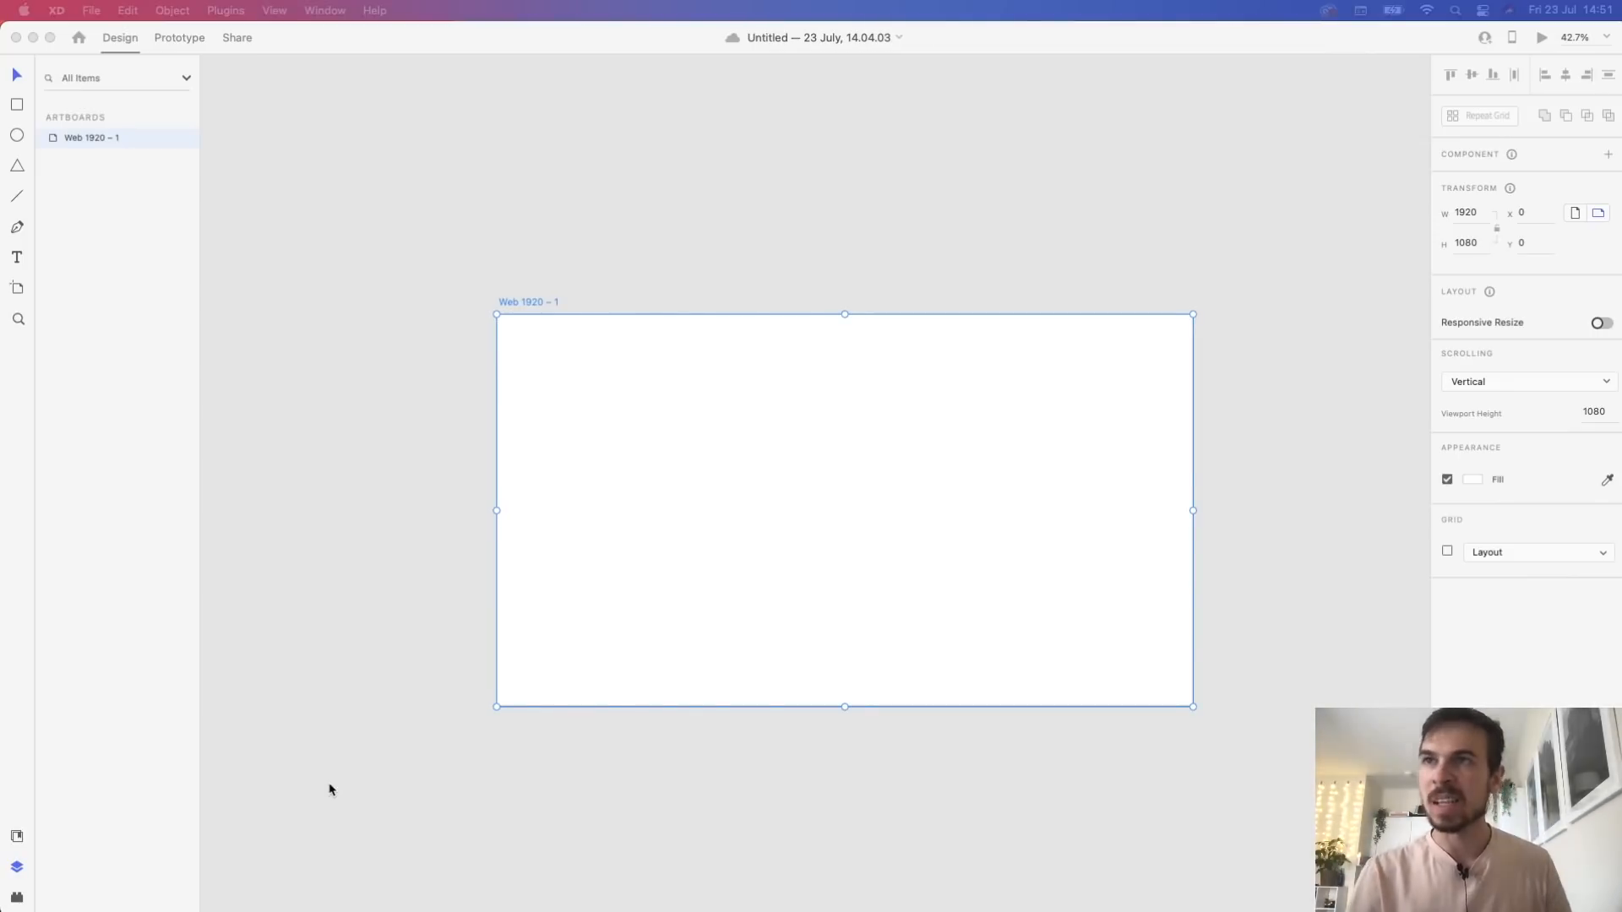
Examine the shape tools on offer in Adobe XD and in Figma
{"action": "left_click", "coordinate": [815, 456]}
{"action": "left_click", "coordinate": [732, 202]}
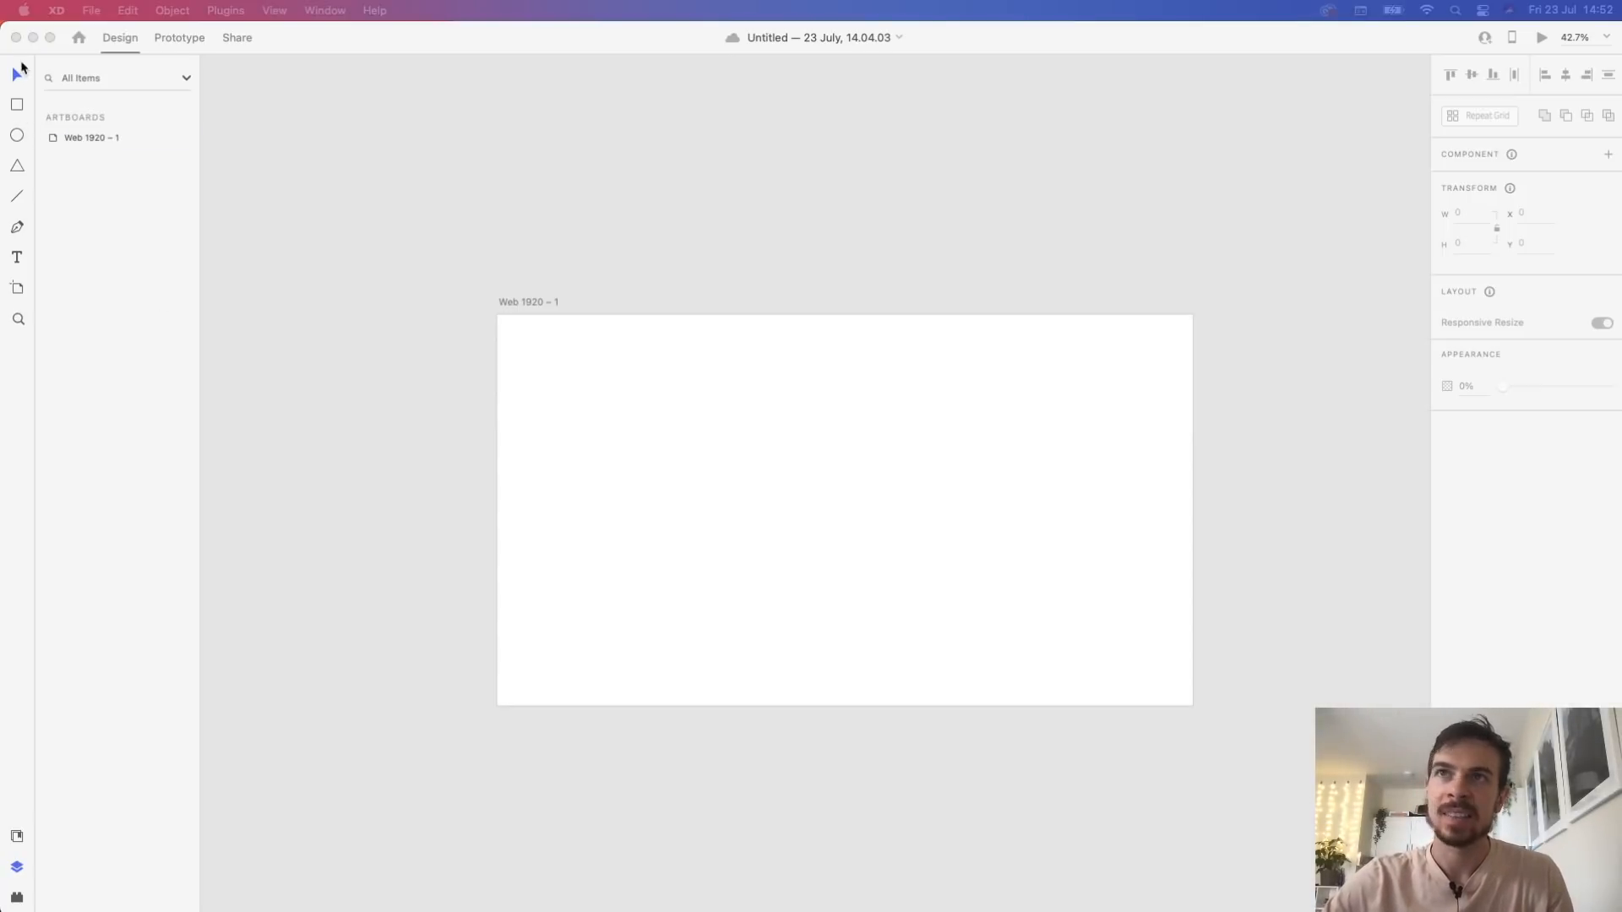
{"action": "left_click", "coordinate": [18, 104]}
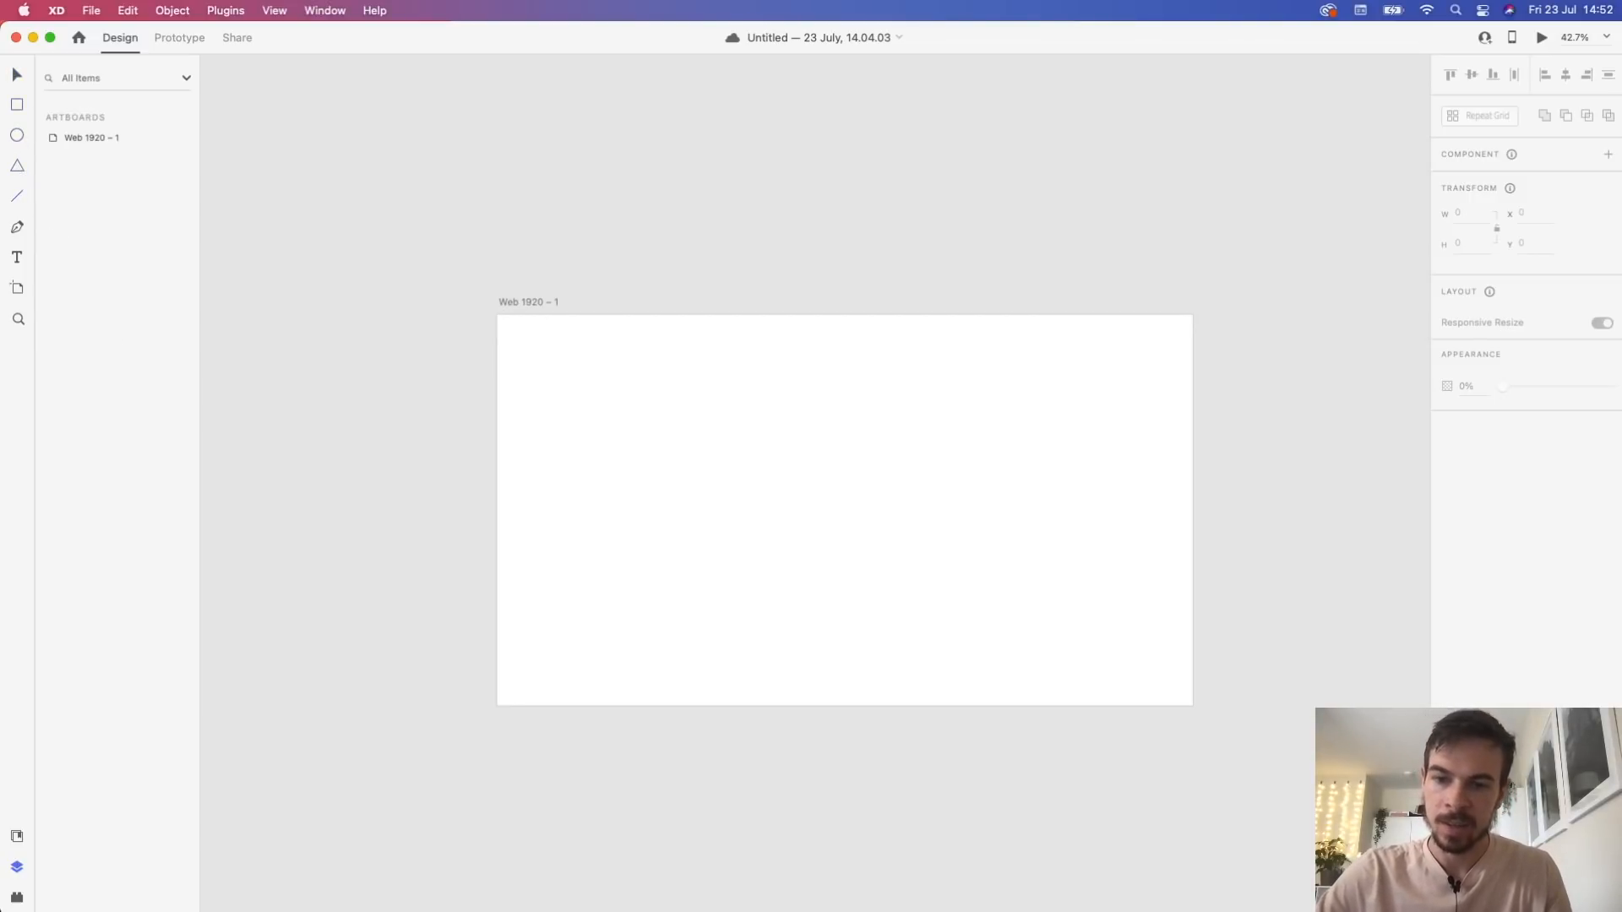
{"action": "key", "text": "super+Tab"}
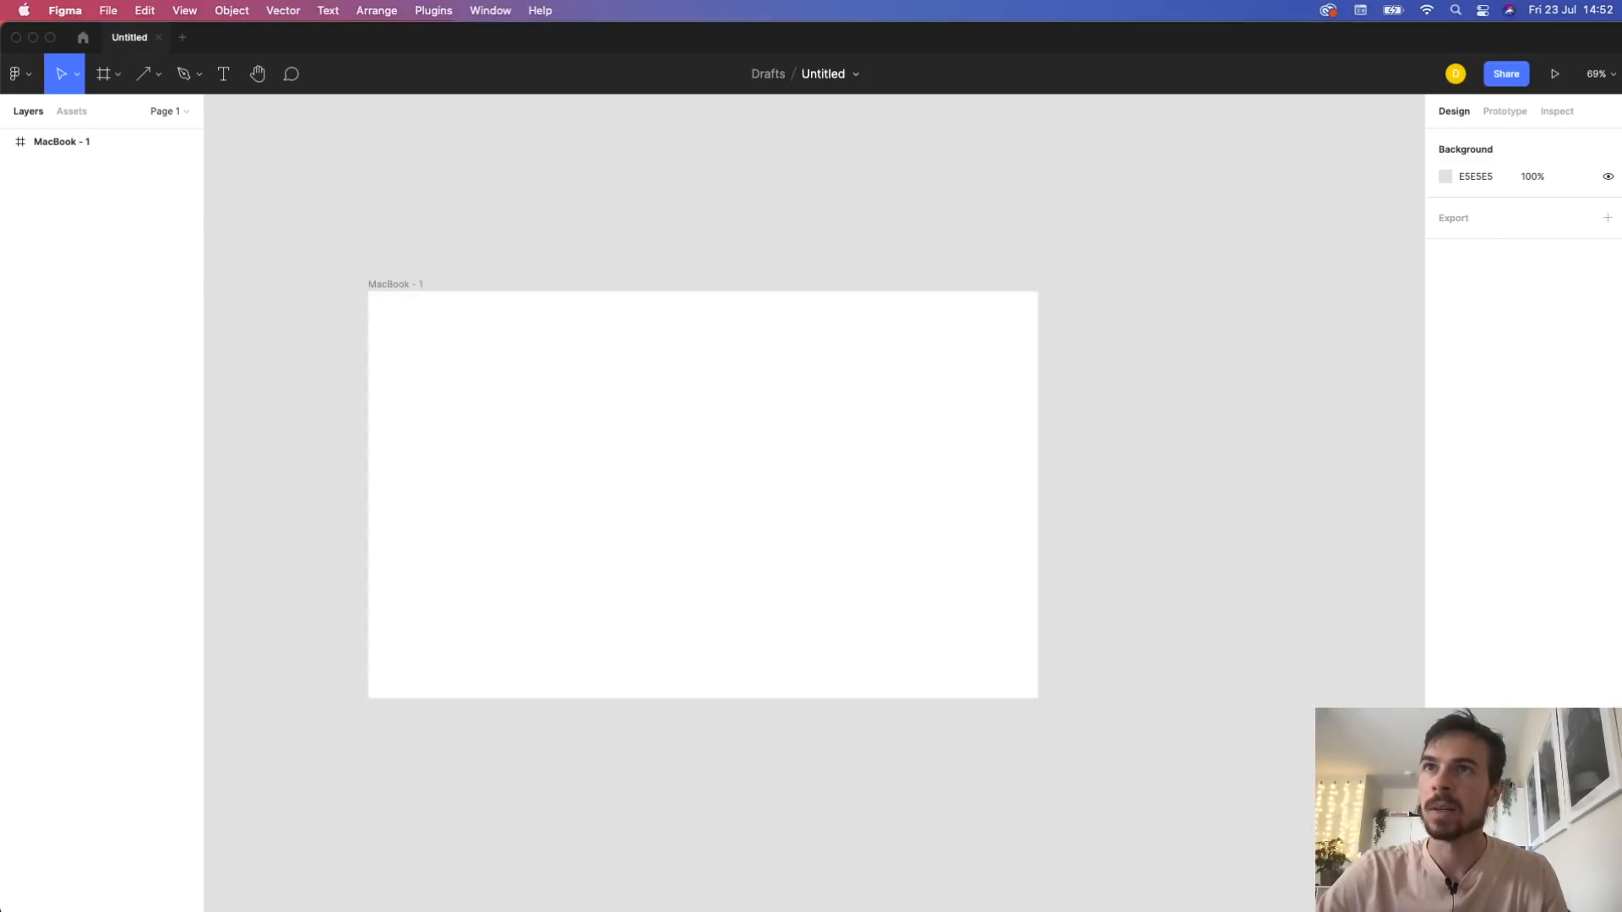
{"action": "left_click", "coordinate": [157, 75]}
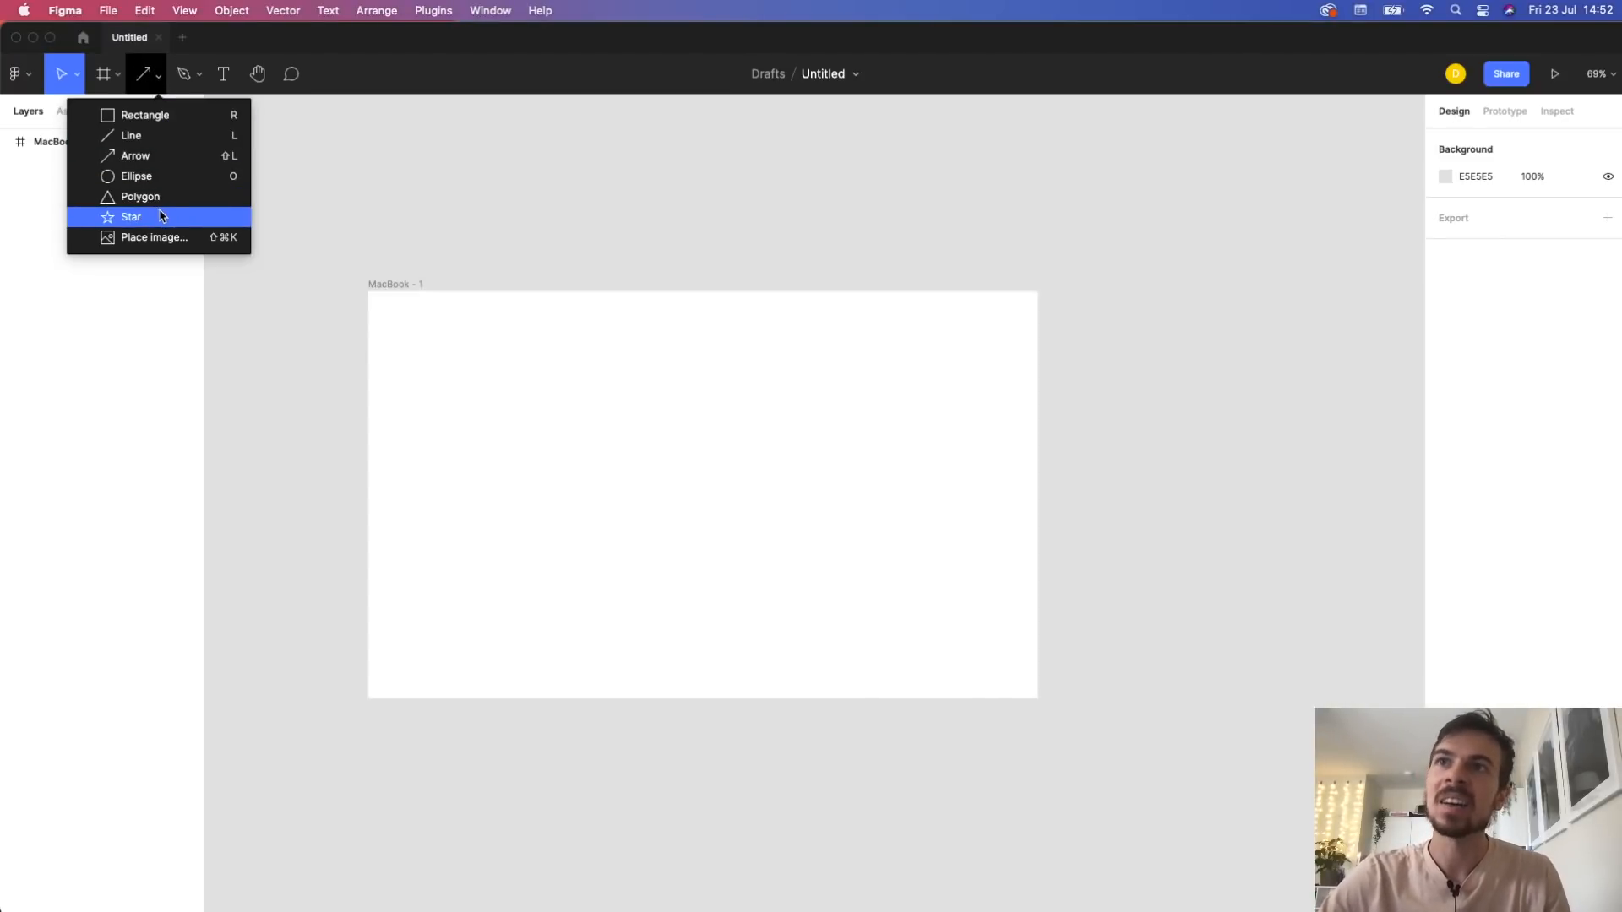
{"action": "left_click", "coordinate": [152, 77]}
{"action": "key", "text": "super+Tab"}
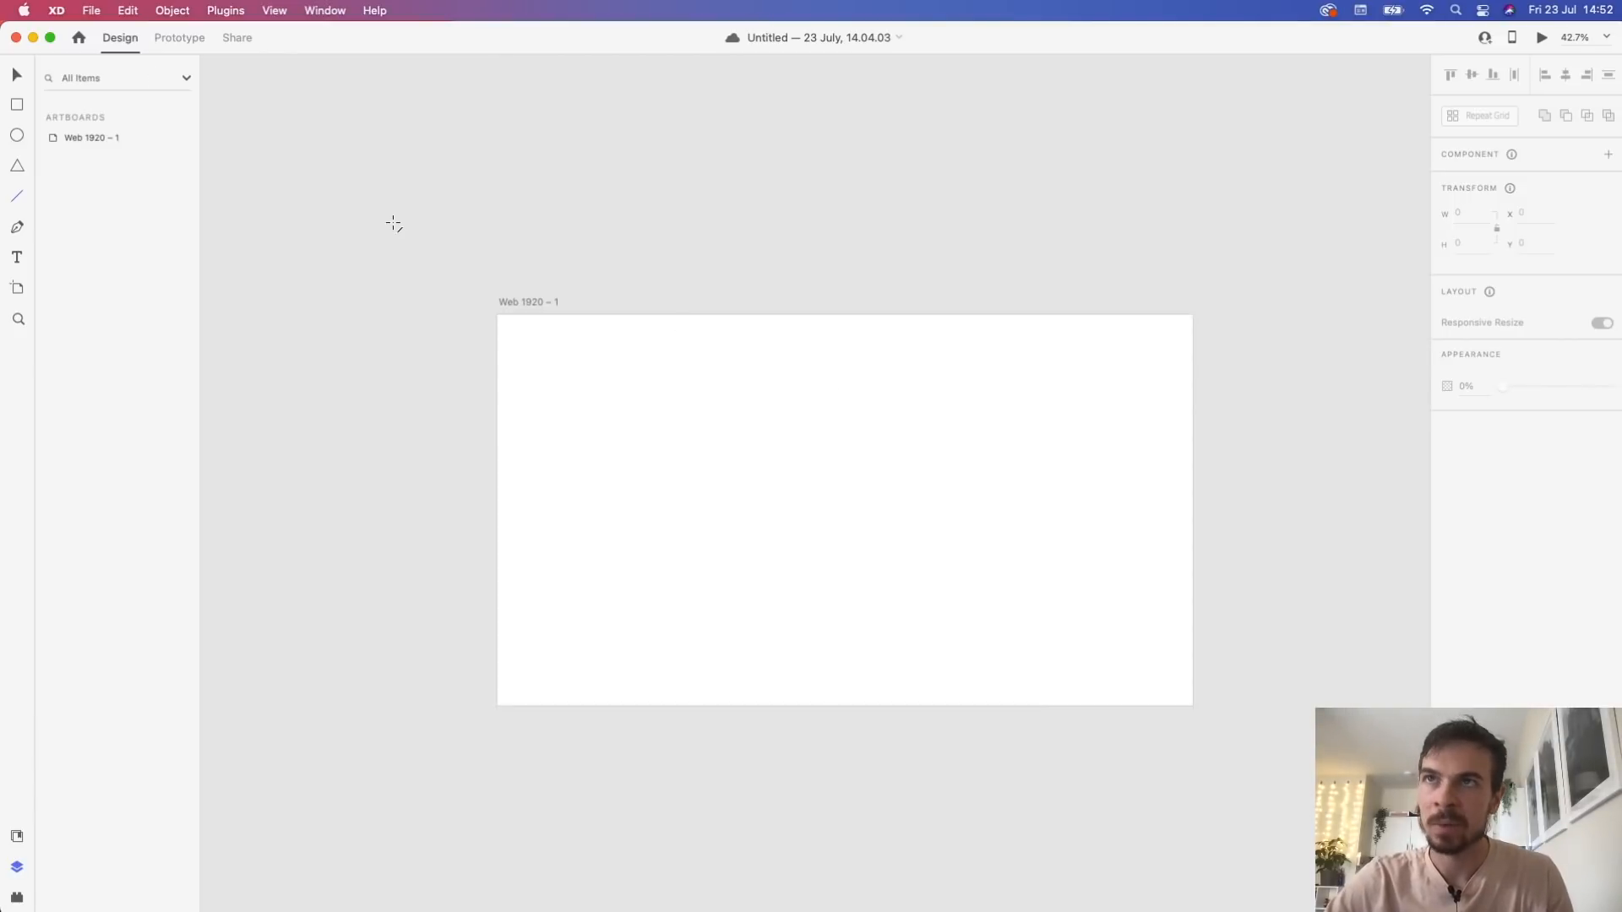
{"action": "key", "text": "super+Tab"}
{"action": "left_click", "coordinate": [157, 77]}
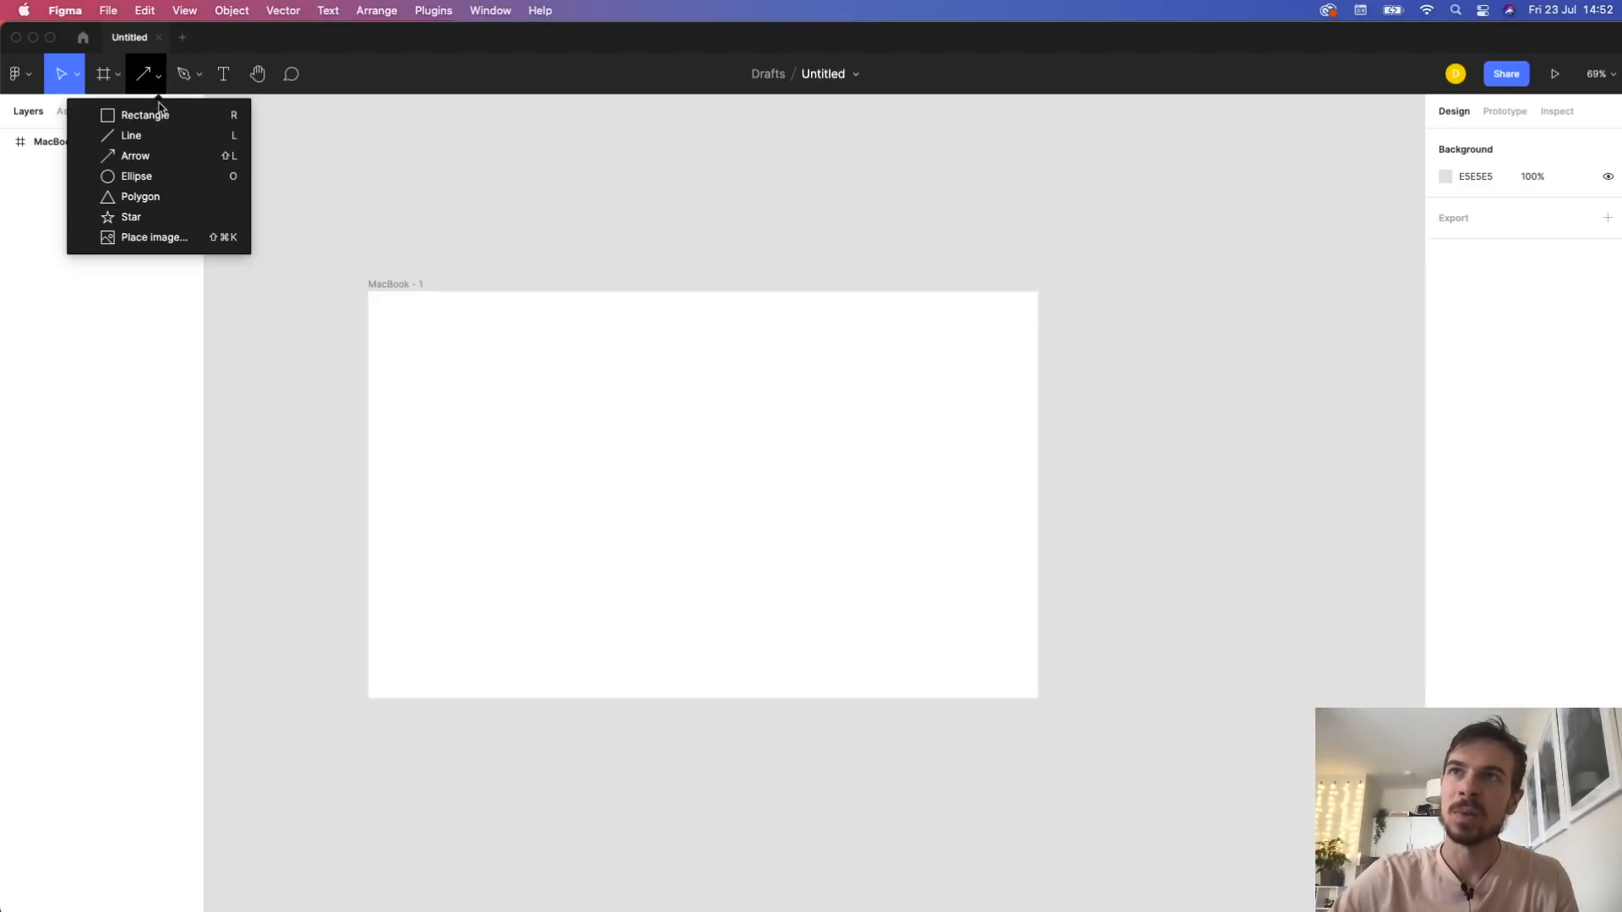
{"action": "left_click", "coordinate": [148, 115]}
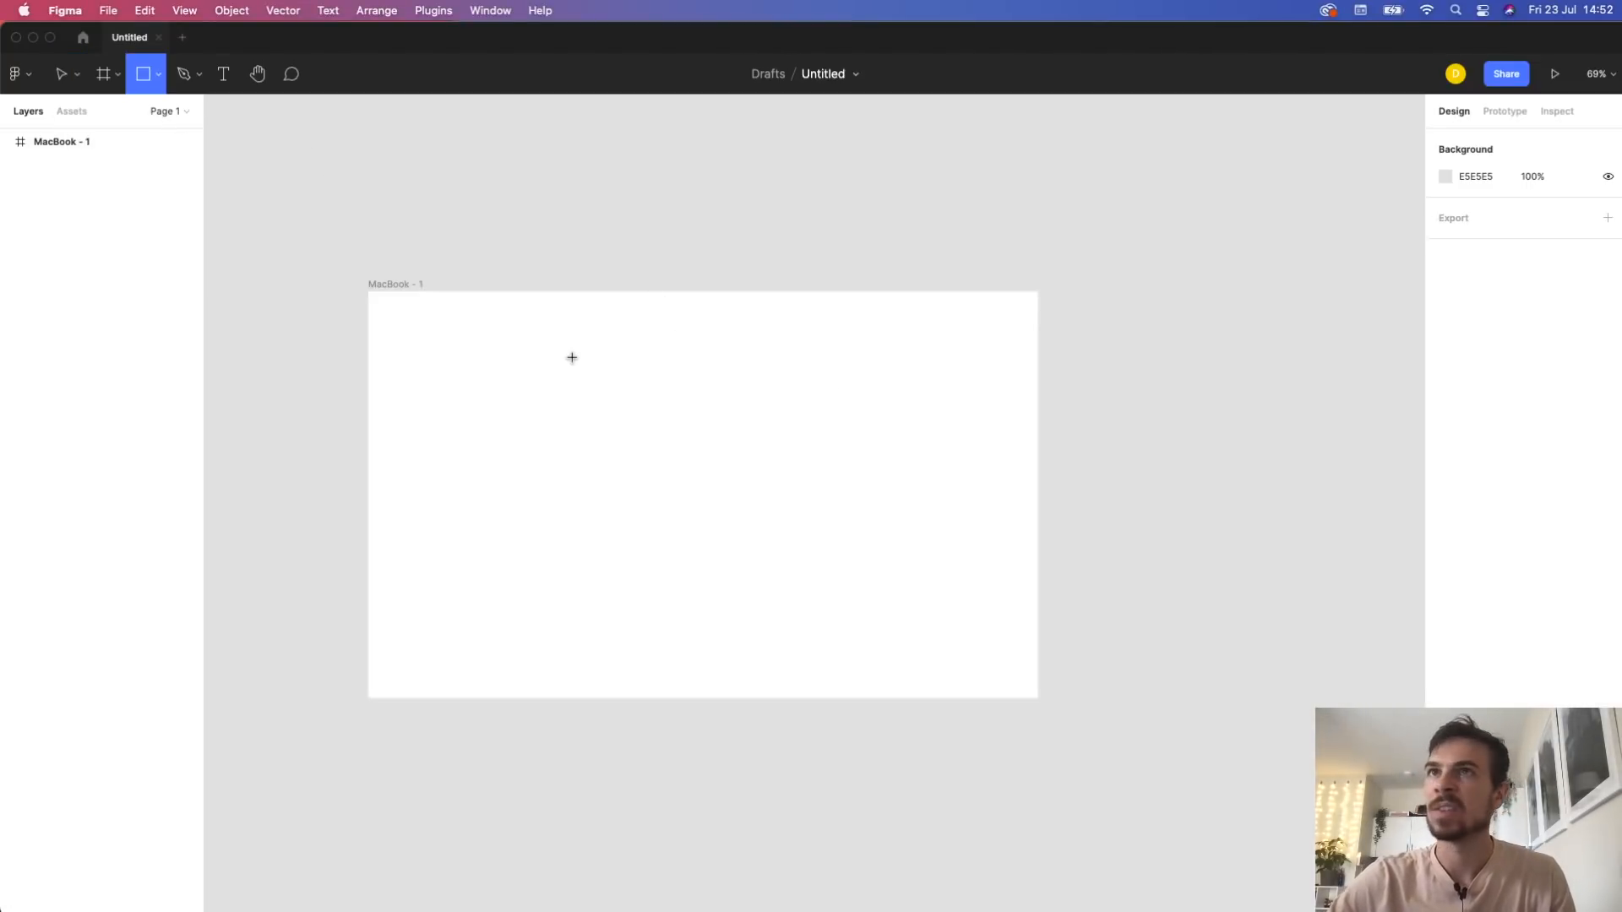
Switch to Adobe XD and draw a borderless rectangle about 828 × 572 on the Web 1920 – 1 artboard, filled with #653A3A
{"action": "key", "text": "super+Tab"}
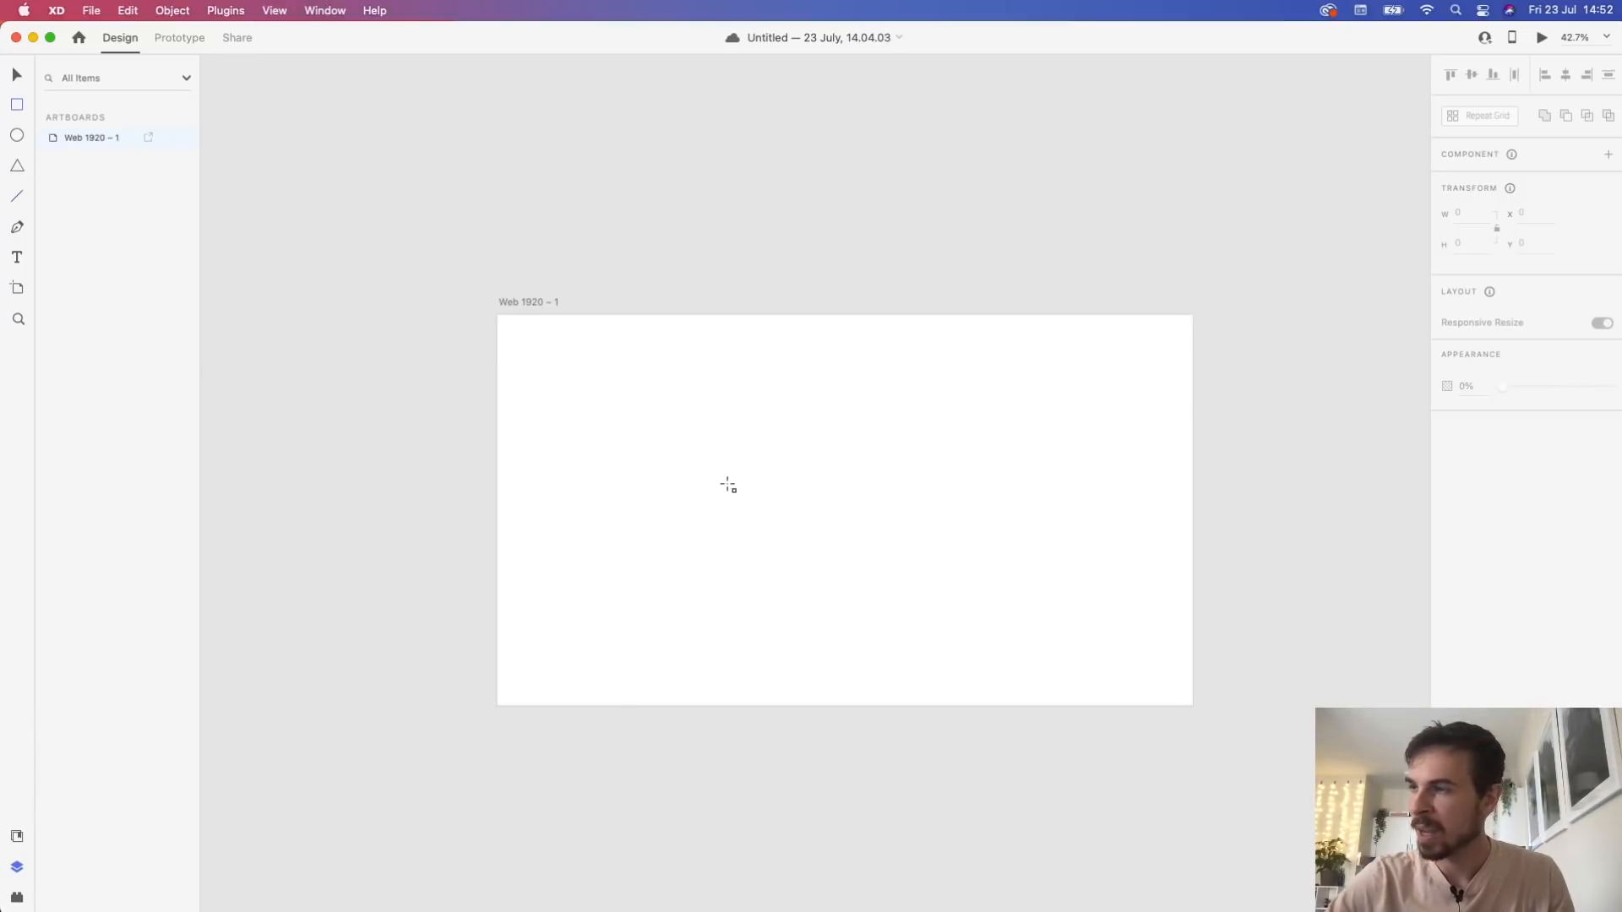
{"action": "left_click_drag", "start_coordinate": [672, 377], "coordinate": [971, 584]}
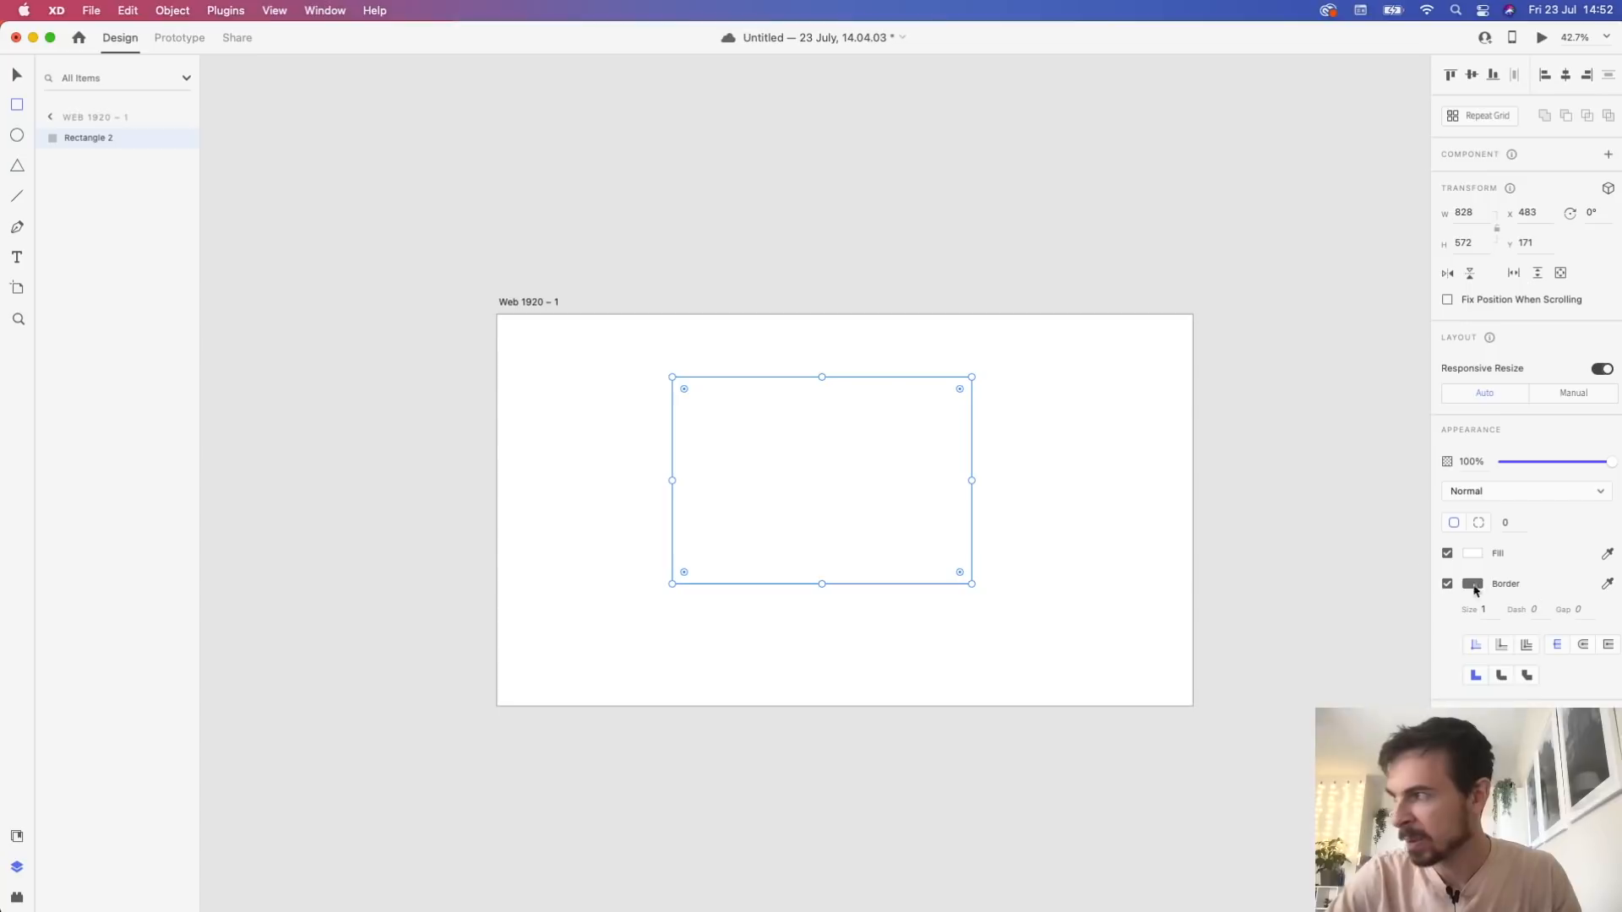
{"action": "left_click", "coordinate": [1447, 584]}
{"action": "left_click", "coordinate": [1472, 553]}
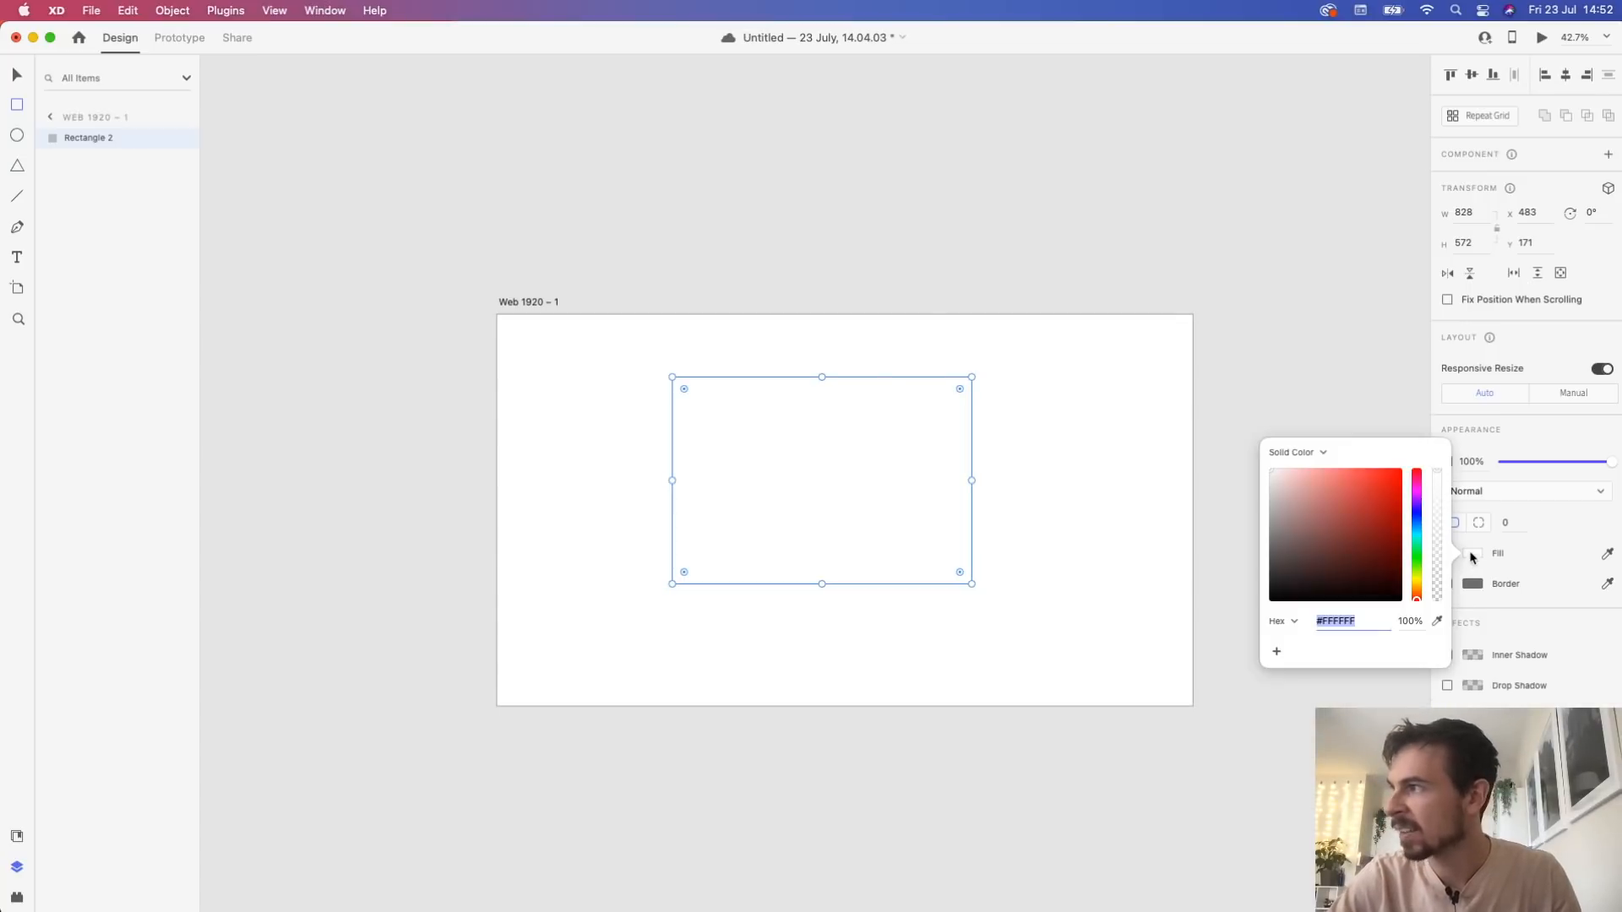
{"action": "left_click", "coordinate": [1326, 547]}
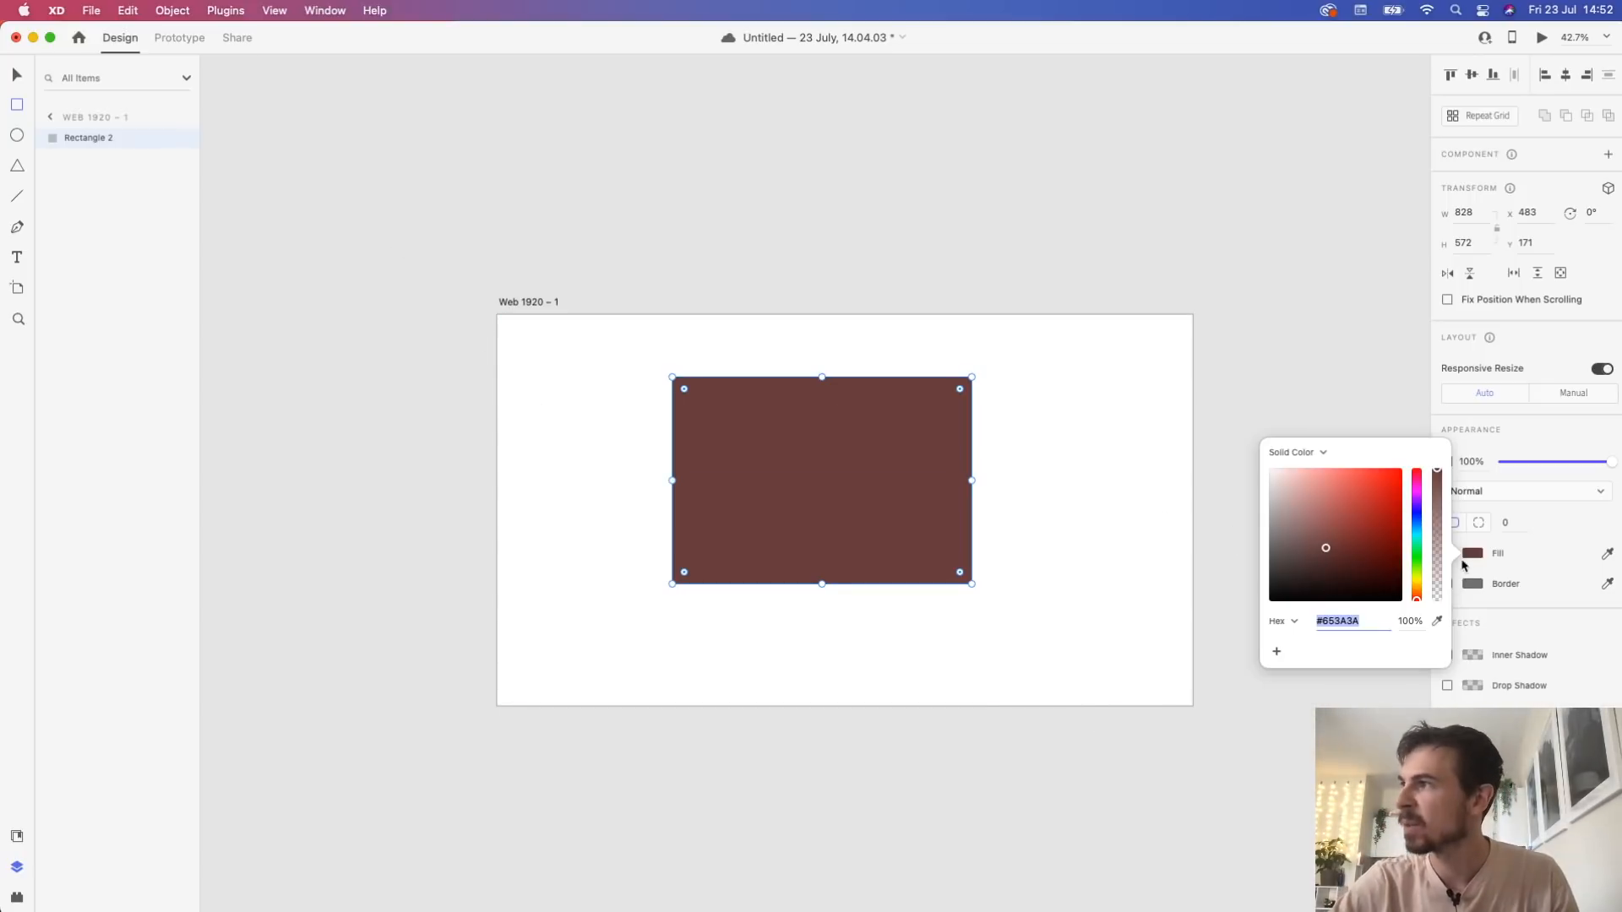
{"action": "left_click", "coordinate": [1465, 610]}
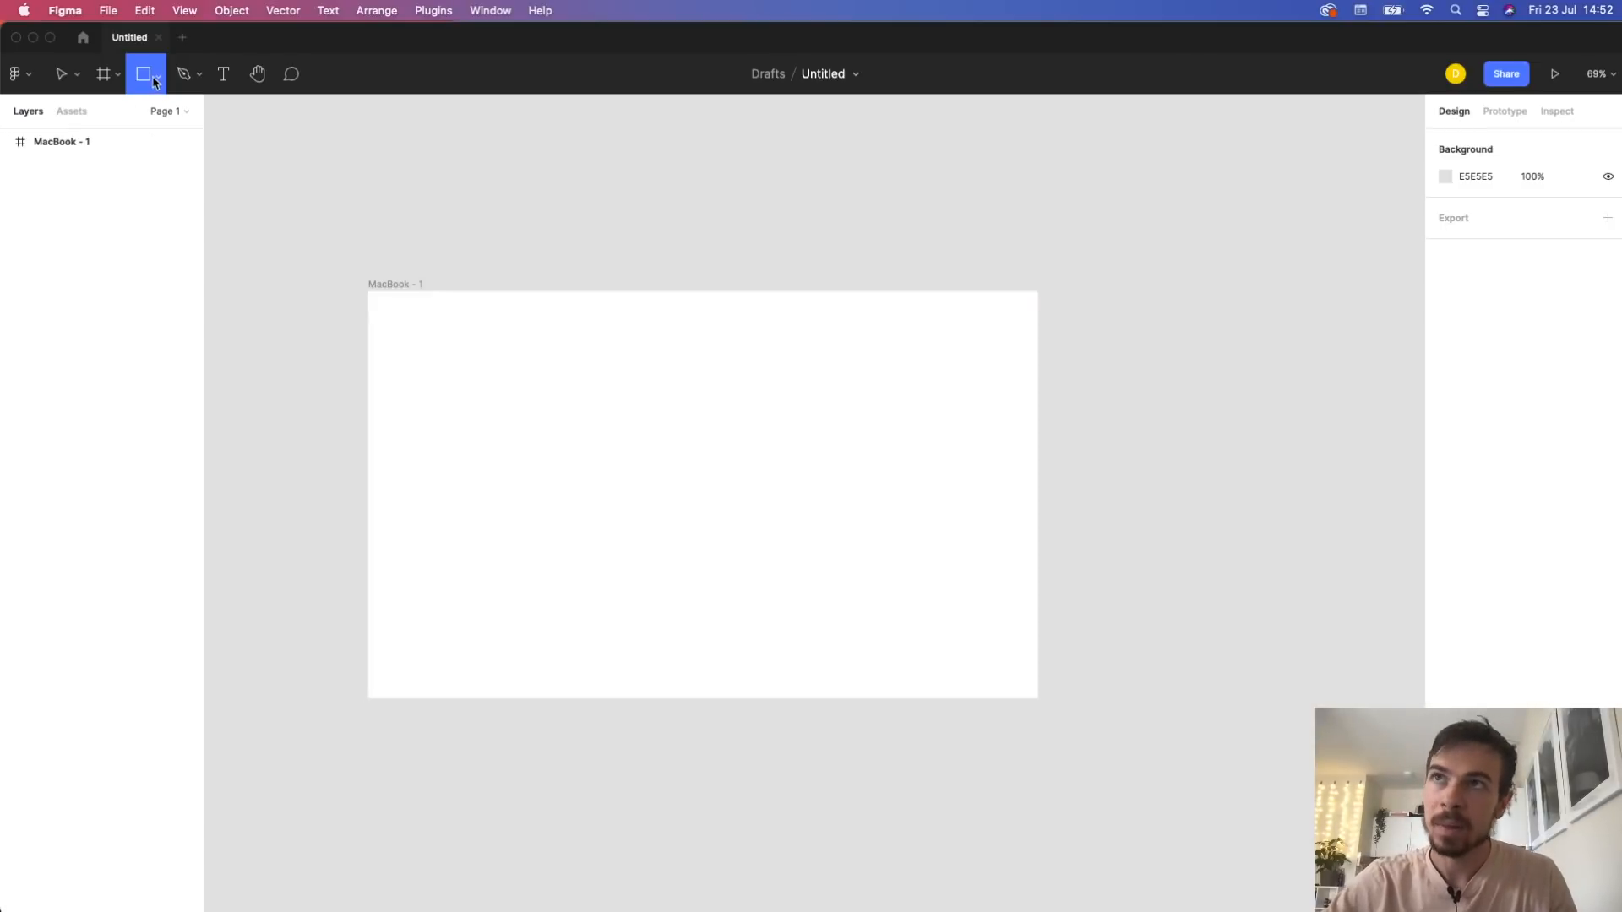
In Figma, draw a rectangle about 538 × 303 near the middle of the MacBook - 1 frame and fill it with AB5B5B
{"action": "left_click_drag", "start_coordinate": [457, 368], "coordinate": [770, 543]}
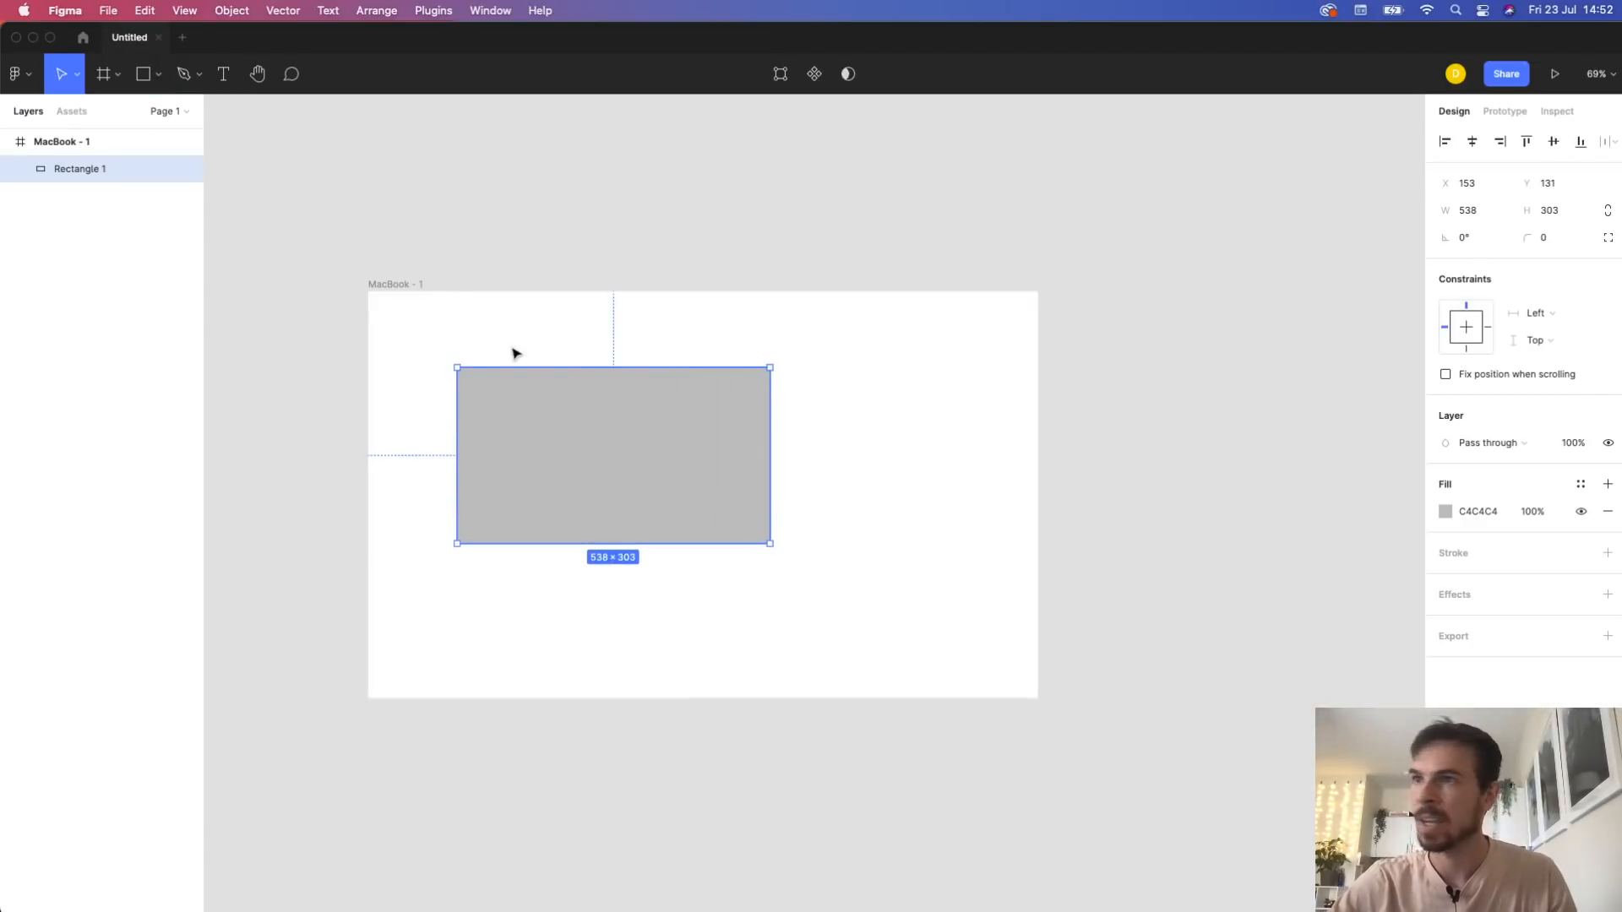
{"action": "left_click_drag", "start_coordinate": [653, 491], "coordinate": [769, 521]}
{"action": "left_click", "coordinate": [1445, 511]}
{"action": "left_click", "coordinate": [1326, 558]}
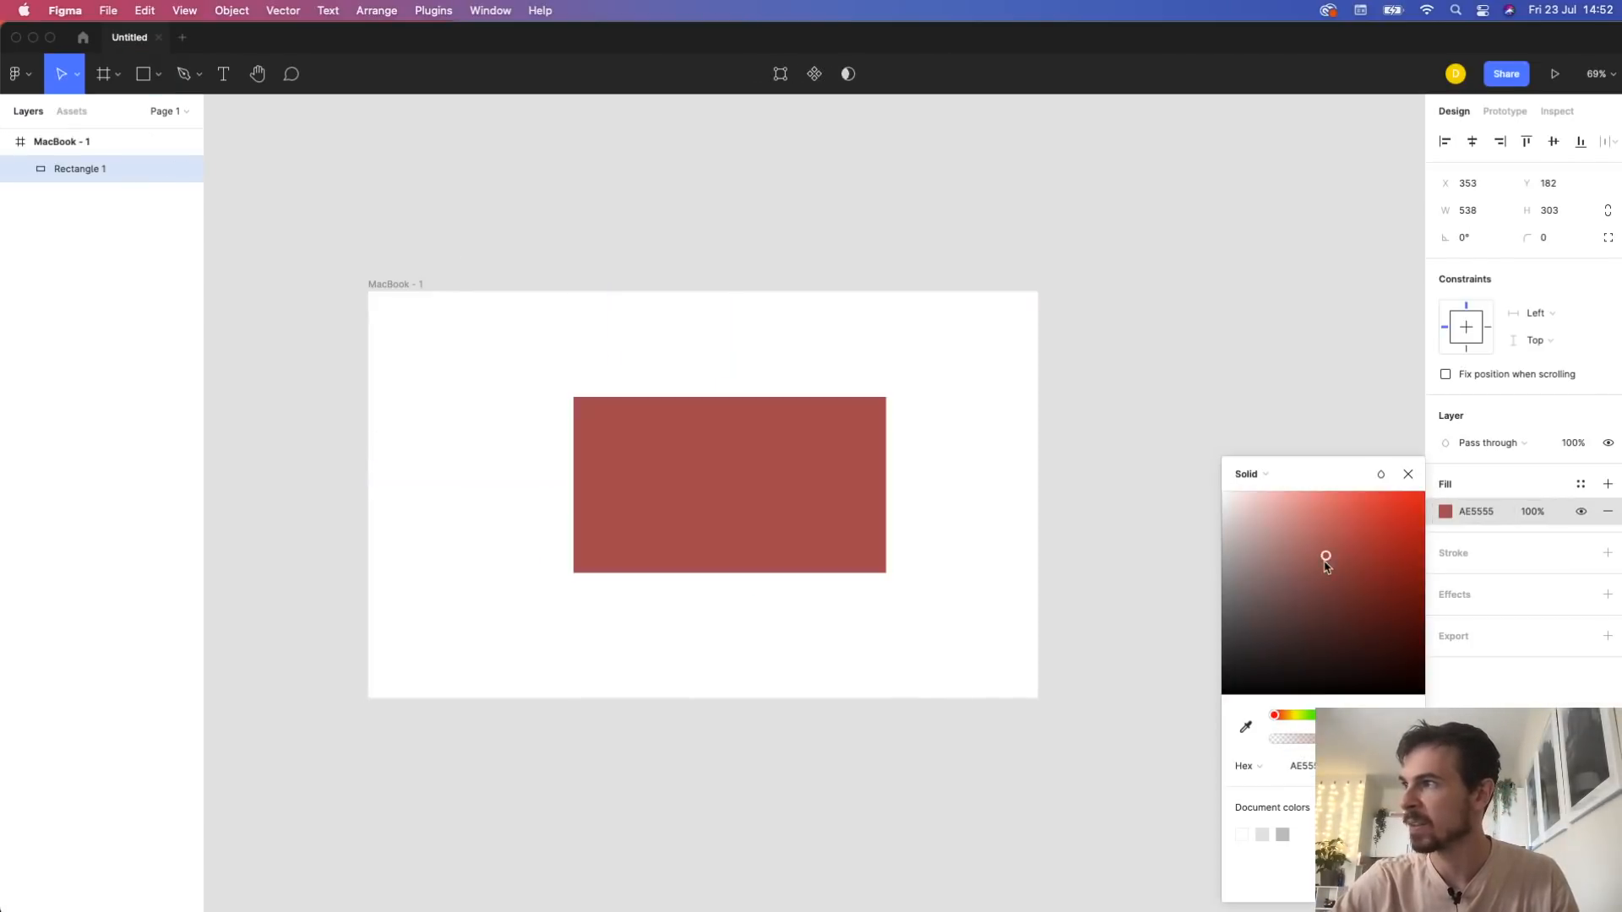
{"action": "left_click", "coordinate": [858, 616]}
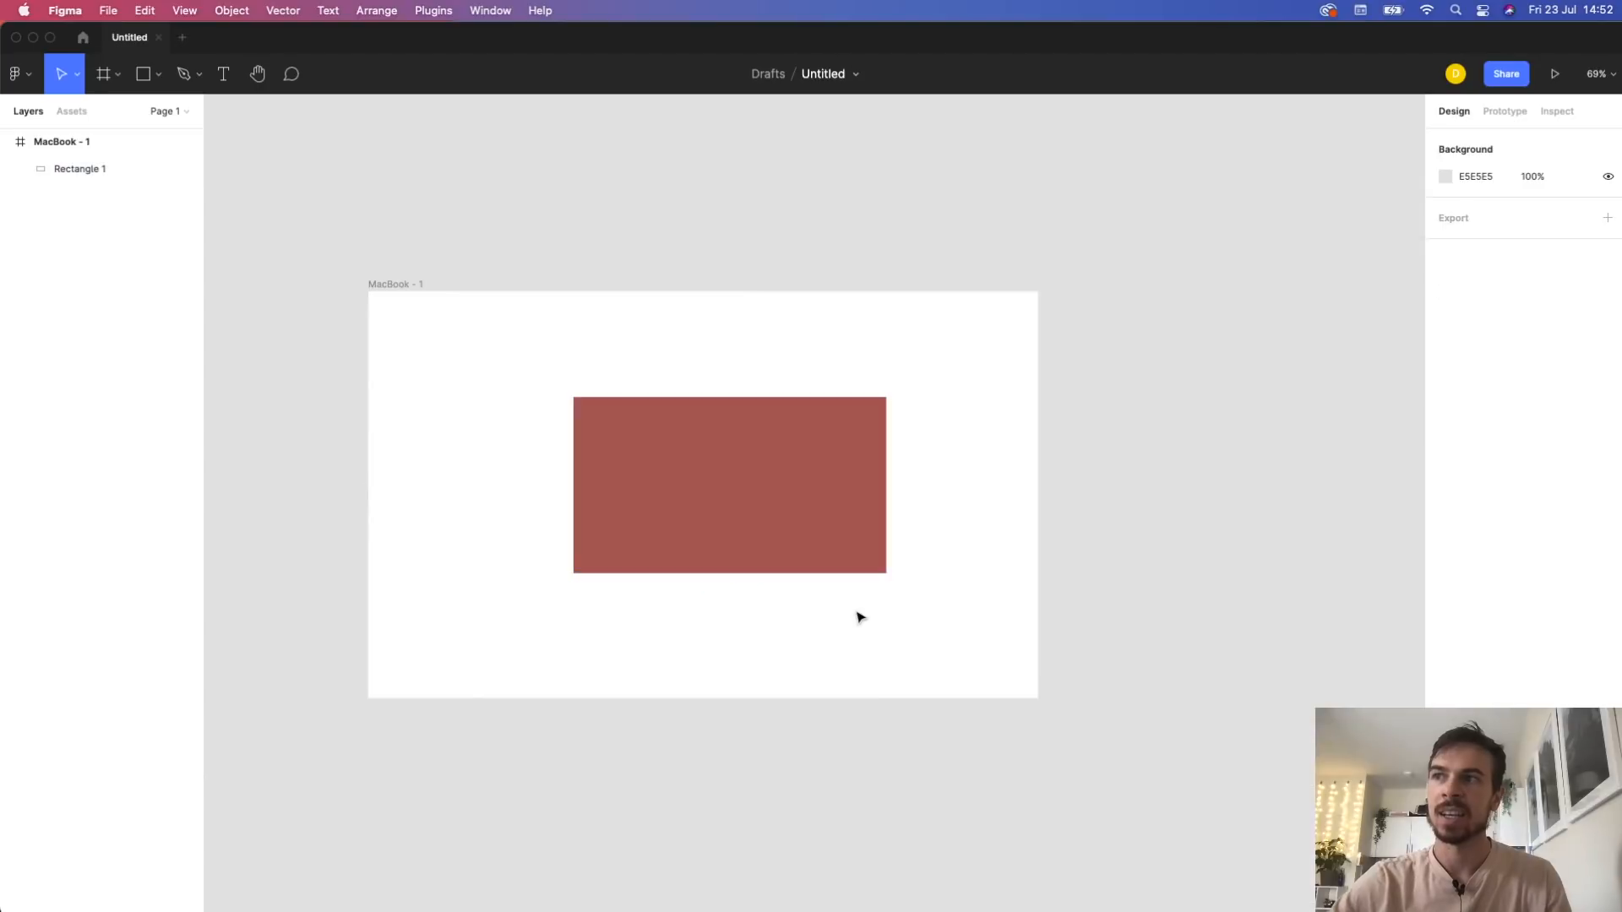
Delete the red rectangle in Figma and the dark red-brown rectangle in Adobe XD
{"action": "left_click", "coordinate": [795, 460]}
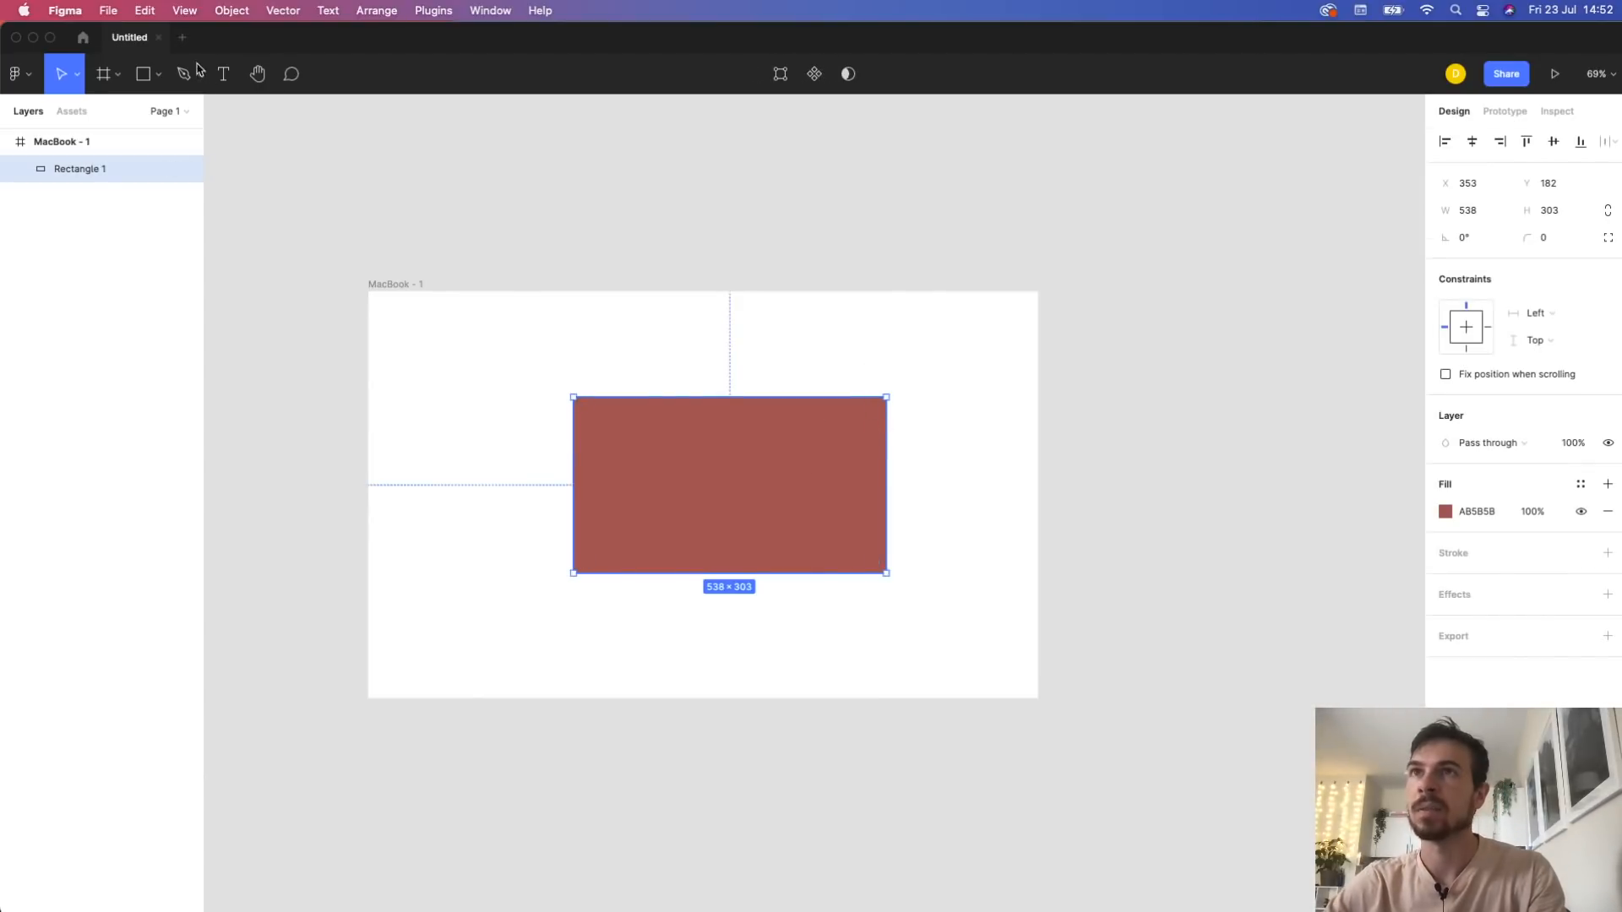
{"action": "key", "text": "Delete"}
{"action": "key", "text": "super+Tab"}
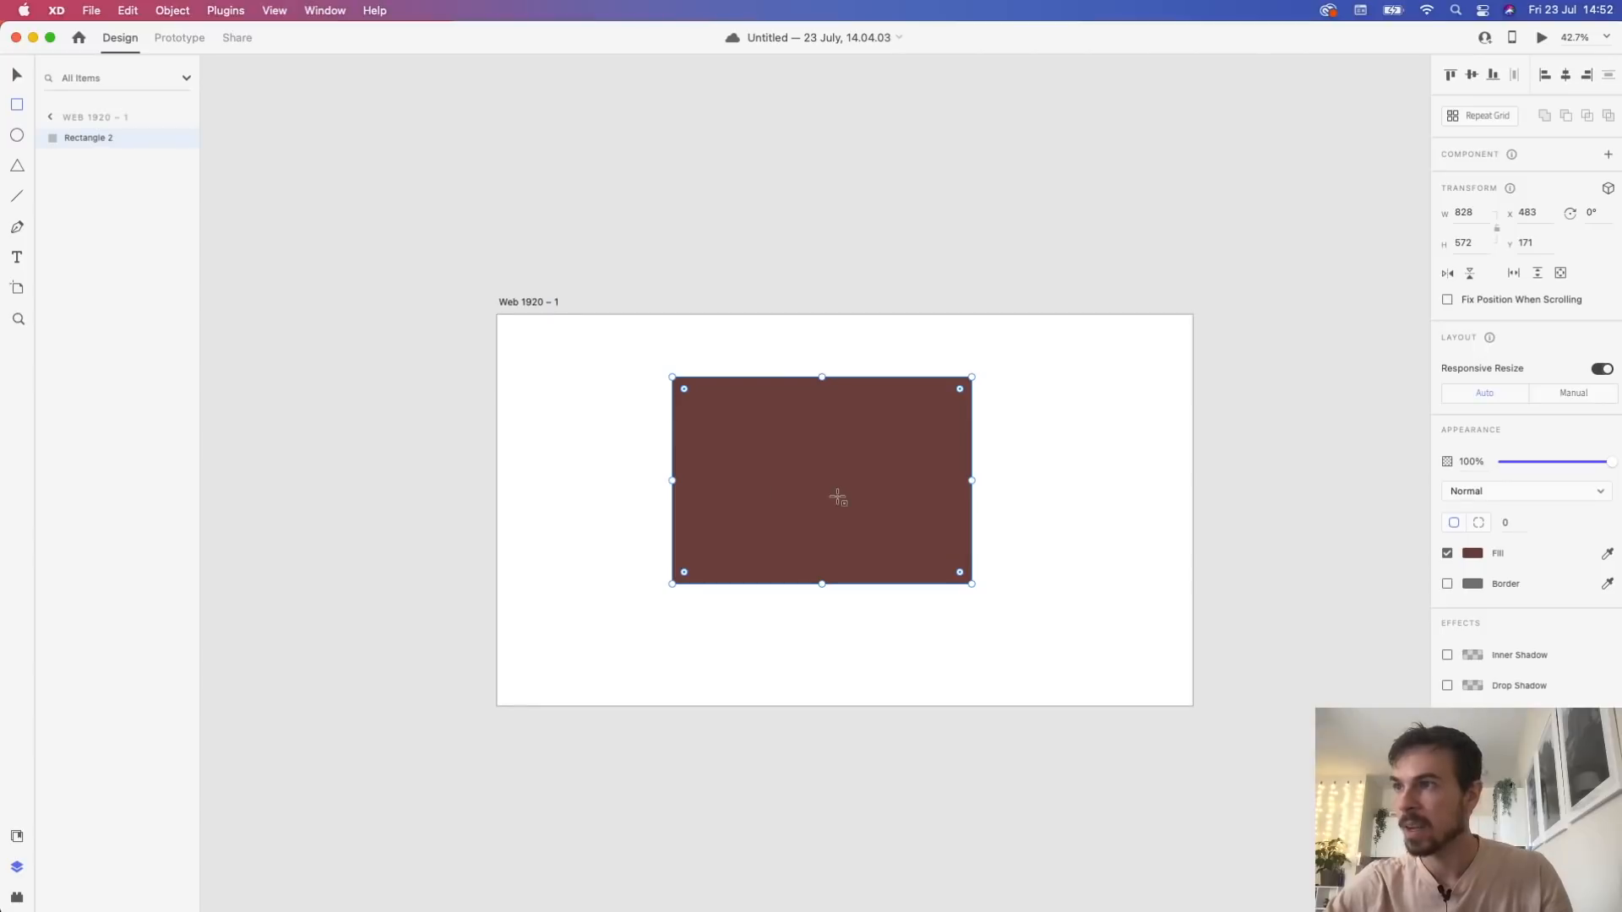
{"action": "left_click", "coordinate": [22, 76]}
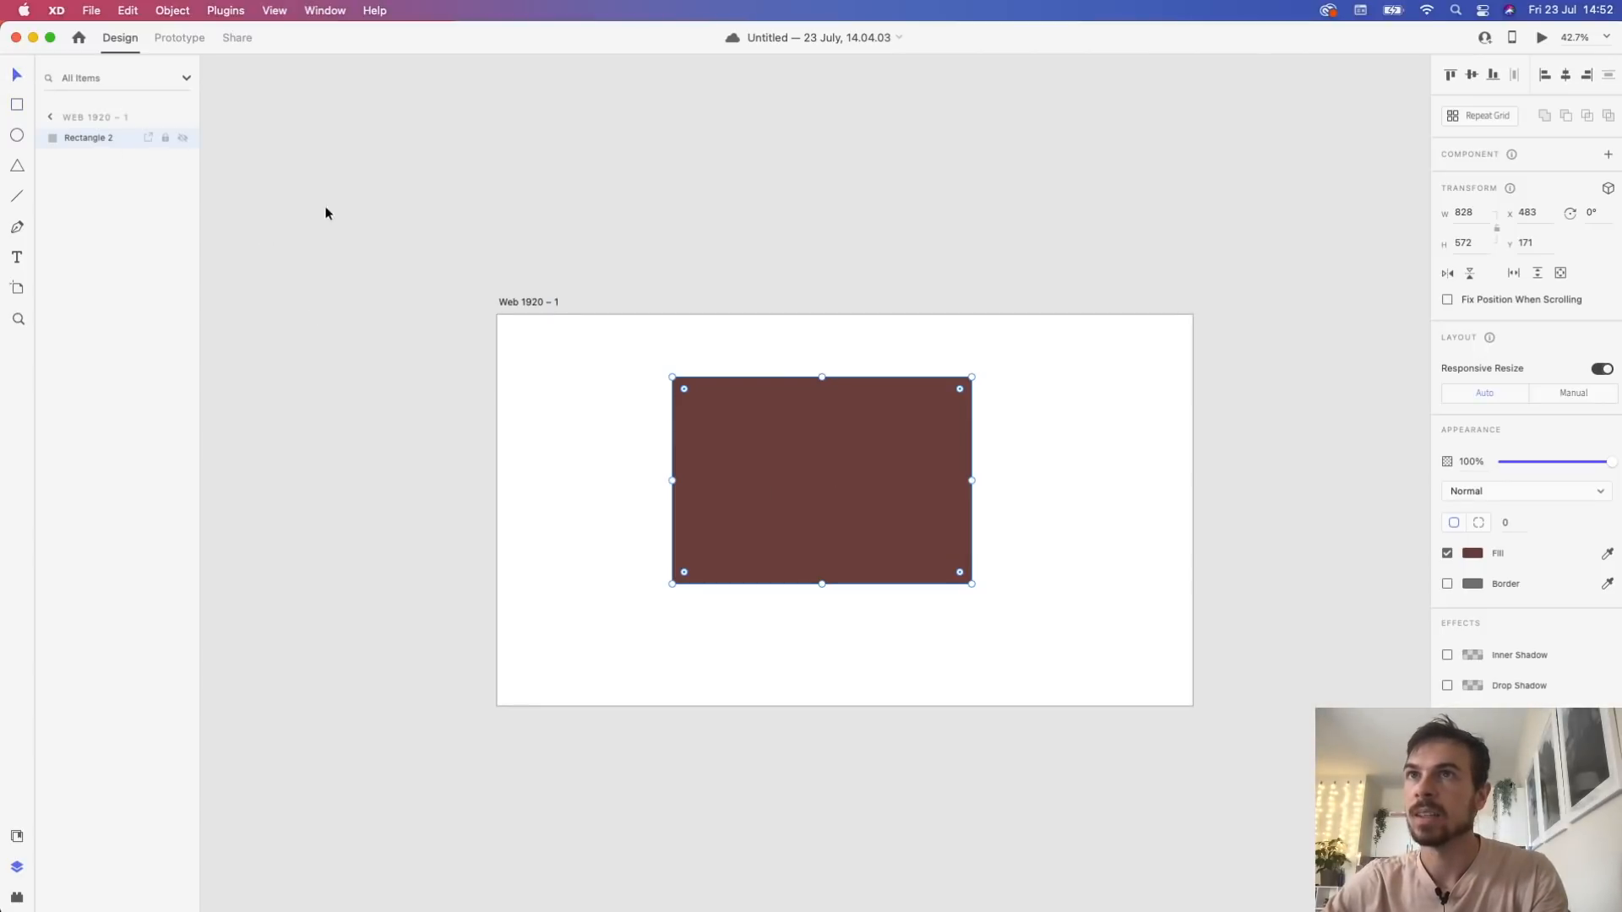
{"action": "key", "text": "Delete"}
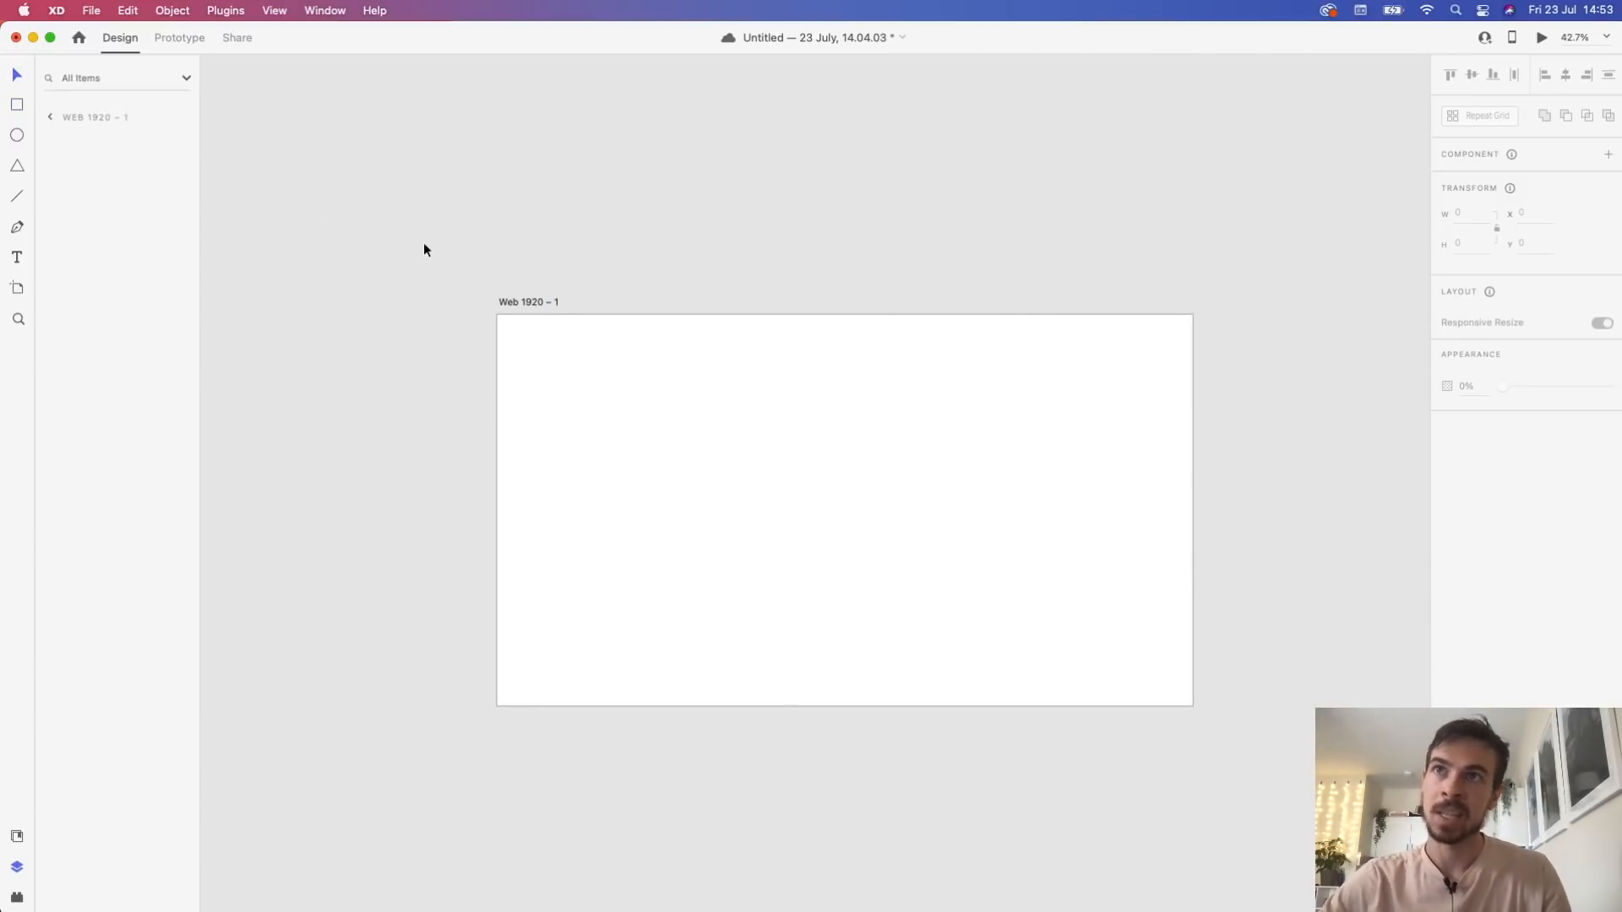
Draw a borderless circle about 579 px across near the middle of the artboard and fill it brown
{"action": "left_click", "coordinate": [18, 136]}
{"action": "left_click_drag", "start_coordinate": [727, 411], "coordinate": [938, 621]}
{"action": "left_click", "coordinate": [1448, 553]}
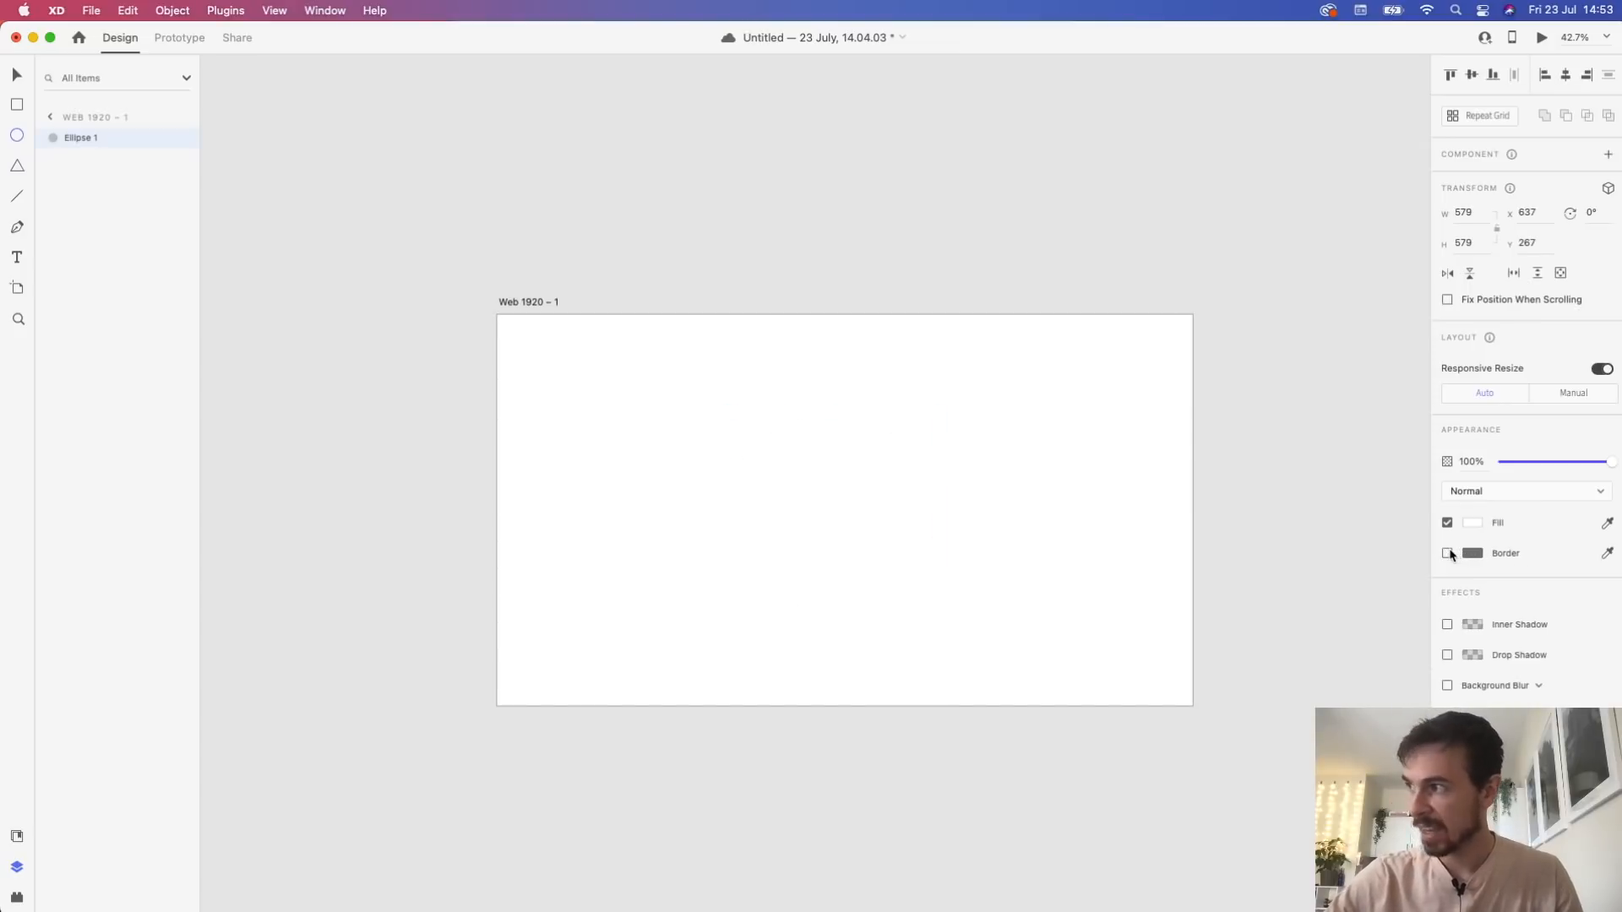
{"action": "left_click", "coordinate": [1471, 524]}
{"action": "left_click_drag", "start_coordinate": [1362, 531], "coordinate": [1352, 505]}
{"action": "left_click_drag", "start_coordinate": [1417, 568], "coordinate": [1420, 567]}
{"action": "left_click", "coordinate": [17, 75]}
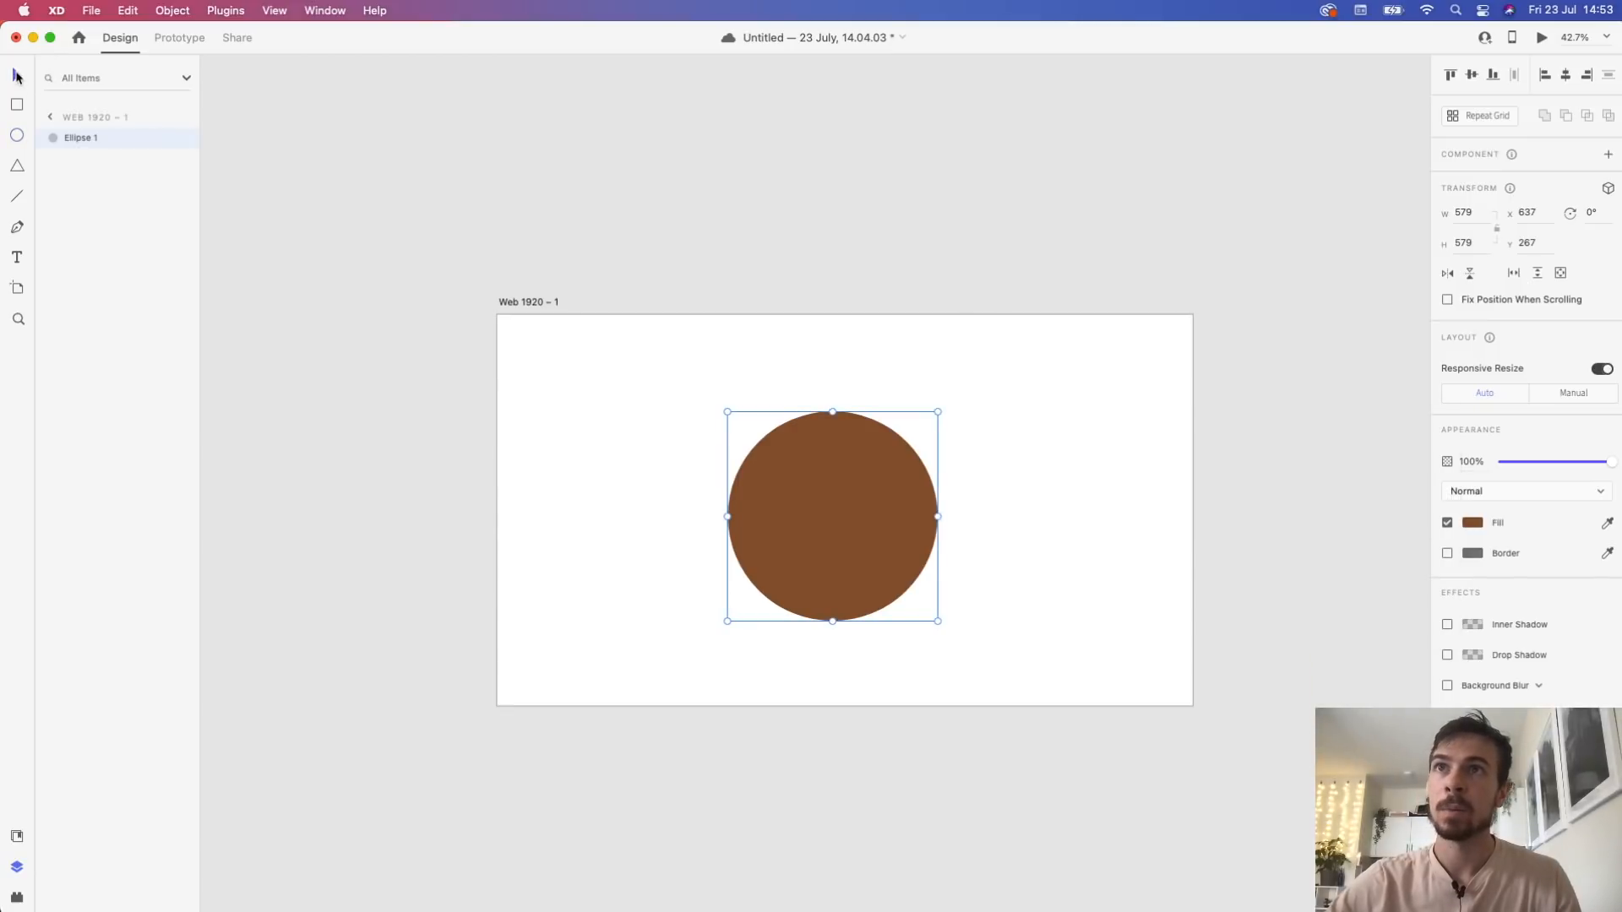
Draw a second circle about 235 px across, centre it on the brown circle and fill it light pink
{"action": "left_click_drag", "start_coordinate": [792, 475], "coordinate": [878, 570]}
{"action": "left_click", "coordinate": [16, 77]}
{"action": "left_click_drag", "start_coordinate": [836, 514], "coordinate": [834, 511]}
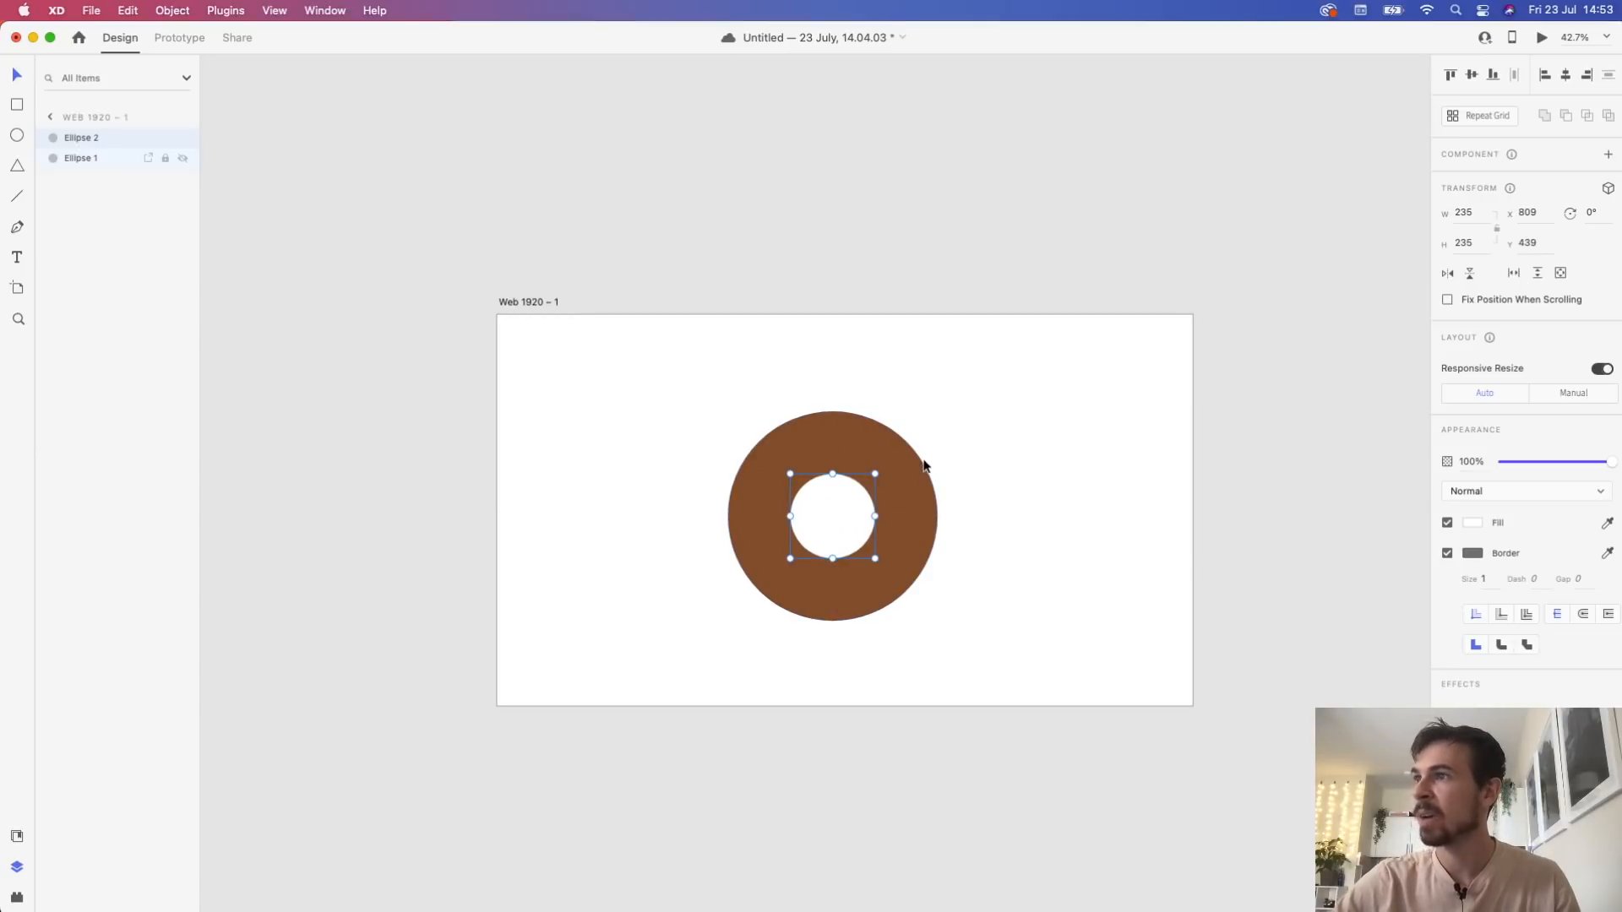
{"action": "left_click", "coordinate": [1473, 523]}
{"action": "left_click_drag", "start_coordinate": [1356, 530], "coordinate": [1312, 405]}
{"action": "left_click", "coordinate": [1098, 465]}
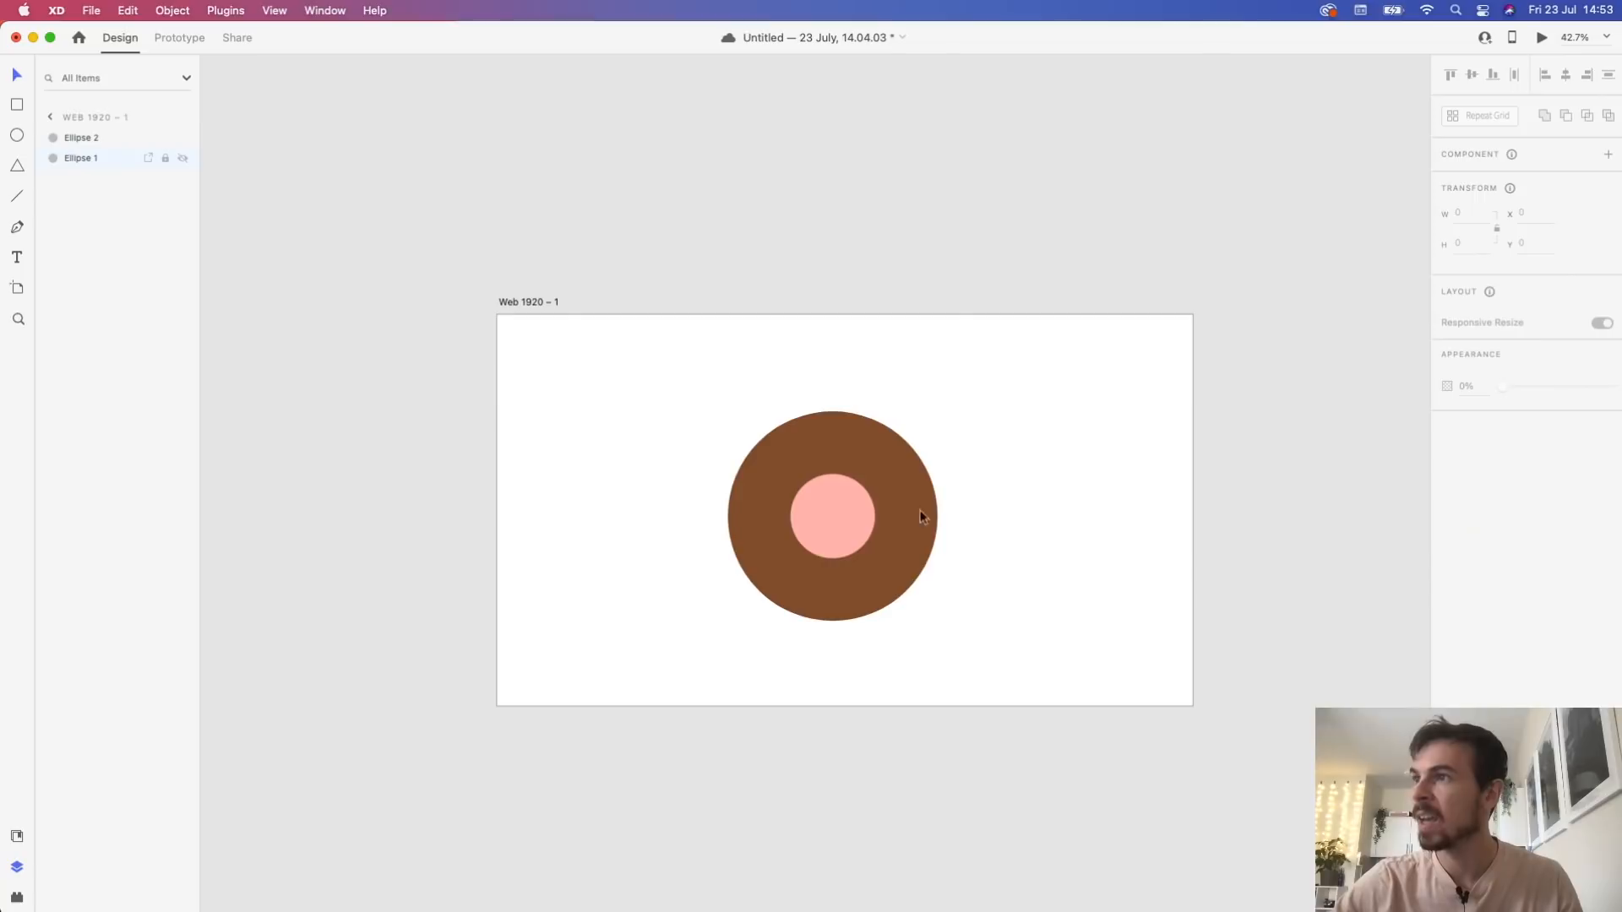
Subtract the pink circle from the brown one to form a ring, and move the ring to about X 612, Y 230
{"action": "left_click", "coordinate": [847, 502]}
{"action": "left_click", "coordinate": [905, 448], "text": "shift"}
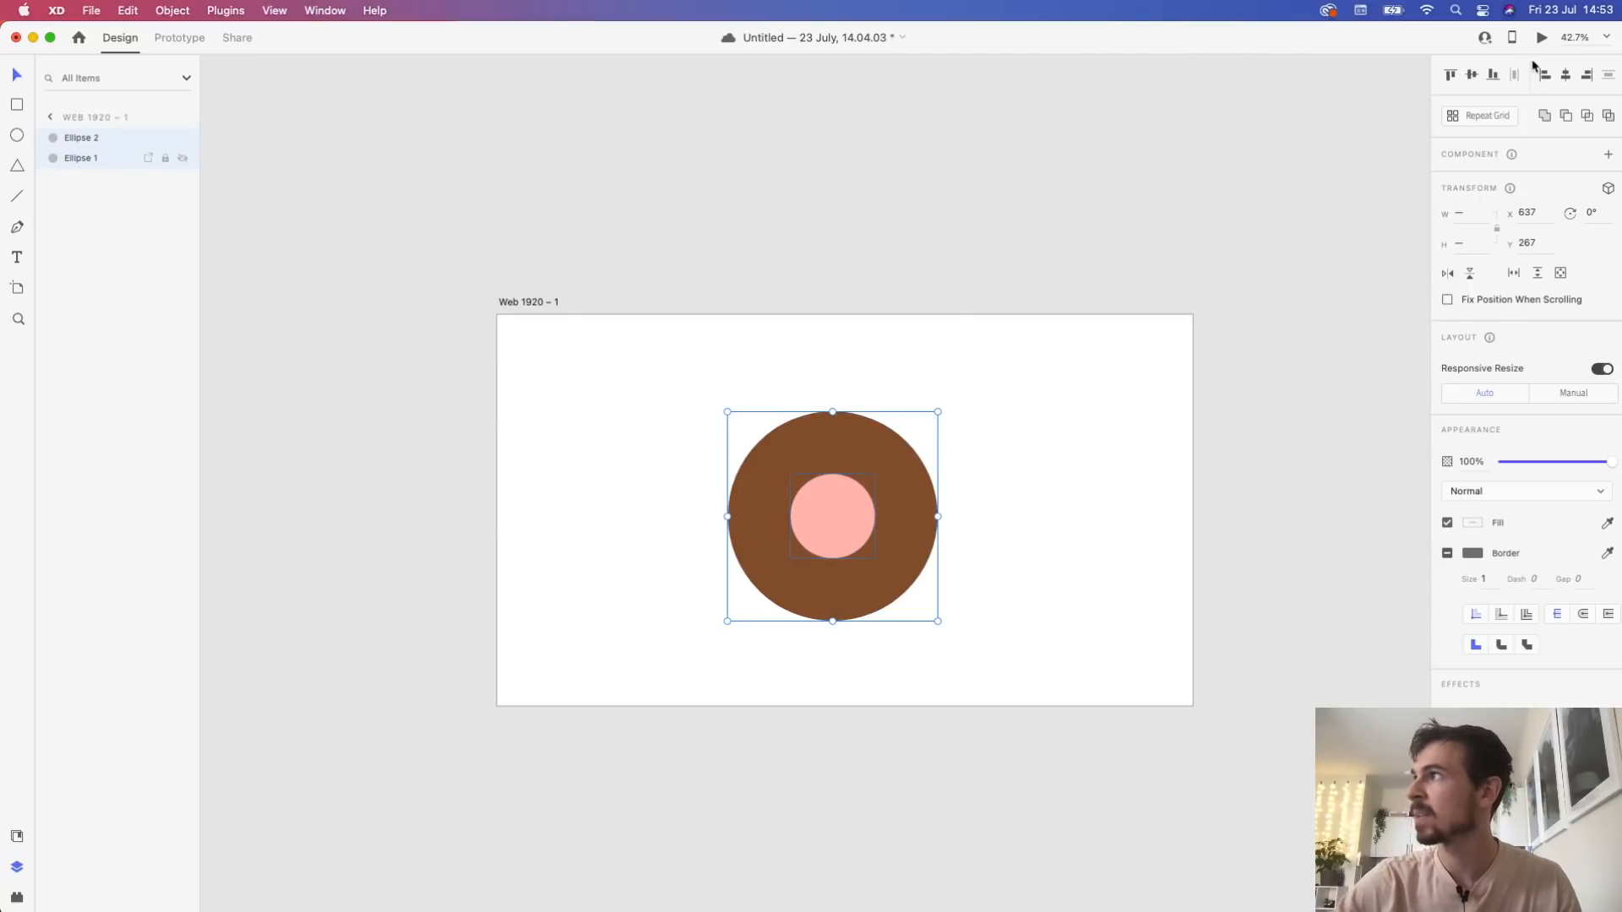
{"action": "left_click", "coordinate": [1566, 118]}
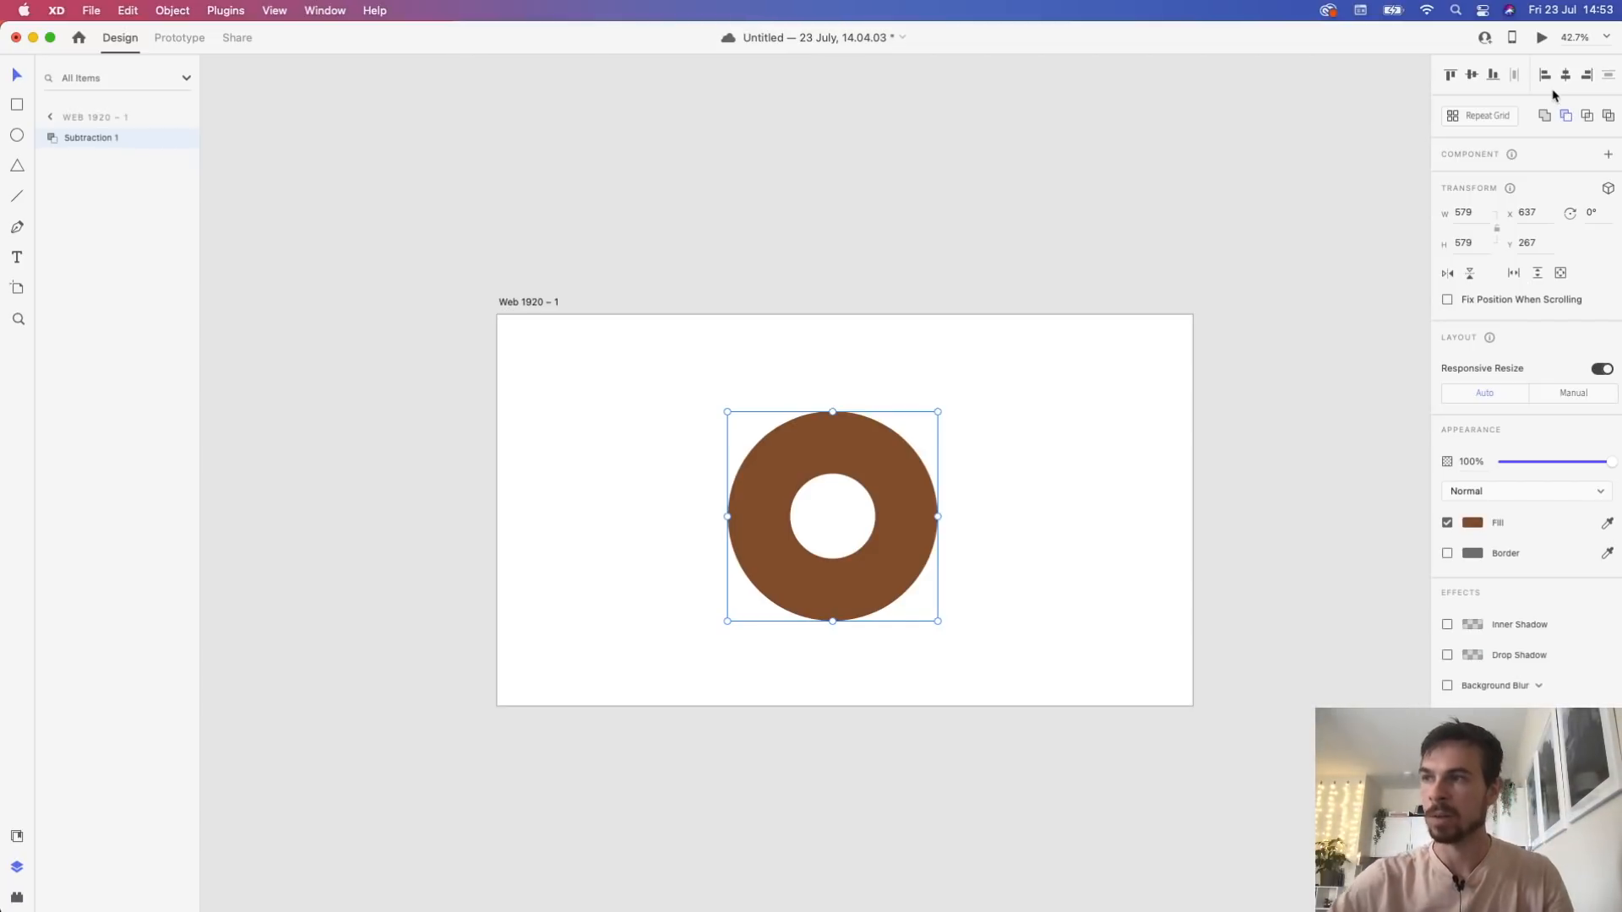
{"action": "left_click", "coordinate": [1010, 633]}
{"action": "mouse_move", "coordinate": [924, 526]}
{"action": "left_mouse_down"}
{"action": "mouse_move", "coordinate": [904, 501]}
{"action": "mouse_move", "coordinate": [915, 512]}
{"action": "left_mouse_up"}
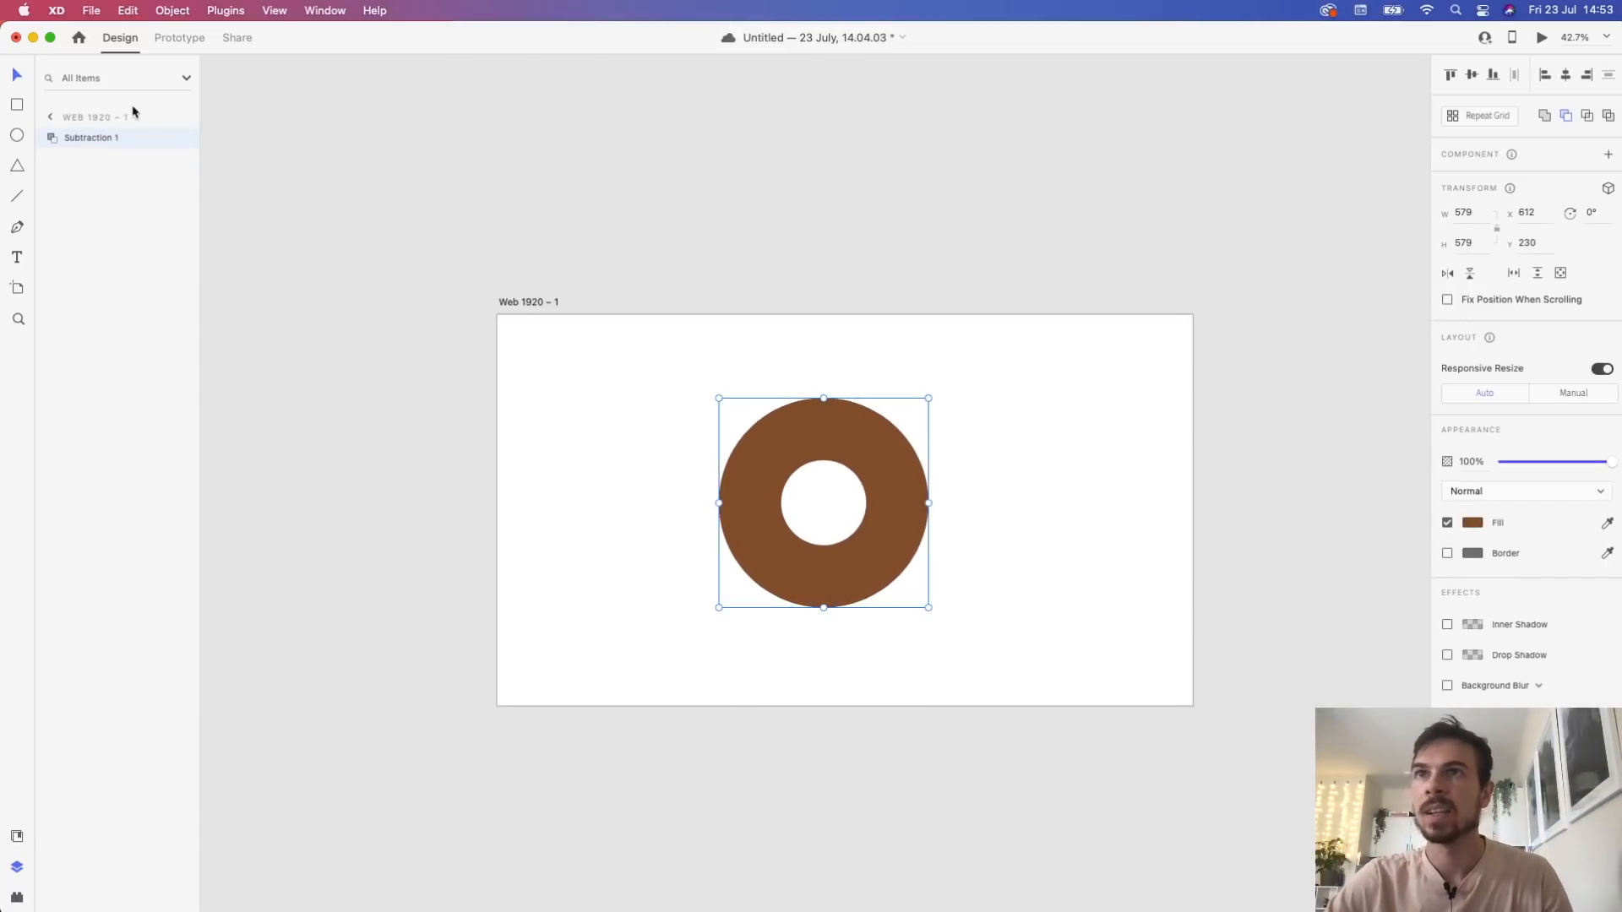
Inspect the ellipse layers nested inside the Subtraction 1 shape
{"action": "left_click", "coordinate": [44, 139]}
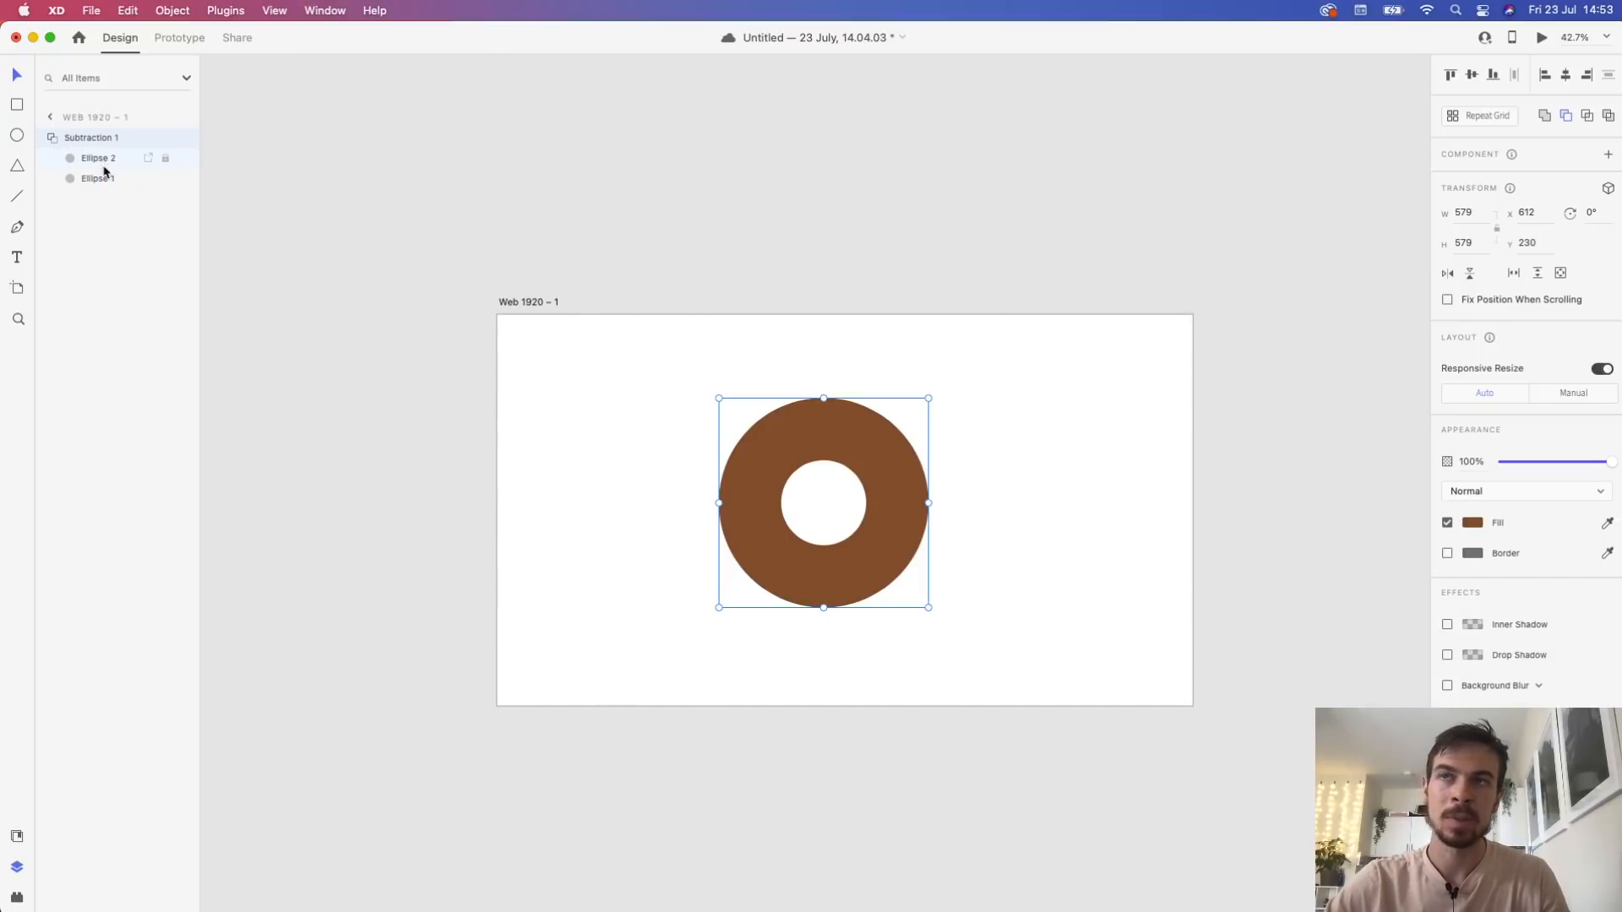
{"action": "left_click", "coordinate": [52, 138]}
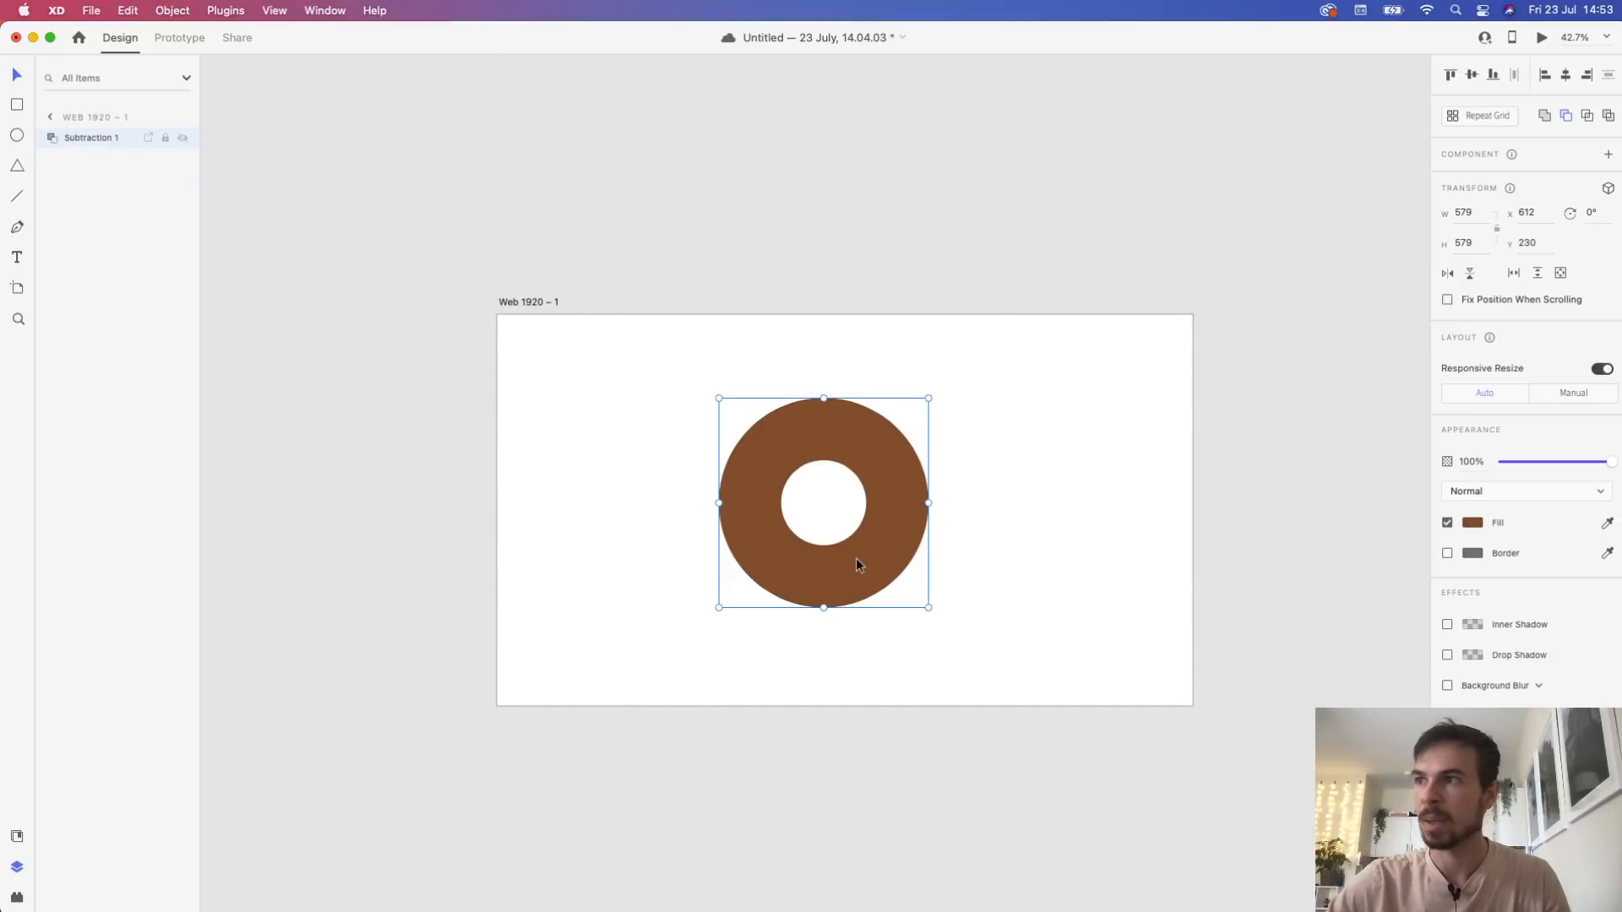
{"action": "left_click", "coordinate": [1029, 523]}
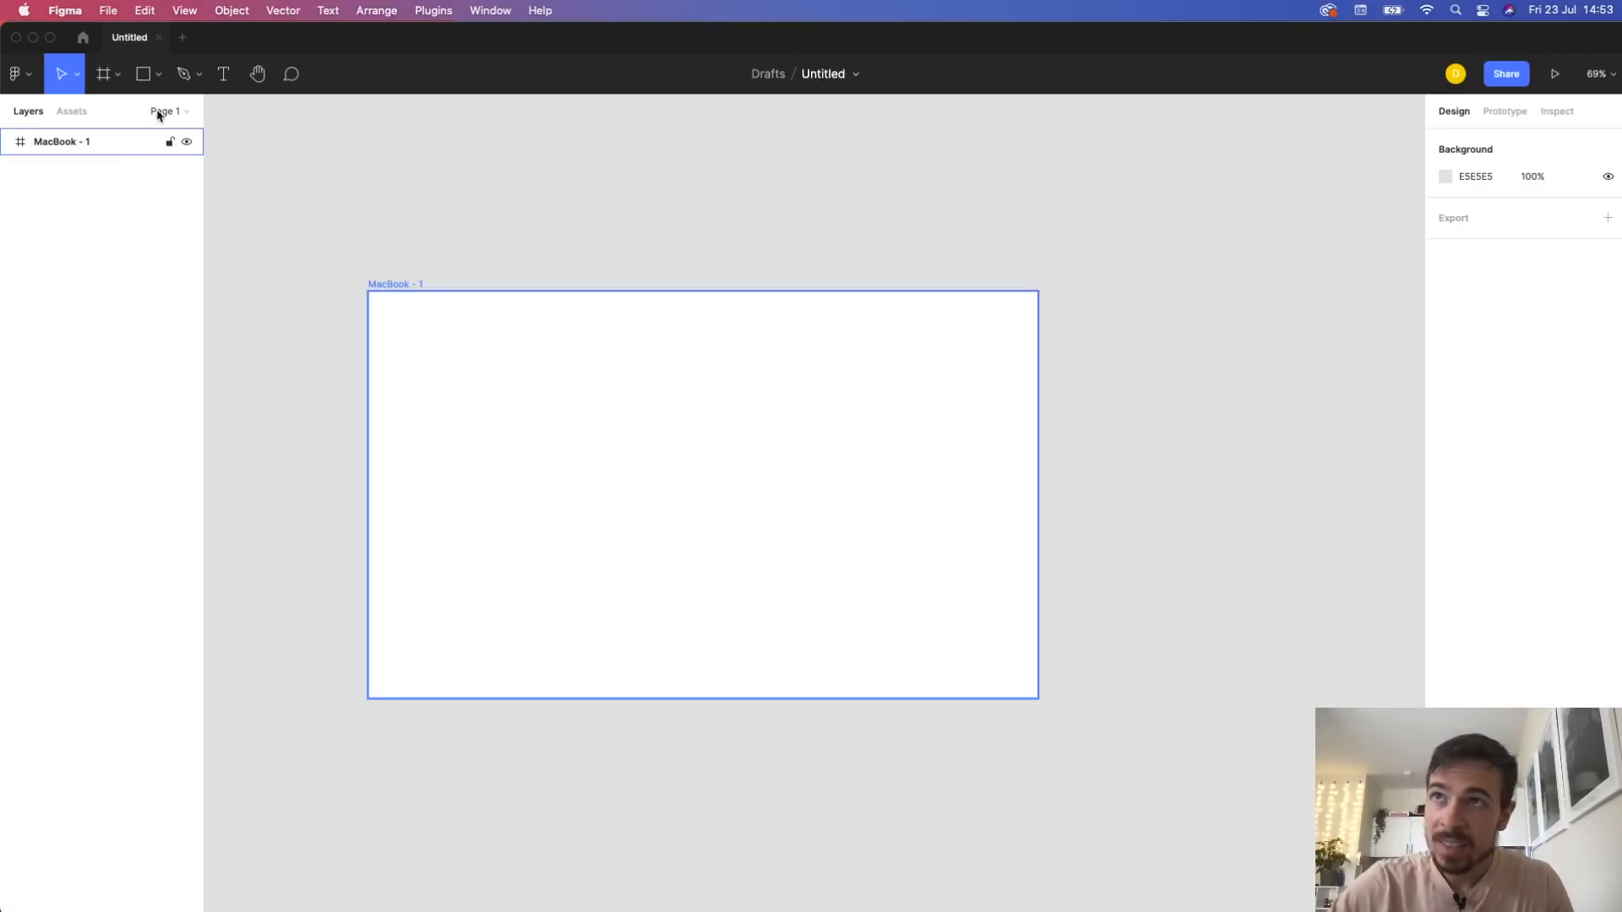
Switch to Figma and draw a circle about 390 × 390 in the MacBook - 1 frame, filled with brown 8A4721
{"action": "left_click", "coordinate": [158, 75]}
{"action": "left_click", "coordinate": [163, 178]}
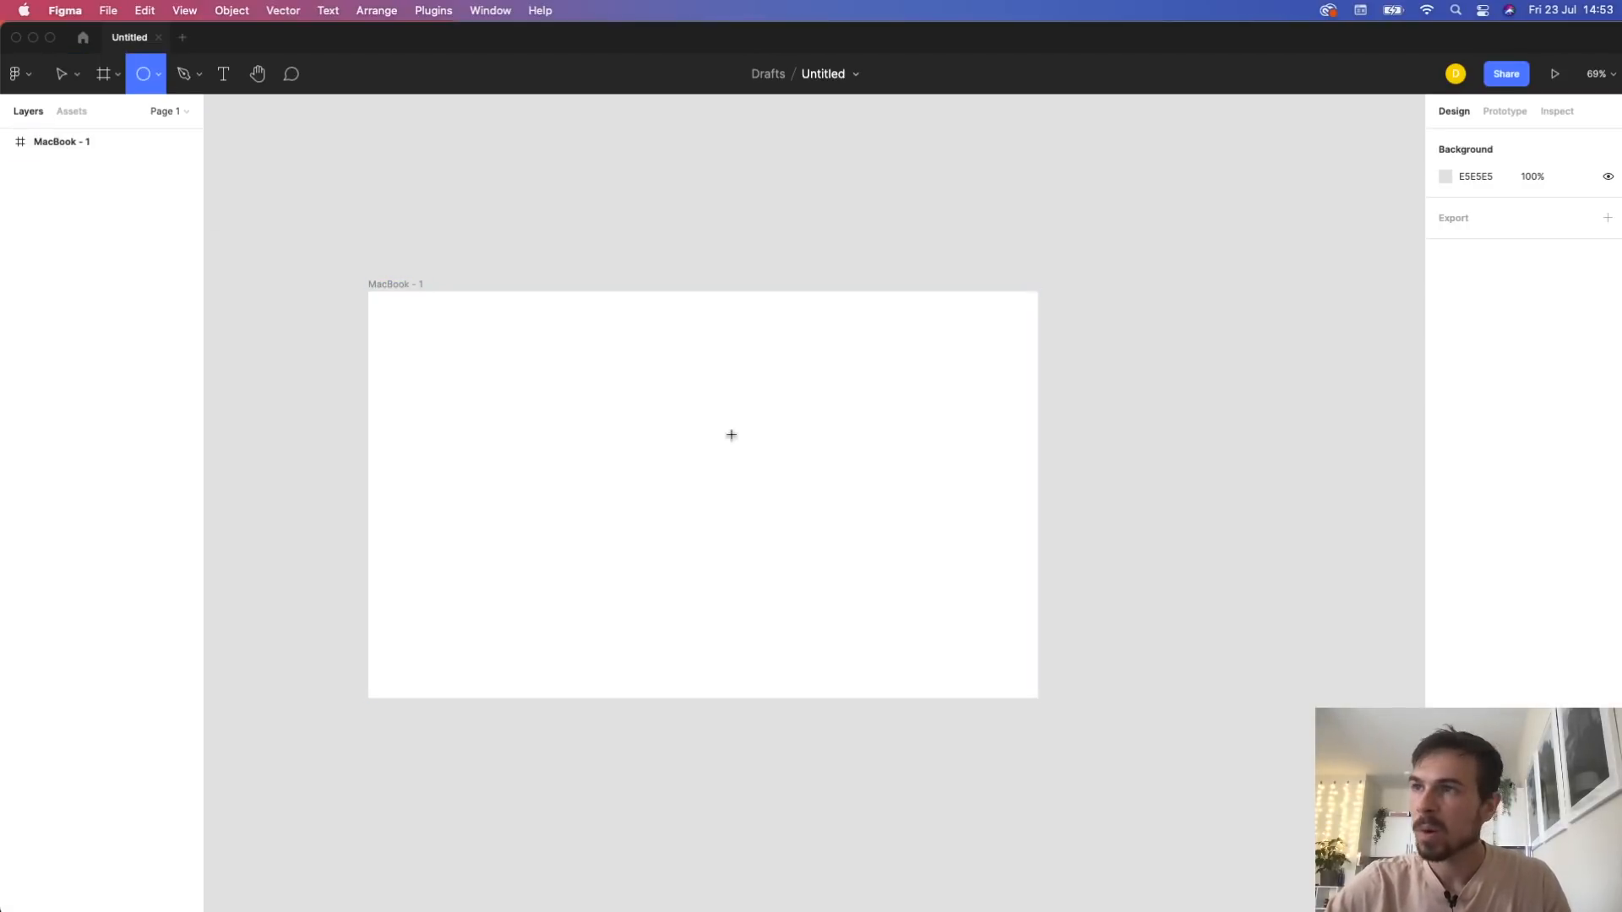
{"action": "left_click_drag", "start_coordinate": [575, 366], "coordinate": [771, 594]}
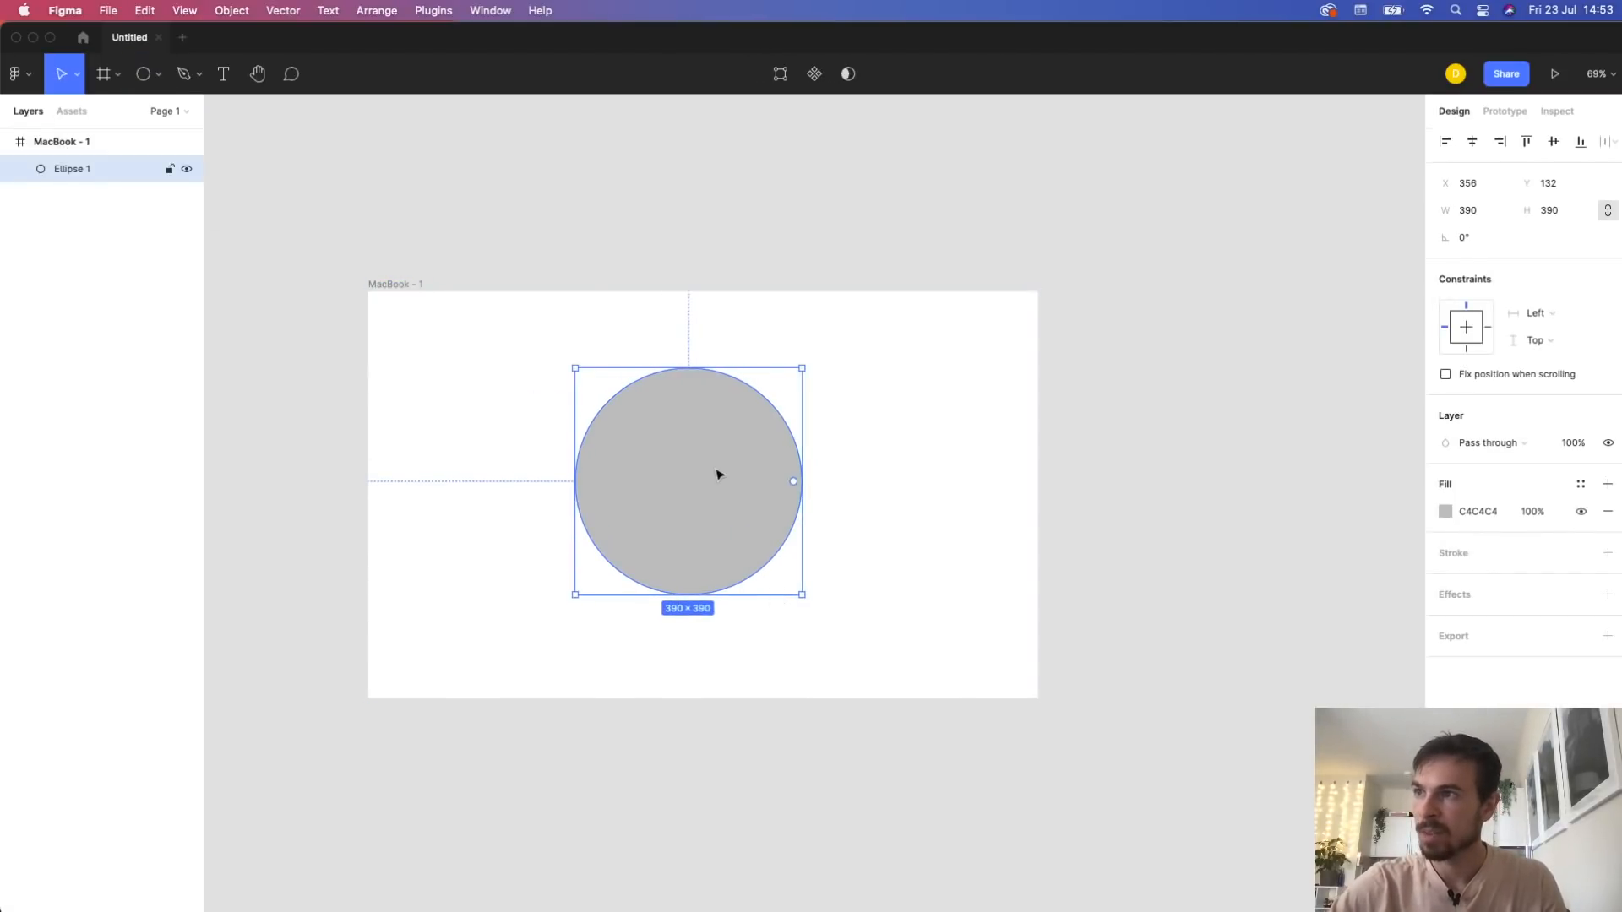
{"action": "left_click", "coordinate": [1446, 511]}
{"action": "left_click", "coordinate": [1348, 616]}
{"action": "left_click", "coordinate": [1282, 716]}
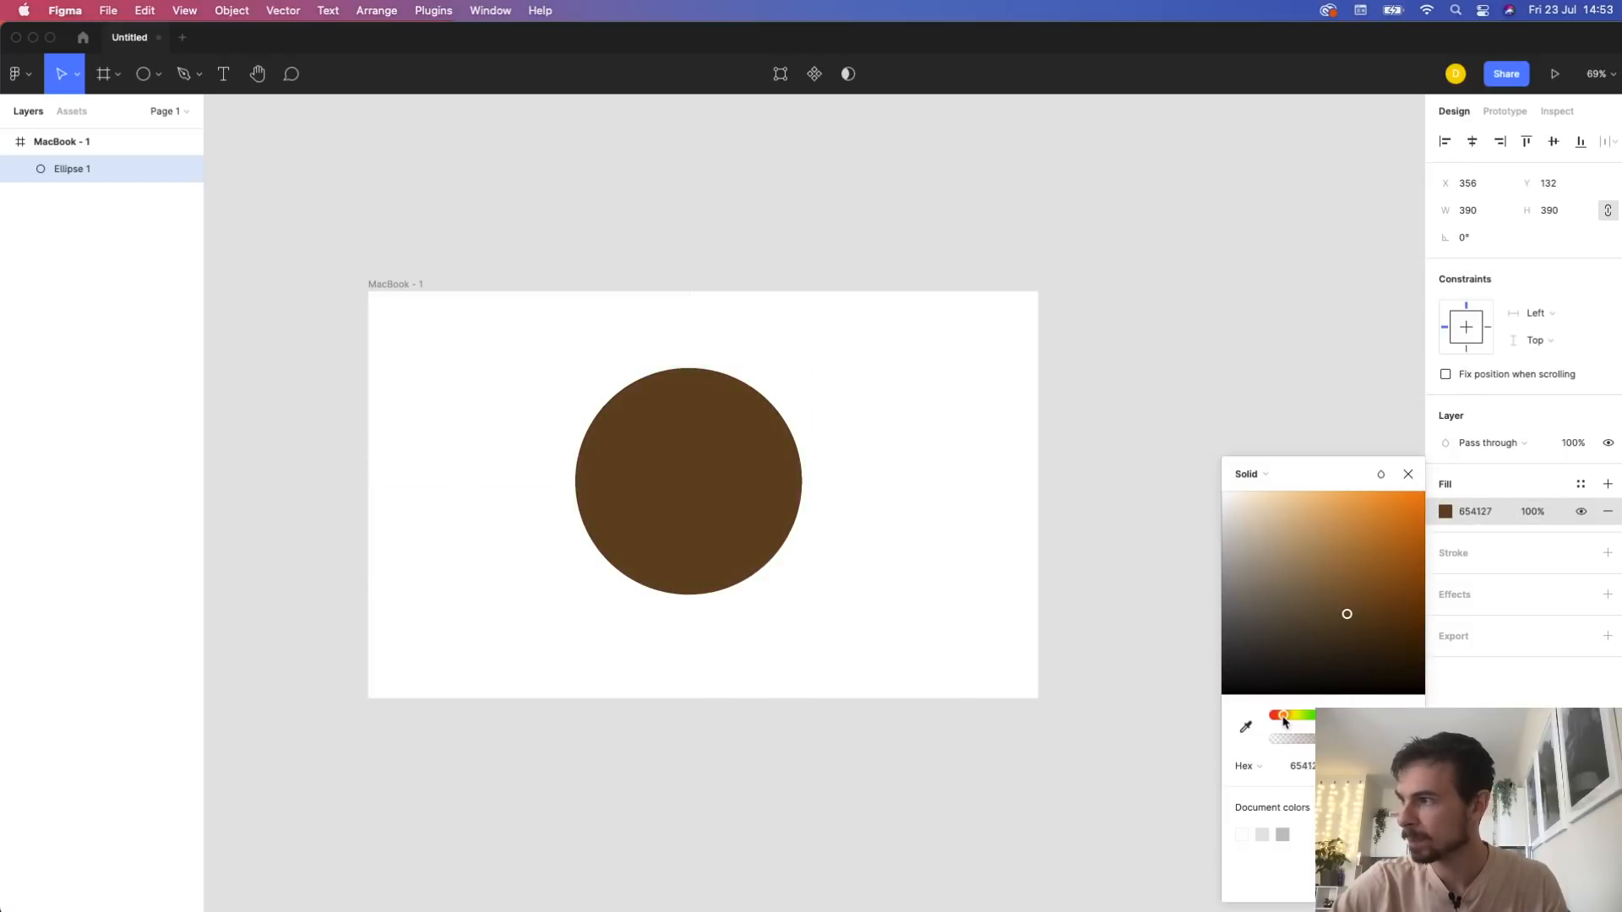
{"action": "left_click", "coordinate": [1378, 586]}
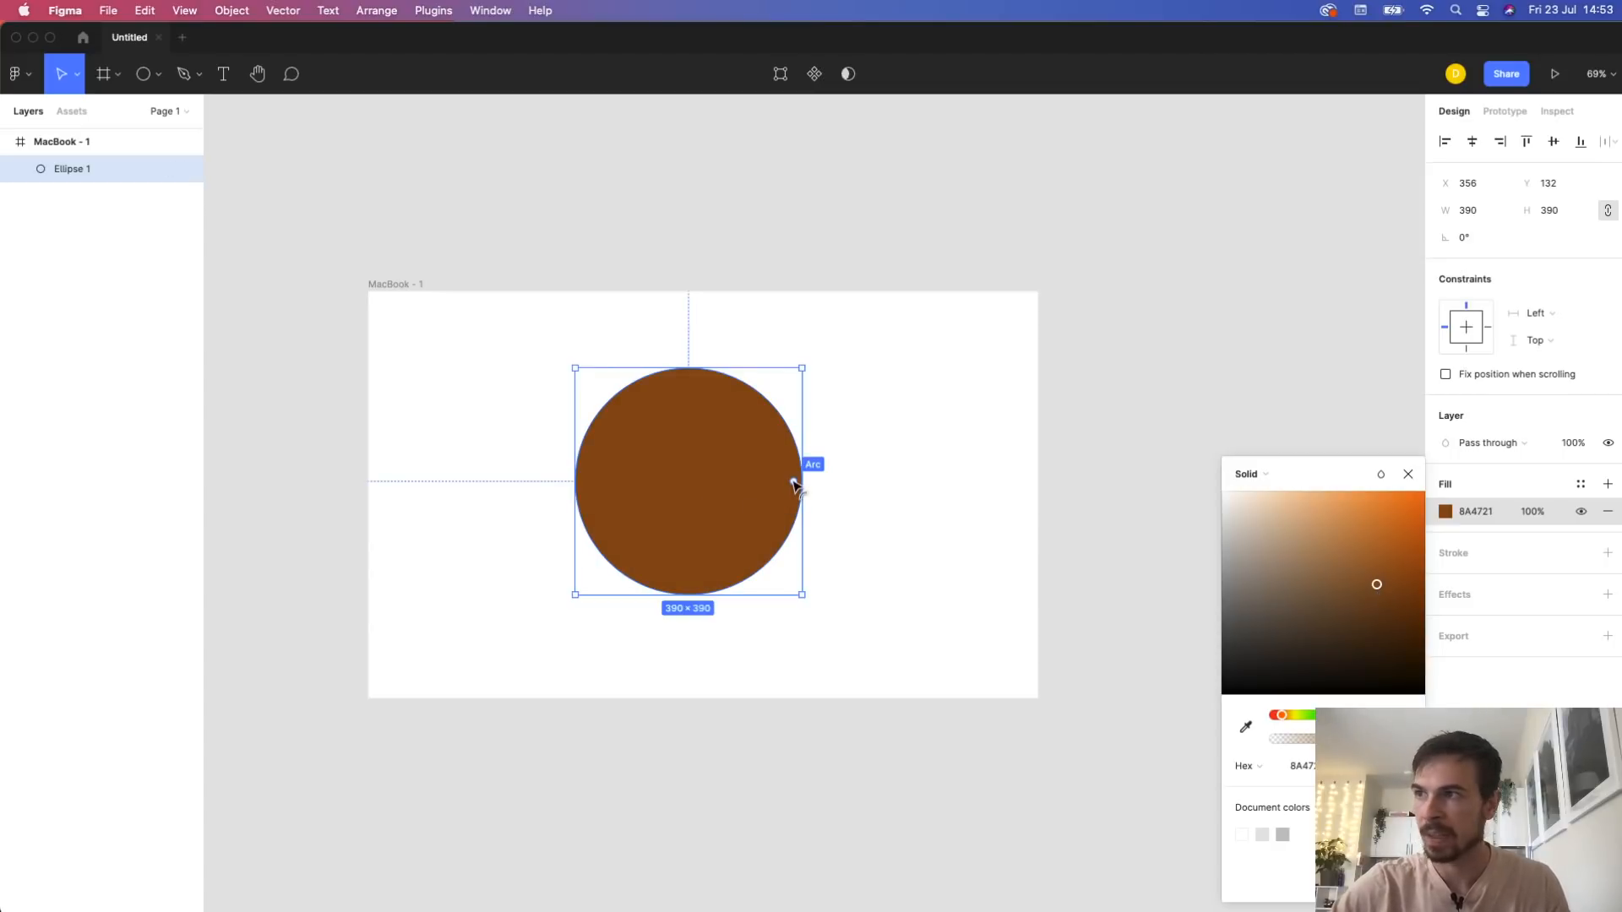
Turn the brown circle into a full ring by adjusting its arc, with a 100% sweep and an inner ratio of about 38%
{"action": "left_click_drag", "start_coordinate": [795, 482], "coordinate": [818, 616]}
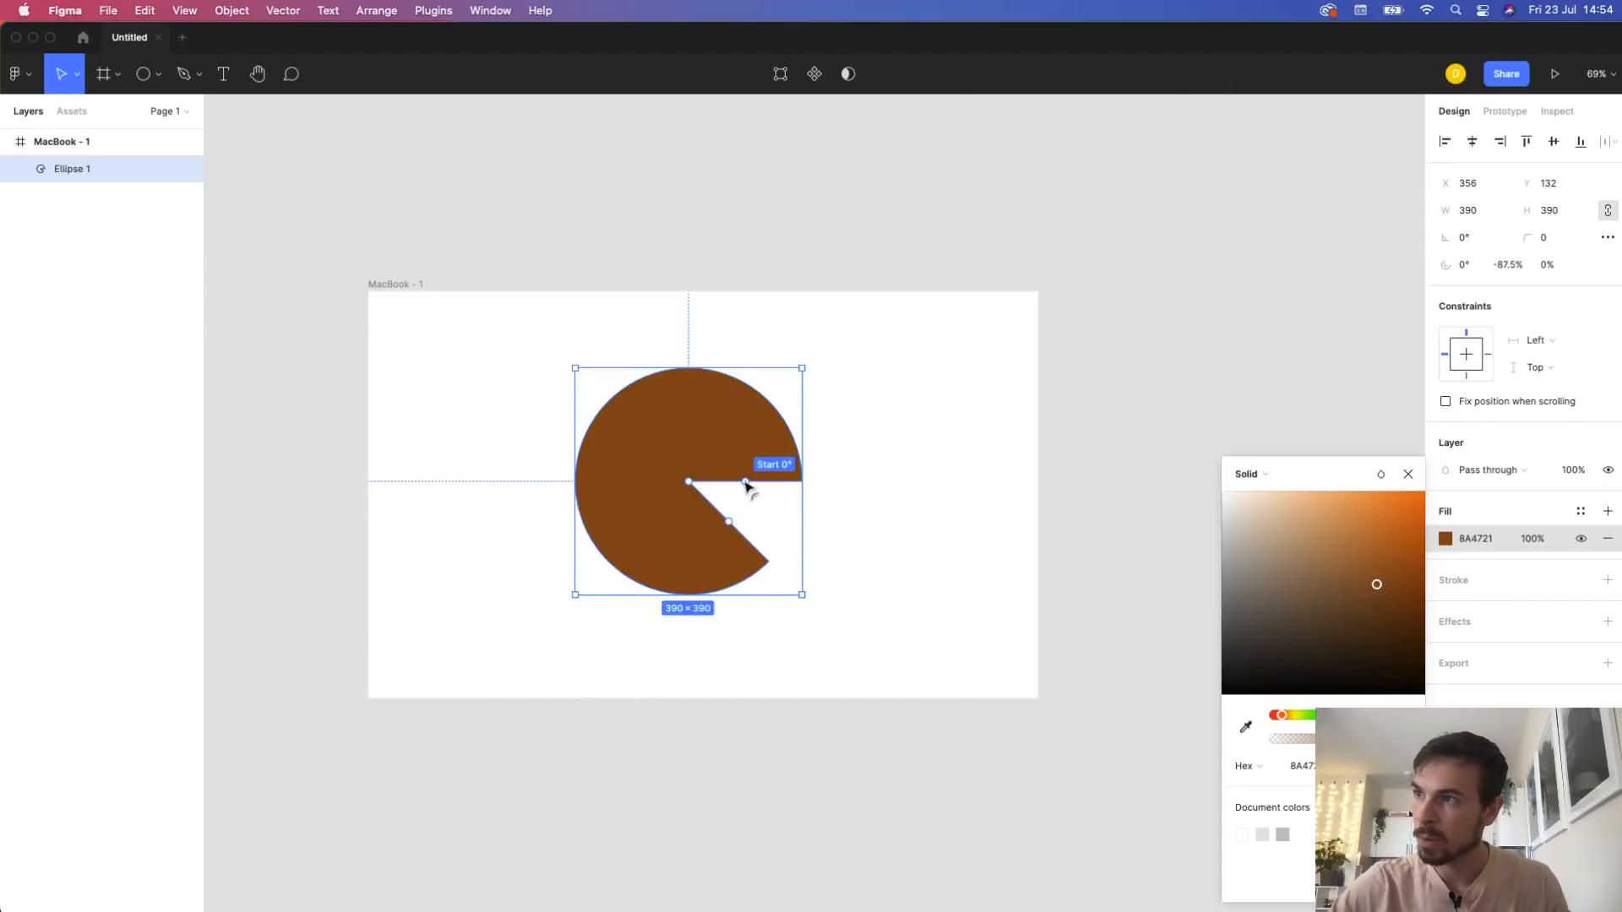
{"action": "left_click_drag", "start_coordinate": [747, 486], "coordinate": [646, 479]}
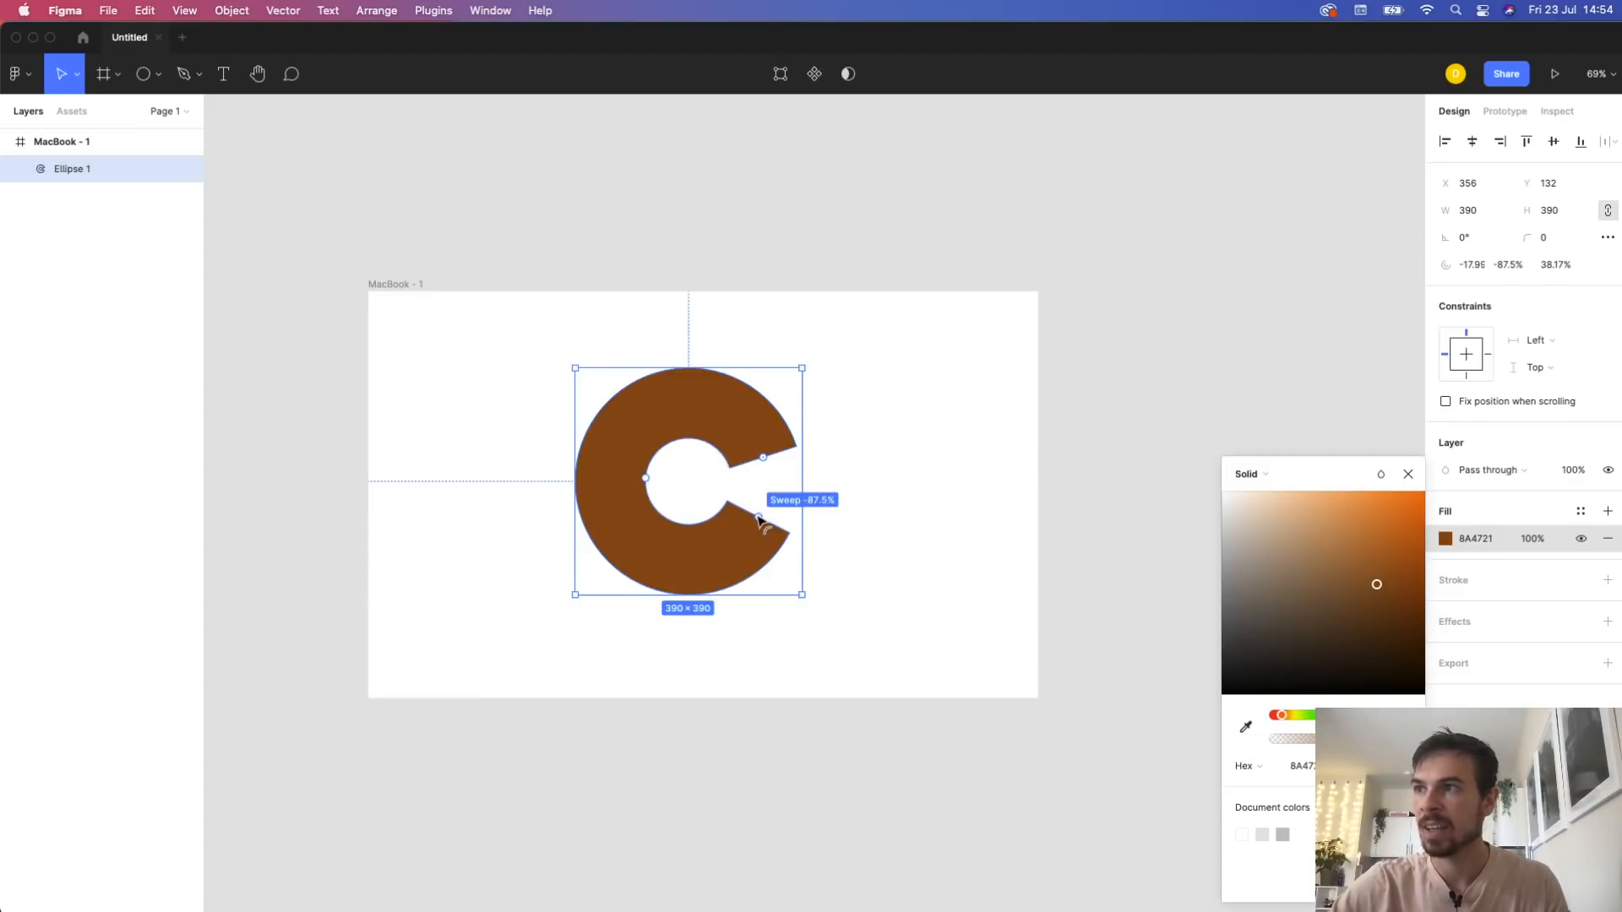
{"action": "left_click_drag", "start_coordinate": [758, 519], "coordinate": [764, 456]}
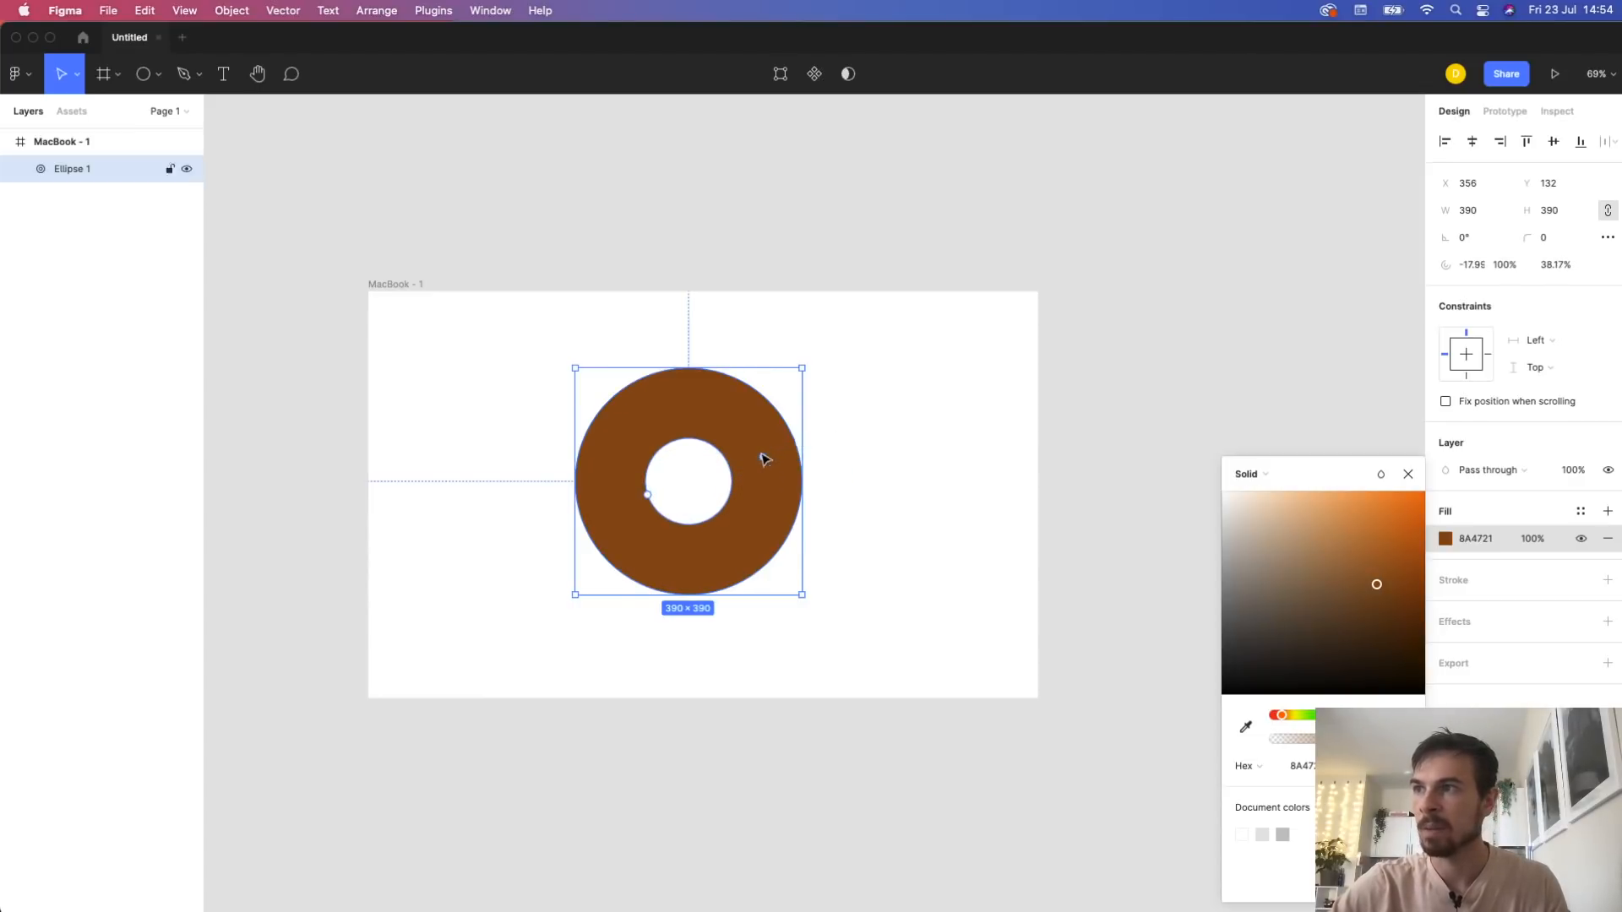
{"action": "left_click", "coordinate": [845, 520]}
{"action": "left_click", "coordinate": [771, 466]}
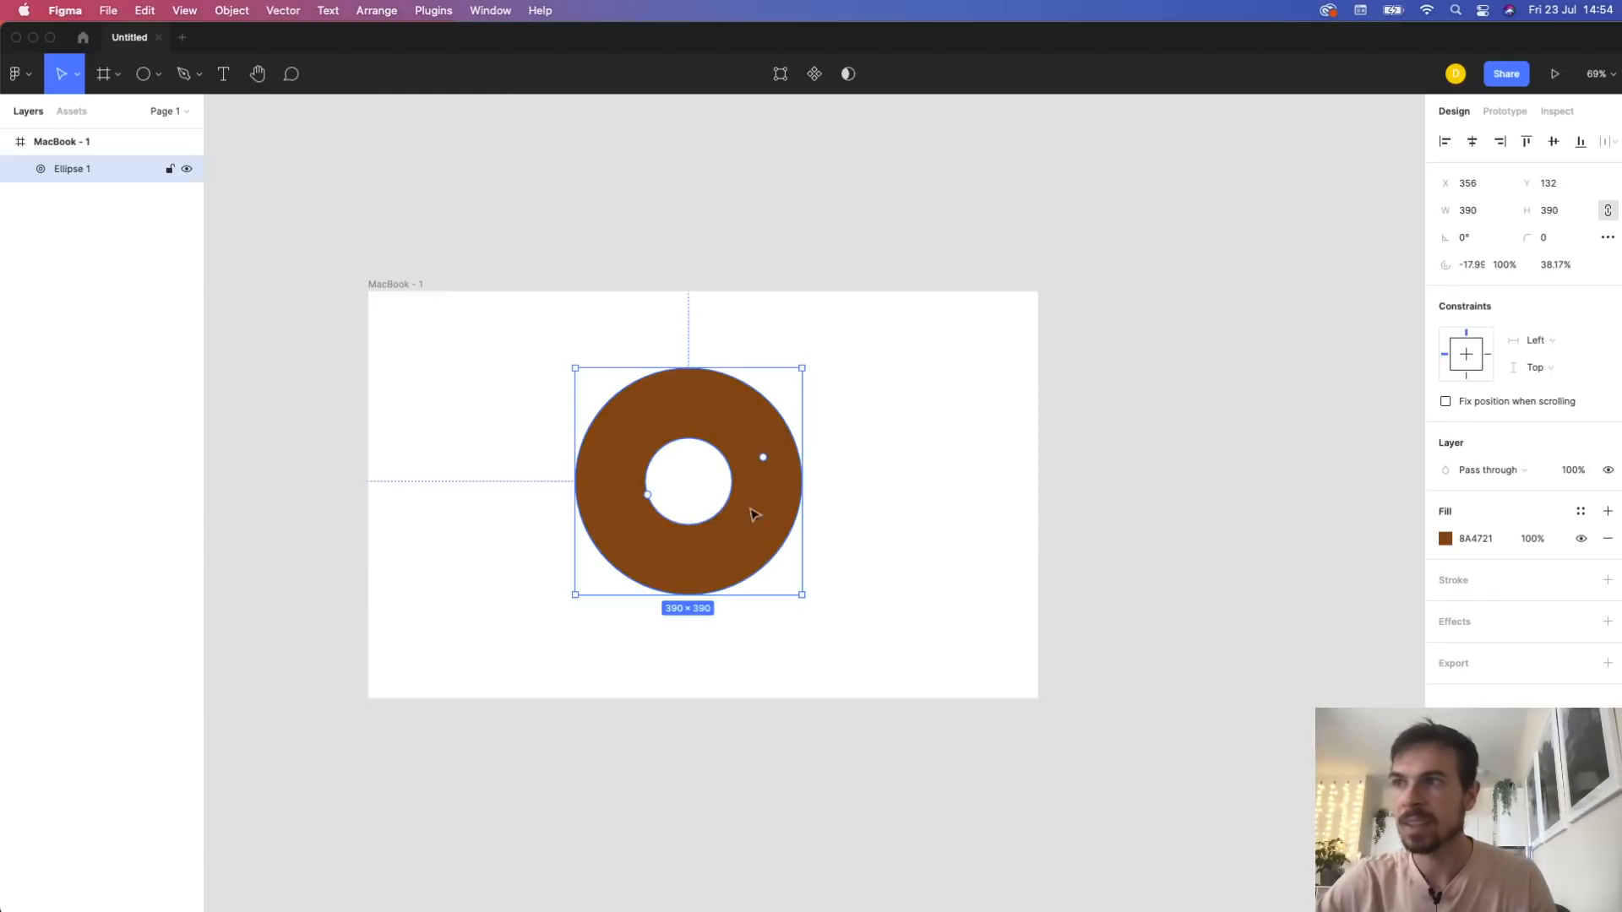
{"action": "left_click", "coordinate": [909, 521]}
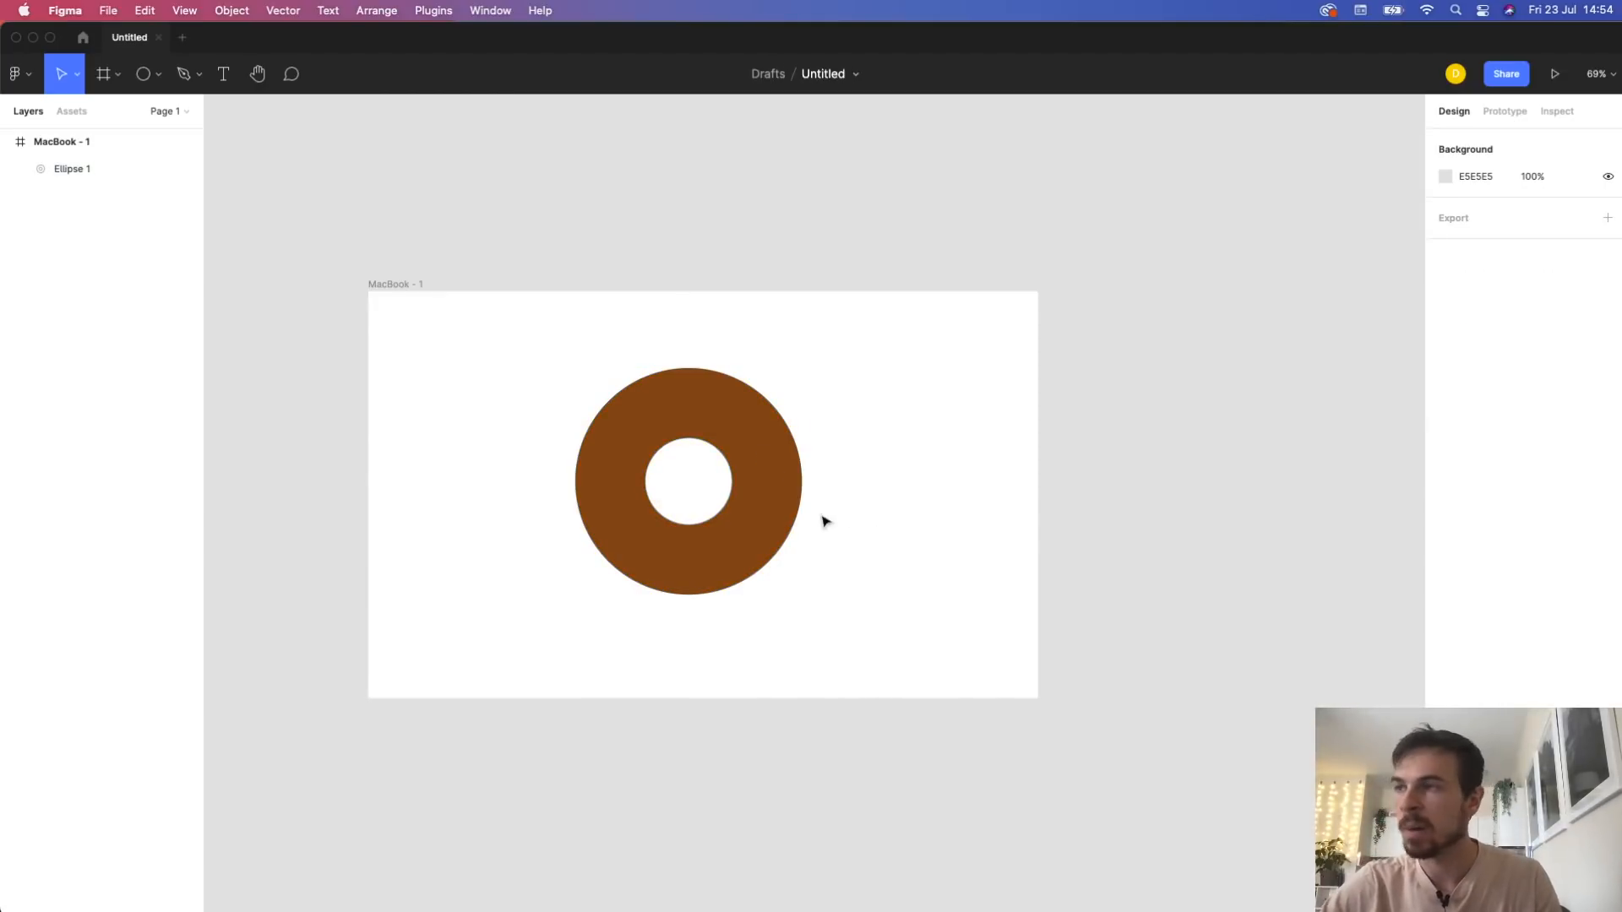
Shrink the ring's hole to an inner ratio of about 28%
{"action": "left_click", "coordinate": [747, 517]}
{"action": "mouse_move", "coordinate": [648, 497]}
{"action": "left_mouse_down"}
{"action": "mouse_move", "coordinate": [590, 535]}
{"action": "mouse_move", "coordinate": [661, 501]}
{"action": "left_mouse_up"}
{"action": "left_click", "coordinate": [927, 515]}
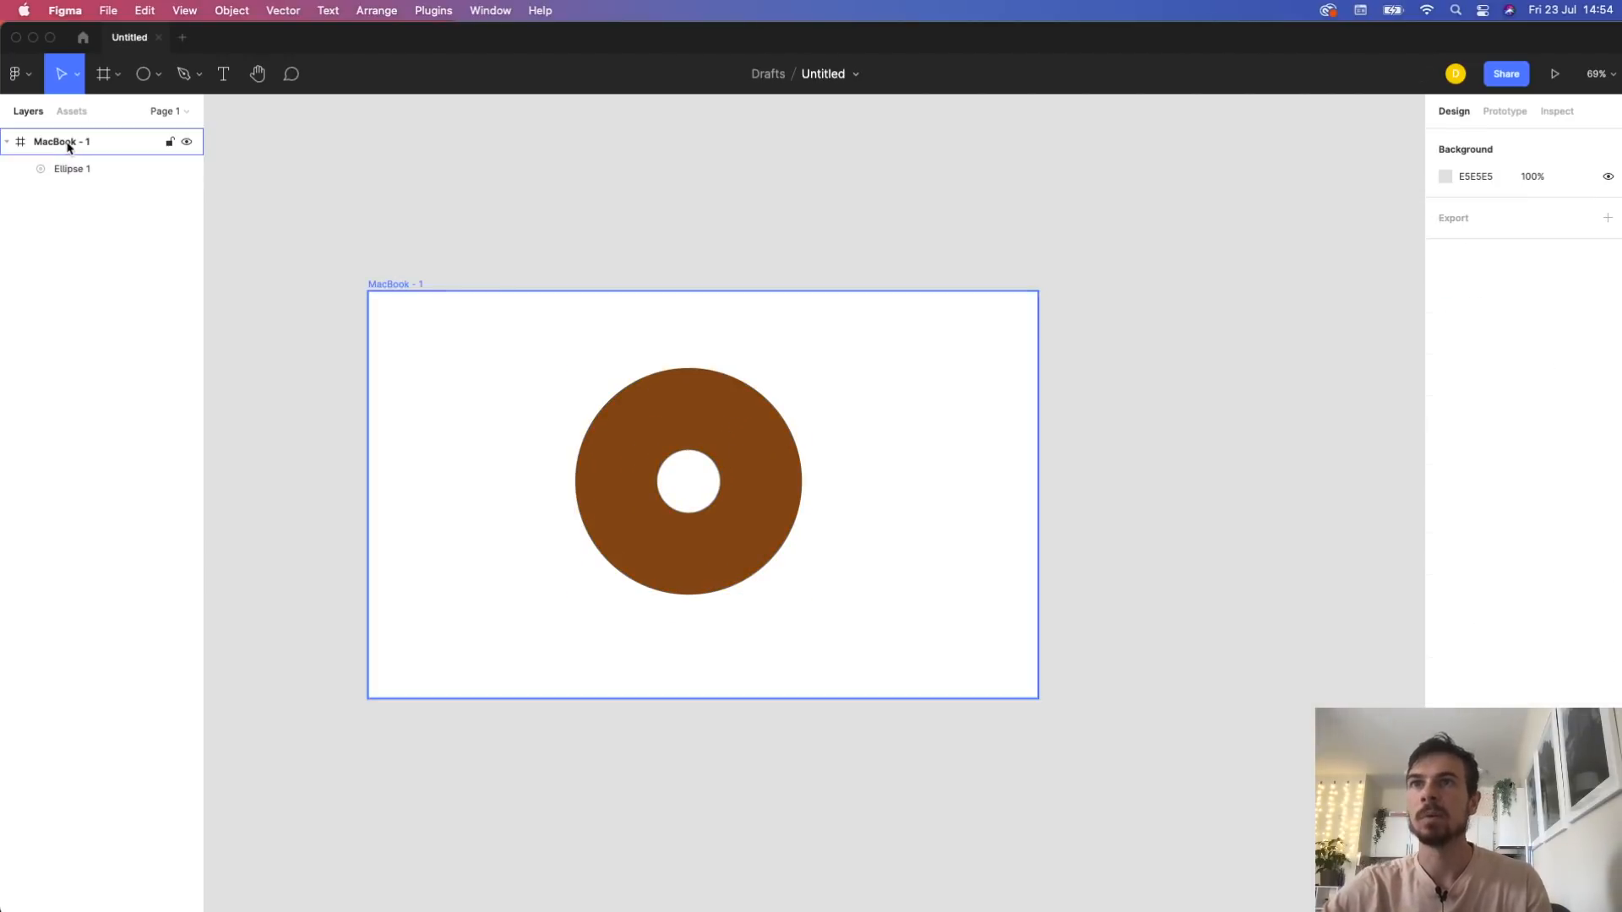
Move the Ellipse 1 ring to about X 503, Y 97 in the MacBook - 1 frame
{"action": "left_click", "coordinate": [76, 171]}
{"action": "left_click", "coordinate": [148, 345]}
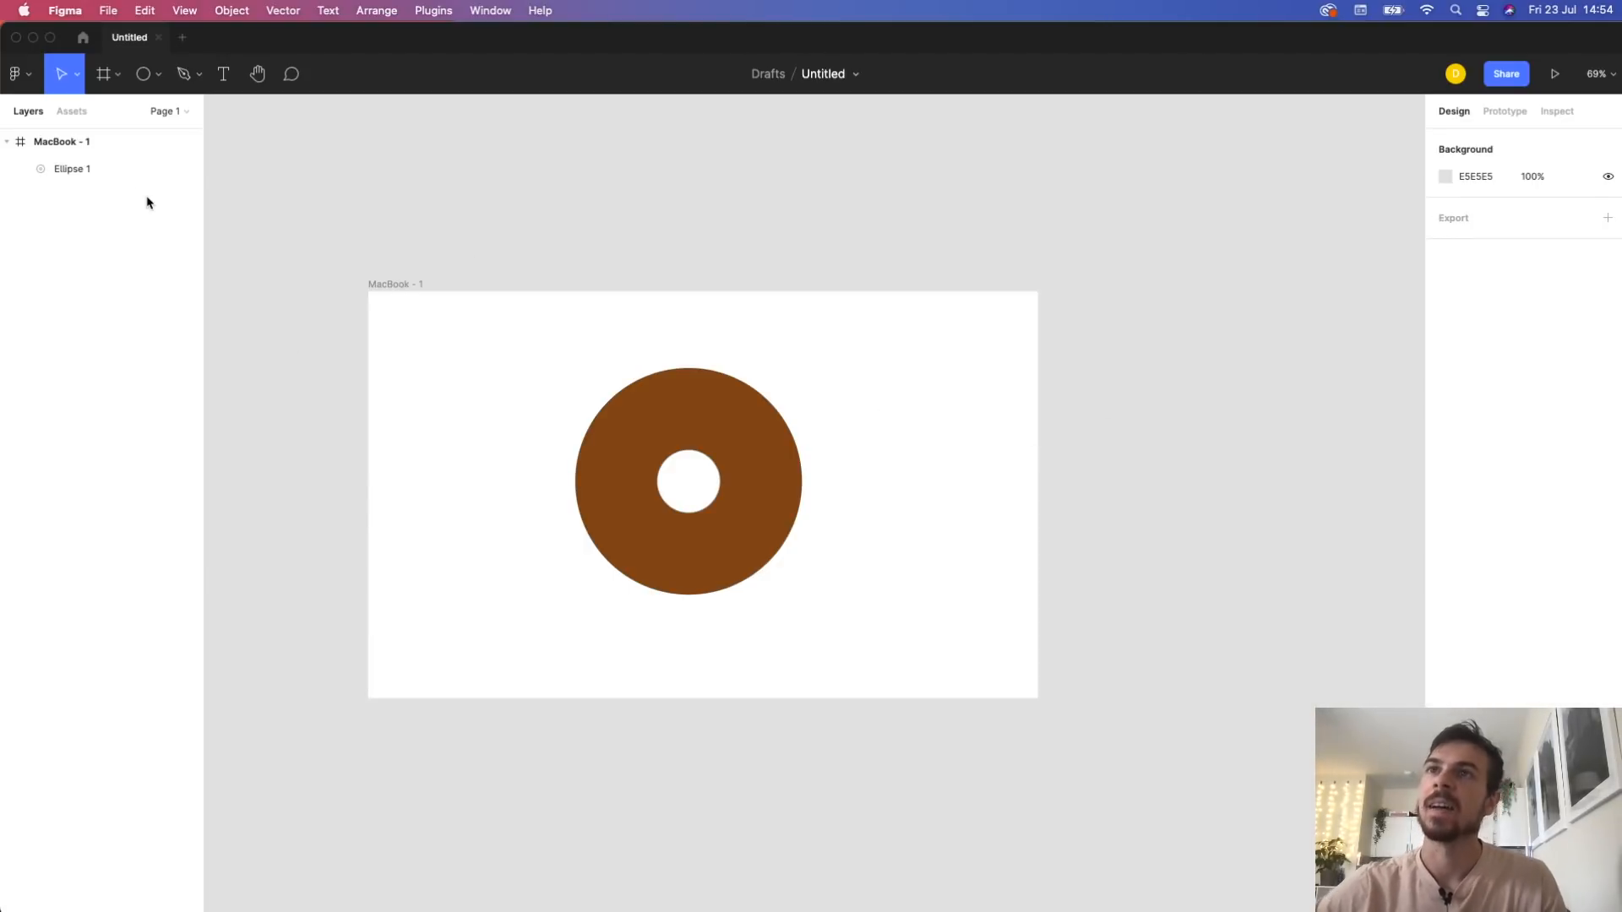
{"action": "left_click", "coordinate": [77, 169]}
{"action": "left_click_drag", "start_coordinate": [638, 430], "coordinate": [723, 410]}
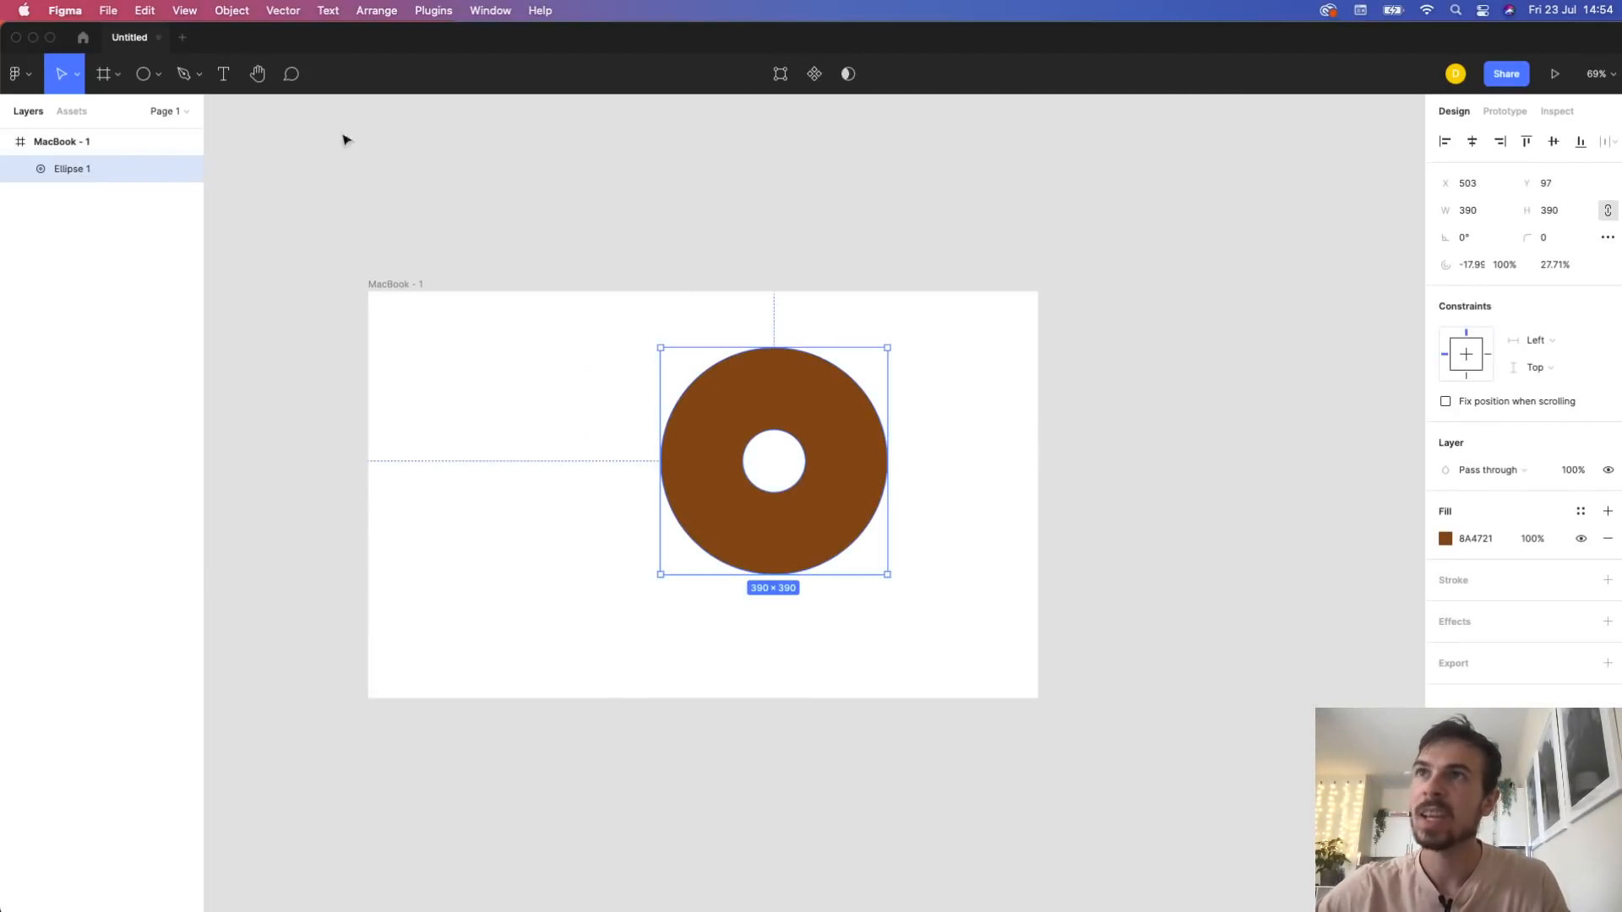
Switch to Adobe XD to inspect the Subtraction 1 ring and its nested ellipses, and return to Figma
{"action": "key", "text": "super+Tab"}
{"action": "left_click", "coordinate": [65, 135]}
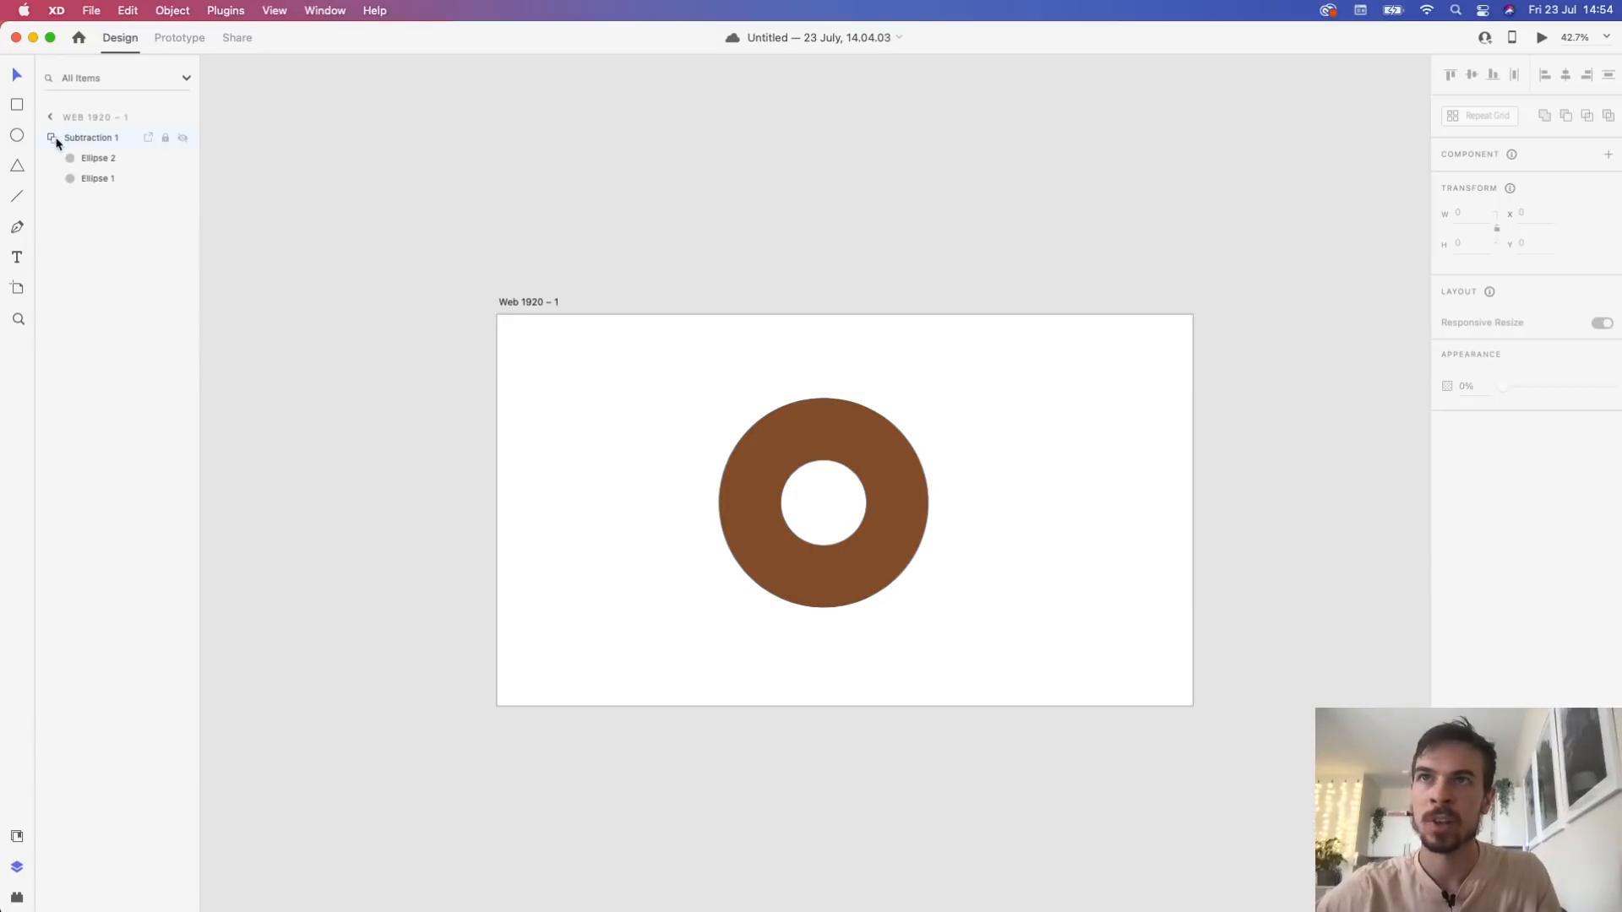
{"action": "left_click", "coordinate": [846, 469]}
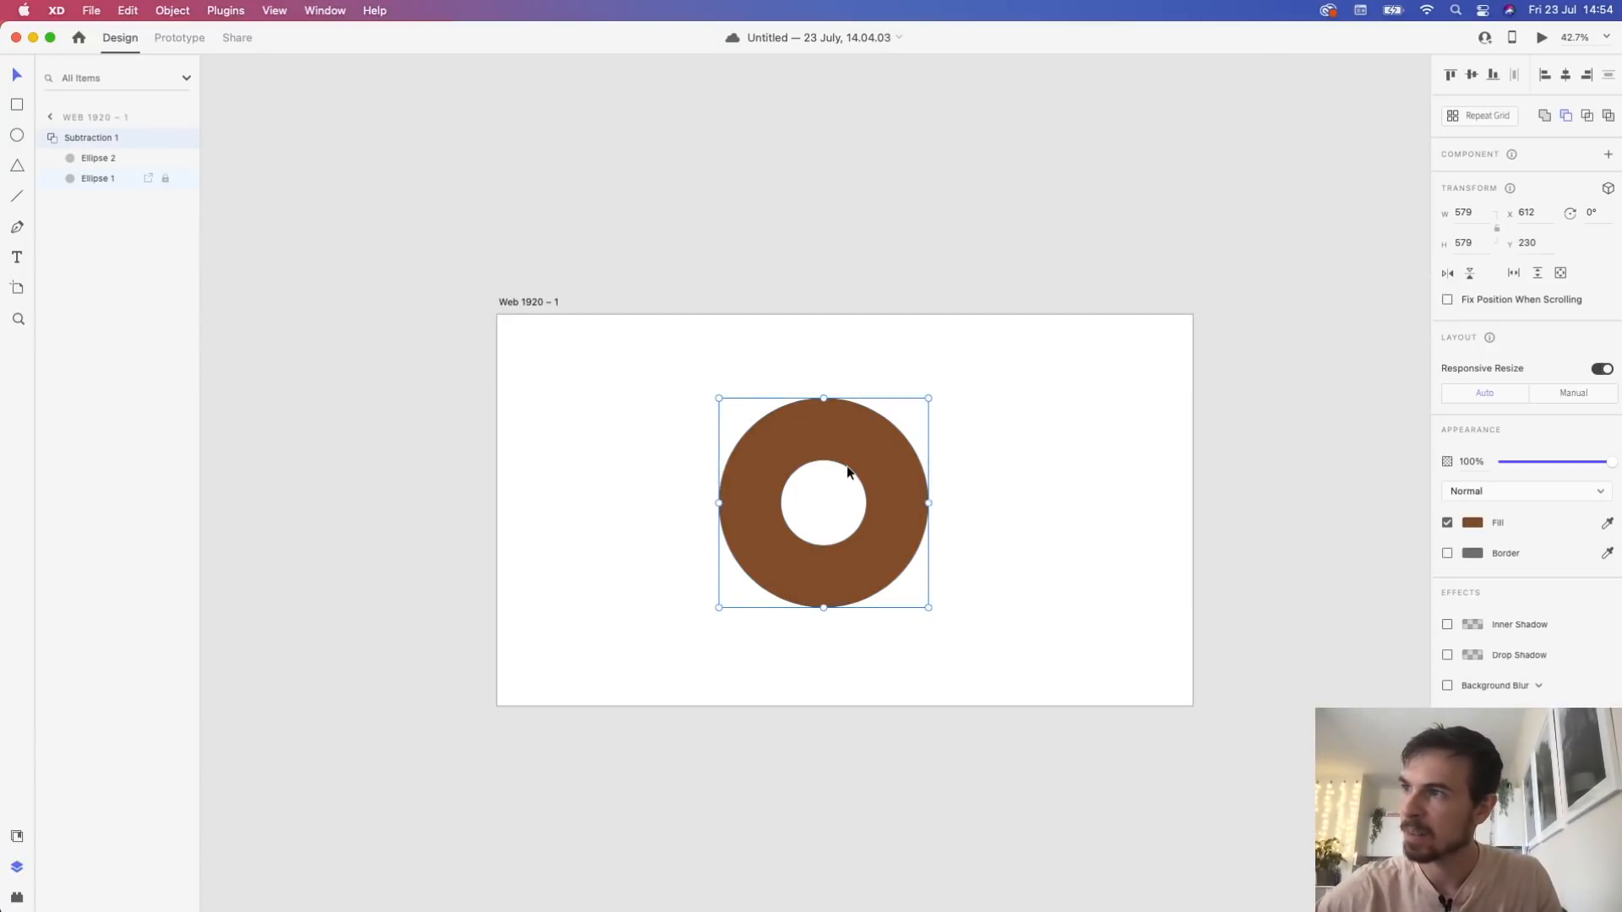
{"action": "key", "text": "super+Tab"}
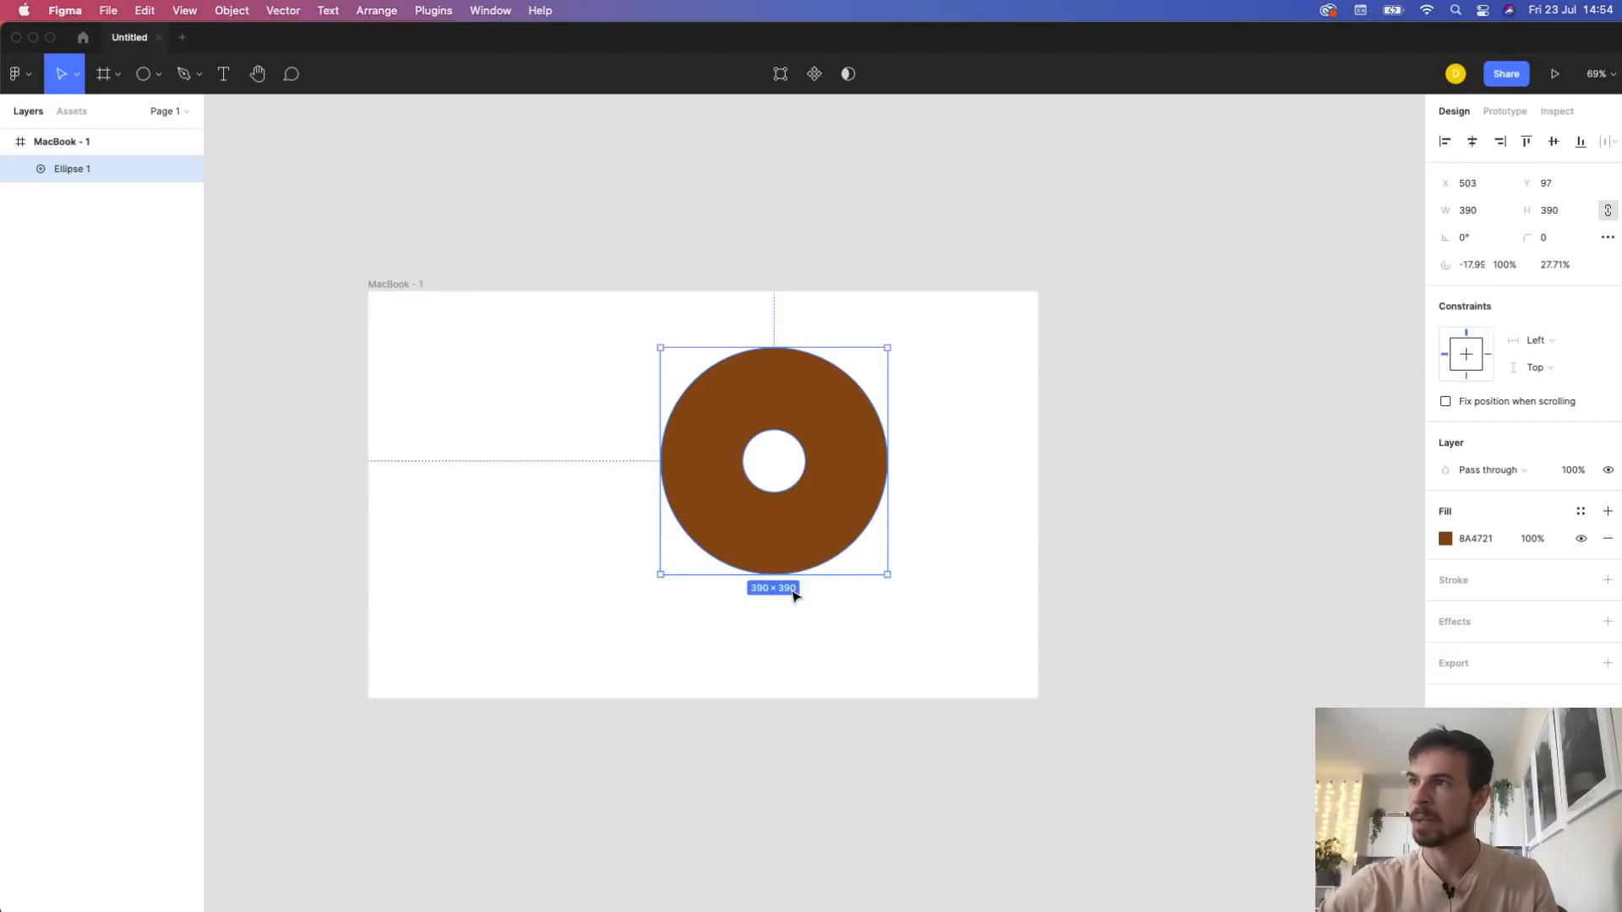
Move the ring to about X 364, Y 169 and draw a polygon about 307 × 307 with 6 sides and corner radius 67
{"action": "left_click_drag", "start_coordinate": [824, 458], "coordinate": [746, 500]}
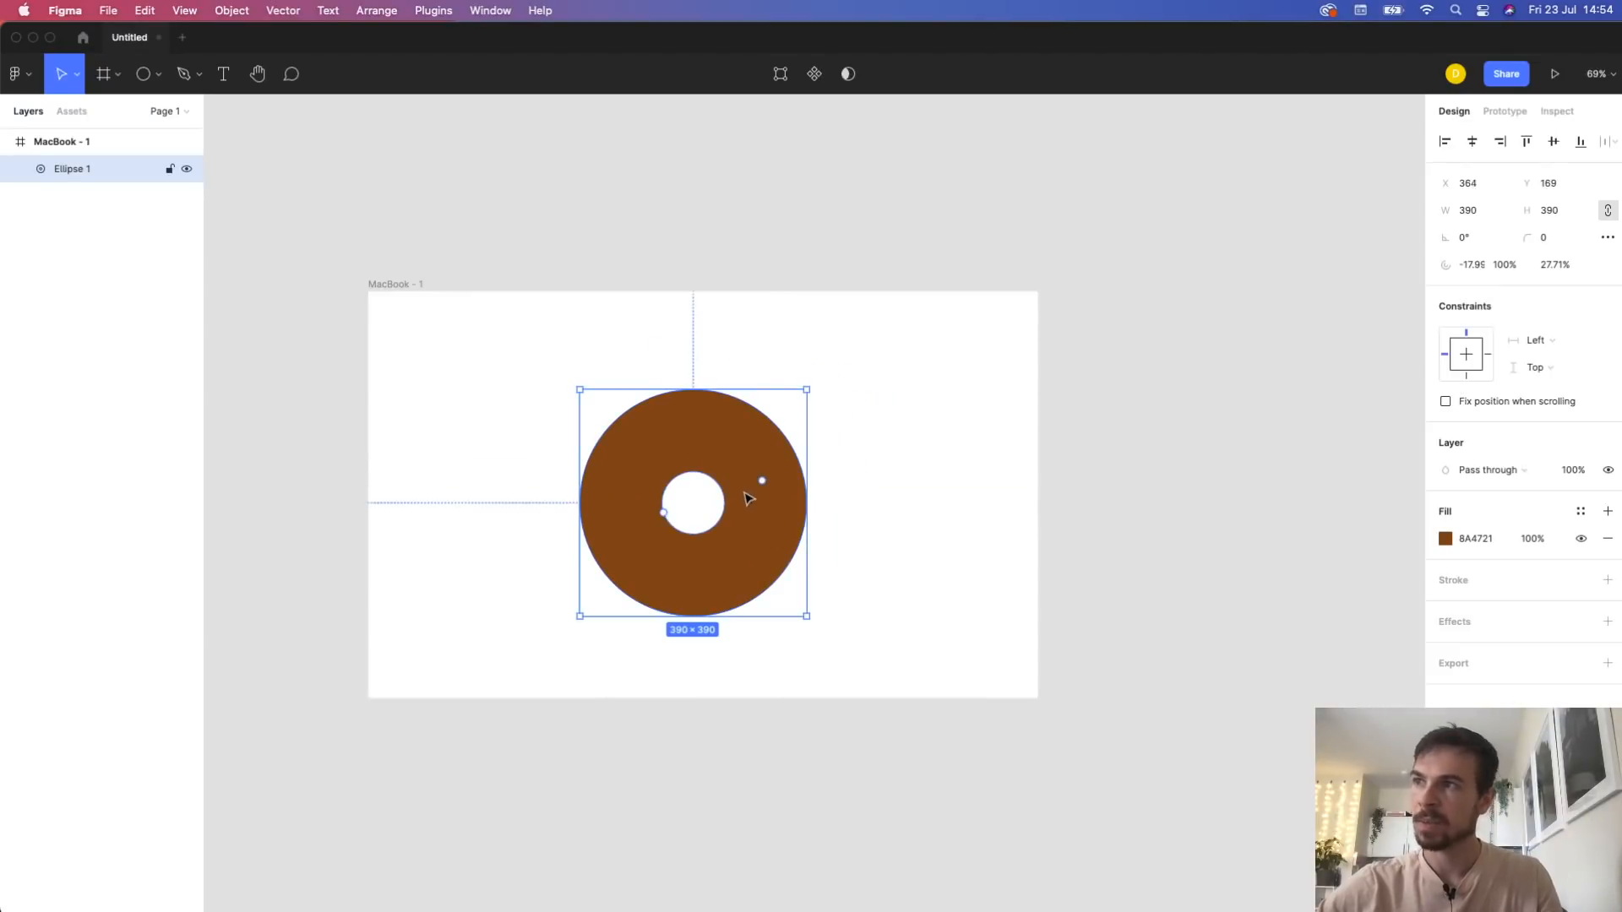
{"action": "left_click", "coordinate": [156, 76]}
{"action": "left_click", "coordinate": [161, 196]}
{"action": "left_click_drag", "start_coordinate": [417, 334], "coordinate": [596, 512]}
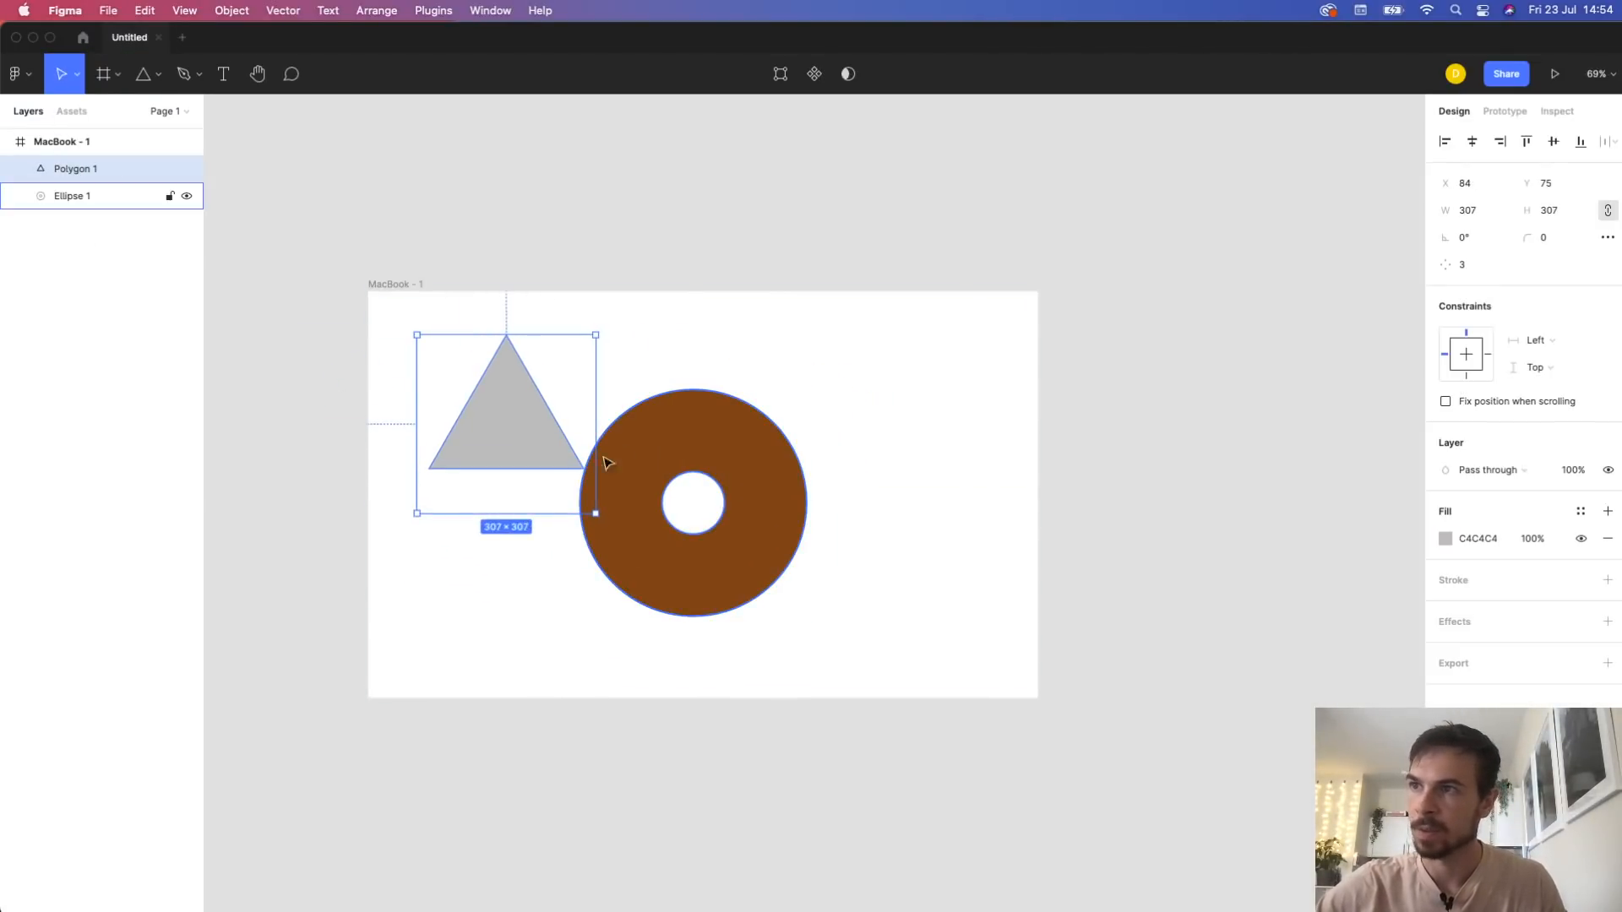
{"action": "left_click_drag", "start_coordinate": [570, 496], "coordinate": [508, 389]}
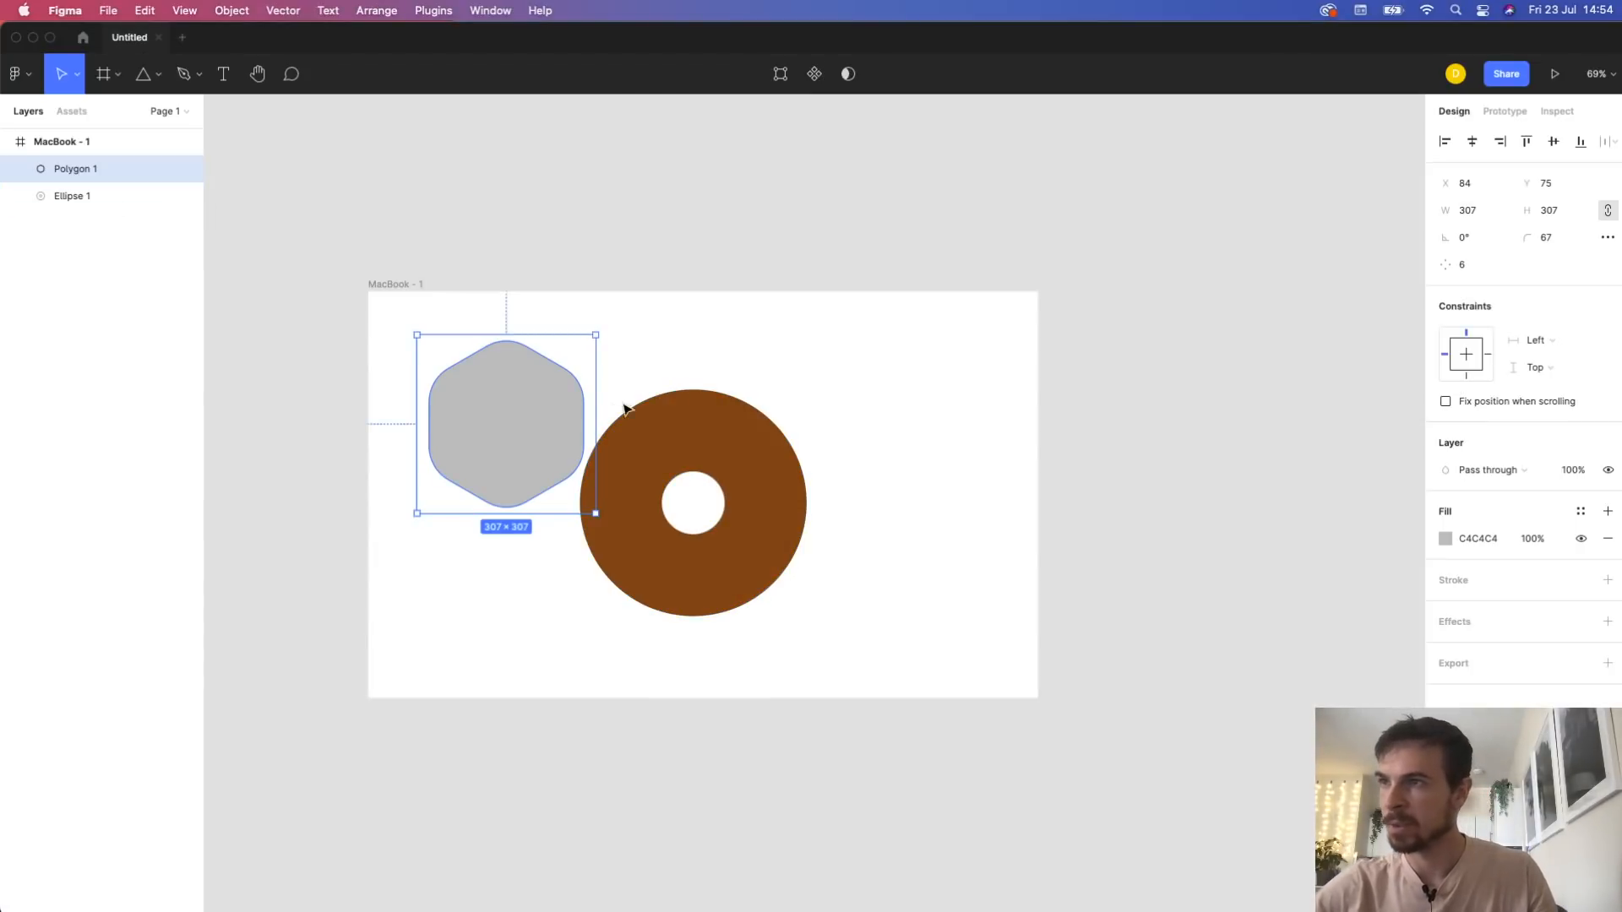
Delete the polygon and the ring, and draw a horizontal arrow about 258 px long in the frame
{"action": "left_click_drag", "start_coordinate": [899, 286], "coordinate": [408, 637]}
{"action": "key", "text": "Delete"}
{"action": "left_click", "coordinate": [158, 75]}
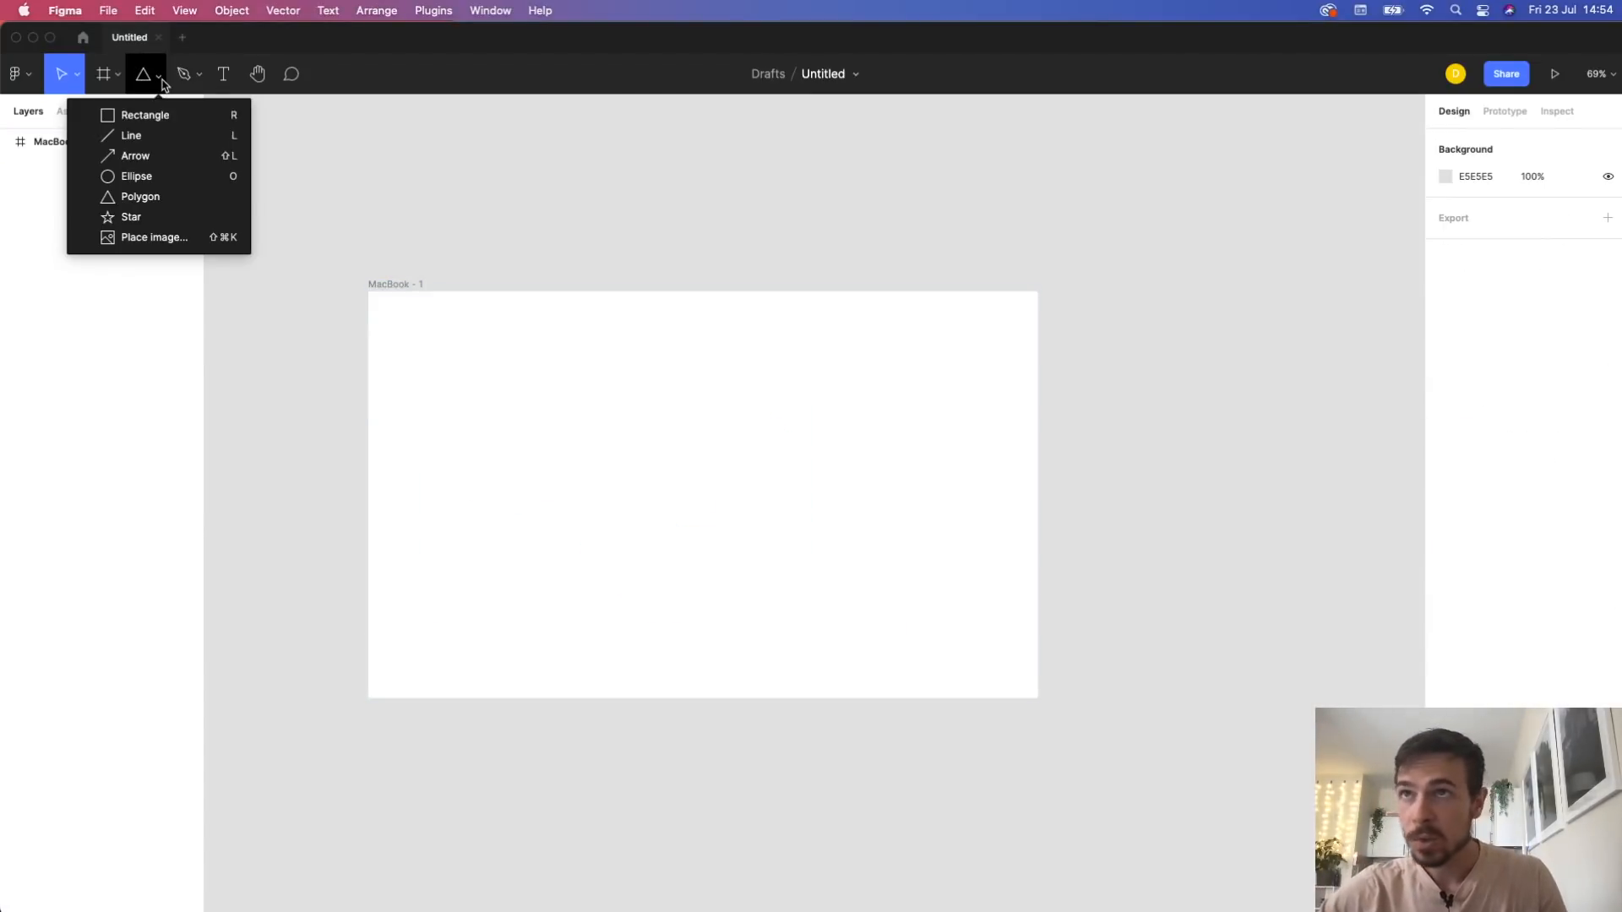
{"action": "left_click", "coordinate": [93, 153]}
{"action": "mouse_move", "coordinate": [508, 462]}
{"action": "left_mouse_down"}
{"action": "mouse_move", "coordinate": [724, 493]}
{"action": "mouse_move", "coordinate": [660, 463]}
{"action": "left_mouse_up"}
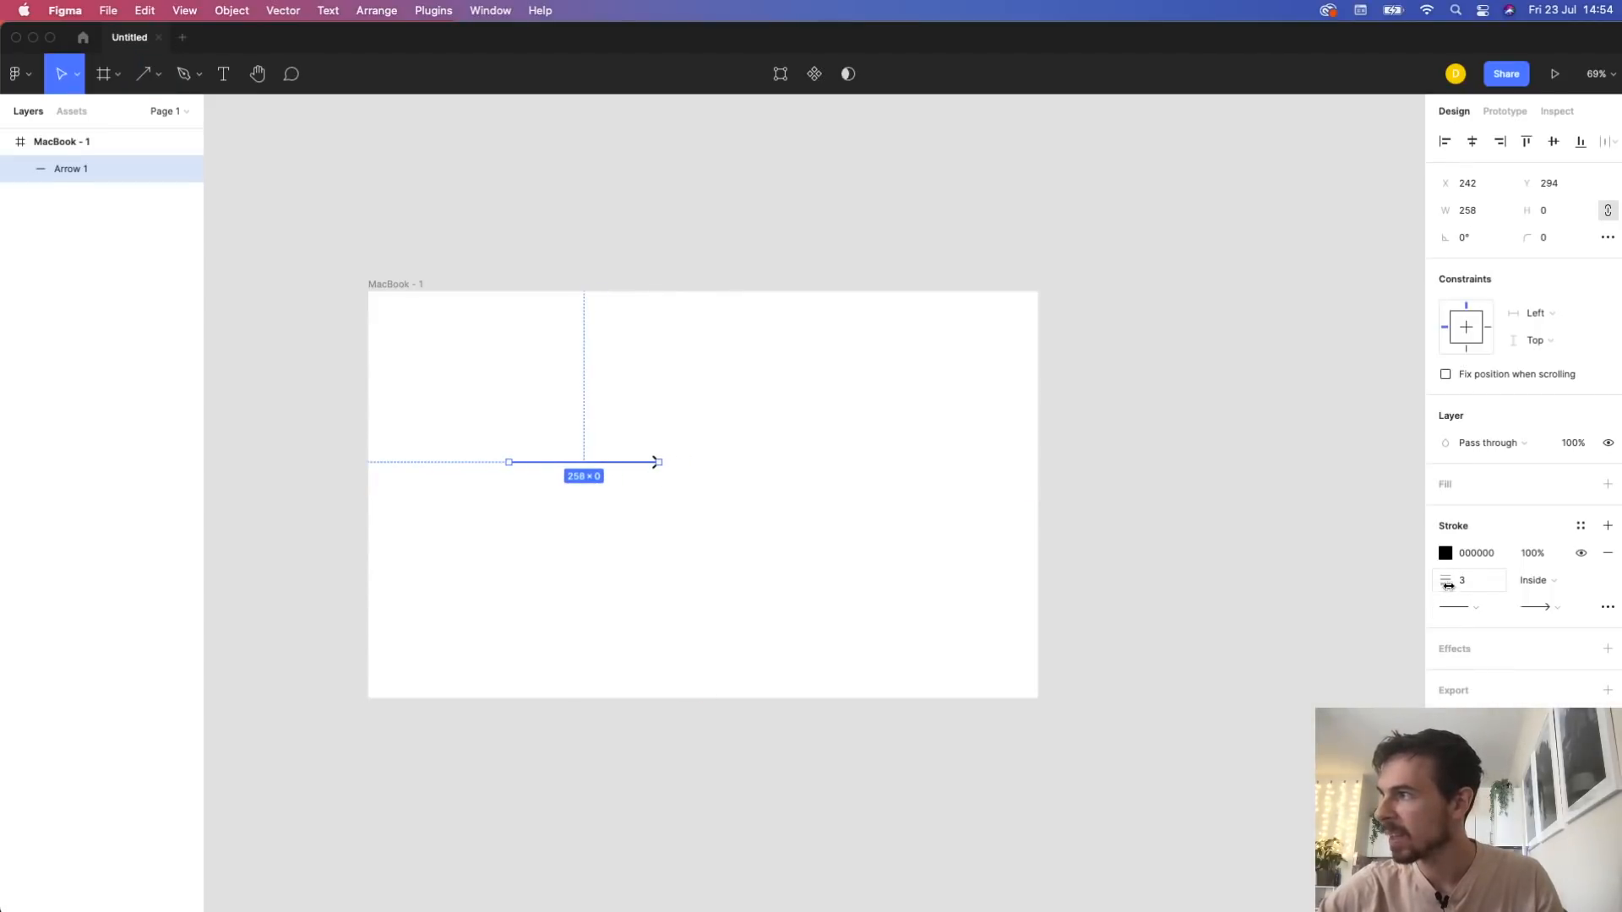
Thicken the arrow's stroke and try the triangle arrow and reversed triangle ends on it
{"action": "left_click_drag", "start_coordinate": [1446, 581], "coordinate": [1478, 583]}
{"action": "left_click", "coordinate": [1553, 608]}
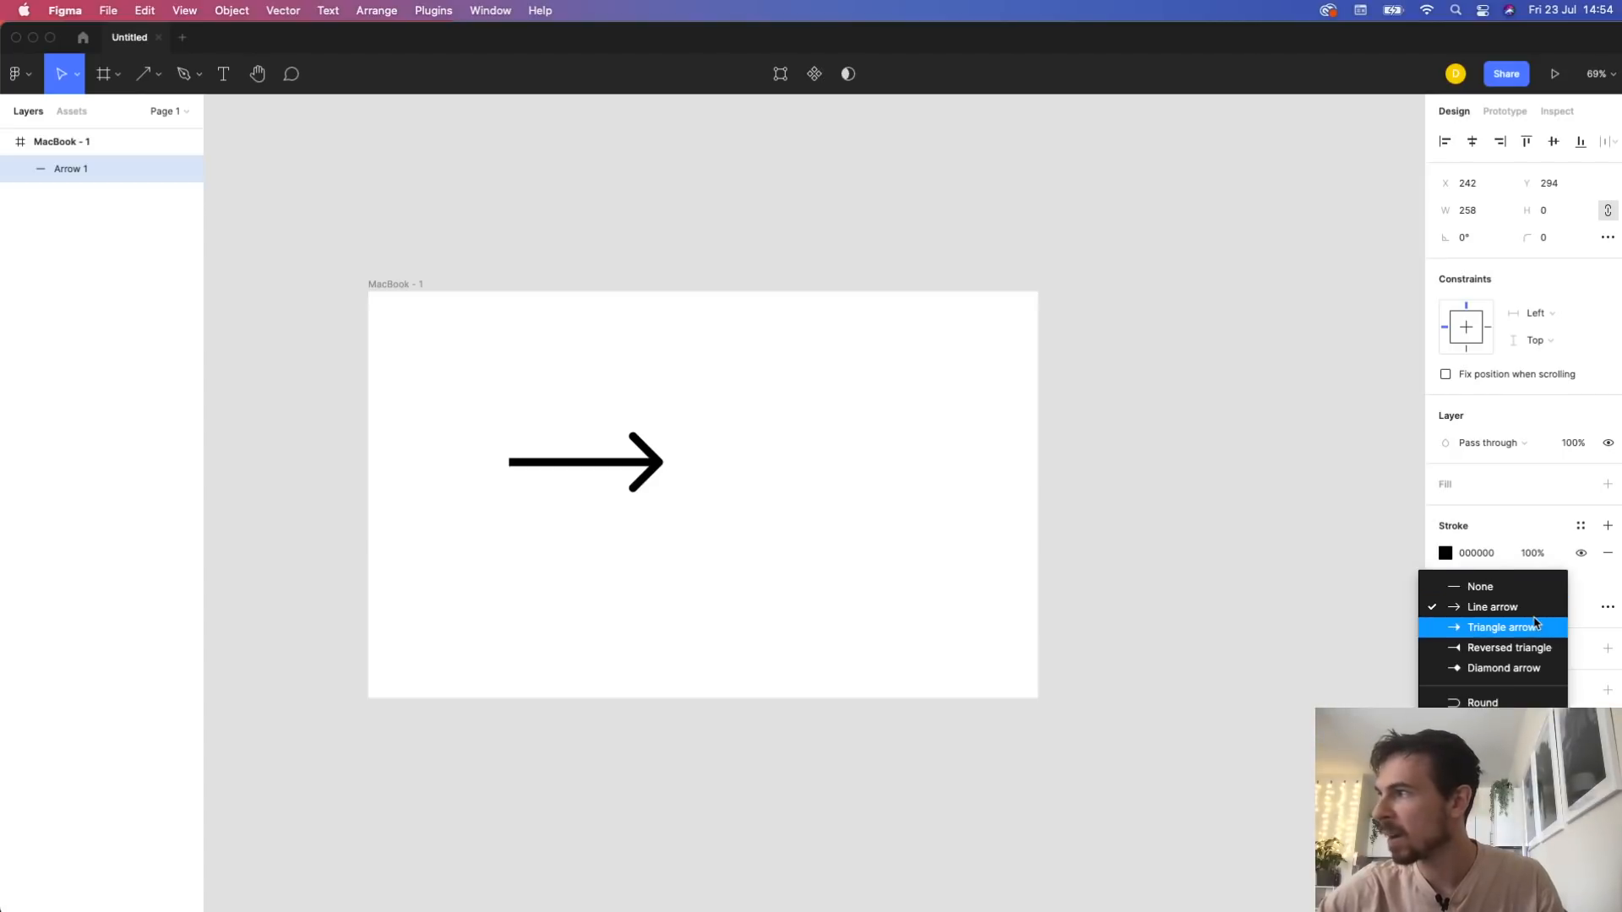
{"action": "left_click", "coordinate": [1539, 627]}
{"action": "left_click", "coordinate": [1546, 605]}
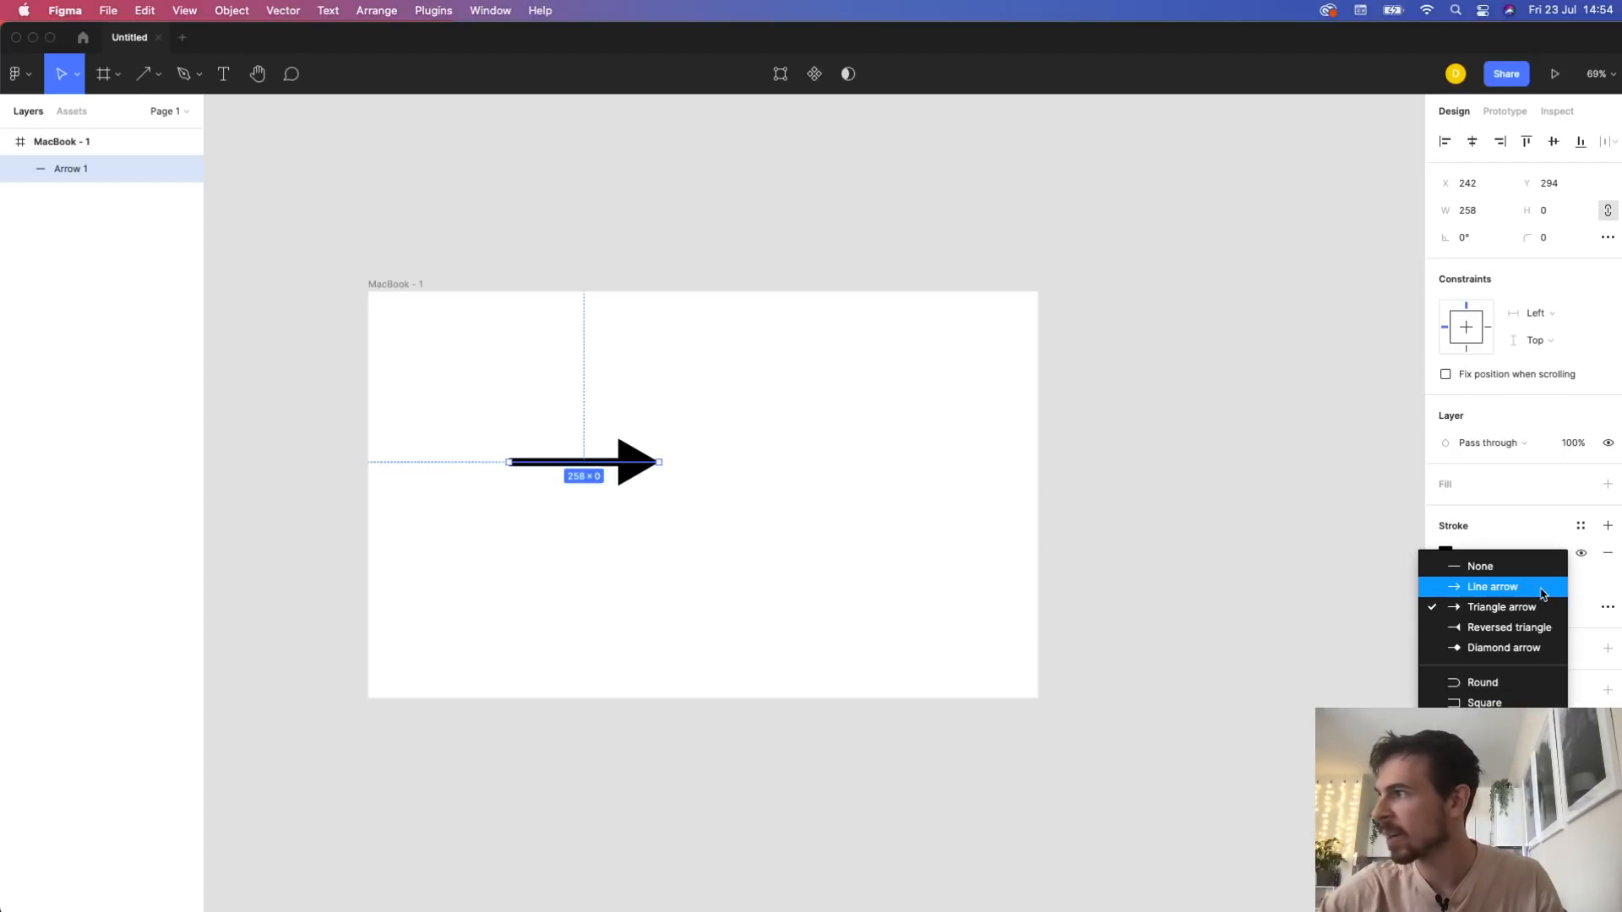
{"action": "left_click", "coordinate": [1527, 630]}
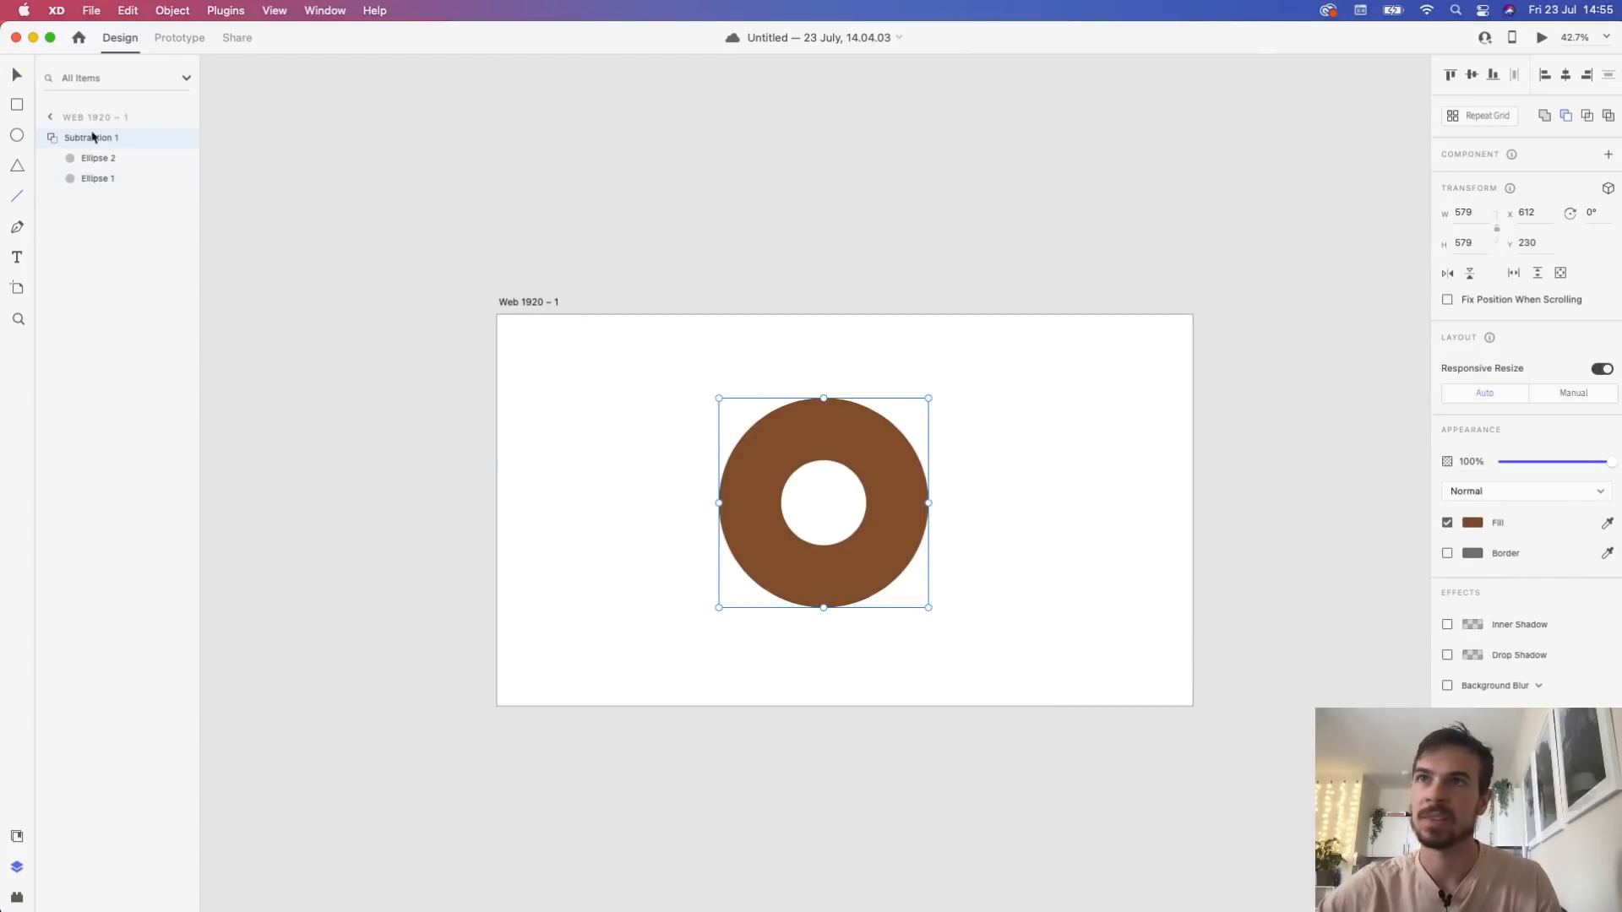
Switch to Adobe XD and draw a horizontal line about 233 px long beside the ring, with border size 5
{"action": "key", "text": "l"}
{"action": "mouse_move", "coordinate": [537, 423]}
{"action": "left_mouse_down"}
{"action": "mouse_move", "coordinate": [632, 423]}
{"action": "mouse_move", "coordinate": [620, 433]}
{"action": "left_mouse_up"}
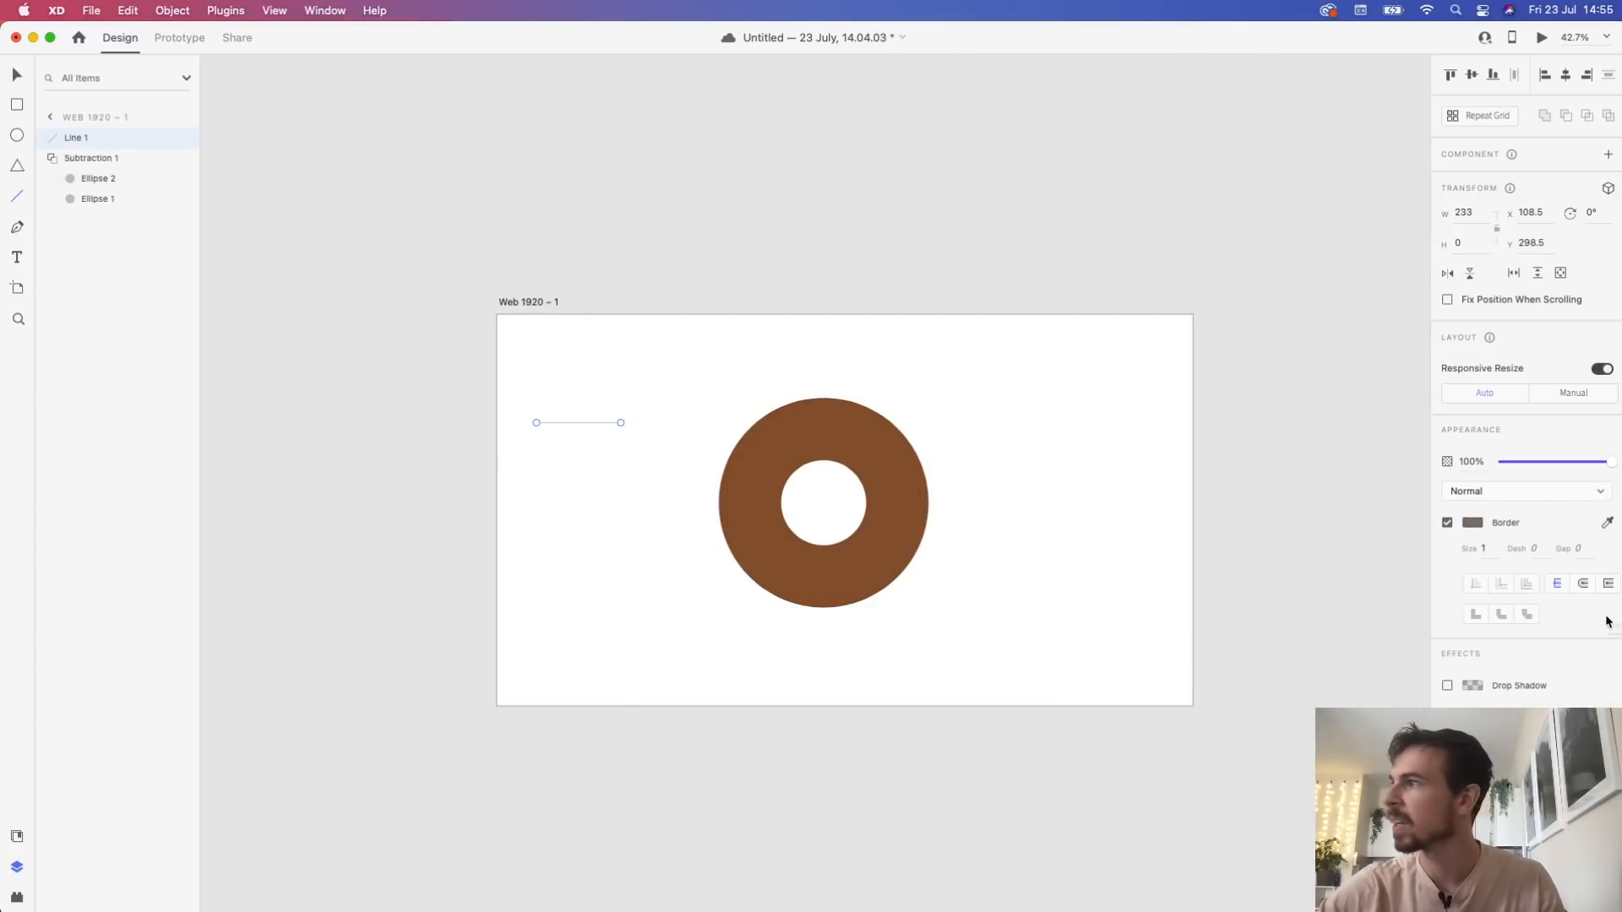
{"action": "left_click", "coordinate": [1486, 549]}
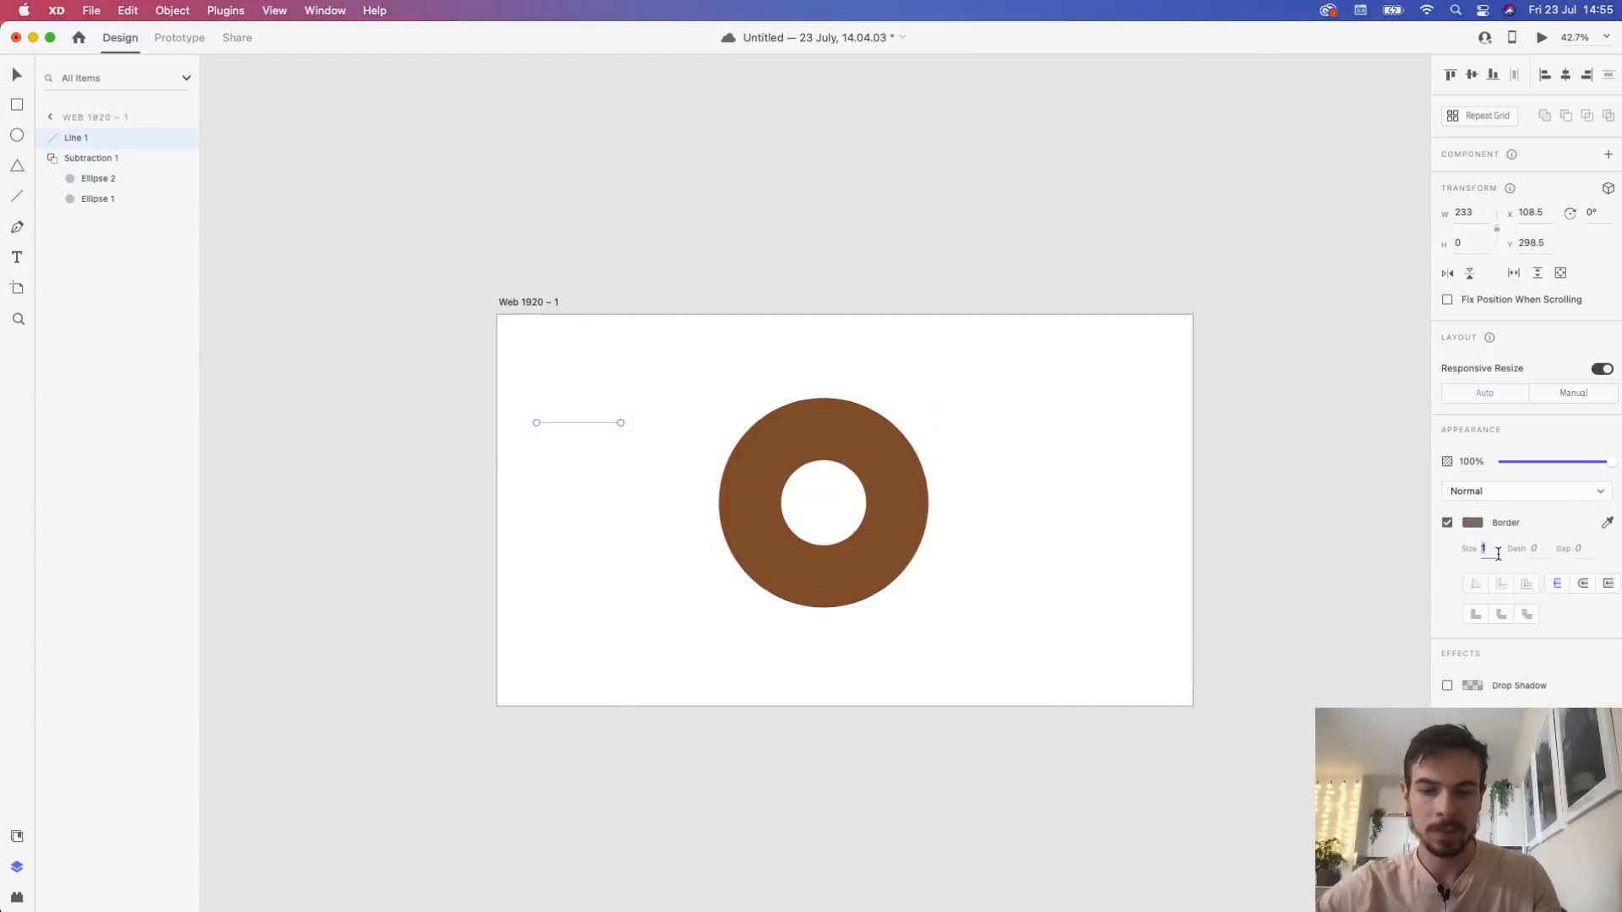
{"action": "type", "text": "5"}
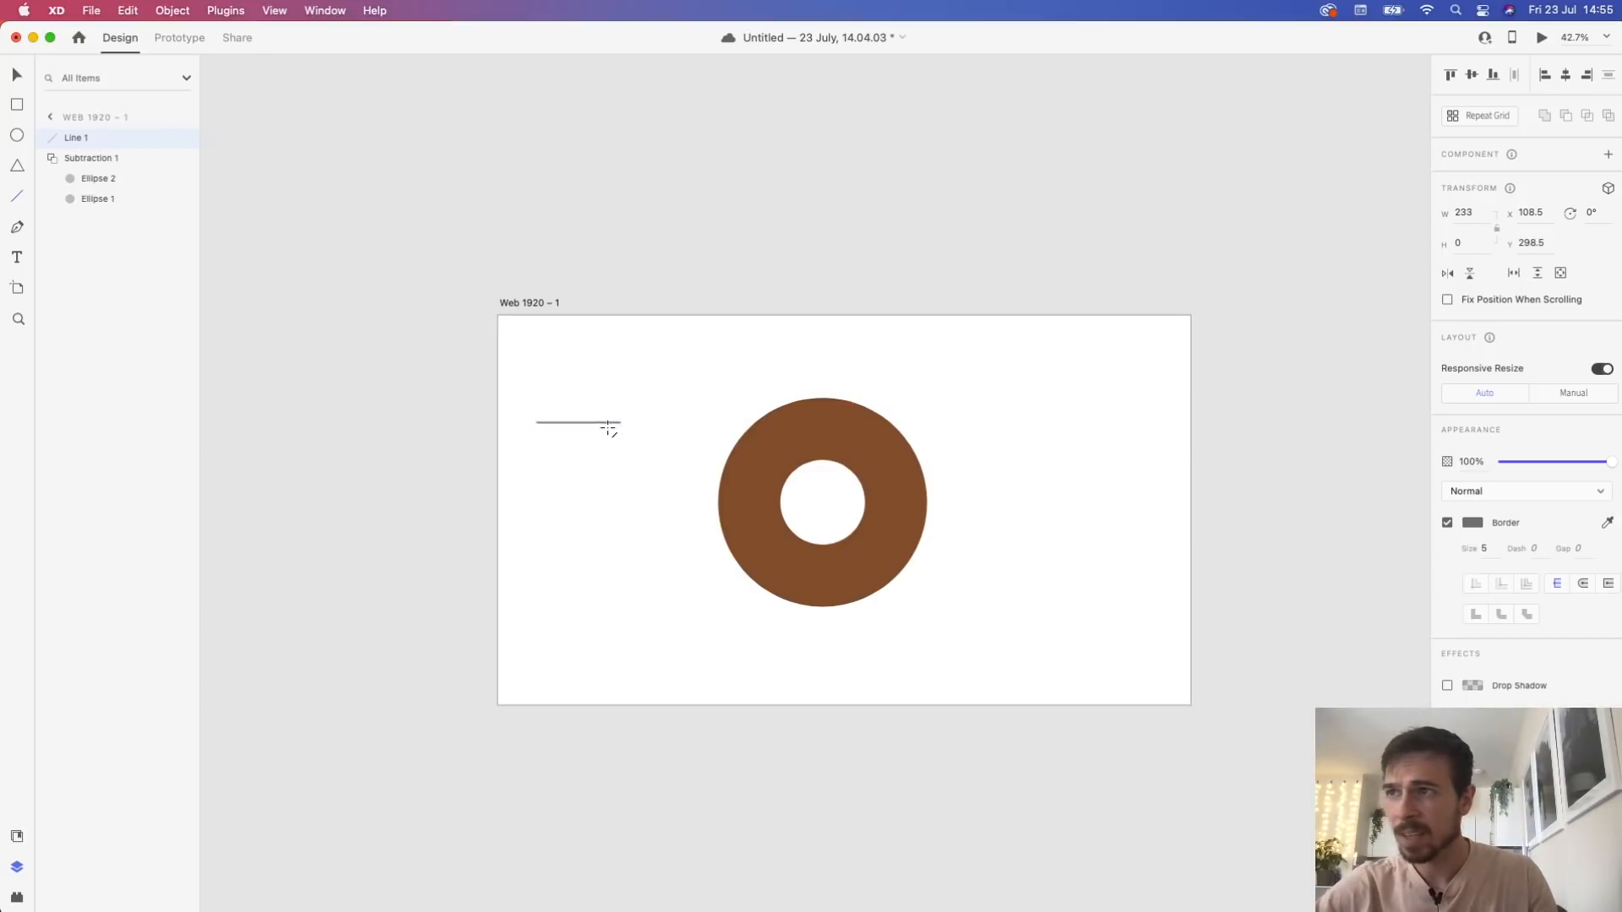
Shorten the line to about 206 px and draw two thin diagonal lines meeting its right end to form an arrowhead
{"action": "scroll", "coordinate": [606, 426], "scroll_direction": "up", "scroll_amount": 3}
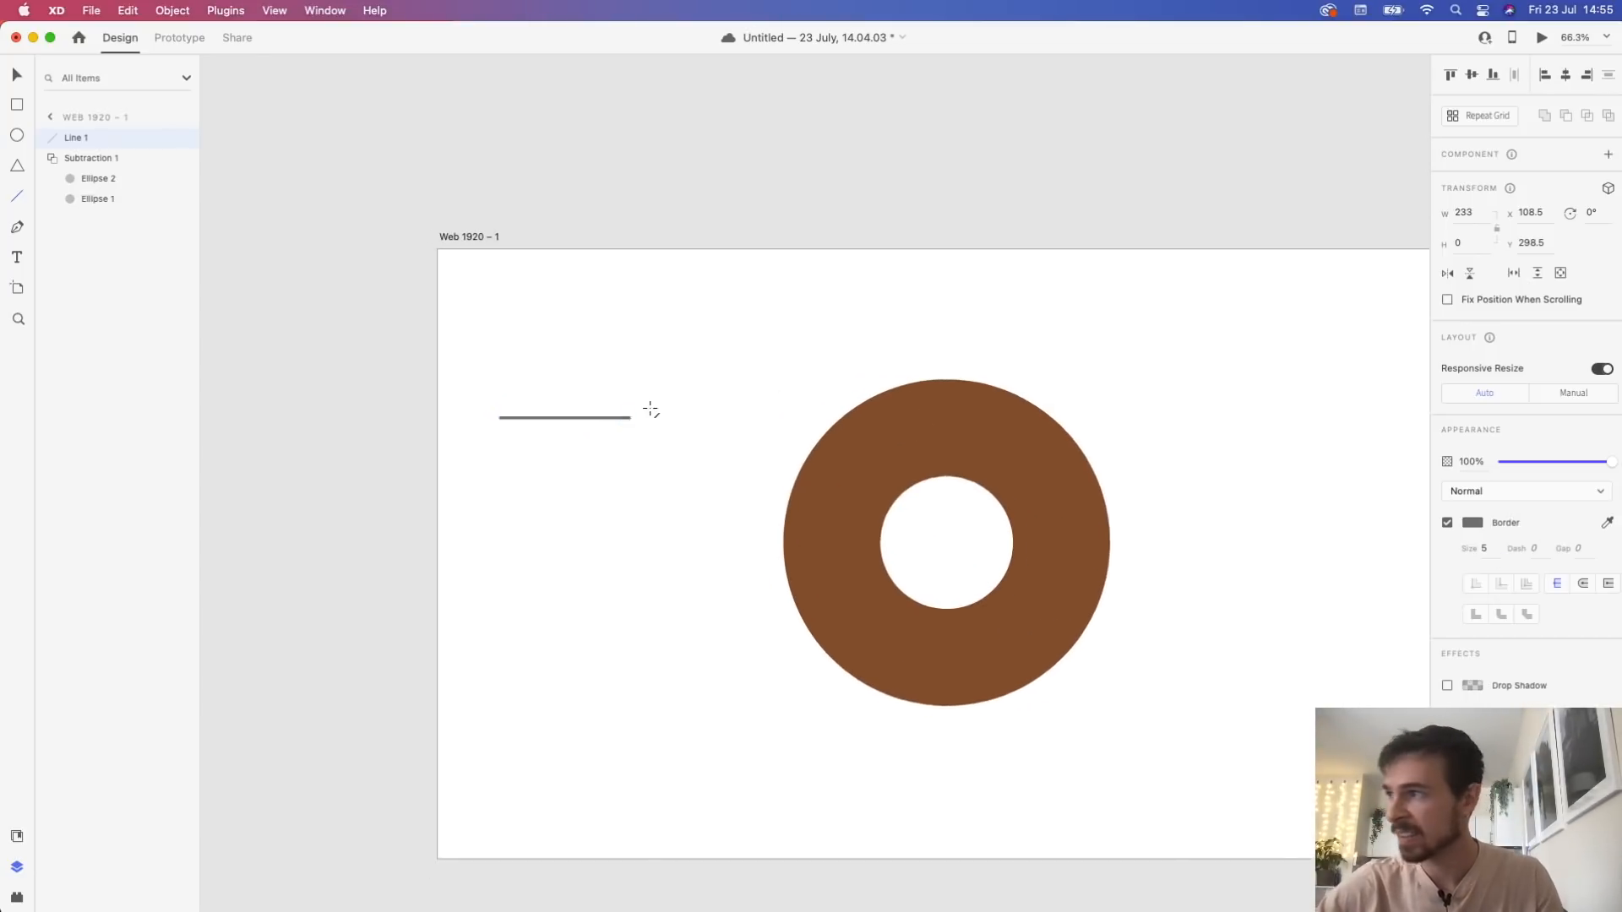
{"action": "scroll", "coordinate": [651, 410], "scroll_direction": "up", "scroll_amount": 3}
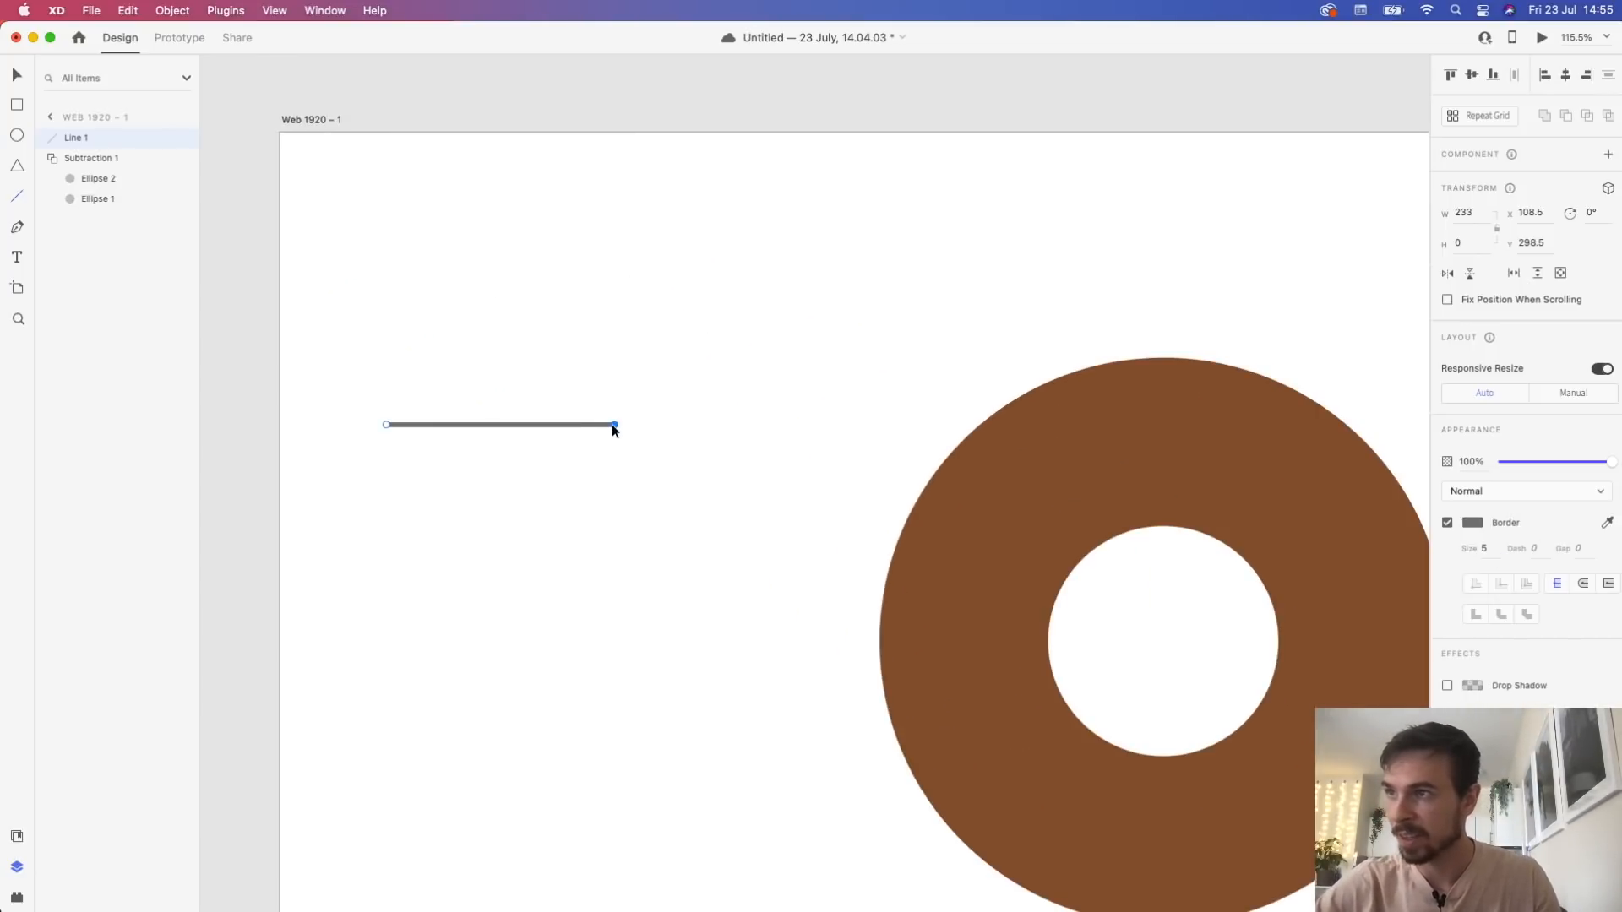
{"action": "left_click_drag", "start_coordinate": [612, 424], "coordinate": [588, 424]}
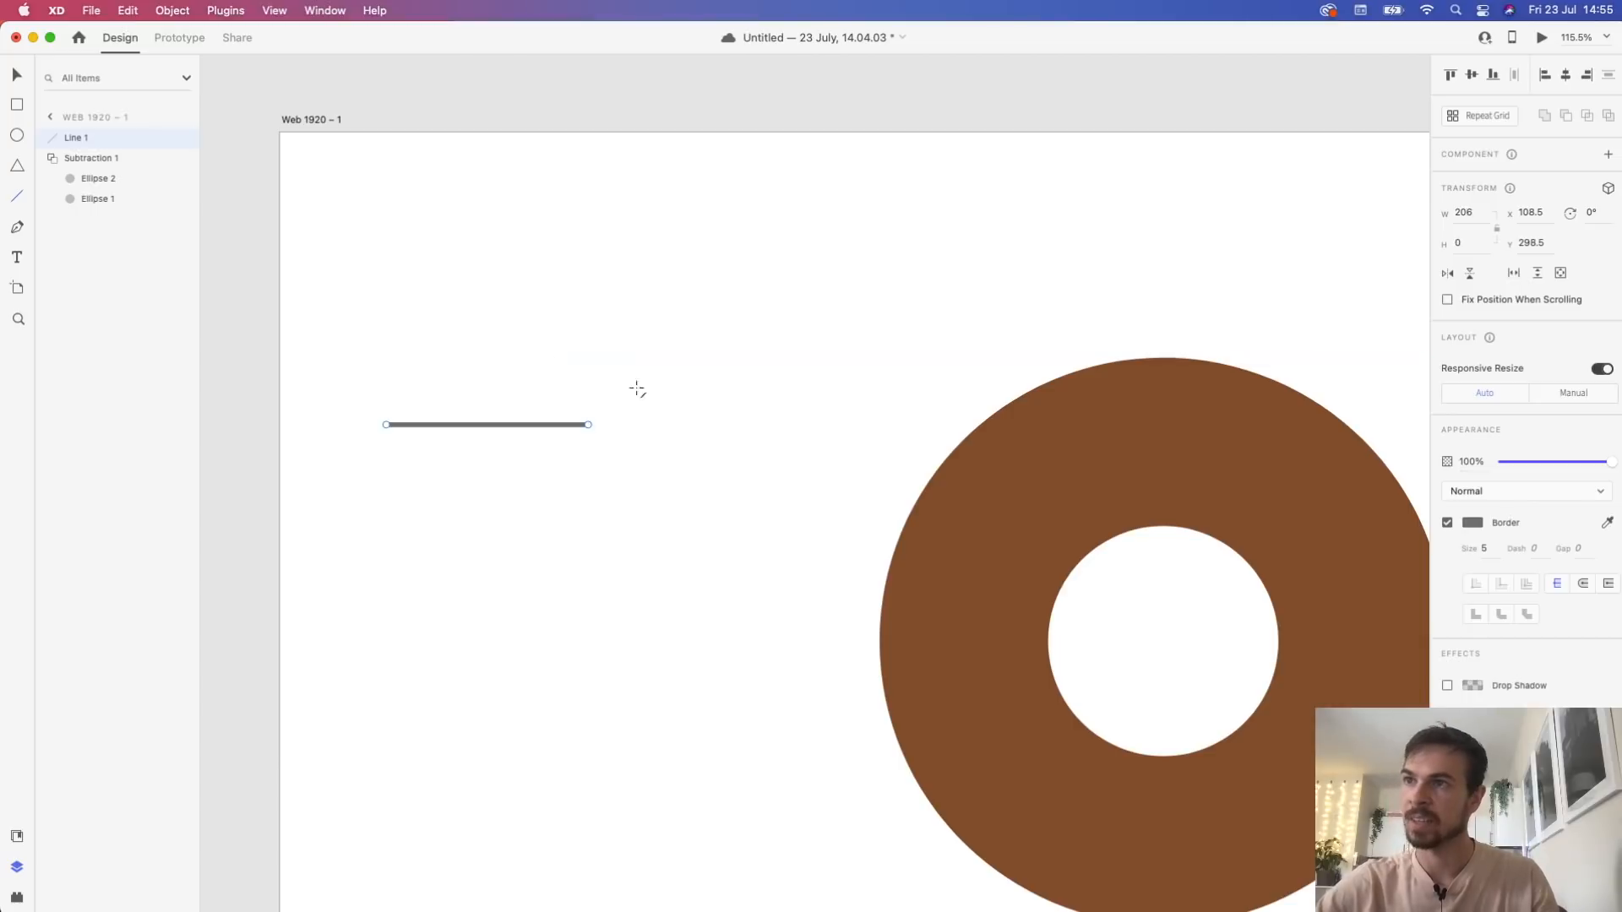
{"action": "mouse_move", "coordinate": [529, 373]}
{"action": "left_mouse_down"}
{"action": "mouse_move", "coordinate": [597, 436]}
{"action": "mouse_move", "coordinate": [588, 424]}
{"action": "mouse_move", "coordinate": [472, 518]}
{"action": "left_mouse_up"}
{"action": "scroll", "coordinate": [746, 662], "scroll_direction": "up", "scroll_amount": 2}
{"action": "scroll", "coordinate": [746, 663], "scroll_direction": "down", "scroll_amount": 10}
{"action": "scroll", "coordinate": [889, 700], "scroll_direction": "up", "scroll_amount": 3}
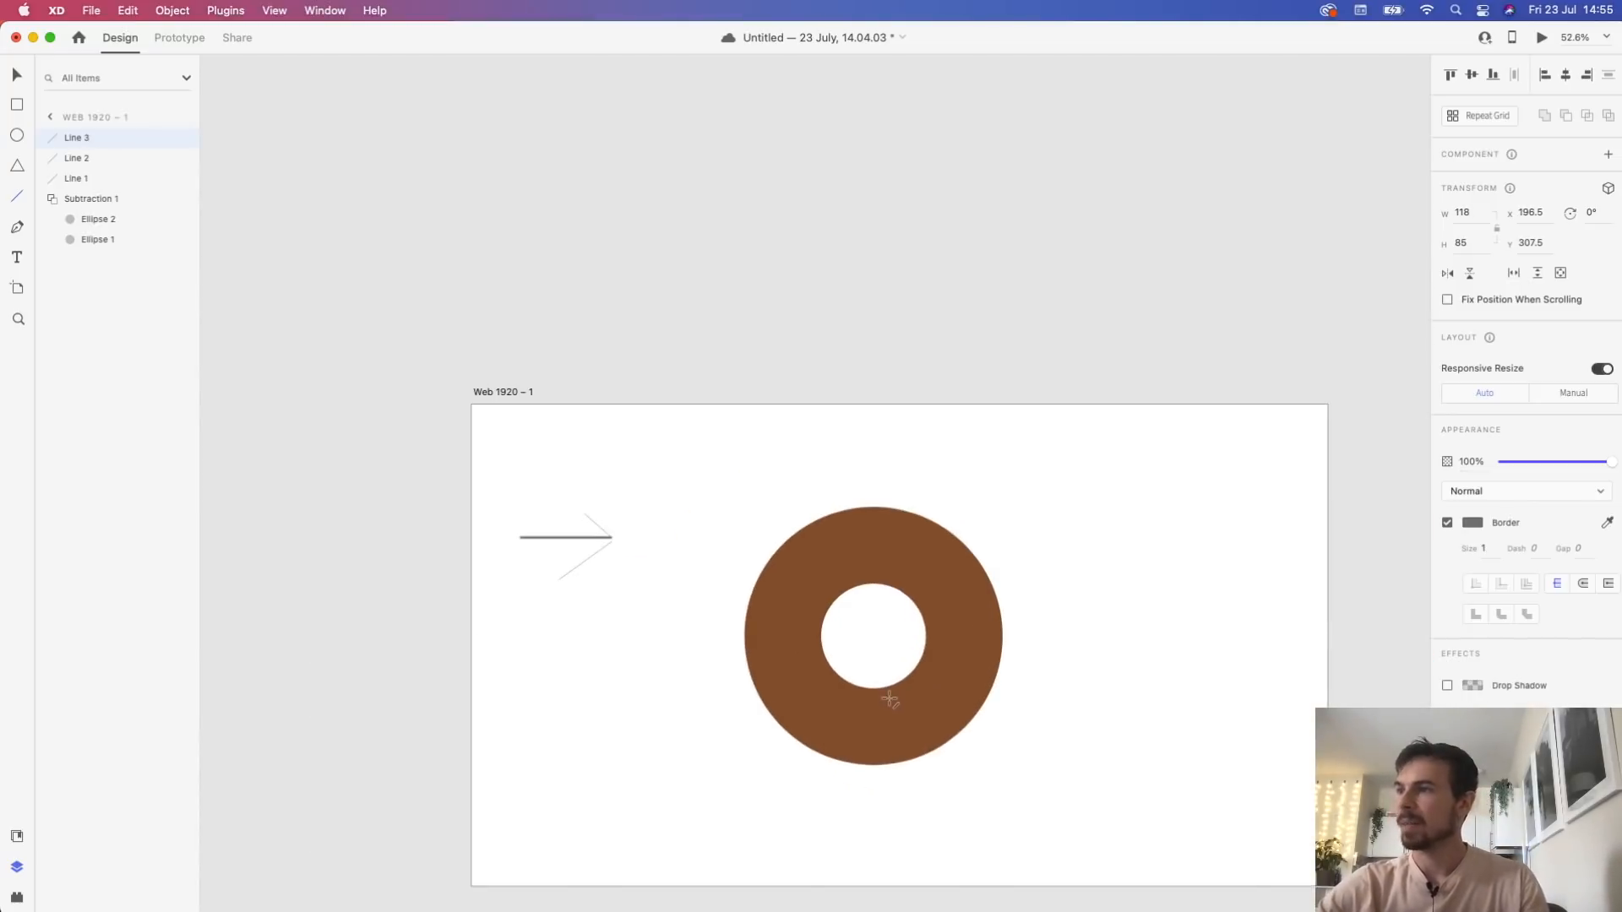
{"action": "scroll", "coordinate": [890, 699], "scroll_direction": "up", "scroll_amount": 1}
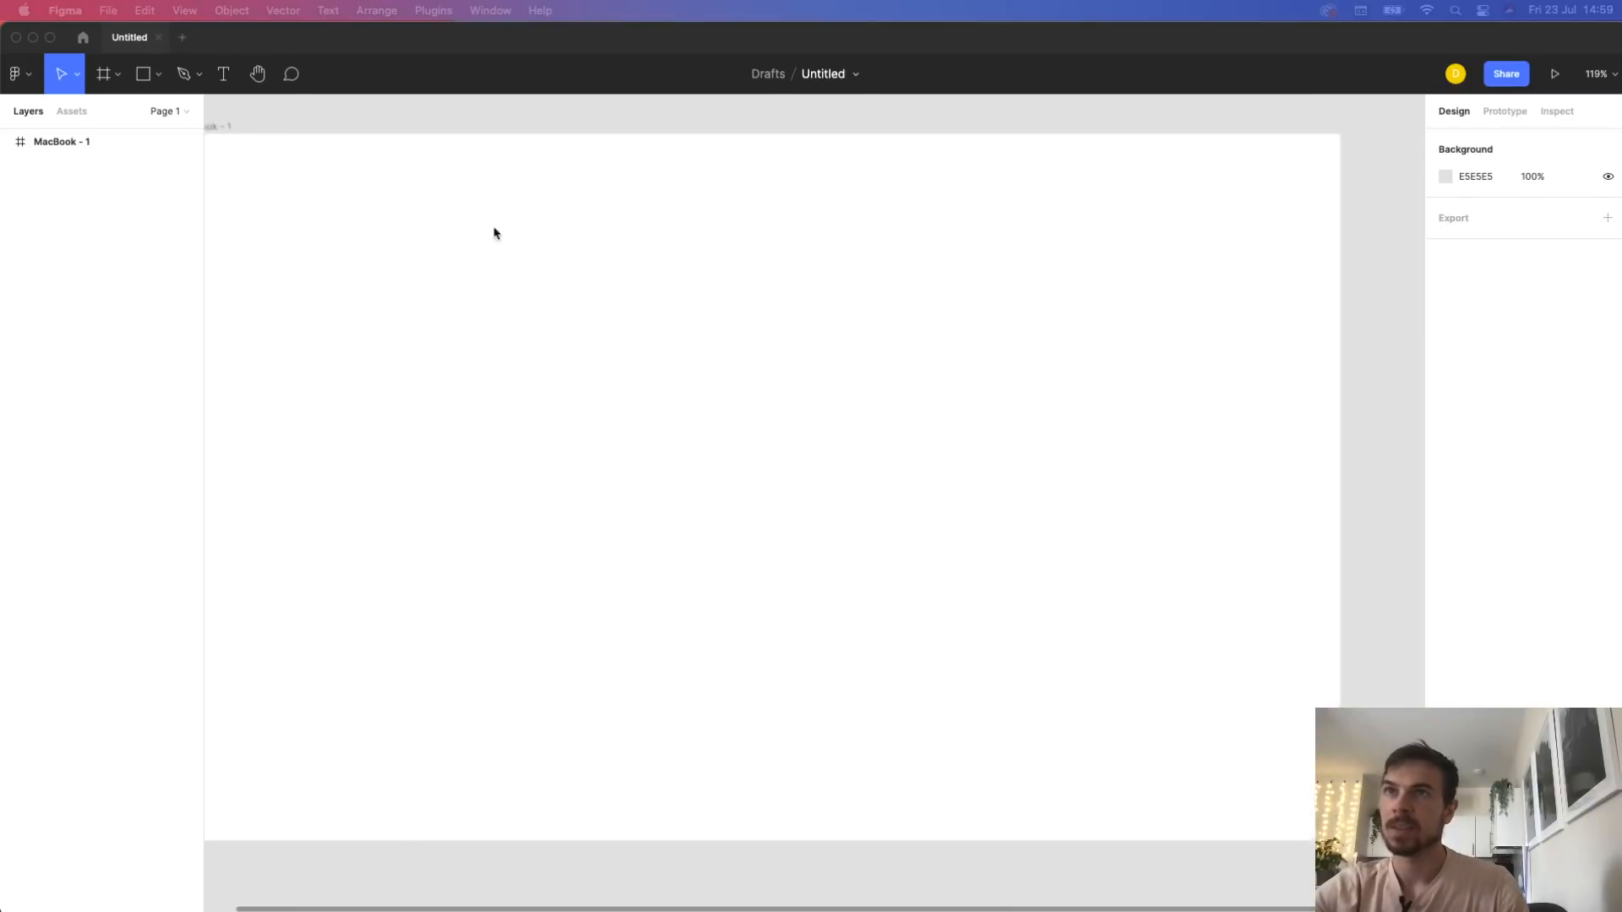
{"action": "left_click", "coordinate": [224, 74]}
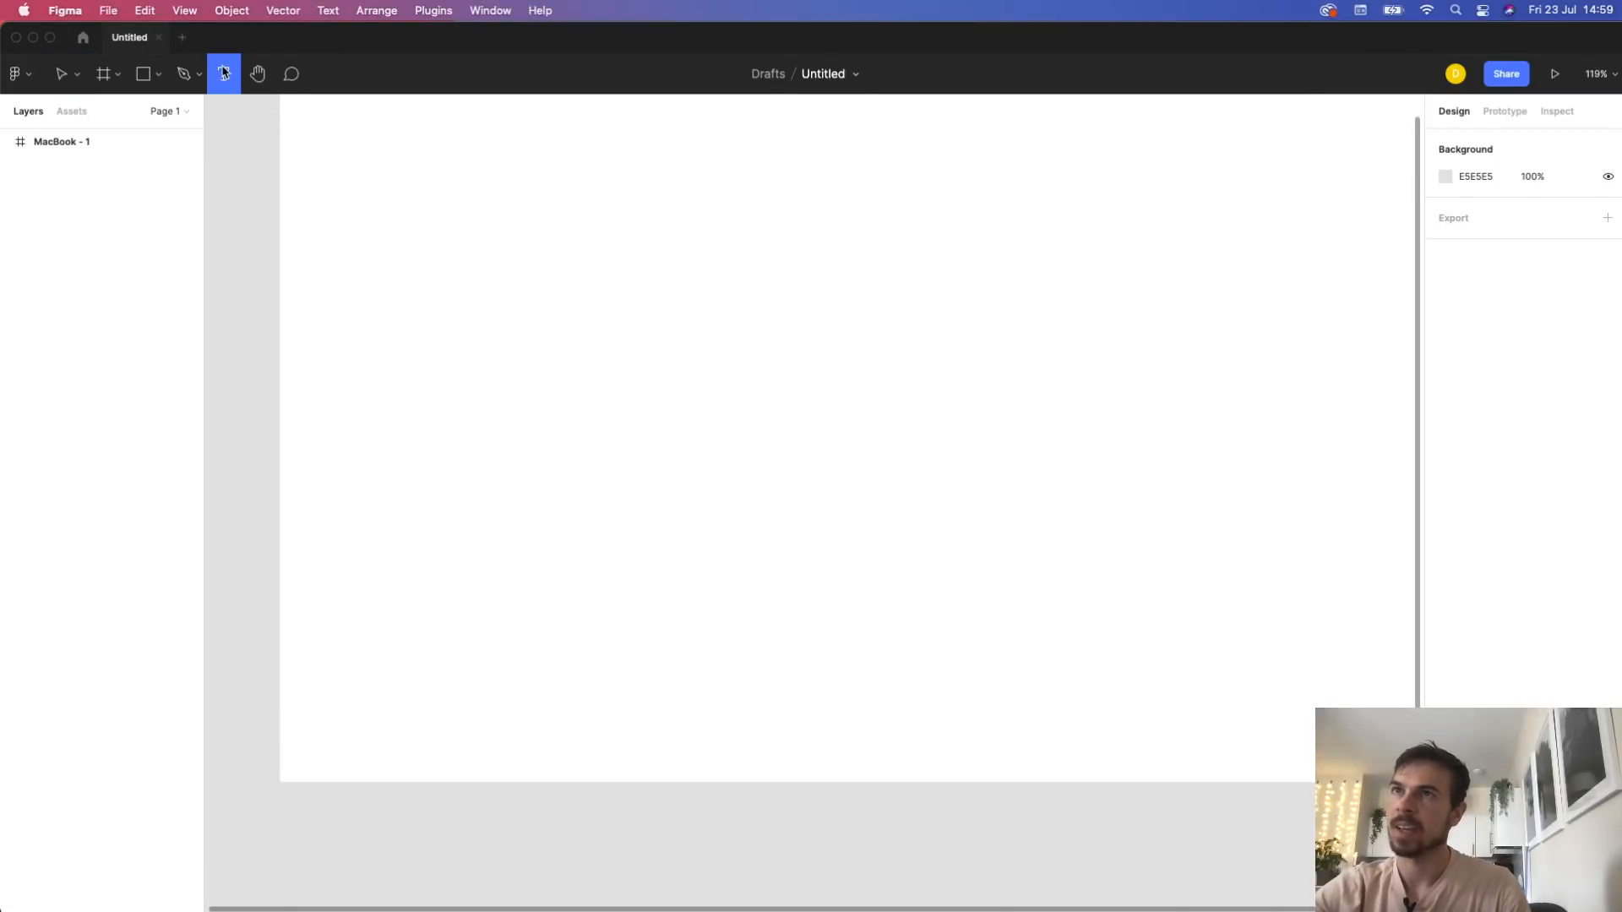
{"action": "left_click", "coordinate": [658, 343]}
{"action": "type", "text": "This is a test"}
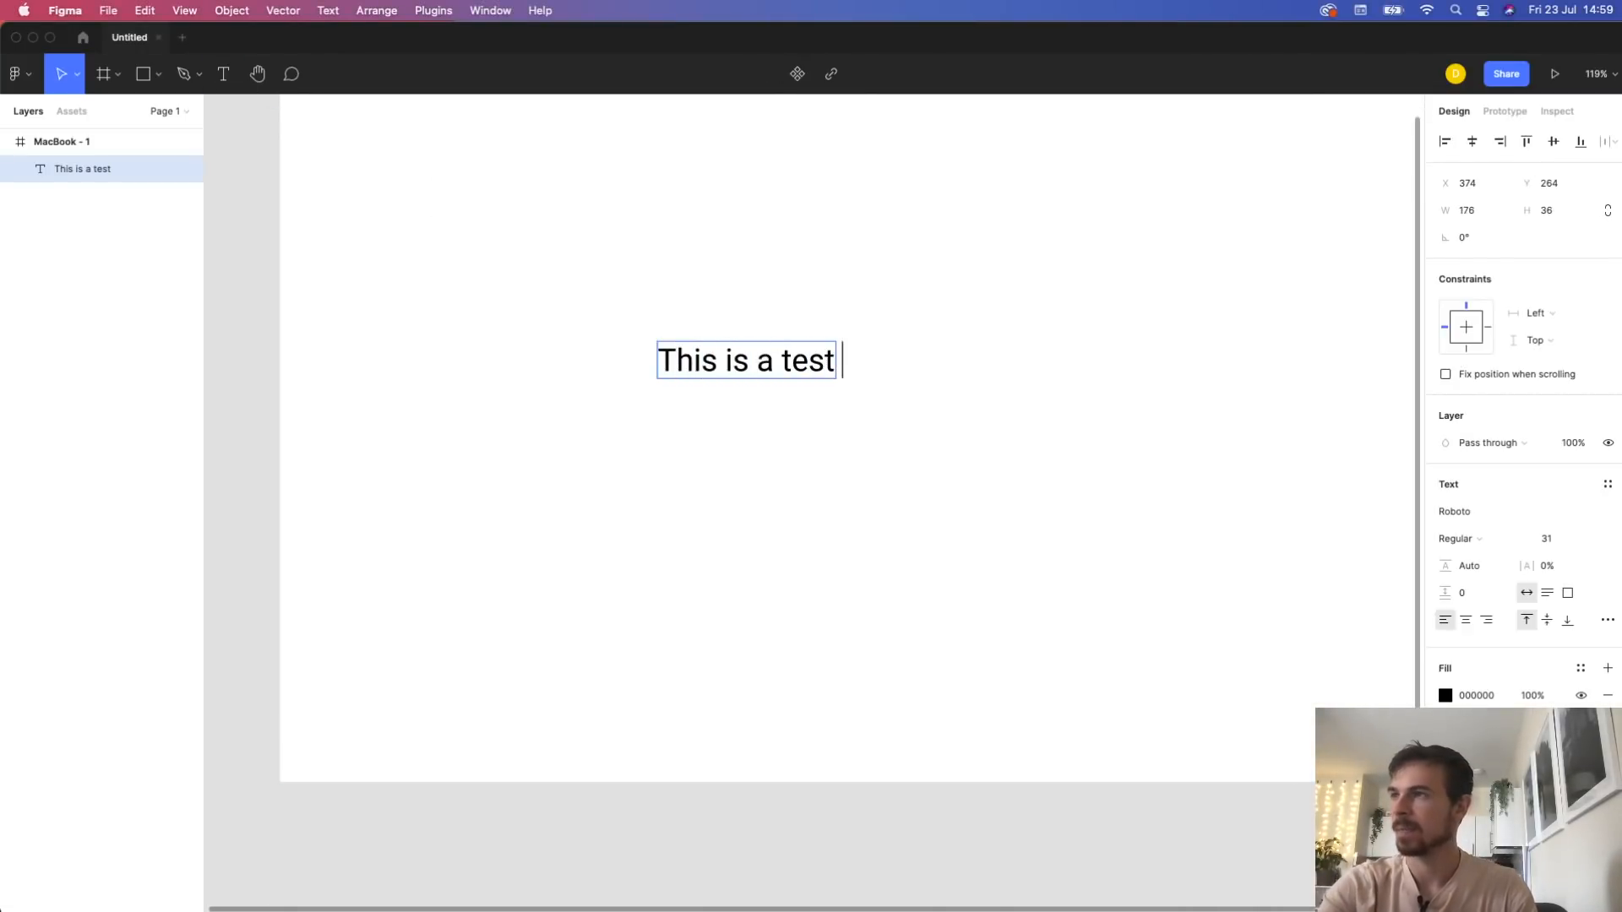
{"action": "key", "text": "Escape"}
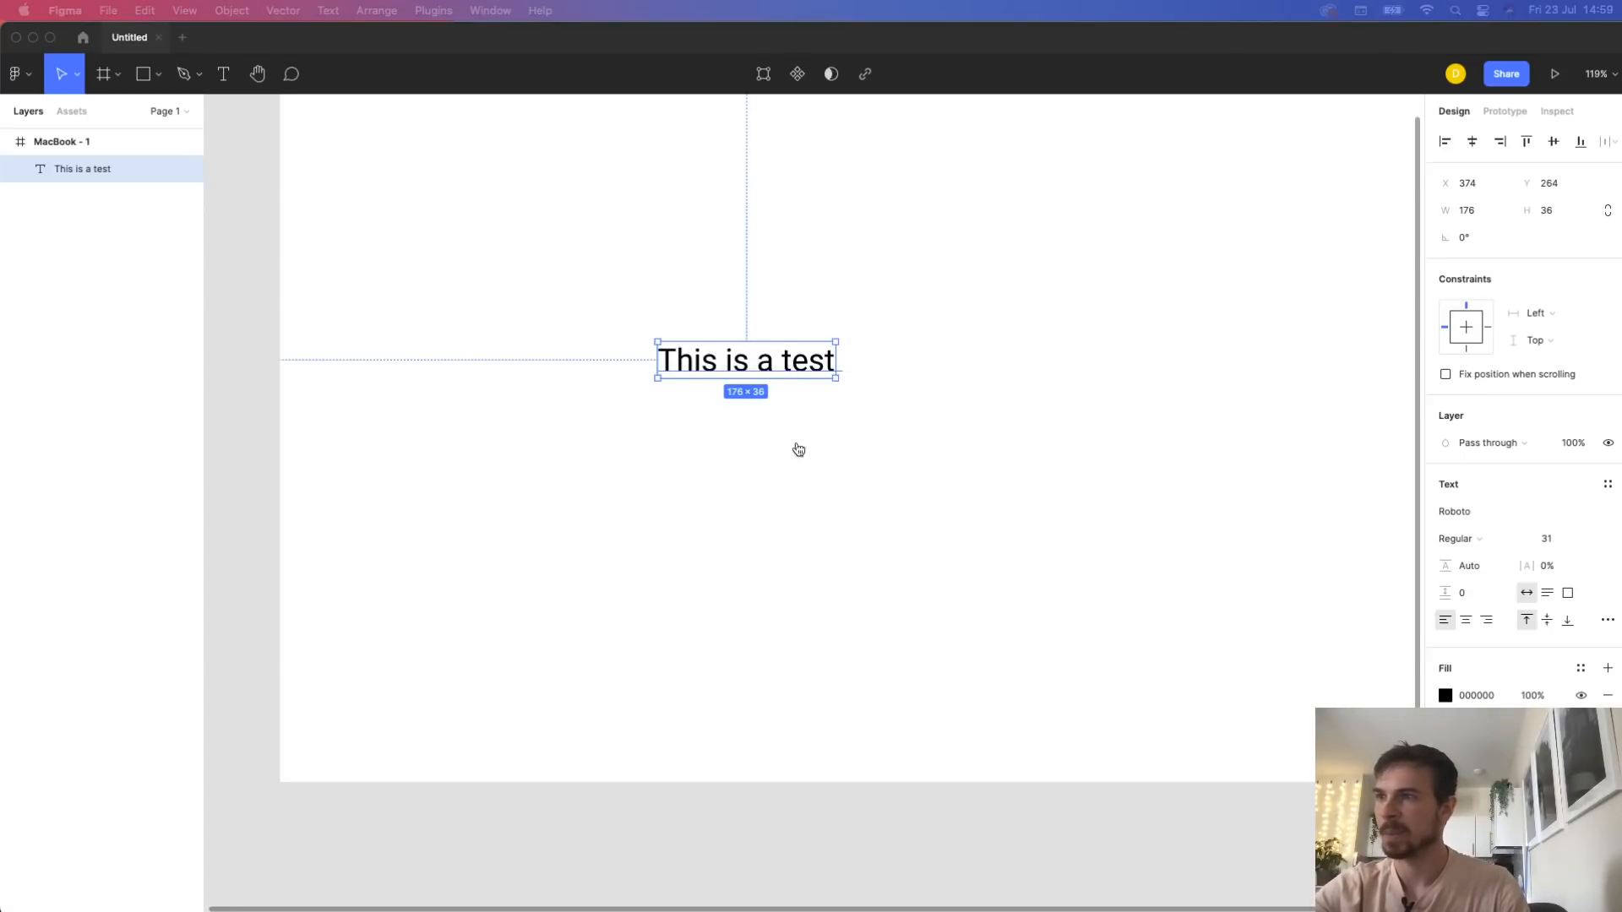
Switch to Adobe XD and delete the red rectangle beside the "This is a test" text
{"action": "key", "text": "super+Tab"}
{"action": "left_click", "coordinate": [843, 440]}
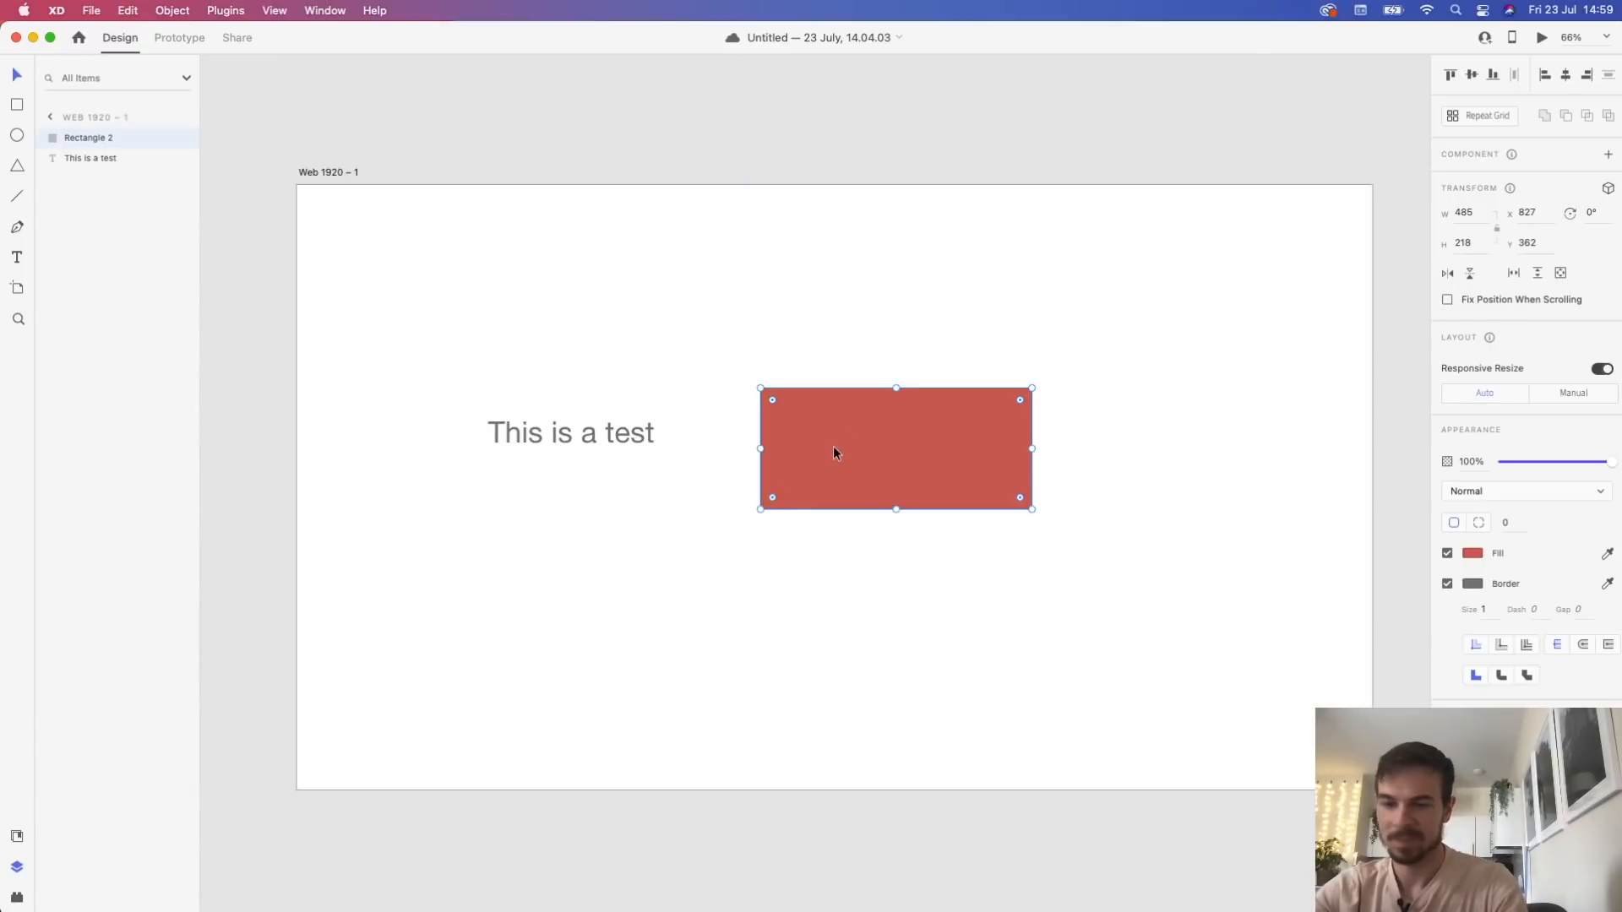
{"action": "key", "text": "Delete"}
Enlarge the "This is a test" text to a font size of about 86 by resizing it on the artboard
{"action": "left_click", "coordinate": [550, 444]}
{"action": "scroll", "coordinate": [523, 509], "scroll_direction": "up", "scroll_amount": 3}
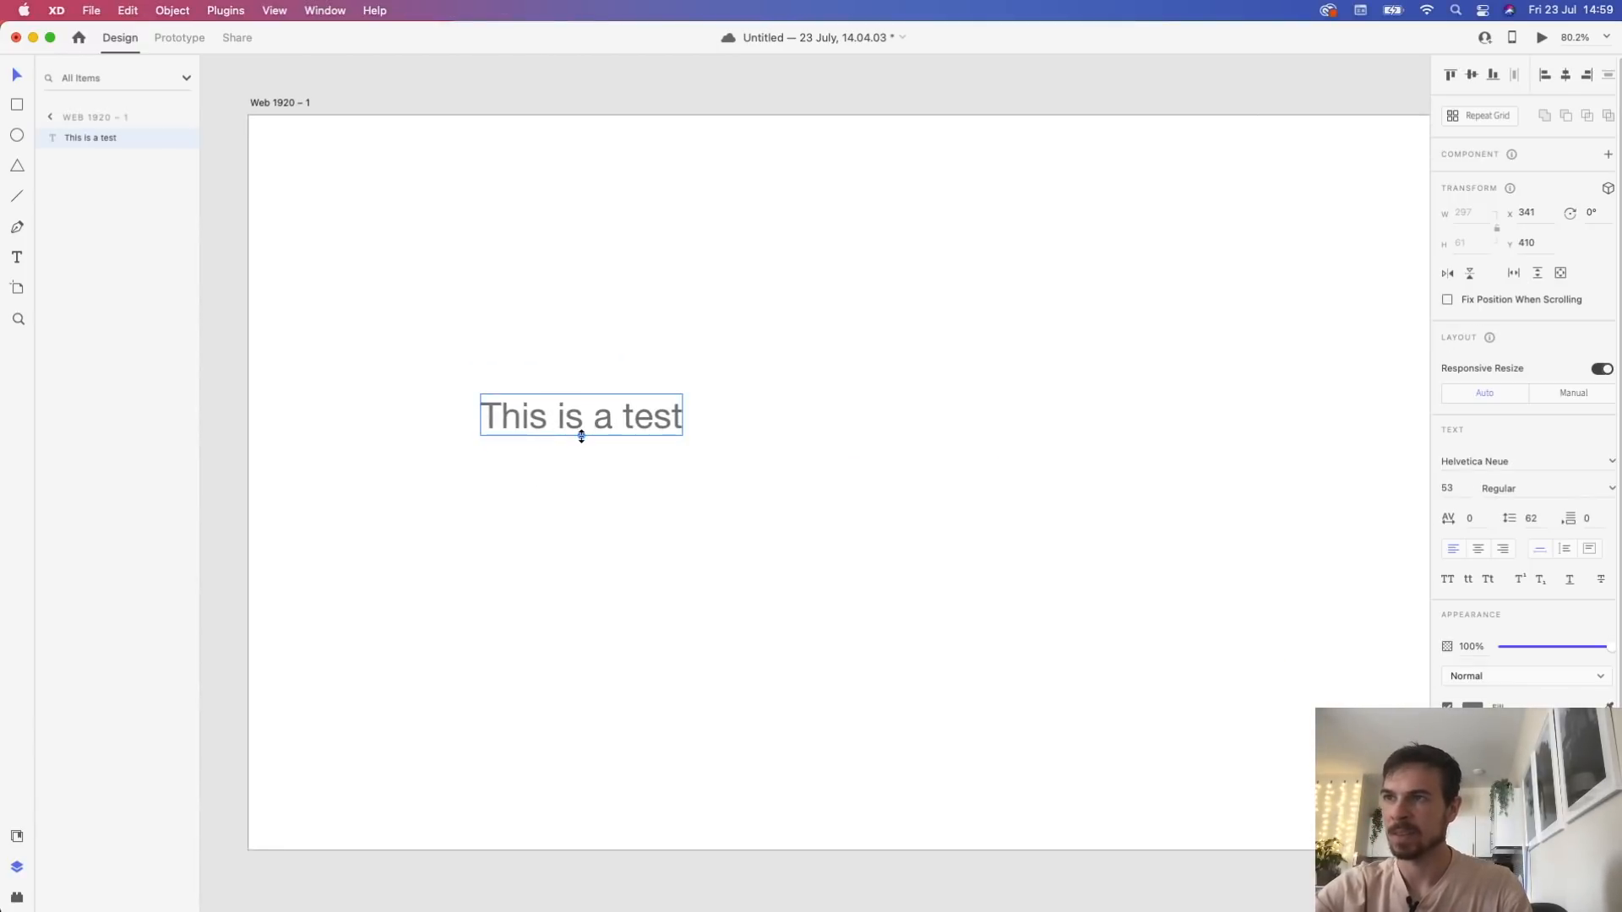
{"action": "left_click_drag", "start_coordinate": [581, 435], "coordinate": [554, 457]}
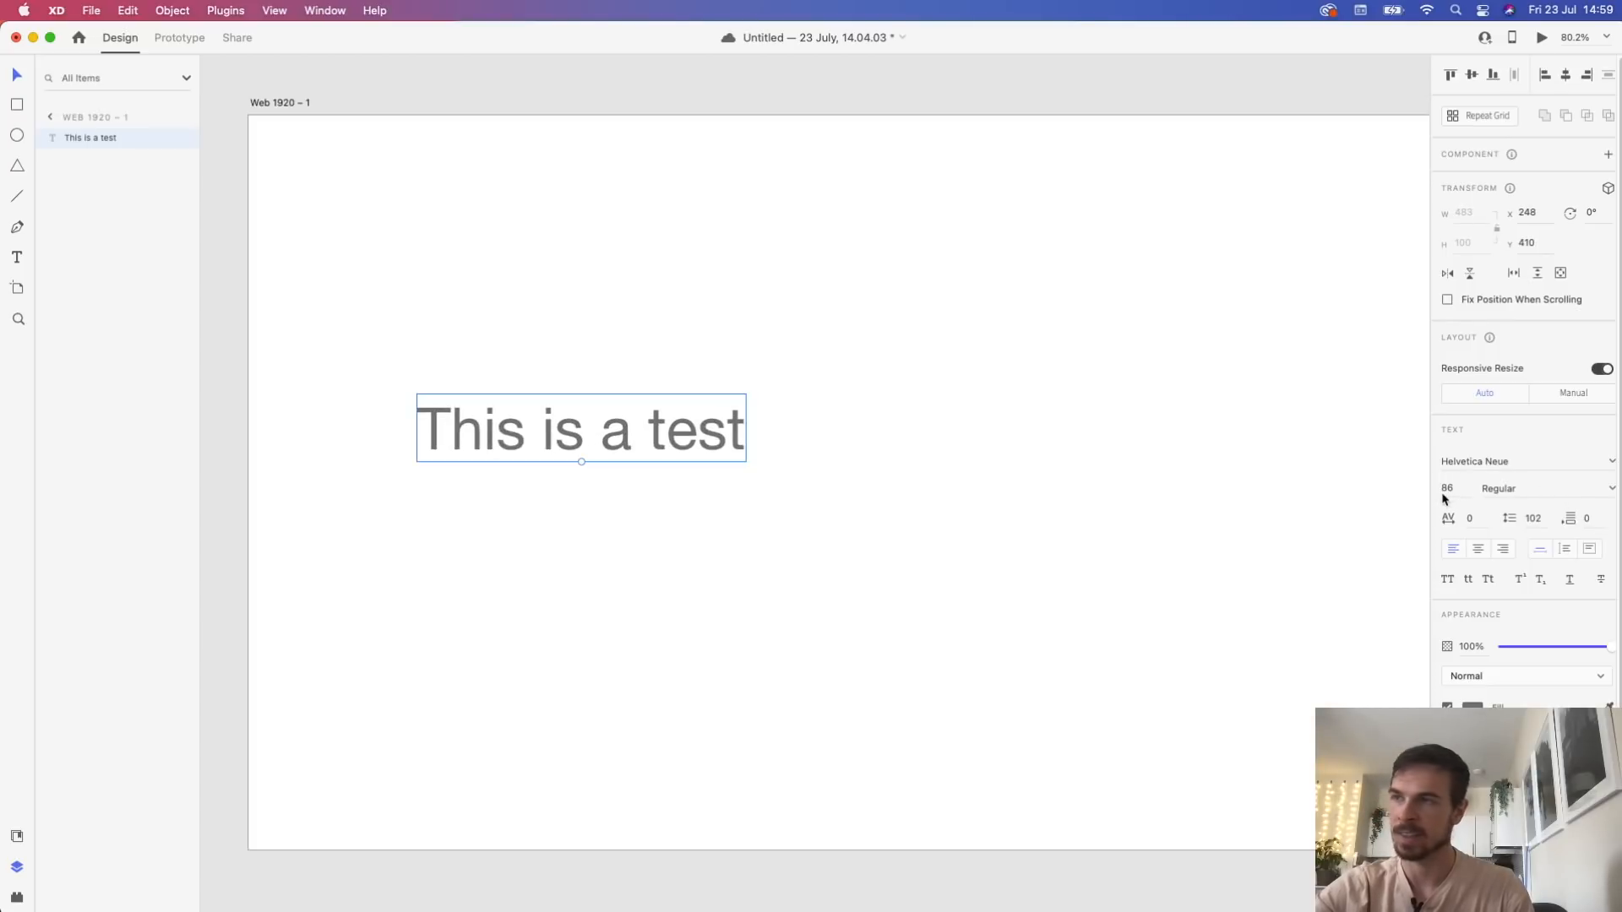
Switch to Figma and set the font size of the "This is a test" text to 43
{"action": "key", "text": "super+Tab"}
{"action": "key", "text": "super+Tab"}
{"action": "key", "text": "super+Tab"}
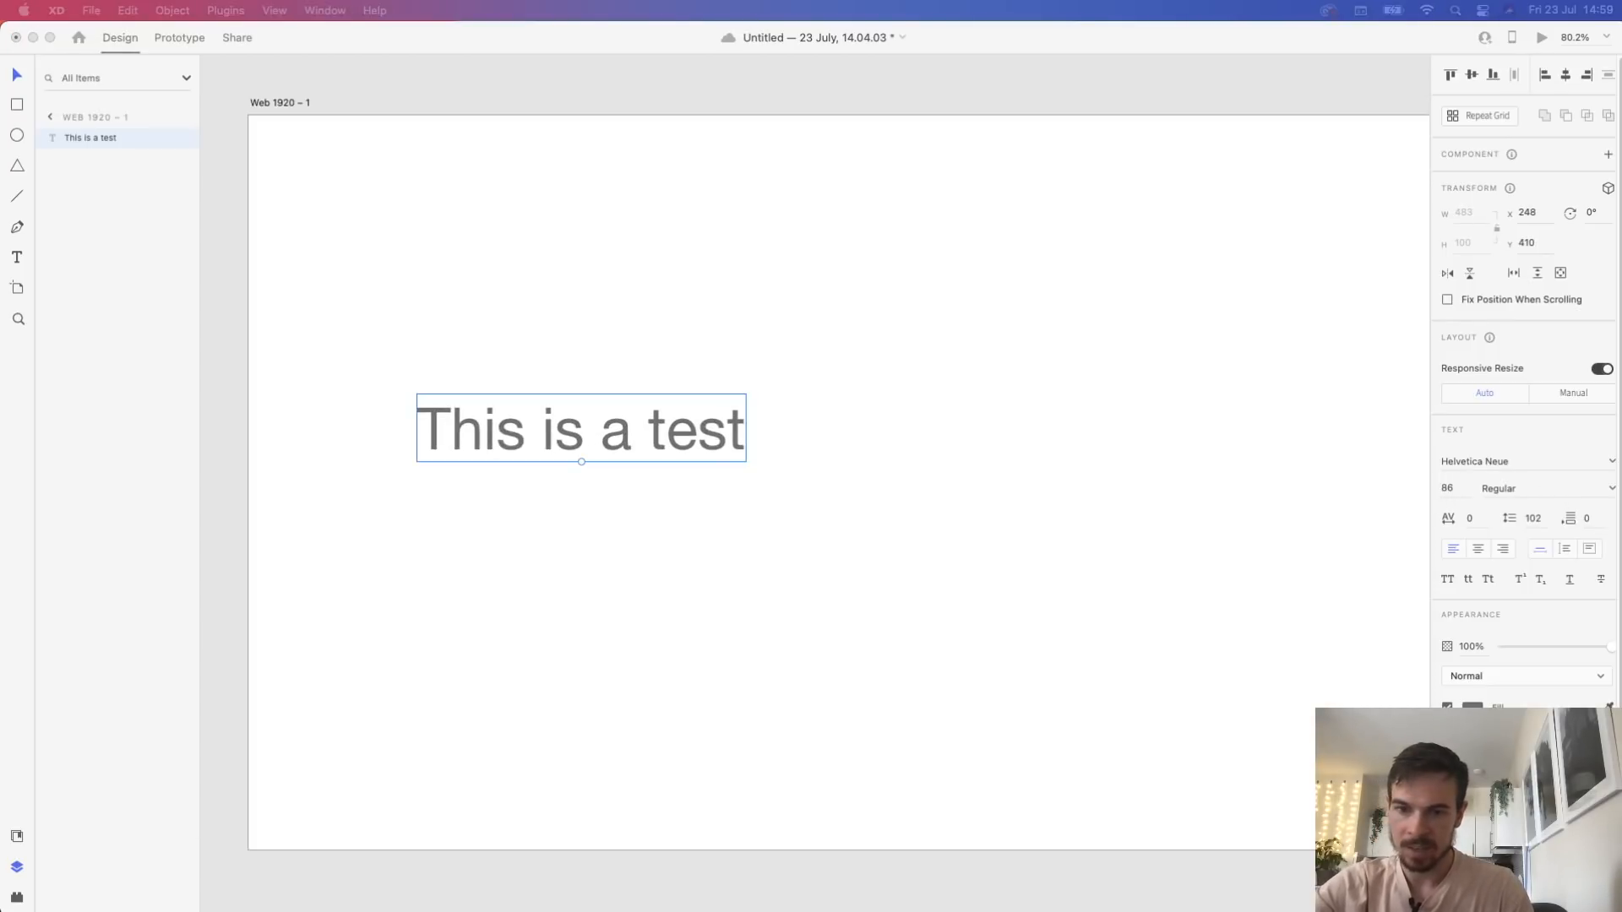
{"action": "key", "text": "super+Tab"}
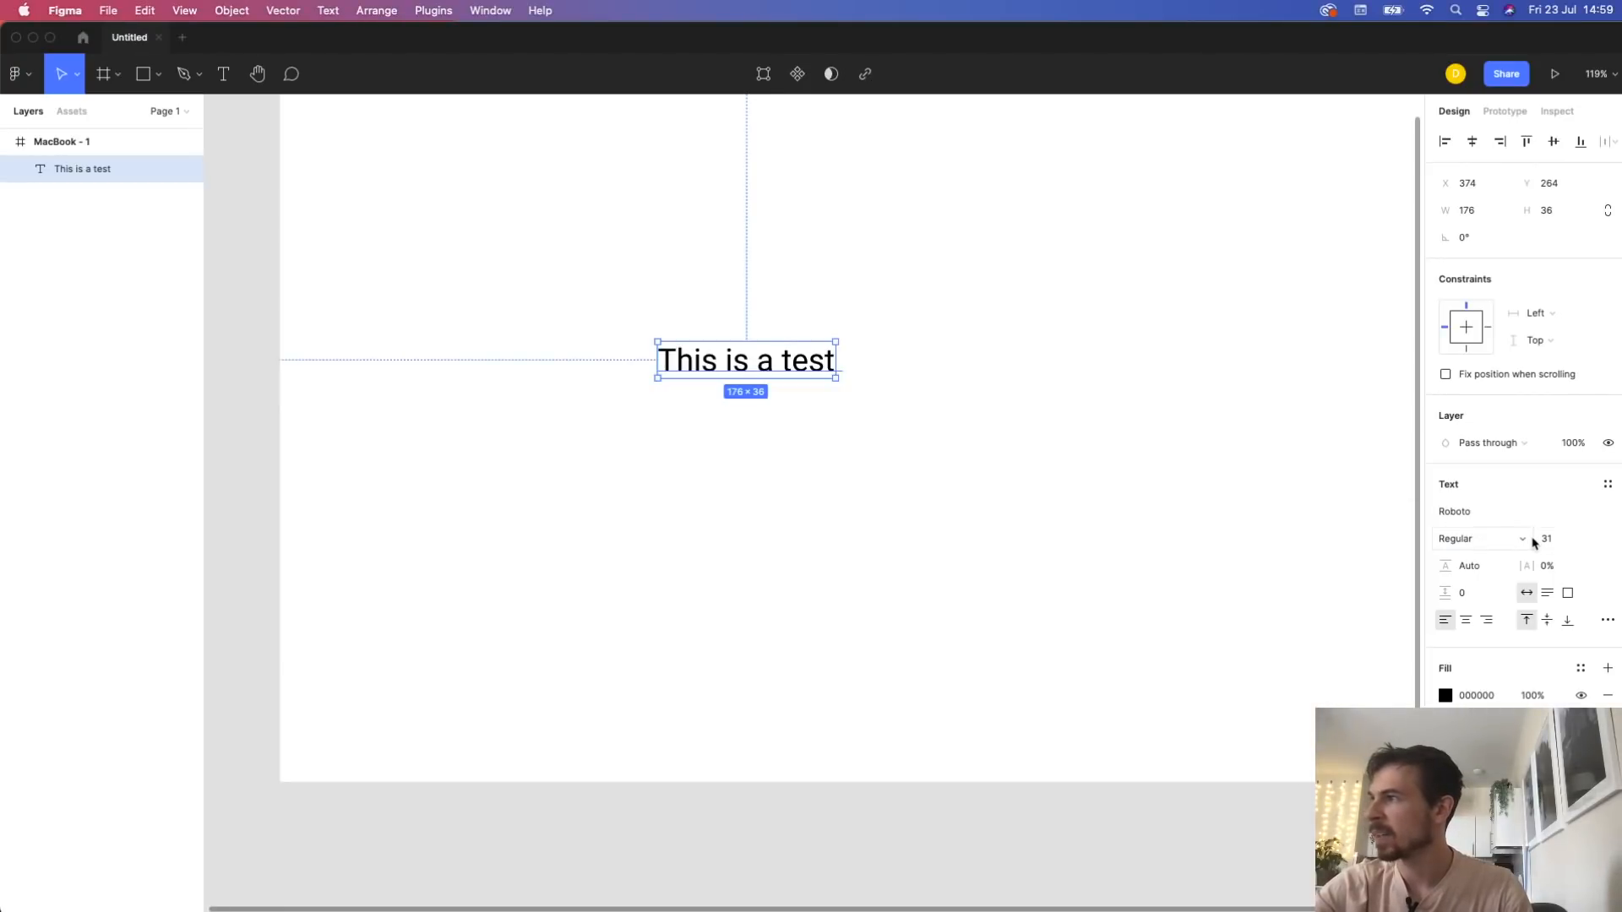
{"action": "mouse_move", "coordinate": [1534, 538]}
{"action": "left_mouse_down"}
{"action": "mouse_move", "coordinate": [1580, 538]}
{"action": "mouse_move", "coordinate": [1521, 539]}
{"action": "mouse_move", "coordinate": [1559, 539]}
{"action": "left_mouse_up"}
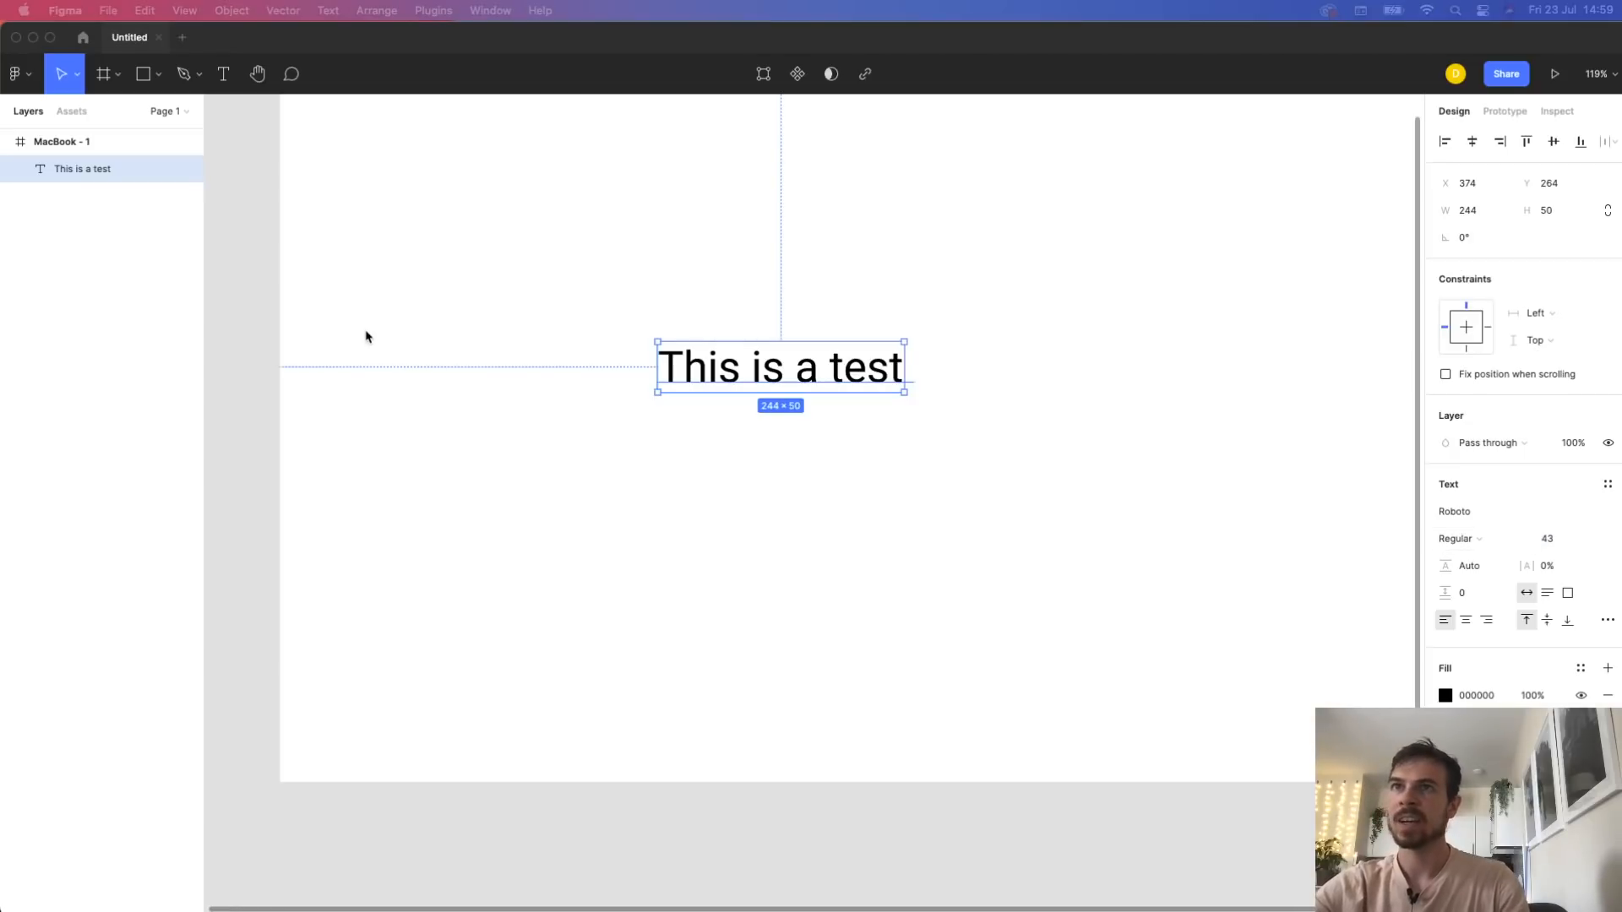
Switch to Adobe XD, draw a rectangle about 602 × 240 at about X 831, Y 220, and fill it light grey (#E3E3E3)
{"action": "key", "text": "super+Tab"}
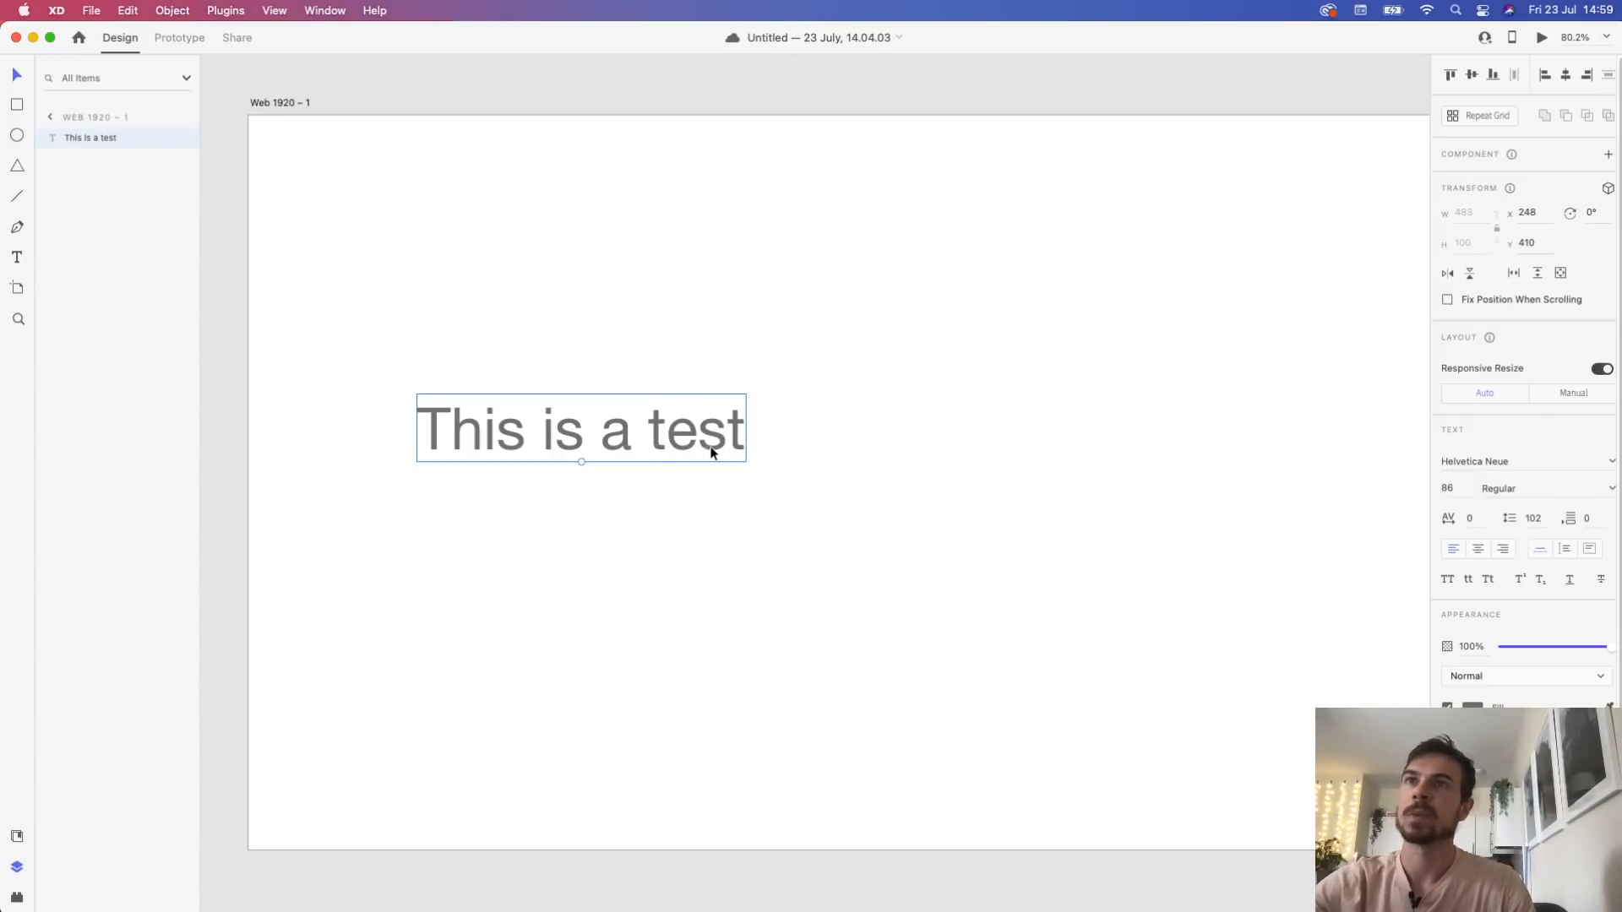
{"action": "left_click", "coordinate": [17, 105]}
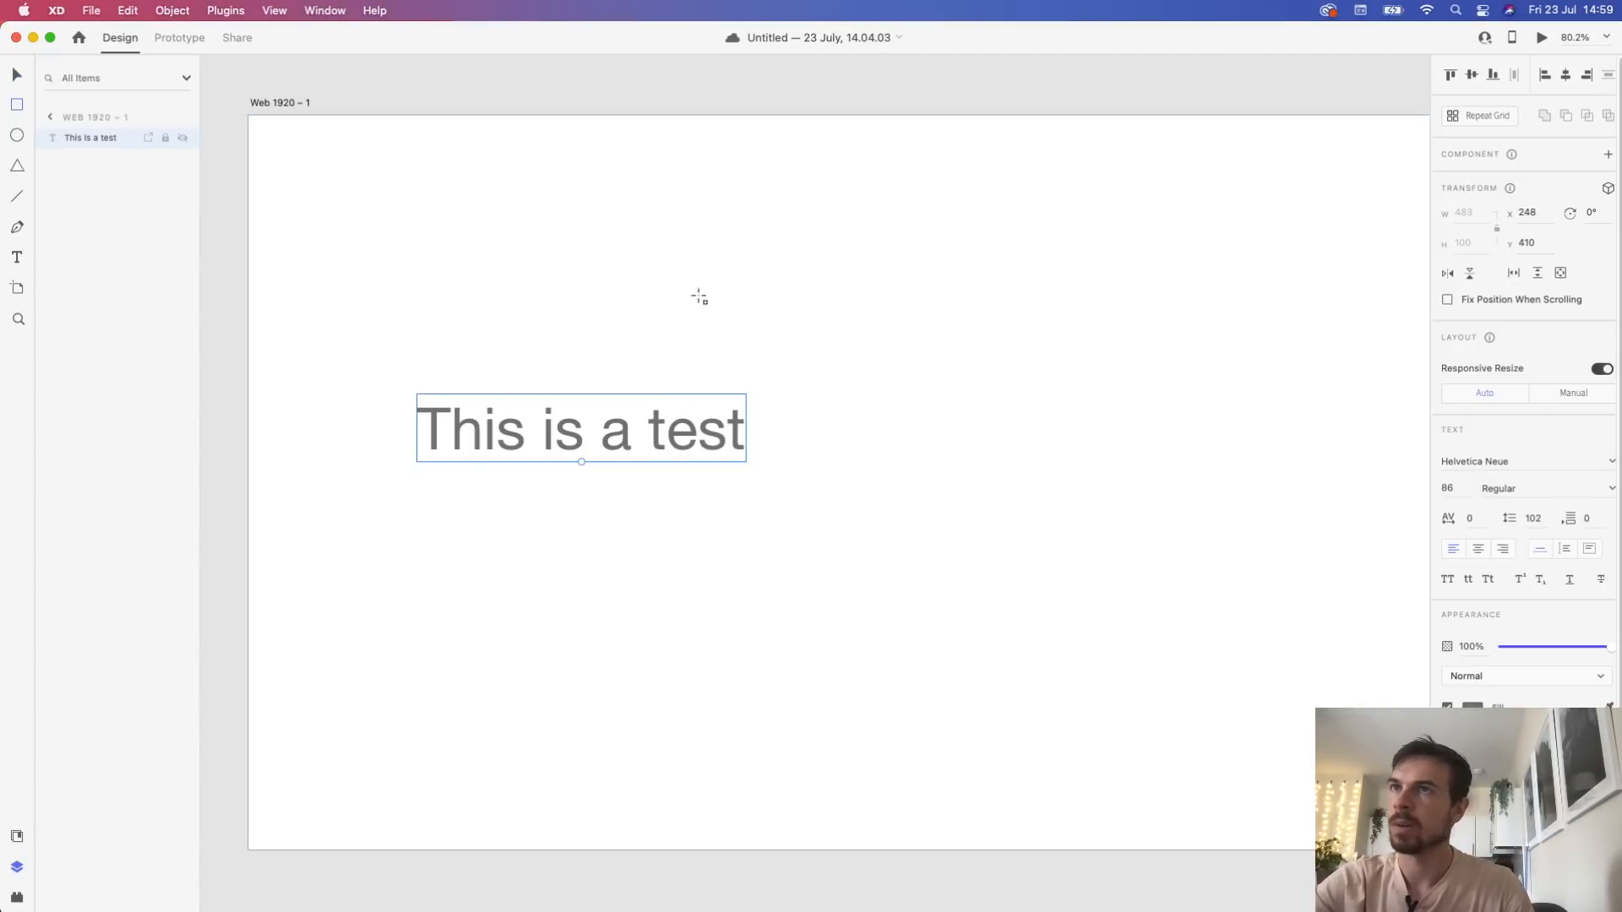
{"action": "mouse_move", "coordinate": [762, 260]}
{"action": "left_mouse_down"}
{"action": "mouse_move", "coordinate": [1140, 474]}
{"action": "mouse_move", "coordinate": [1171, 422]}
{"action": "left_mouse_up"}
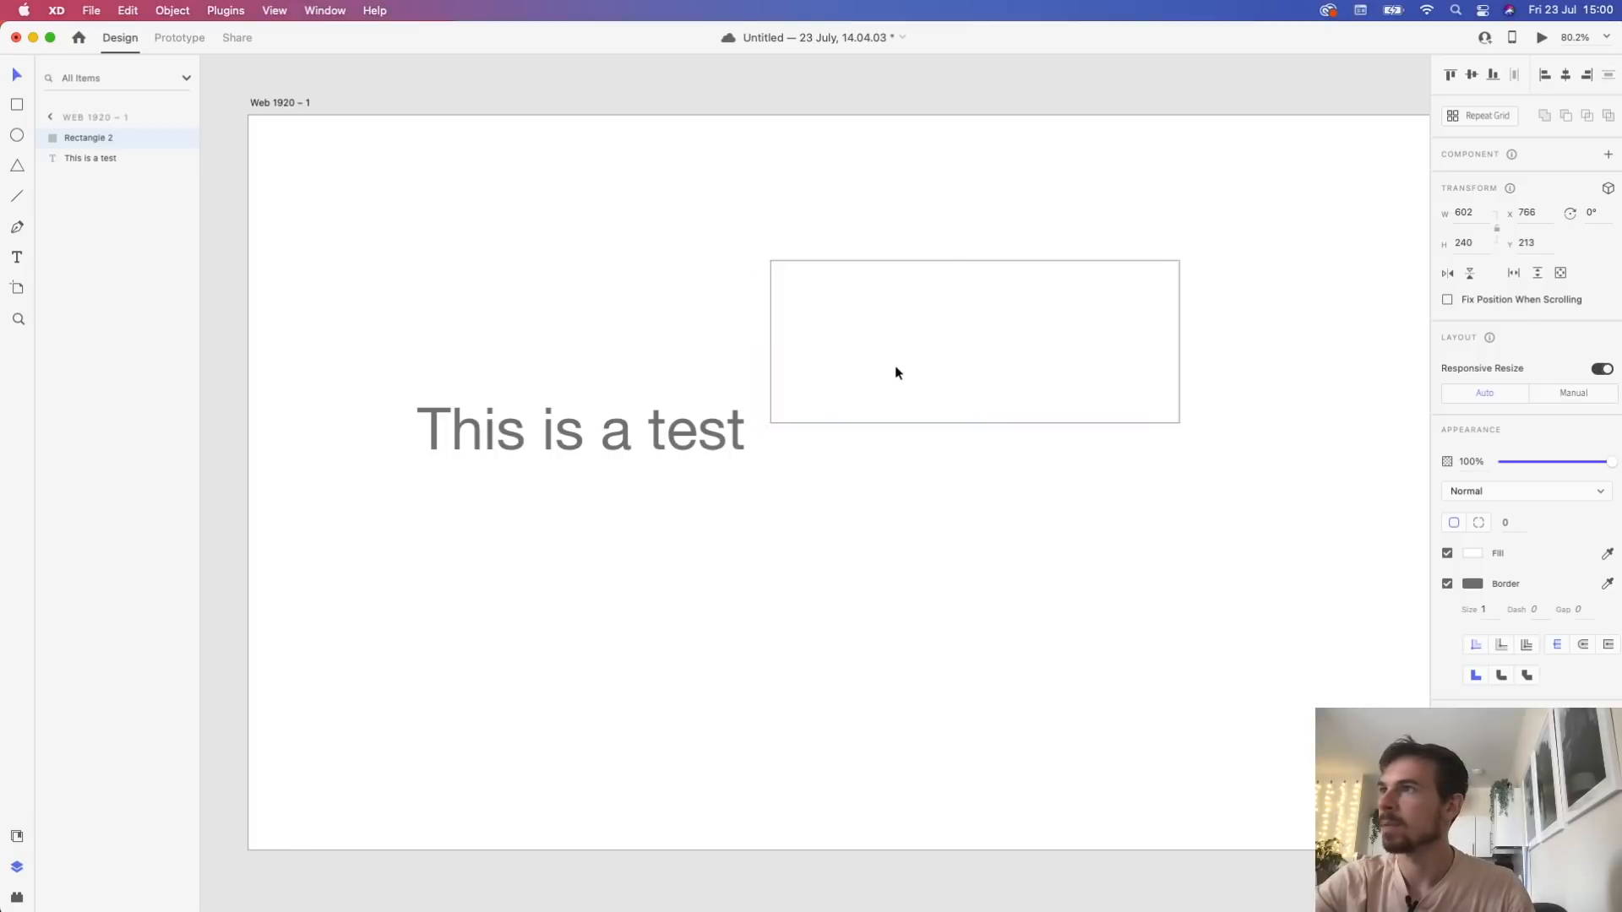
{"action": "left_click_drag", "start_coordinate": [895, 367], "coordinate": [946, 373]}
{"action": "left_click", "coordinate": [1471, 553]}
{"action": "left_click_drag", "start_coordinate": [1286, 478], "coordinate": [1265, 488]}
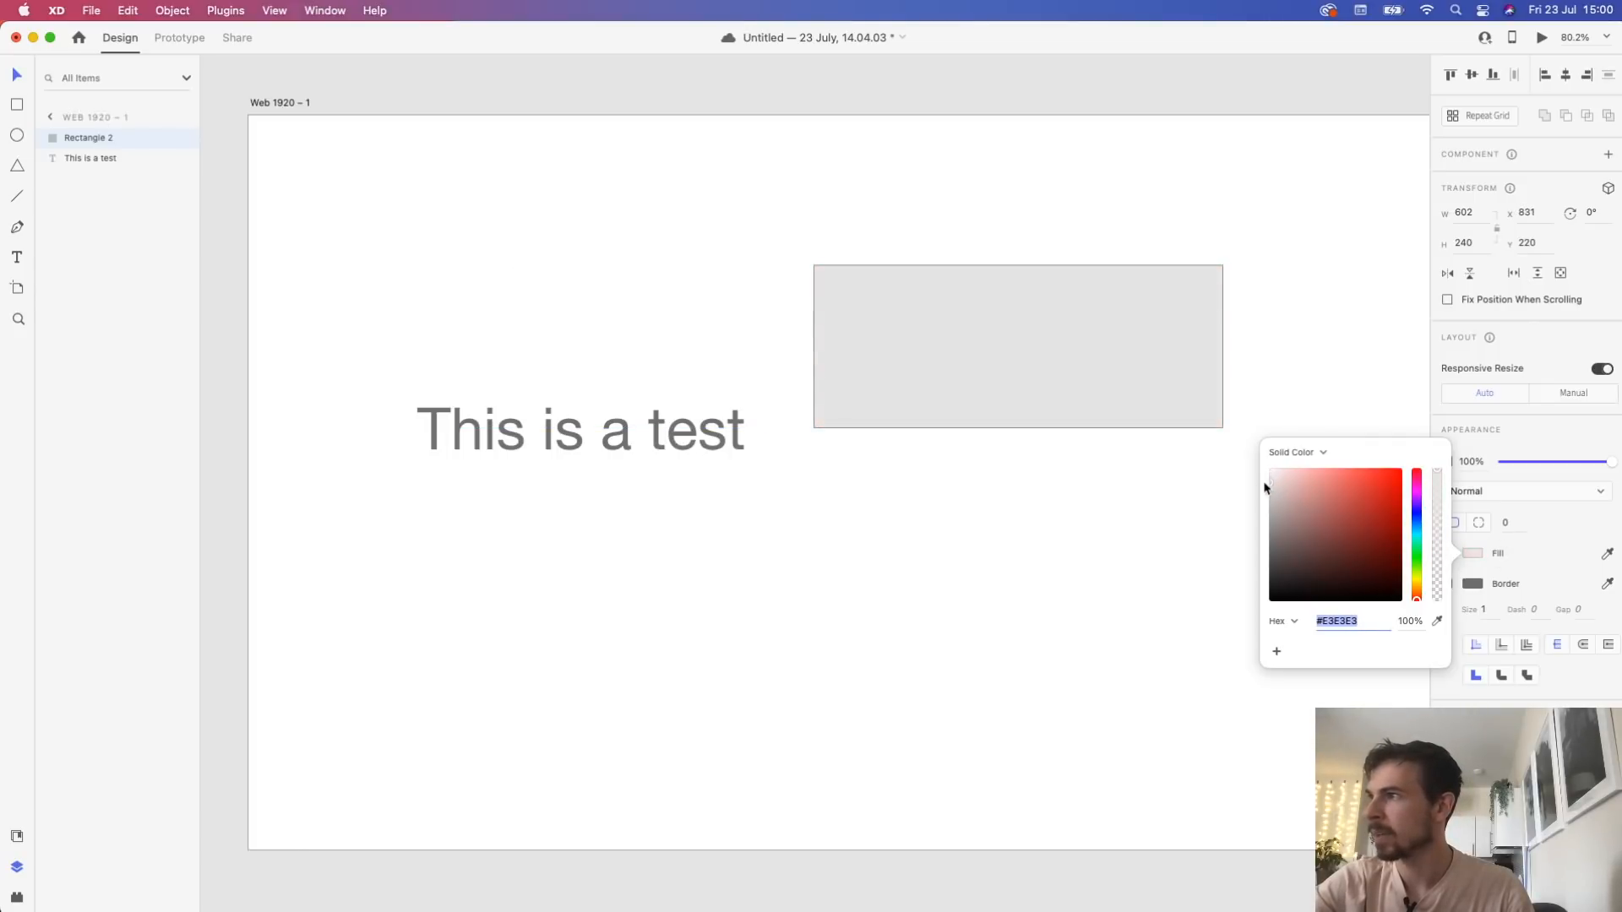
Set the grey rectangle's border size to 5 and move the rectangle to about X 934, Y 230
{"action": "left_click", "coordinate": [1530, 584]}
{"action": "left_click", "coordinate": [1533, 592]}
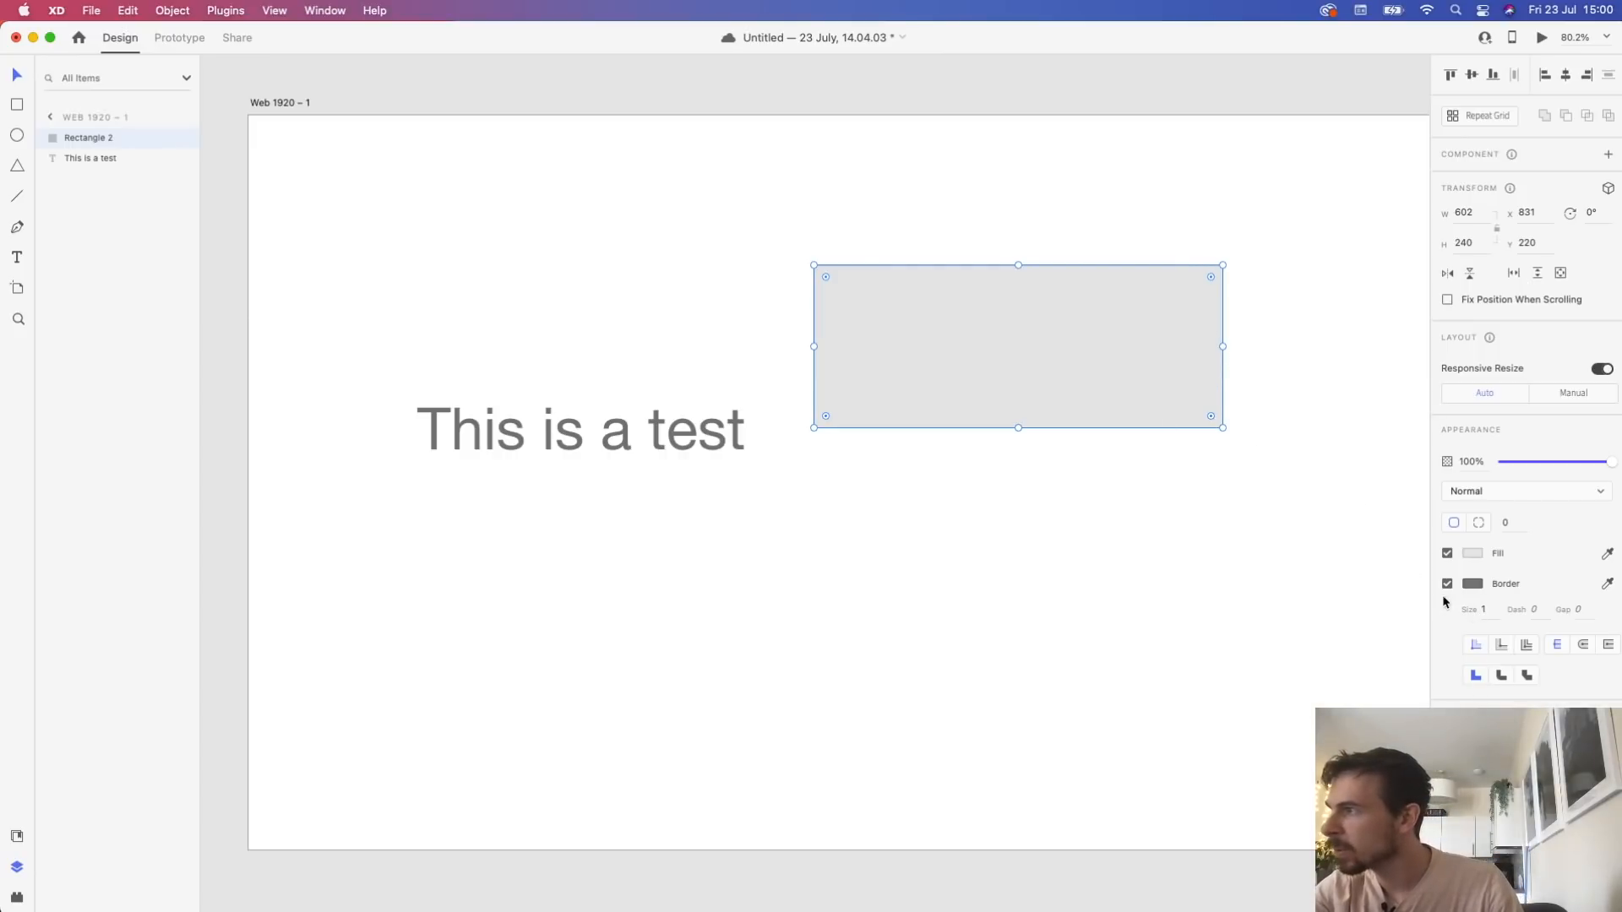
{"action": "key", "text": "Return"}
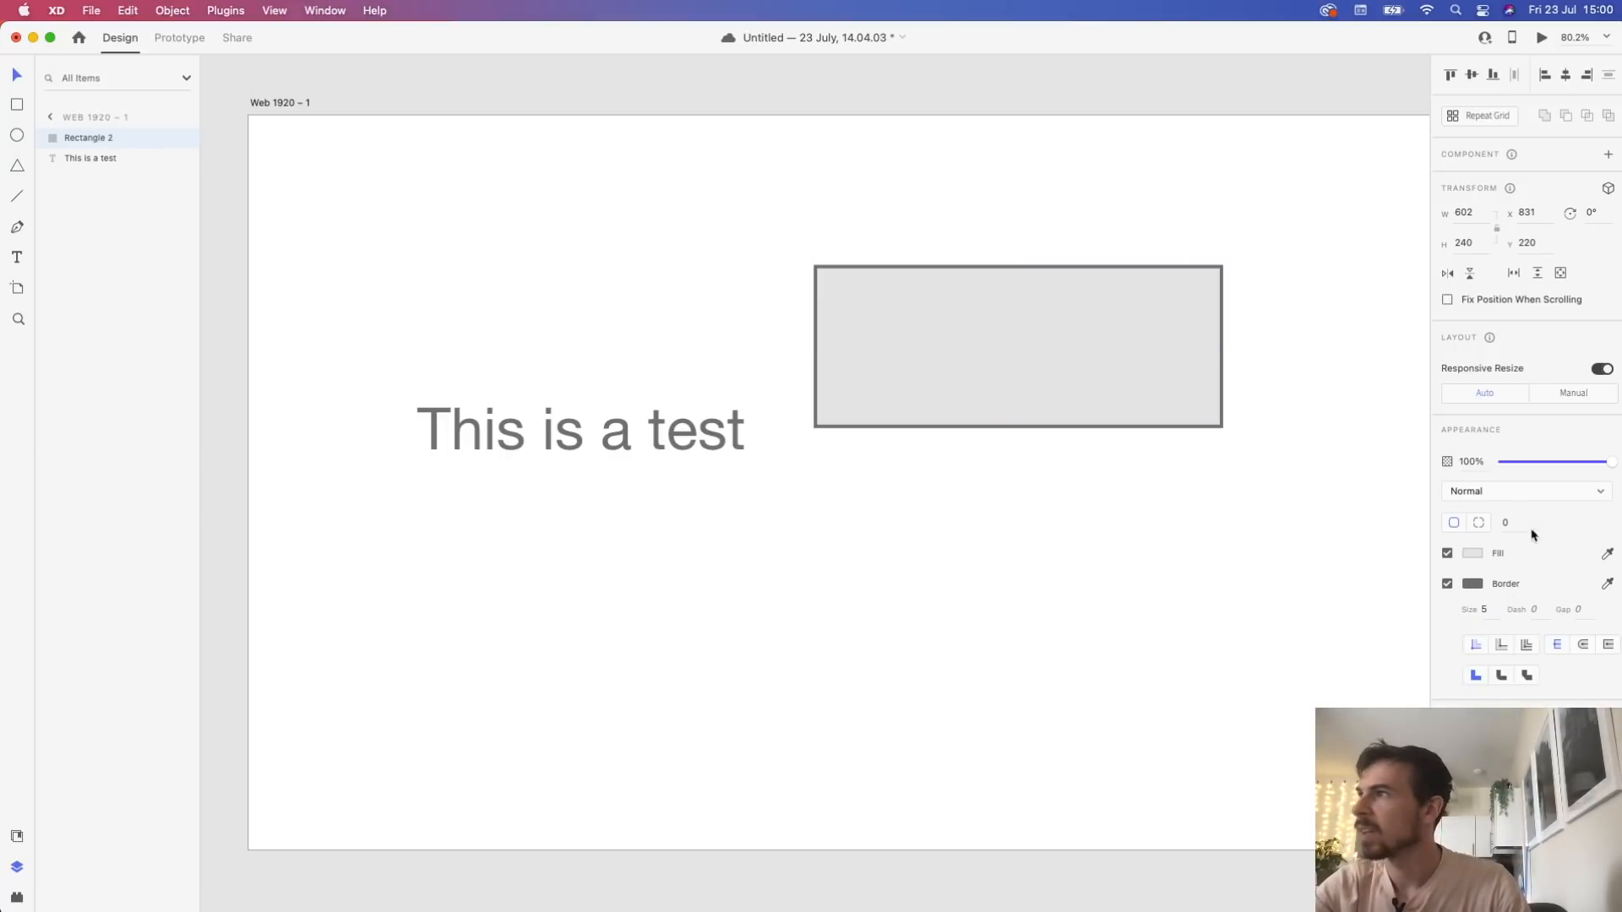
{"action": "left_click", "coordinate": [1191, 291]}
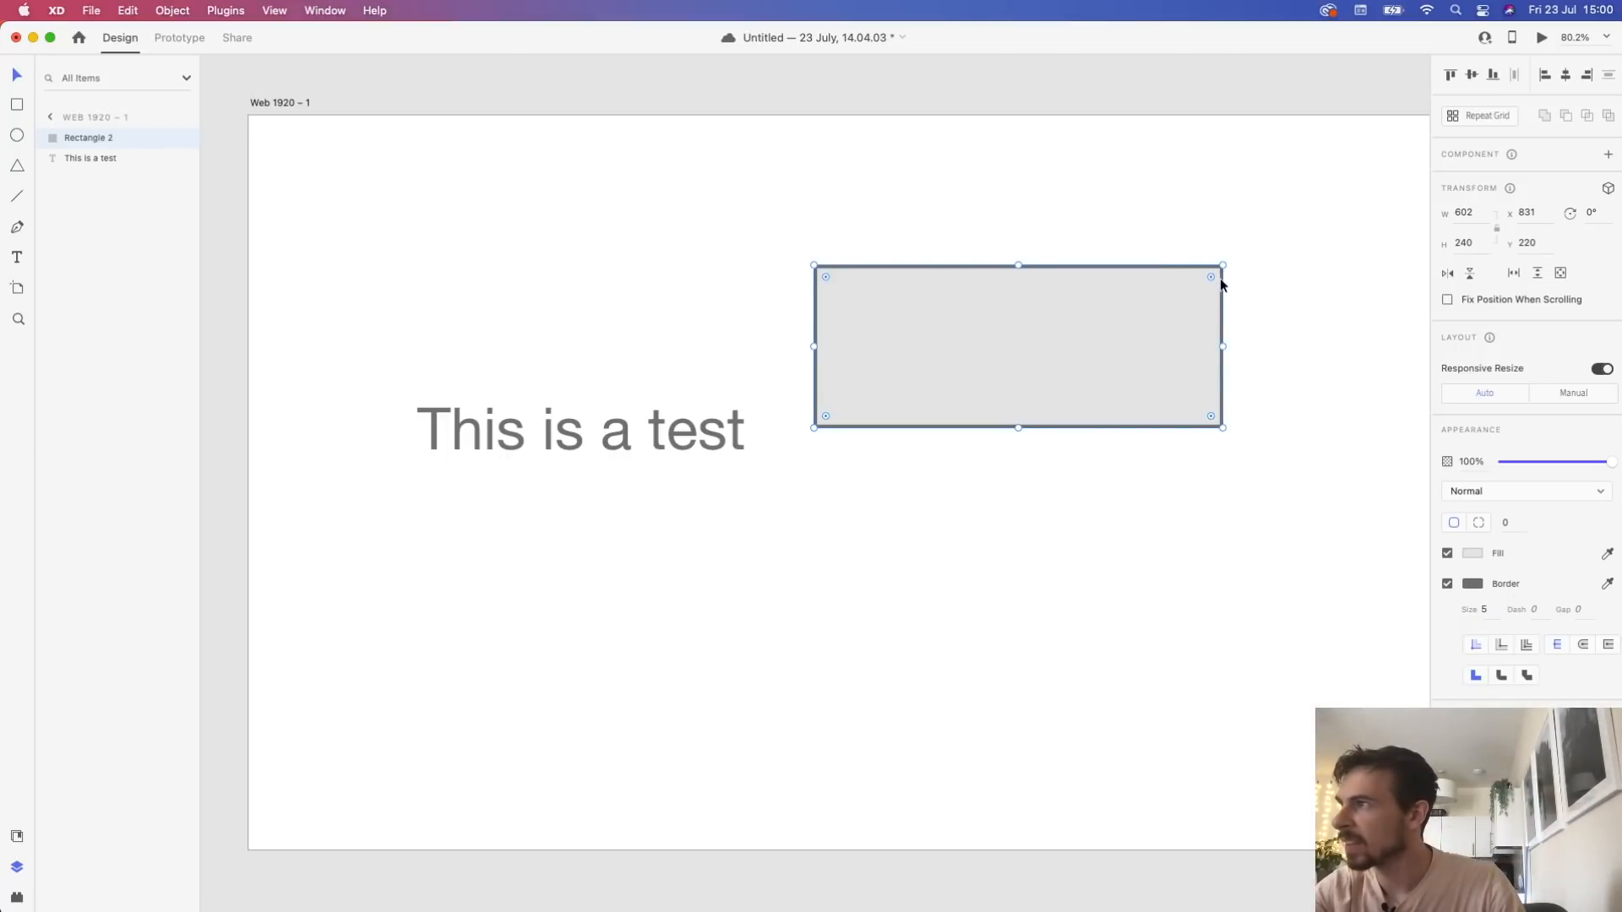
{"action": "left_click_drag", "start_coordinate": [1220, 285], "coordinate": [1303, 322]}
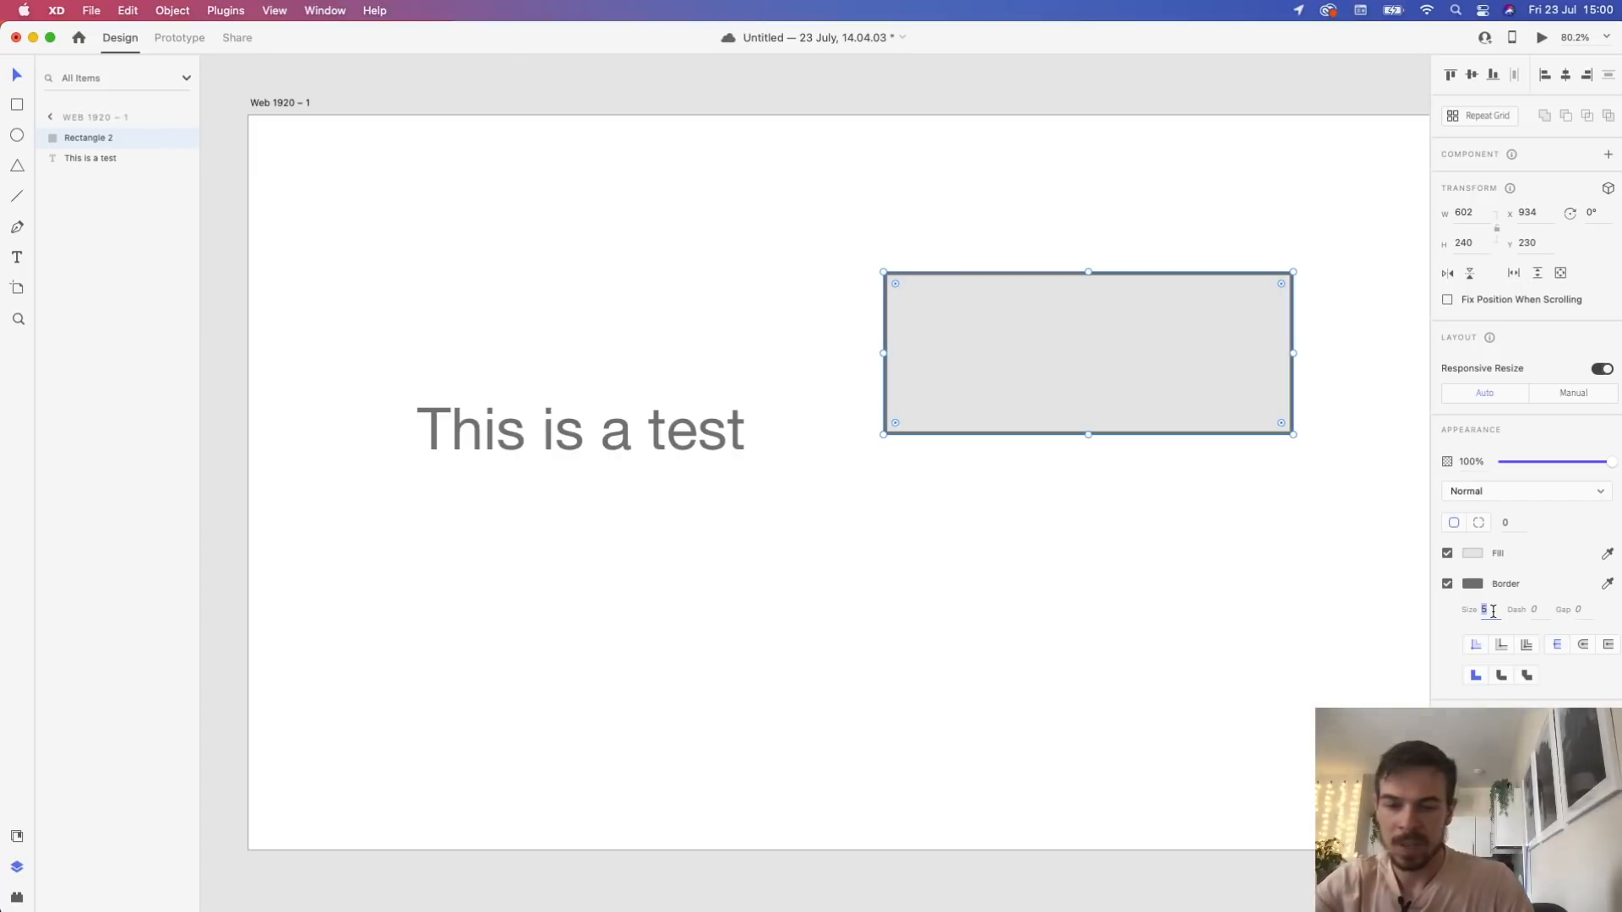
Thicken the rectangle's border to size 10 and finally to 20
{"action": "key", "text": "Return"}
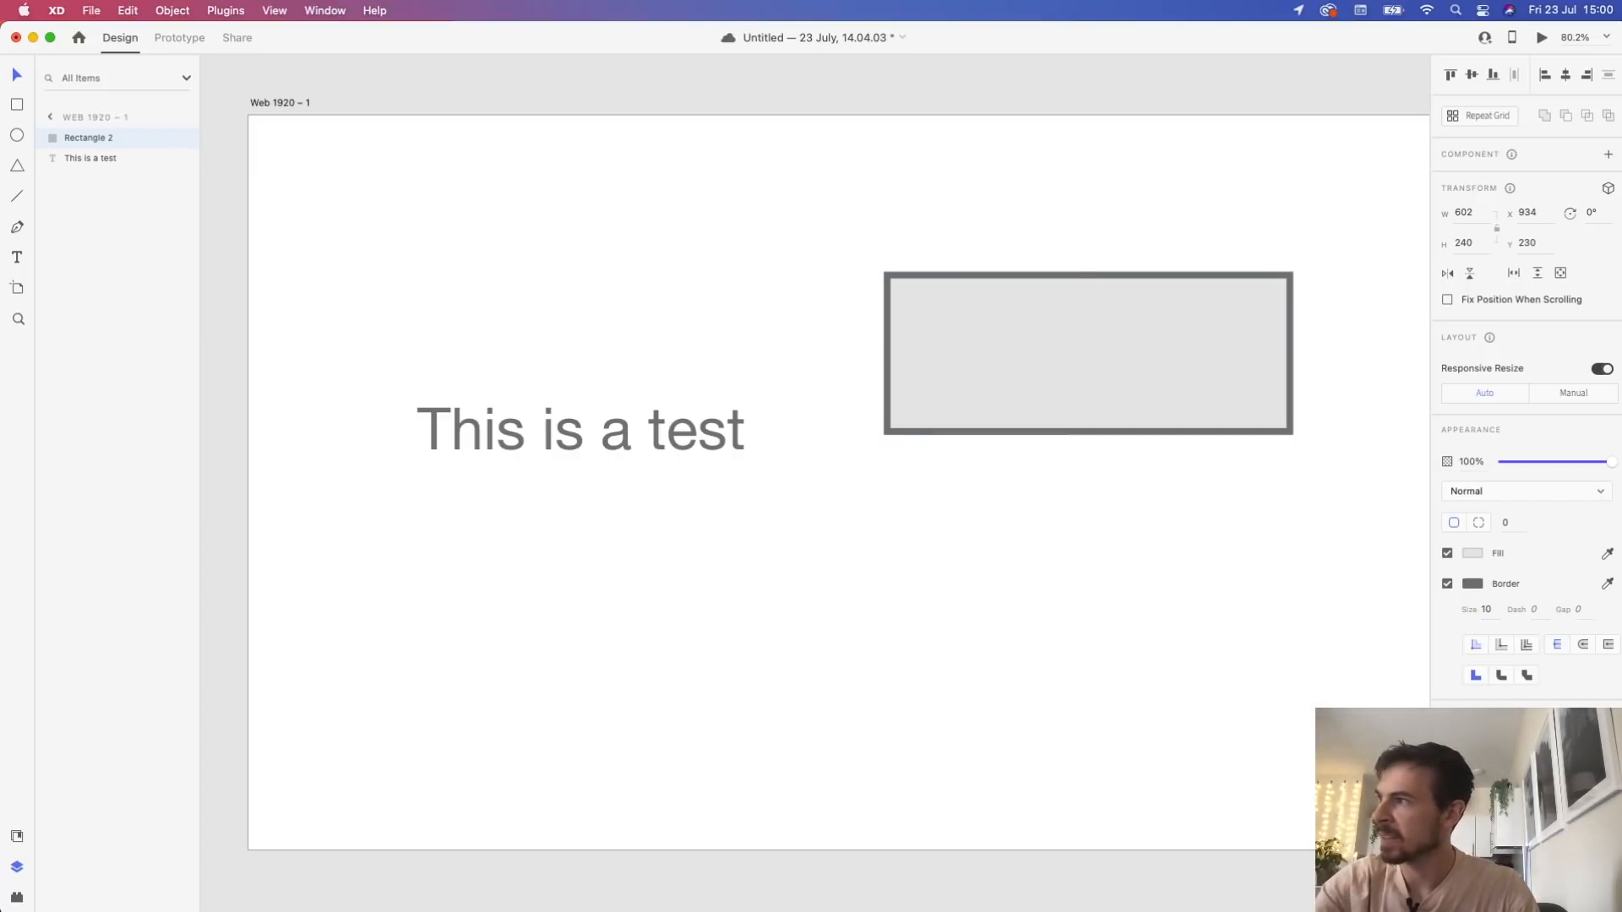
{"action": "type", "text": "20"}
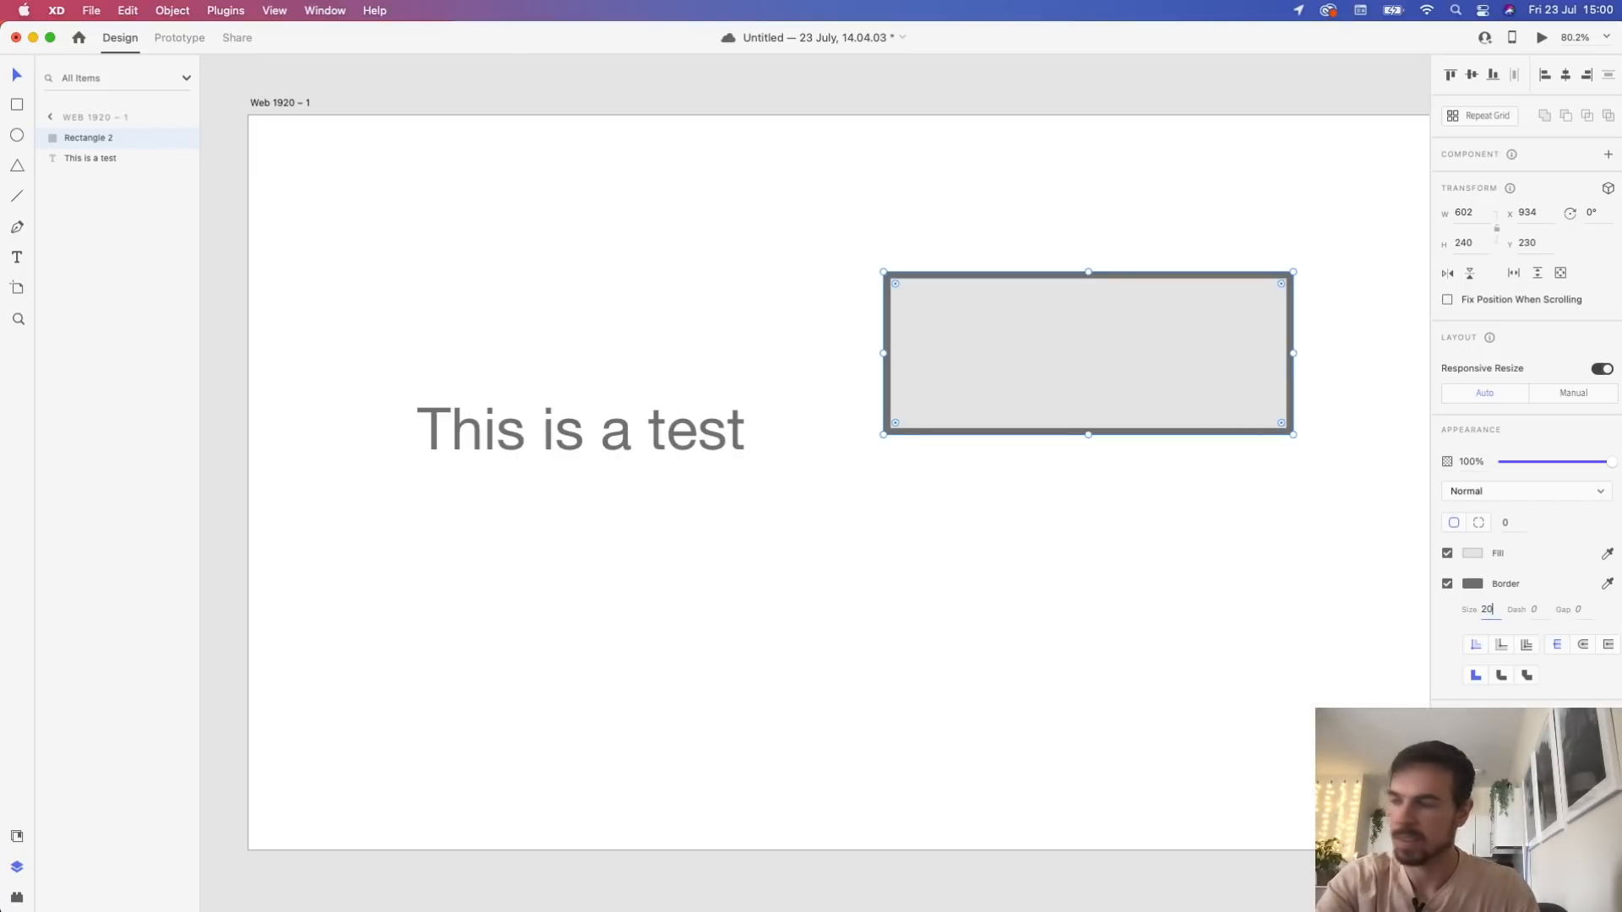
{"action": "key", "text": "Return"}
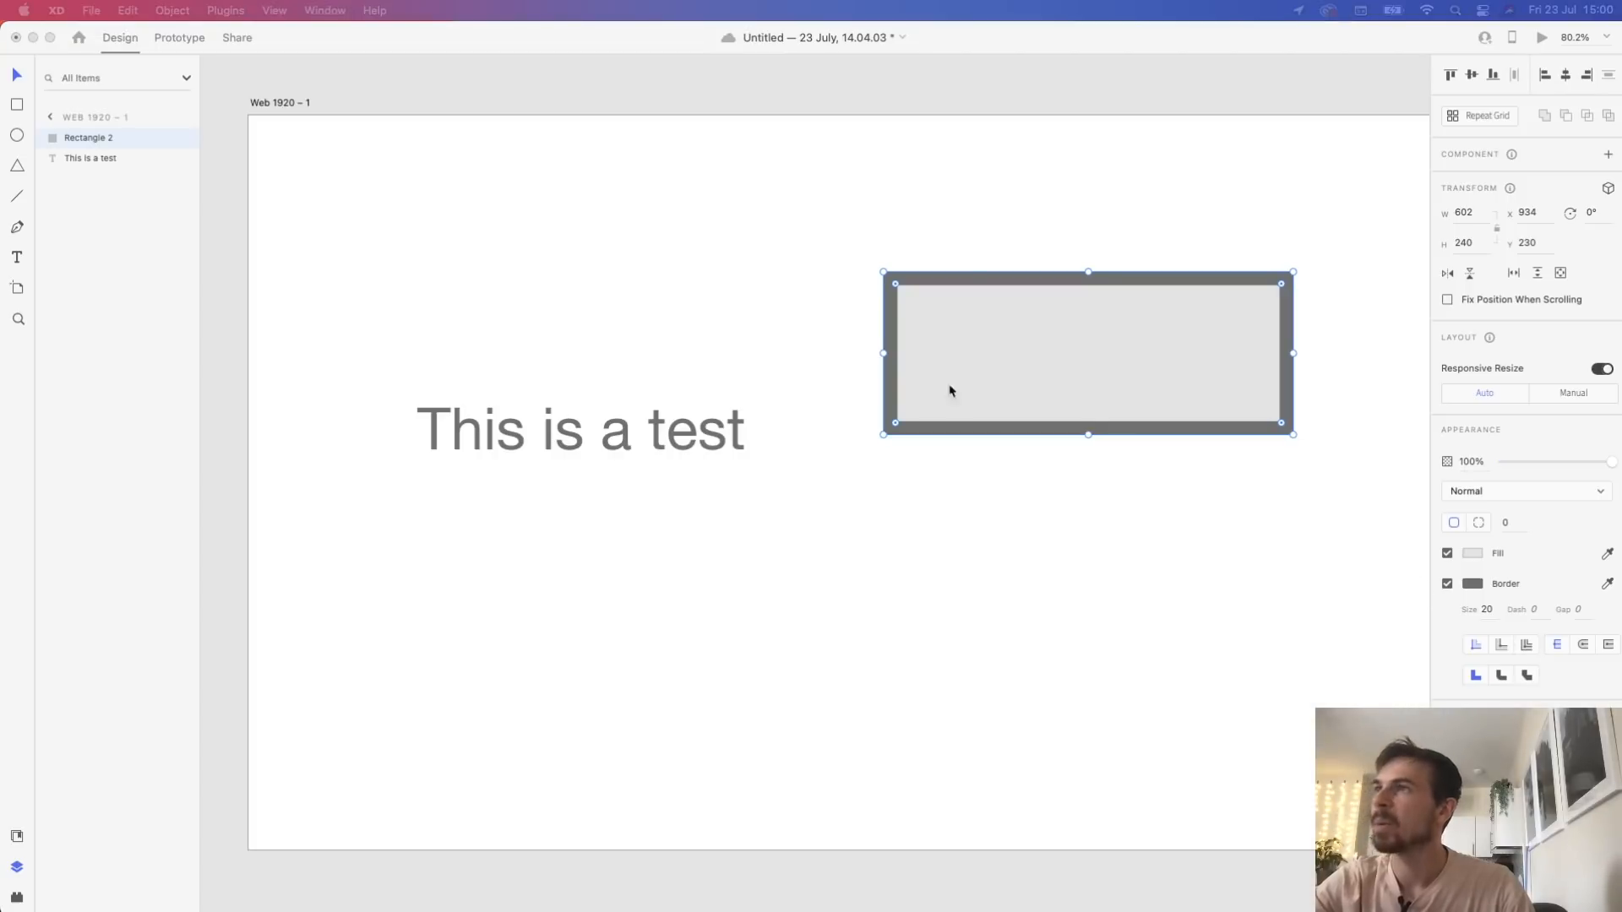
{"action": "left_click", "coordinate": [866, 612]}
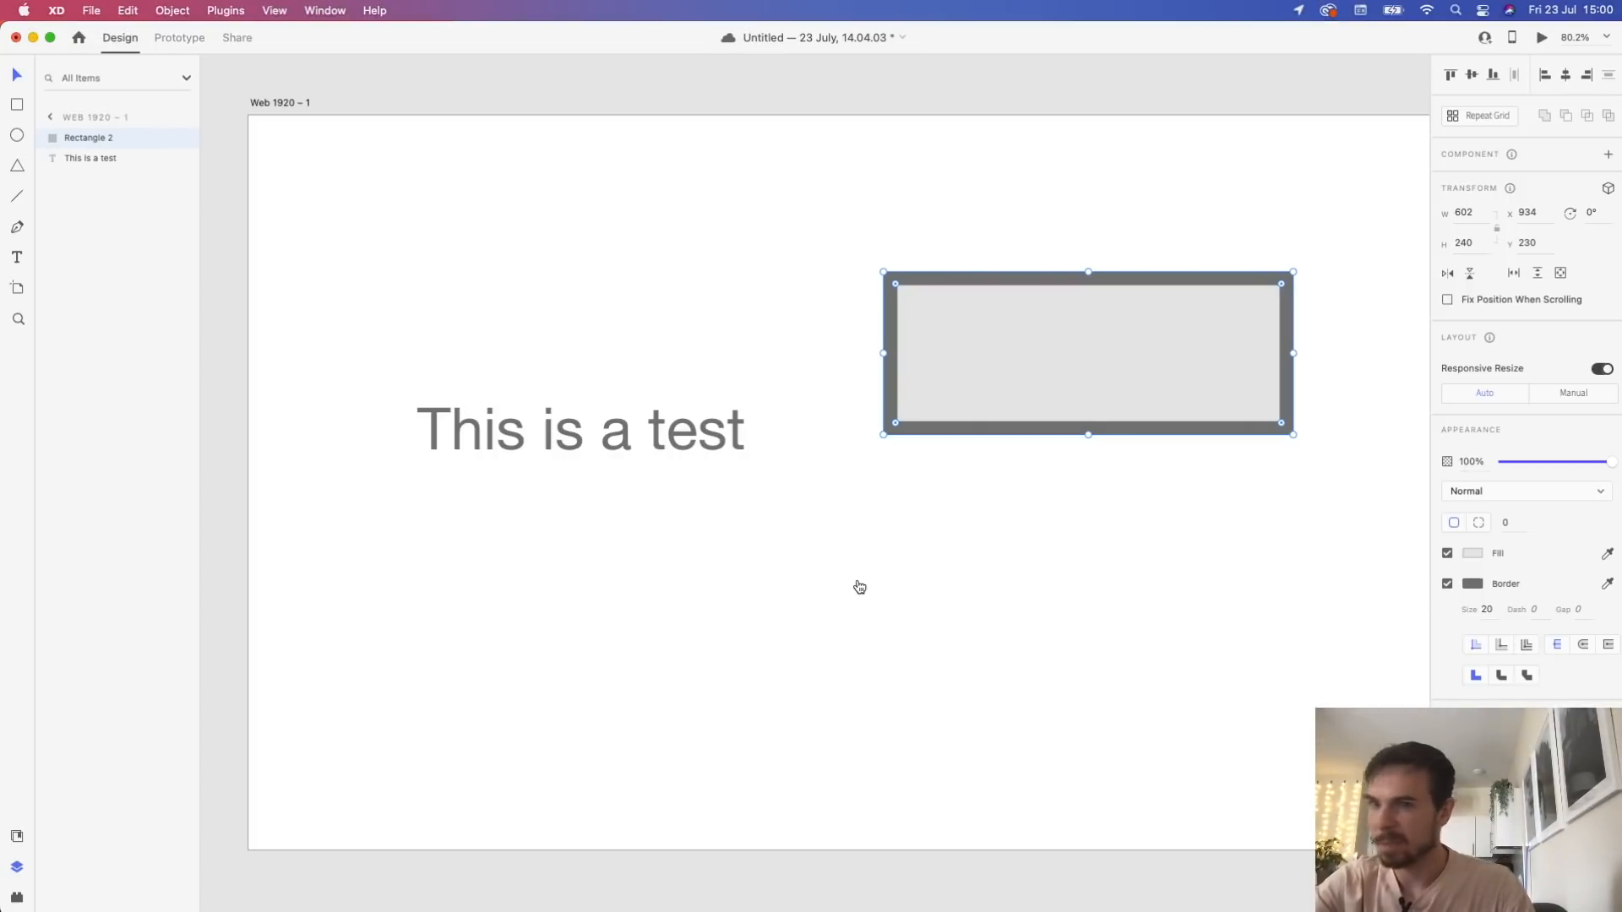
Switch to Figma, draw a rectangle about 330 × 159 at about X 662, Y 130, and give it a black inside stroke of 16
{"action": "key", "text": "super+Tab"}
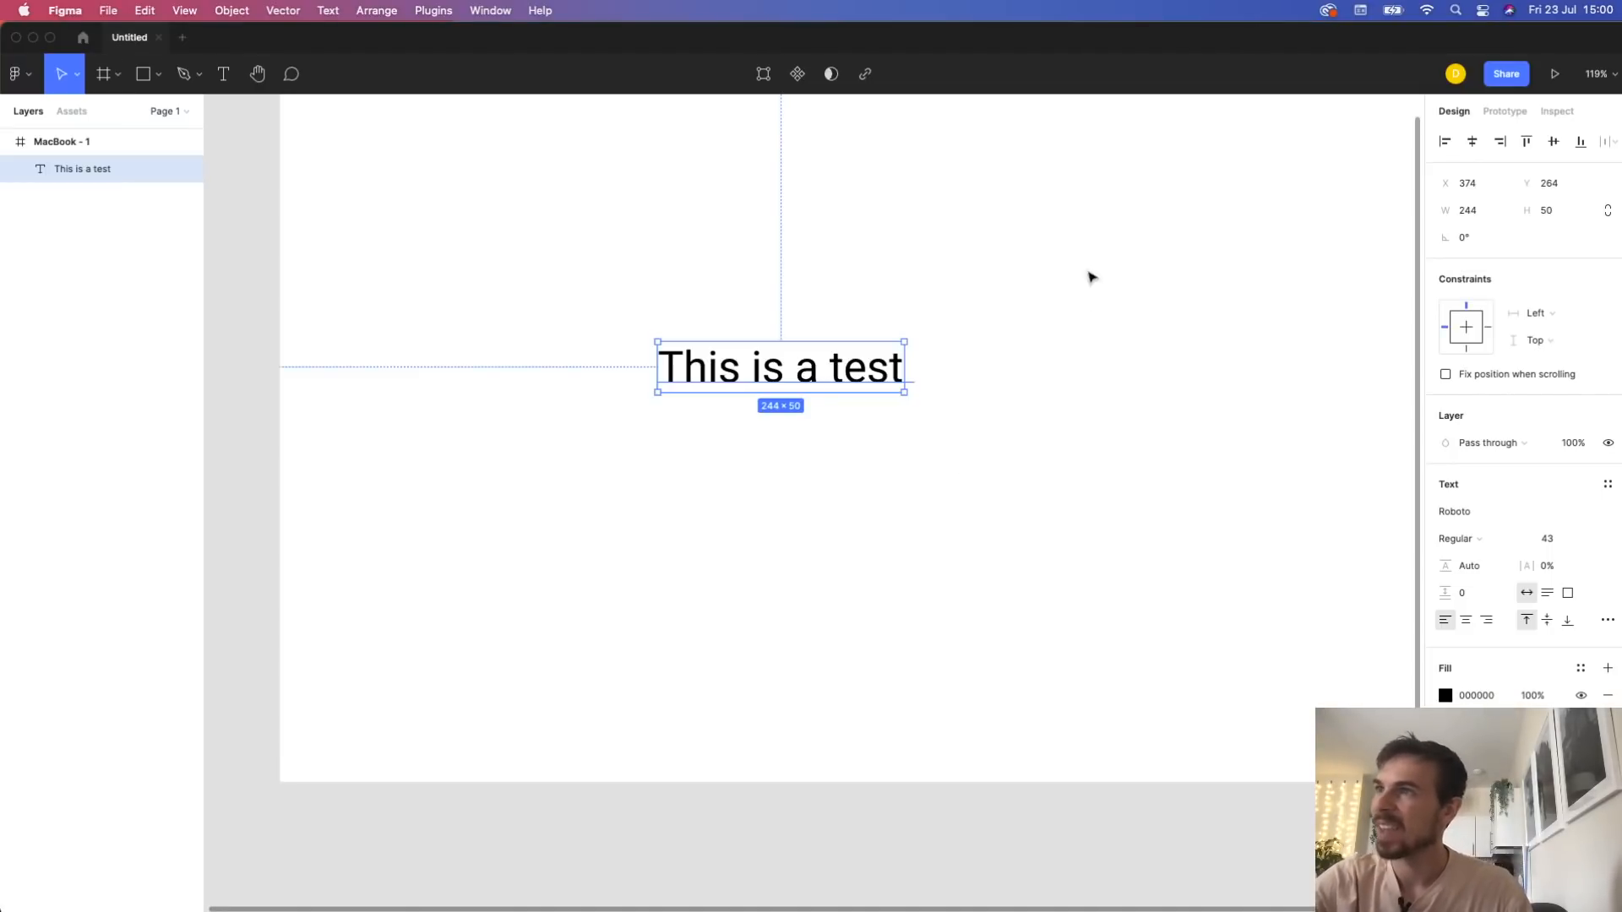
{"action": "left_click", "coordinate": [138, 76]}
{"action": "mouse_move", "coordinate": [949, 208]}
{"action": "left_mouse_down"}
{"action": "mouse_move", "coordinate": [1260, 372]}
{"action": "mouse_move", "coordinate": [1283, 367]}
{"action": "left_mouse_up"}
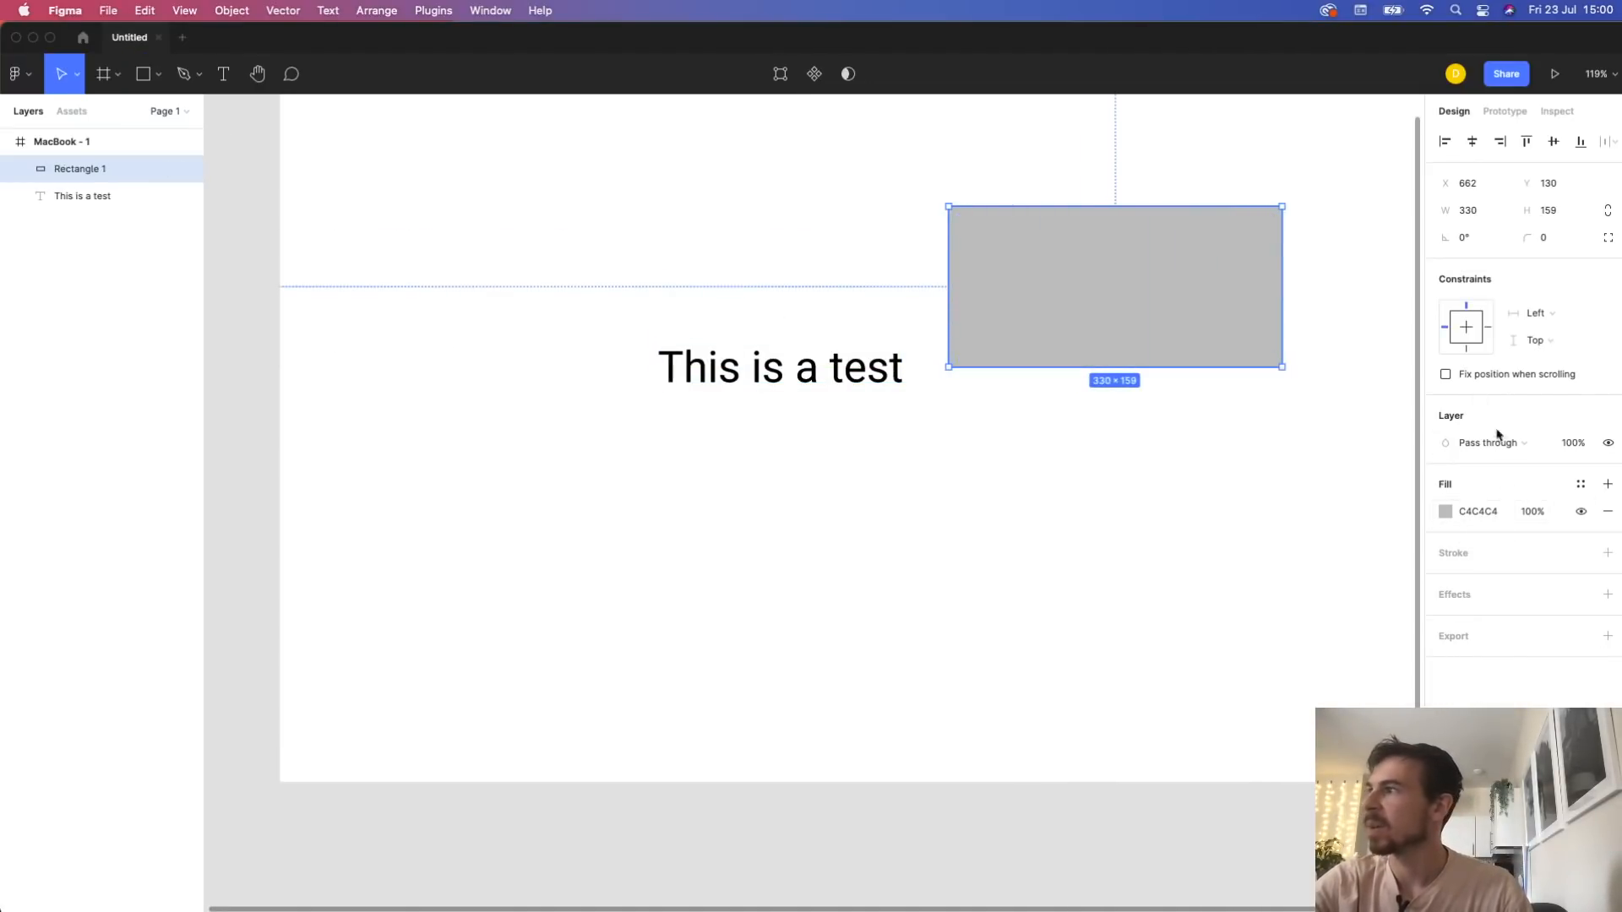
{"action": "left_click", "coordinate": [1608, 553]}
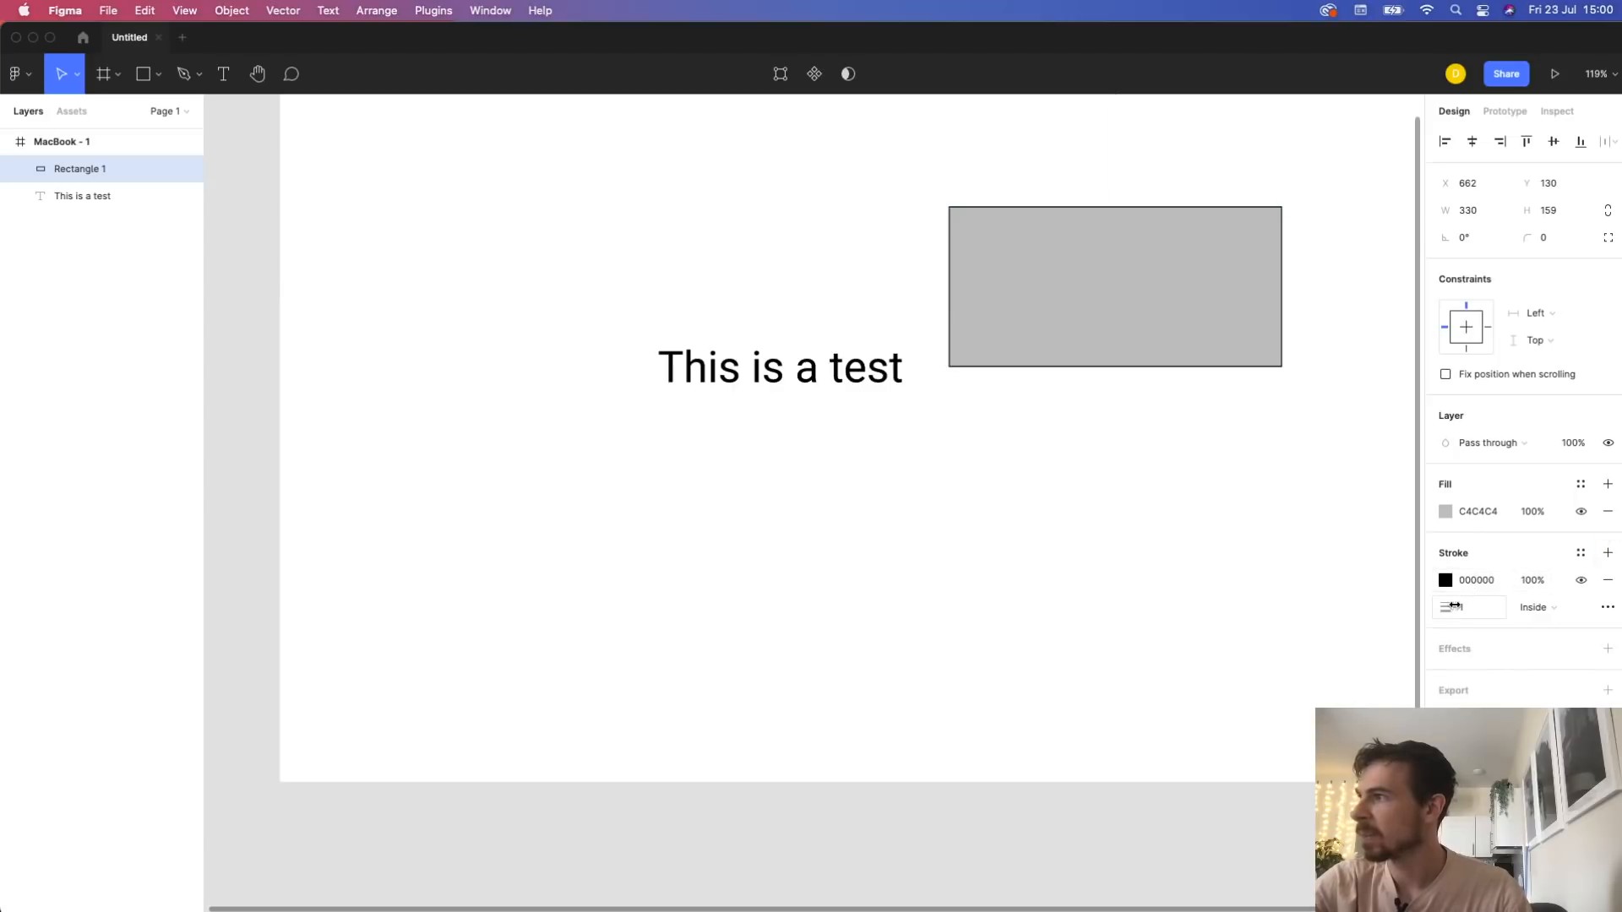
{"action": "mouse_move", "coordinate": [1447, 607]}
{"action": "left_mouse_down"}
{"action": "mouse_move", "coordinate": [1495, 602]}
{"action": "mouse_move", "coordinate": [1455, 606]}
{"action": "left_mouse_up"}
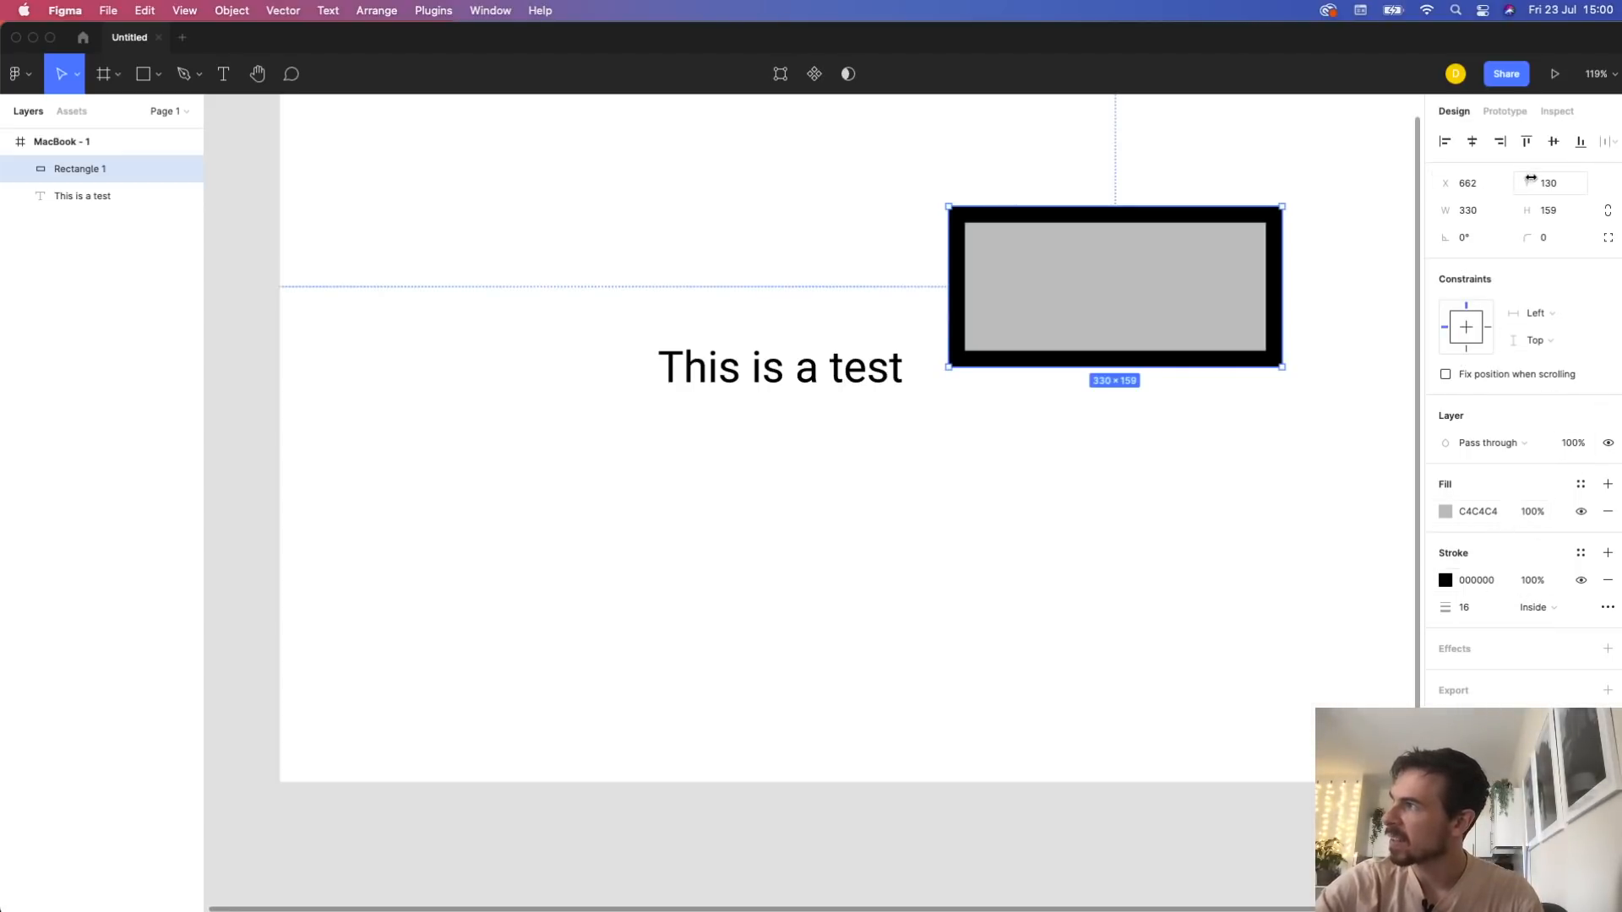
Move the Figma rectangle to about X 671, Y 115 and widen it to about 345
{"action": "left_click_drag", "start_coordinate": [1528, 182], "coordinate": [1451, 210]}
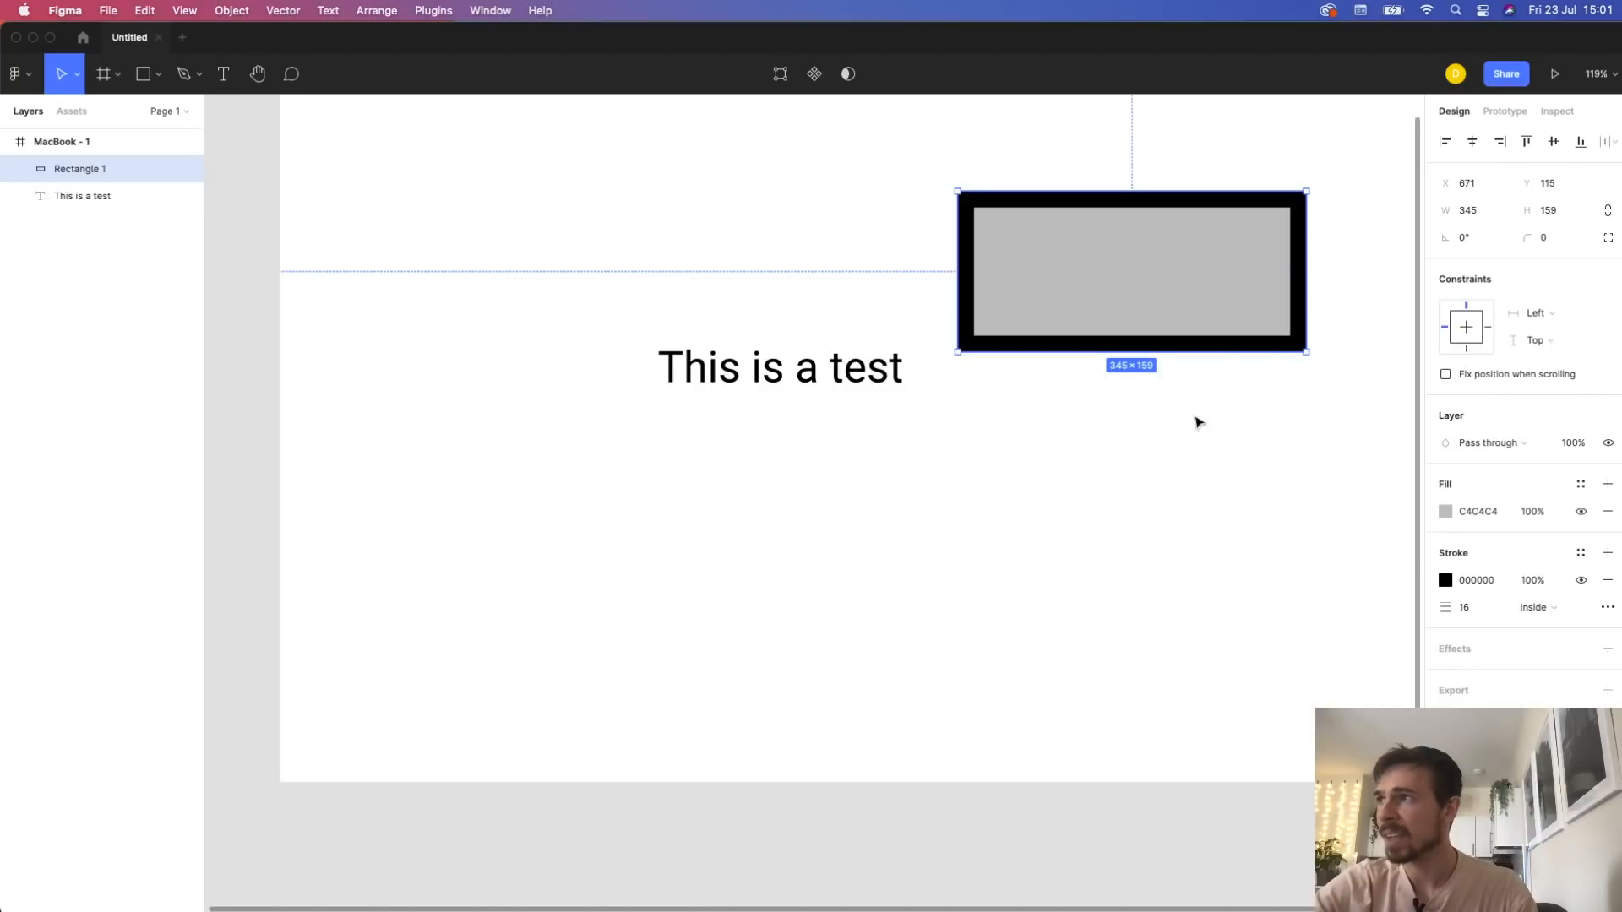
{"action": "left_click", "coordinate": [1314, 422]}
{"action": "left_click_drag", "start_coordinate": [1304, 393], "coordinate": [1212, 451]}
{"action": "left_click", "coordinate": [1170, 372]}
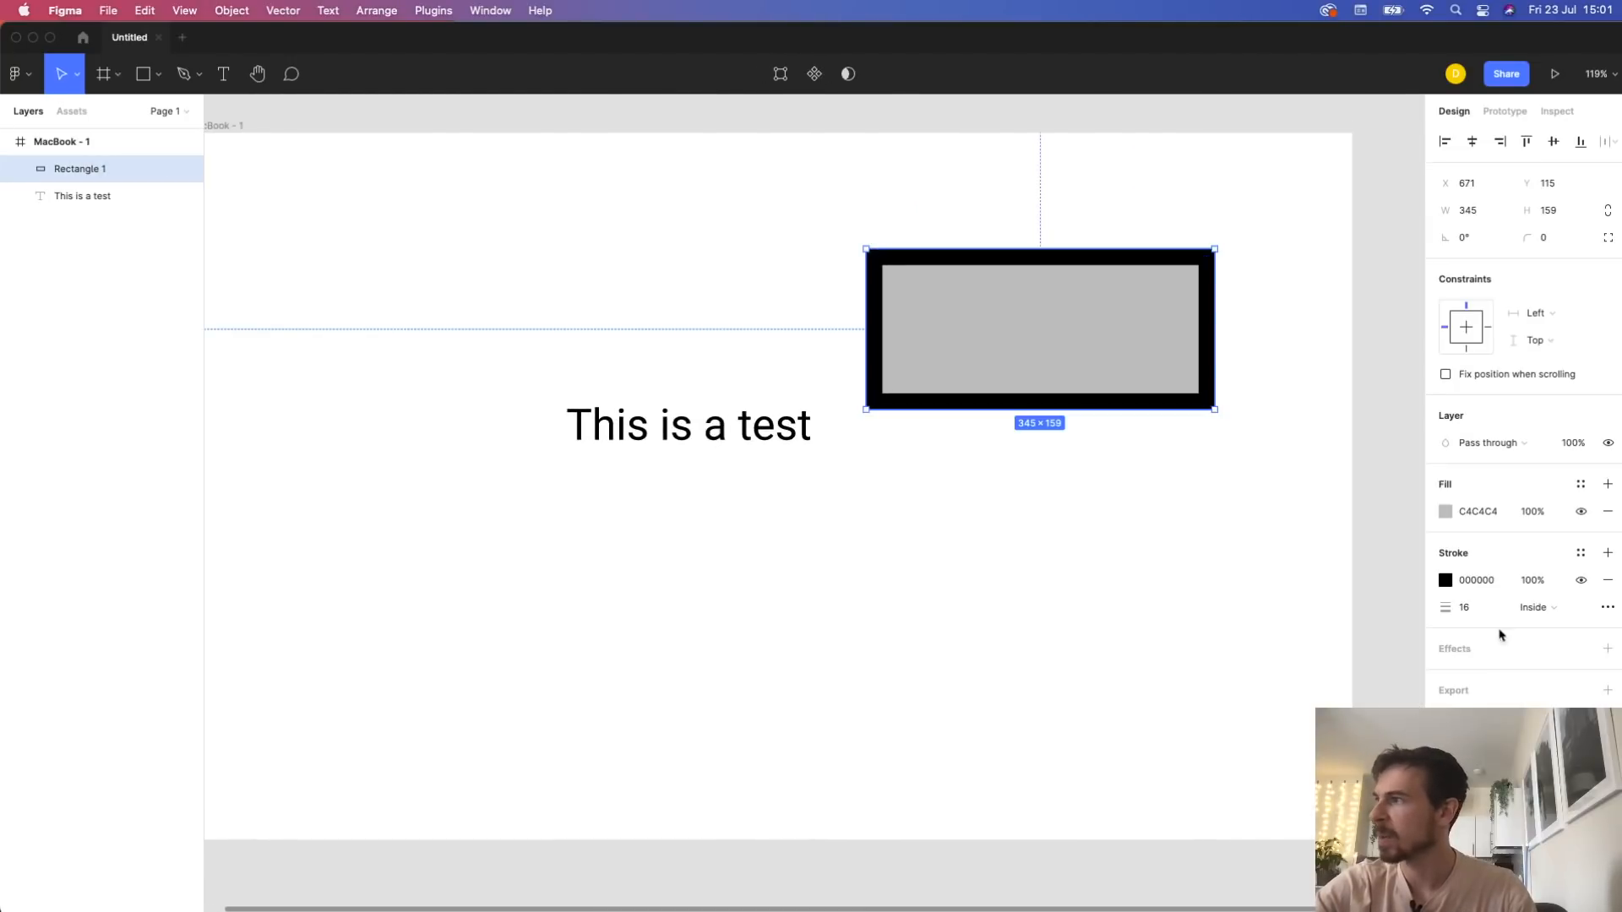
Add a drop shadow to the Figma rectangle, raise its opacity and blur, and adjust its X and Y offsets
{"action": "left_click", "coordinate": [1608, 649]}
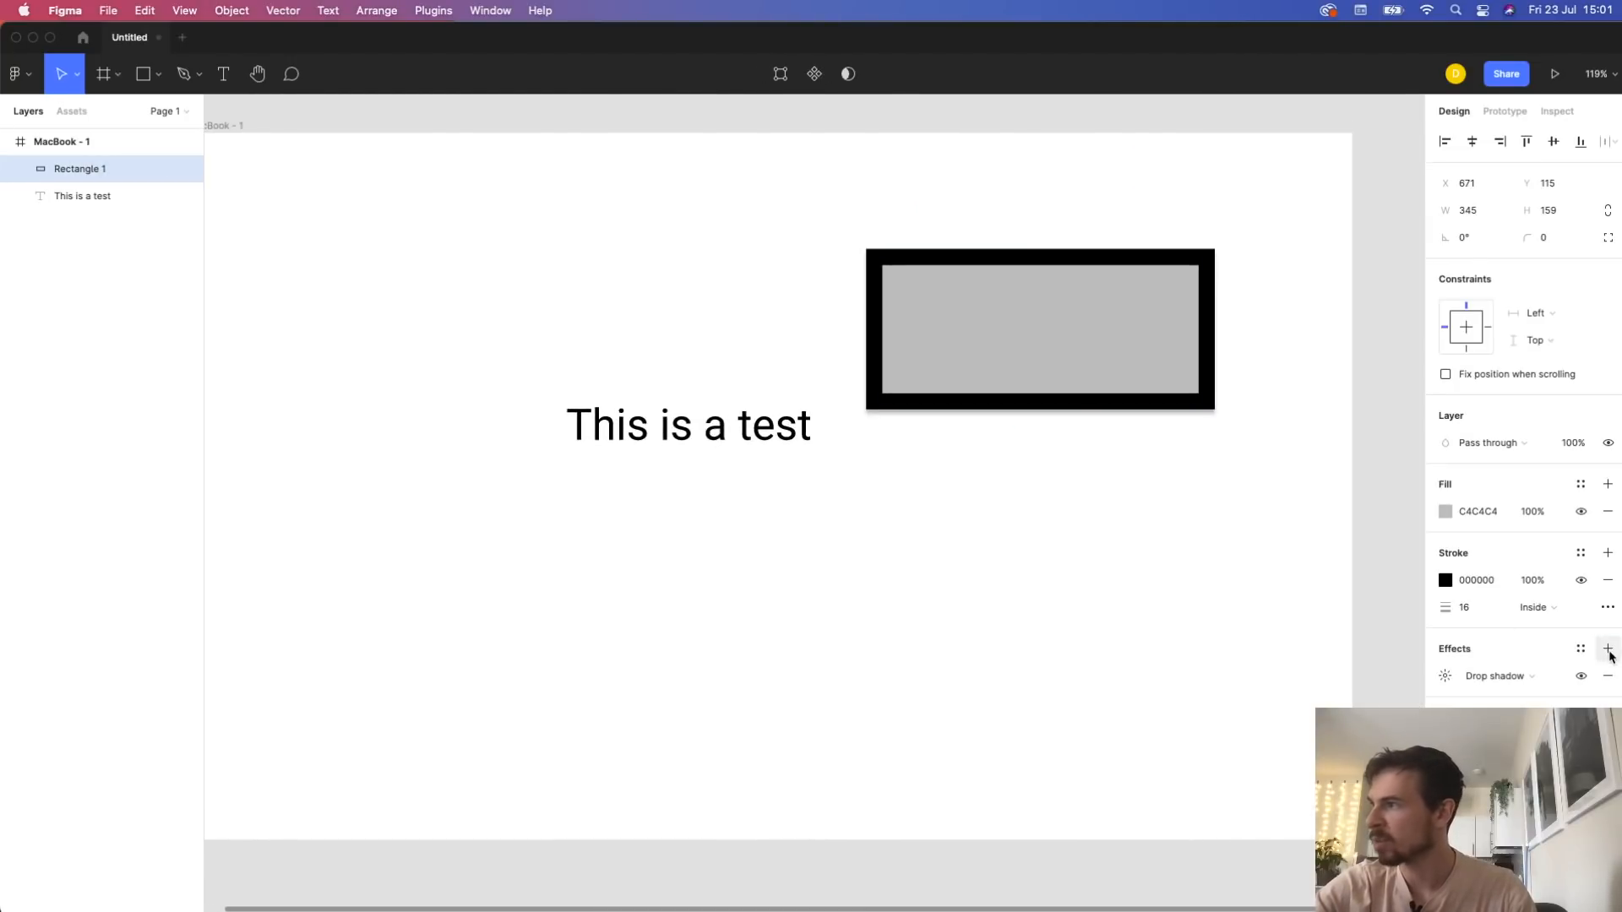
{"action": "left_click", "coordinate": [1445, 676]}
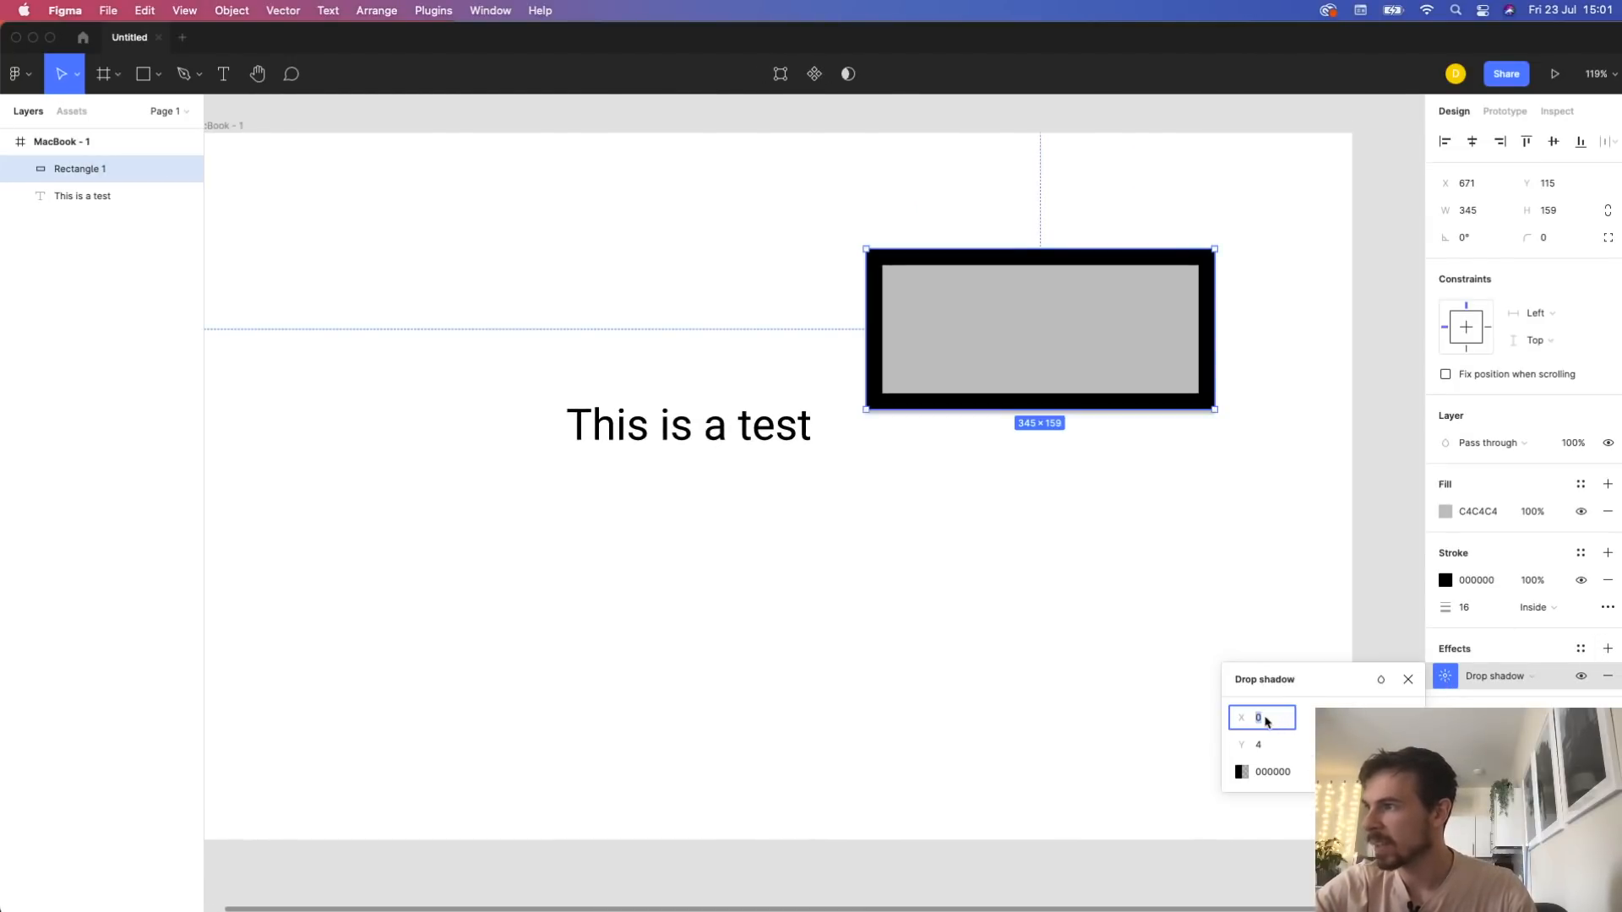
{"action": "left_click", "coordinate": [1331, 772]}
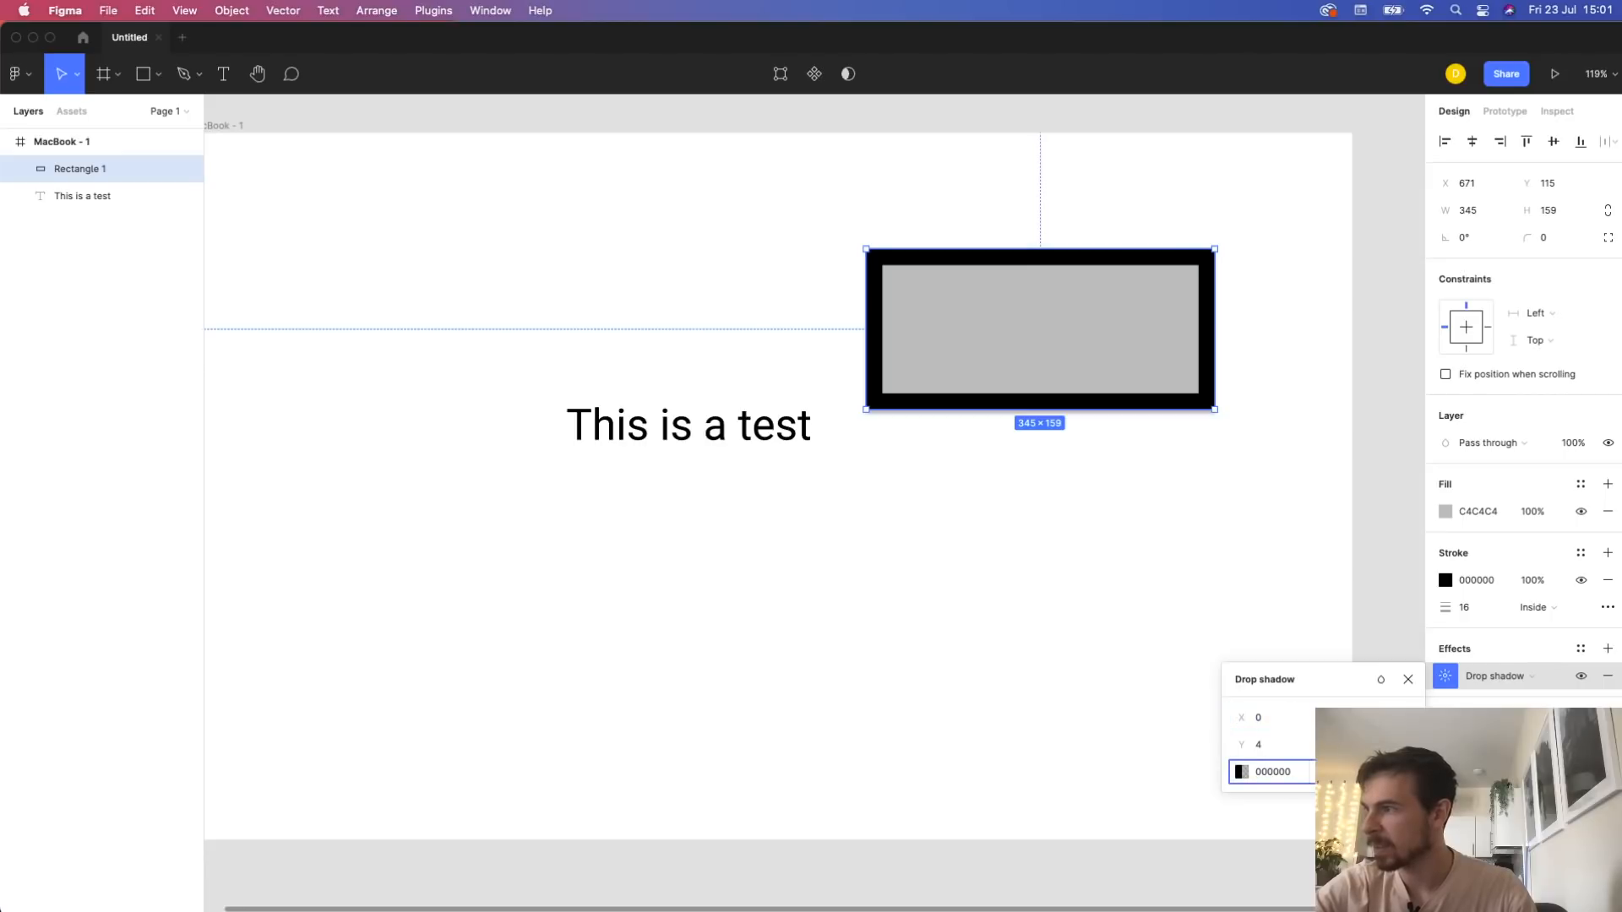
{"action": "left_click_drag", "start_coordinate": [1309, 772], "coordinate": [1348, 773]}
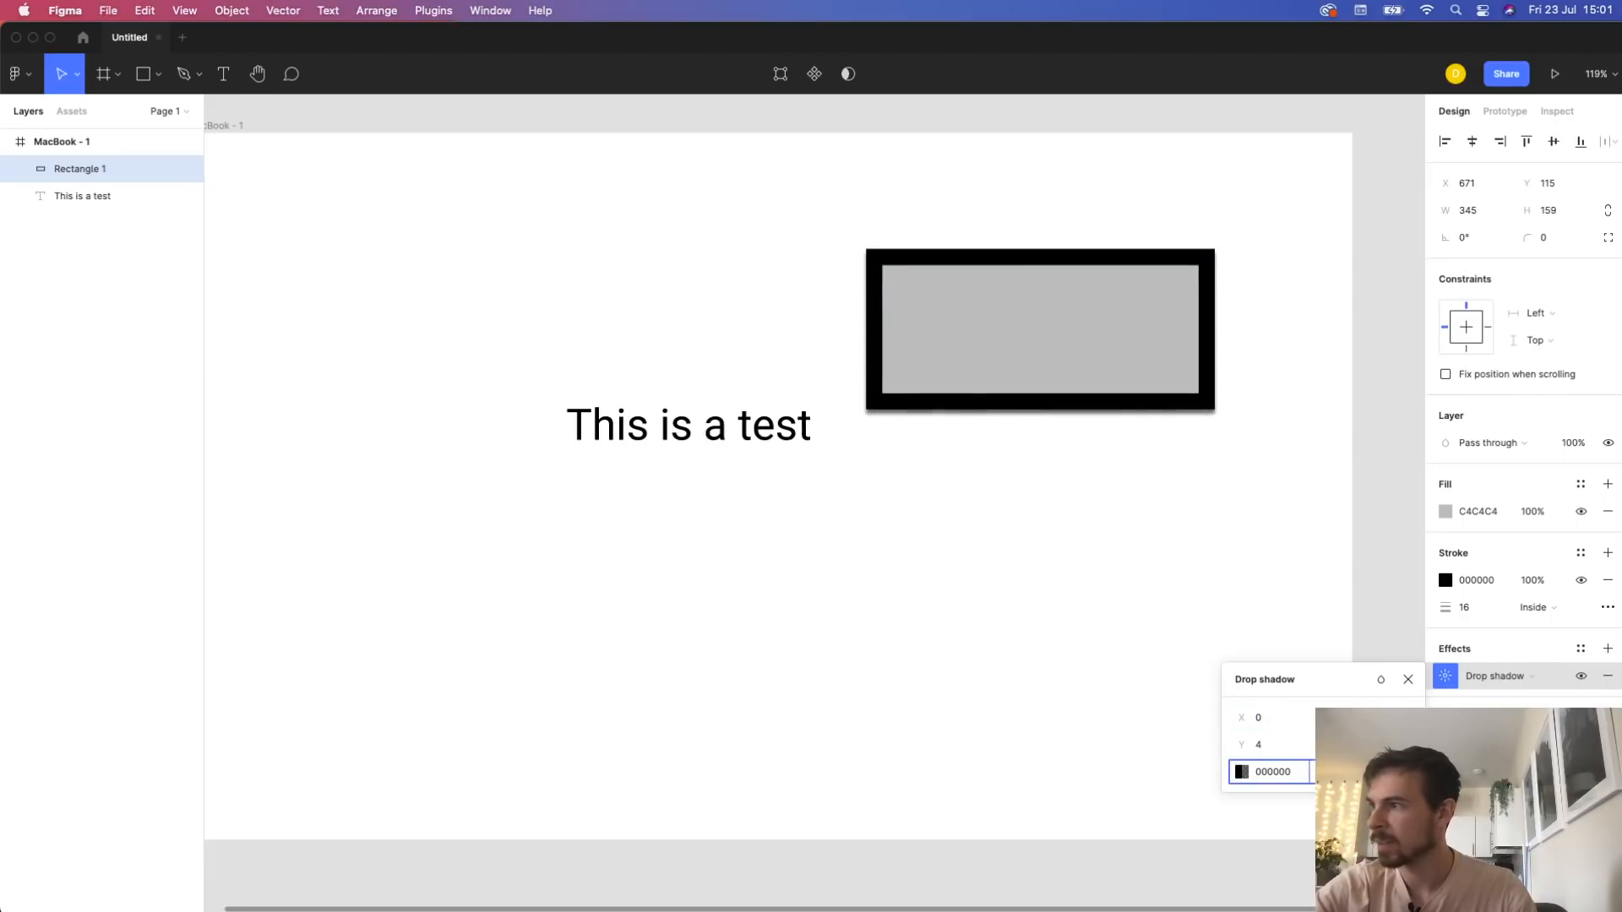
{"action": "left_click_drag", "start_coordinate": [1319, 718], "coordinate": [1524, 703]}
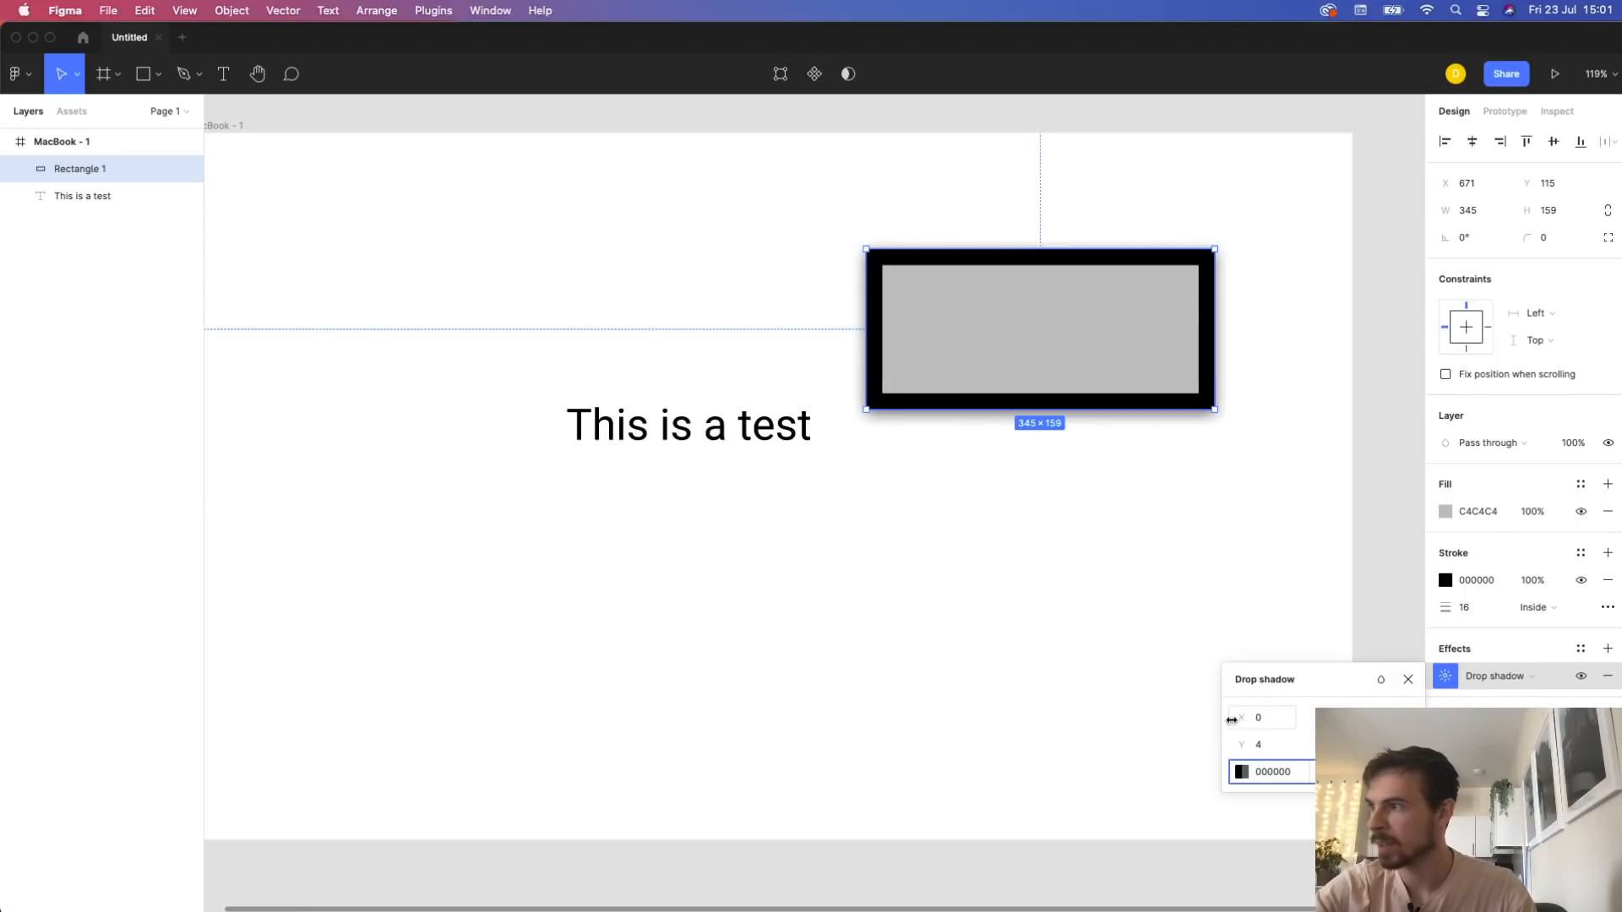
{"action": "mouse_move", "coordinate": [1235, 720]}
{"action": "left_mouse_down"}
{"action": "mouse_move", "coordinate": [1252, 745]}
{"action": "mouse_move", "coordinate": [1239, 745]}
{"action": "left_mouse_up"}
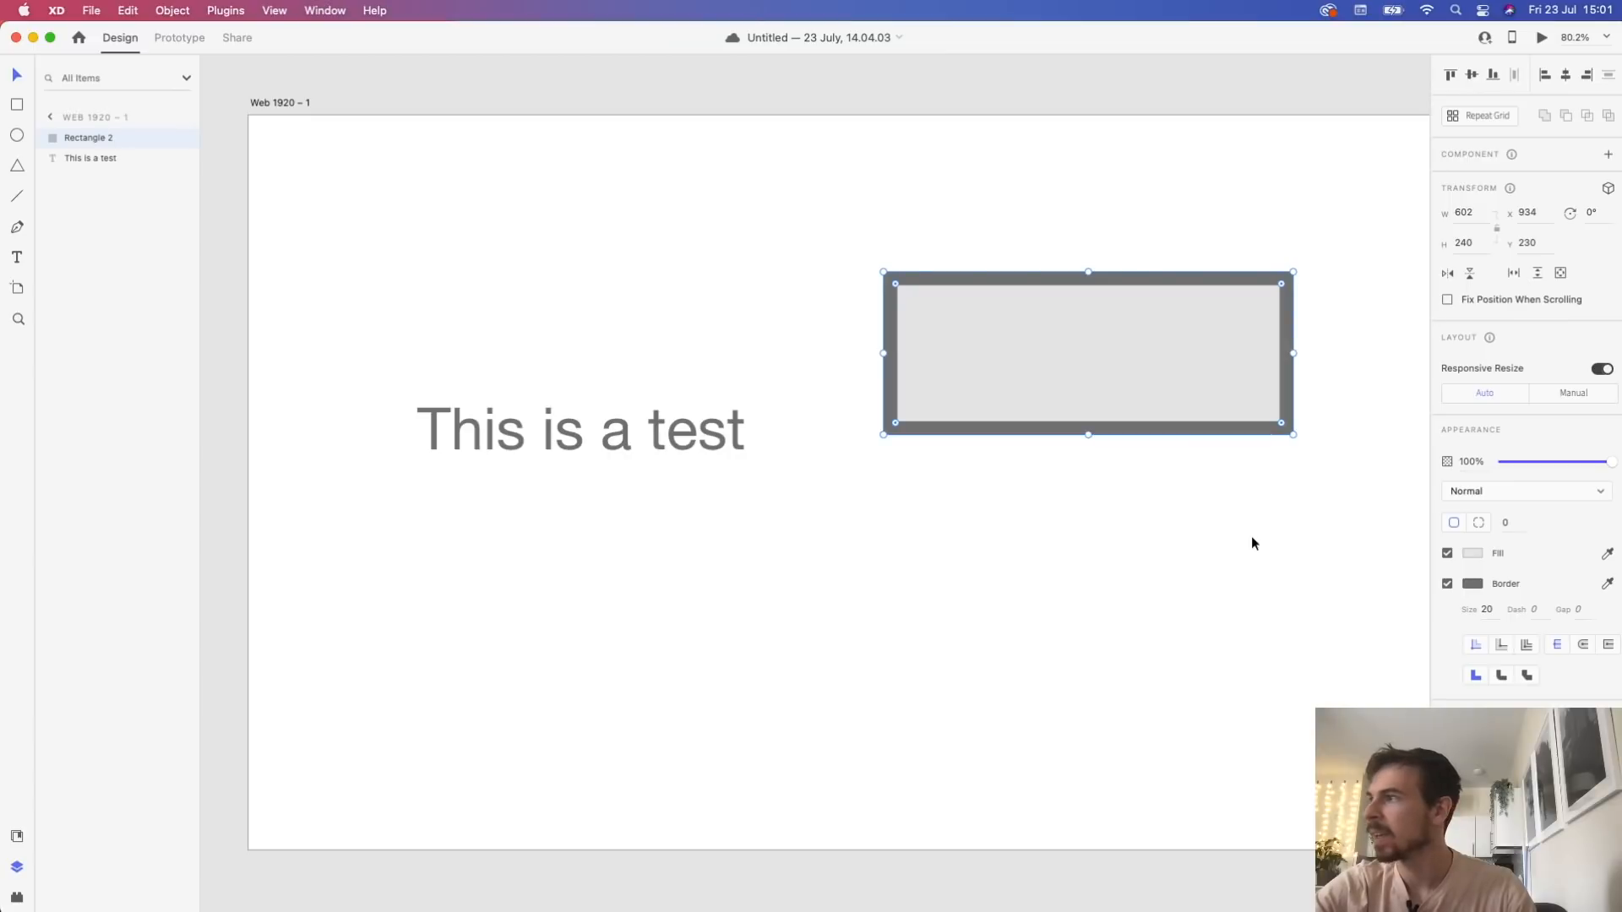
Switch to Adobe XD, enable the rectangle's shadow and make the shadow colour more opaque
{"action": "left_click", "coordinate": [1448, 747]}
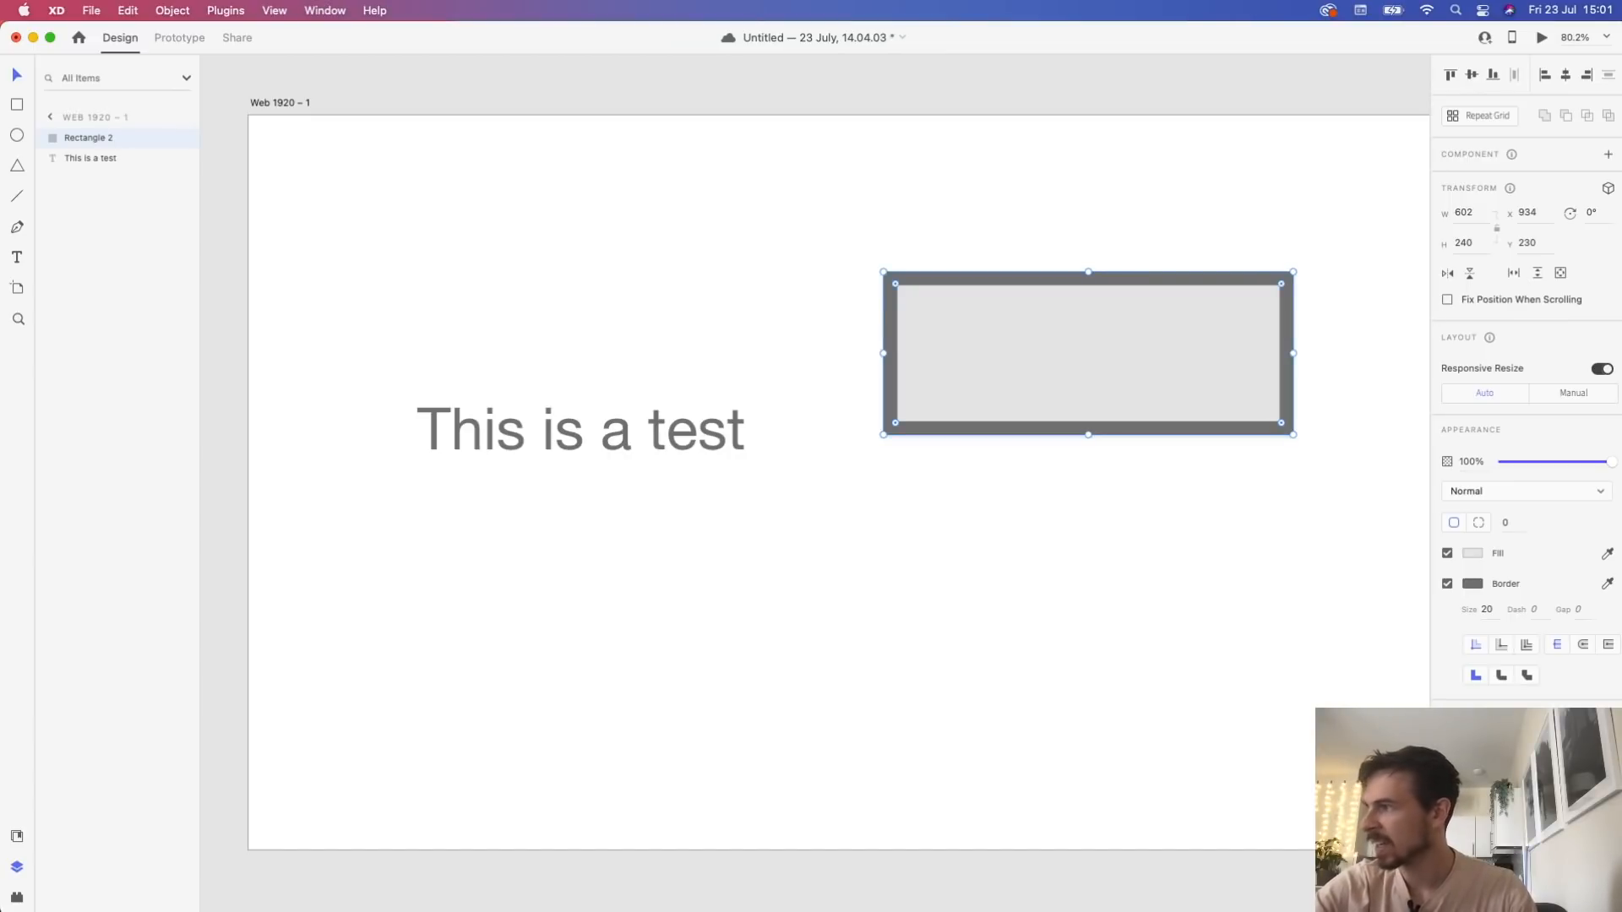
{"action": "left_click", "coordinate": [1473, 746]}
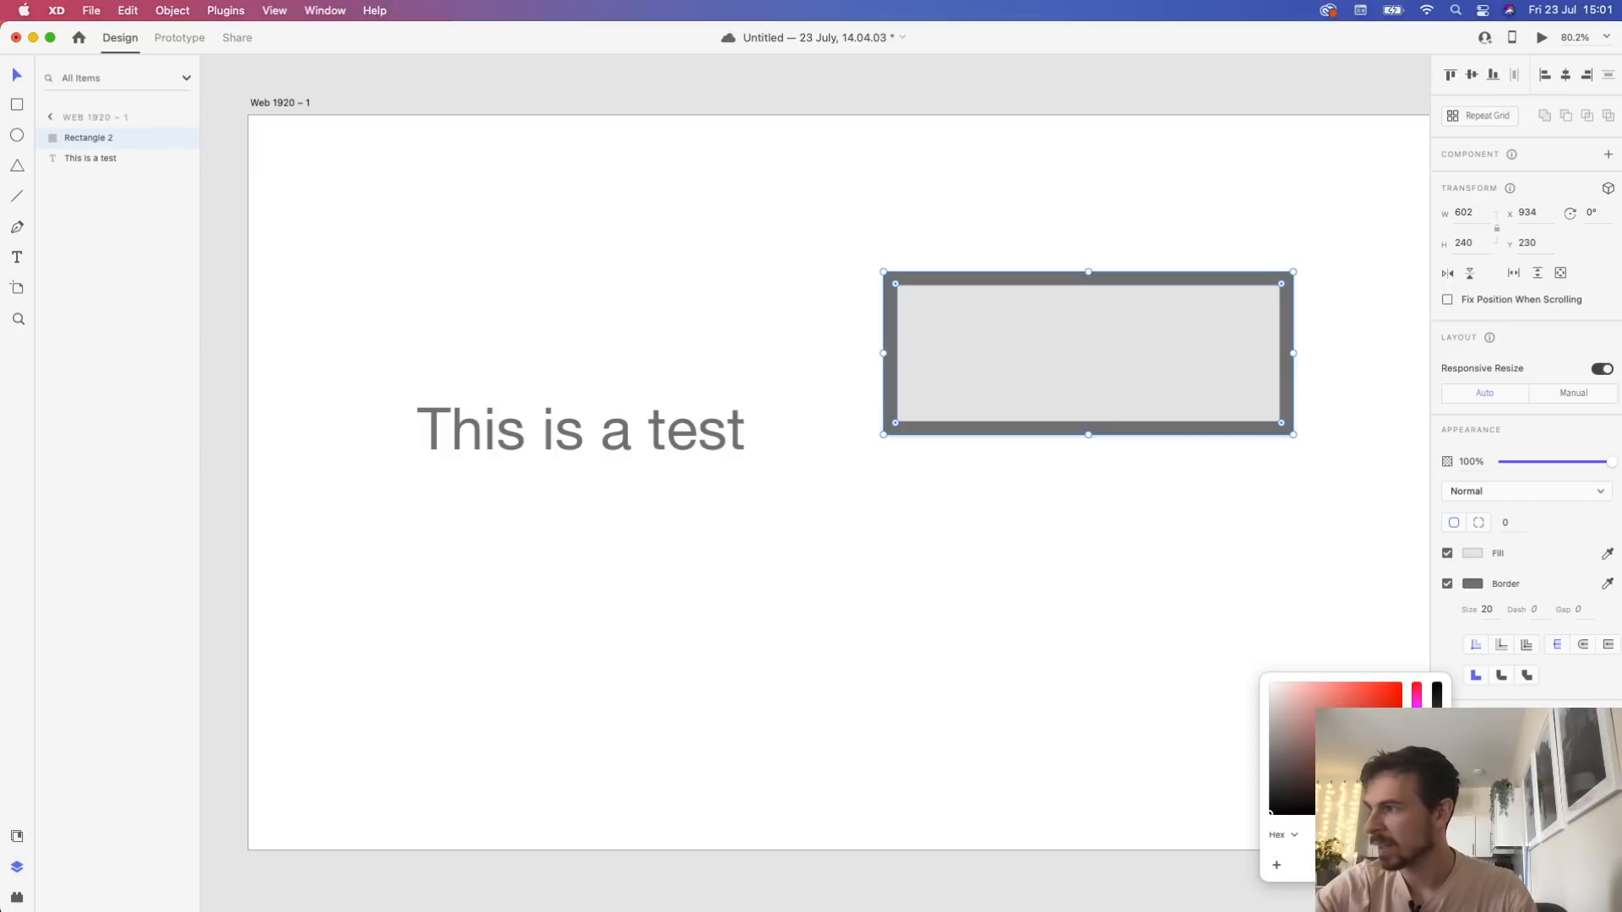
{"action": "left_click_drag", "start_coordinate": [1437, 795], "coordinate": [1437, 744]}
{"action": "key", "text": "Escape"}
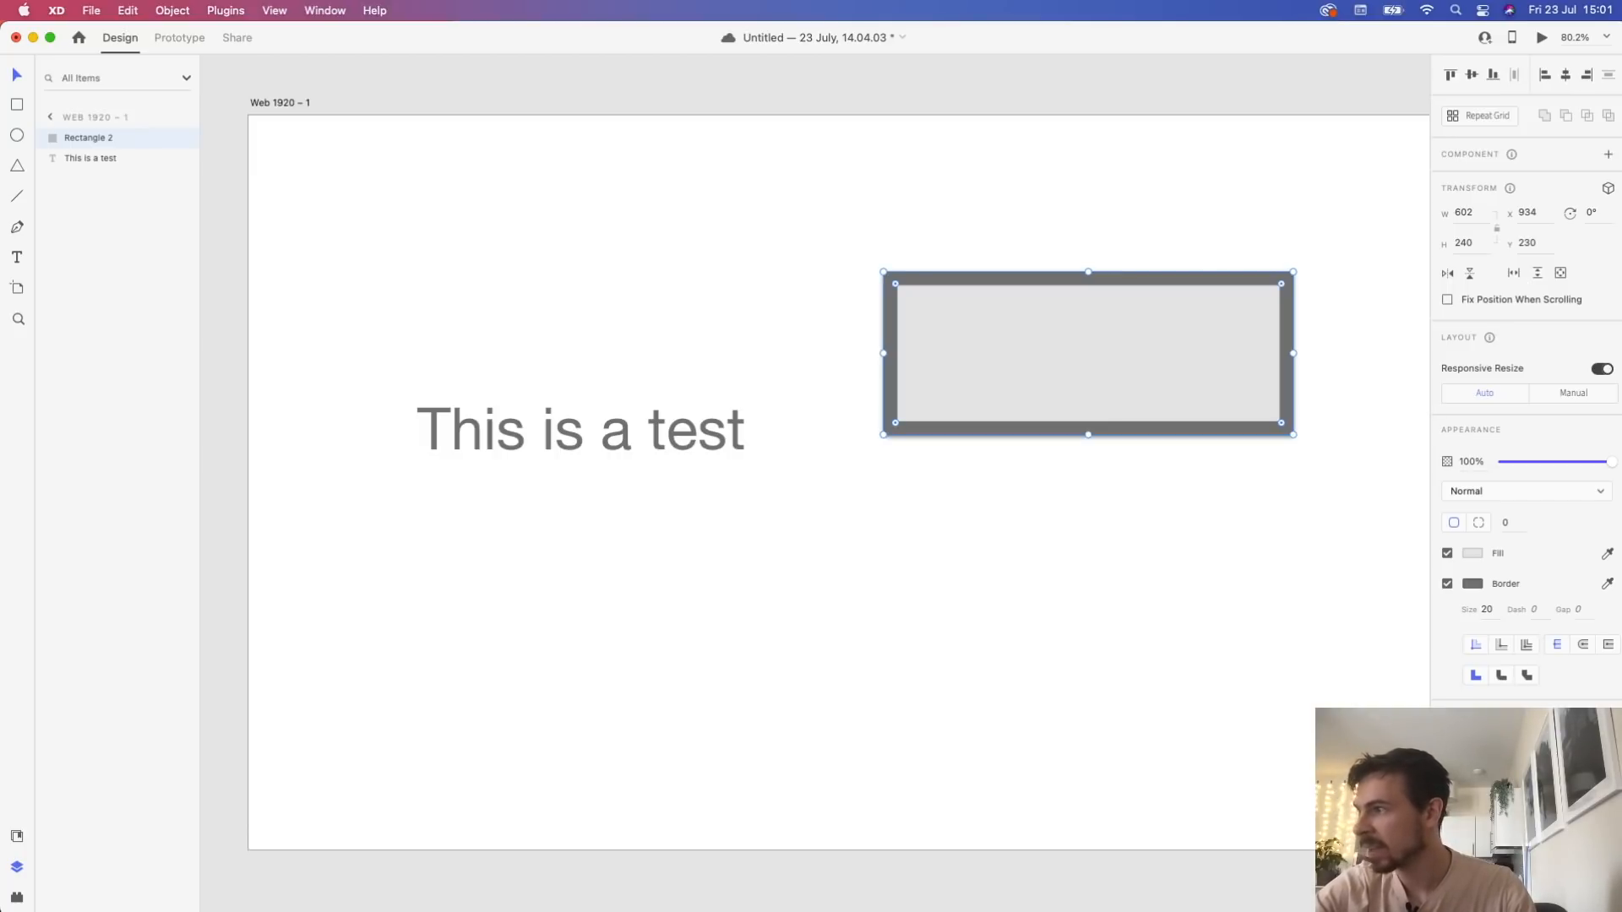
Adjust the shadow's X and Y offsets and increase its blur so it falls softly to the rectangle's lower right
{"action": "key", "text": "Return"}
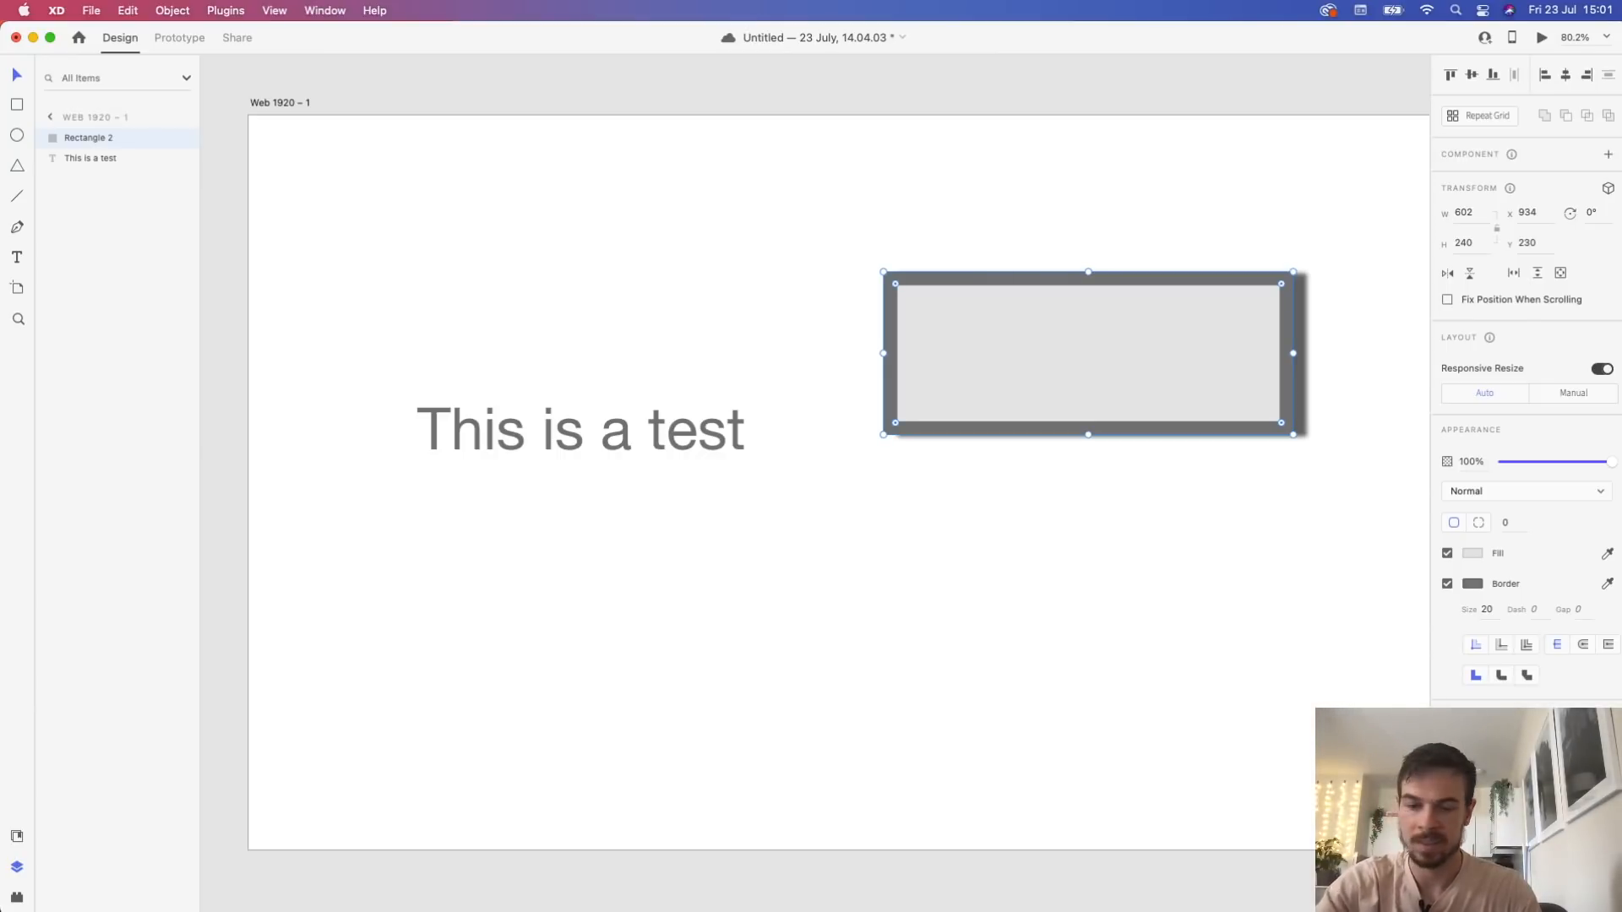
{"action": "key", "text": "Return"}
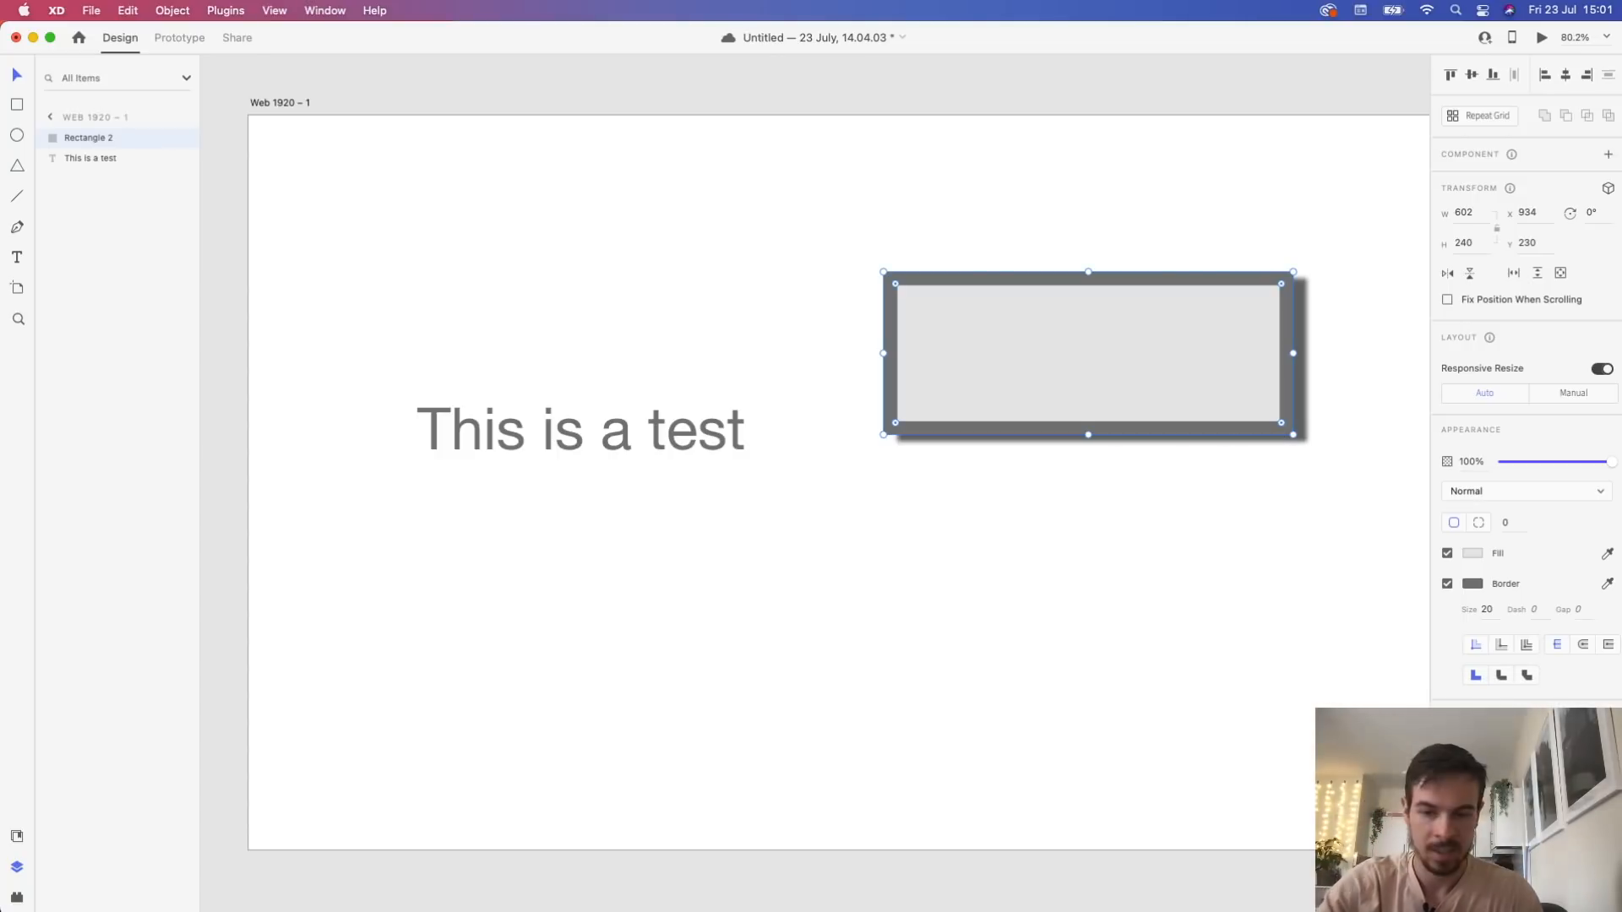
{"action": "key", "text": "Return"}
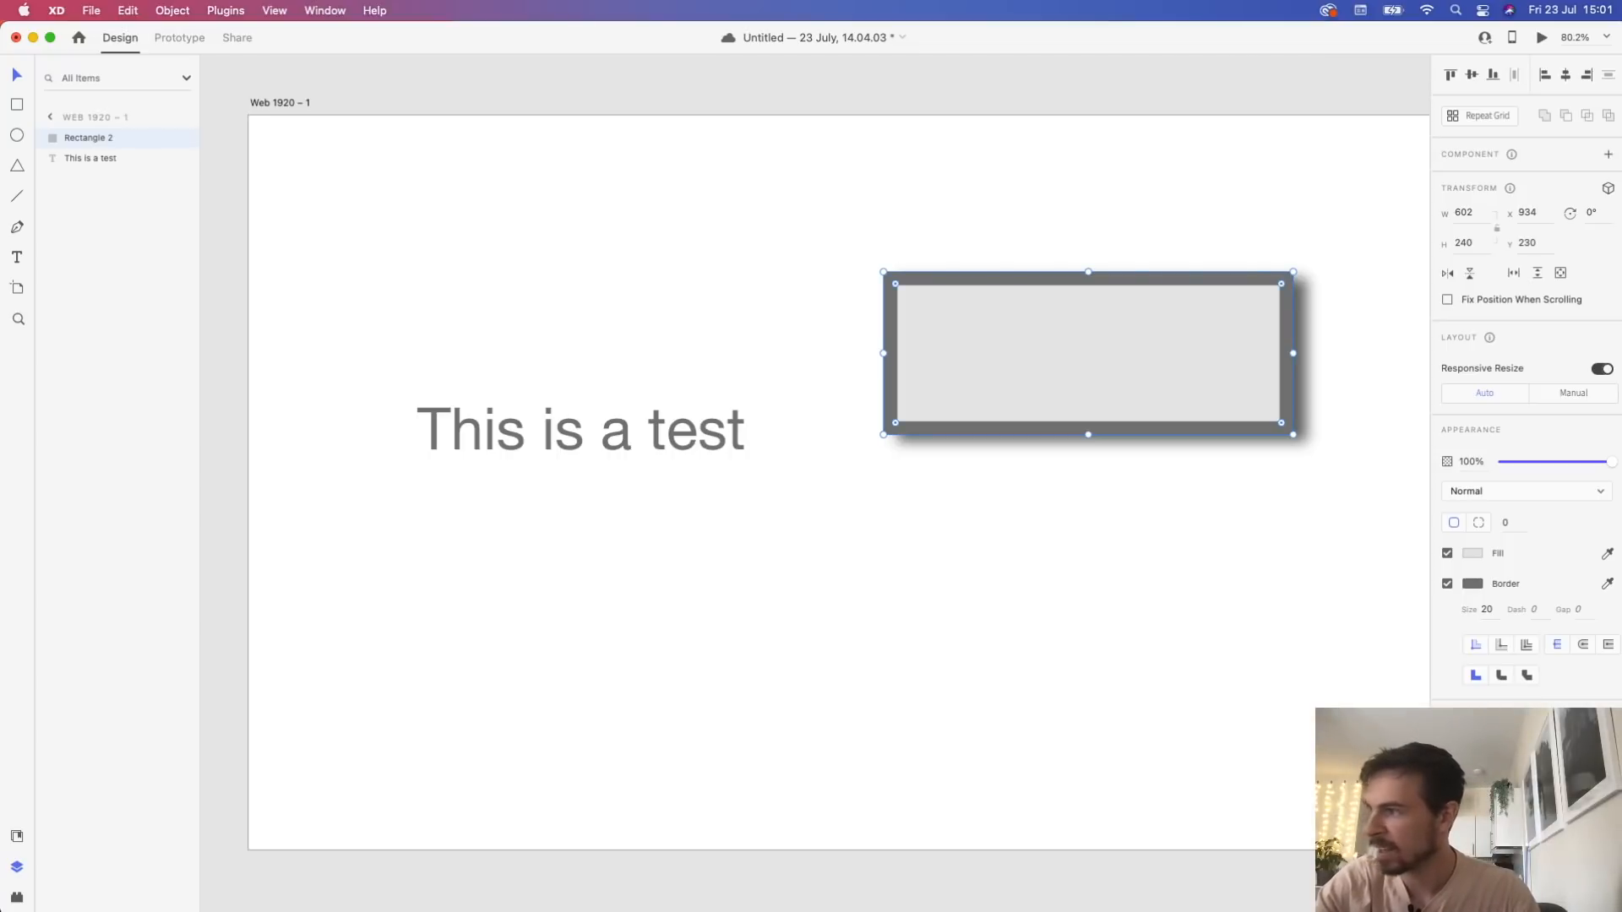
{"action": "key", "text": "Return"}
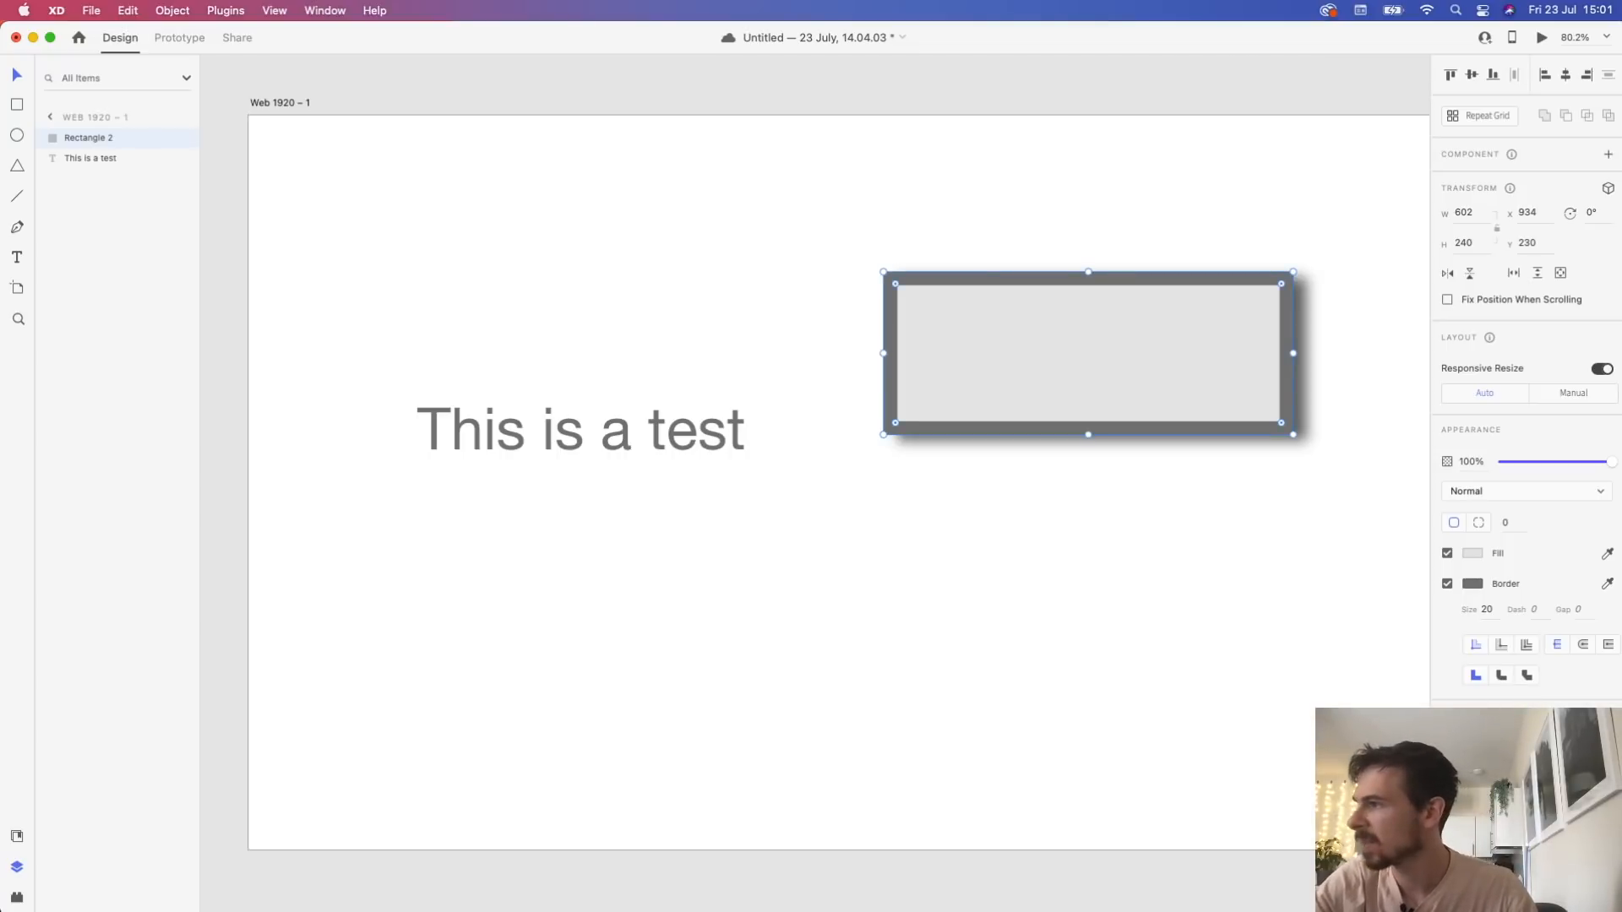
{"action": "key", "text": "Return"}
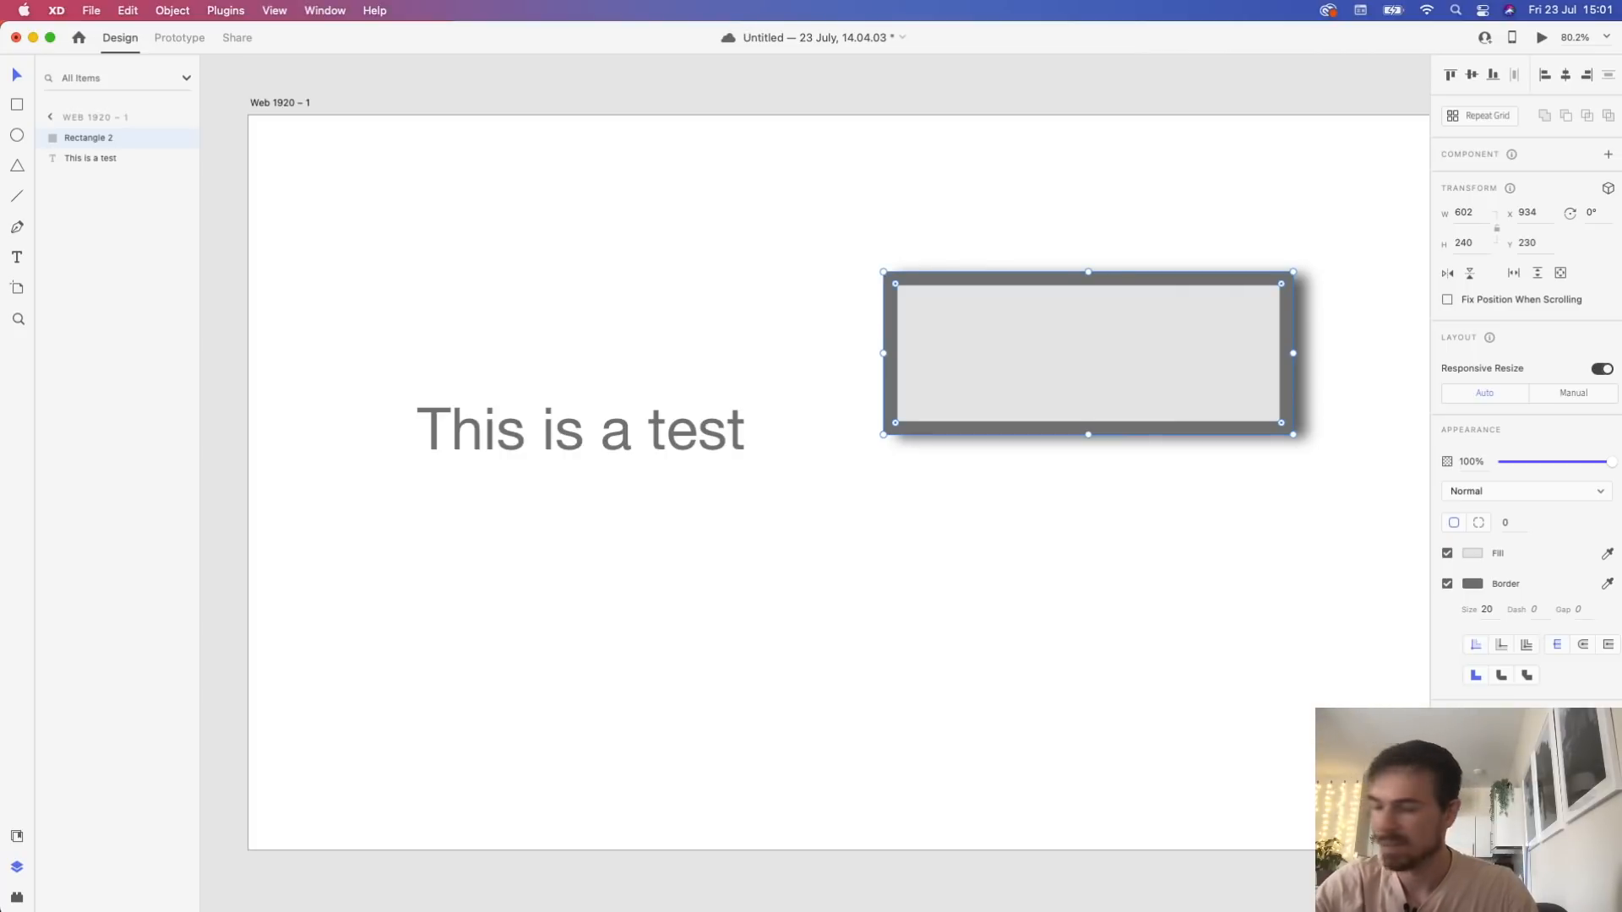
Switch to Safari and browse the typeface samples on Google Fonts down to the Oxygen, Arimo and Dosis rows
{"action": "key", "text": "Return"}
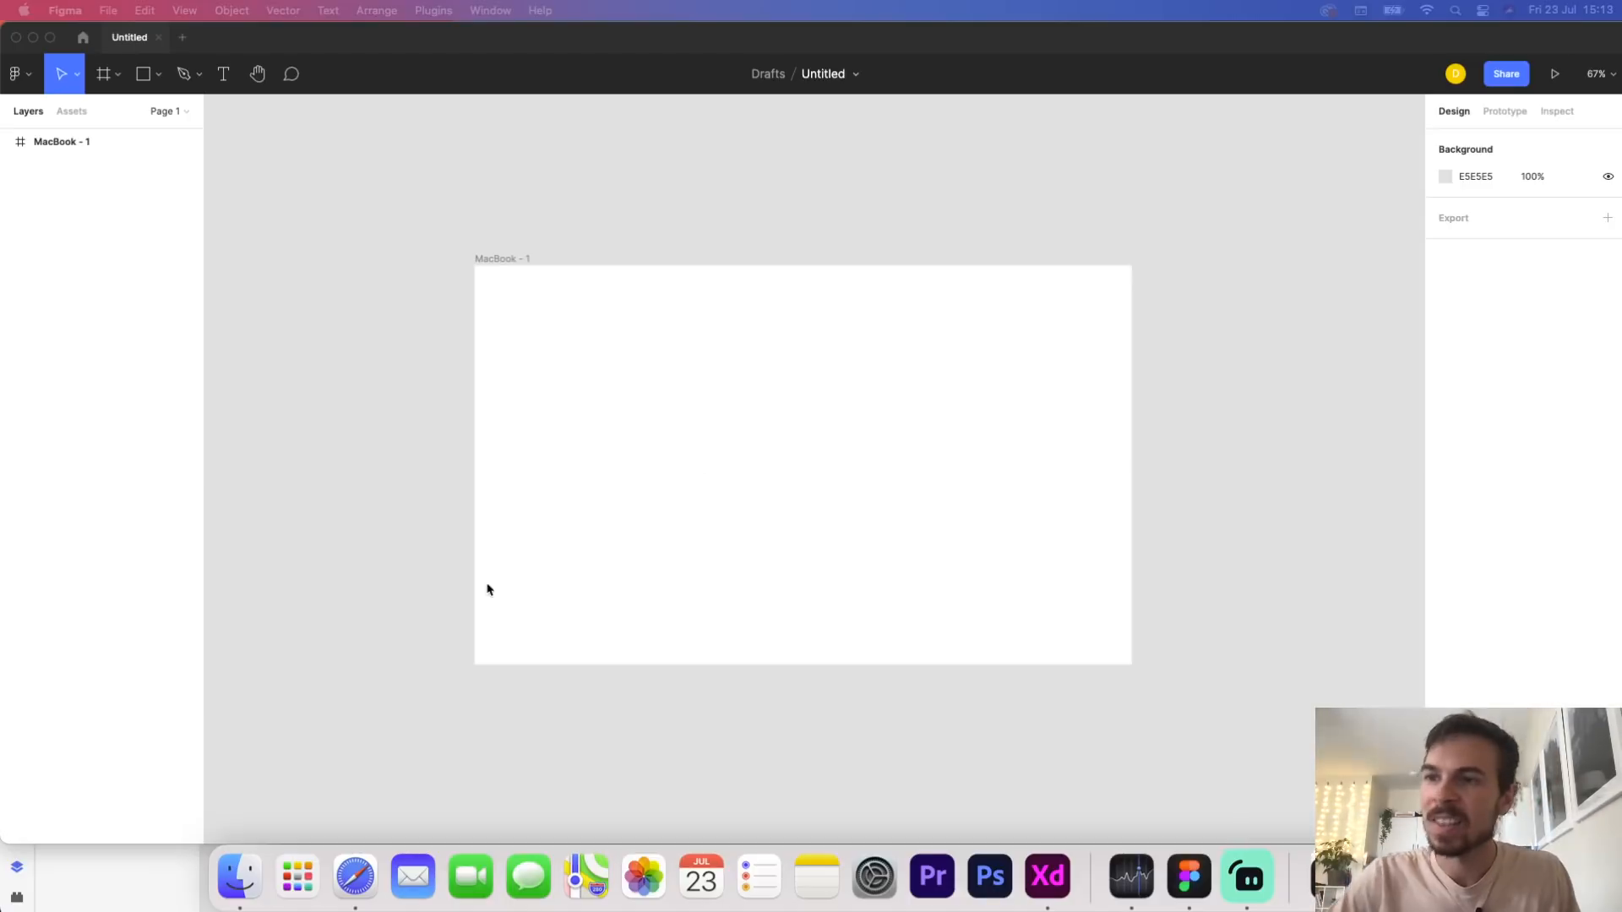
{"action": "left_click", "coordinate": [351, 866]}
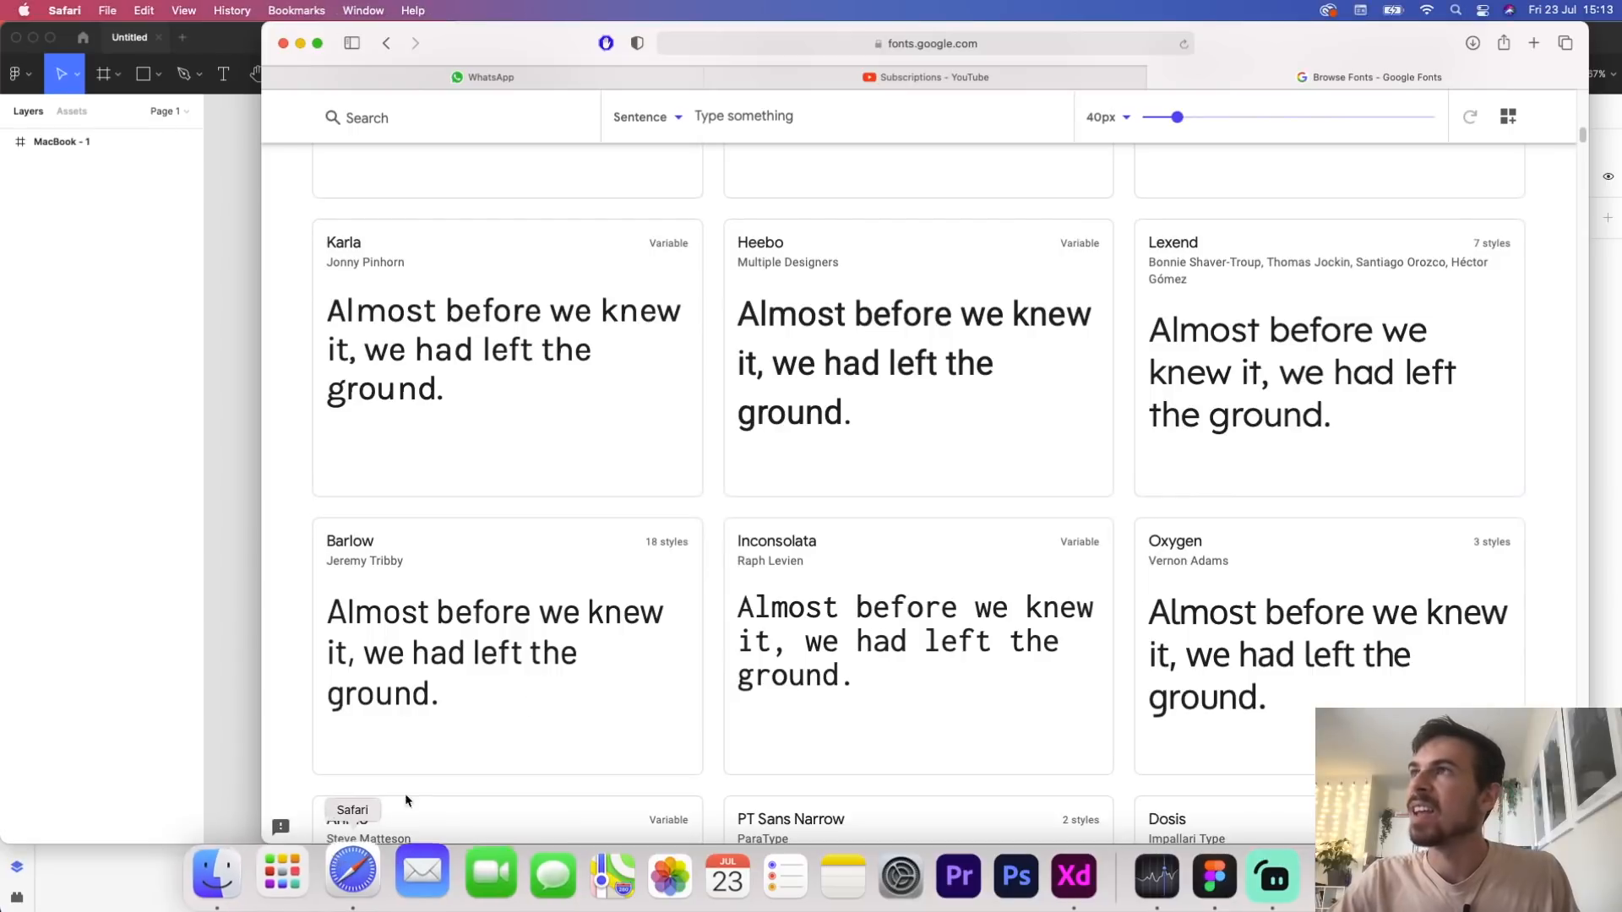
{"action": "scroll", "coordinate": [549, 634], "scroll_direction": "down", "scroll_amount": 1}
{"action": "scroll", "coordinate": [700, 435], "scroll_direction": "up", "scroll_amount": 4}
{"action": "scroll", "coordinate": [692, 452], "scroll_direction": "down", "scroll_amount": 5}
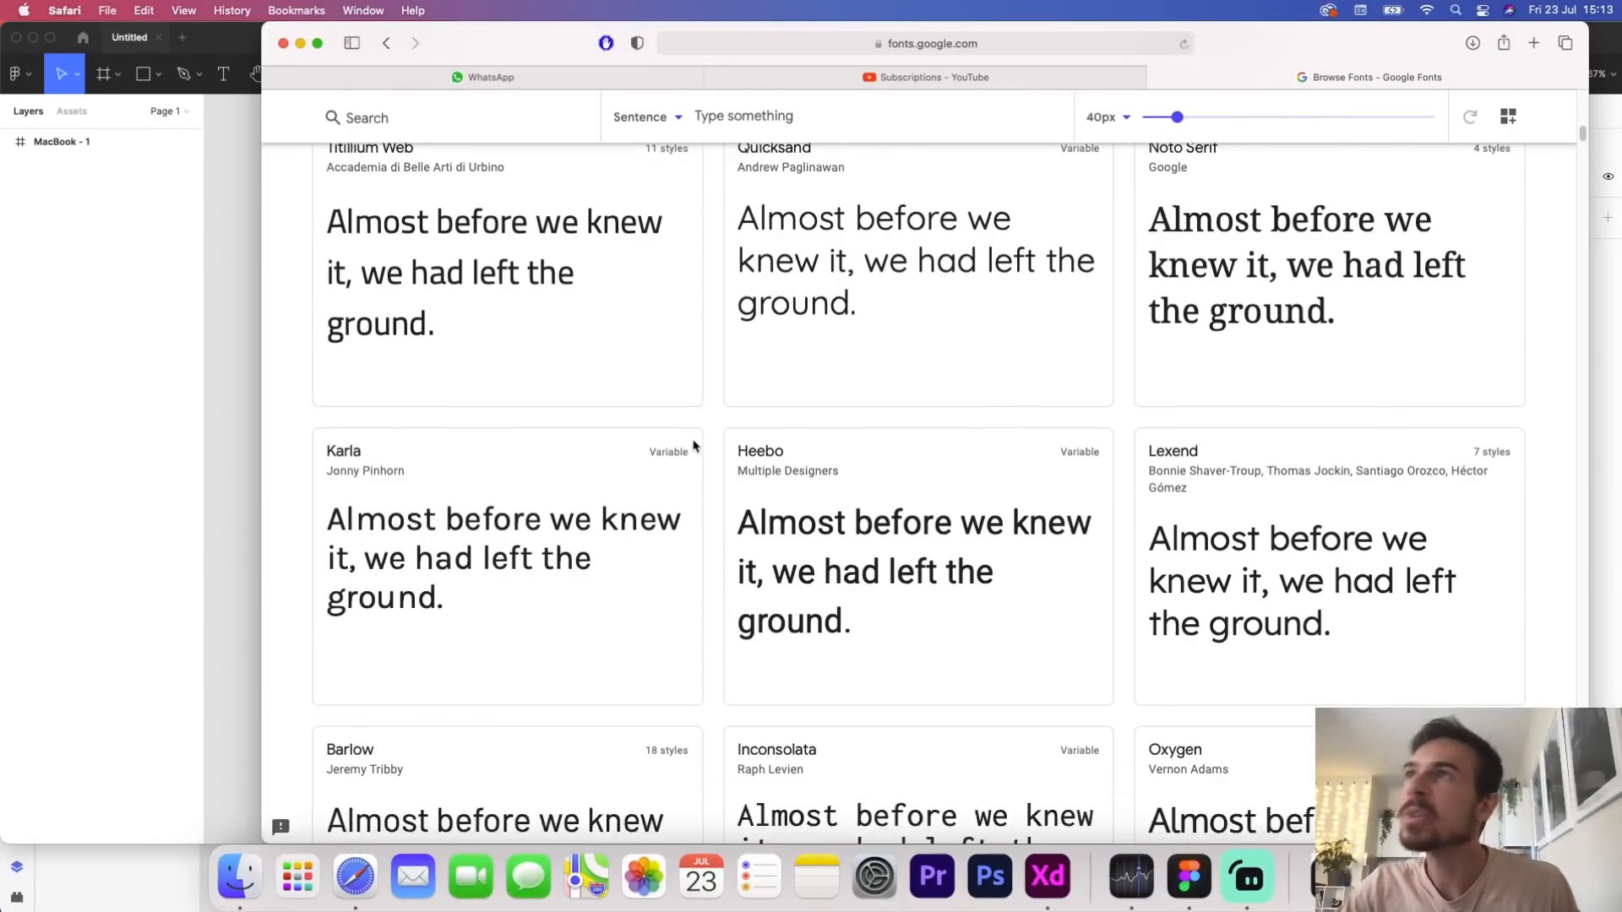
{"action": "scroll", "coordinate": [1186, 353], "scroll_direction": "down", "scroll_amount": 3}
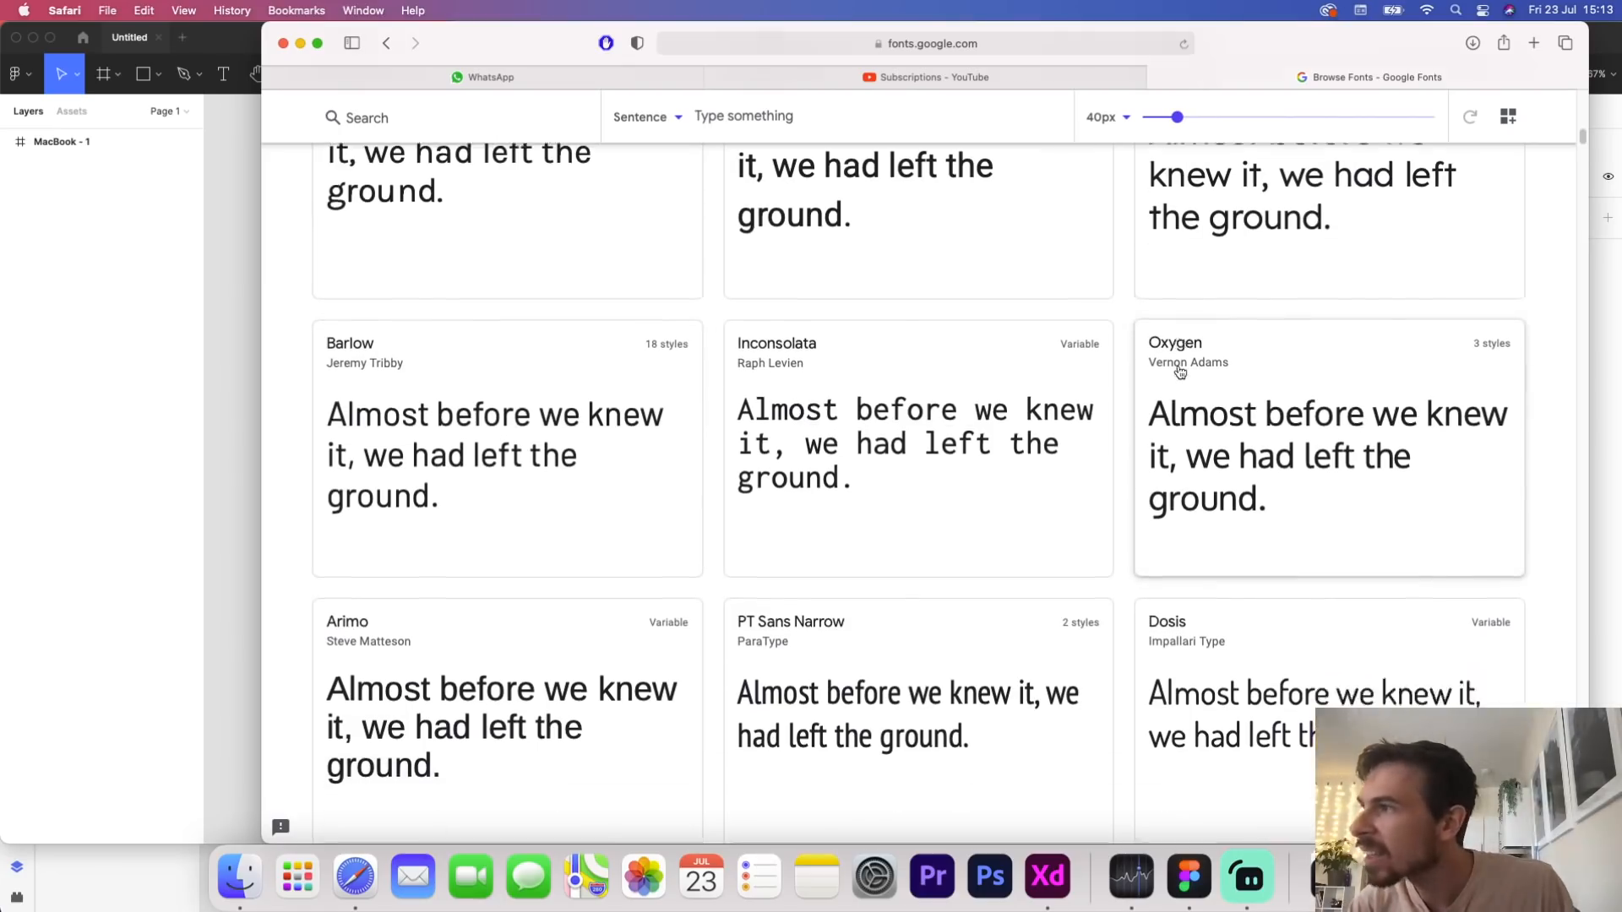
Switch to Adobe XD and add the text "I love donuts and DOSIS" on the artboard at about X 550, Y 325
{"action": "key", "text": "super+Tab"}
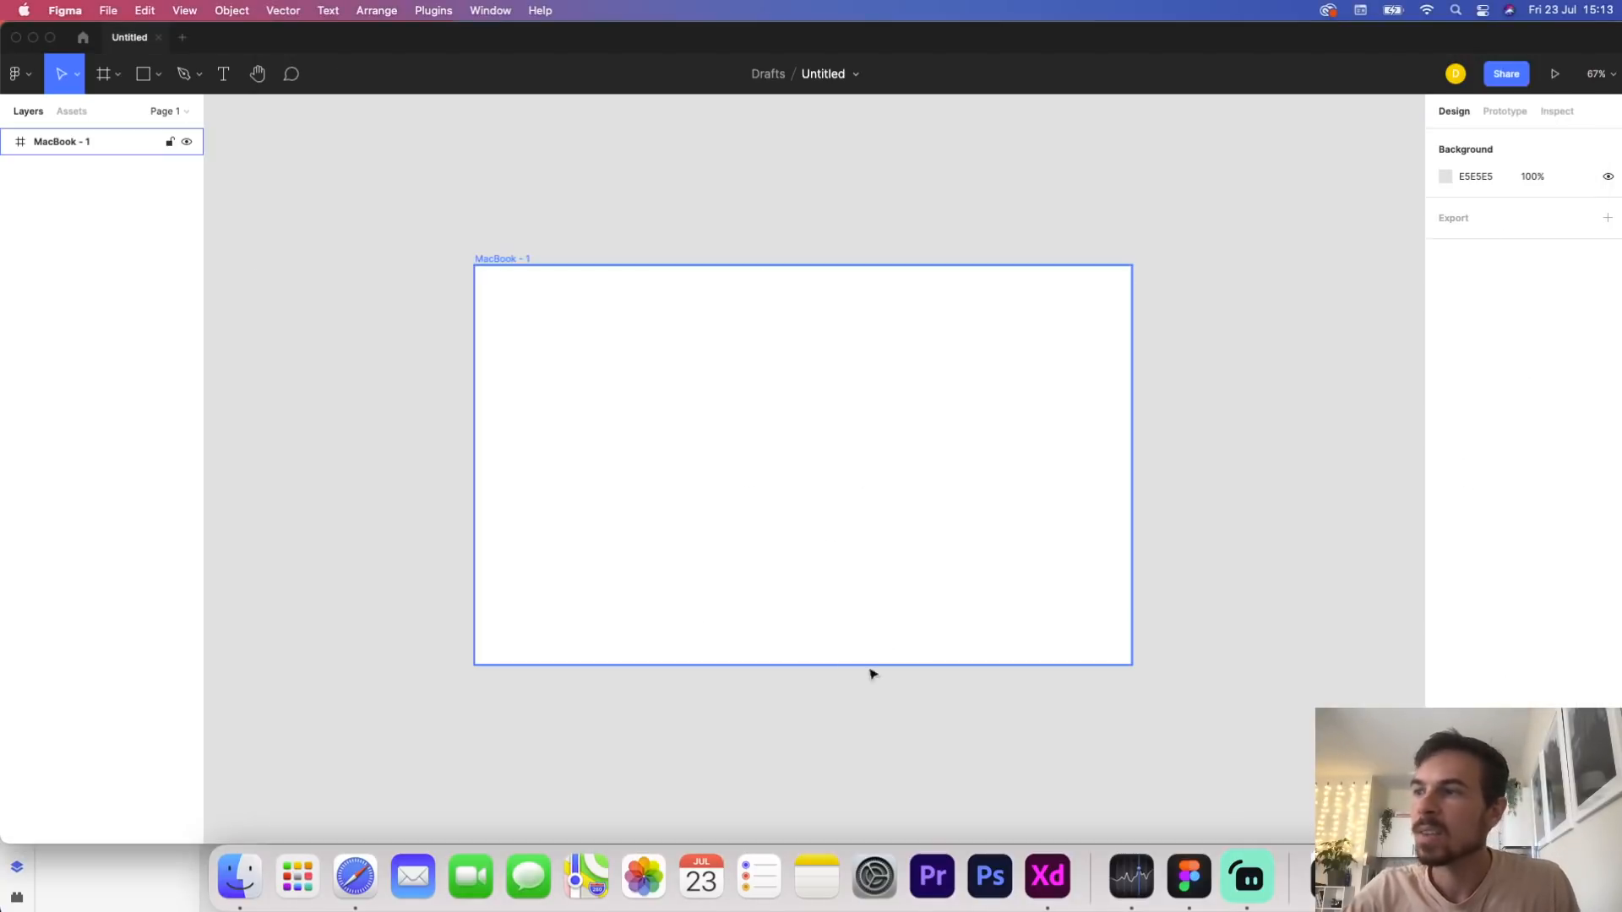
{"action": "left_click", "coordinate": [1048, 876]}
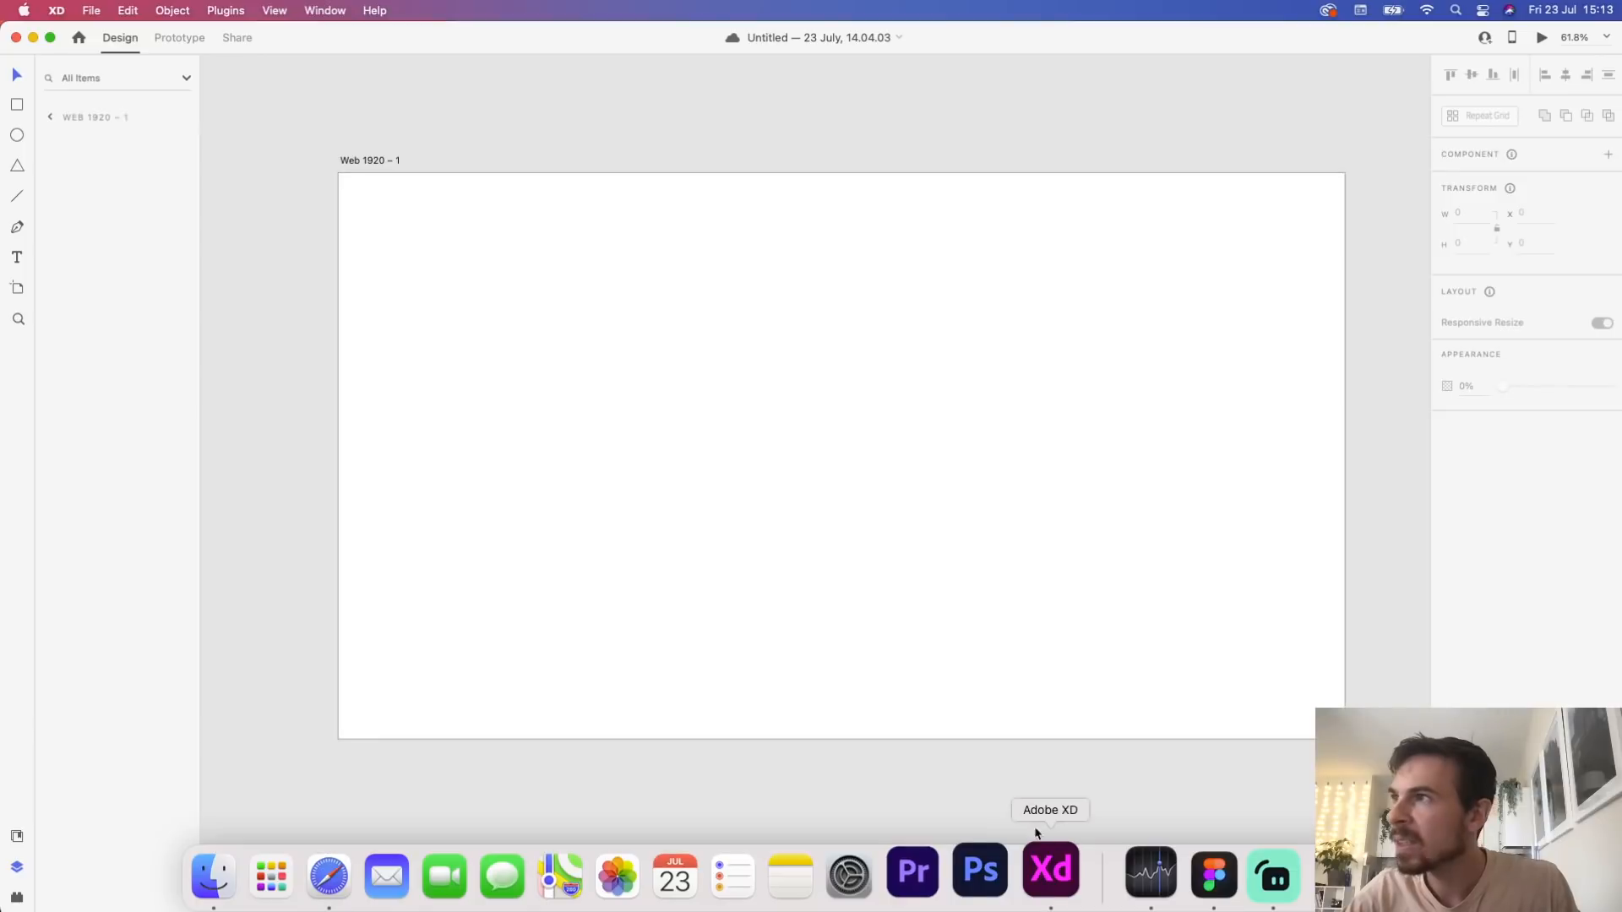
{"action": "key", "text": "t"}
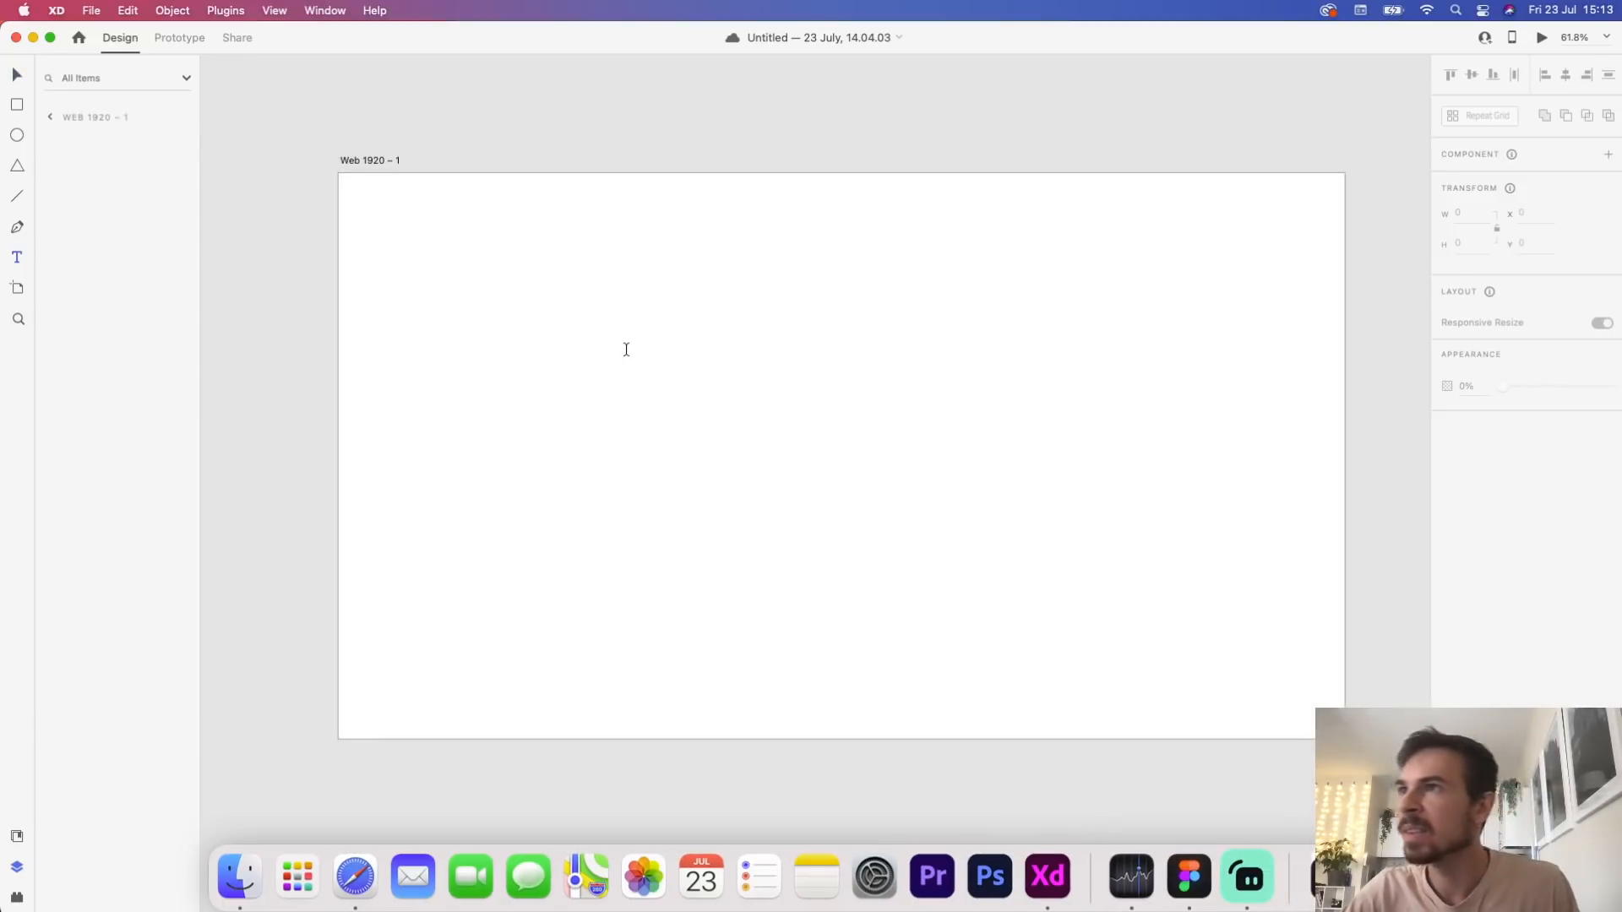
{"action": "left_click", "coordinate": [625, 351]}
{"action": "type", "text": "I love donuts and DOSIS"}
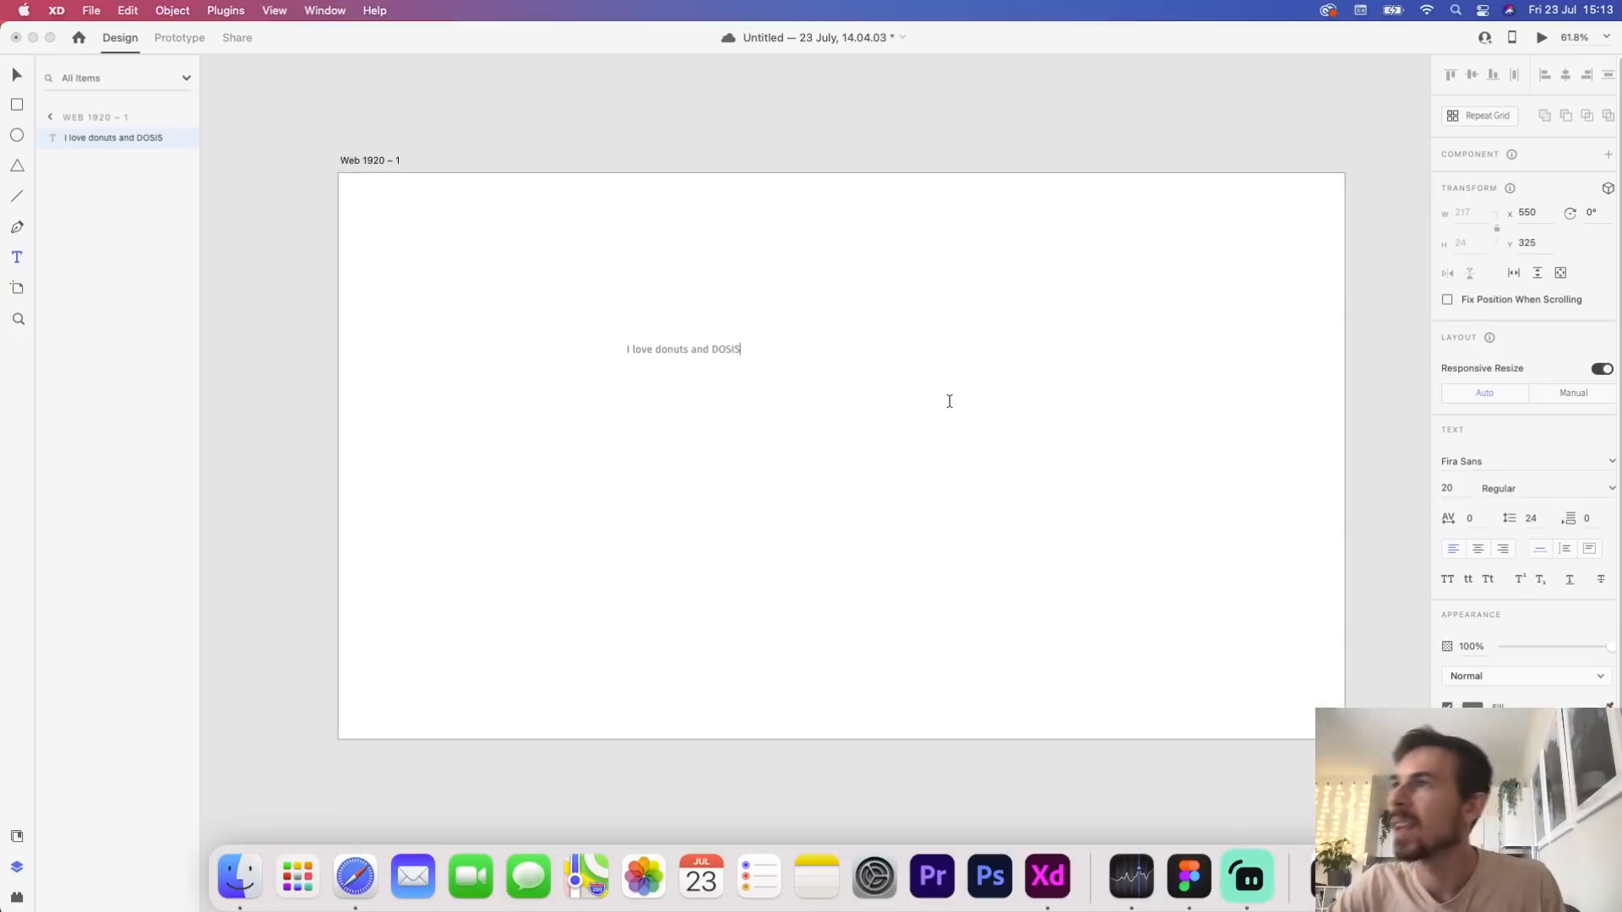
Select the whole text line and search the available fonts for Dosis
{"action": "key", "text": "super+a"}
{"action": "left_click", "coordinate": [1514, 461]}
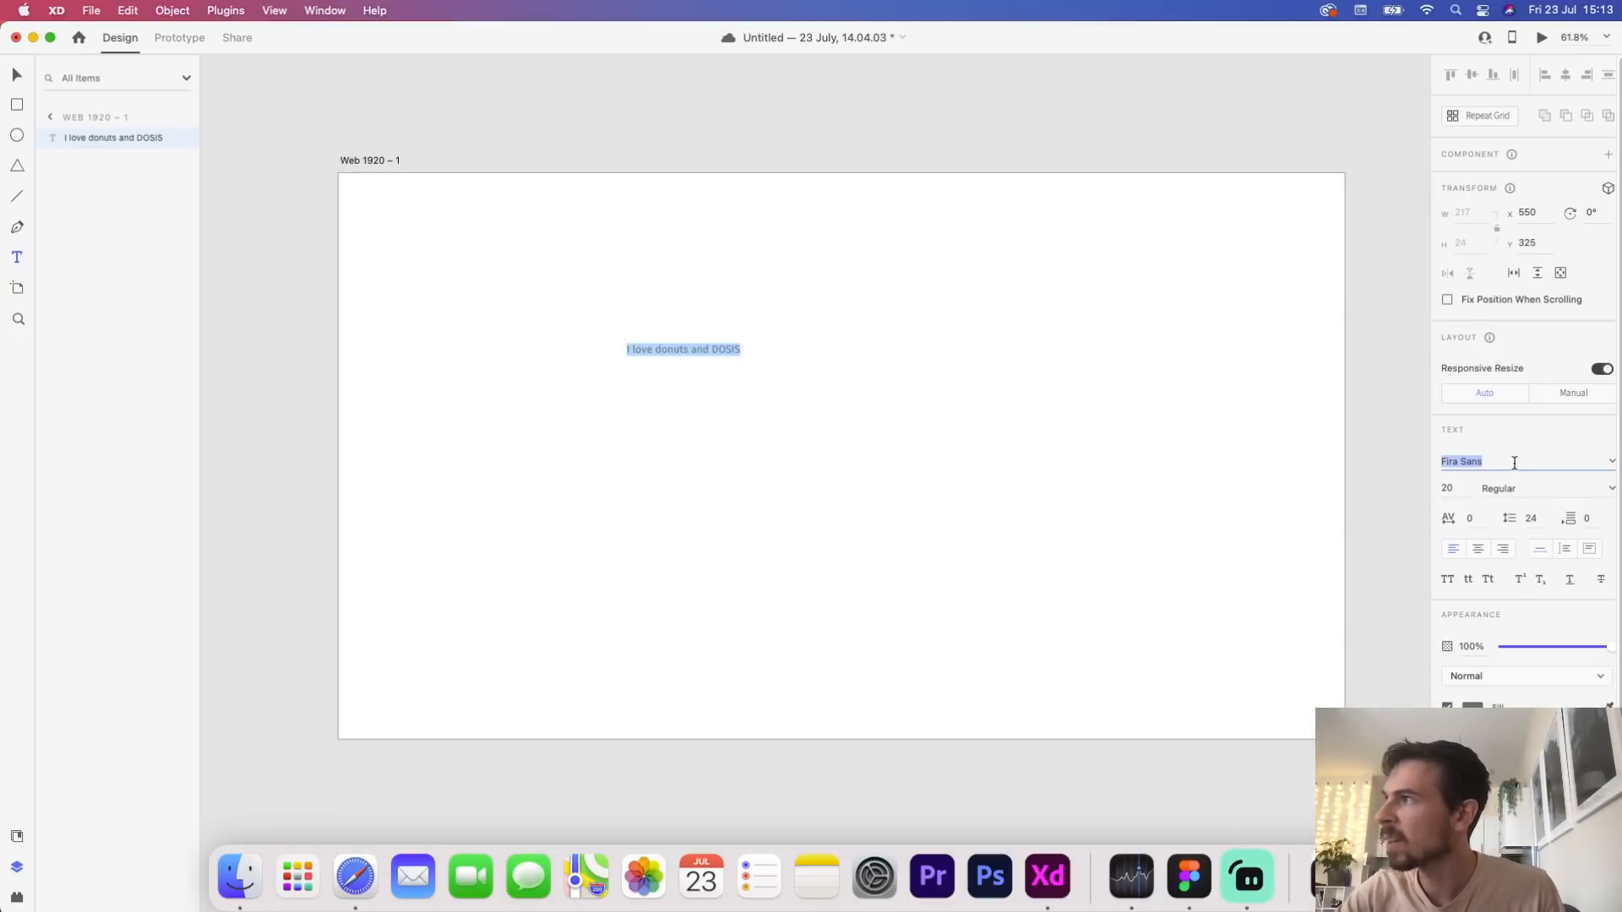
{"action": "type", "text": "D"}
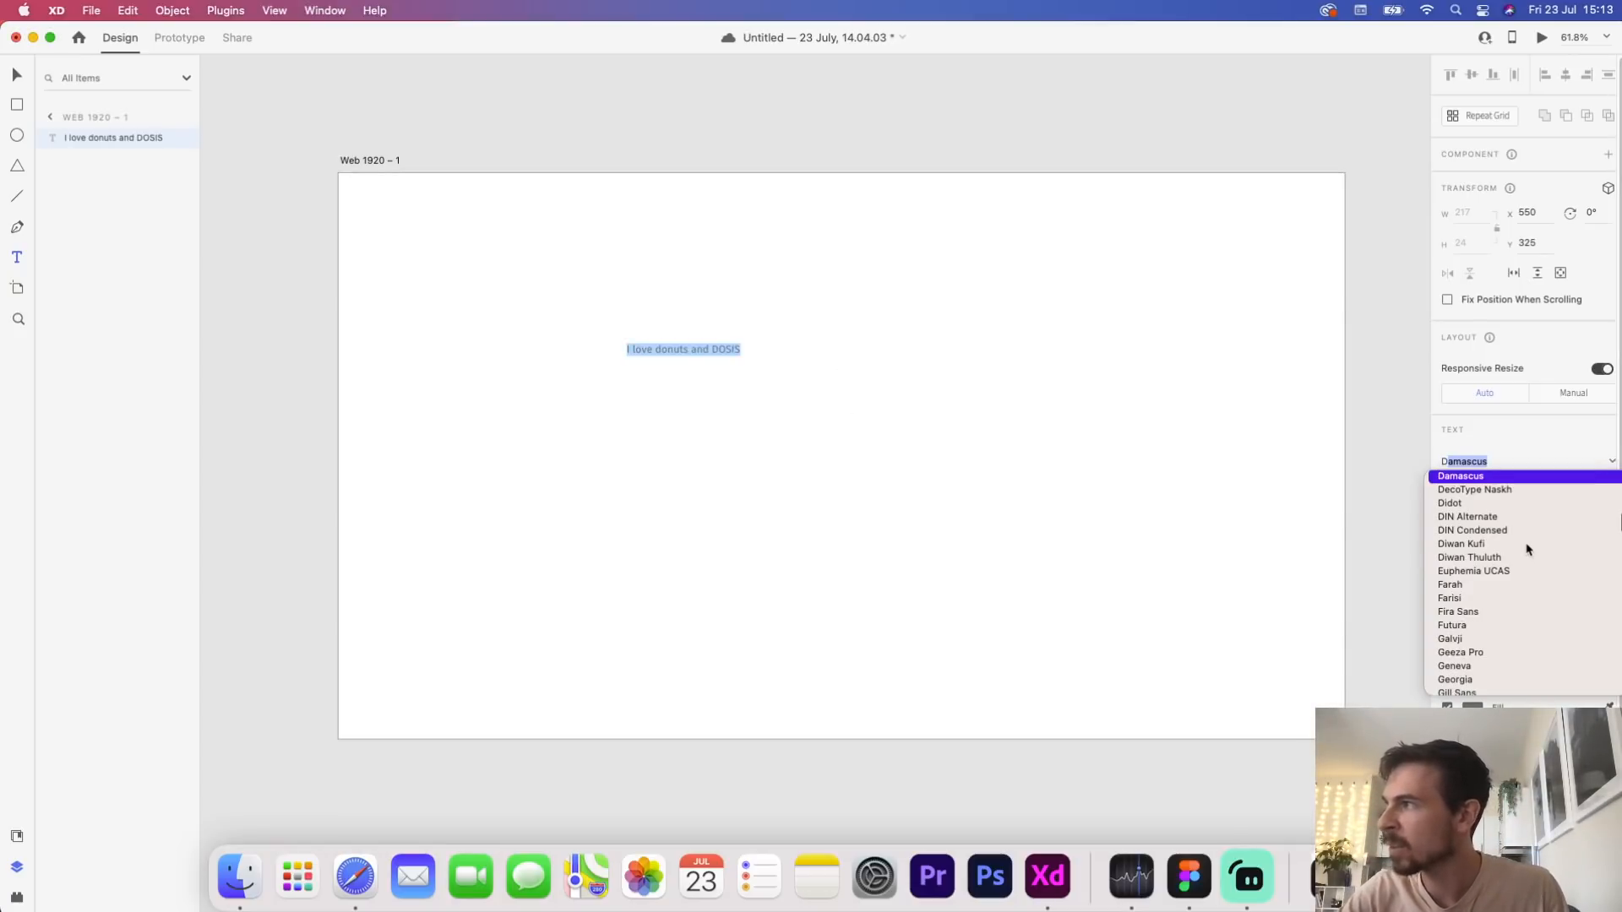
{"action": "type", "text": "o"}
{"action": "scroll", "coordinate": [1455, 545], "scroll_direction": "up", "scroll_amount": 5}
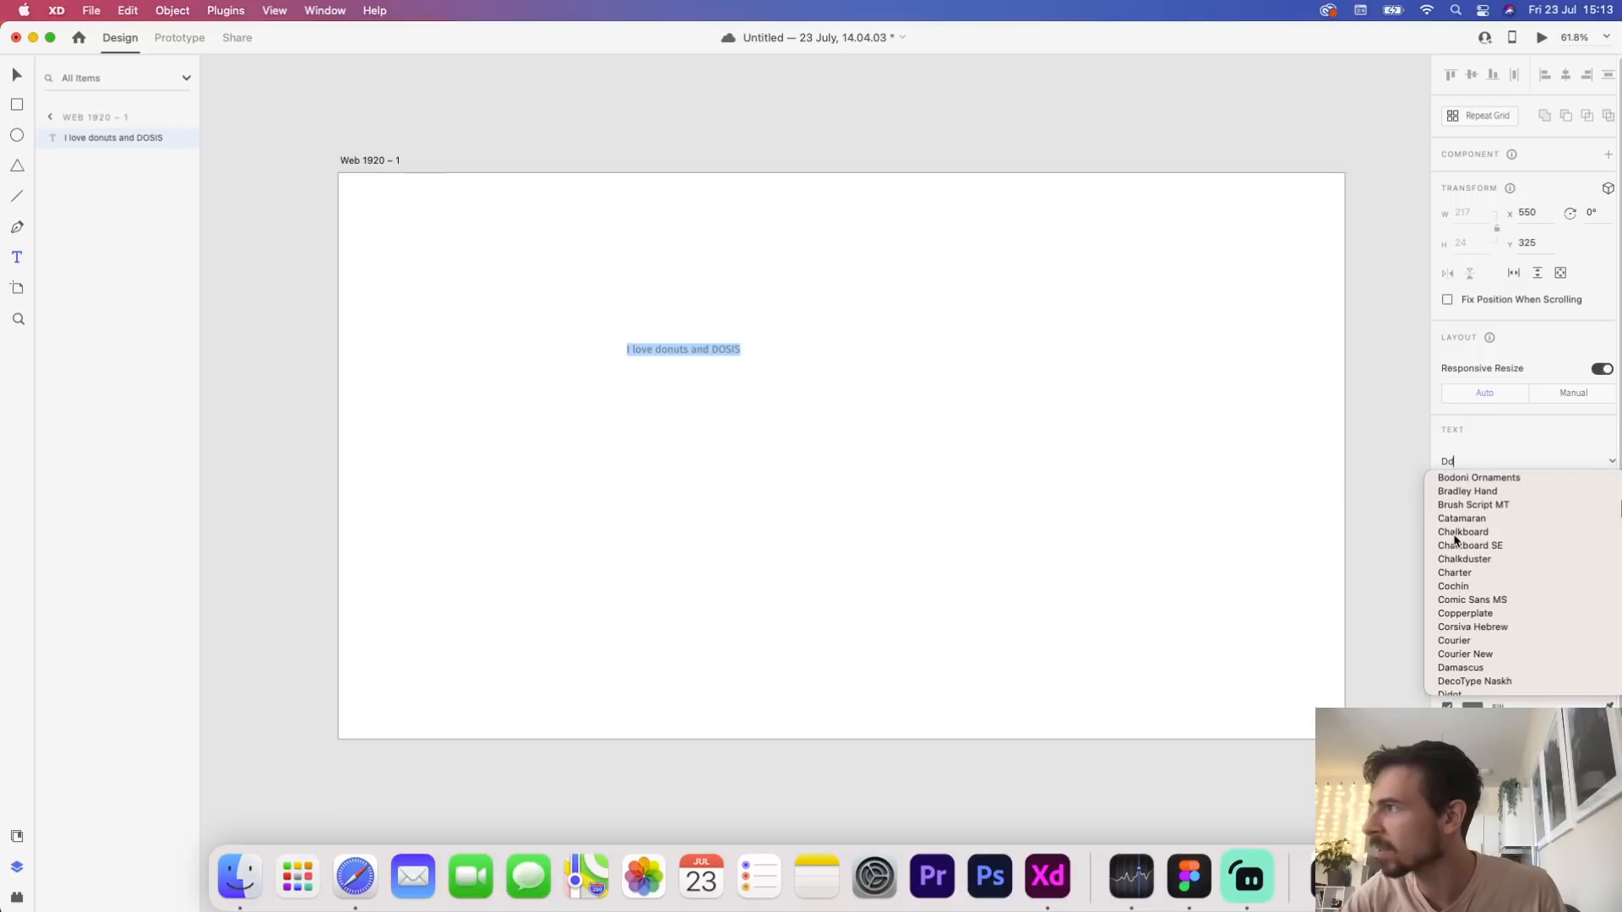
{"action": "scroll", "coordinate": [1455, 539], "scroll_direction": "down", "scroll_amount": 2}
{"action": "left_click", "coordinate": [1423, 622]}
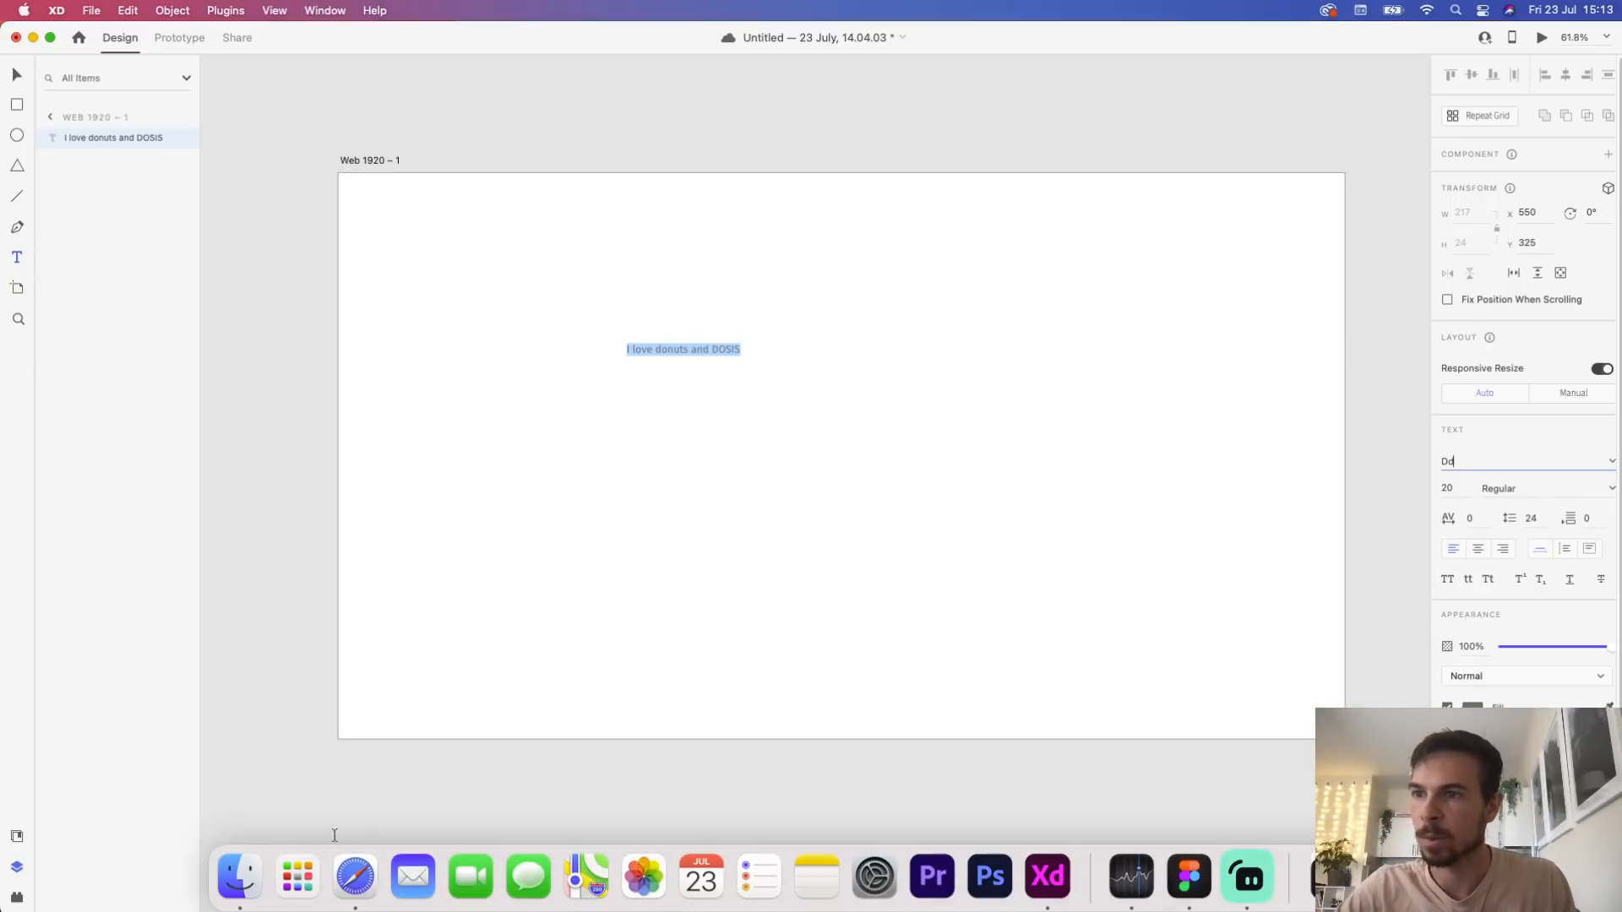
Switch to Safari, open the Dosis family page on Google Fonts, and minimise the browser window
{"action": "left_click", "coordinate": [355, 877]}
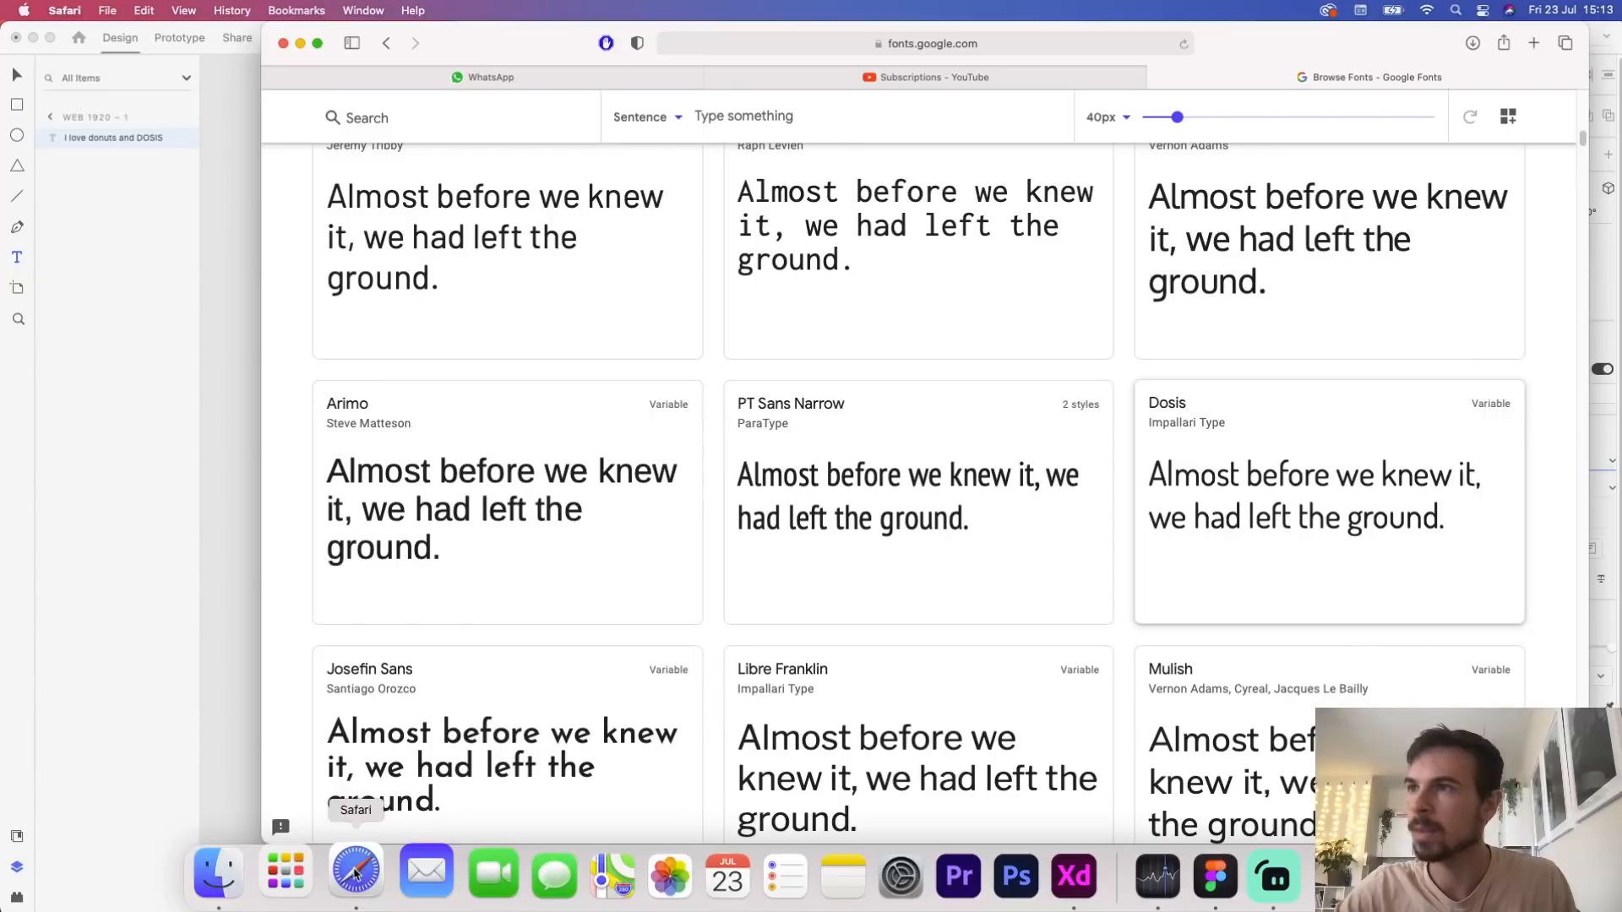
{"action": "left_click", "coordinate": [1355, 507]}
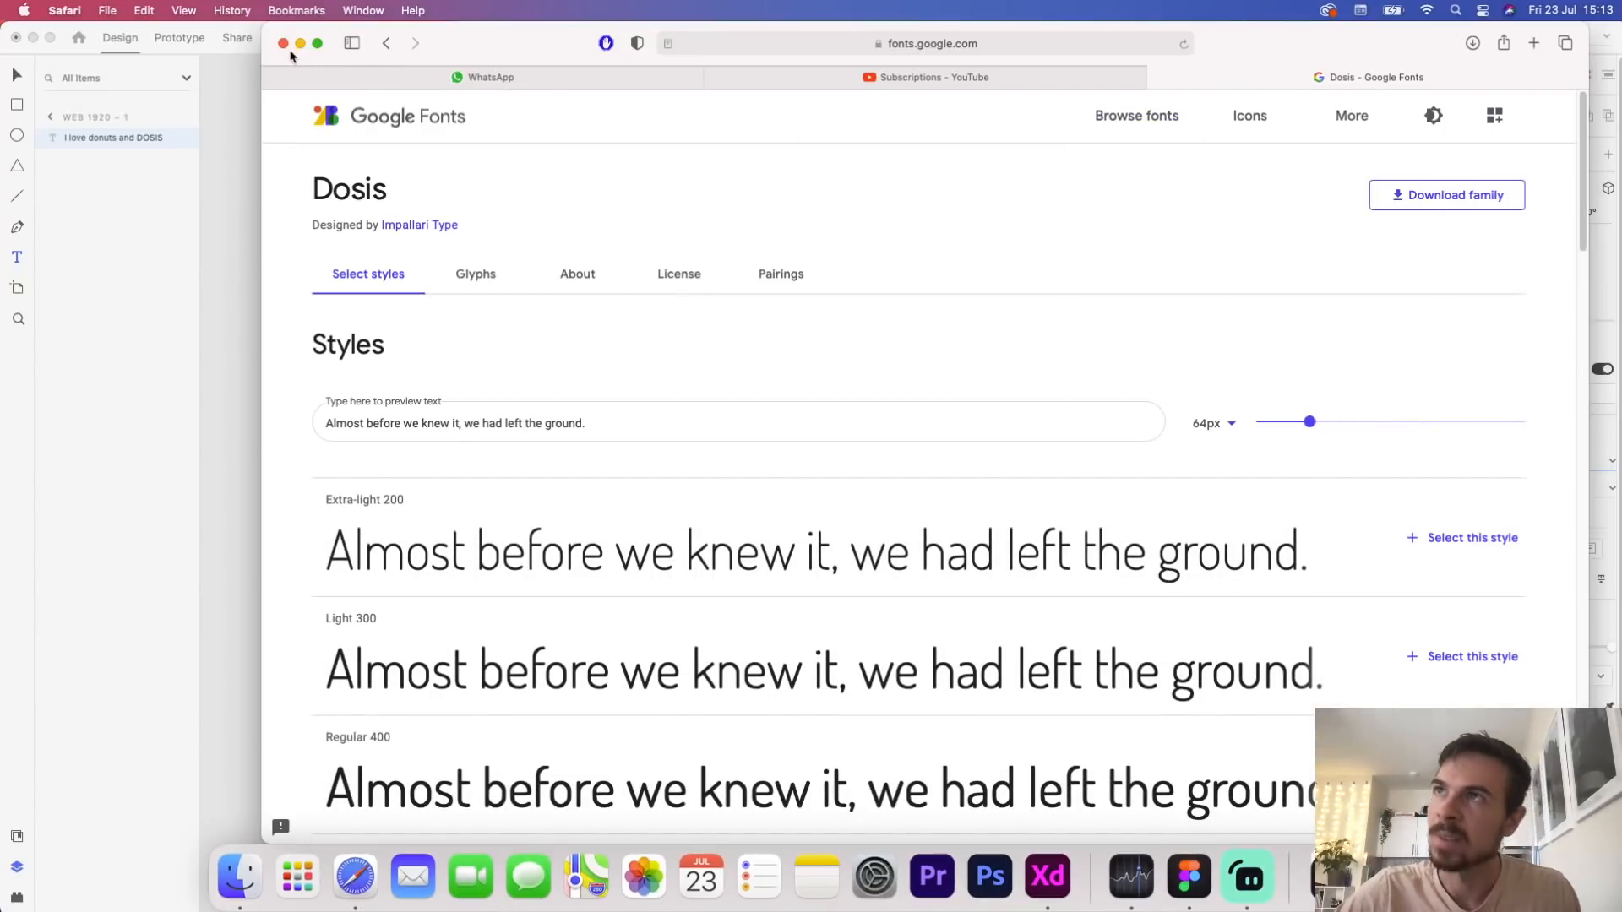
{"action": "left_click", "coordinate": [300, 43]}
Switch to Figma and add the text "This is donuts and dosis" in the MacBook - 1 frame at about X 340, Y 263
{"action": "key", "text": "super+Tab"}
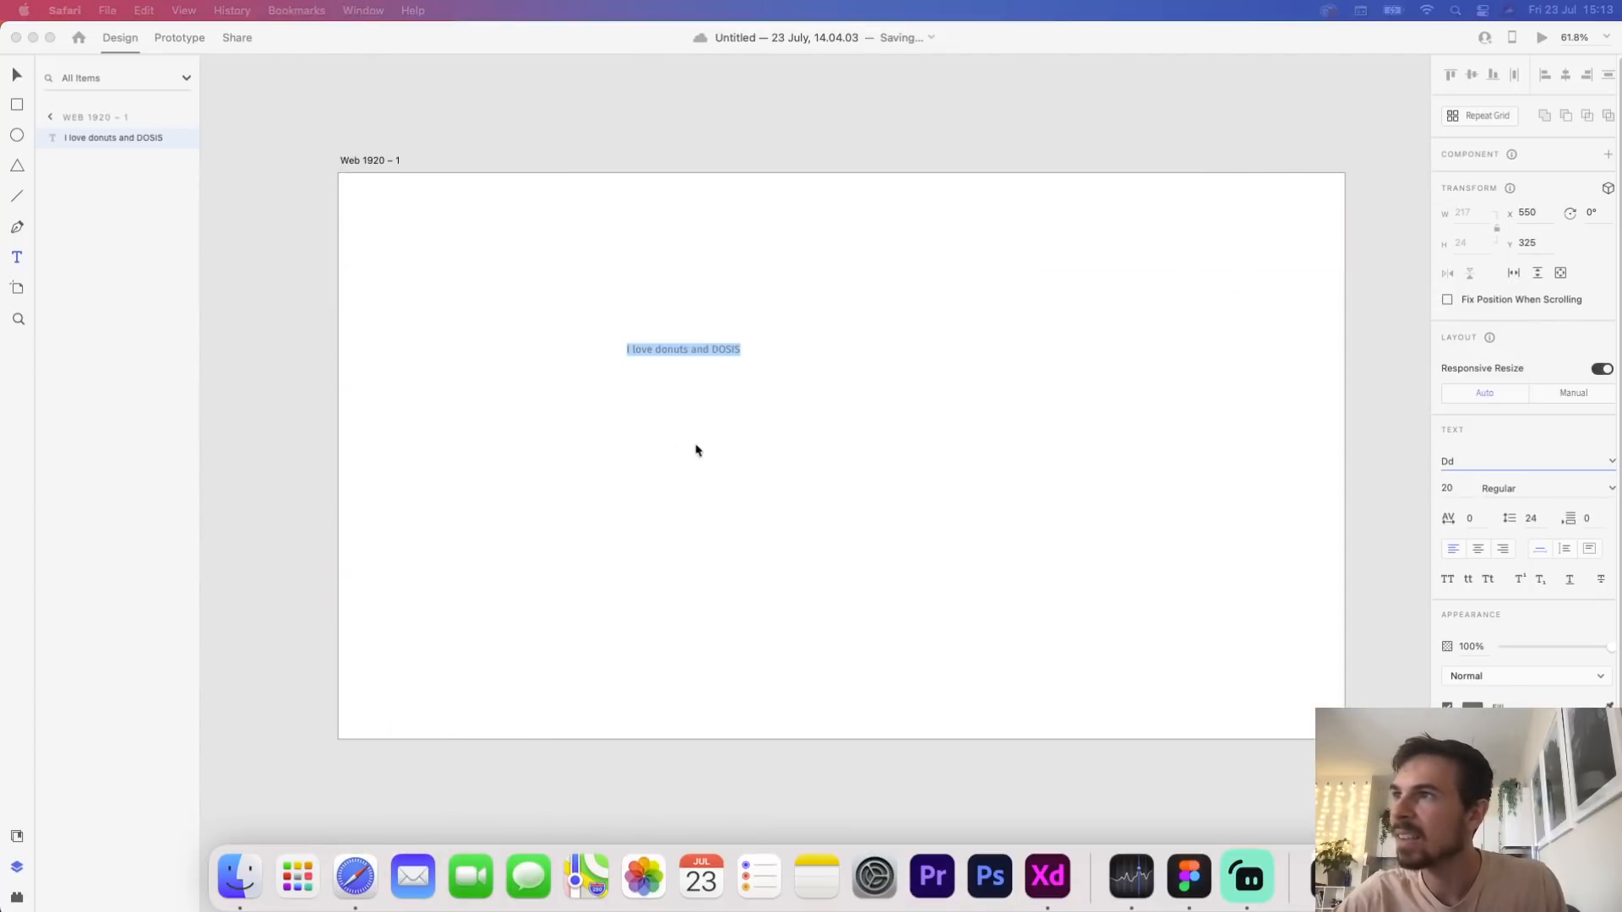
{"action": "key", "text": "super+Tab"}
{"action": "key", "text": "Tab"}
{"action": "key", "text": "Tab"}
{"action": "key", "text": "Tab"}
{"action": "key", "text": "Tab"}
{"action": "key", "text": "Tab"}
{"action": "key", "text": "super+Tab"}
{"action": "key", "text": "super+Tab"}
{"action": "key", "text": "super+Tab"}
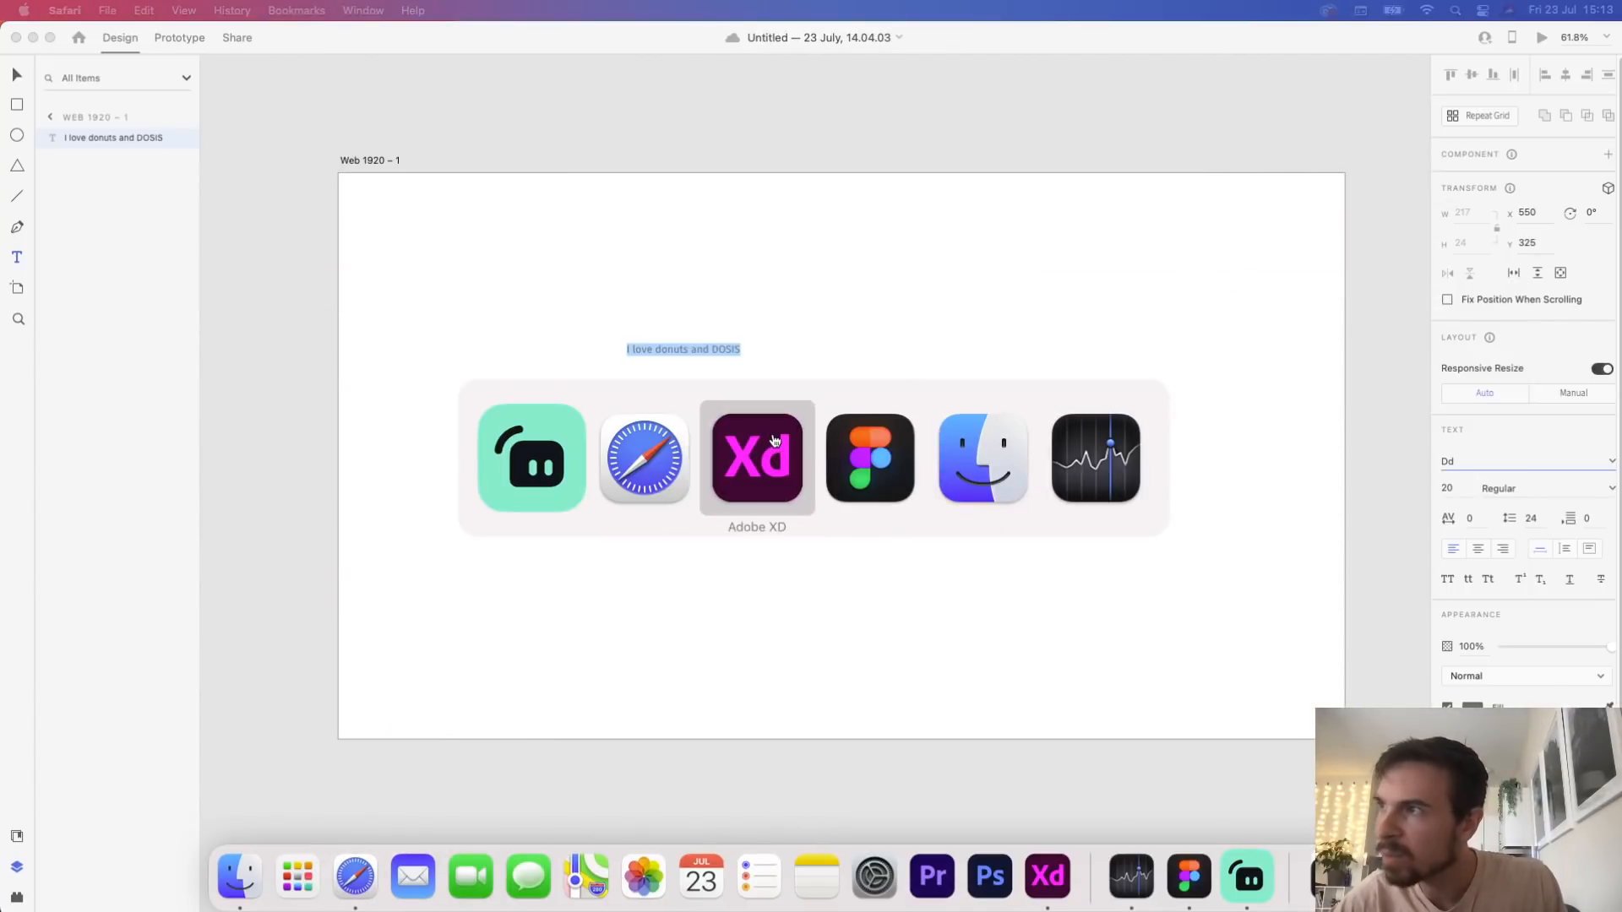
{"action": "left_click", "coordinate": [223, 73]}
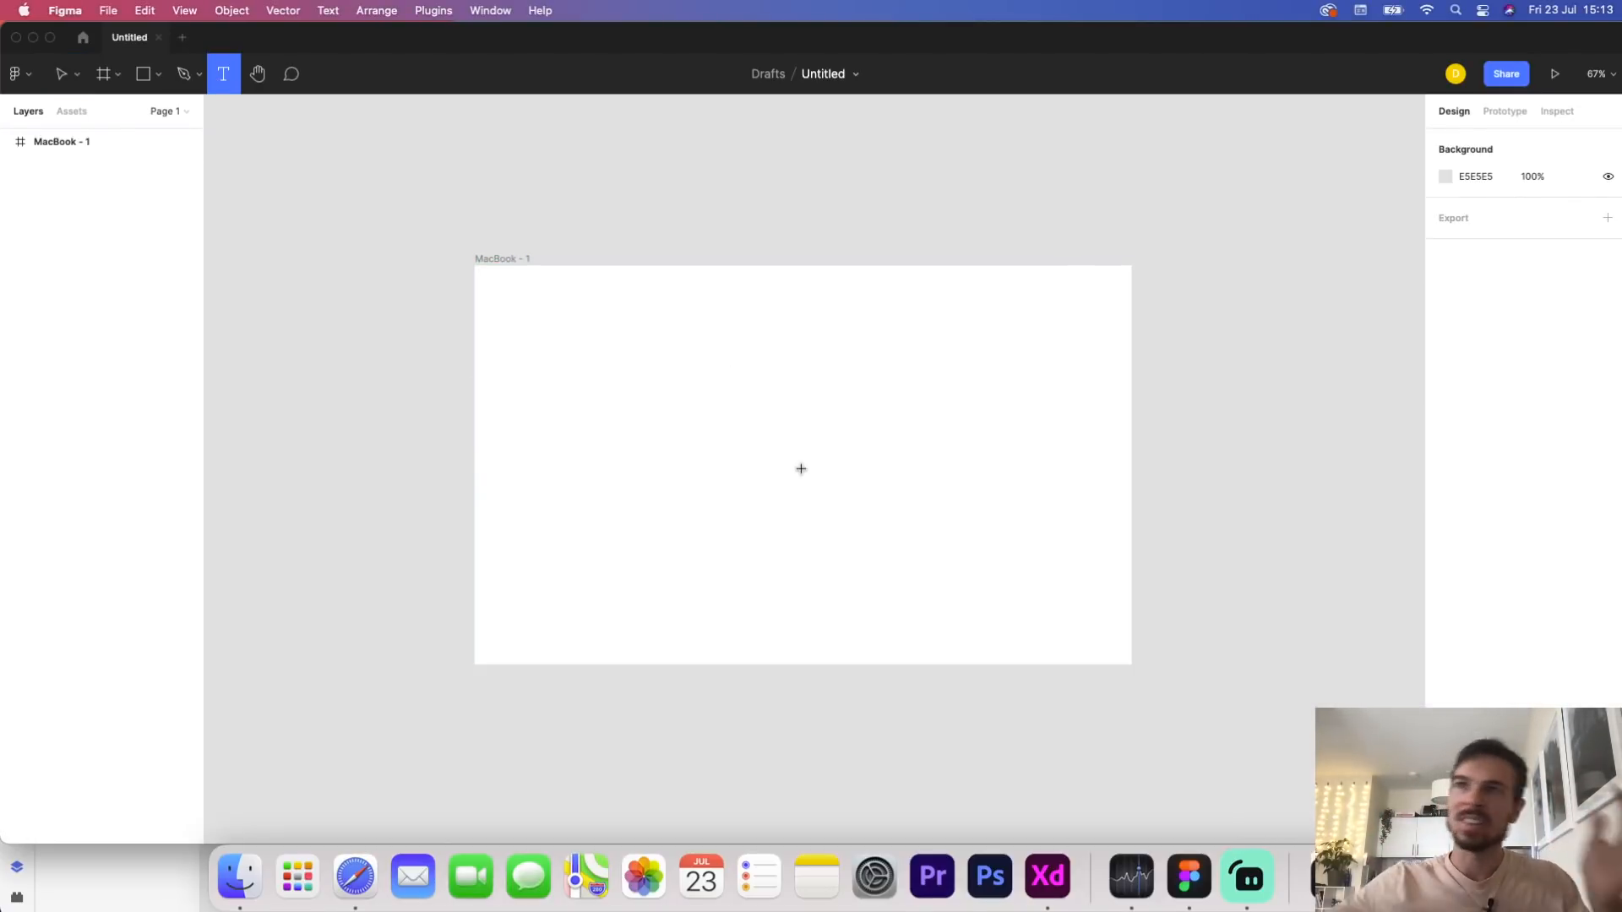
{"action": "left_click", "coordinate": [667, 413]}
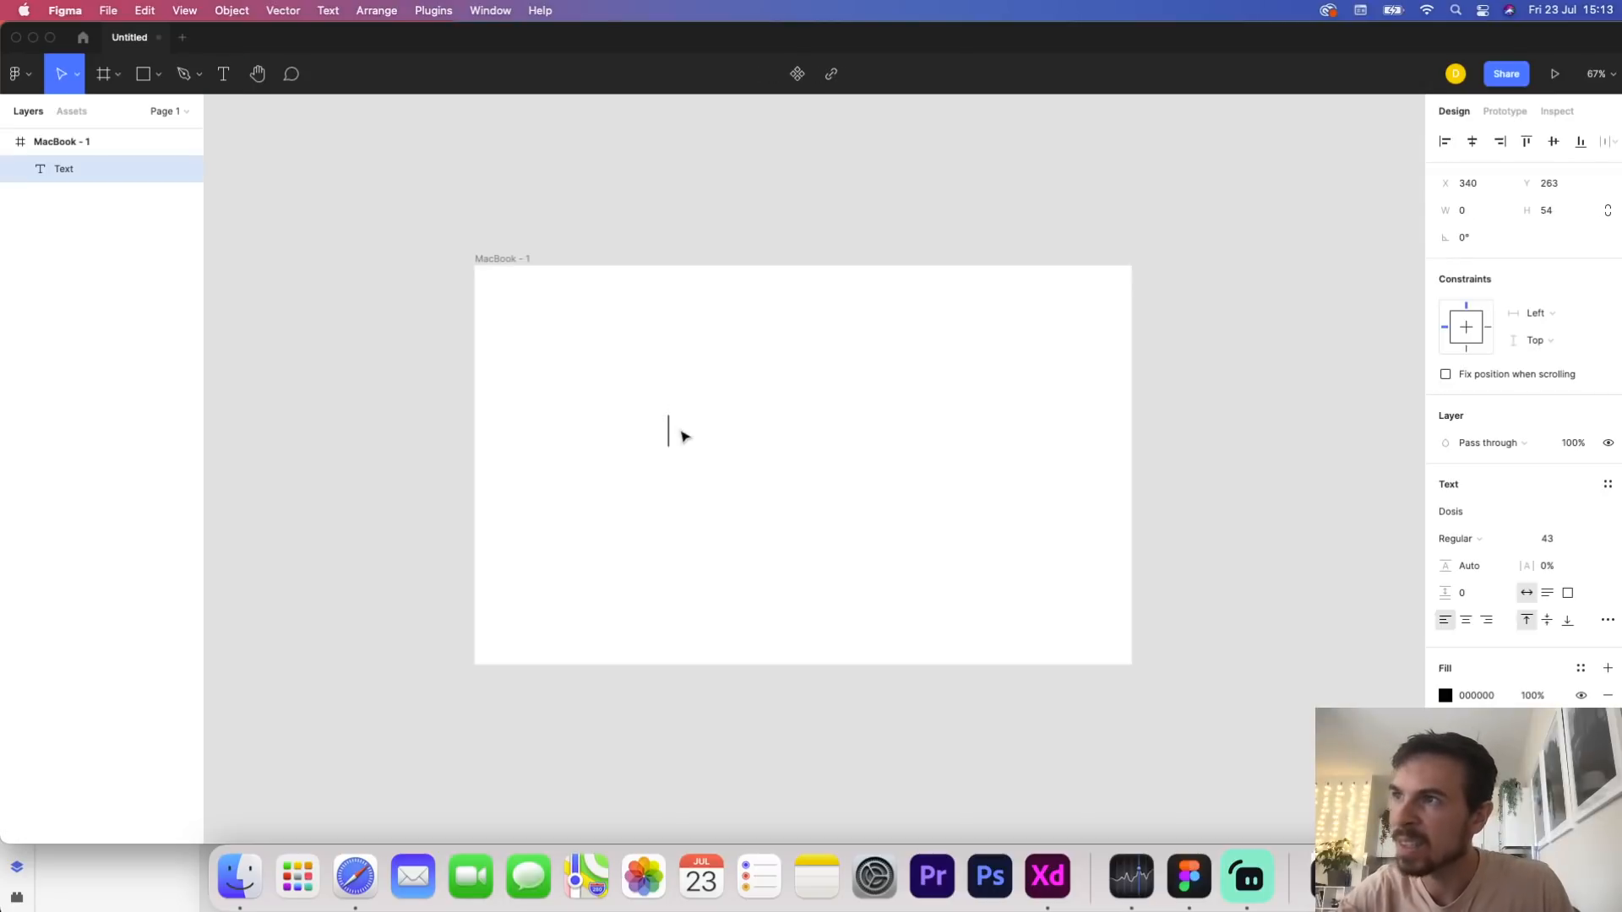
{"action": "type", "text": "This"}
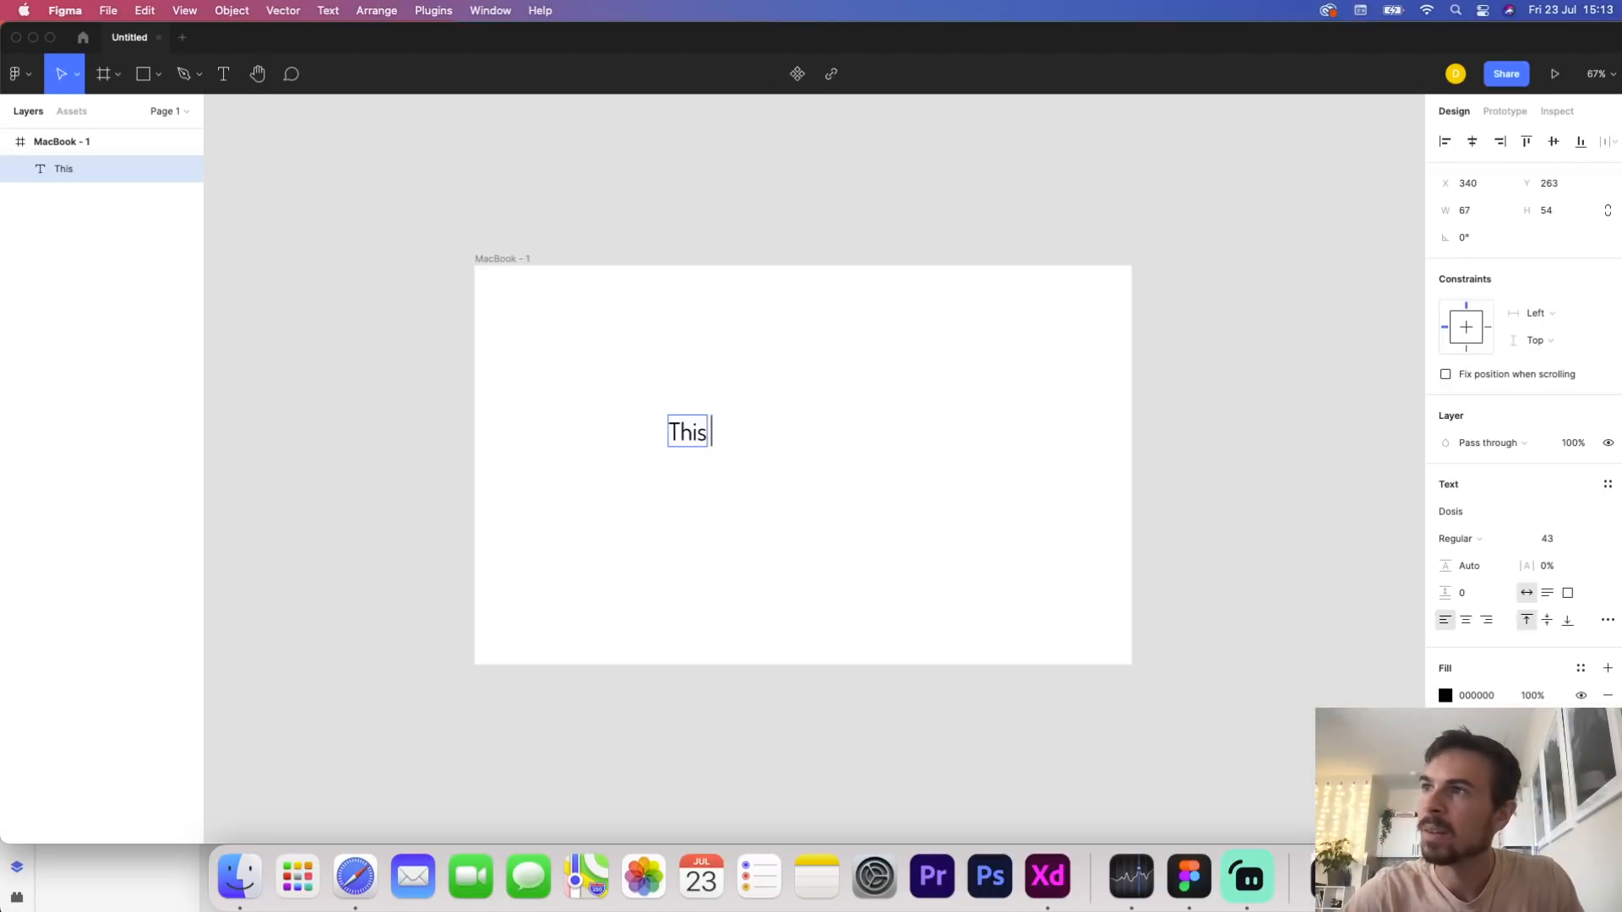
{"action": "type", "text": " is donuts and dosis"}
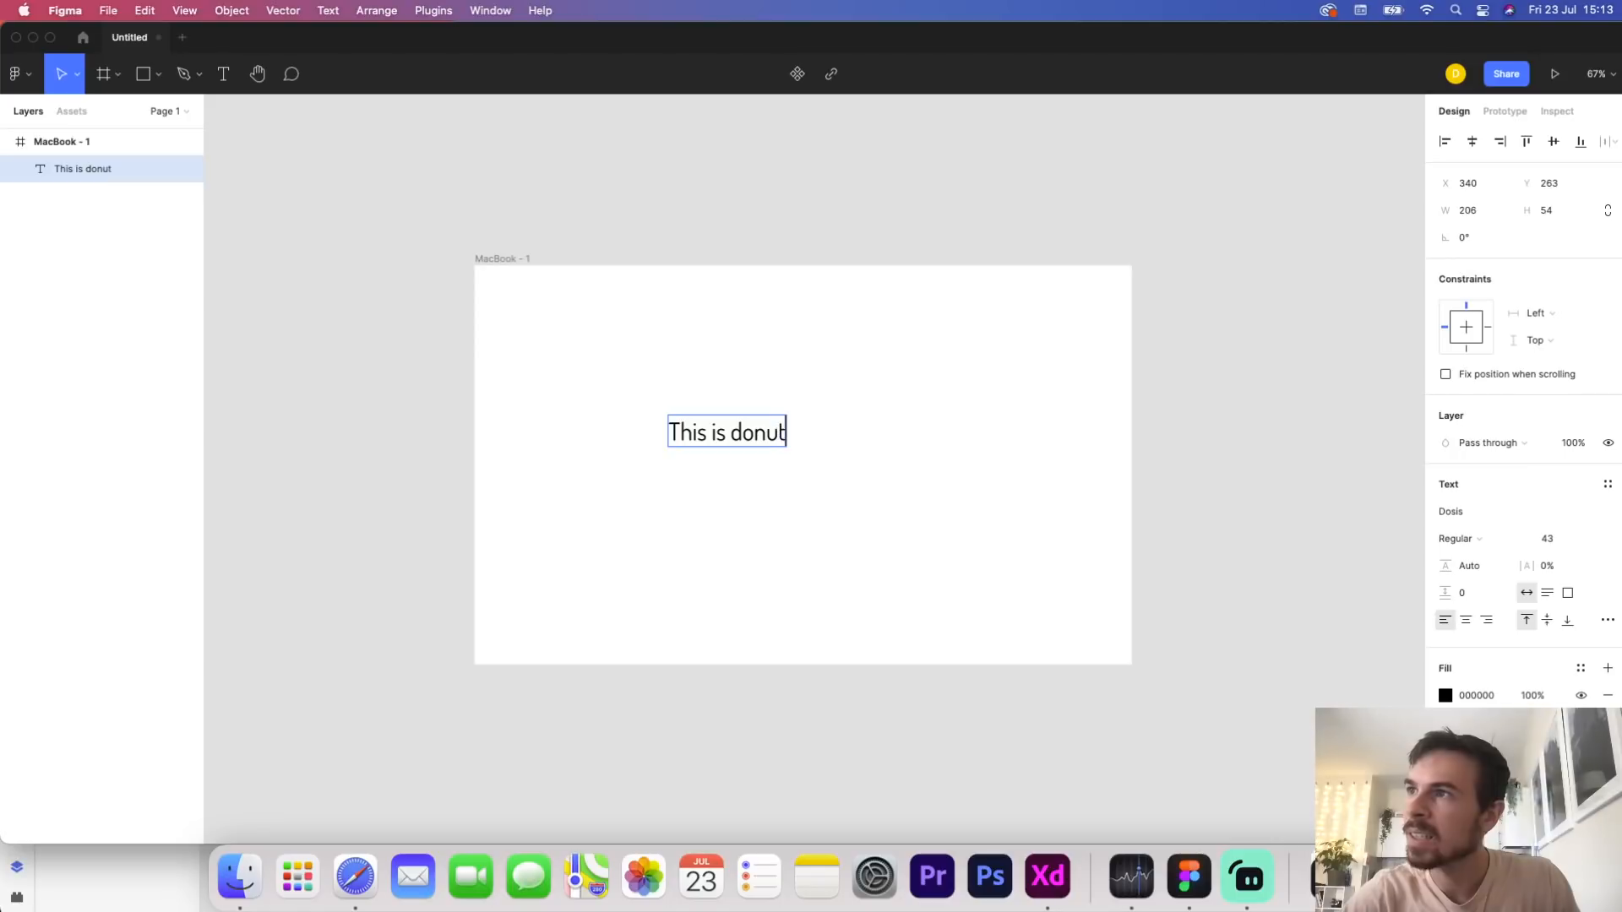
Try a different font from the font list on the whole Figma text, and set its font back to Dosis
{"action": "key", "text": "super+a"}
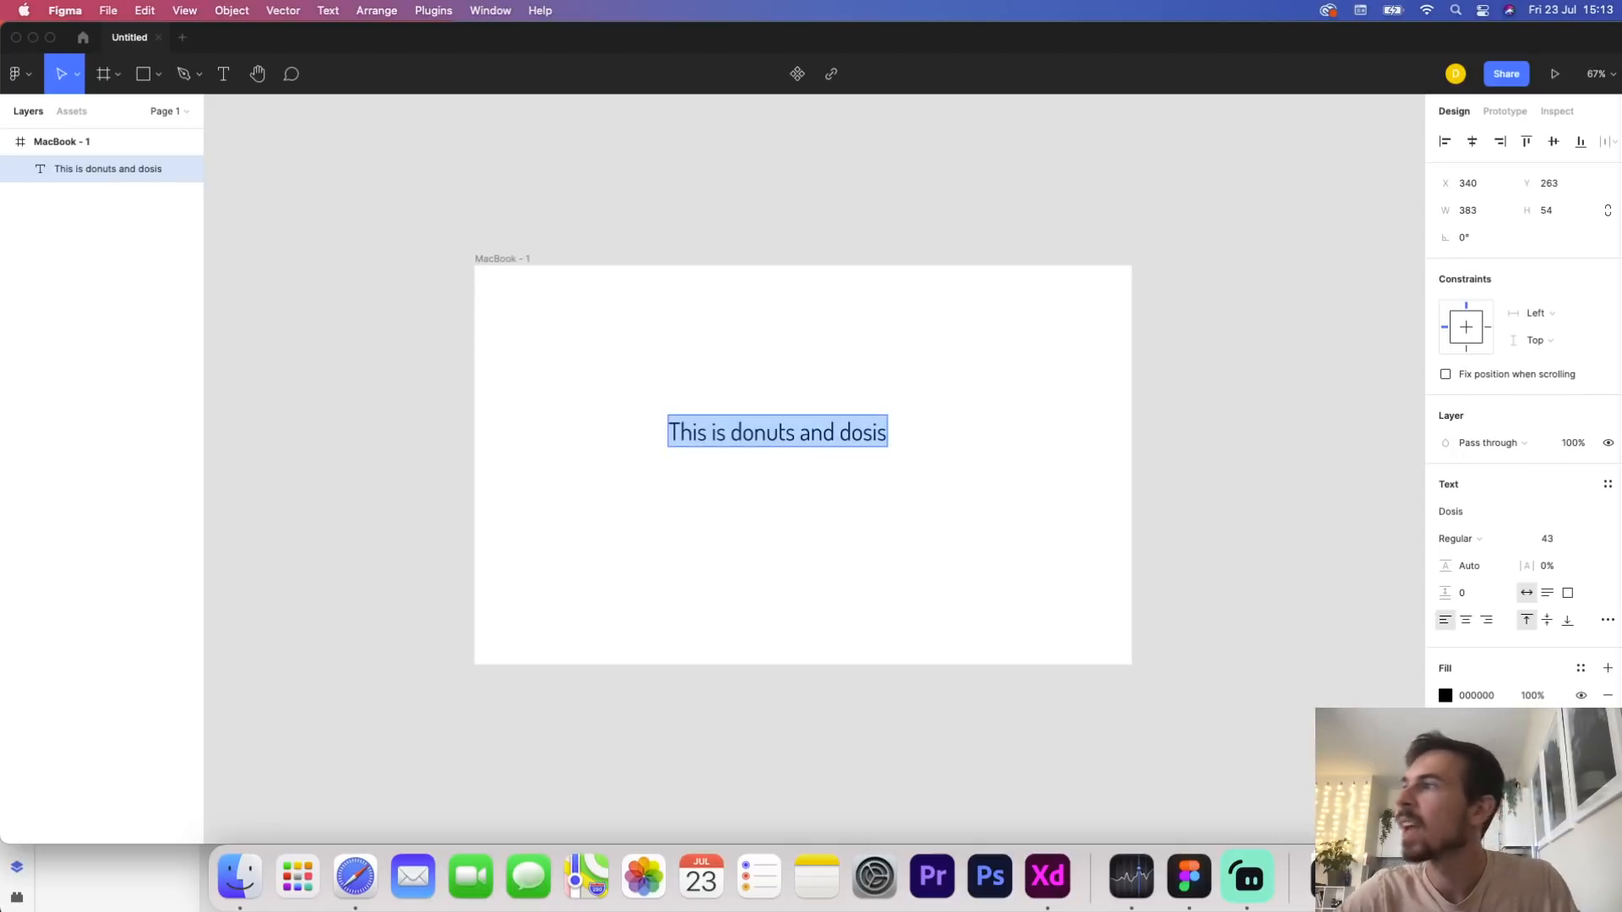
{"action": "left_click", "coordinate": [1608, 514]}
{"action": "scroll", "coordinate": [1563, 507], "scroll_direction": "down", "scroll_amount": 5}
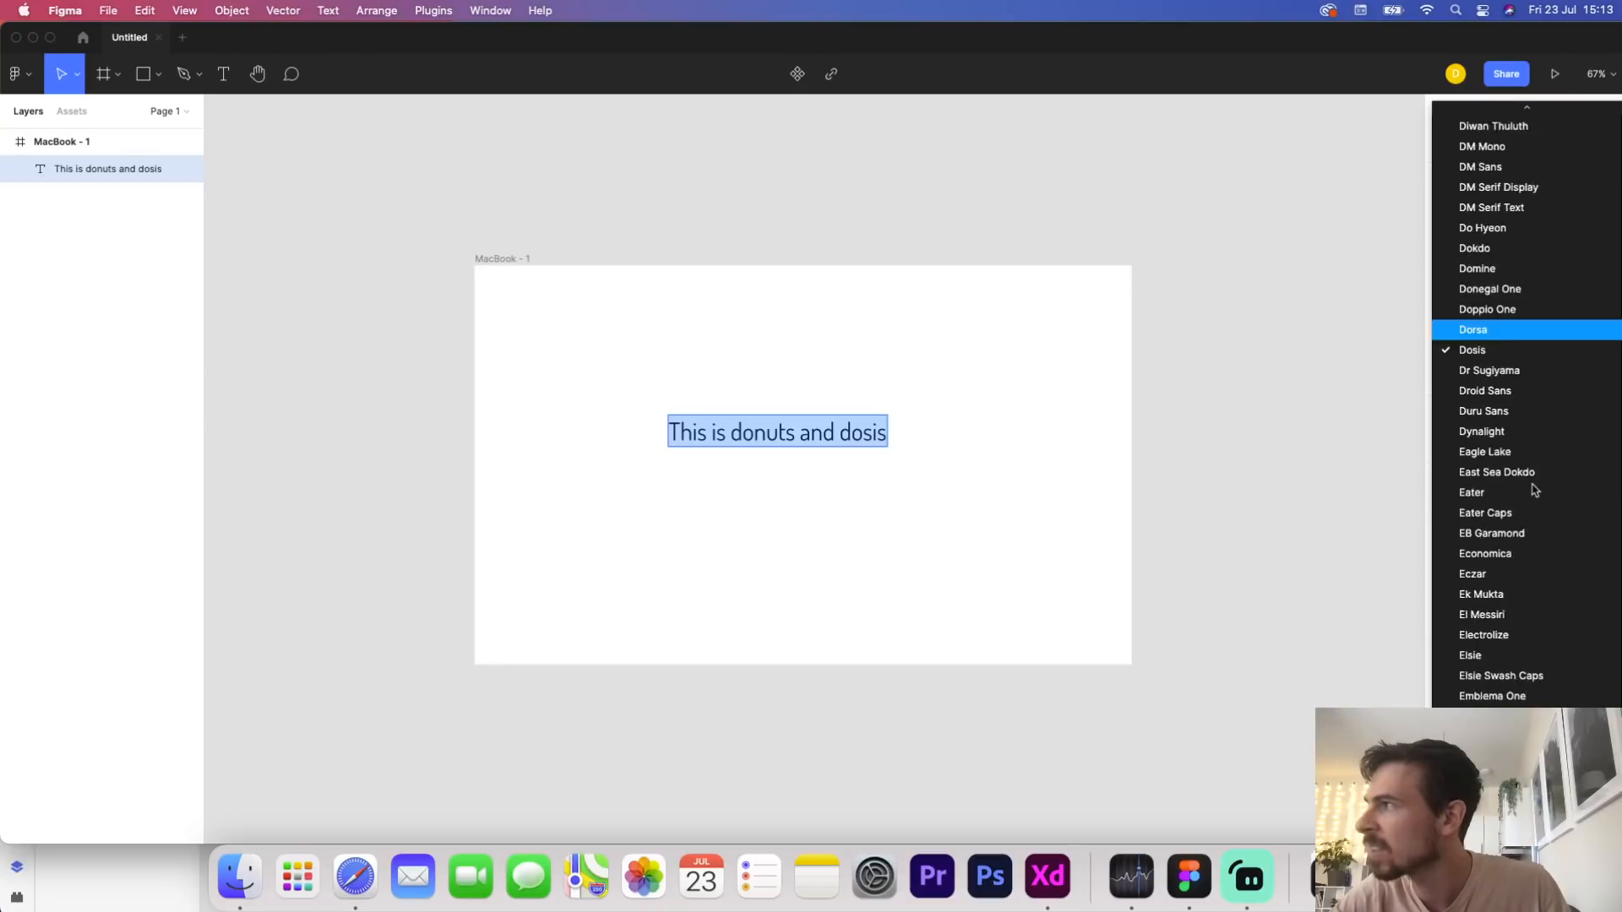
{"action": "left_click", "coordinate": [1500, 457]}
{"action": "left_click", "coordinate": [1500, 511]}
{"action": "type", "text": "Dosis"}
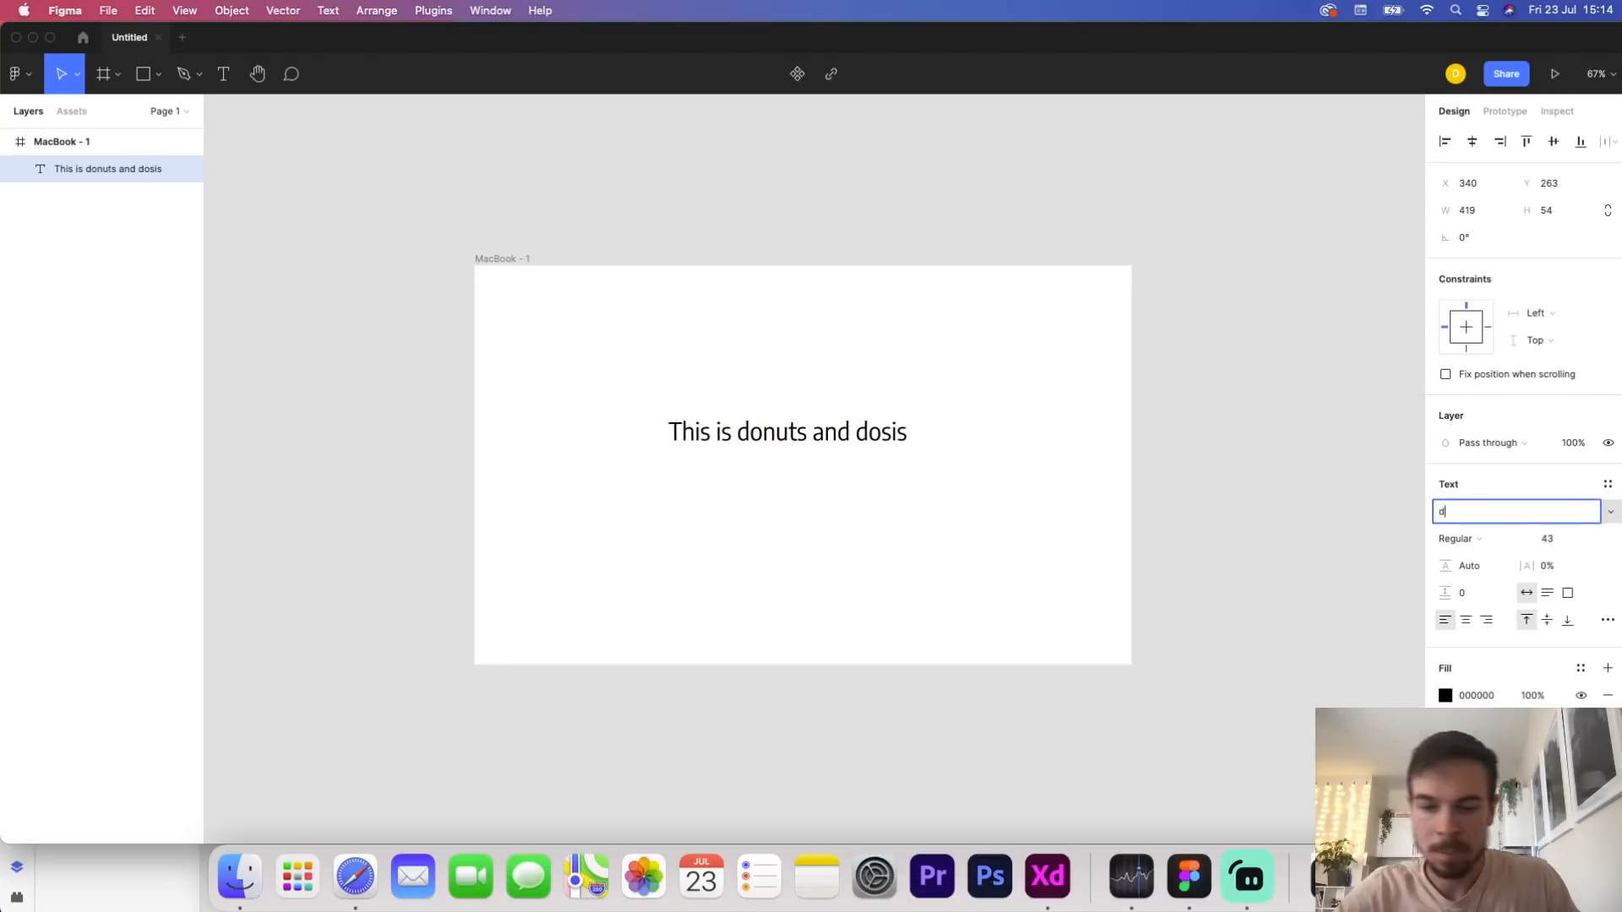
{"action": "key", "text": "Return"}
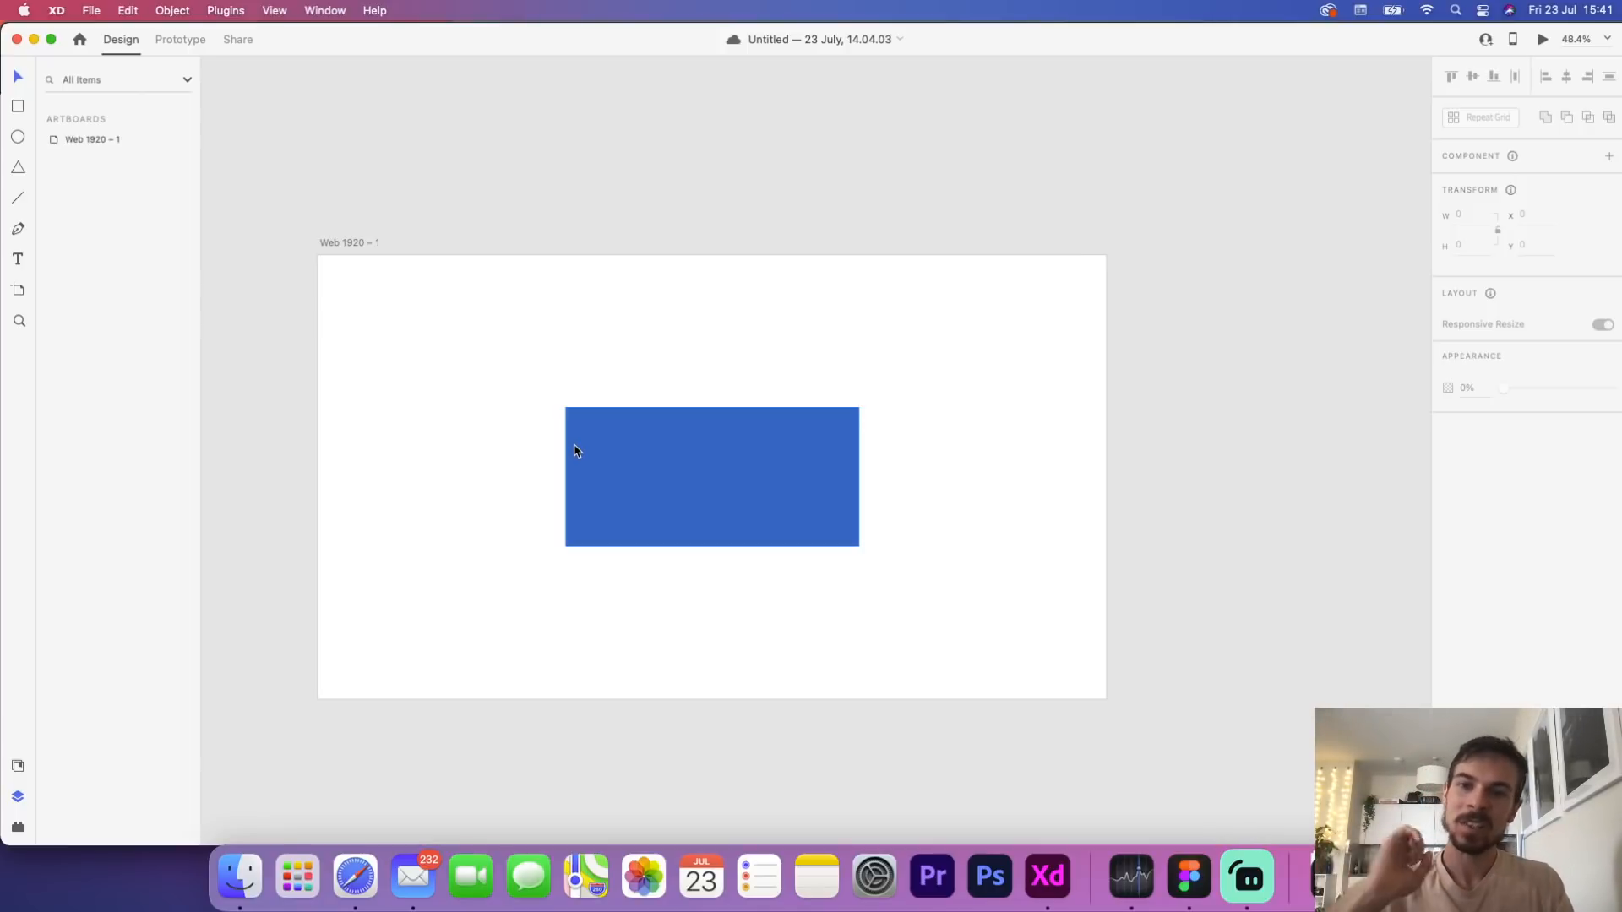
{"action": "left_click", "coordinate": [647, 491]}
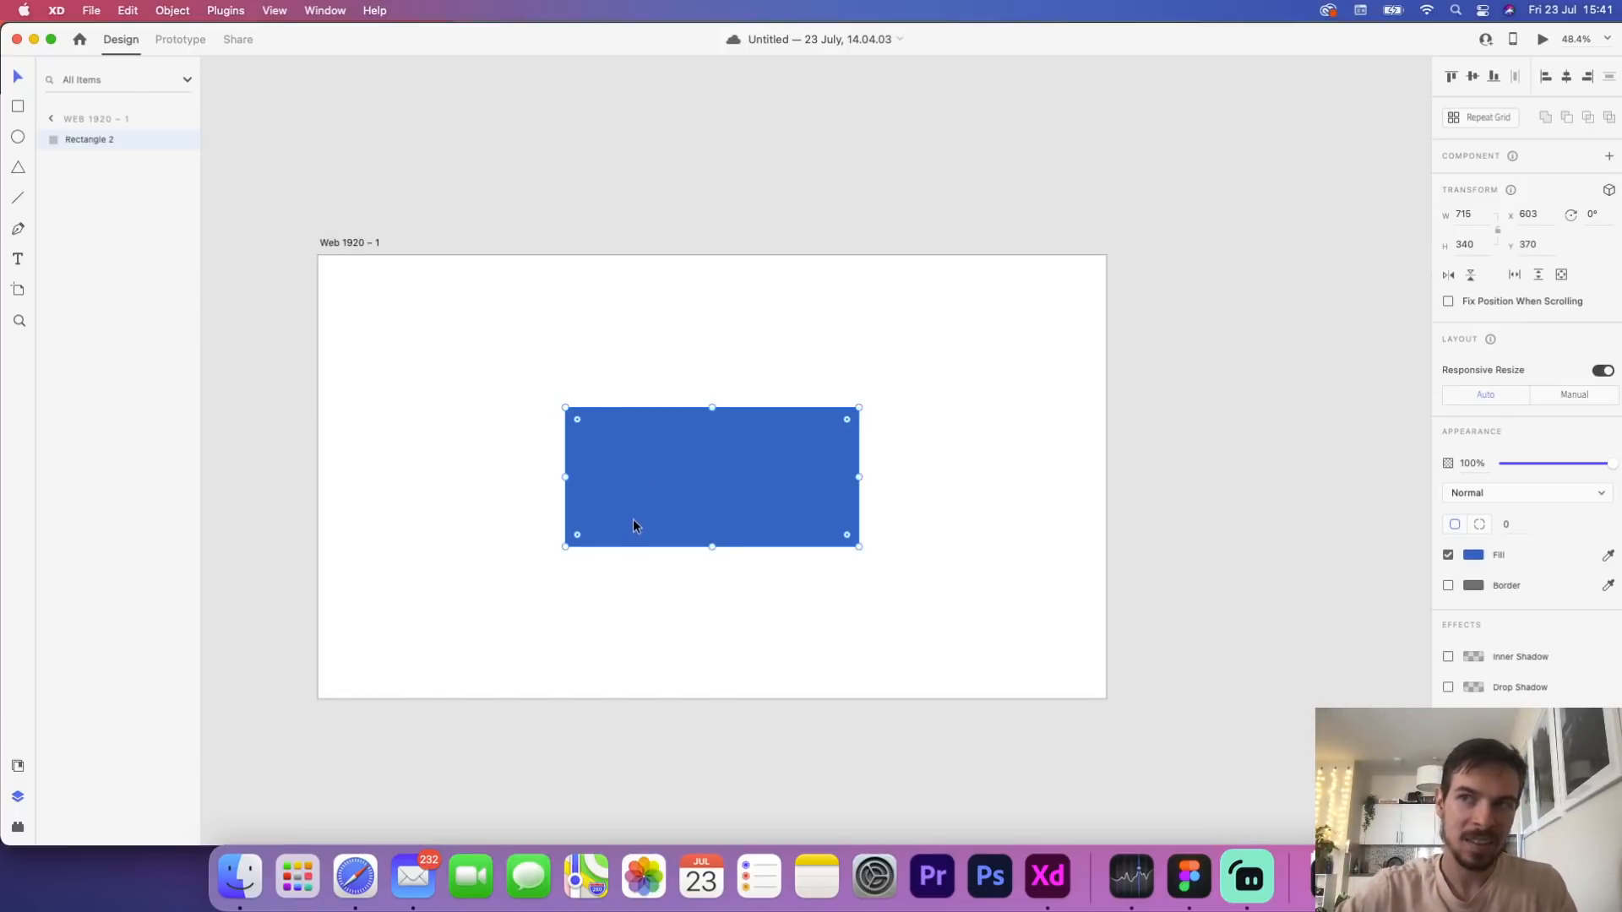
{"action": "left_click", "coordinate": [720, 686]}
{"action": "left_click", "coordinate": [710, 485]}
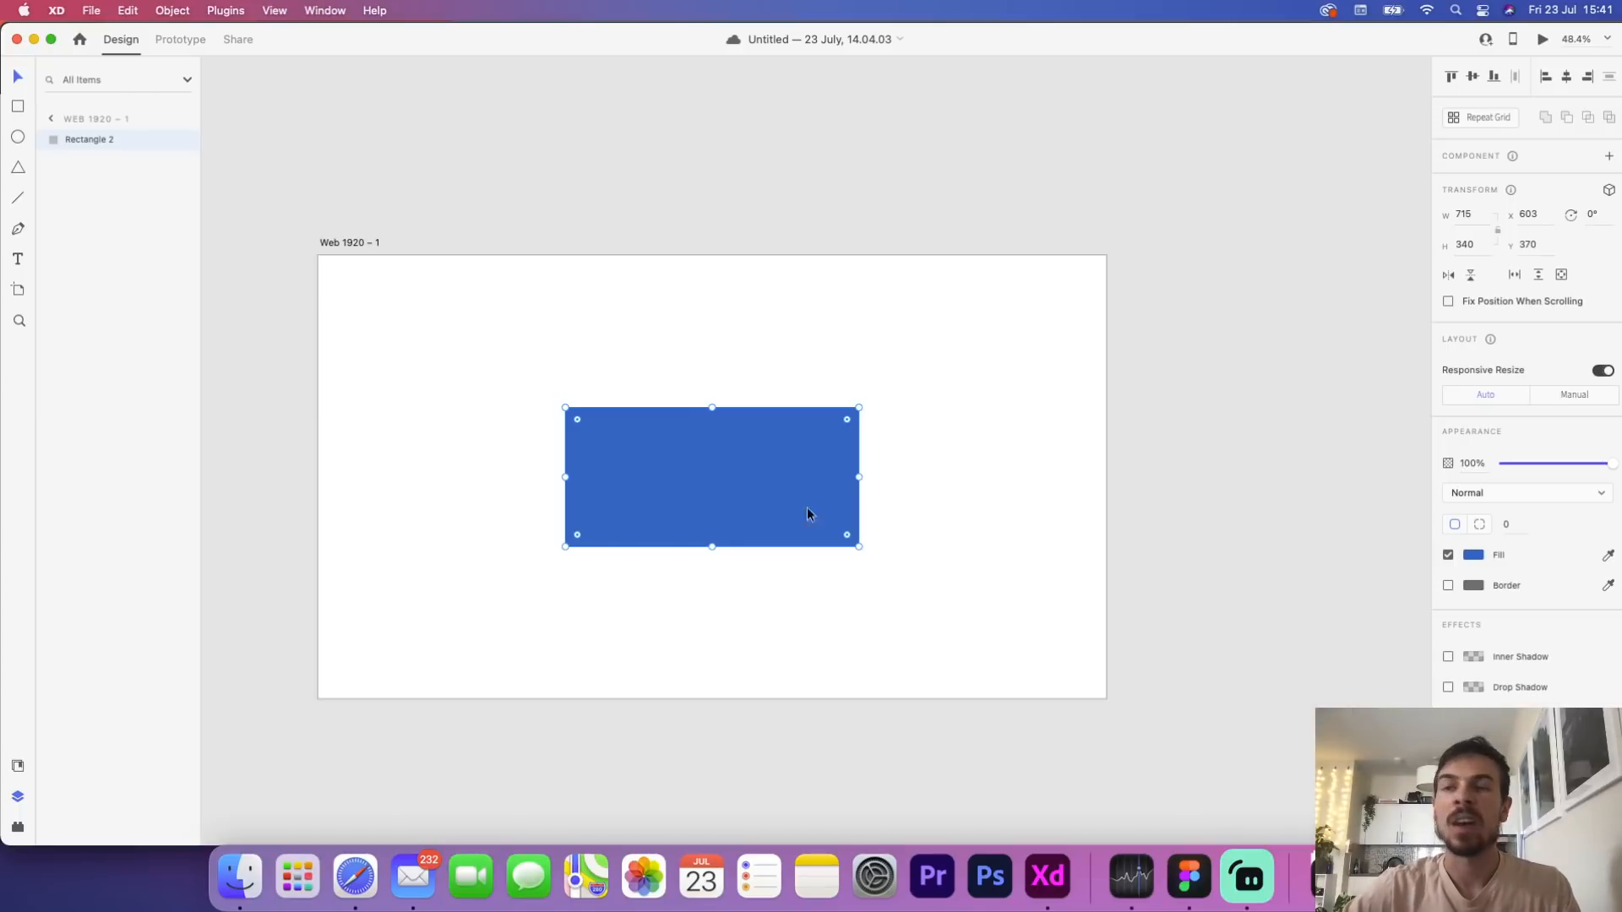
{"action": "left_click", "coordinate": [698, 646]}
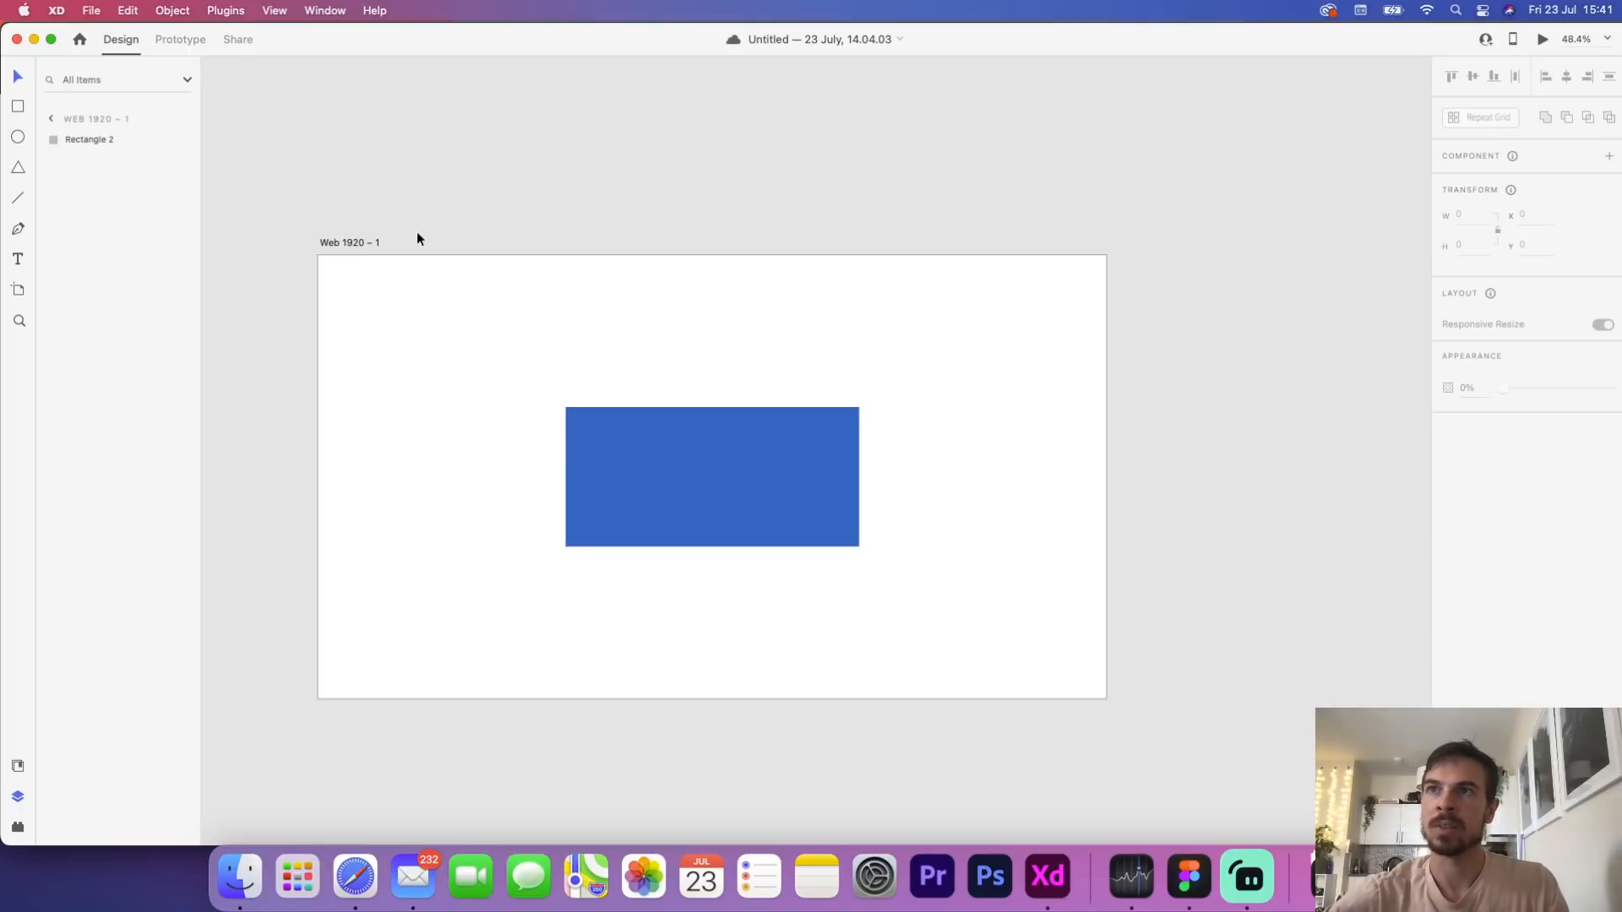
Duplicate the Web 1920 – 1 artboard with its blue rectangle beside the original in Adobe XD
{"action": "left_click", "coordinate": [363, 243]}
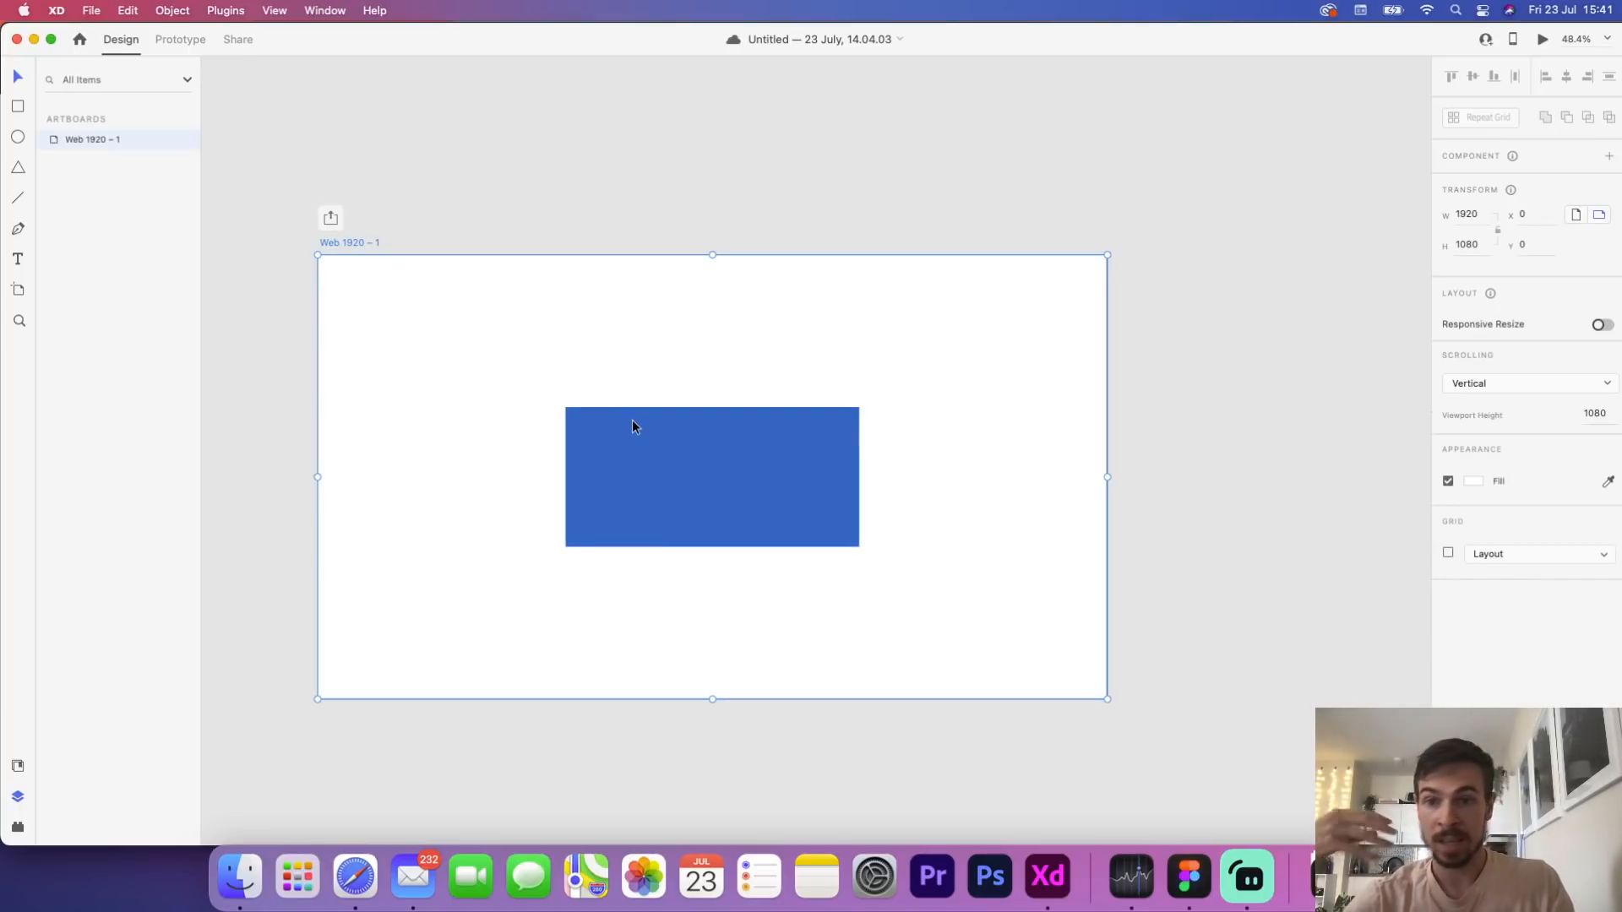
{"action": "key", "text": "super+d"}
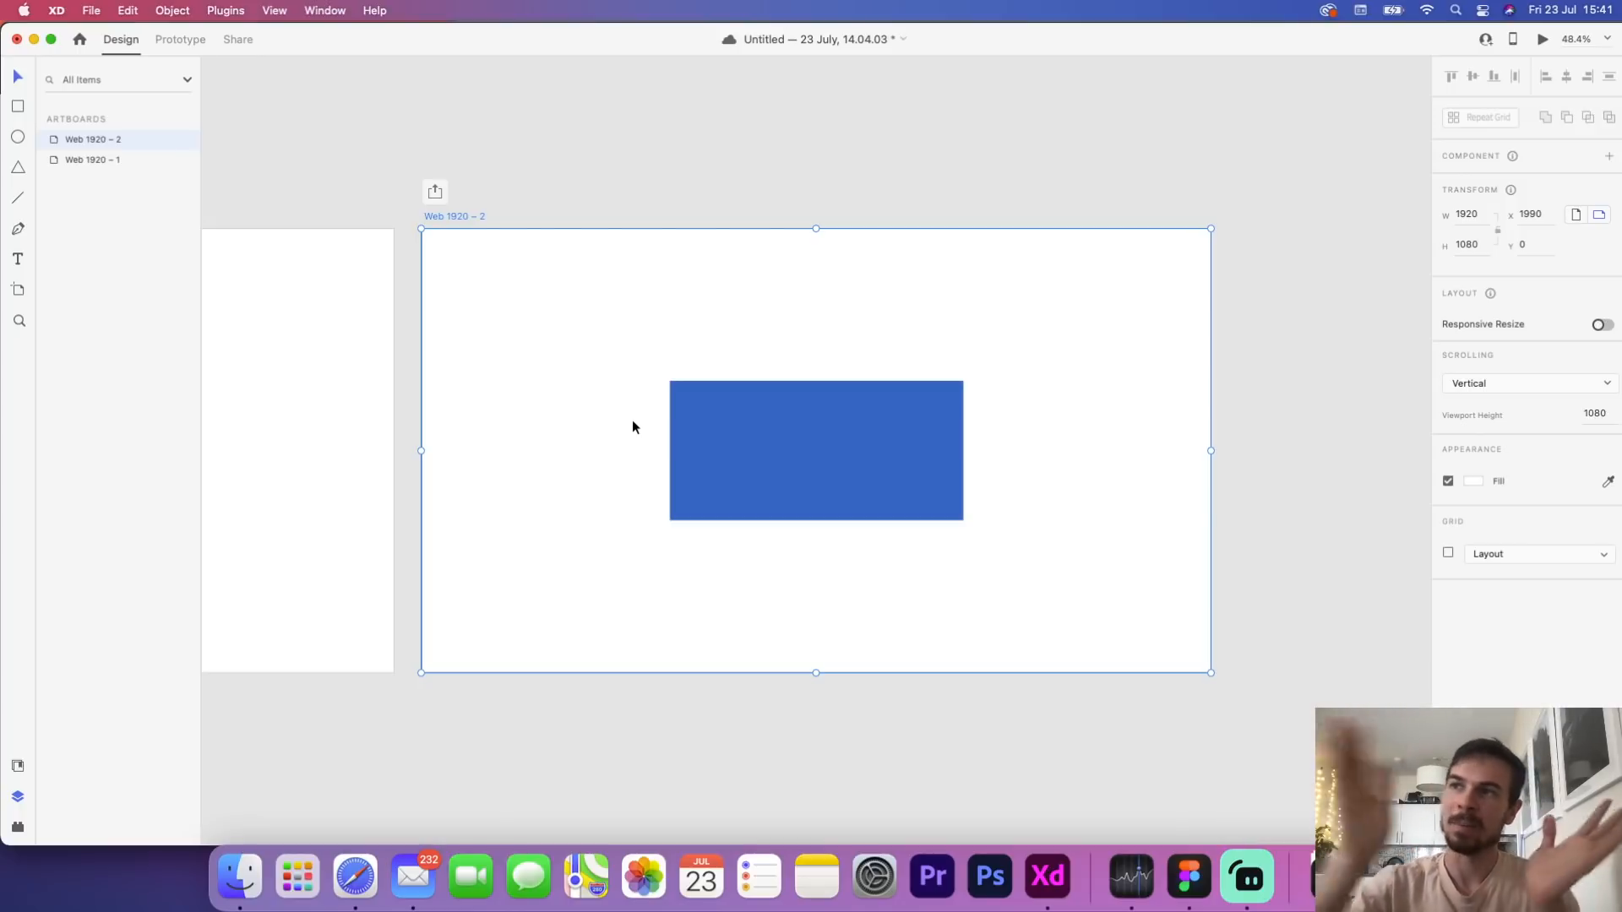
{"action": "scroll", "coordinate": [634, 494], "scroll_direction": "up", "scroll_amount": 2}
{"action": "scroll", "coordinate": [634, 501], "scroll_direction": "down", "scroll_amount": 3}
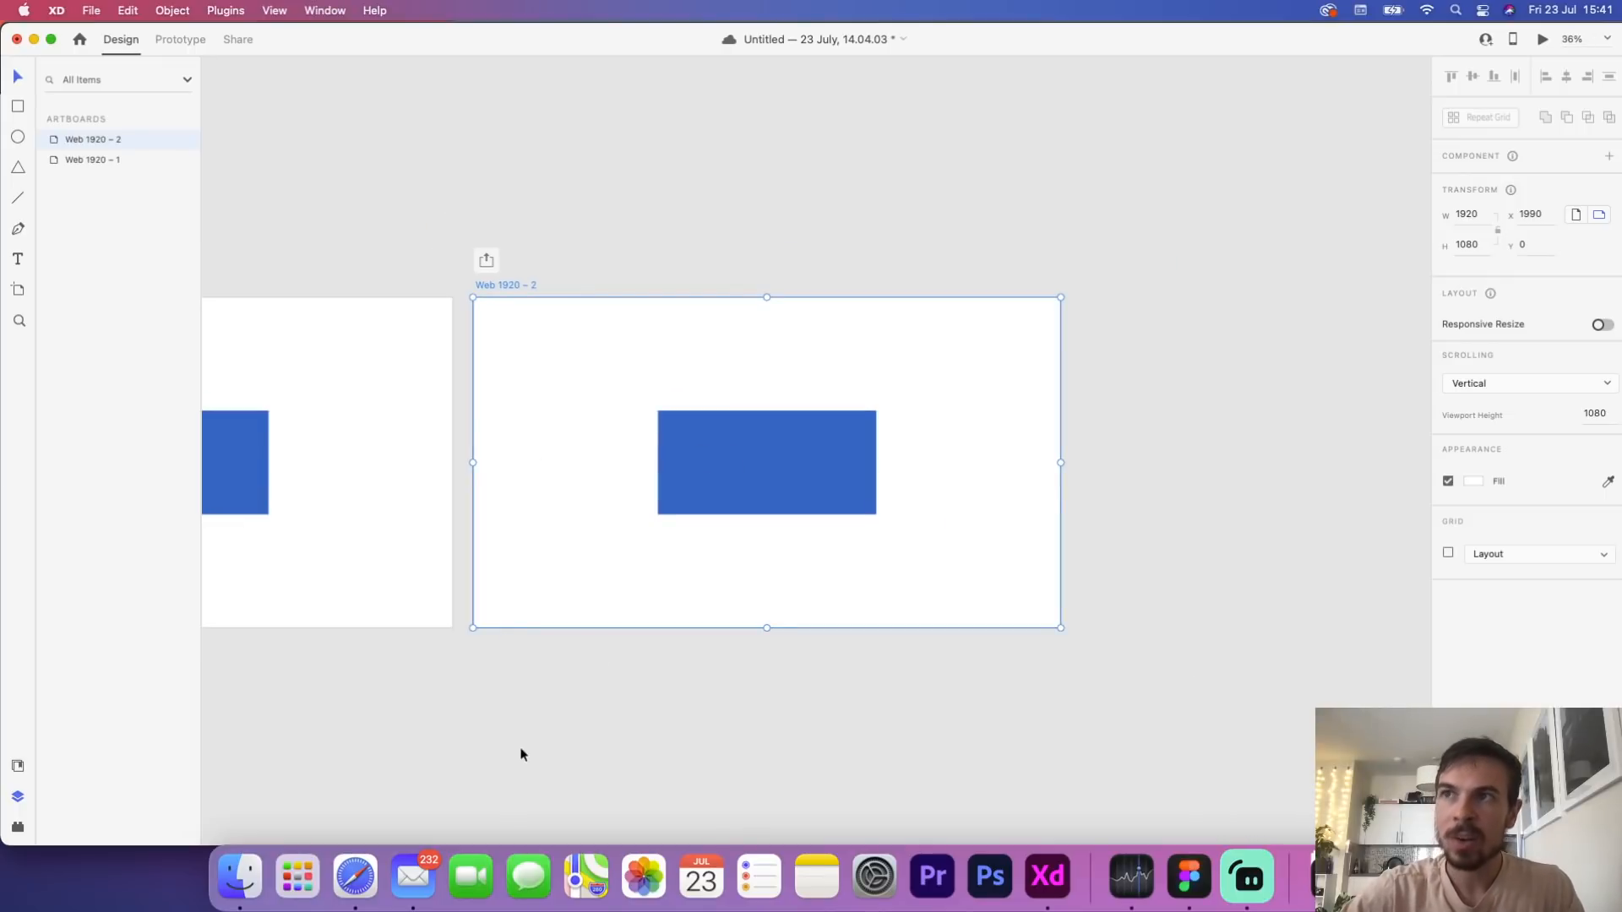
{"action": "left_click", "coordinate": [521, 754]}
{"action": "scroll", "coordinate": [651, 698], "scroll_direction": "left", "scroll_amount": 5}
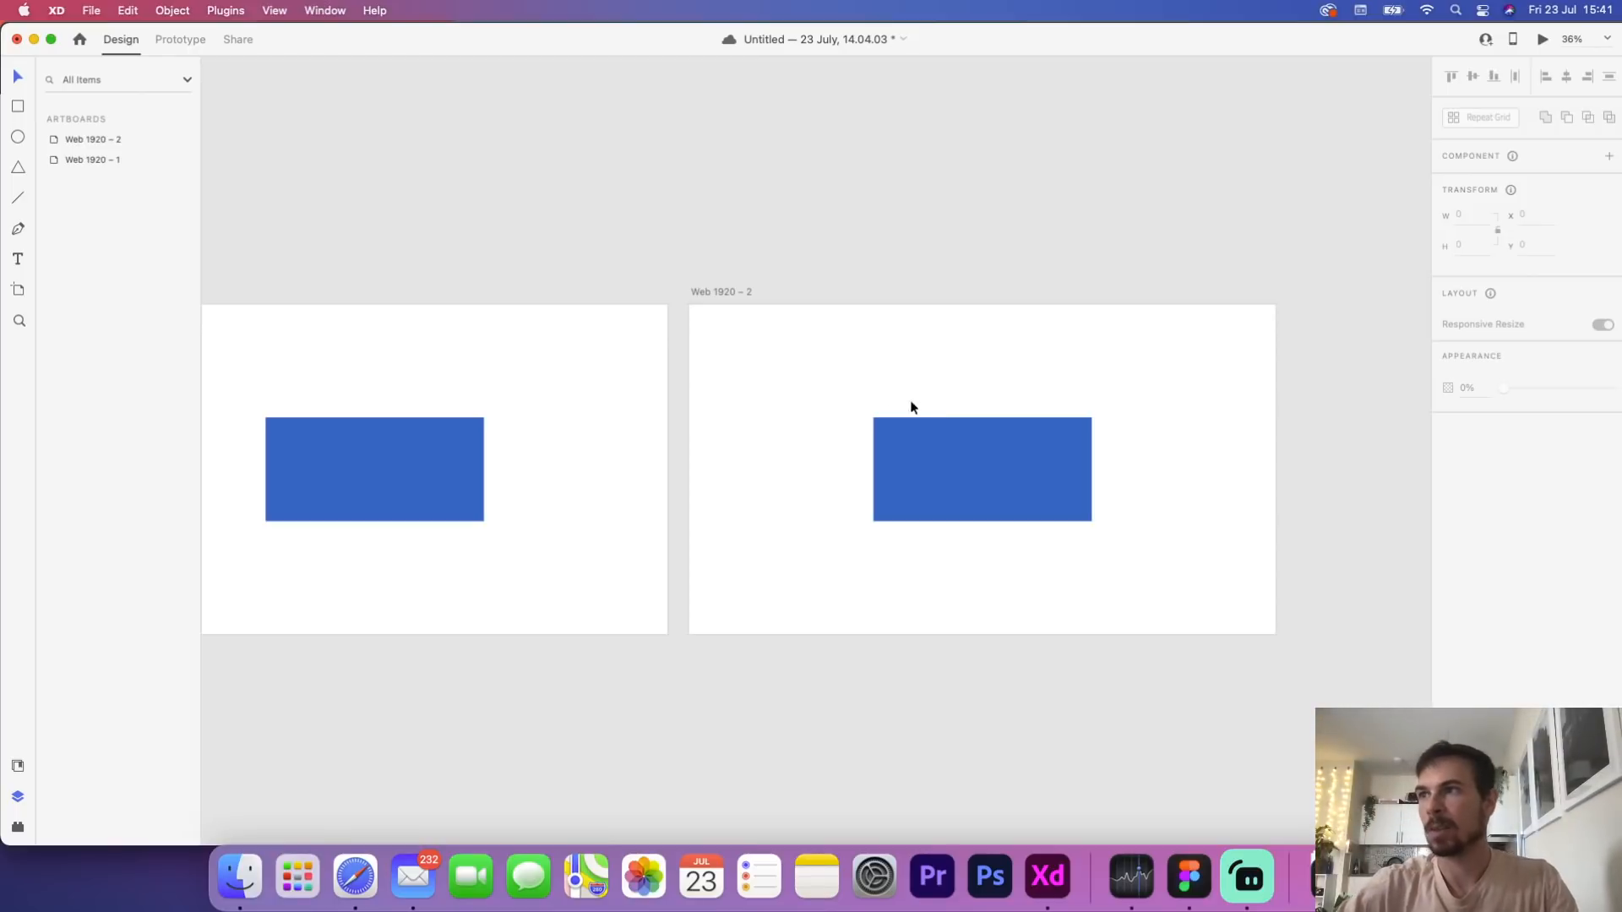
Change the fill of the rectangle on the Web 1920 – 2 artboard to green (#3ABF68)
{"action": "left_click", "coordinate": [929, 502]}
{"action": "left_click", "coordinate": [1474, 556]}
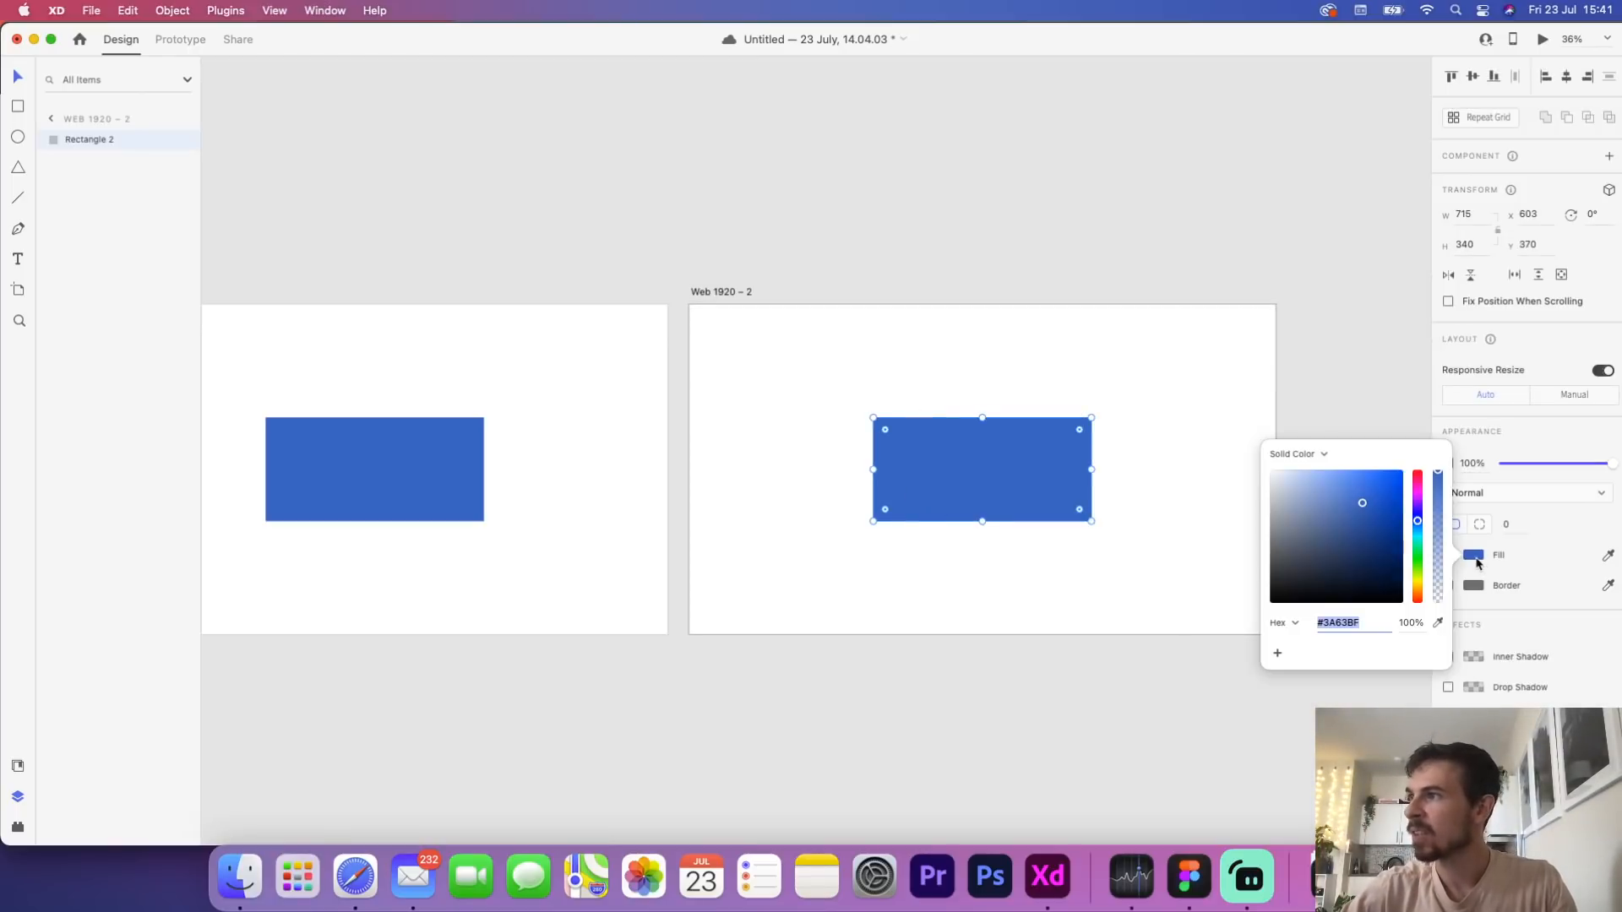
{"action": "left_click_drag", "start_coordinate": [1408, 530], "coordinate": [1417, 554]}
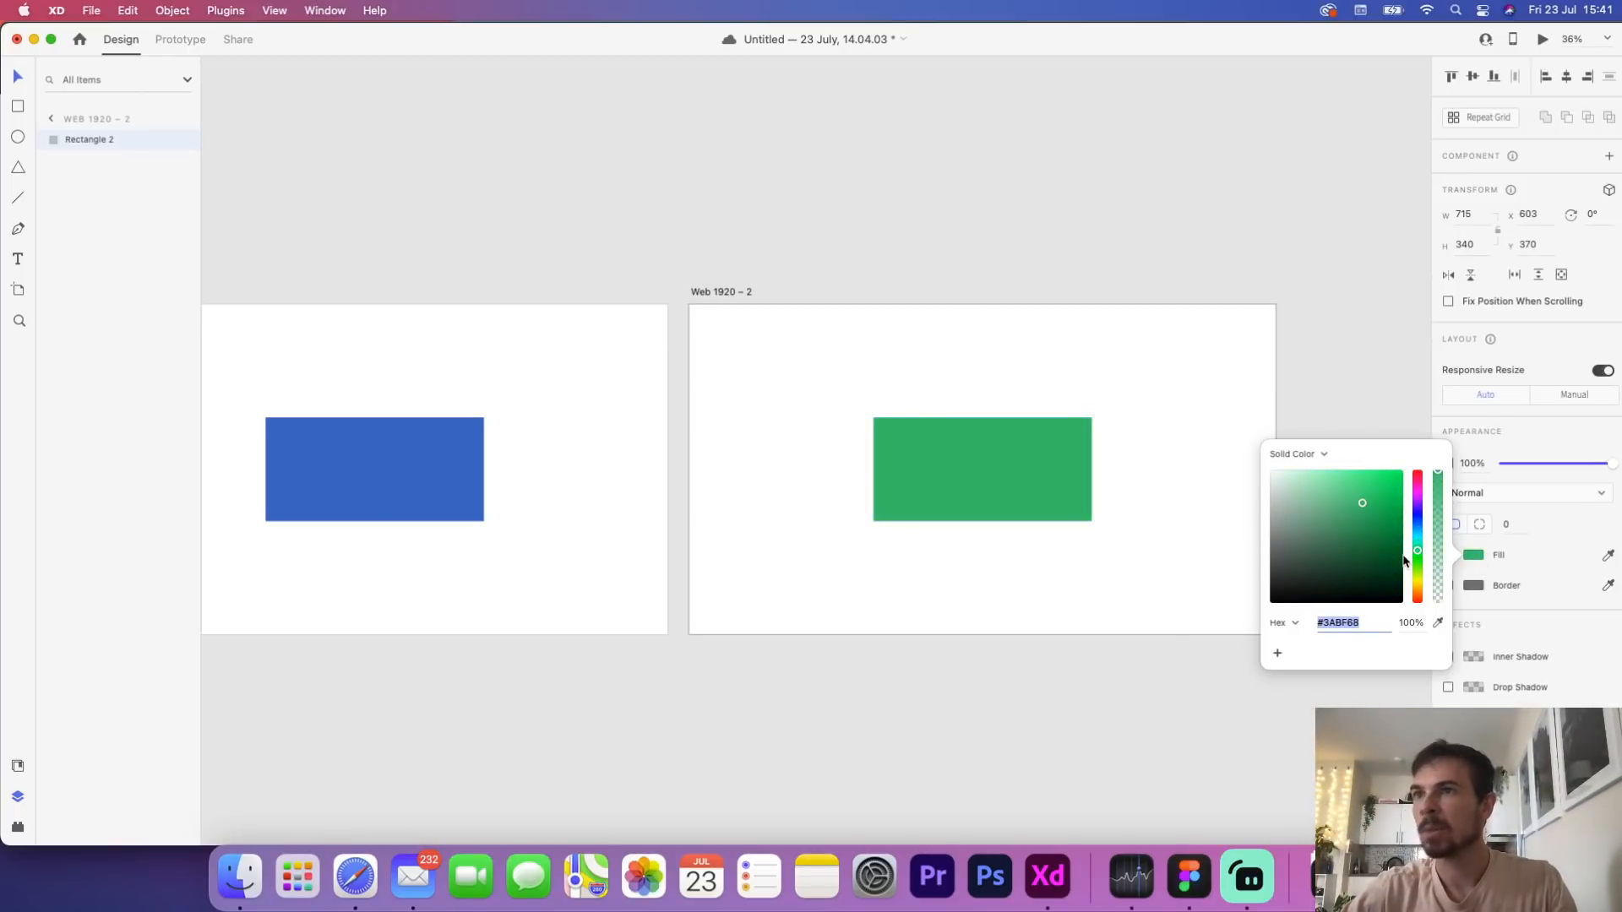
{"action": "left_click", "coordinate": [1099, 666]}
{"action": "left_click", "coordinate": [524, 587]}
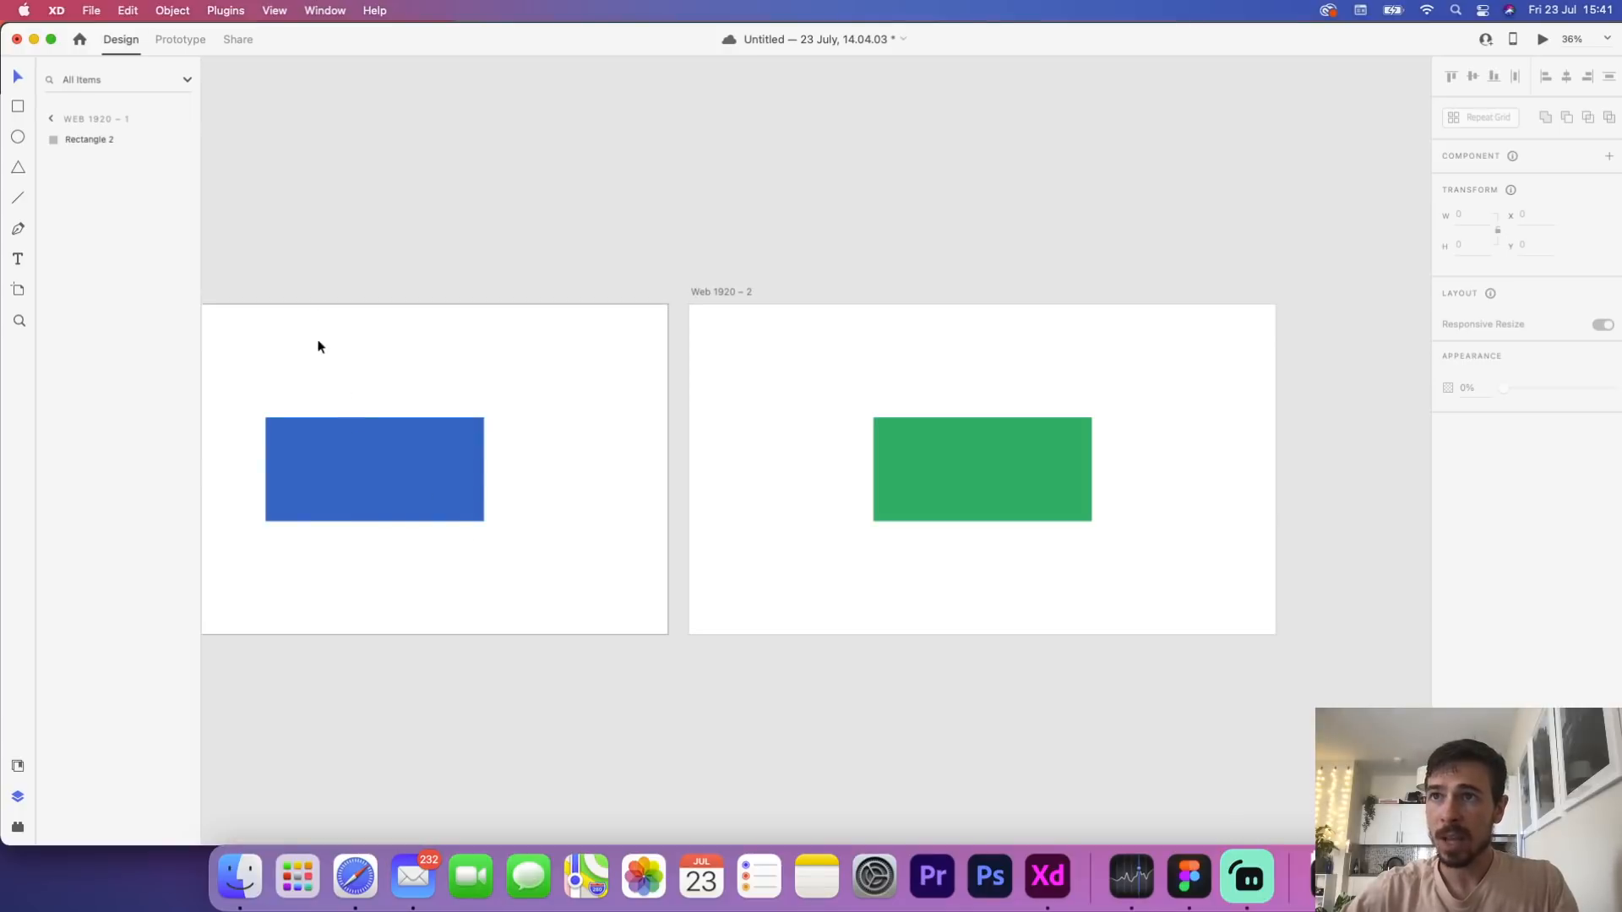
{"action": "left_click_drag", "start_coordinate": [445, 243], "coordinate": [651, 261]}
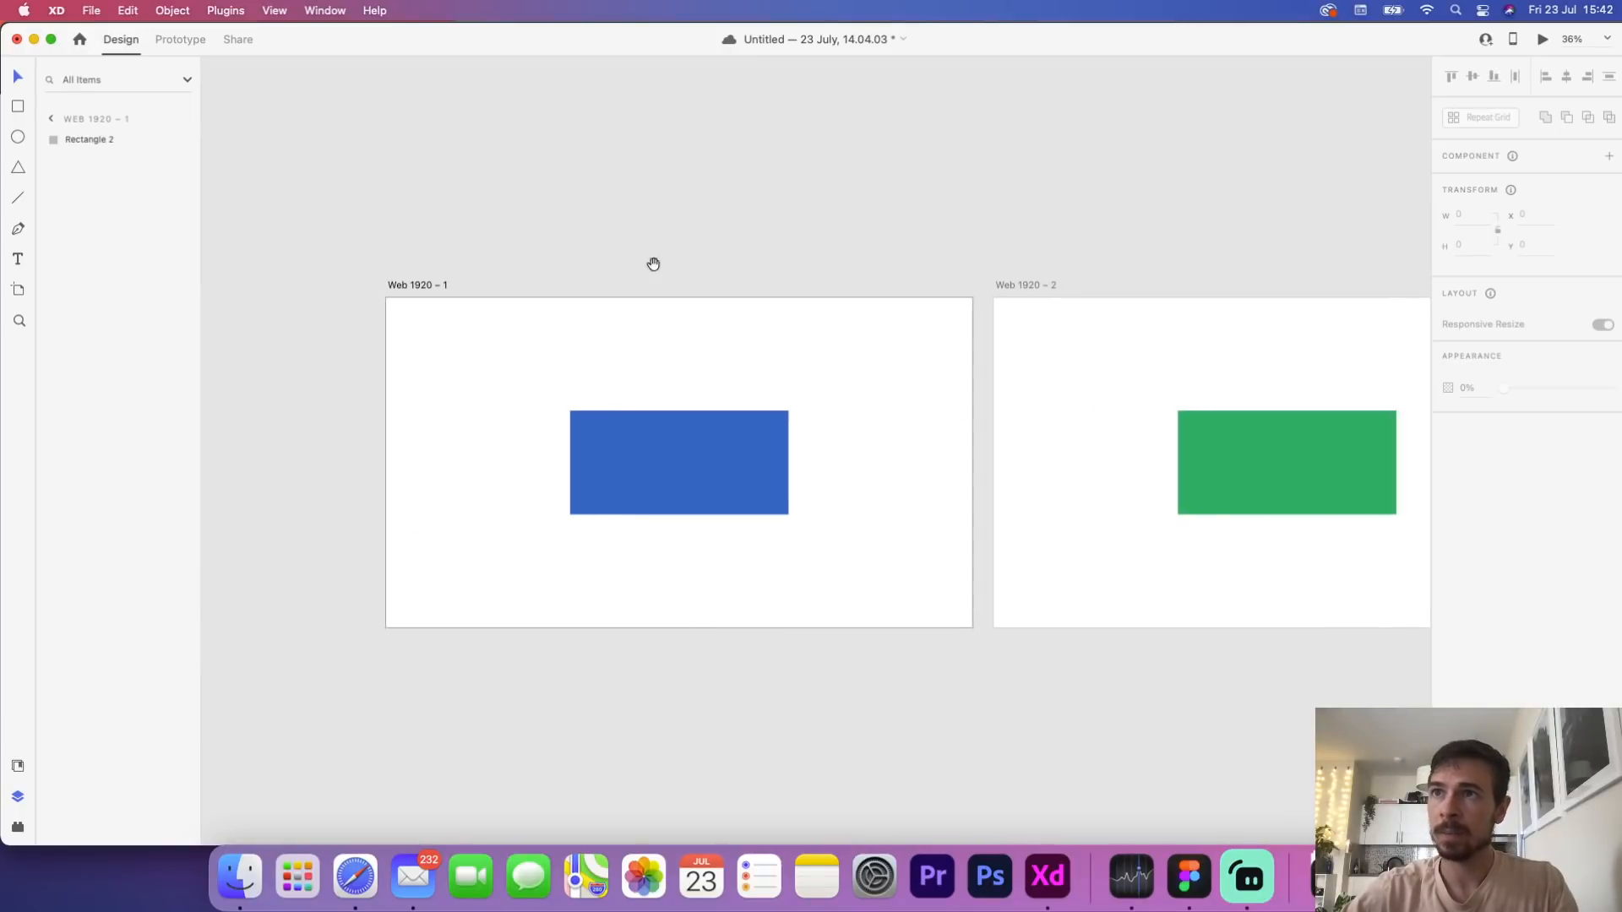
Link the Web 1920 – 1 artboard to Web 1920 – 2 with a Tap trigger, Auto-Animate, Ease Out easing and a 1 s duration
{"action": "left_click", "coordinate": [408, 285]}
{"action": "left_click", "coordinate": [300, 155]}
{"action": "left_click", "coordinate": [170, 40]}
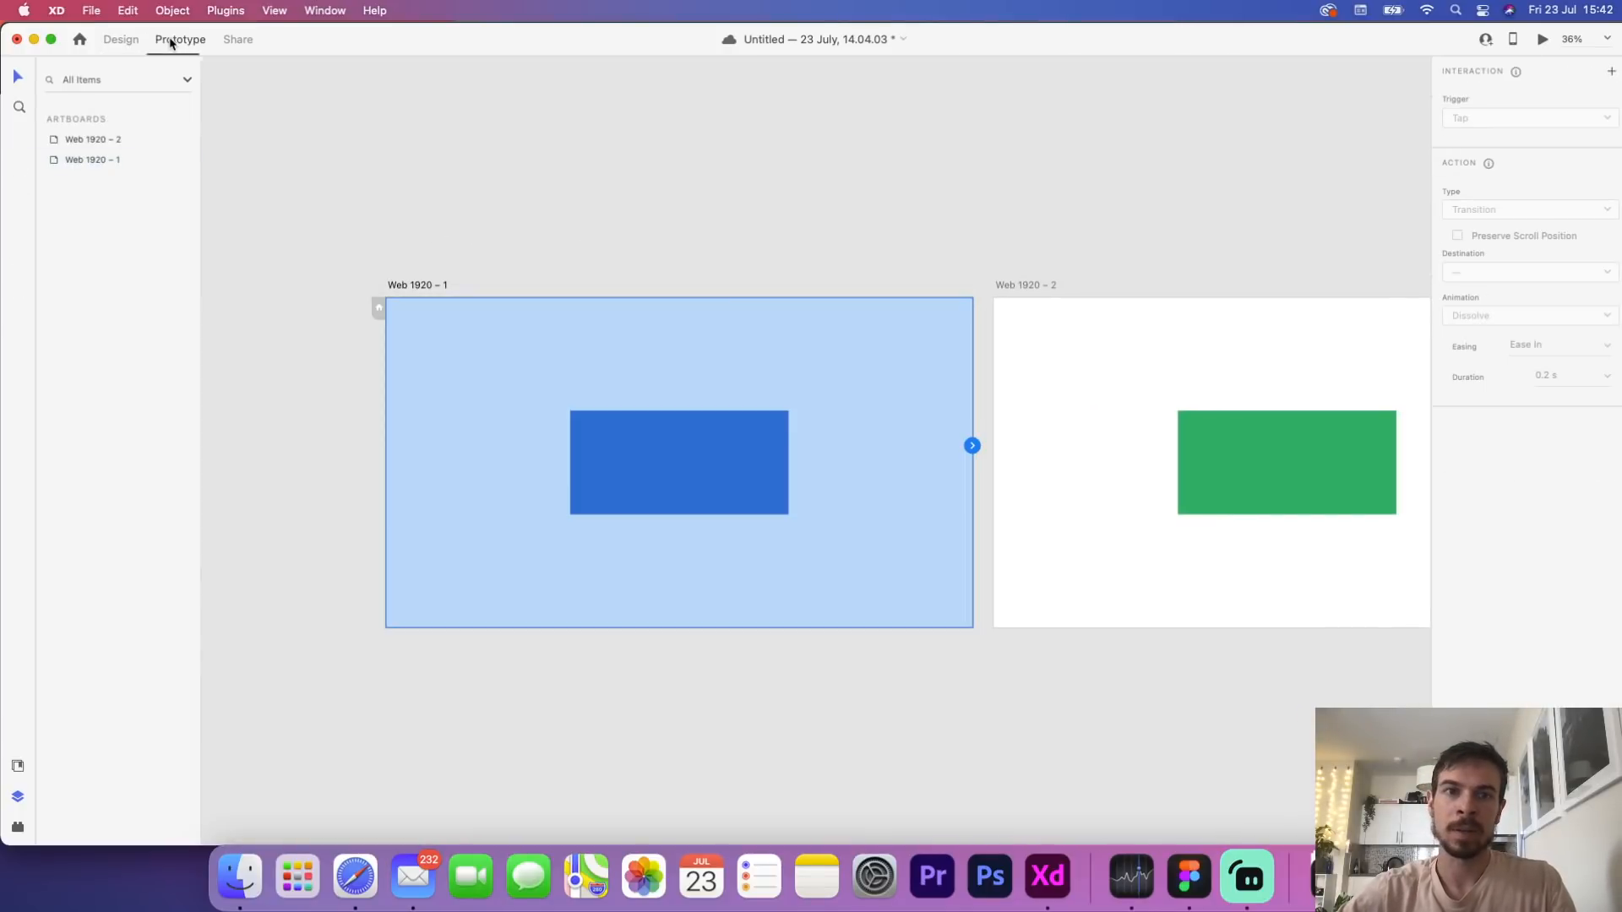
{"action": "left_click_drag", "start_coordinate": [972, 445], "coordinate": [1193, 439]}
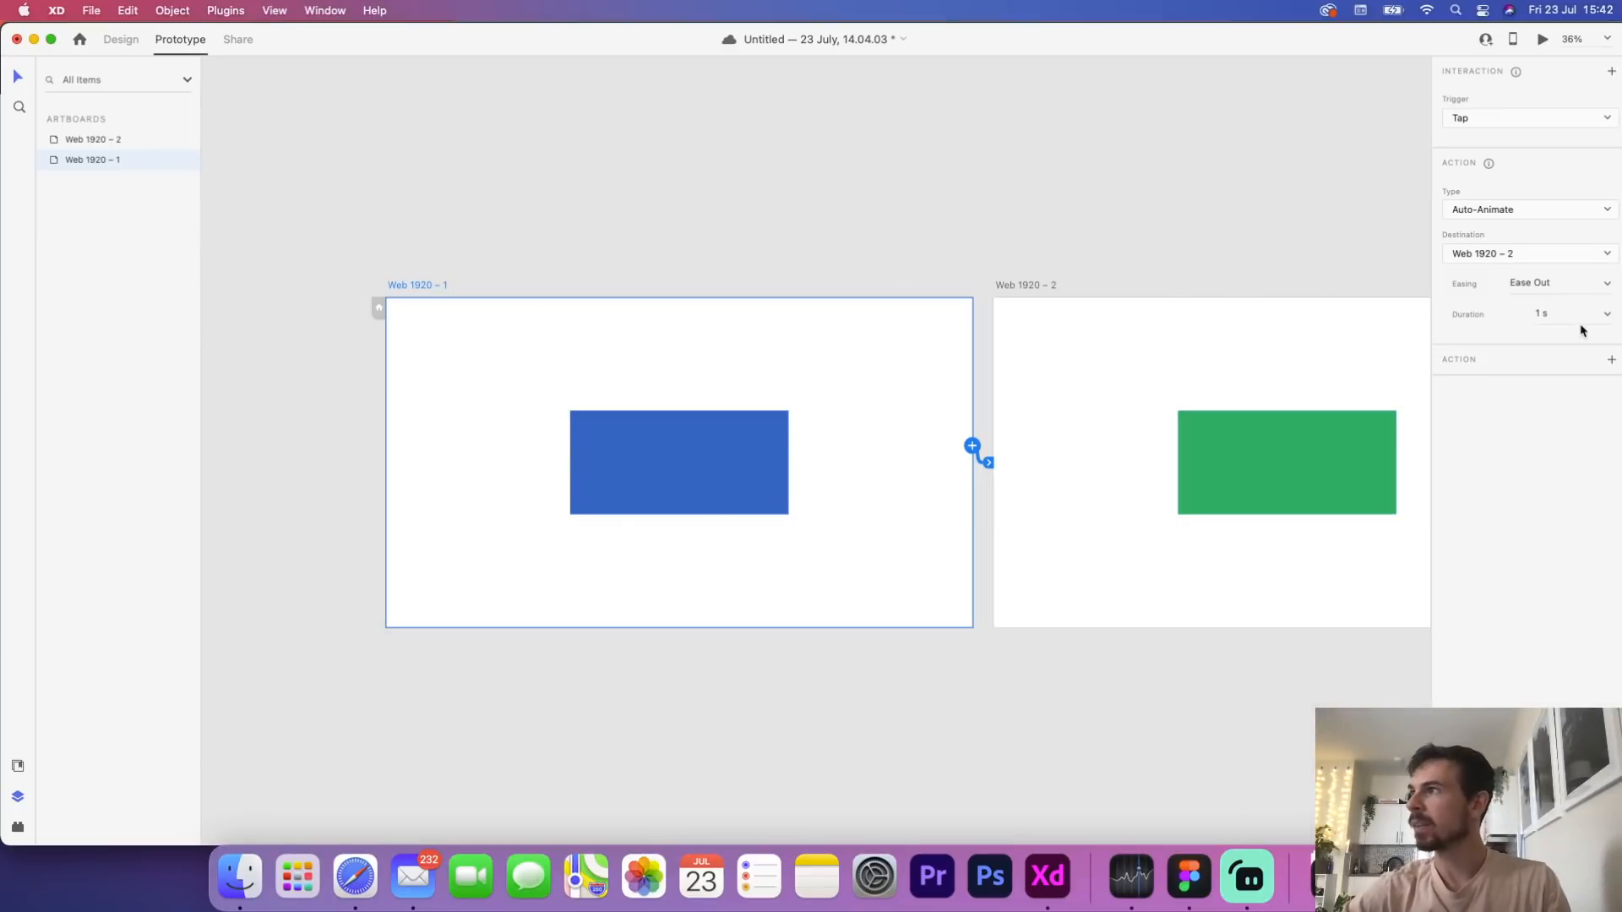
{"action": "left_click", "coordinate": [1548, 318]}
Preview the prototype, play the blue-to-green rectangle transition, and close the preview
{"action": "left_click", "coordinate": [1541, 40]}
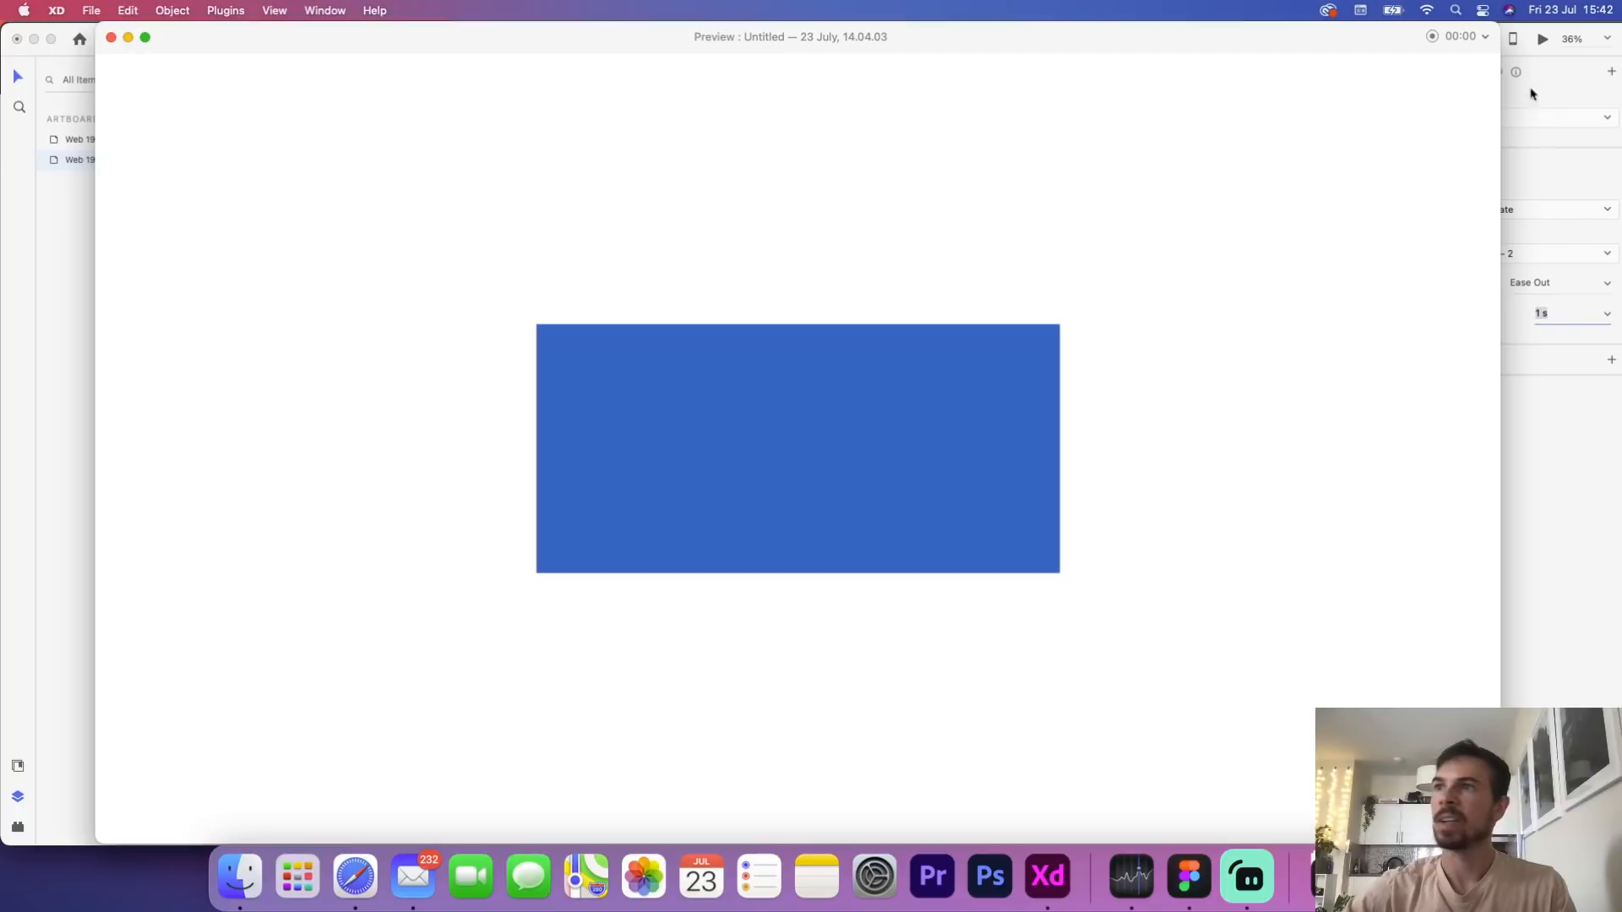
{"action": "left_click", "coordinate": [836, 459]}
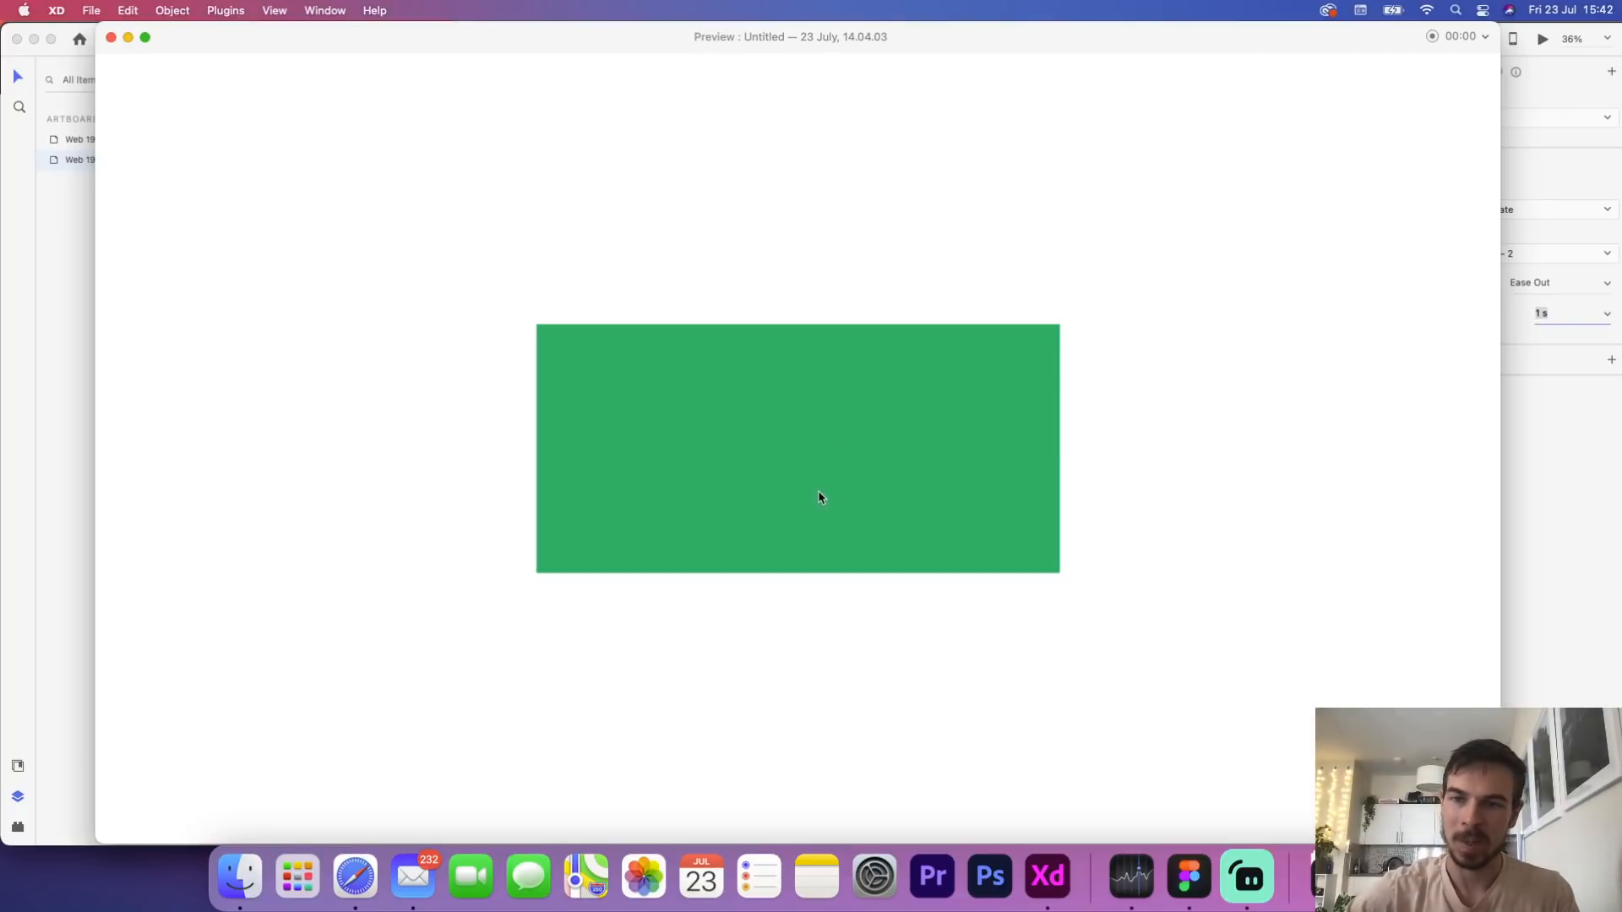
{"action": "left_click", "coordinate": [110, 37]}
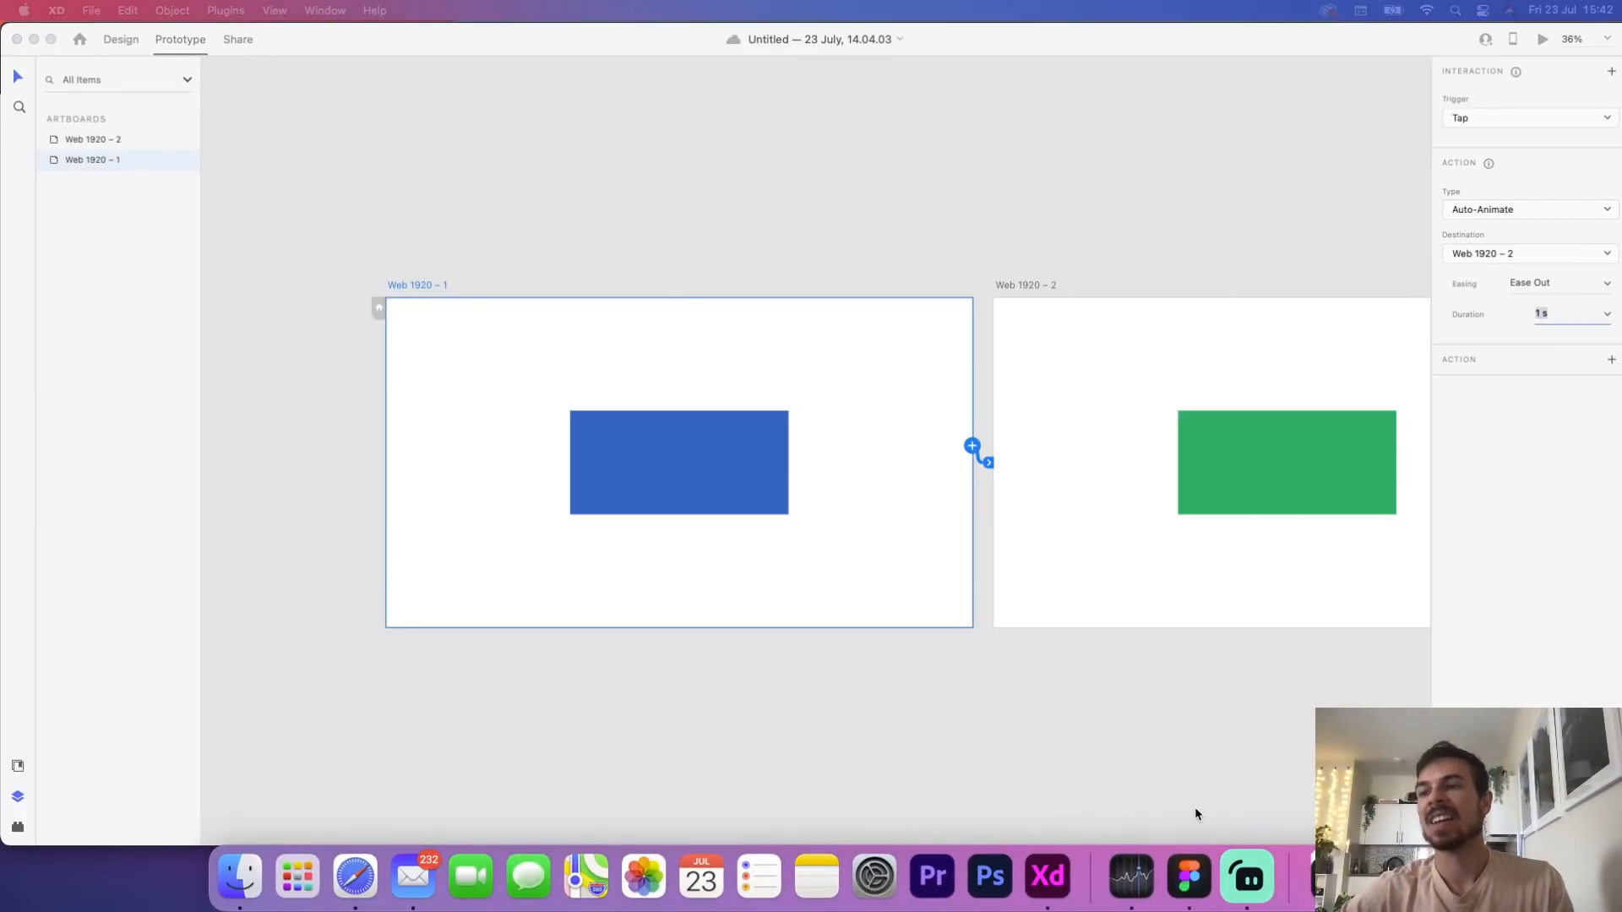
Switch to Figma and duplicate the MacBook - 1 frame with its purple rectangle beside the original
{"action": "left_click", "coordinate": [1188, 877]}
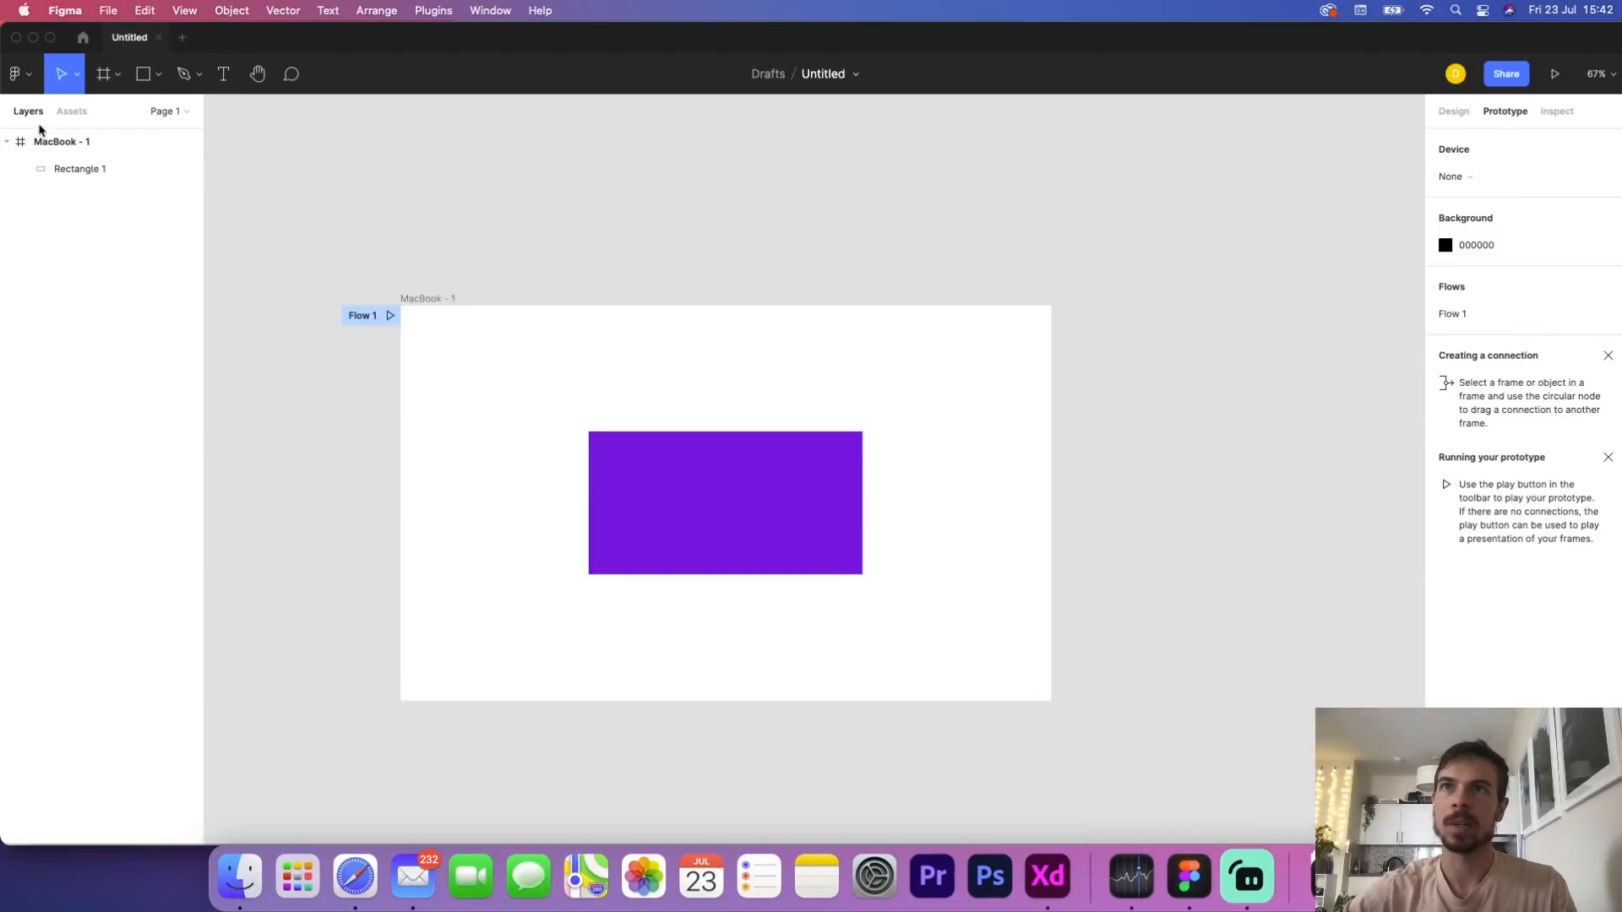
{"action": "left_click", "coordinate": [443, 301]}
{"action": "key", "text": "super+c"}
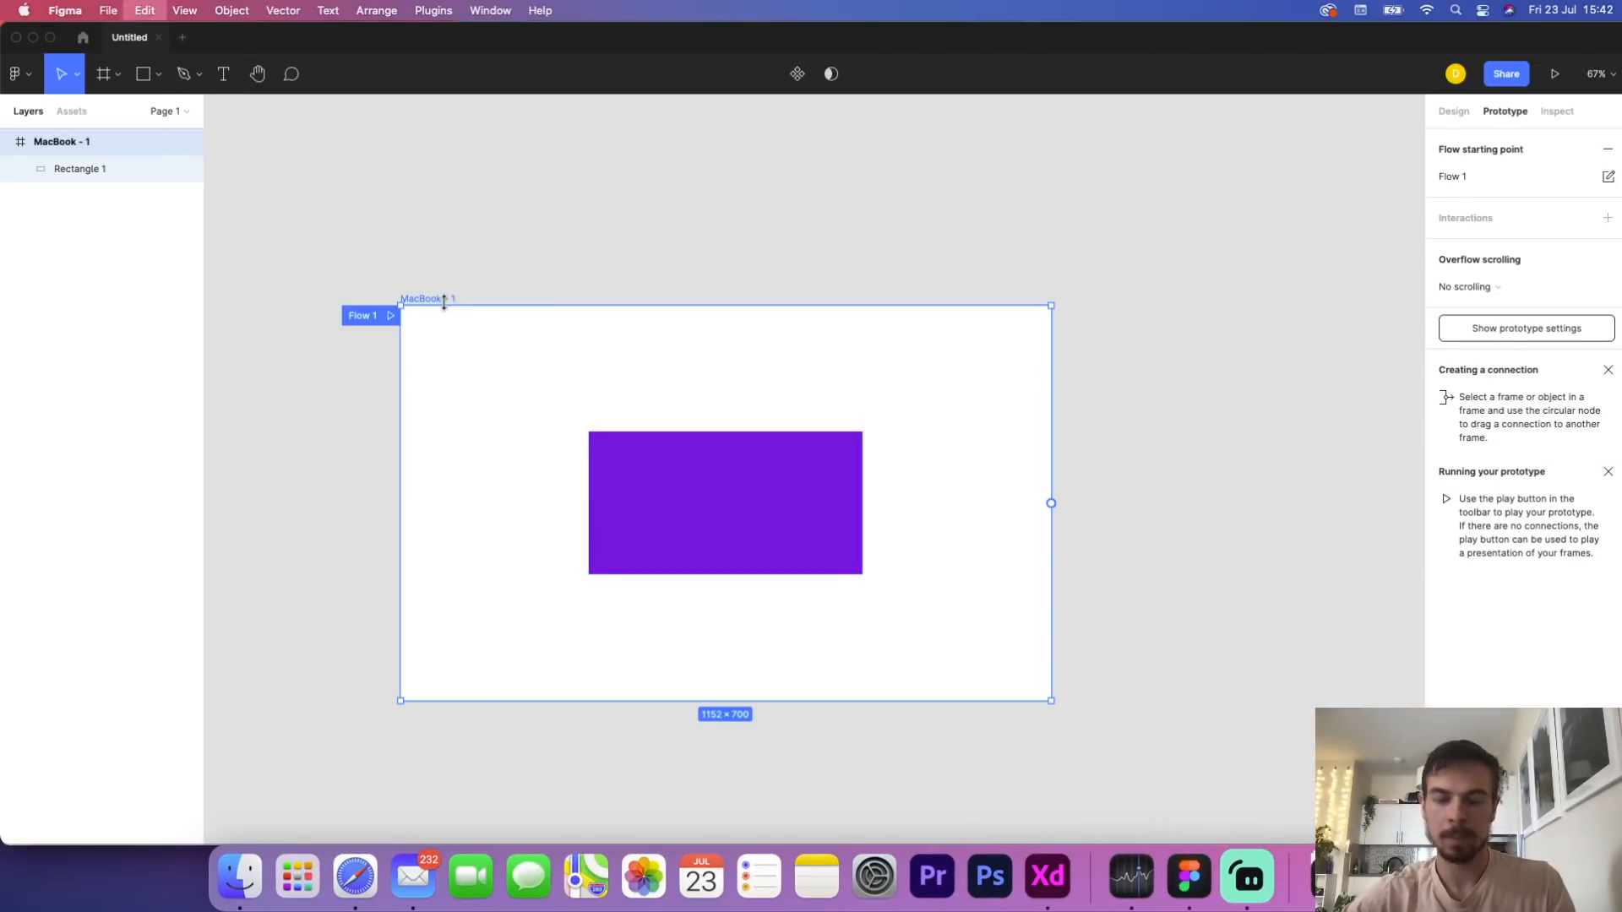
{"action": "key", "text": "super+v"}
Connect MacBook - 1 to MacBook - 2 with an On click, Navigate to interaction using Smart animate, Ease out and 1000ms
{"action": "left_click", "coordinate": [999, 428]}
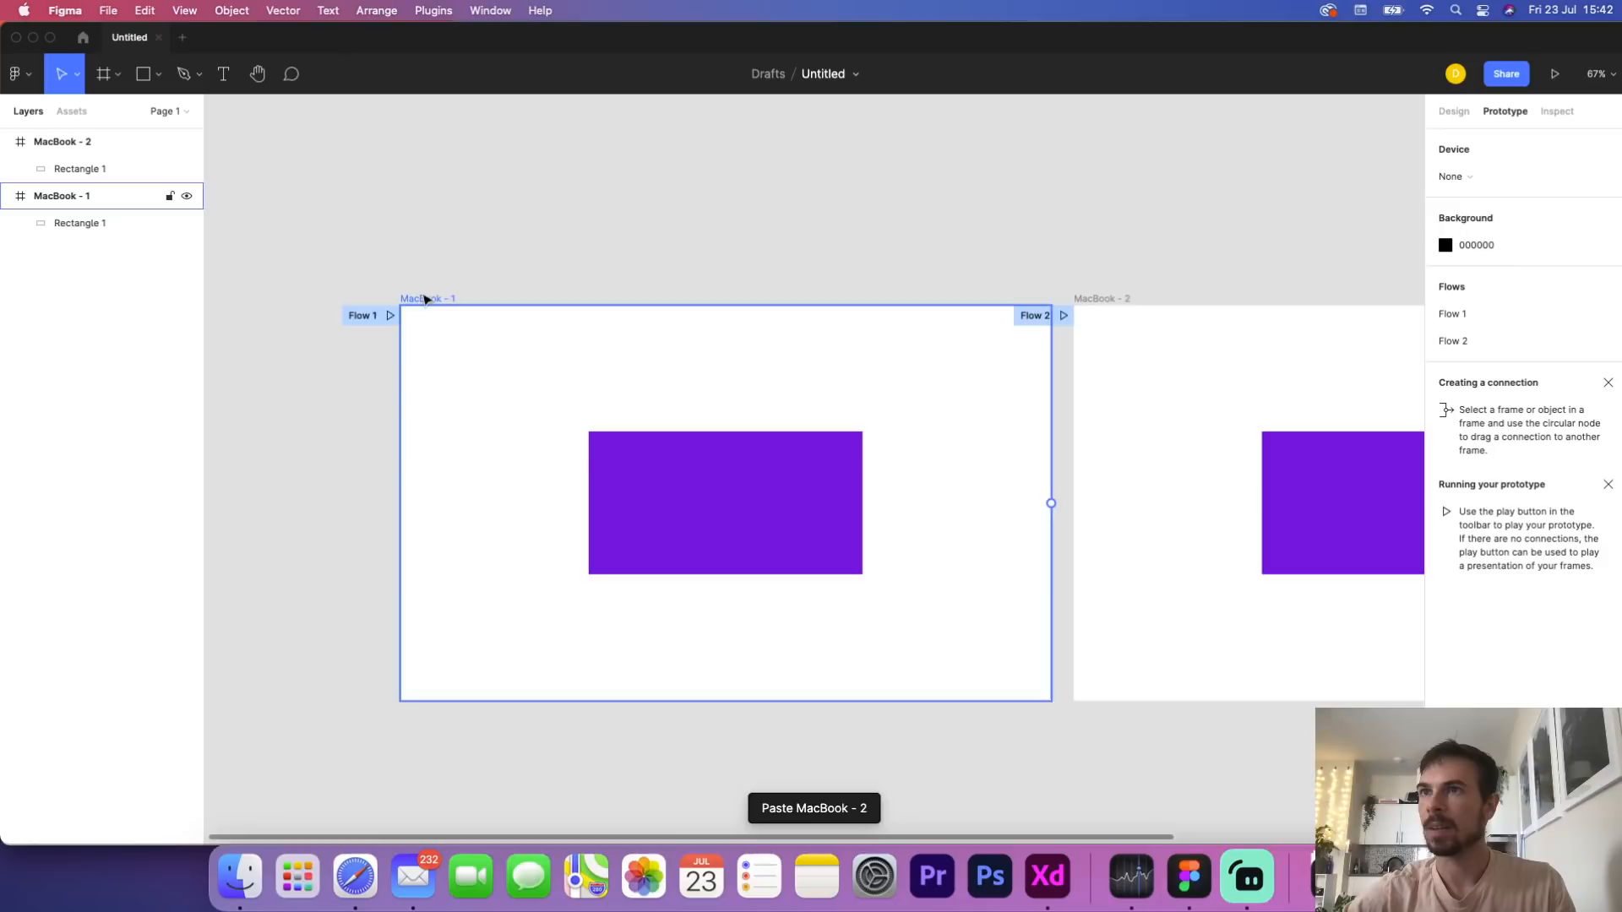
{"action": "left_click", "coordinate": [460, 307]}
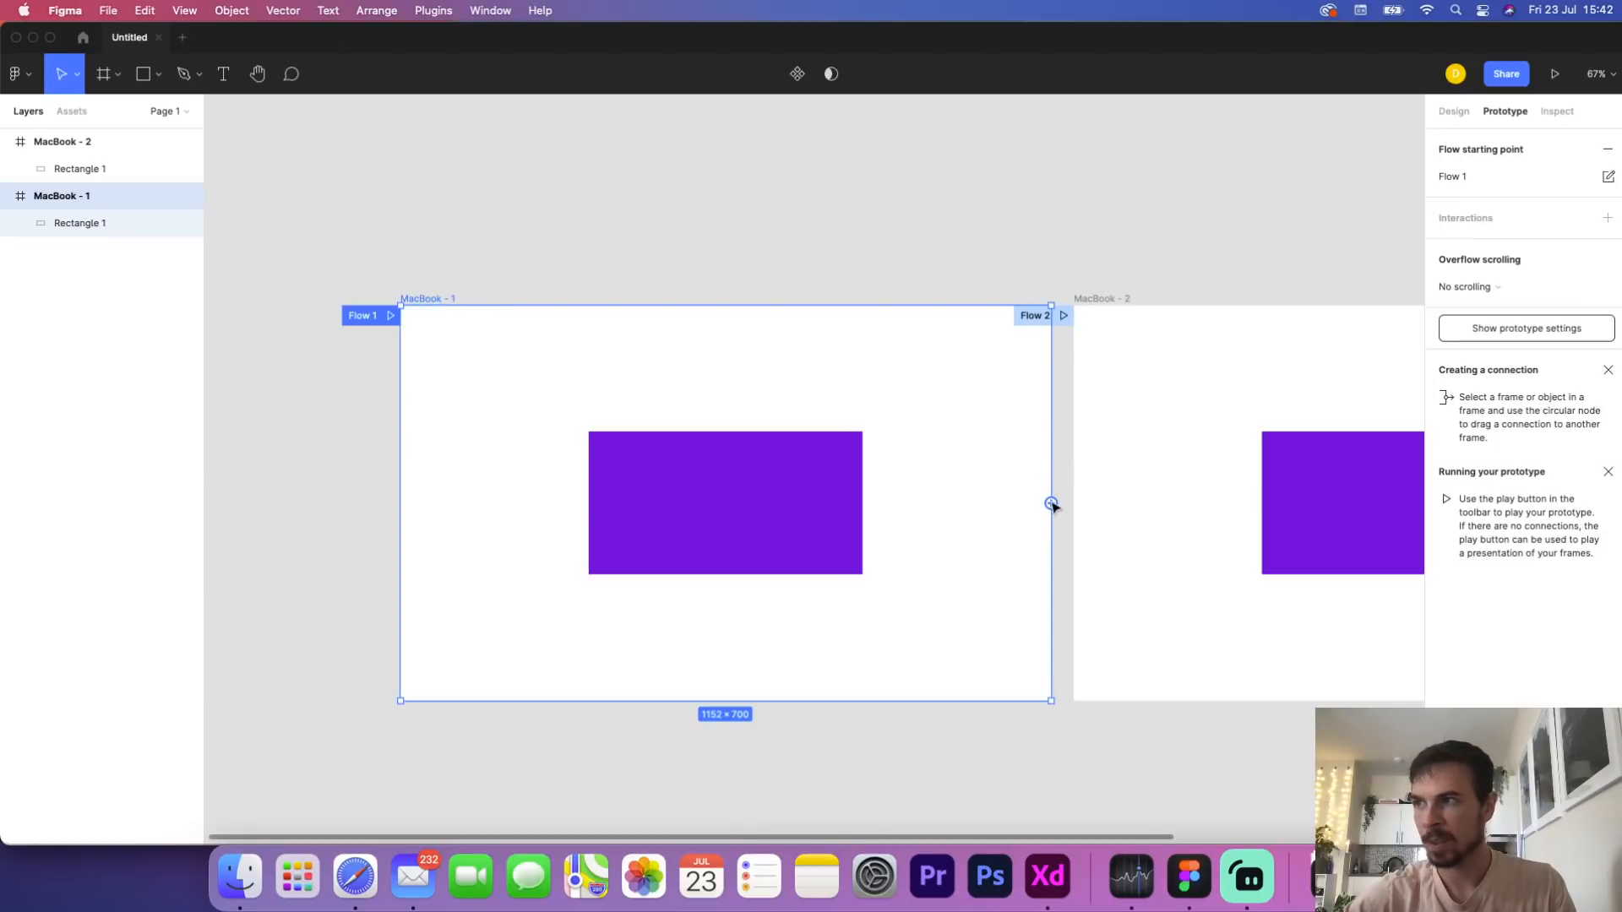
{"action": "left_click_drag", "start_coordinate": [1093, 443], "coordinate": [1143, 473]}
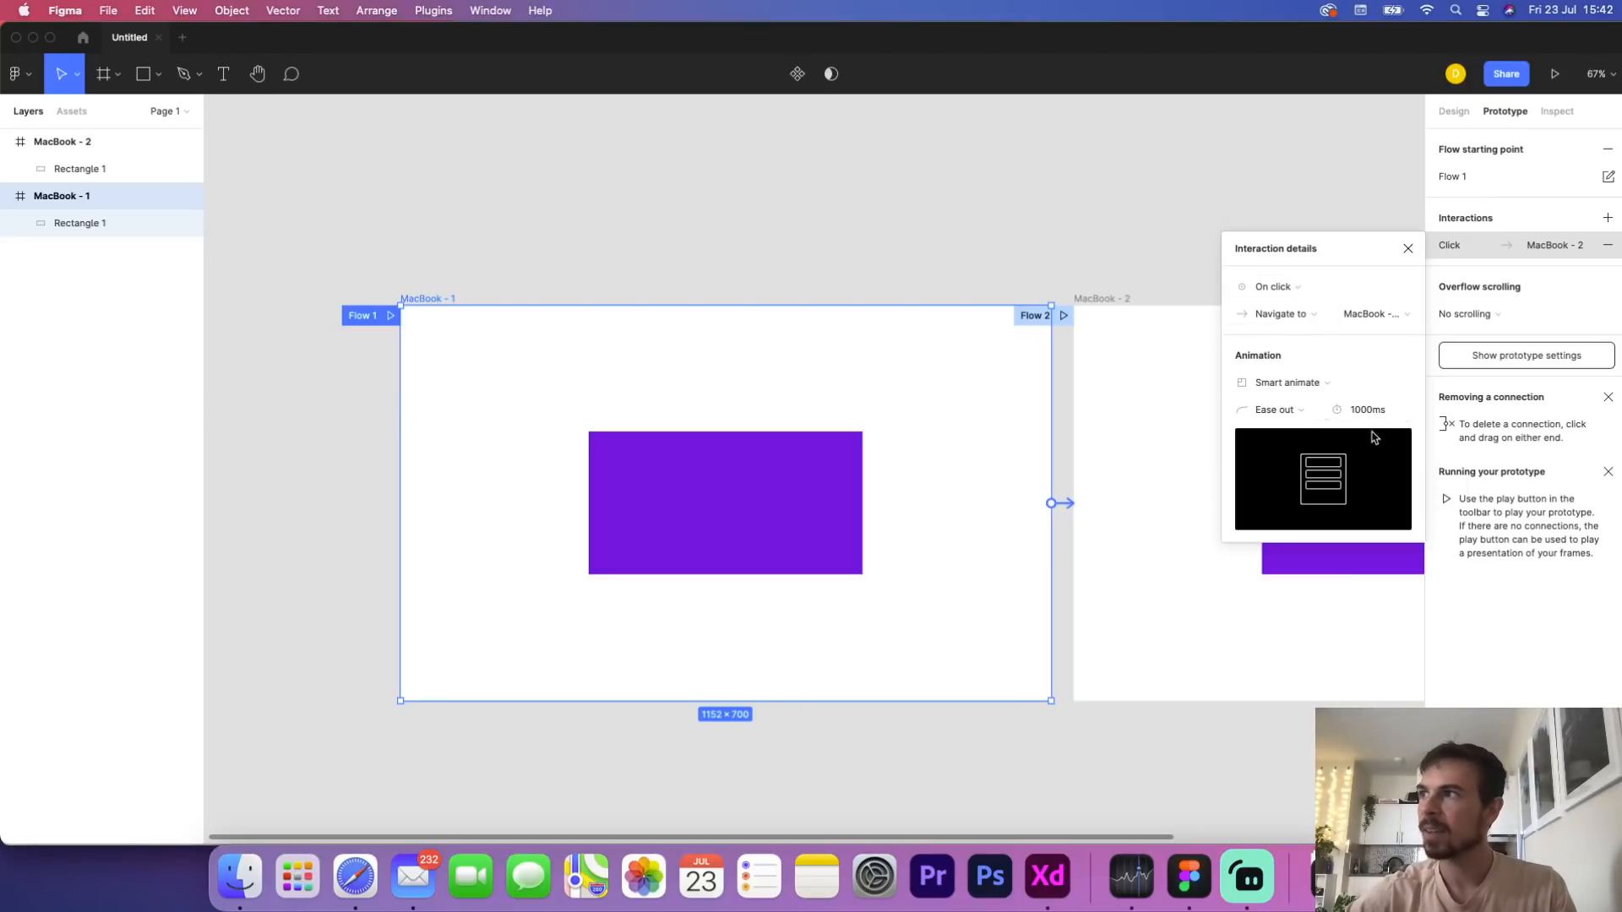
Change the fill of the rectangle in the MacBook - 2 frame to light blue (57B4D1)
{"action": "left_click", "coordinate": [1340, 550]}
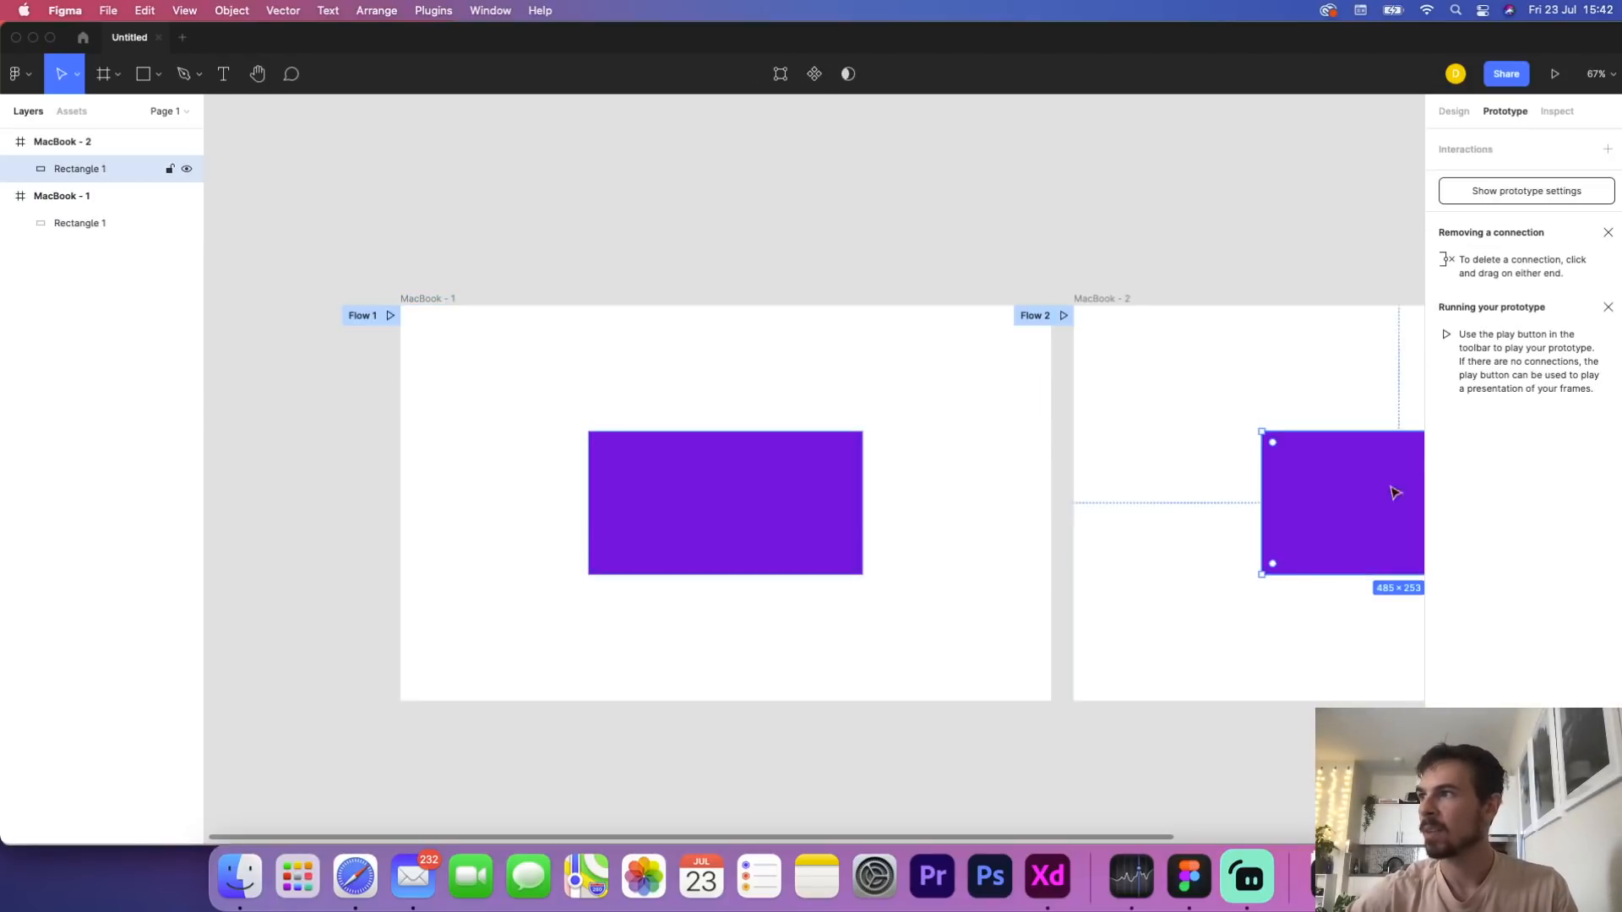
{"action": "left_click", "coordinate": [1454, 111]}
{"action": "left_click", "coordinate": [1444, 513]}
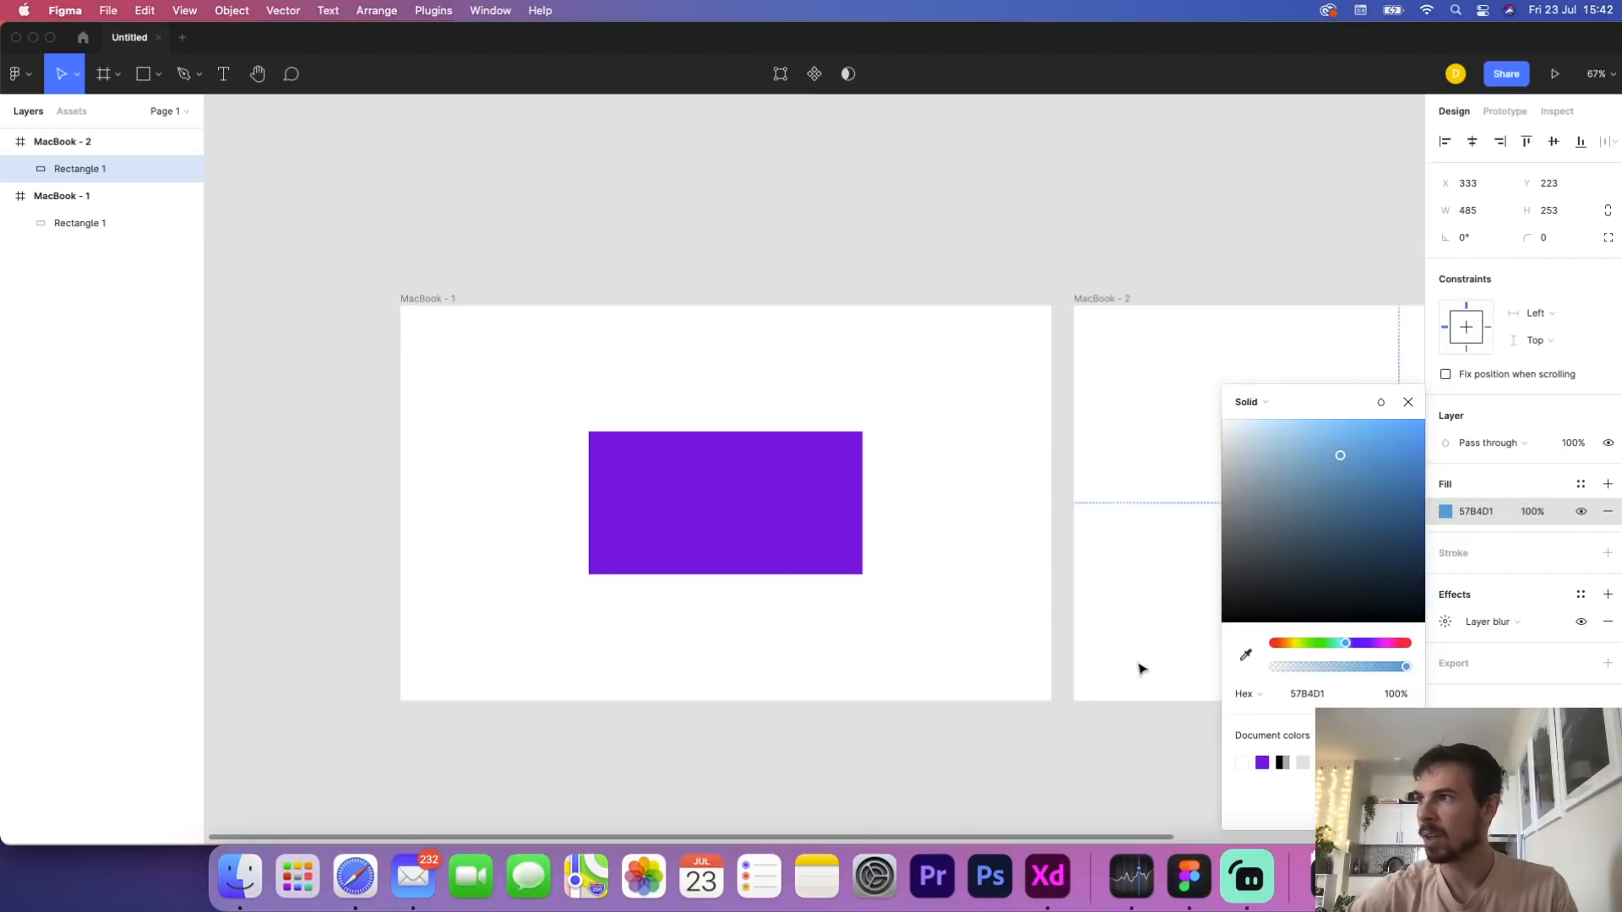
{"action": "scroll", "coordinate": [1138, 667], "scroll_direction": "right", "scroll_amount": 4}
{"action": "left_click", "coordinate": [870, 747]}
{"action": "scroll", "coordinate": [561, 664], "scroll_direction": "left", "scroll_amount": 3}
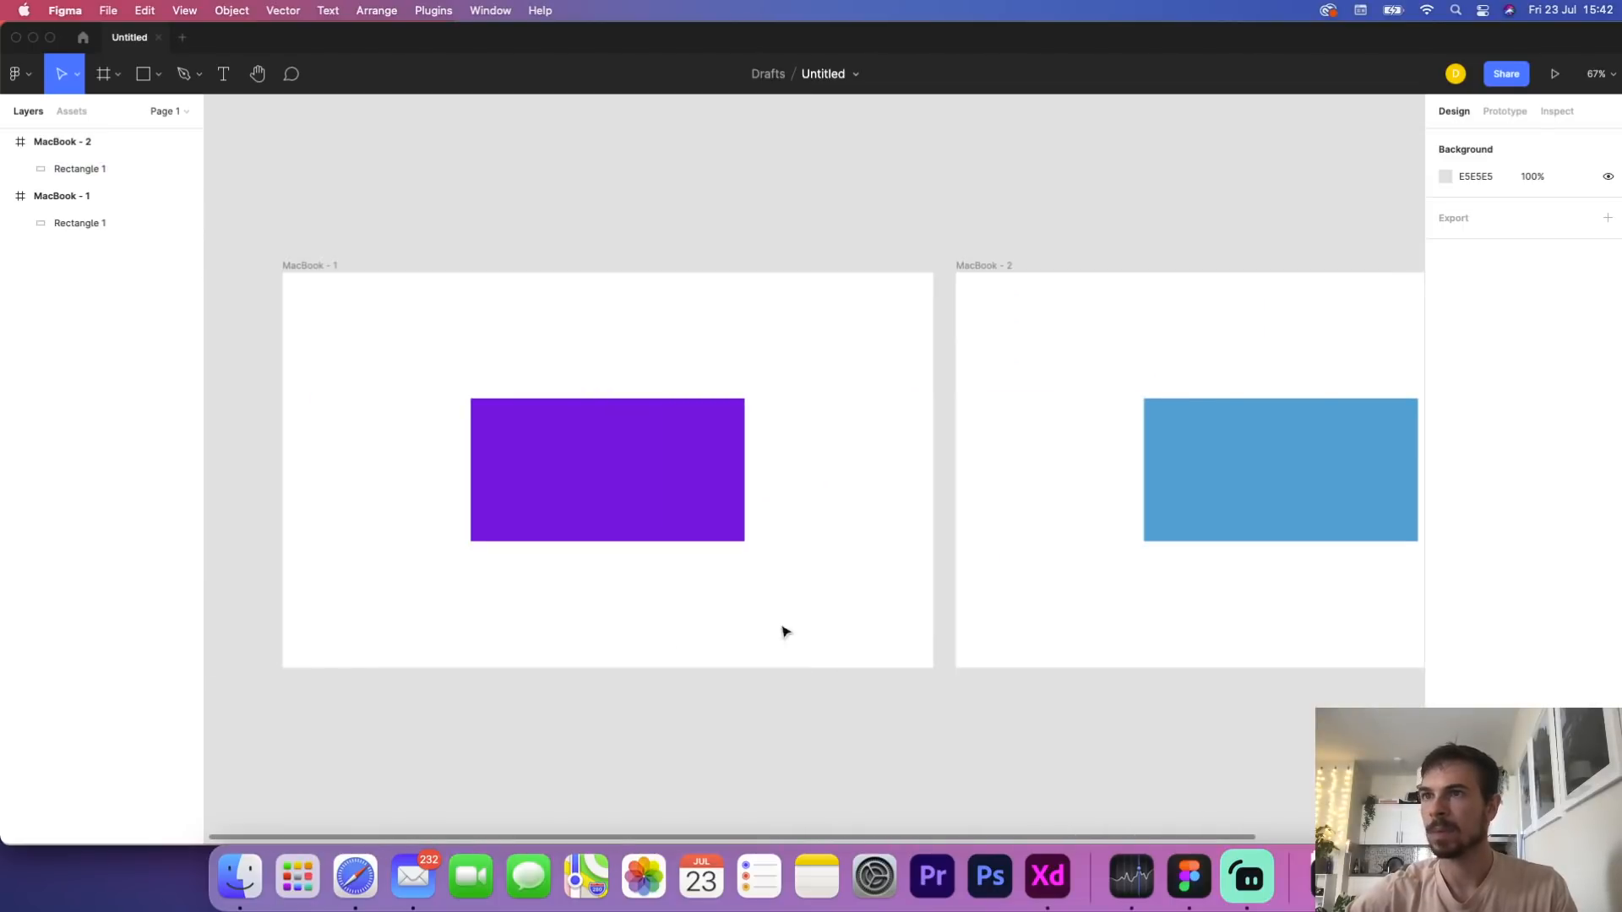
Present the prototype from MacBook - 1, play the purple-to-blue transition, and return to the design file
{"action": "left_click", "coordinate": [304, 269]}
{"action": "left_click", "coordinate": [1557, 76]}
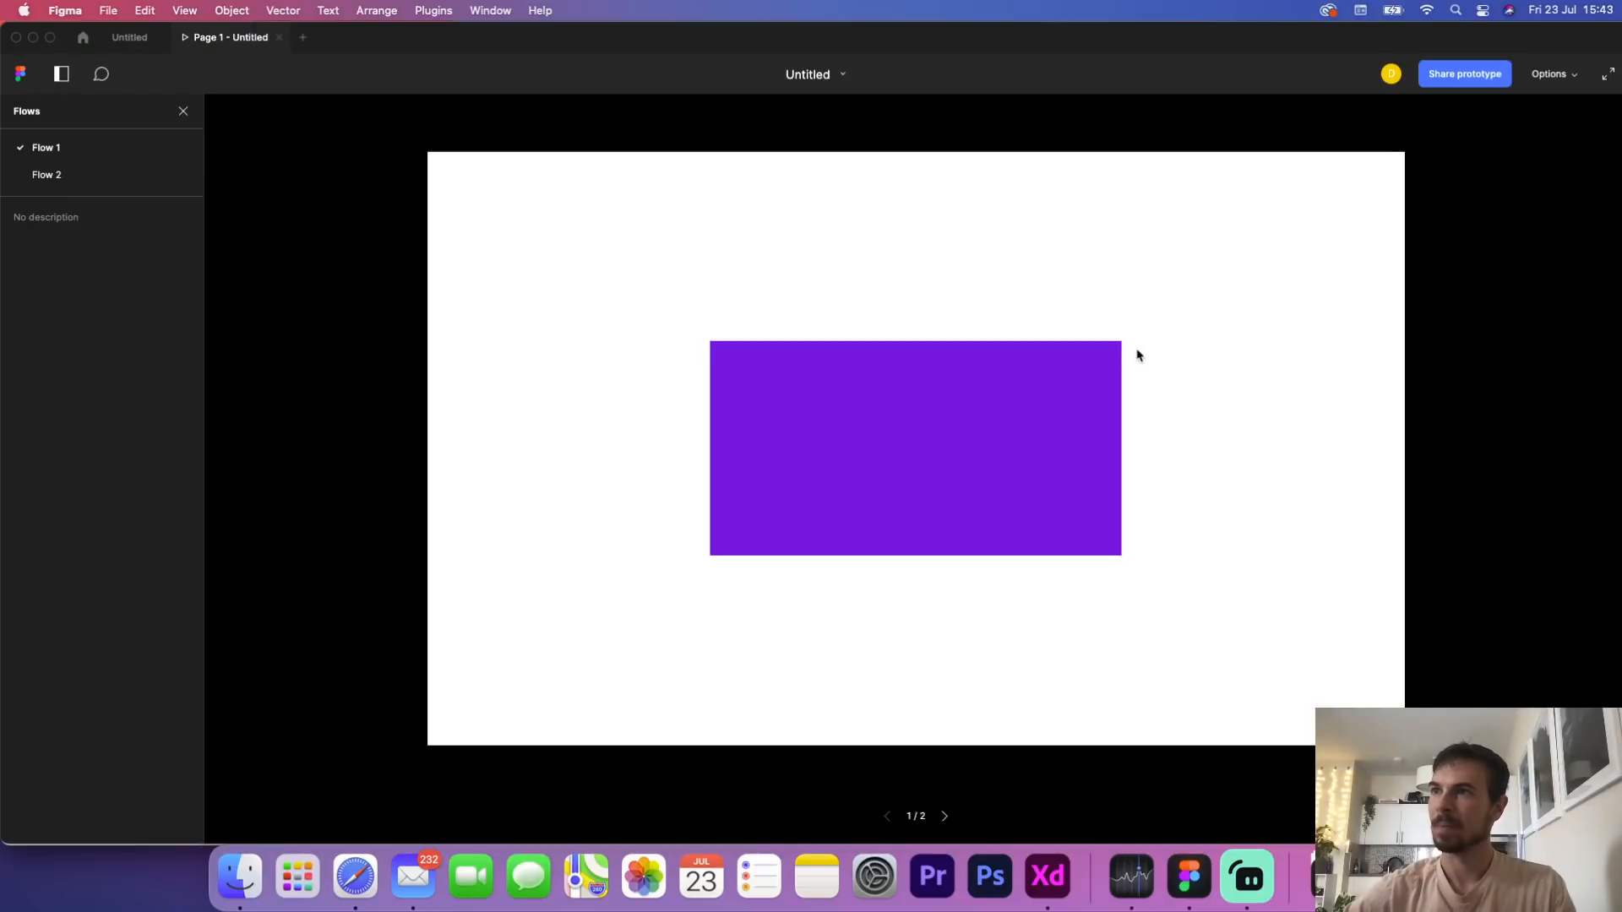
{"action": "left_click", "coordinate": [1031, 504]}
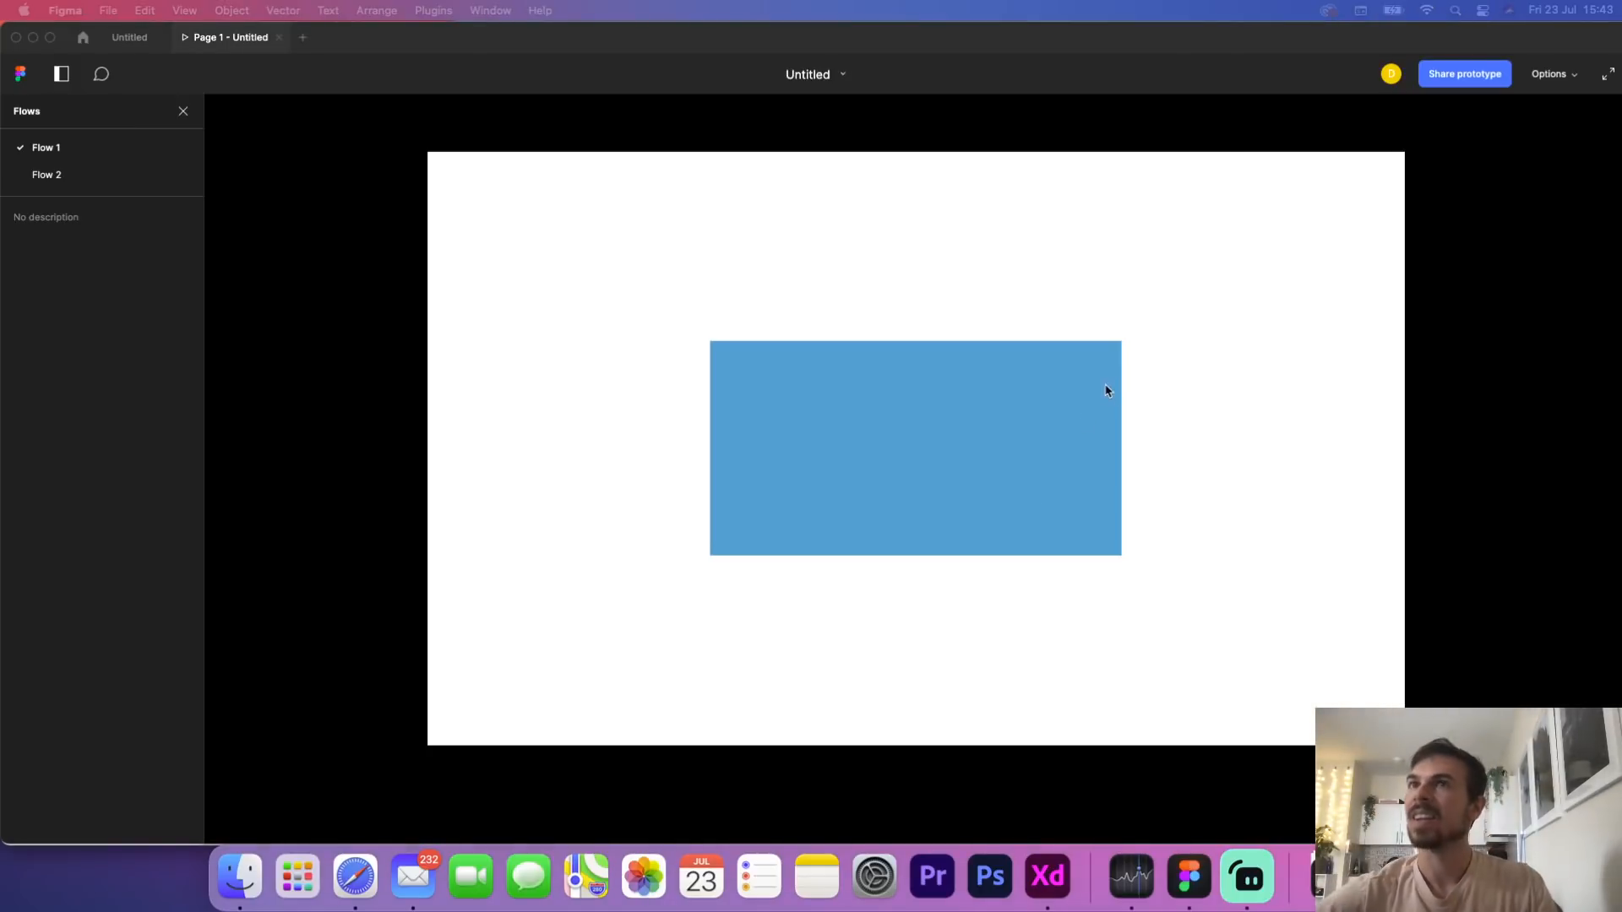
{"action": "left_click", "coordinate": [131, 39]}
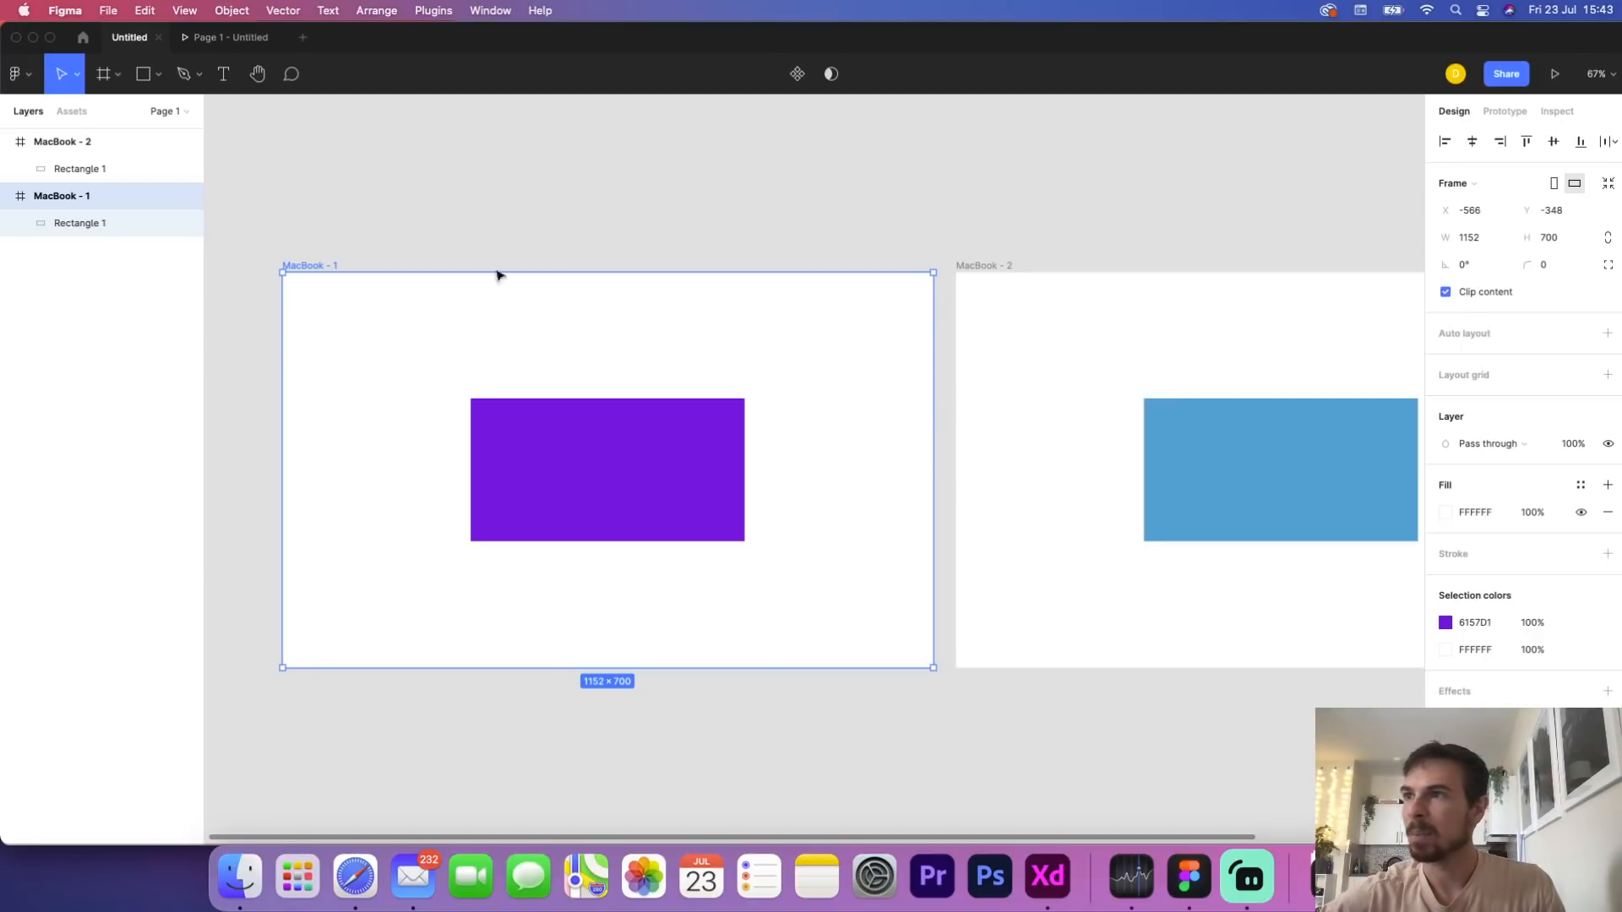
Switch to Adobe XD and delete the Web 1920 – 2 artboard with the green rectangle
{"action": "left_click", "coordinate": [1048, 877]}
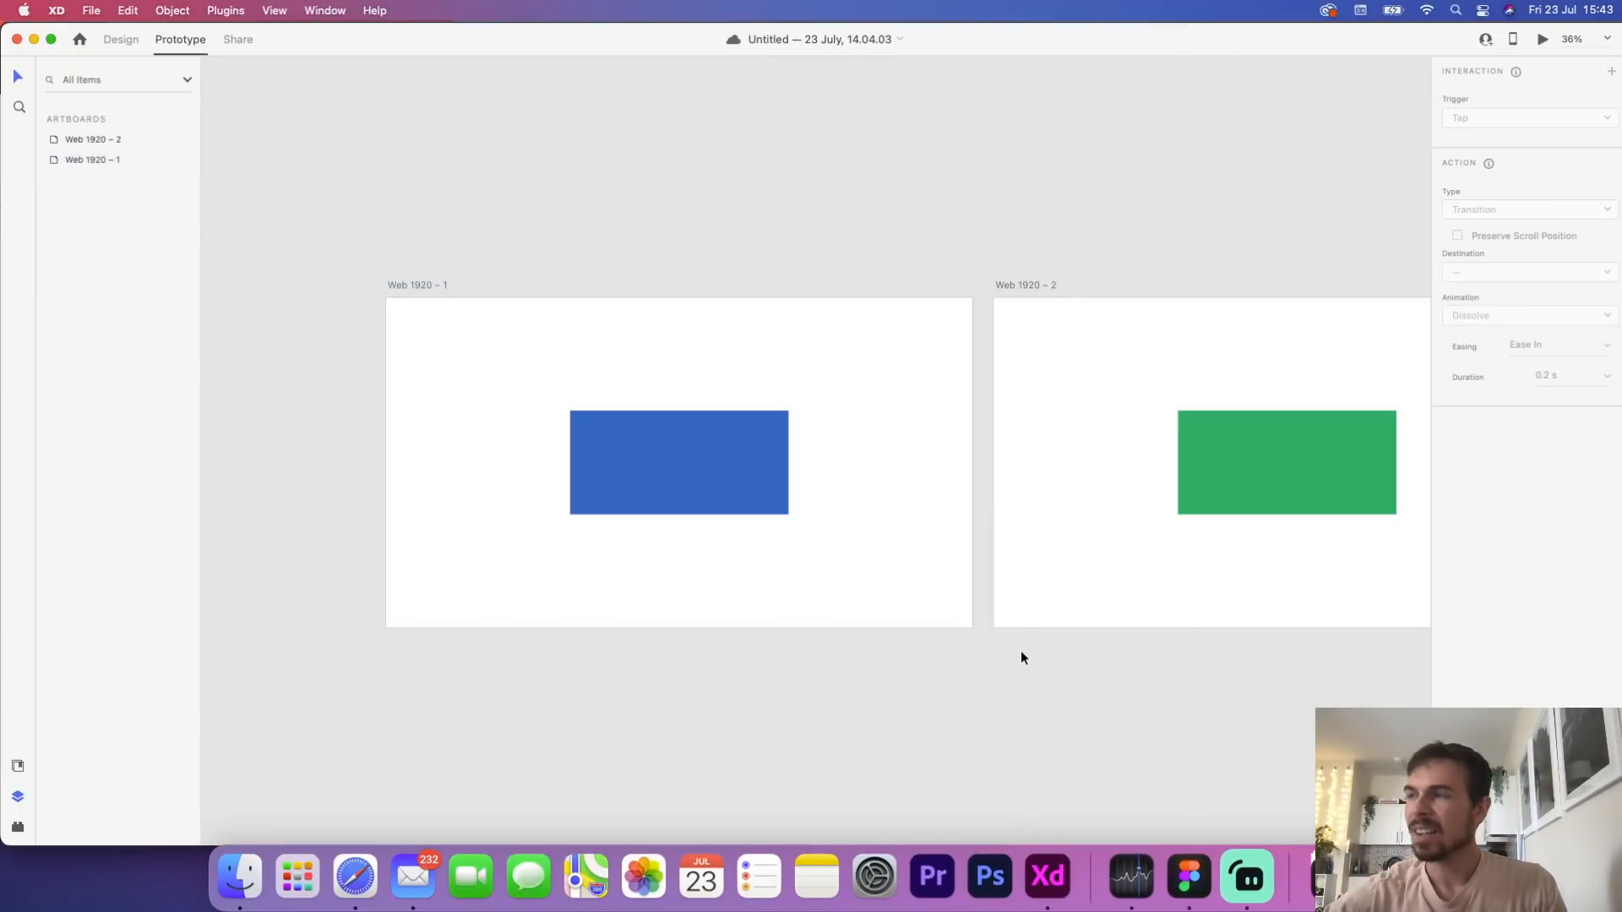
{"action": "left_click", "coordinate": [1256, 459]}
{"action": "left_click", "coordinate": [1037, 287]}
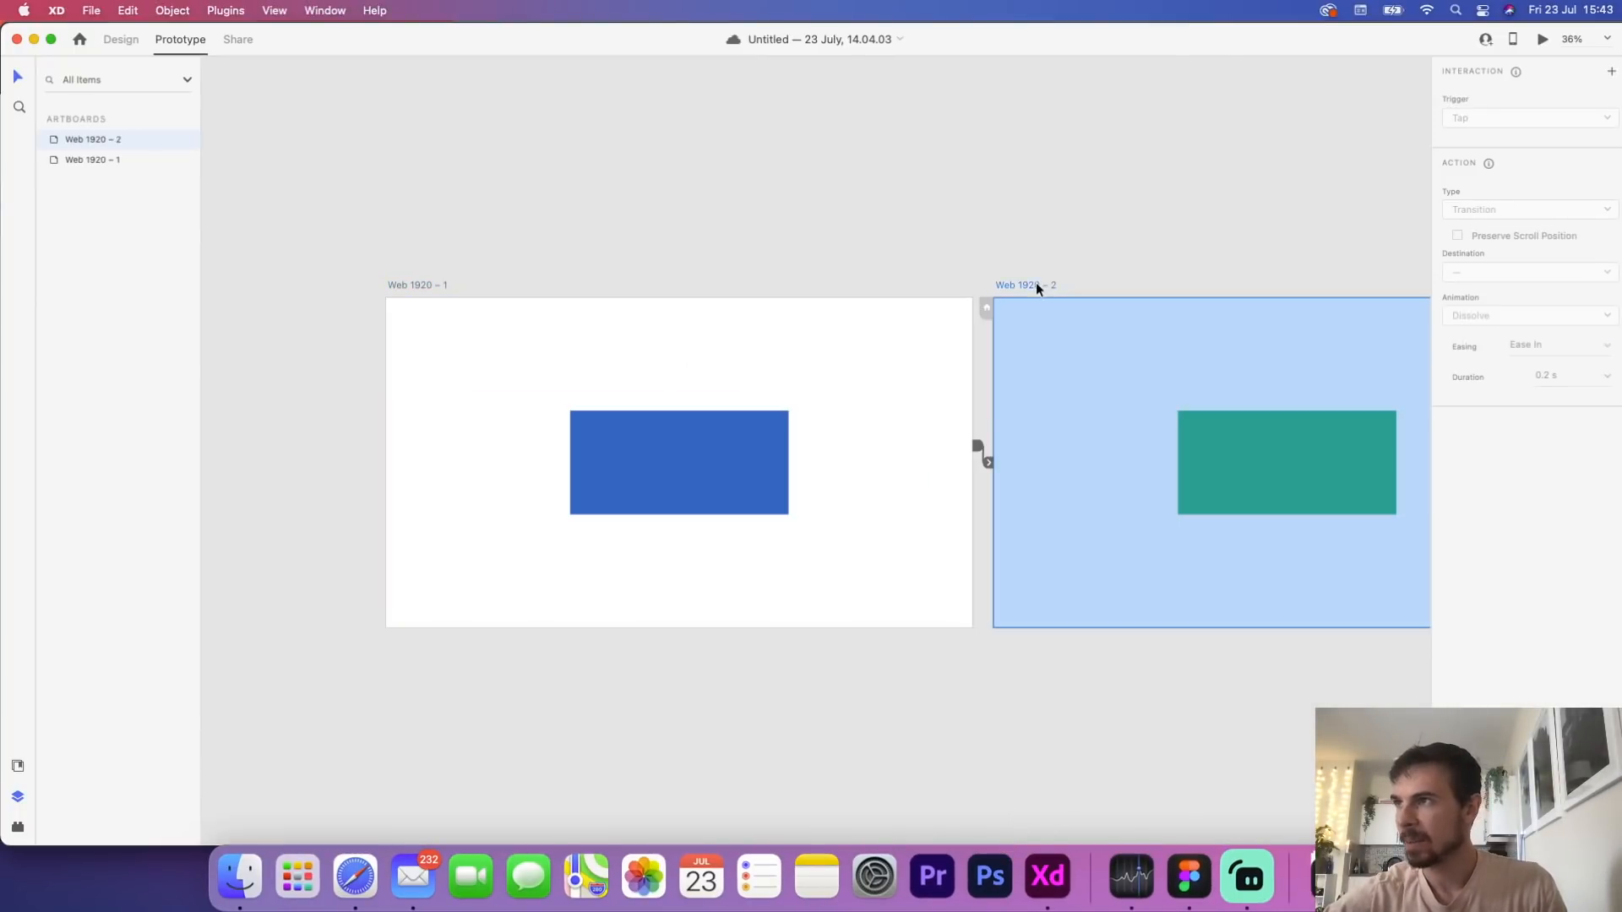
{"action": "key", "text": "Delete"}
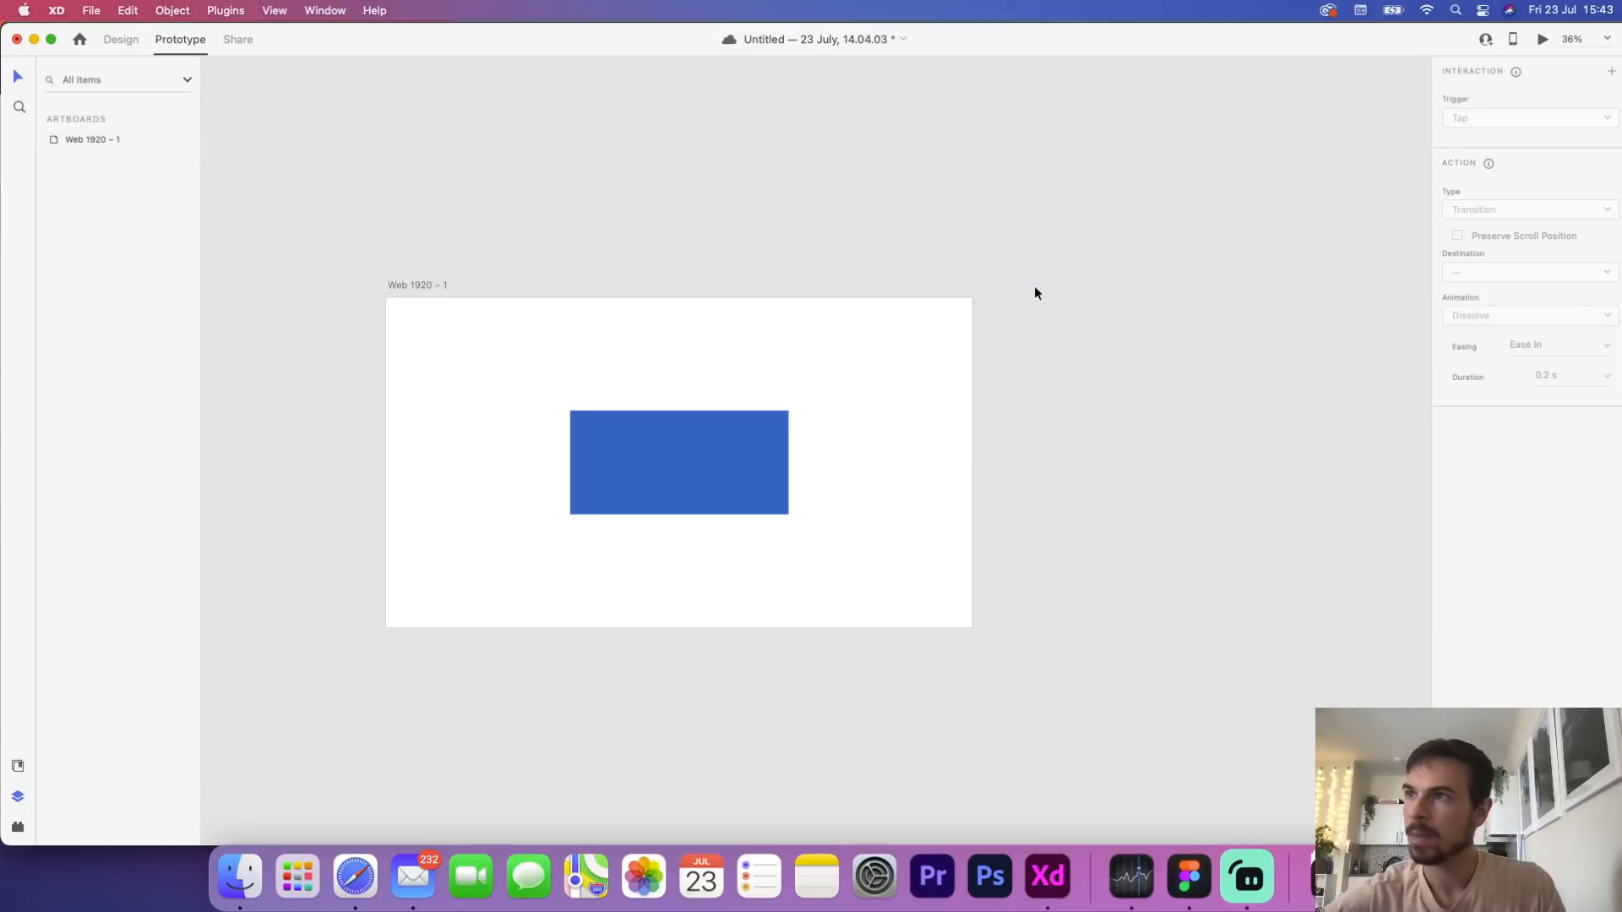
Duplicate the Web 1920 – 1 artboard with its blue rectangle beside the original
{"action": "left_click", "coordinate": [412, 286]}
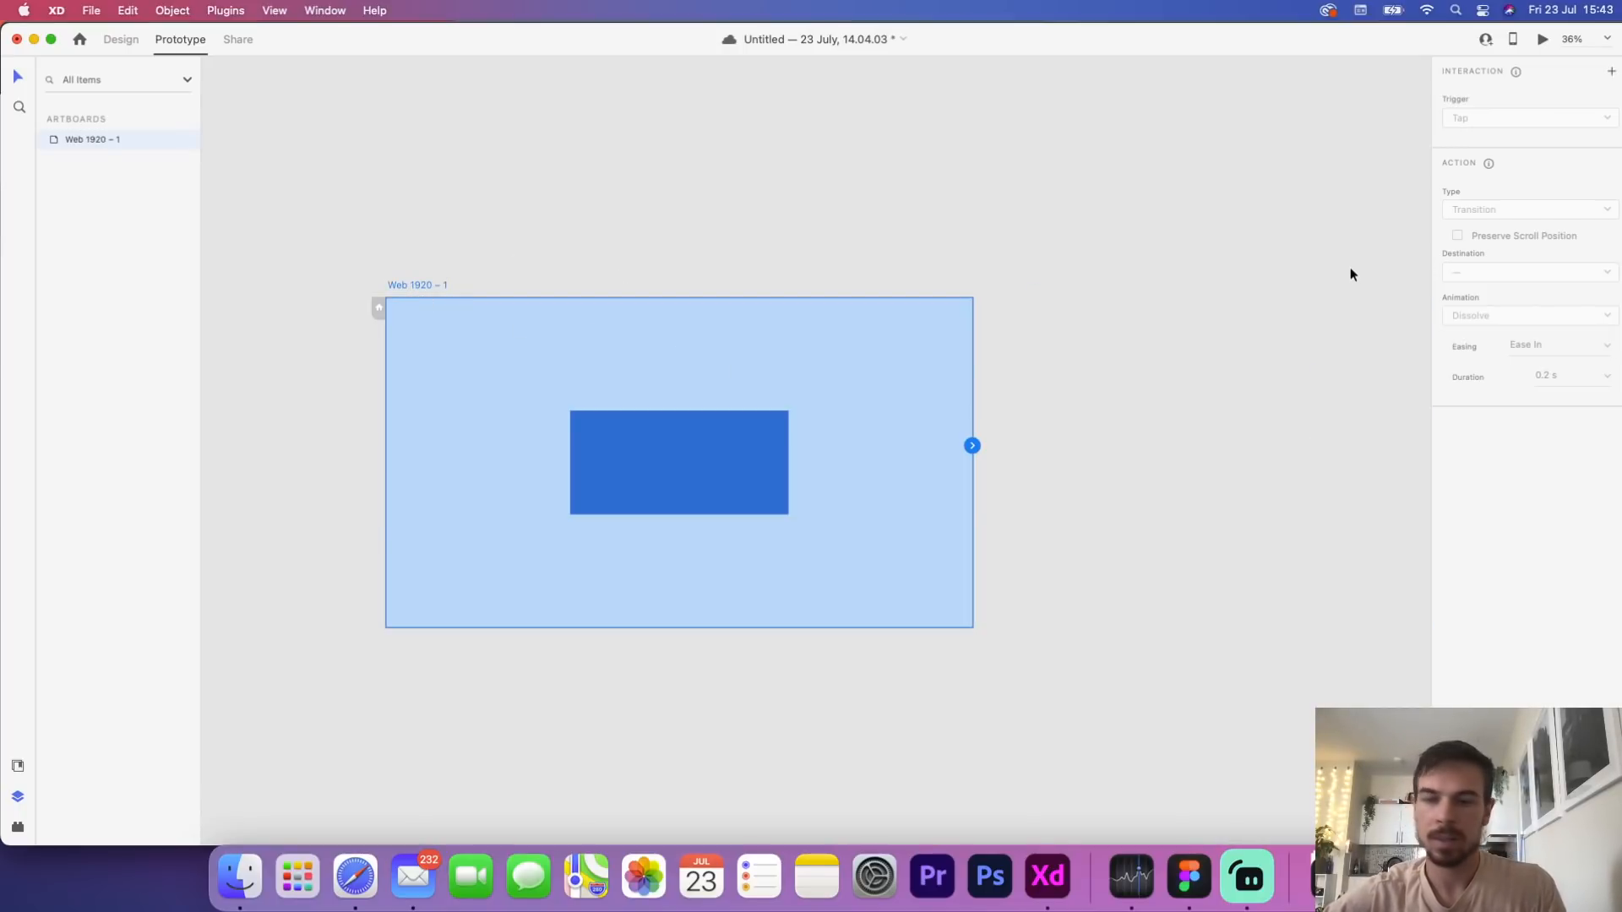
{"action": "key", "text": "super+d"}
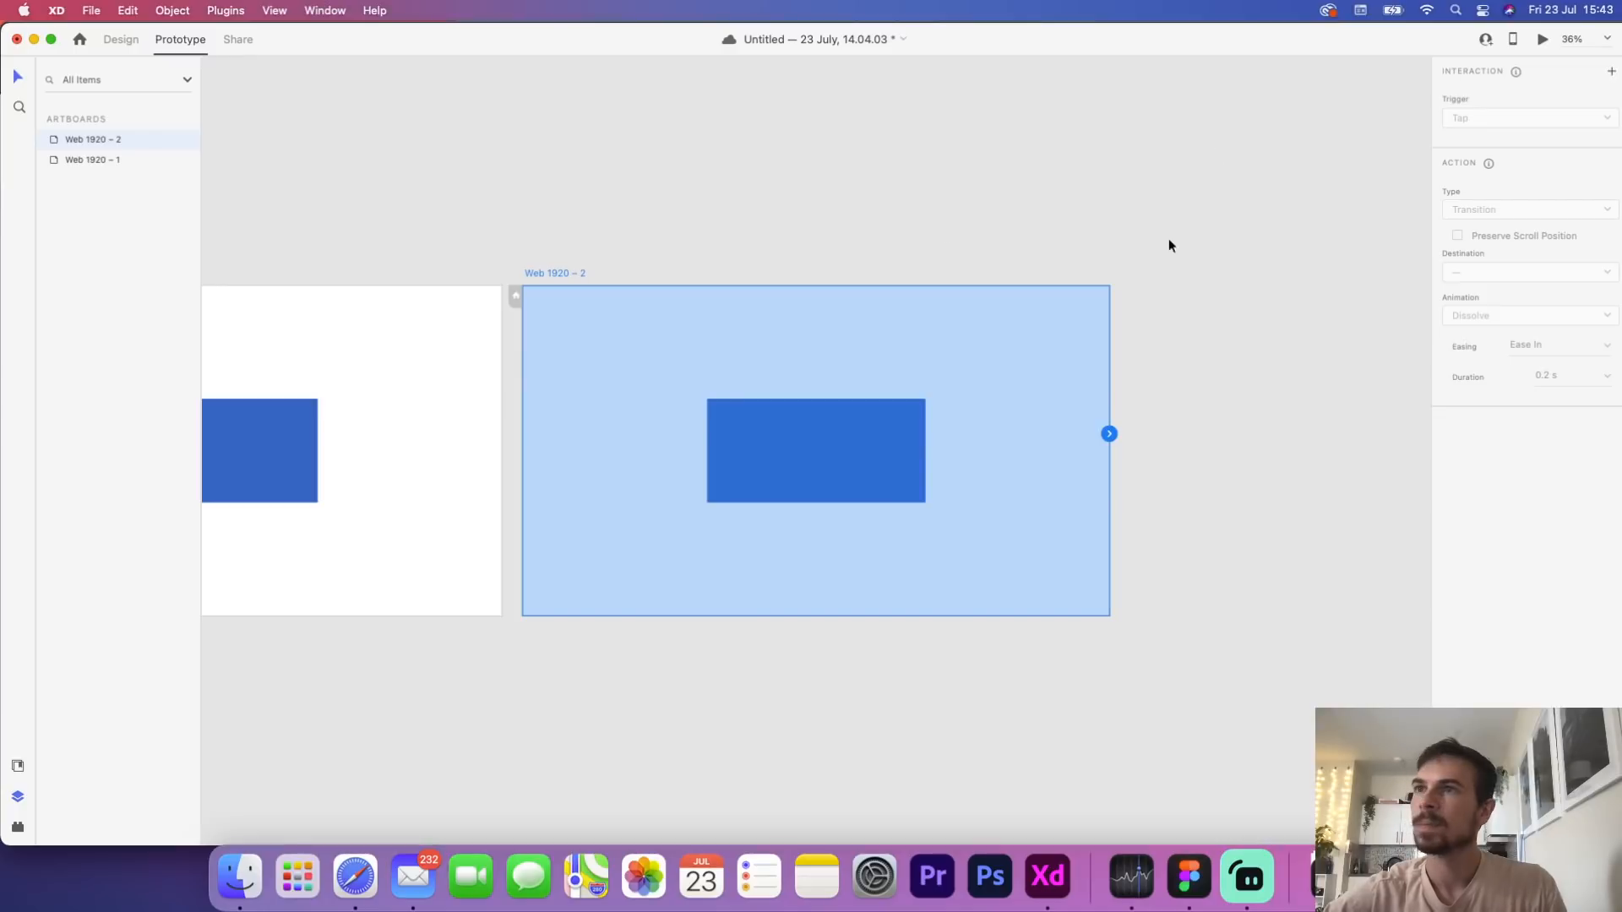
{"action": "left_click", "coordinate": [608, 191]}
{"action": "left_click_drag", "start_coordinate": [406, 193], "coordinate": [775, 178]}
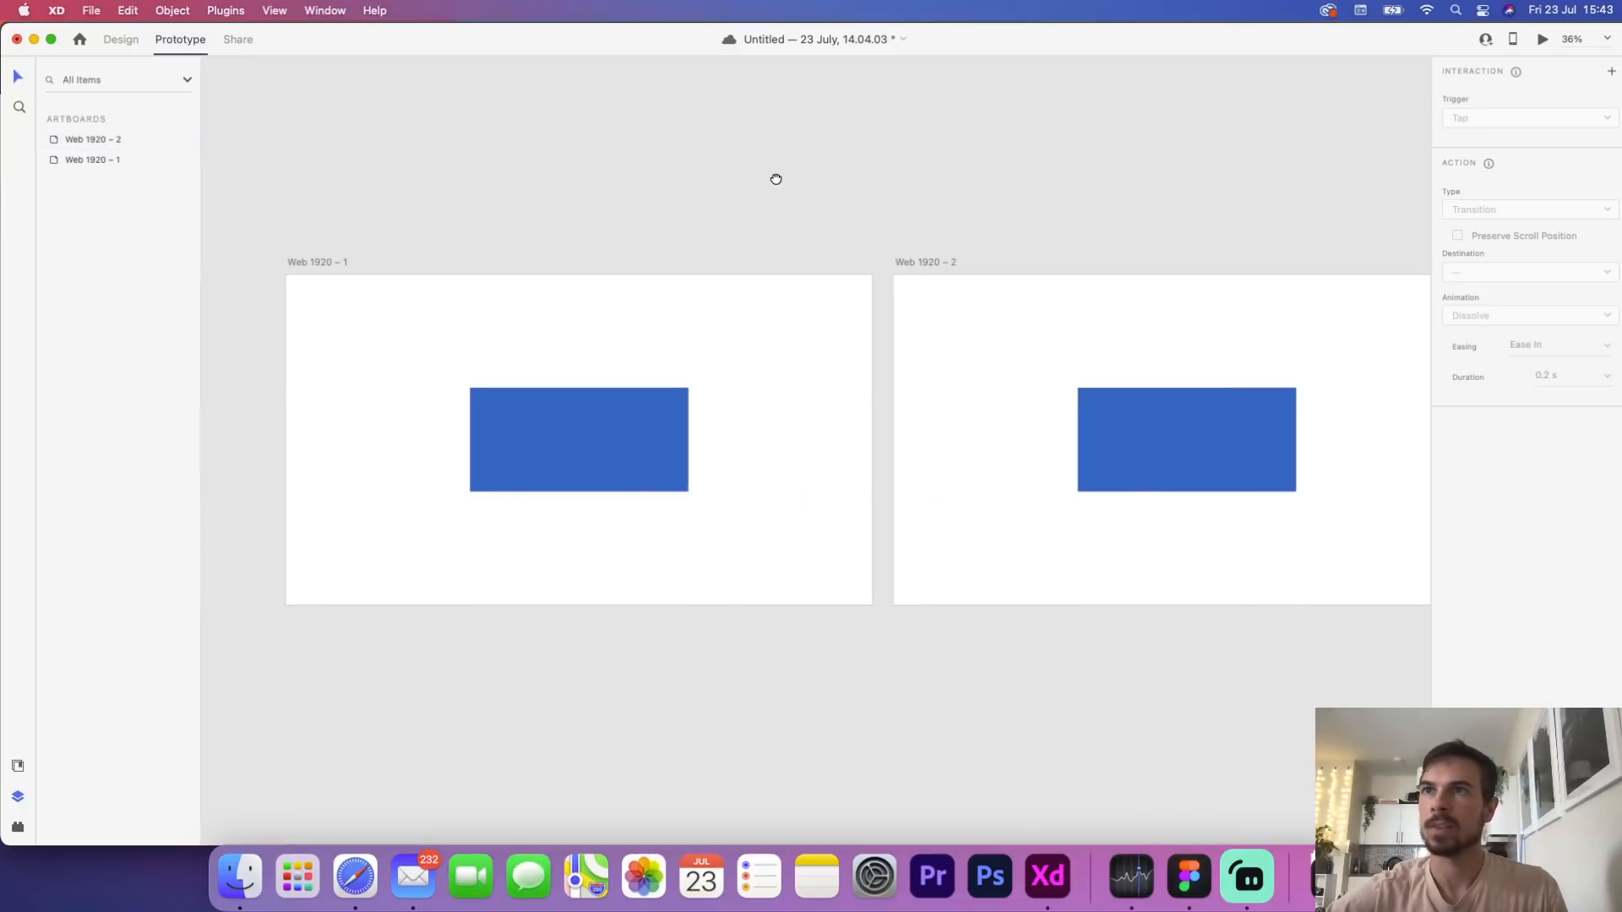
Apply a blur effect to the blue rectangle on the Web 1920 – 1 artboard
{"action": "left_click", "coordinate": [122, 40]}
{"action": "left_click", "coordinate": [597, 450]}
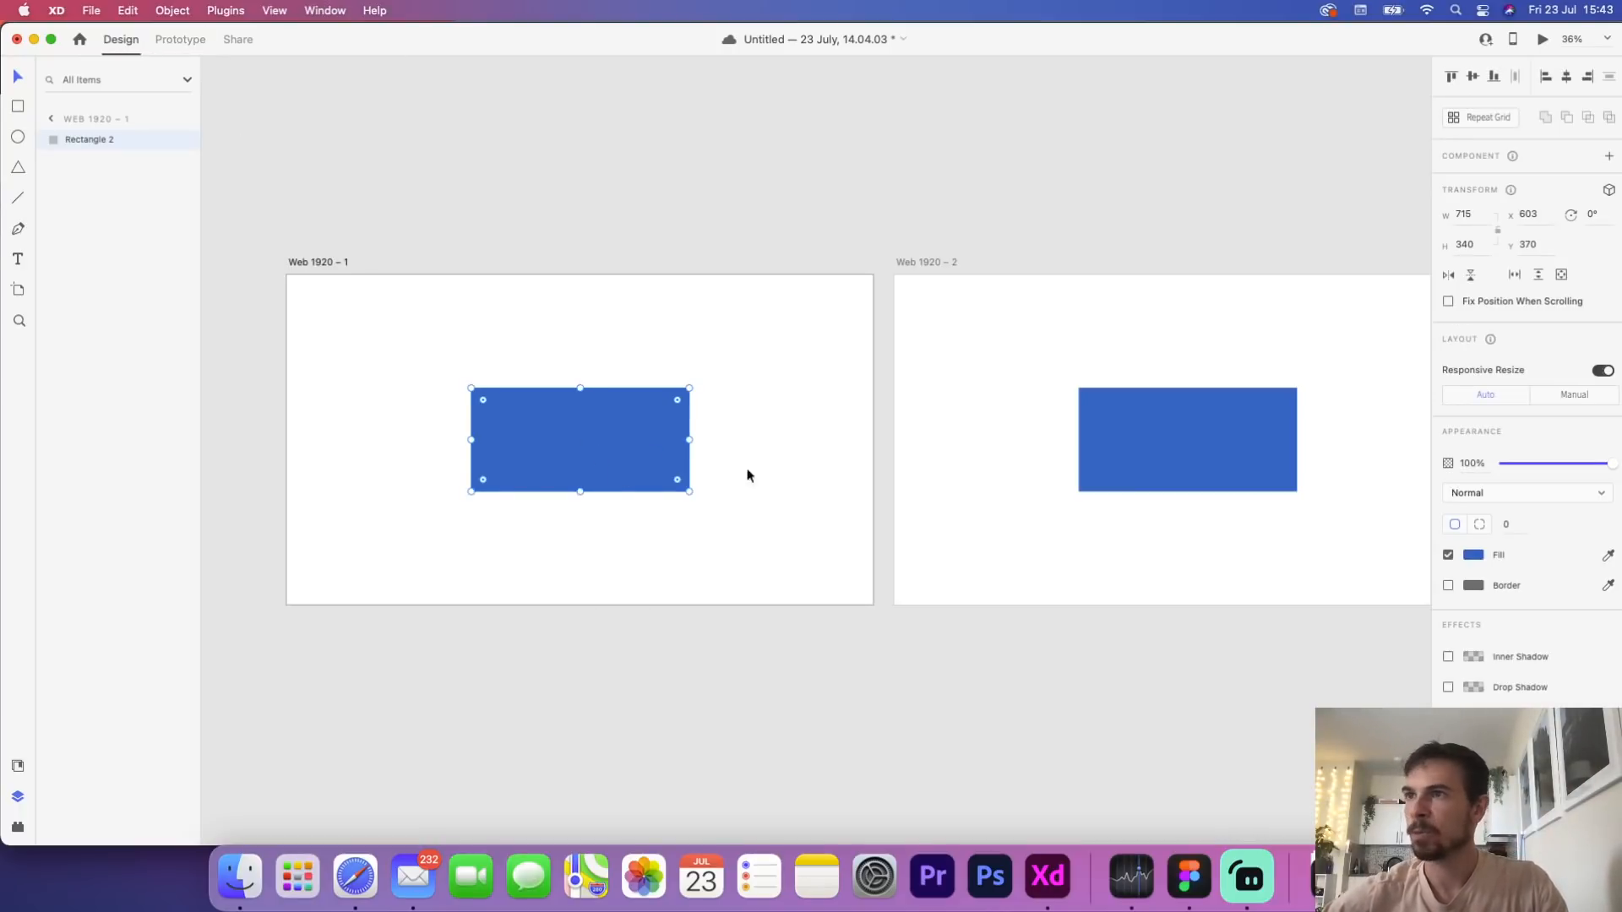
{"action": "left_click", "coordinate": [1448, 719]}
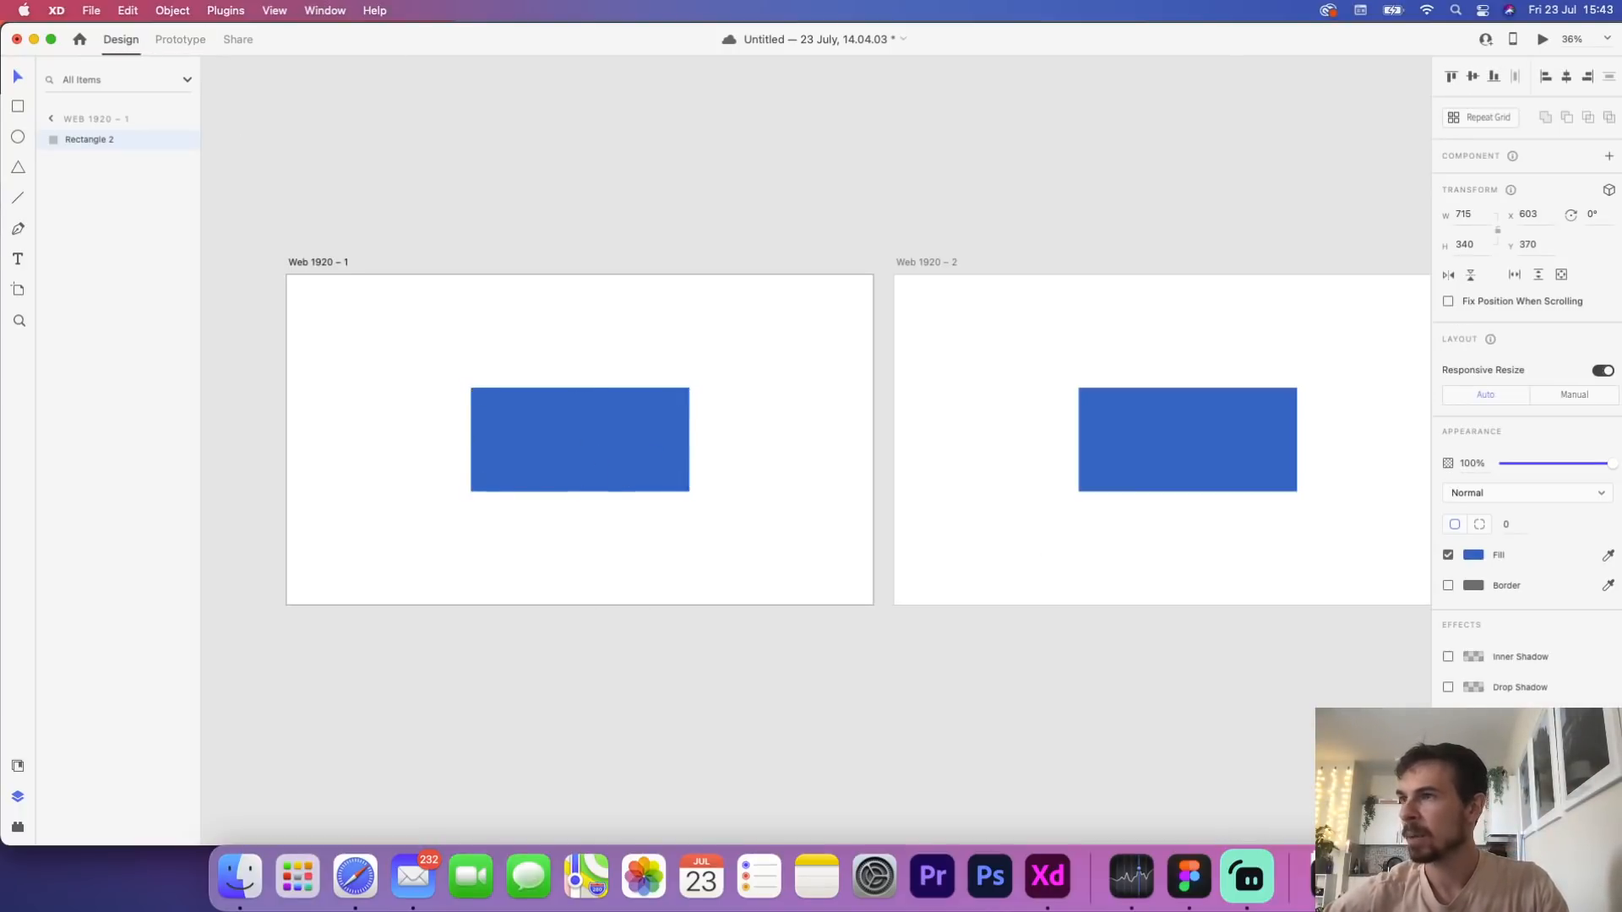
{"action": "left_click", "coordinate": [1082, 651]}
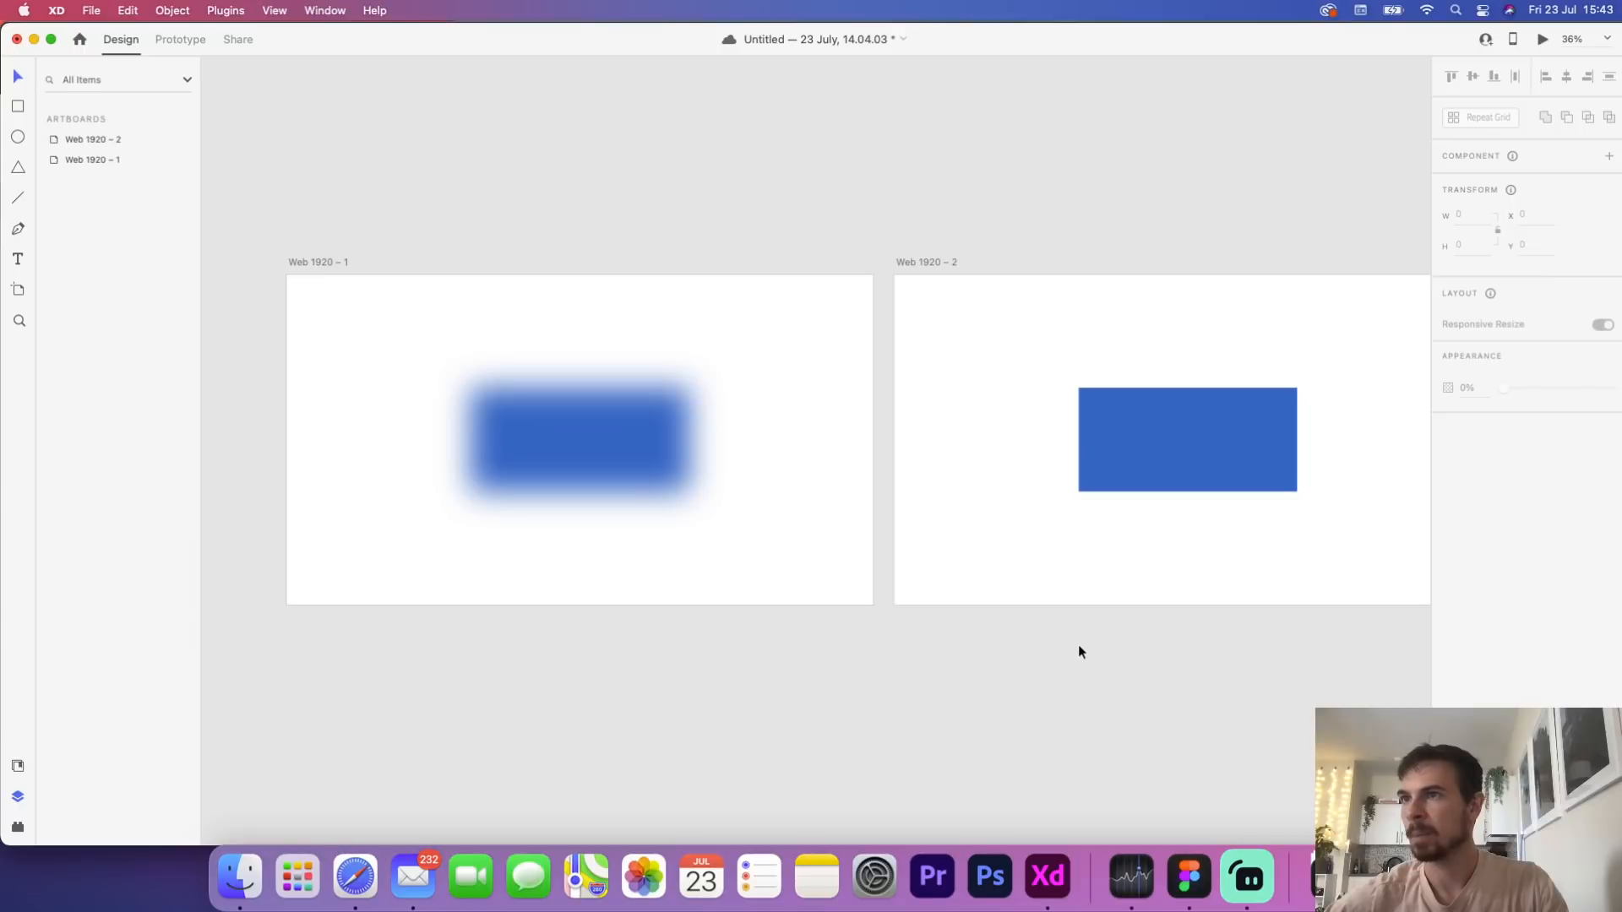
Link the blurred Web 1920 – 1 artboard to the new Web 1920 – 2 with Tap, Auto-Animate, Ease Out and 1 s
{"action": "left_click", "coordinate": [1181, 436]}
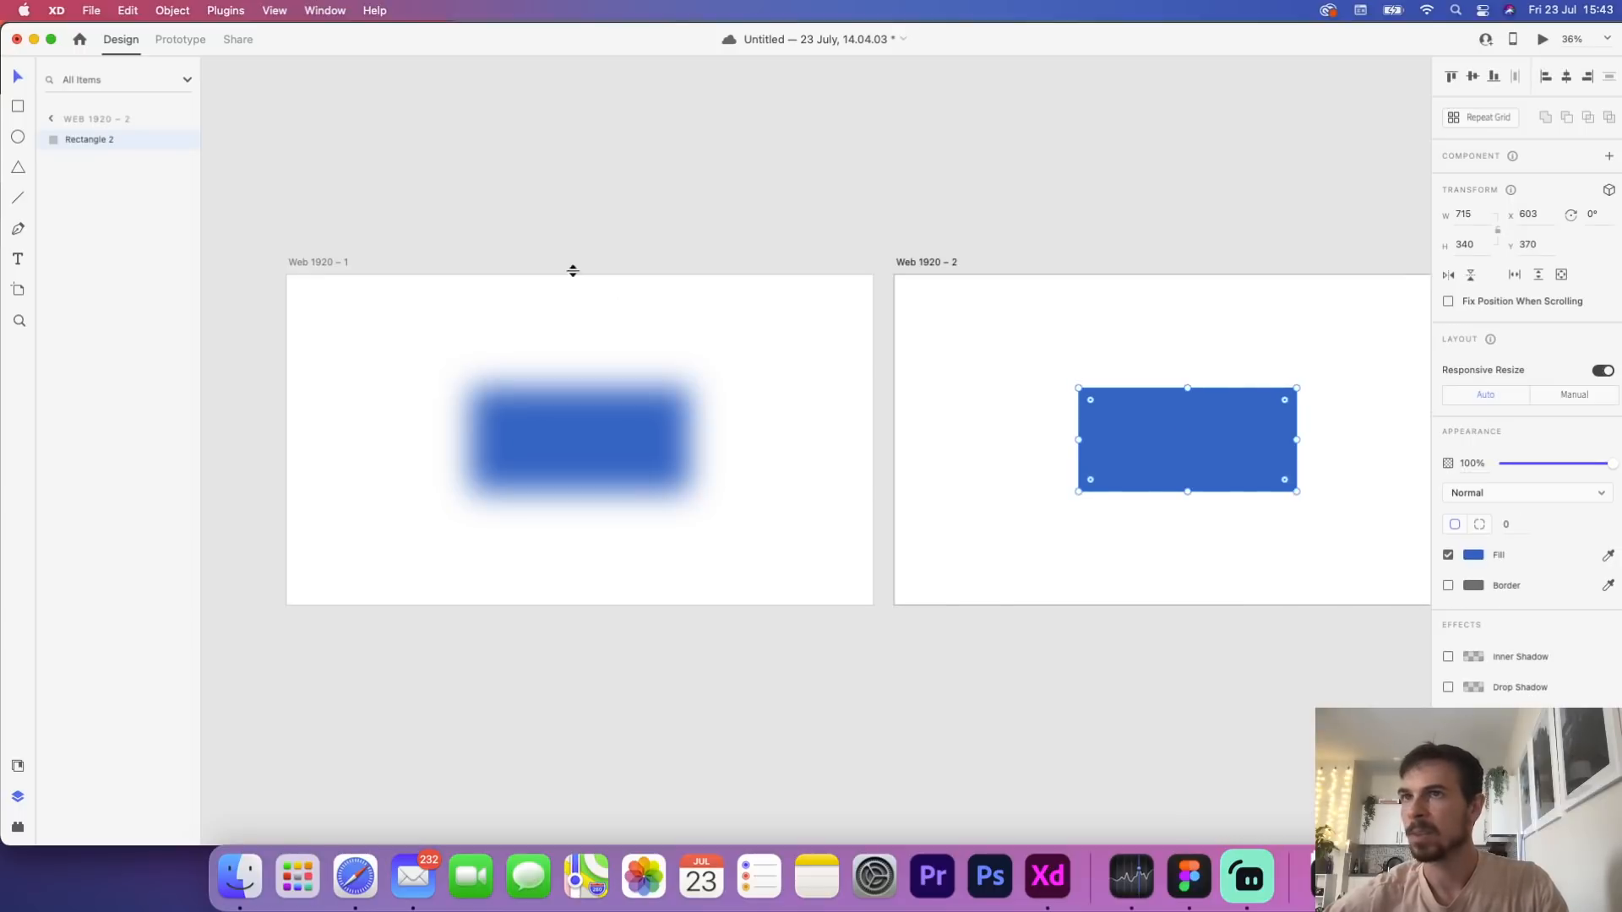
{"action": "left_click", "coordinate": [324, 262]}
{"action": "left_click", "coordinate": [182, 42]}
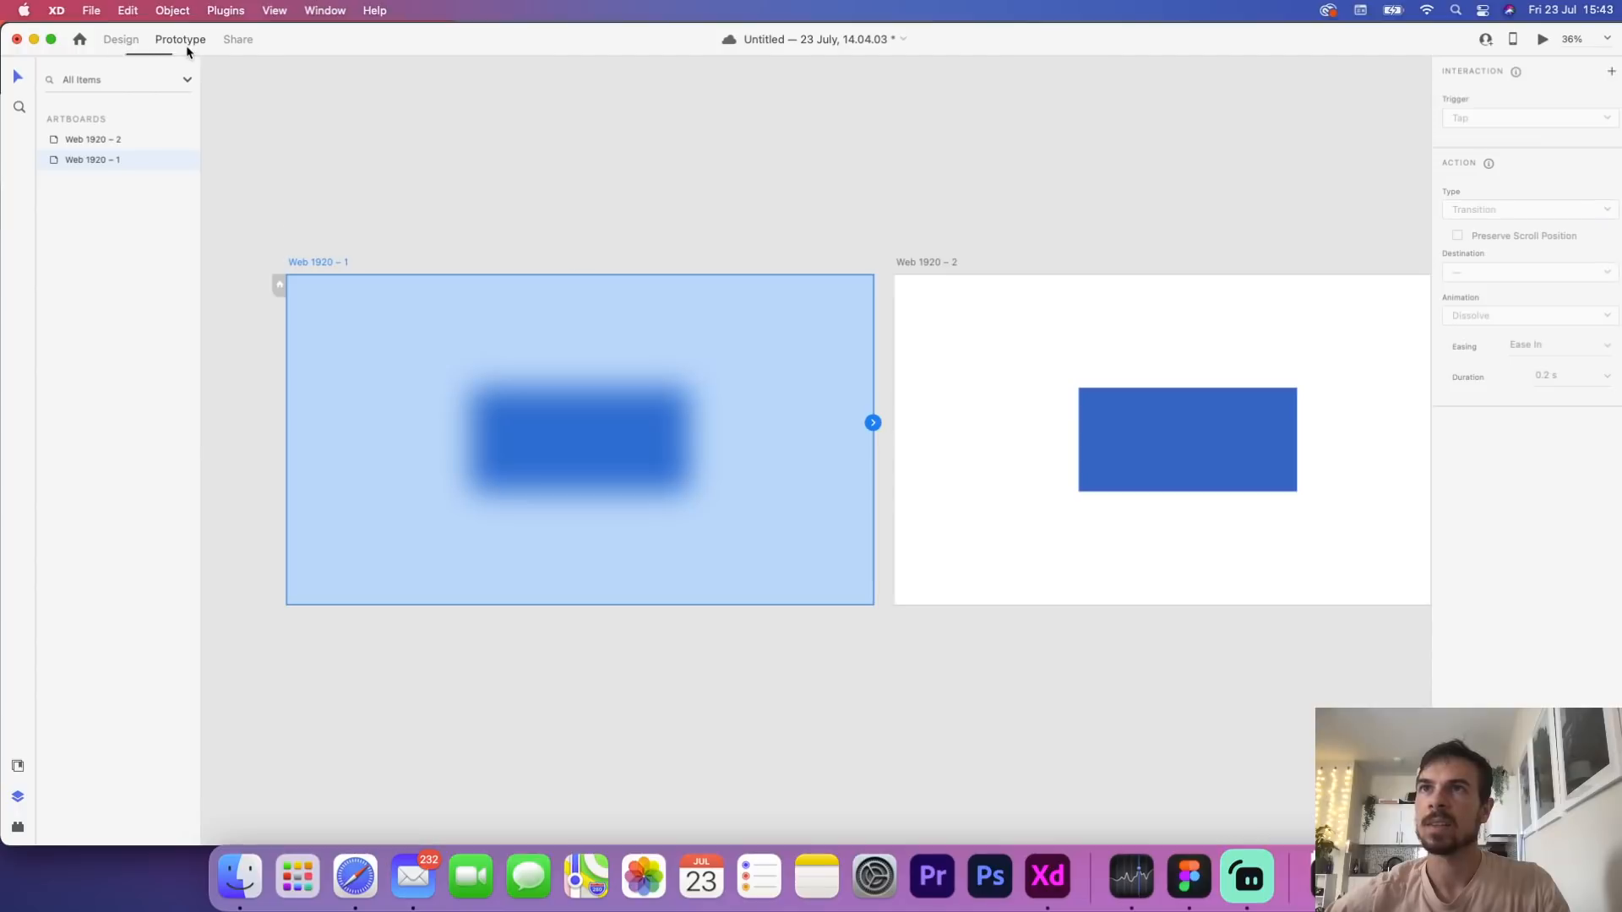
{"action": "left_click_drag", "start_coordinate": [873, 422], "coordinate": [1025, 434]}
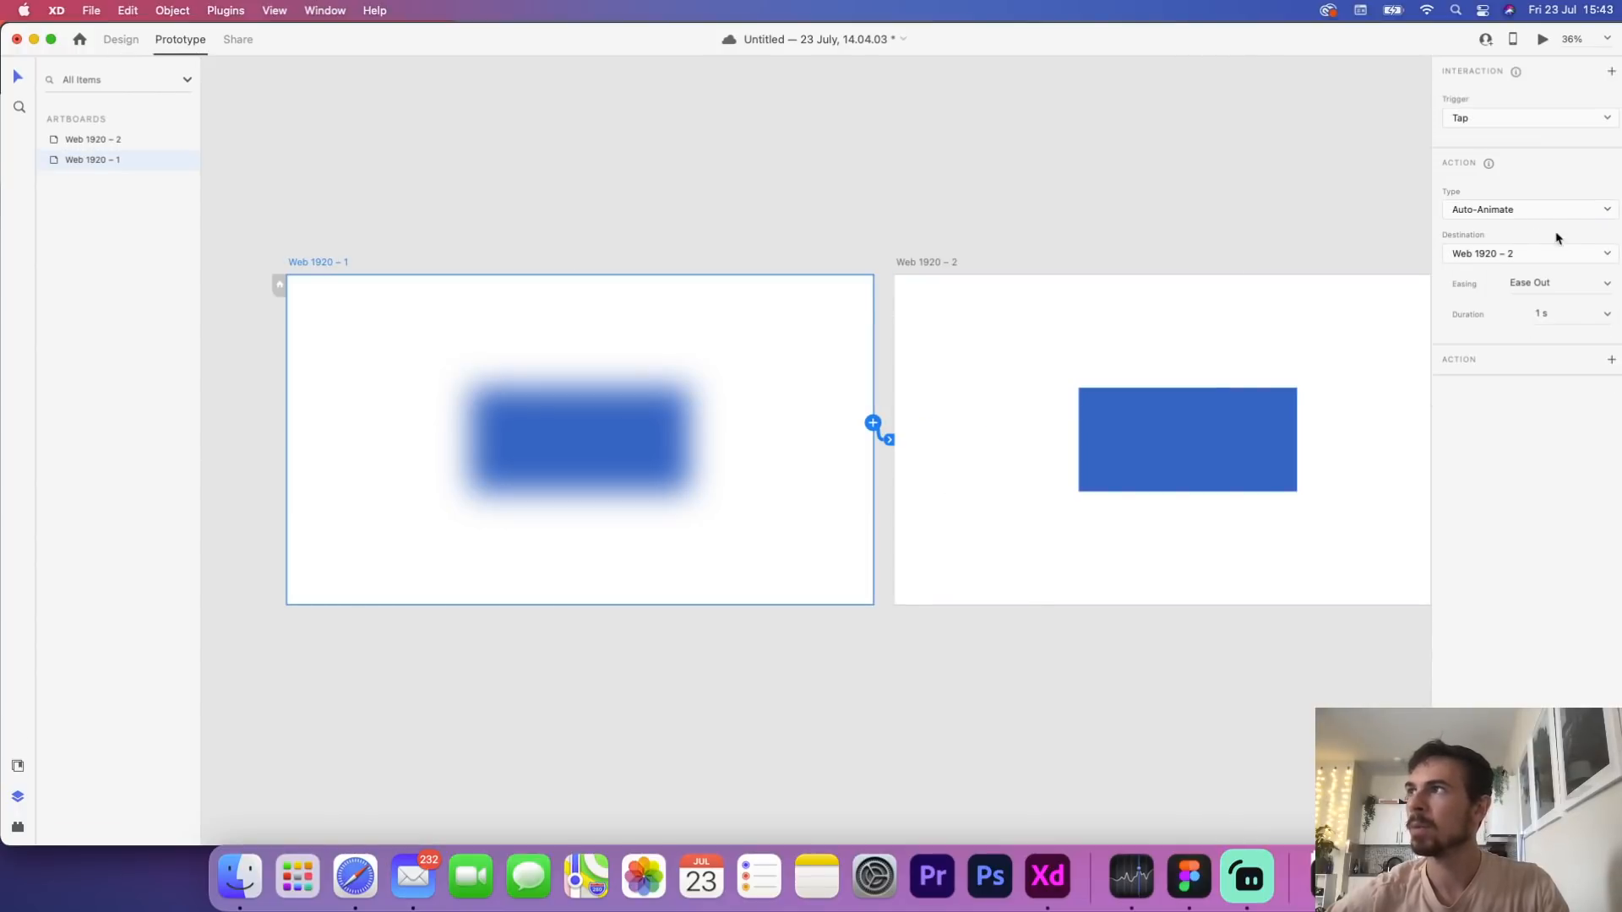
Preview the prototype, play the blurred-to-sharp rectangle transition, and close the preview
{"action": "left_click", "coordinate": [1543, 39]}
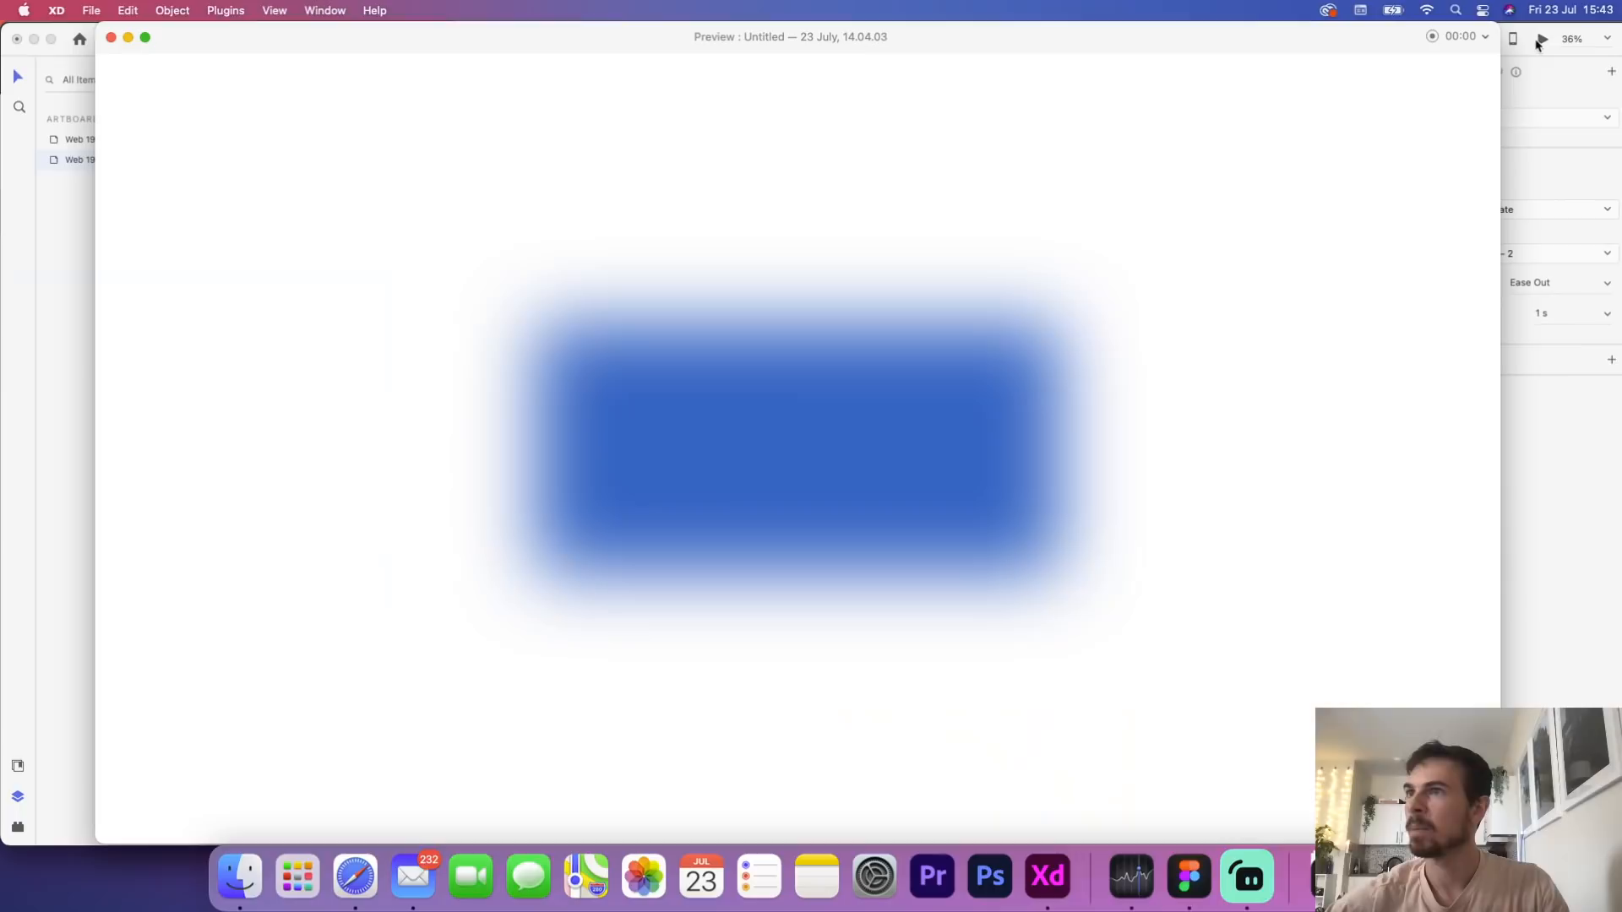
{"action": "left_click", "coordinate": [897, 514]}
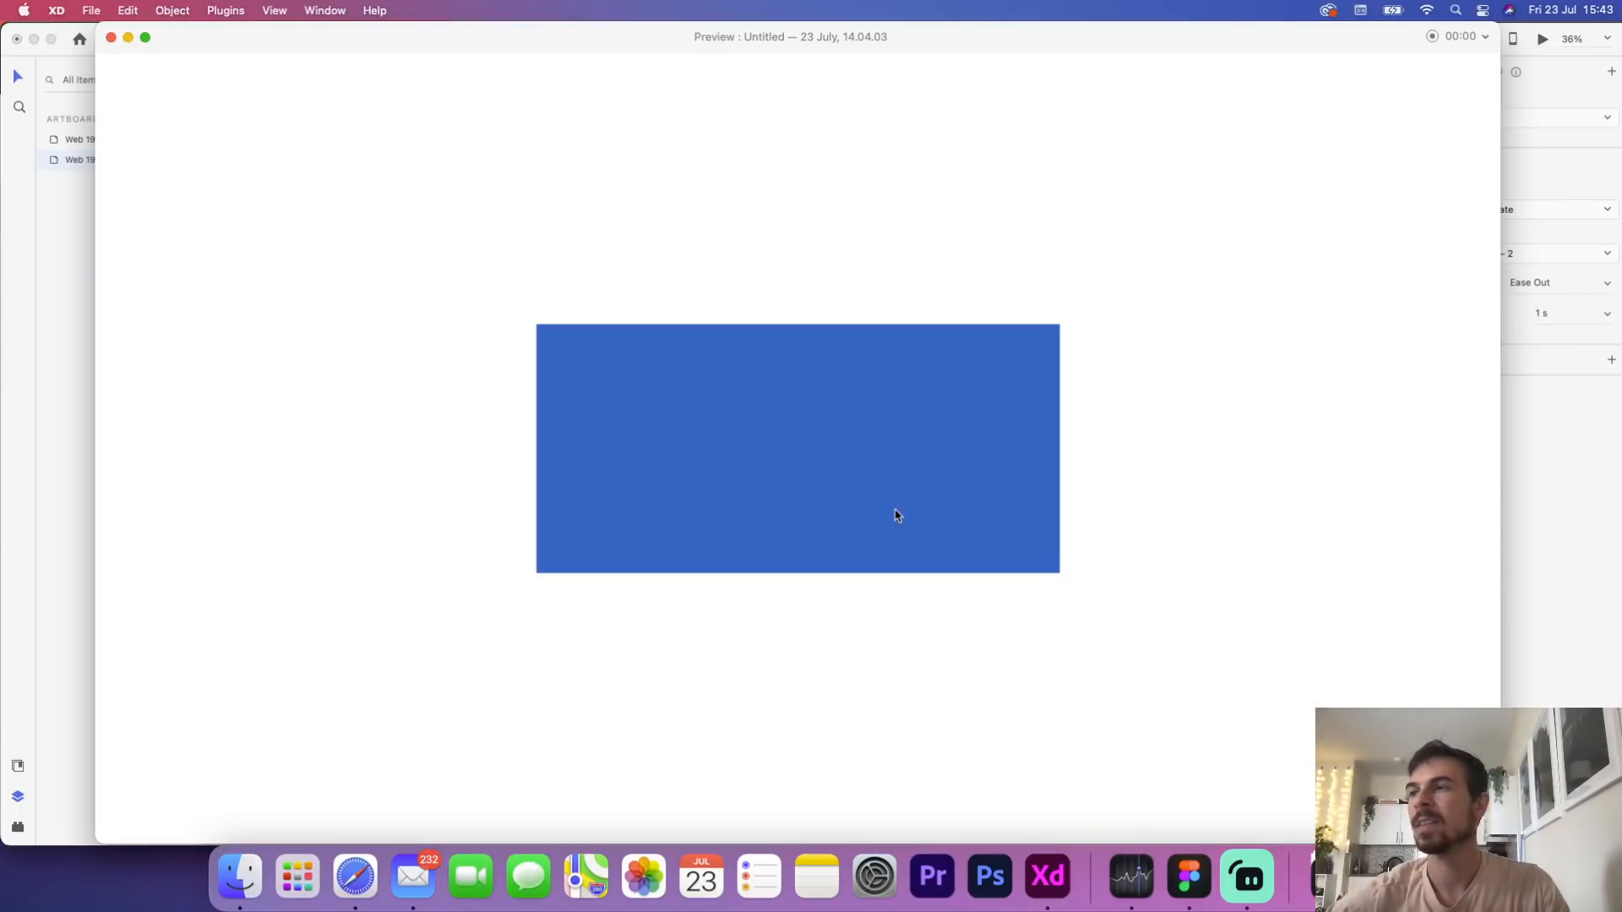
{"action": "left_click", "coordinate": [112, 37]}
Switch to Figma and delete the MacBook - 2 frame
{"action": "key", "text": "super+Tab"}
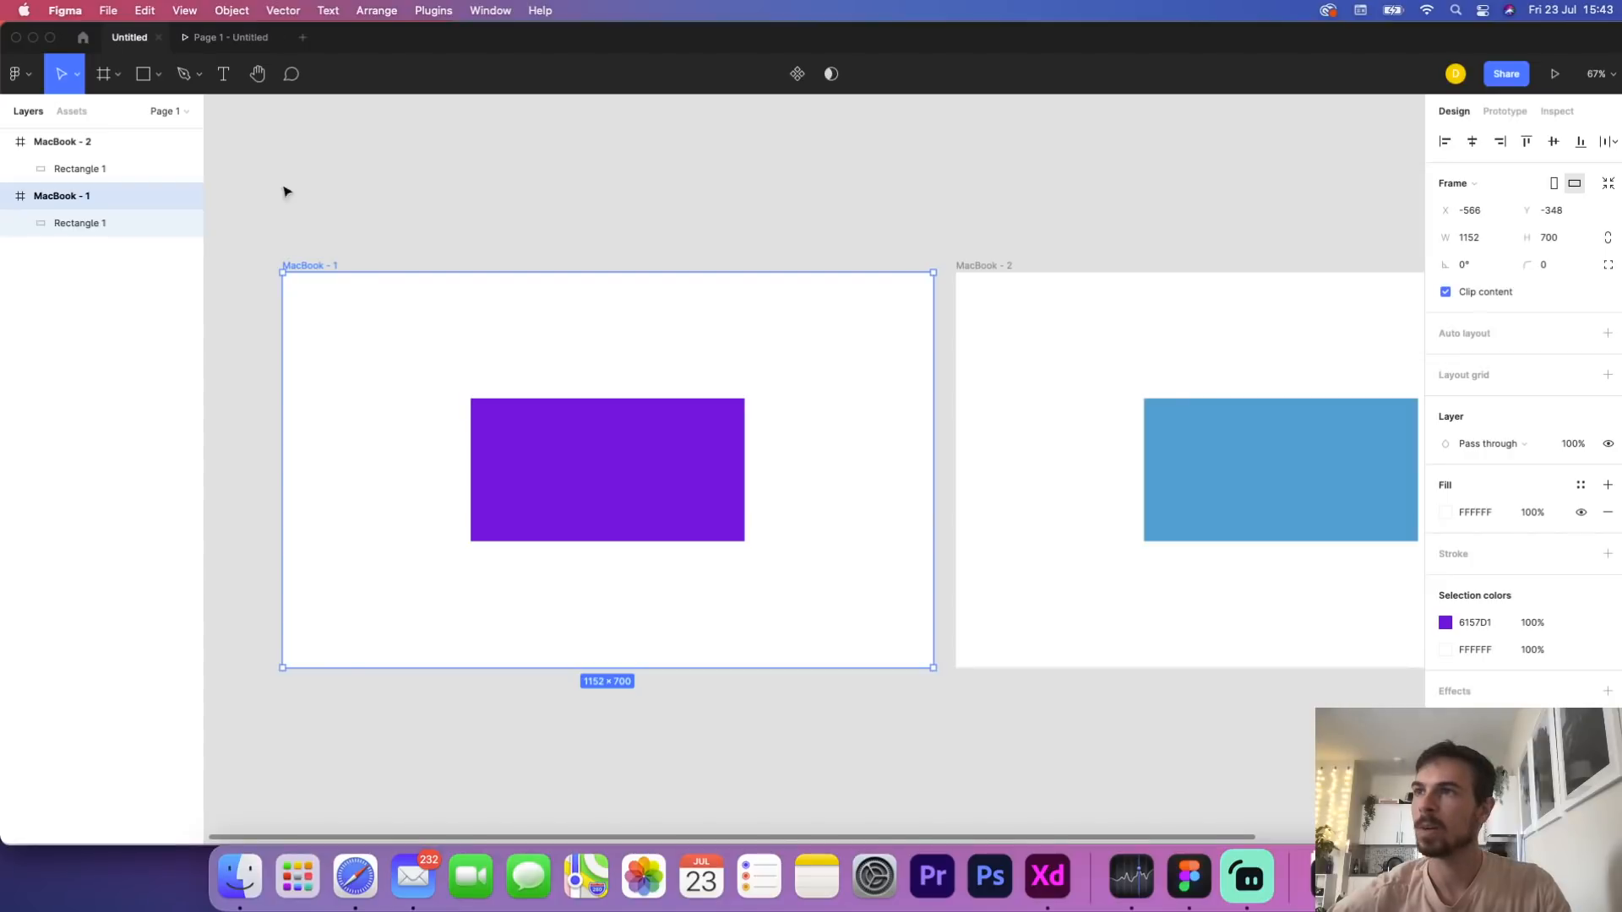
{"action": "left_click", "coordinate": [982, 267]}
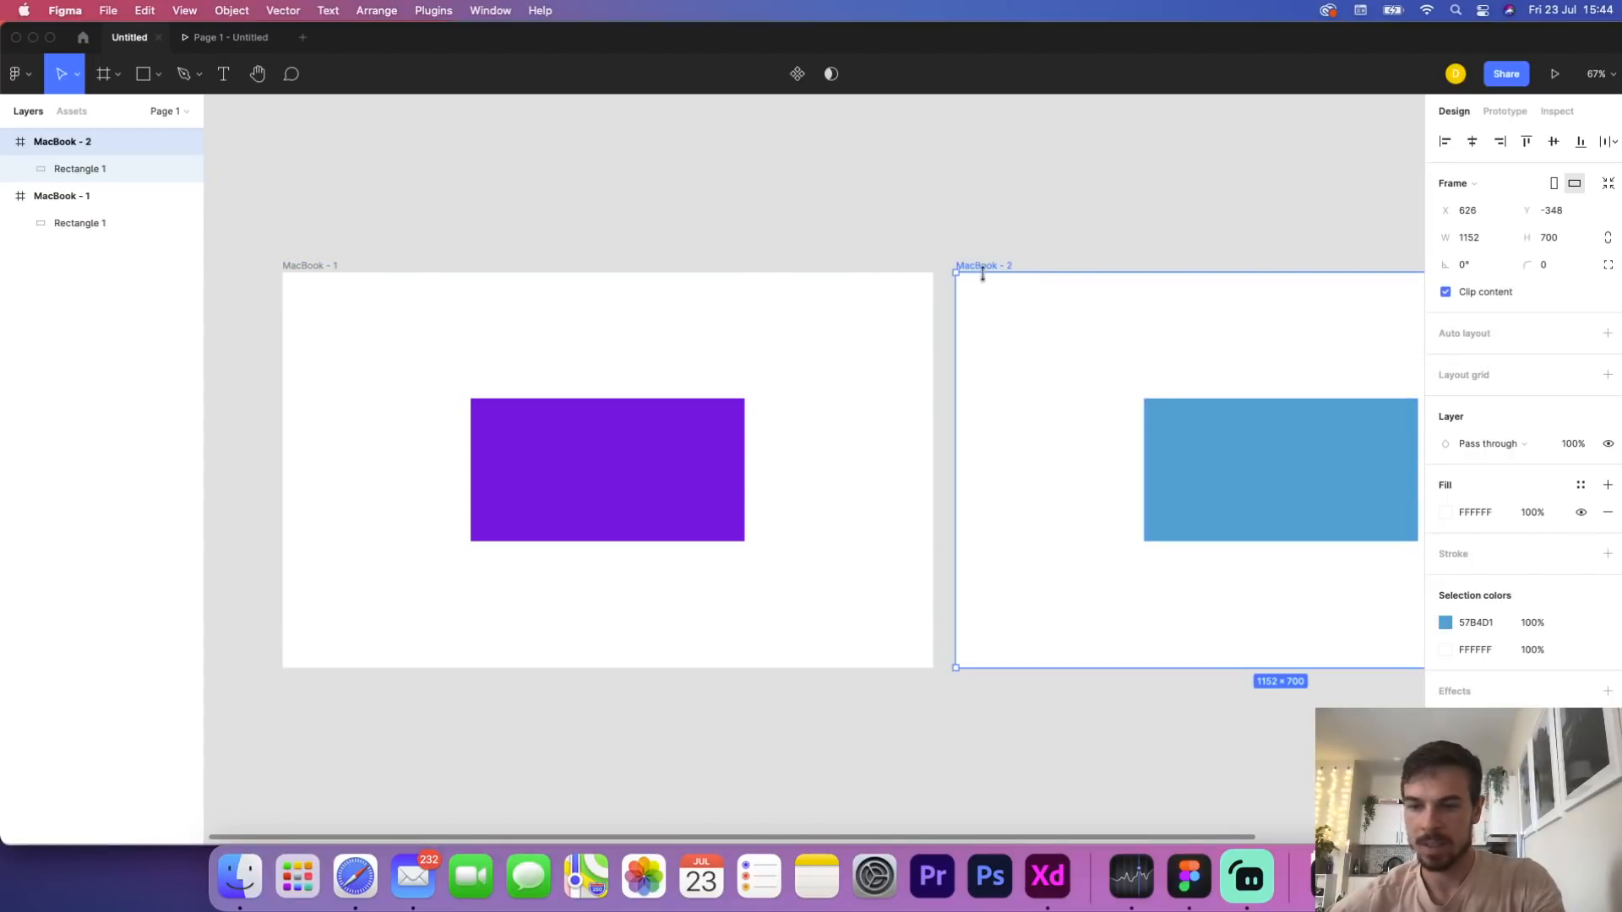
{"action": "key", "text": "BackSpace"}
Set the layer blur of the purple rectangle in the MacBook - 1 frame to 250
{"action": "left_click", "coordinate": [677, 464]}
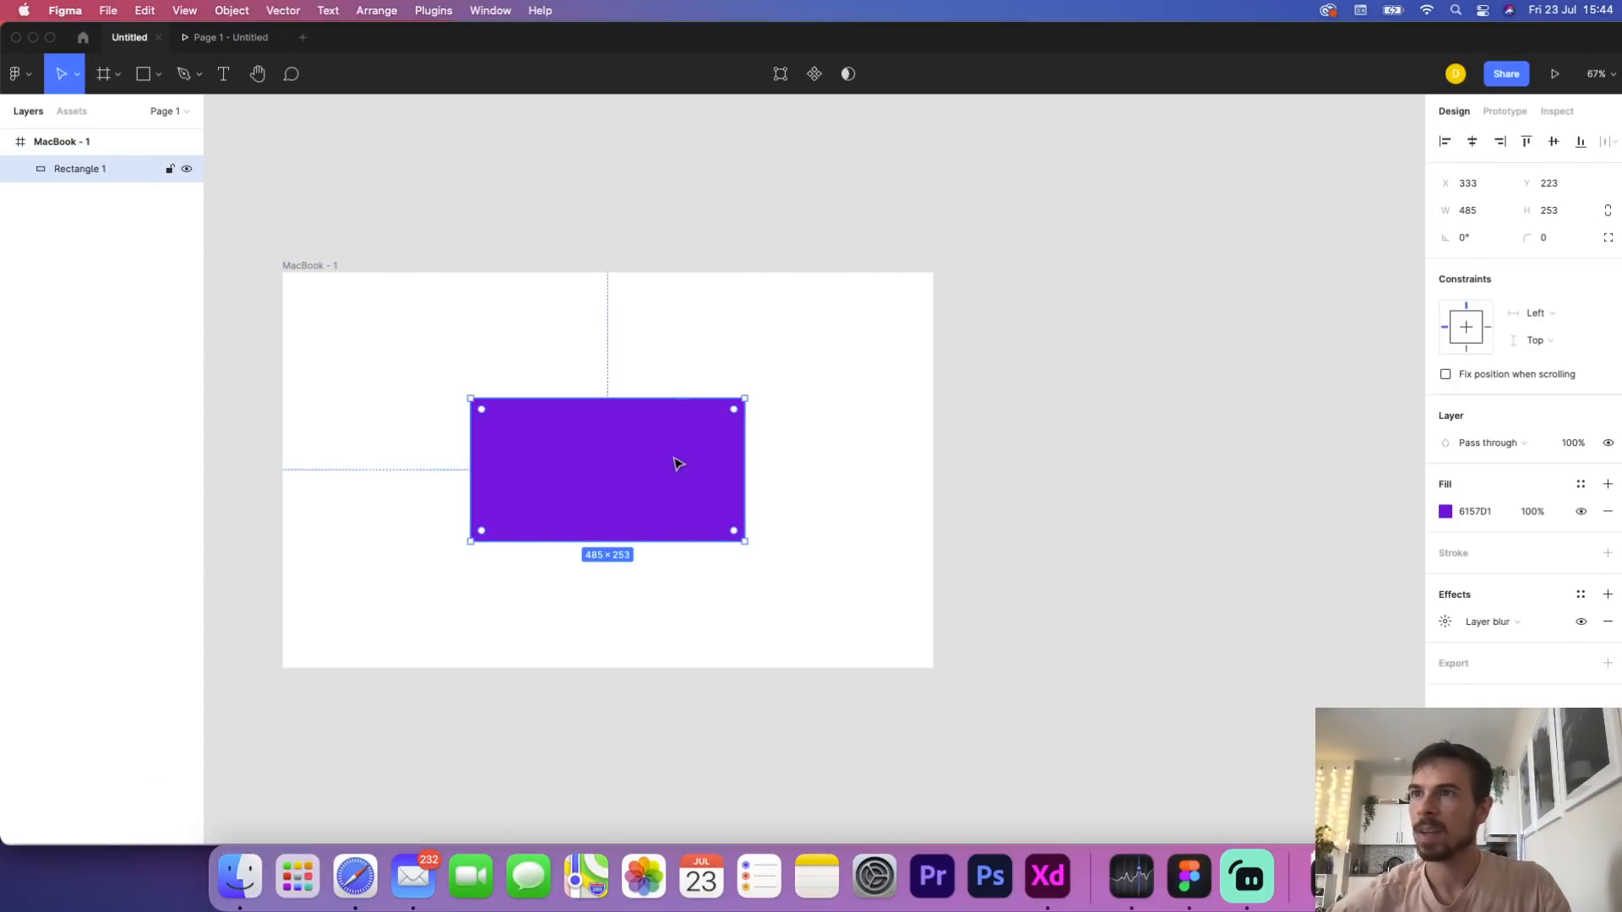
{"action": "left_click", "coordinate": [1444, 623]}
{"action": "left_click_drag", "start_coordinate": [1247, 665], "coordinate": [590, 748]}
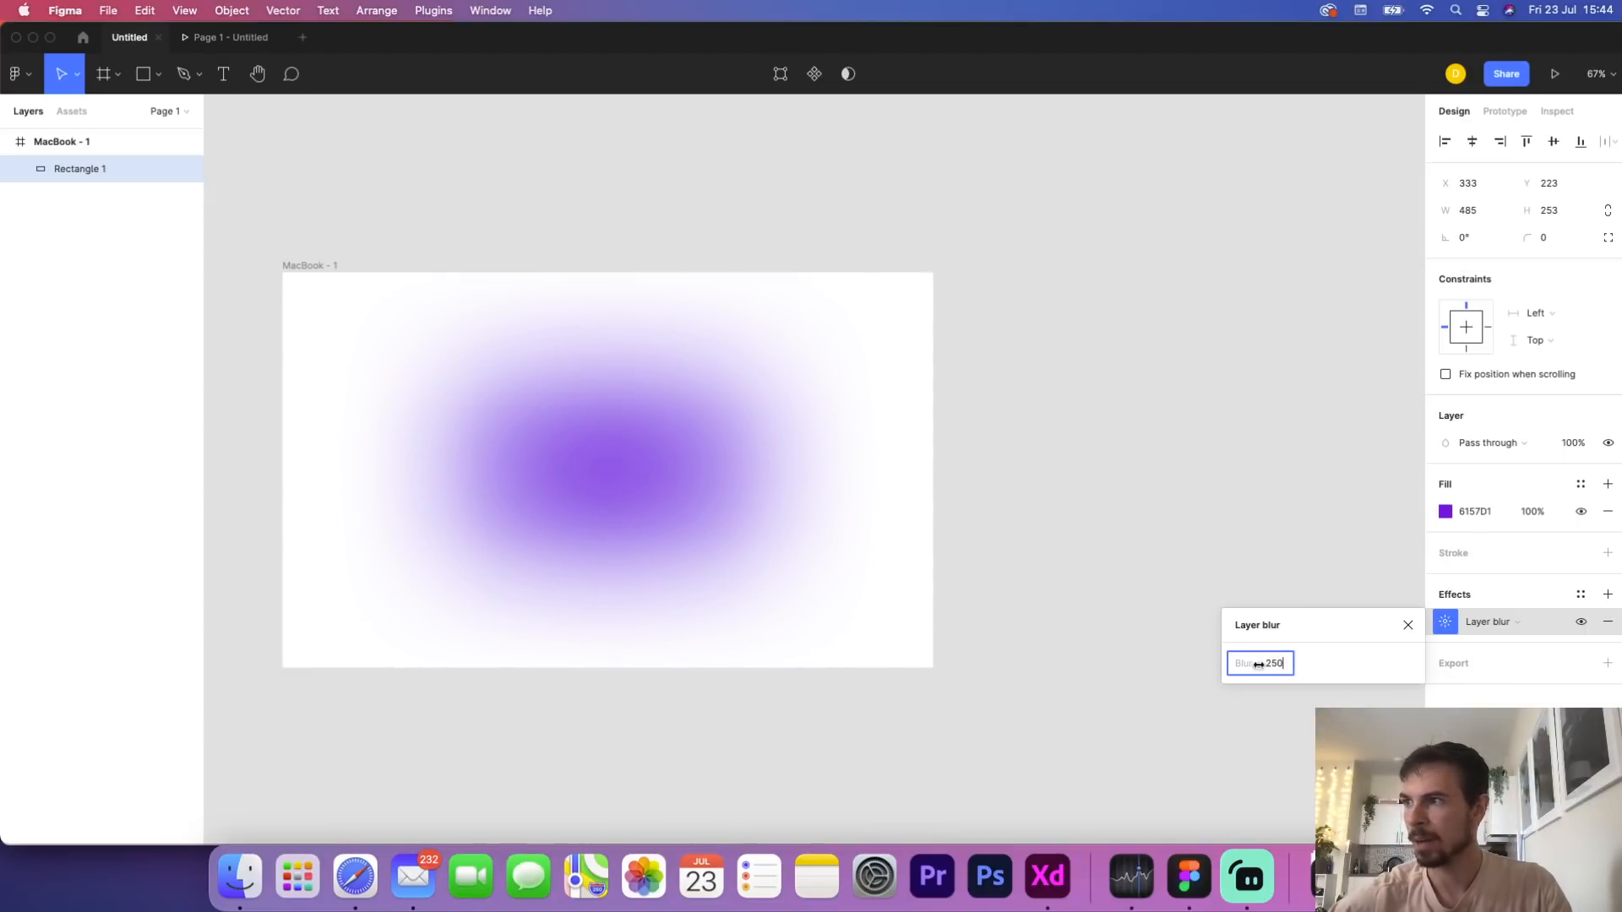
{"action": "left_click", "coordinate": [978, 674]}
Duplicate the MacBook - 1 frame with its blurred purple rectangle as MacBook - 2
{"action": "left_click", "coordinate": [313, 270]}
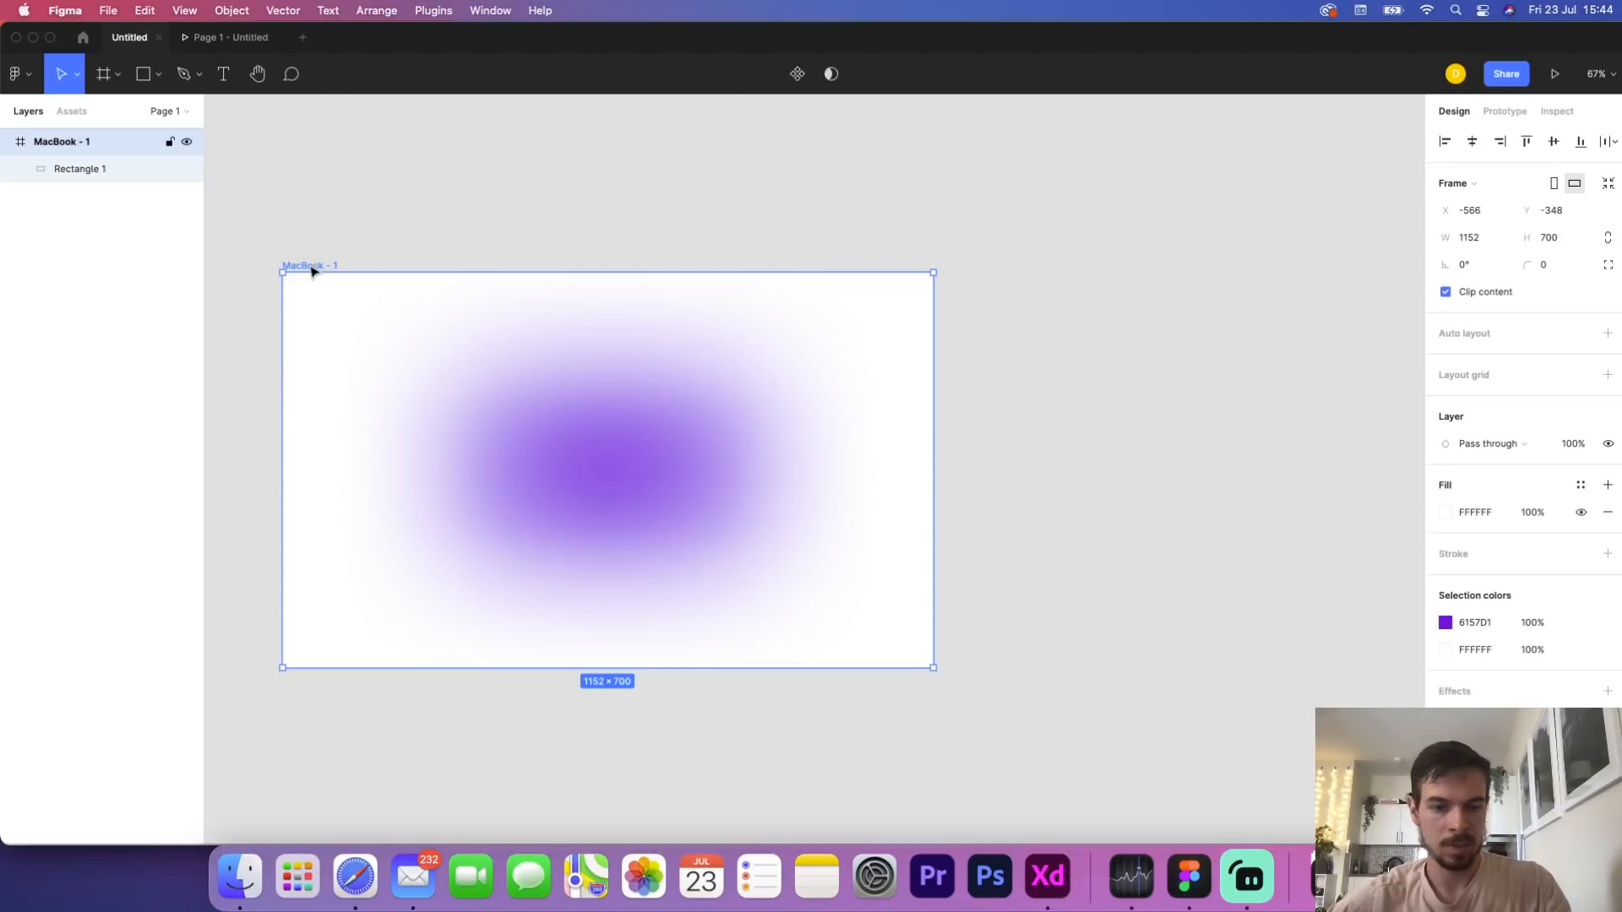
{"action": "key", "text": "super+c"}
{"action": "key", "text": "super+v"}
Set the layer blur of the purple rectangle in the MacBook - 2 frame to 0
{"action": "left_click", "coordinate": [1338, 513]}
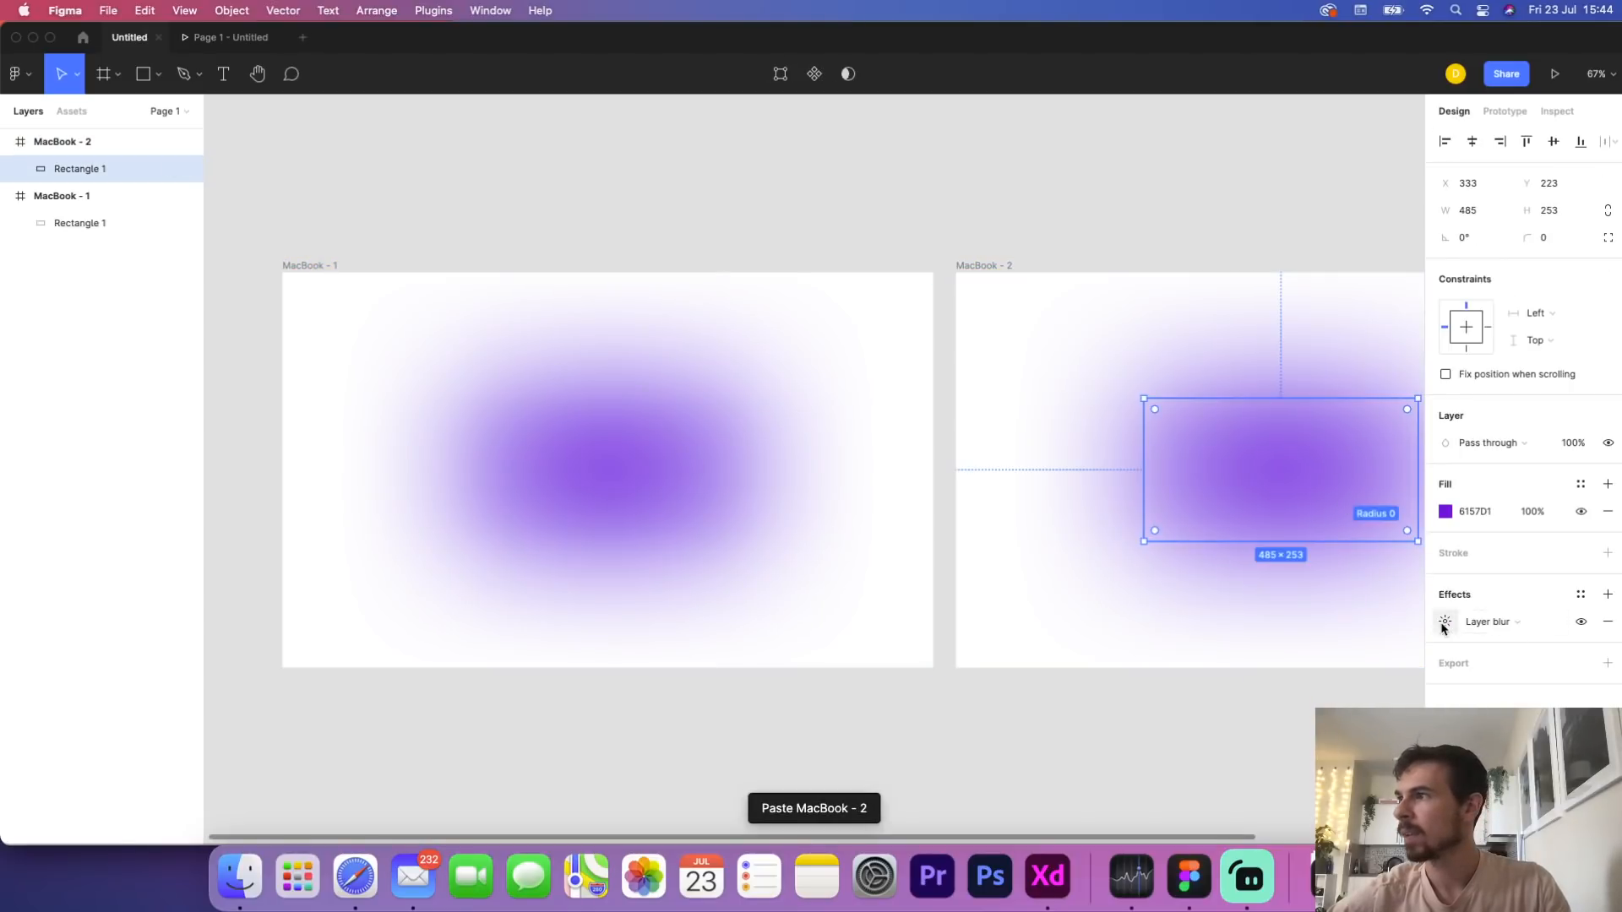
{"action": "left_click", "coordinate": [1445, 622]}
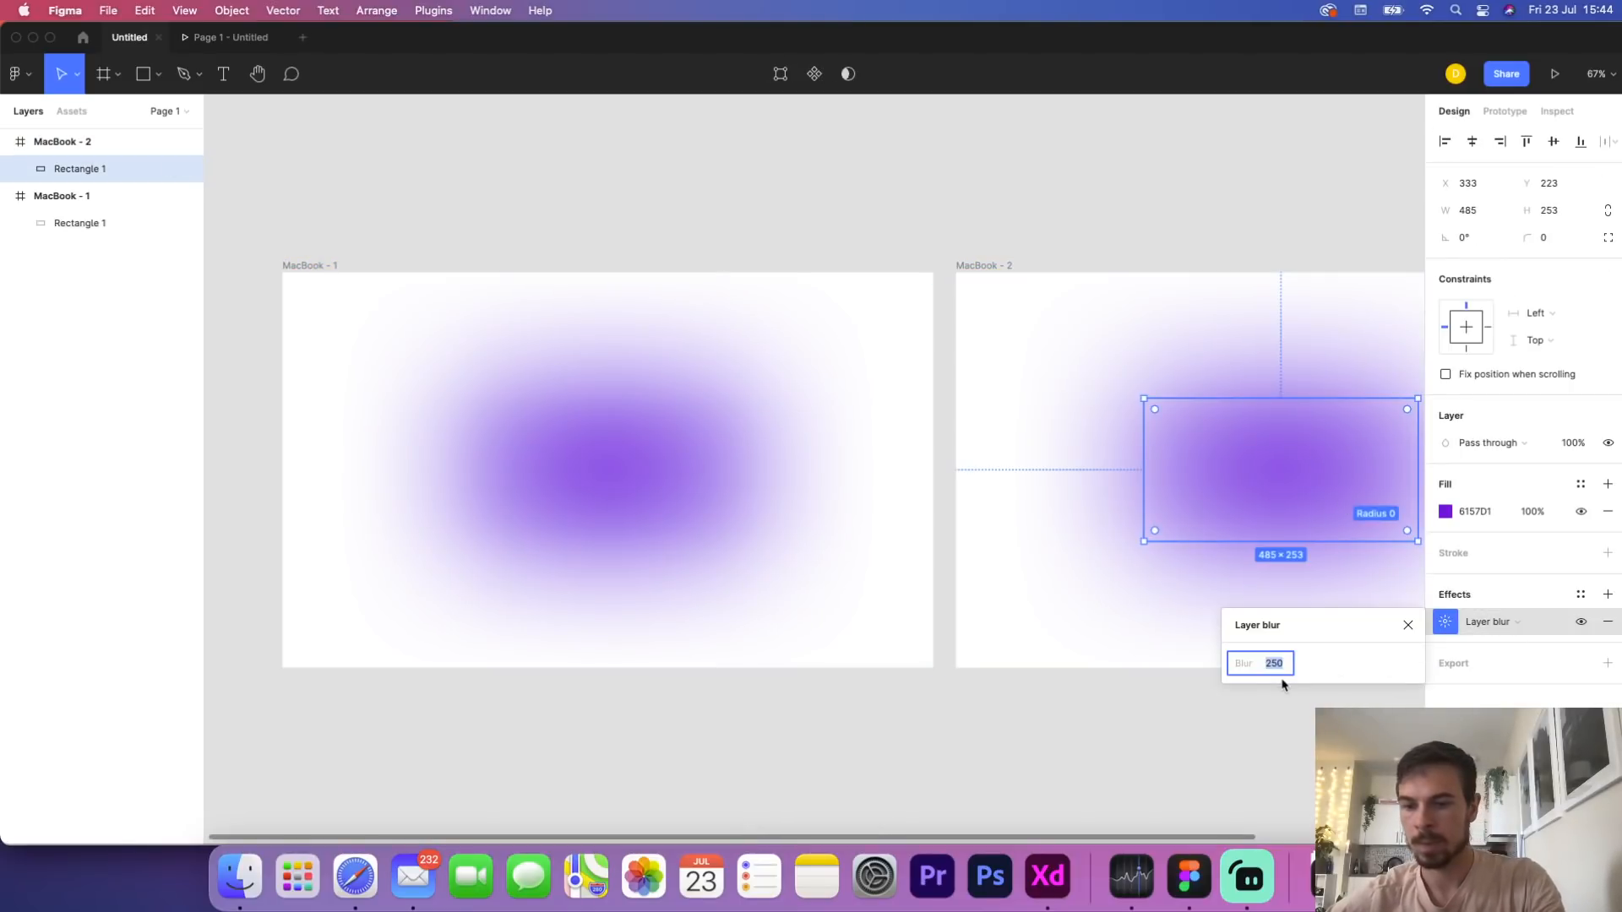
{"action": "type", "text": "0"}
{"action": "key", "text": "Return"}
{"action": "left_click", "coordinate": [1006, 644]}
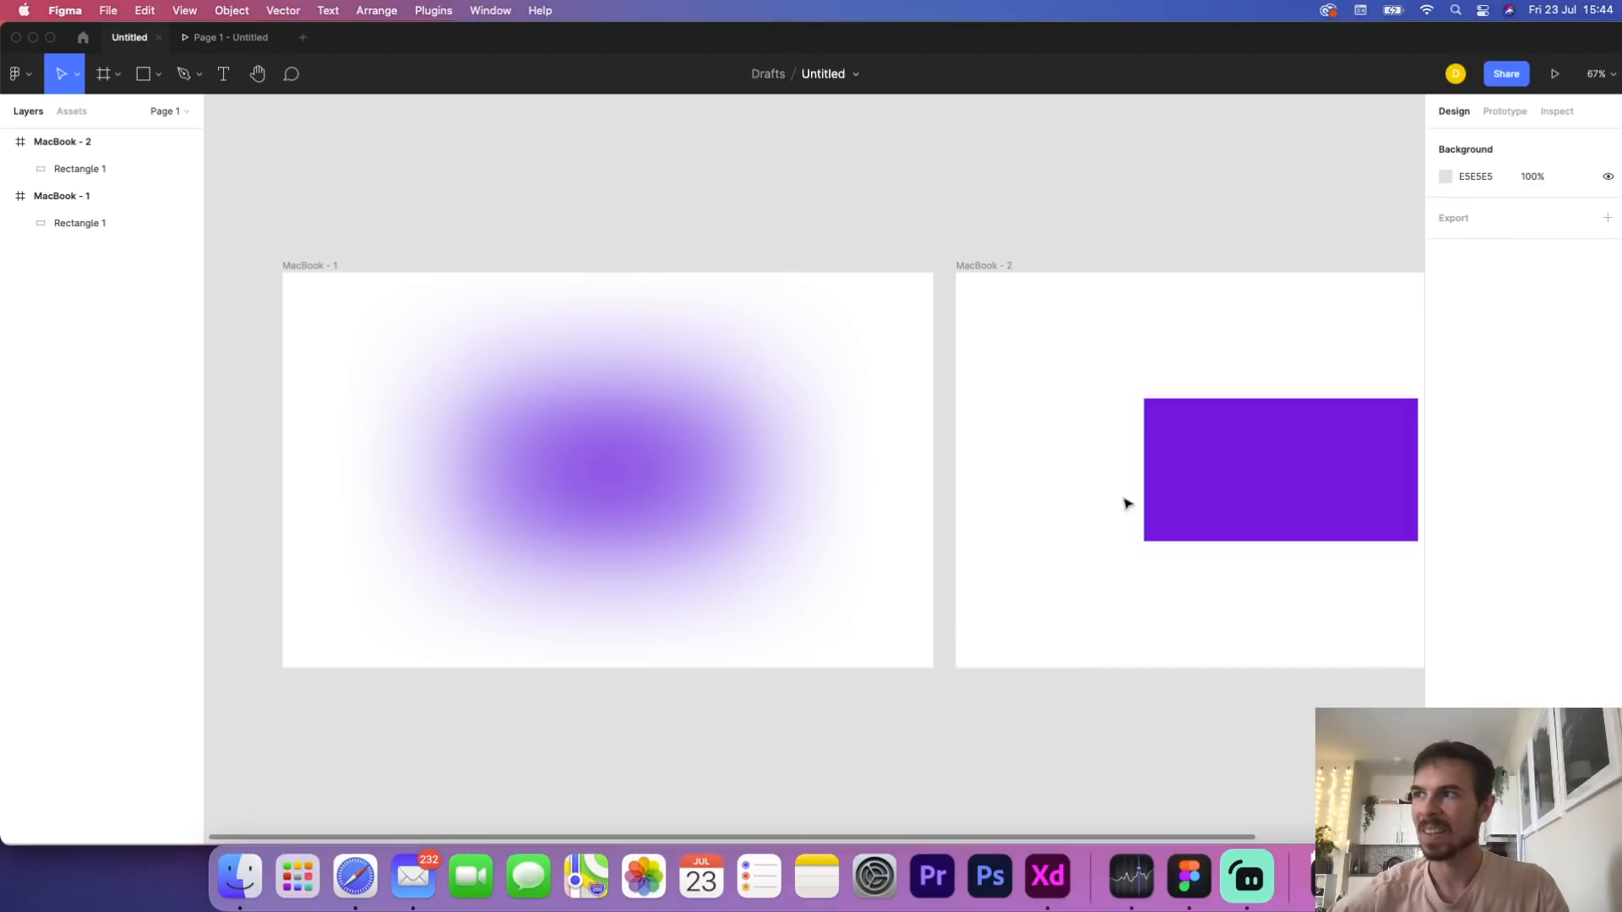
Link the MacBook - 1 frame to MacBook - 2 with On click, Navigate to, Smart animate, Ease out and 1000ms
{"action": "left_click", "coordinate": [289, 271]}
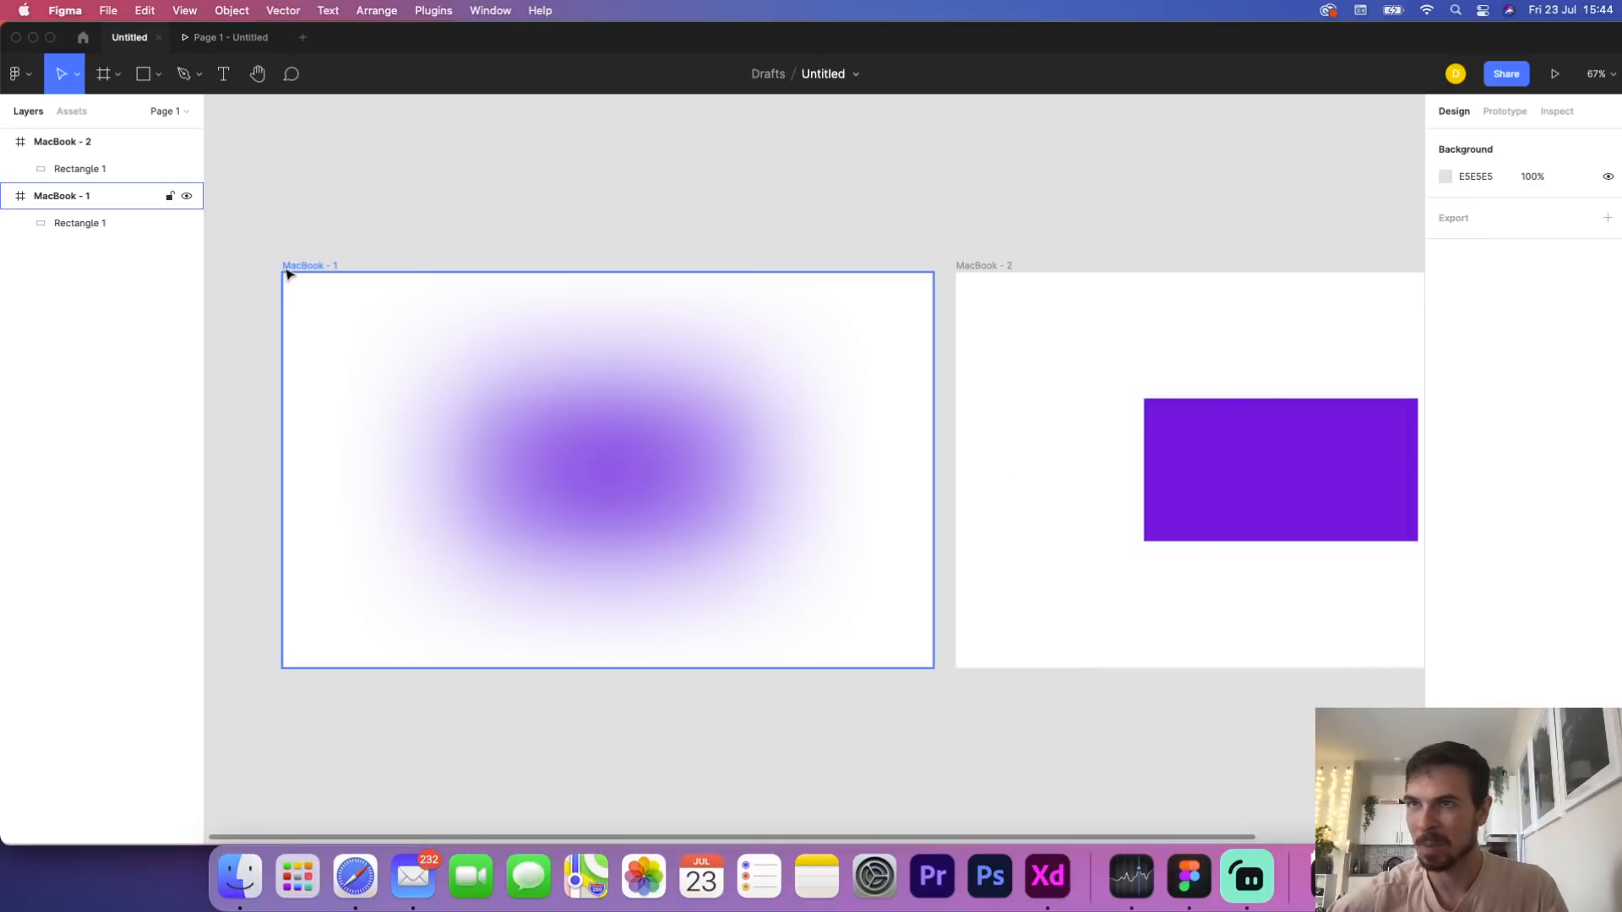
{"action": "left_click", "coordinate": [1505, 111]}
{"action": "left_click_drag", "start_coordinate": [974, 475], "coordinate": [976, 475]}
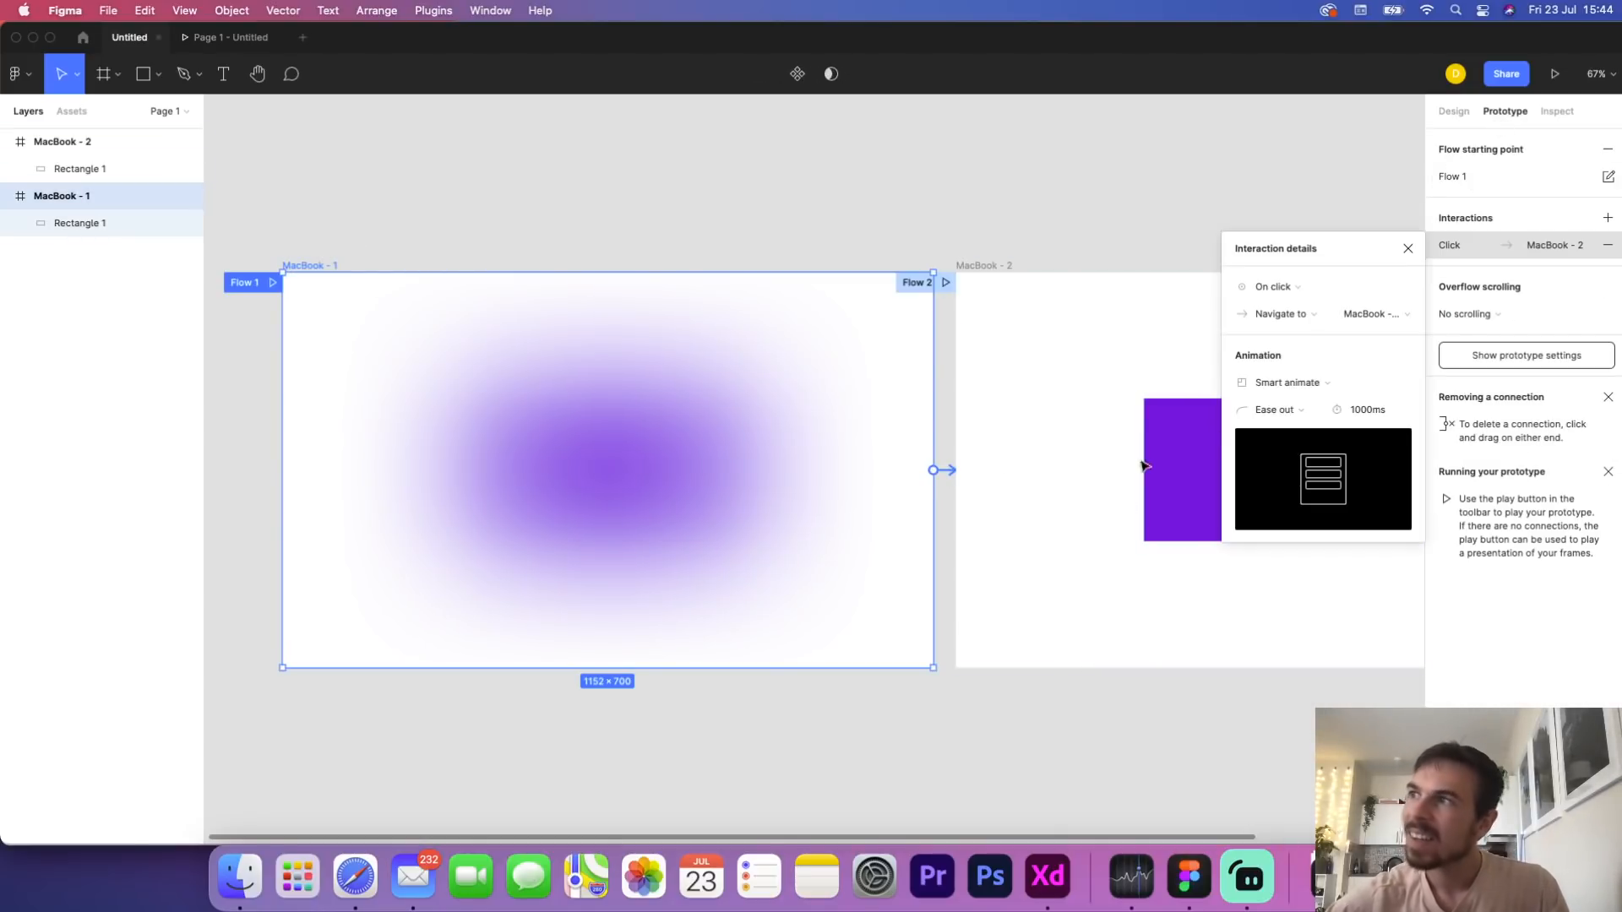
Preview the Figma prototype and play the transition from the blurred to the sharp purple rectangle
{"action": "left_click", "coordinate": [1554, 74]}
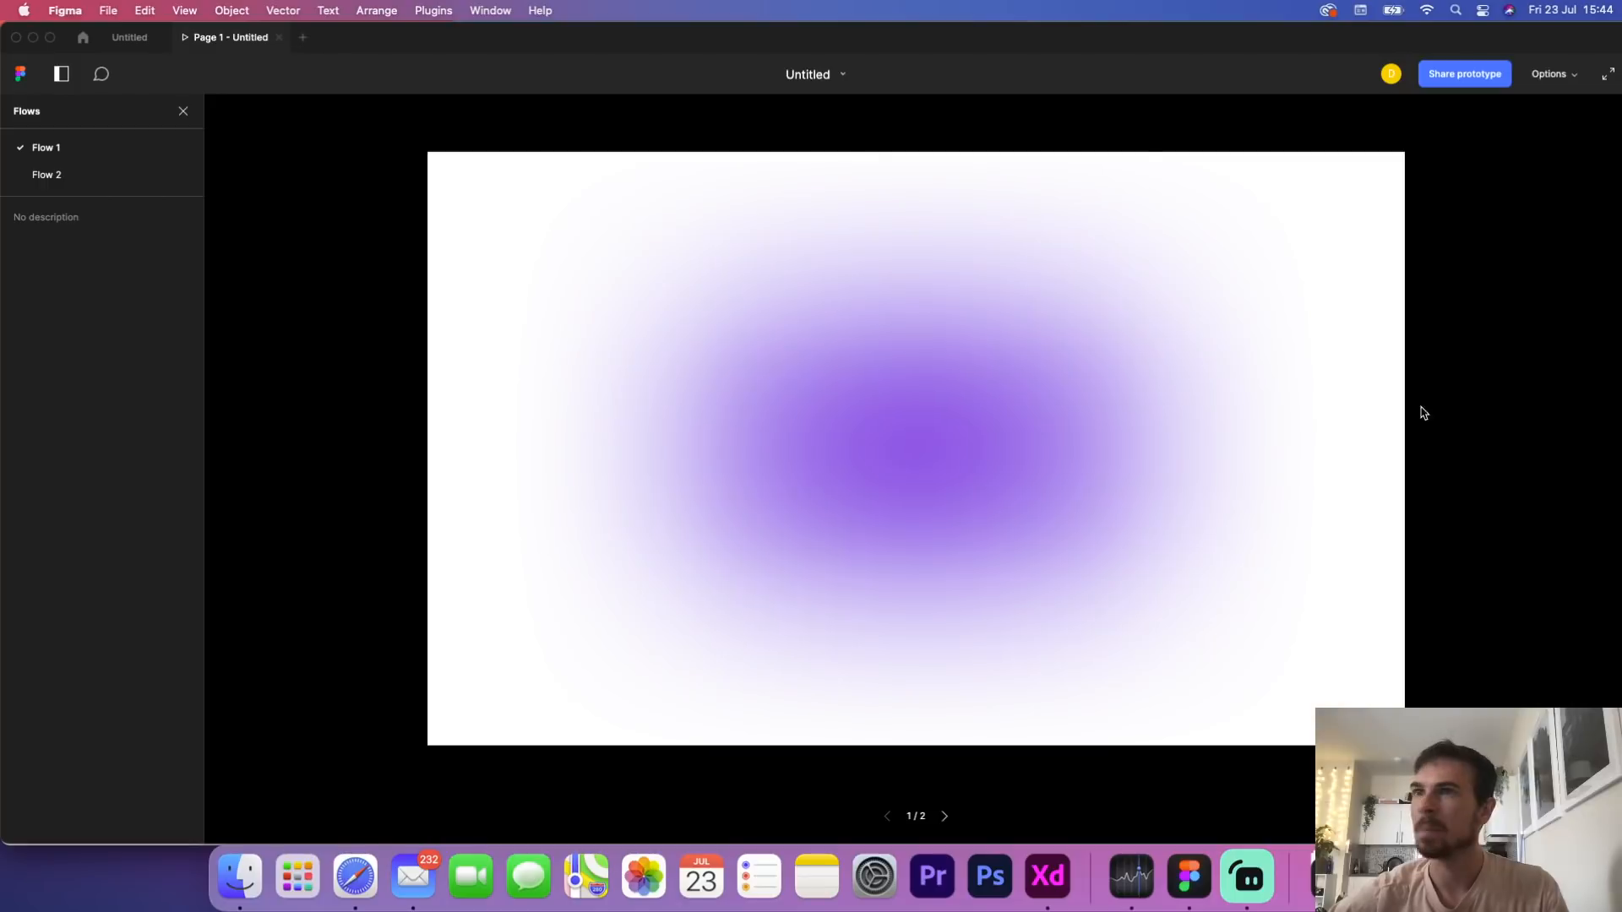
{"action": "left_click", "coordinate": [1033, 481]}
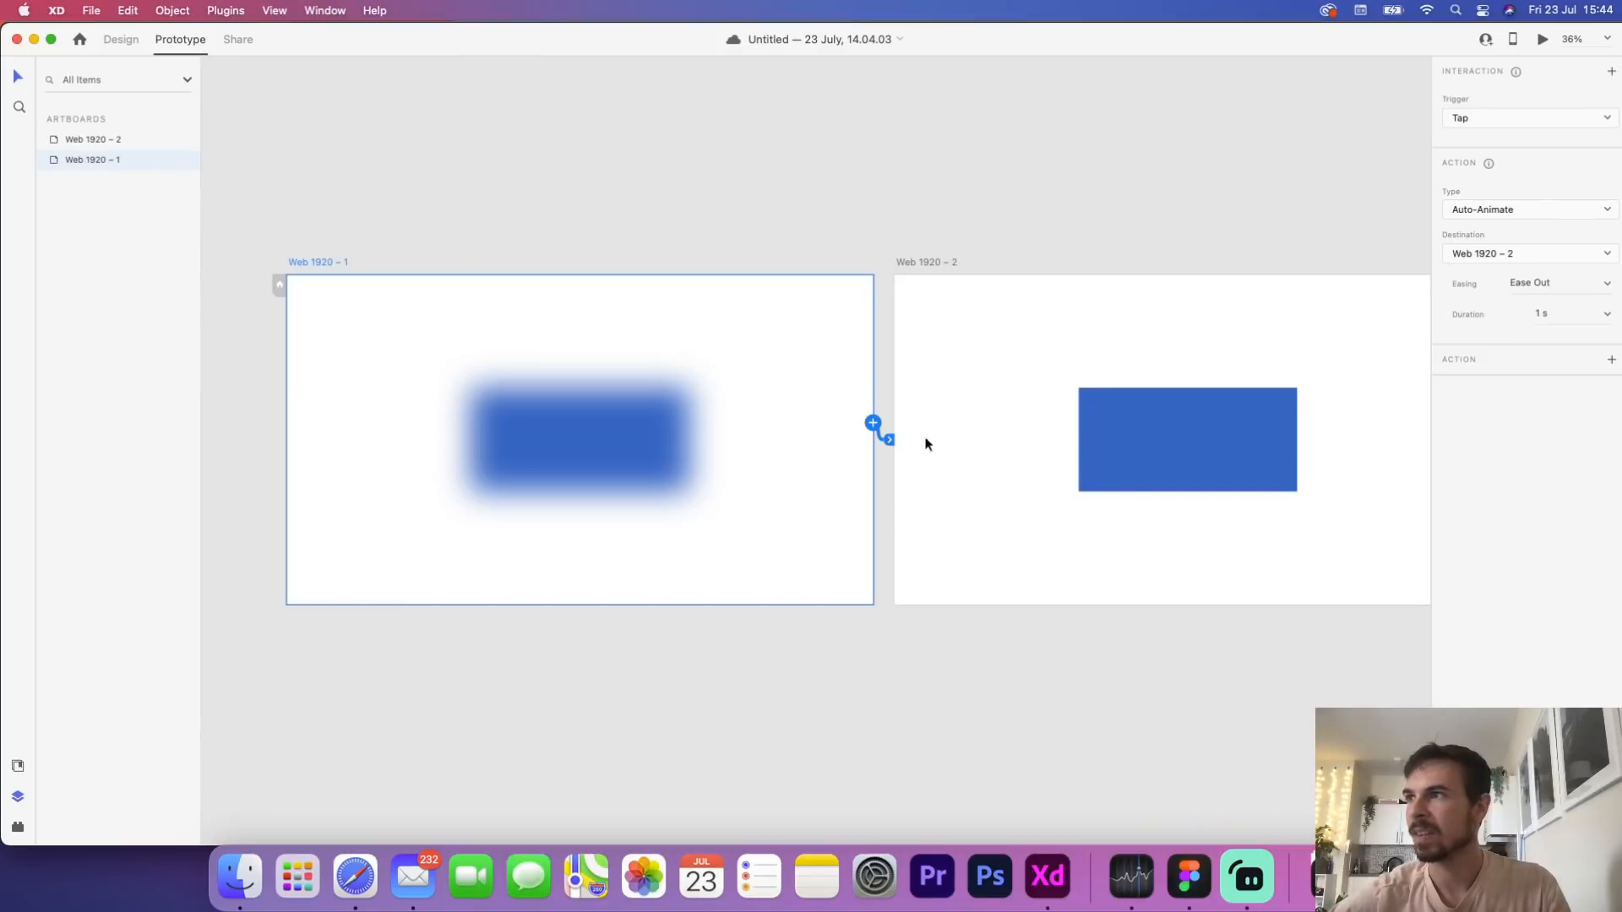
Switch to Adobe XD and show the design properties of the blurred blue rectangle on Web 1920 – 1
{"action": "left_click", "coordinate": [676, 440]}
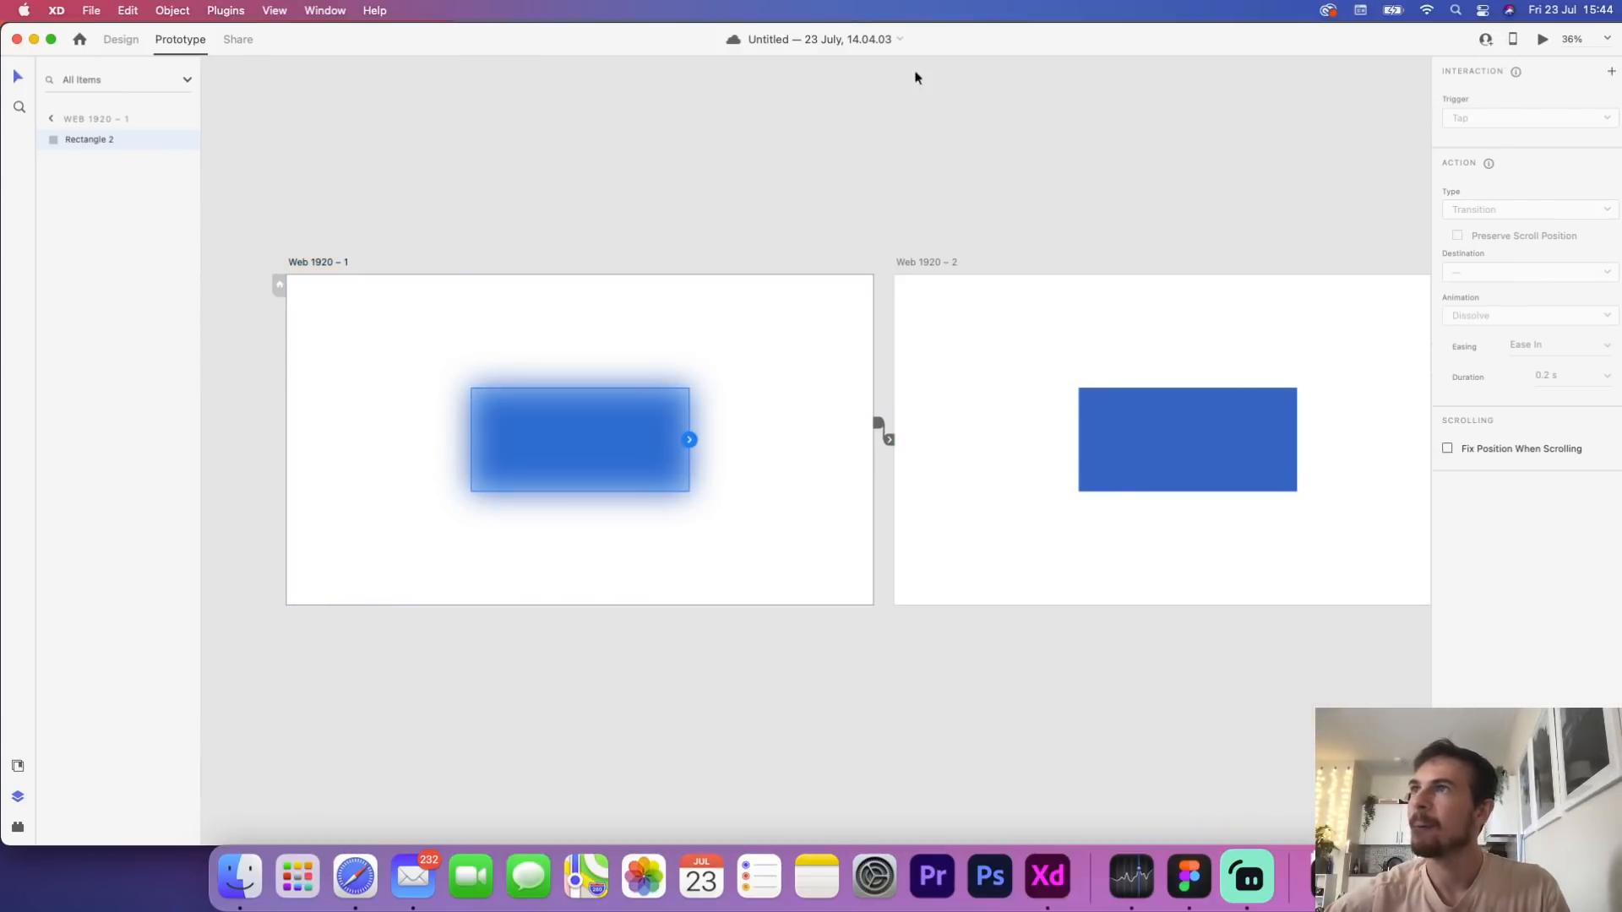
{"action": "left_click", "coordinate": [121, 39]}
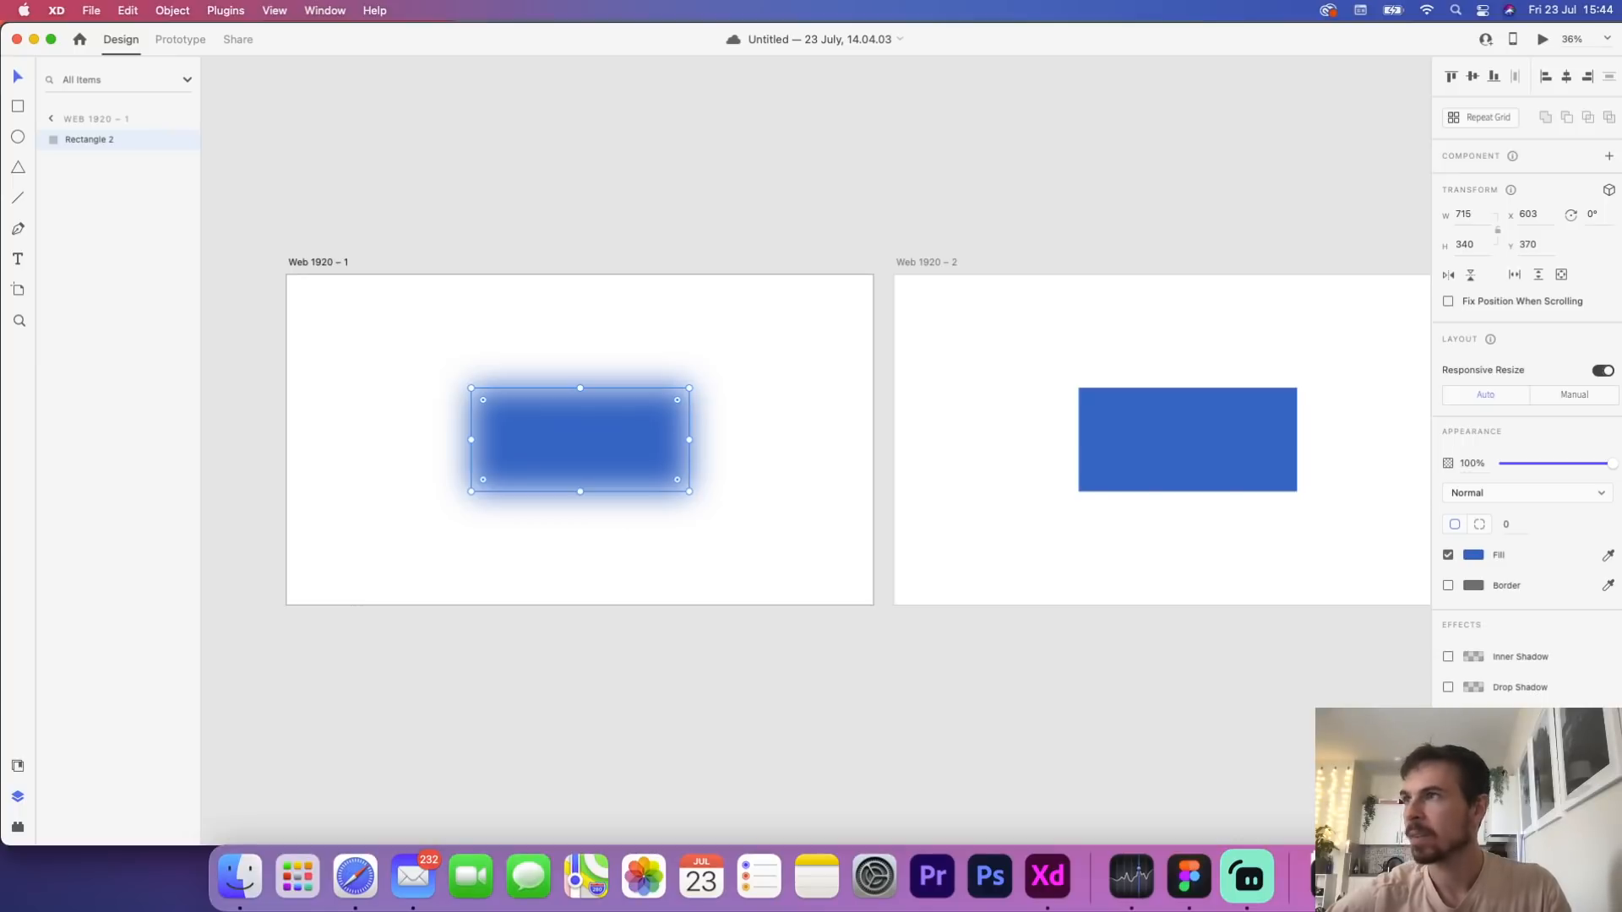
Return to the Figma design file, try a layer blur of 30 on the MacBook - 1 rectangle, and set it to 50
{"action": "key", "text": "super+Tab"}
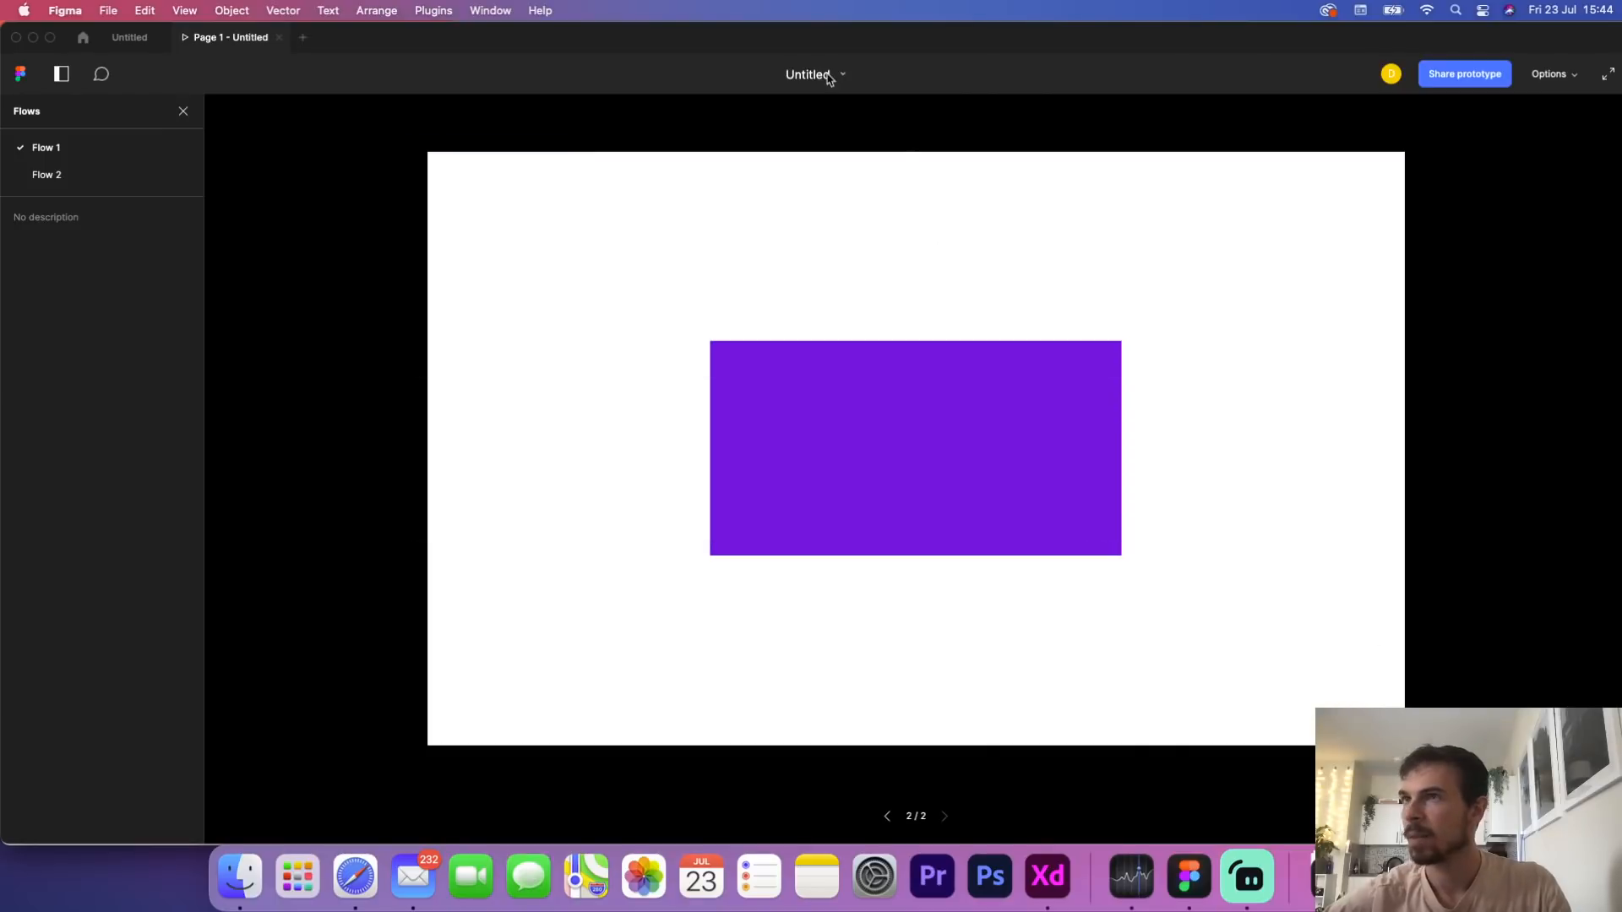
{"action": "left_click", "coordinate": [129, 37]}
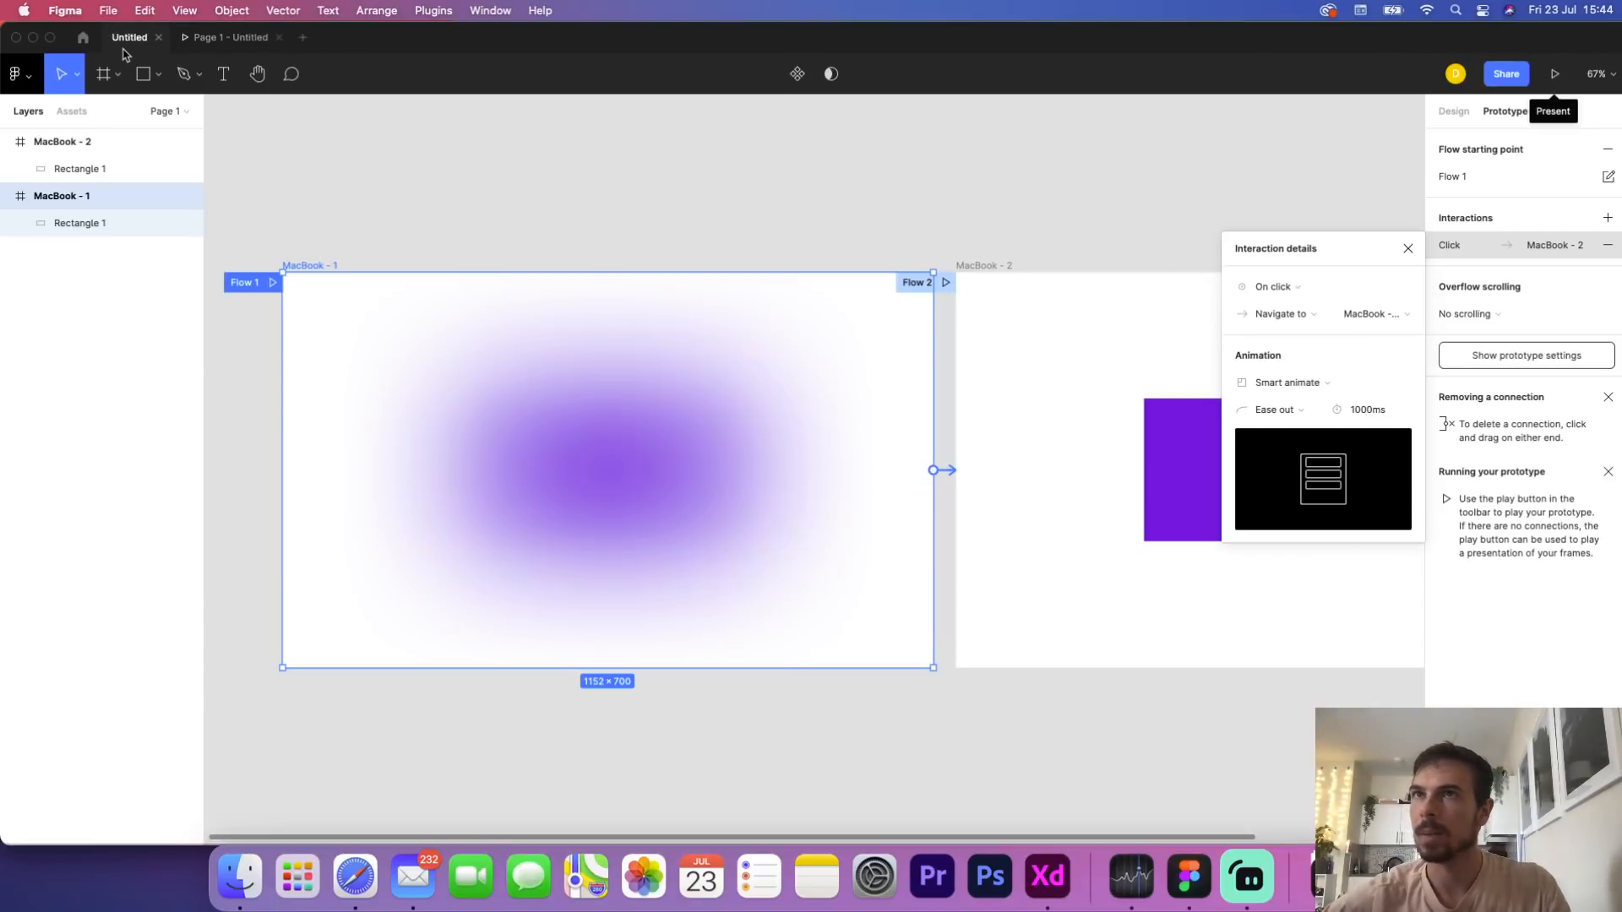
{"action": "left_click", "coordinate": [651, 512]}
{"action": "left_click", "coordinate": [1453, 110]}
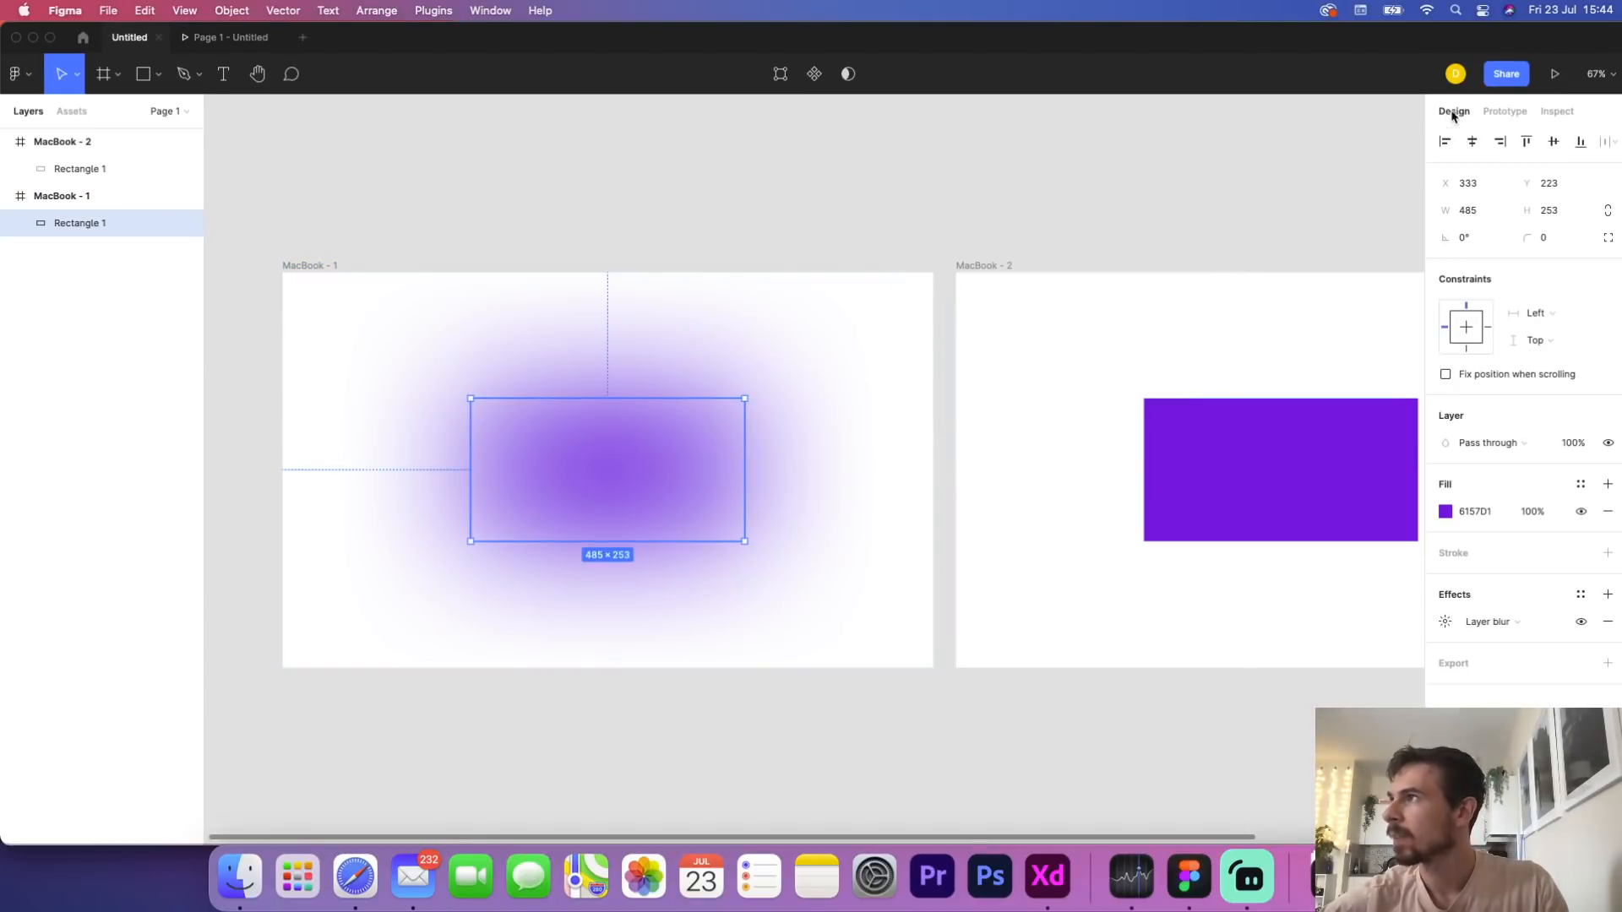
{"action": "left_click", "coordinate": [1446, 623]}
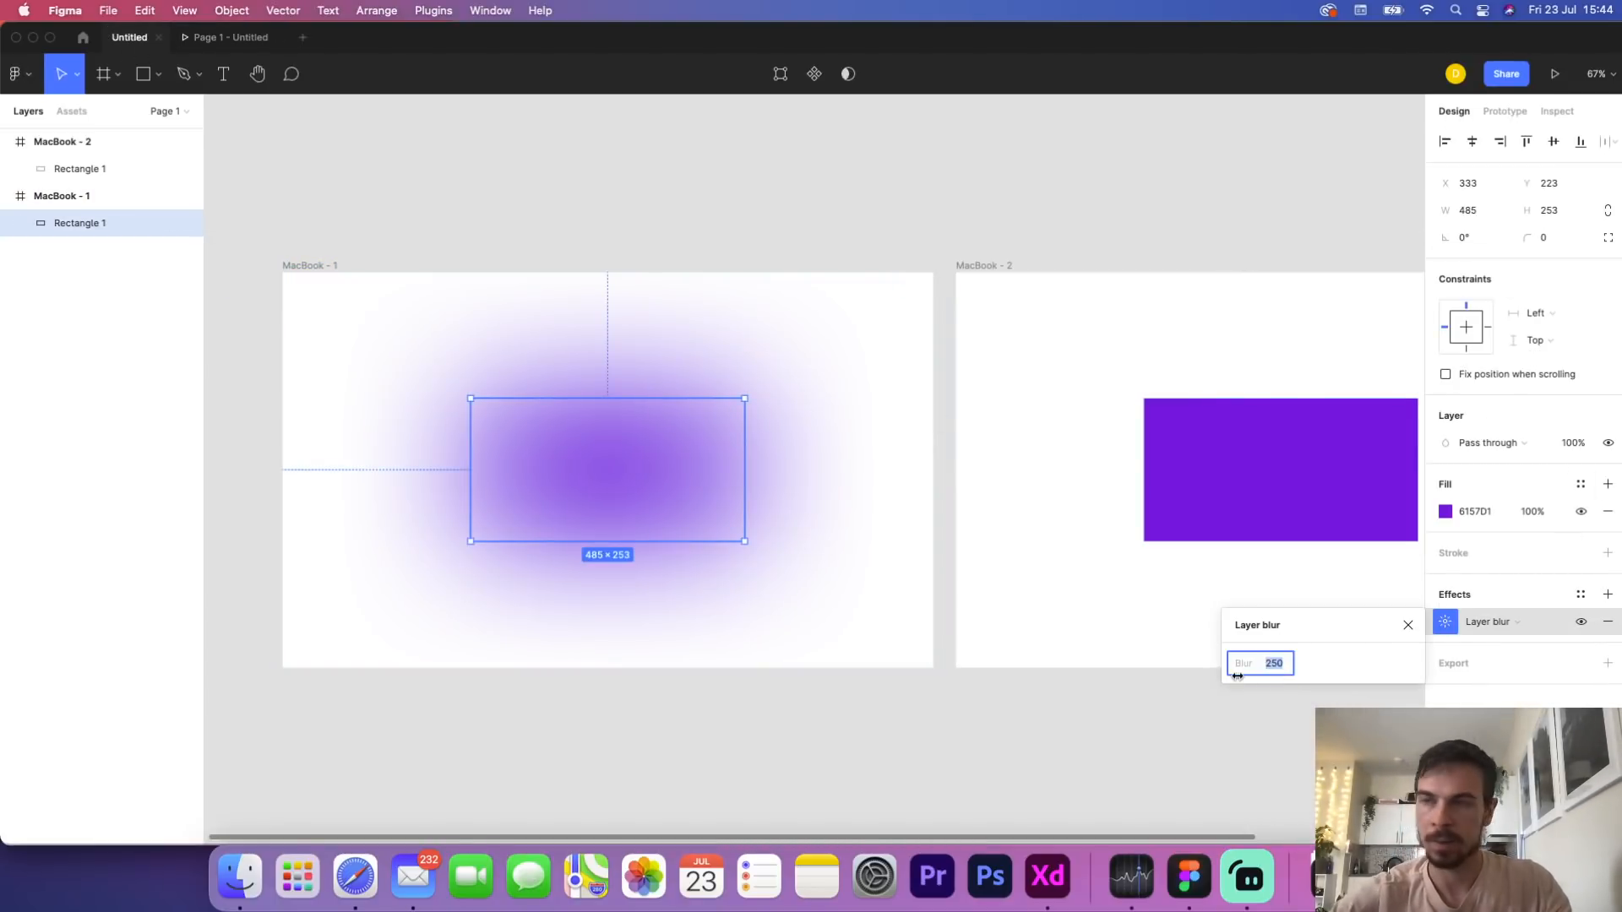
{"action": "type", "text": "30"}
{"action": "key", "text": "Return"}
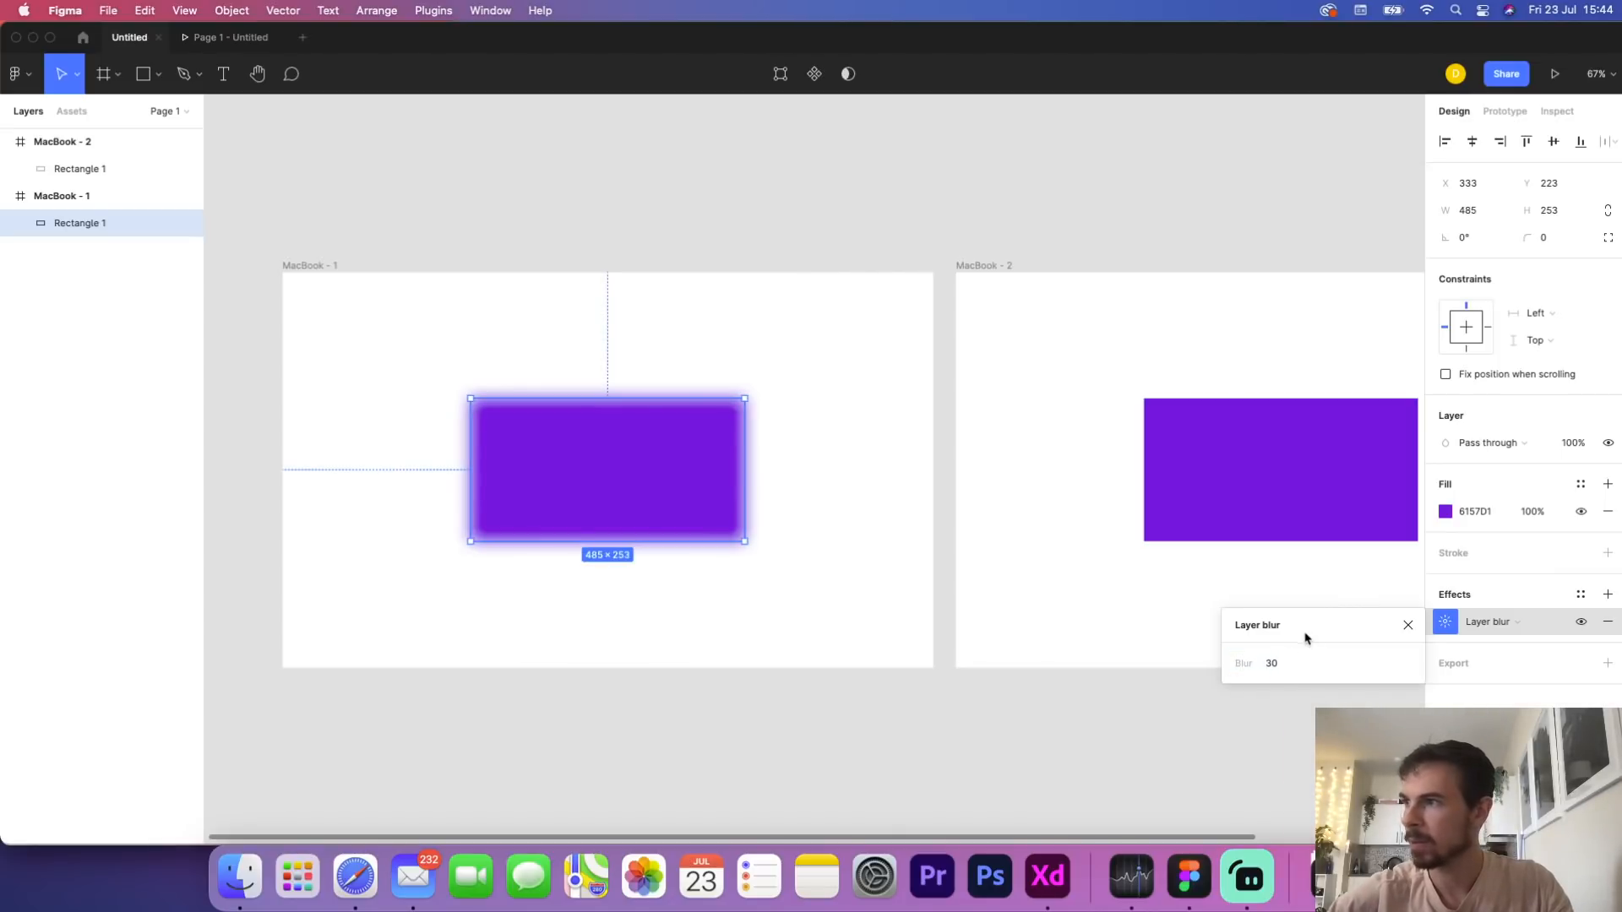
{"action": "left_click", "coordinate": [1274, 663]}
{"action": "type", "text": "50"}
{"action": "key", "text": "Return"}
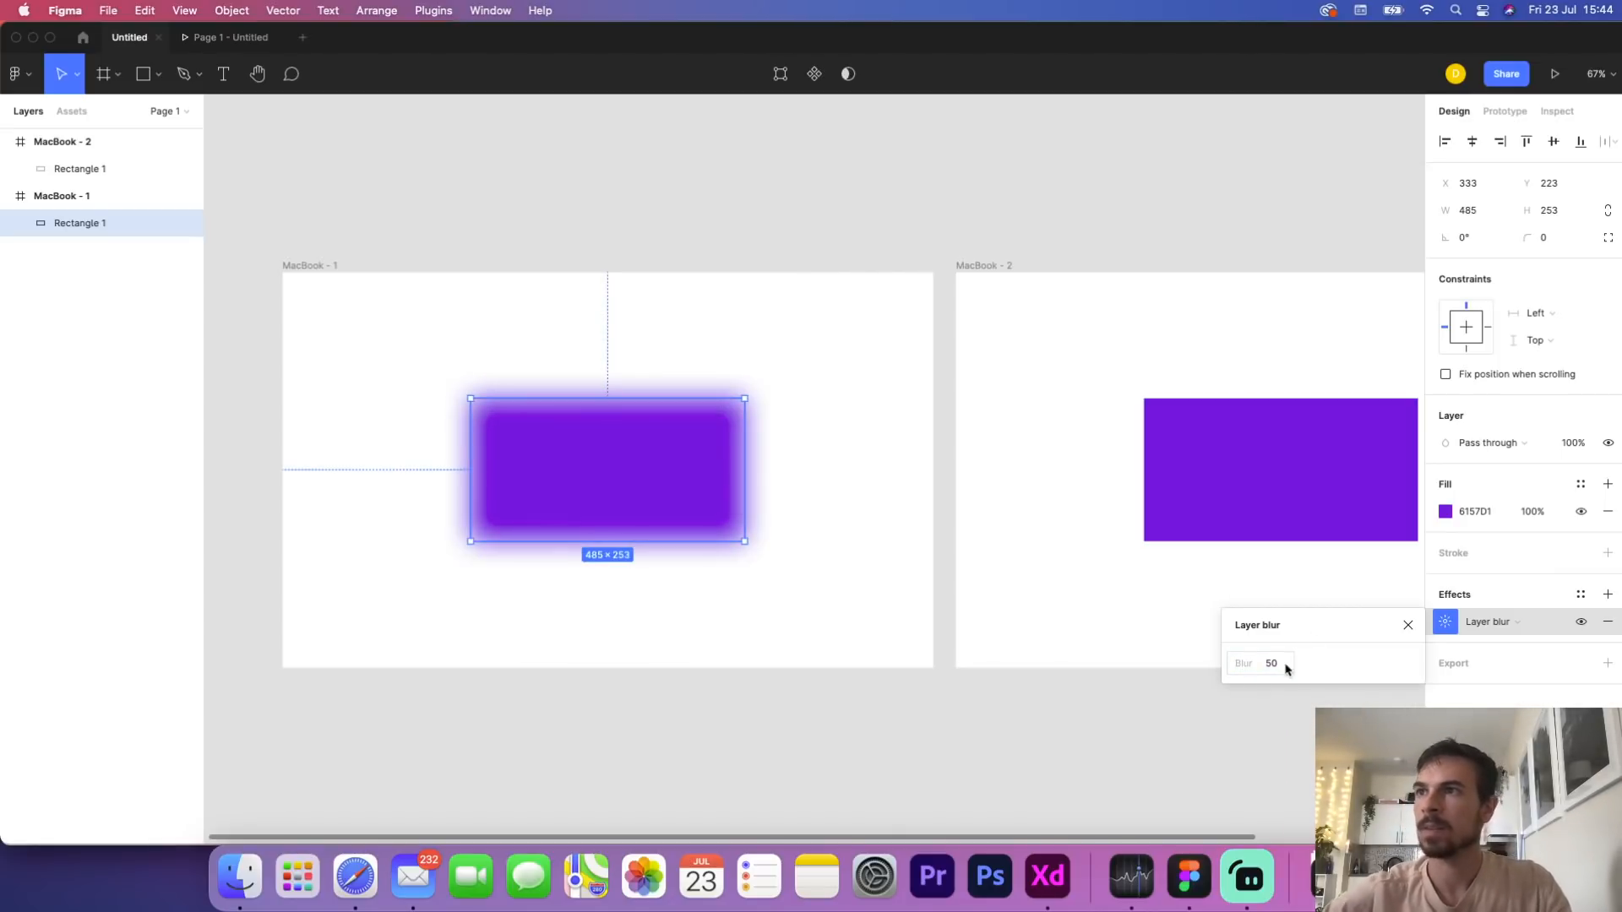
Open the prototype preview, choose Flow 1, and play the blurred-to-sharp rectangle transition twice
{"action": "left_click", "coordinate": [318, 265]}
{"action": "left_click", "coordinate": [237, 38]}
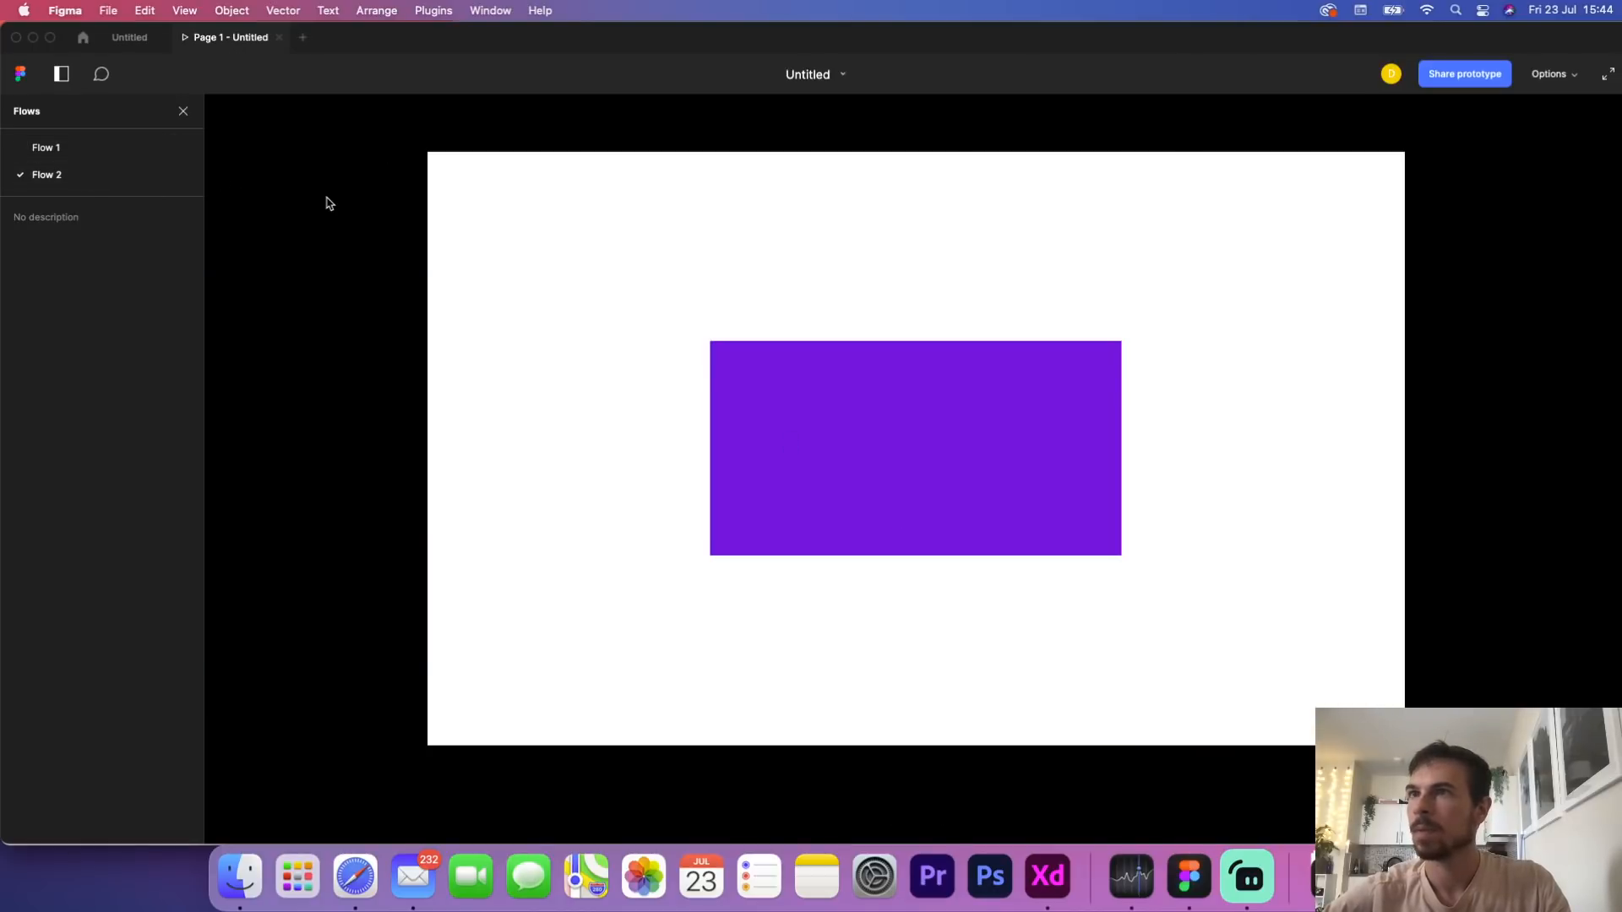
{"action": "left_click", "coordinate": [74, 148]}
{"action": "left_click", "coordinate": [1004, 511]}
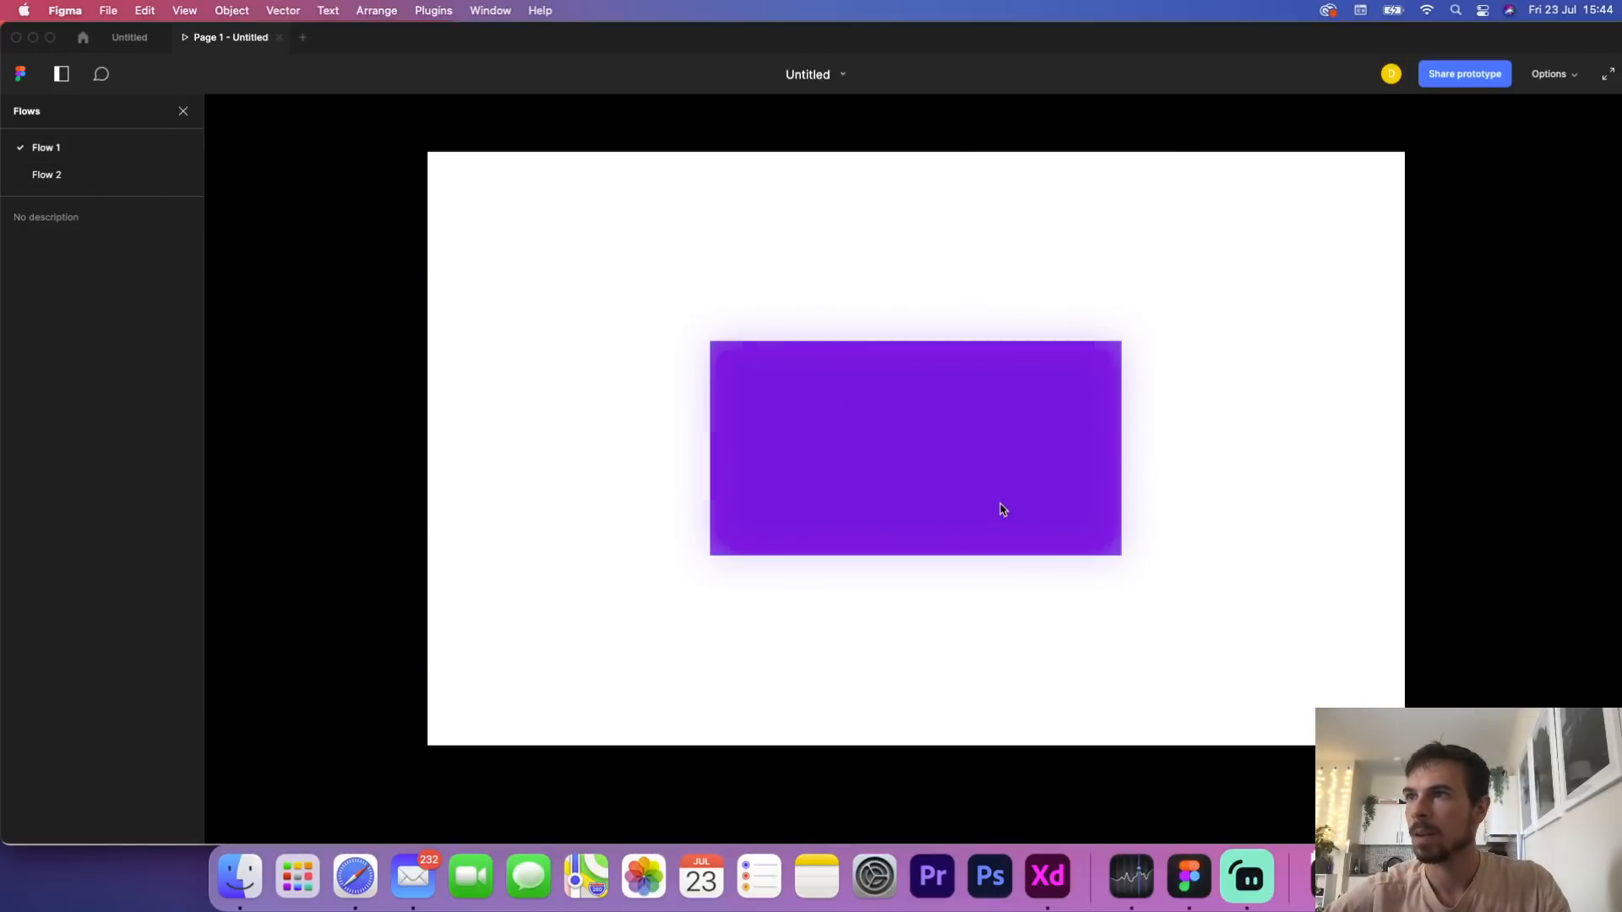
{"action": "left_click", "coordinate": [87, 161]}
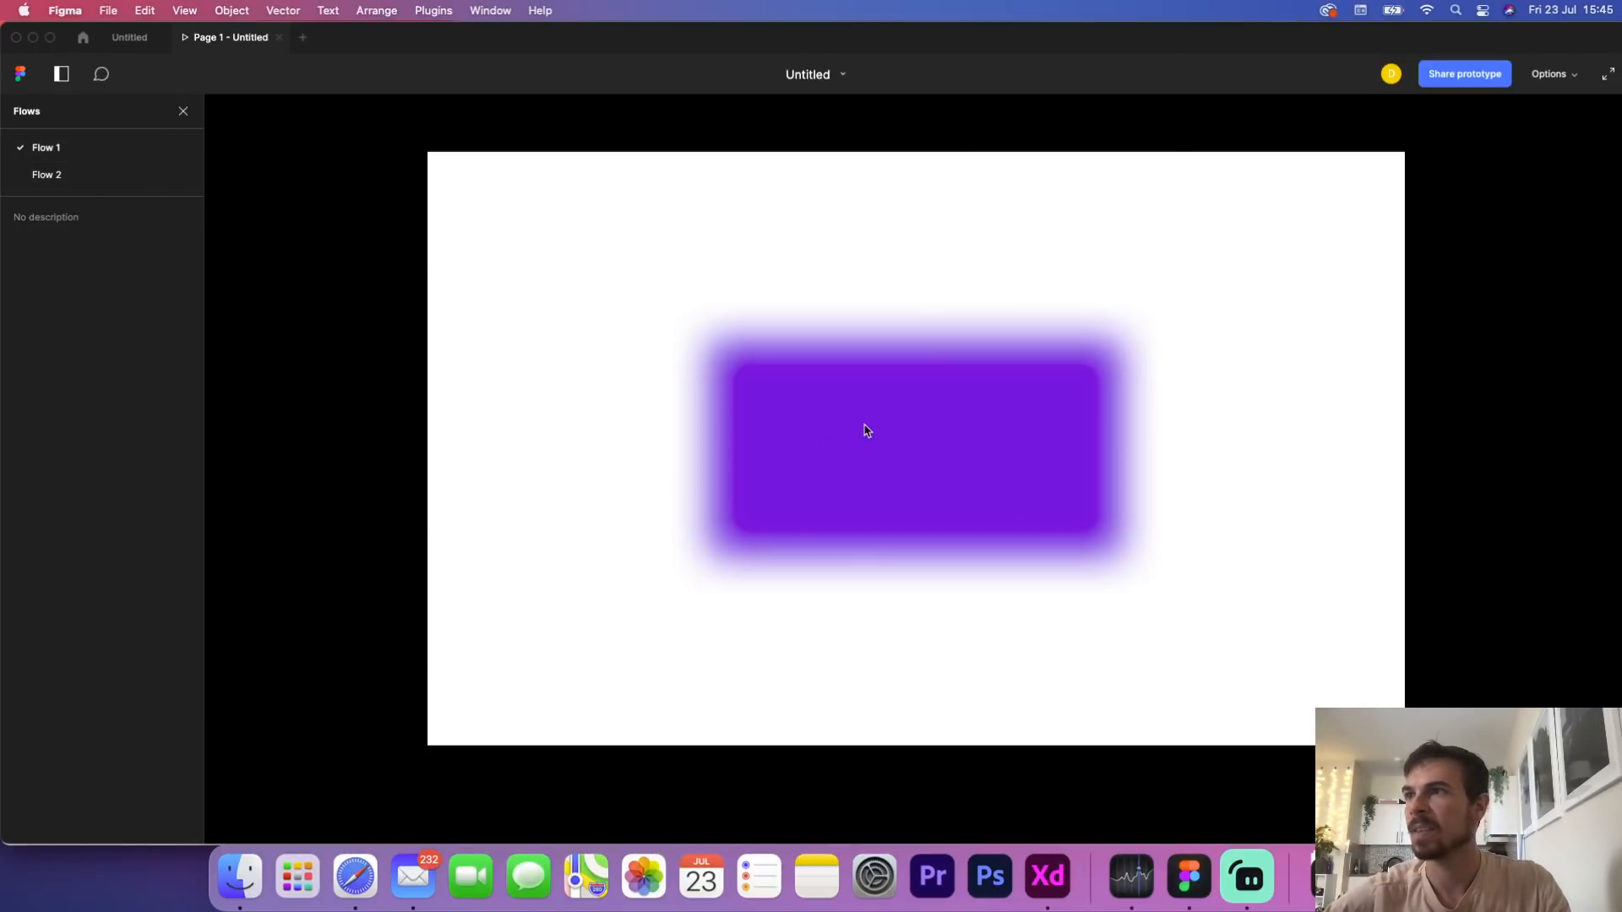
{"action": "left_click", "coordinate": [866, 428]}
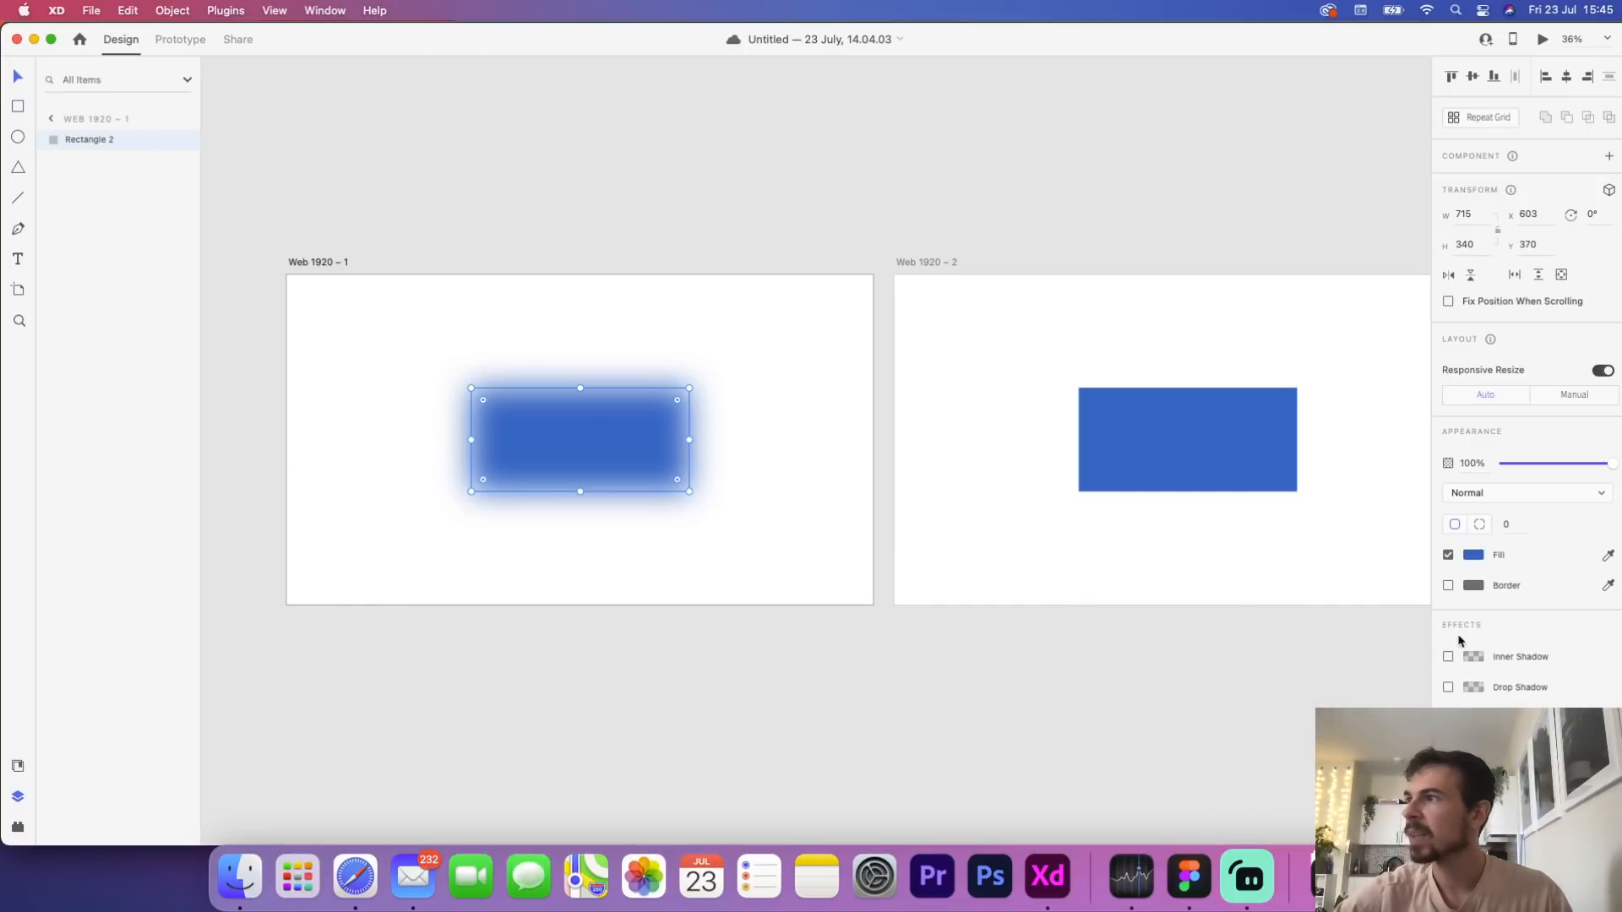
Deselect the blue rectangle in Adobe XD, and switch to Figma to close the prototype preview
{"action": "left_click", "coordinate": [1214, 682]}
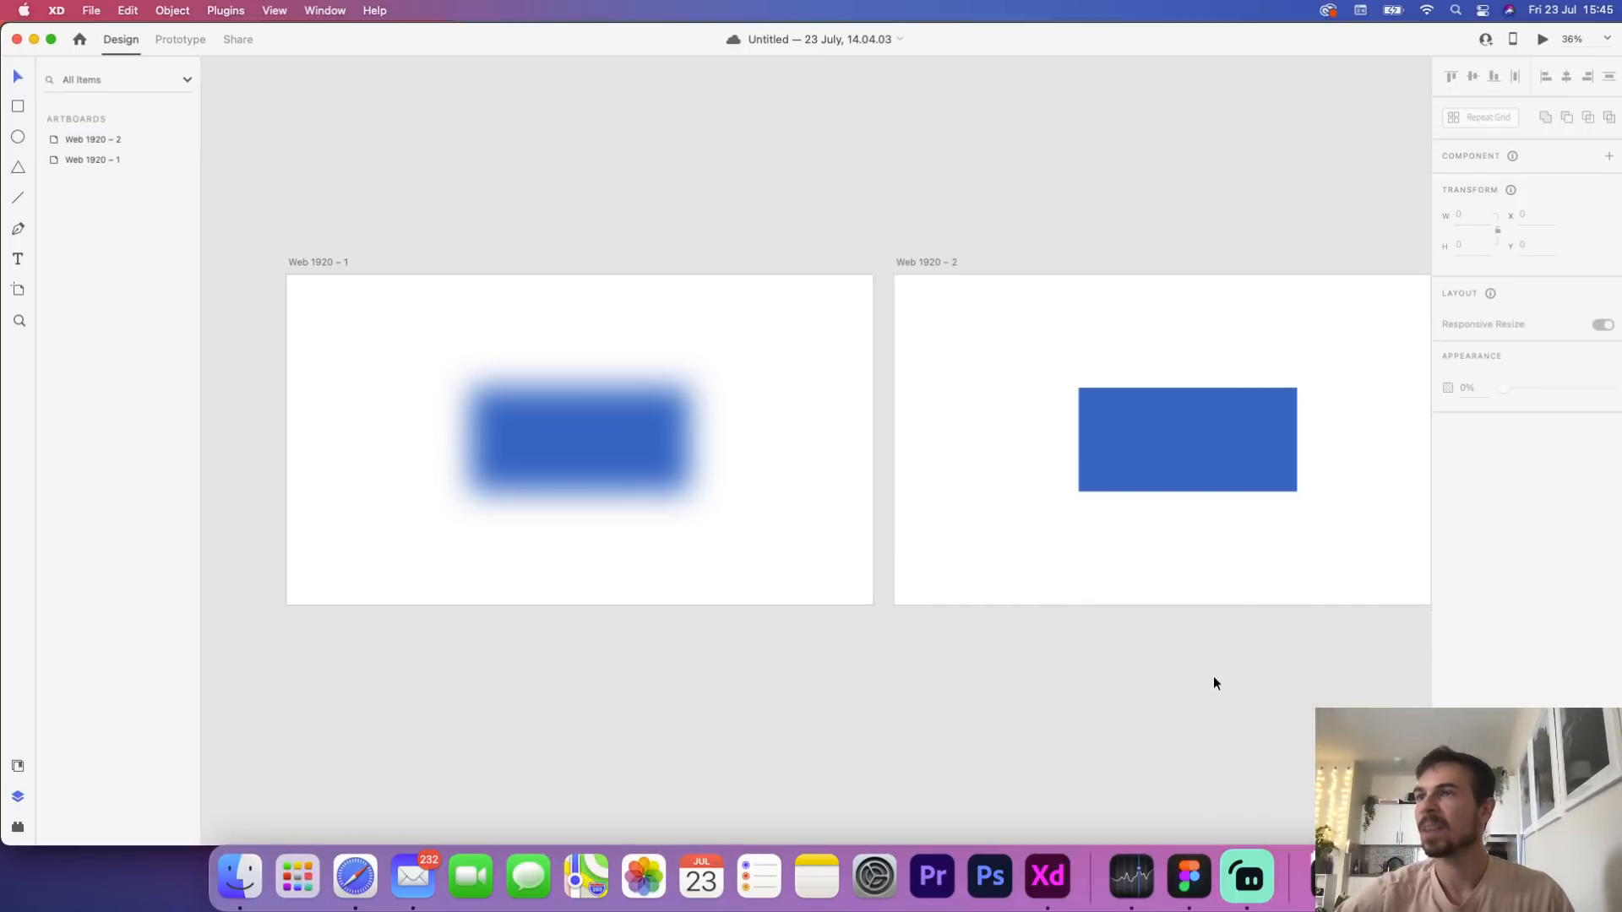
{"action": "key", "text": "super+Tab"}
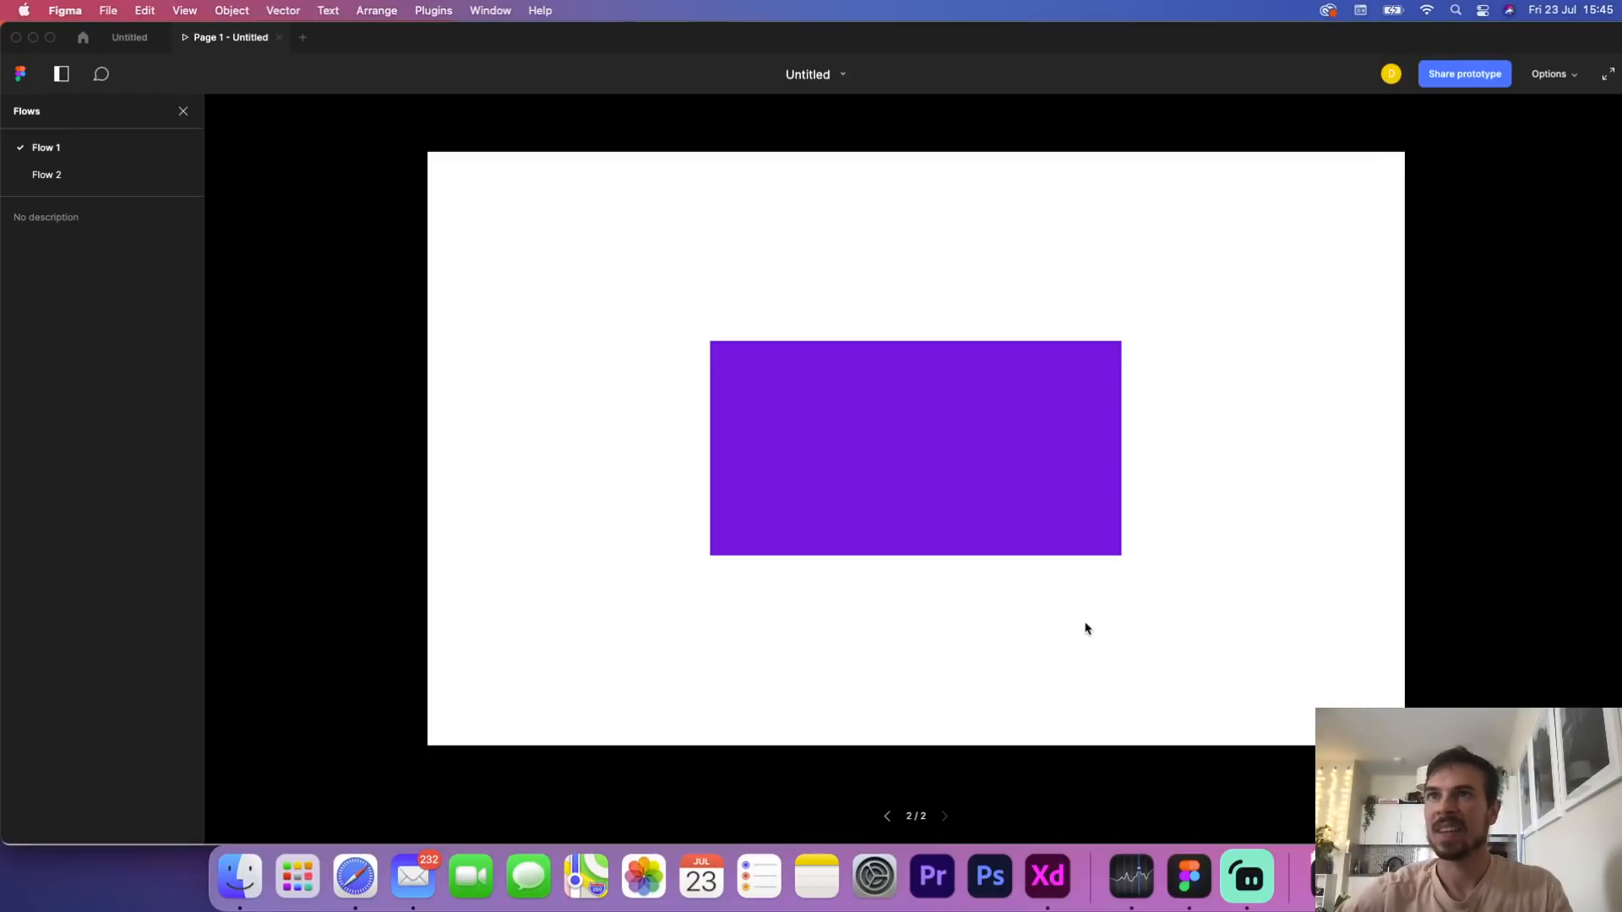
{"action": "left_click", "coordinate": [278, 38]}
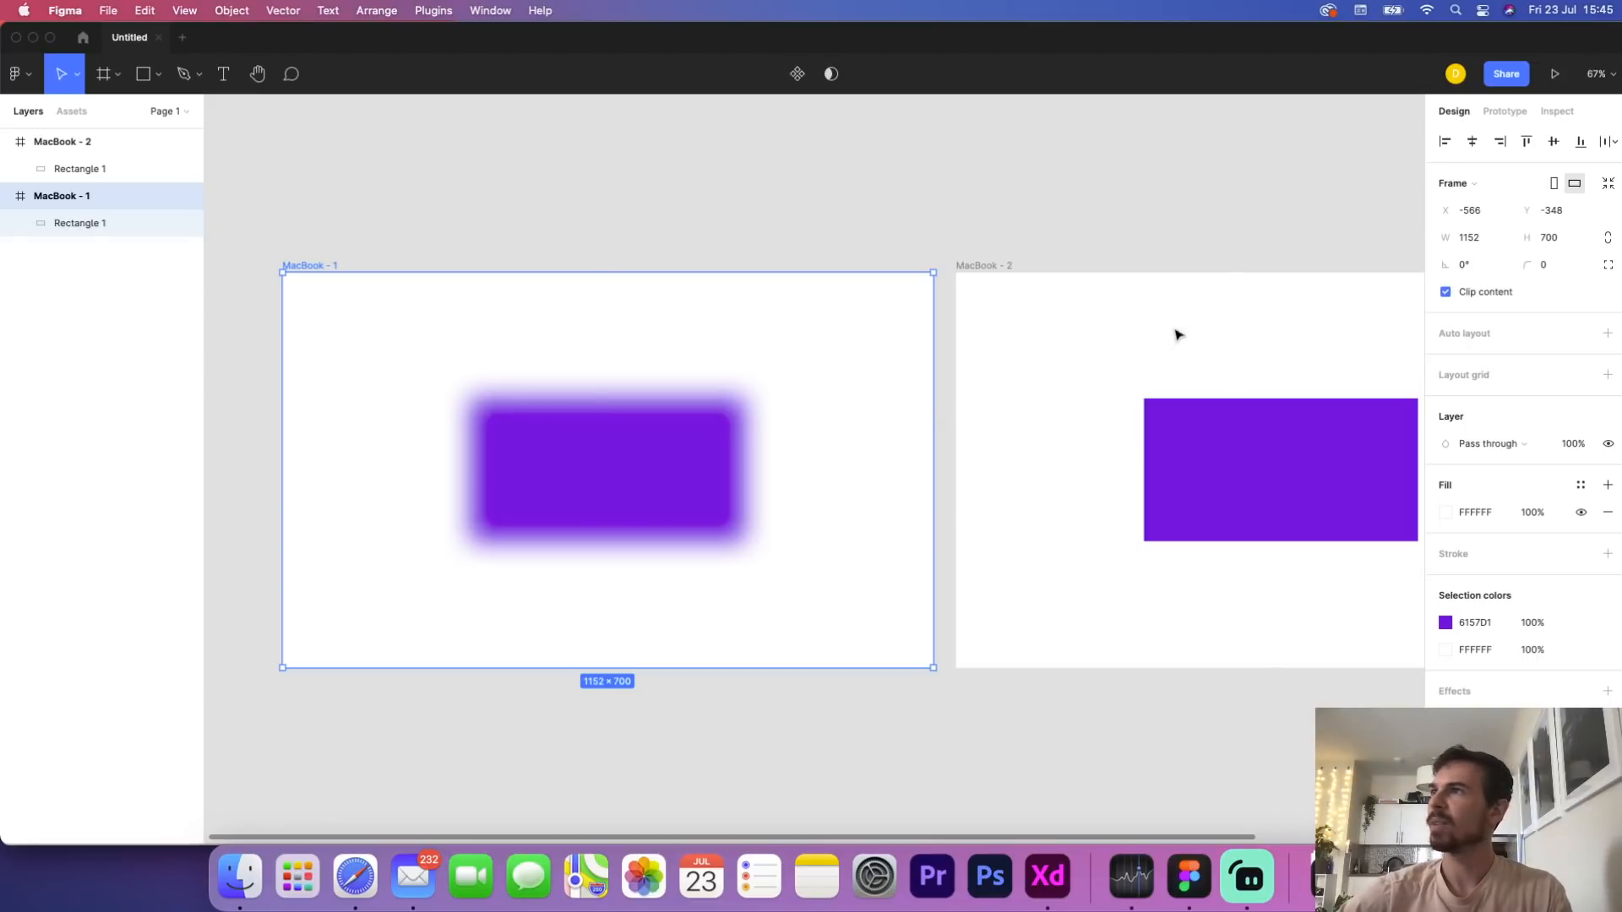
Switch to Adobe XD and delete the Web 1920 – 2 artboard and the blurred rectangle on Web 1920 – 1
{"action": "key", "text": "super+Tab"}
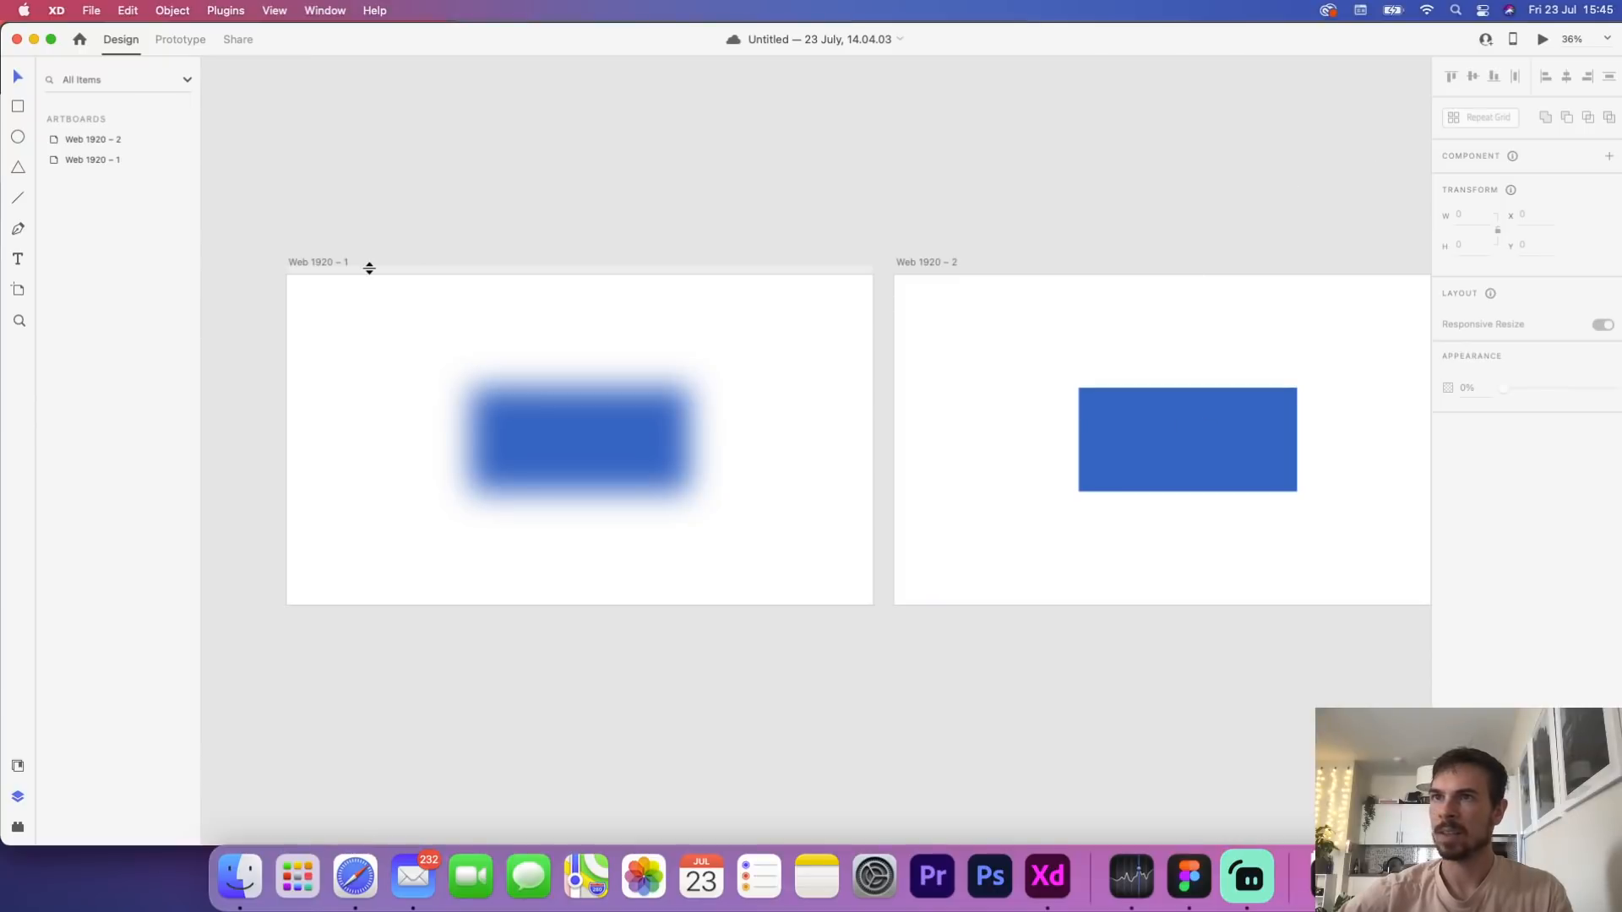
{"action": "left_click", "coordinate": [927, 262]}
{"action": "key", "text": "Delete"}
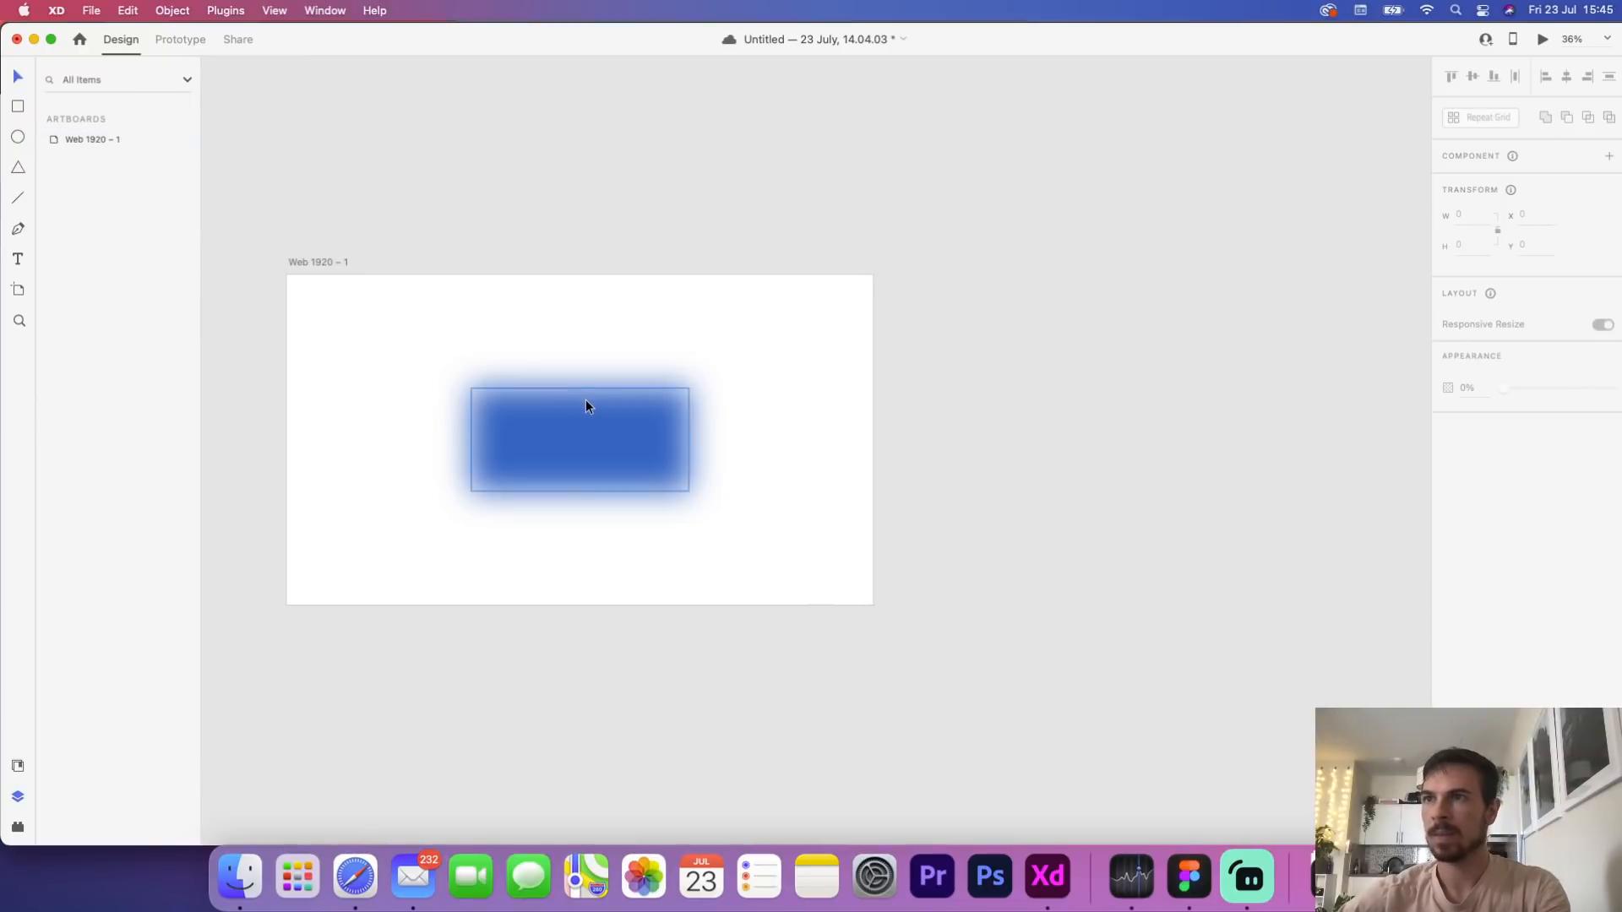
{"action": "left_click", "coordinate": [586, 400]}
{"action": "key", "text": "Delete"}
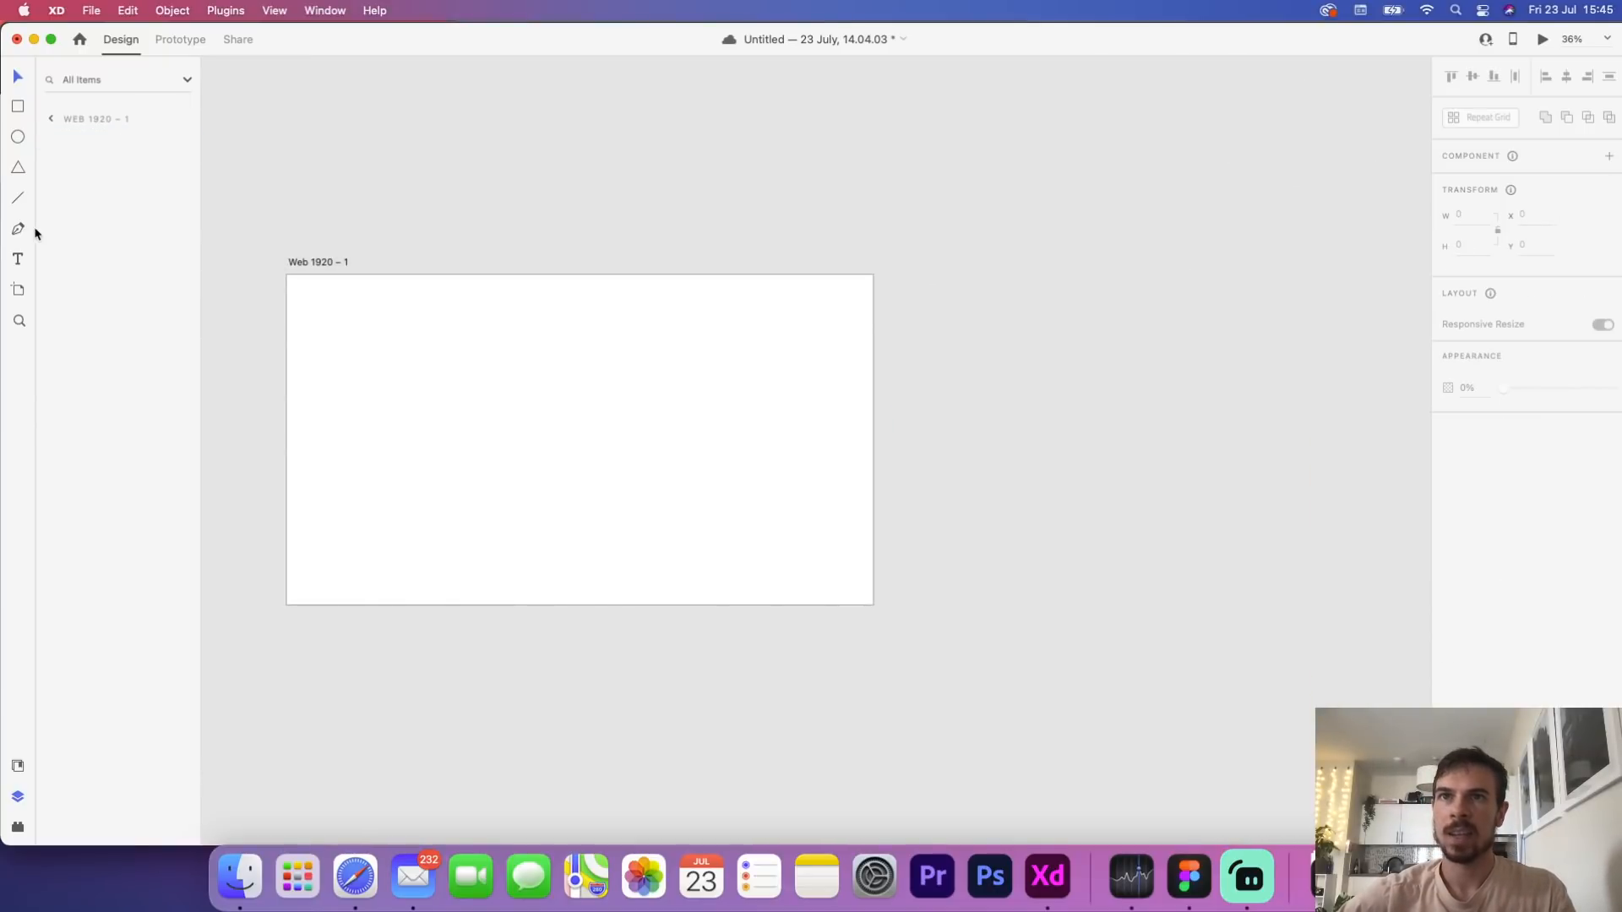
Add the text "THIS IS ED" to the Web 1920 – 1 artboard and set its font weight to Bold
{"action": "left_click", "coordinate": [449, 440]}
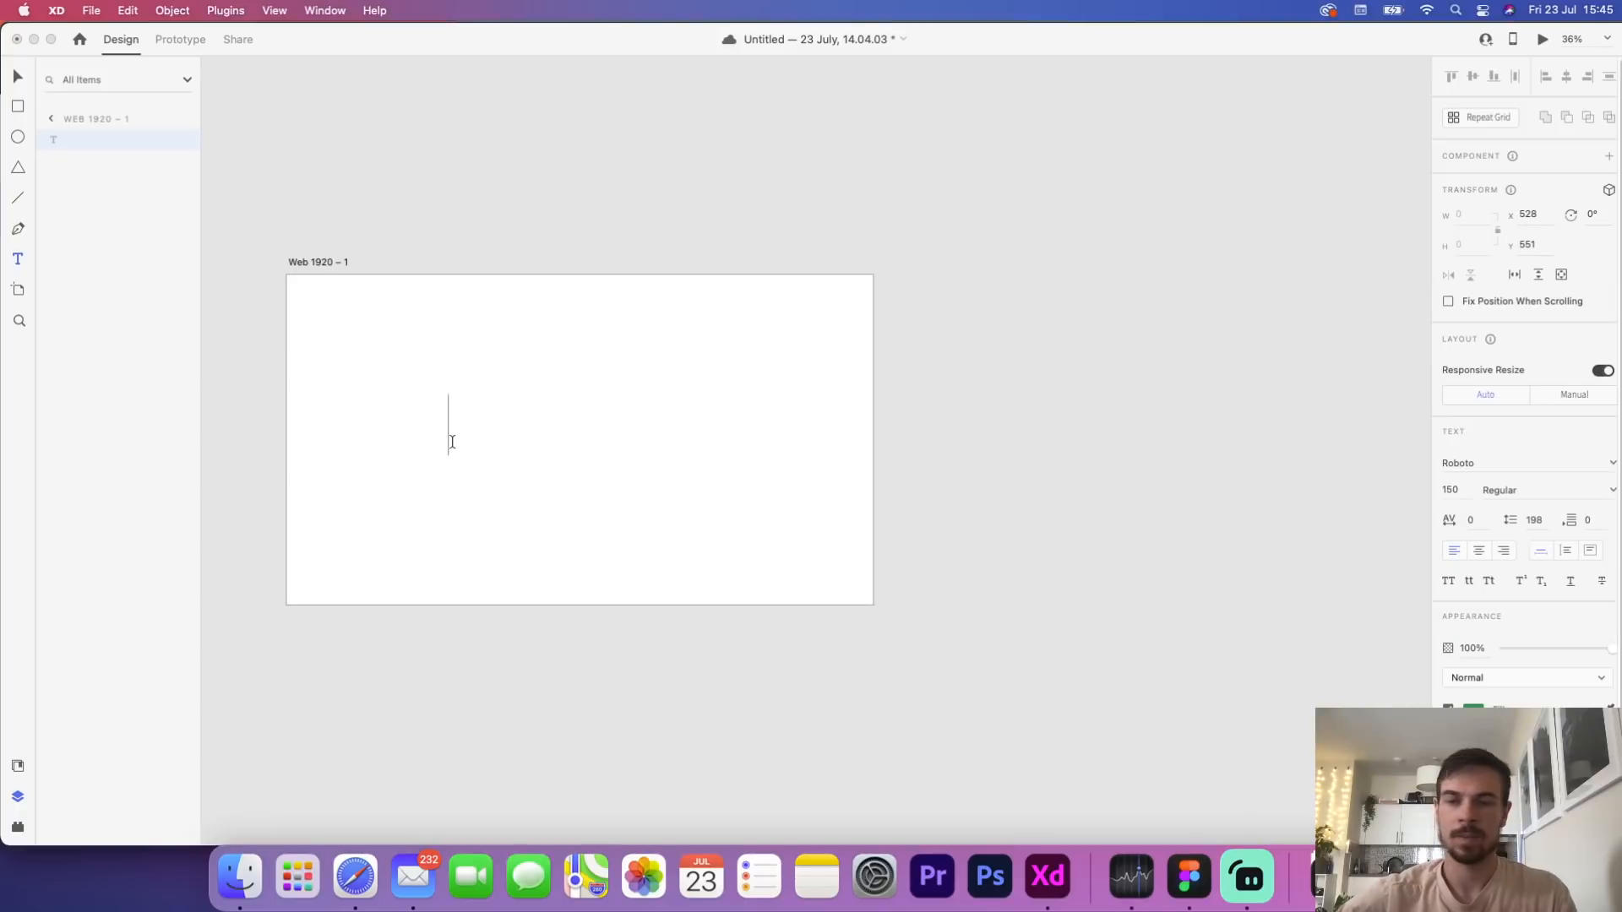
{"action": "type", "text": "THIS IS ED"}
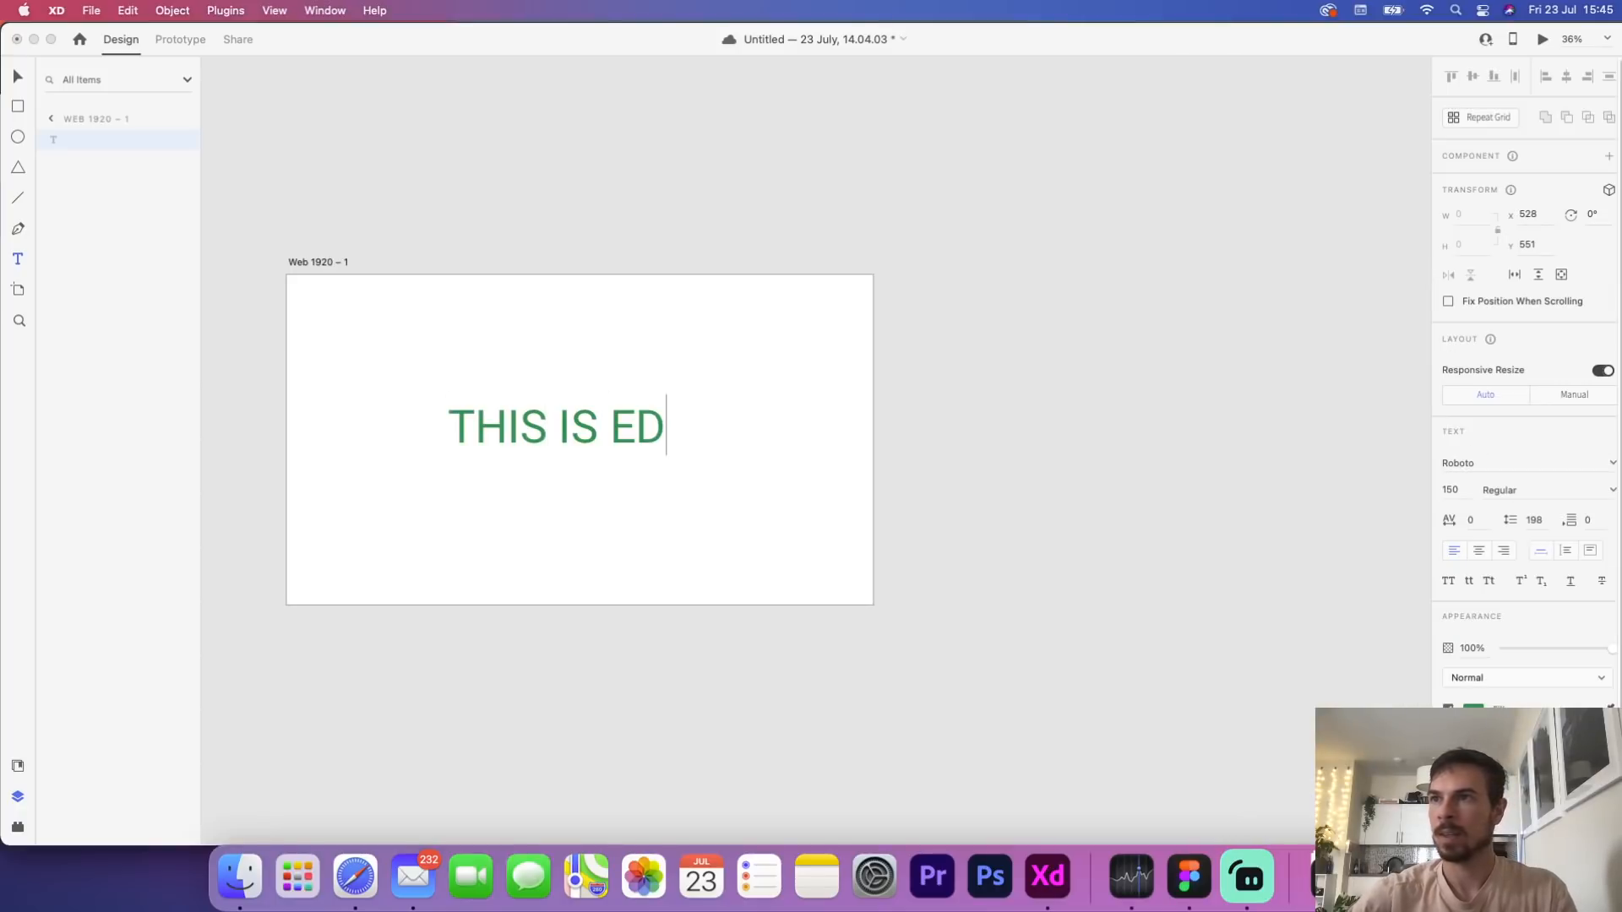
{"action": "key", "text": "super+a"}
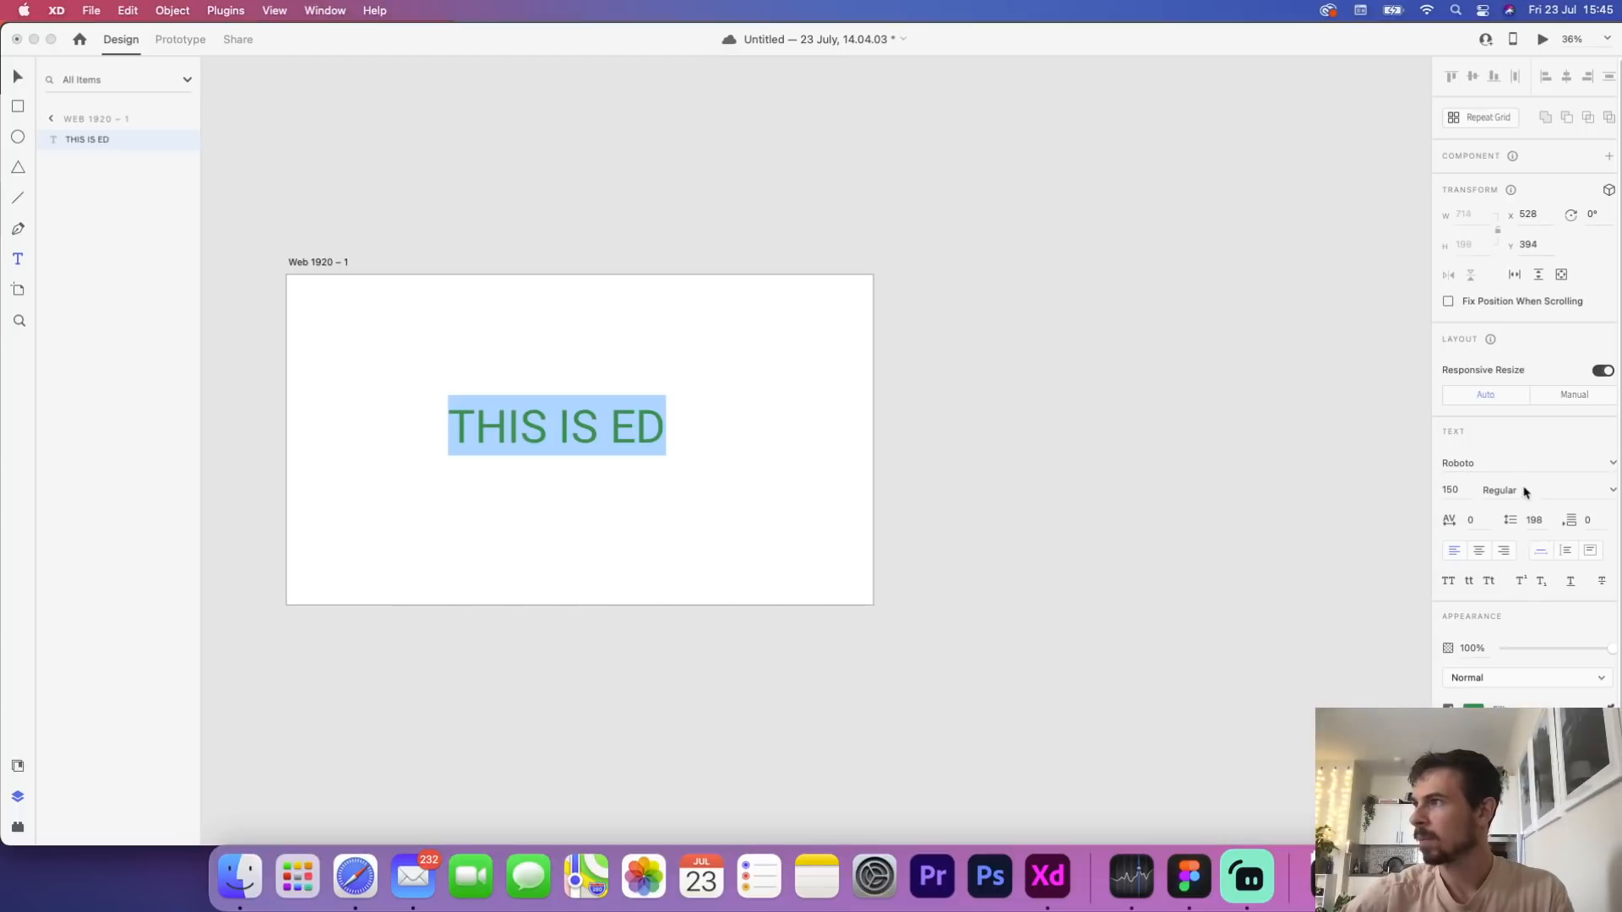
{"action": "left_click", "coordinate": [1579, 494]}
{"action": "left_click", "coordinate": [1612, 490]}
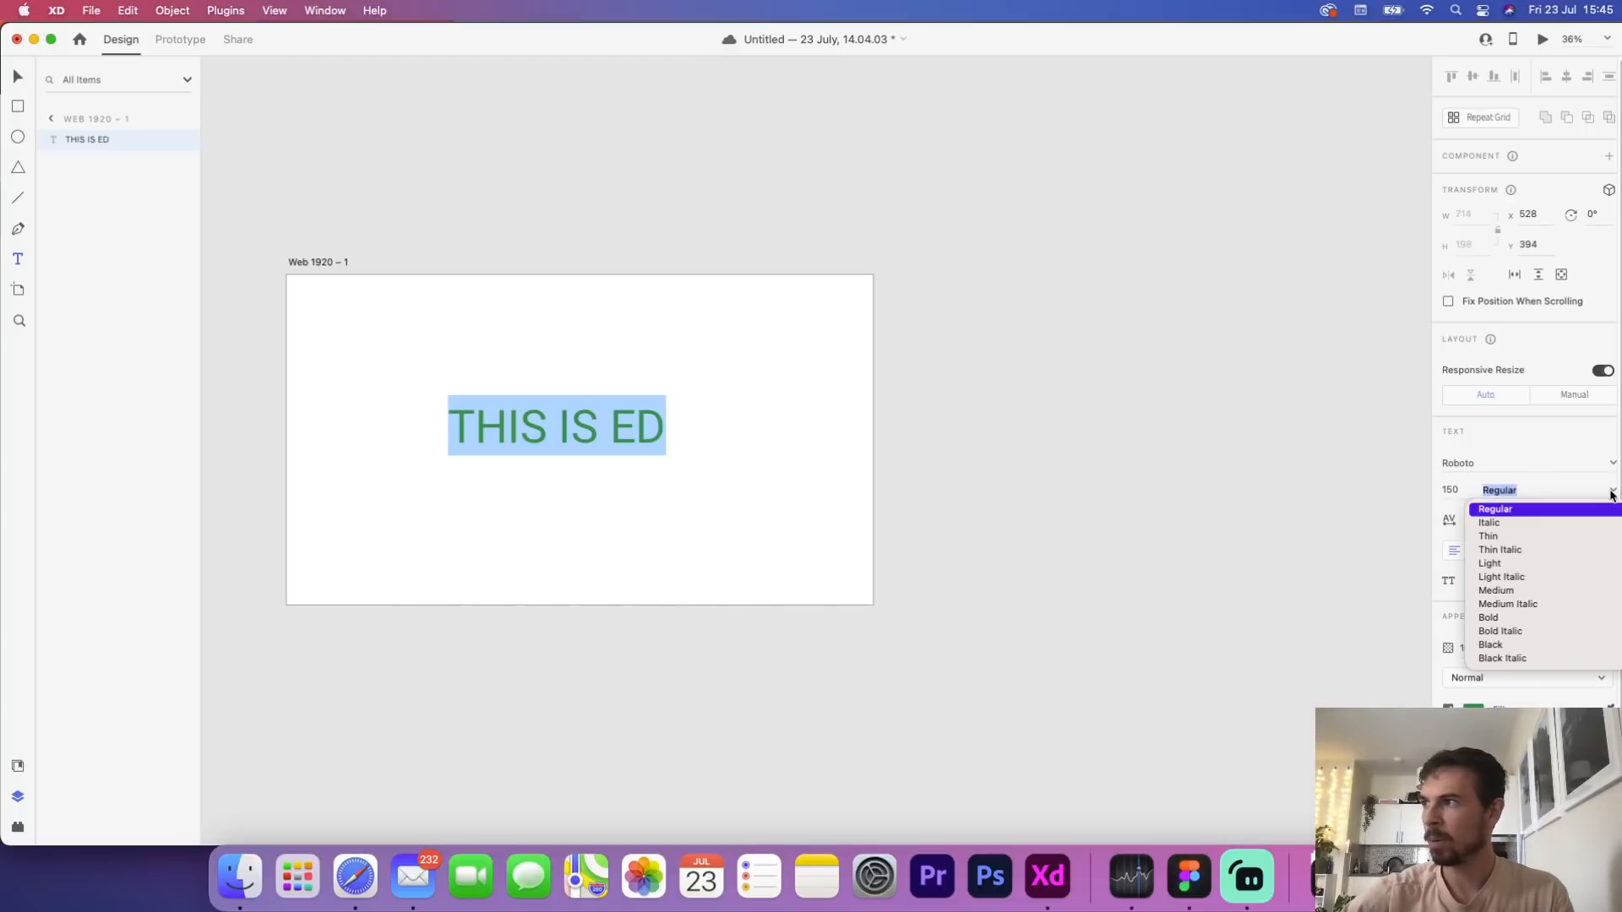
{"action": "left_click", "coordinate": [1490, 618]}
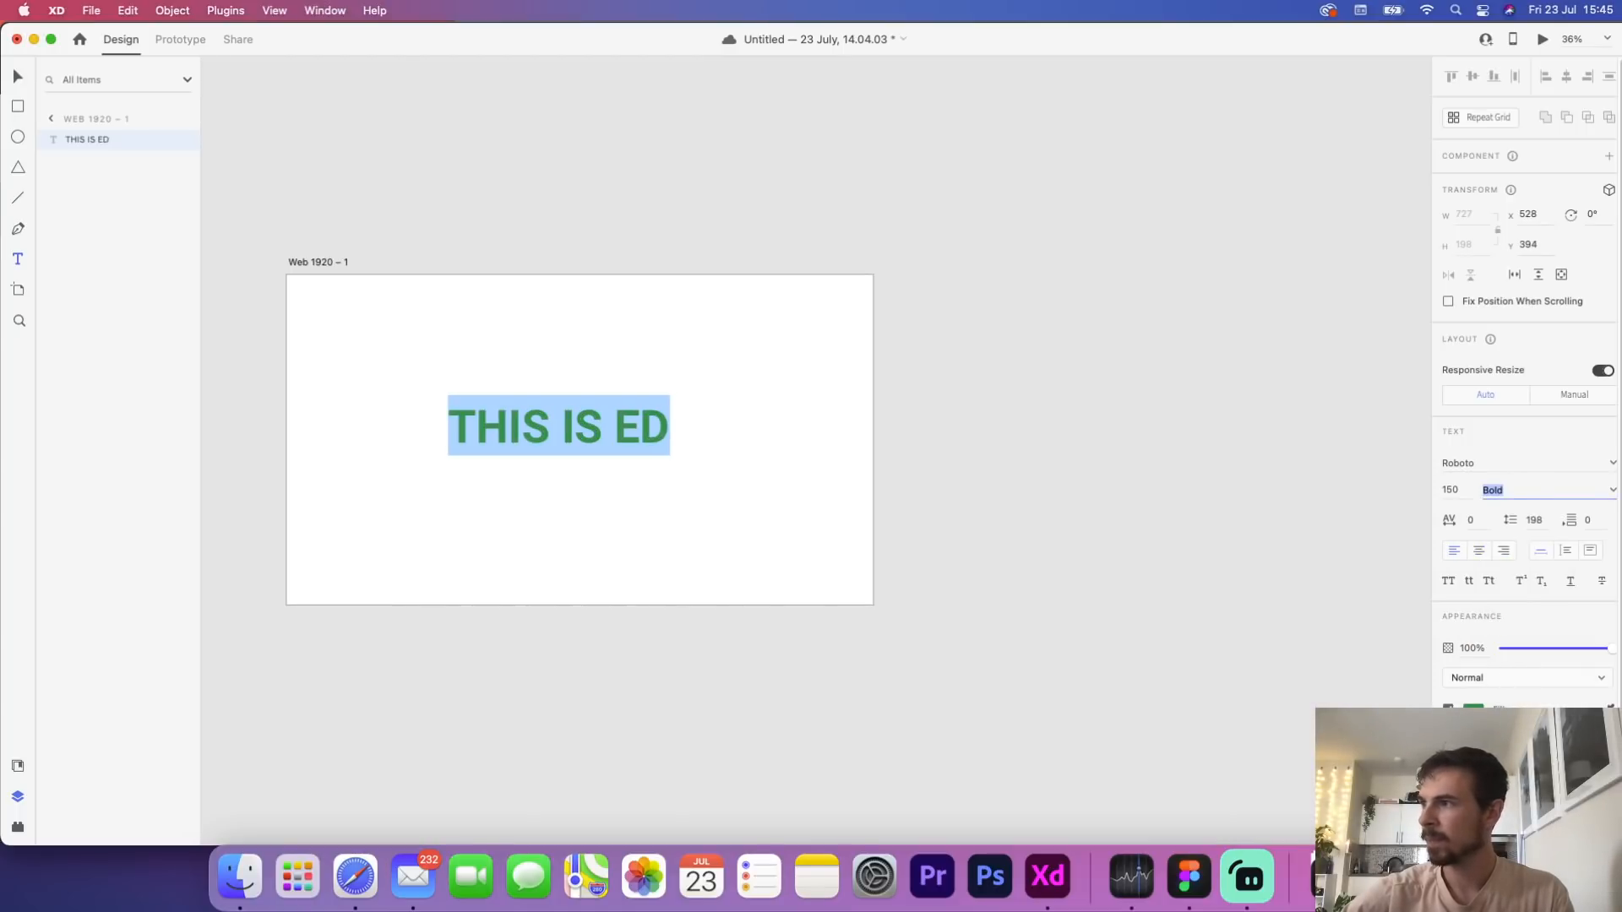
Change the fill color of the "THIS IS ED" text to turquoise and deselect it
{"action": "left_click", "coordinate": [1473, 710]}
{"action": "left_click_drag", "start_coordinate": [1346, 673], "coordinate": [1351, 643]}
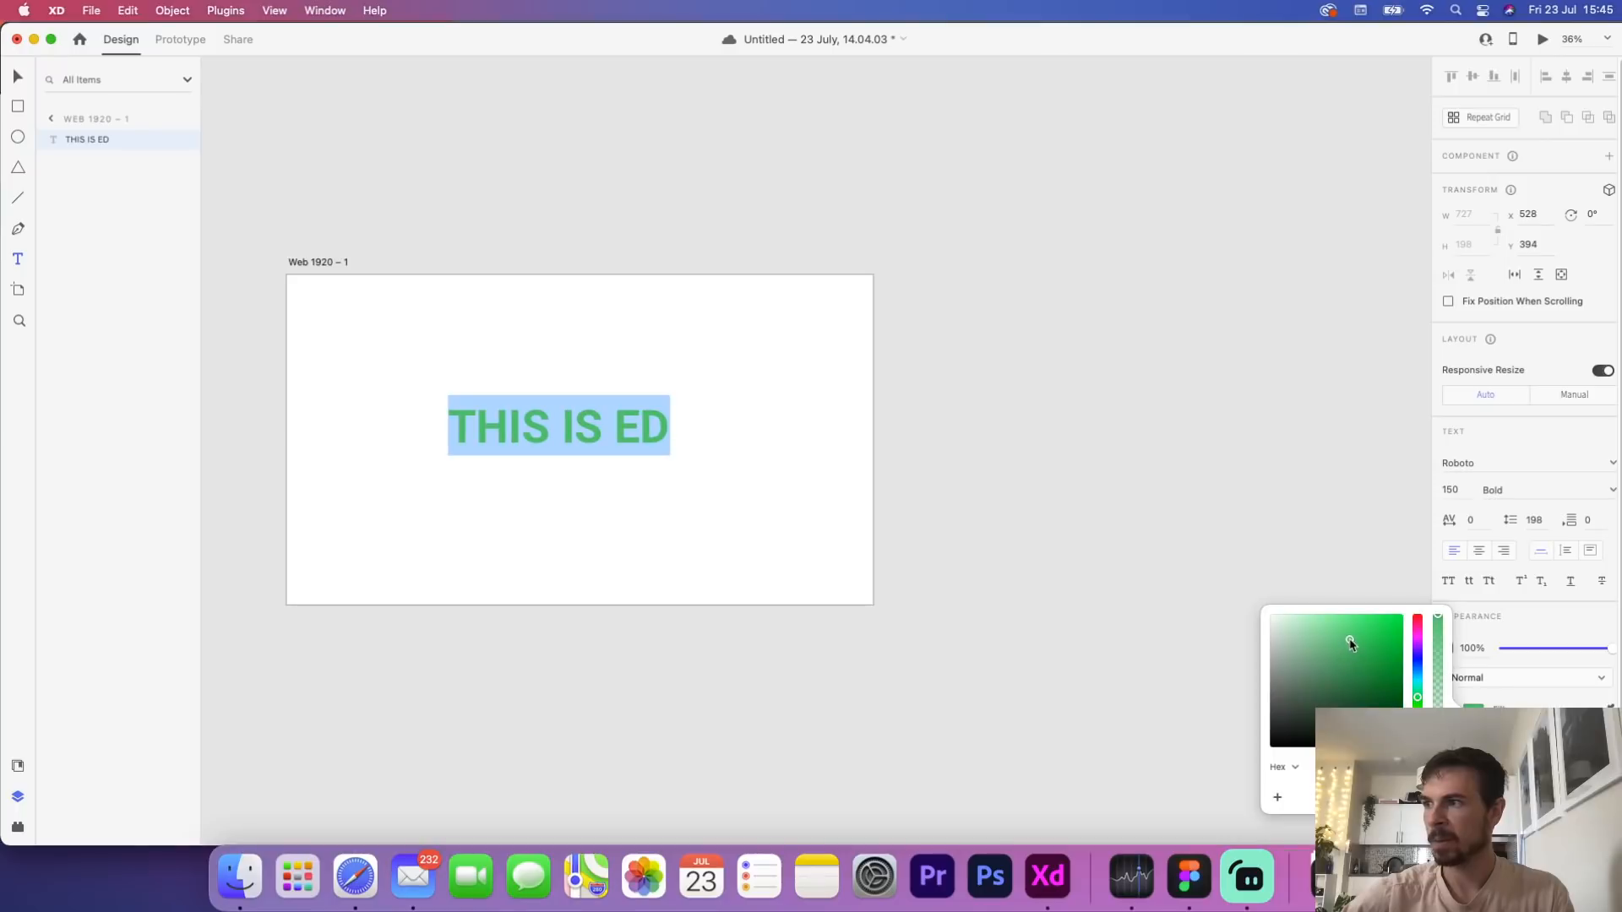
{"action": "mouse_move", "coordinate": [1417, 685]}
{"action": "left_mouse_down"}
{"action": "mouse_move", "coordinate": [1422, 668]}
{"action": "mouse_move", "coordinate": [1419, 682]}
{"action": "left_mouse_up"}
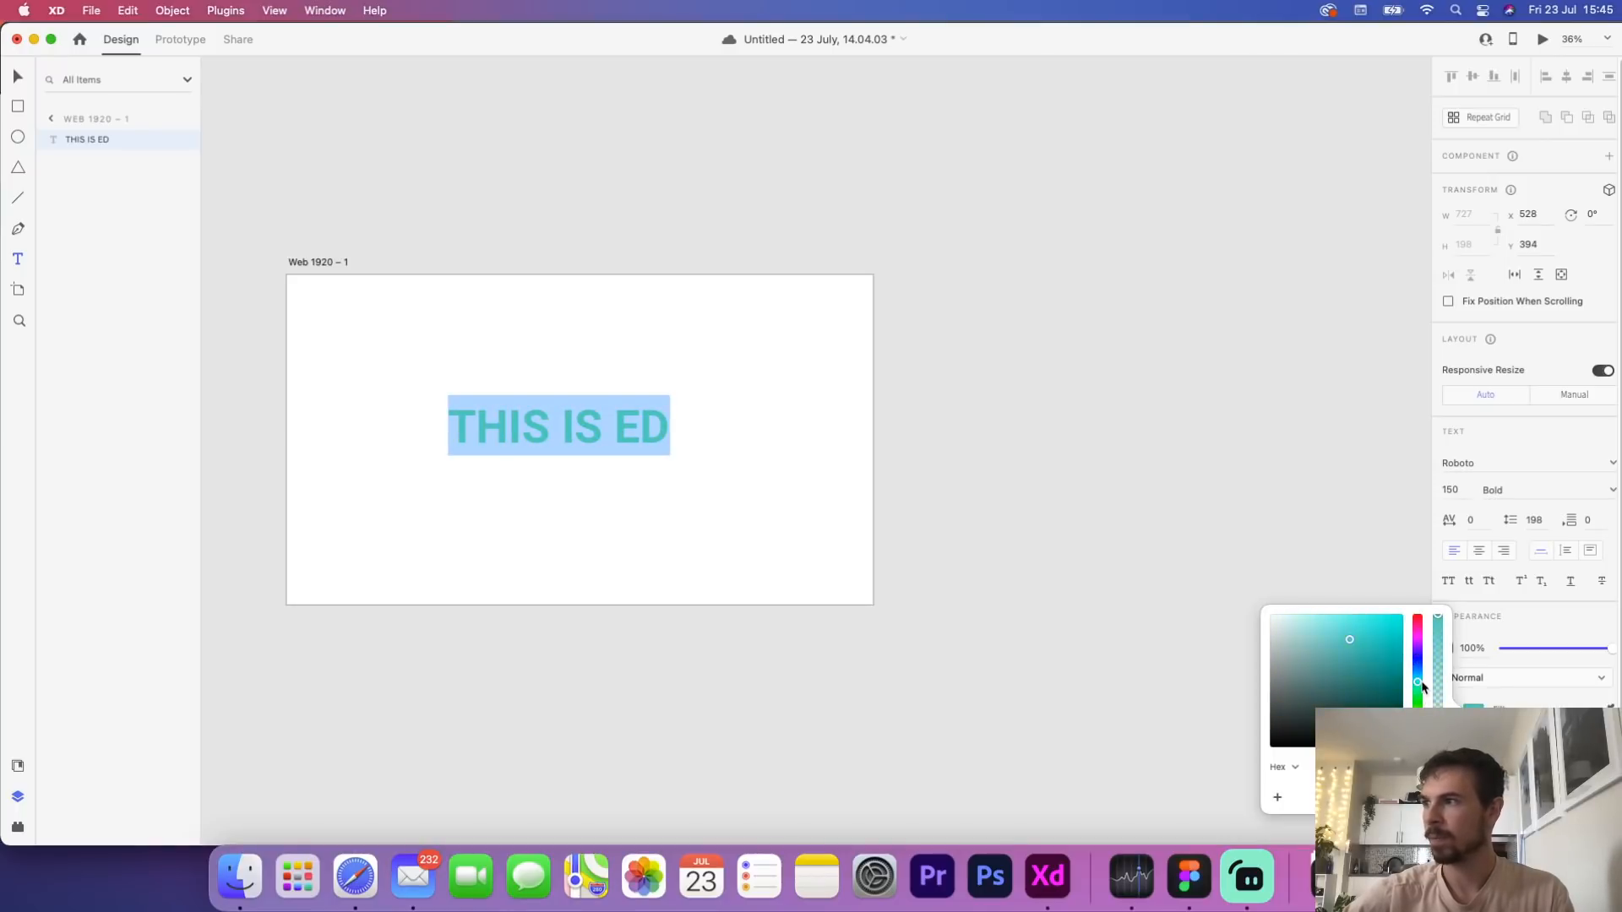
{"action": "key", "text": "Escape"}
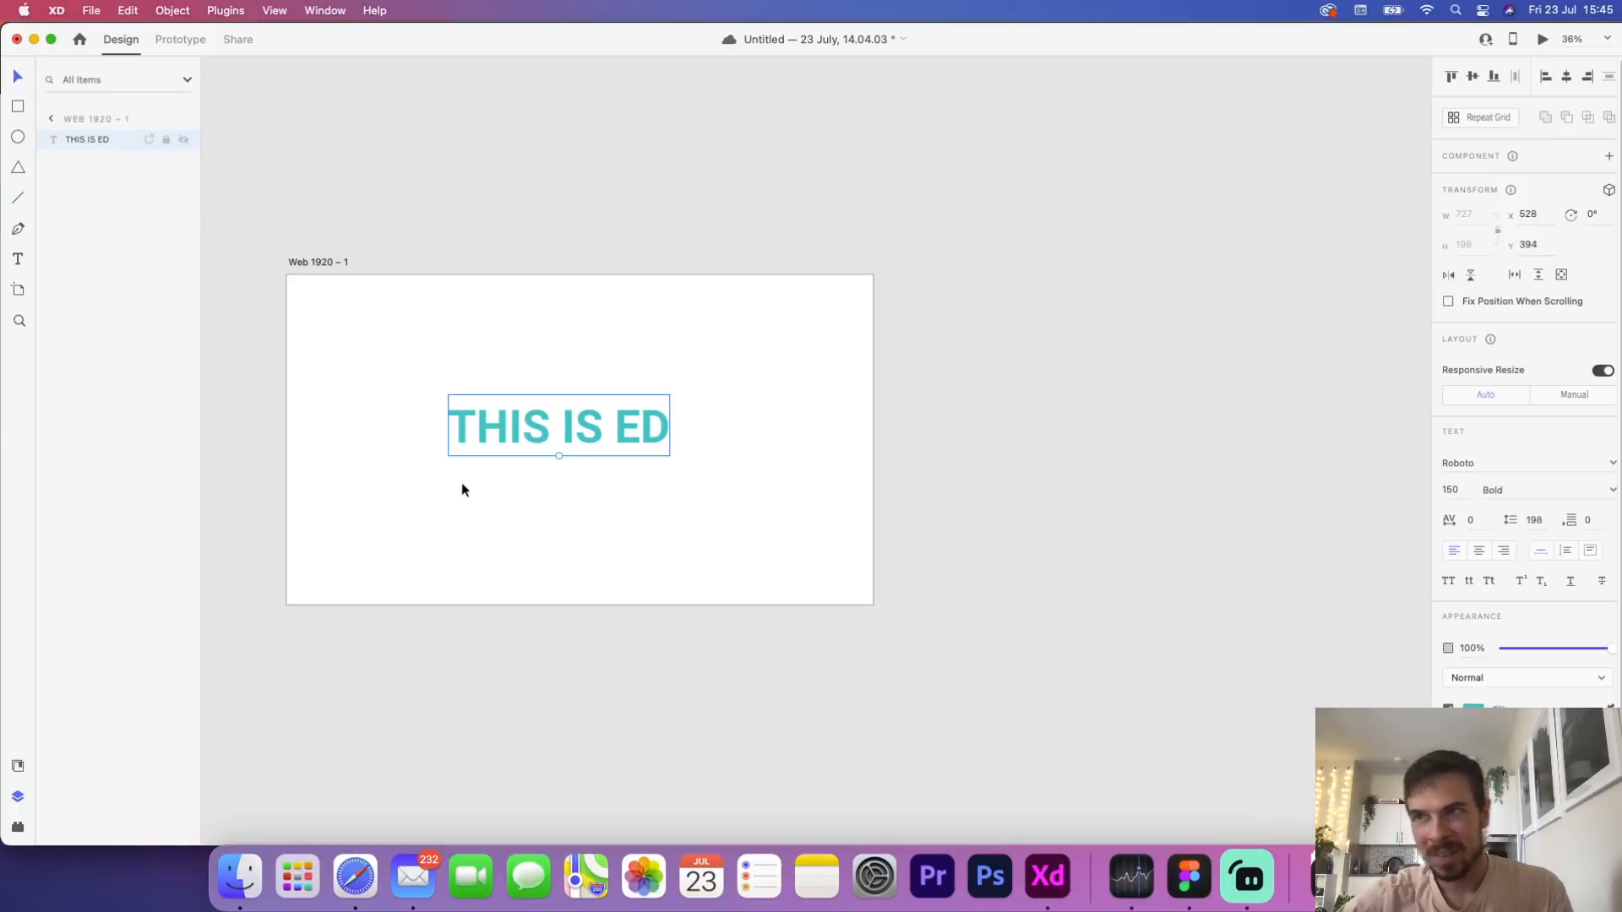
{"action": "left_click", "coordinate": [463, 484]}
{"action": "scroll", "coordinate": [463, 490], "scroll_direction": "up", "scroll_amount": 5}
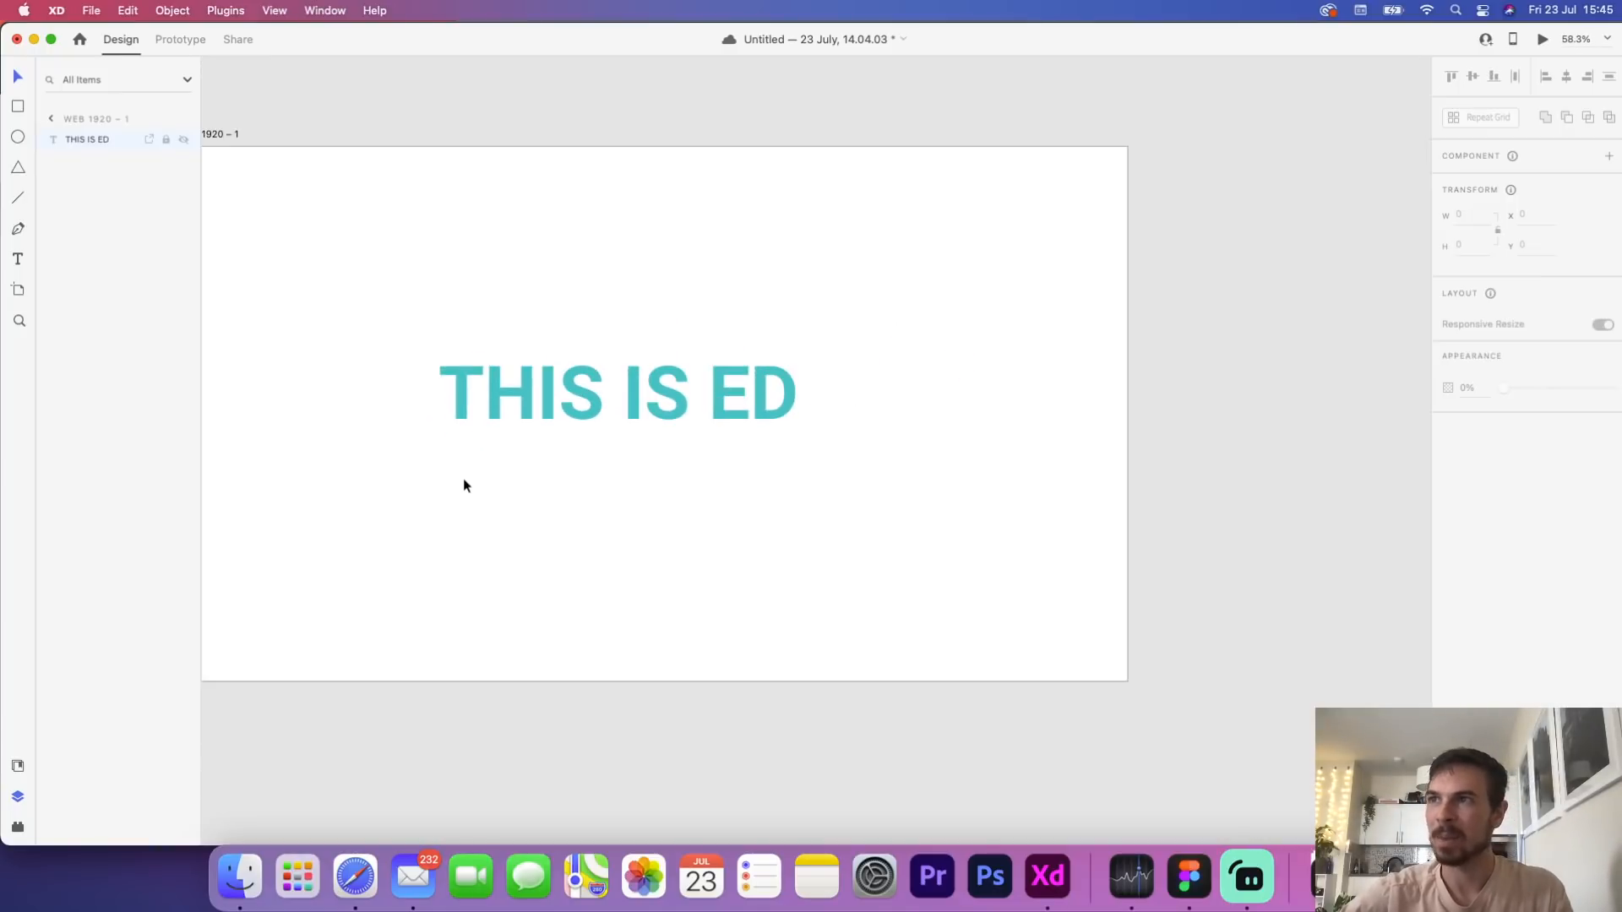
Draw a rectangle about 747 by 200 just above the "THIS IS ED" text and remove its border
{"action": "left_click", "coordinate": [16, 110]}
{"action": "mouse_move", "coordinate": [429, 250]}
{"action": "left_mouse_down"}
{"action": "mouse_move", "coordinate": [707, 377]}
{"action": "mouse_move", "coordinate": [812, 355]}
{"action": "mouse_move", "coordinate": [798, 349]}
{"action": "left_mouse_up"}
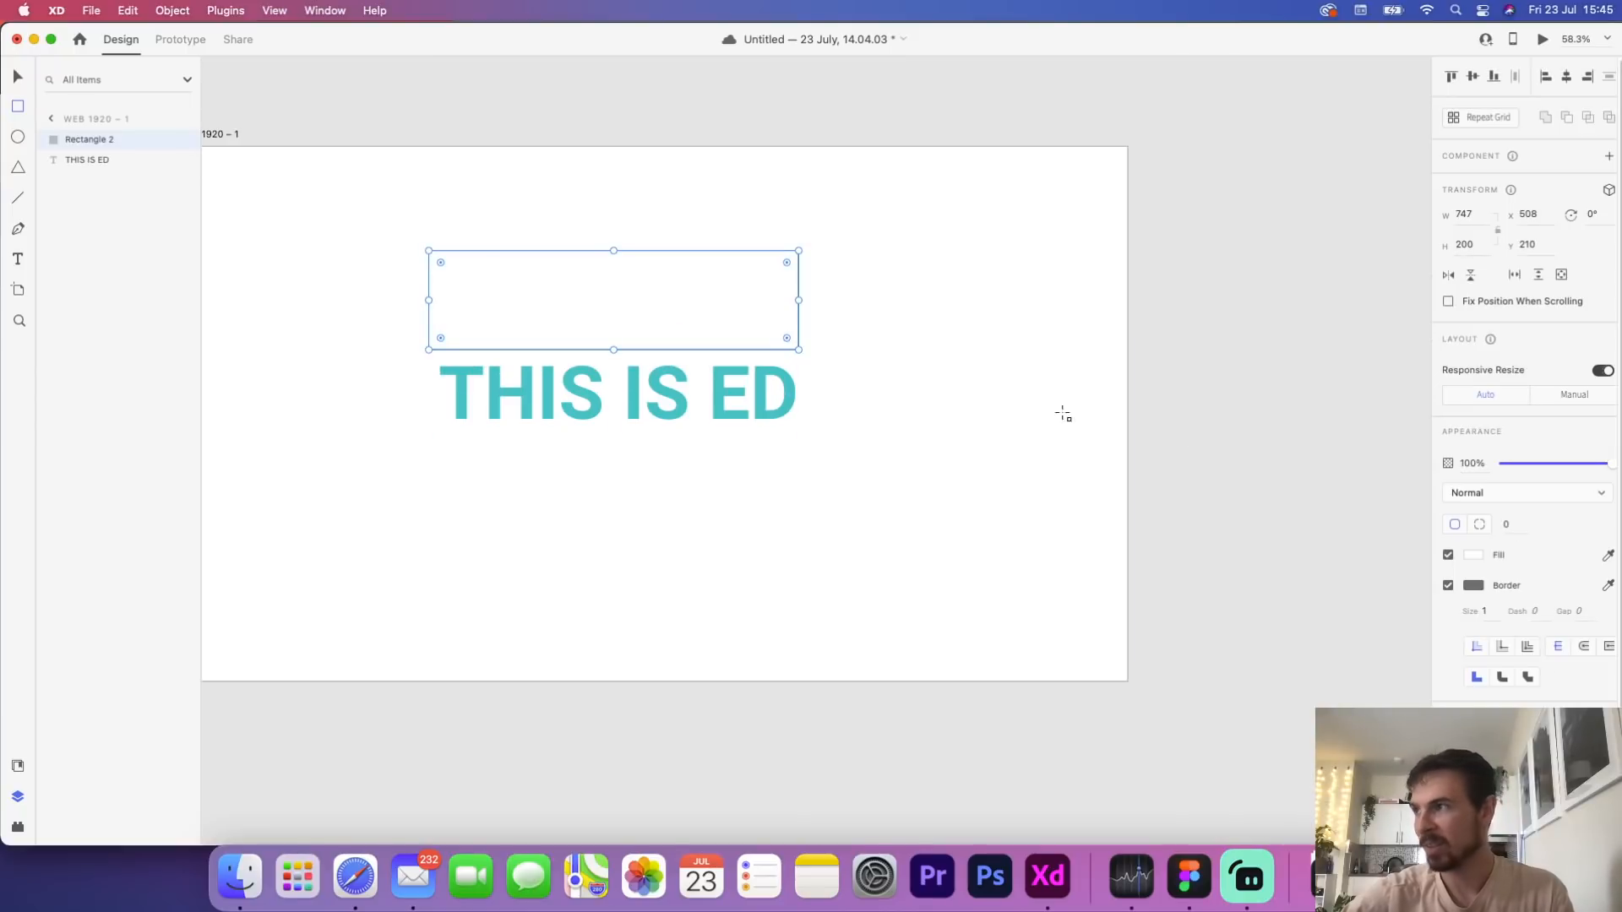
{"action": "left_click", "coordinate": [1447, 586]}
Give the rectangle a linear gradient fill and align the gradient horizontally across its full width
{"action": "left_click", "coordinate": [1473, 555]}
{"action": "left_click", "coordinate": [1310, 456]}
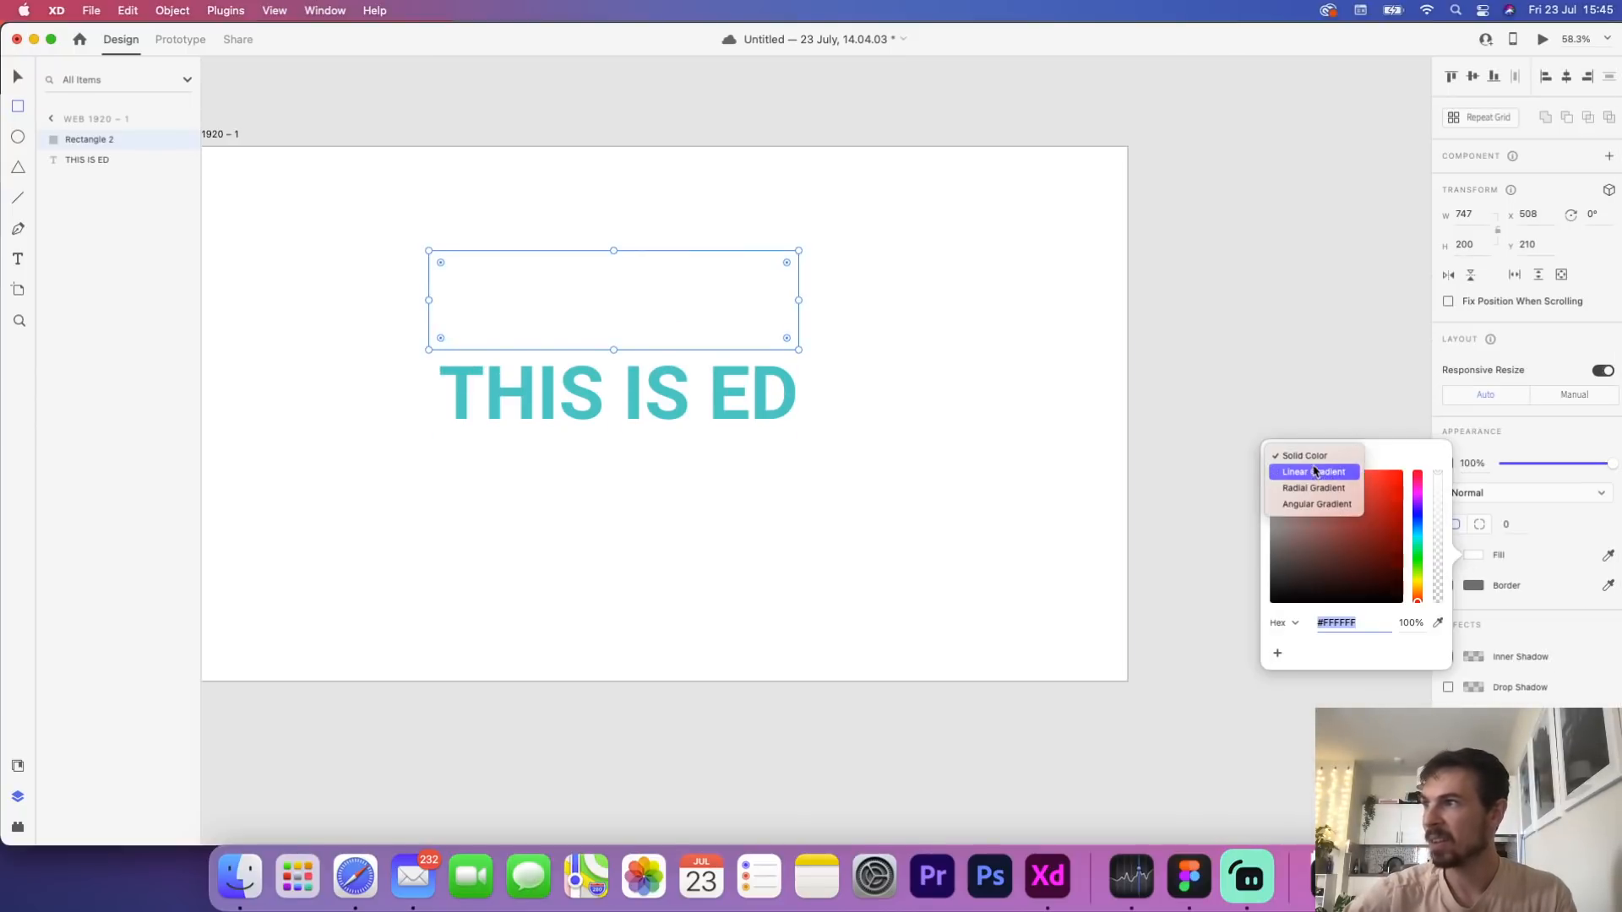
{"action": "left_click", "coordinate": [1315, 472]}
{"action": "left_click_drag", "start_coordinate": [610, 347], "coordinate": [426, 311]}
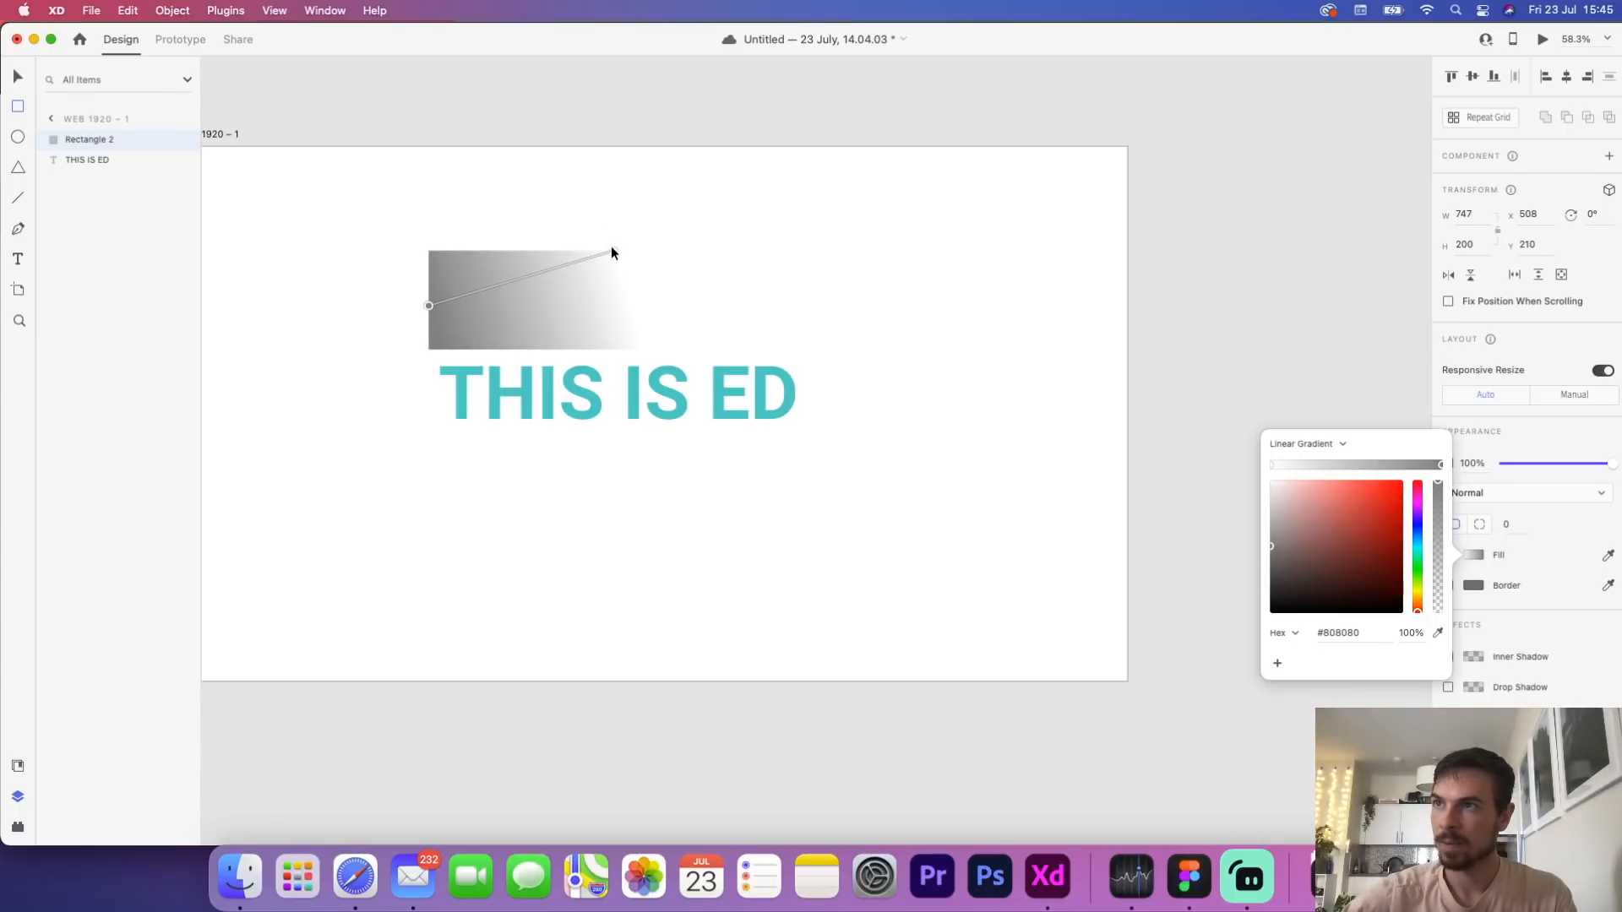
{"action": "left_click_drag", "start_coordinate": [612, 250], "coordinate": [800, 307]}
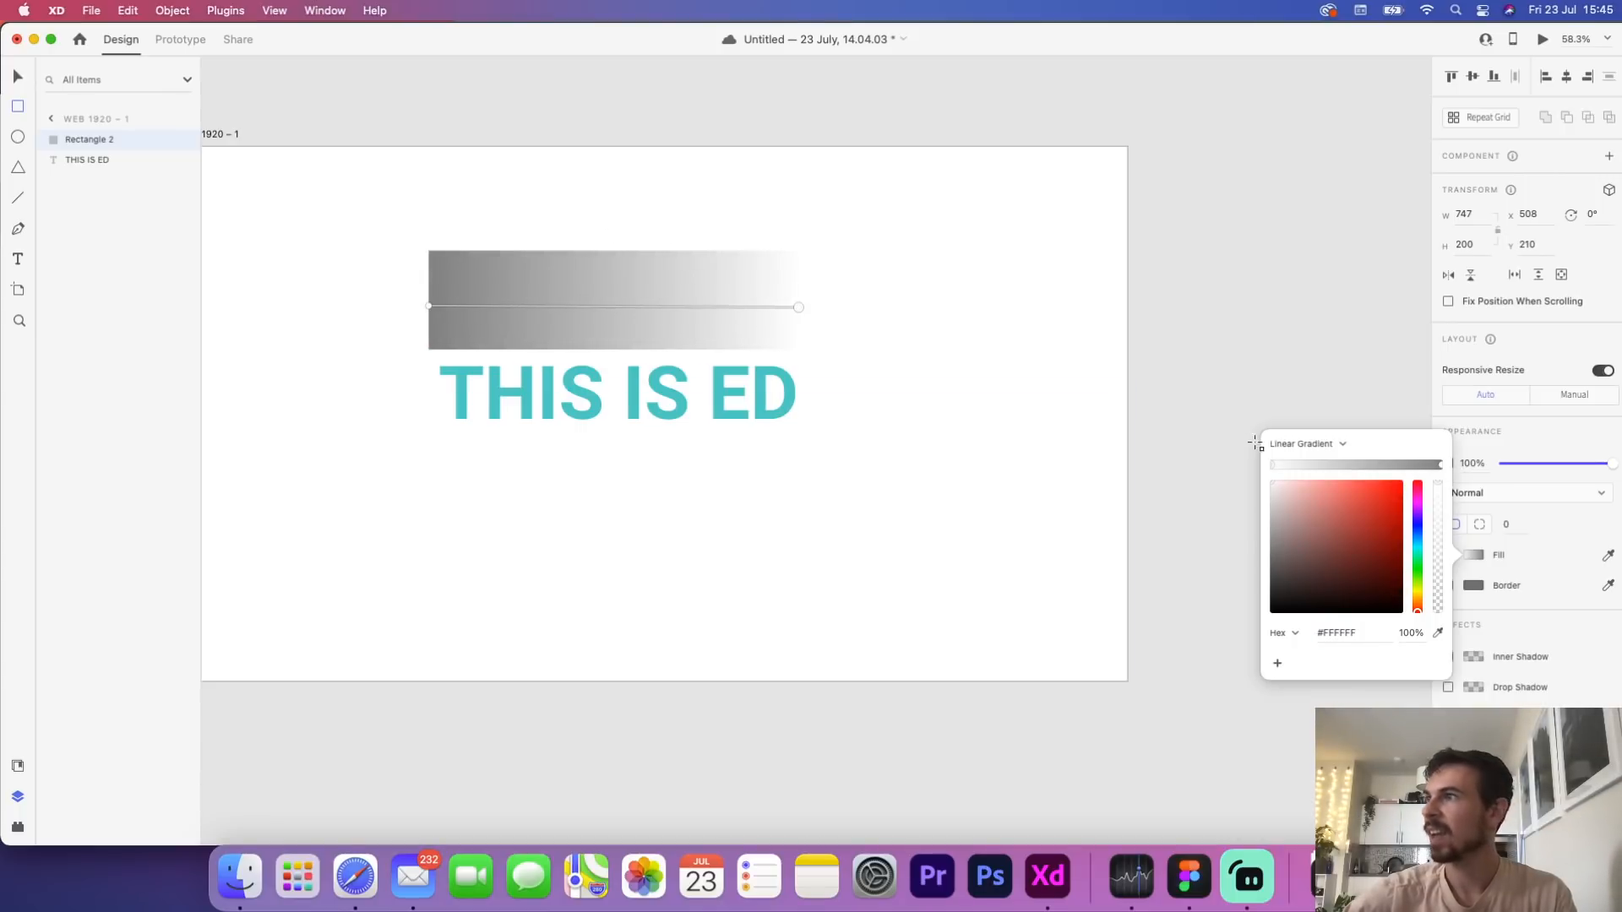
Color the rectangle's gradient blue at its right end and light green at its left end
{"action": "left_click", "coordinate": [1344, 515]}
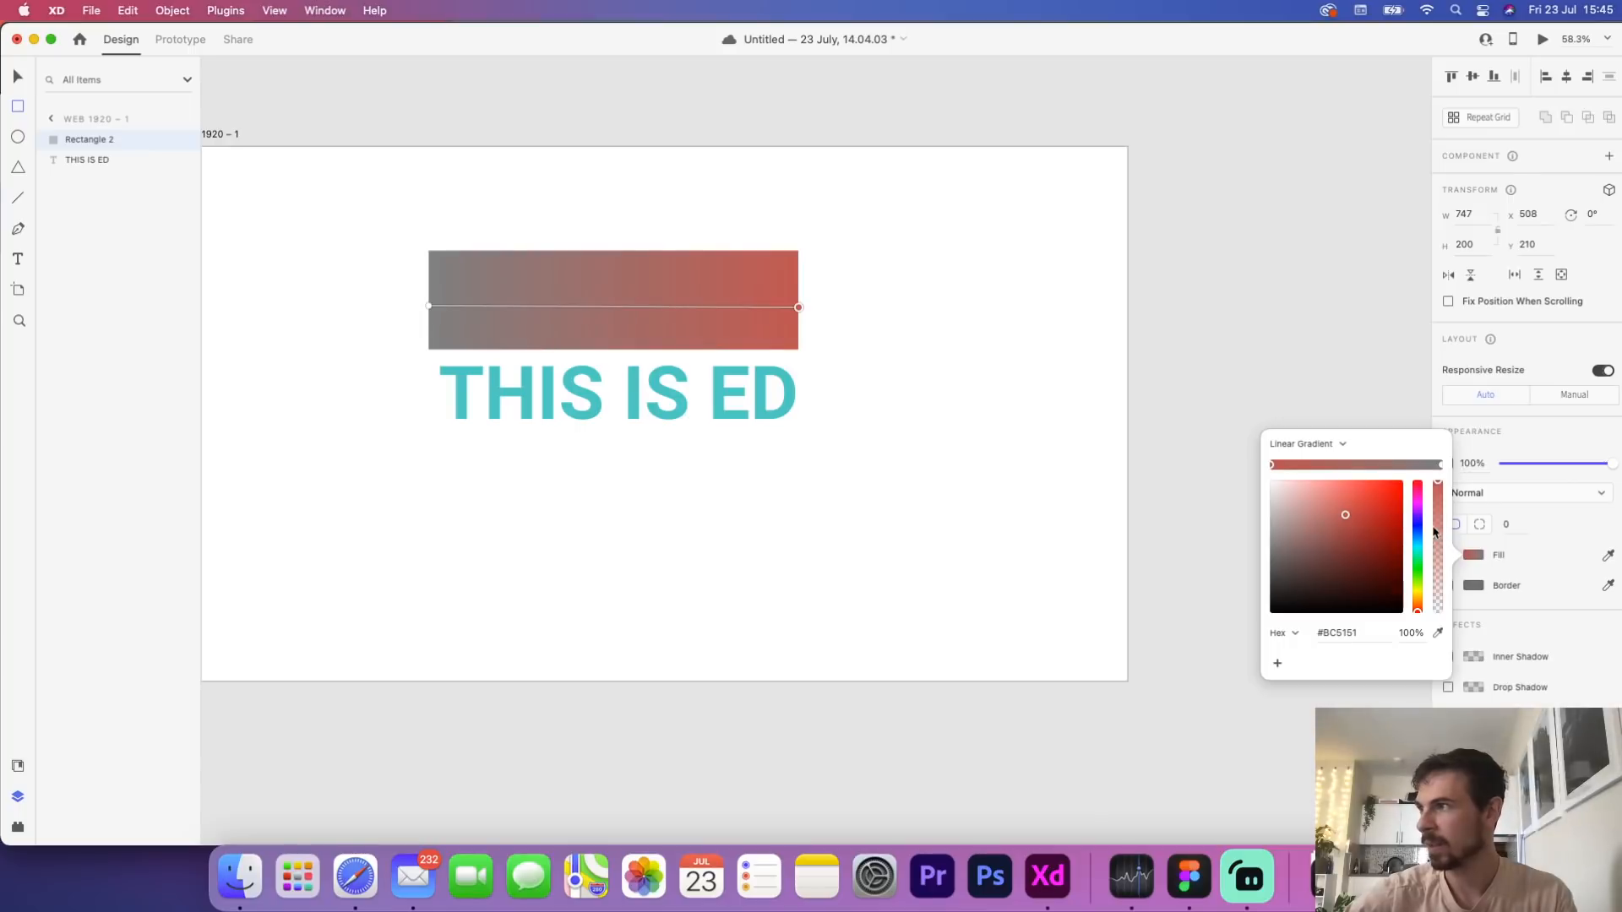
{"action": "left_click_drag", "start_coordinate": [1421, 533], "coordinate": [1423, 546]}
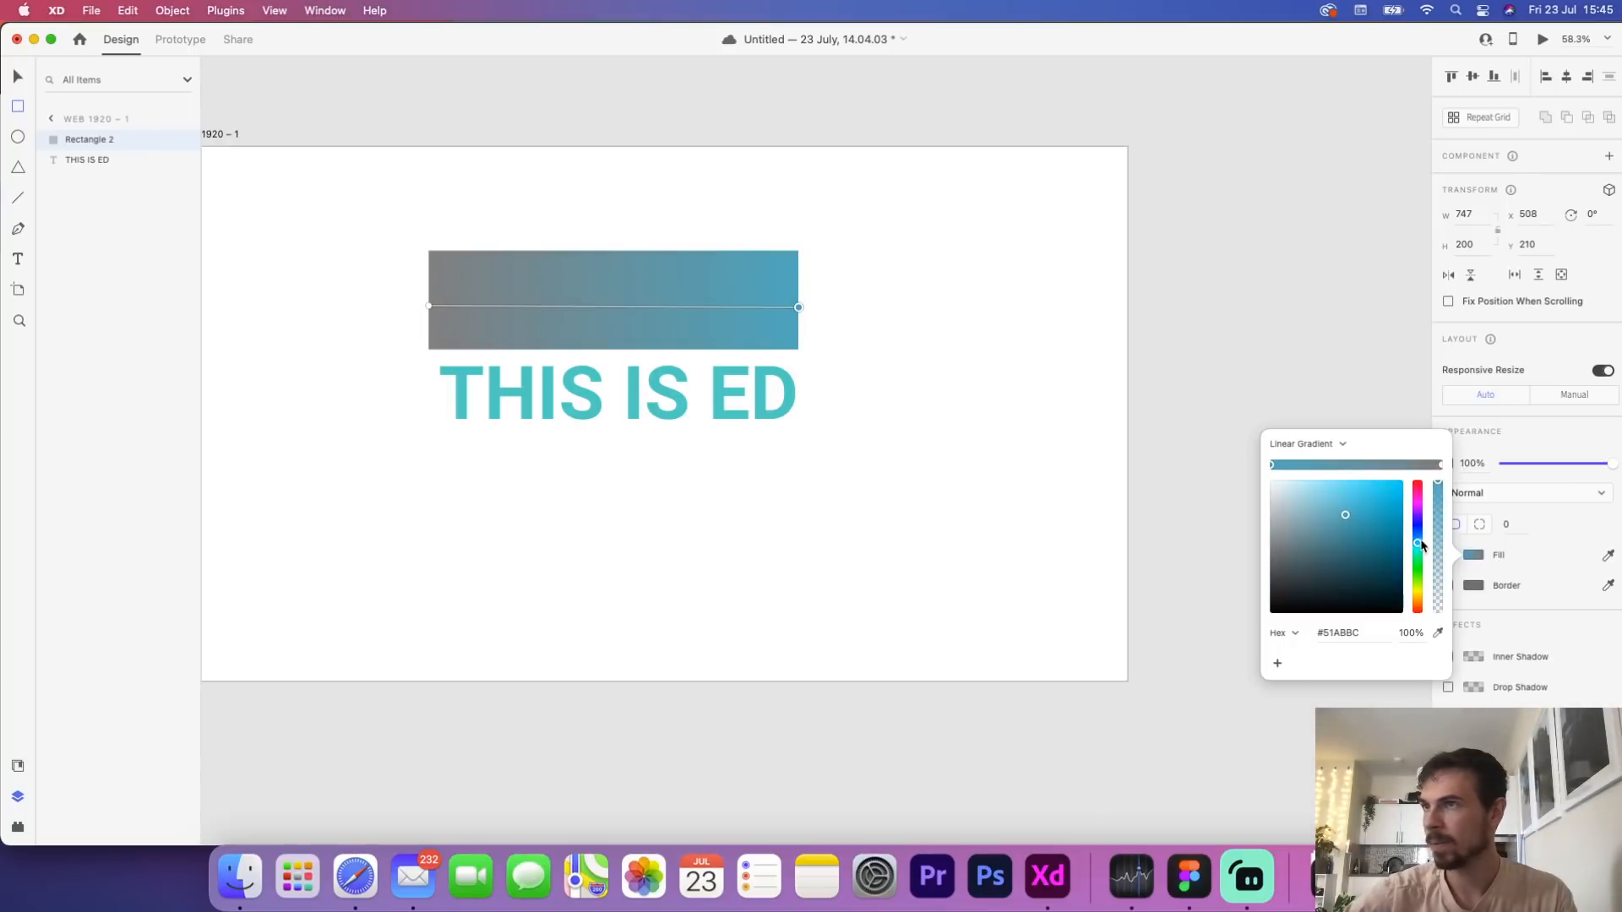
{"action": "left_click", "coordinate": [1442, 466]}
{"action": "left_click", "coordinate": [1417, 553]}
{"action": "left_click", "coordinate": [1342, 524]}
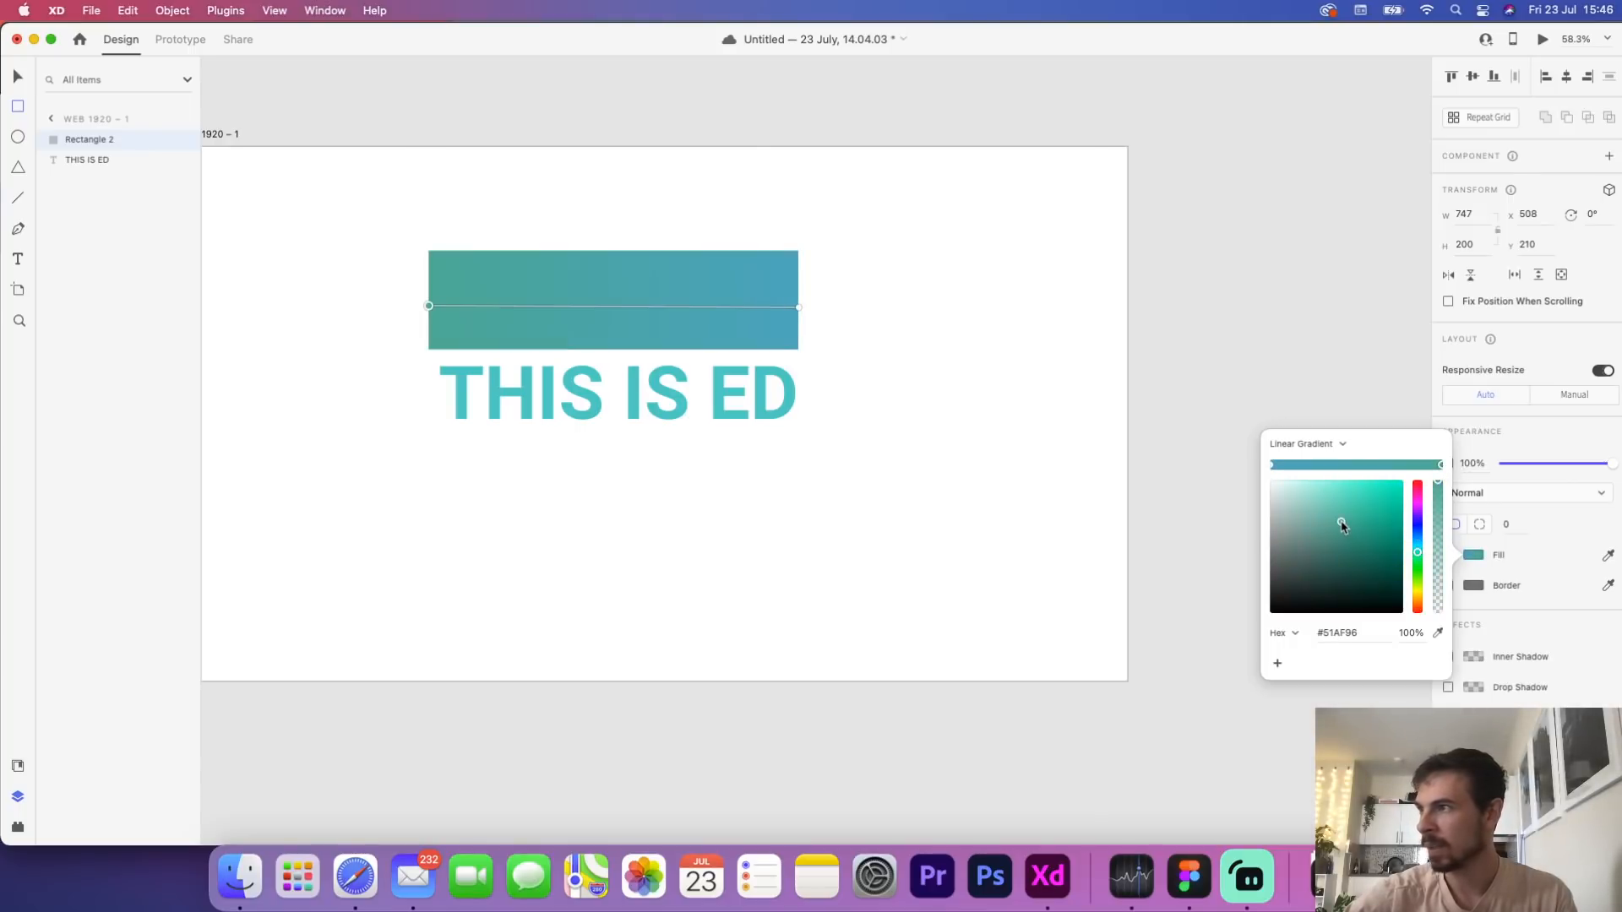
{"action": "left_click_drag", "start_coordinate": [1402, 550], "coordinate": [1333, 486]}
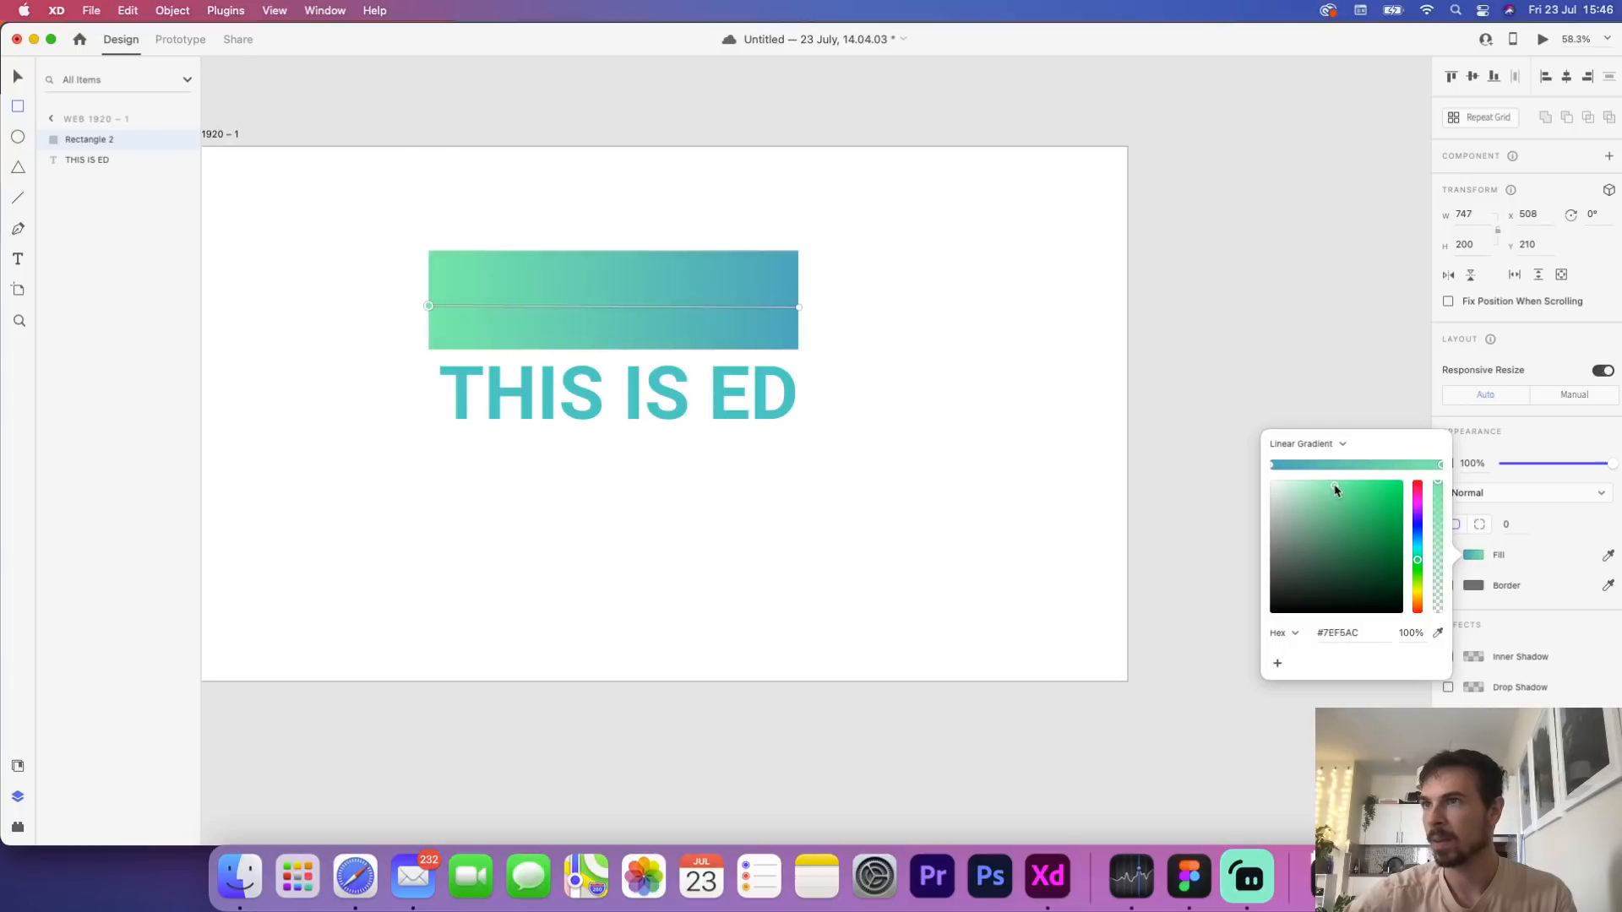
Move the gradient rectangle over the "THIS IS ED" text and reorder the layers to put the text above it
{"action": "left_click", "coordinate": [17, 77]}
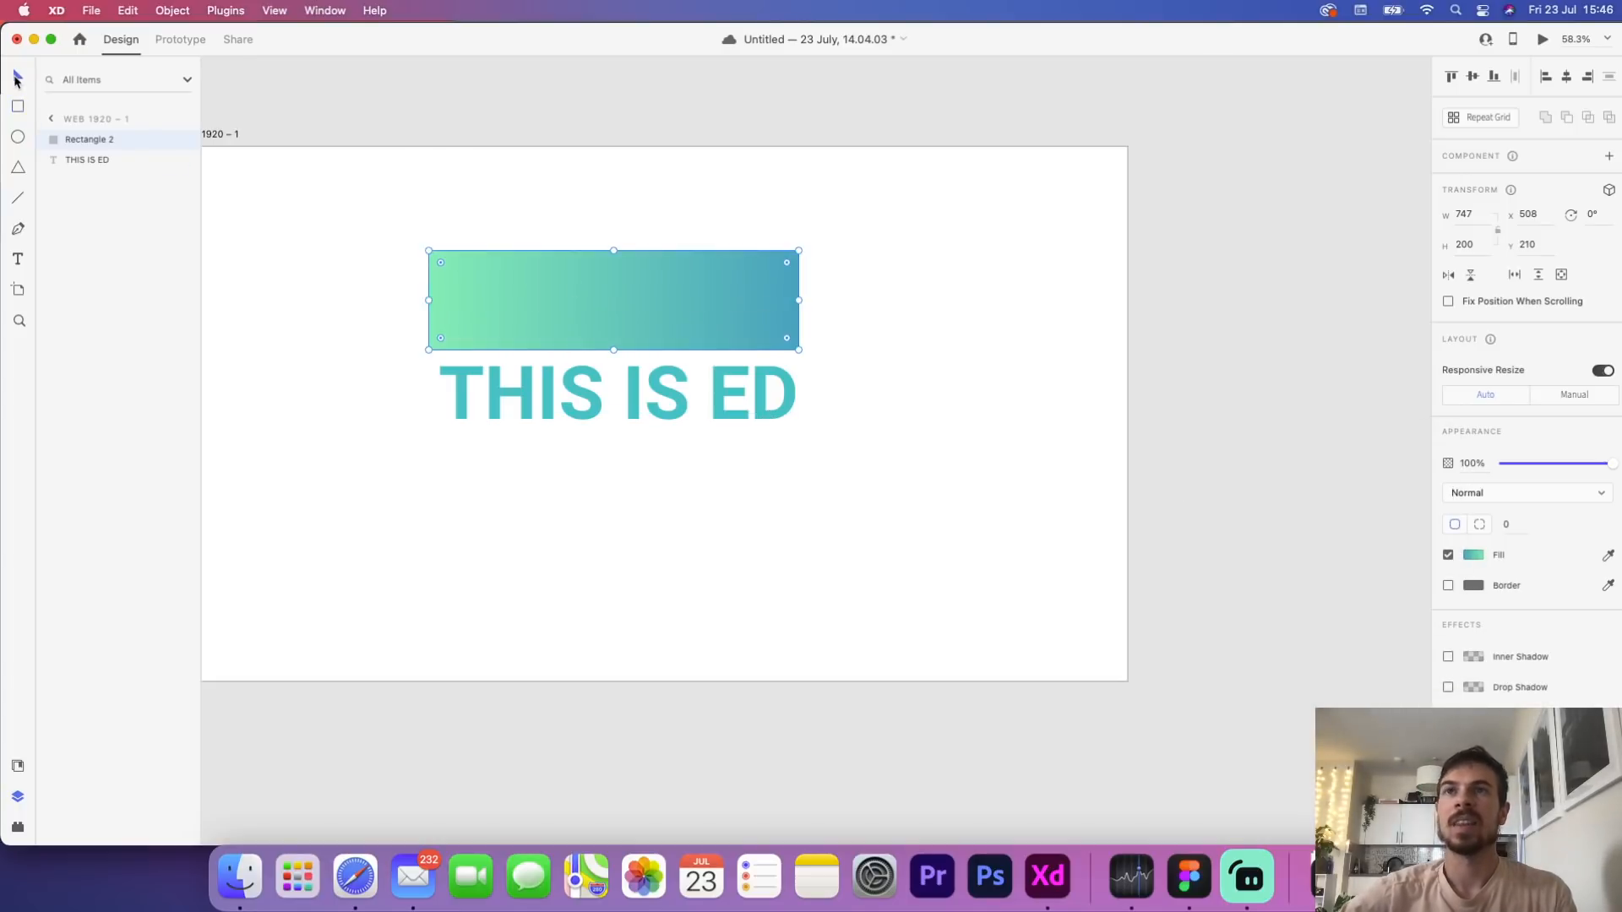
{"action": "left_click_drag", "start_coordinate": [587, 289], "coordinate": [600, 375]}
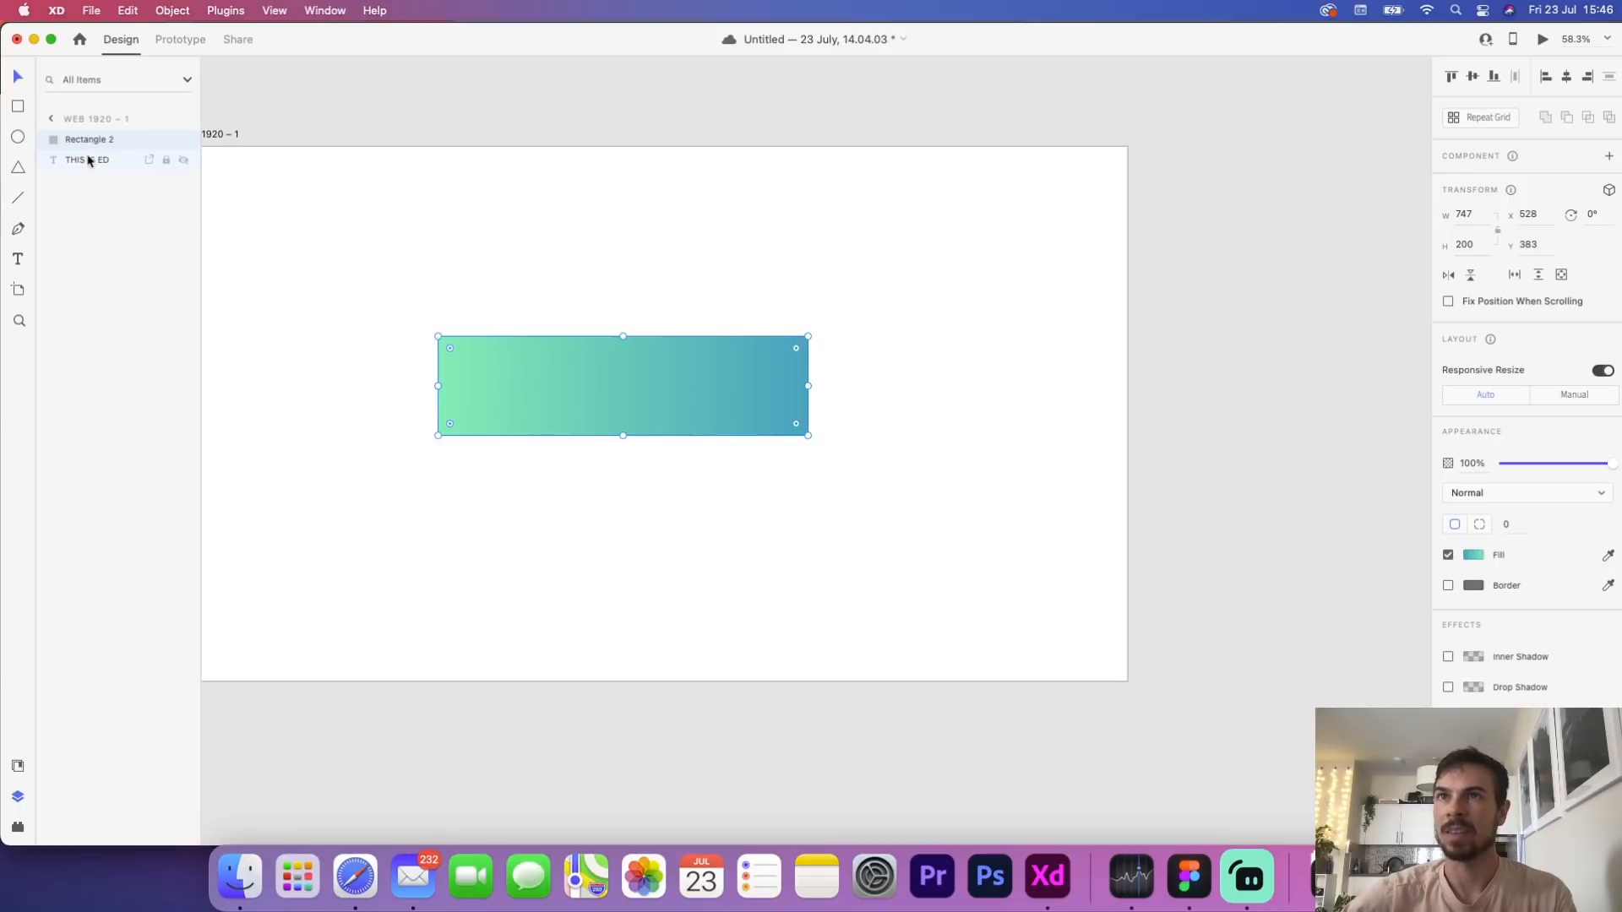
{"action": "left_click_drag", "start_coordinate": [92, 159], "coordinate": [96, 140]}
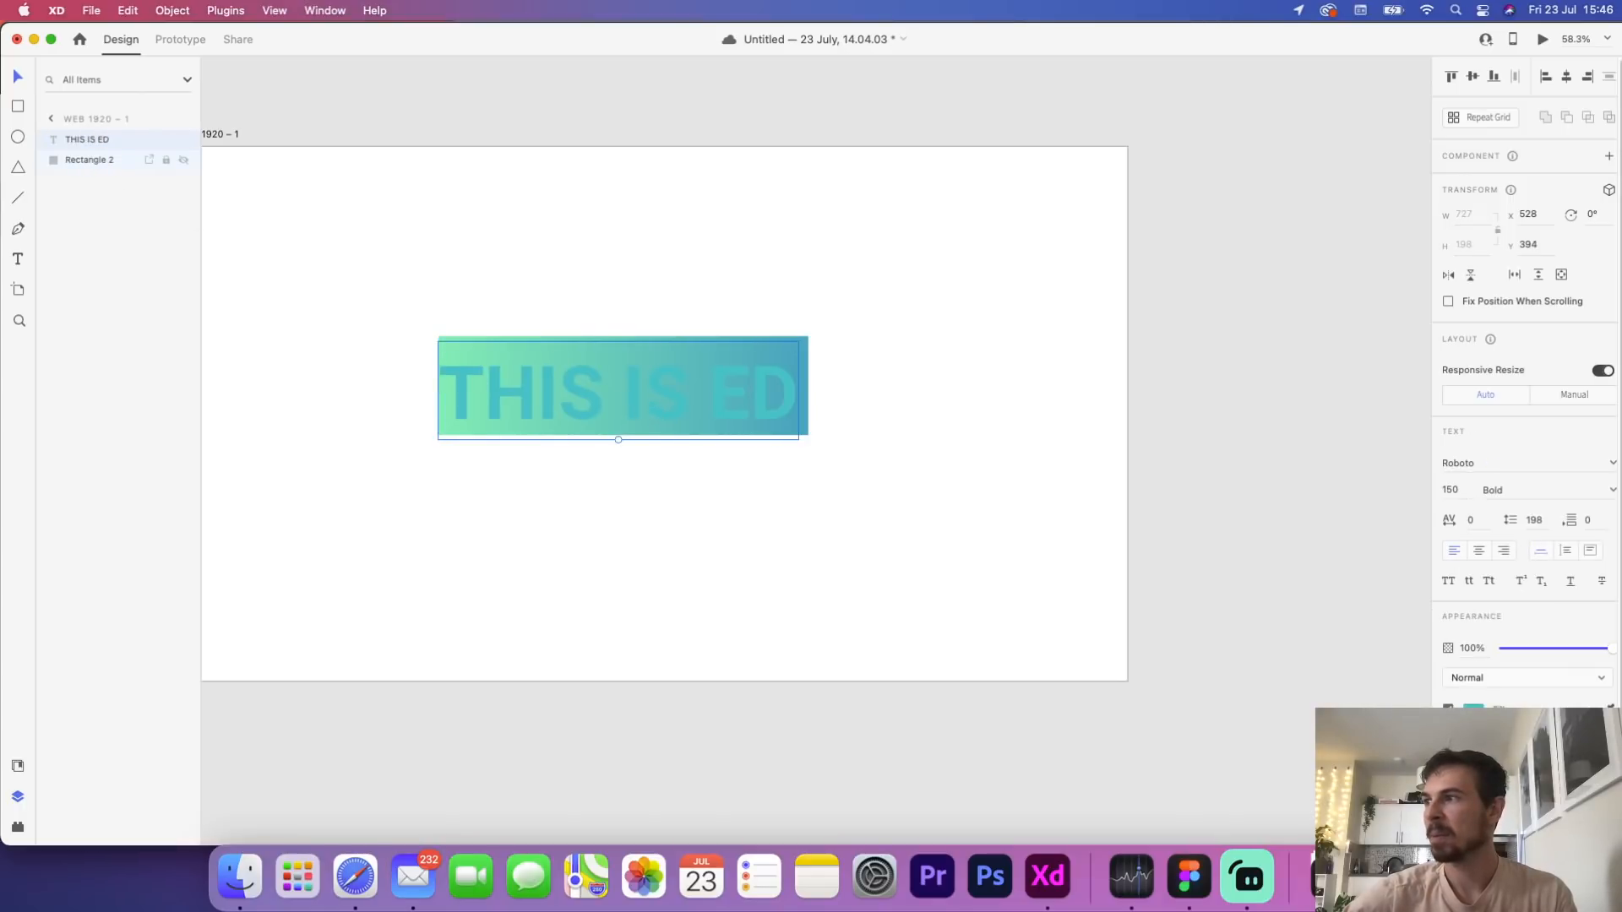
Change the "THIS IS ED" text fill to white and center the text on the gradient rectangle
{"action": "left_click", "coordinate": [1473, 710]}
{"action": "left_click_drag", "start_coordinate": [1352, 643], "coordinate": [1093, 460]}
{"action": "left_click", "coordinate": [1002, 529]}
{"action": "left_click", "coordinate": [634, 395]}
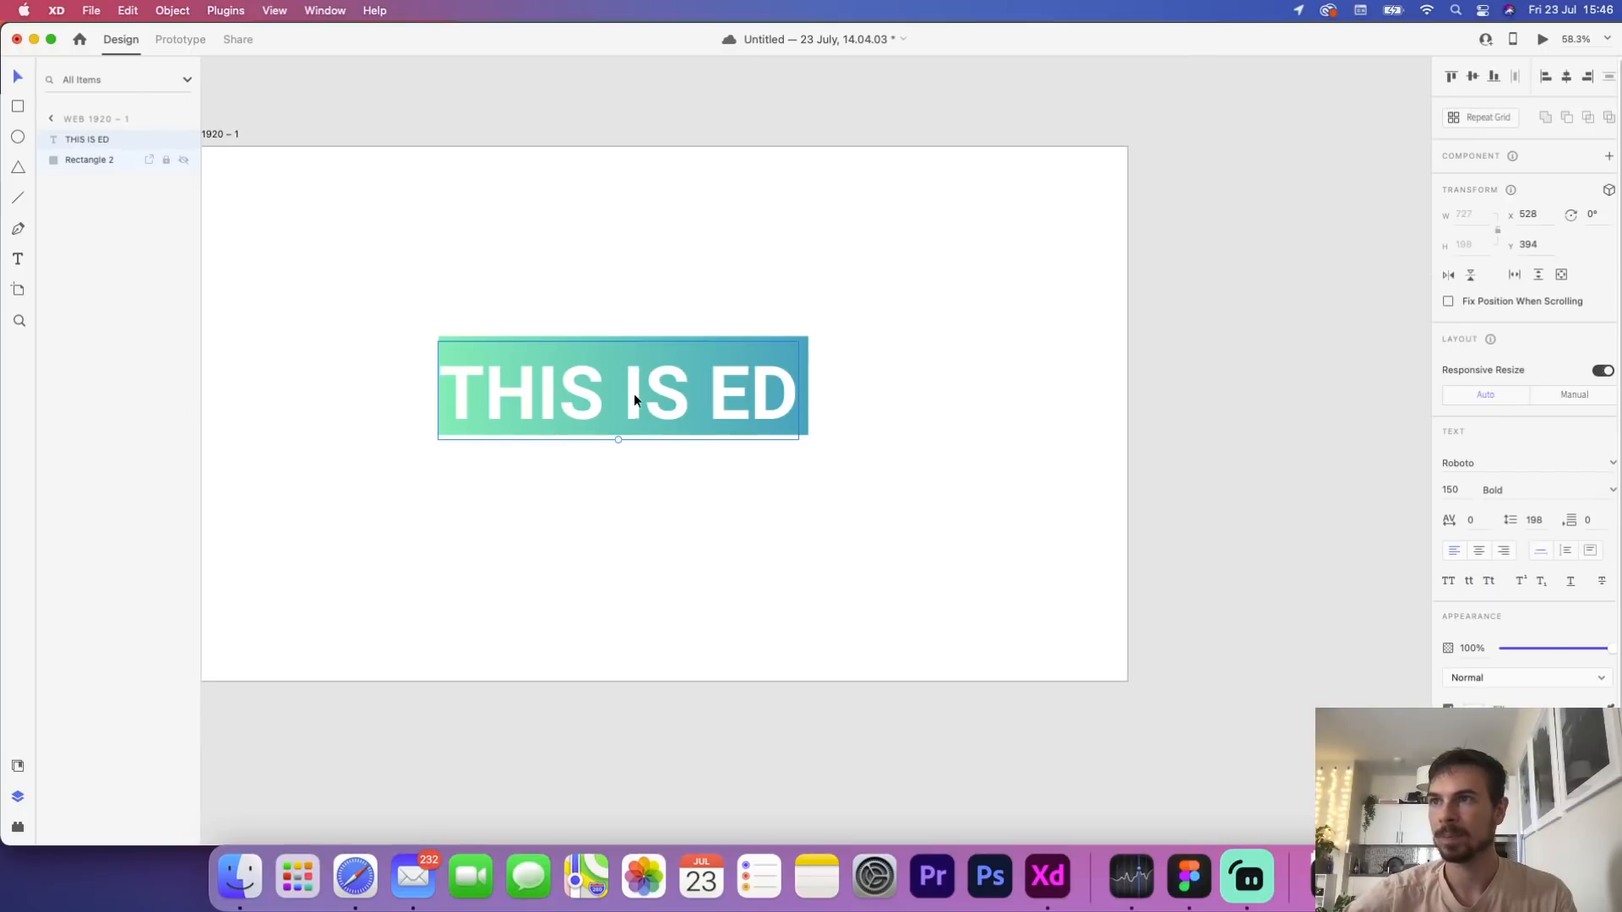
{"action": "left_click_drag", "start_coordinate": [634, 393], "coordinate": [646, 387]}
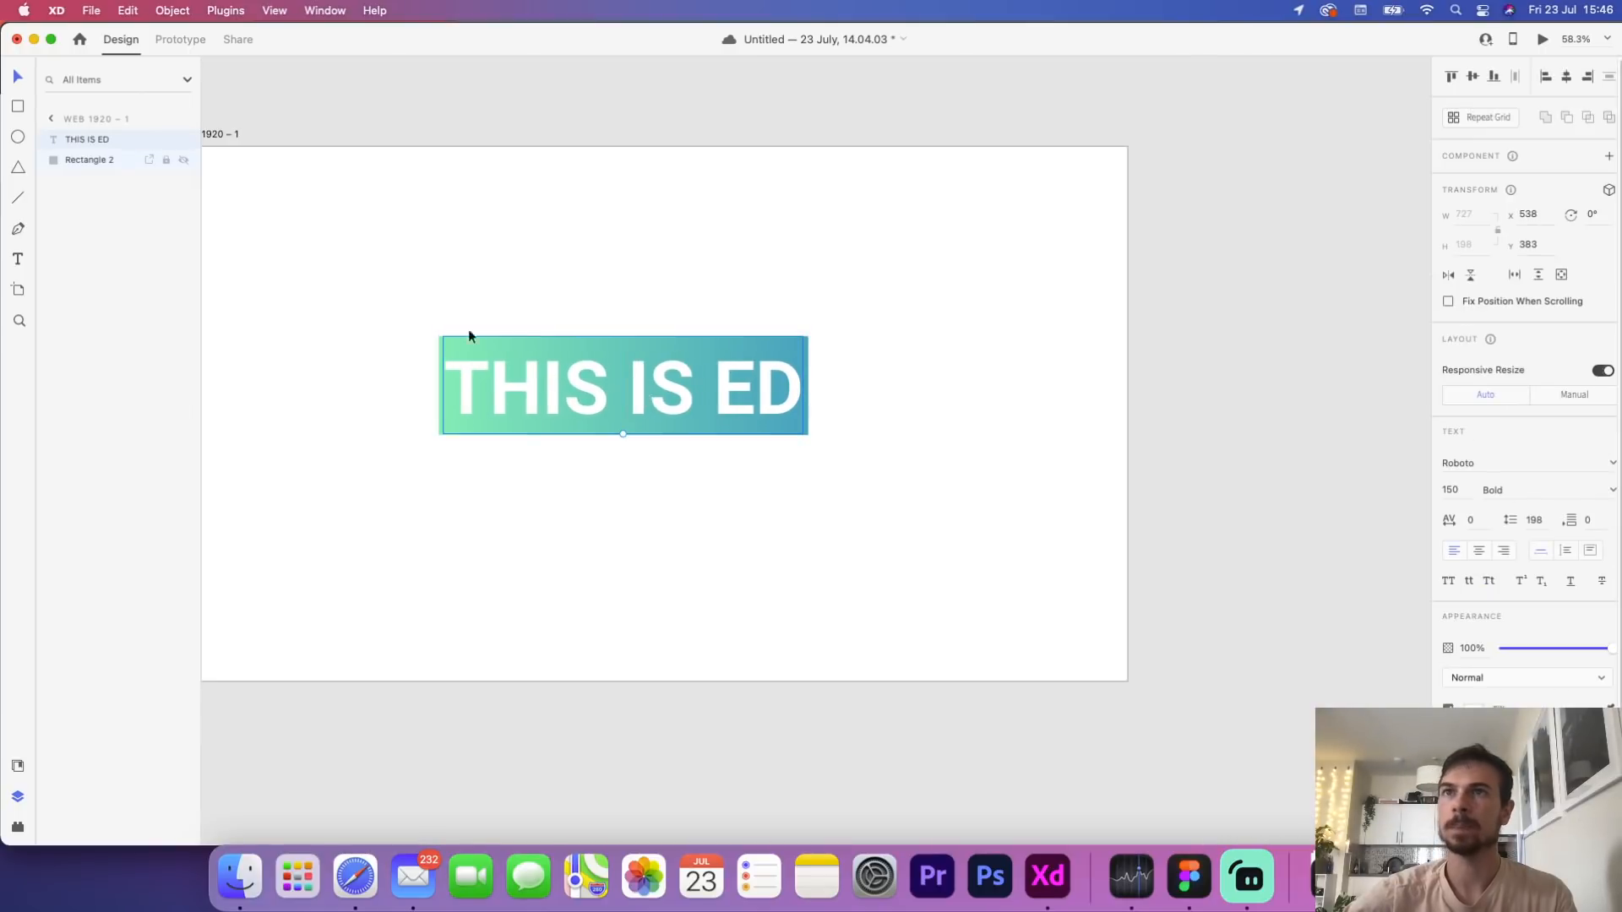
{"action": "left_click", "coordinate": [85, 160]}
{"action": "right_click", "coordinate": [85, 159]}
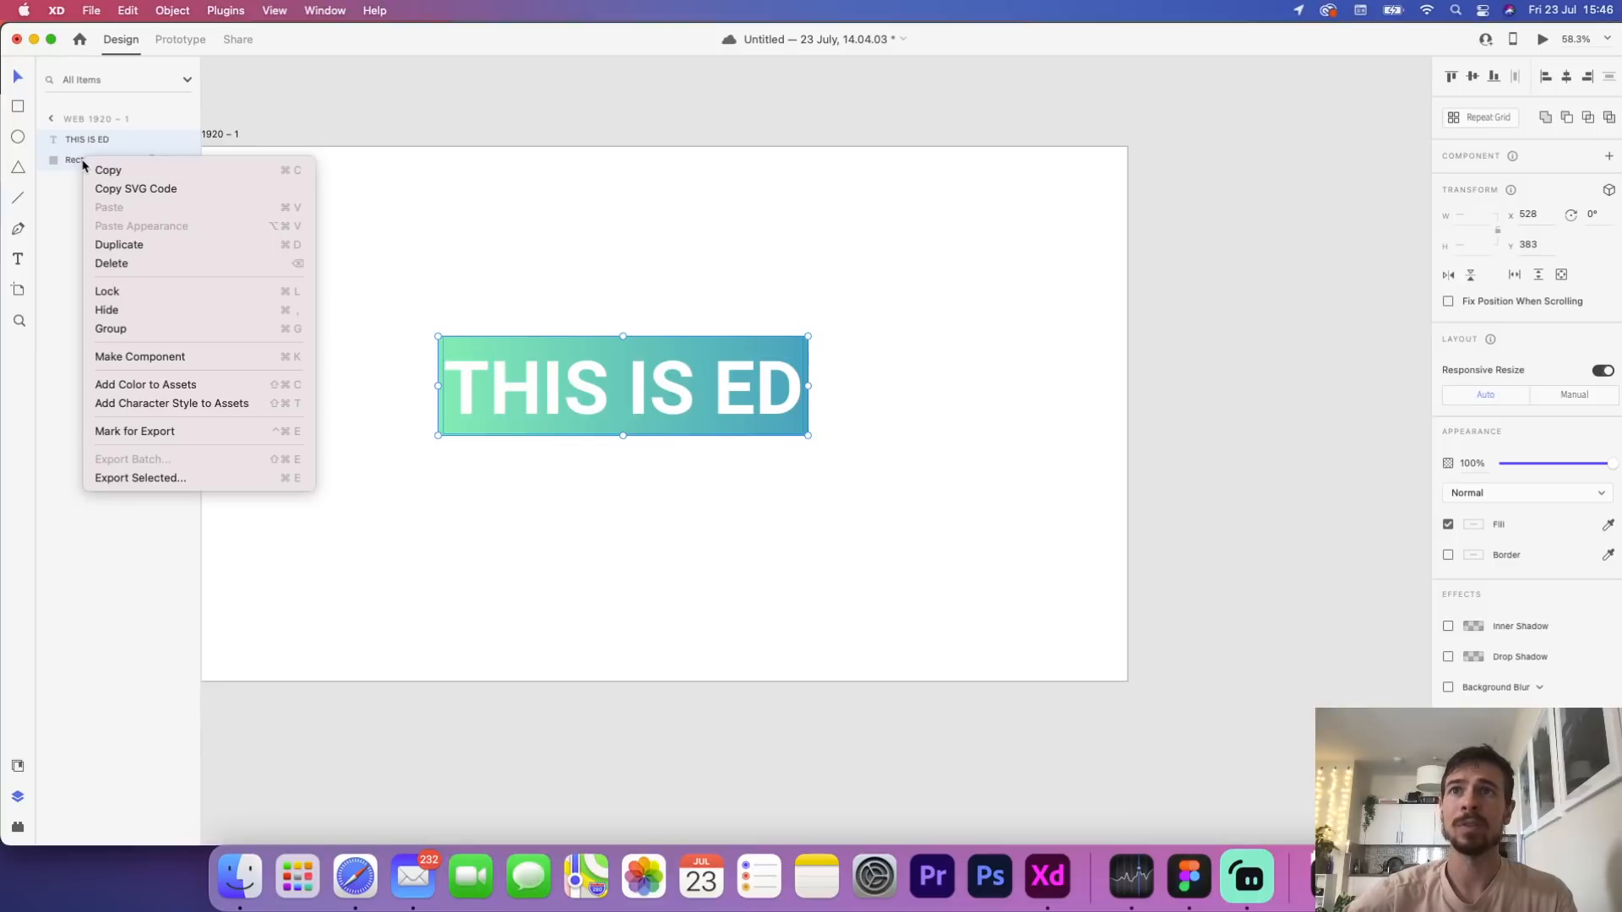
{"action": "left_click", "coordinate": [177, 383]}
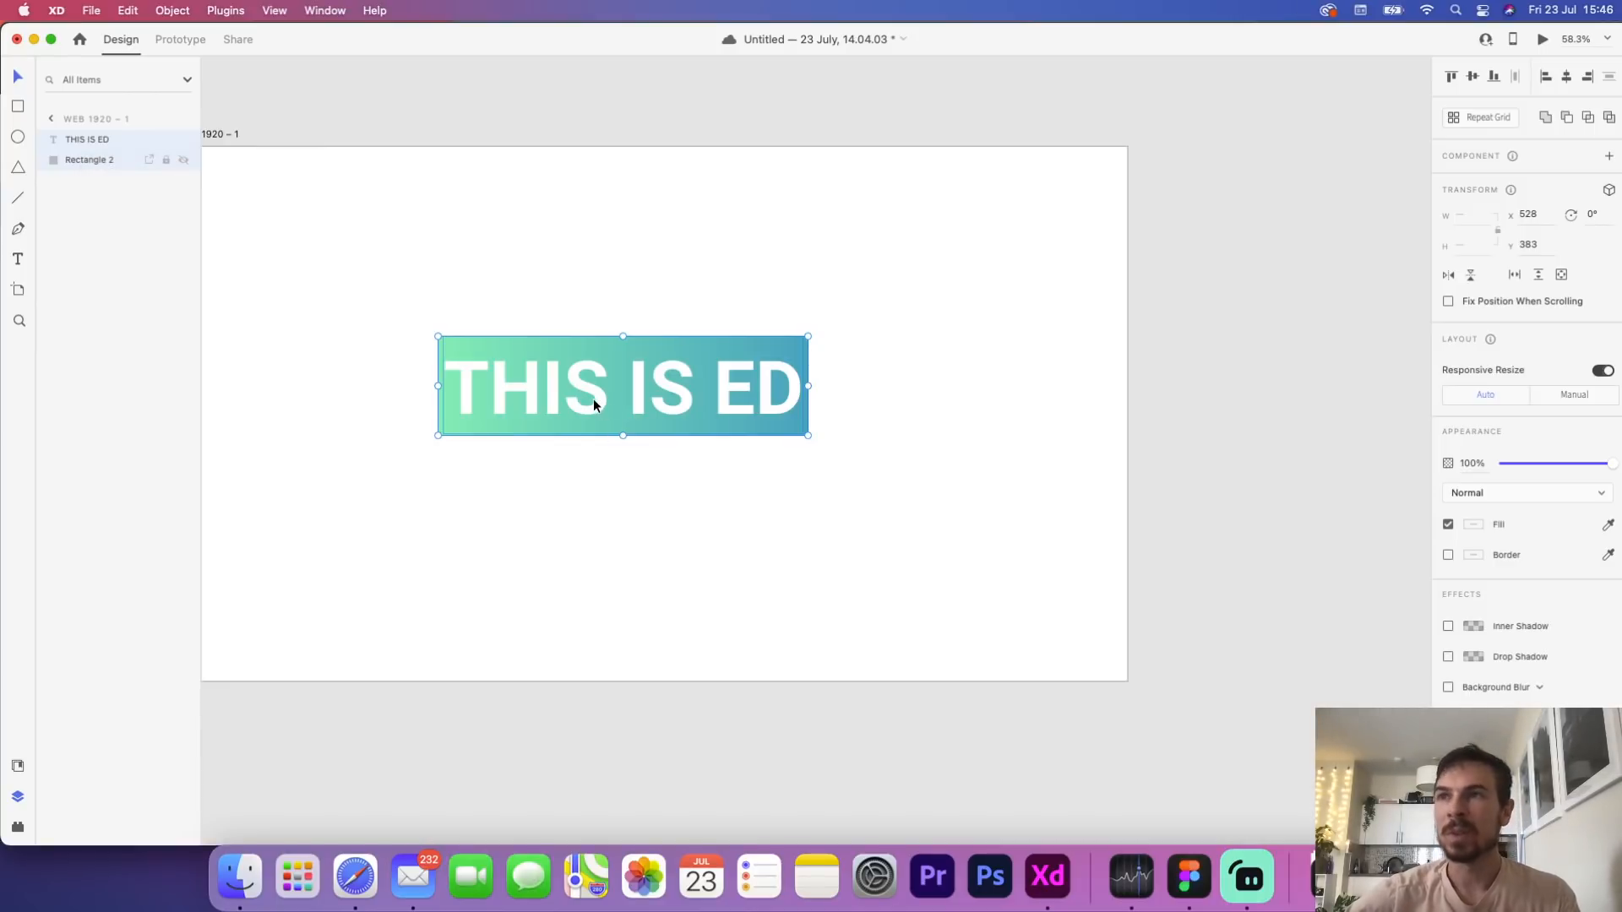
Convert the "THIS IS ED" text to a path
{"action": "left_click", "coordinate": [545, 387]}
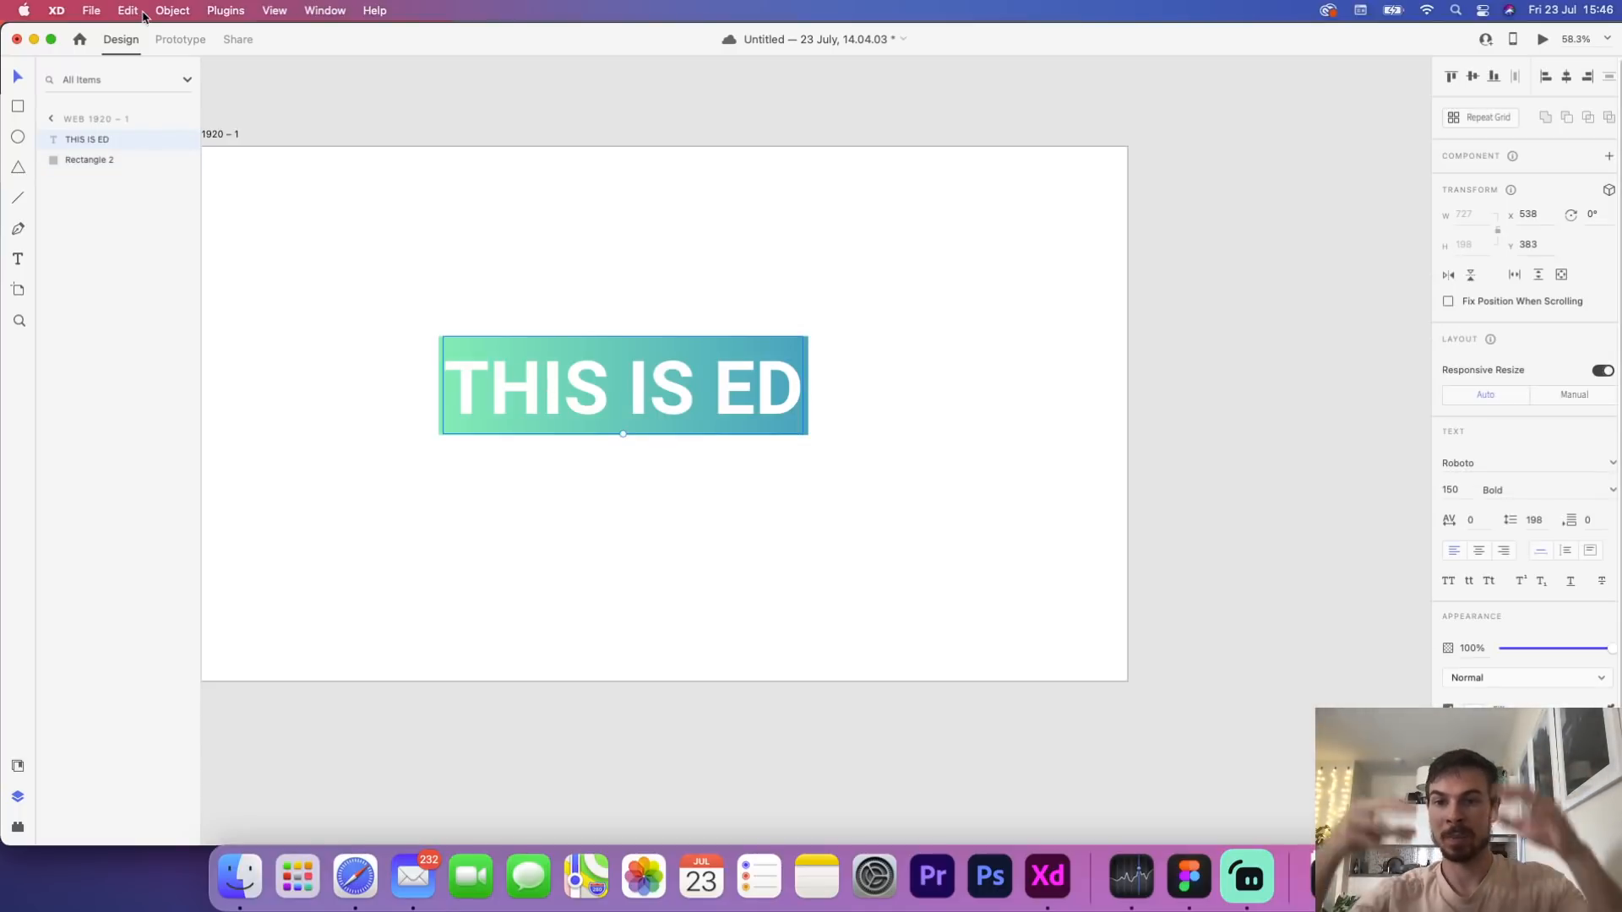
{"action": "left_click", "coordinate": [142, 12]}
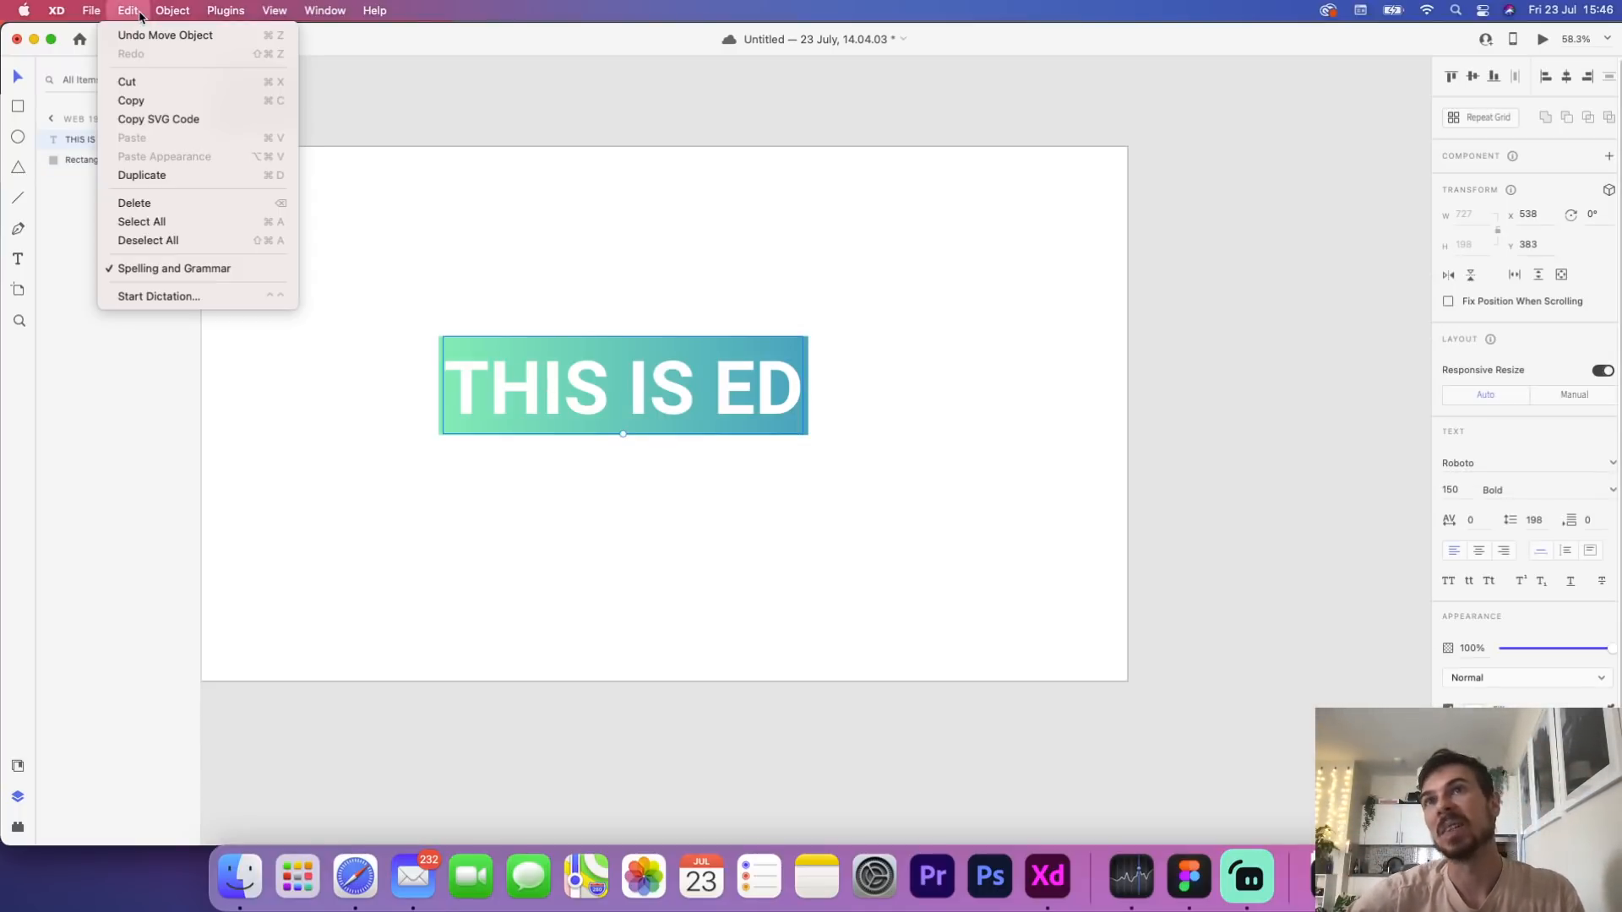
{"action": "mouse_move", "coordinate": [171, 10]}
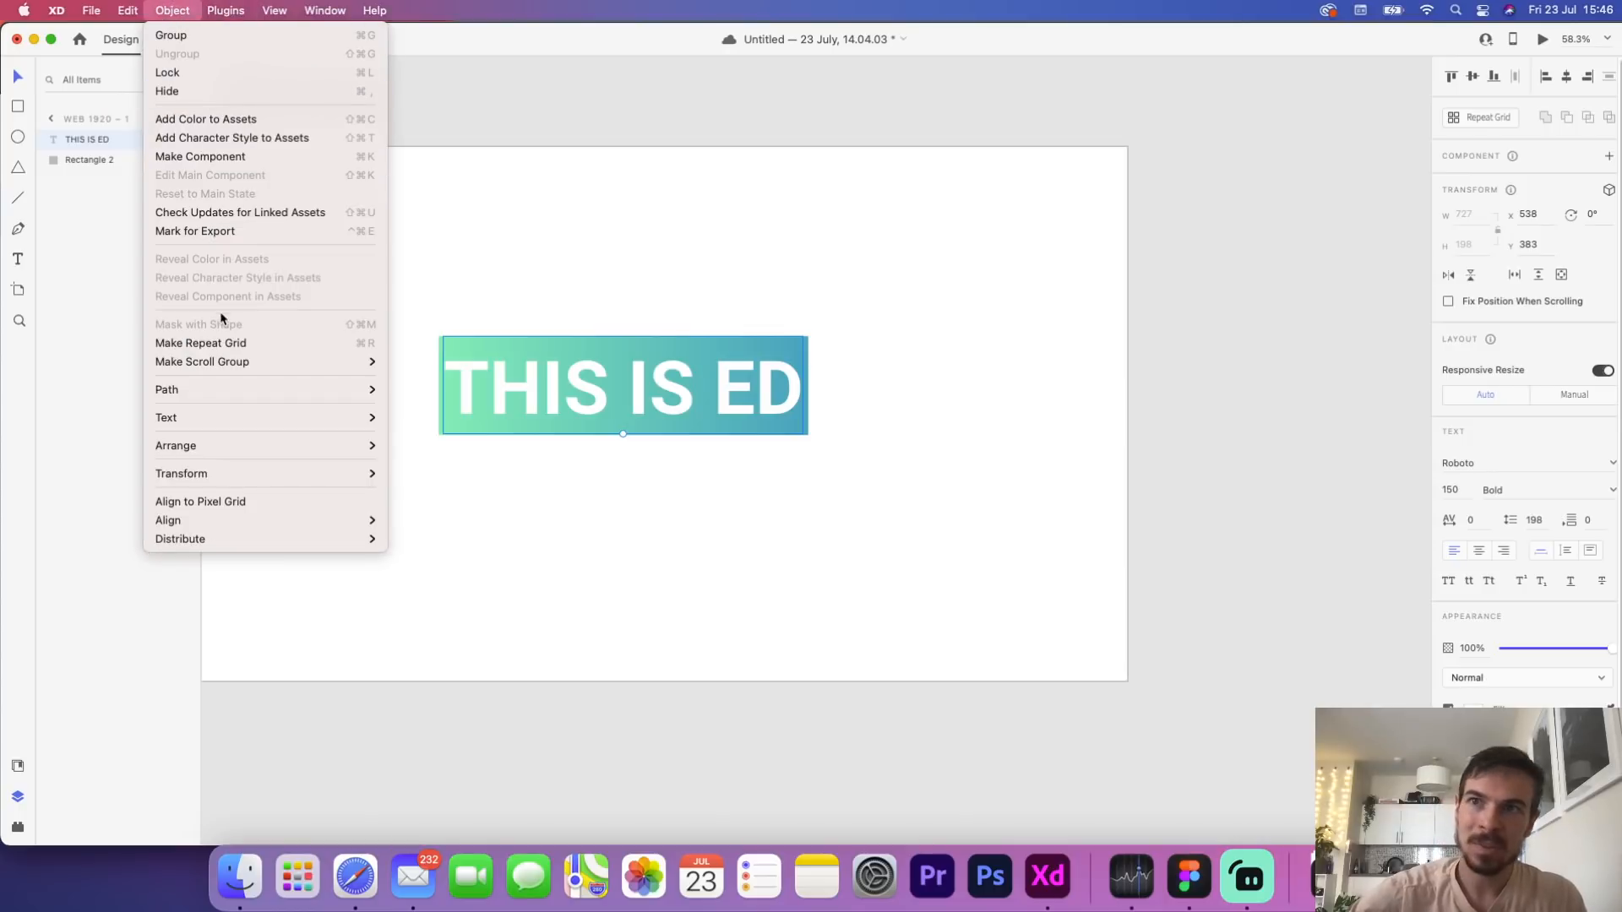
{"action": "mouse_move", "coordinate": [237, 428]}
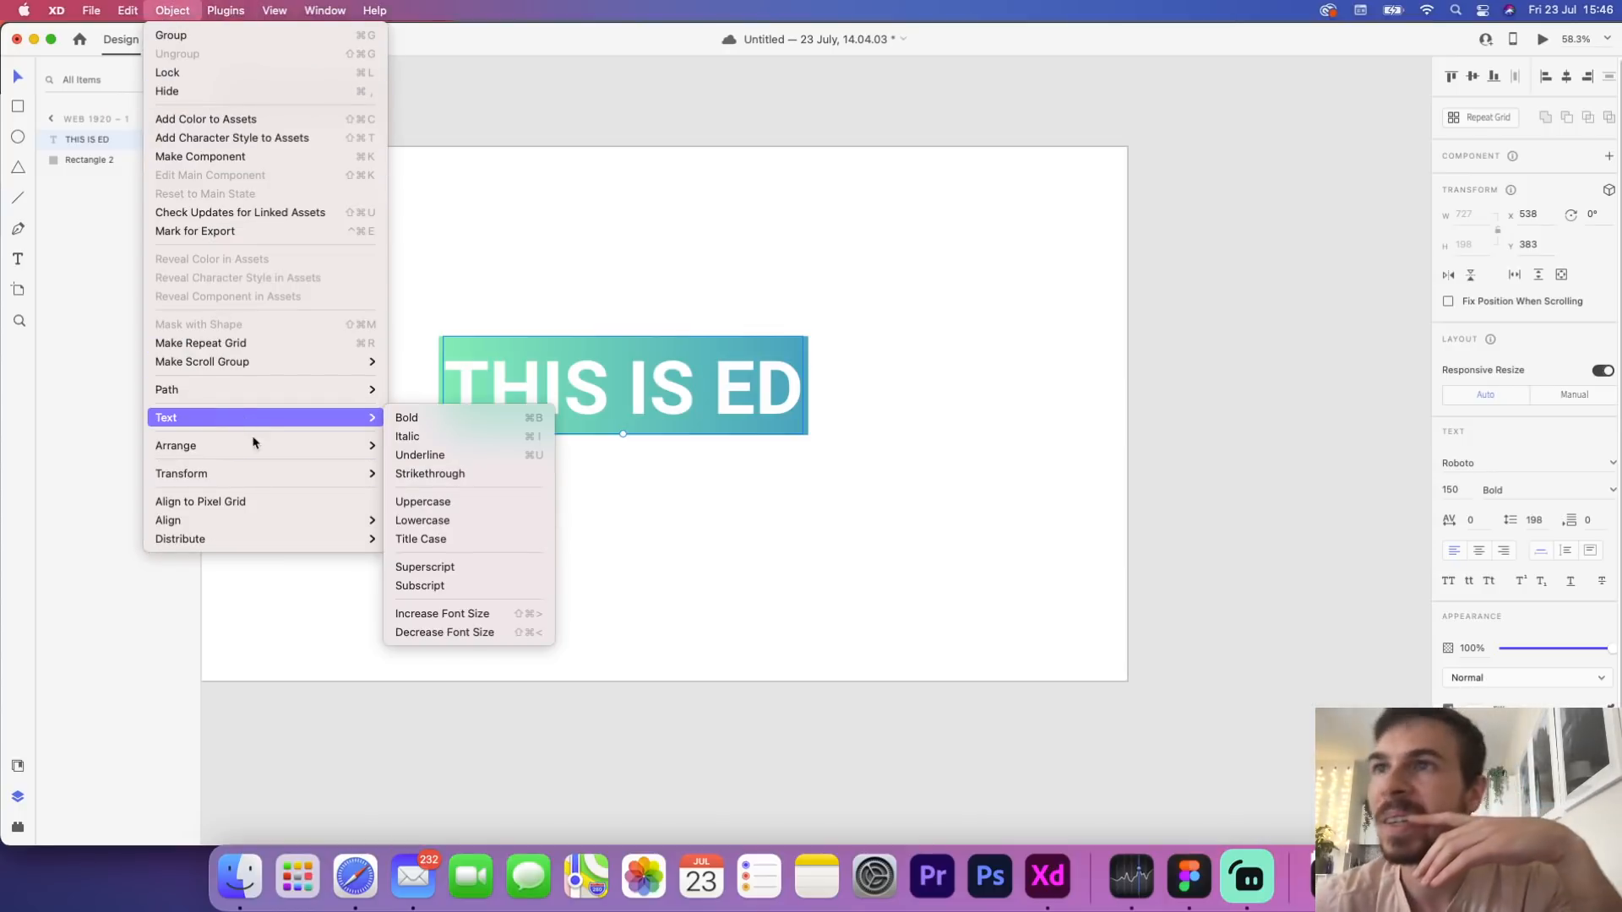
{"action": "mouse_move", "coordinate": [267, 476]}
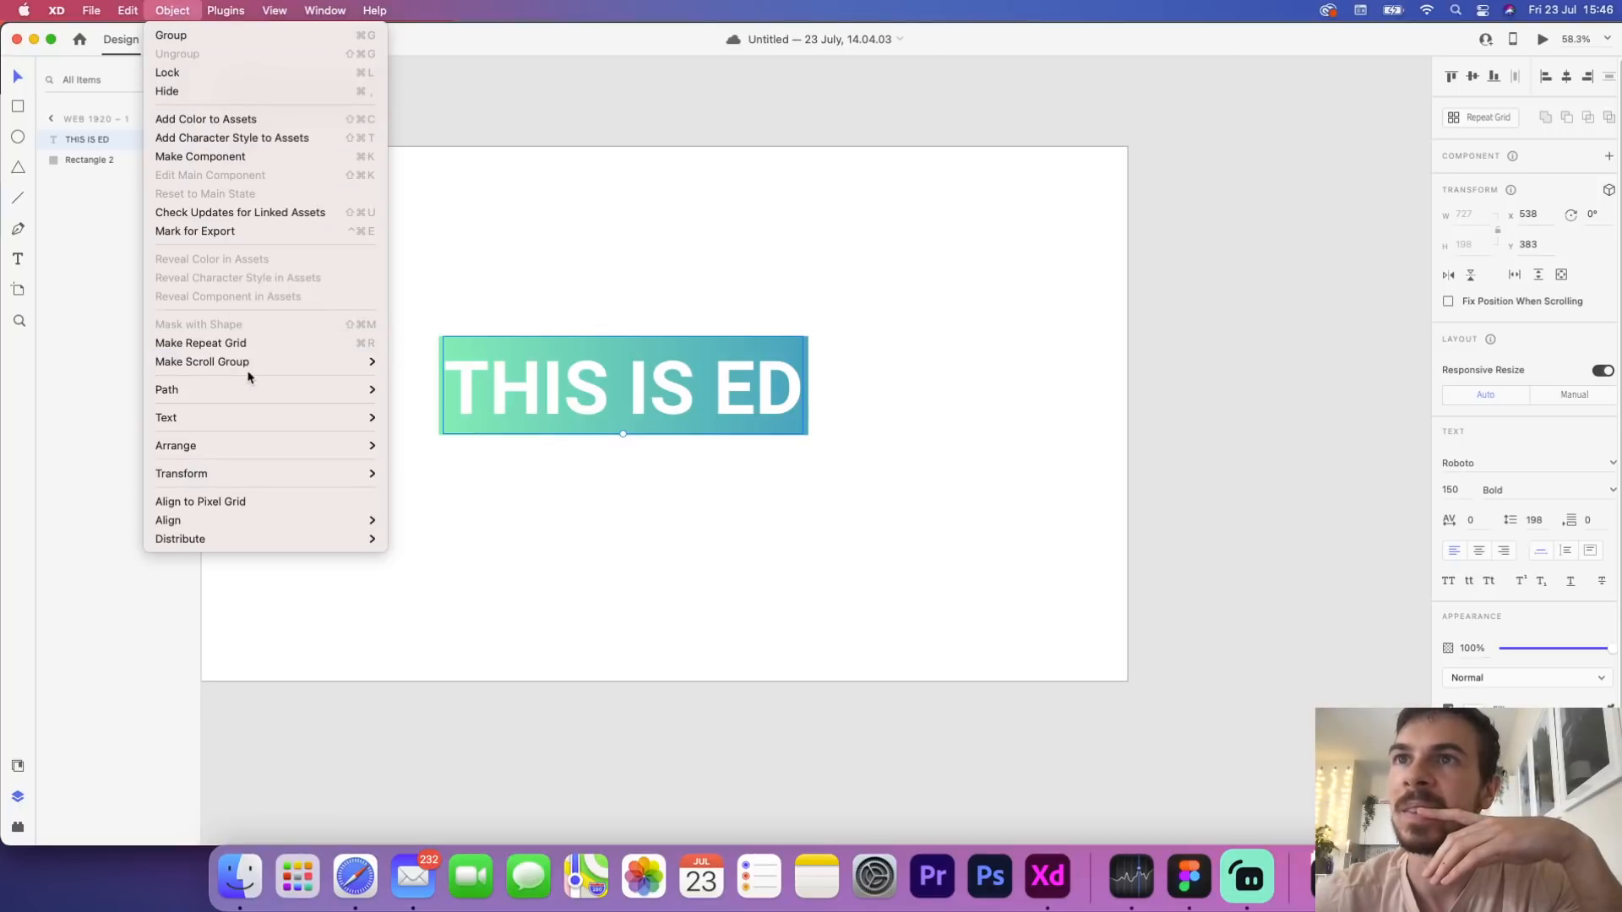
{"action": "mouse_move", "coordinate": [251, 391]}
{"action": "left_click", "coordinate": [497, 465]}
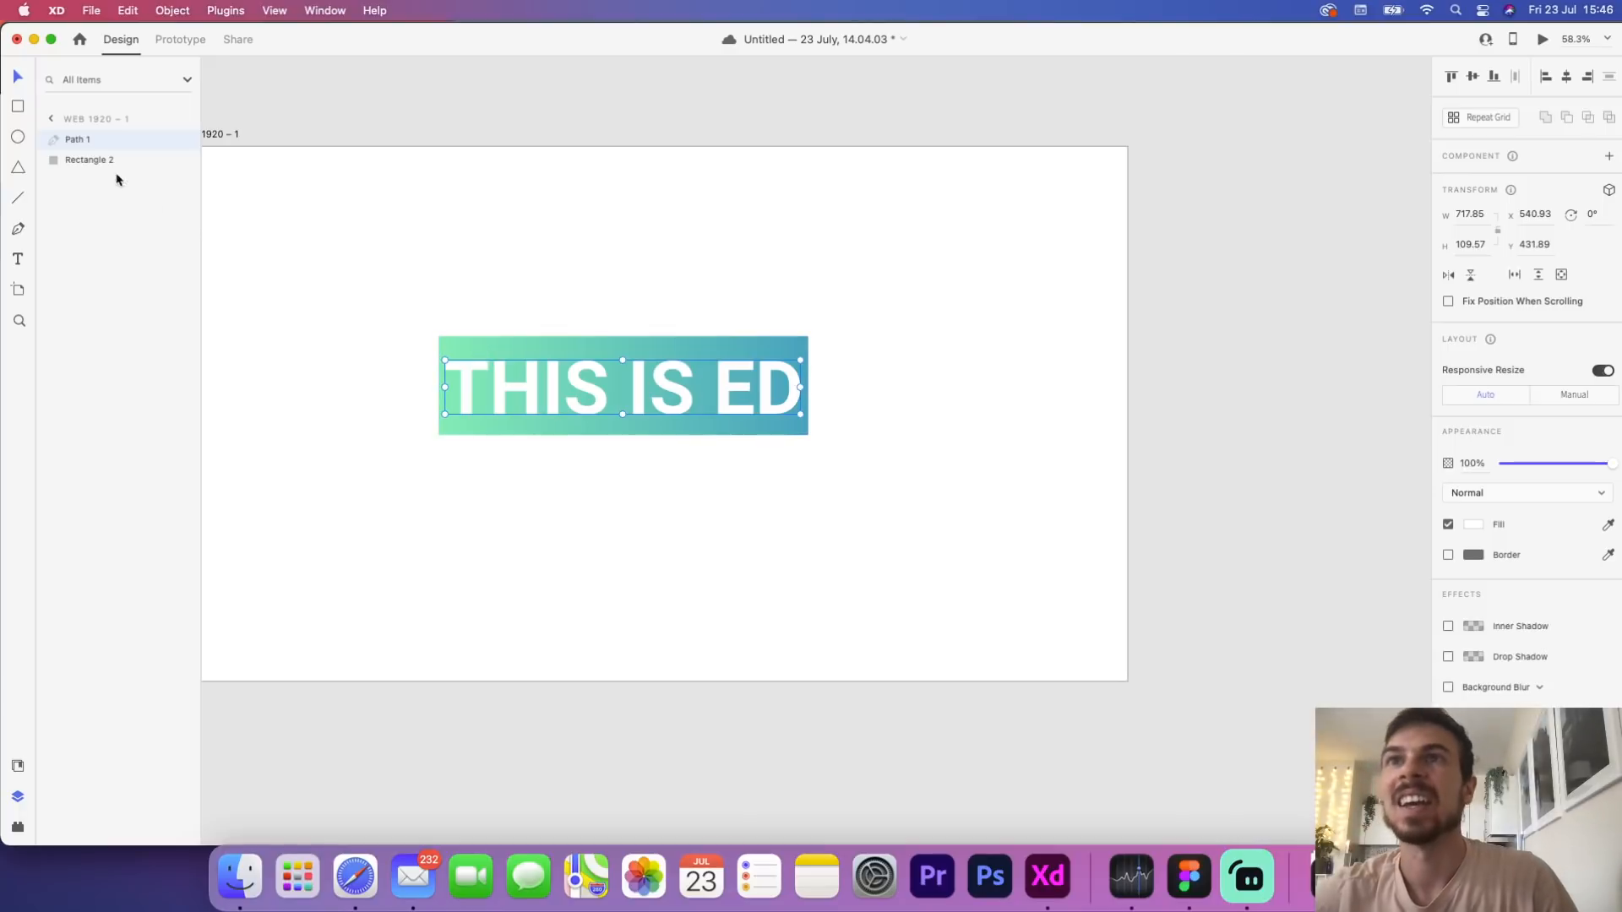
Mask the gradient rectangle with the "THIS IS ED" path so the gradient fills only the letters
{"action": "left_click", "coordinate": [91, 158], "text": "shift"}
{"action": "right_click", "coordinate": [91, 159]}
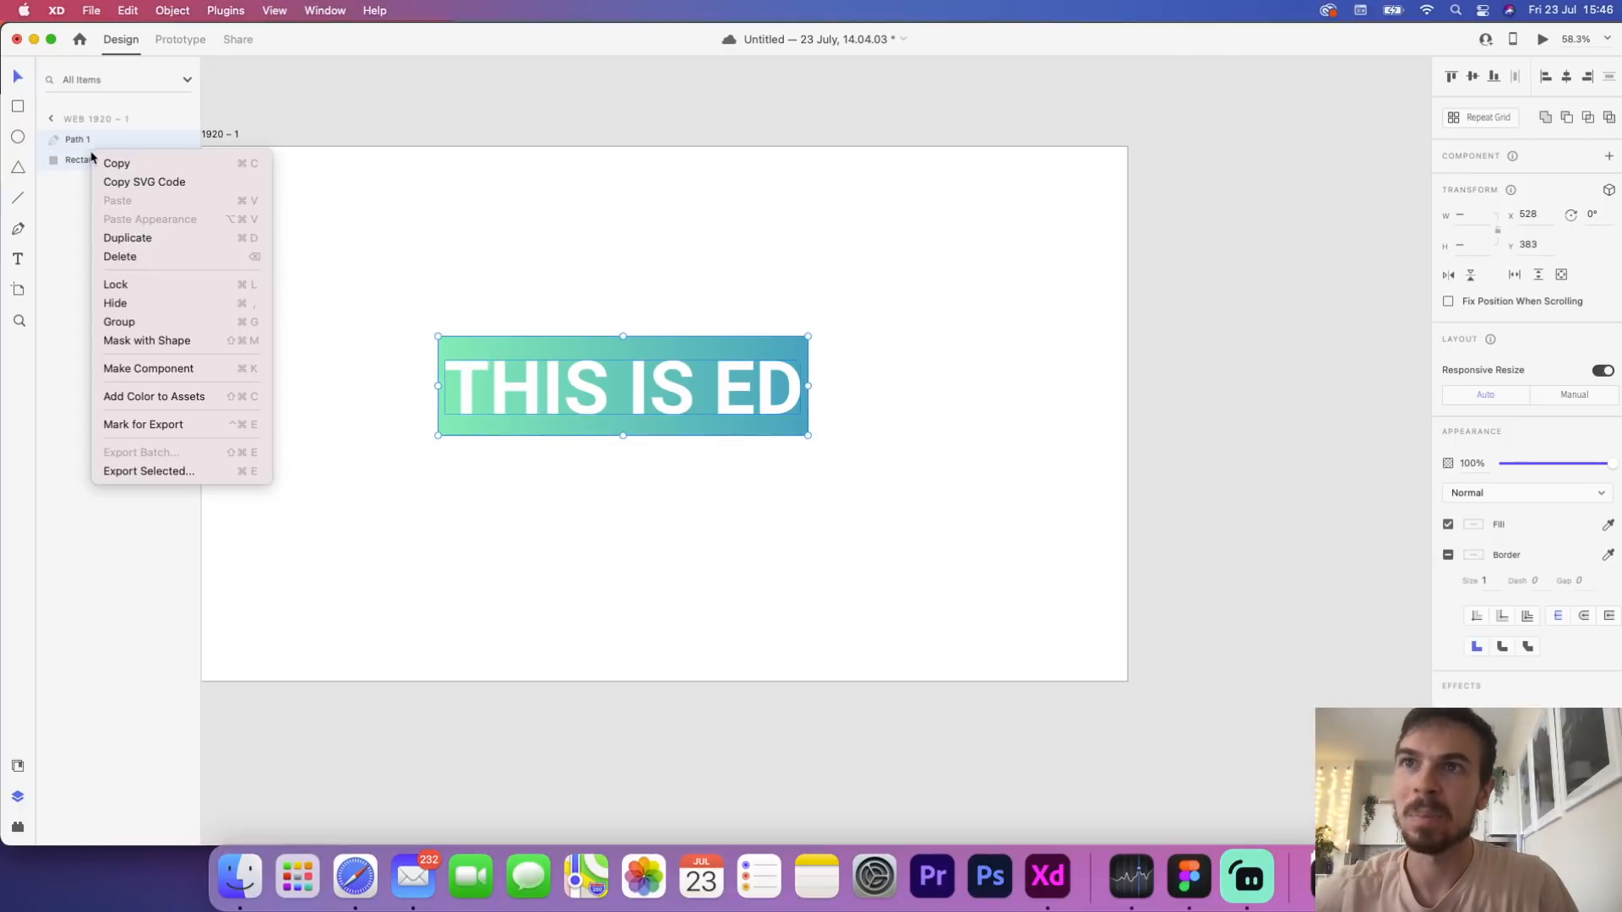
{"action": "left_click", "coordinate": [168, 339]}
{"action": "left_click", "coordinate": [610, 517]}
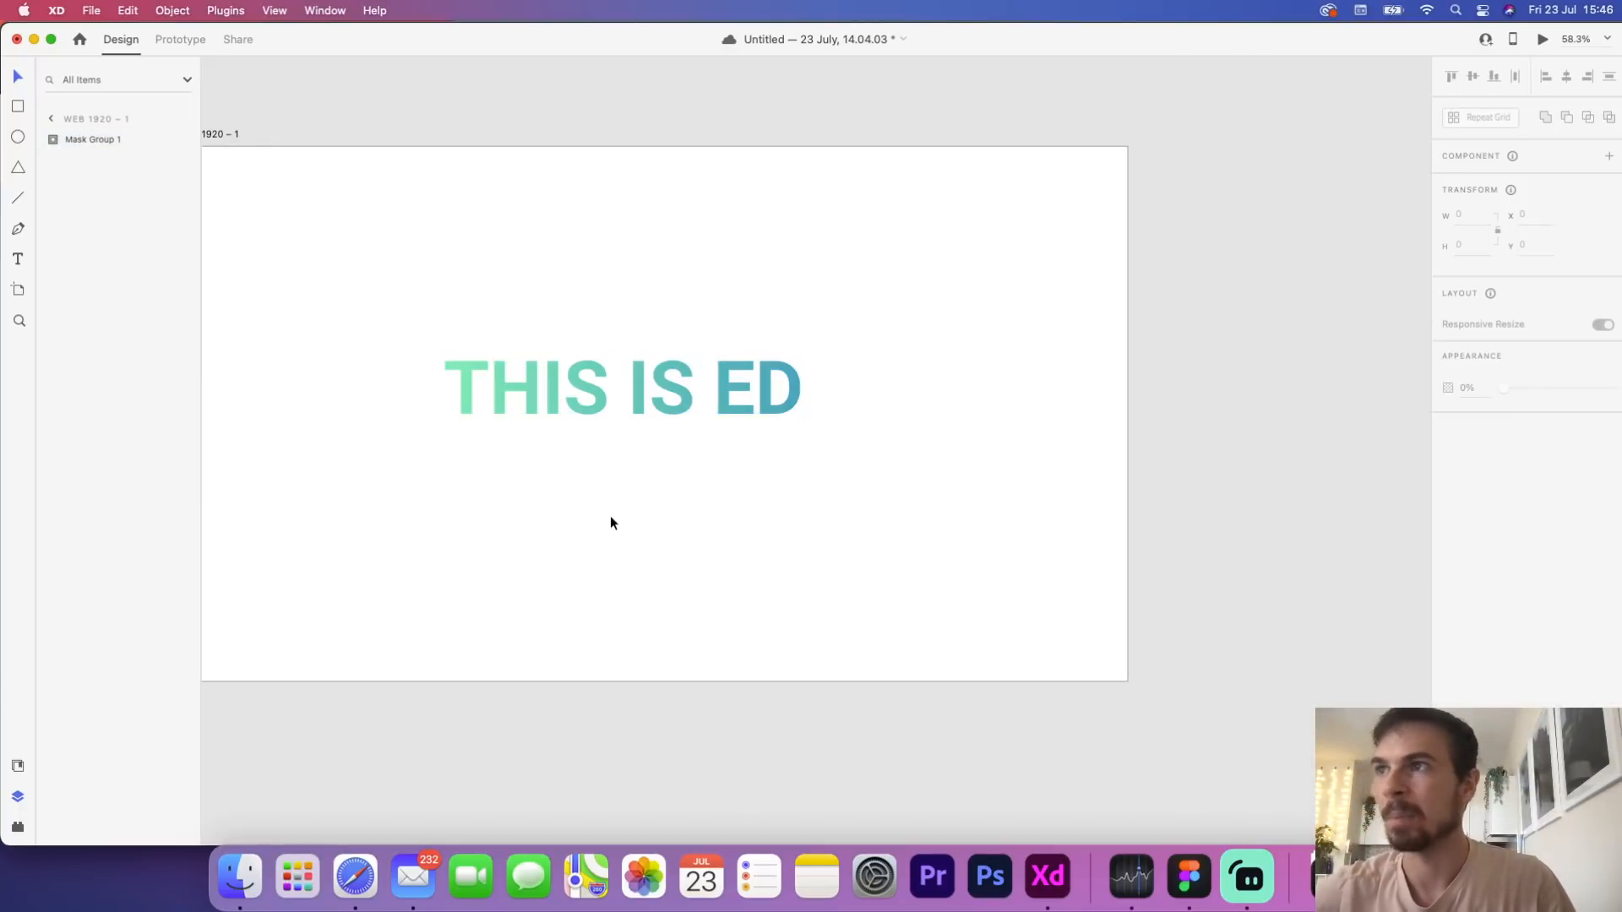
{"action": "left_click", "coordinate": [581, 389]}
Switch to Figma and delete the MacBook - 2 frame and the blurred rectangle on MacBook - 1
{"action": "key", "text": "super+Tab"}
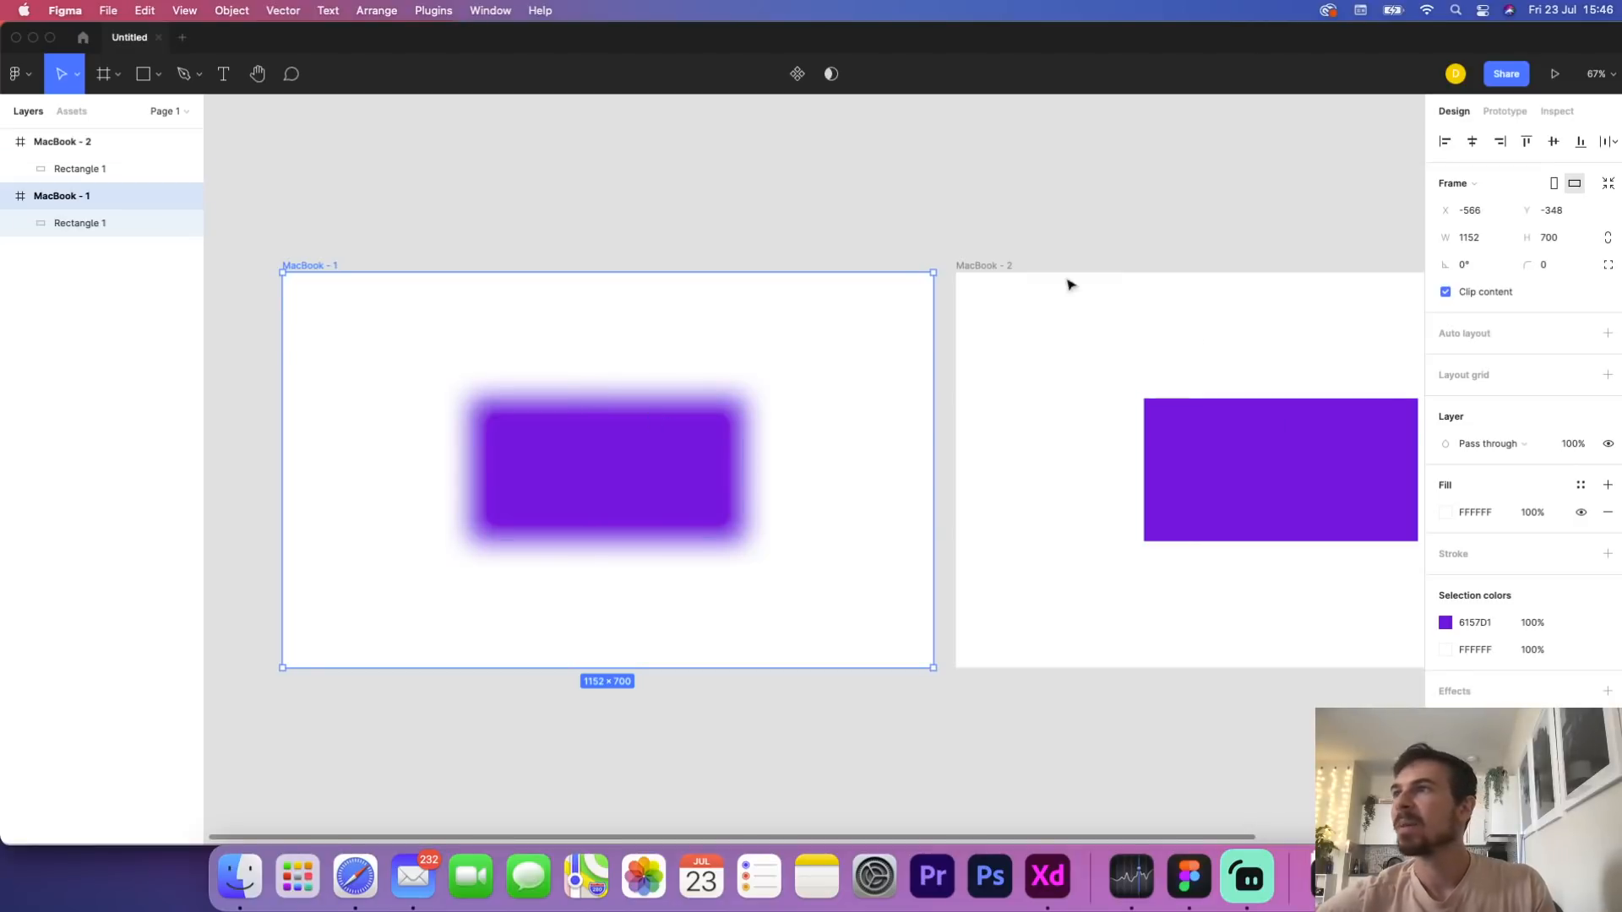
{"action": "left_click", "coordinate": [991, 266]}
{"action": "key", "text": "Delete"}
{"action": "left_click", "coordinate": [681, 409]}
{"action": "key", "text": "Delete"}
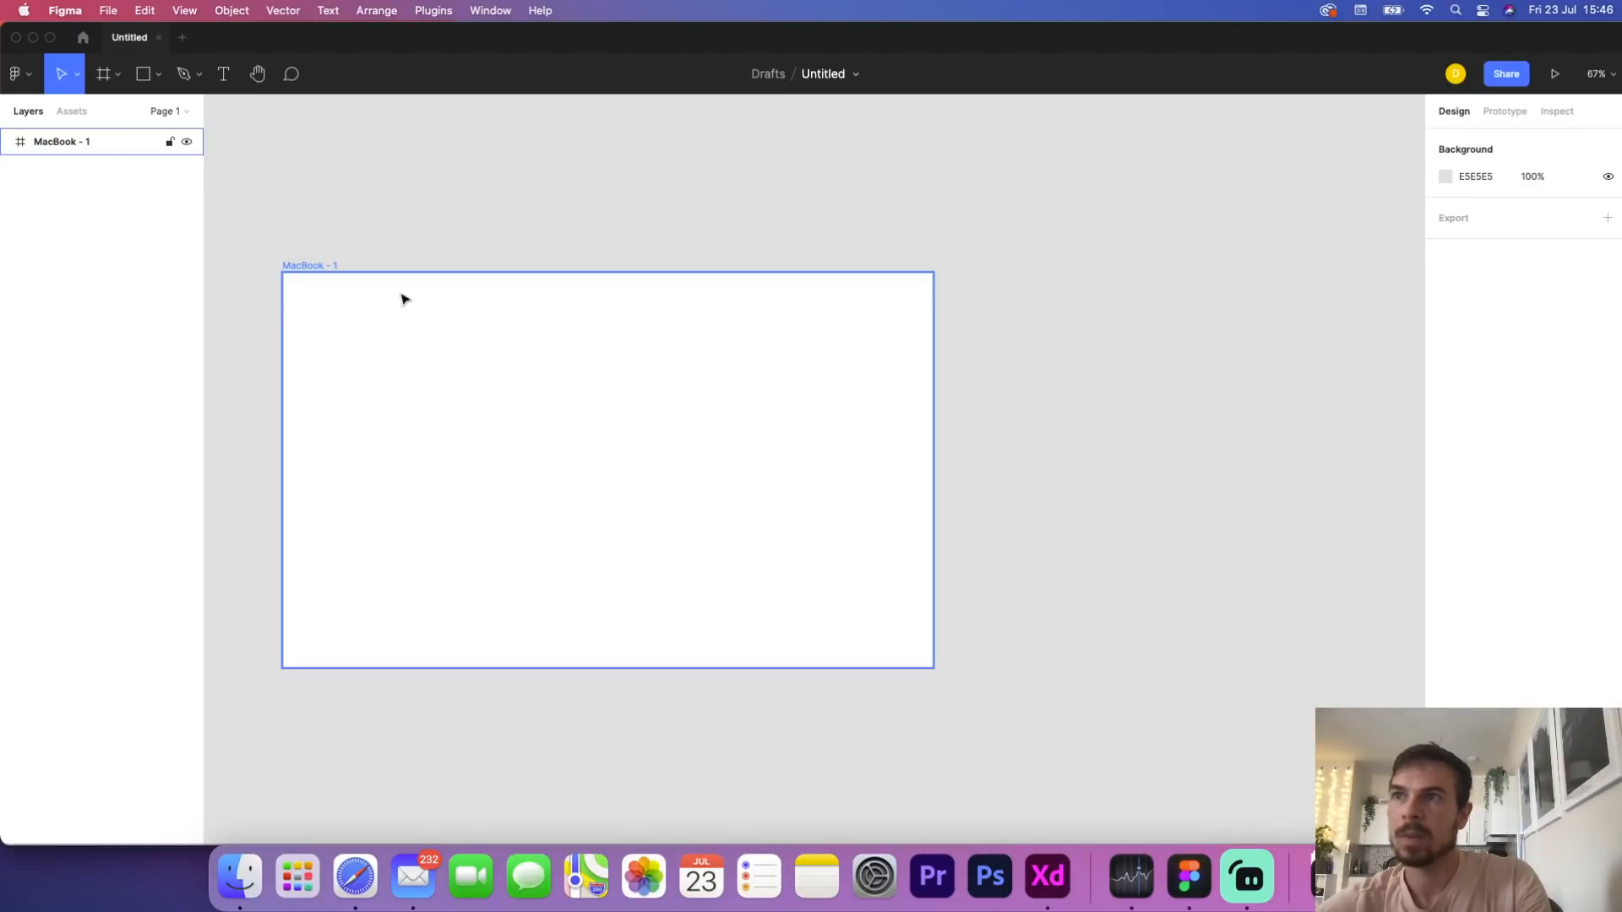
Add the text "THIS IS ED" to the MacBook - 1 frame and center it there
{"action": "key", "text": "t"}
{"action": "left_click", "coordinate": [452, 441]}
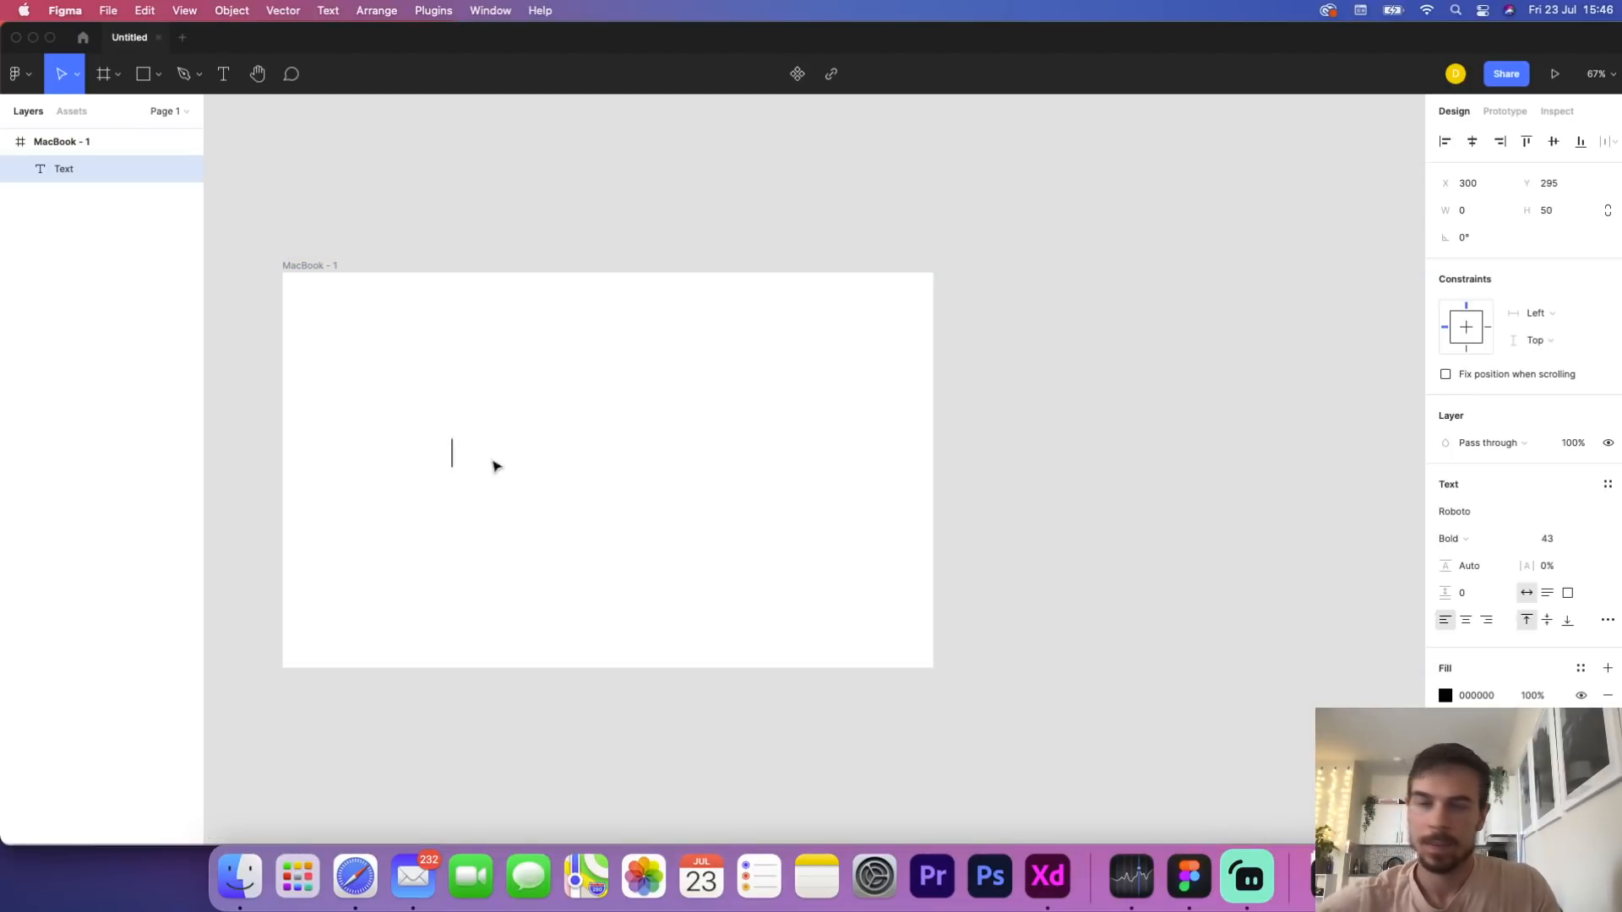
{"action": "type", "text": "THIS IS ED"}
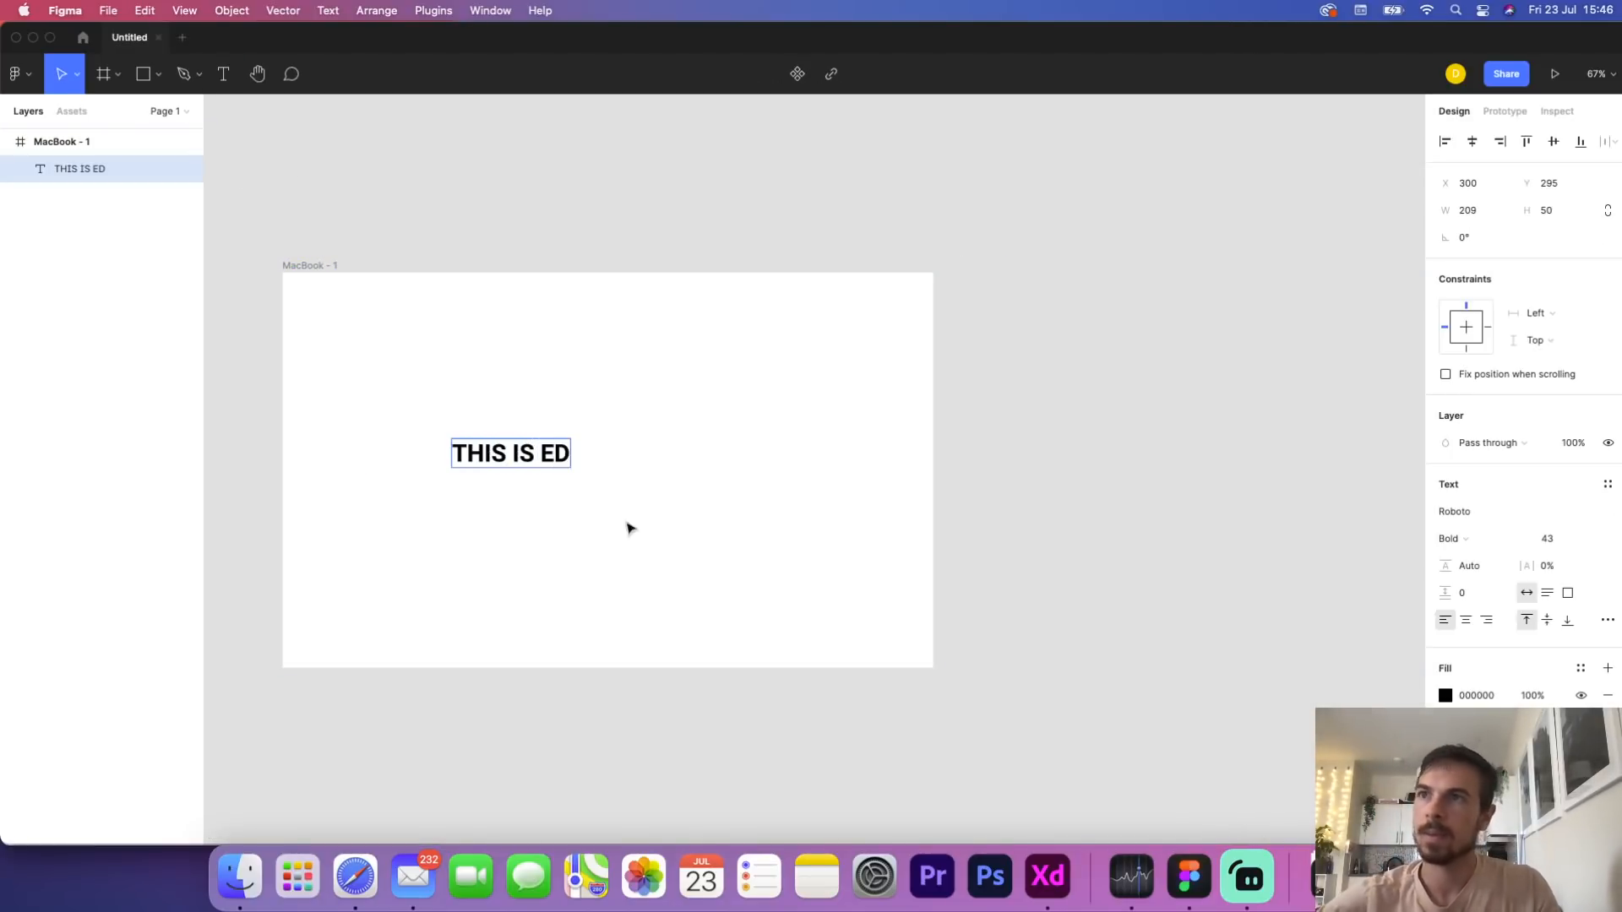
{"action": "key", "text": "Escape"}
{"action": "left_click_drag", "start_coordinate": [495, 434], "coordinate": [620, 472]}
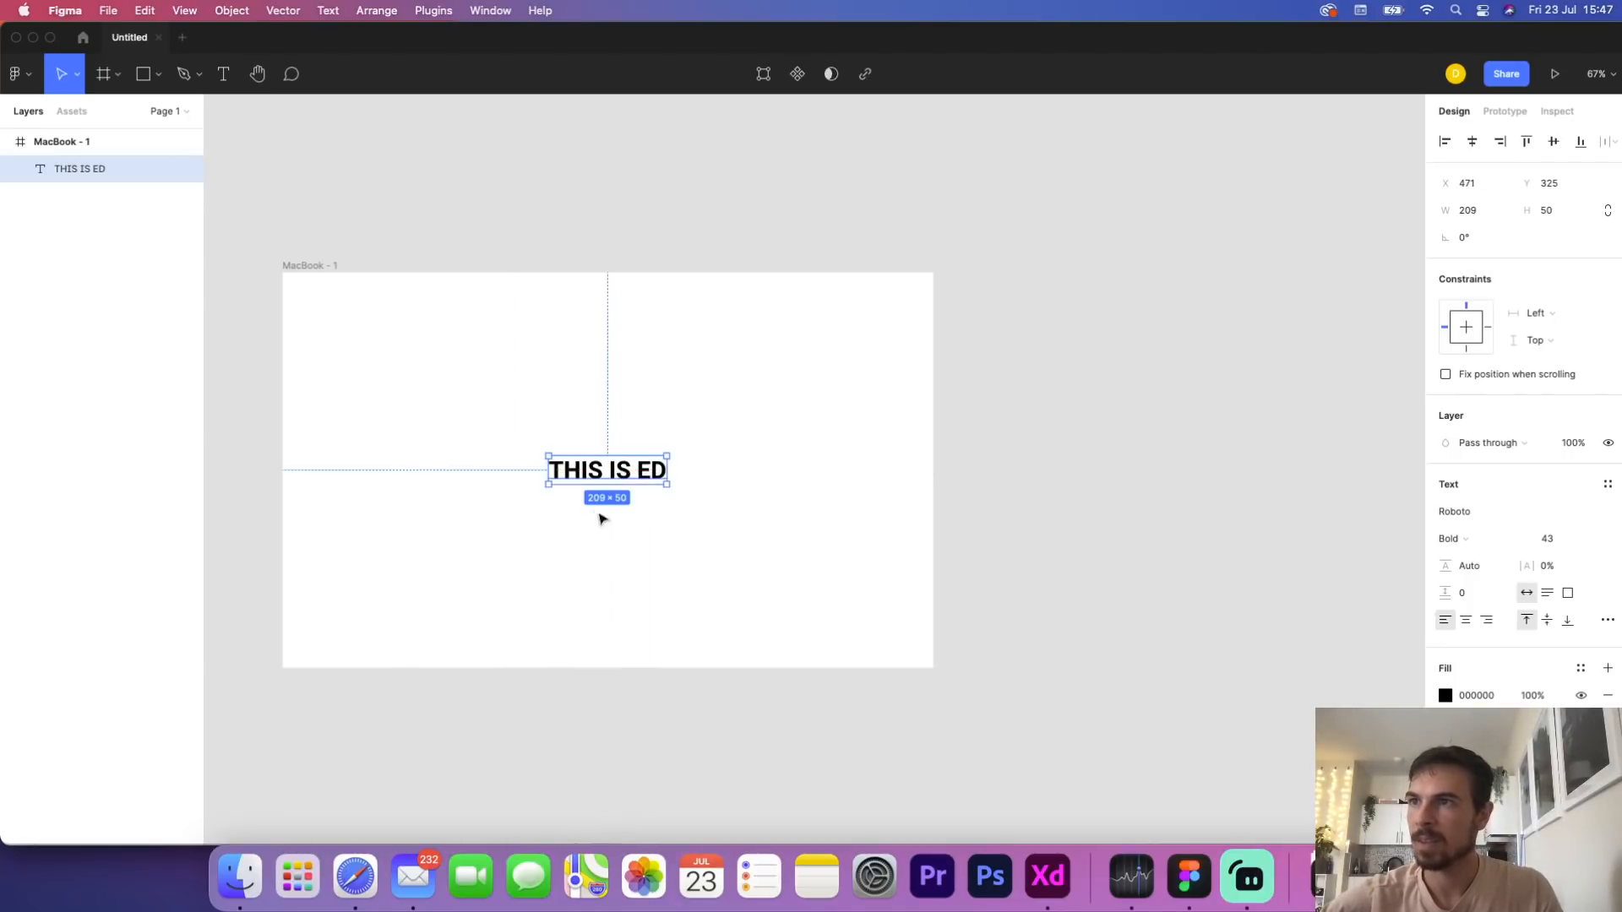
Increase the "THIS IS ED" font size to 77 and recenter the text in the MacBook - 1 frame
{"action": "scroll", "coordinate": [589, 513], "scroll_direction": "up", "scroll_amount": 5}
{"action": "scroll", "coordinate": [589, 513], "scroll_direction": "down", "scroll_amount": 3}
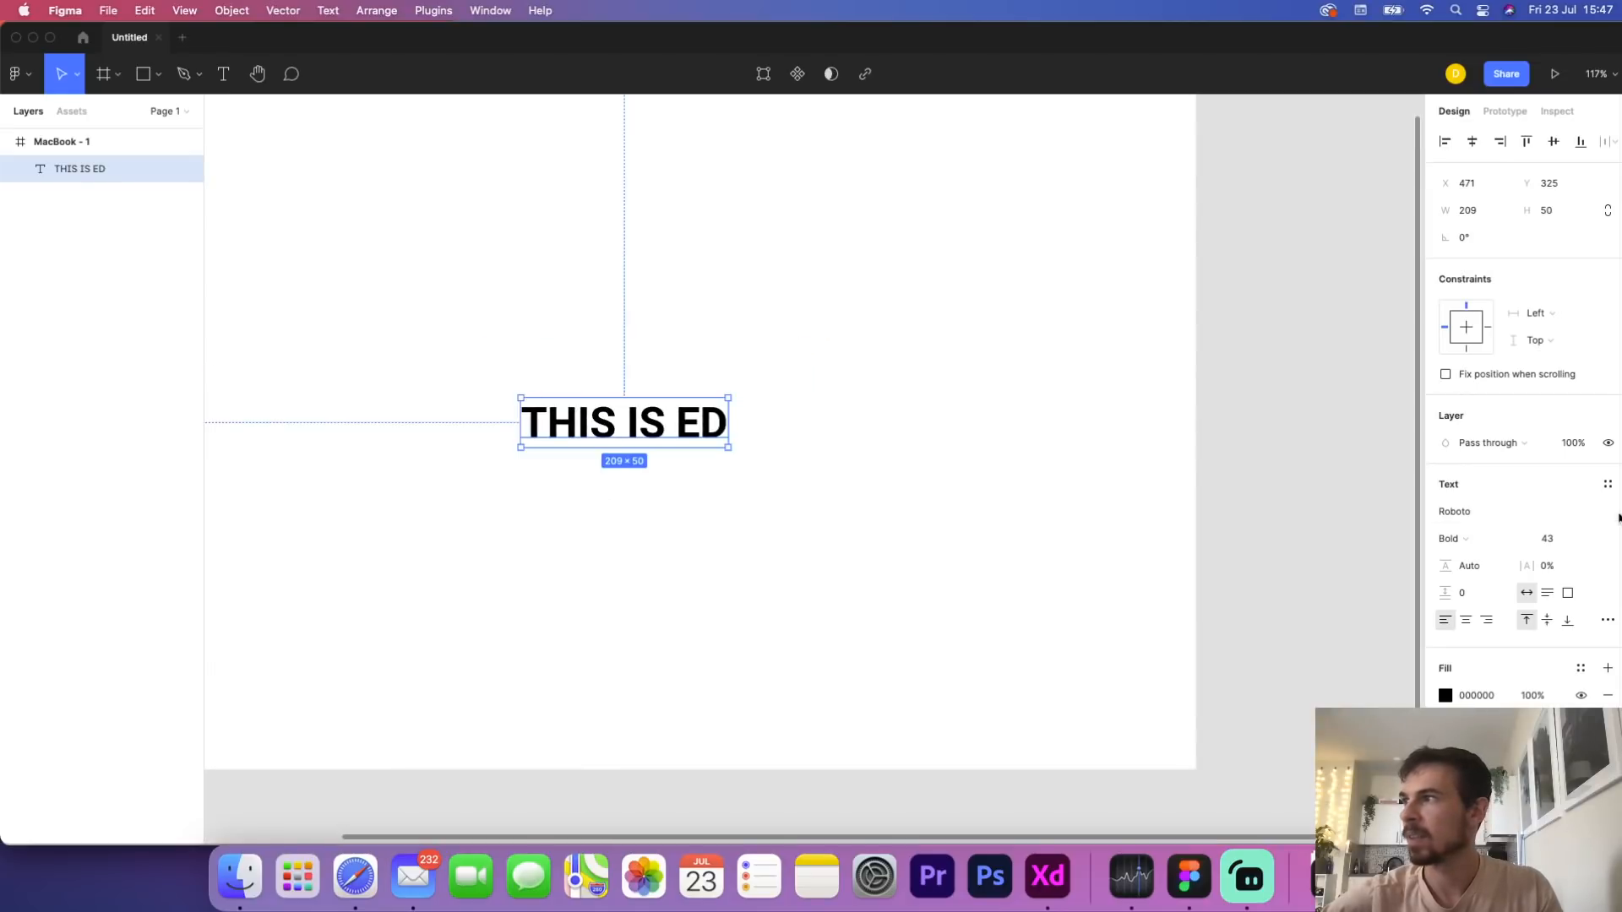
{"action": "left_click_drag", "start_coordinate": [1534, 541], "coordinate": [1562, 541]}
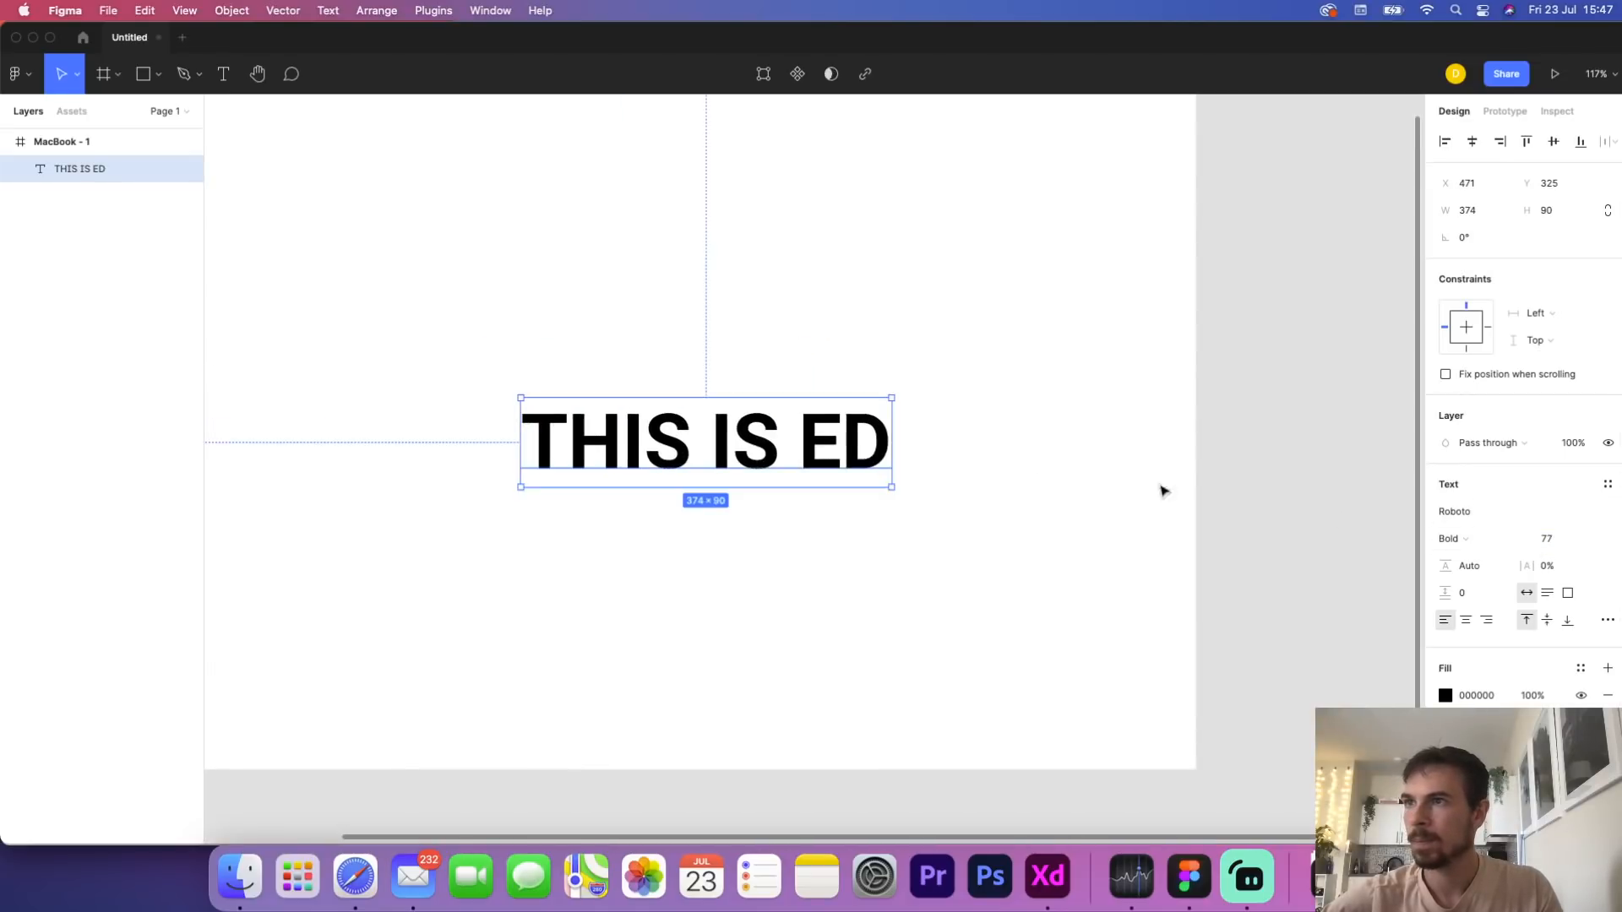
{"action": "left_click_drag", "start_coordinate": [704, 441], "coordinate": [577, 387]}
{"action": "scroll", "coordinate": [478, 375], "scroll_direction": "down", "scroll_amount": 10}
{"action": "scroll", "coordinate": [479, 375], "scroll_direction": "up", "scroll_amount": 15}
{"action": "scroll", "coordinate": [478, 379], "scroll_direction": "down", "scroll_amount": 10}
{"action": "scroll", "coordinate": [583, 397], "scroll_direction": "down", "scroll_amount": 8}
{"action": "scroll", "coordinate": [709, 449], "scroll_direction": "up", "scroll_amount": 8}
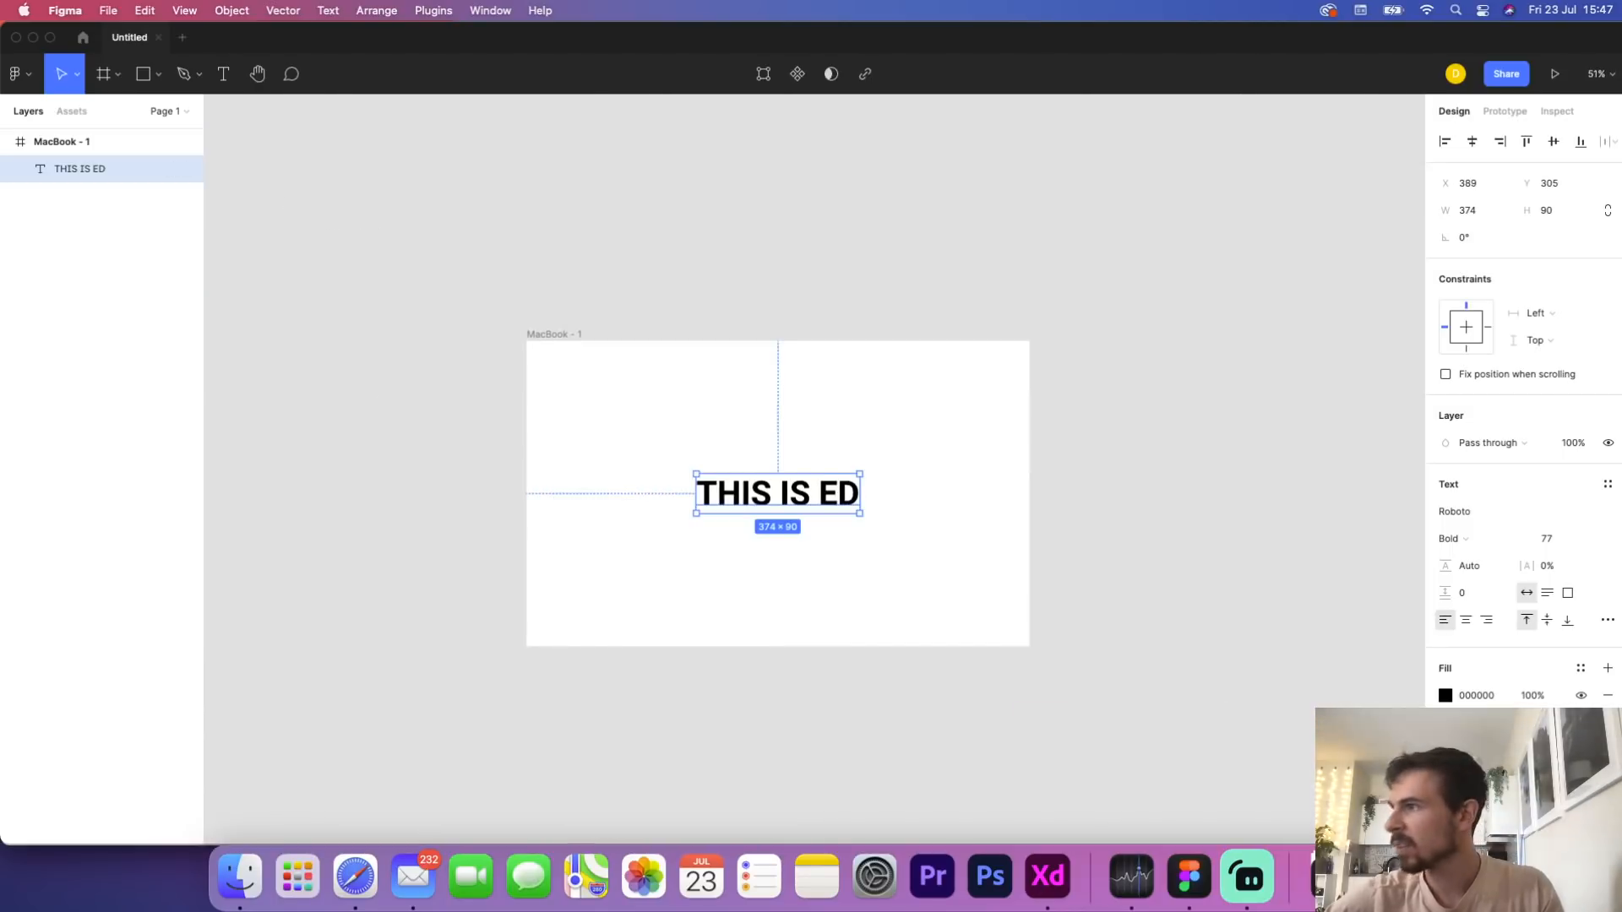
Change the "THIS IS ED" text fill from solid to a linear gradient
{"action": "left_click", "coordinate": [1451, 696]}
{"action": "left_click", "coordinate": [1249, 398]}
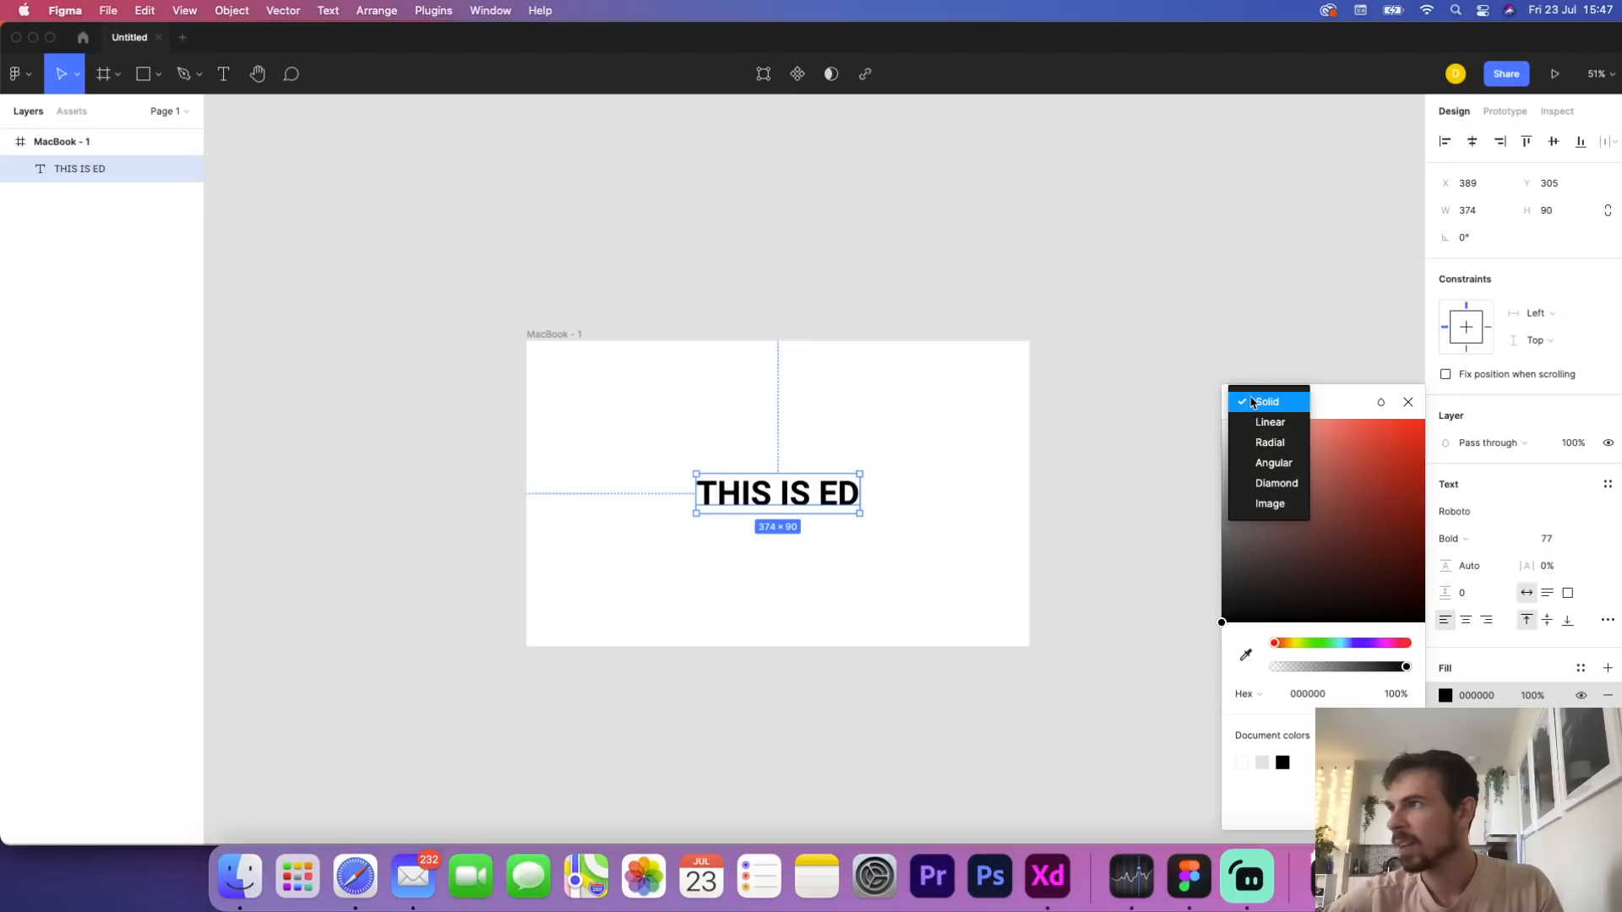
{"action": "left_click", "coordinate": [1259, 421]}
{"action": "scroll", "coordinate": [828, 536], "scroll_direction": "up", "scroll_amount": 2}
{"action": "scroll", "coordinate": [828, 537], "scroll_direction": "up", "scroll_amount": 5}
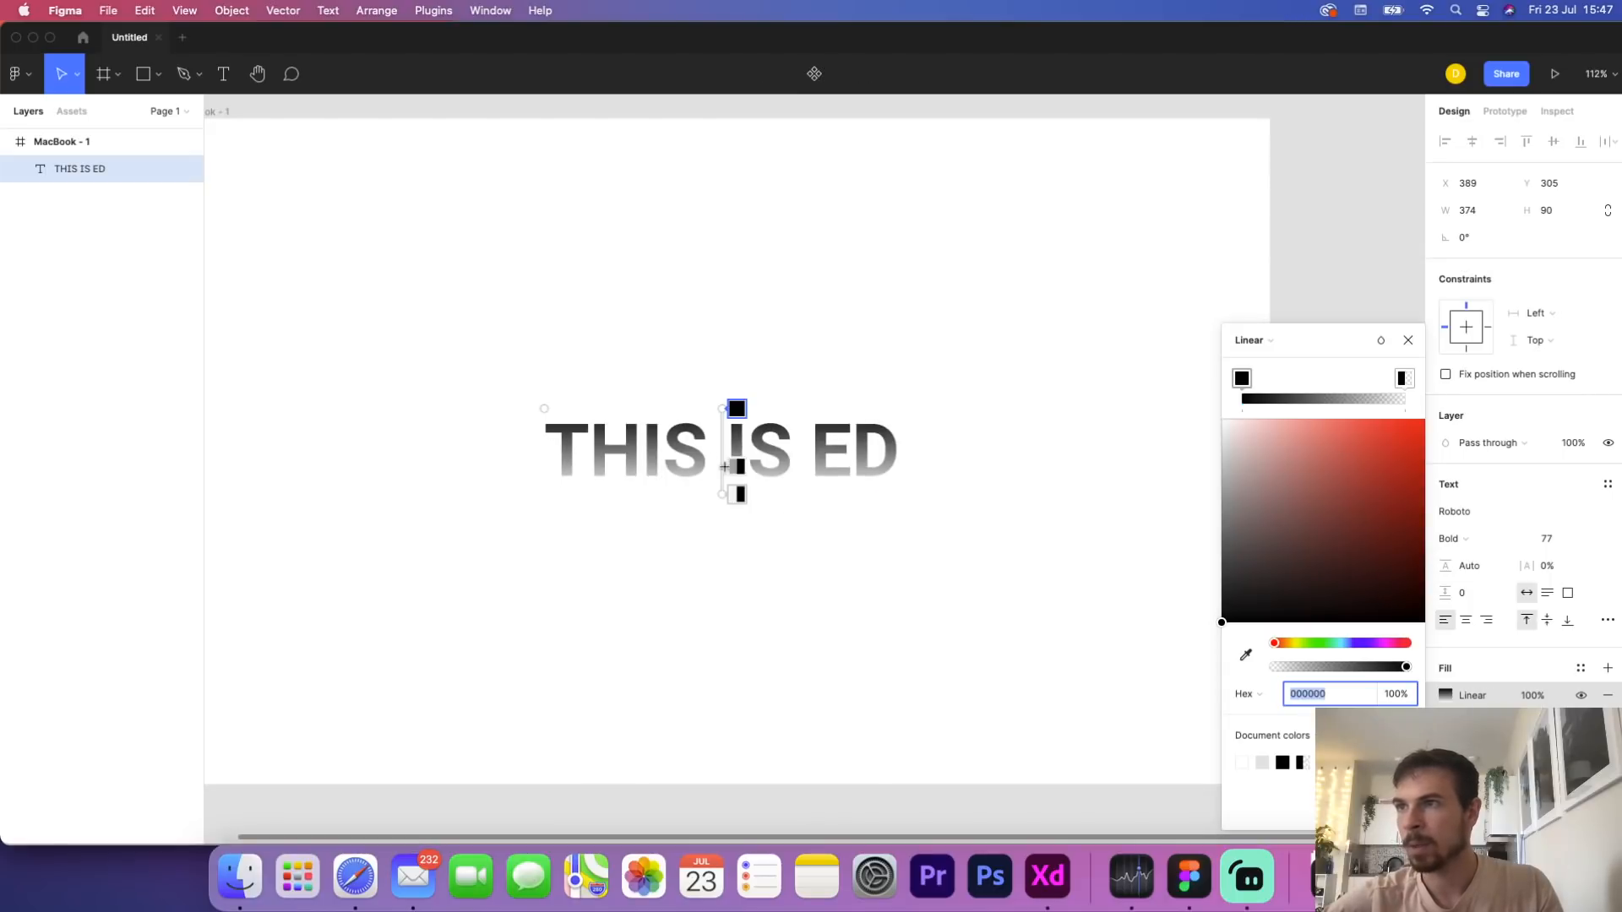
Try the radial, angular and diamond gradient types on the text fill, and return it to linear
{"action": "left_click", "coordinate": [1250, 340]}
{"action": "left_click", "coordinate": [1270, 358]}
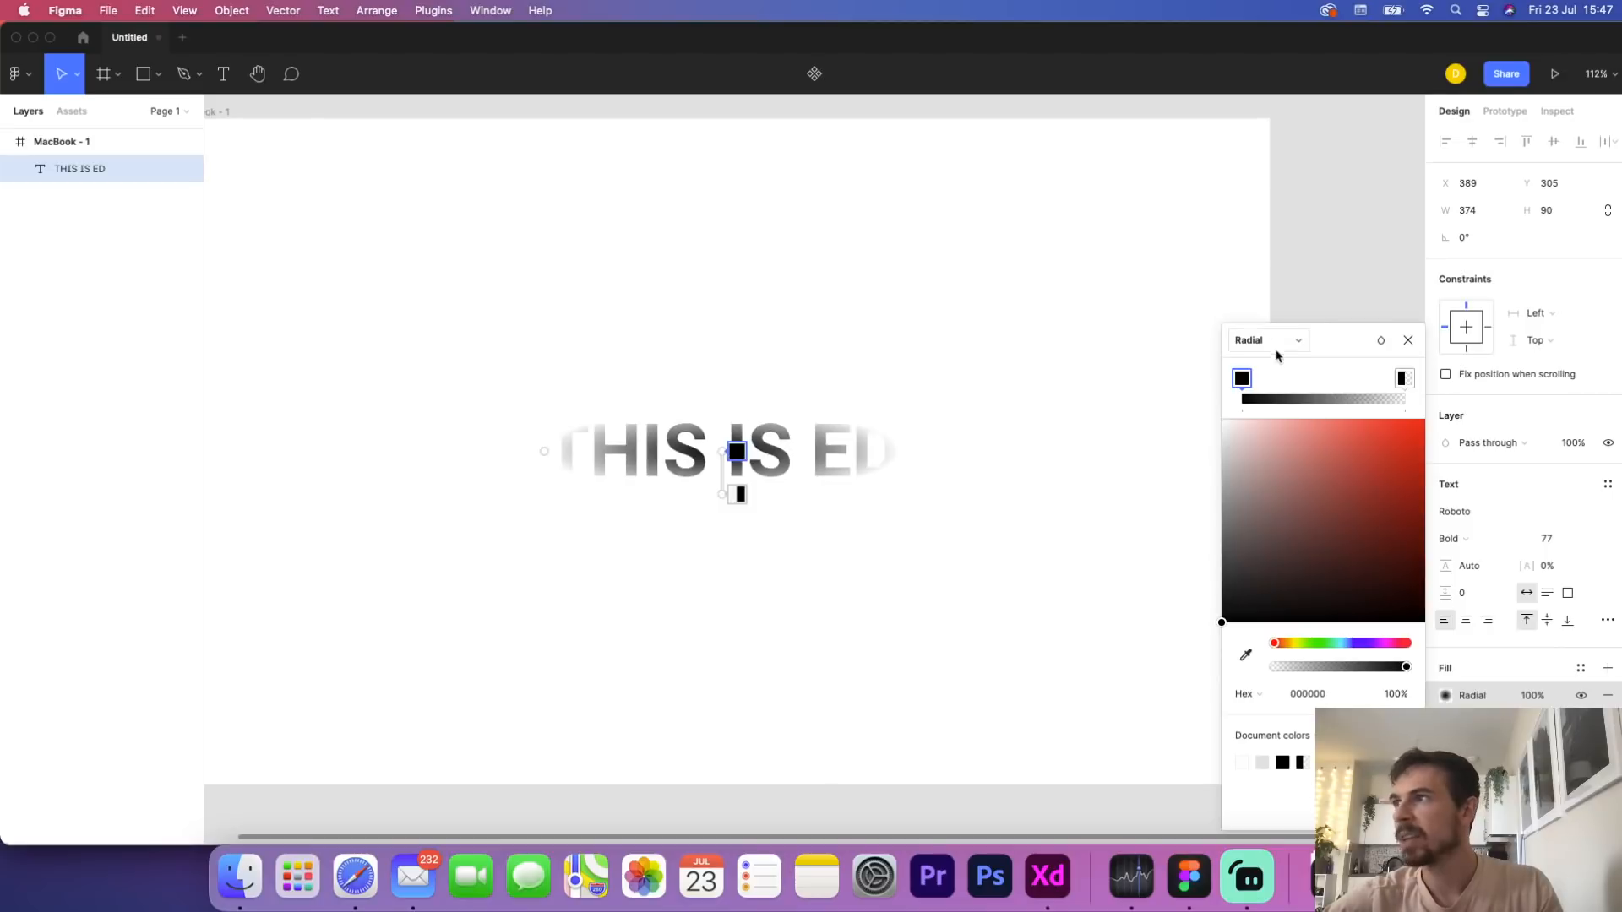
{"action": "left_click", "coordinate": [1268, 341]}
{"action": "left_click", "coordinate": [1275, 366]}
{"action": "left_click", "coordinate": [1270, 340]}
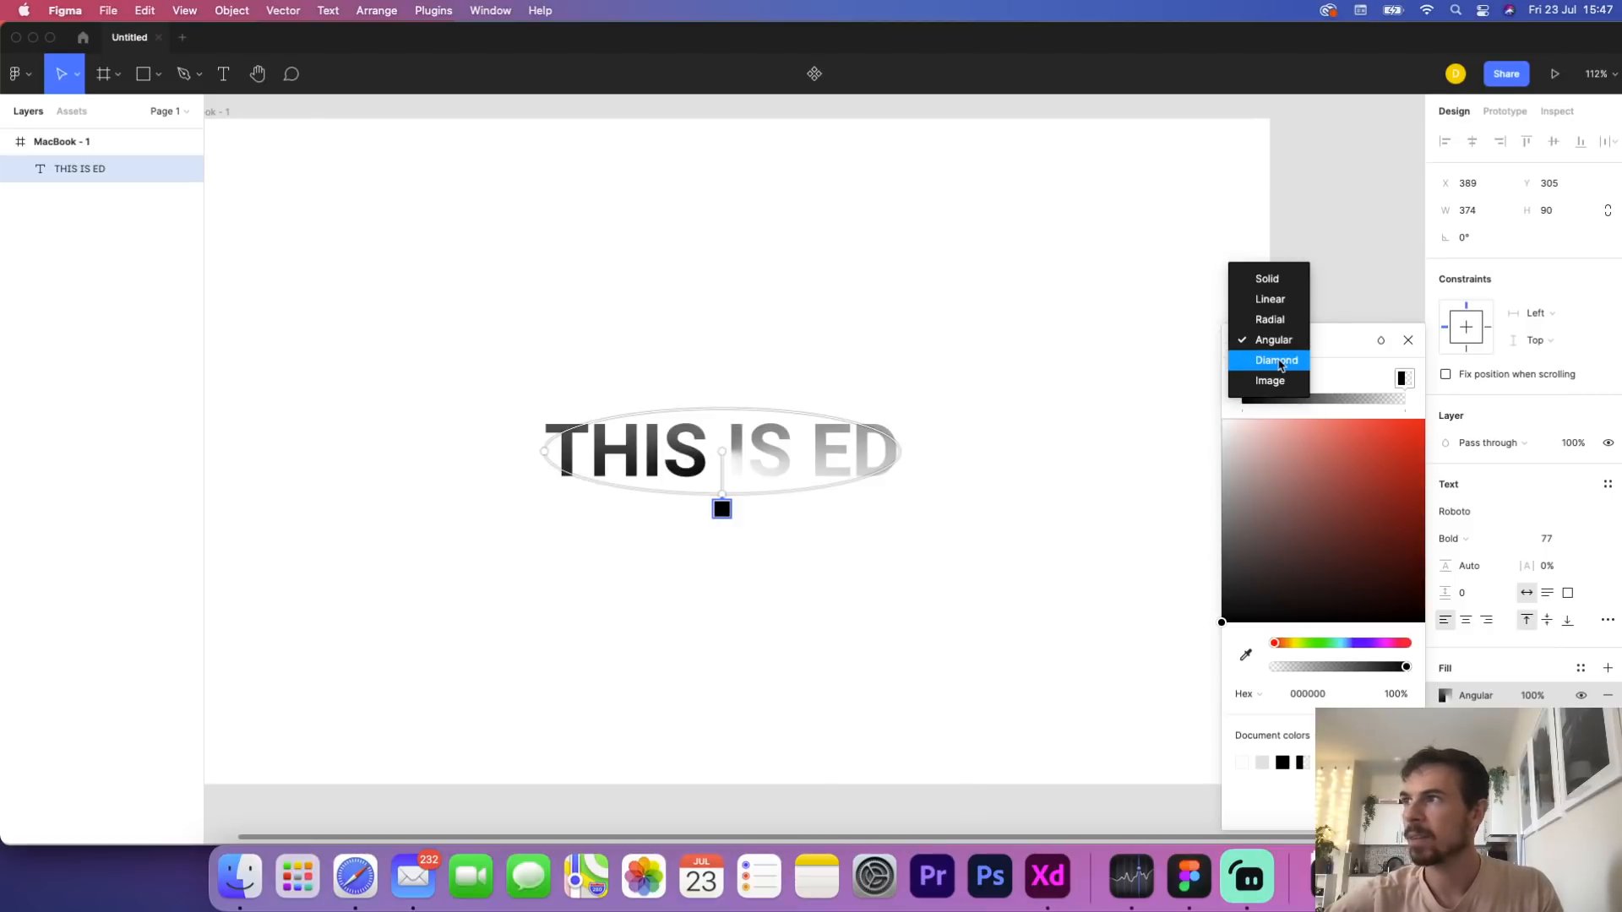
{"action": "left_click", "coordinate": [1280, 365]}
{"action": "left_click", "coordinate": [1270, 340]}
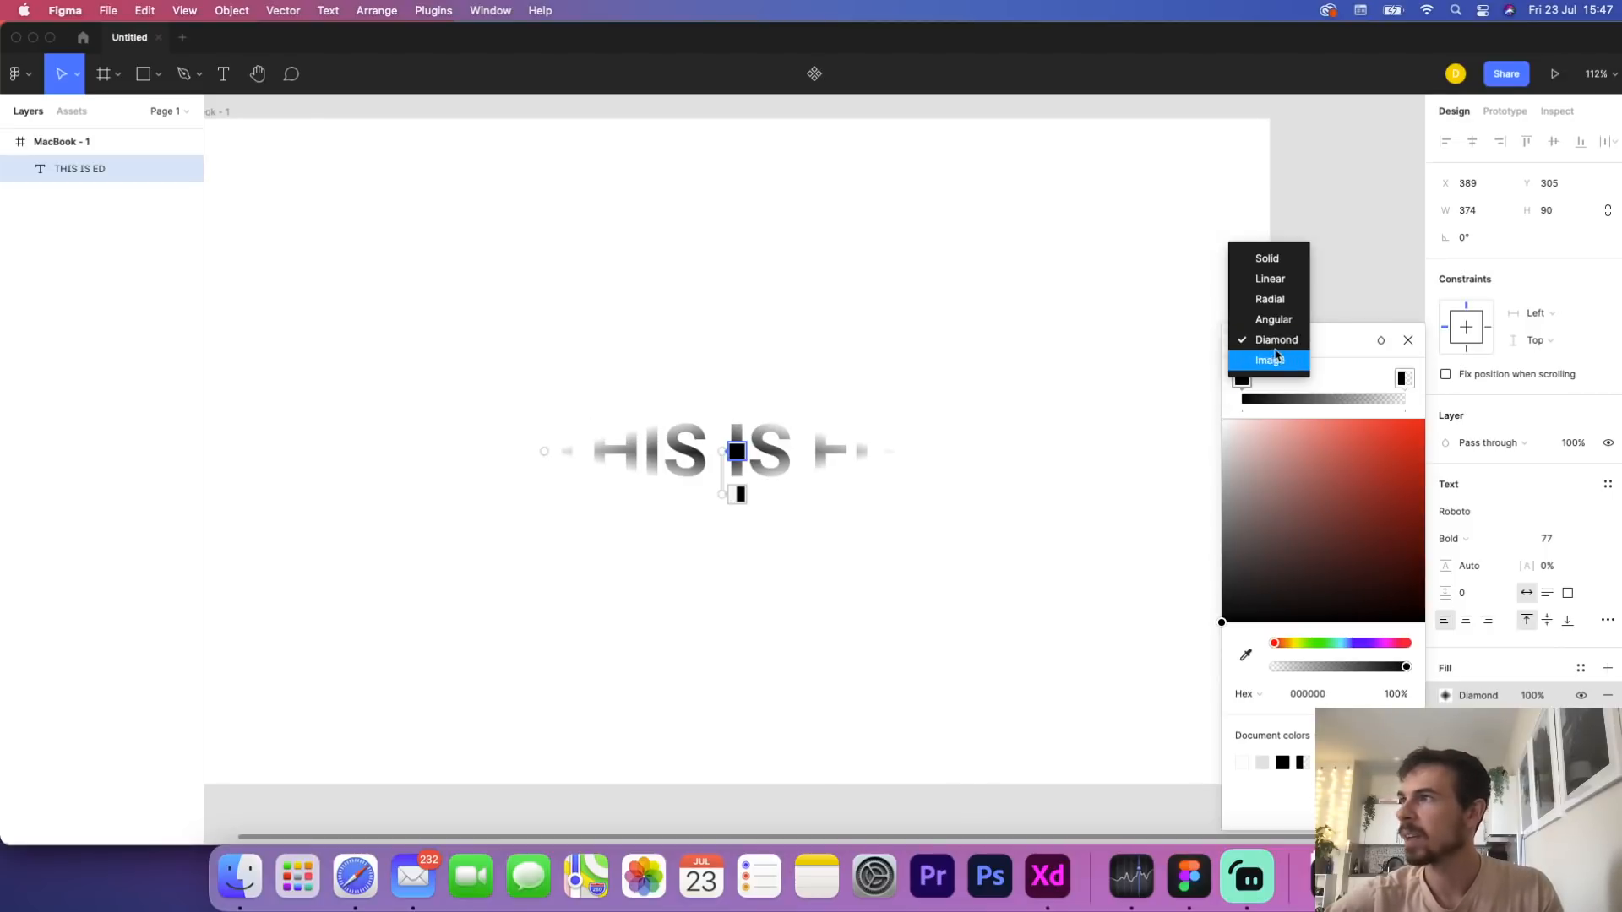
{"action": "left_click", "coordinate": [1271, 279]}
Run the linear gradient horizontally across the full width of the text and recolor its black opaque stop to blue-violet
{"action": "left_click_drag", "start_coordinate": [733, 494], "coordinate": [540, 455]}
{"action": "left_click_drag", "start_coordinate": [725, 420], "coordinate": [912, 456]}
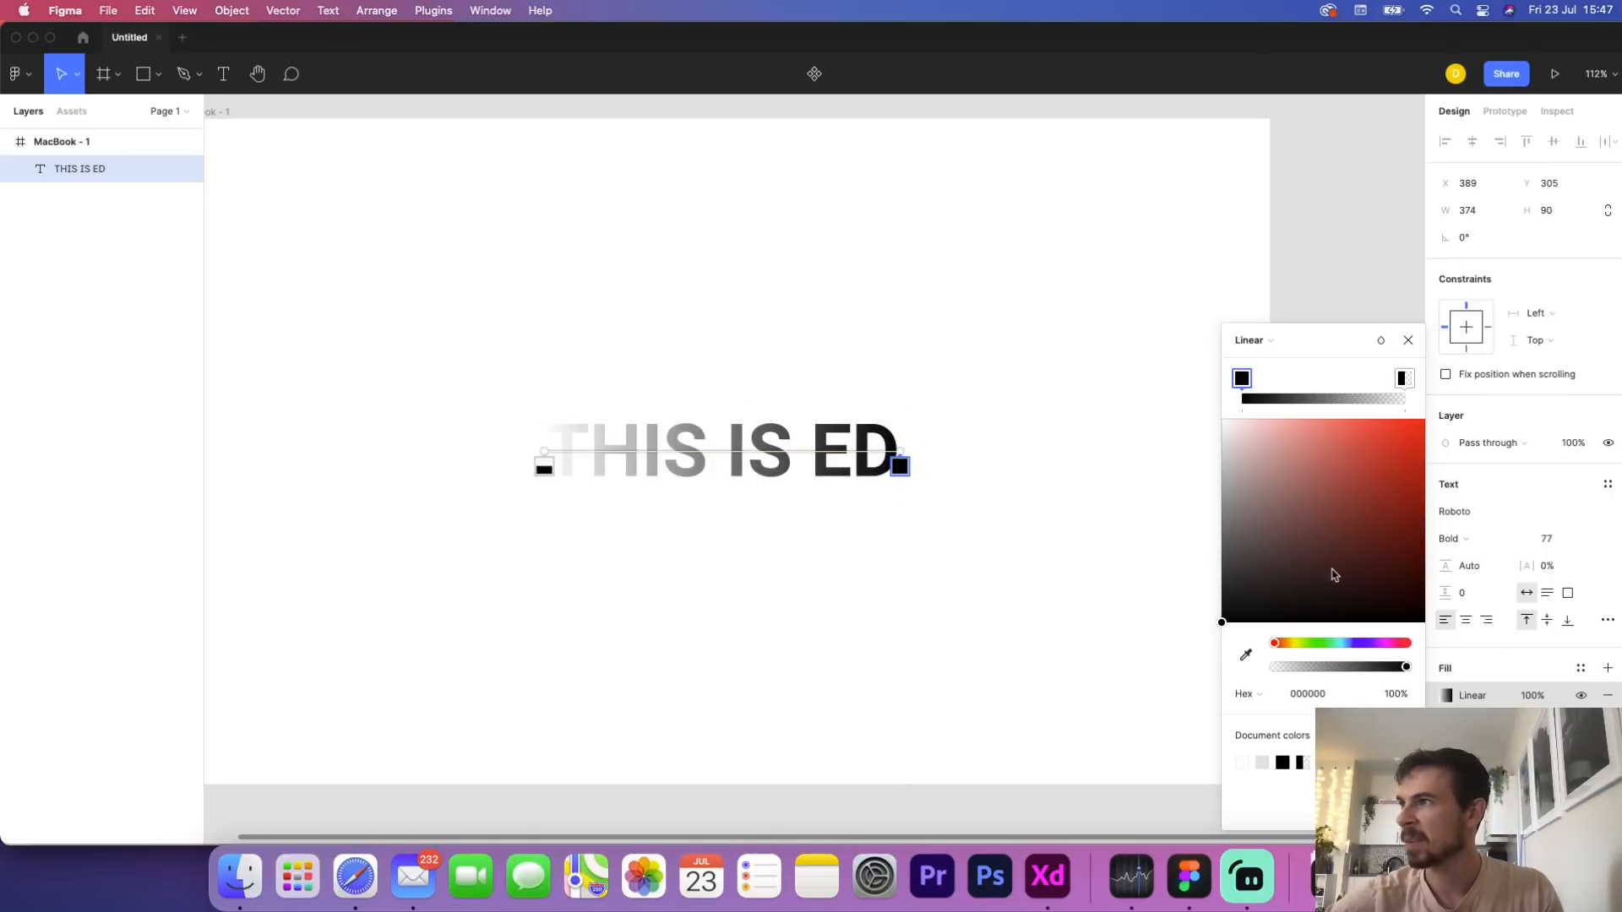
{"action": "left_click", "coordinate": [1394, 472]}
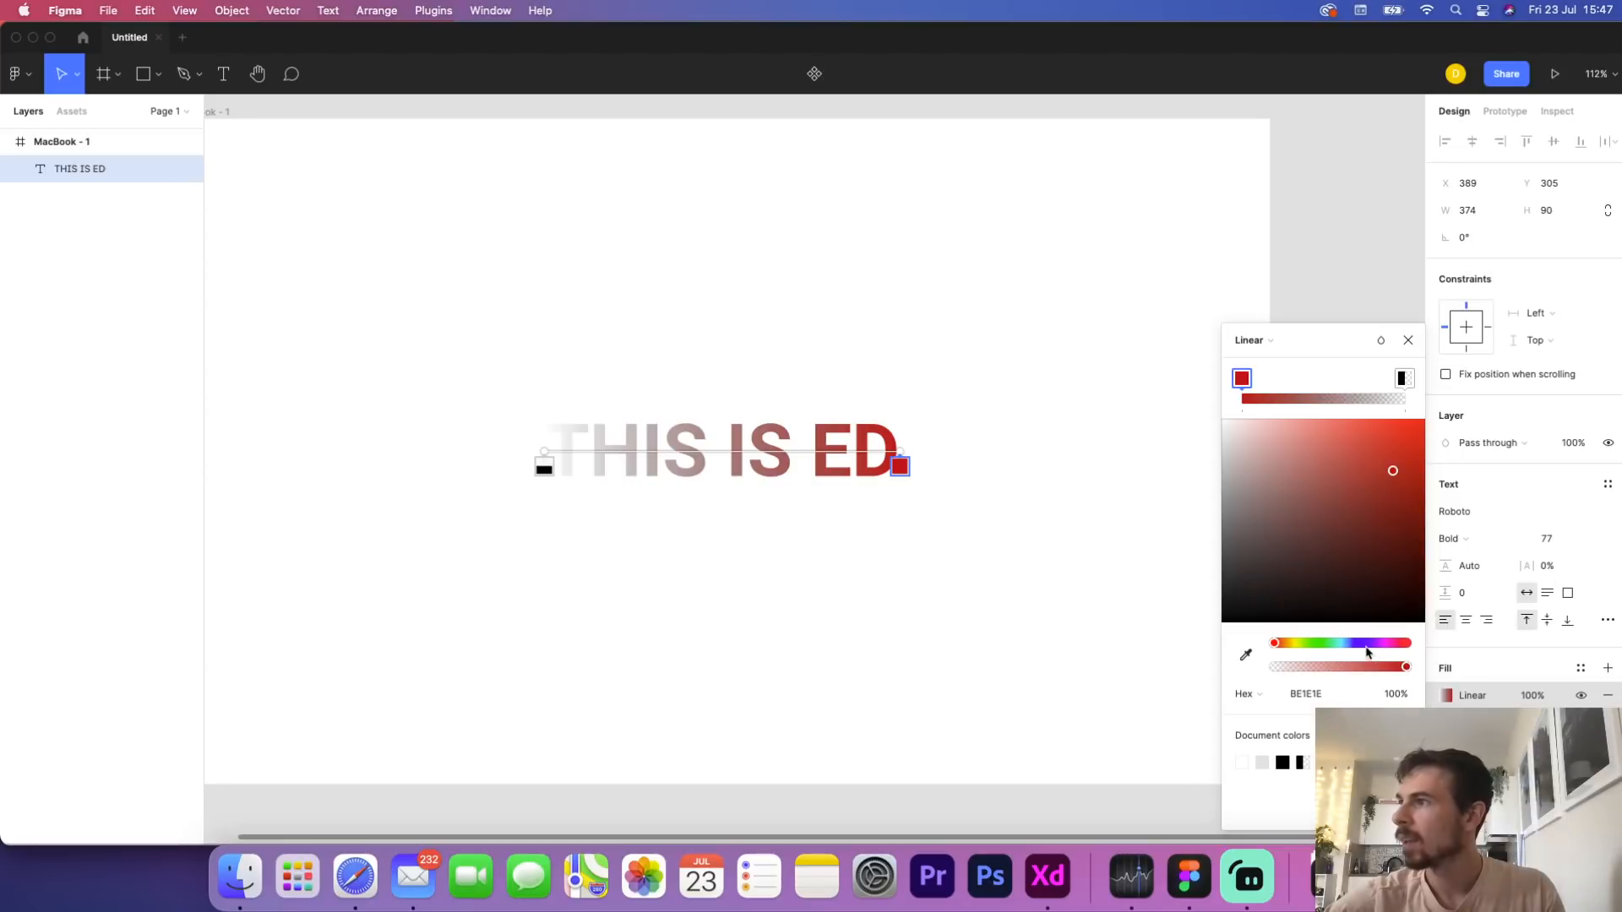
{"action": "left_click_drag", "start_coordinate": [1275, 643], "coordinate": [1365, 530]}
Make the gradient's transparent stop fully opaque and recolor it to bright teal 35C8C8
{"action": "left_click", "coordinate": [1400, 377]}
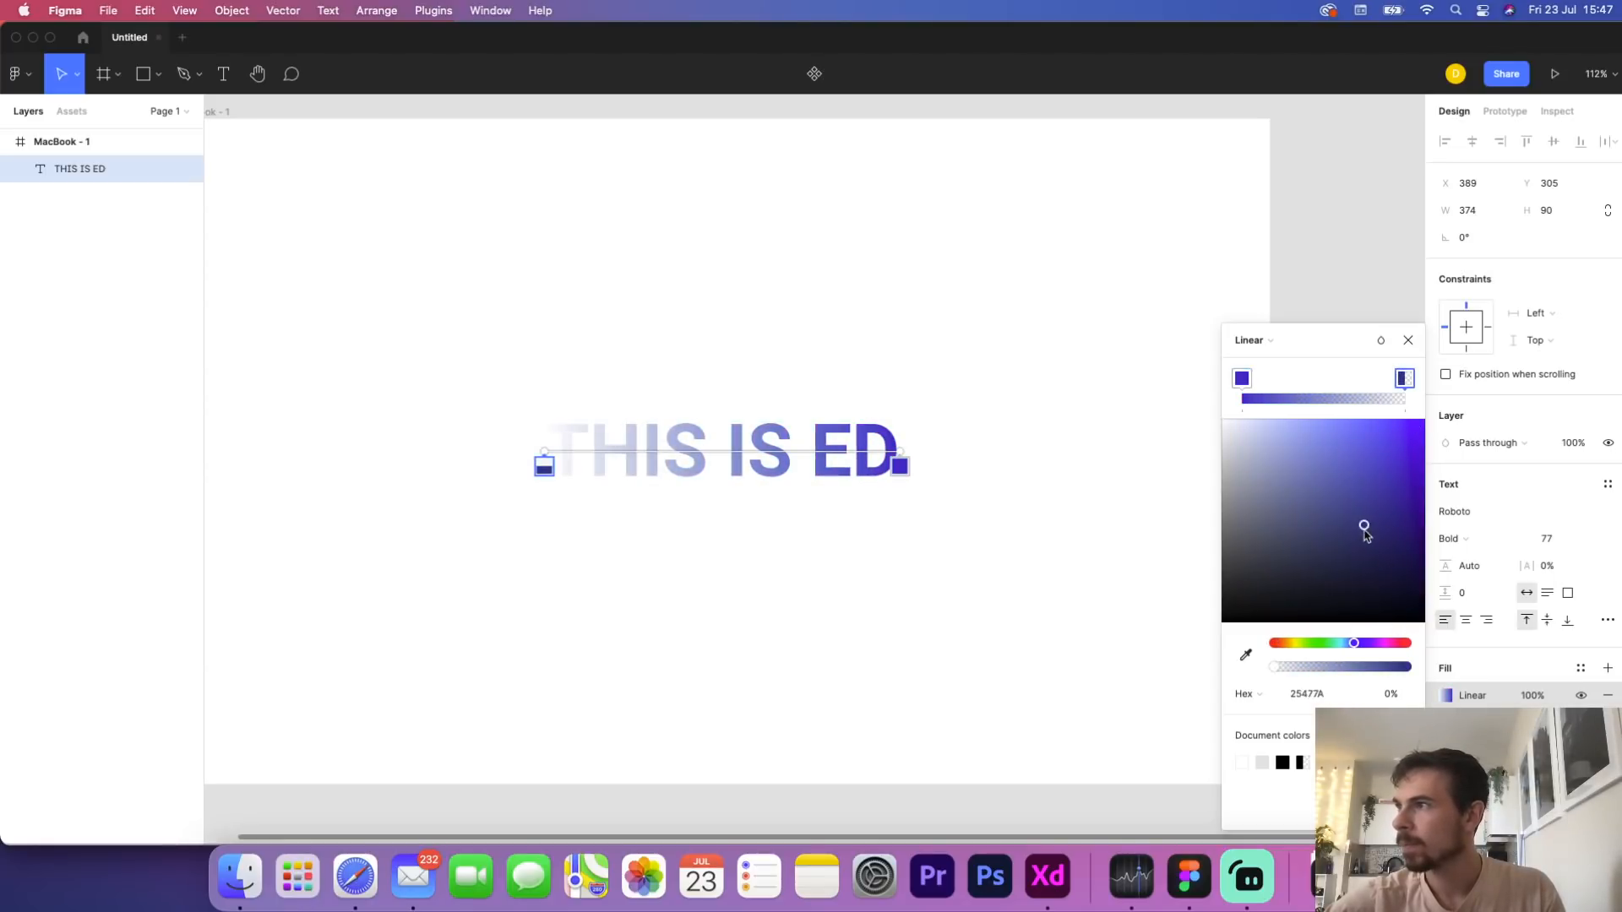
{"action": "left_click_drag", "start_coordinate": [1347, 670], "coordinate": [1455, 668]}
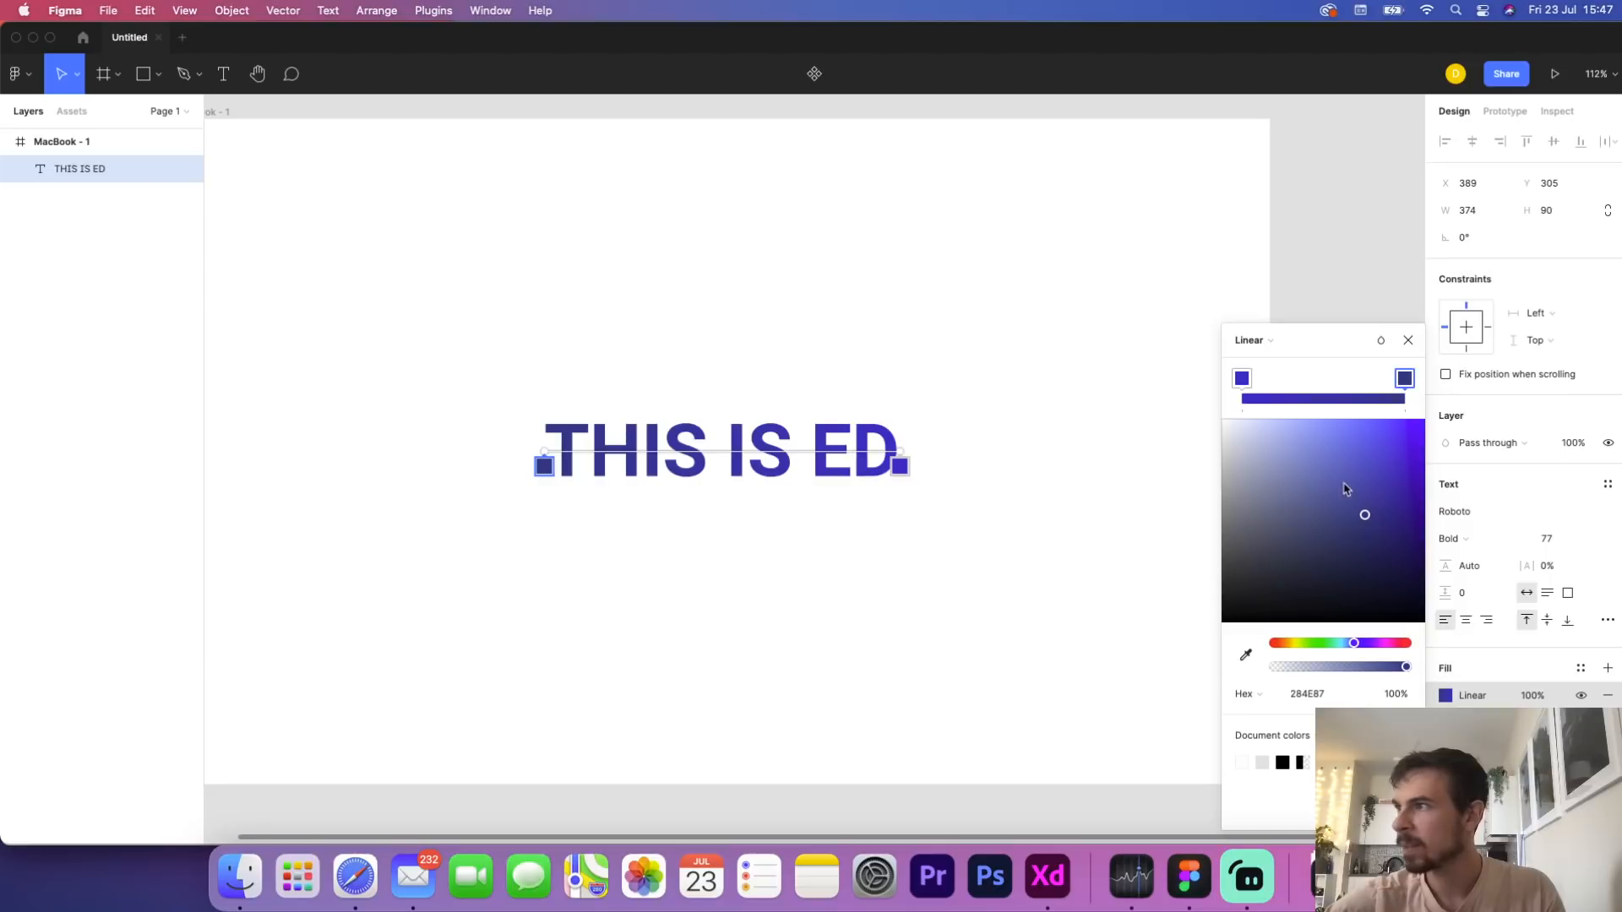
{"action": "left_click_drag", "start_coordinate": [1354, 644], "coordinate": [1329, 648]}
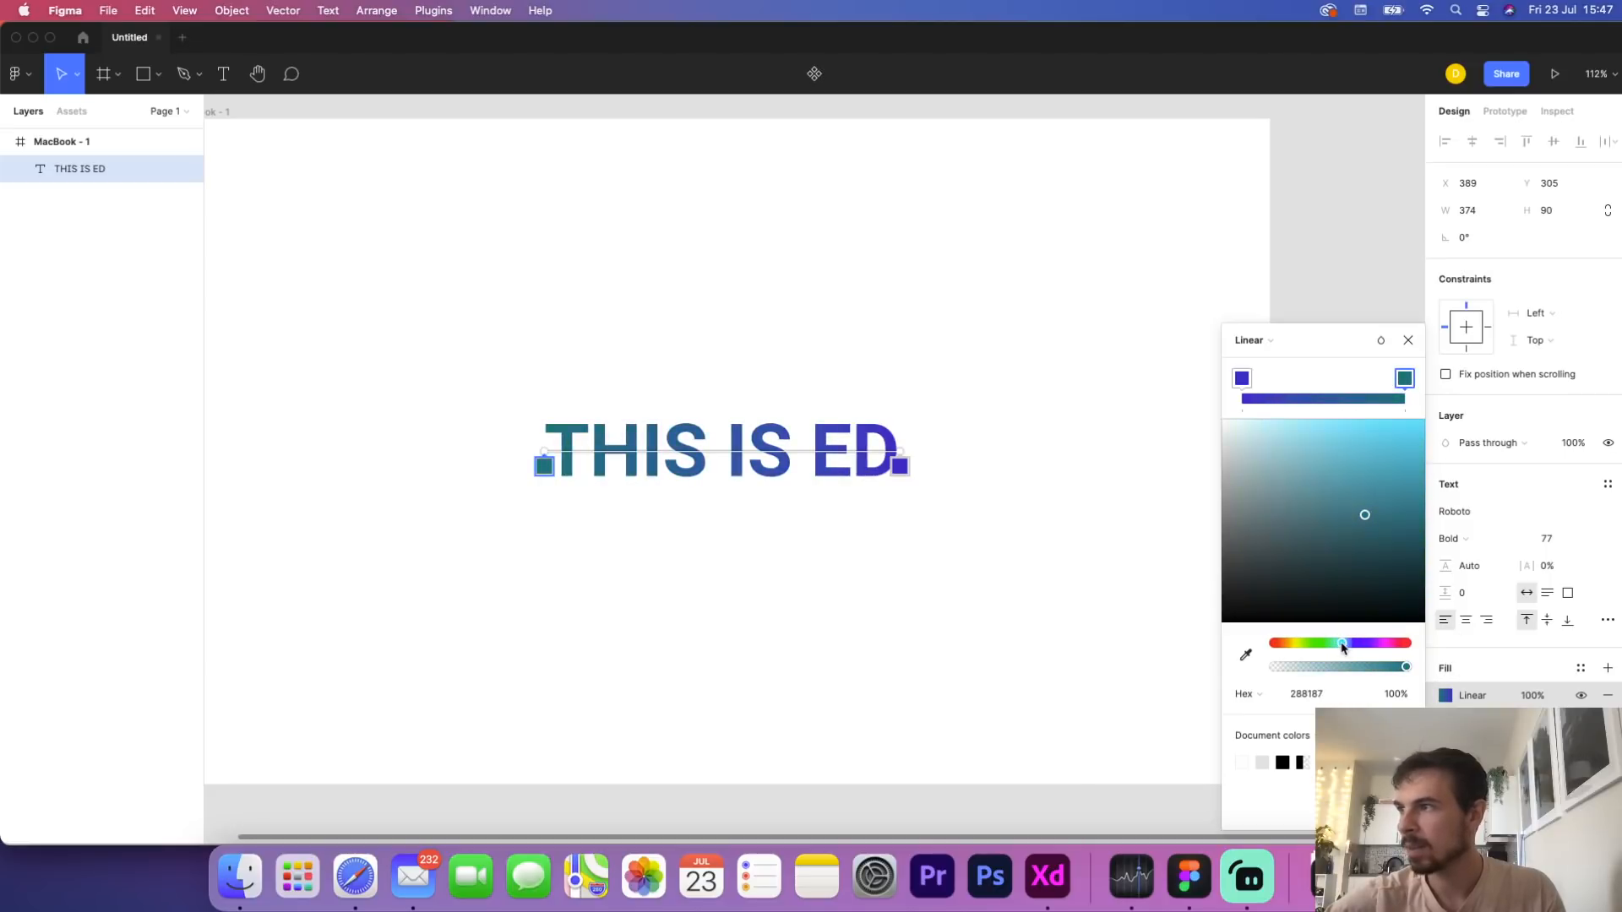
{"action": "left_click", "coordinate": [1371, 465]}
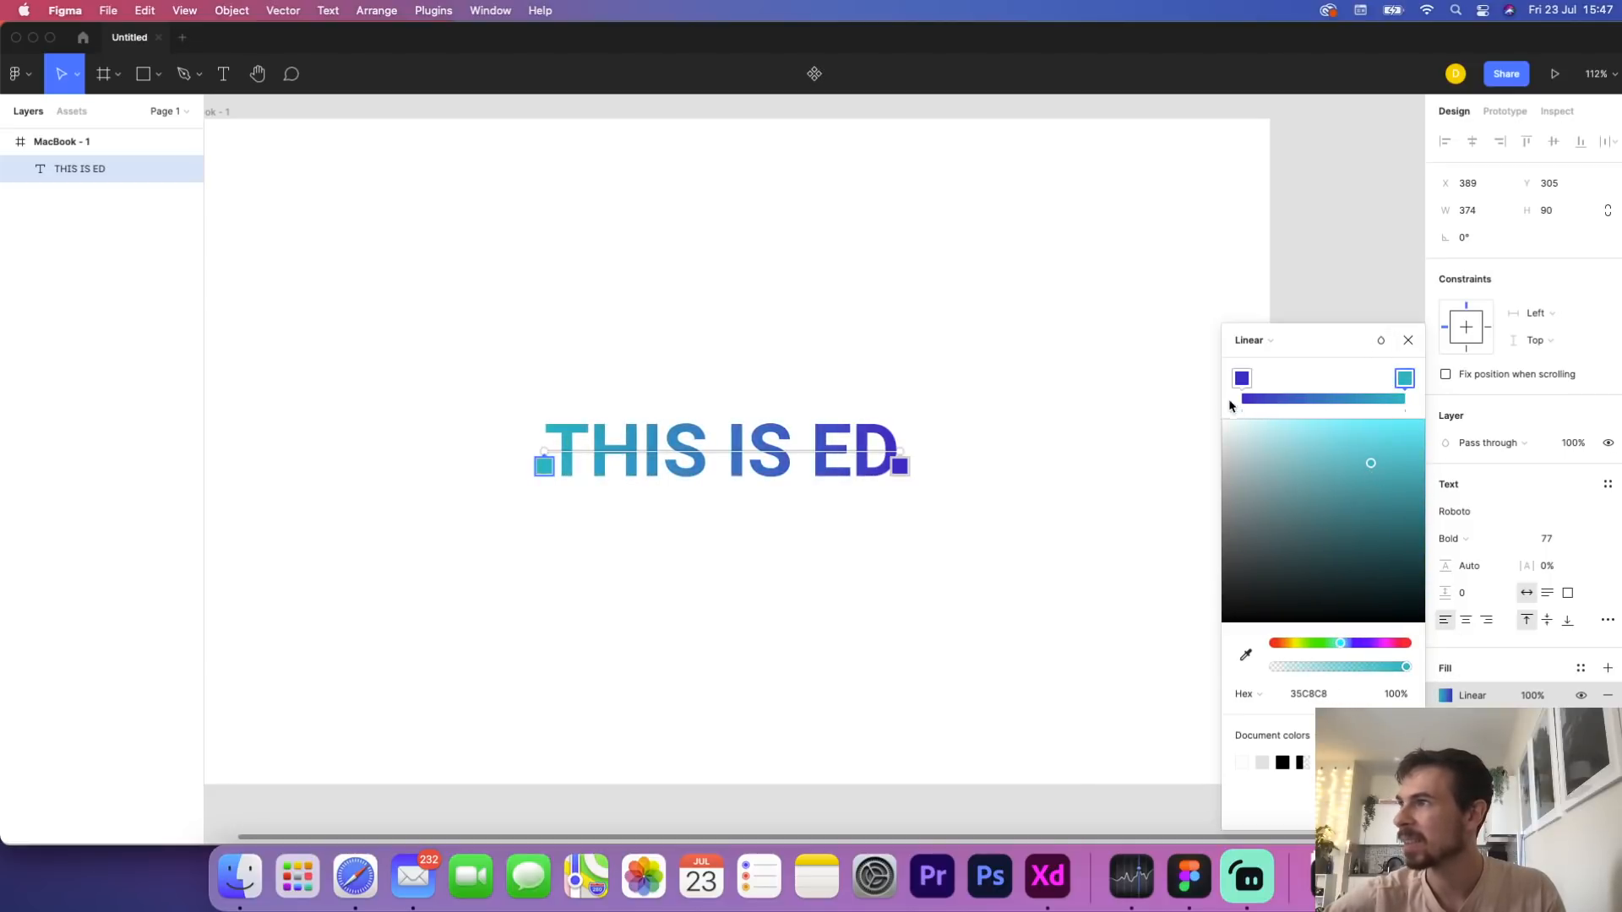
Brighten the gradient's violet stop to 4266E5 and deselect the text
{"action": "left_click", "coordinate": [1242, 378]}
{"action": "left_click_drag", "start_coordinate": [1358, 649], "coordinate": [1359, 645]}
{"action": "left_click", "coordinate": [1366, 440]}
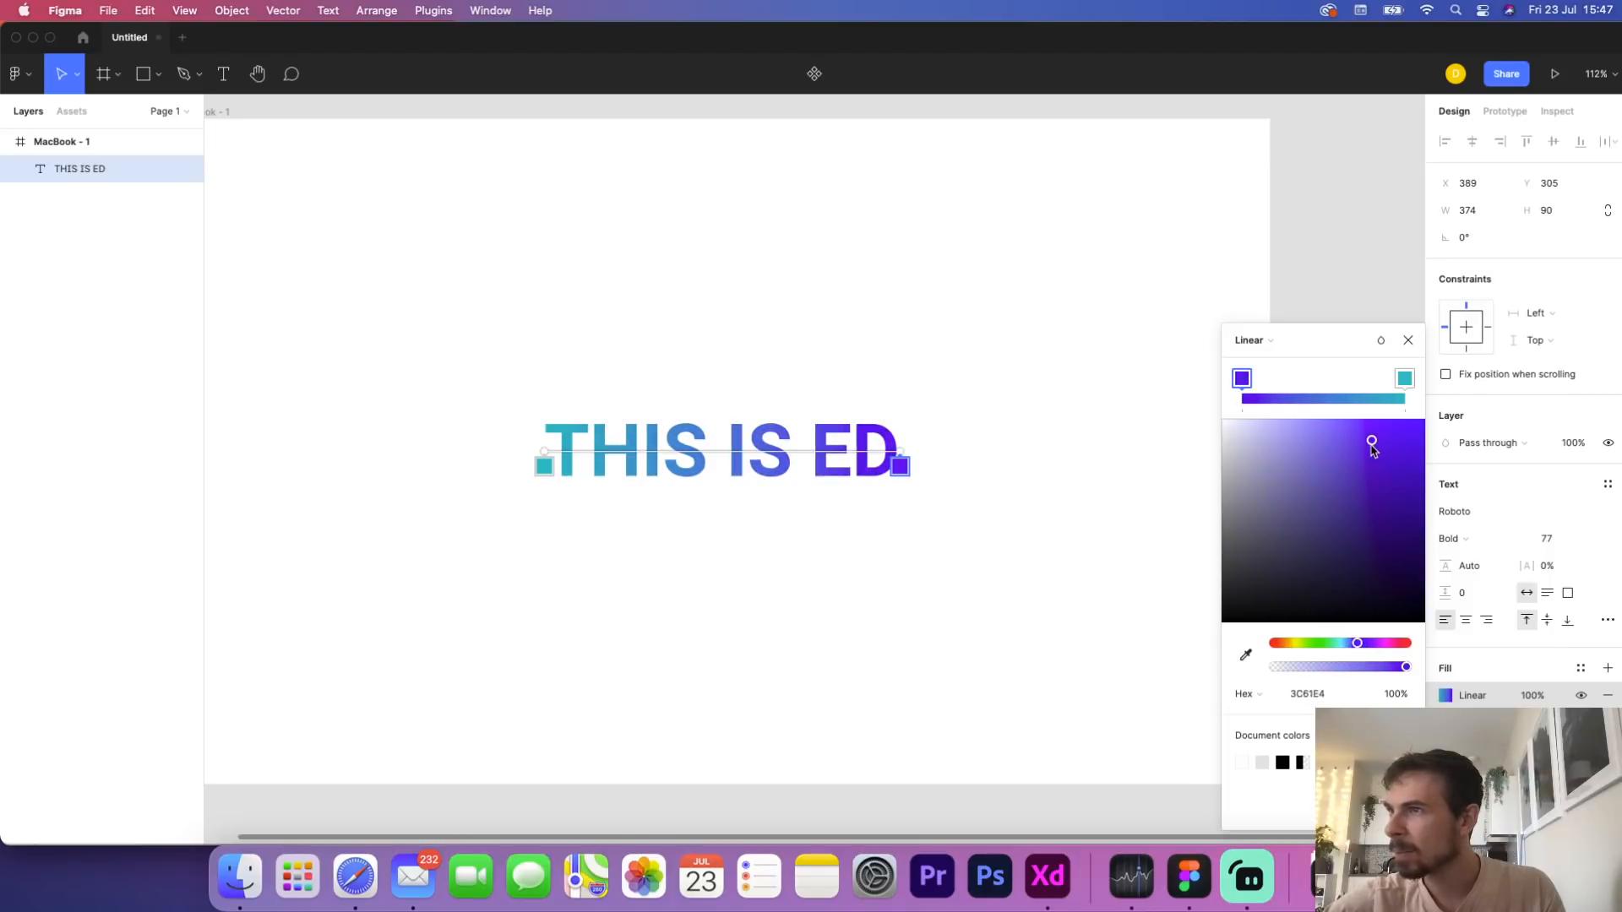
{"action": "scroll", "coordinate": [1057, 554], "scroll_direction": "down", "scroll_amount": 5}
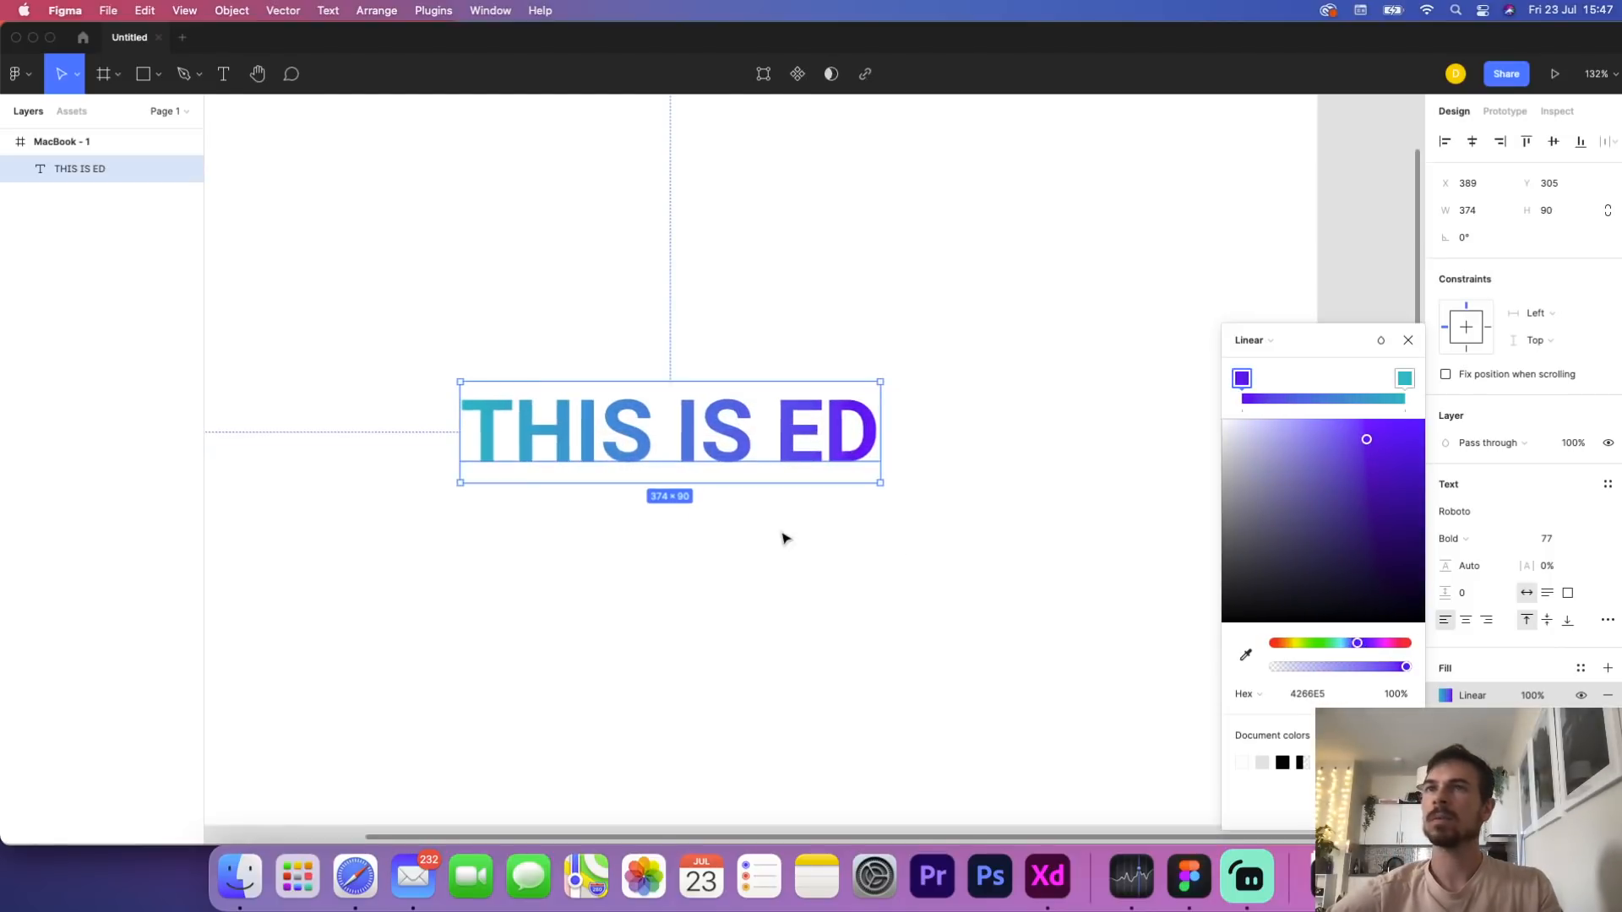
{"action": "scroll", "coordinate": [786, 536], "scroll_direction": "up", "scroll_amount": 2}
{"action": "scroll", "coordinate": [779, 532], "scroll_direction": "down", "scroll_amount": 3}
{"action": "left_click", "coordinate": [772, 575]}
{"action": "left_click_drag", "start_coordinate": [749, 485], "coordinate": [740, 485]}
Duplicate the MacBook - 1 frame beside the original
{"action": "left_click", "coordinate": [525, 322]}
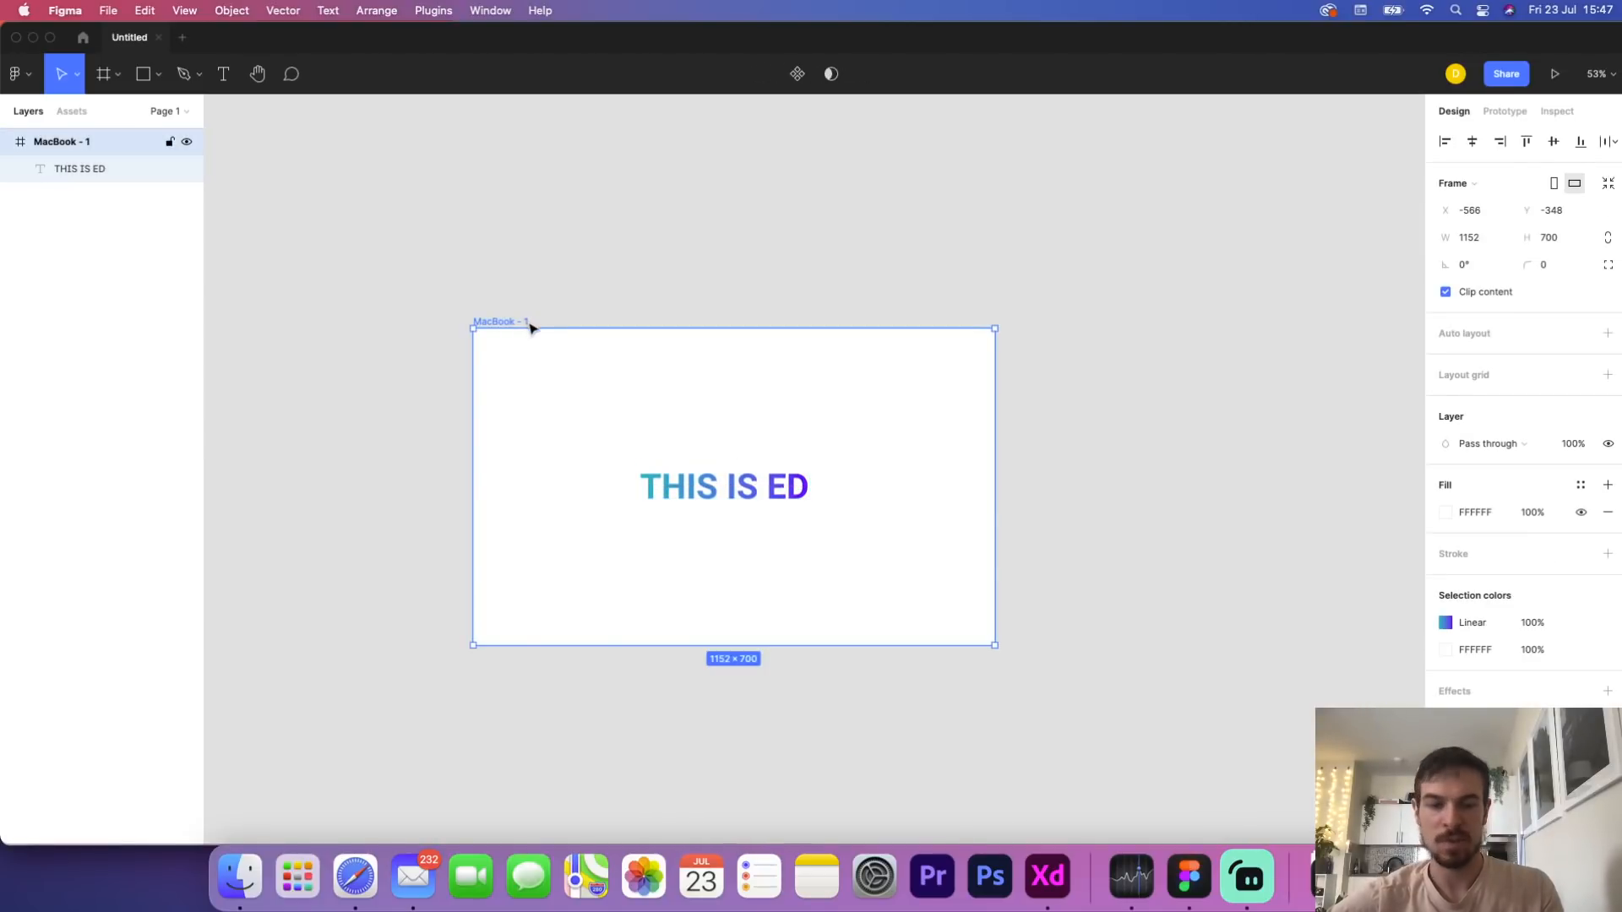
{"action": "key", "text": "super+c"}
{"action": "key", "text": "super+v"}
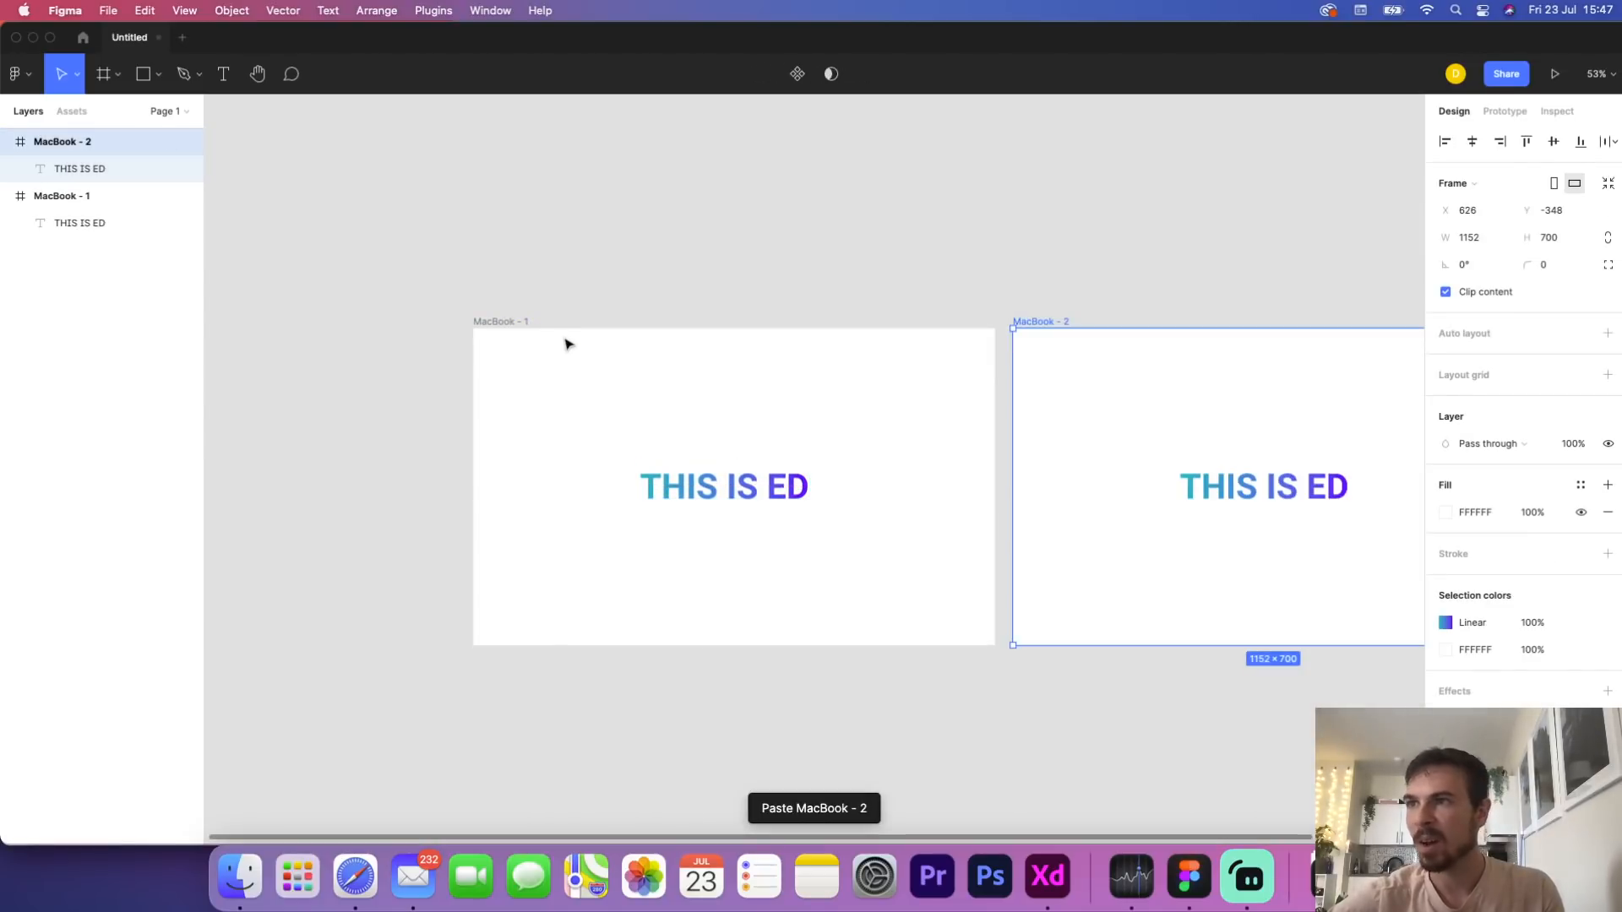
Add a click prototype connection from the MacBook - 1 frame to the MacBook - 2 frame
{"action": "left_click", "coordinate": [512, 323]}
{"action": "left_click", "coordinate": [1505, 111]}
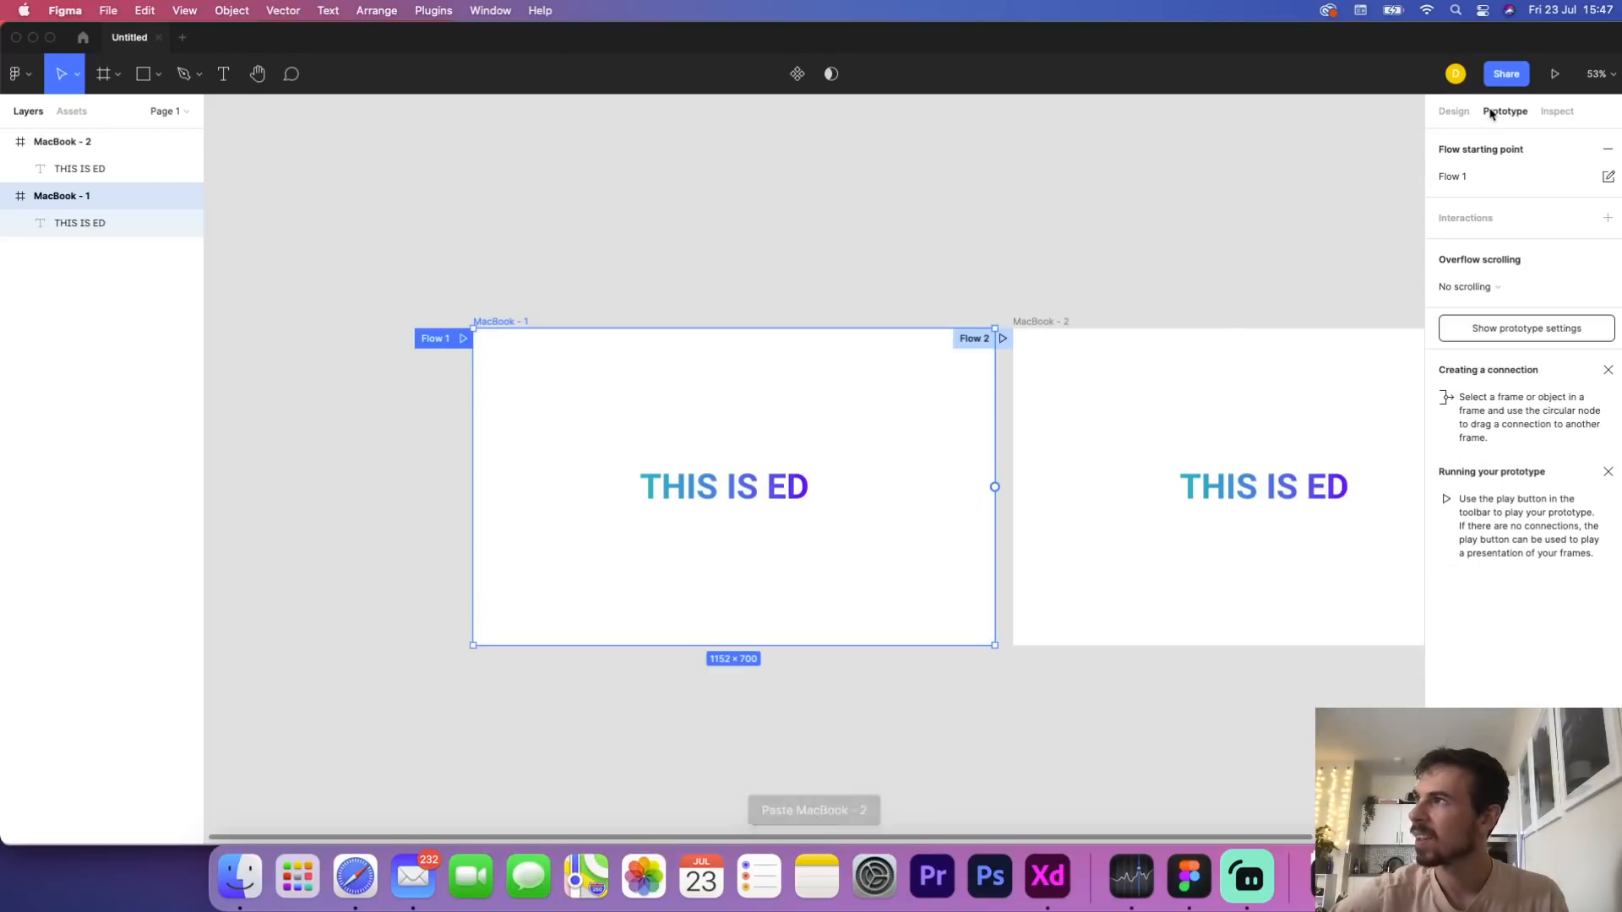
{"action": "left_click_drag", "start_coordinate": [995, 487], "coordinate": [1112, 493]}
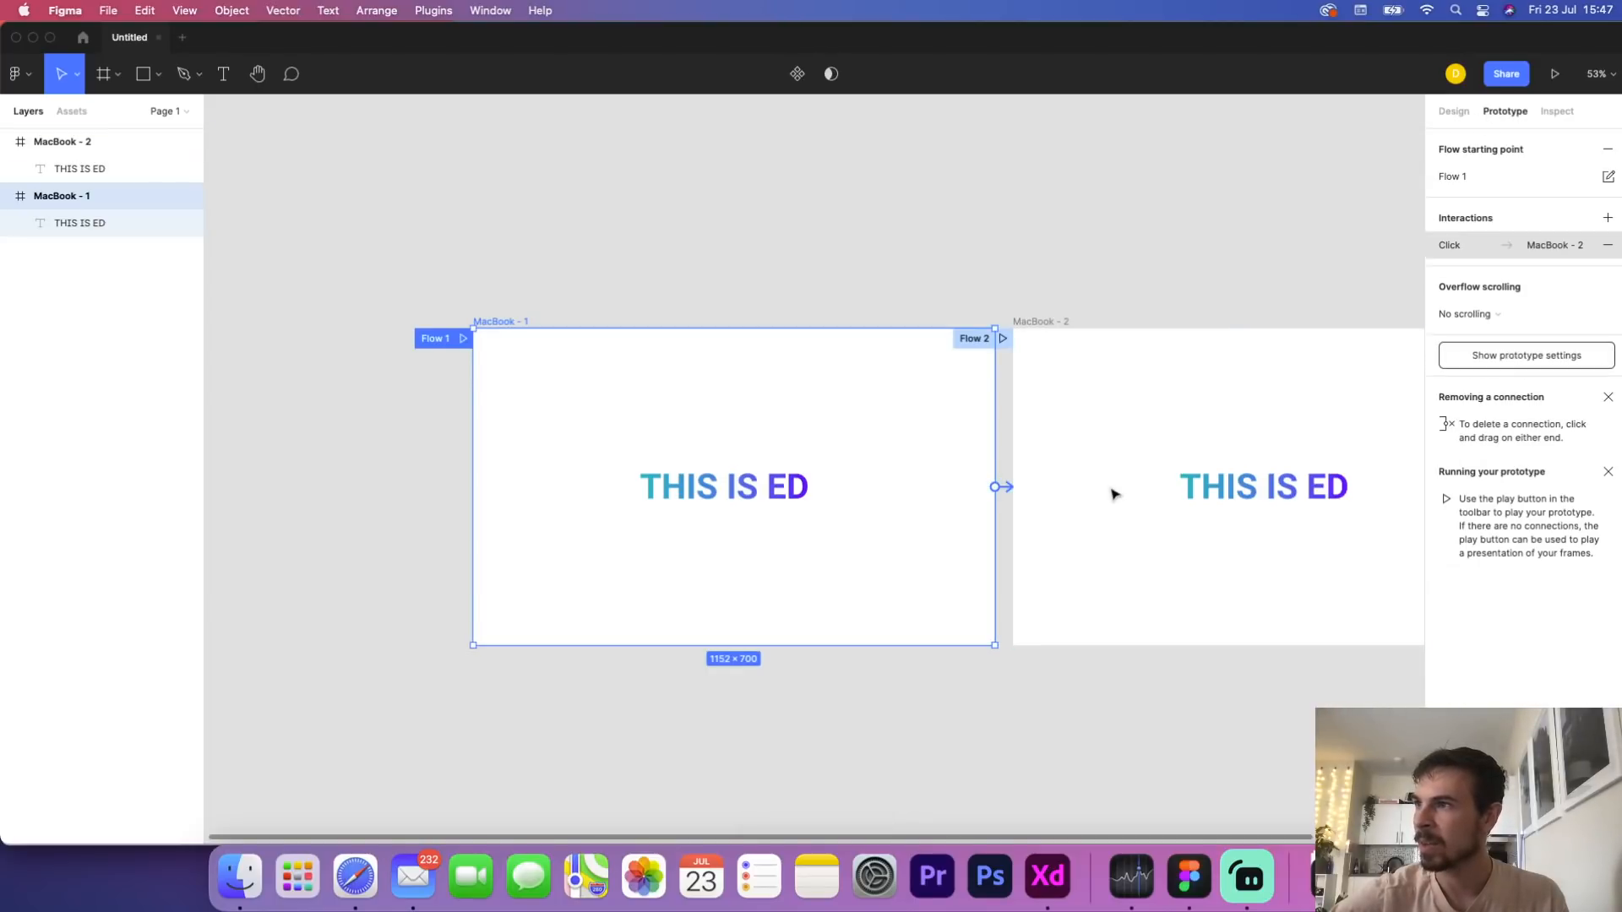
Shorten the gradient on the MacBook - 2 text by moving its violet stop to just after the letter T
{"action": "left_click", "coordinate": [1189, 492]}
{"action": "left_click", "coordinate": [1449, 109]}
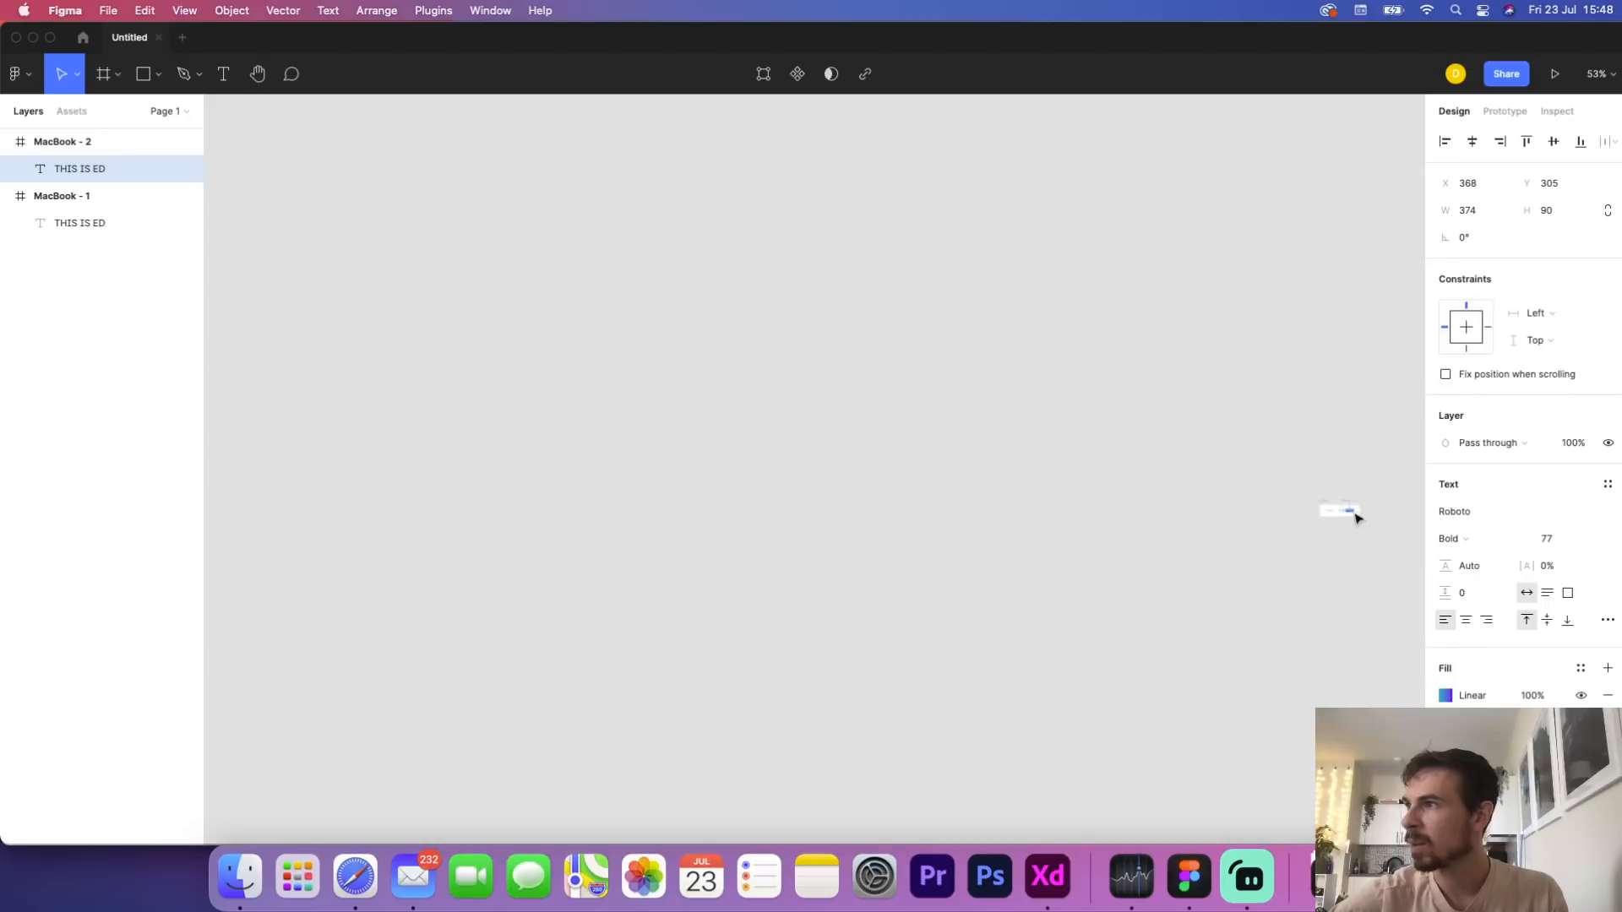
{"action": "key", "text": "super+equal"}
{"action": "left_click_drag", "start_coordinate": [1329, 456], "coordinate": [936, 483]}
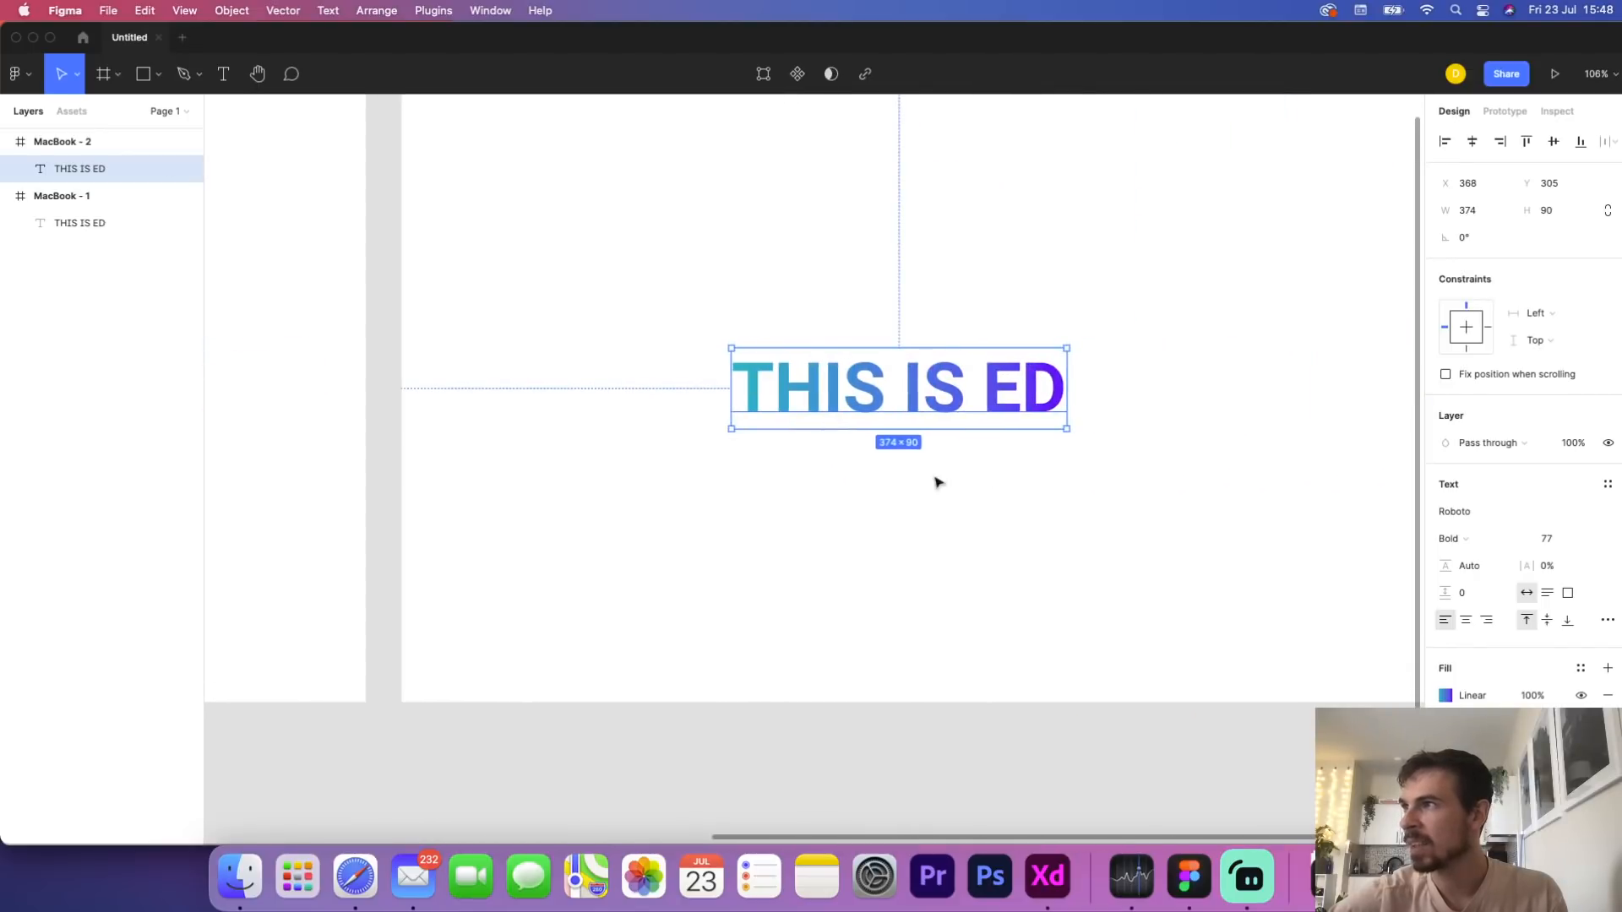
{"action": "double_click", "coordinate": [957, 387]}
{"action": "left_click", "coordinate": [1465, 699]}
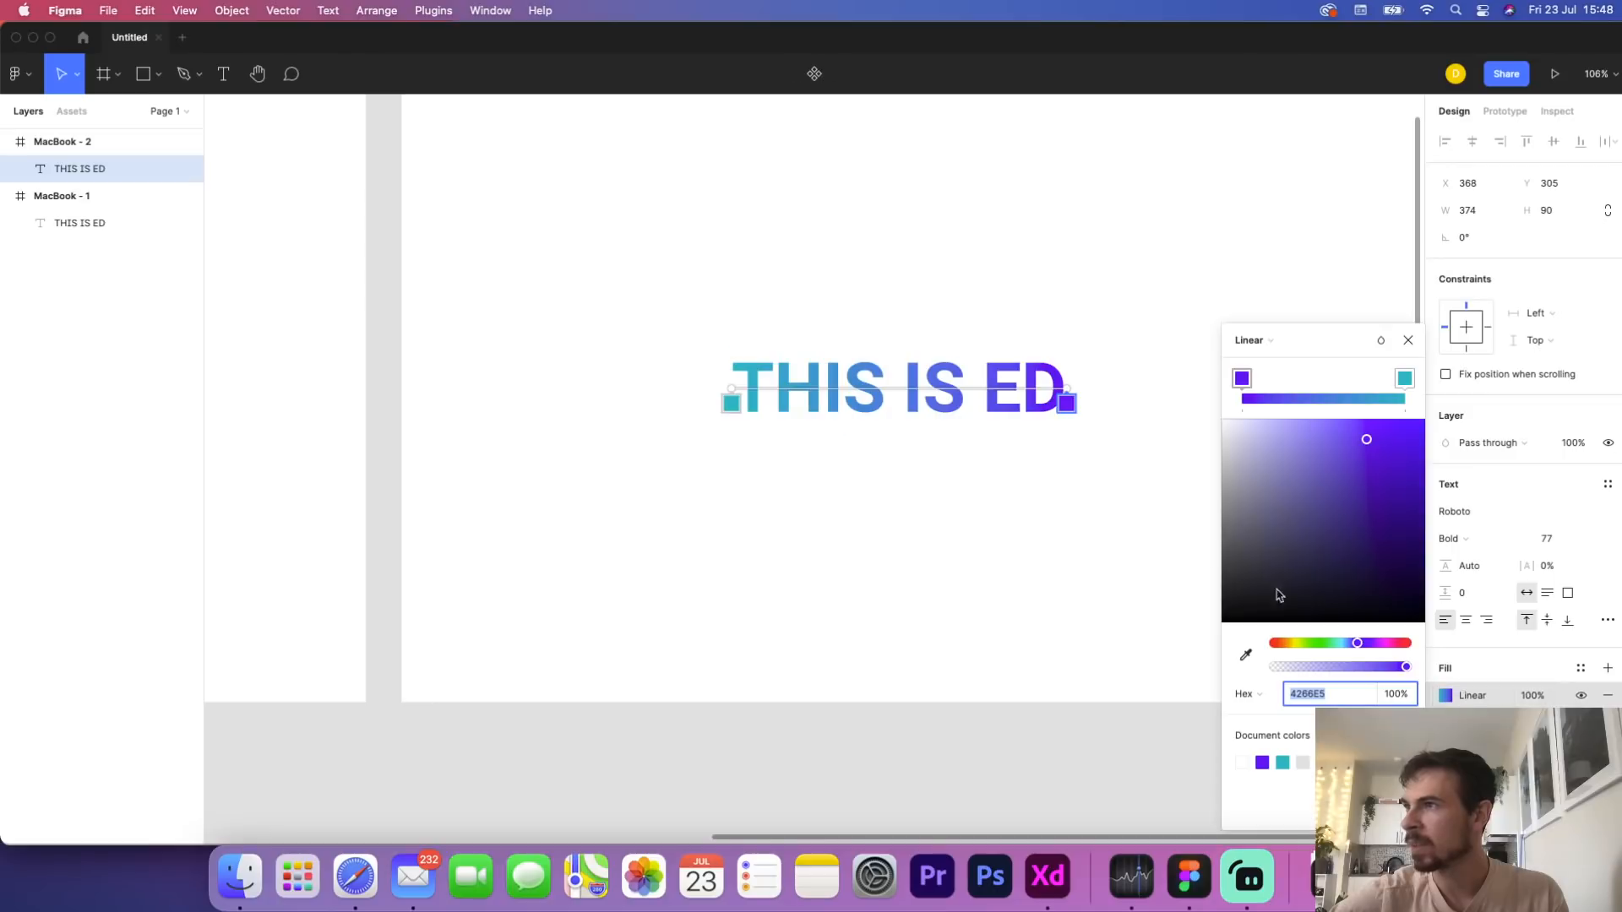
{"action": "left_click_drag", "start_coordinate": [1067, 396], "coordinate": [783, 389]}
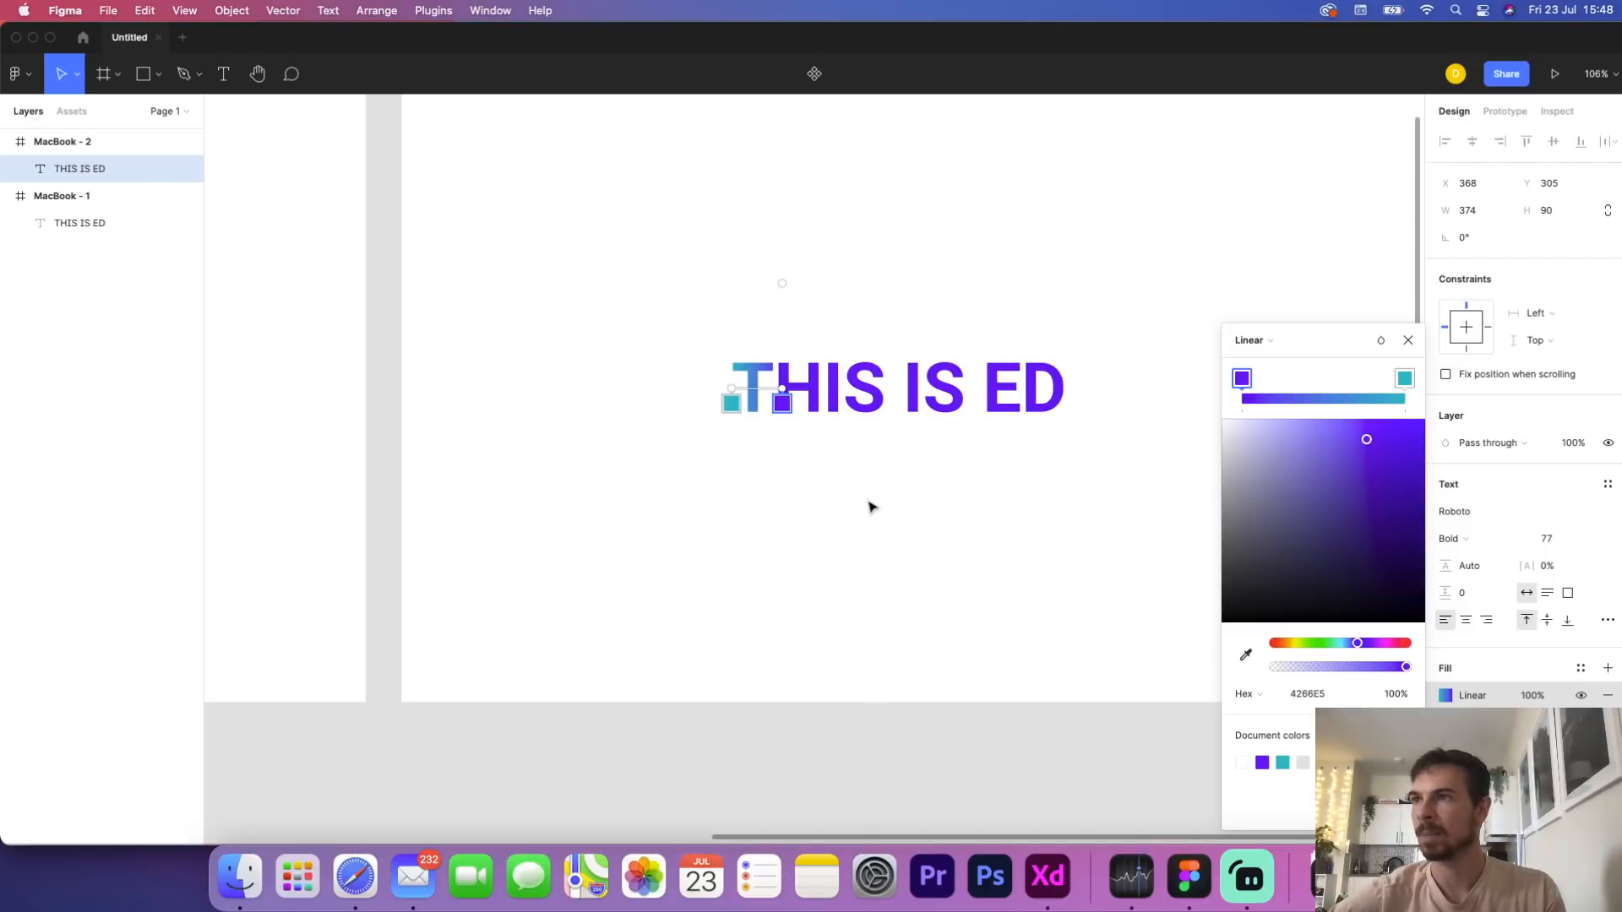
{"action": "scroll", "coordinate": [872, 507], "scroll_direction": "down", "scroll_amount": 10}
{"action": "scroll", "coordinate": [872, 507], "scroll_direction": "up", "scroll_amount": 5}
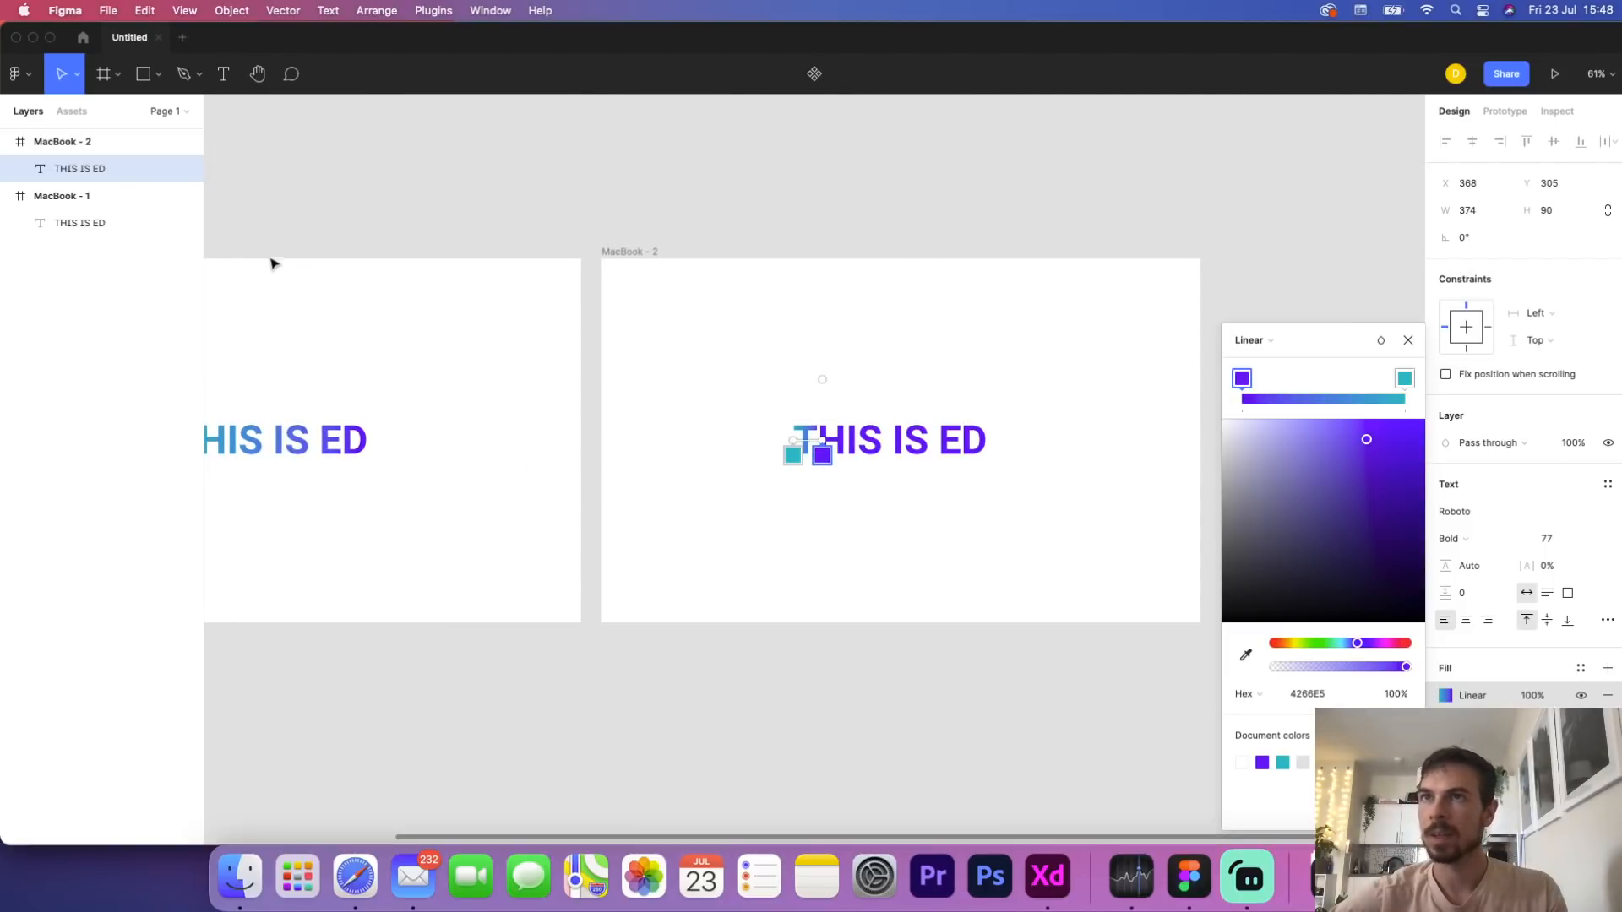
{"action": "scroll", "coordinate": [271, 263], "scroll_direction": "left", "scroll_amount": 5}
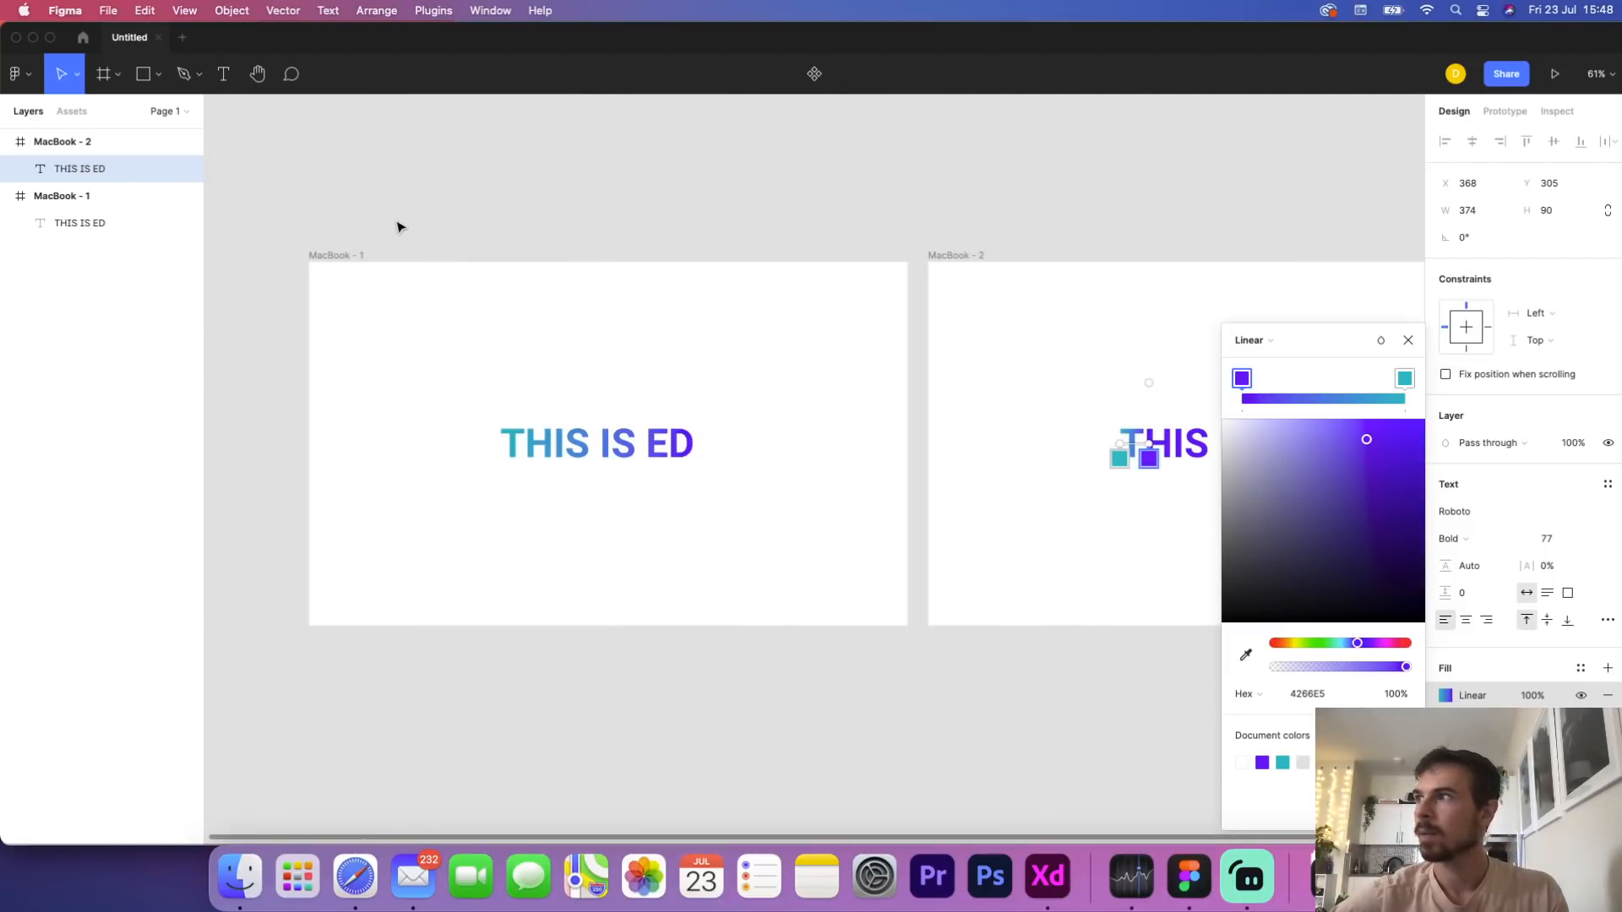
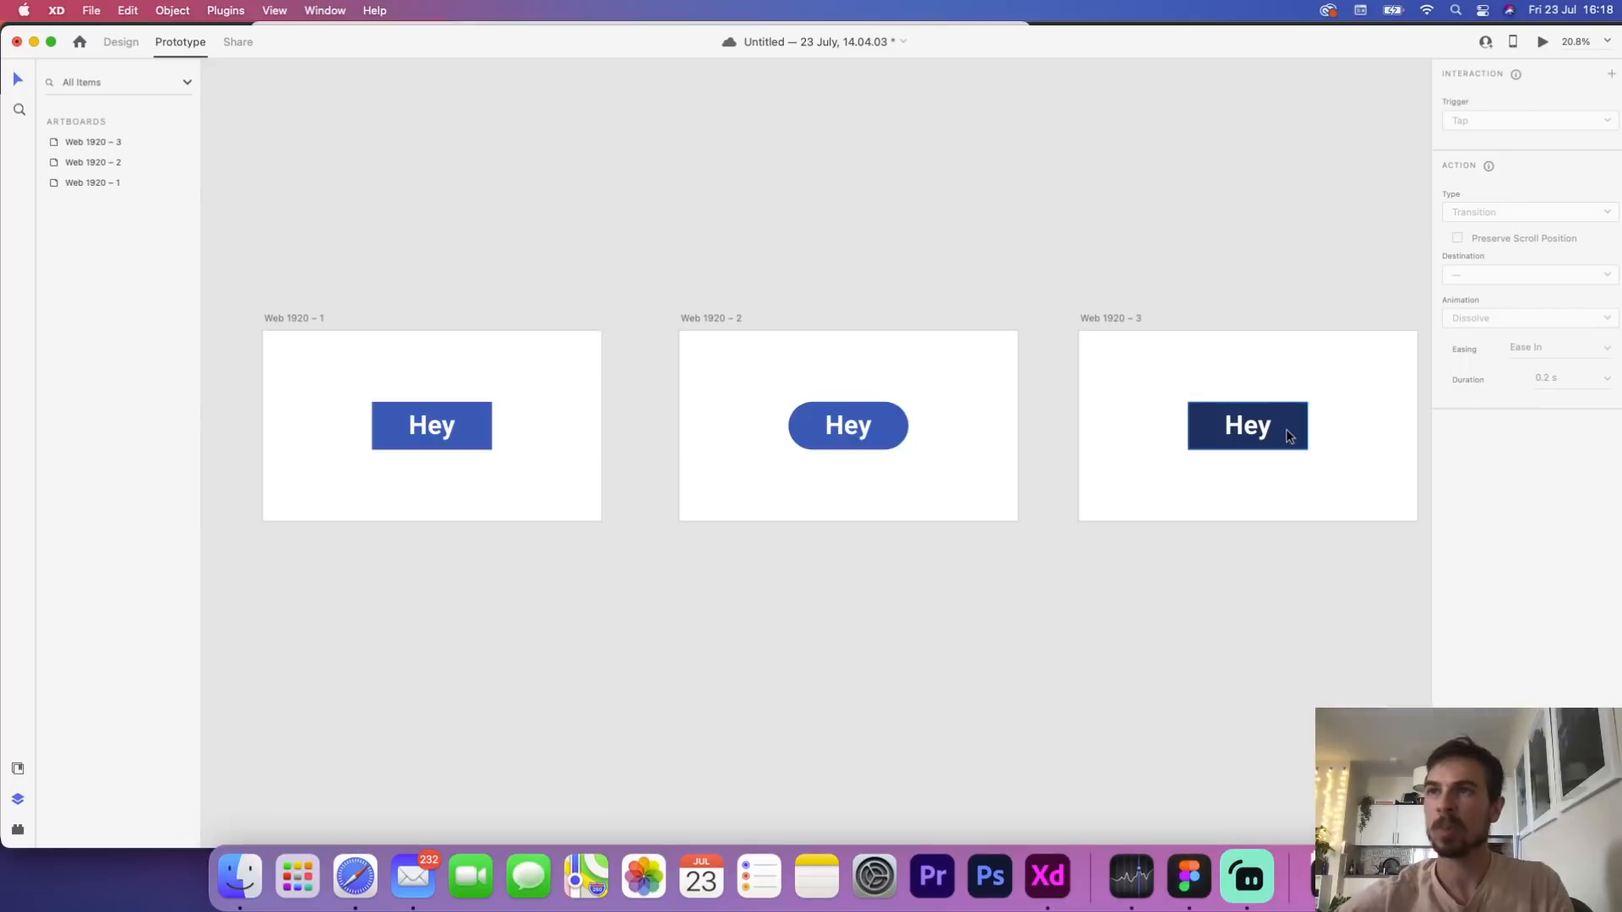
Examine the interaction settings of the Web 1920 – 1 and Web 1920 – 2 artboards in Adobe XD
{"action": "left_click", "coordinate": [304, 318]}
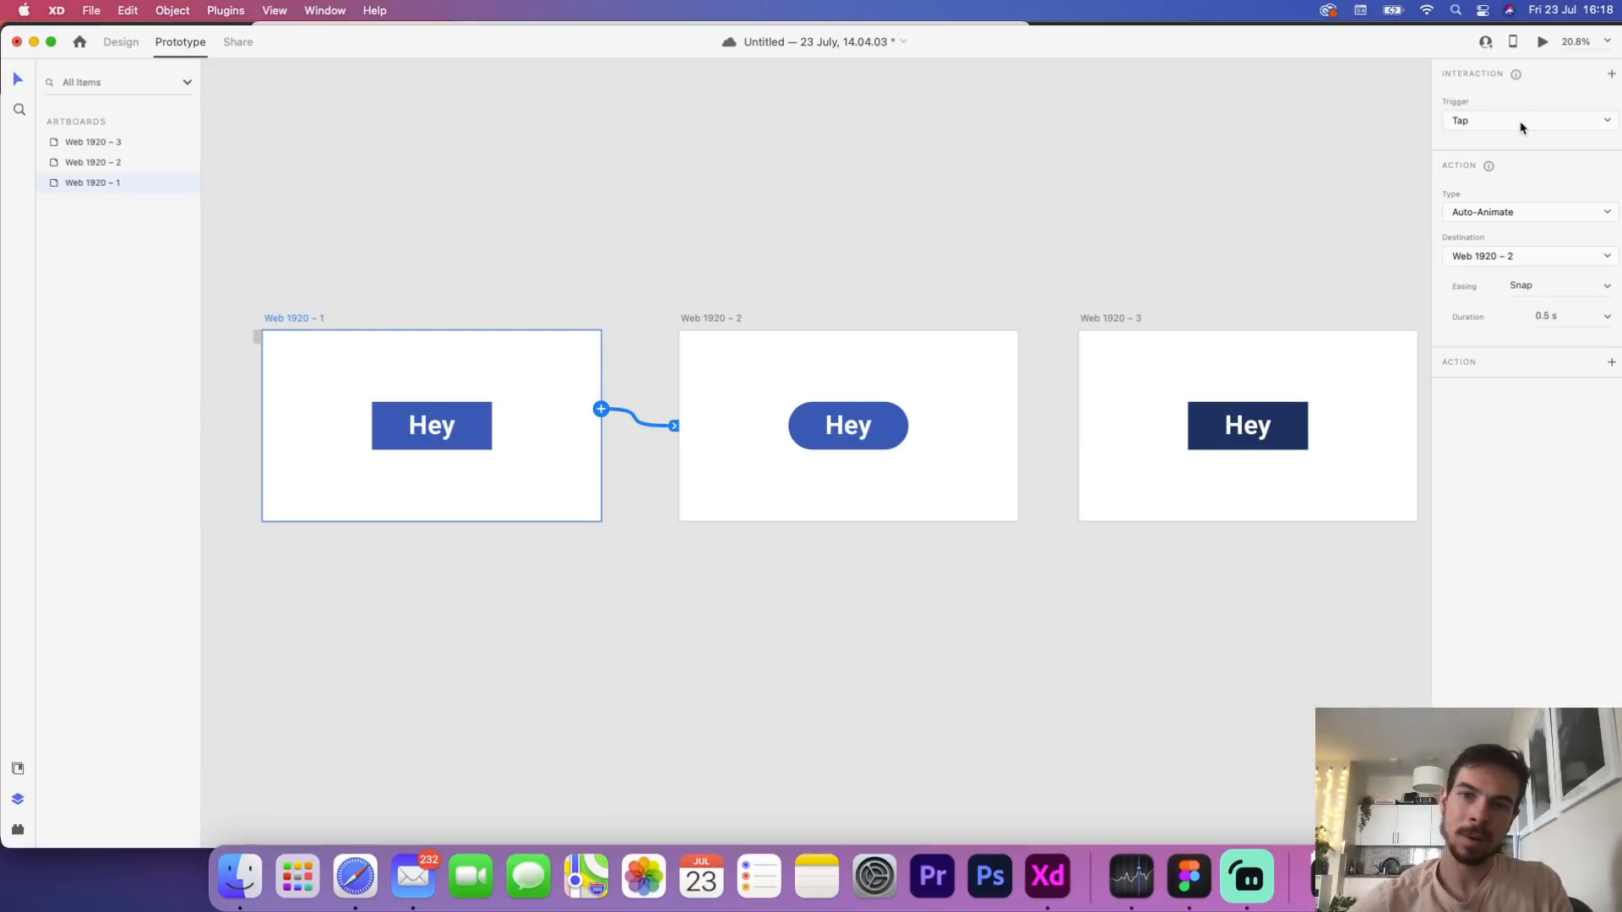
{"action": "left_click", "coordinate": [751, 324]}
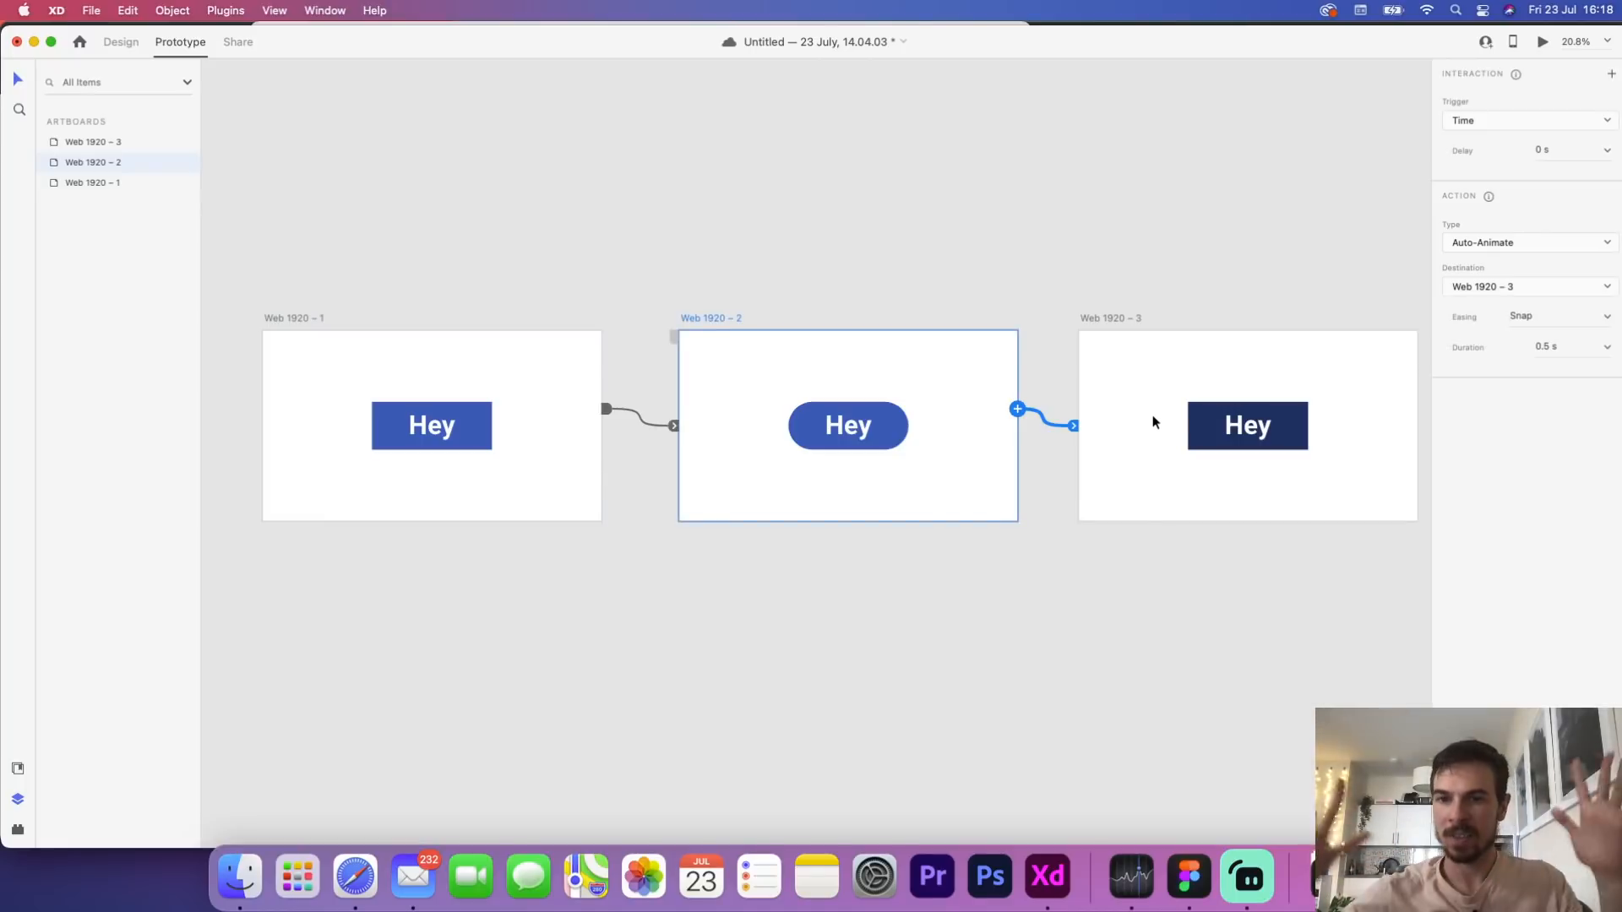
{"action": "left_click", "coordinate": [315, 321]}
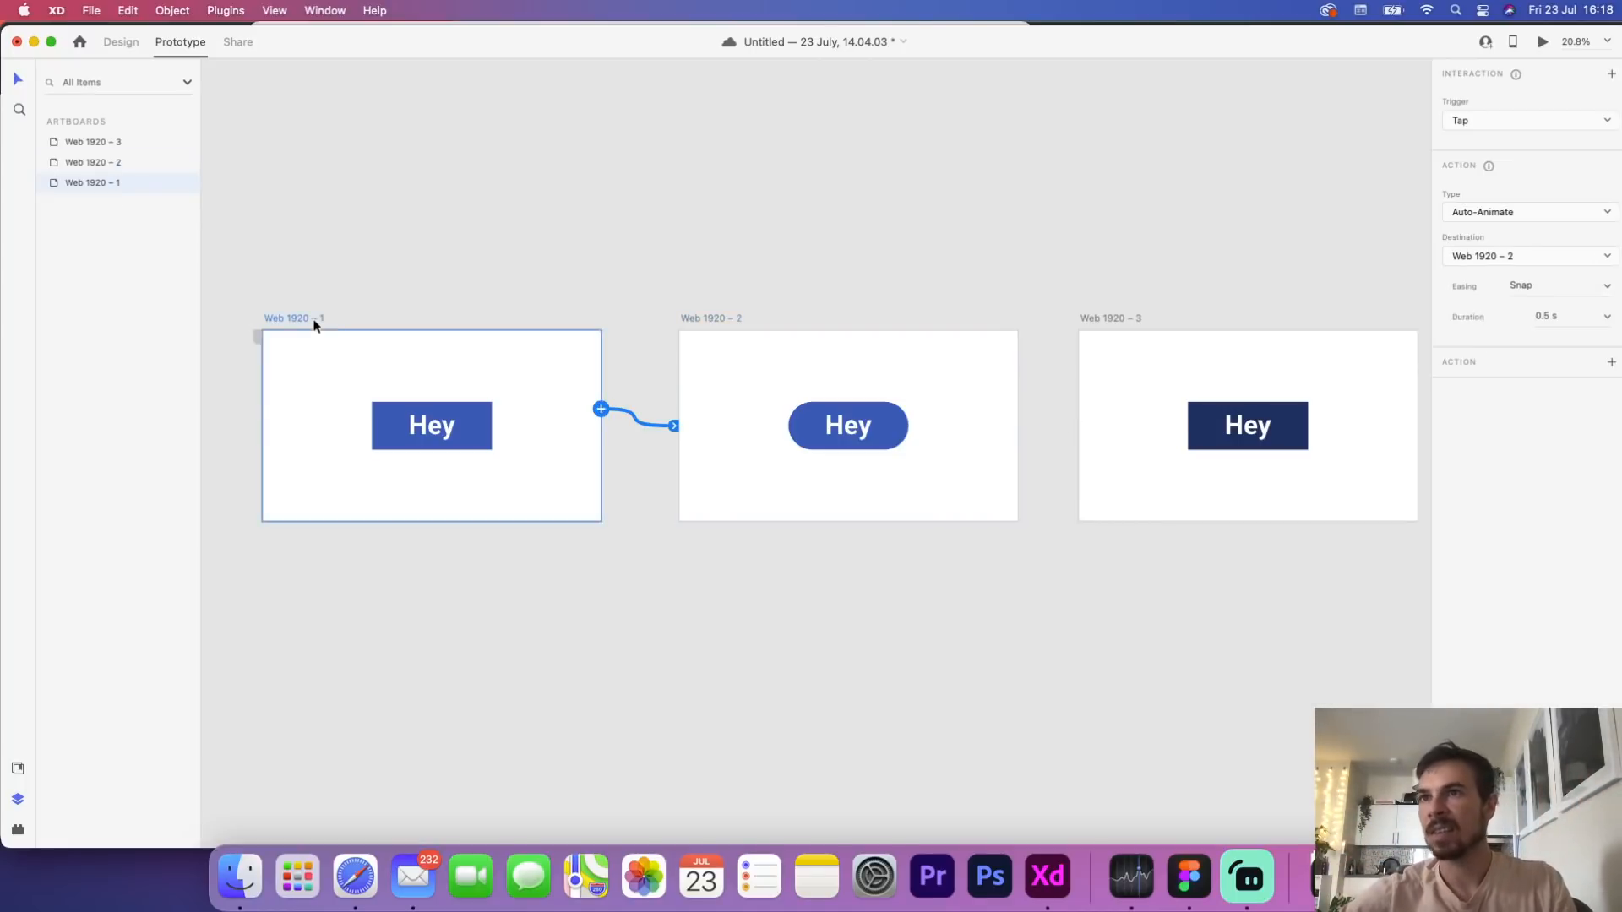
Preview the prototype from Web 1920 – 1, trigger the Hey button animation and close the preview
{"action": "left_click", "coordinate": [1544, 43]}
{"action": "left_click", "coordinate": [981, 452]}
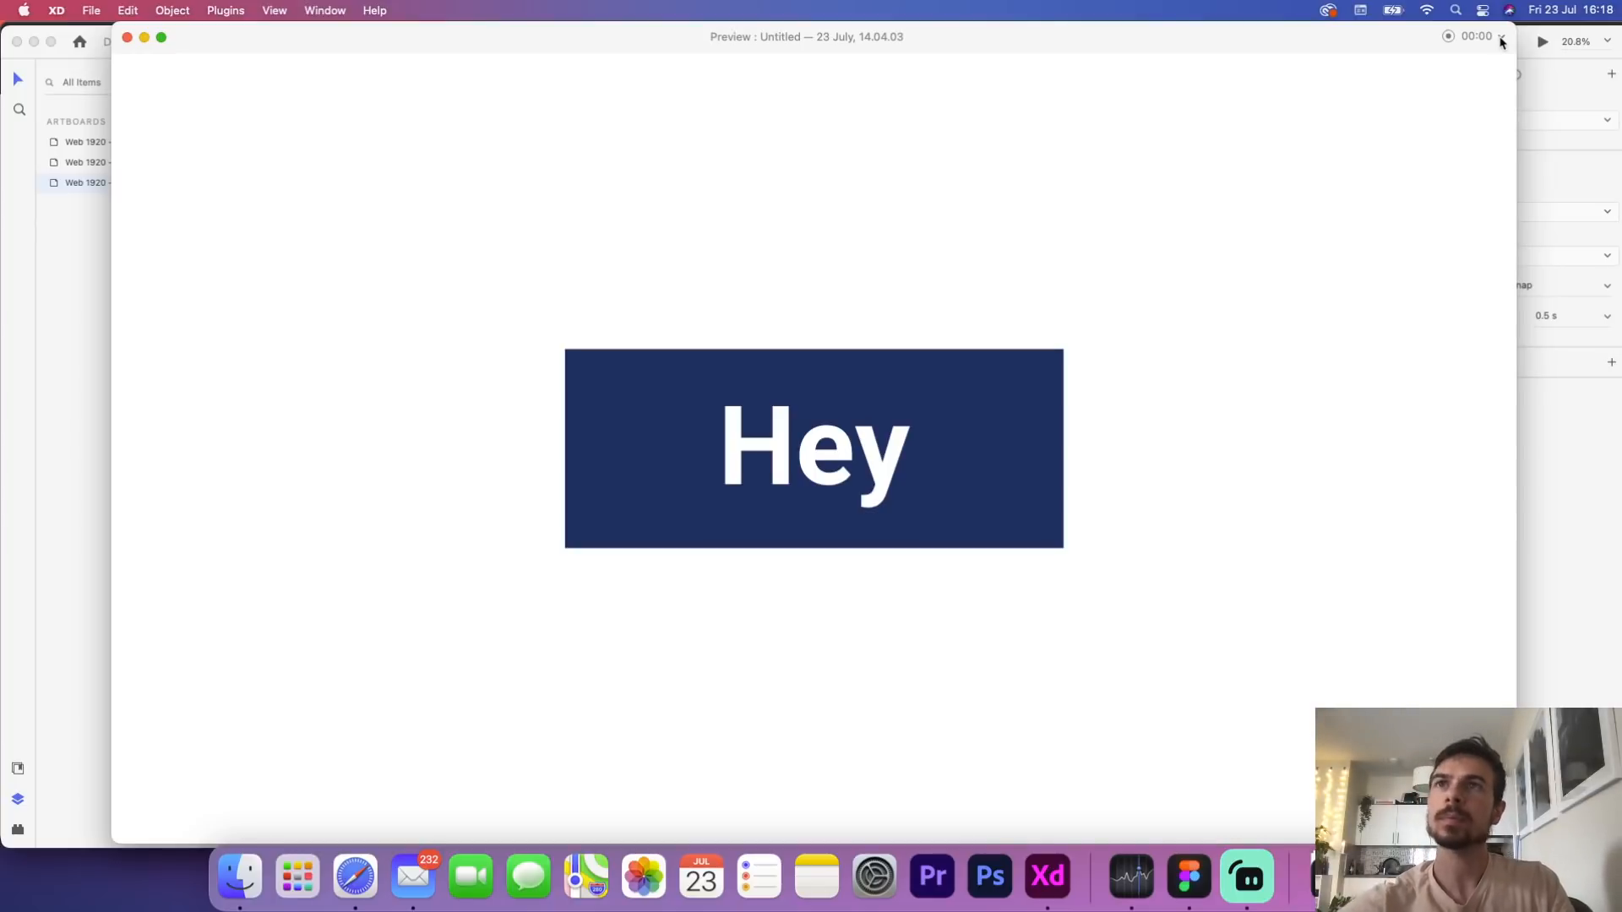
{"action": "left_click", "coordinate": [127, 38]}
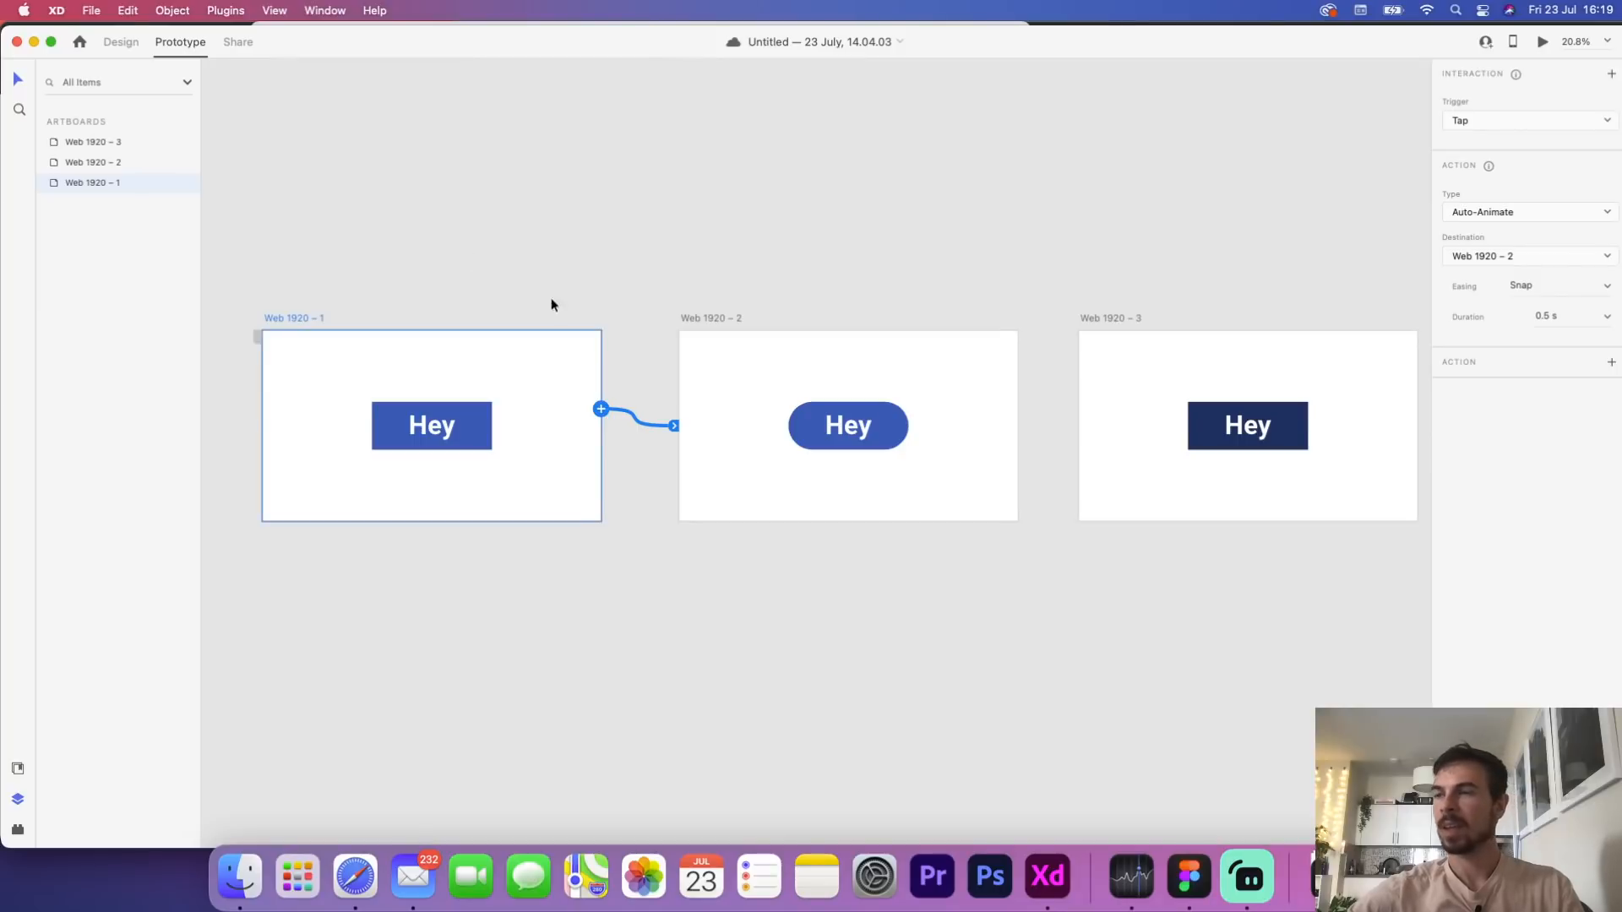
{"action": "left_click", "coordinate": [803, 564]}
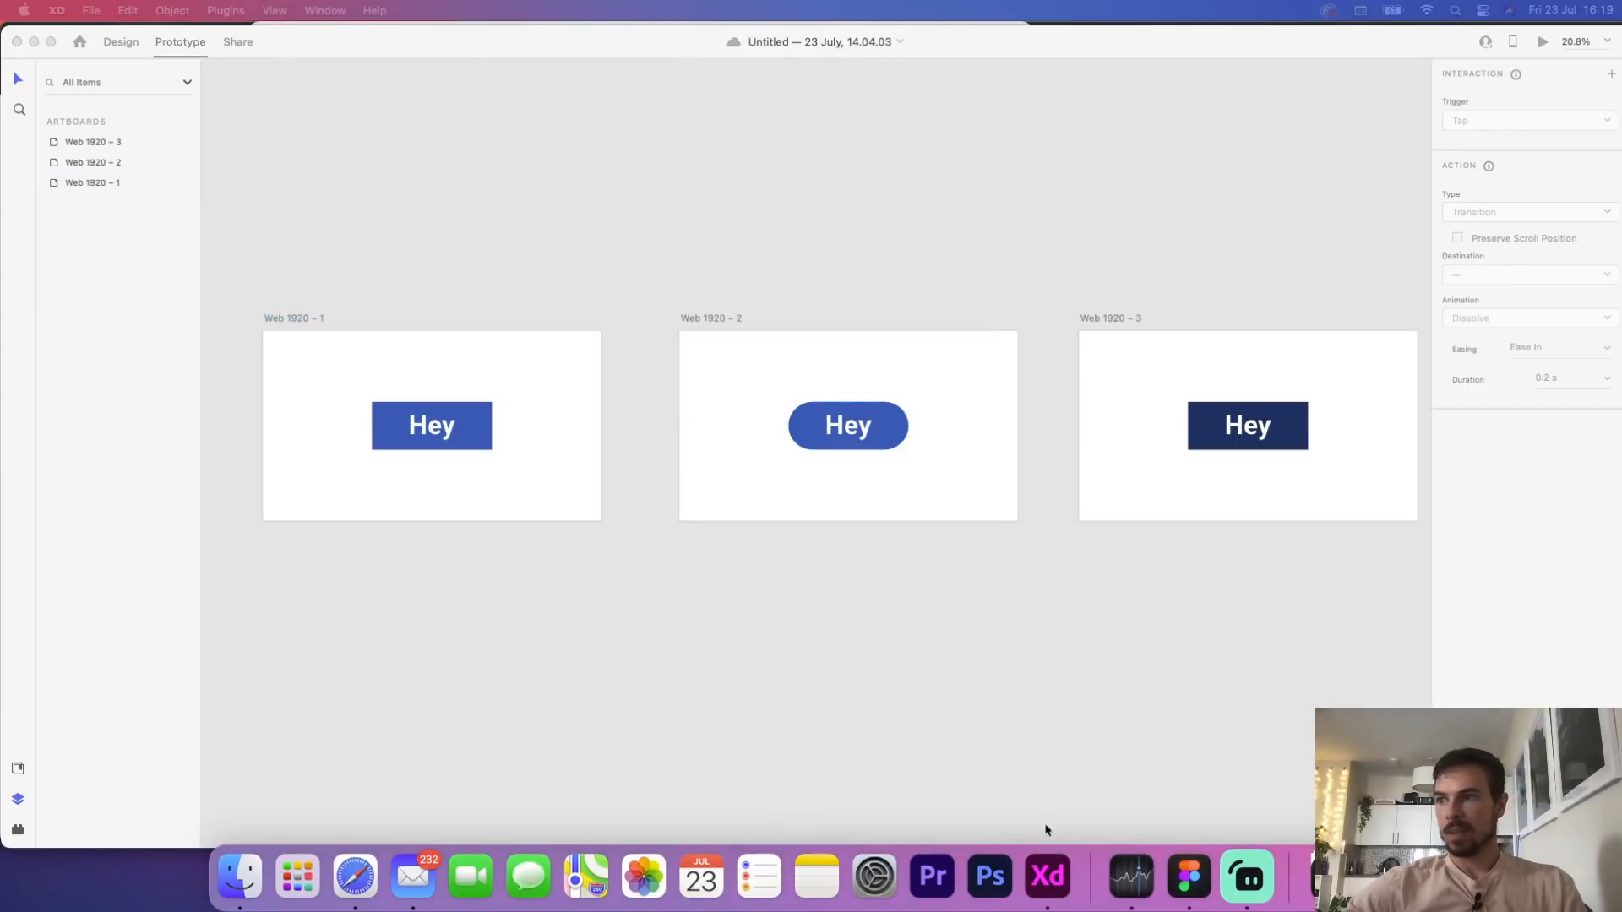
Switch to Figma and examine the flow starting point name and description of the MacBook - 1 frame
{"action": "left_click", "coordinate": [1196, 874]}
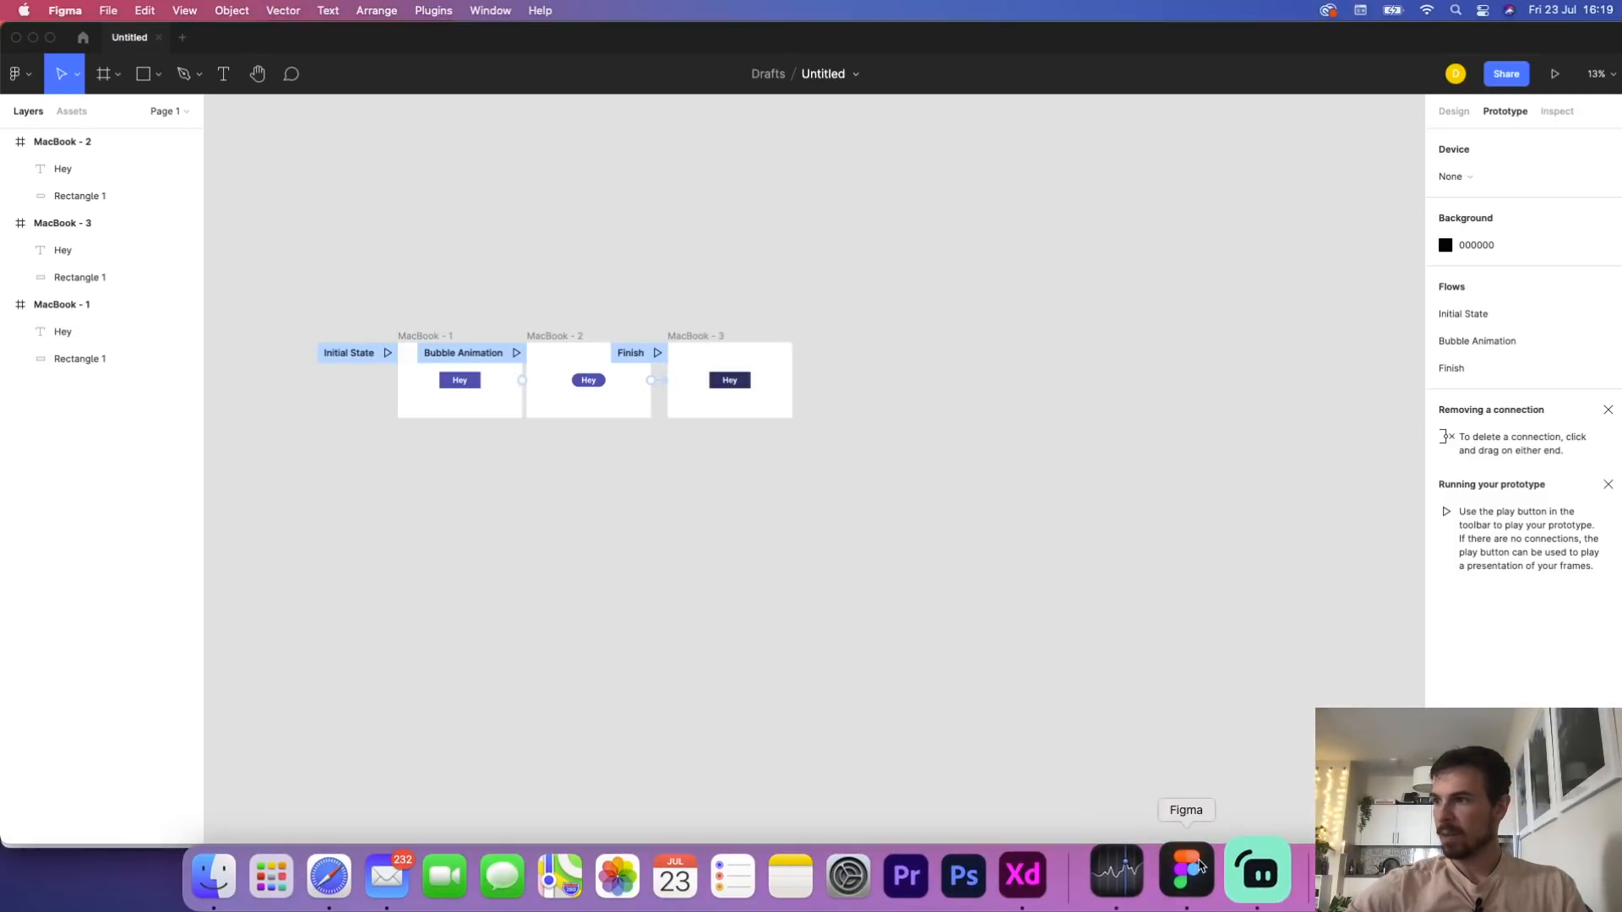
{"action": "scroll", "coordinate": [413, 391], "scroll_direction": "down", "scroll_amount": 3}
{"action": "scroll", "coordinate": [409, 398], "scroll_direction": "up", "scroll_amount": 10}
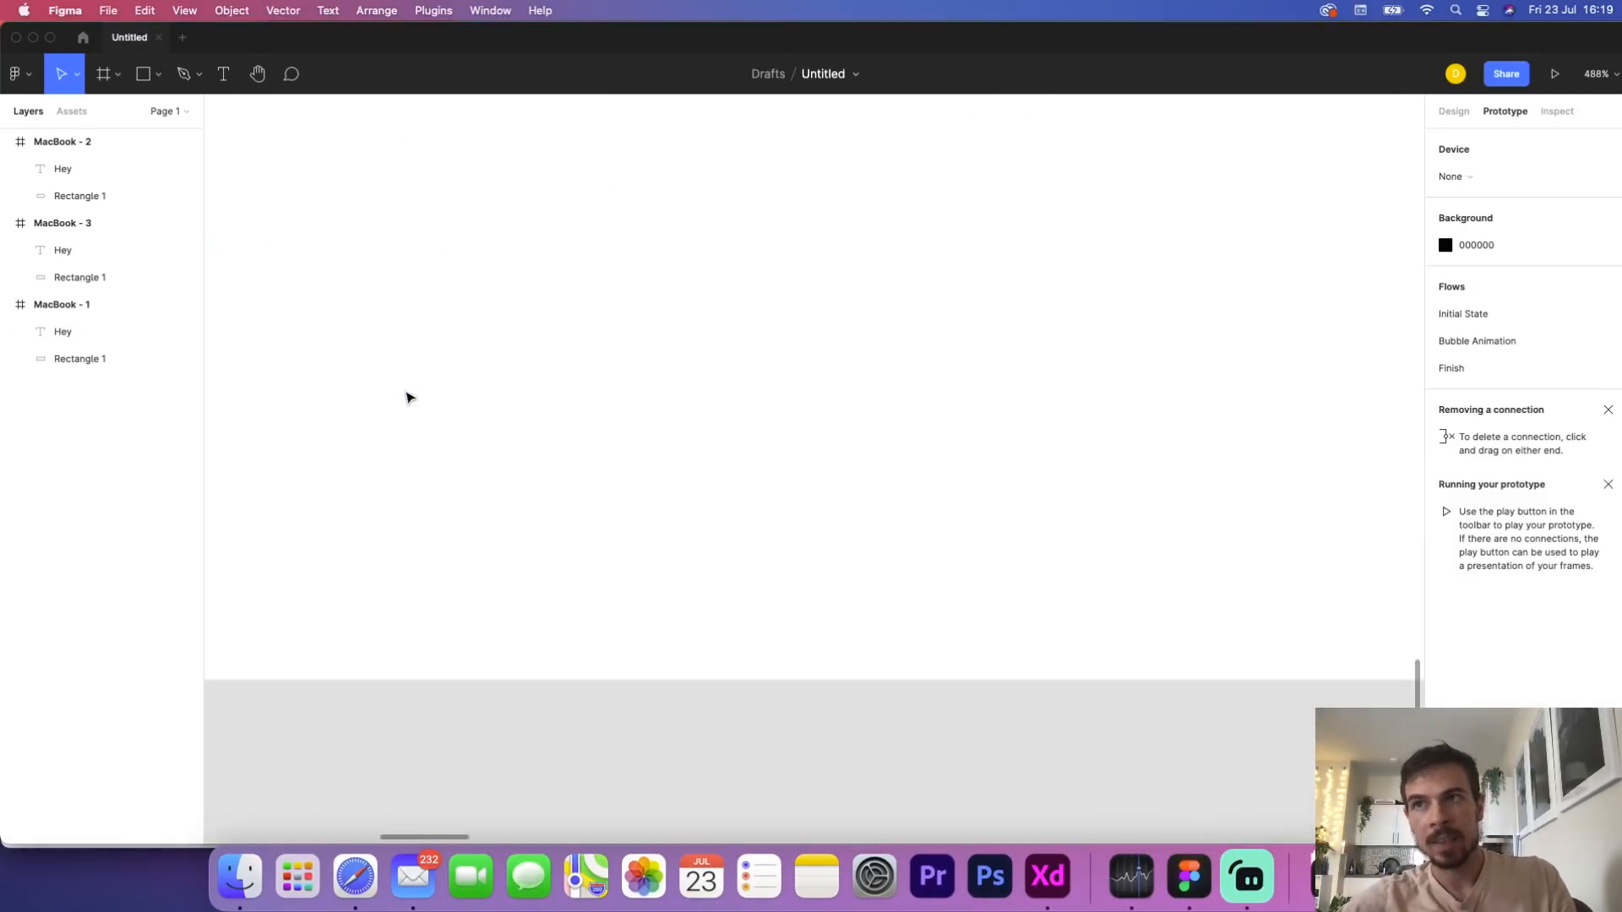
{"action": "scroll", "coordinate": [480, 413], "scroll_direction": "down", "scroll_amount": 10}
{"action": "scroll", "coordinate": [482, 417], "scroll_direction": "up", "scroll_amount": 5}
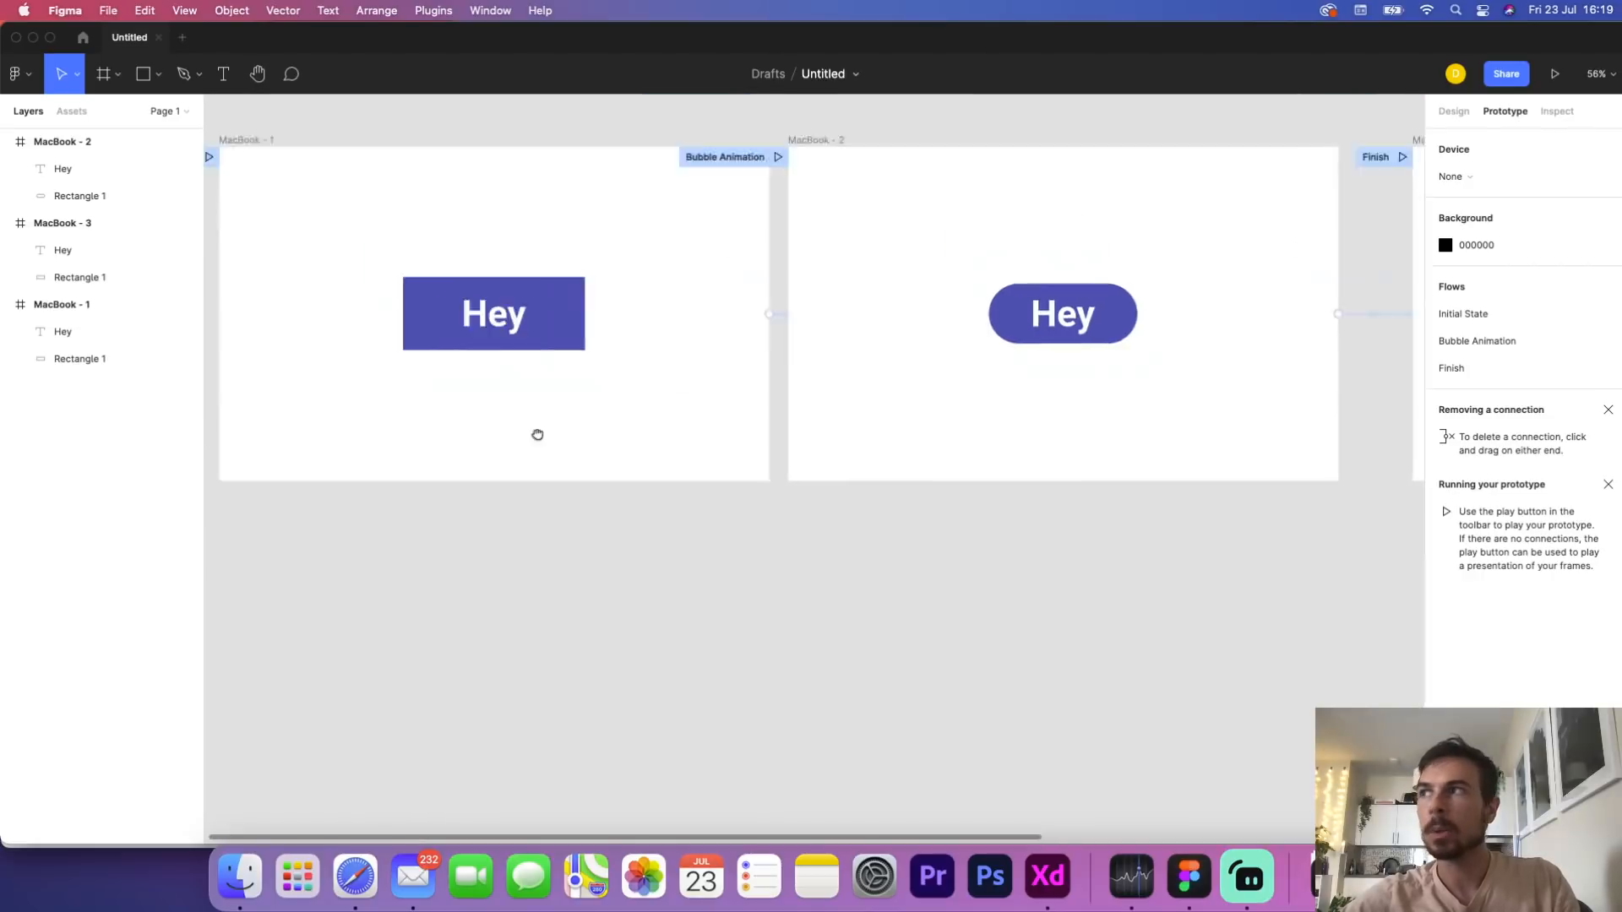
{"action": "left_click_drag", "start_coordinate": [536, 434], "coordinate": [693, 684]}
{"action": "left_click", "coordinate": [397, 407]}
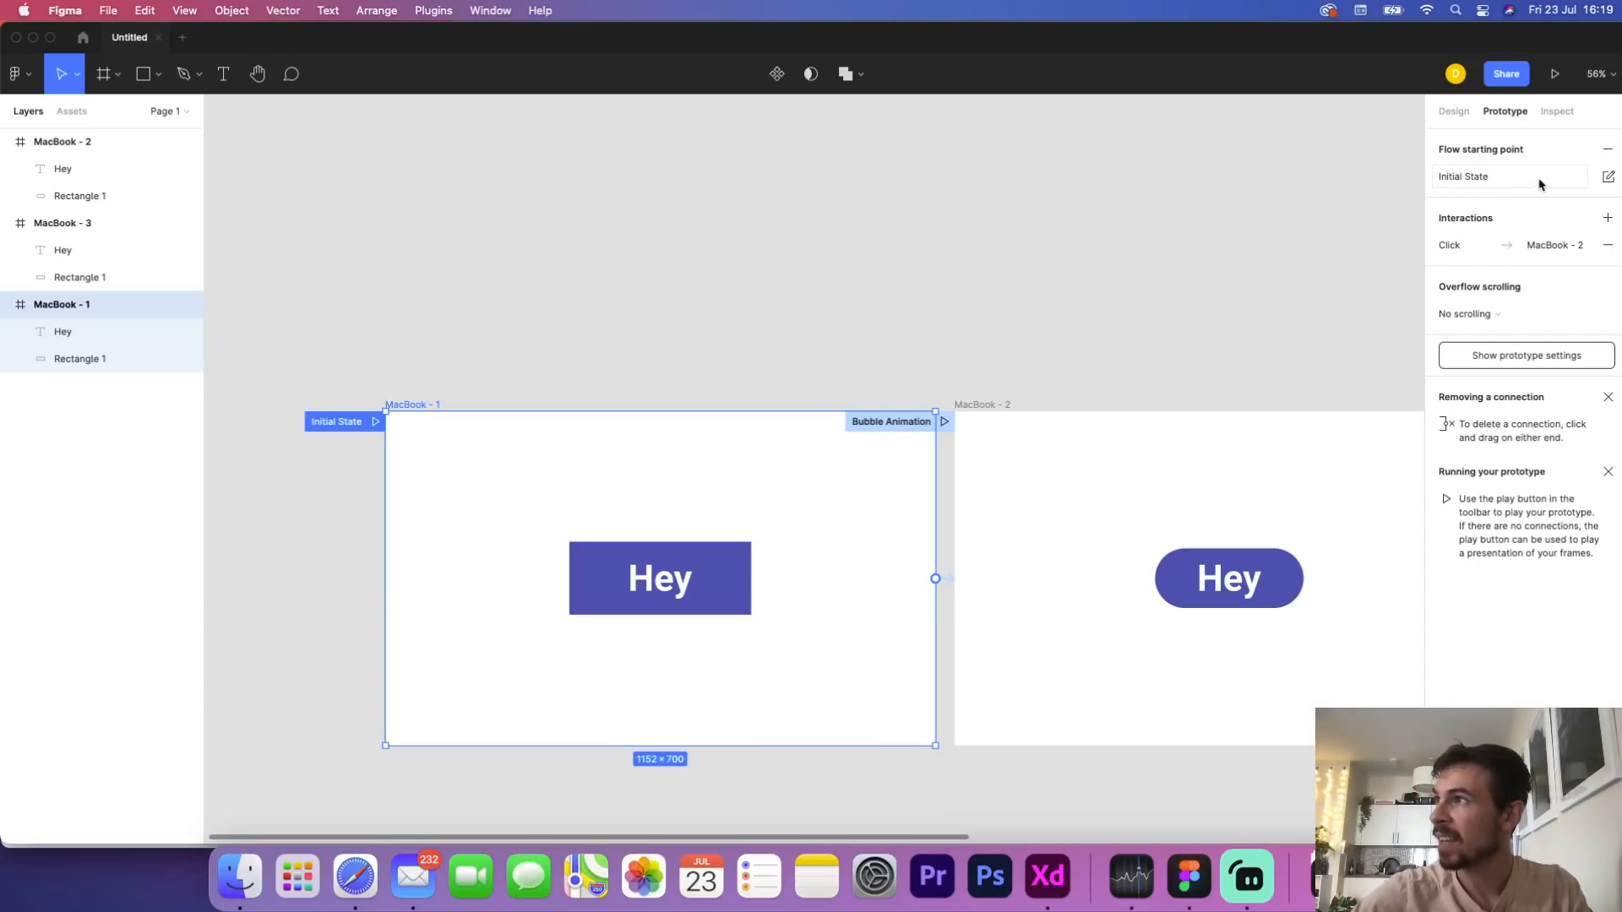
{"action": "left_click", "coordinate": [1491, 179]}
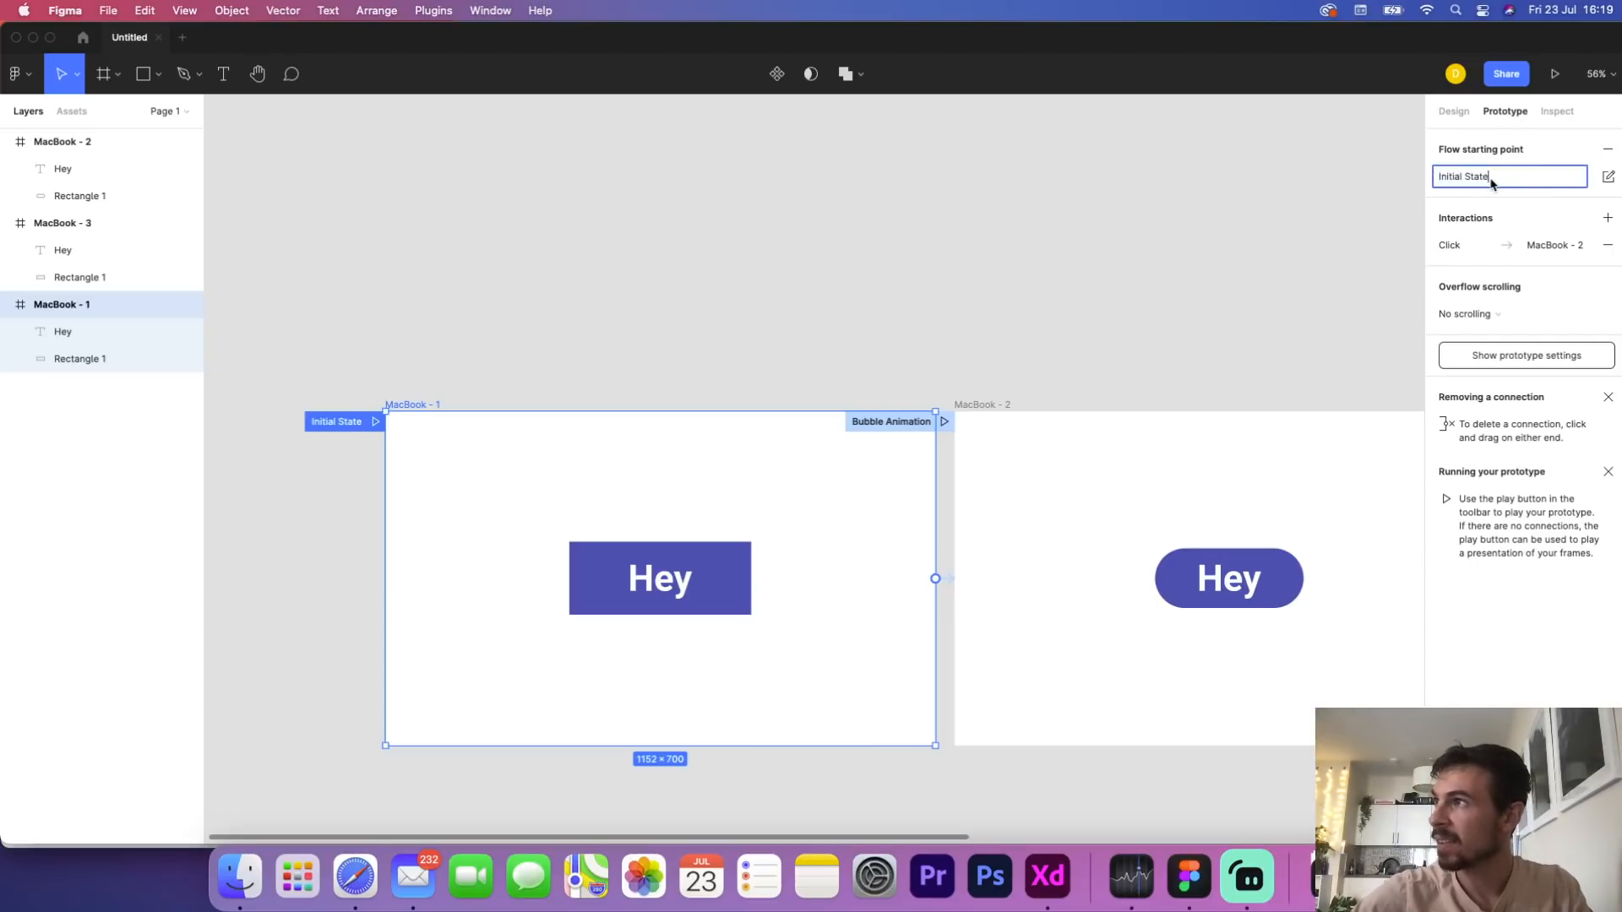
{"action": "left_click", "coordinate": [1609, 177]}
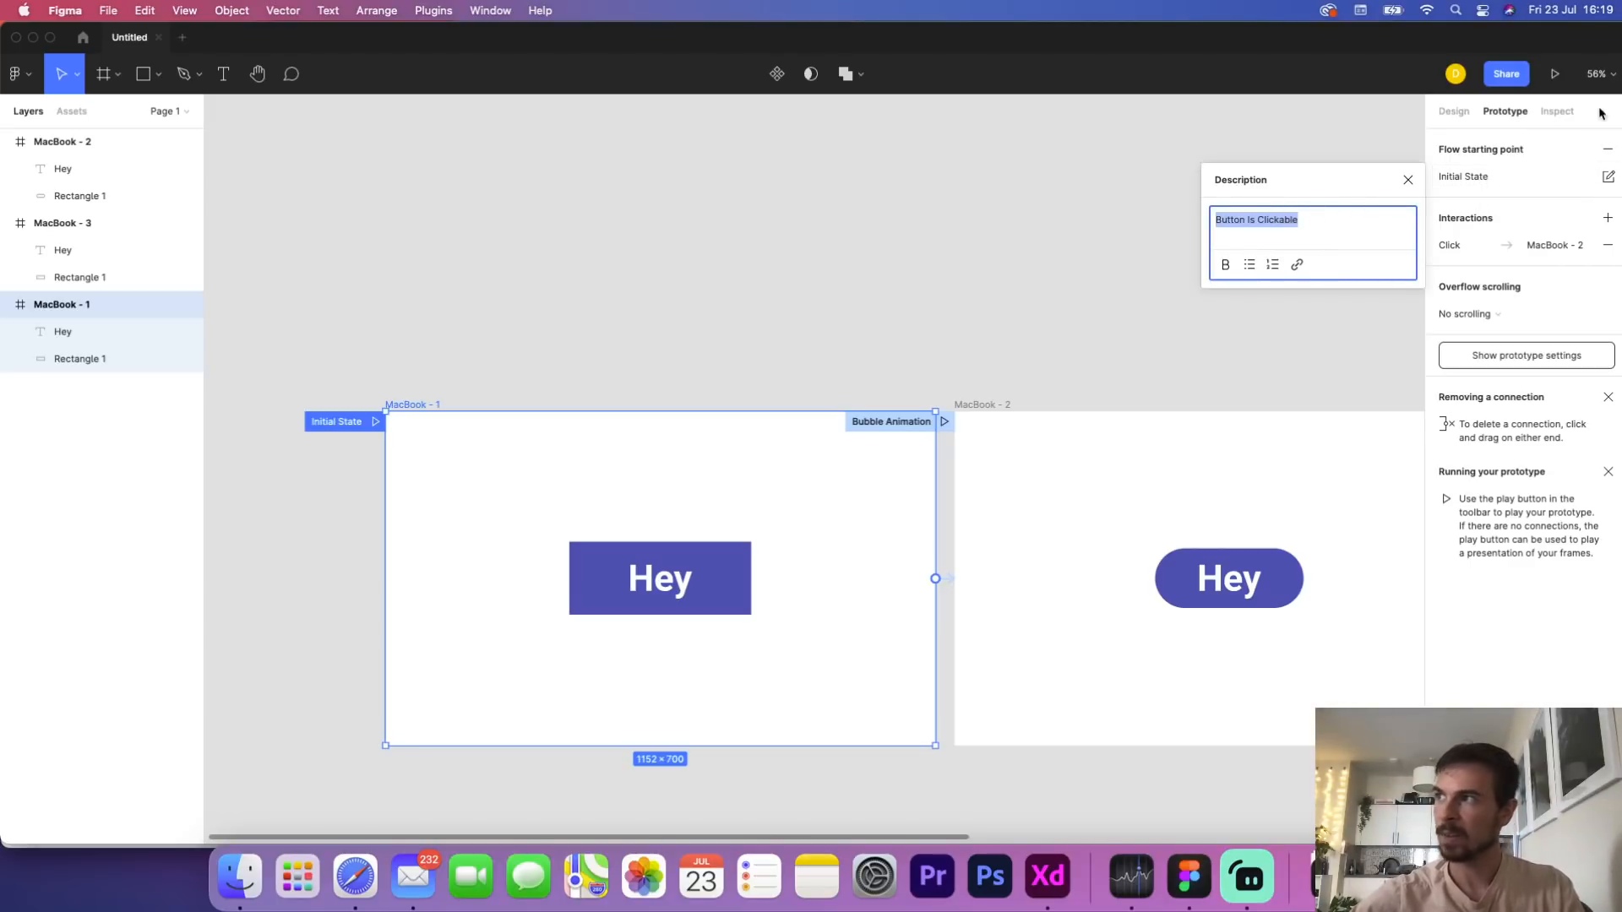
{"action": "left_click", "coordinate": [1157, 510]}
Examine the flow starting points of the MacBook - 2 and MacBook - 3 frames, including the MacBook - 2 flow description
{"action": "left_click", "coordinate": [990, 406]}
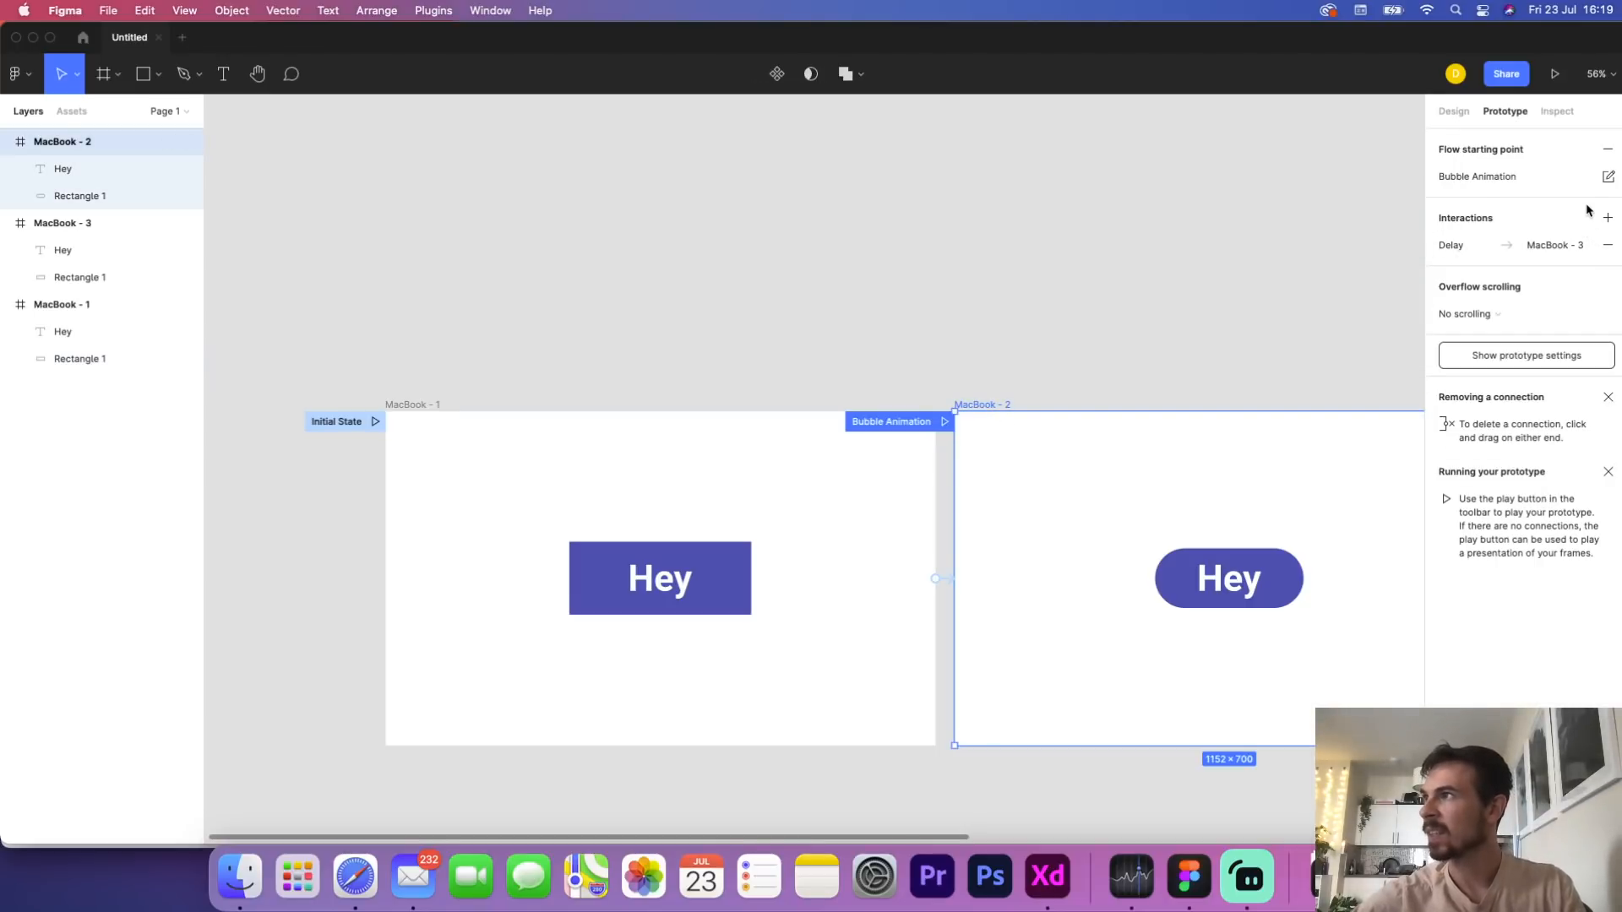
{"action": "left_click", "coordinate": [1608, 176]}
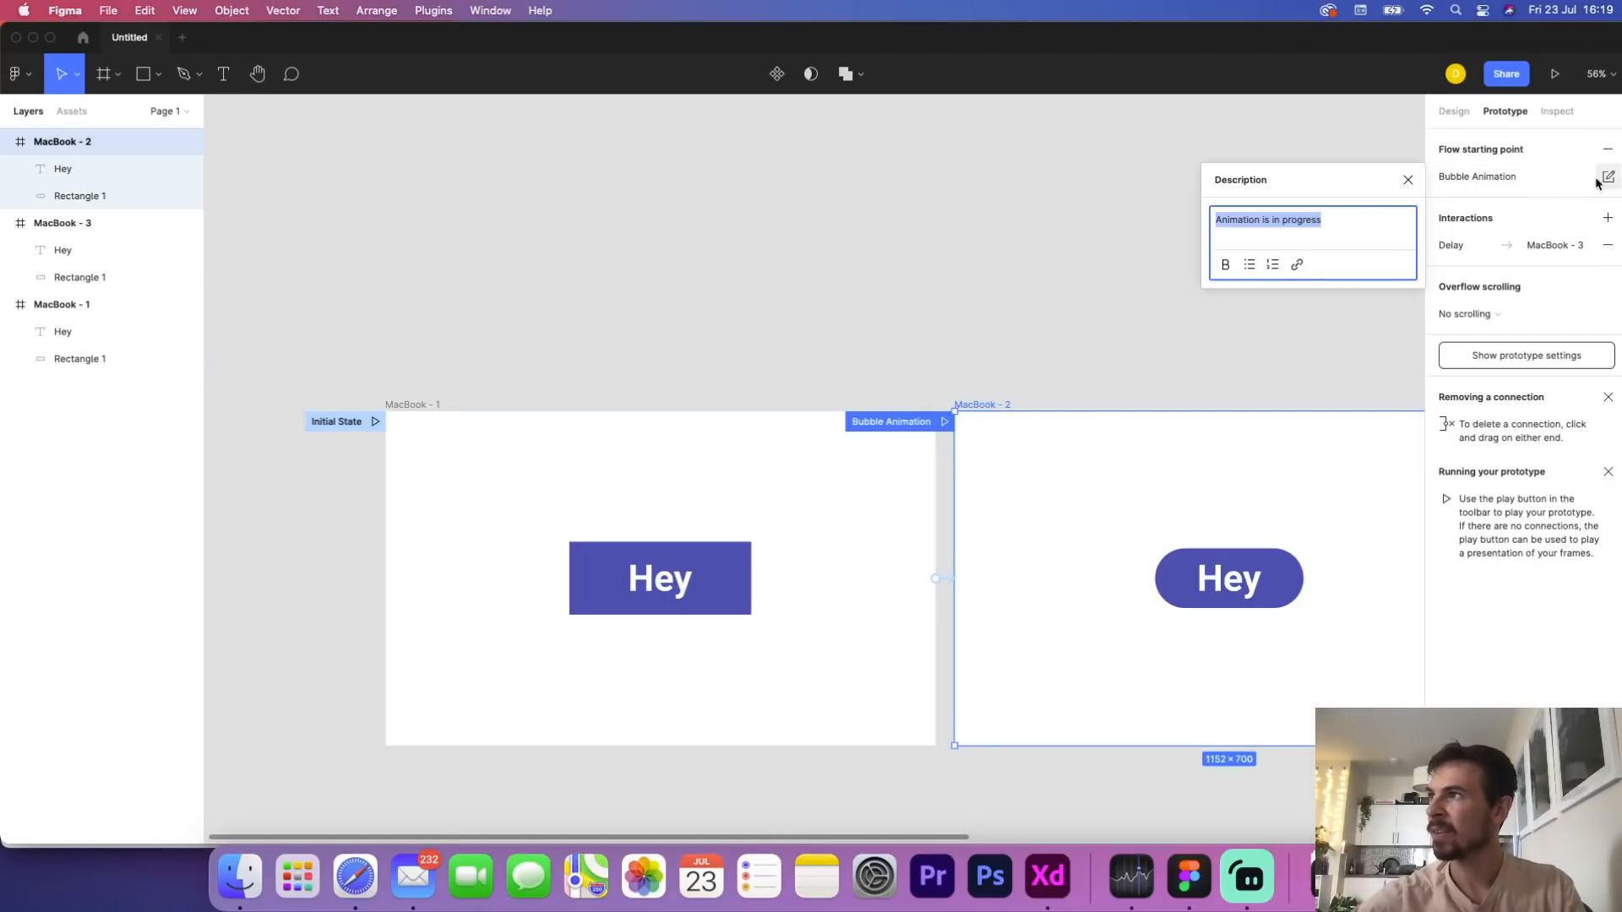
{"action": "left_click", "coordinate": [1290, 247]}
{"action": "left_click_drag", "start_coordinate": [1292, 411], "coordinate": [761, 362]}
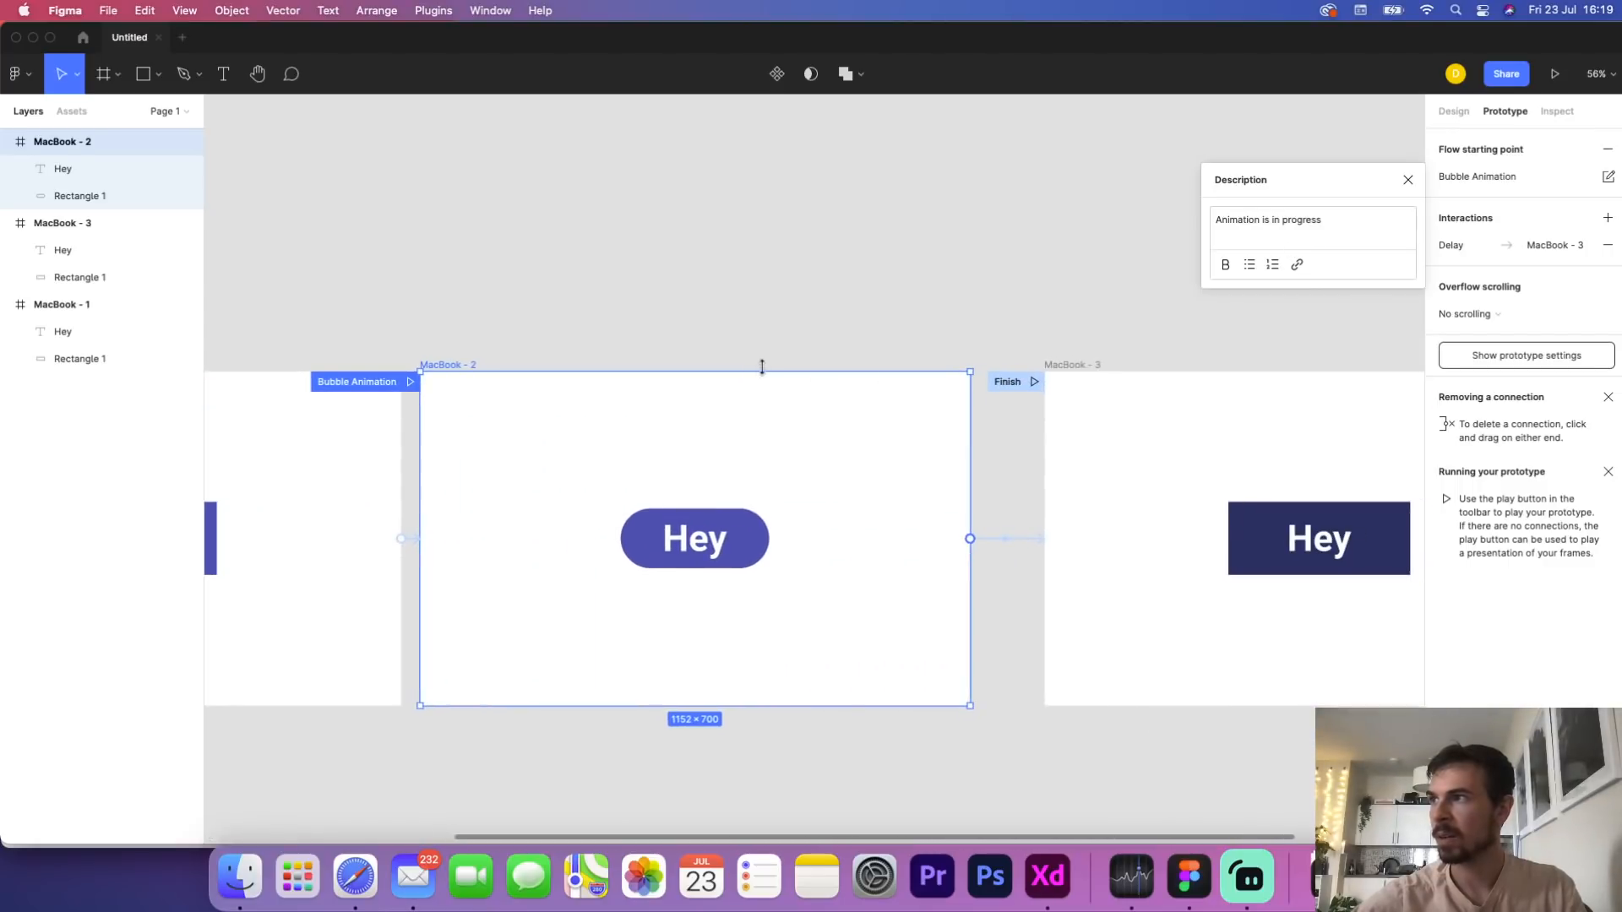
{"action": "left_click", "coordinate": [1088, 366]}
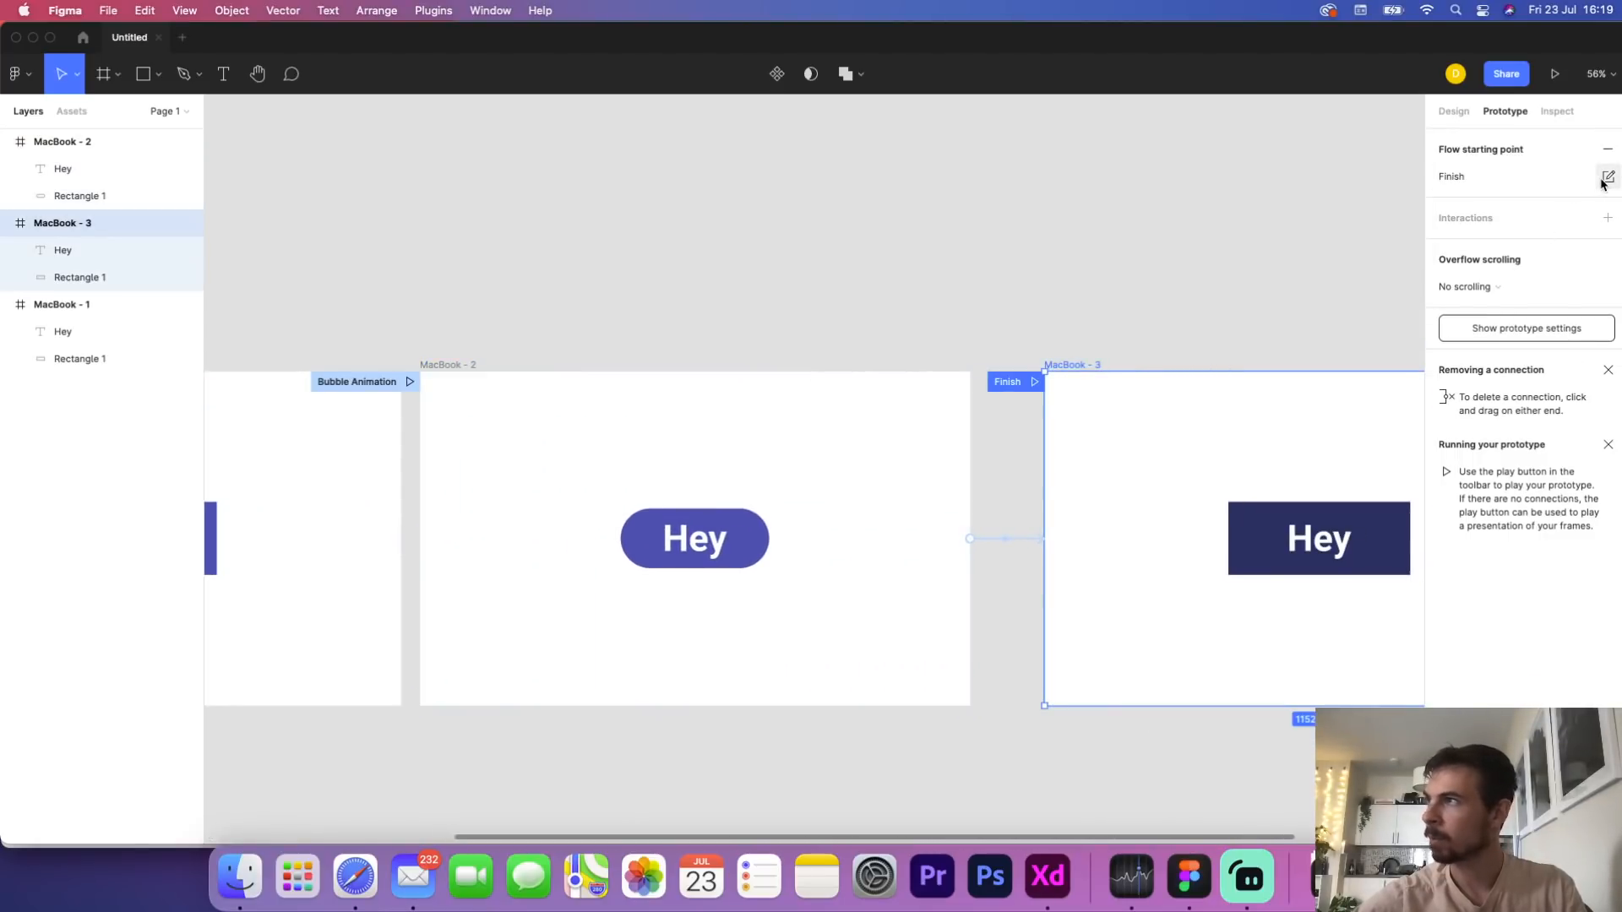
{"action": "scroll", "coordinate": [453, 355], "scroll_direction": "left", "scroll_amount": 10}
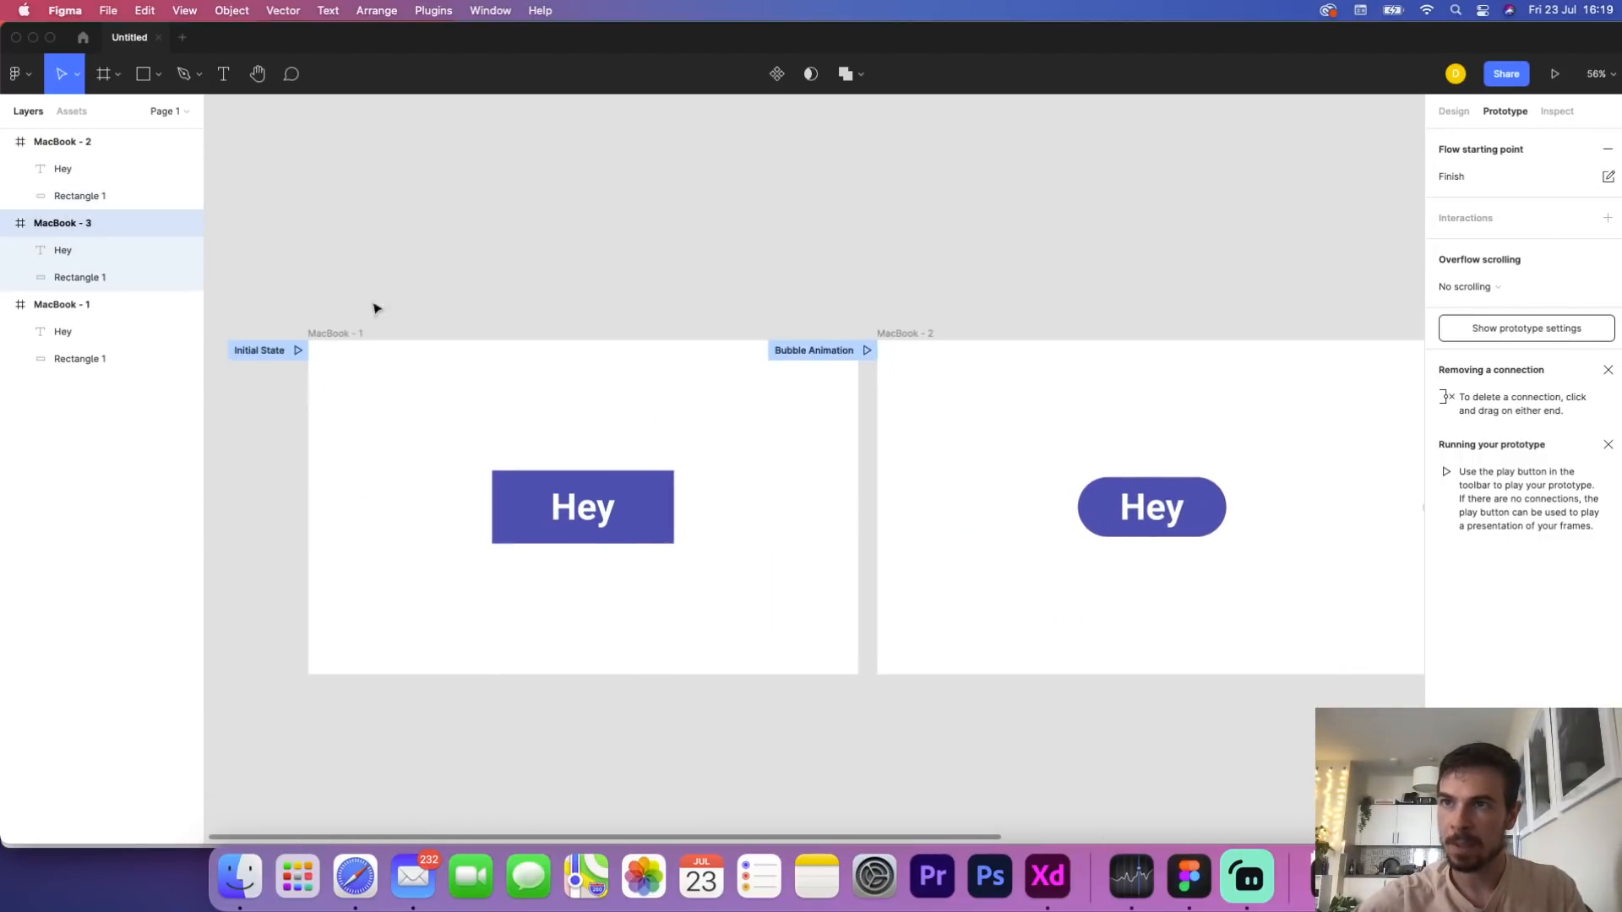
Run the prototype from the MacBook - 1 frame and trigger the Hey button animation
{"action": "left_click", "coordinate": [338, 334]}
{"action": "left_click", "coordinate": [1558, 74]}
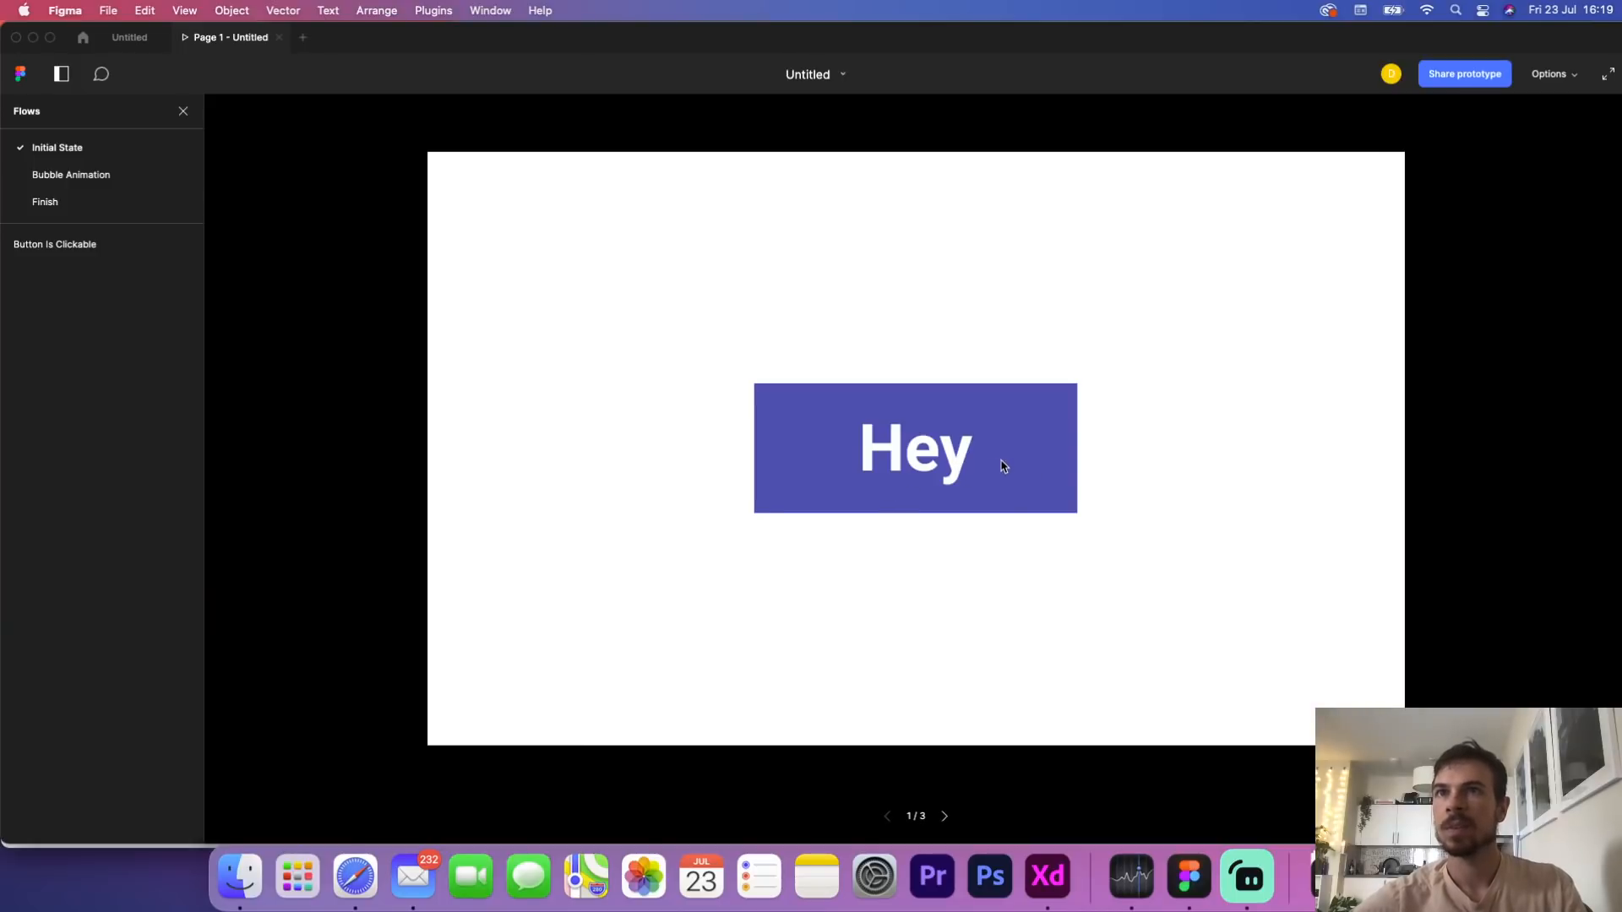
{"action": "left_click", "coordinate": [1003, 466]}
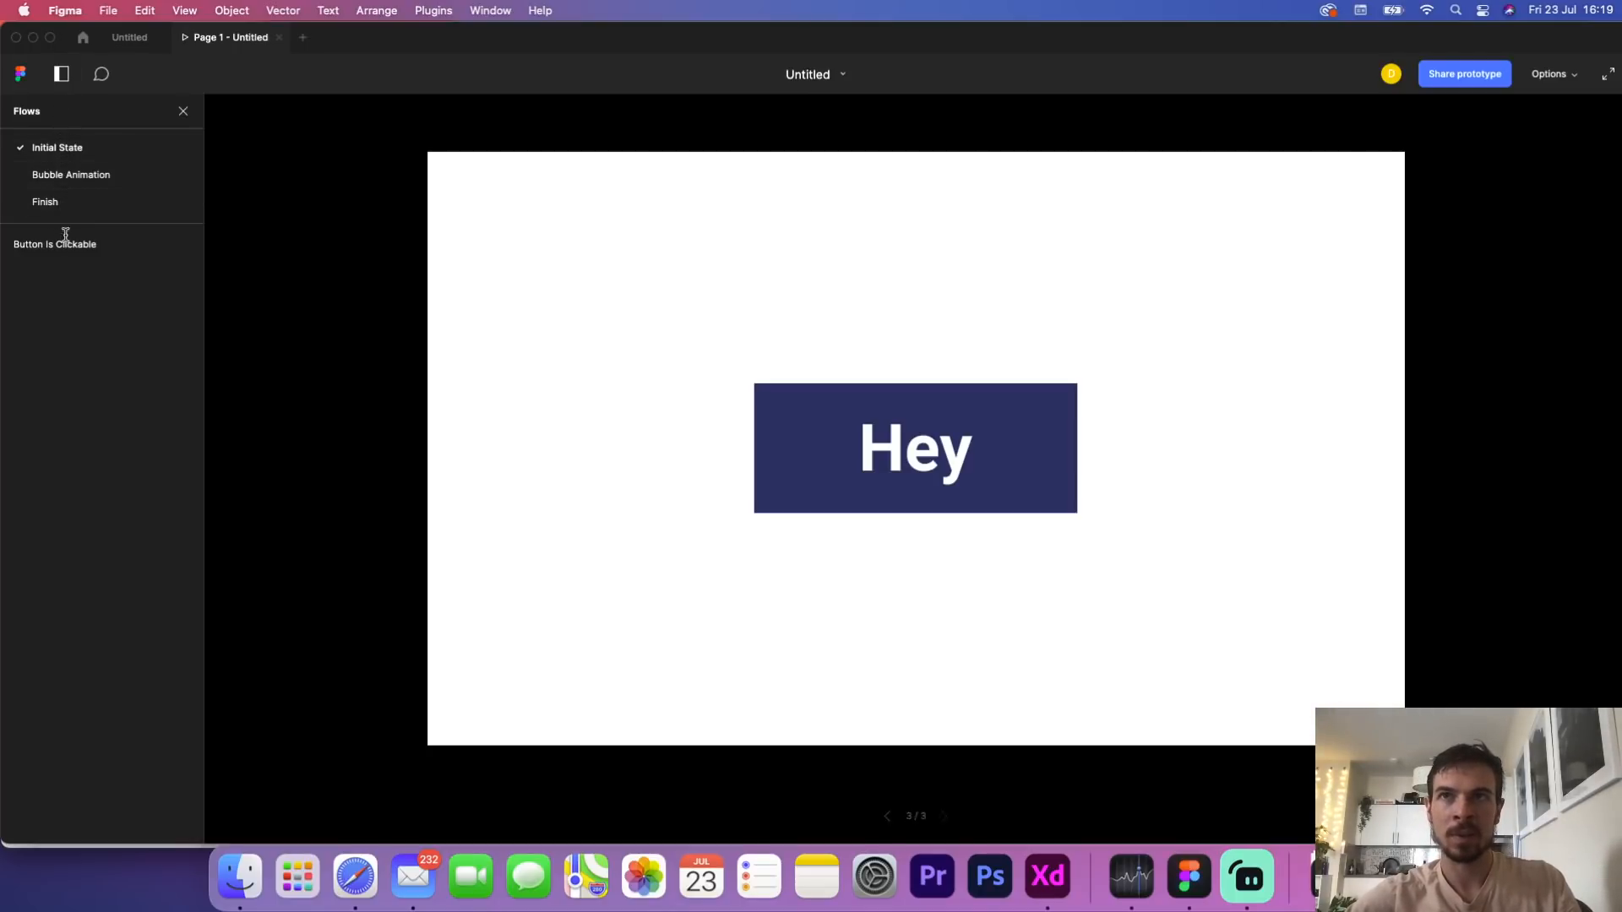
Switch the running prototype between the Finish and Bubble Animation flows to compare their playback and descriptions
{"action": "left_click", "coordinate": [51, 201]}
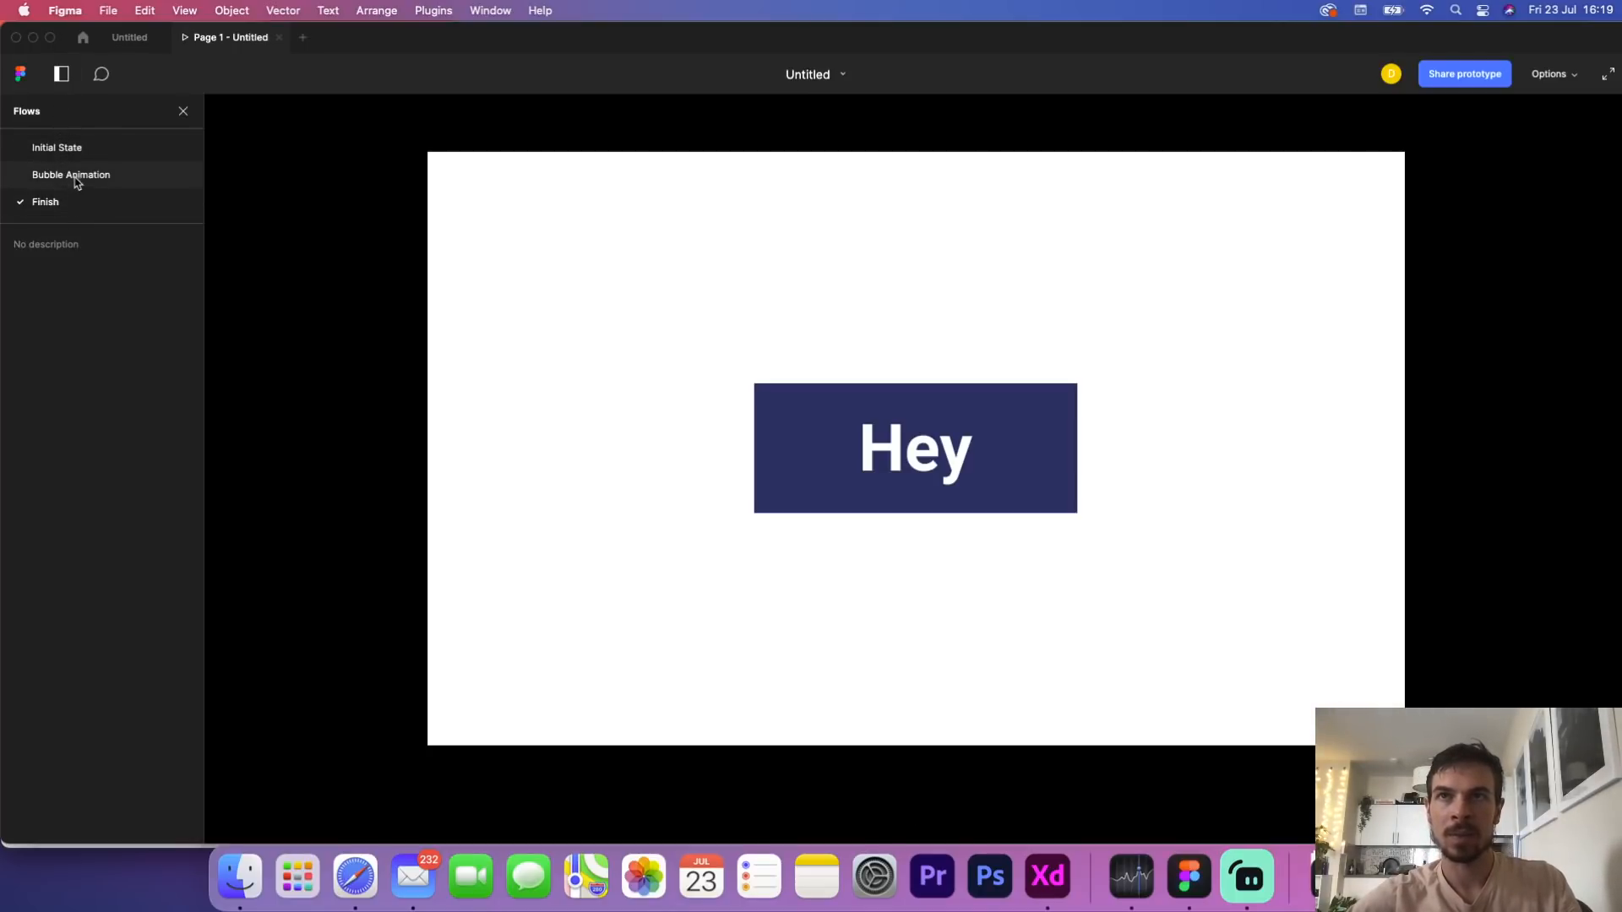
{"action": "left_click", "coordinate": [76, 177]}
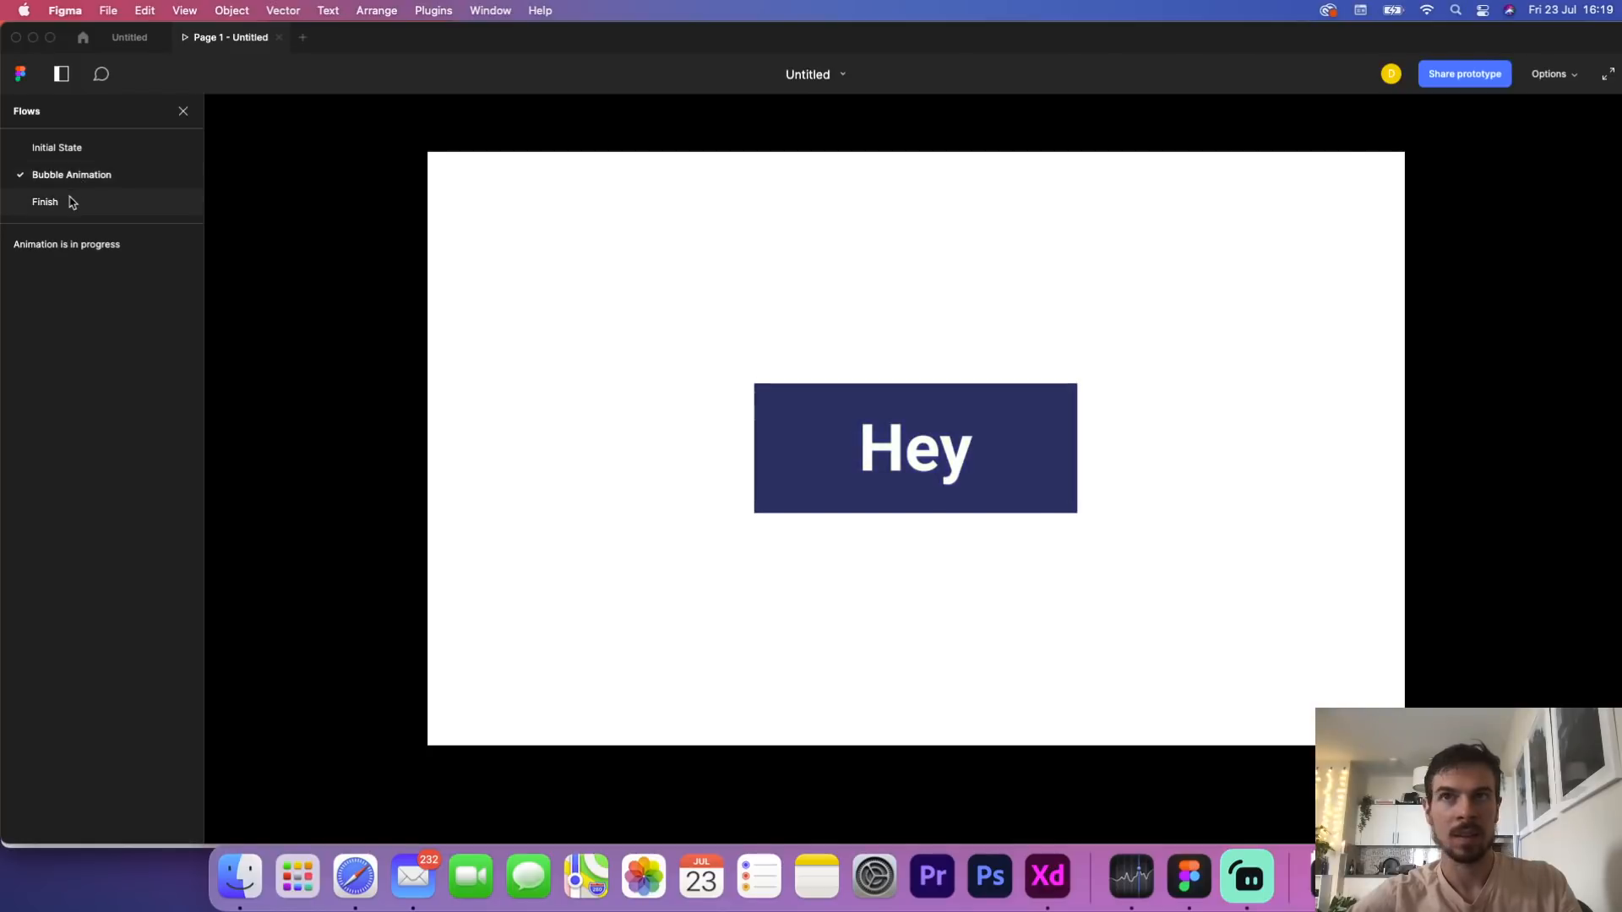
{"action": "left_click", "coordinate": [78, 178]}
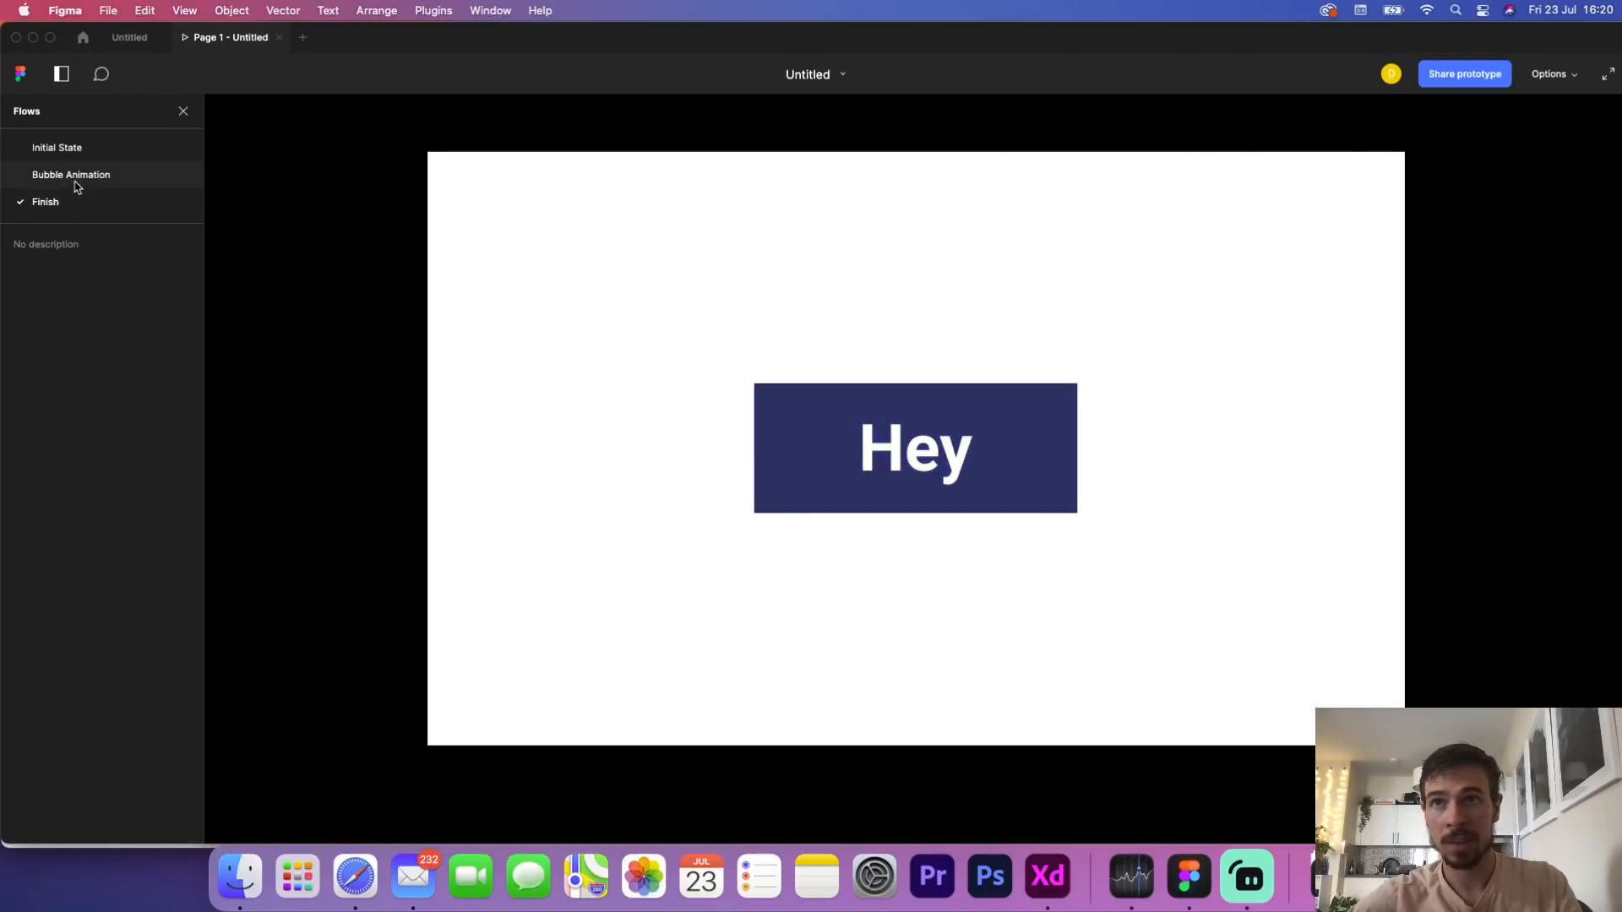
{"action": "left_click", "coordinate": [76, 179]}
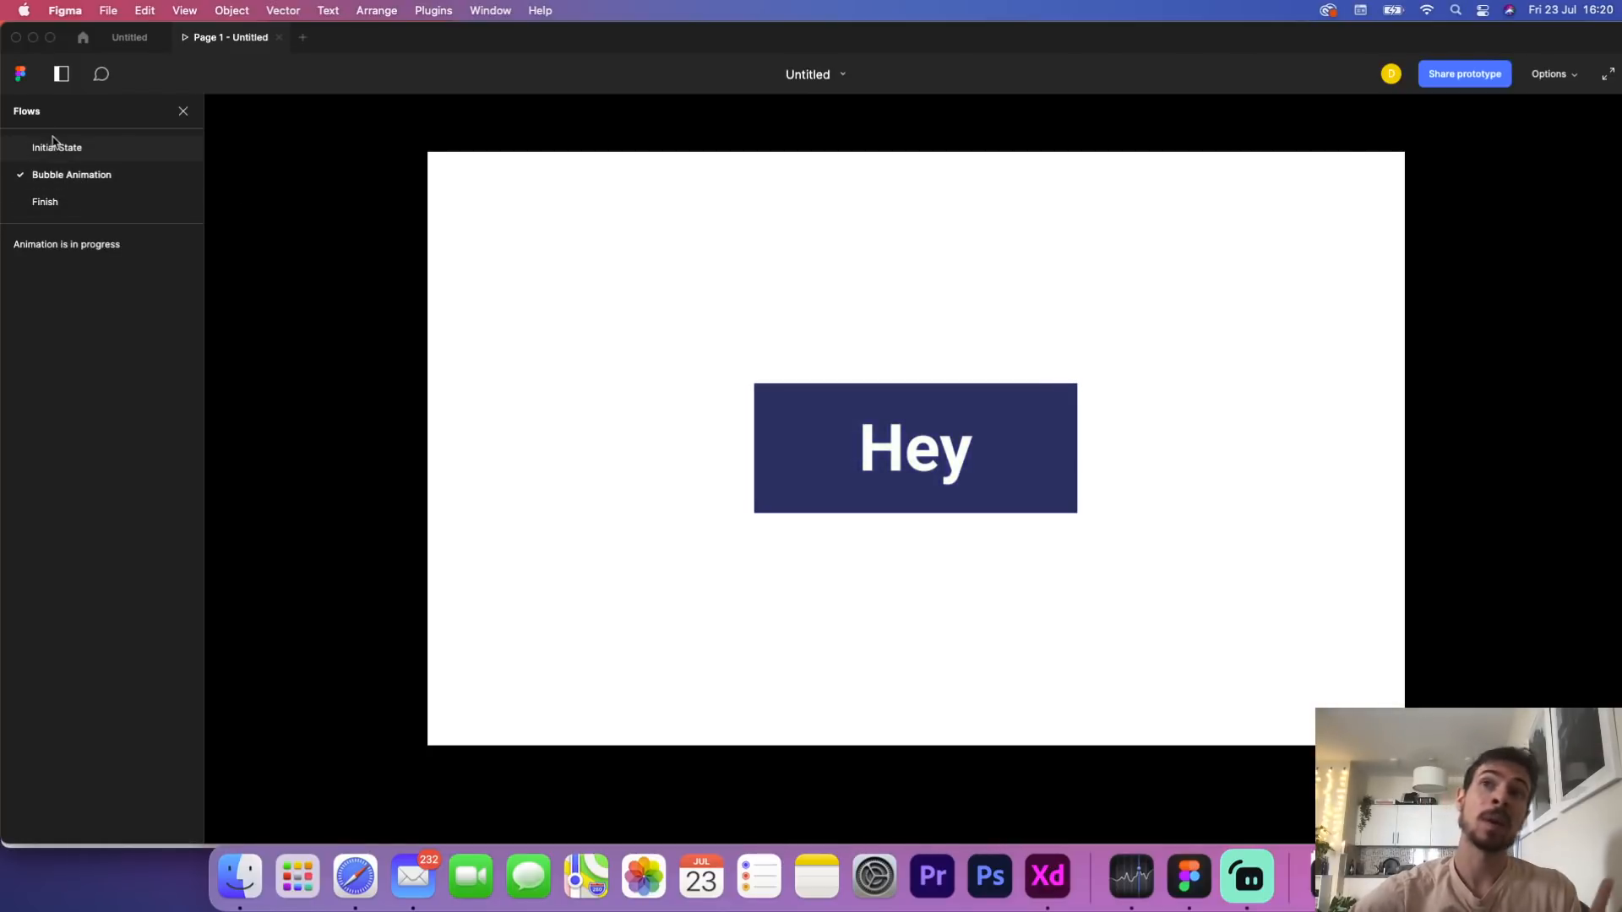
Restart the Initial State flow and replay the Hey button animation, viewing the Finish flow between the two runs
{"action": "left_click", "coordinate": [56, 146]}
{"action": "left_click", "coordinate": [1020, 443]}
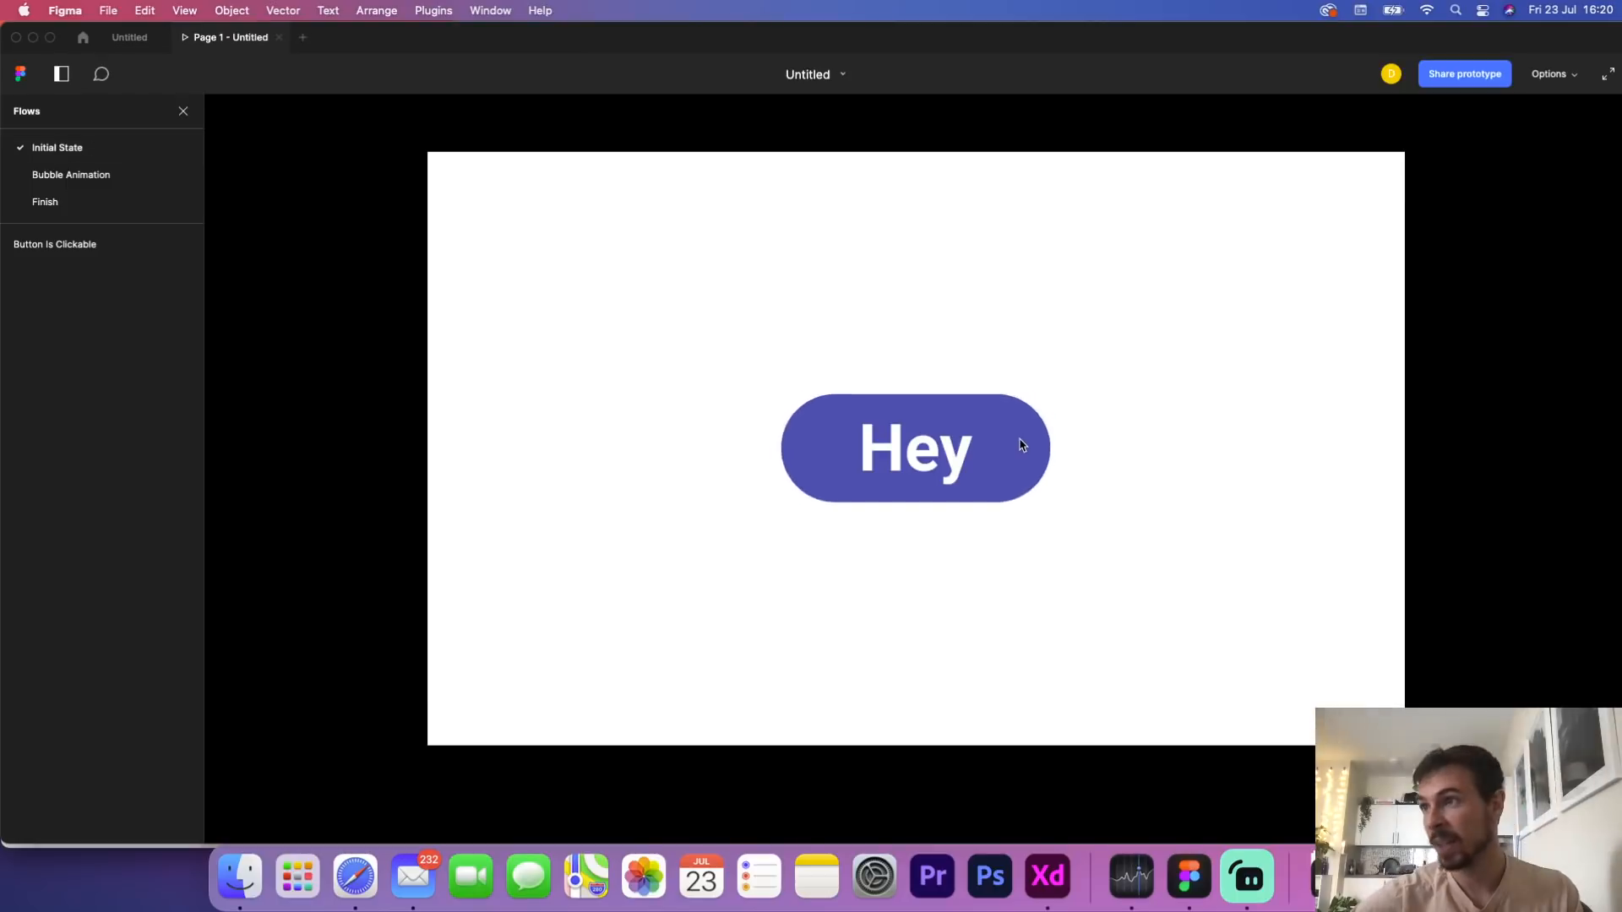
{"action": "left_click", "coordinate": [78, 203]}
{"action": "left_click", "coordinate": [71, 150]}
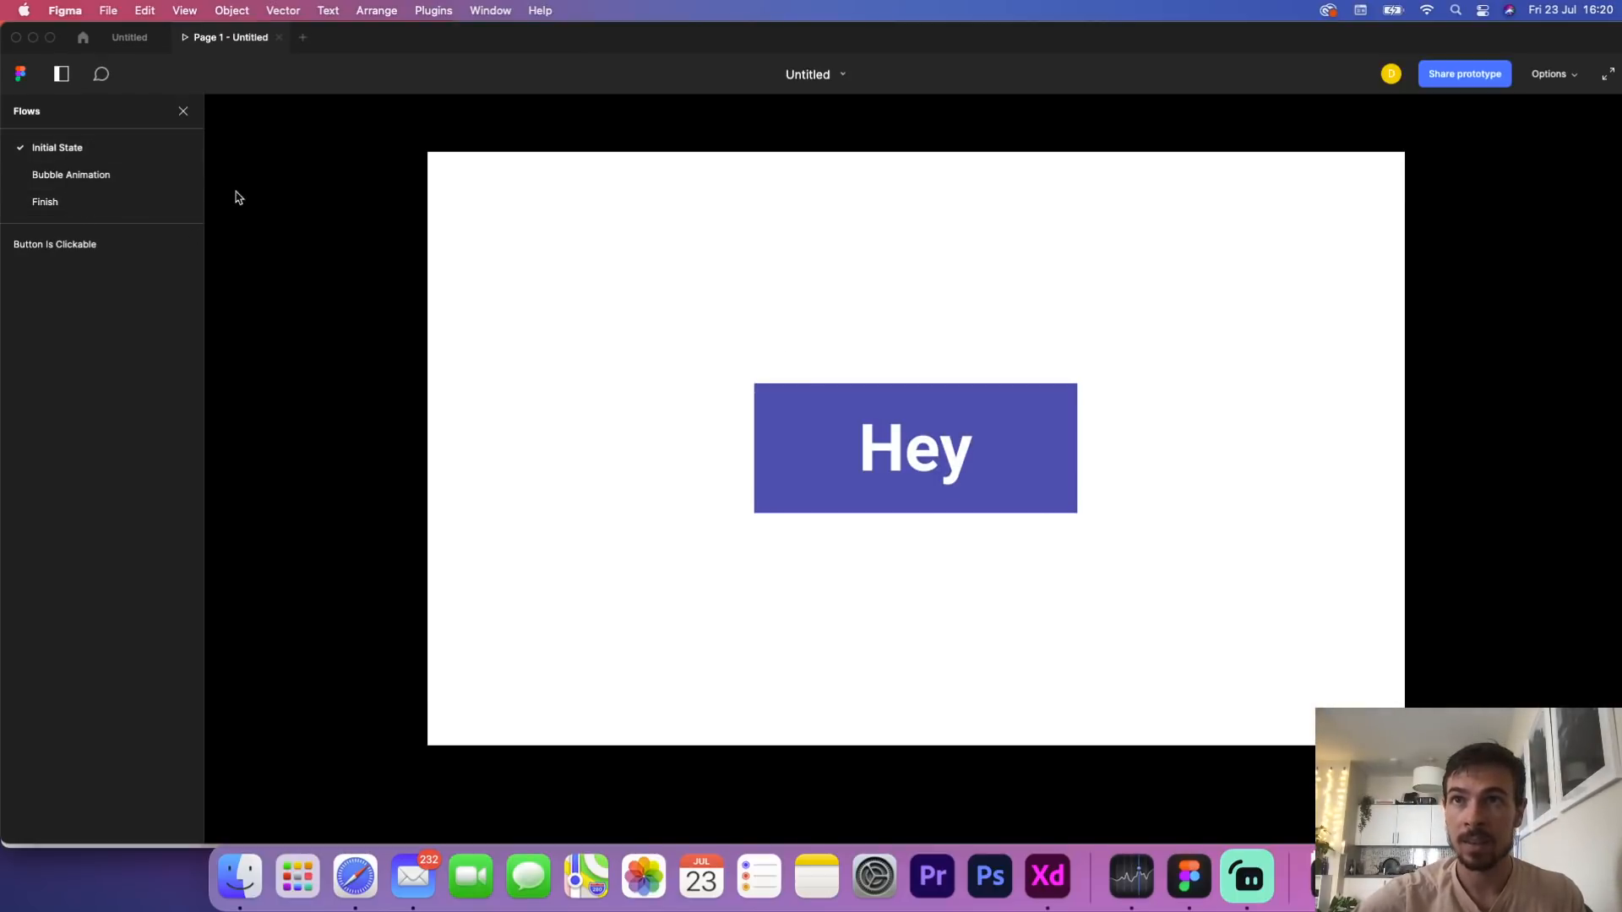
{"action": "left_click", "coordinate": [938, 427]}
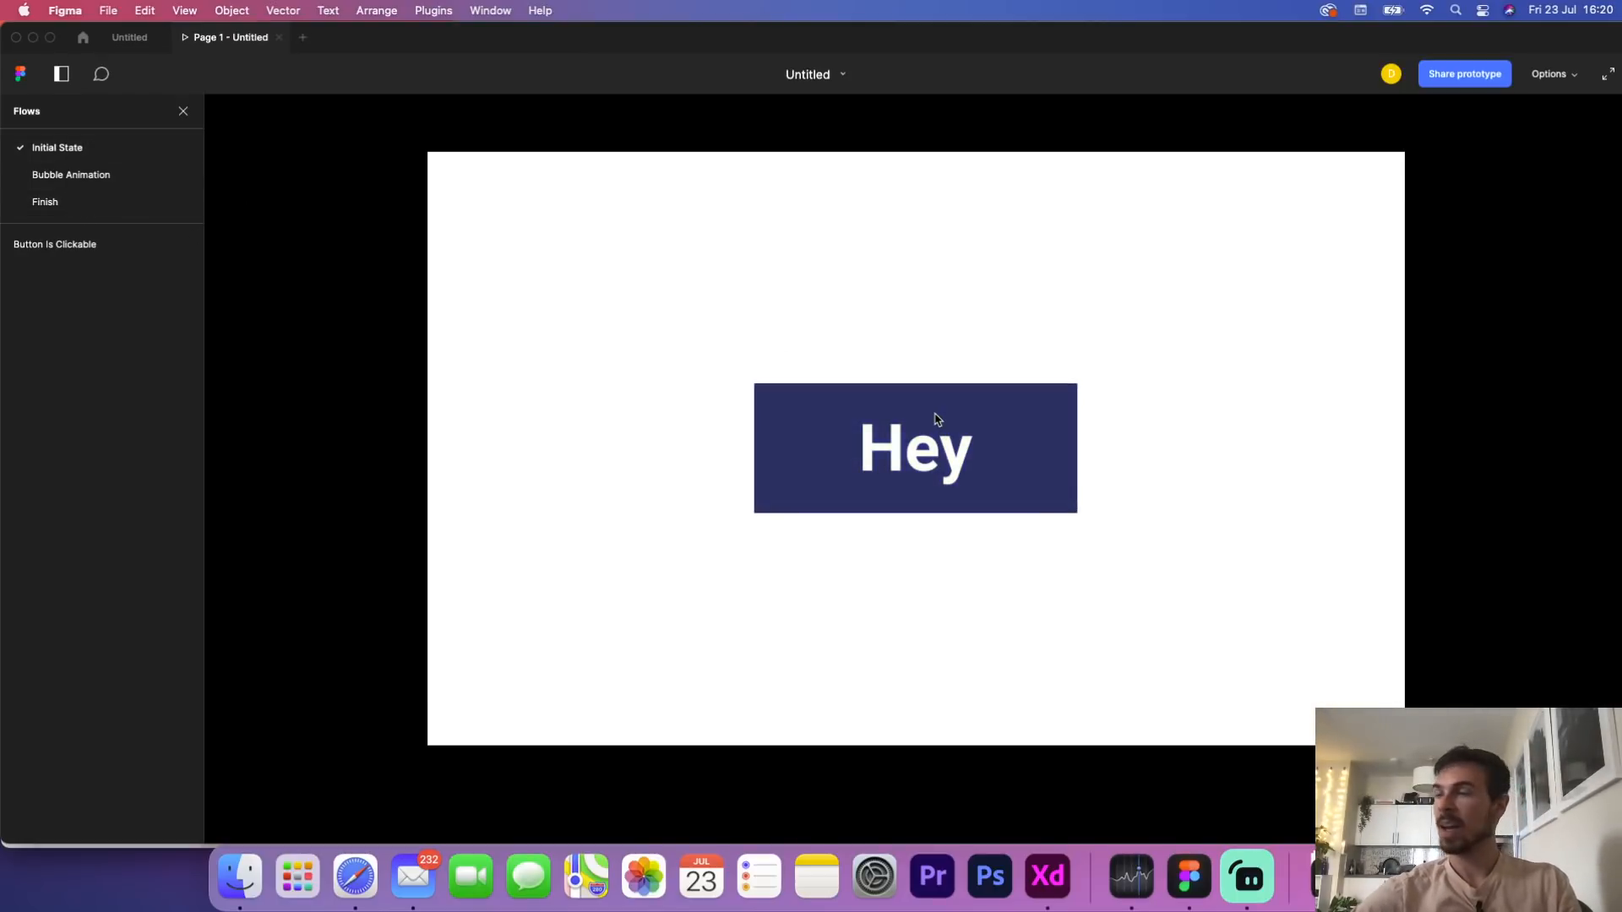
Switch to Adobe XD, preview the Hey button animation from Web 1920 – 1 twice, and close the preview each time
{"action": "left_click", "coordinate": [1048, 876]}
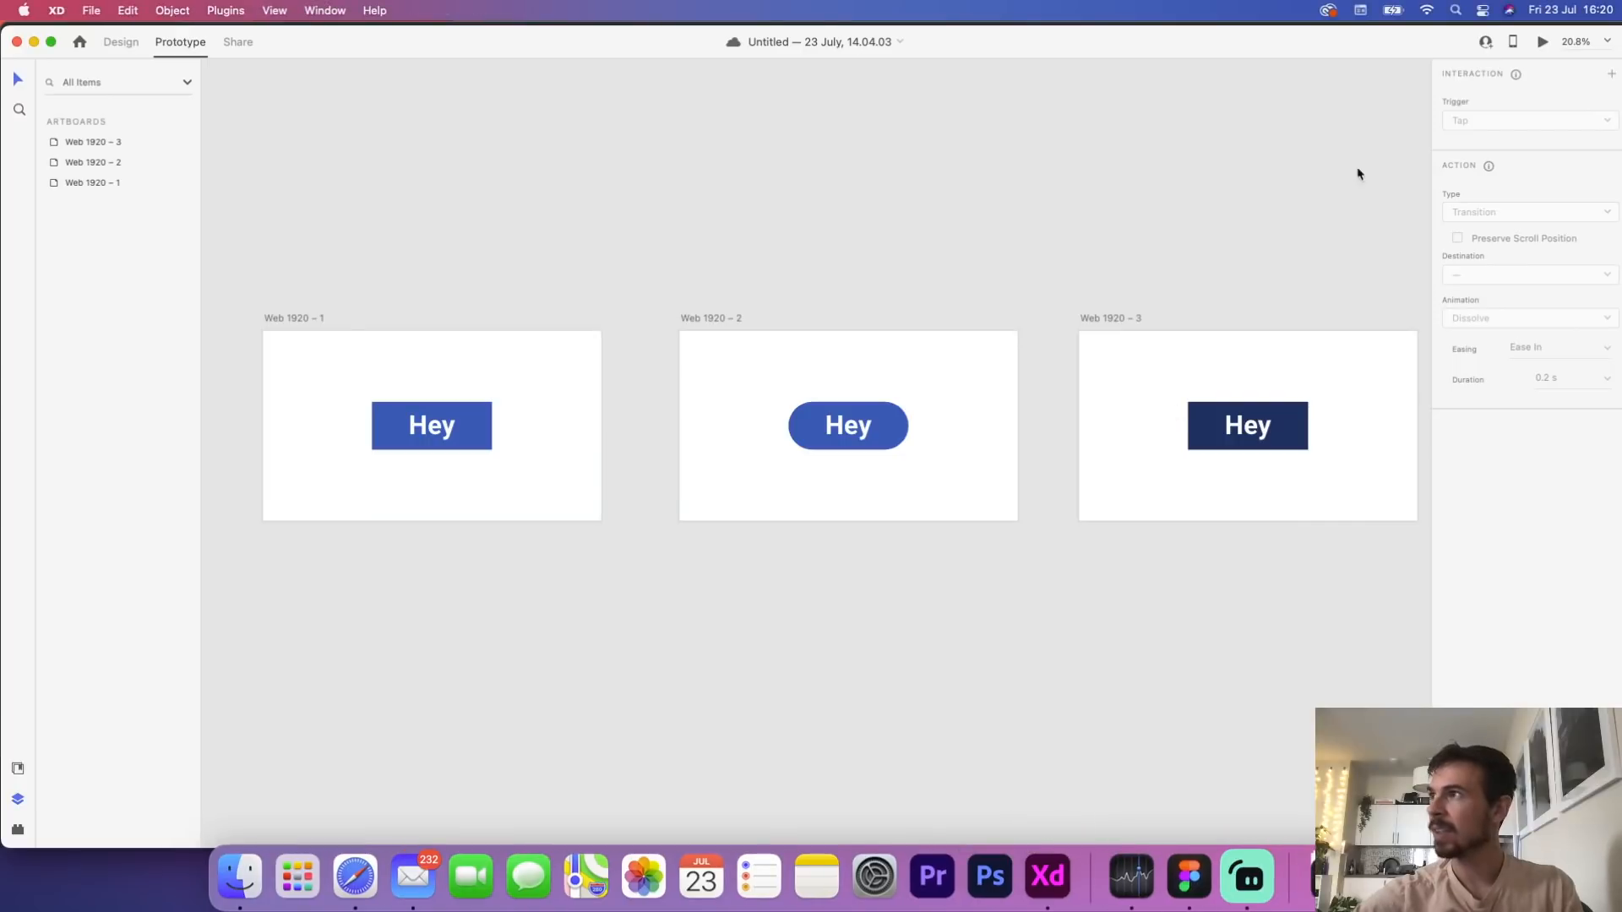
{"action": "left_click", "coordinate": [278, 319]}
{"action": "left_click", "coordinate": [1539, 40]}
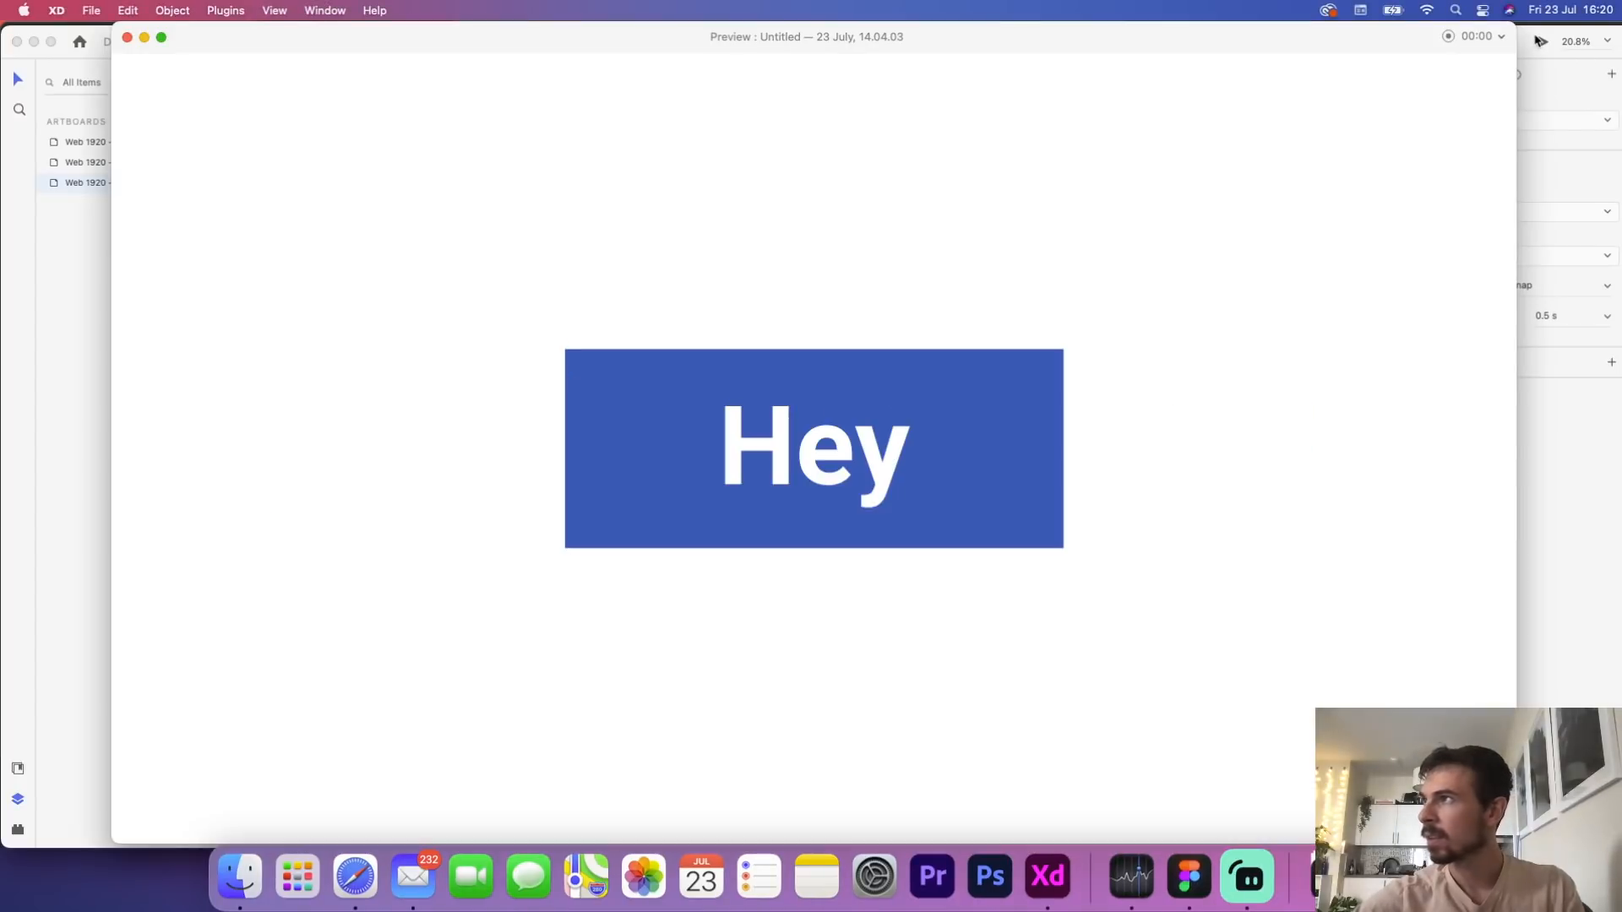
{"action": "left_click", "coordinate": [817, 371]}
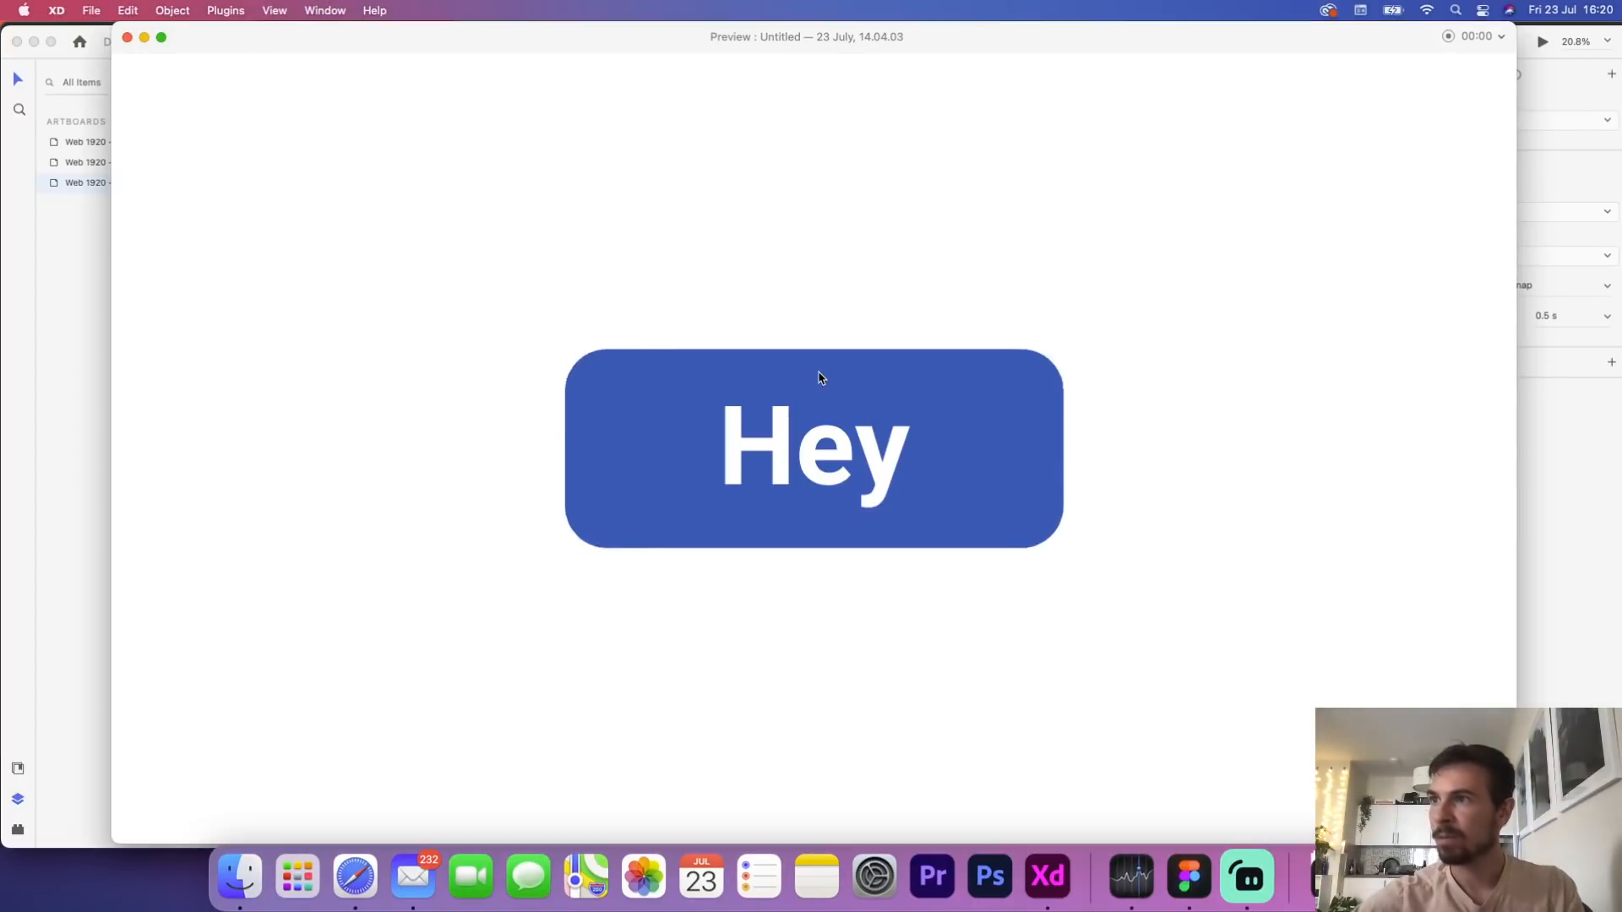
{"action": "left_click", "coordinate": [128, 37]}
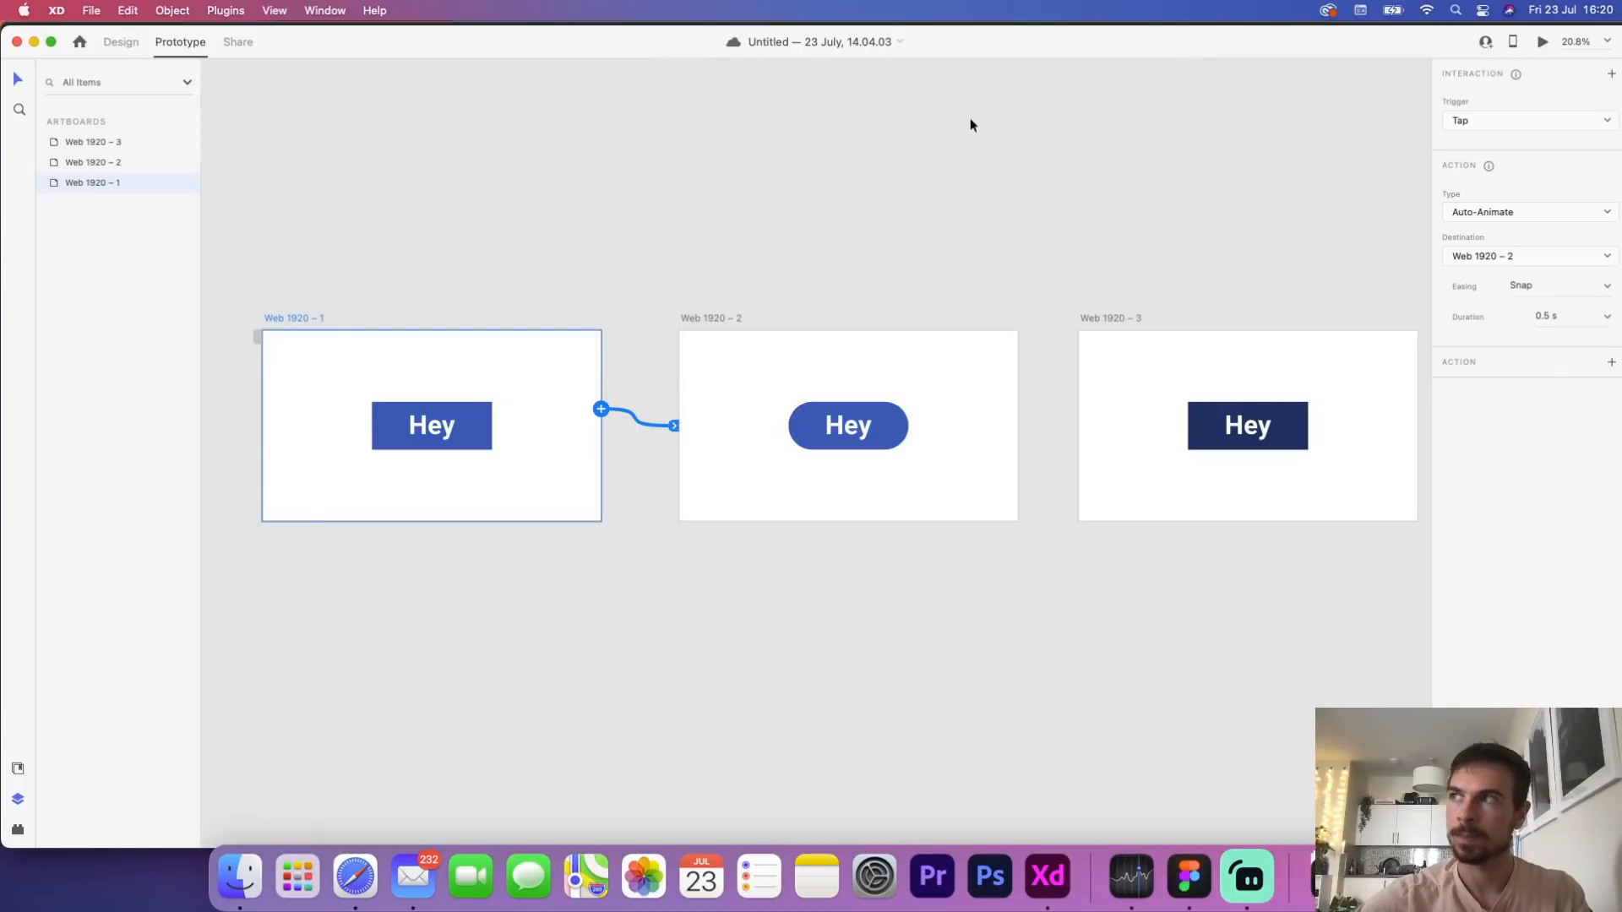
{"action": "left_click", "coordinate": [1541, 44]}
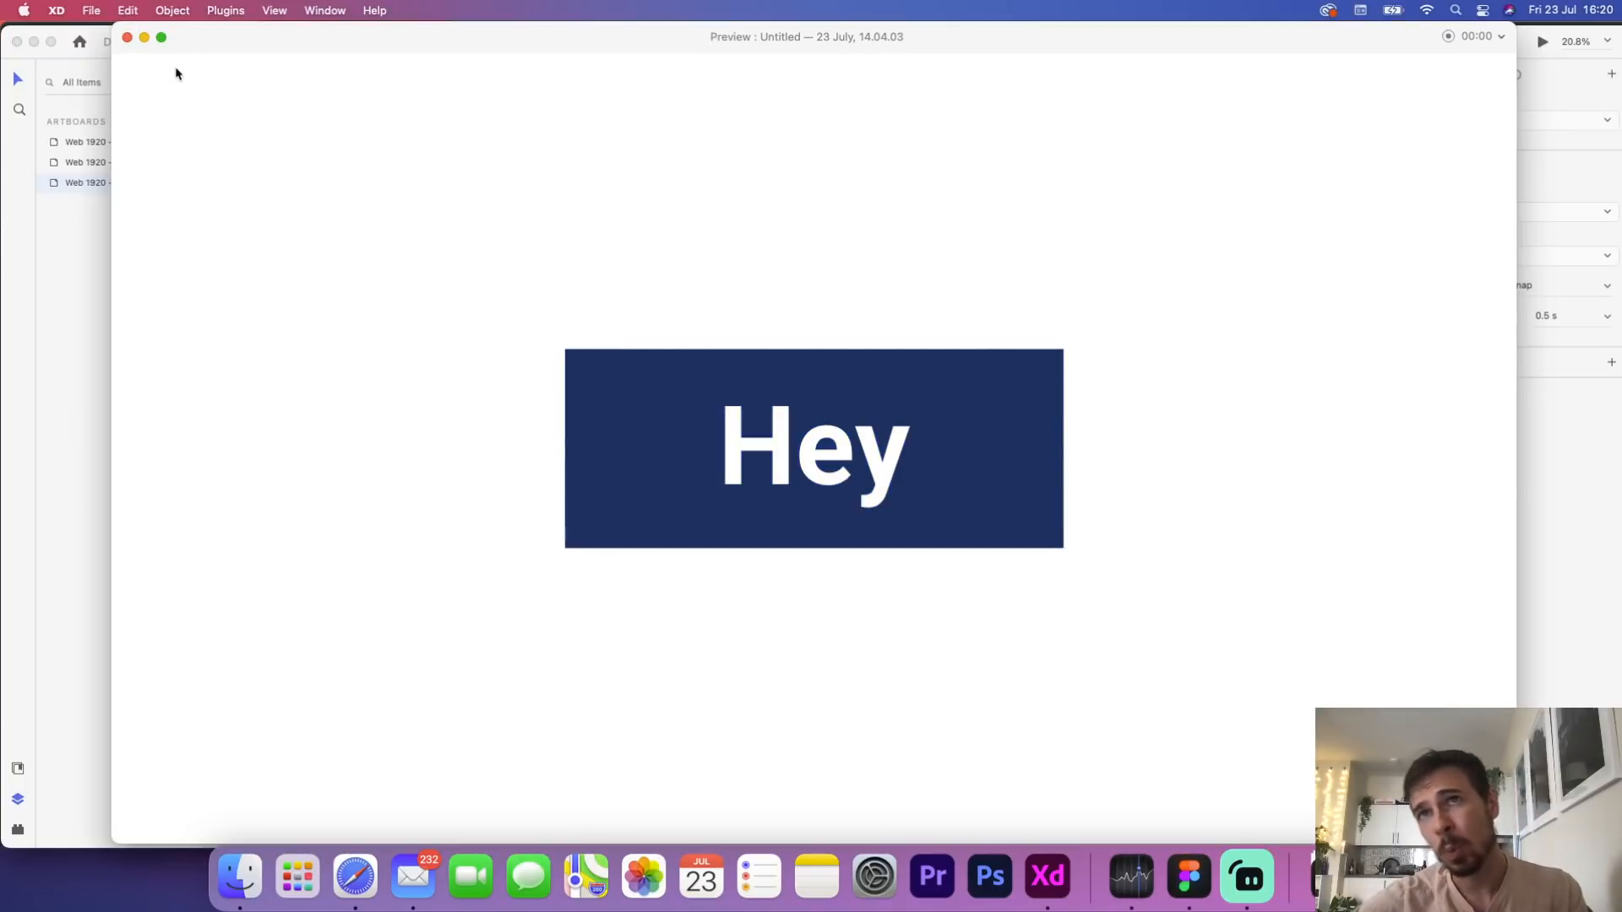
{"action": "left_click", "coordinate": [128, 38]}
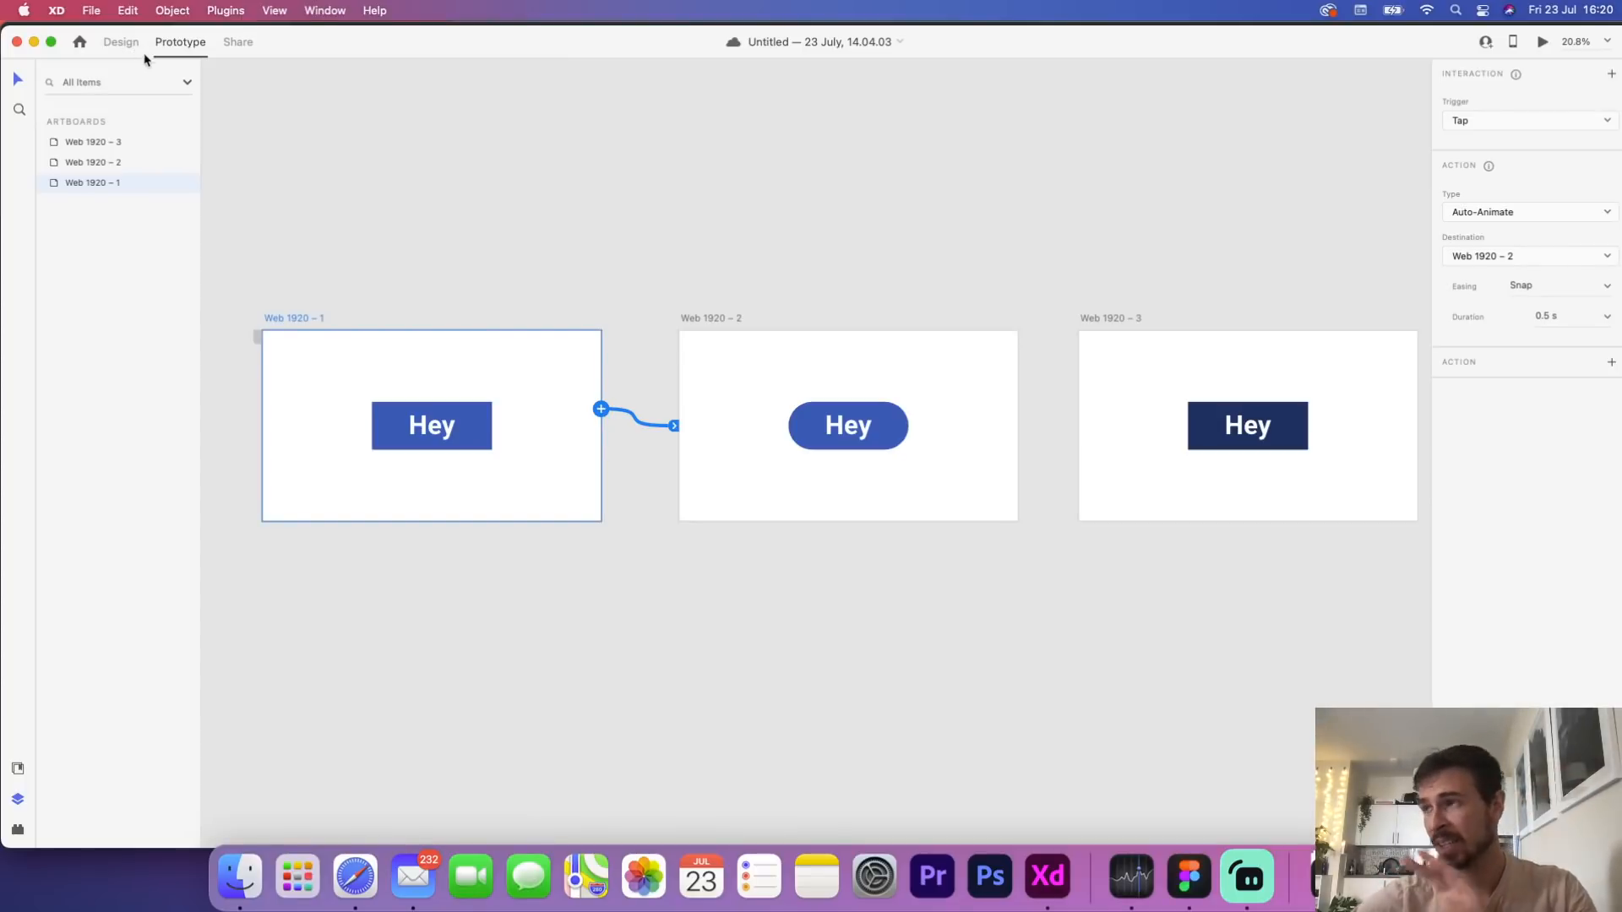
Add a Tap-triggered Auto-Animate connection from the Web 1920 – 3 artboard back to Web 1920 – 1
{"action": "left_click", "coordinate": [1109, 318]}
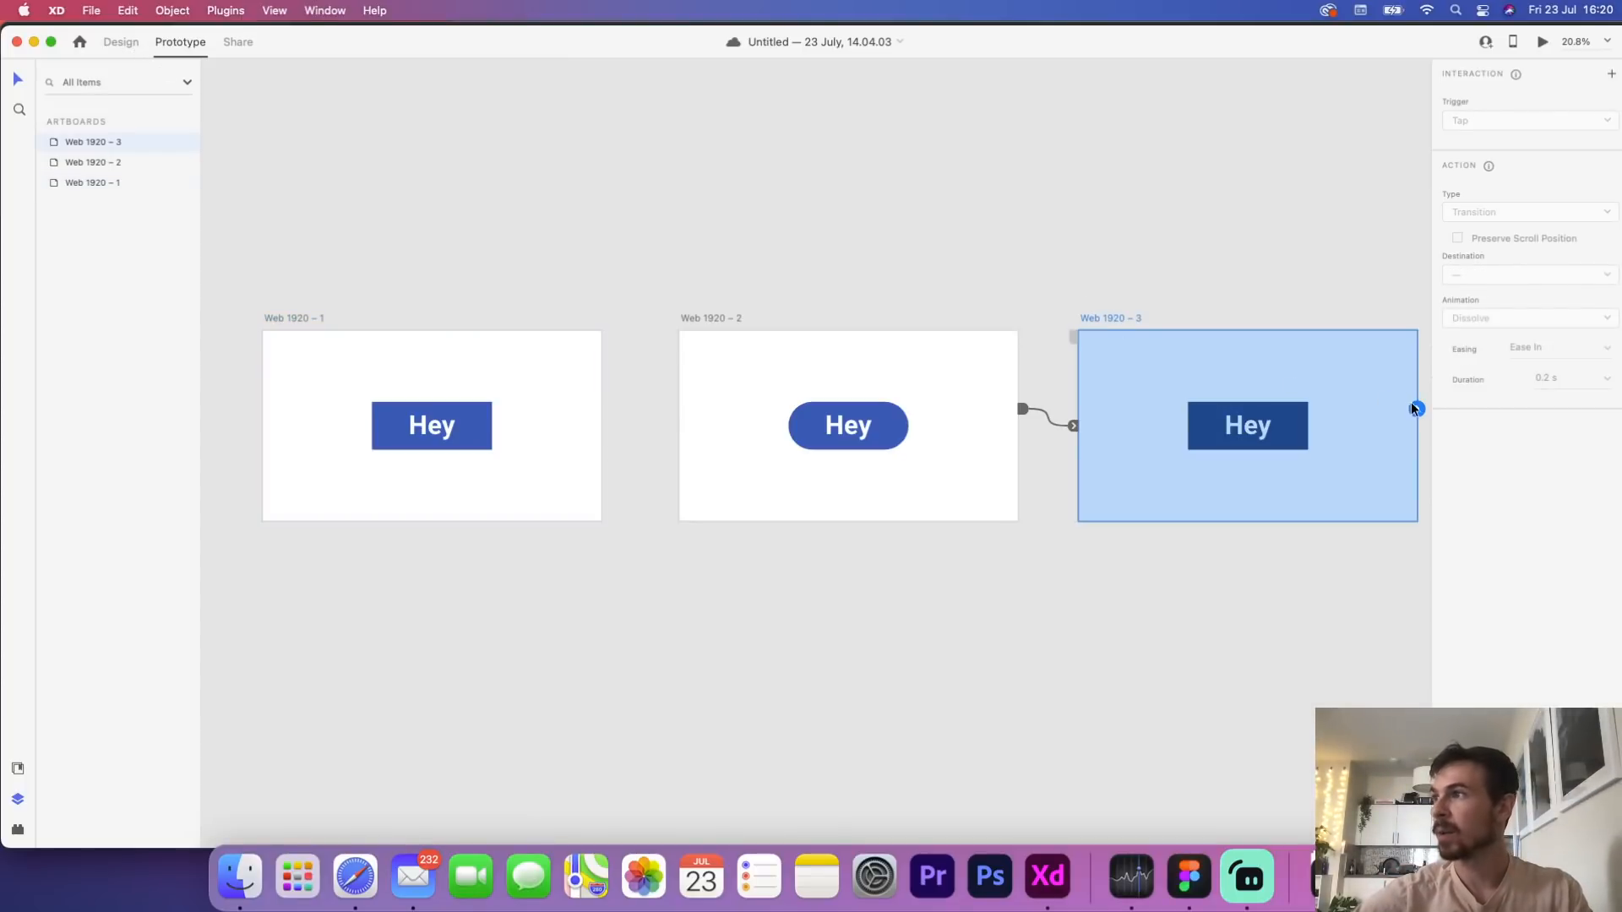
{"action": "left_click_drag", "start_coordinate": [1417, 410], "coordinate": [537, 373]}
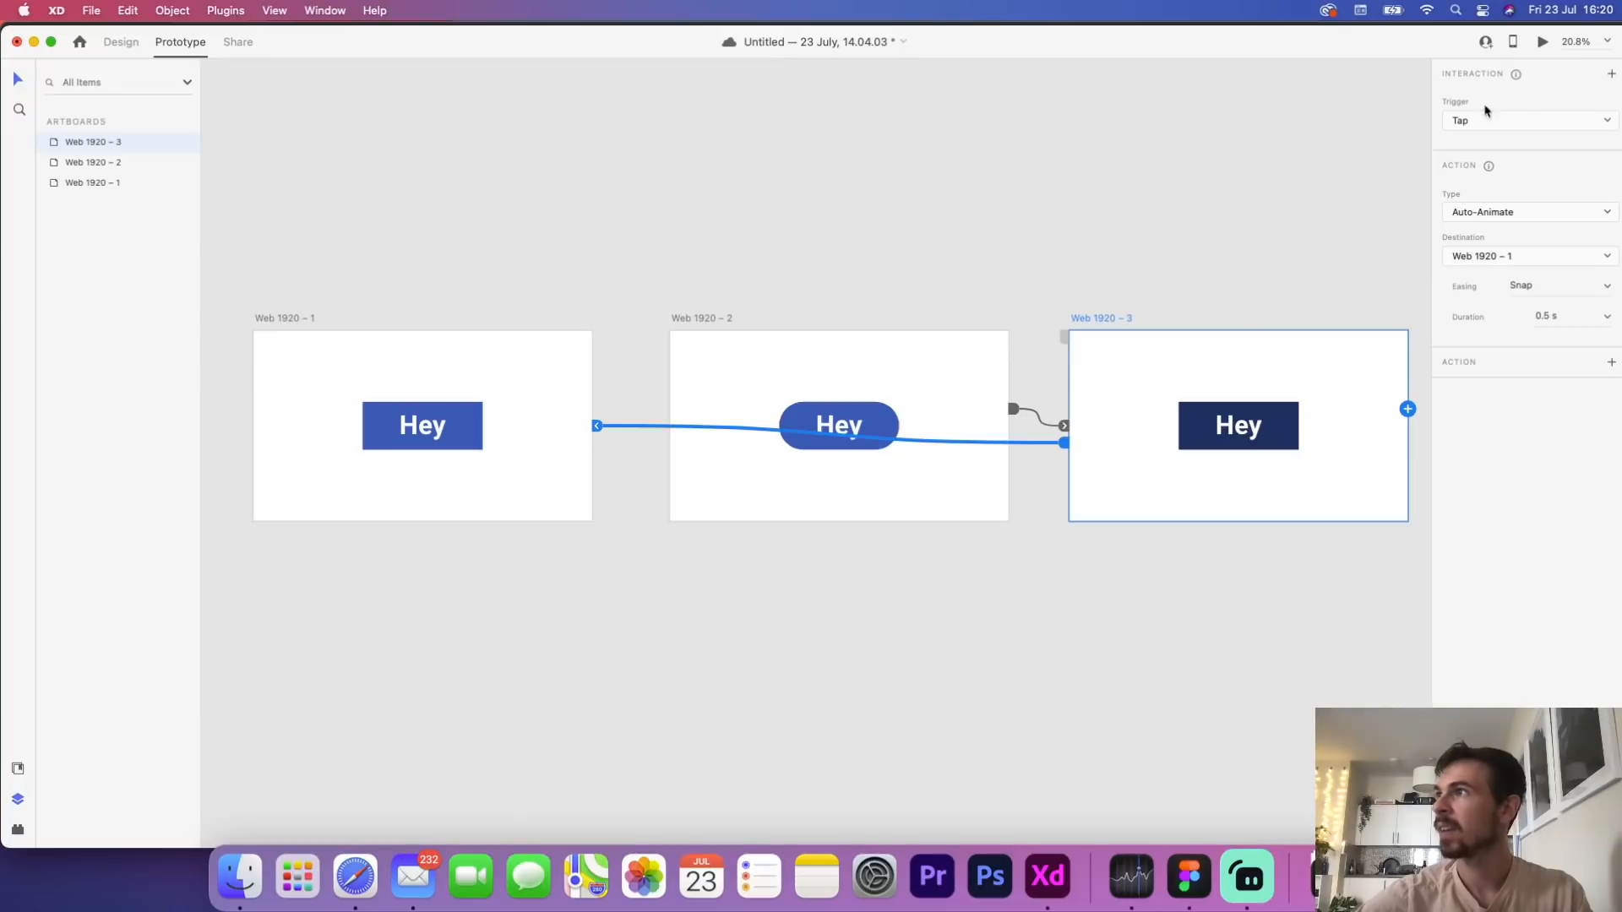
Preview the looping prototype from Web 1920 – 1, trigger the Hey button repeatedly, then close the preview and clear the selection
{"action": "left_click", "coordinate": [264, 318]}
{"action": "left_click", "coordinate": [1543, 42]}
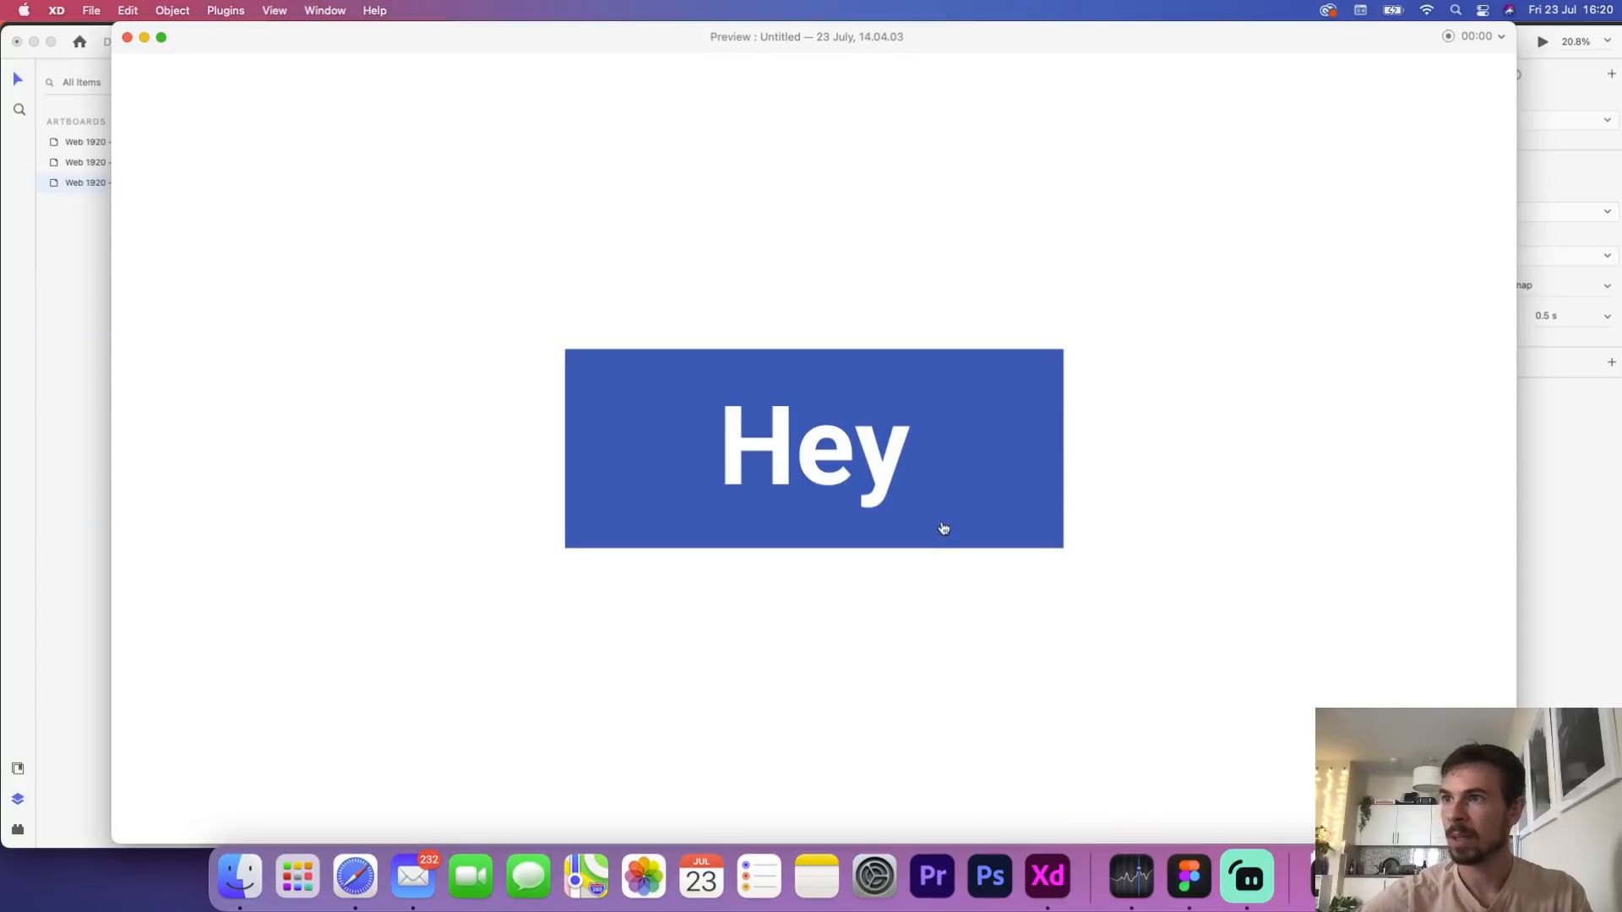
{"action": "left_click", "coordinate": [973, 464]}
{"action": "left_click", "coordinate": [973, 461]}
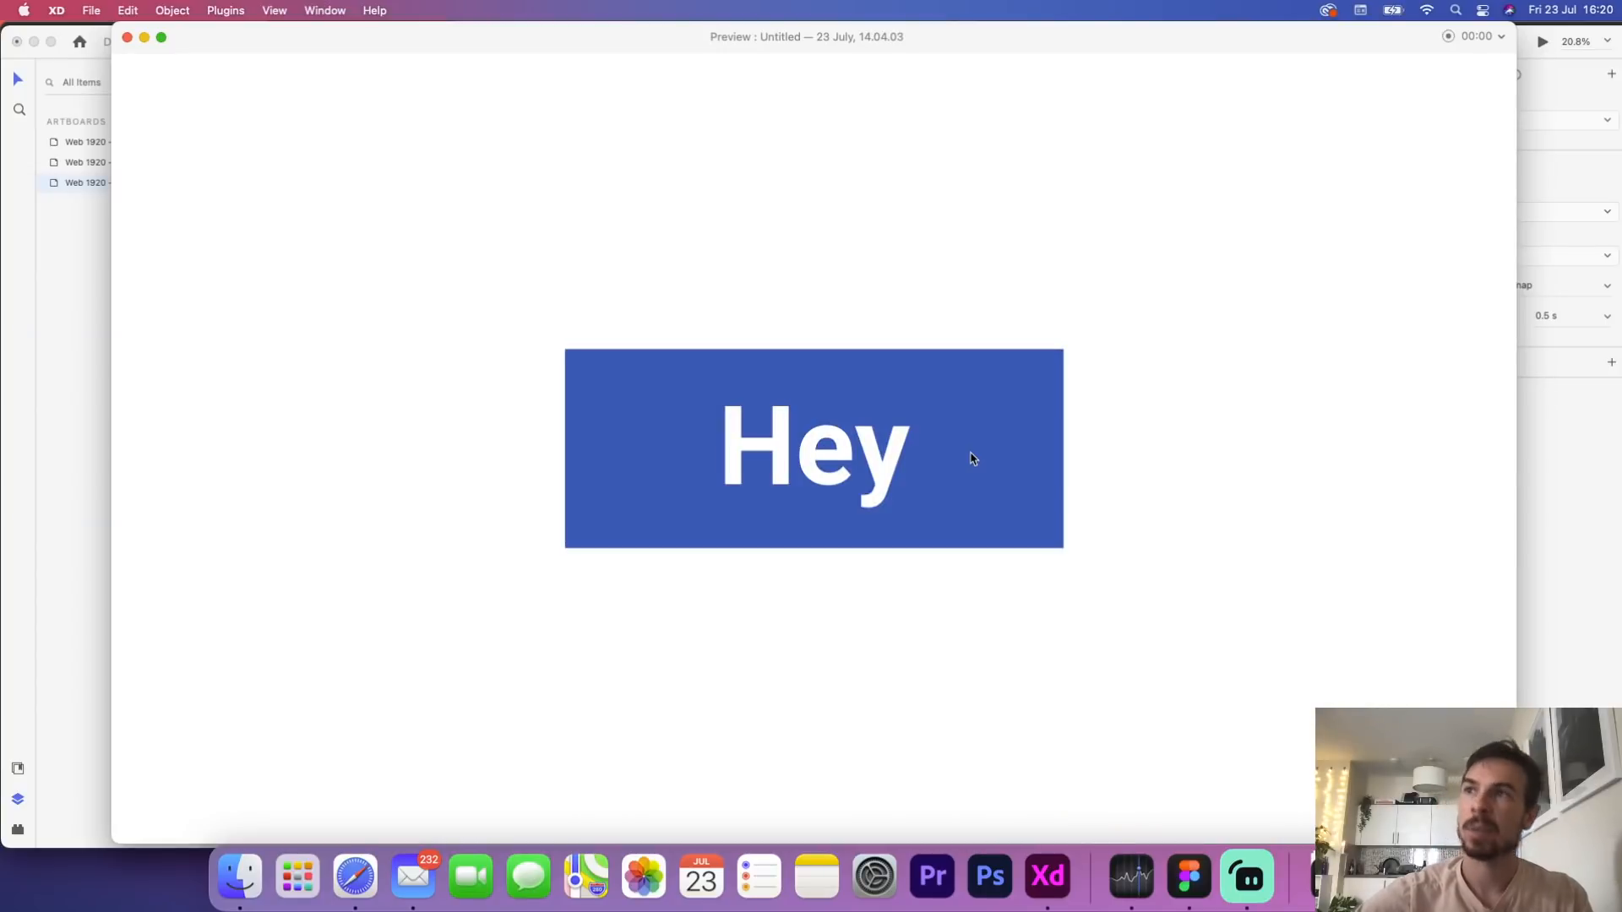
{"action": "left_click", "coordinate": [971, 465]}
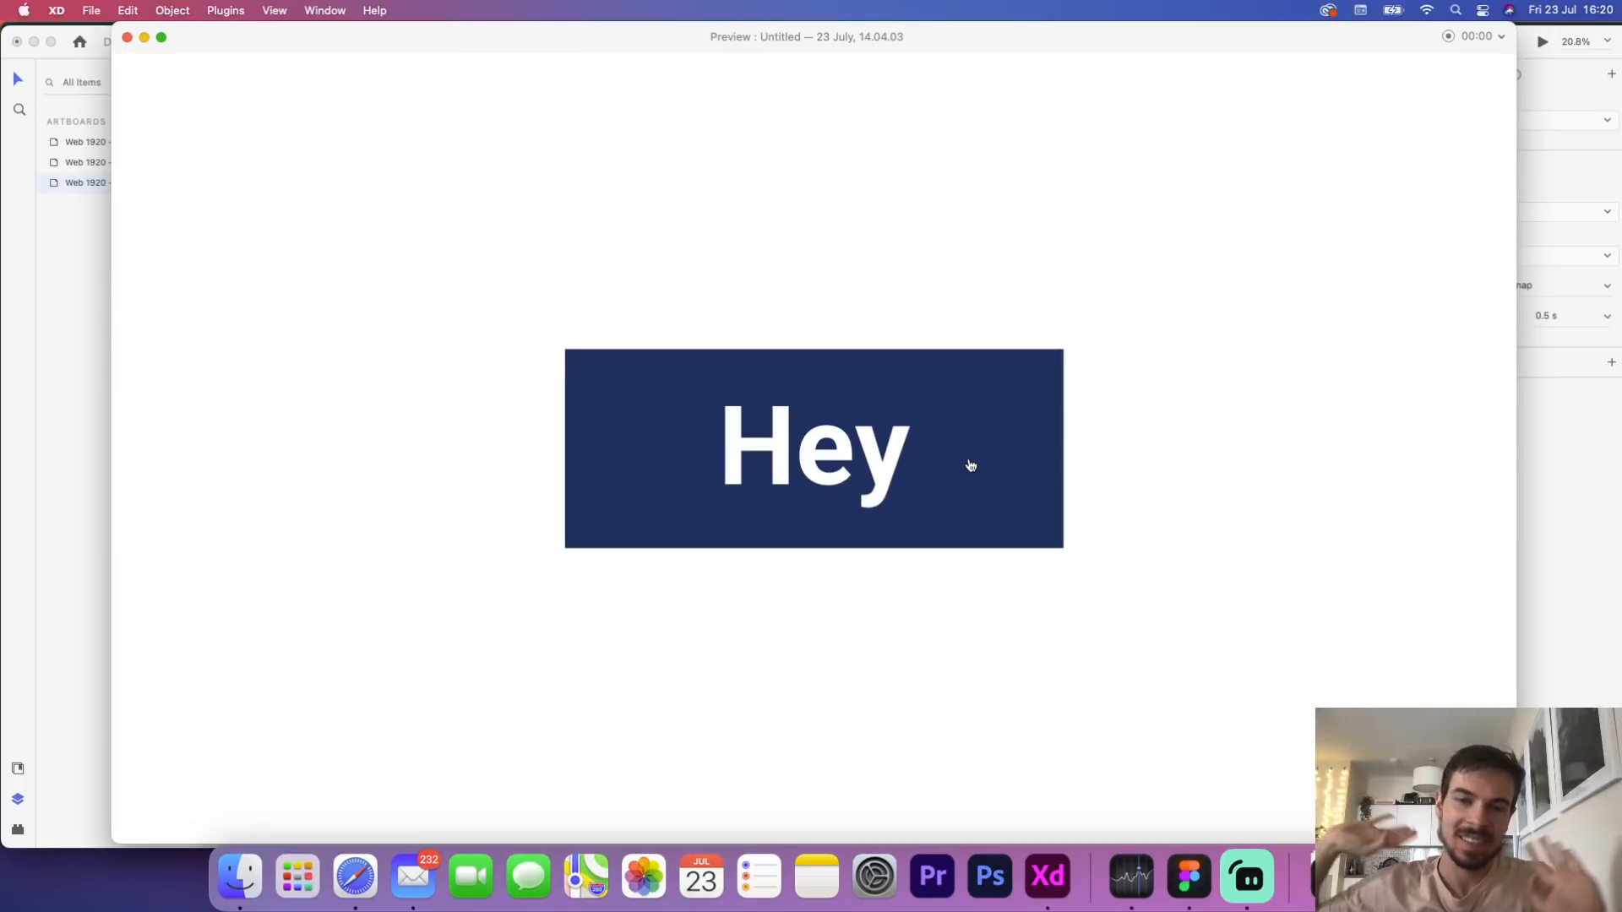
{"action": "left_click", "coordinate": [966, 464]}
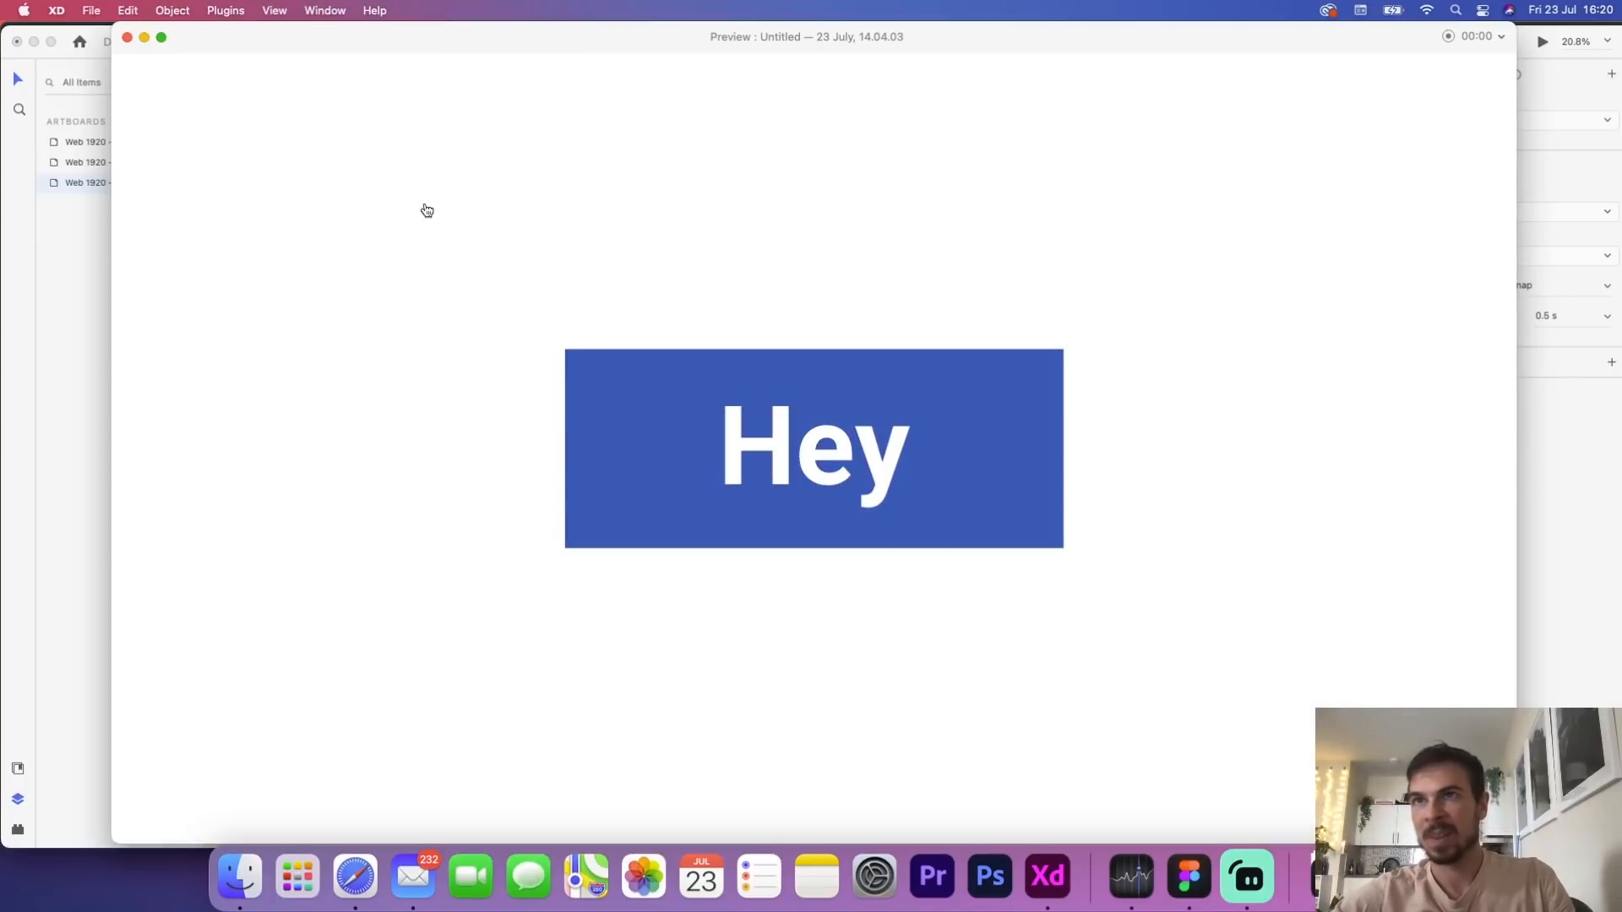
{"action": "left_click", "coordinate": [124, 39]}
{"action": "left_click", "coordinate": [898, 671]}
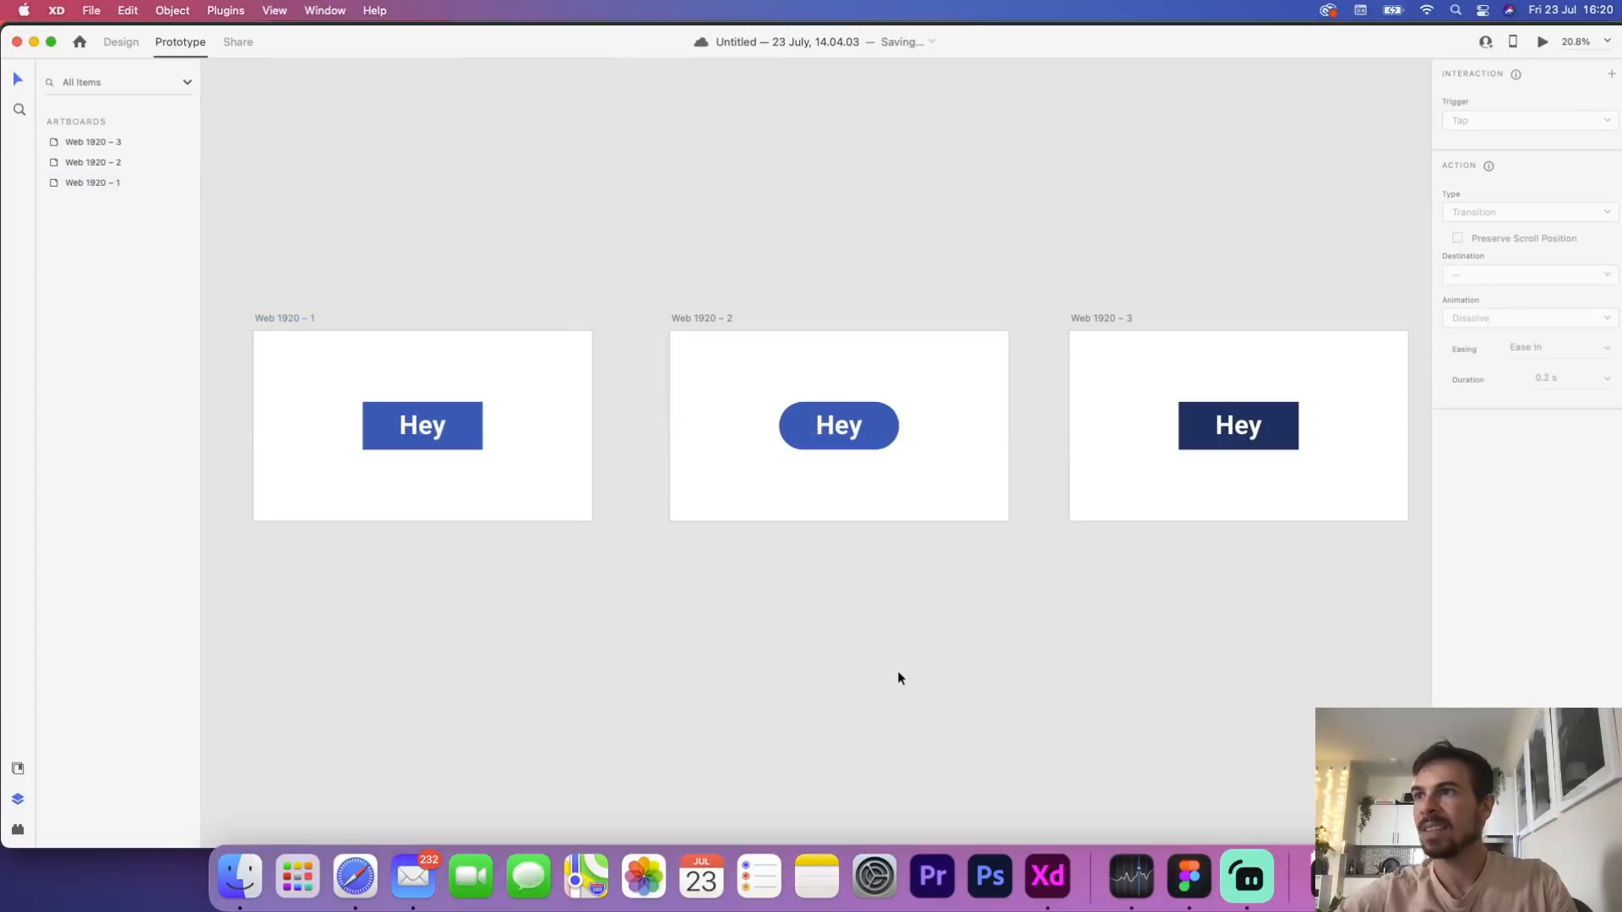
Switch to Figma and return from the prototype presentation to the Untitled design file
{"action": "left_click", "coordinate": [1176, 875]}
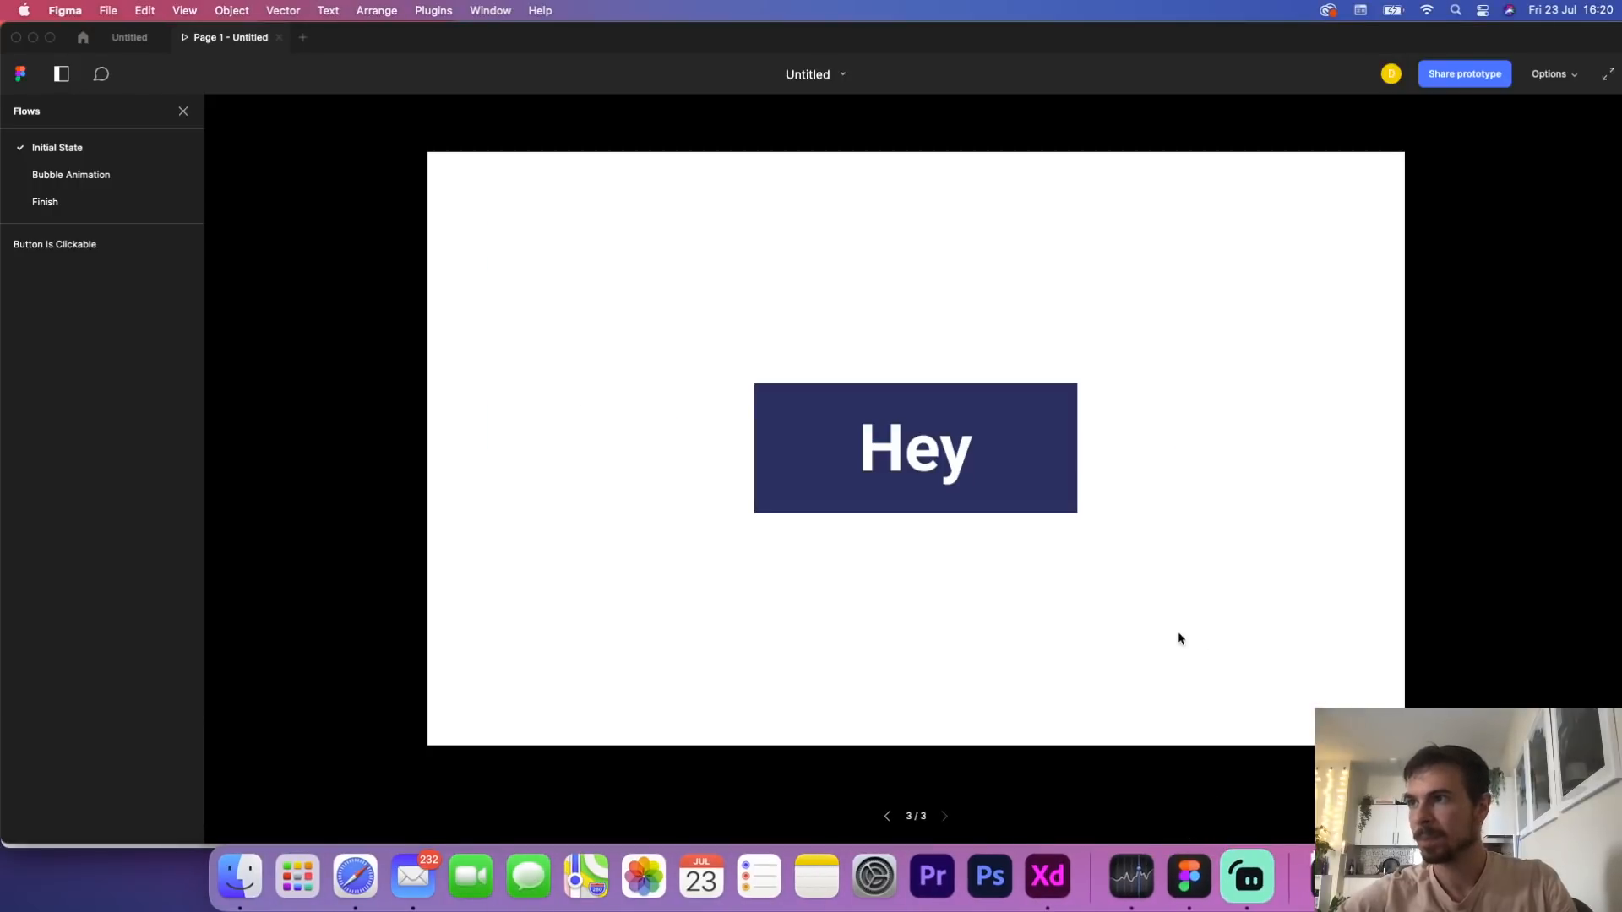
{"action": "left_click", "coordinate": [129, 38]}
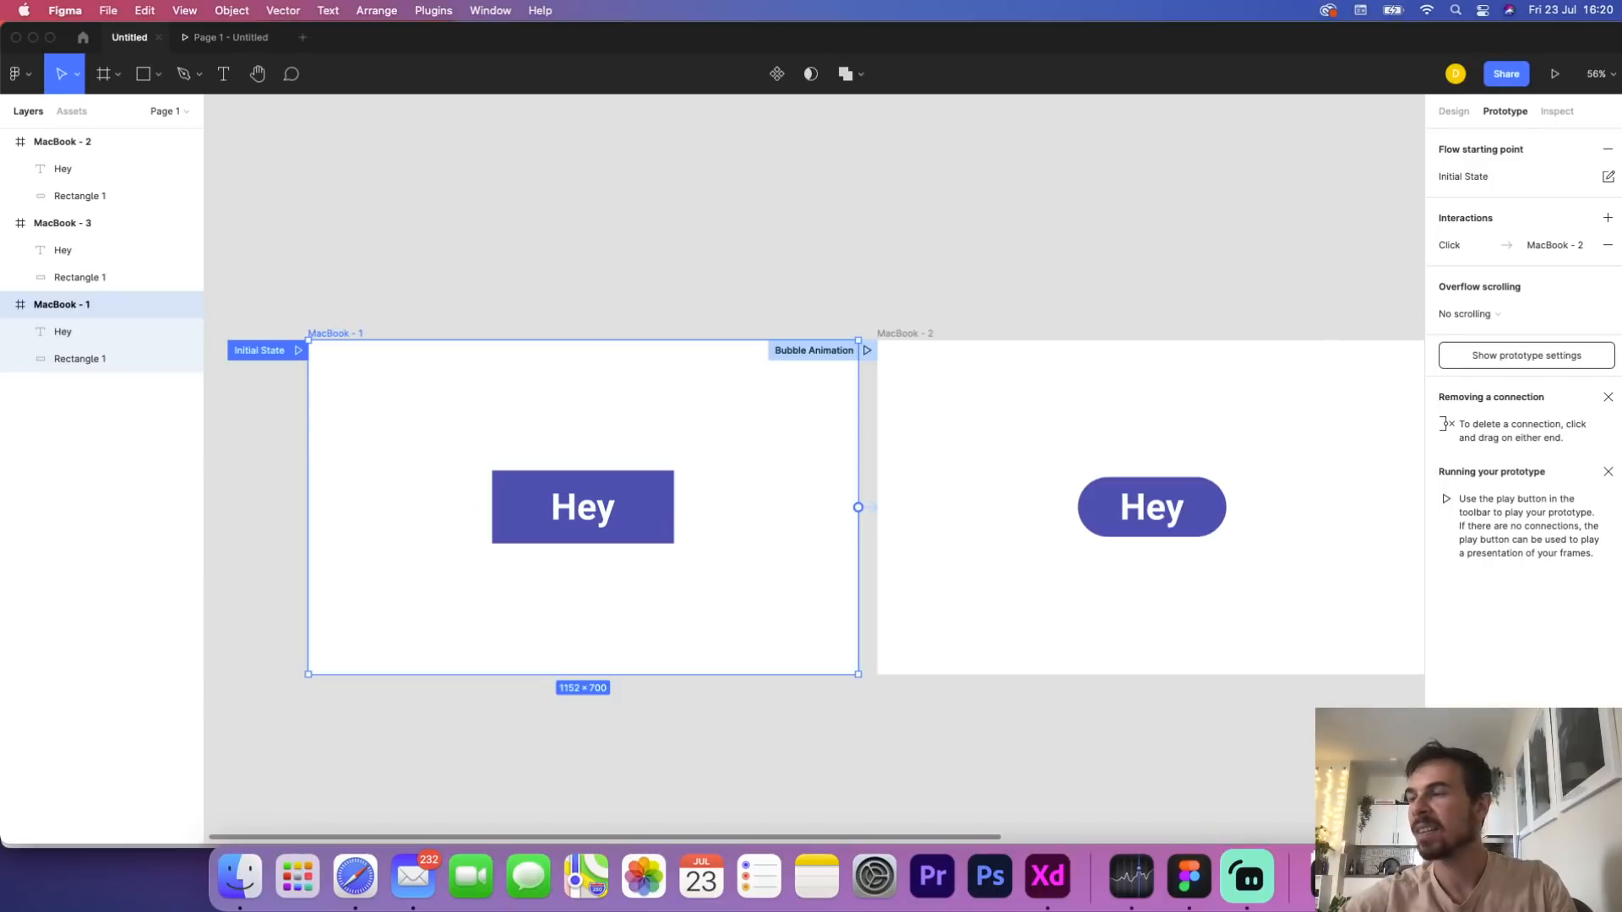
Paste a copy of the MacBook - 3 frame and place it above and to the right of the original
{"action": "scroll", "coordinate": [895, 597], "scroll_direction": "down", "scroll_amount": 5}
{"action": "scroll", "coordinate": [936, 528], "scroll_direction": "down", "scroll_amount": 3}
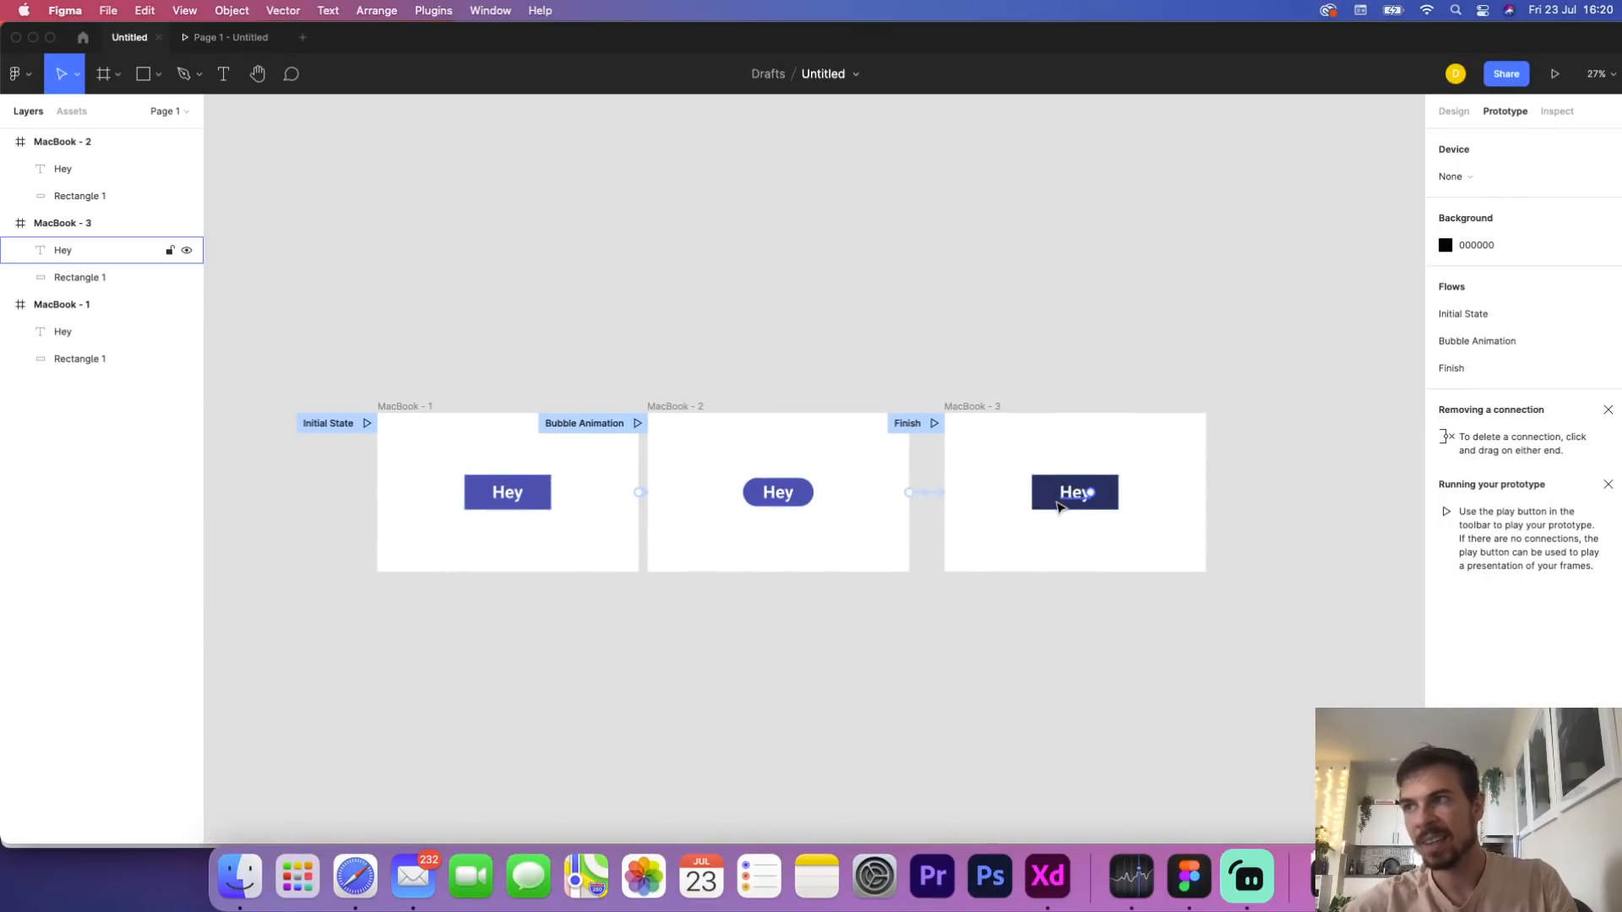
{"action": "scroll", "coordinate": [879, 583], "scroll_direction": "right", "scroll_amount": 5}
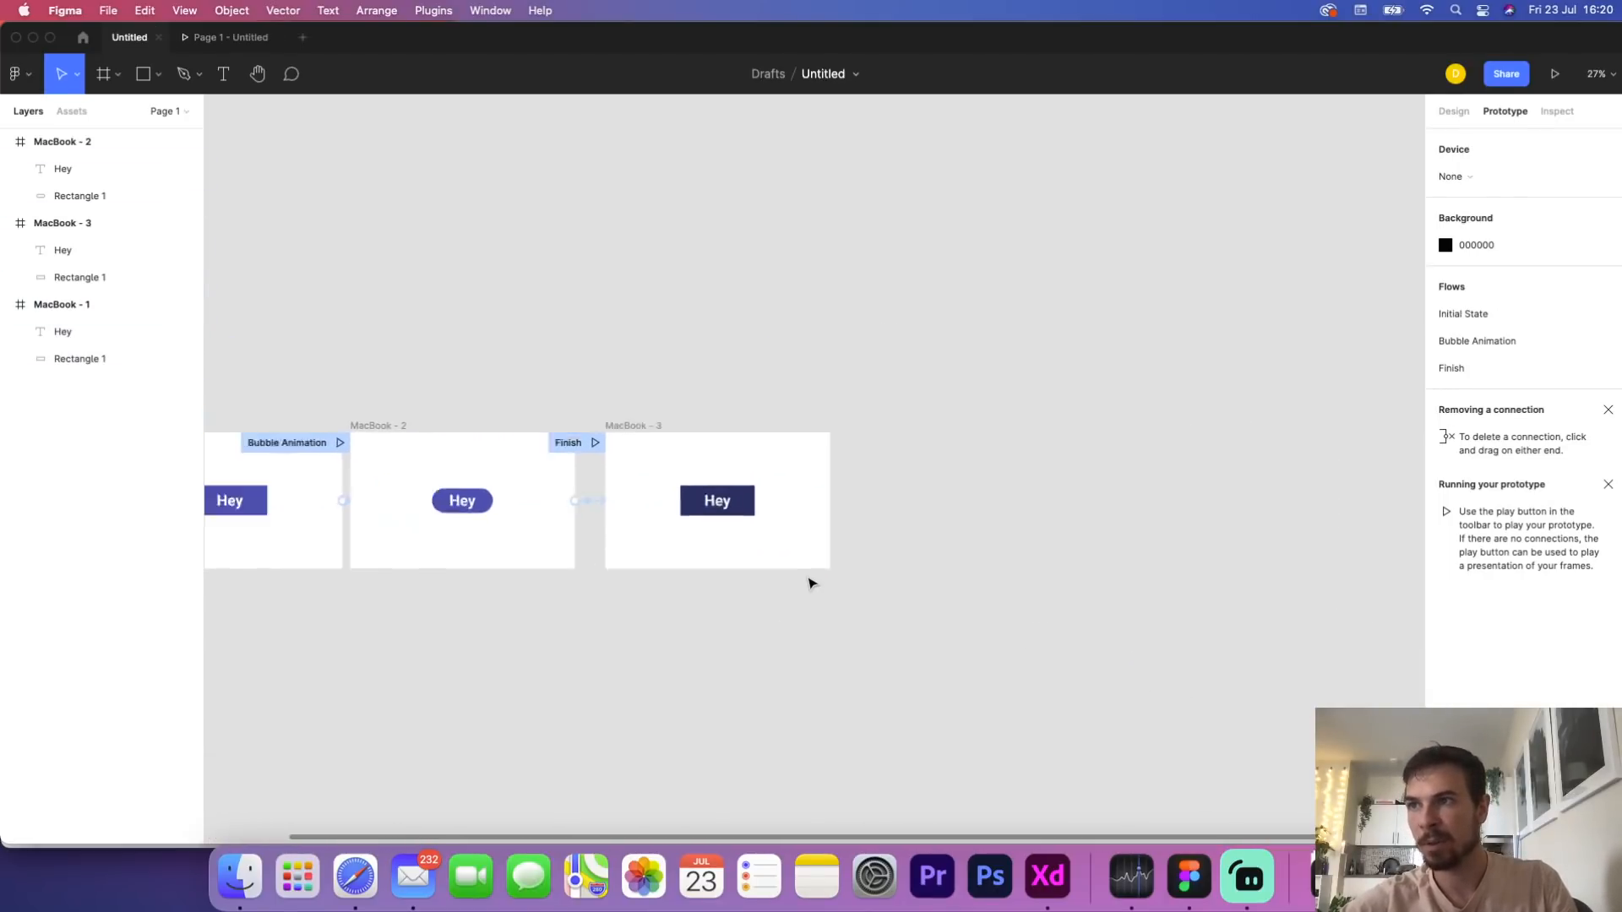
{"action": "scroll", "coordinate": [811, 579], "scroll_direction": "up", "scroll_amount": 10}
{"action": "scroll", "coordinate": [807, 579], "scroll_direction": "down", "scroll_amount": 10}
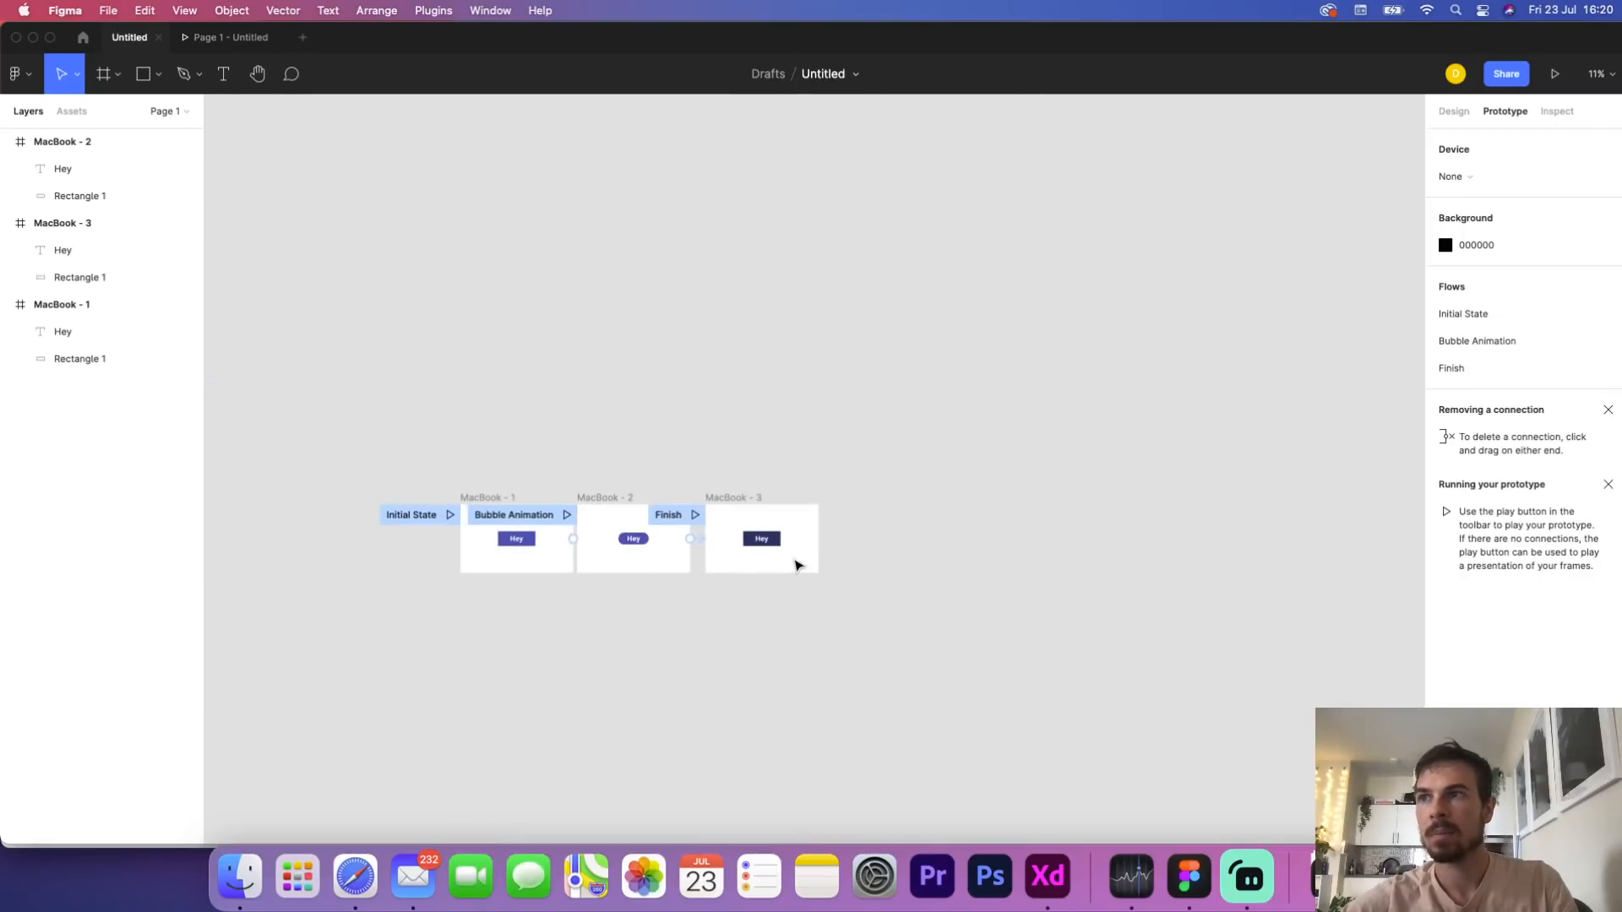
{"action": "scroll", "coordinate": [794, 558], "scroll_direction": "up", "scroll_amount": 3}
{"action": "scroll", "coordinate": [794, 559], "scroll_direction": "up", "scroll_amount": 3}
{"action": "left_click", "coordinate": [605, 421]}
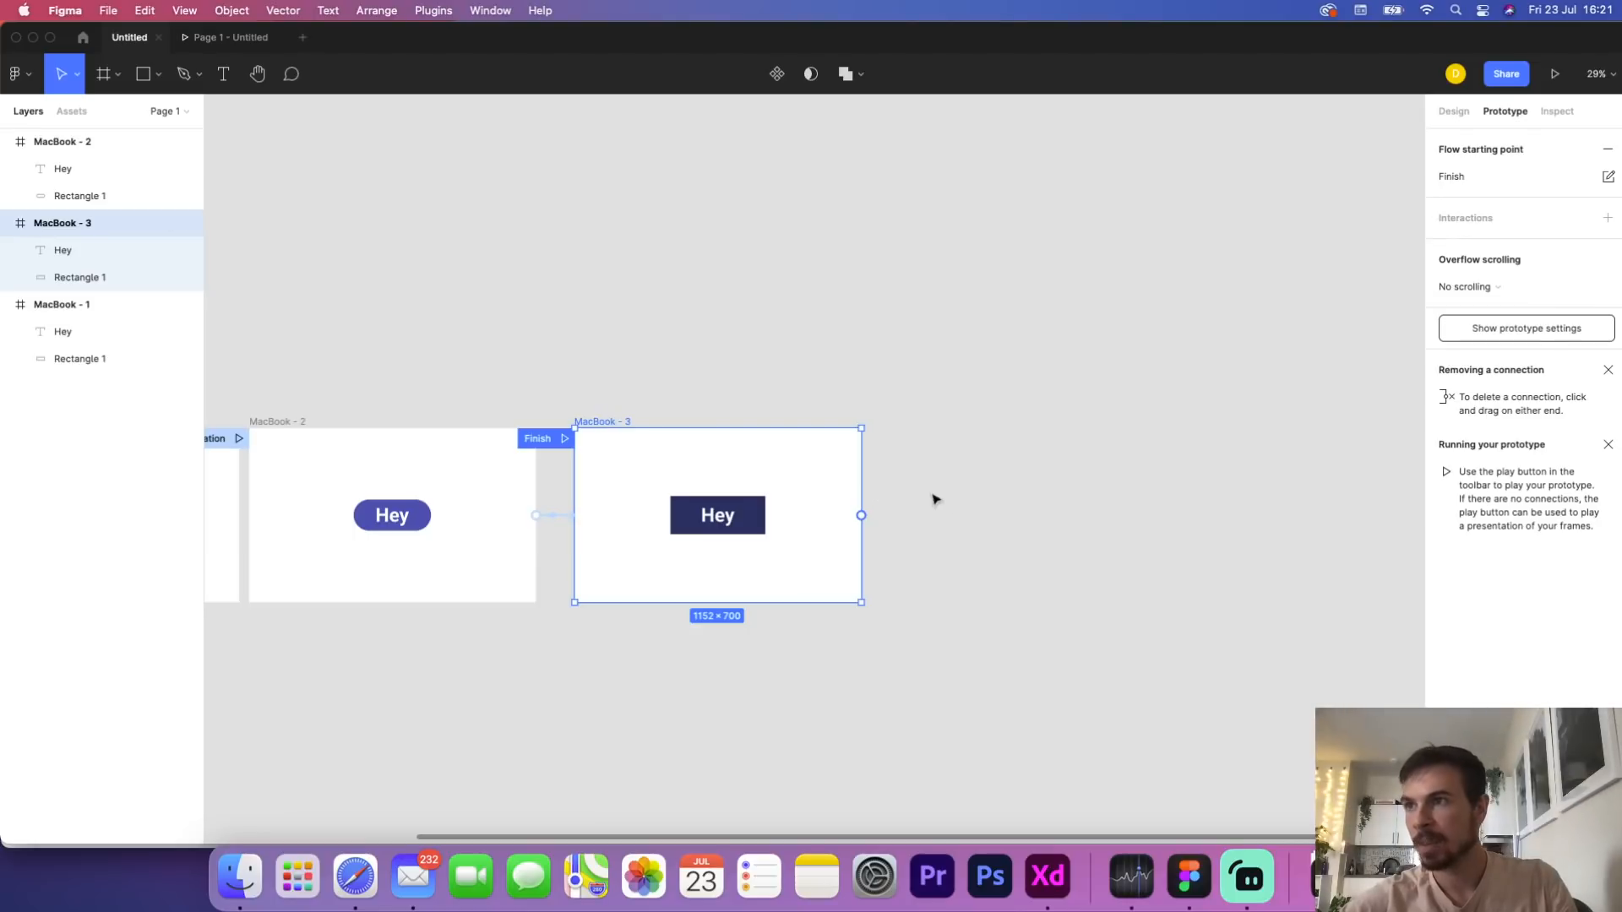
{"action": "key", "text": "super+v"}
{"action": "left_click", "coordinate": [1443, 112]}
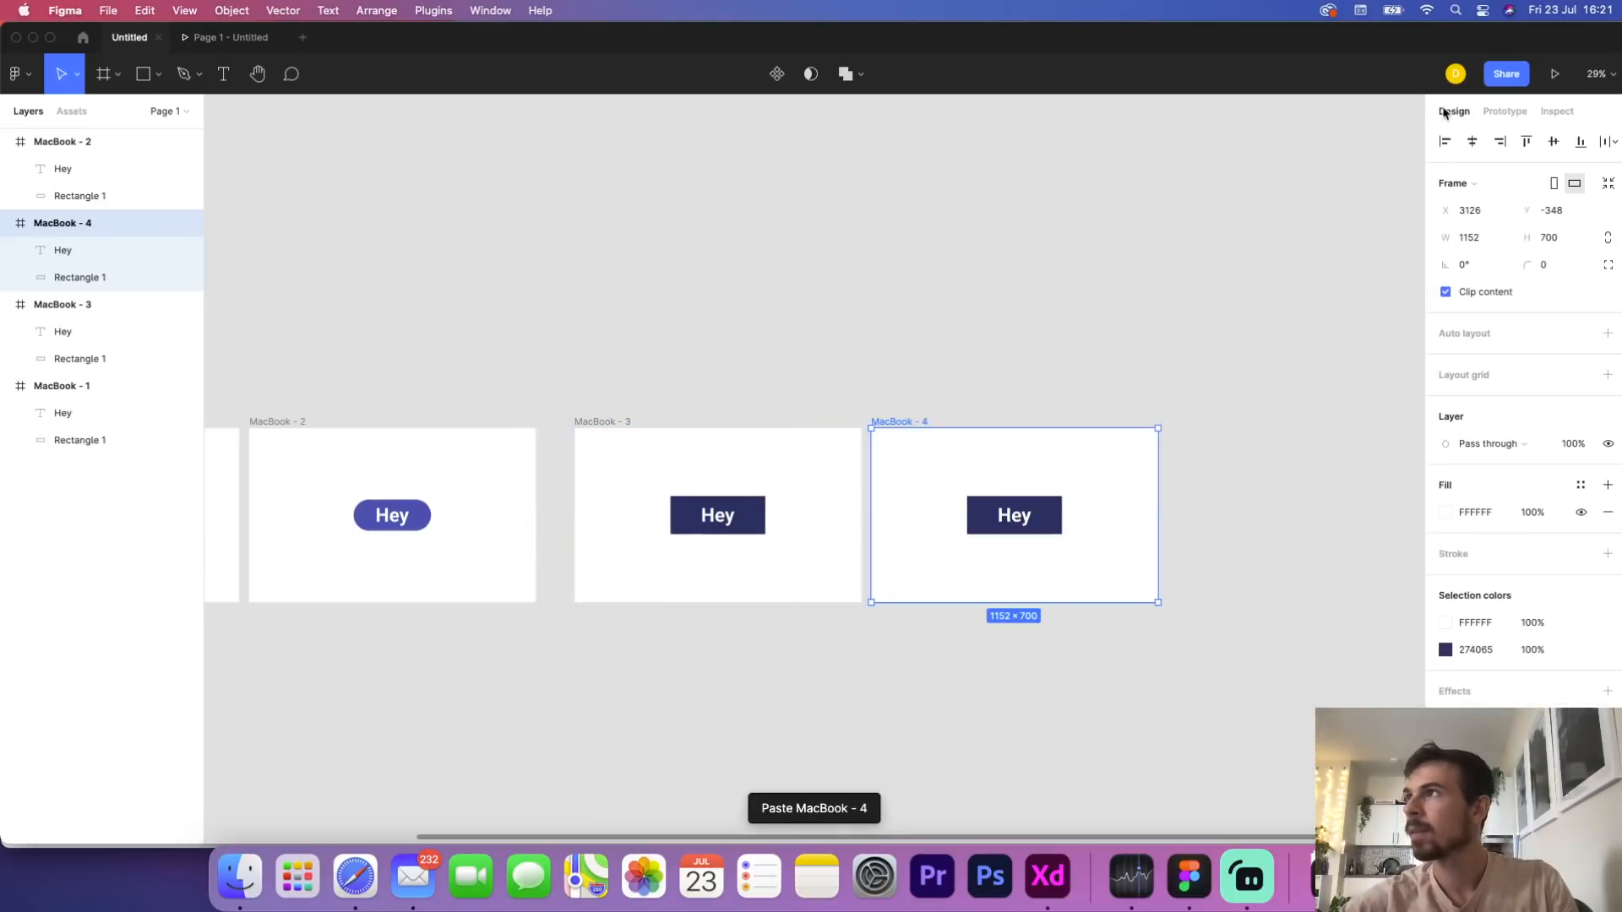
{"action": "left_click_drag", "start_coordinate": [913, 424], "coordinate": [931, 249]}
Paste a second copy of the MacBook - 3 frame and place it below the MacBook - 4 frame
{"action": "left_click", "coordinate": [601, 424]}
{"action": "key", "text": "super+v"}
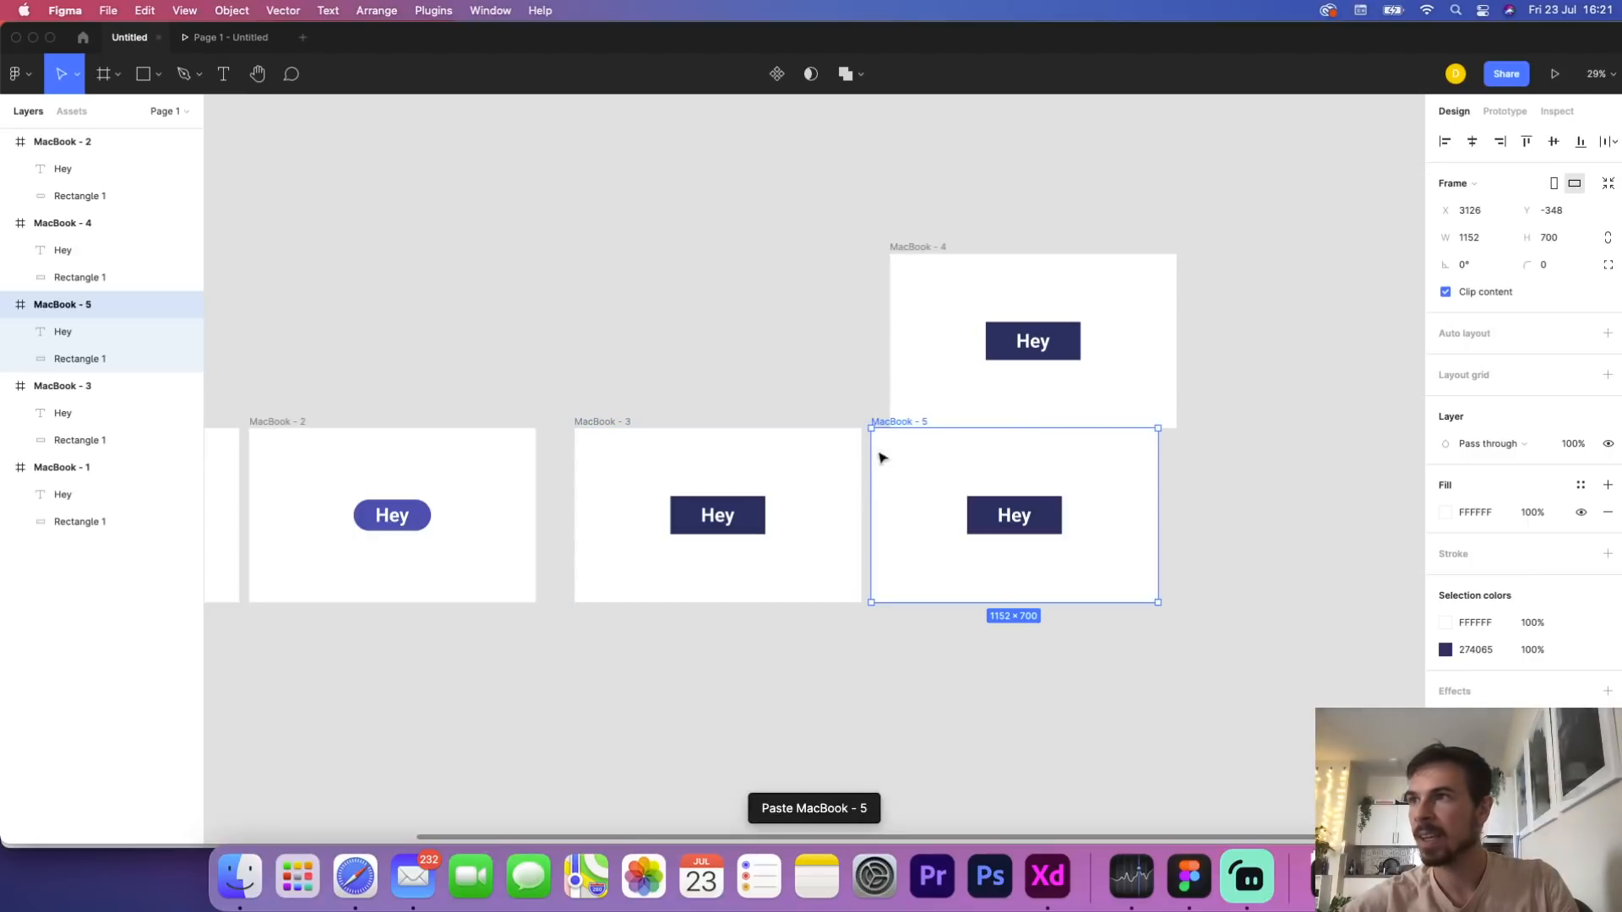
{"action": "left_click_drag", "start_coordinate": [883, 422], "coordinate": [902, 596]}
Widen the rectangle behind Hey in MacBook - 4 on both sides to about 597 px
{"action": "left_click", "coordinate": [1066, 341]}
{"action": "left_click_drag", "start_coordinate": [1079, 341], "coordinate": [1106, 342]}
{"action": "left_click_drag", "start_coordinate": [986, 342], "coordinate": [957, 345]}
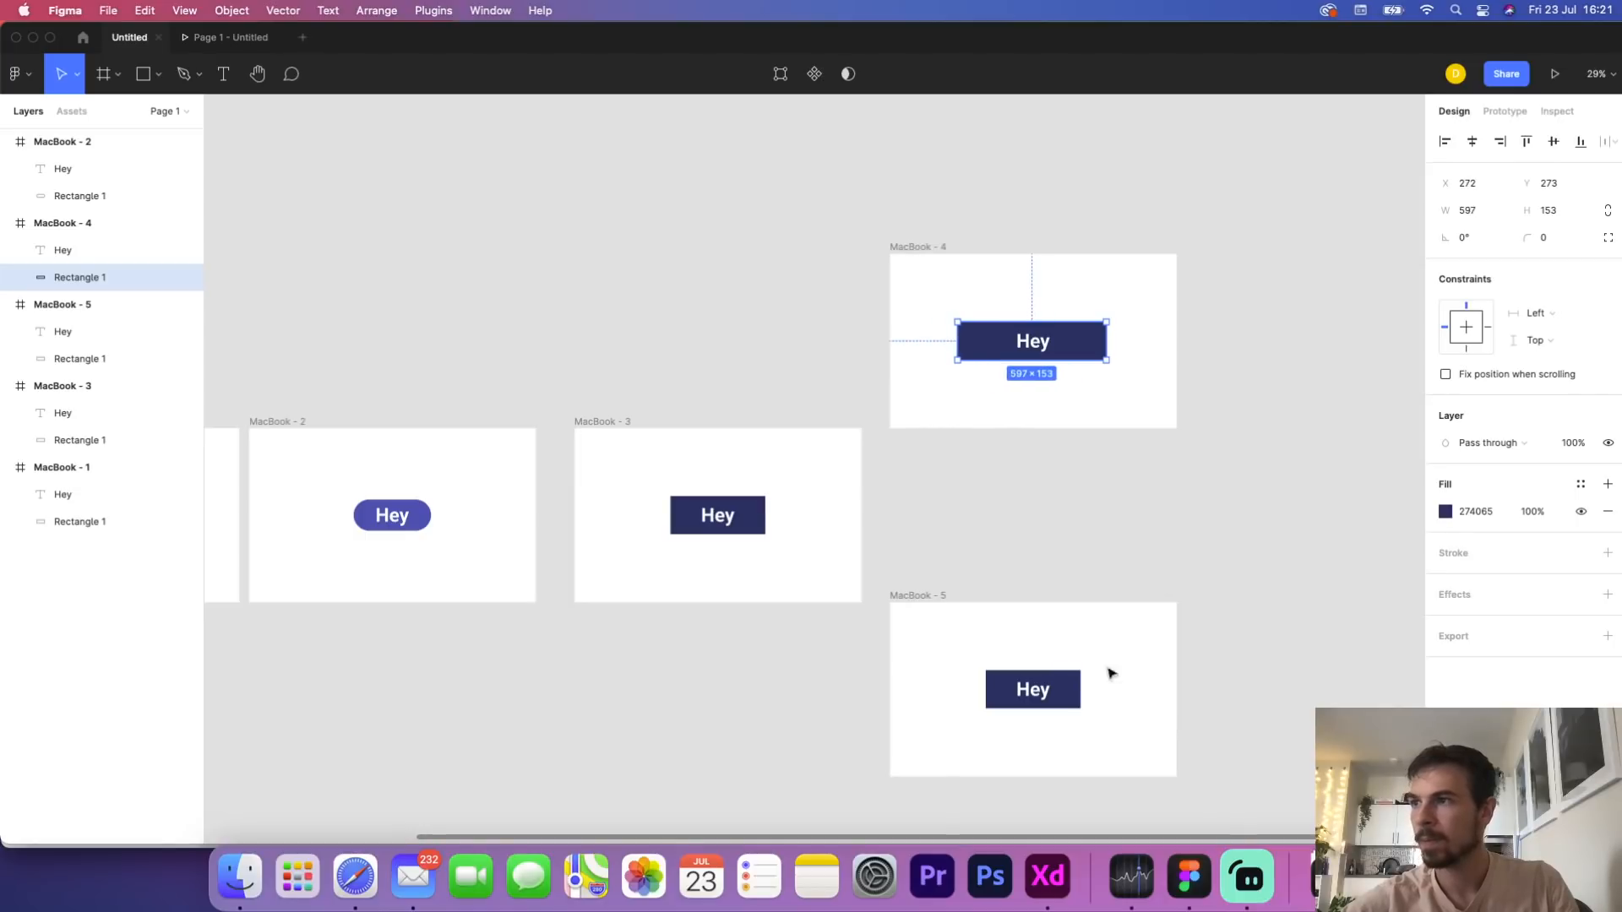
Change the fill of the rectangle behind Hey in MacBook - 5 to a brighter violet-blue
{"action": "left_click", "coordinate": [1066, 688]}
{"action": "left_click", "coordinate": [1446, 512]}
{"action": "left_click_drag", "start_coordinate": [1360, 538], "coordinate": [1354, 435]}
{"action": "left_click", "coordinate": [673, 449]}
Connect MacBook - 3 to MacBook - 4 with an On drag interaction and to MacBook - 5 with an On click interaction
{"action": "left_click", "coordinate": [626, 422]}
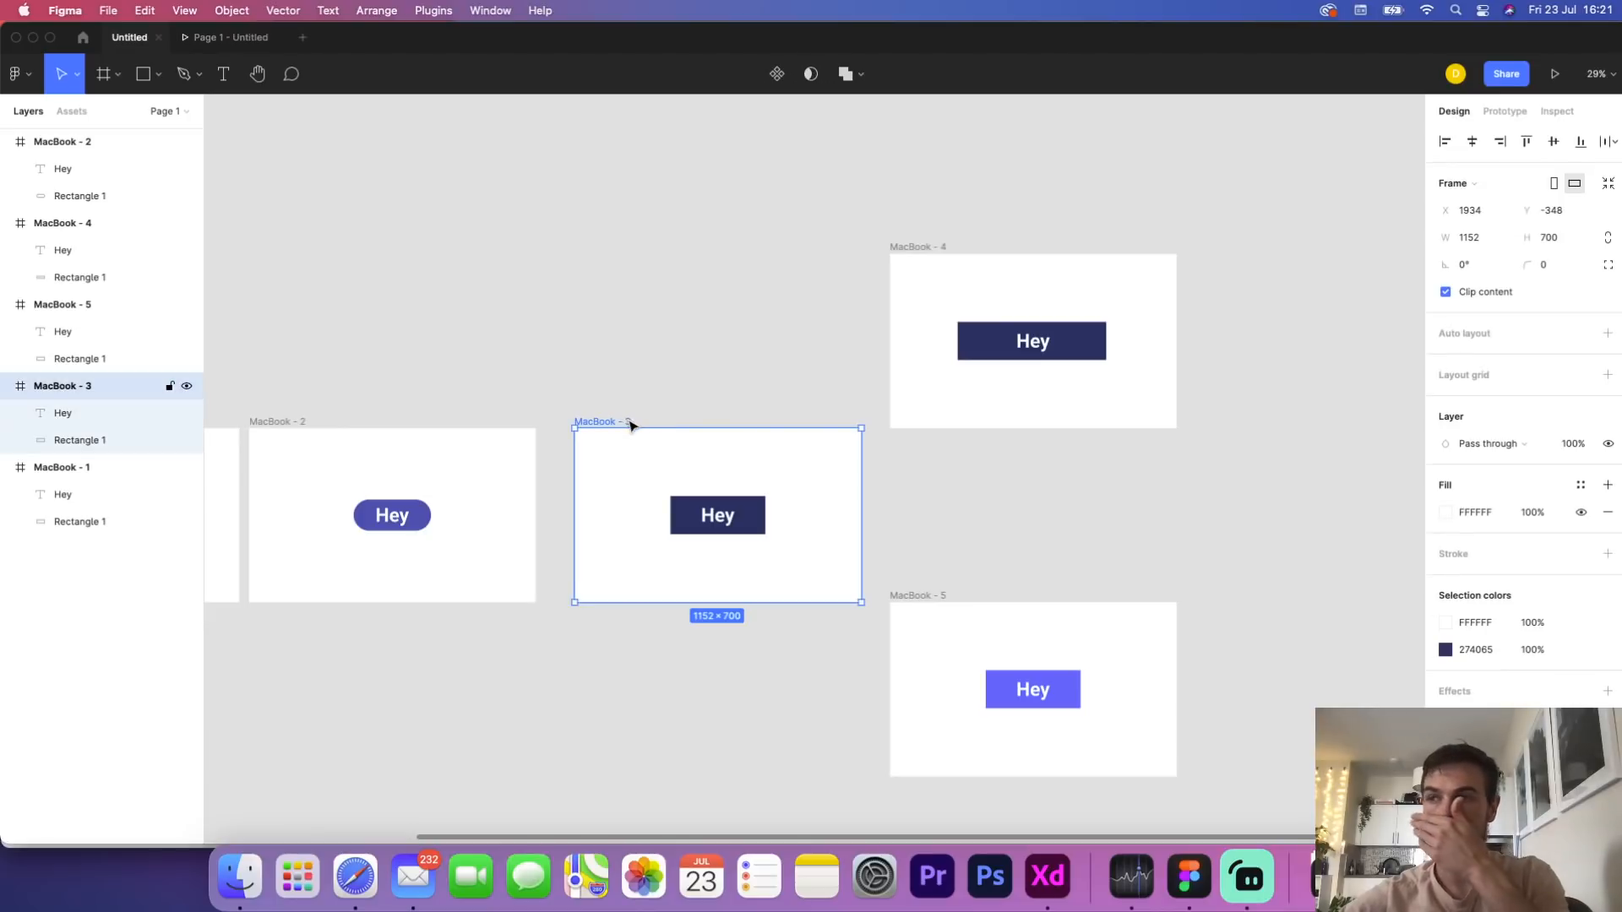
{"action": "left_click", "coordinate": [1505, 112]}
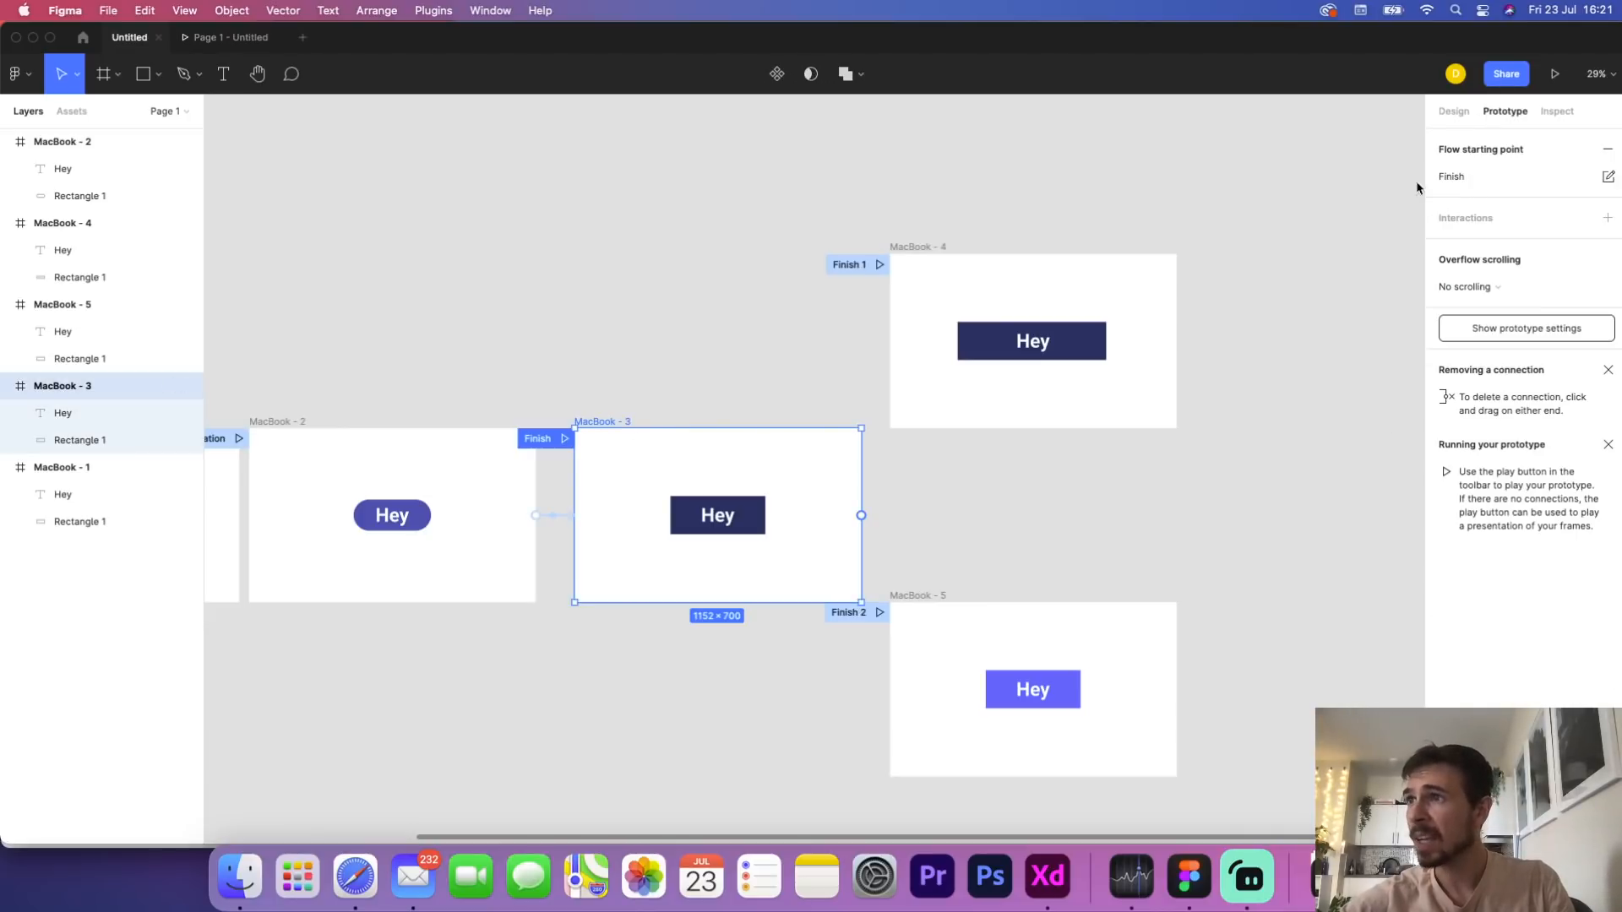
{"action": "left_click_drag", "start_coordinate": [866, 518], "coordinate": [910, 338]}
{"action": "left_click", "coordinate": [1318, 285]}
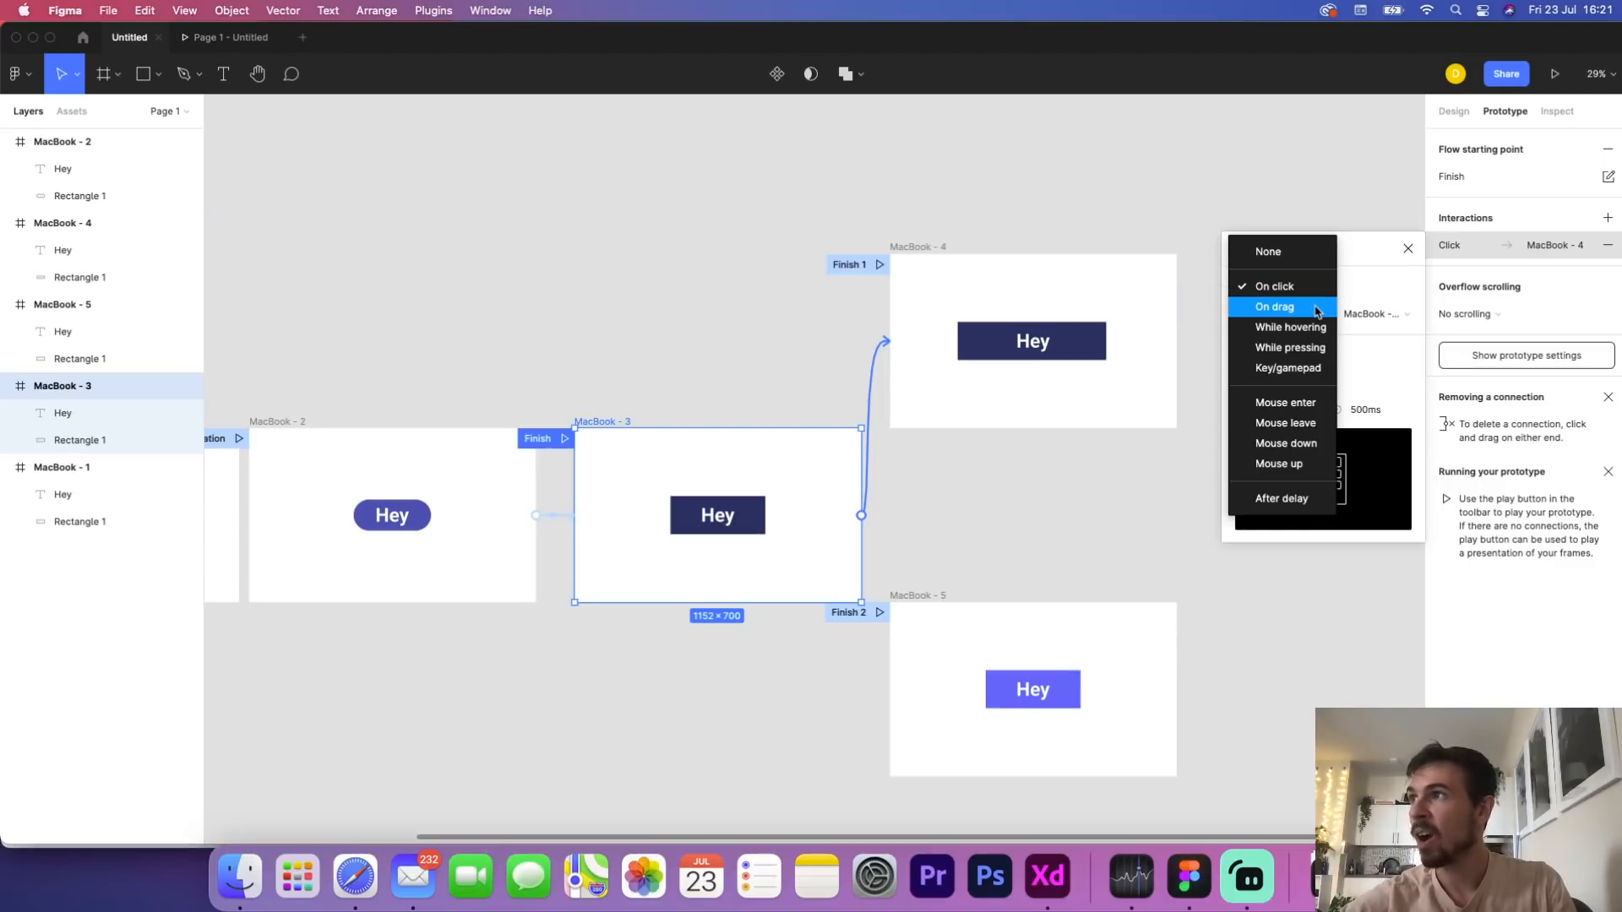
{"action": "left_click", "coordinate": [1316, 308]}
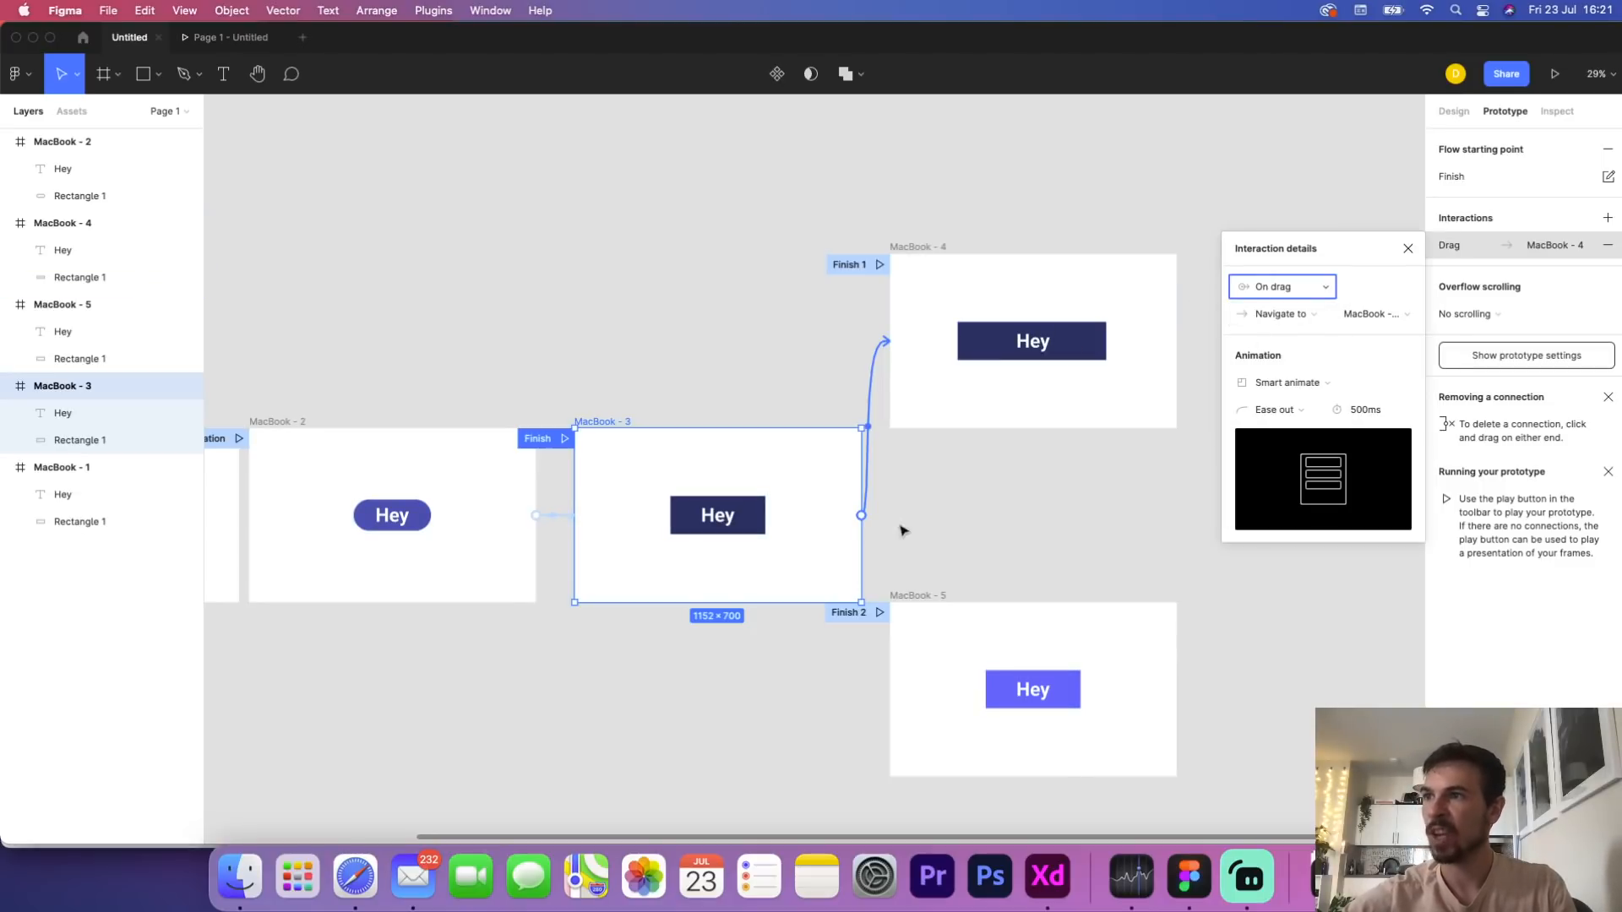
{"action": "key", "text": "Escape"}
{"action": "left_click_drag", "start_coordinate": [864, 519], "coordinate": [970, 670]}
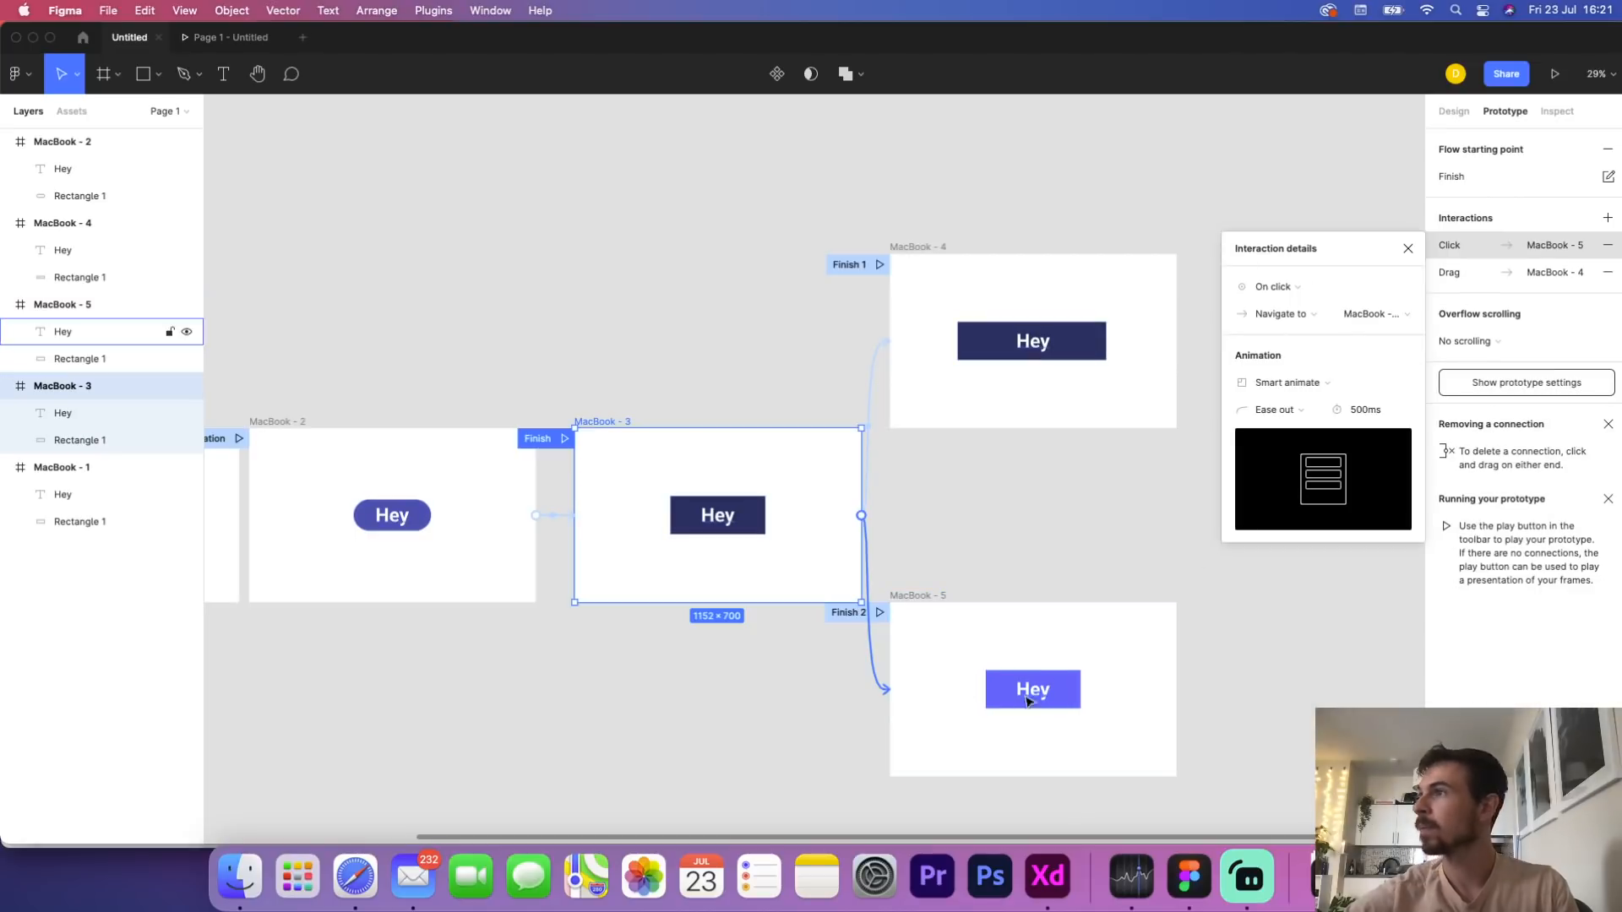
{"action": "key", "text": "Escape"}
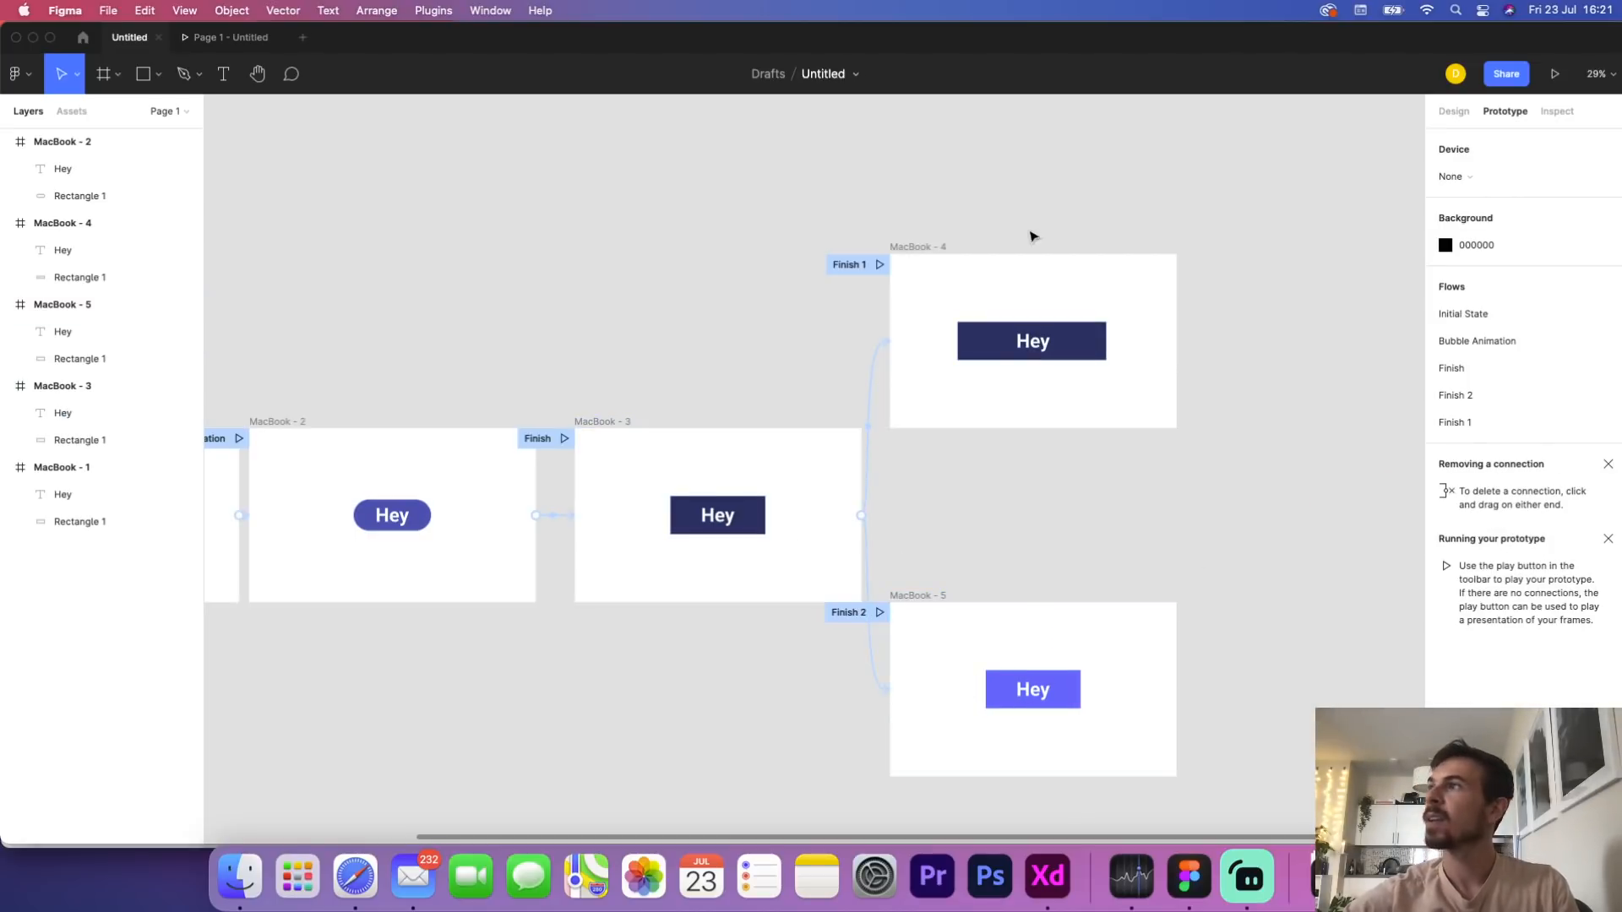
Rename the flow starting points: Dragging for MacBook - 4 and Hover for MacBook - 5
{"action": "left_click", "coordinate": [919, 249]}
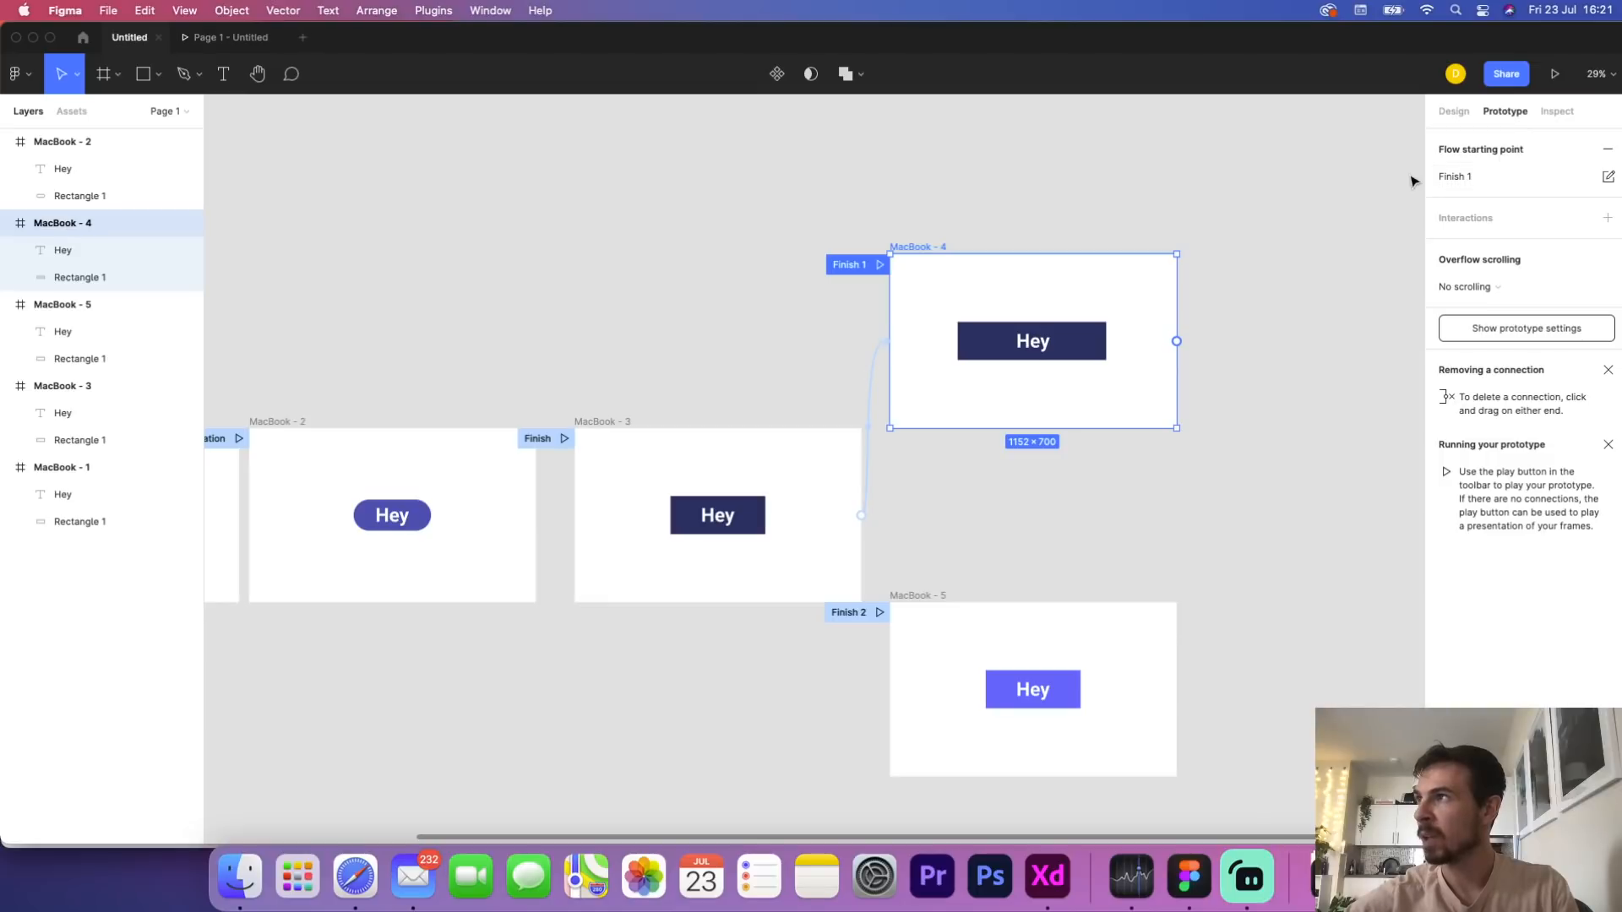
{"action": "left_click", "coordinate": [1453, 178]}
{"action": "type", "text": "Dragging"}
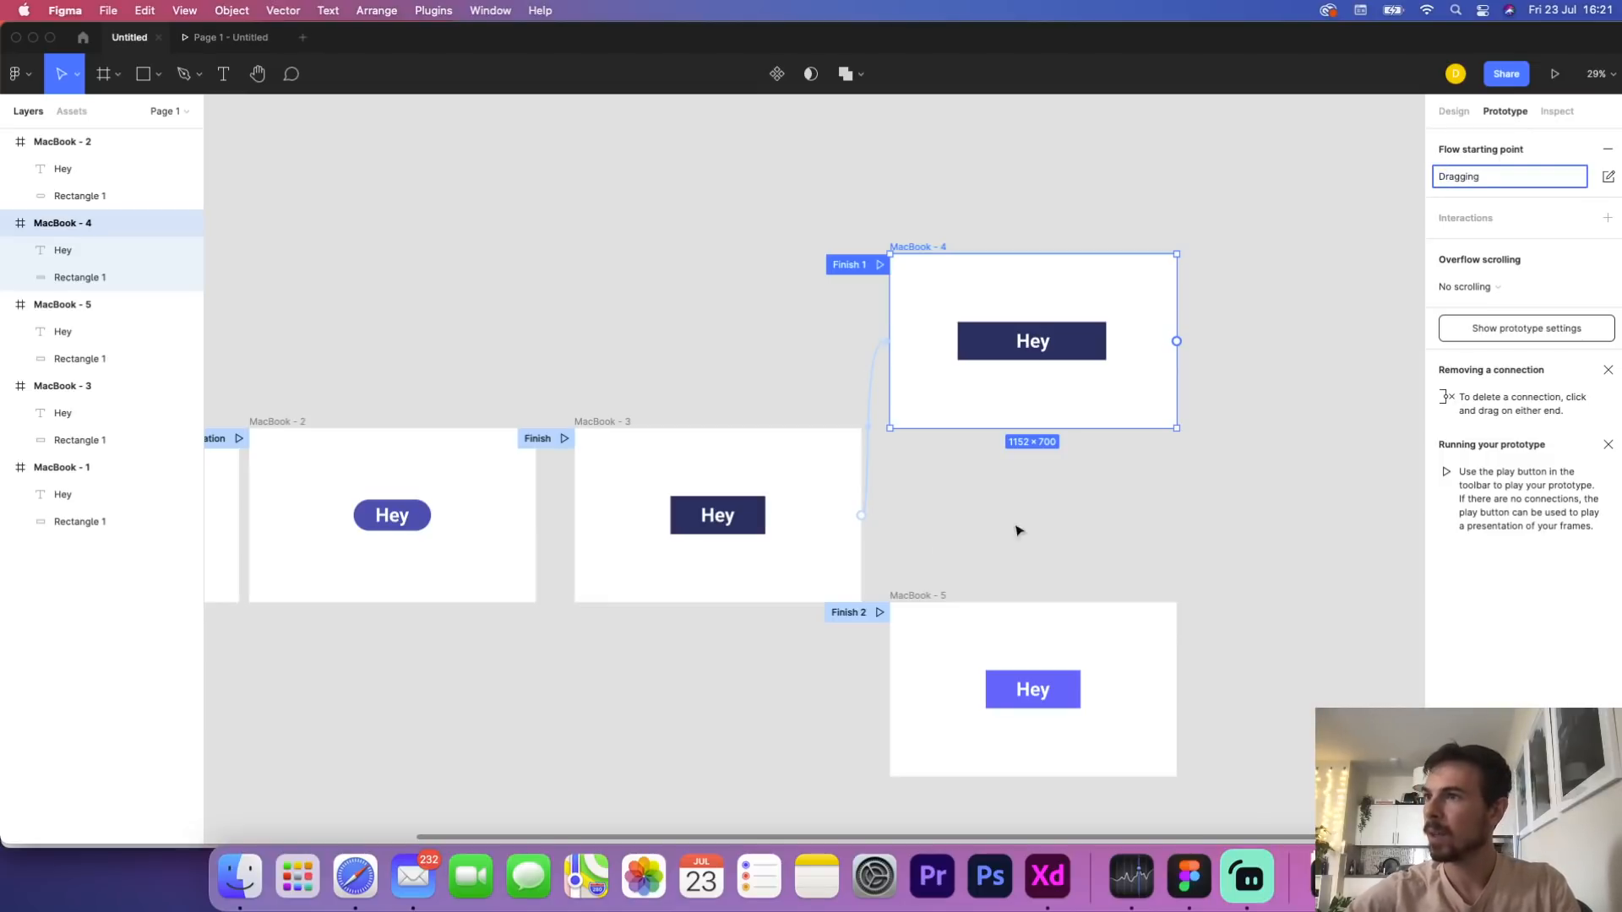
{"action": "left_click", "coordinate": [919, 595]}
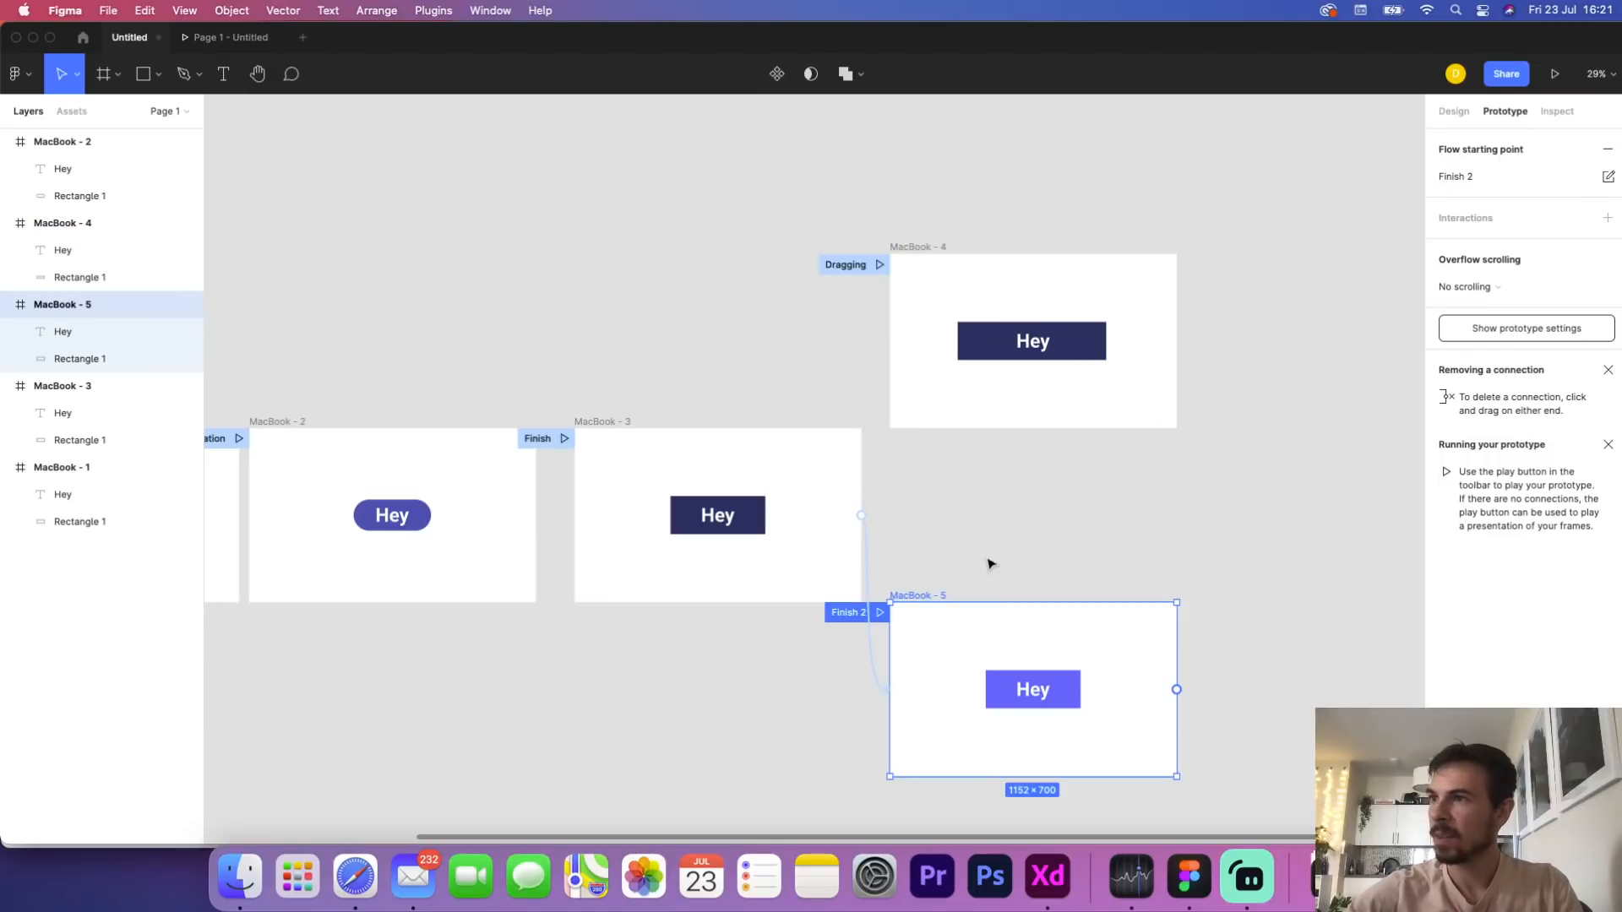
{"action": "left_click", "coordinate": [1492, 179]}
{"action": "type", "text": "Hover"}
{"action": "key", "text": "Return"}
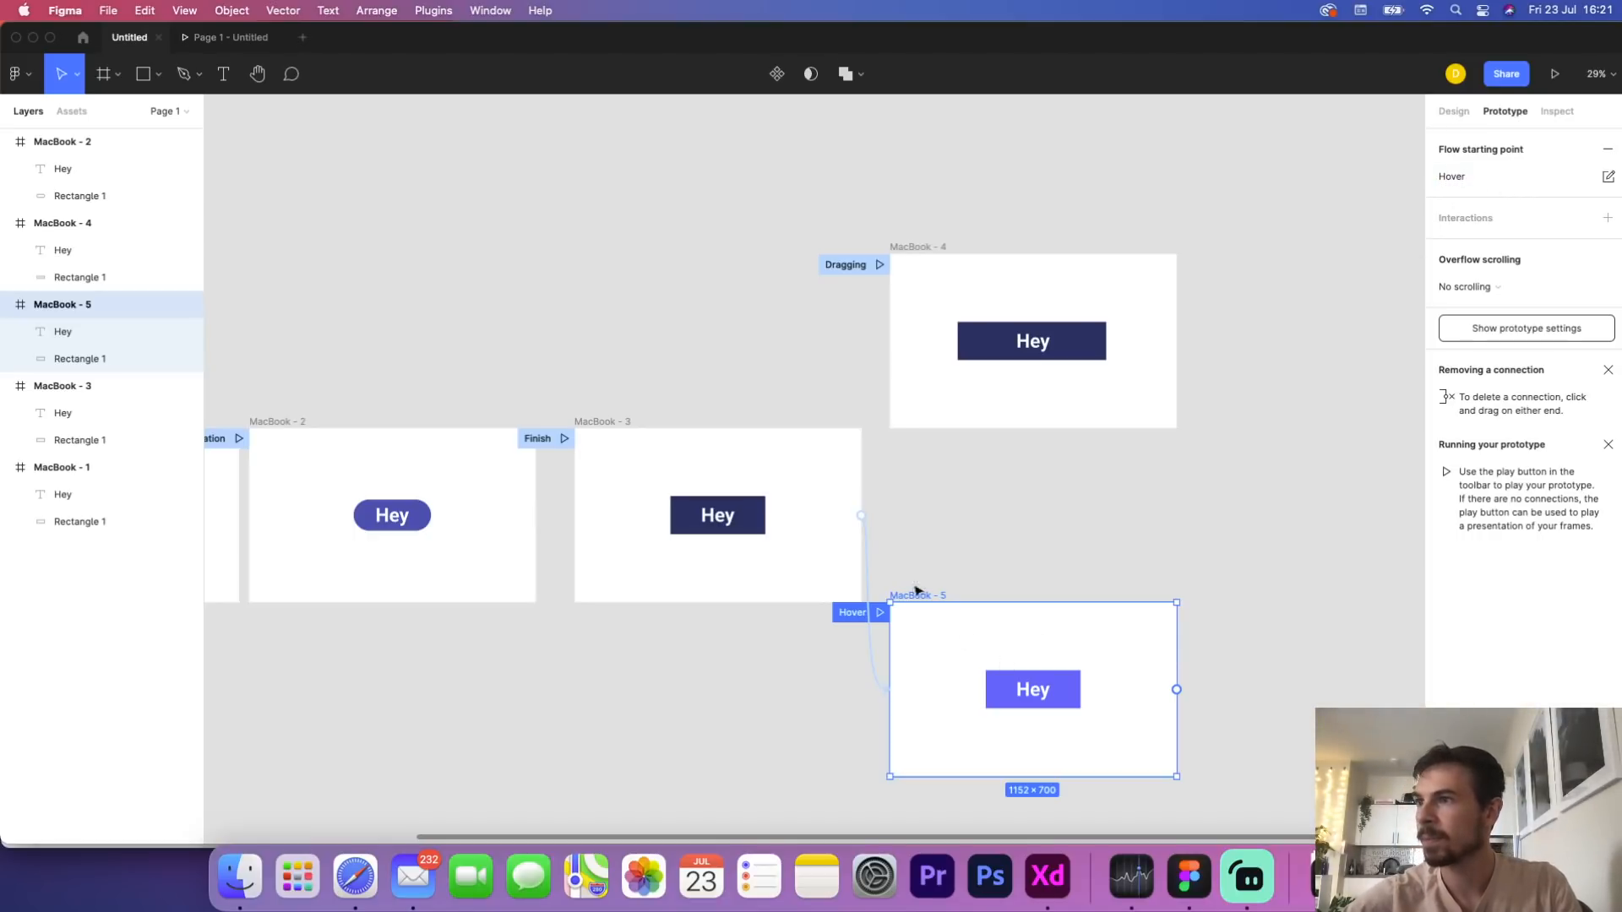
Review the MacBook - 3 interactions, and preview the Initial State and Finish flows in the prototype presentation
{"action": "left_click", "coordinate": [858, 517]}
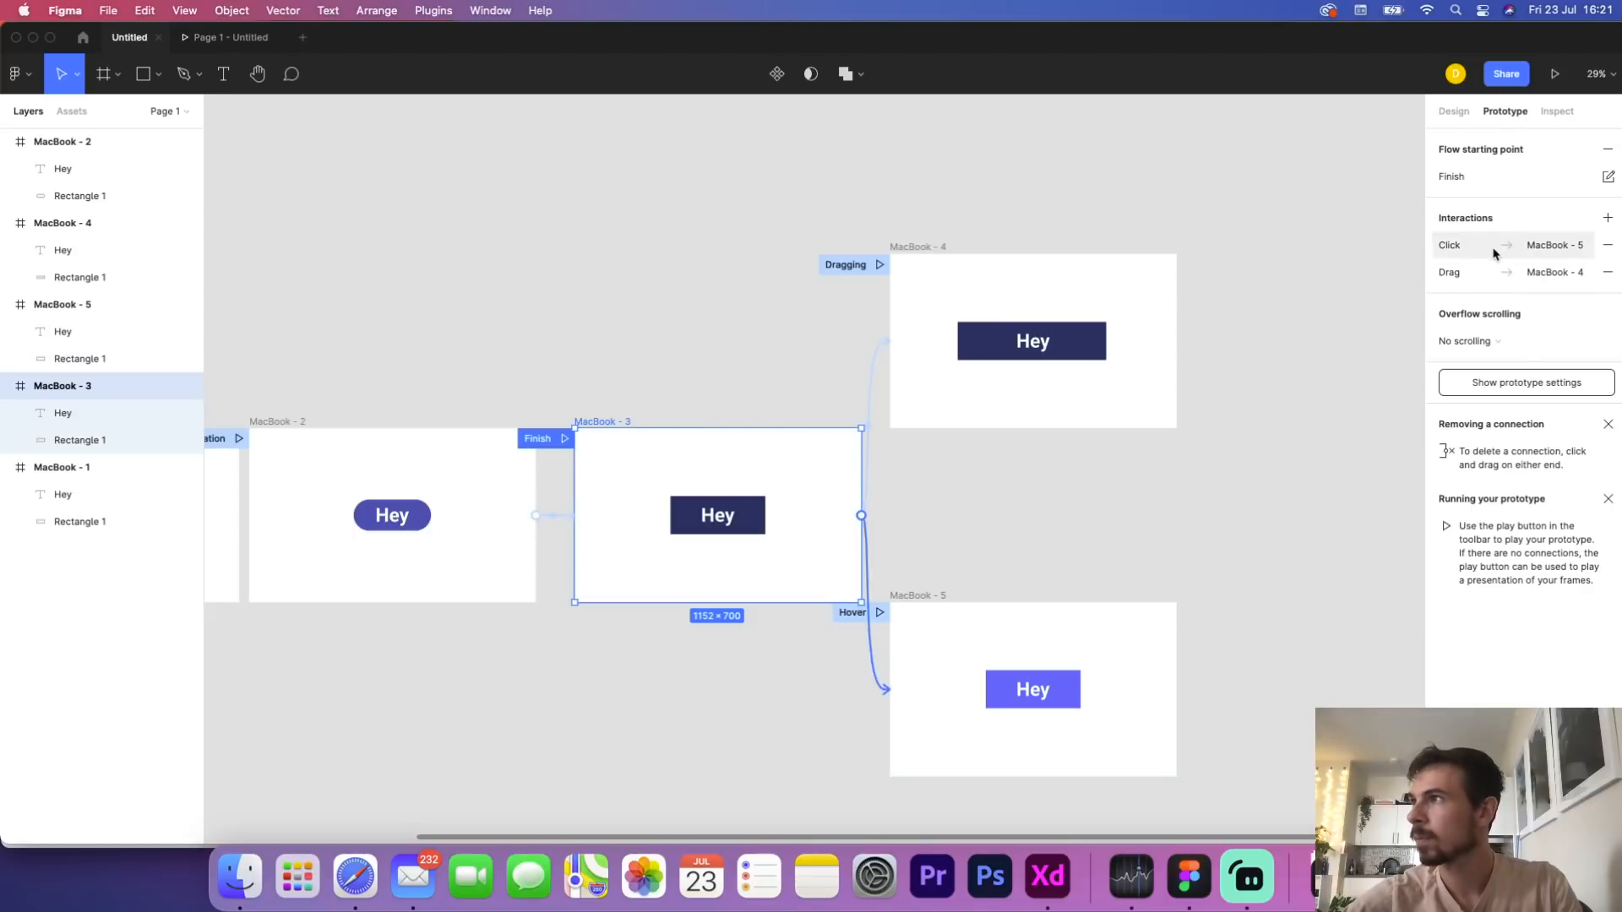
{"action": "left_click", "coordinate": [633, 405]}
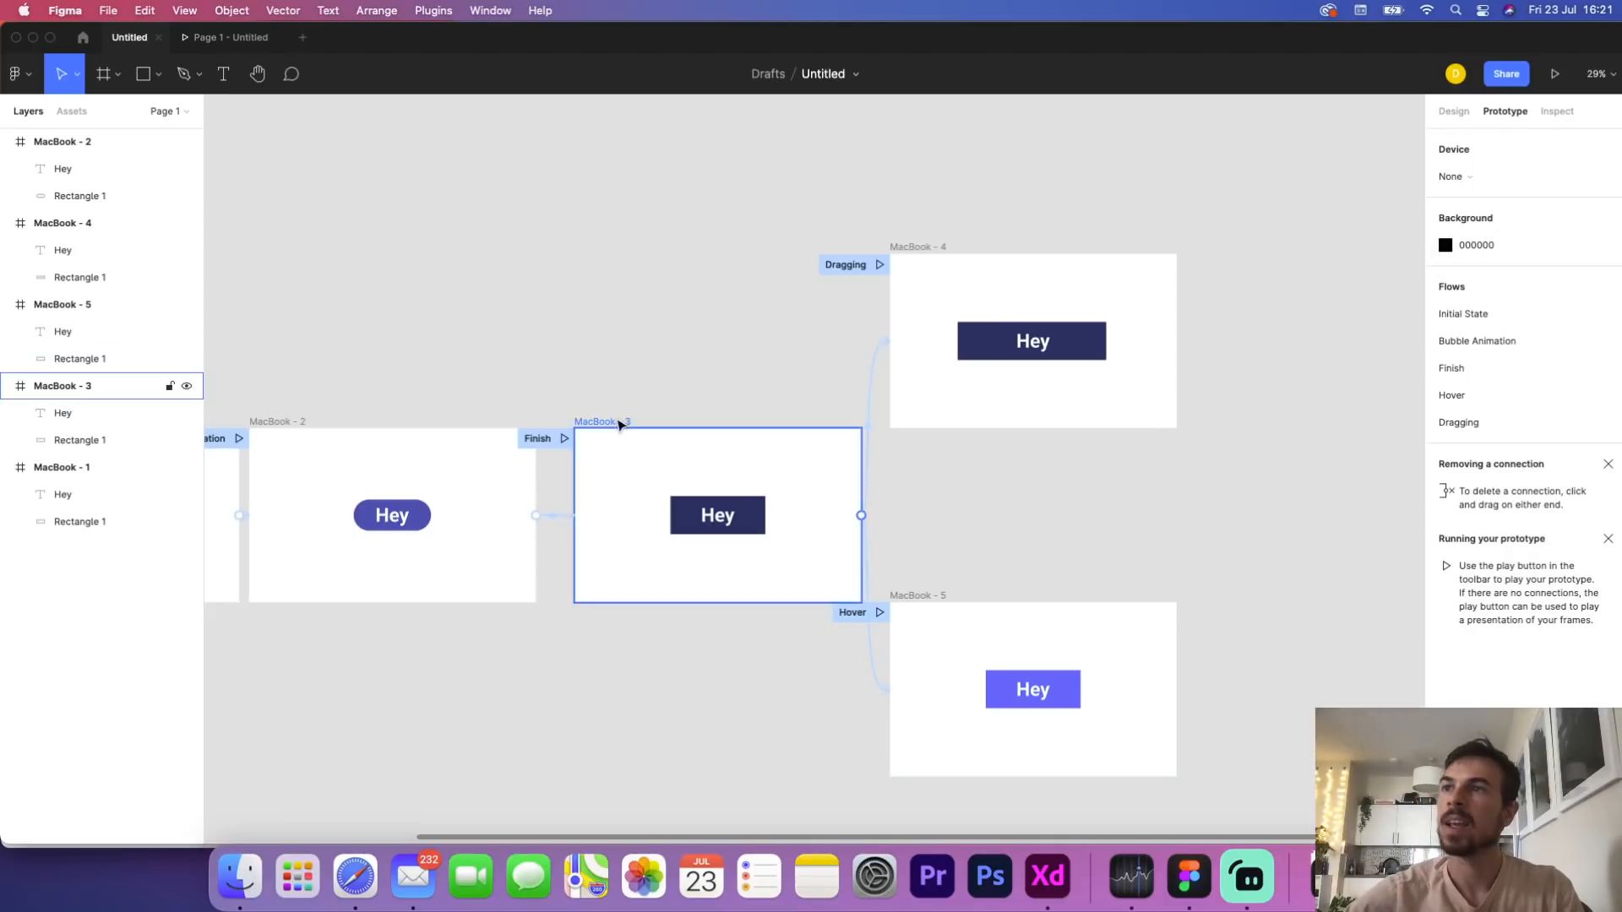
{"action": "left_click", "coordinate": [221, 40]}
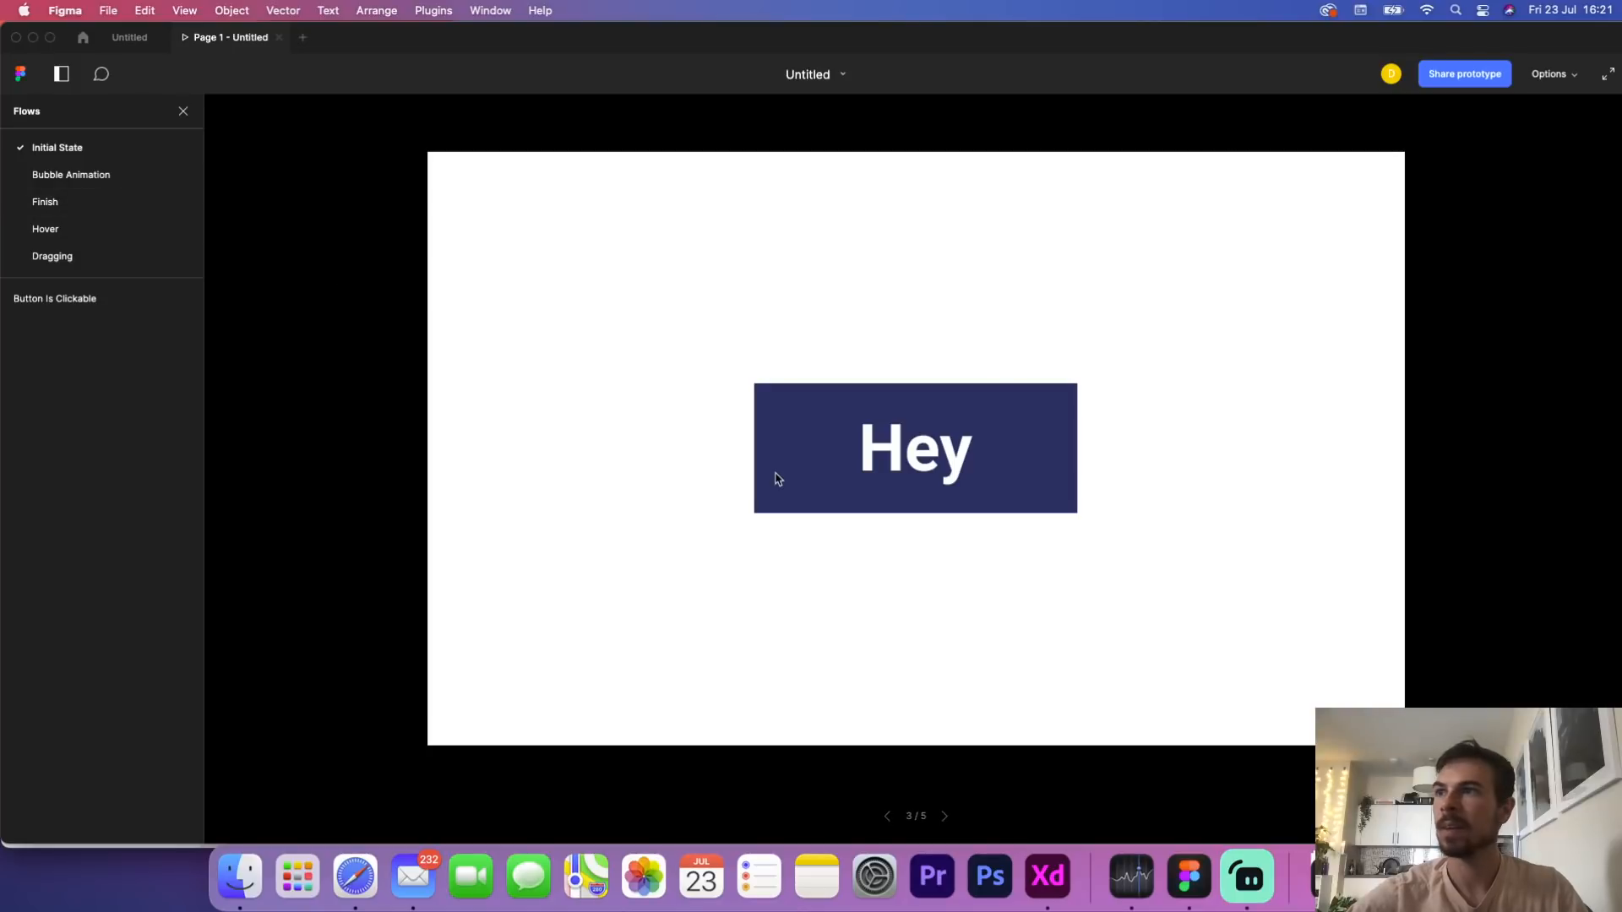
{"action": "left_click", "coordinate": [826, 464]}
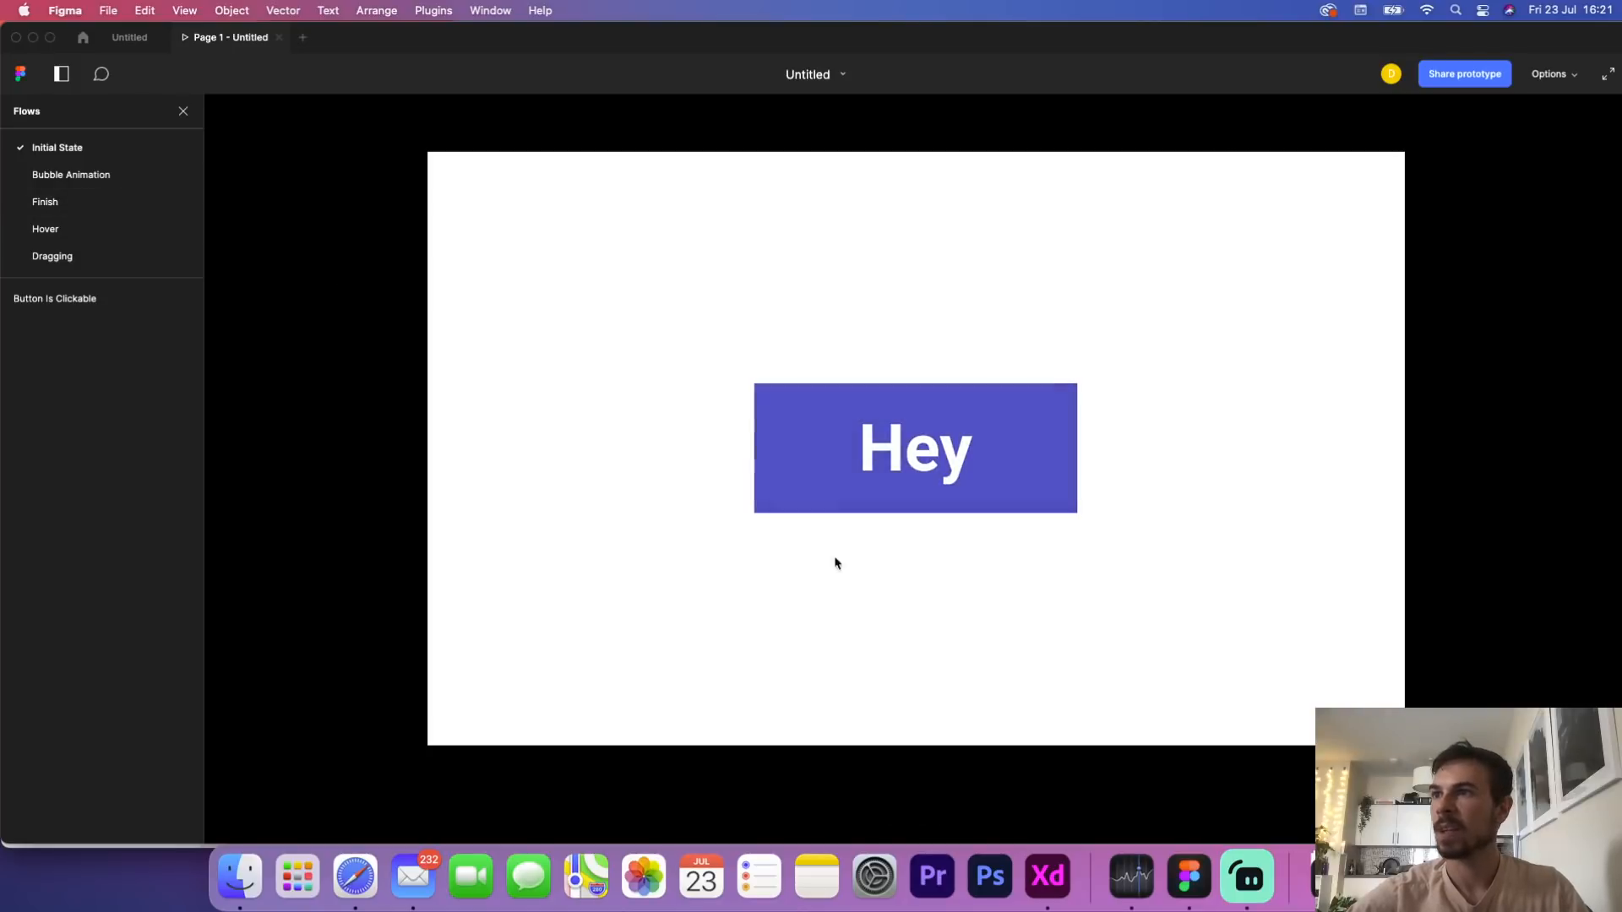
{"action": "left_click", "coordinate": [56, 205]}
{"action": "left_click", "coordinate": [769, 445]}
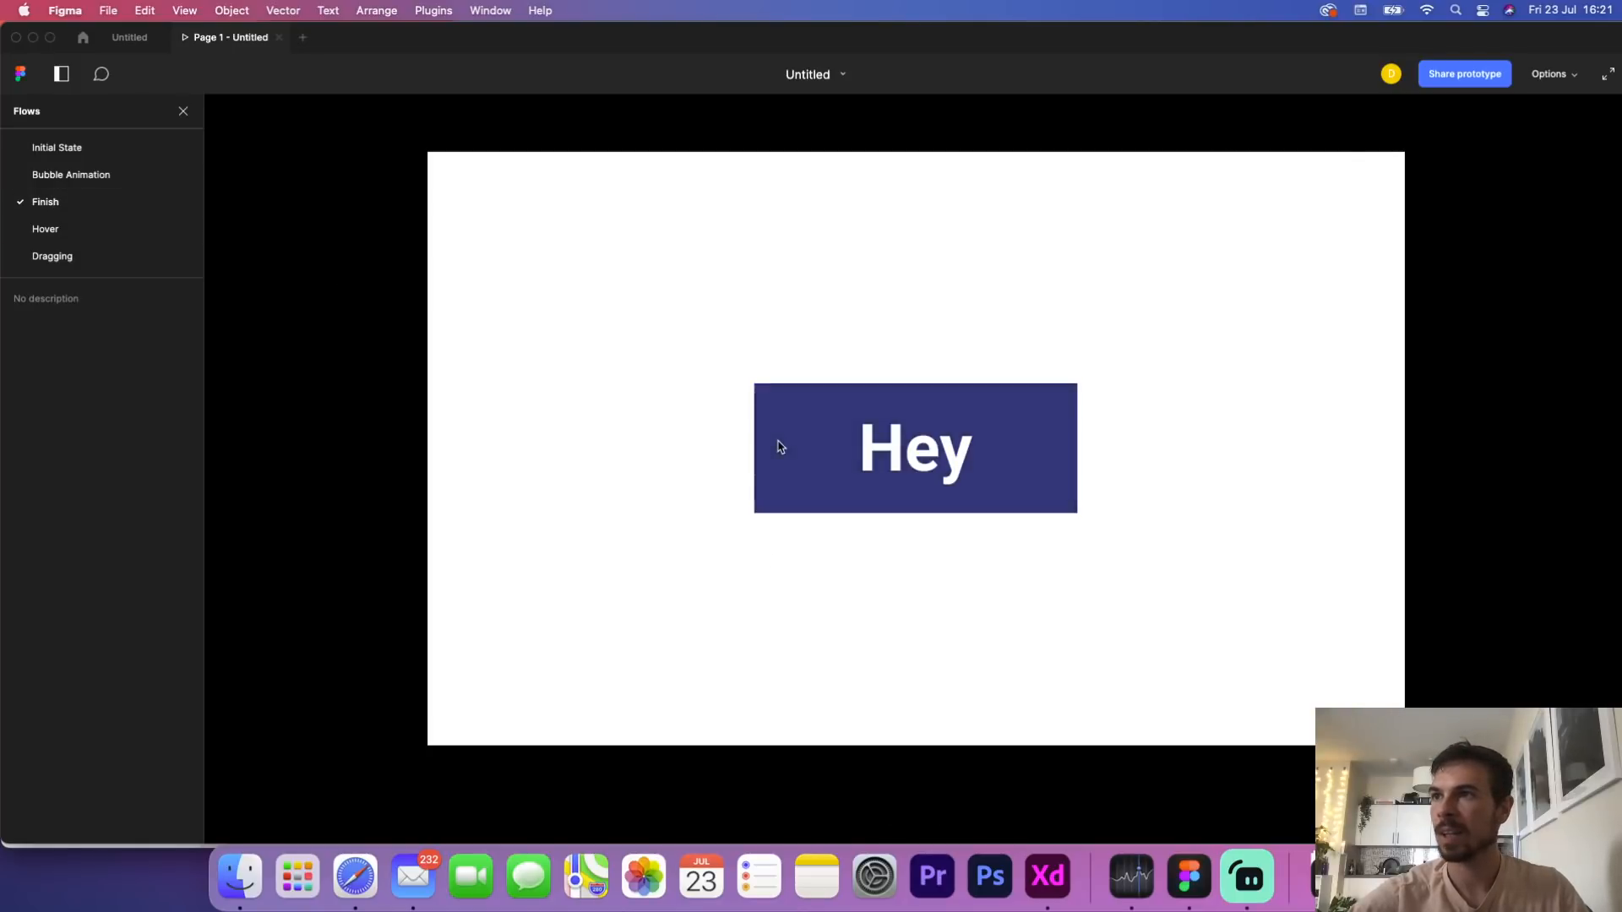
Play the Bubble Animation flow through the Hey button, and restart the presentation from the Finish flow
{"action": "left_click", "coordinate": [62, 185]}
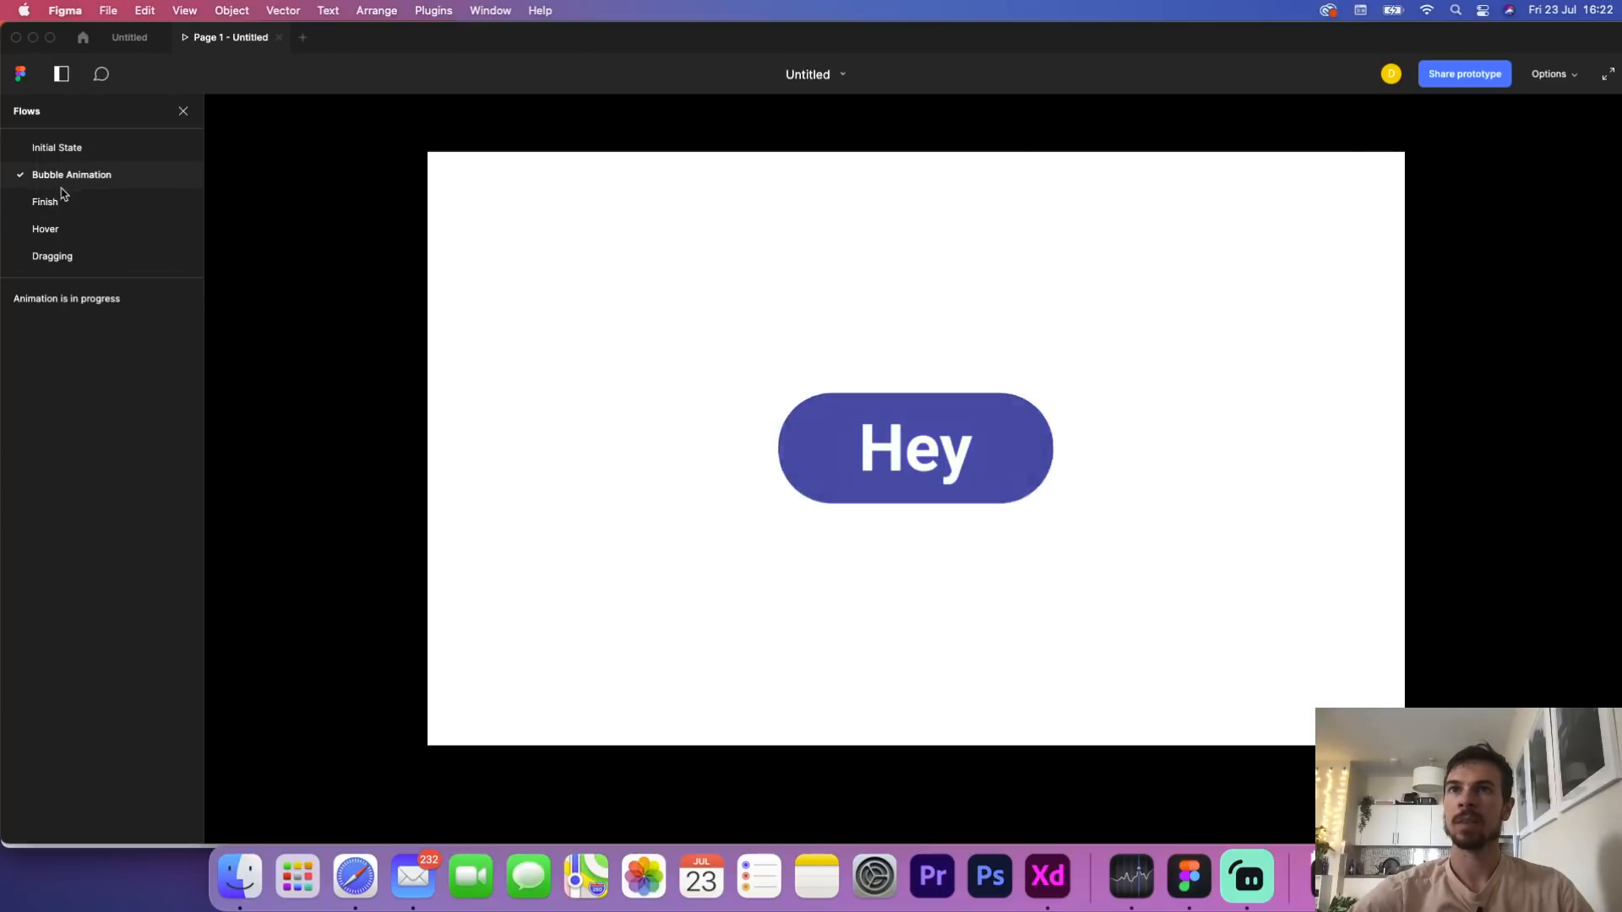
{"action": "left_click", "coordinate": [813, 457]}
{"action": "left_click", "coordinate": [110, 178]}
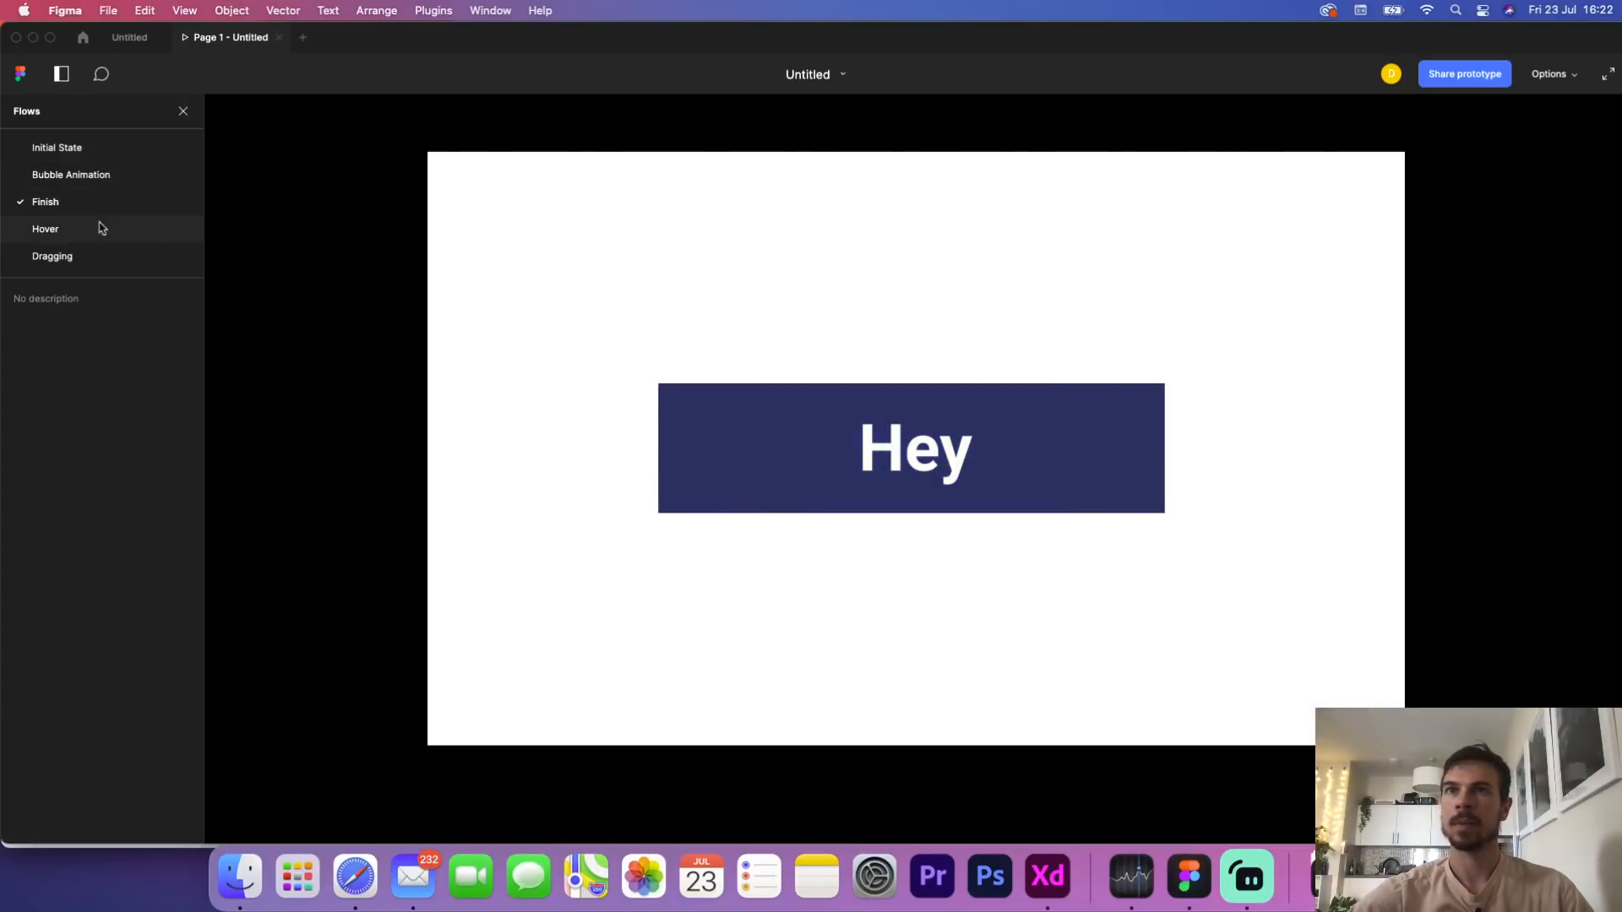
{"action": "left_click", "coordinate": [68, 211]}
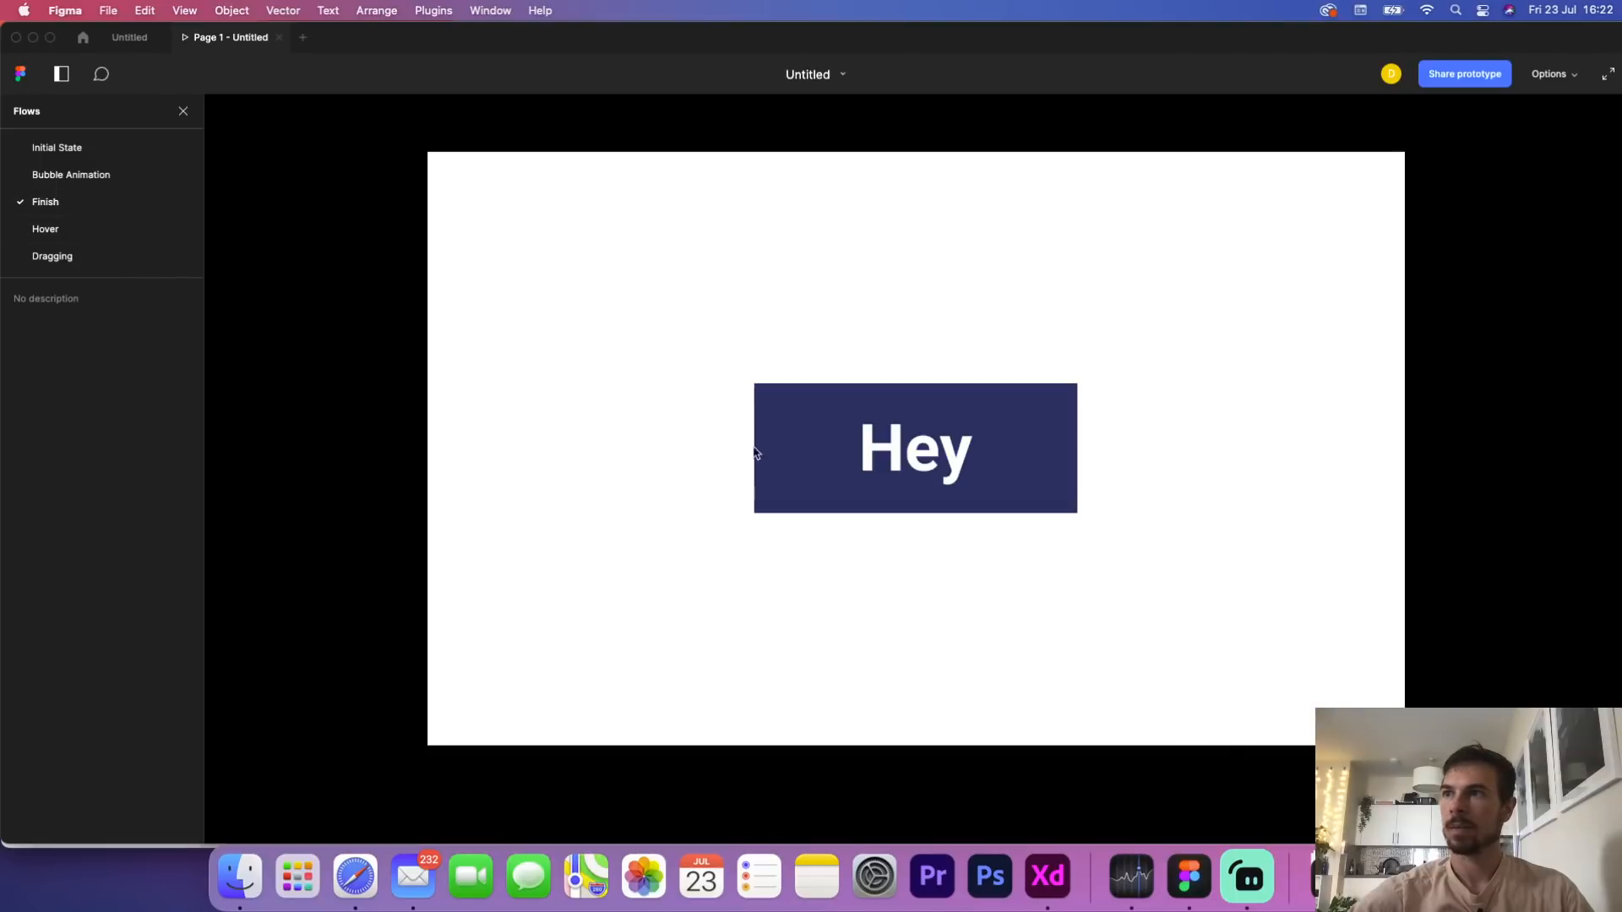
Replay the Initial State flow through the Hey button, and test the Finish and Bubble Animation flows again
{"action": "left_click", "coordinate": [55, 149]}
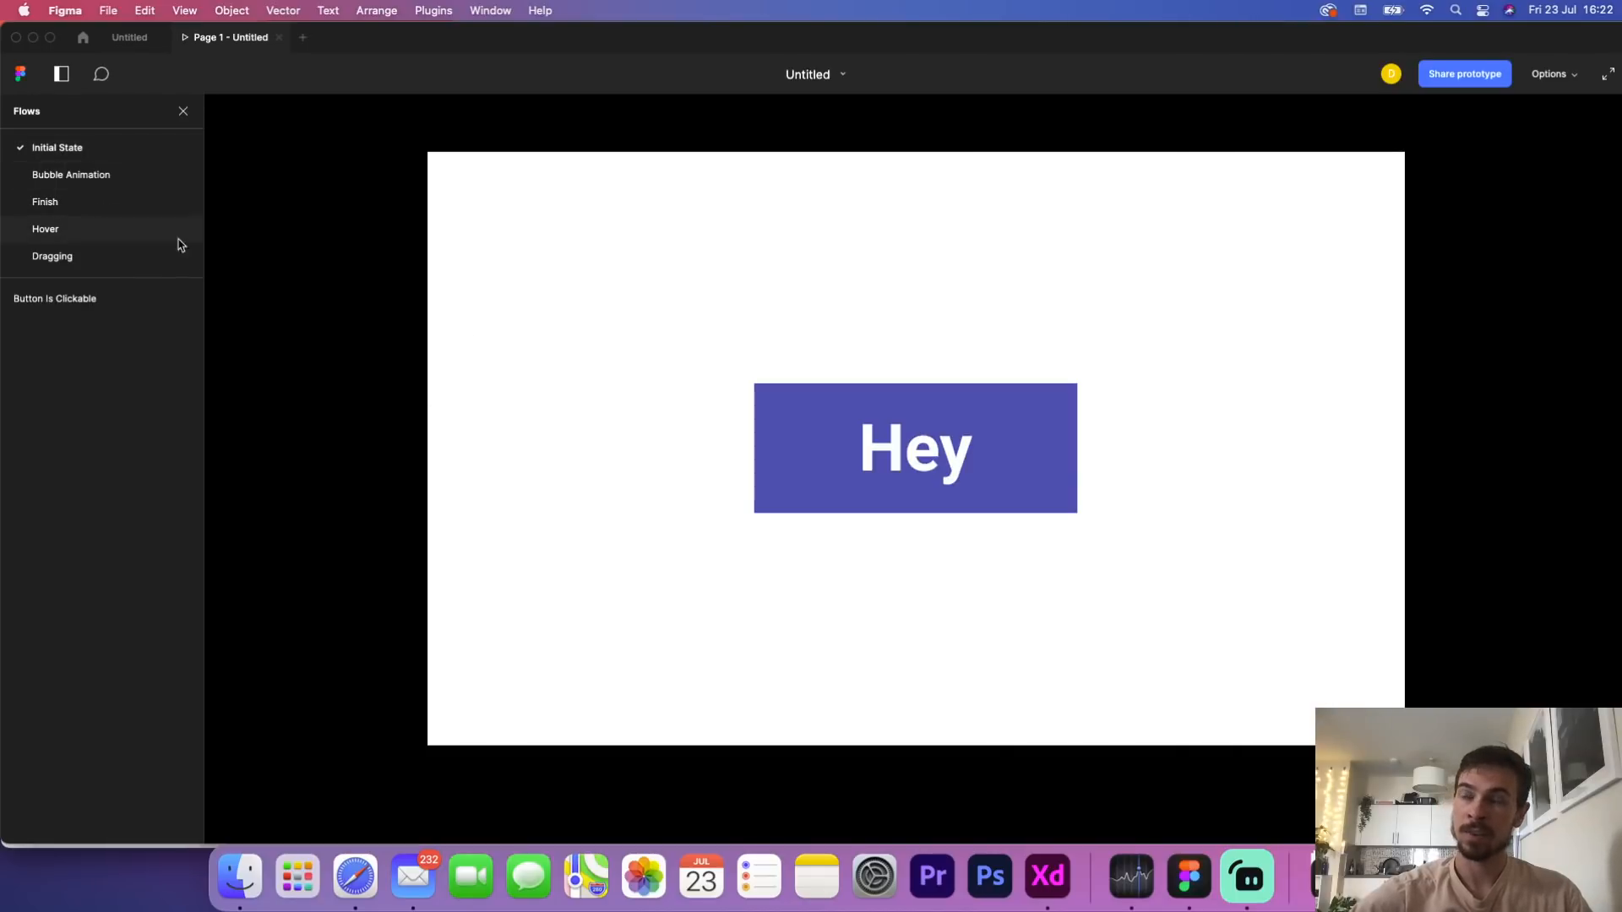
{"action": "left_click", "coordinate": [887, 454]}
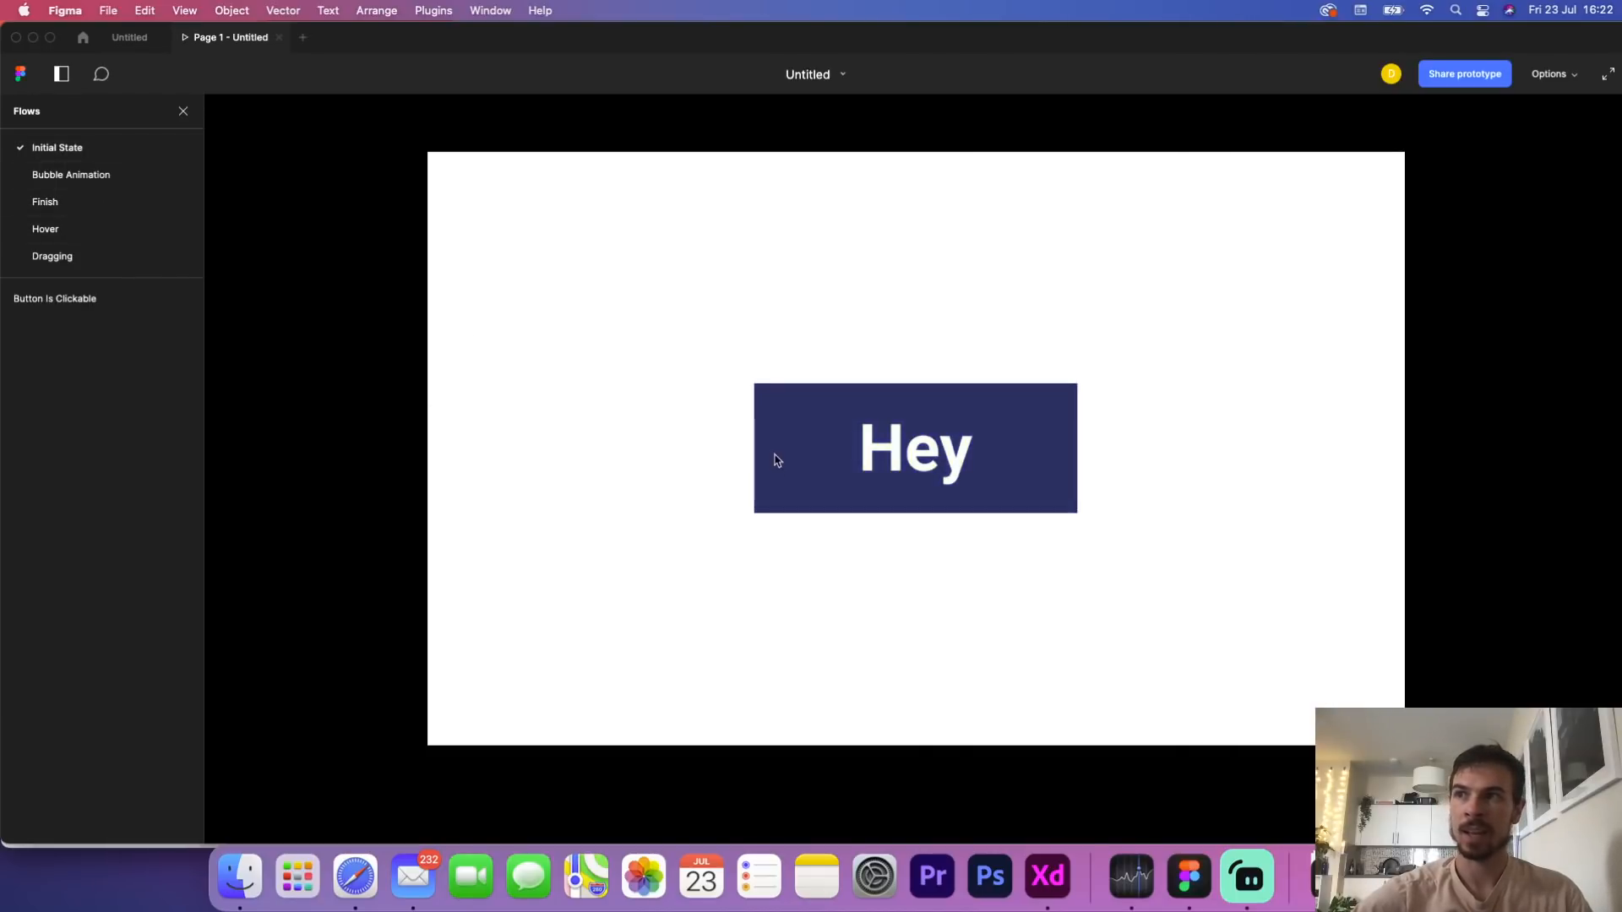
{"action": "left_click", "coordinate": [73, 201]}
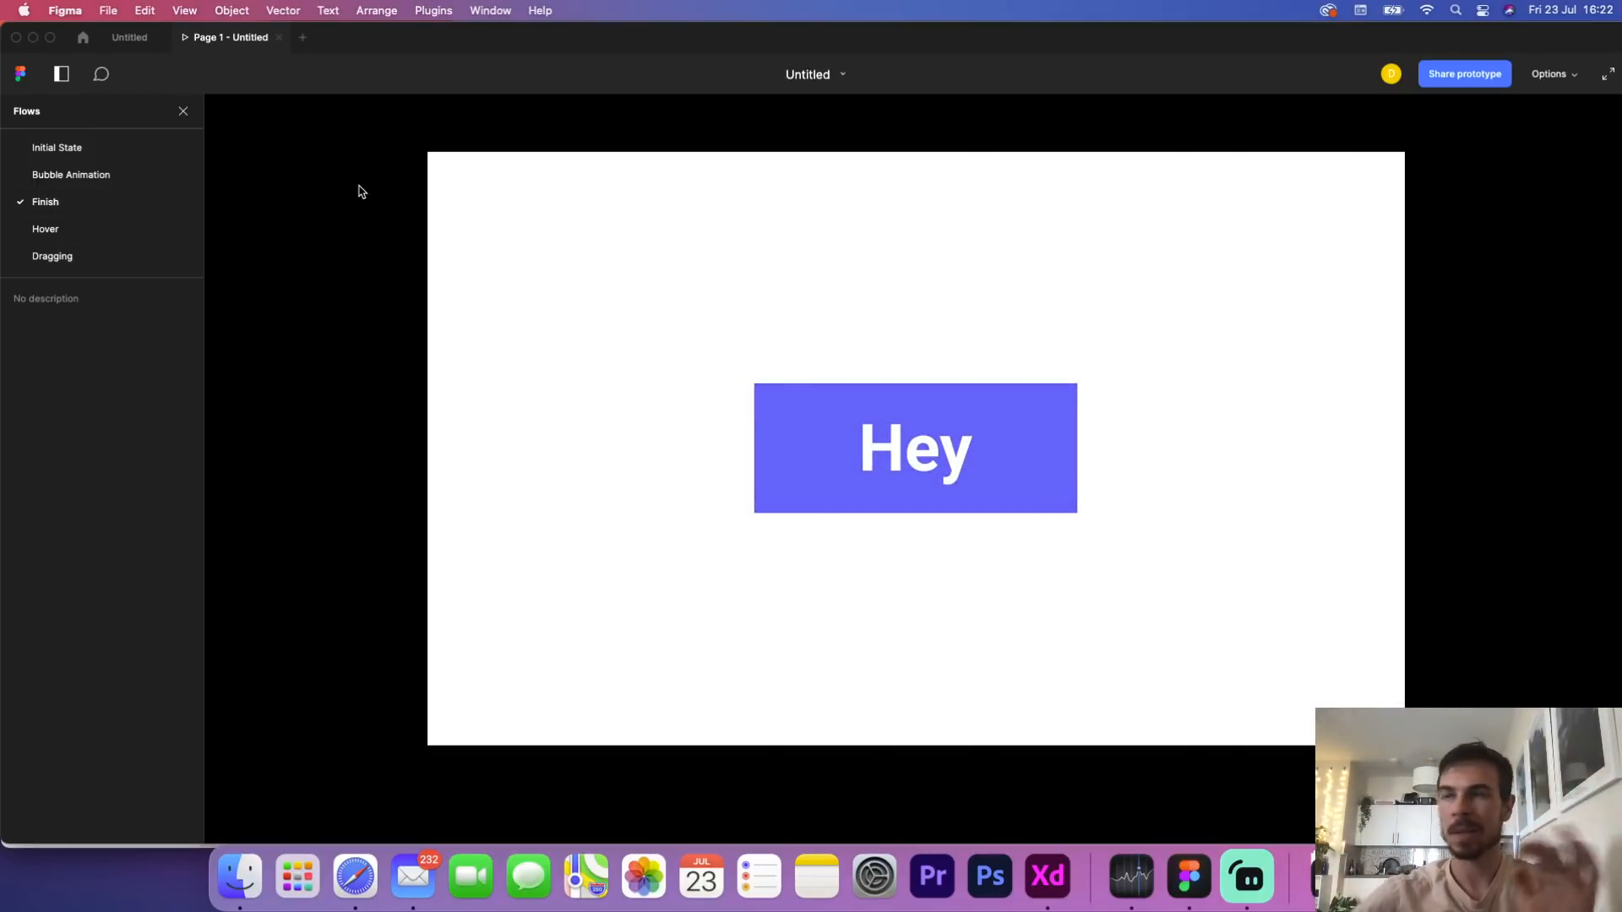
{"action": "left_click", "coordinate": [127, 177]}
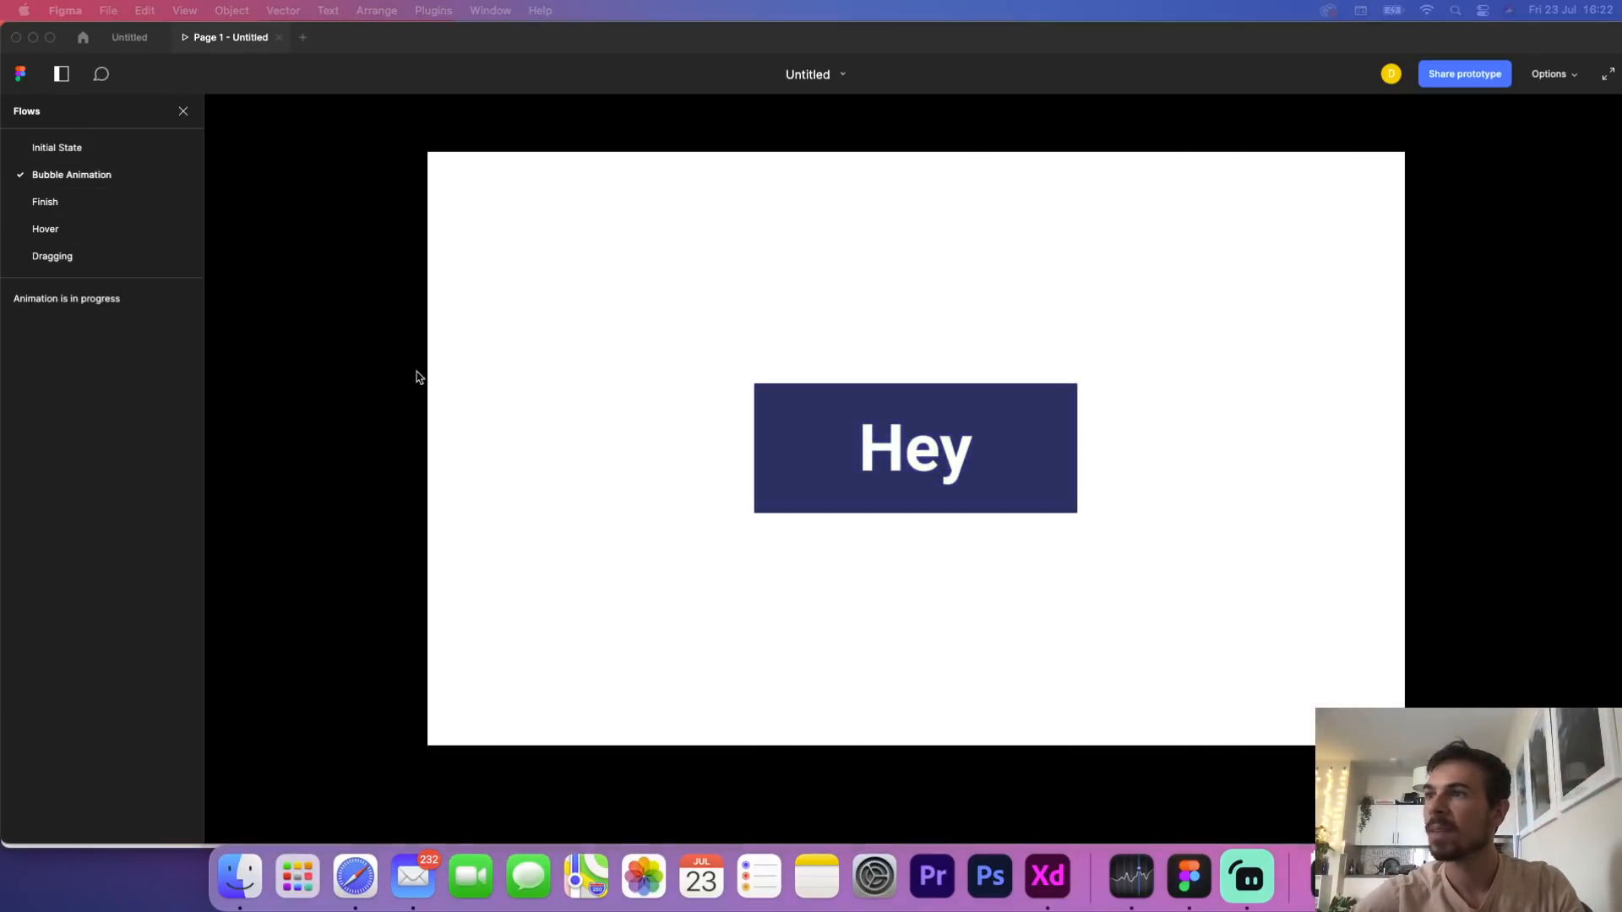
Switch to Adobe XD and examine the prototype connections of the Web 1920 – 3 artboard and its Hey button
{"action": "left_click", "coordinate": [1053, 902]}
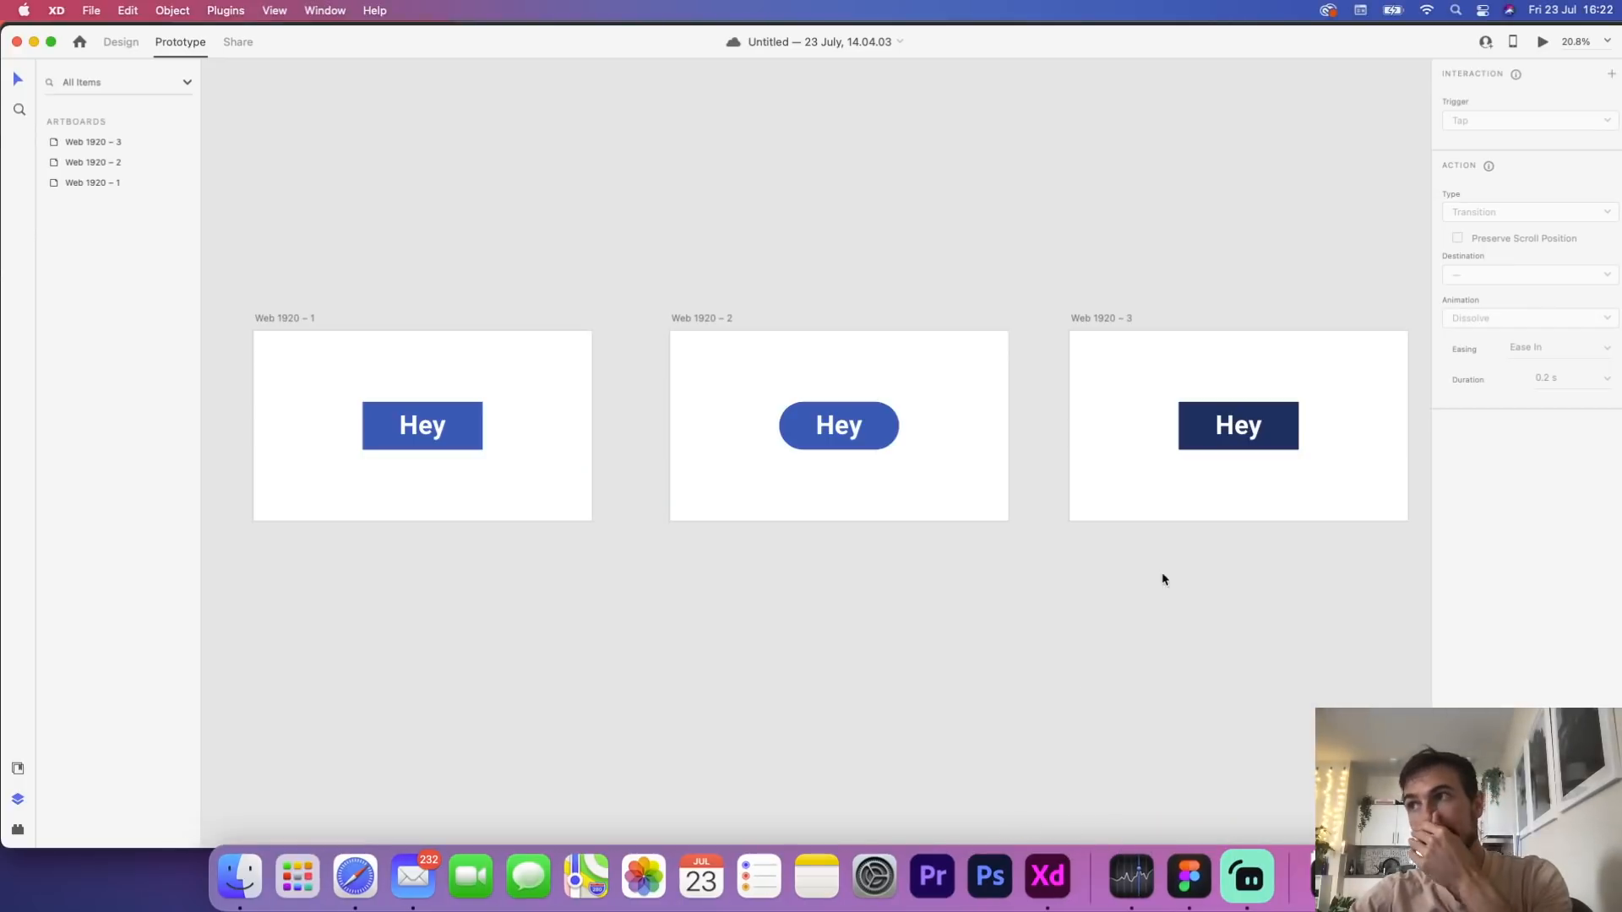
{"action": "left_click", "coordinate": [1086, 324]}
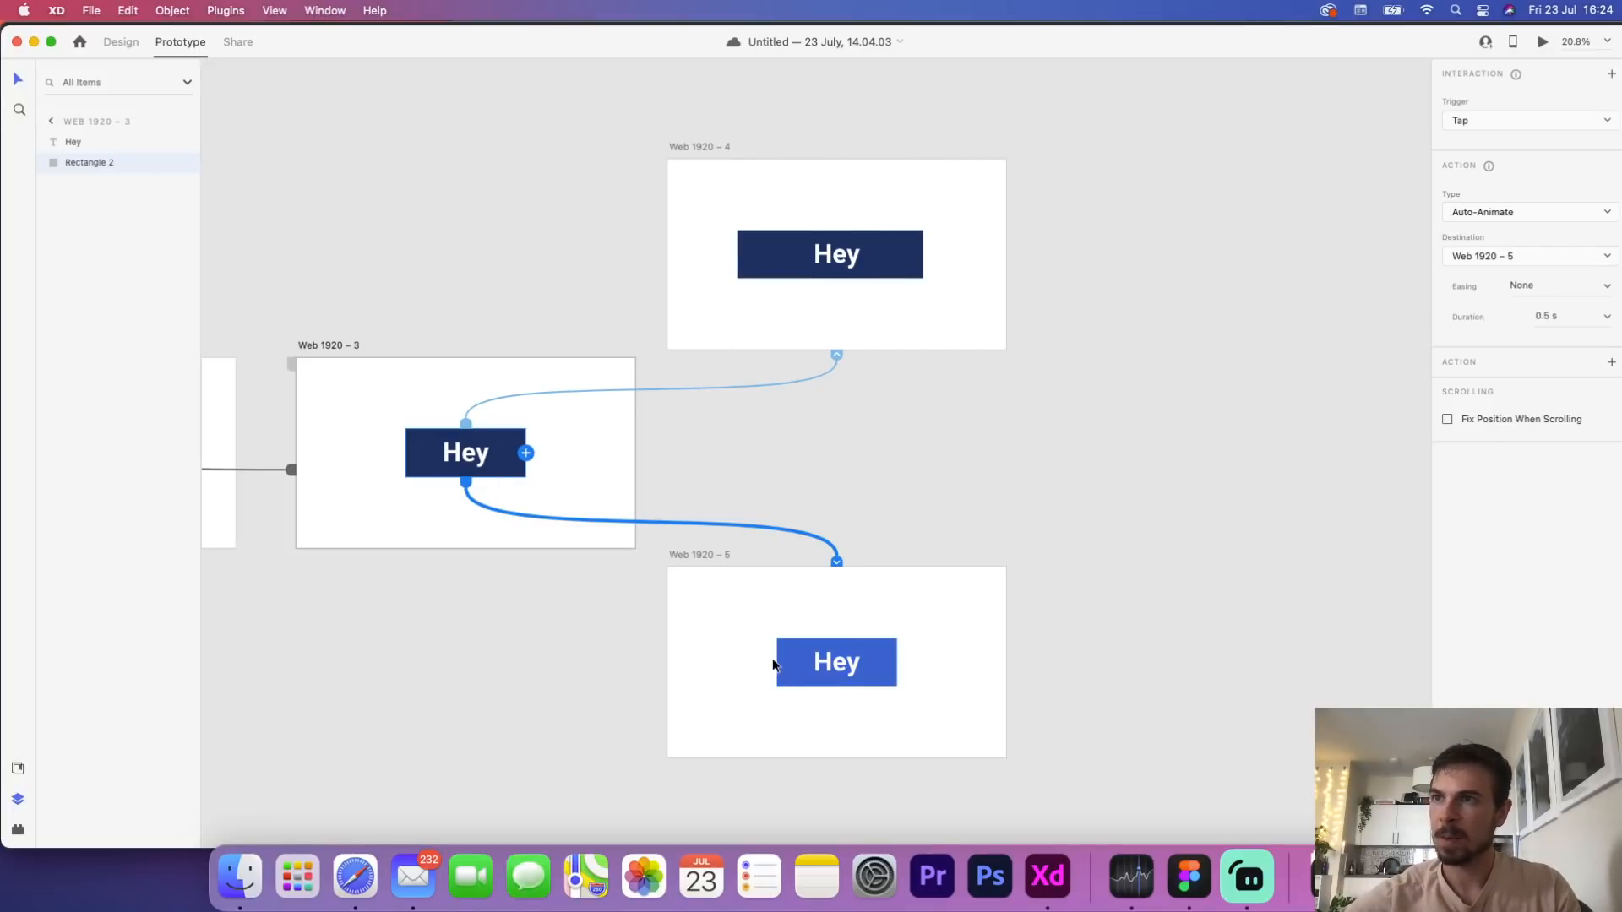
{"action": "left_click", "coordinate": [479, 564]}
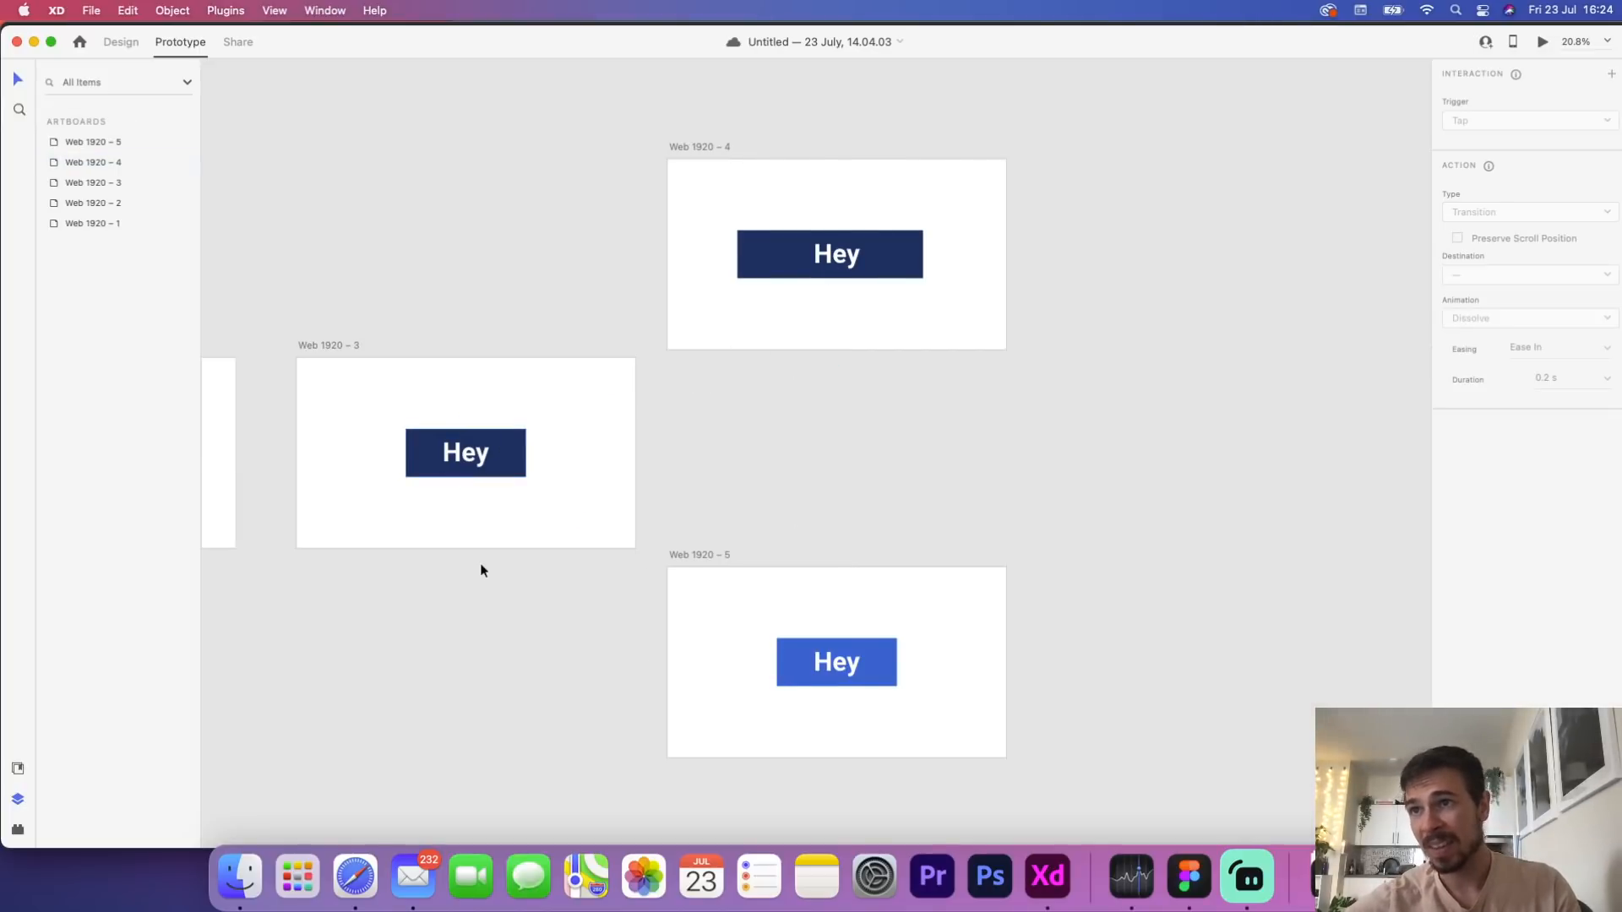
{"action": "scroll", "coordinate": [396, 590], "scroll_direction": "left", "scroll_amount": 5}
{"action": "scroll", "coordinate": [395, 589], "scroll_direction": "down", "scroll_amount": 1}
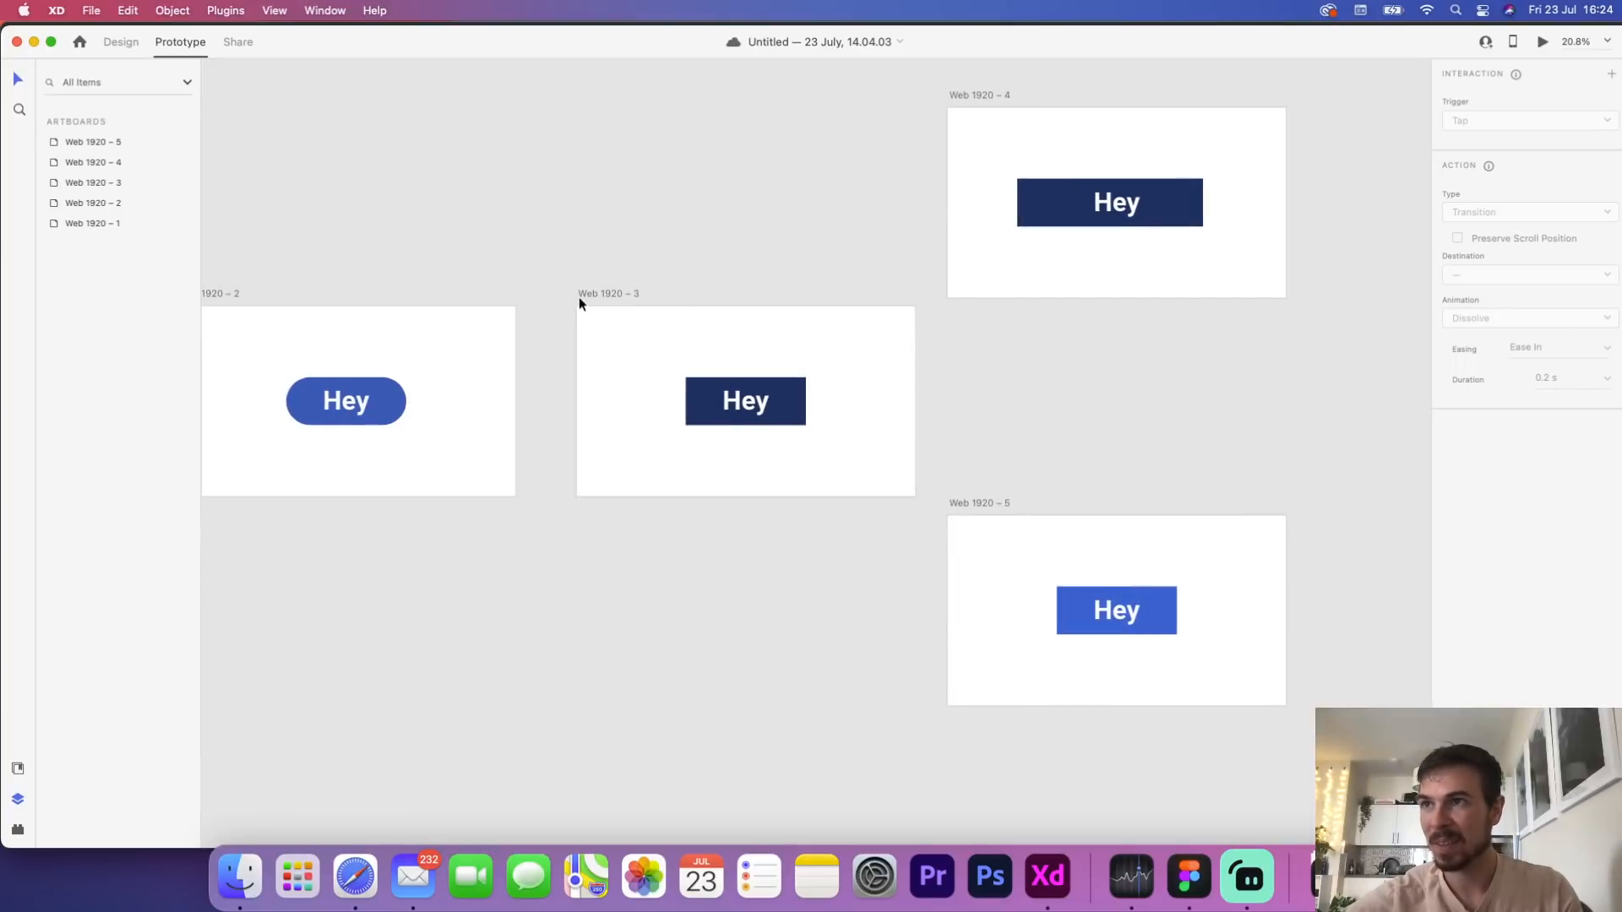
{"action": "left_click", "coordinate": [600, 293]}
{"action": "left_click", "coordinate": [811, 369]}
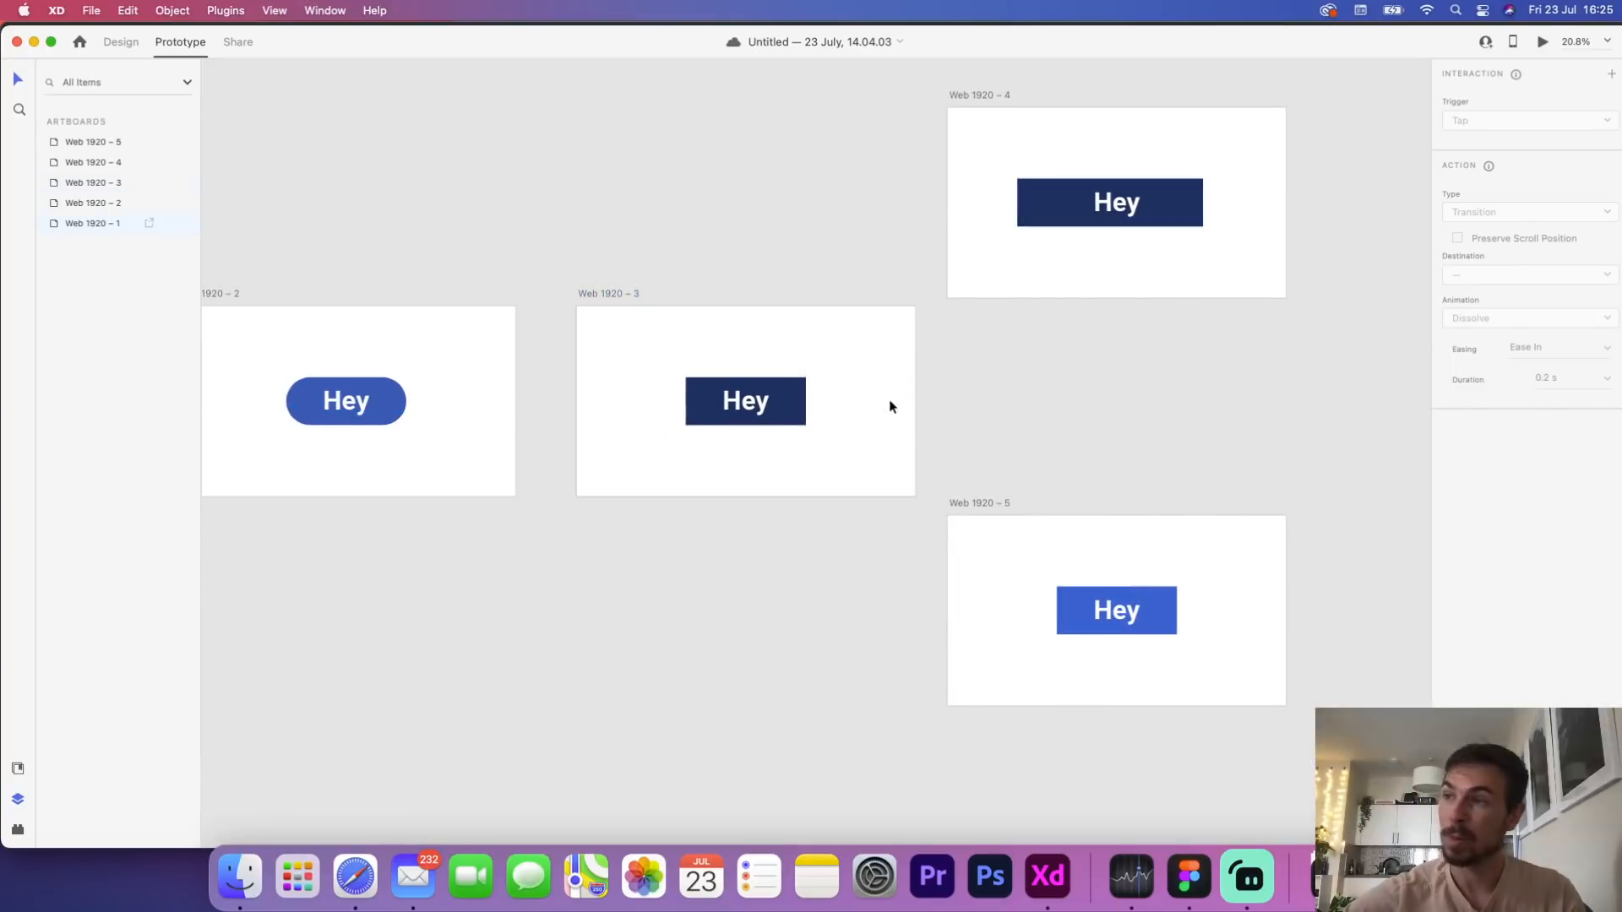
{"action": "left_click", "coordinate": [808, 382]}
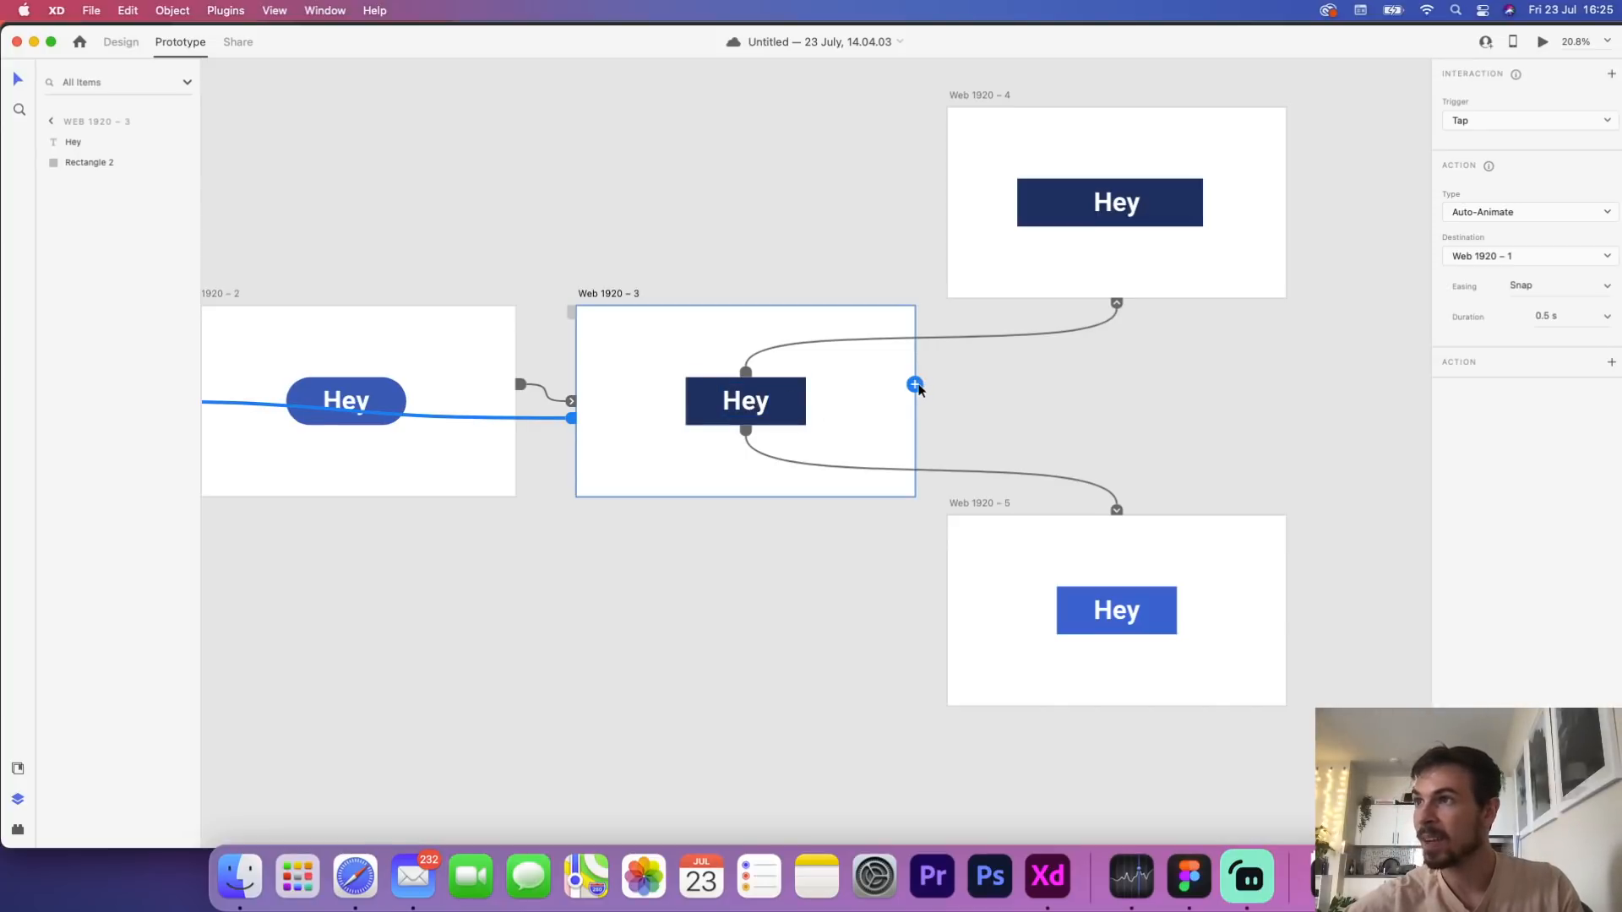
Preview the prototype from the Web 1920 – 1 artboard, playing through the Hey button to the wide dark-blue Web 1920 – 4 state
{"action": "left_click_drag", "start_coordinate": [915, 384], "coordinate": [763, 238]}
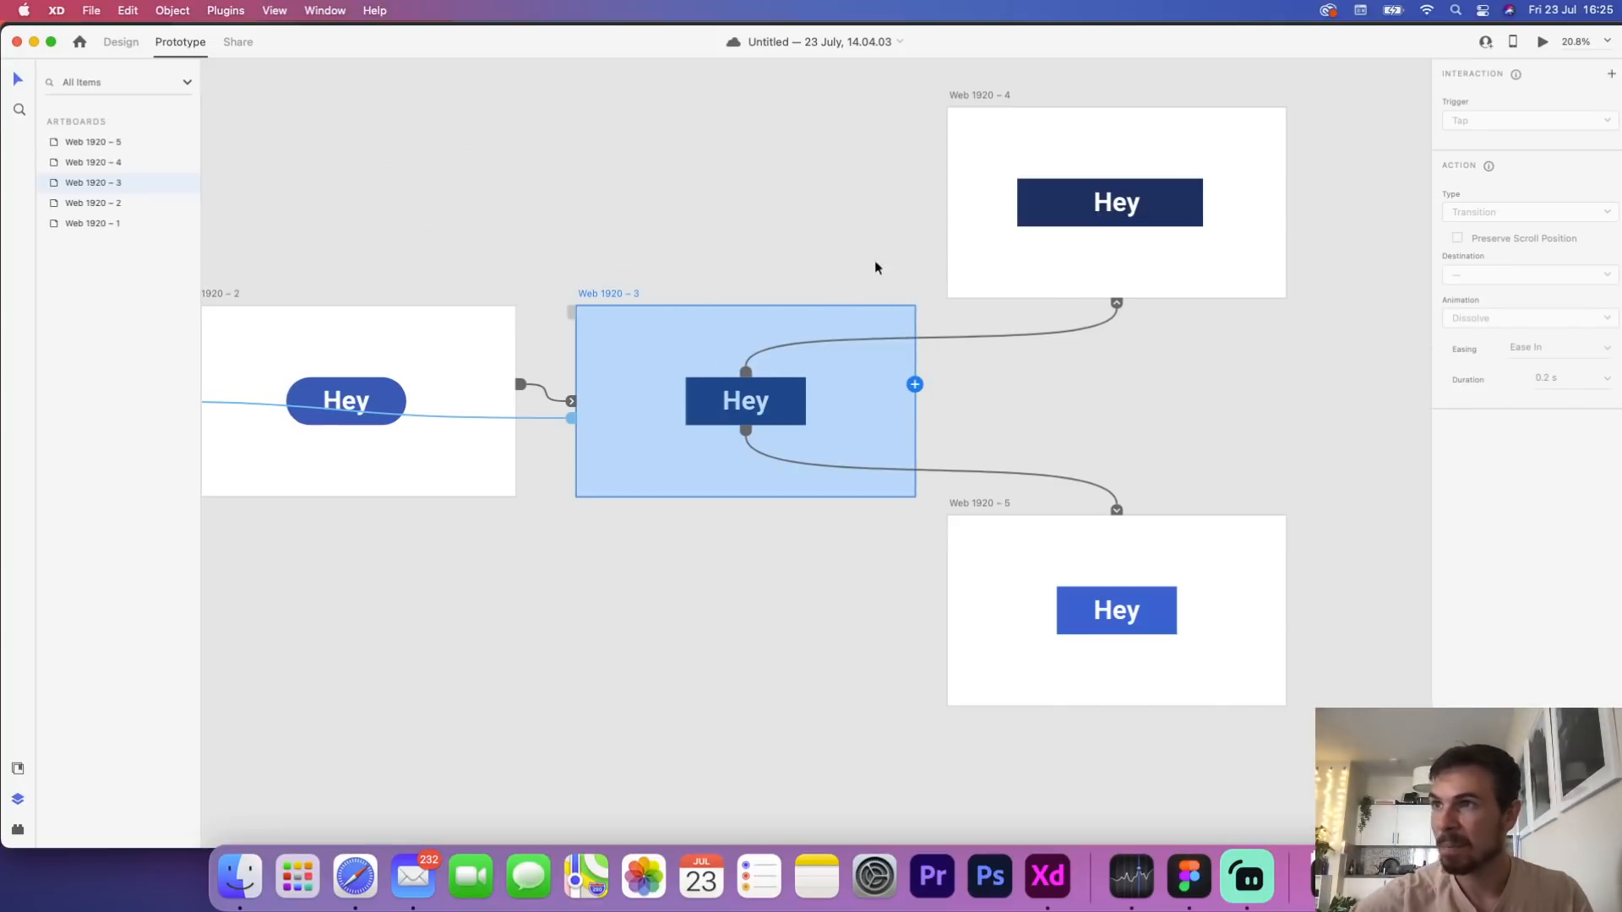
{"action": "scroll", "coordinate": [719, 254], "scroll_direction": "up", "scroll_amount": 2}
{"action": "scroll", "coordinate": [719, 254], "scroll_direction": "down", "scroll_amount": 5}
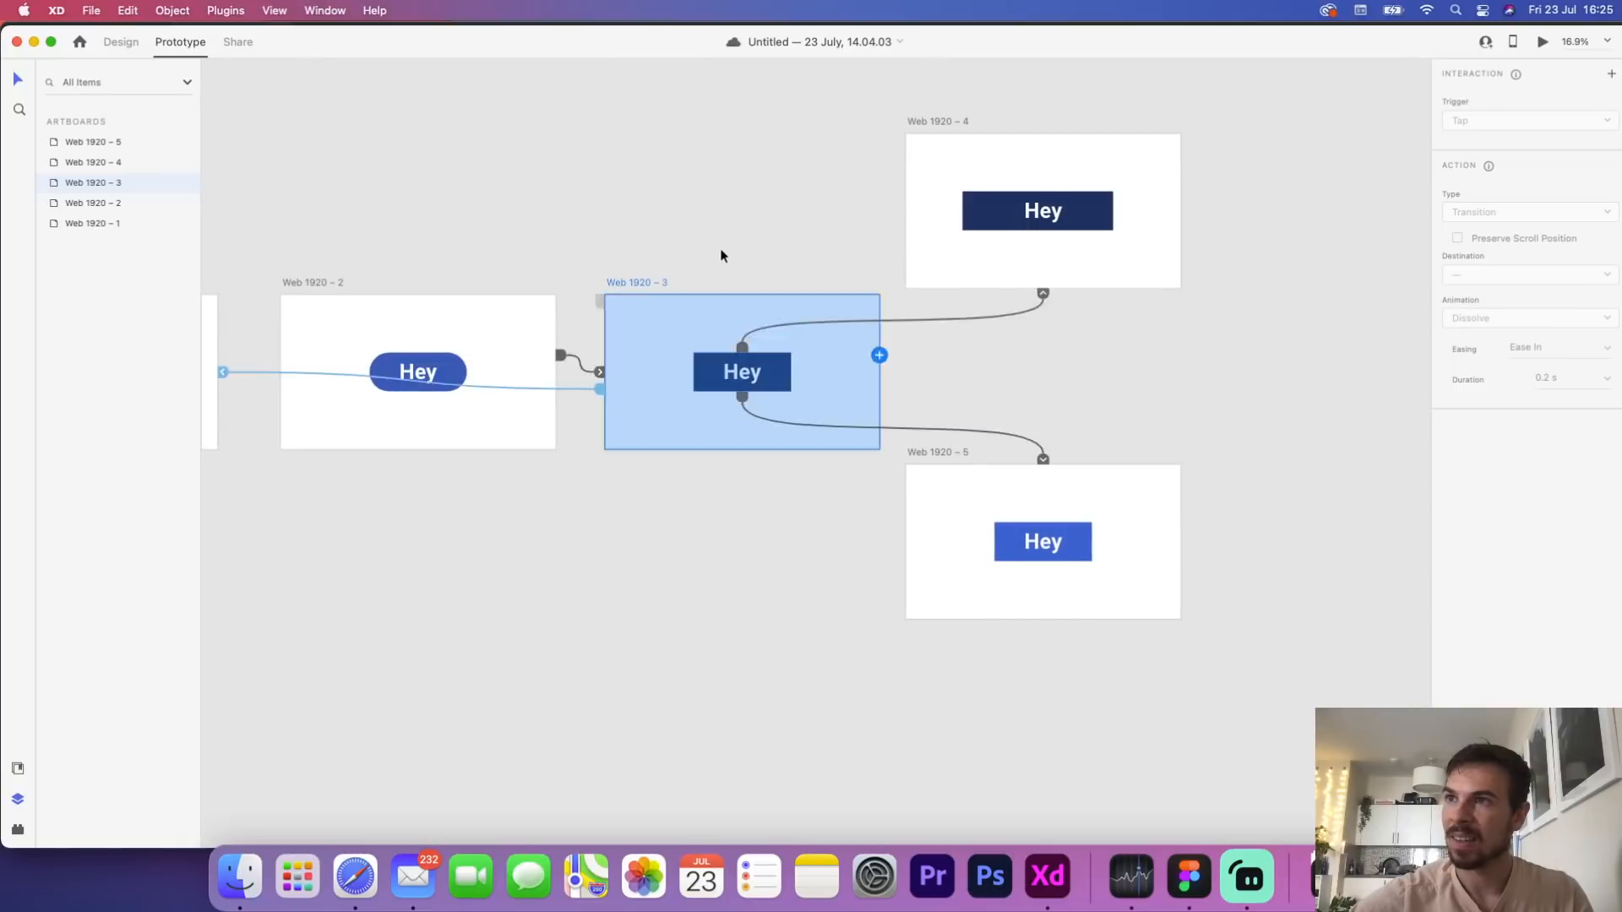
{"action": "scroll", "coordinate": [719, 258], "scroll_direction": "down", "scroll_amount": 2}
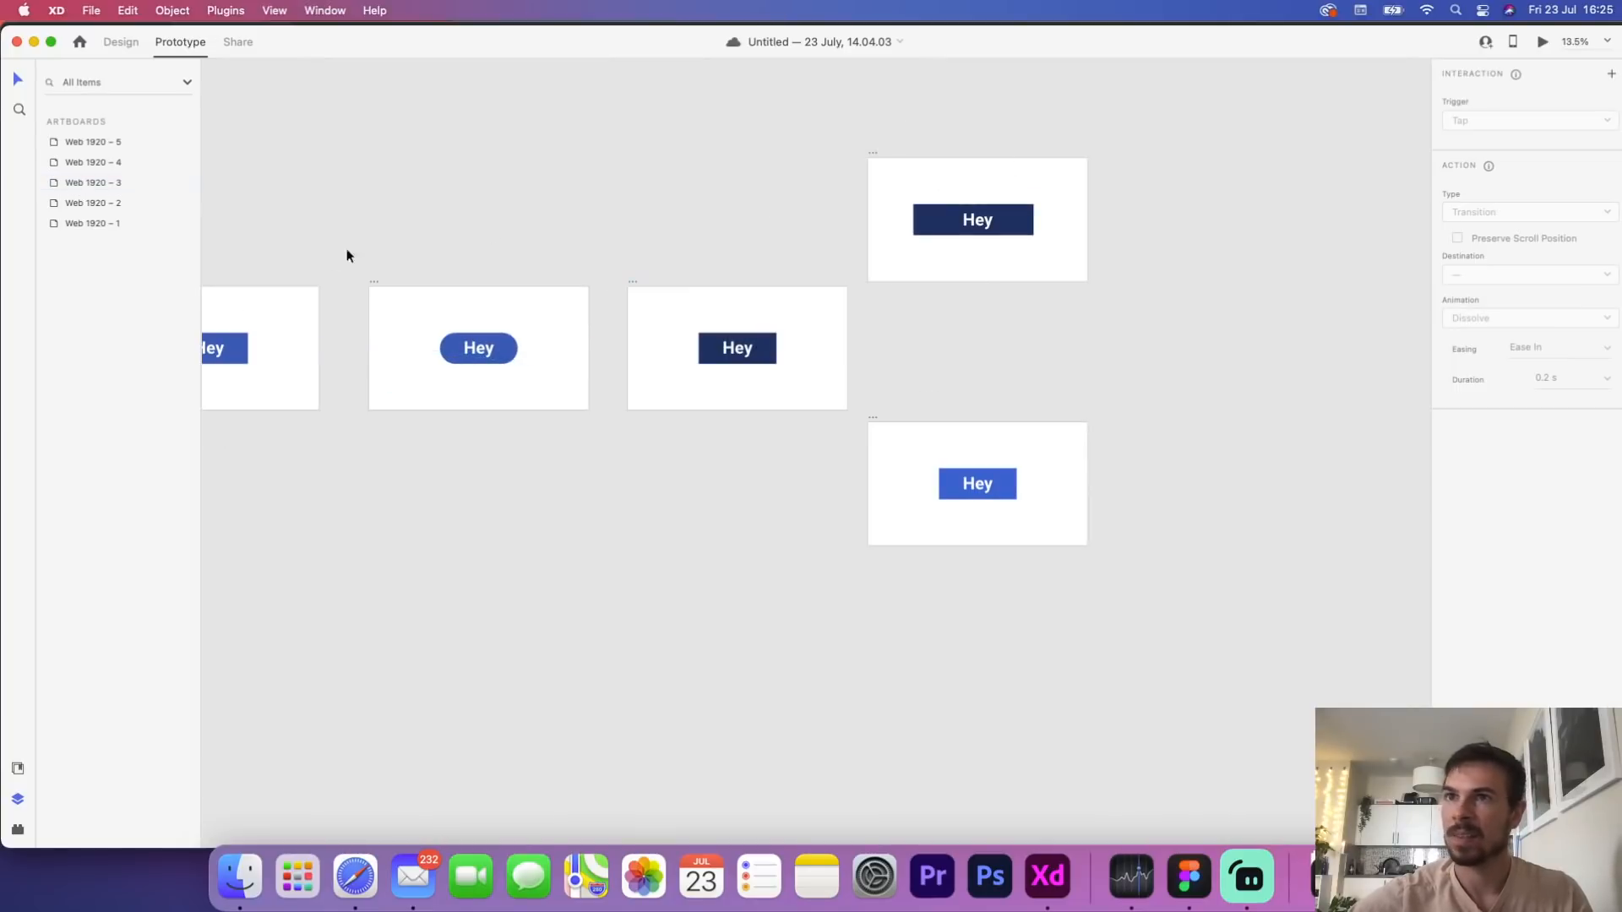
{"action": "left_click", "coordinate": [293, 296]}
{"action": "key", "text": "super+Return"}
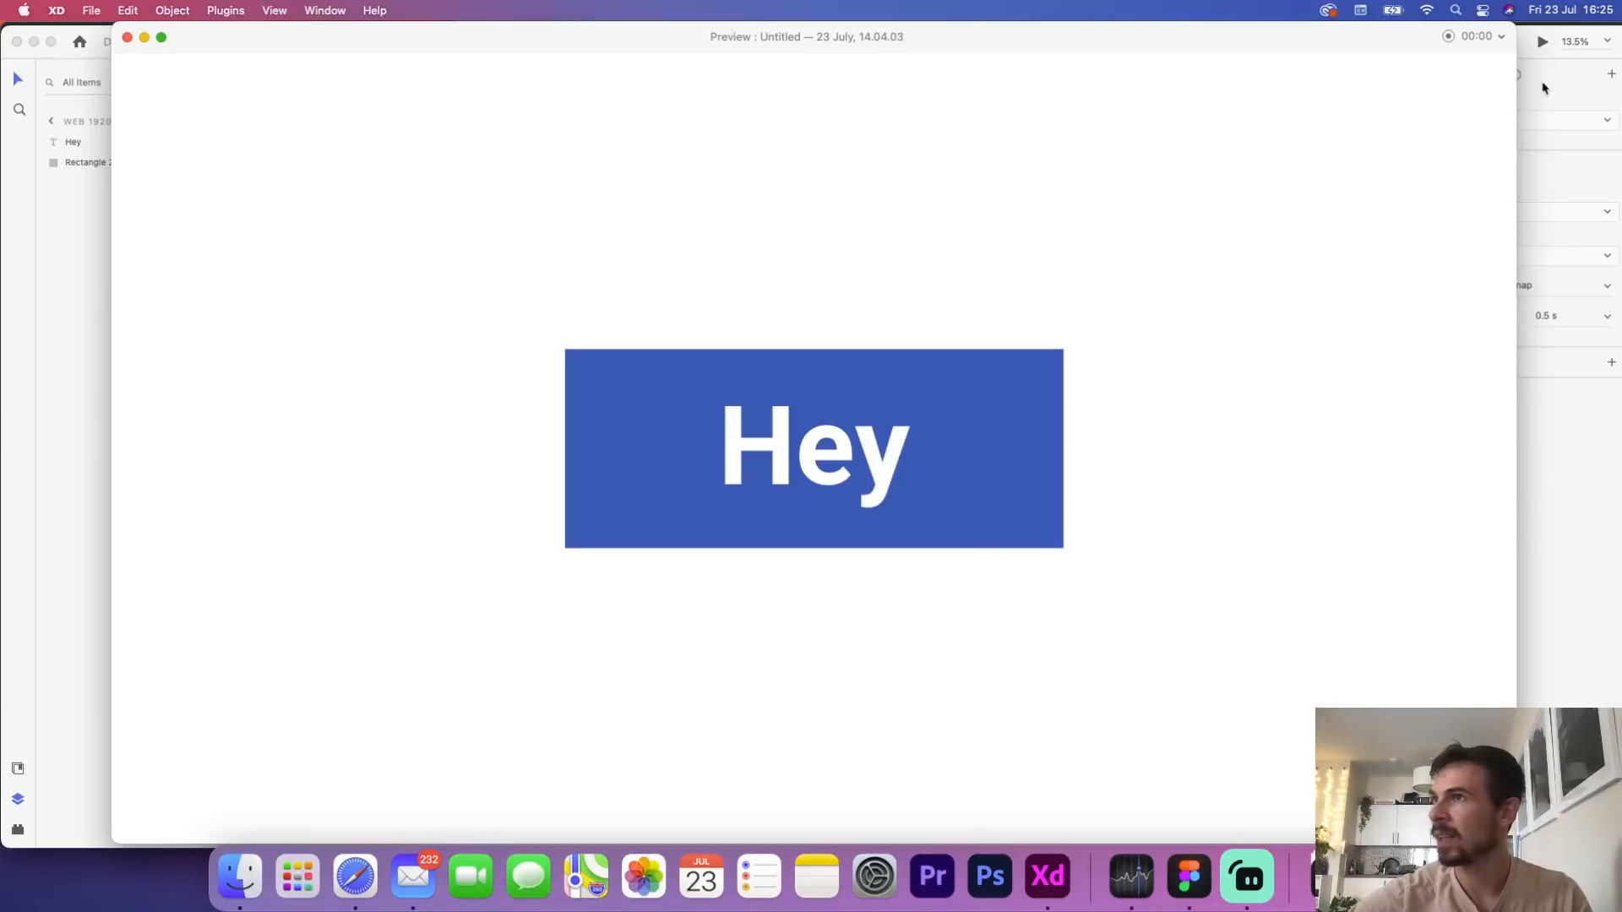
{"action": "left_click", "coordinate": [988, 453]}
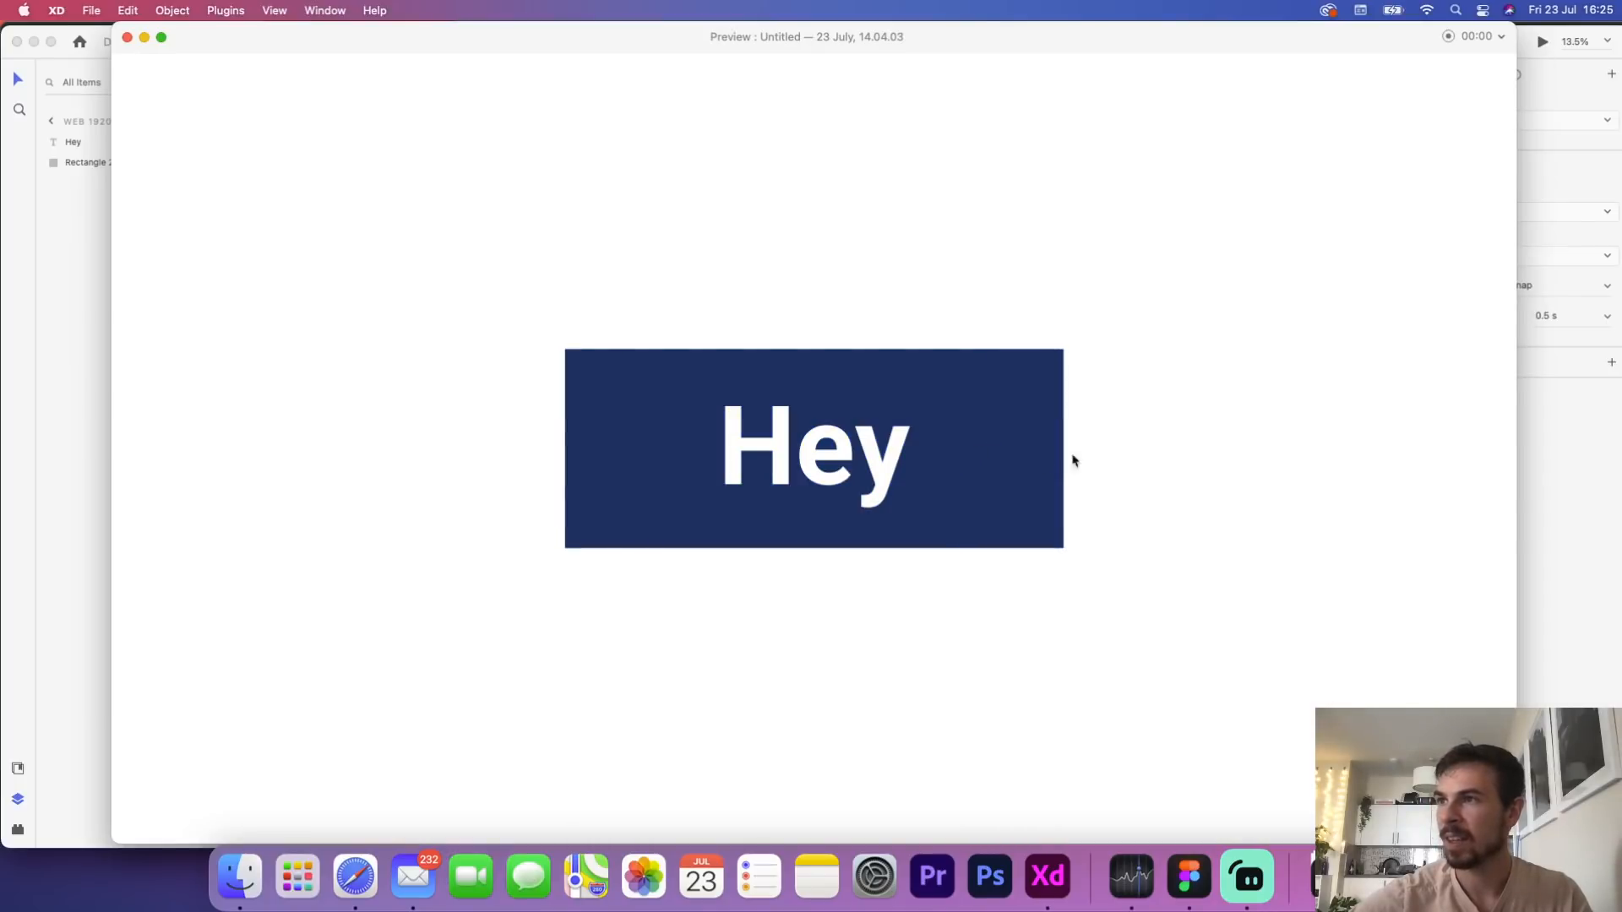
{"action": "left_click", "coordinate": [1192, 560]}
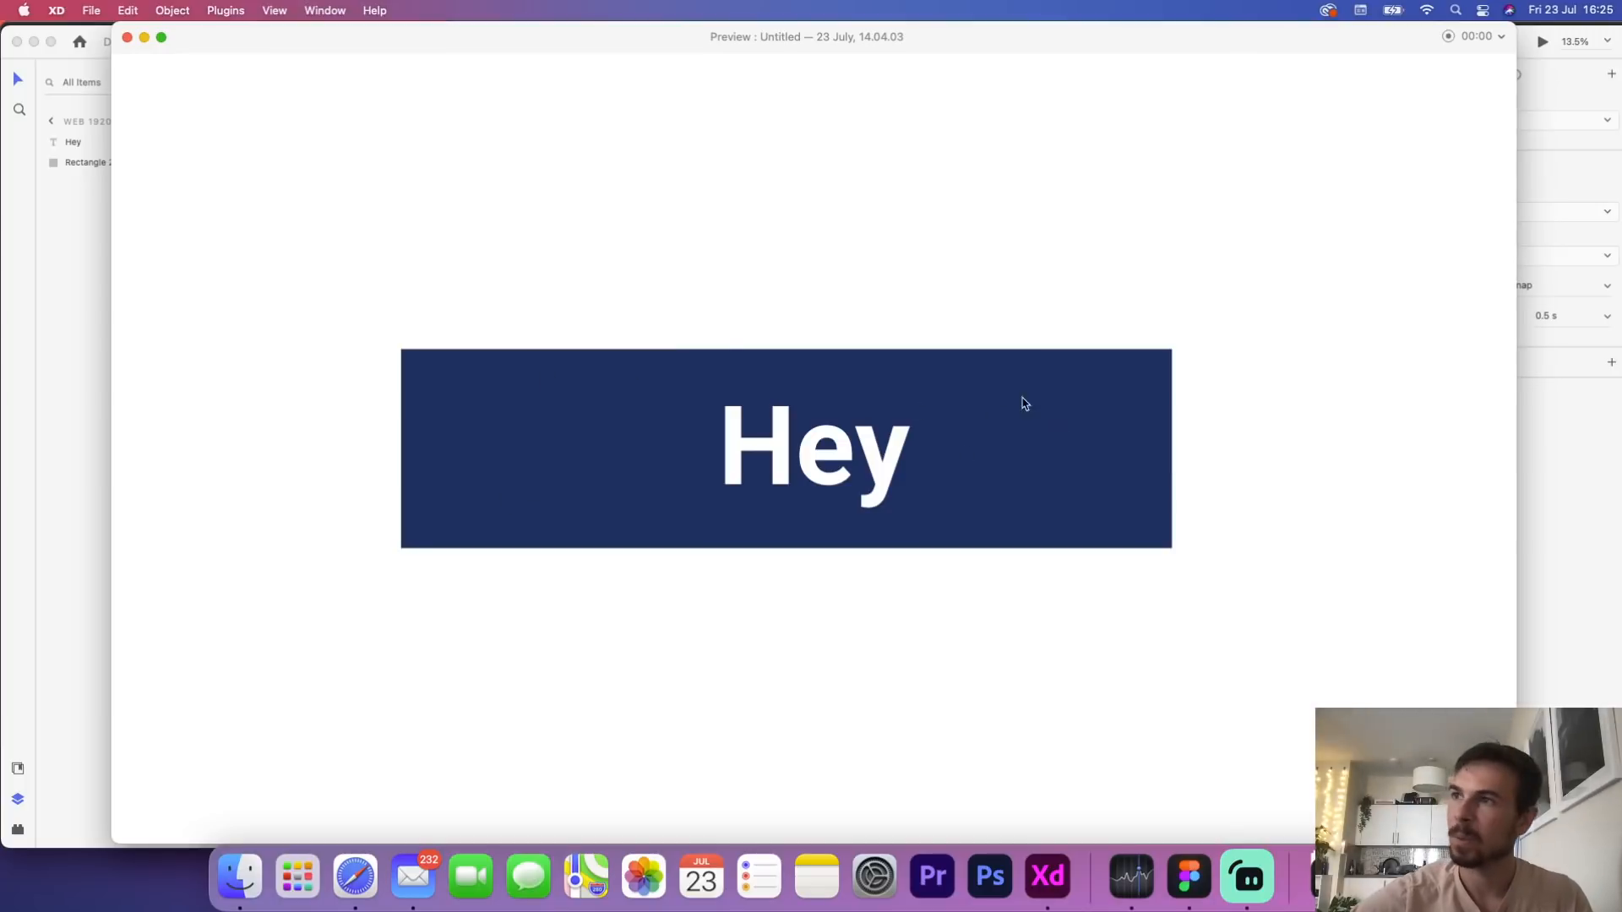
{"action": "left_click", "coordinate": [126, 37]}
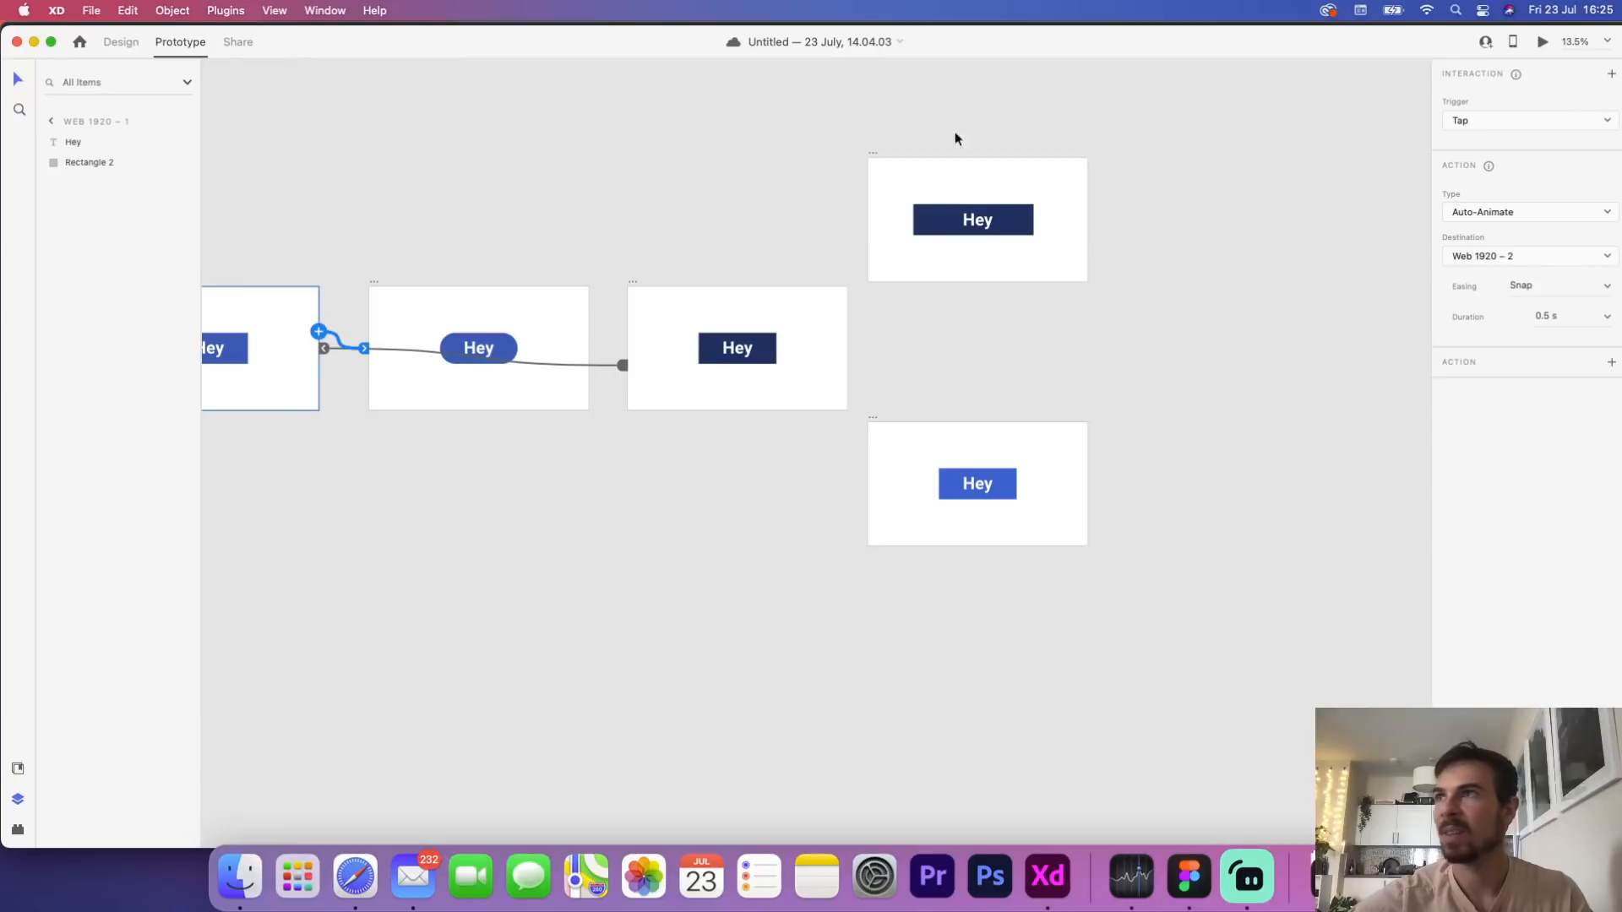
Replay the preview from Web 1920 – 1, following the Hey button's other branch to the lighter blue Web 1920 – 5 state
{"action": "left_click", "coordinate": [1542, 47]}
{"action": "left_click", "coordinate": [1055, 399]}
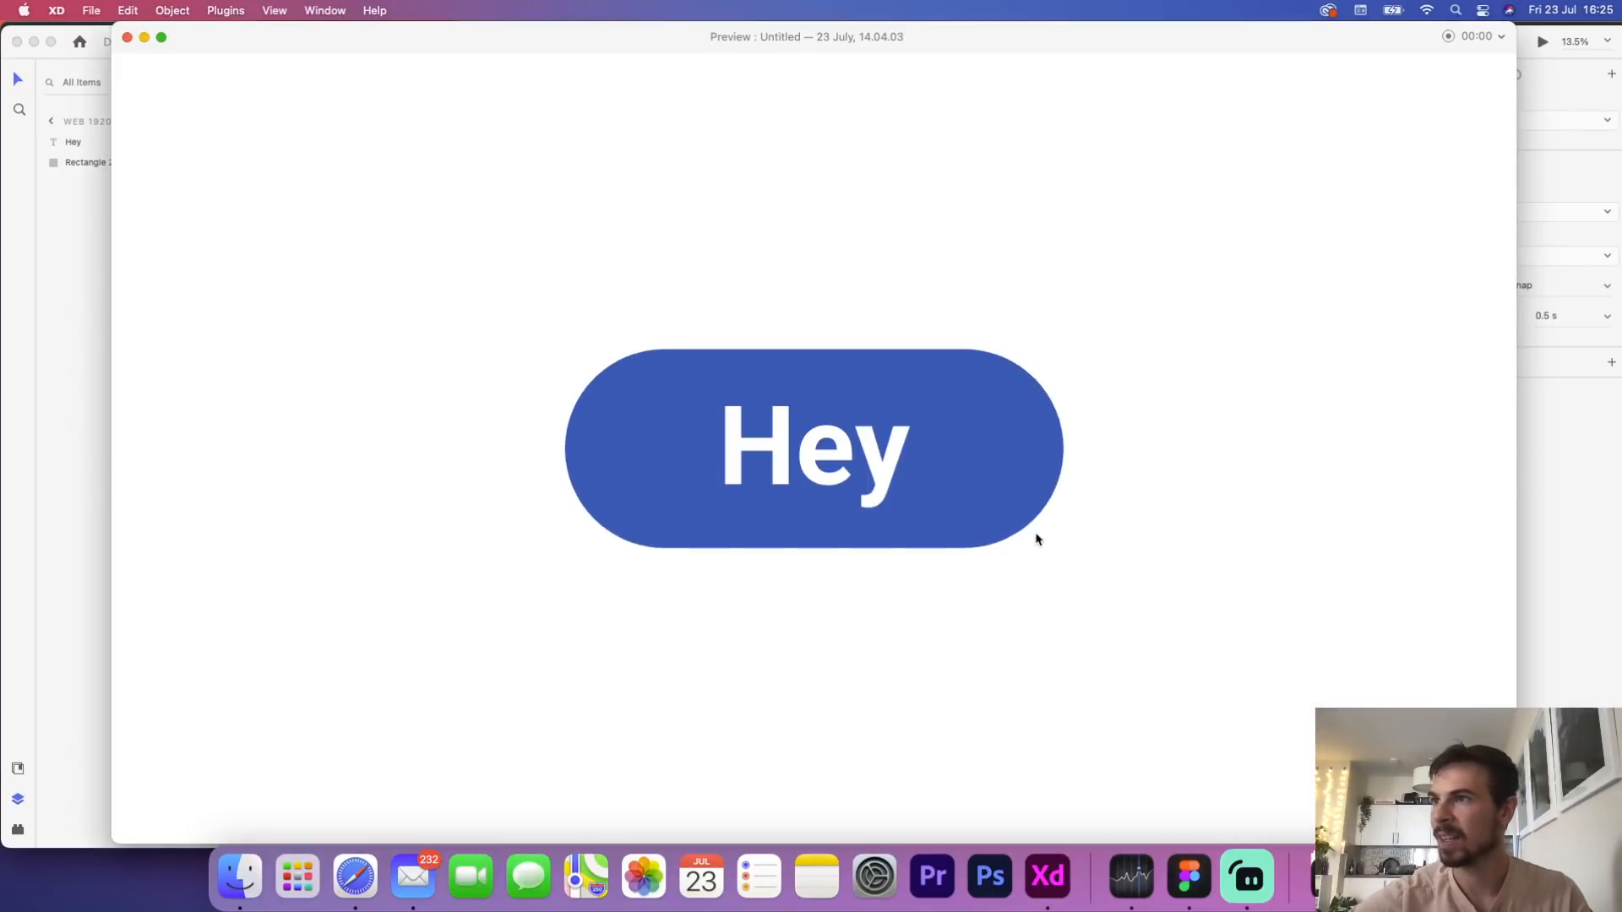
{"action": "left_click", "coordinate": [1037, 539]}
{"action": "left_click", "coordinate": [994, 460]}
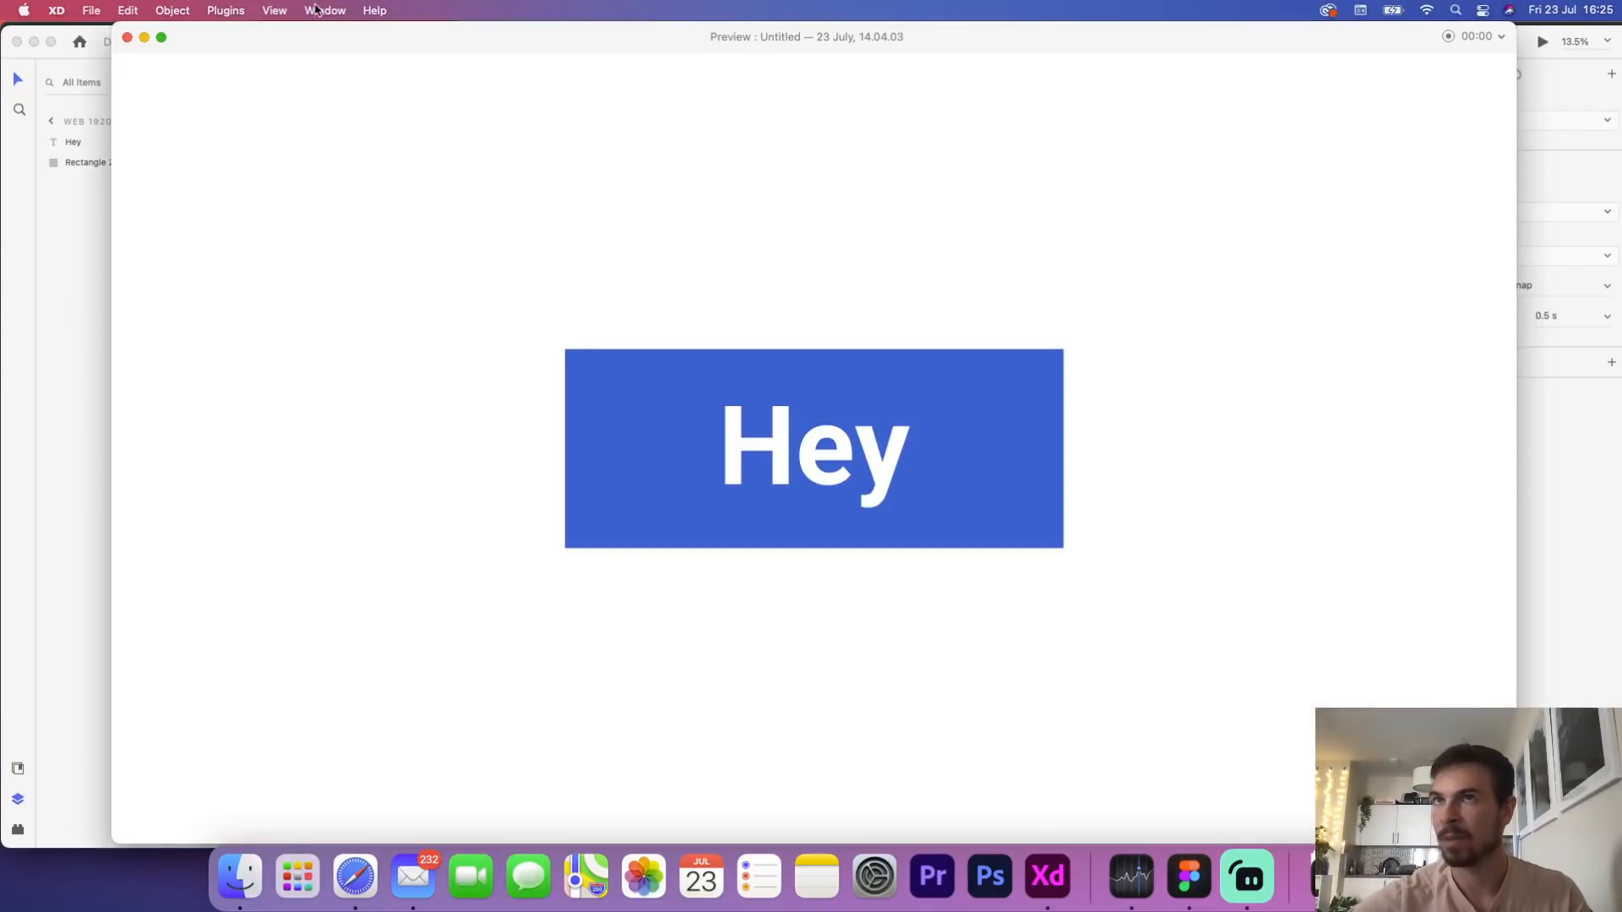
{"action": "left_click", "coordinate": [127, 37]}
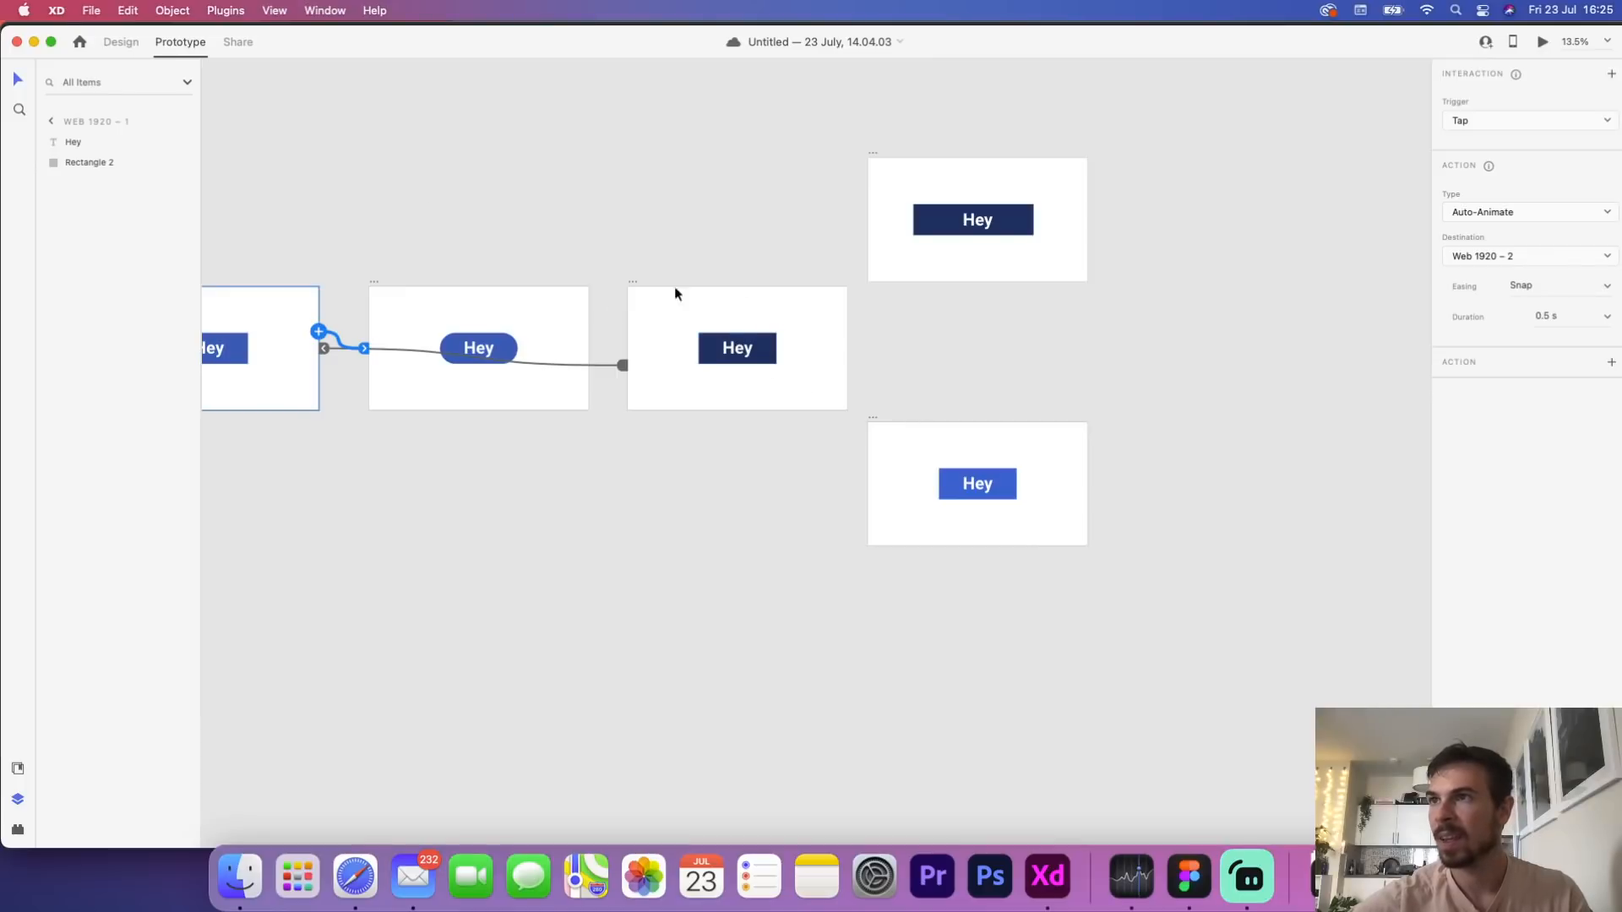
Review the prototype connections of the Web 1920 – 3 Hey button and the Web 1920 – 1 artboard
{"action": "scroll", "coordinate": [675, 293], "scroll_direction": "up", "scroll_amount": 3}
{"action": "left_click", "coordinate": [832, 461]}
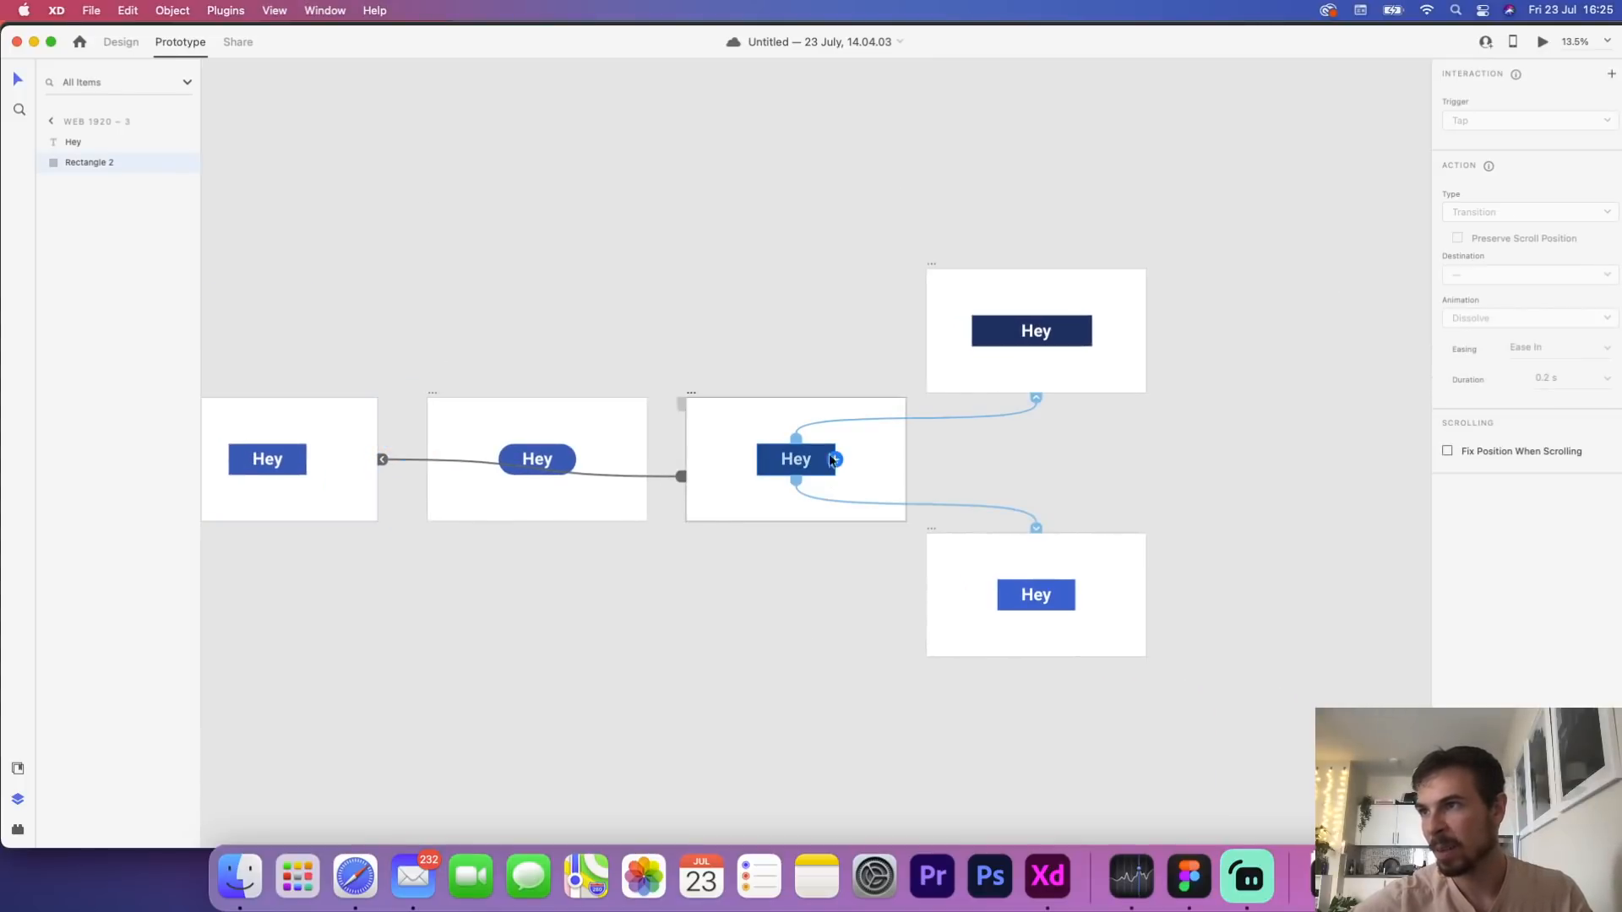
{"action": "left_click", "coordinate": [534, 452]}
{"action": "left_click", "coordinate": [358, 477]}
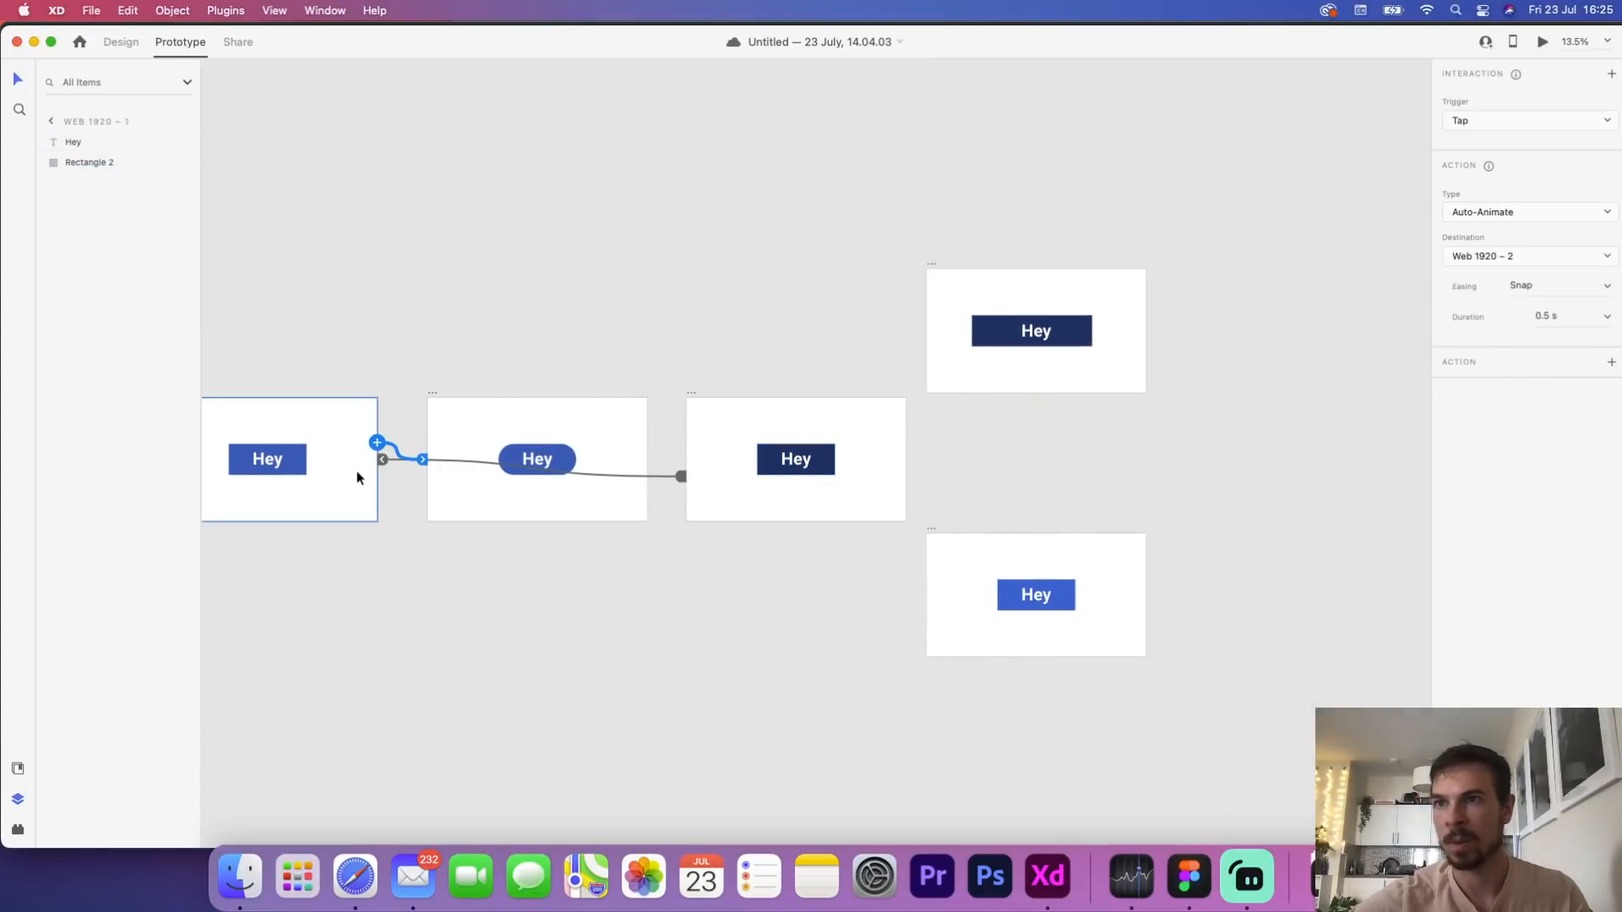
Add Drag and Time auto-animate interactions from the Web 1920 – 3 artboard to Web 1920 – 1
{"action": "left_click", "coordinate": [833, 460]}
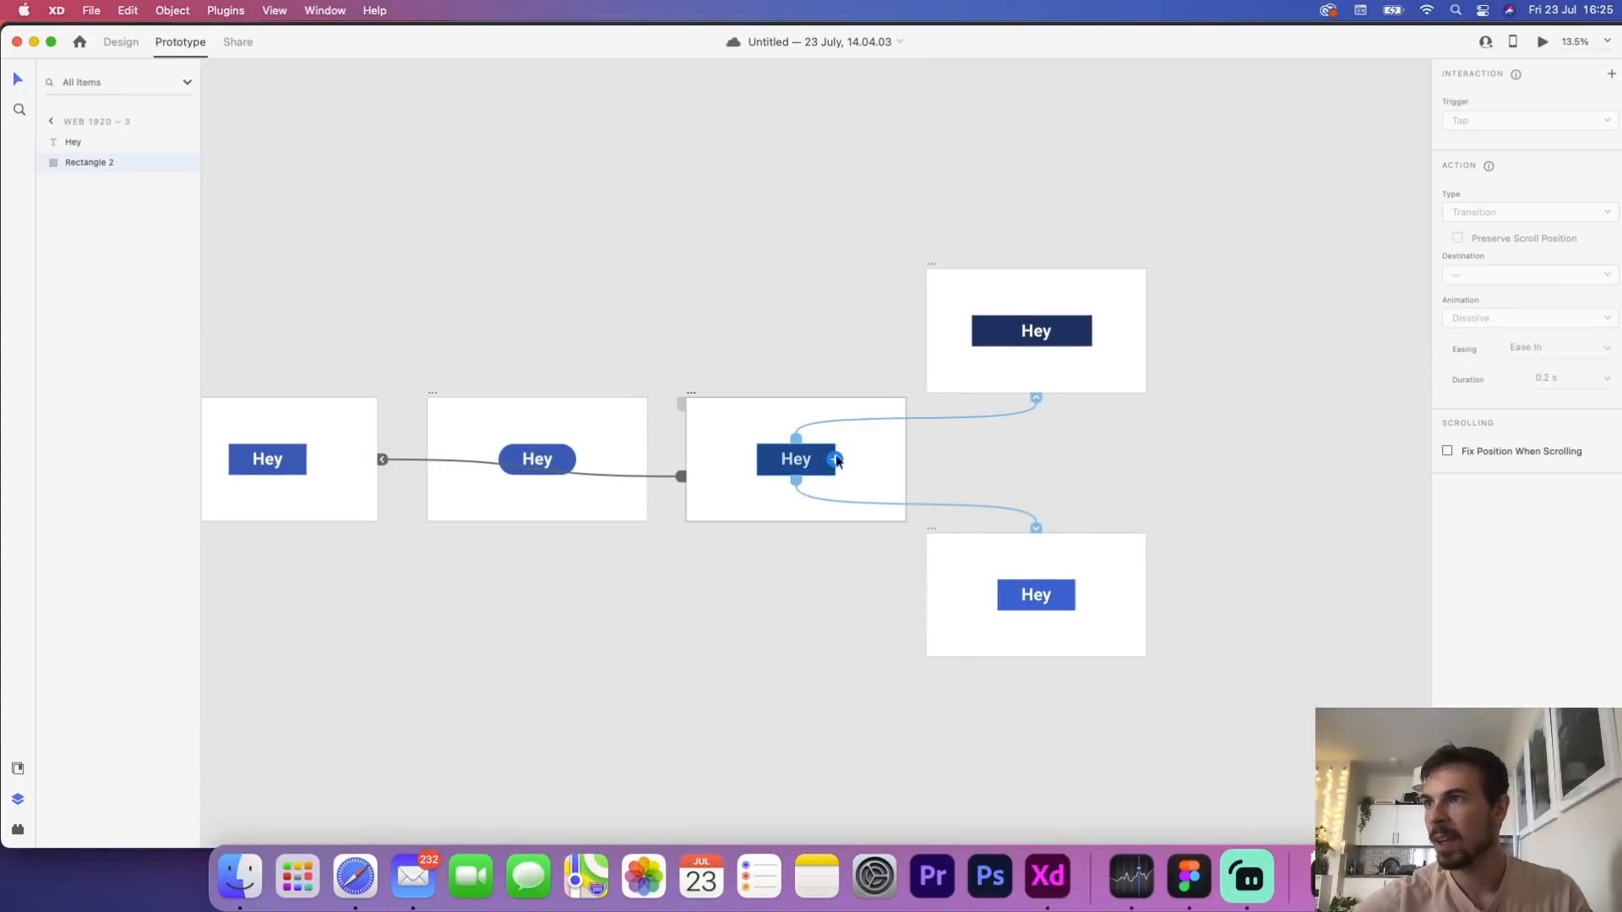
{"action": "left_click", "coordinate": [732, 408]}
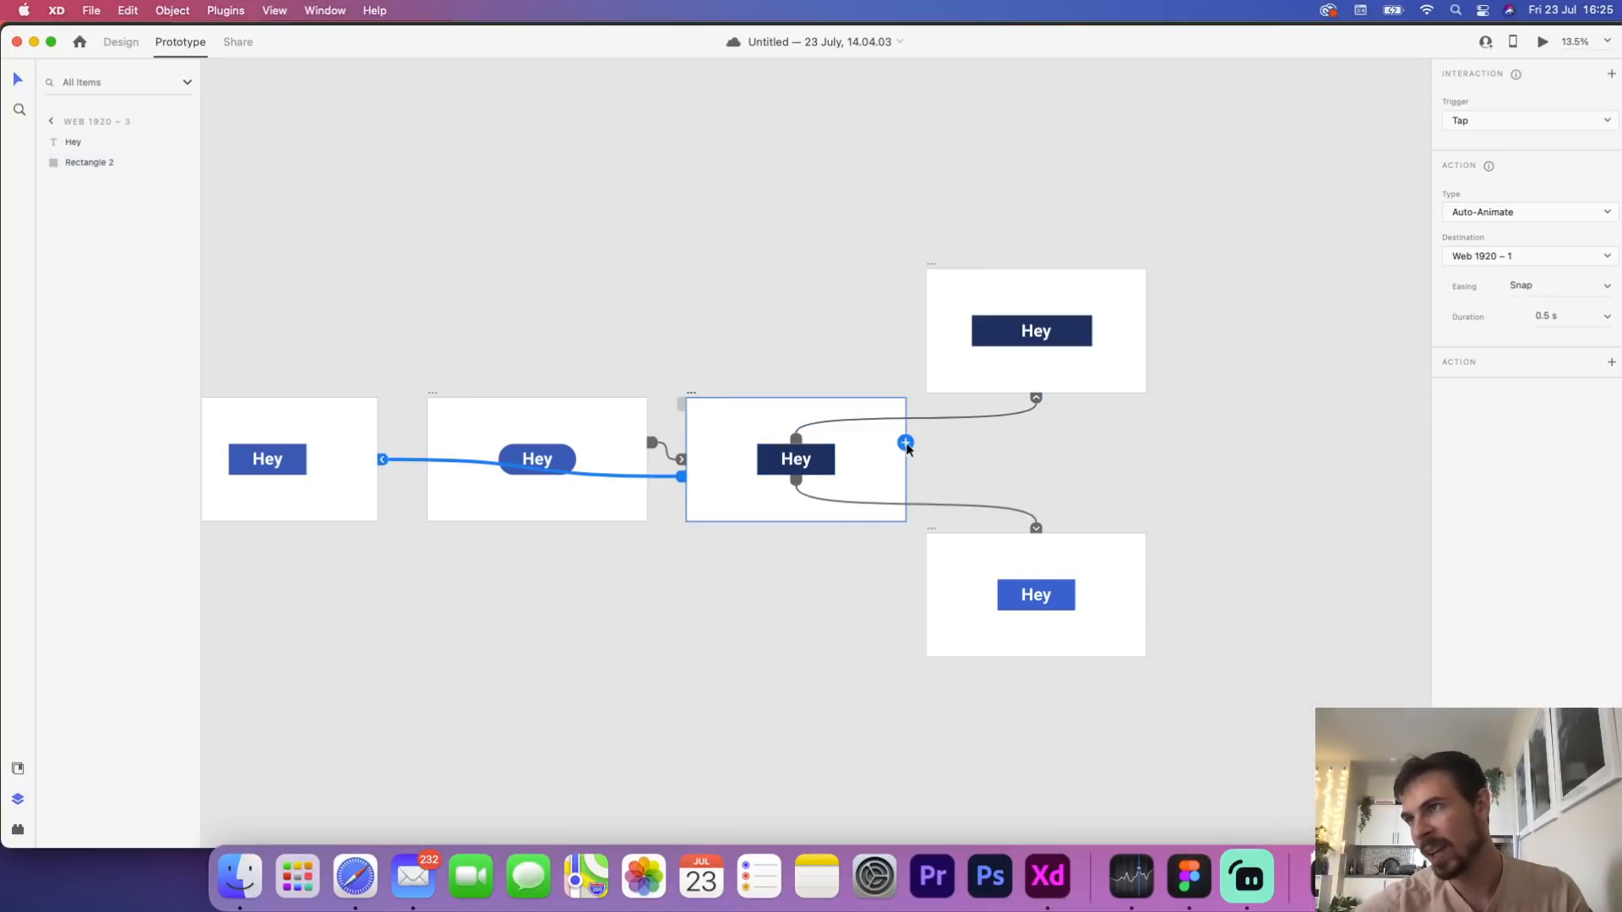
{"action": "left_click_drag", "start_coordinate": [906, 444], "coordinate": [326, 421]}
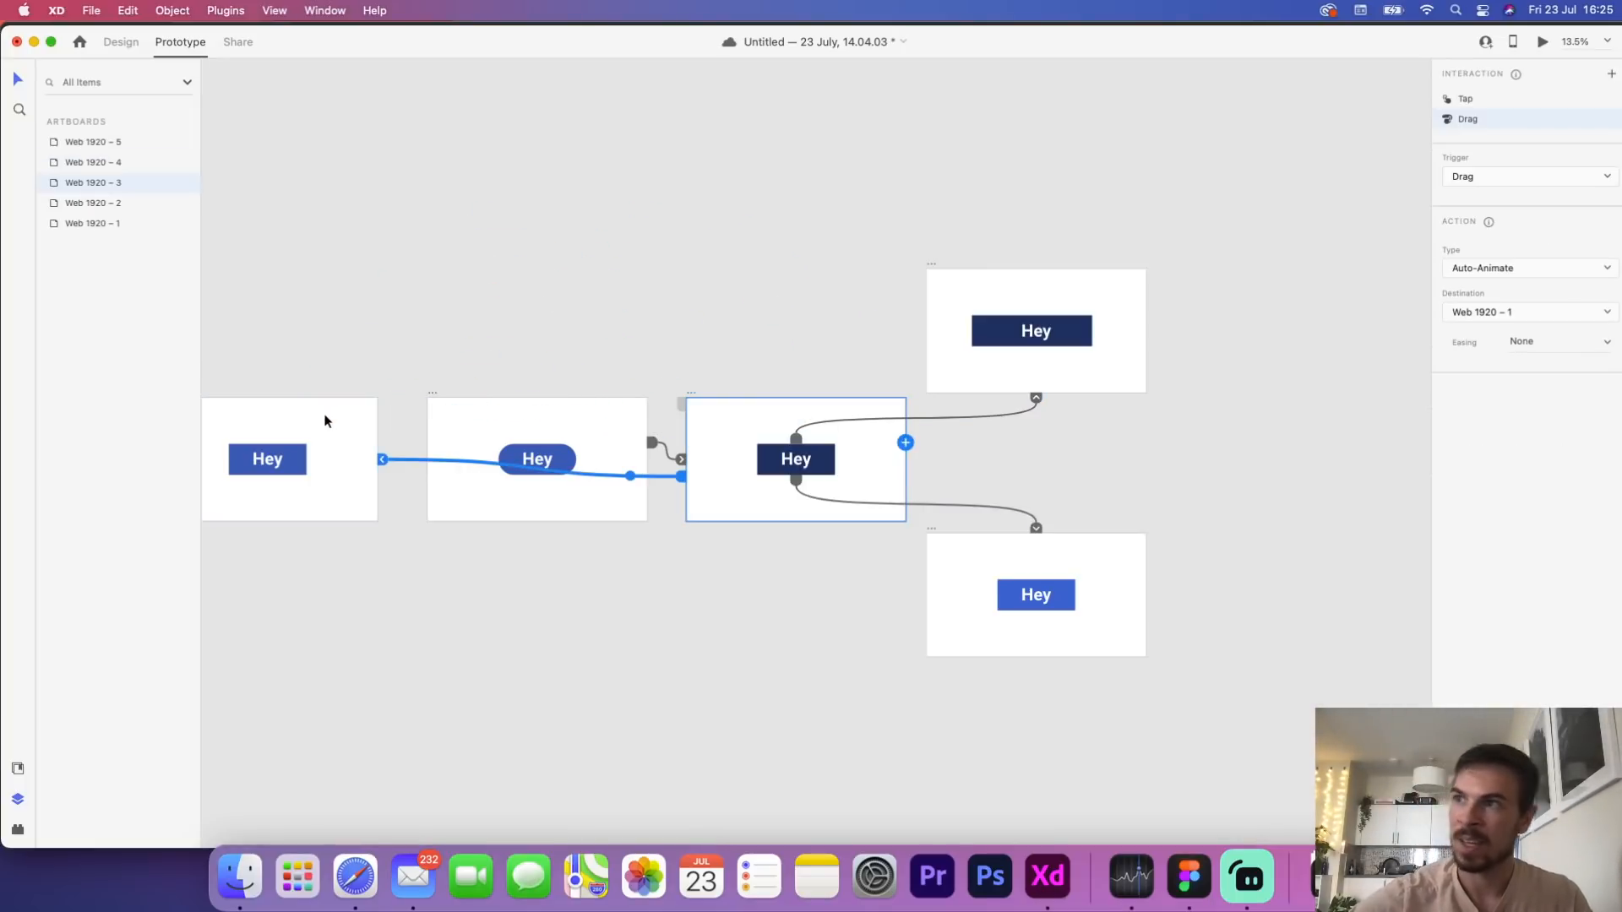
{"action": "left_click_drag", "start_coordinate": [905, 443], "coordinate": [318, 507]}
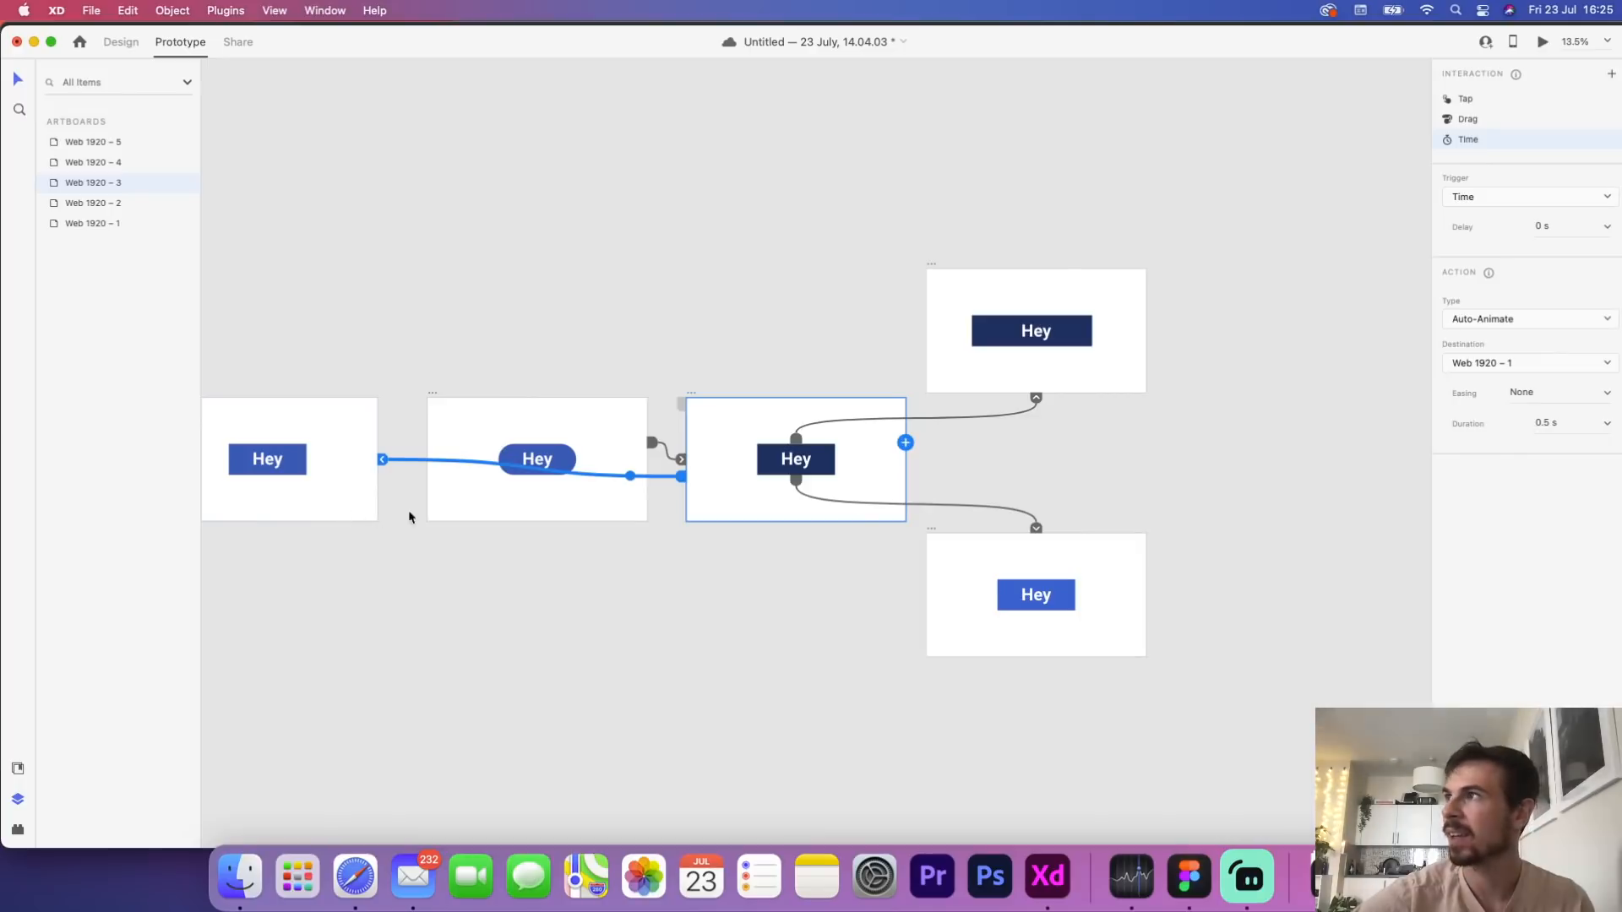
Link the Web 1920 – 4 and Web 1920 – 5 artboards back to Web 1920 – 3 with Tap auto-animate interactions
{"action": "left_click", "coordinate": [957, 271]}
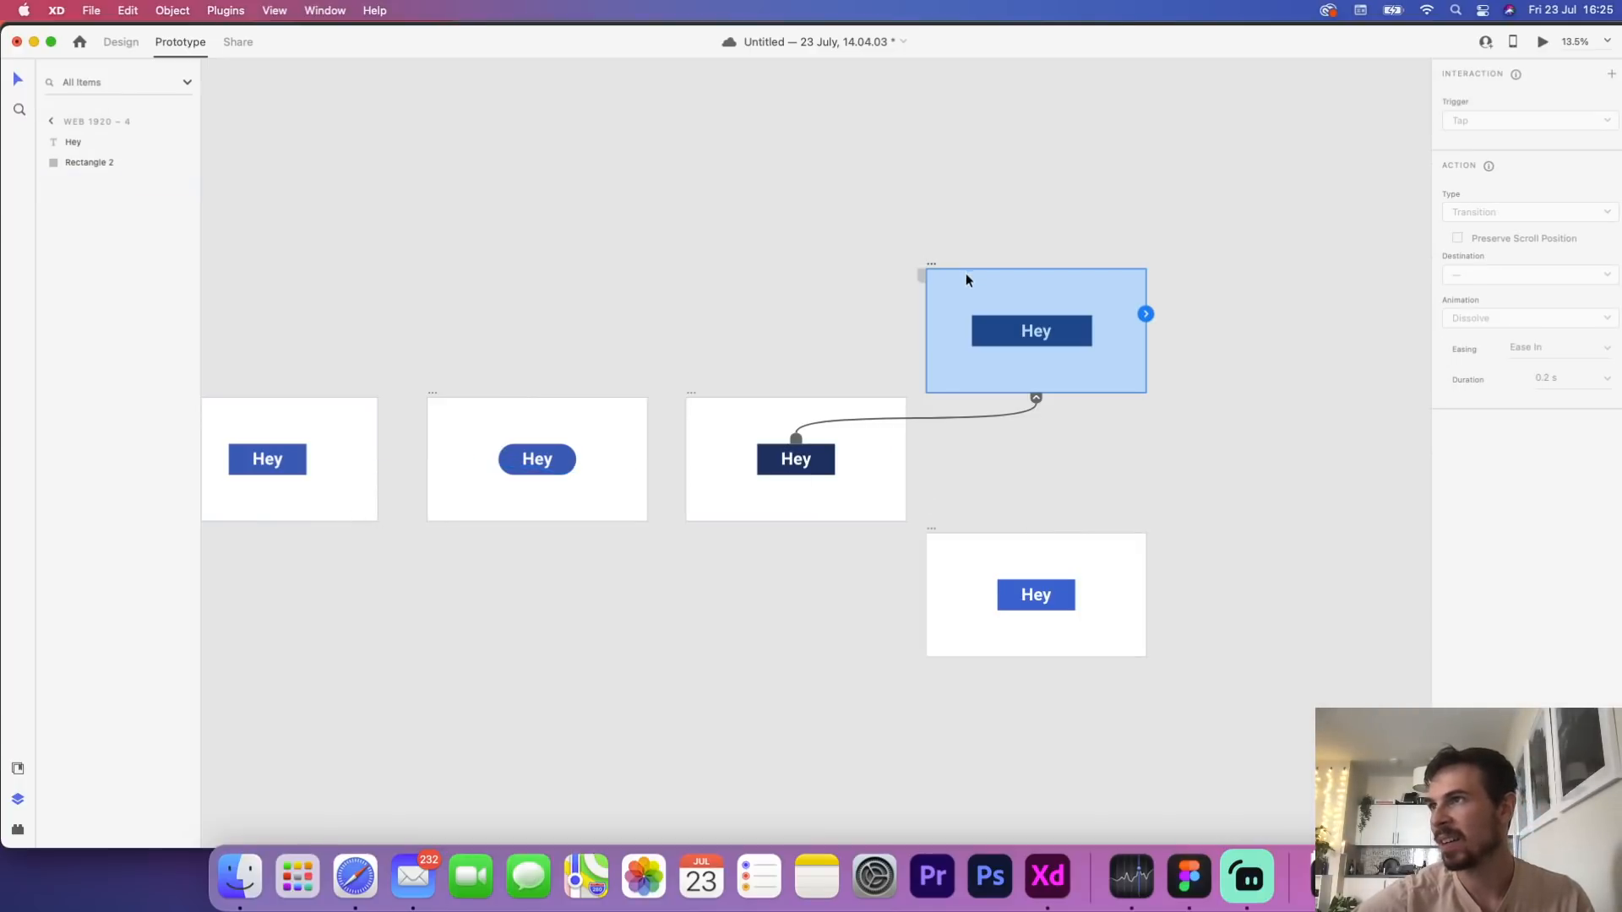
{"action": "left_click_drag", "start_coordinate": [1146, 315], "coordinate": [802, 406]}
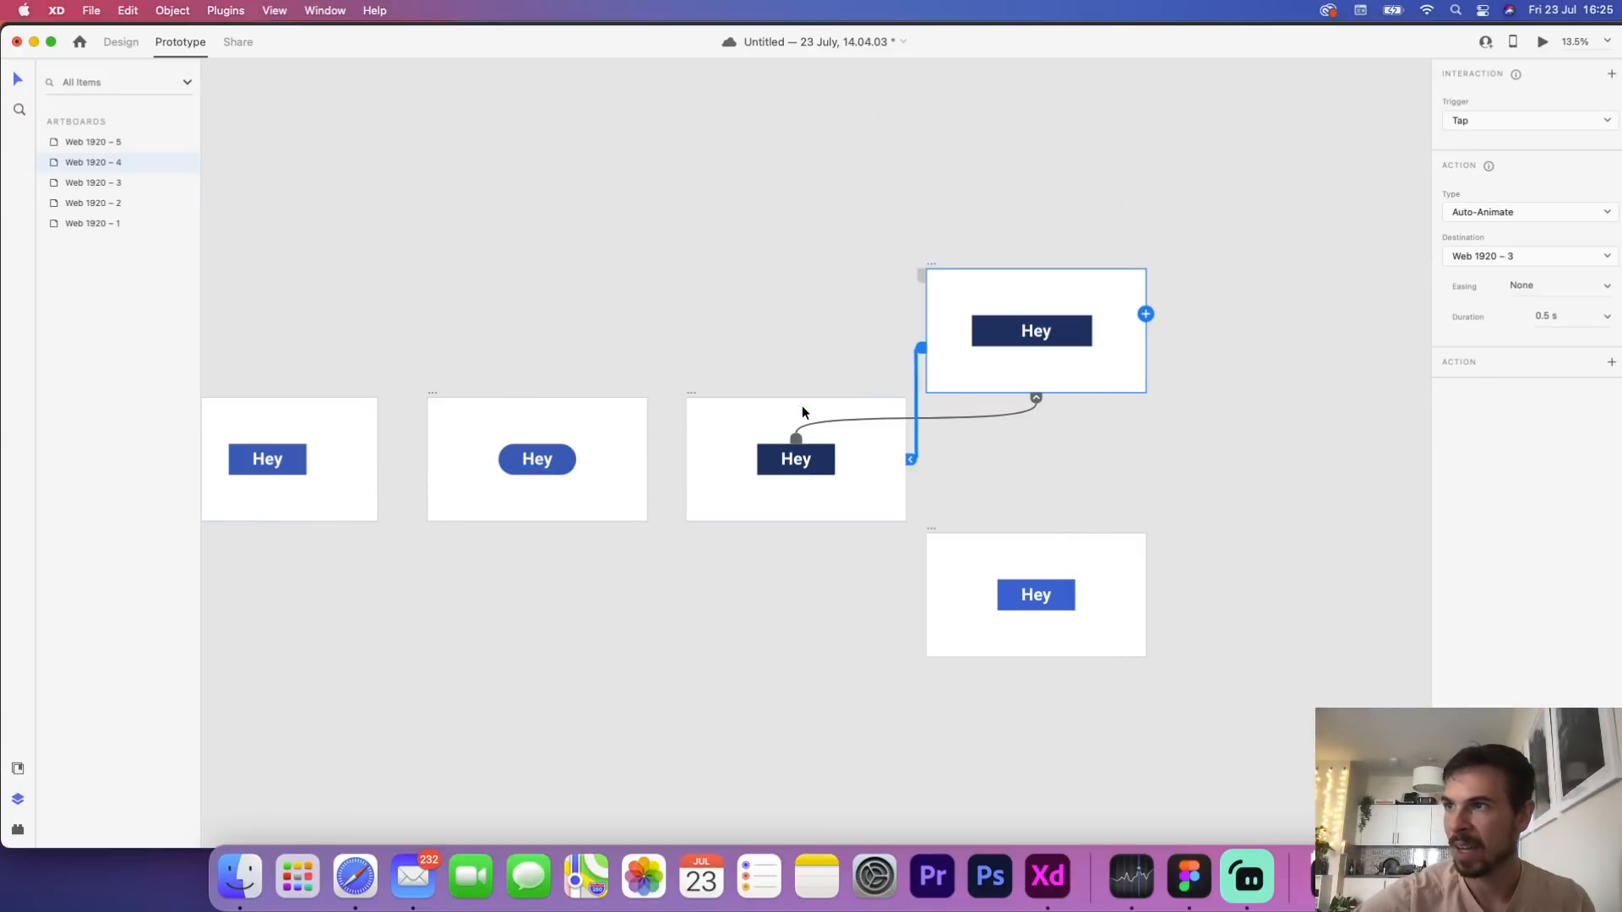
{"action": "left_click", "coordinate": [932, 530]}
{"action": "left_click_drag", "start_coordinate": [1146, 579], "coordinate": [909, 461]}
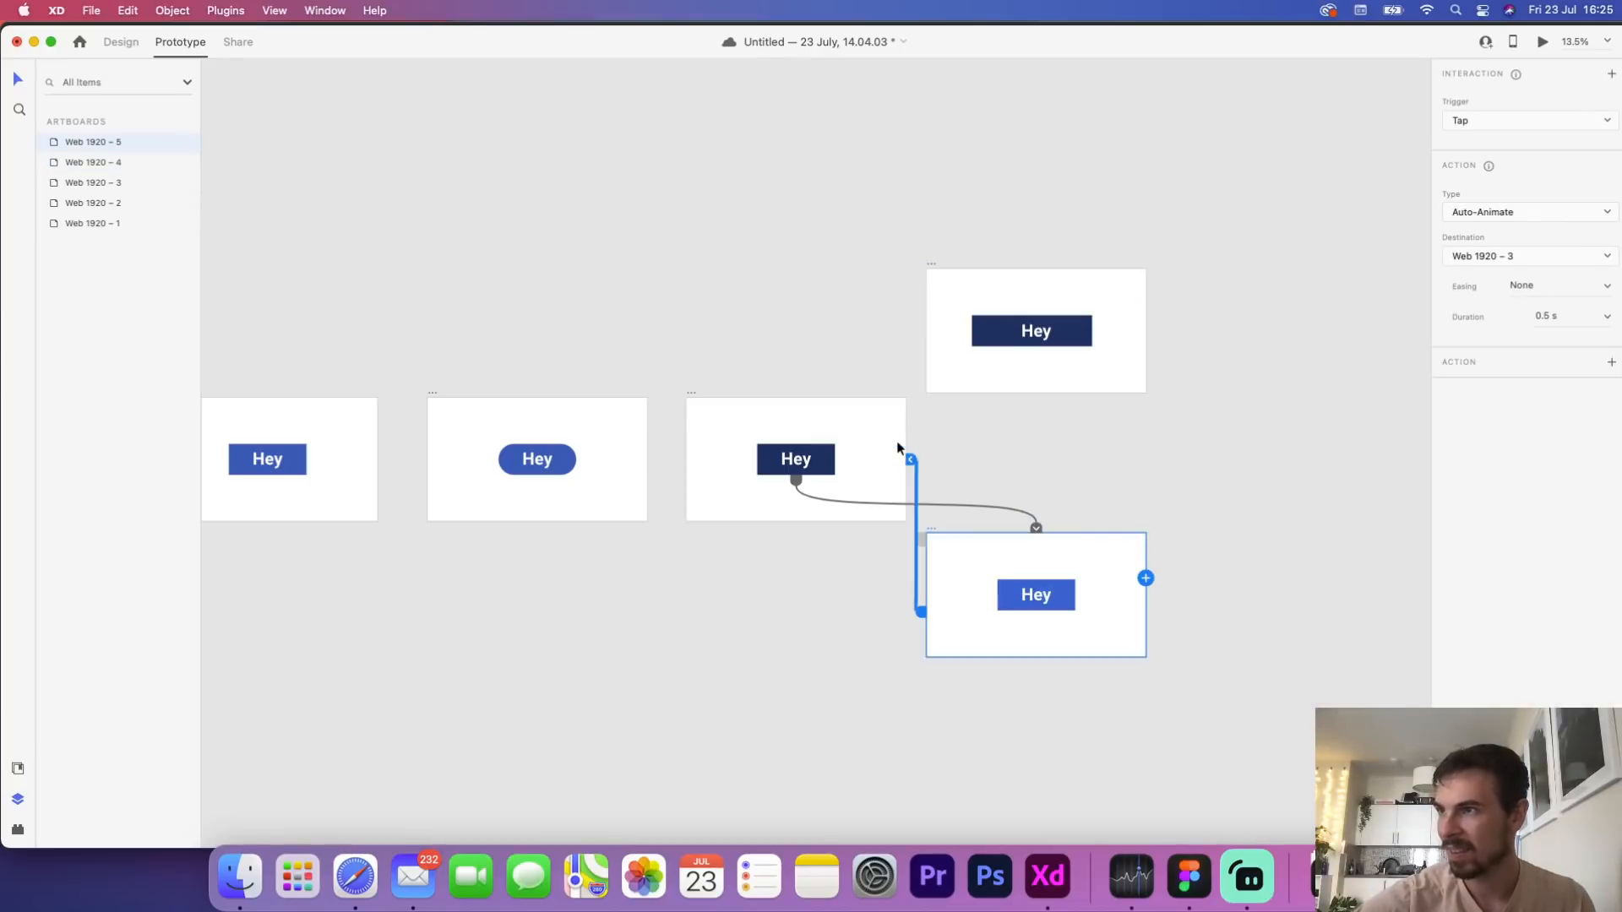
{"action": "left_click", "coordinate": [696, 394]}
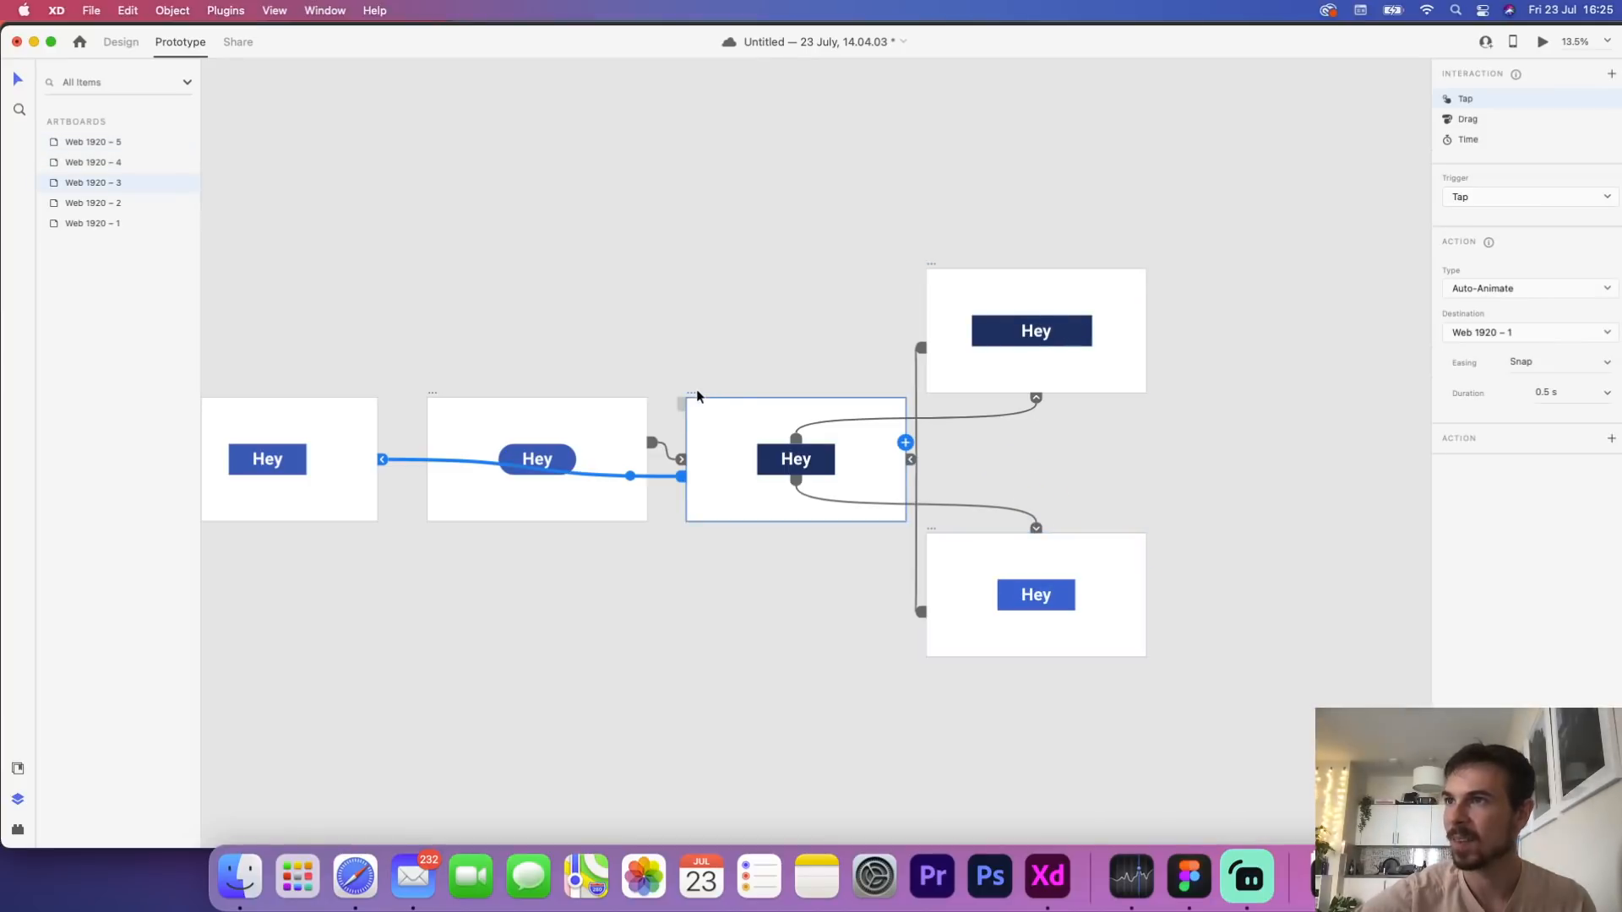
Preview the prototype, test the transitions by tapping the Hey button and its surroundings, and close the preview
{"action": "left_click", "coordinate": [1543, 41]}
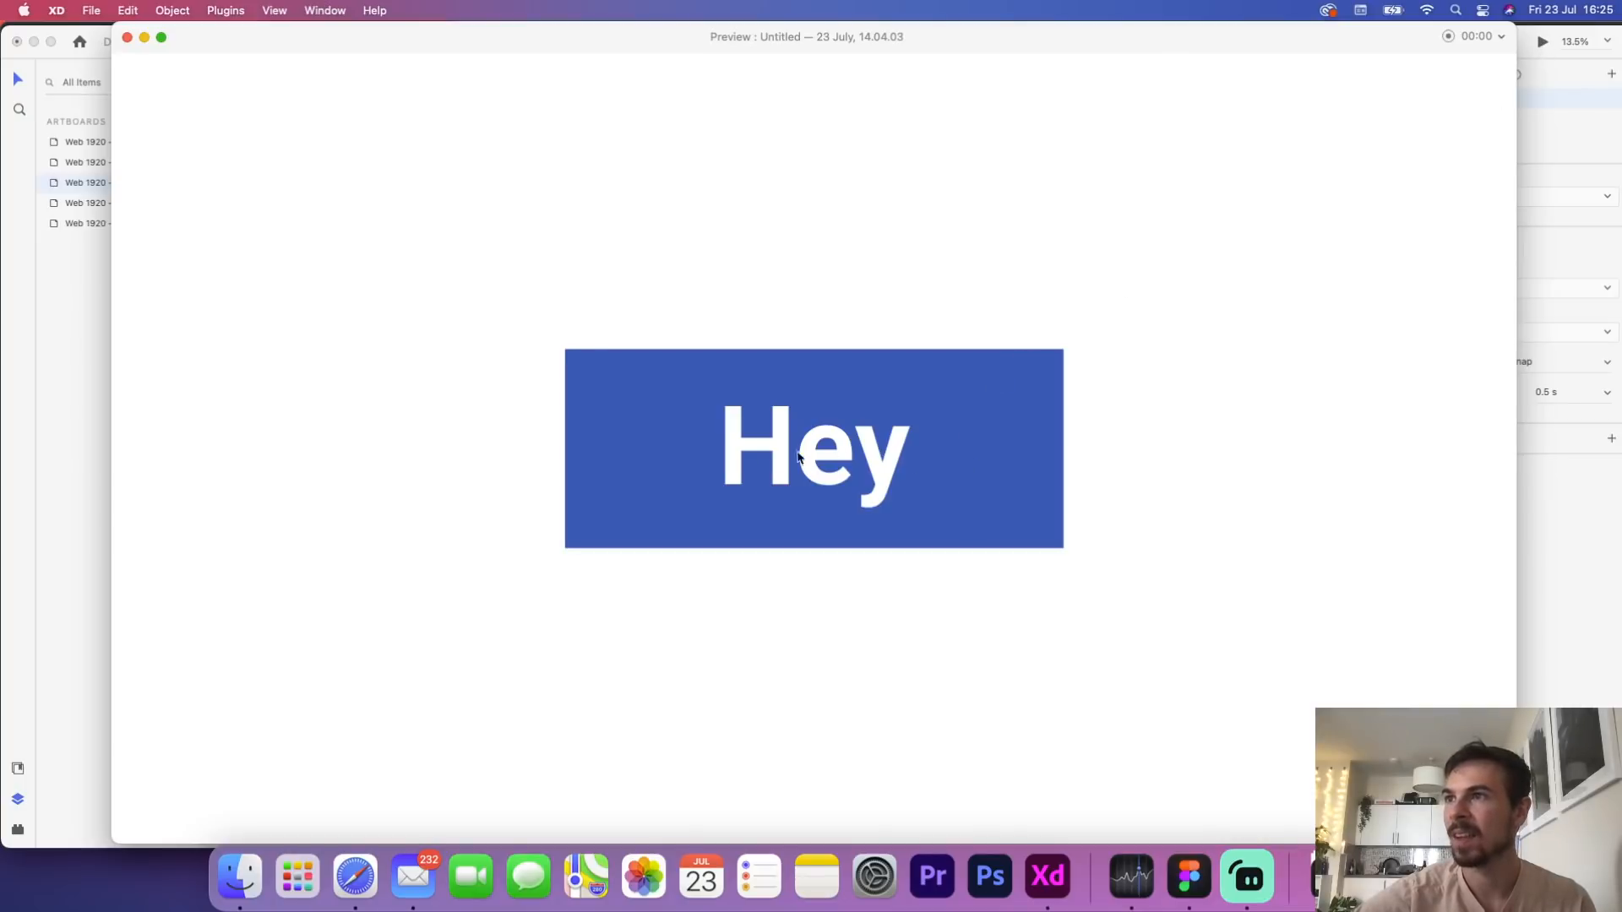
{"action": "left_click", "coordinate": [799, 458]}
{"action": "left_click", "coordinate": [886, 478]}
{"action": "left_click", "coordinate": [899, 476]}
{"action": "left_click", "coordinate": [1130, 487]}
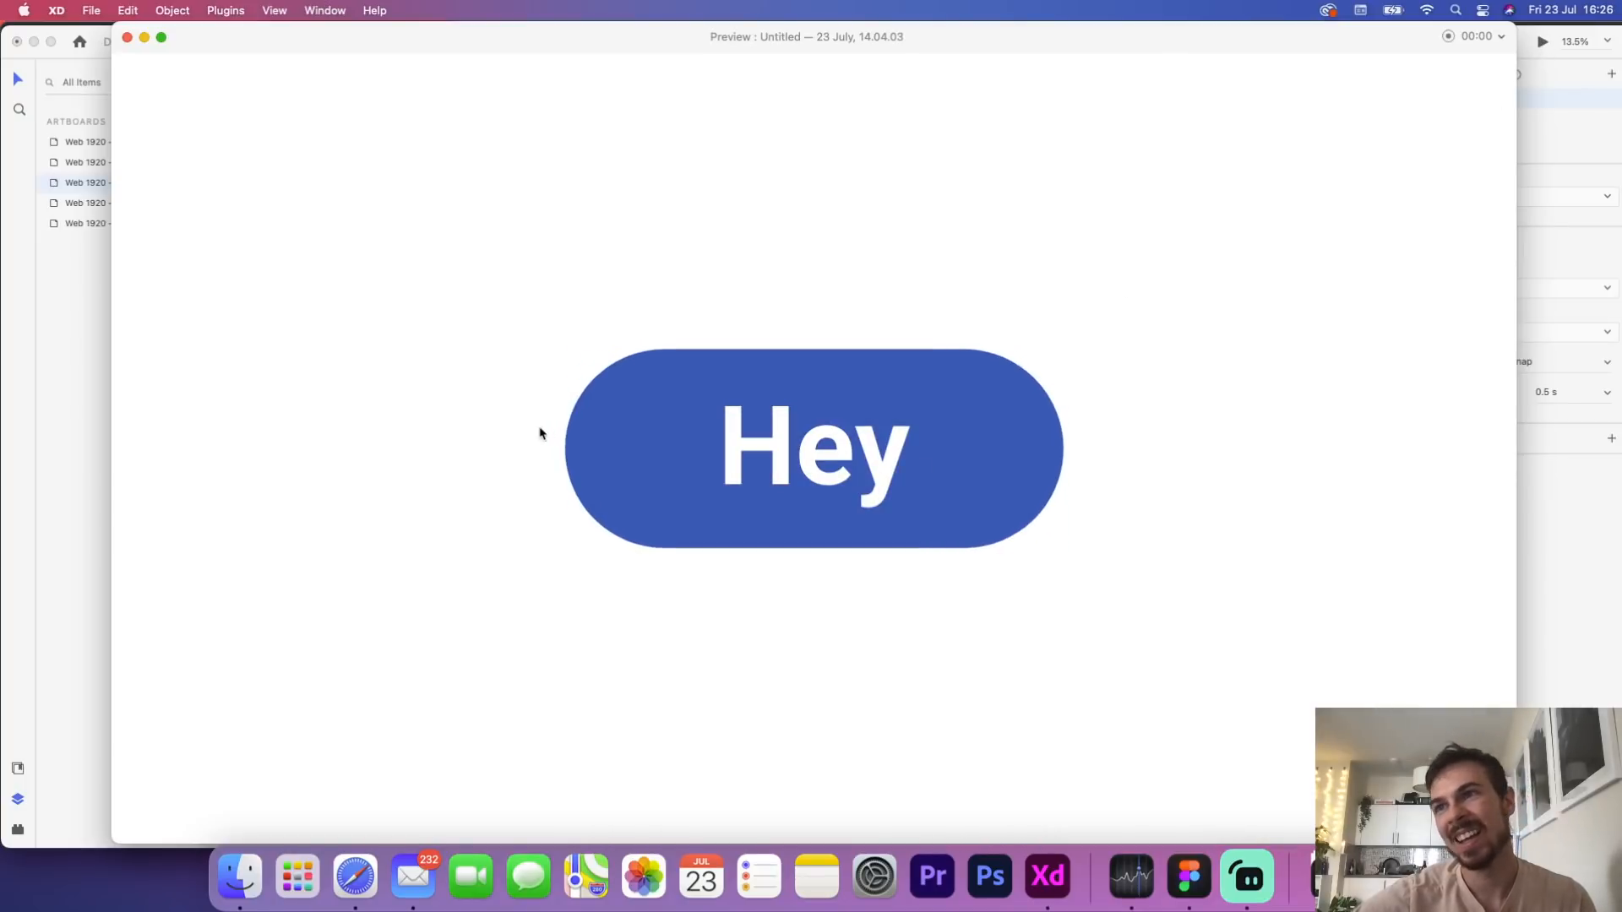
{"action": "left_click", "coordinate": [127, 37]}
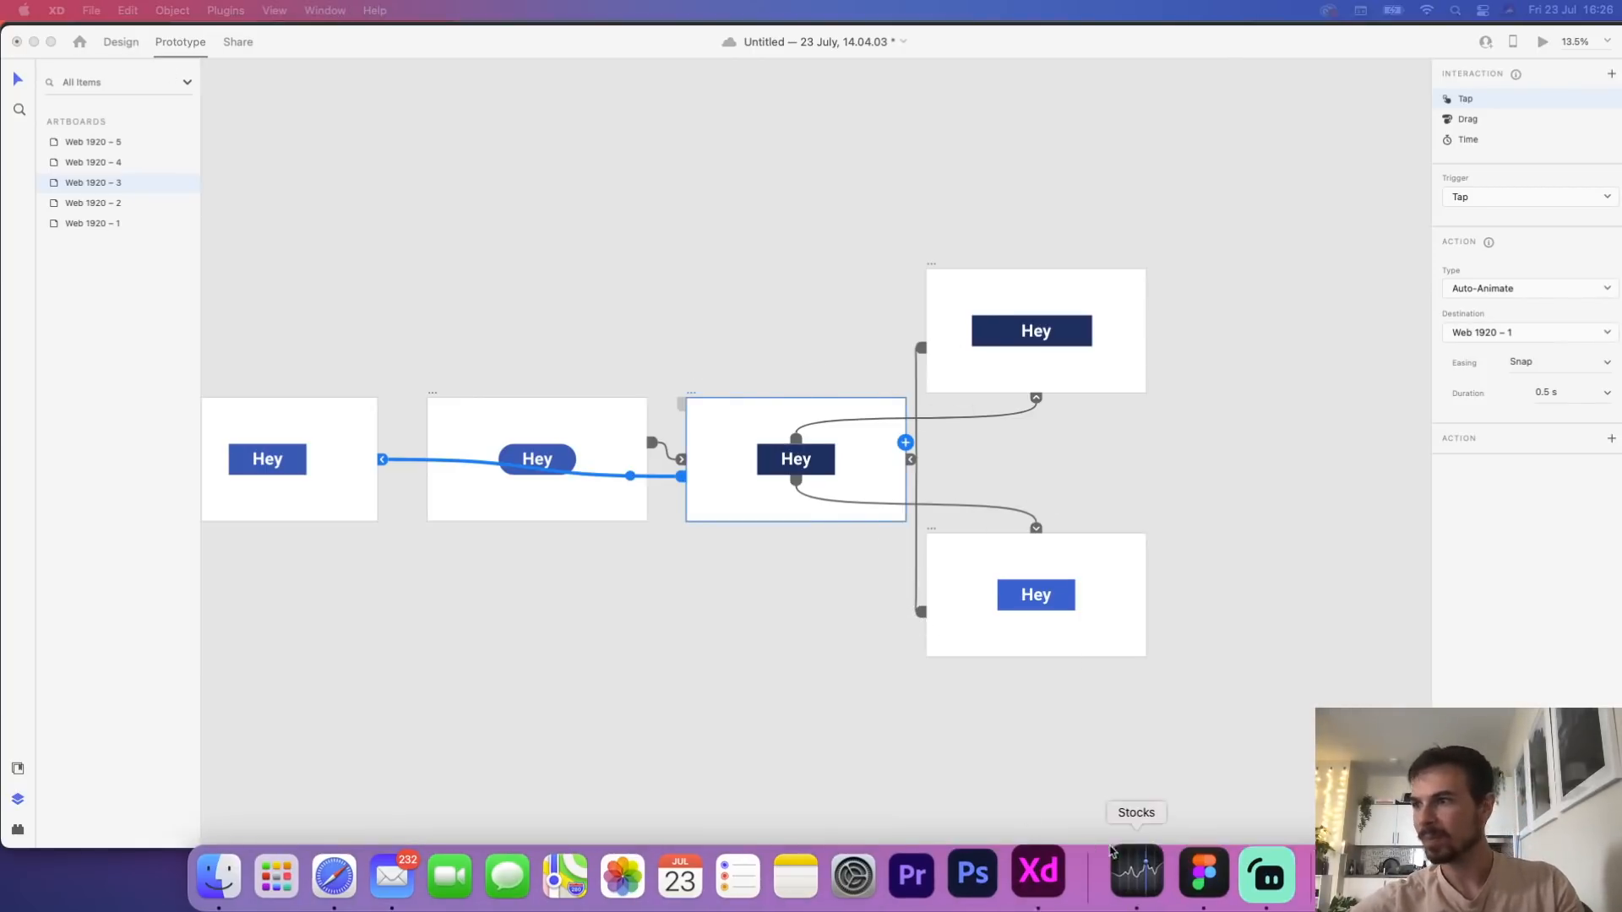
Examine the coloured rectangles, header texts and Test button on the ASSETS artboard and their entries in the layer list
{"action": "left_click", "coordinate": [1192, 875]}
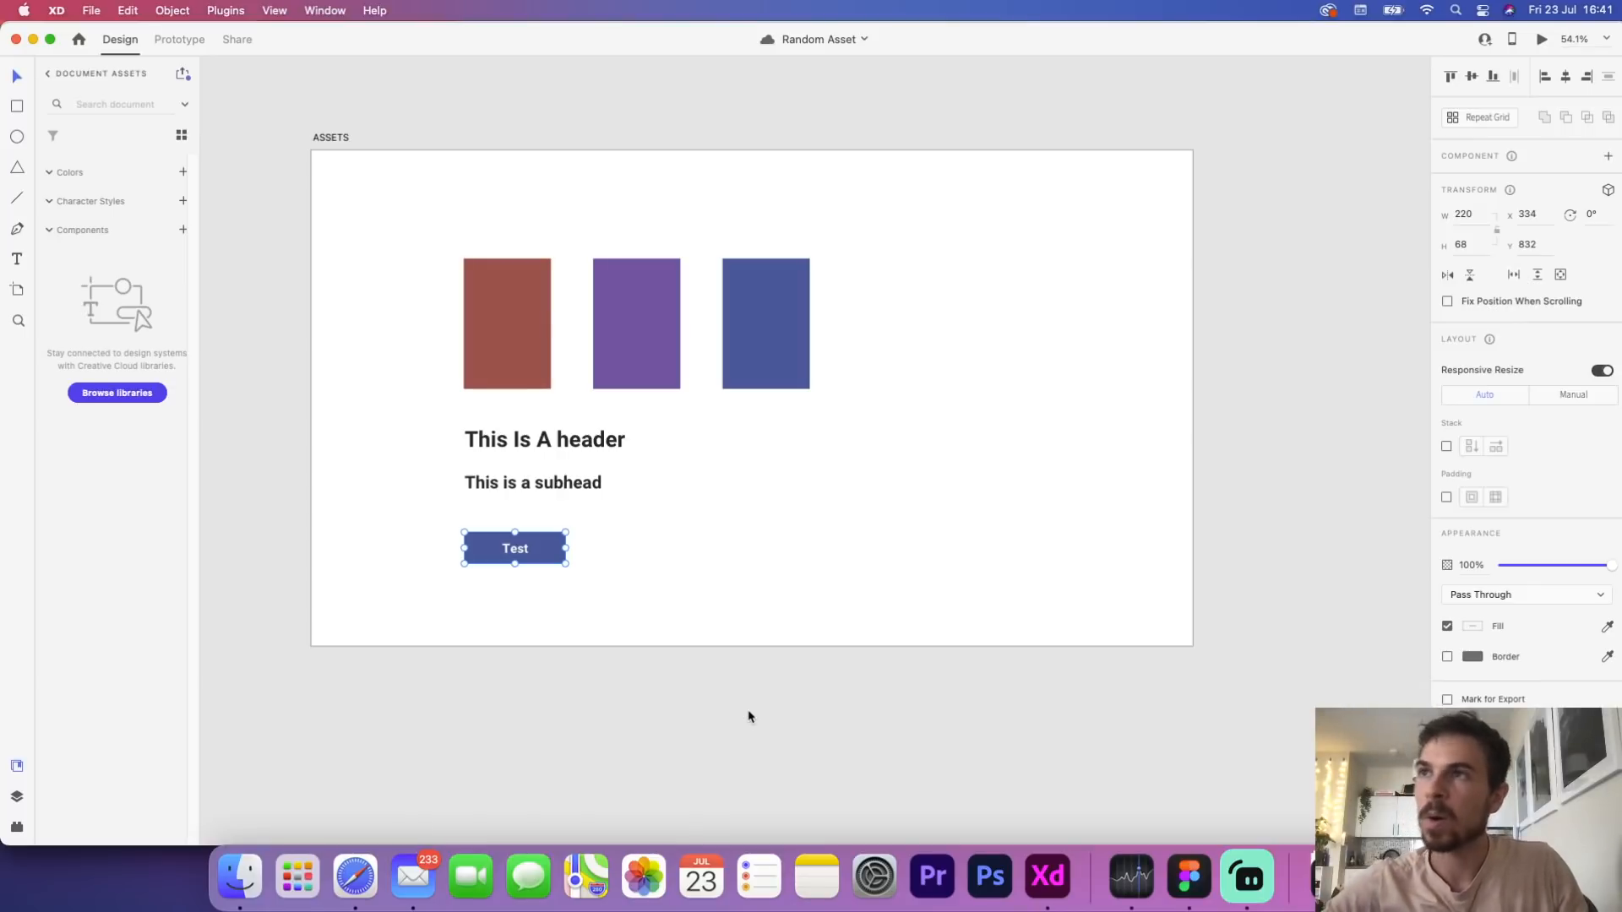
{"action": "left_click", "coordinate": [704, 702]}
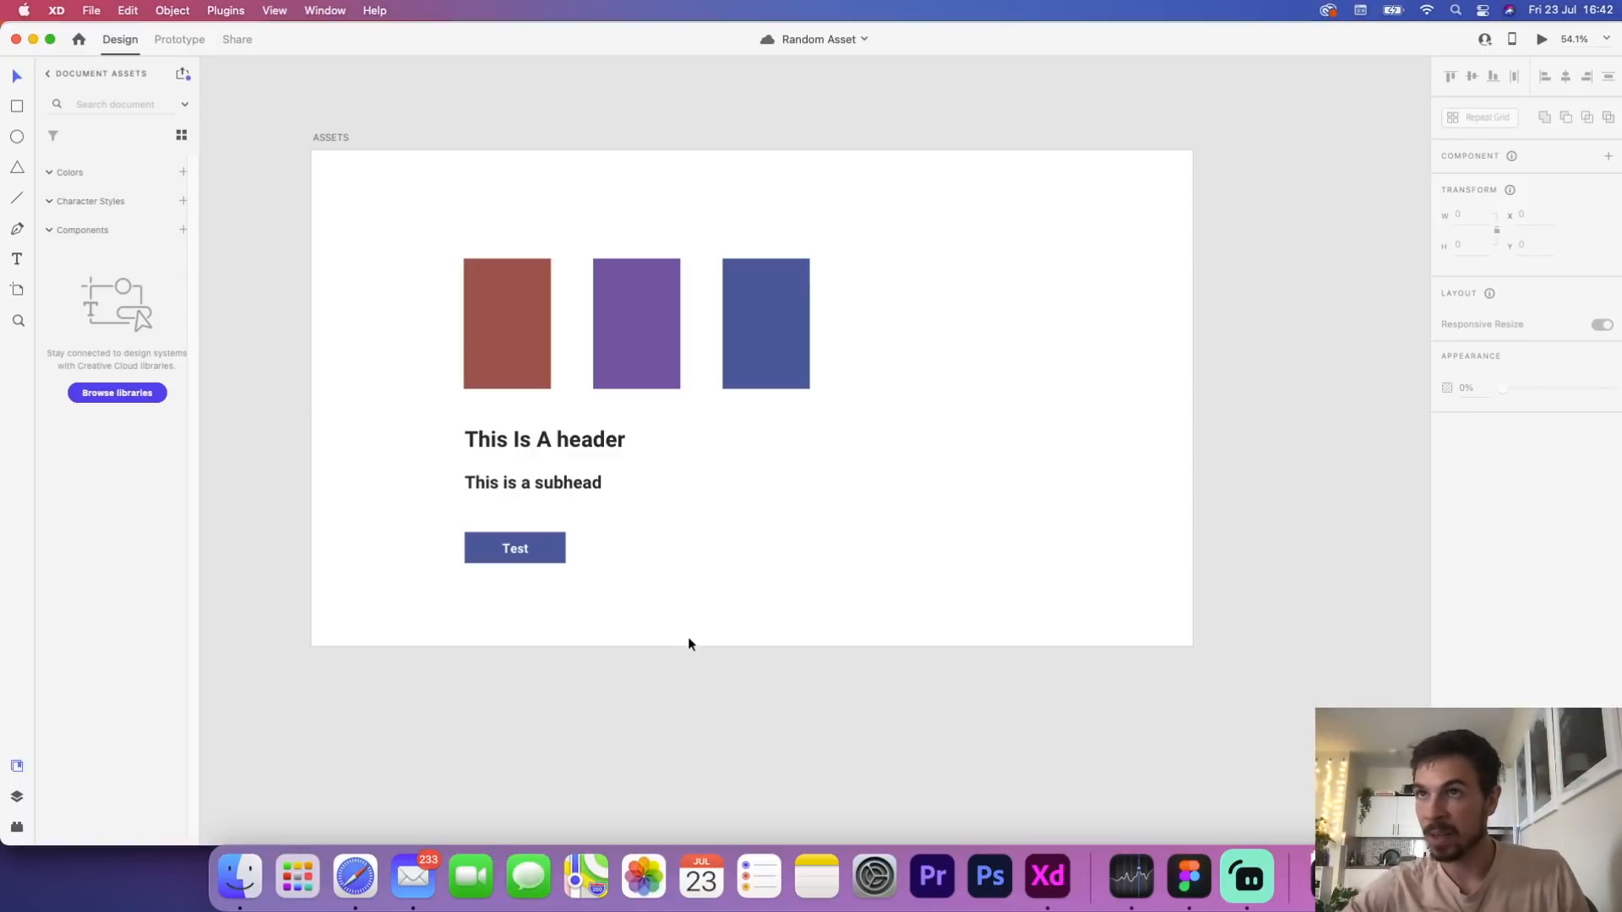
{"action": "left_click_drag", "start_coordinate": [891, 271], "coordinate": [402, 307]}
{"action": "left_click", "coordinate": [917, 469]}
{"action": "left_click_drag", "start_coordinate": [652, 424], "coordinate": [467, 494]}
{"action": "left_click", "coordinate": [549, 556]}
{"action": "left_click", "coordinate": [559, 589]}
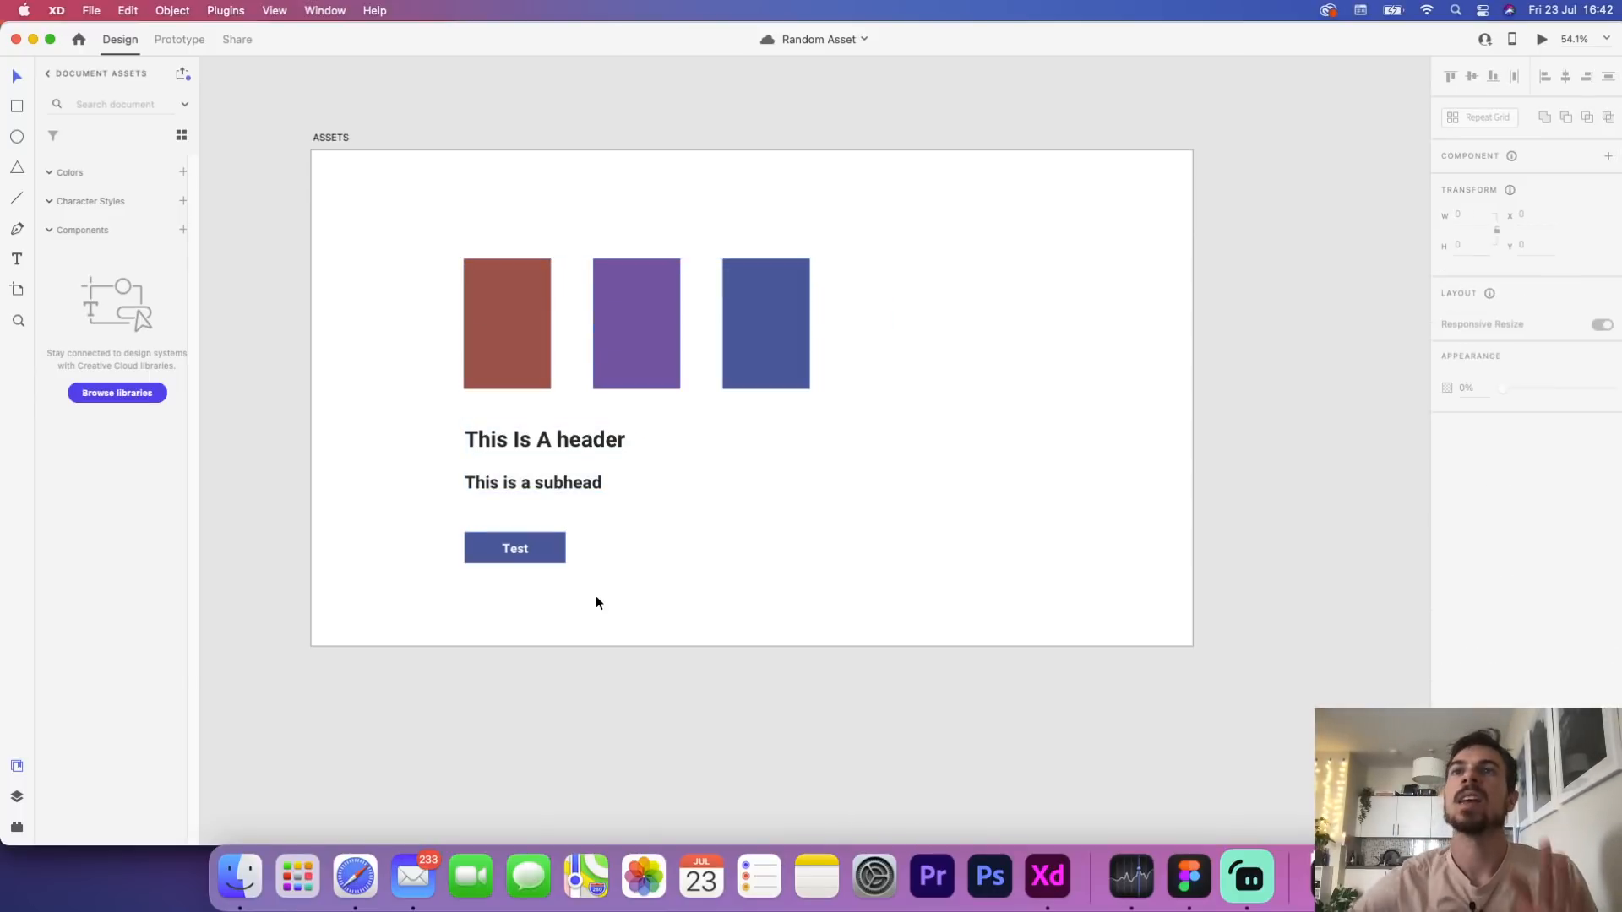
{"action": "left_click", "coordinate": [17, 797]}
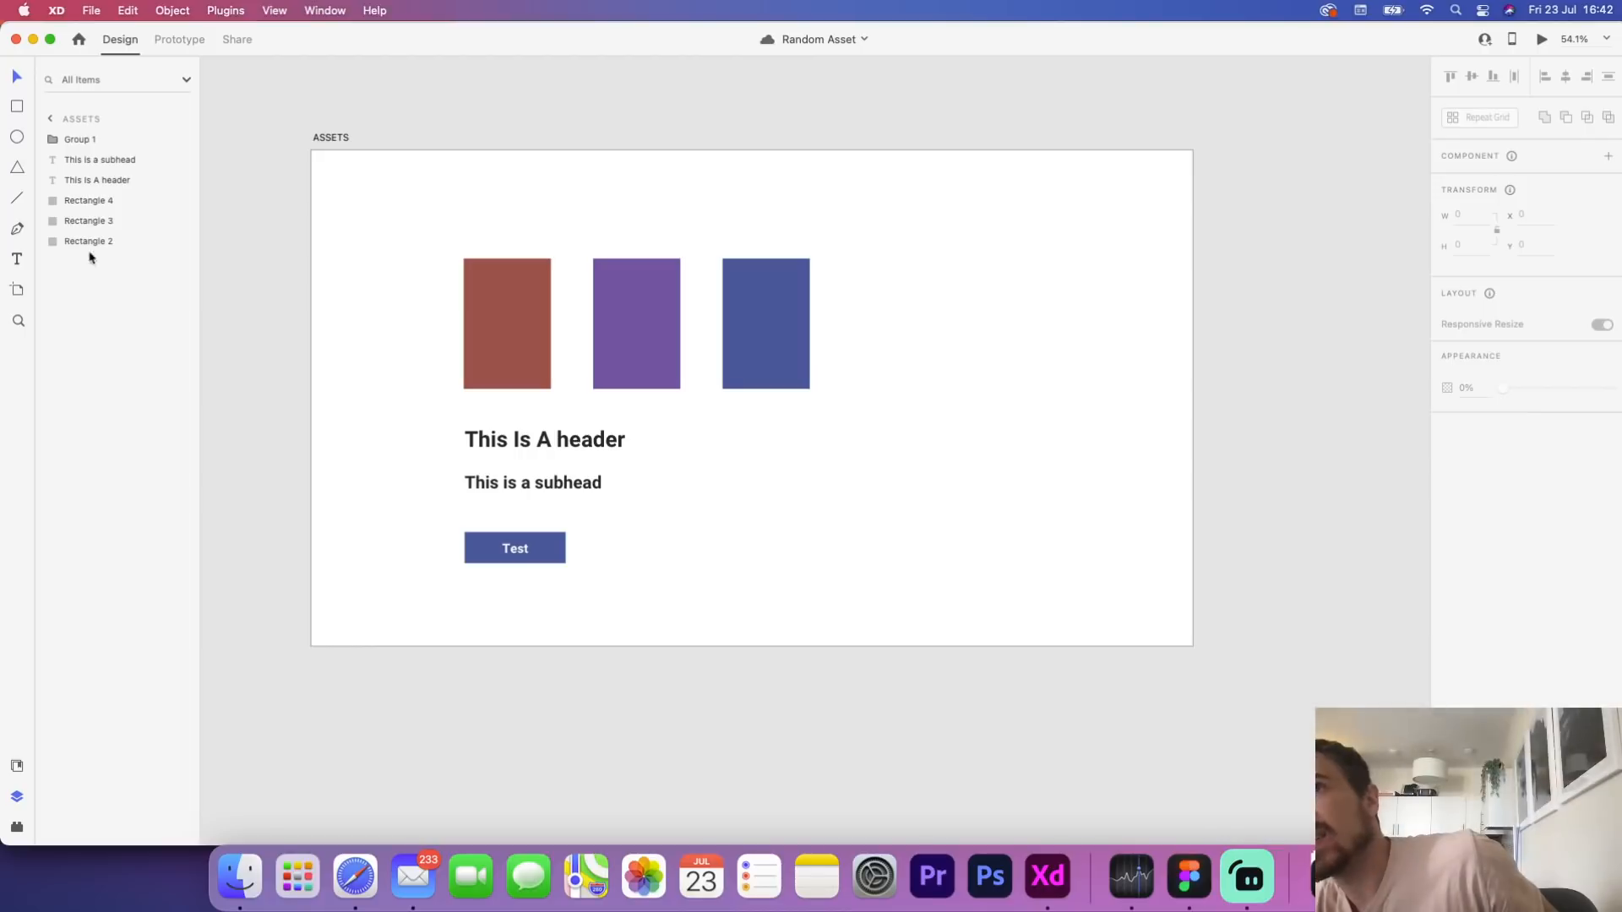
{"action": "left_click_drag", "start_coordinate": [89, 251], "coordinate": [92, 181]}
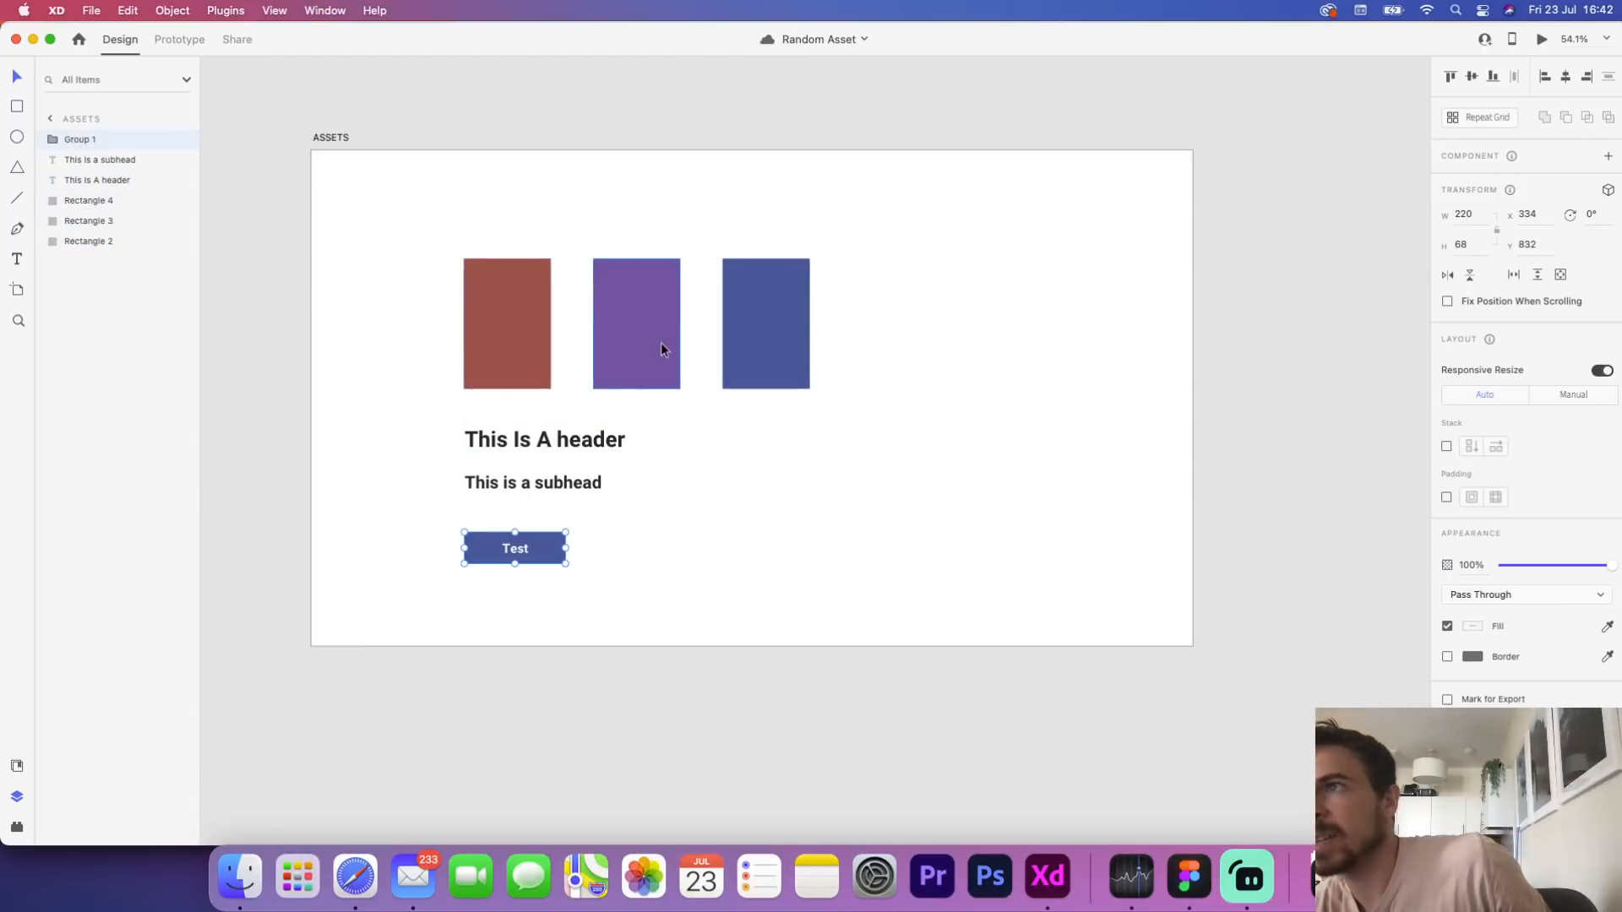
{"action": "left_click", "coordinate": [99, 241]}
{"action": "left_click", "coordinate": [171, 229]}
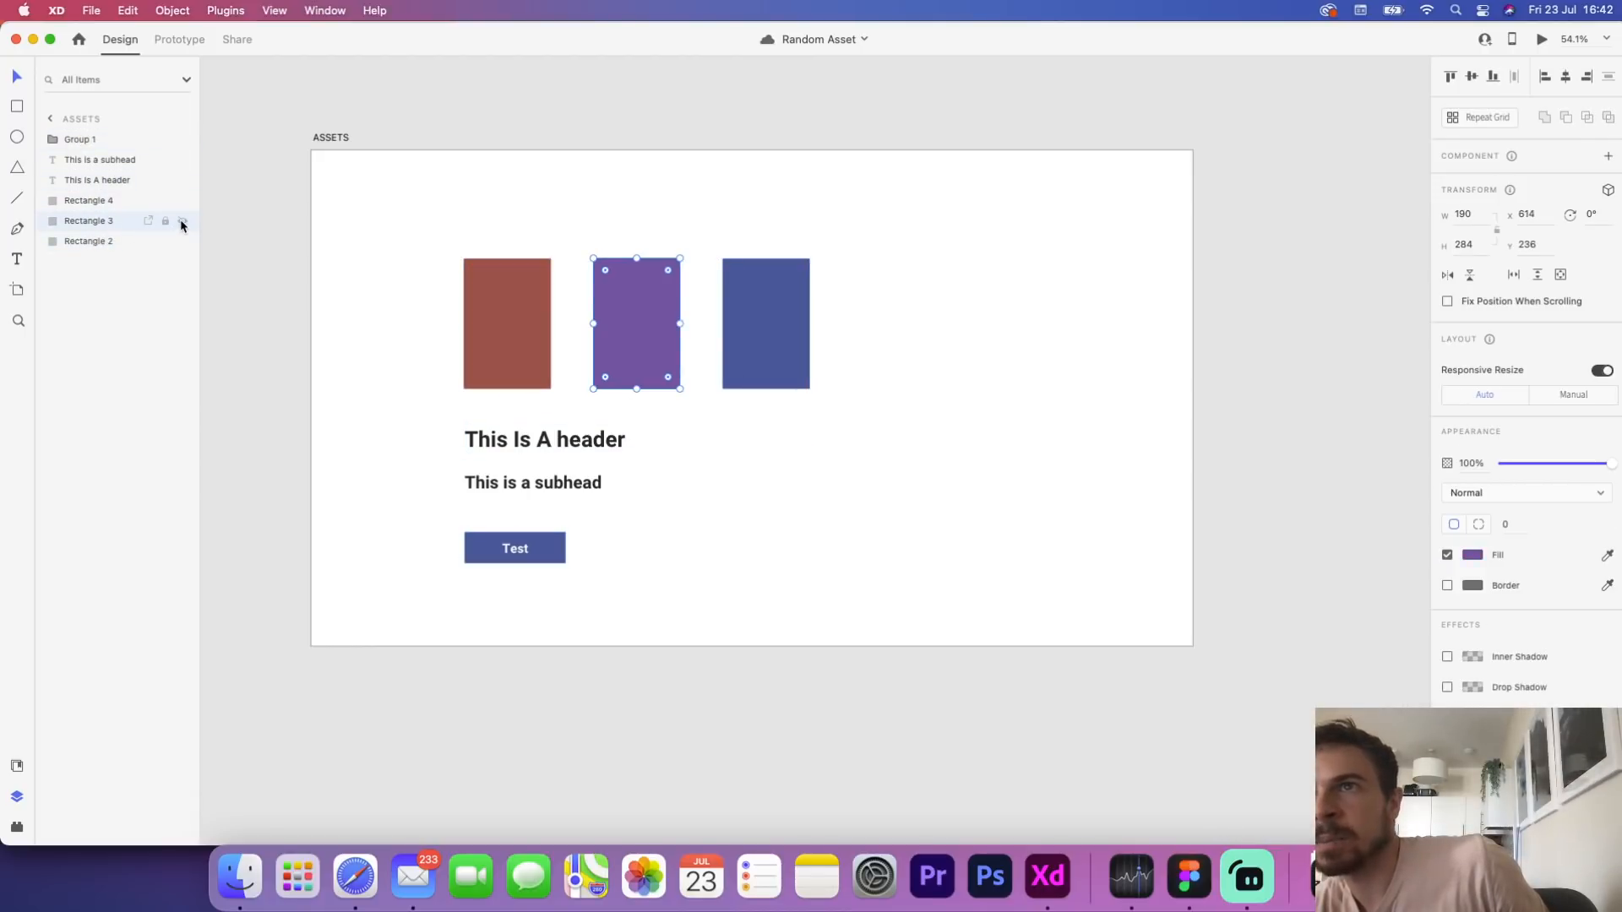
{"action": "left_click", "coordinate": [322, 605]}
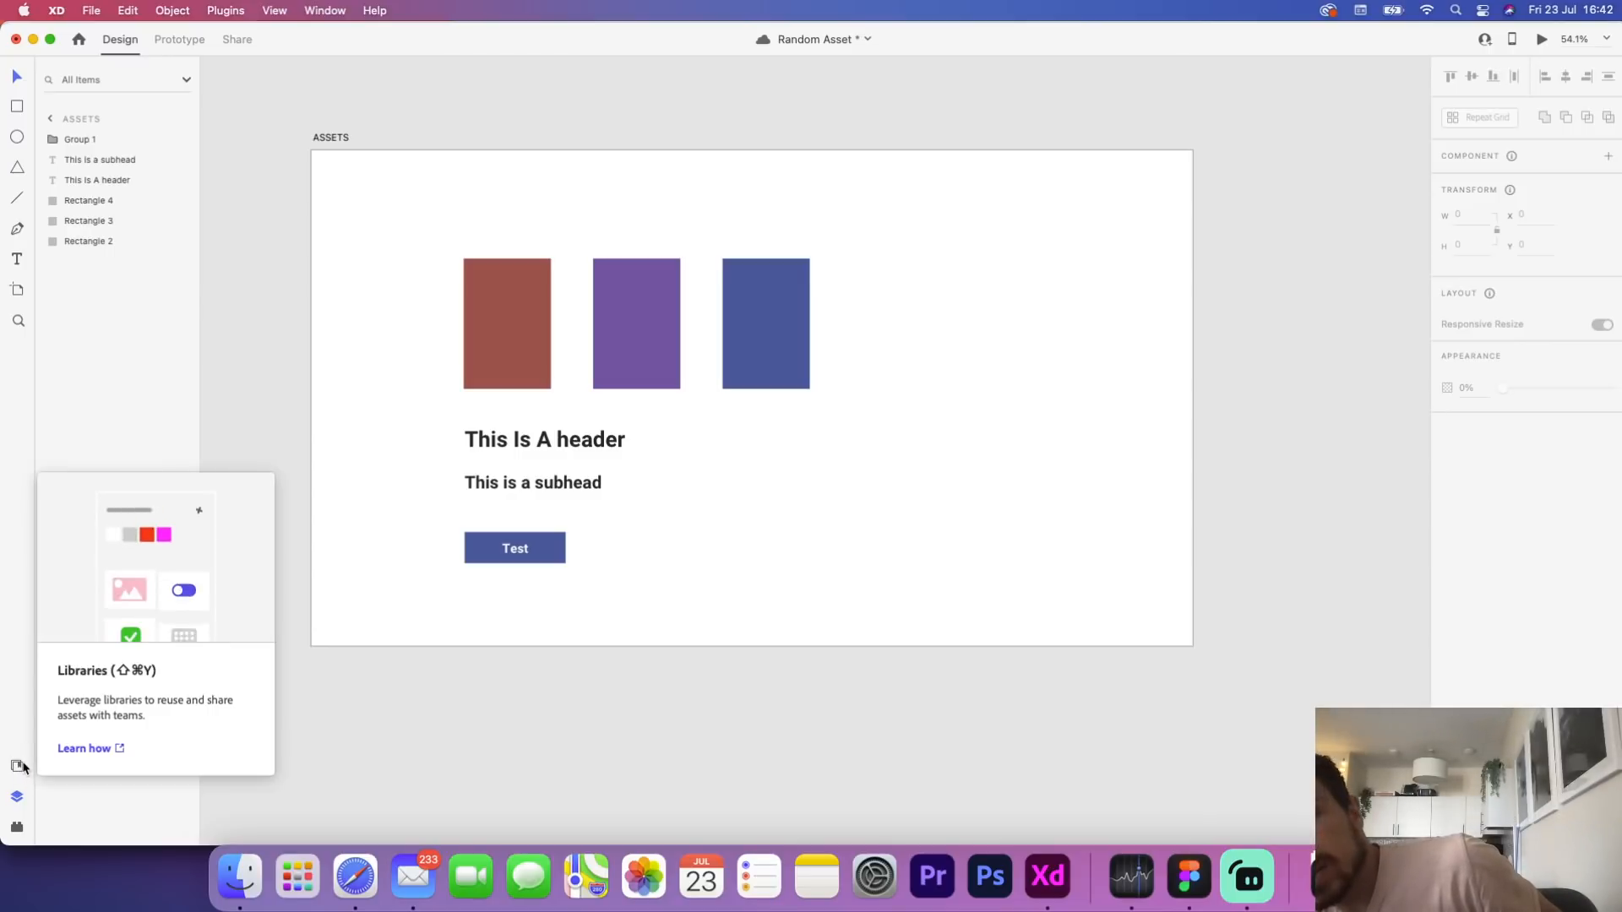
Add the fills of the red, purple and blue rectangles to the document assets as colors
{"action": "left_click", "coordinate": [18, 766]}
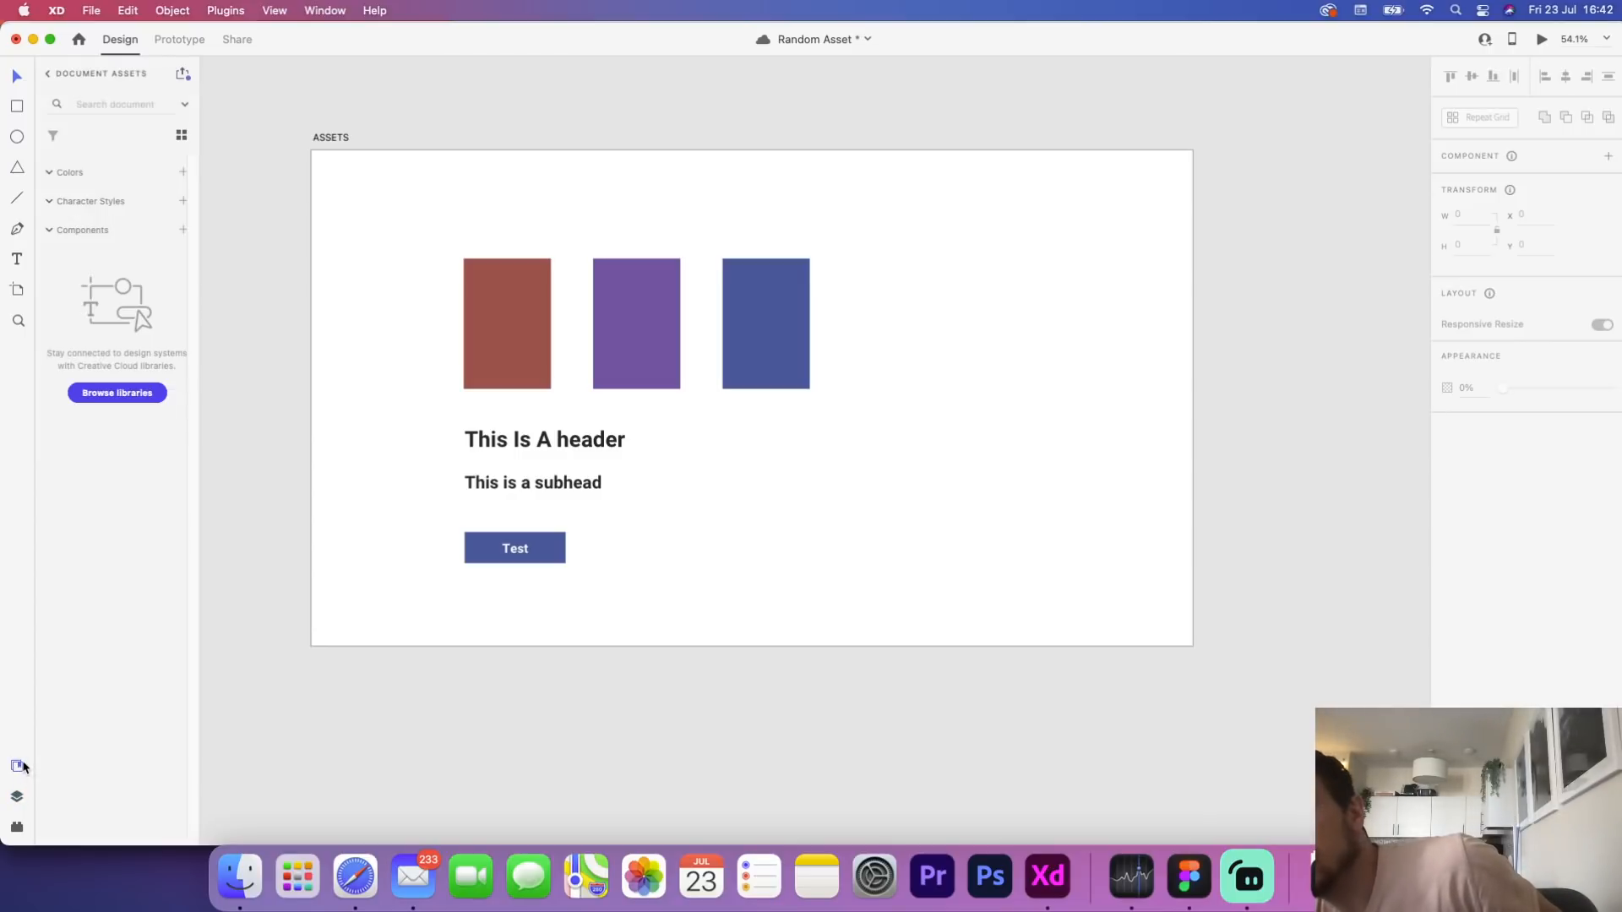
{"action": "left_click", "coordinate": [479, 336]}
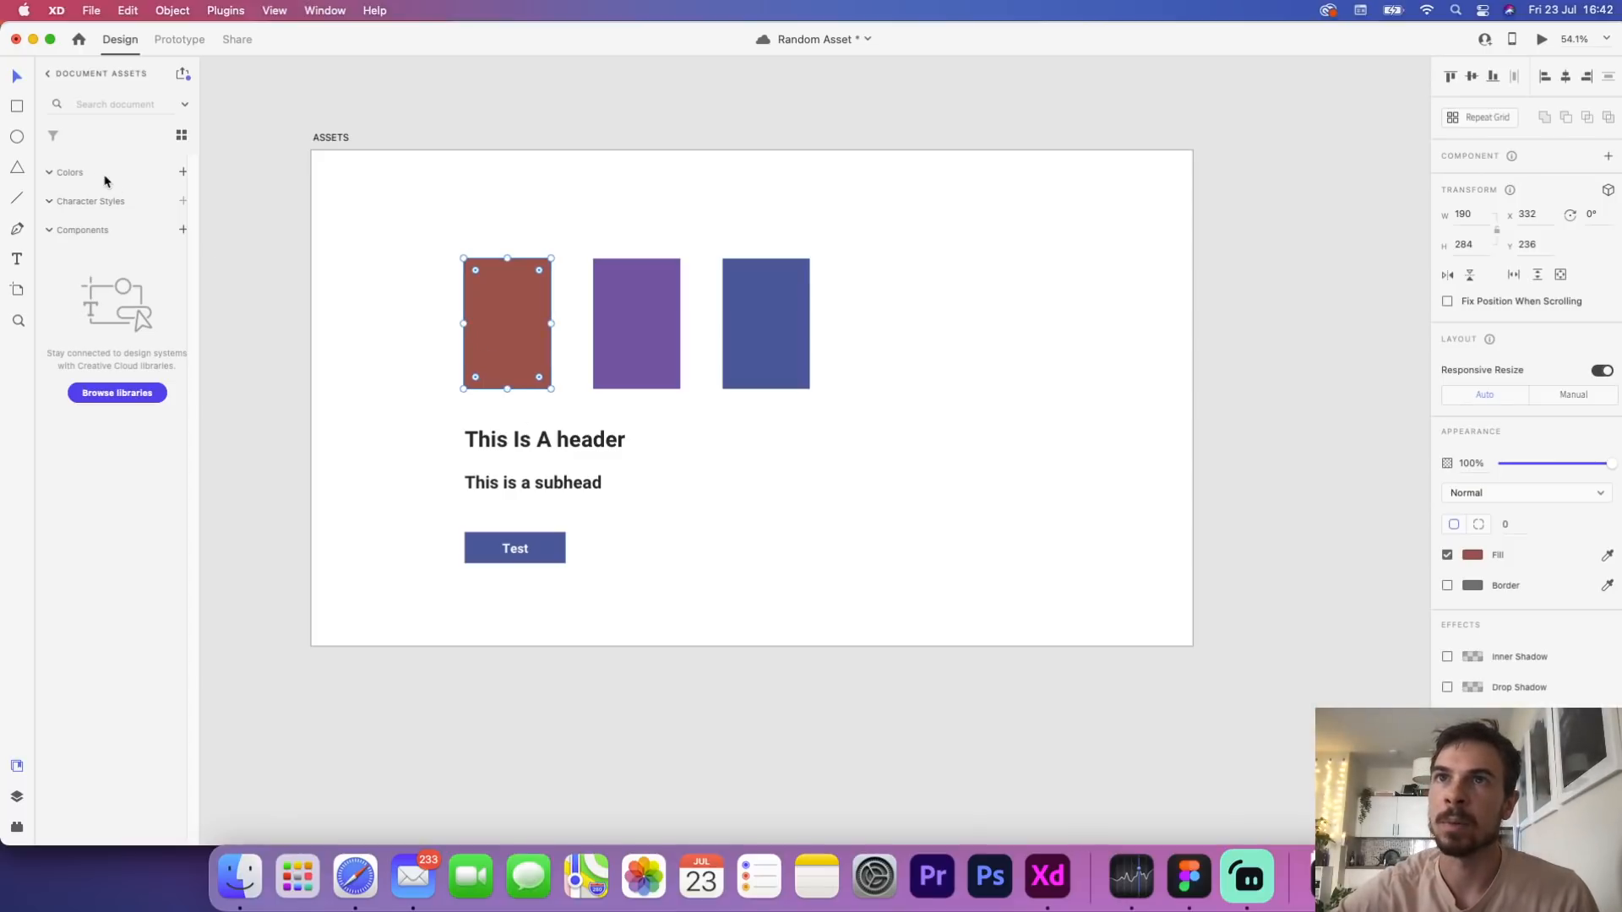
{"action": "left_click", "coordinate": [182, 174]}
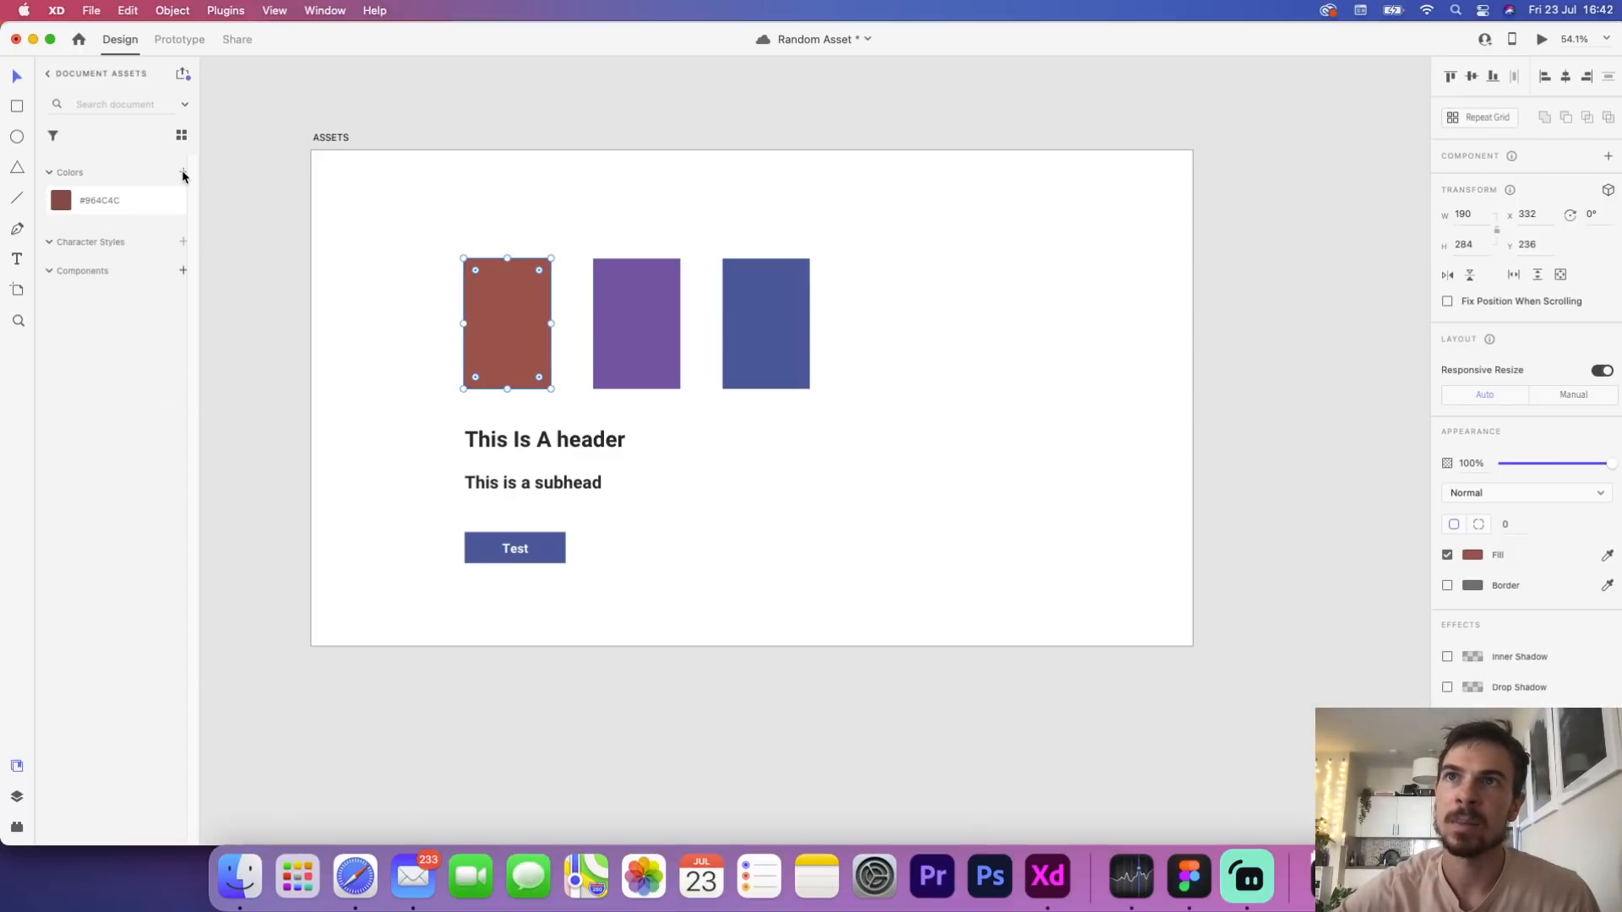
{"action": "left_click", "coordinate": [613, 311]}
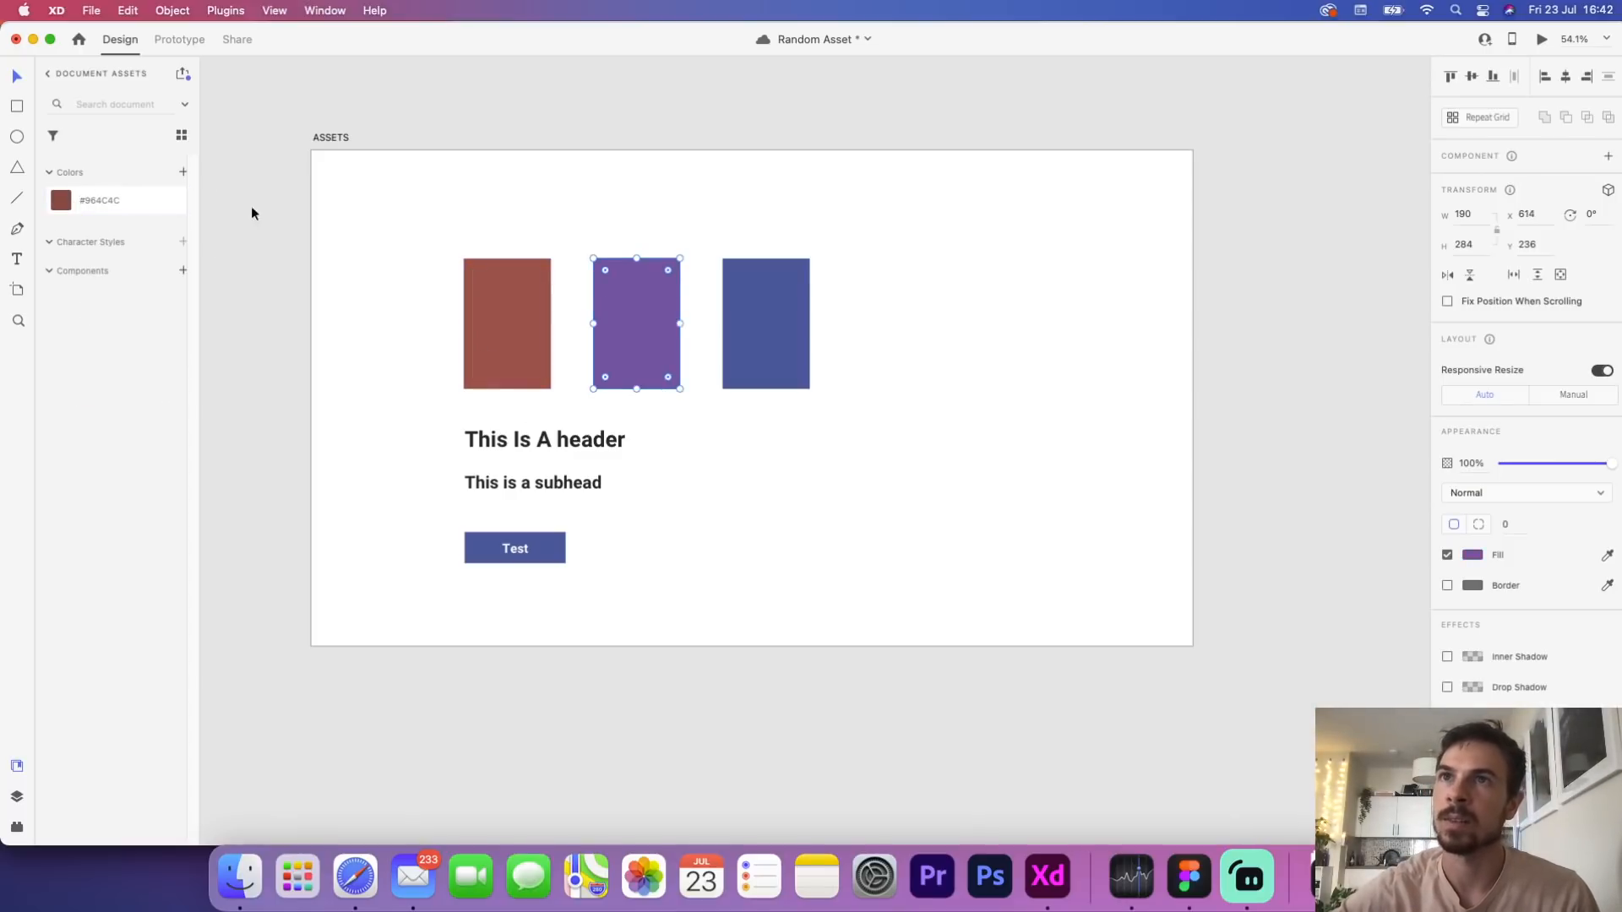
{"action": "left_click", "coordinate": [183, 173]}
{"action": "left_click", "coordinate": [766, 323]}
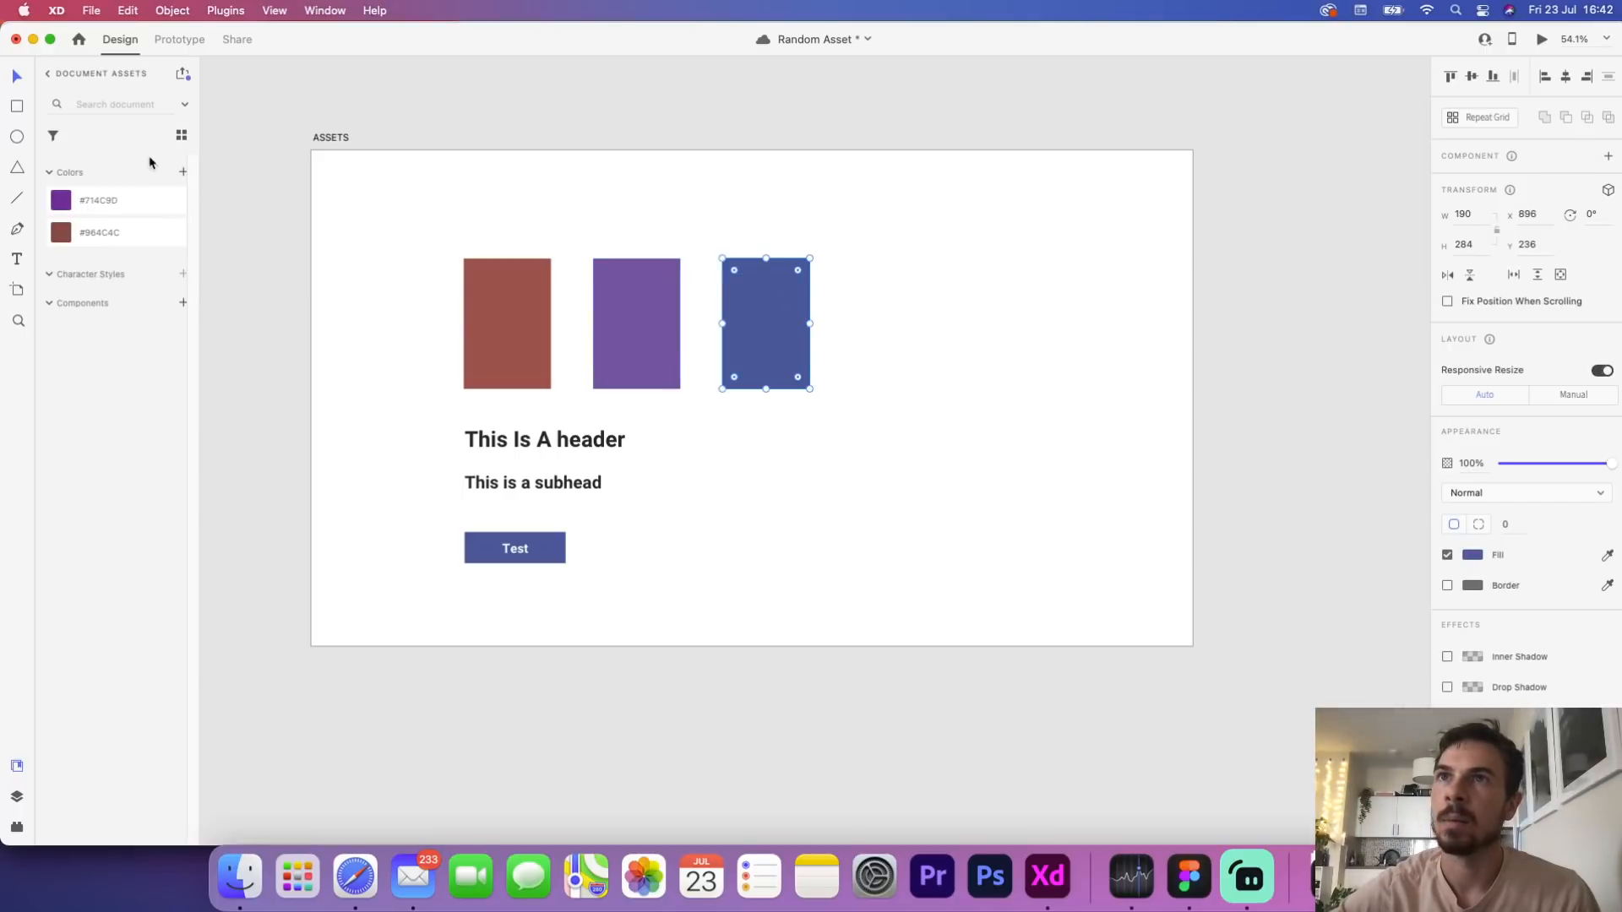
{"action": "left_click", "coordinate": [180, 174]}
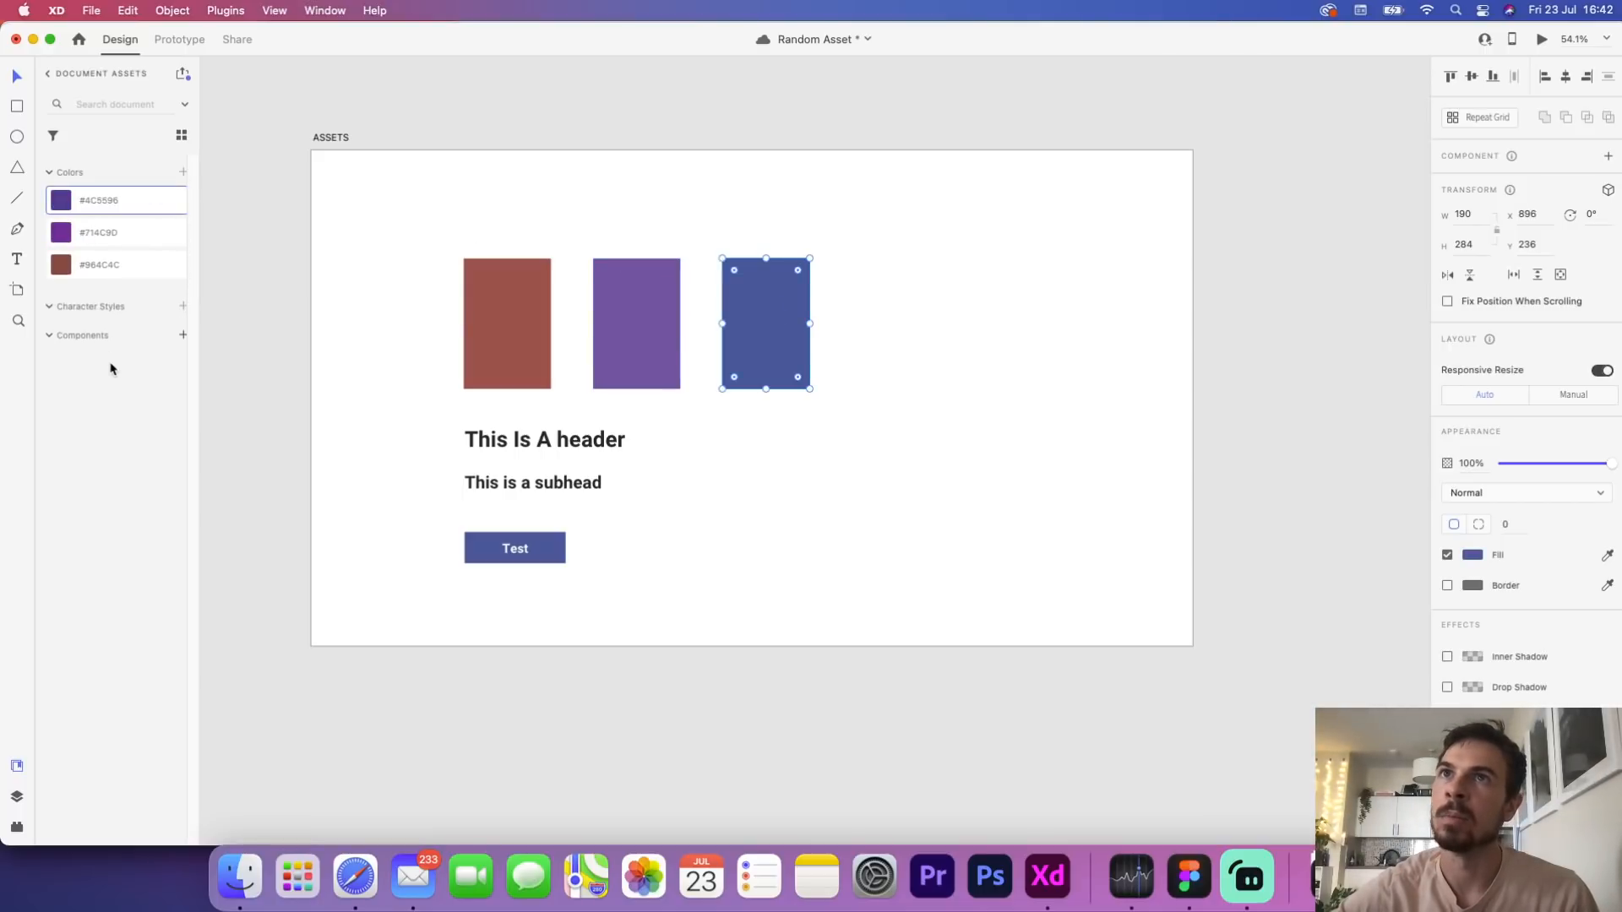
Save the header and subhead texts' formatting as character styles in the document assets
{"action": "left_click", "coordinate": [572, 438]}
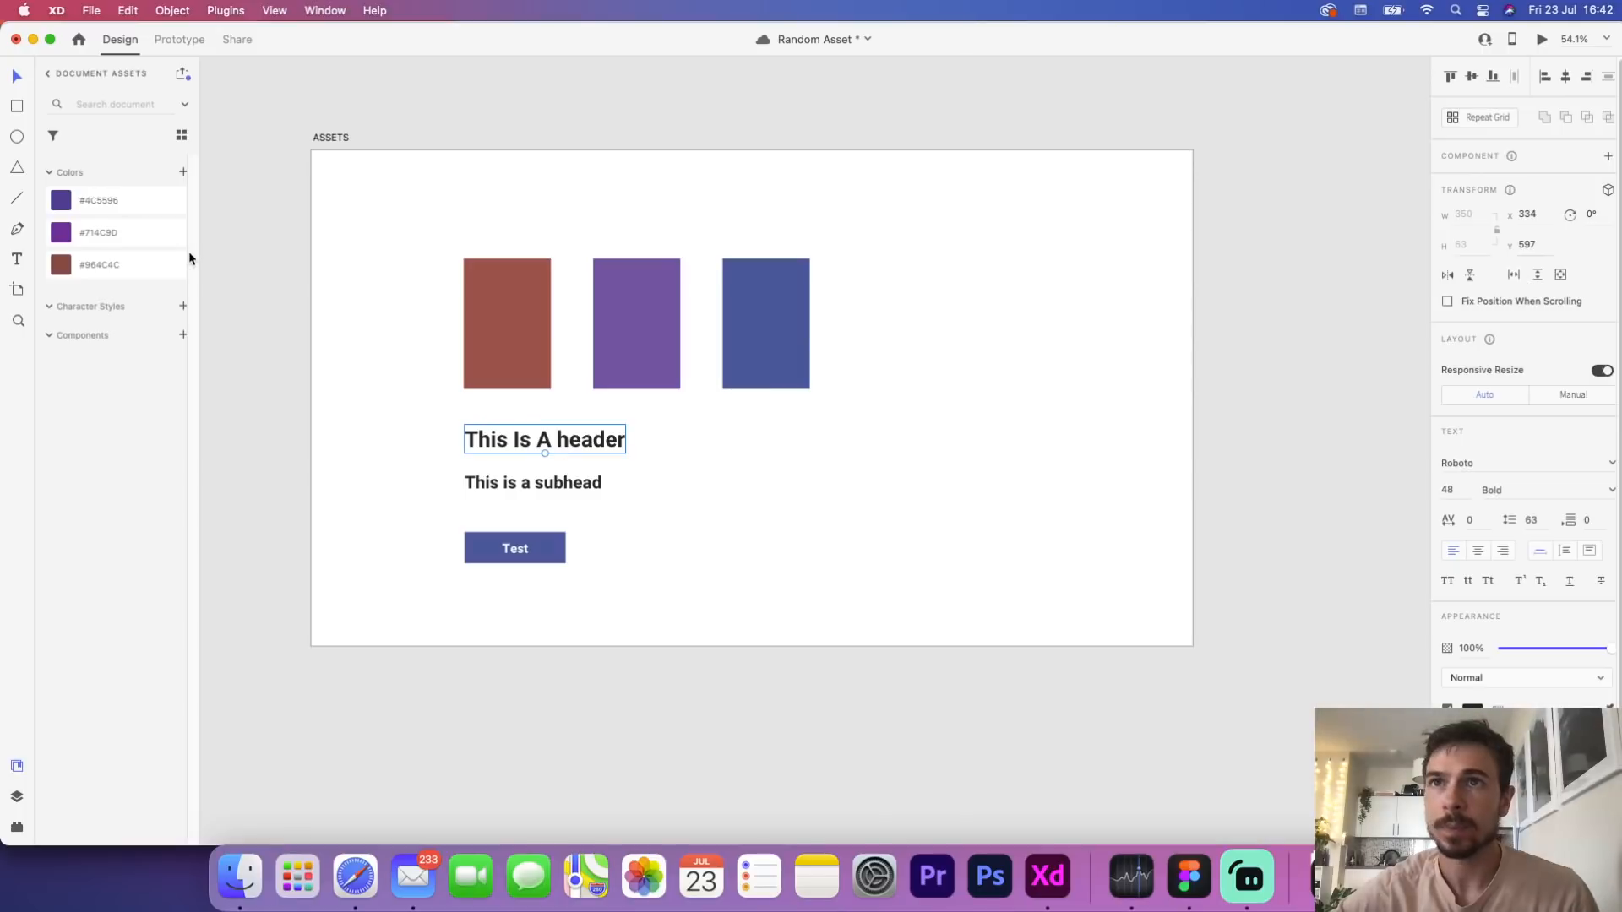
{"action": "left_click", "coordinate": [183, 308]}
{"action": "left_click", "coordinate": [541, 483]}
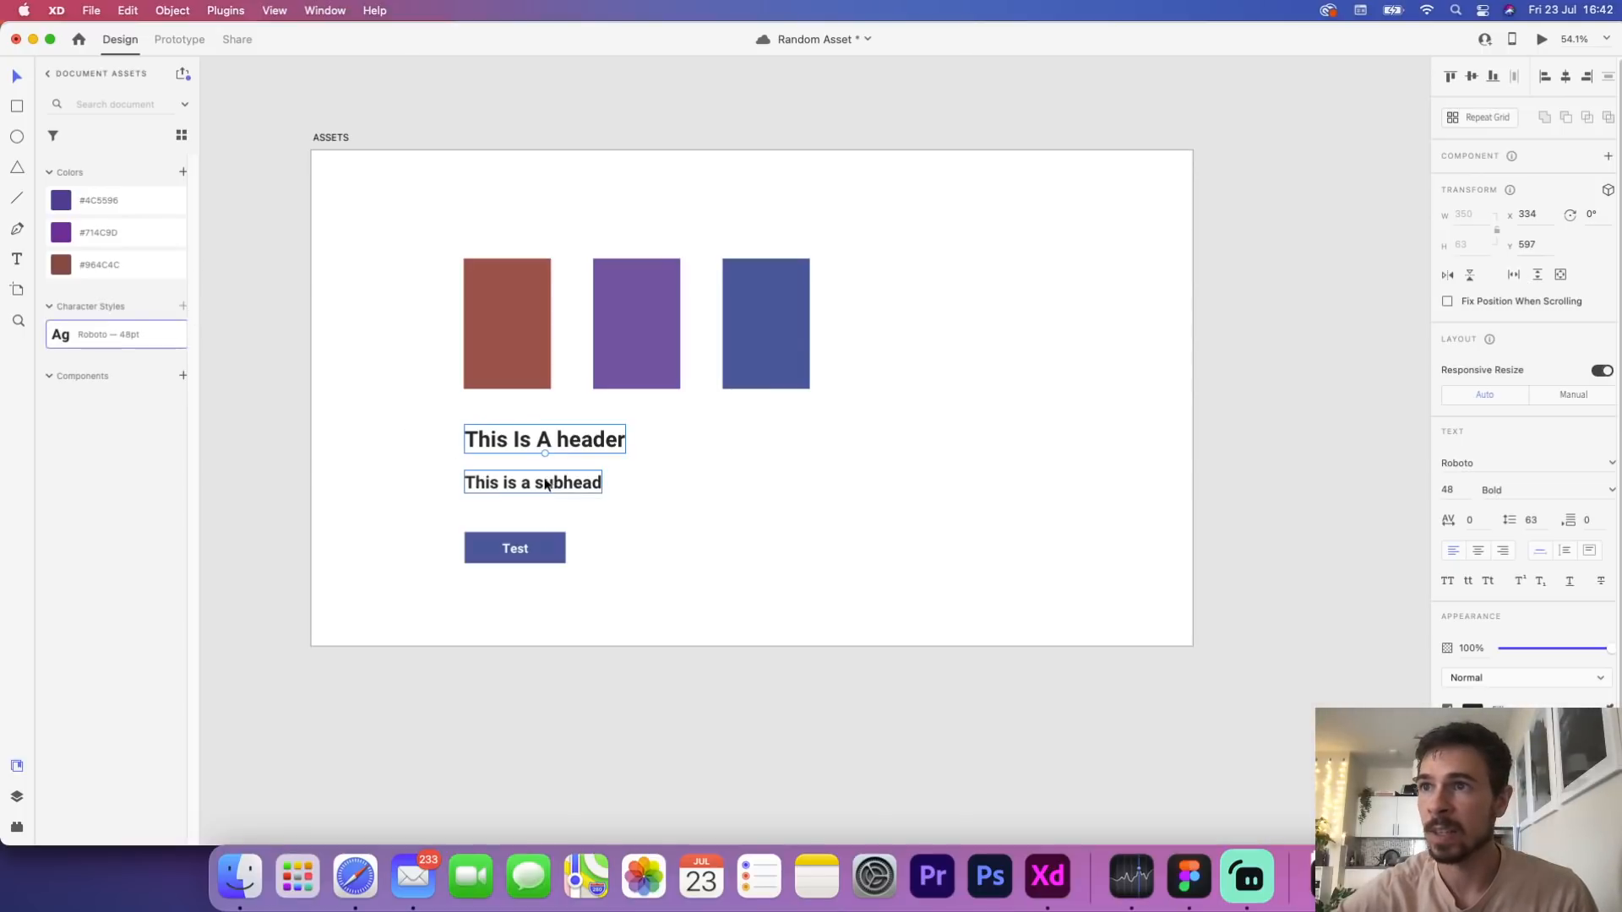
{"action": "left_click", "coordinate": [182, 308]}
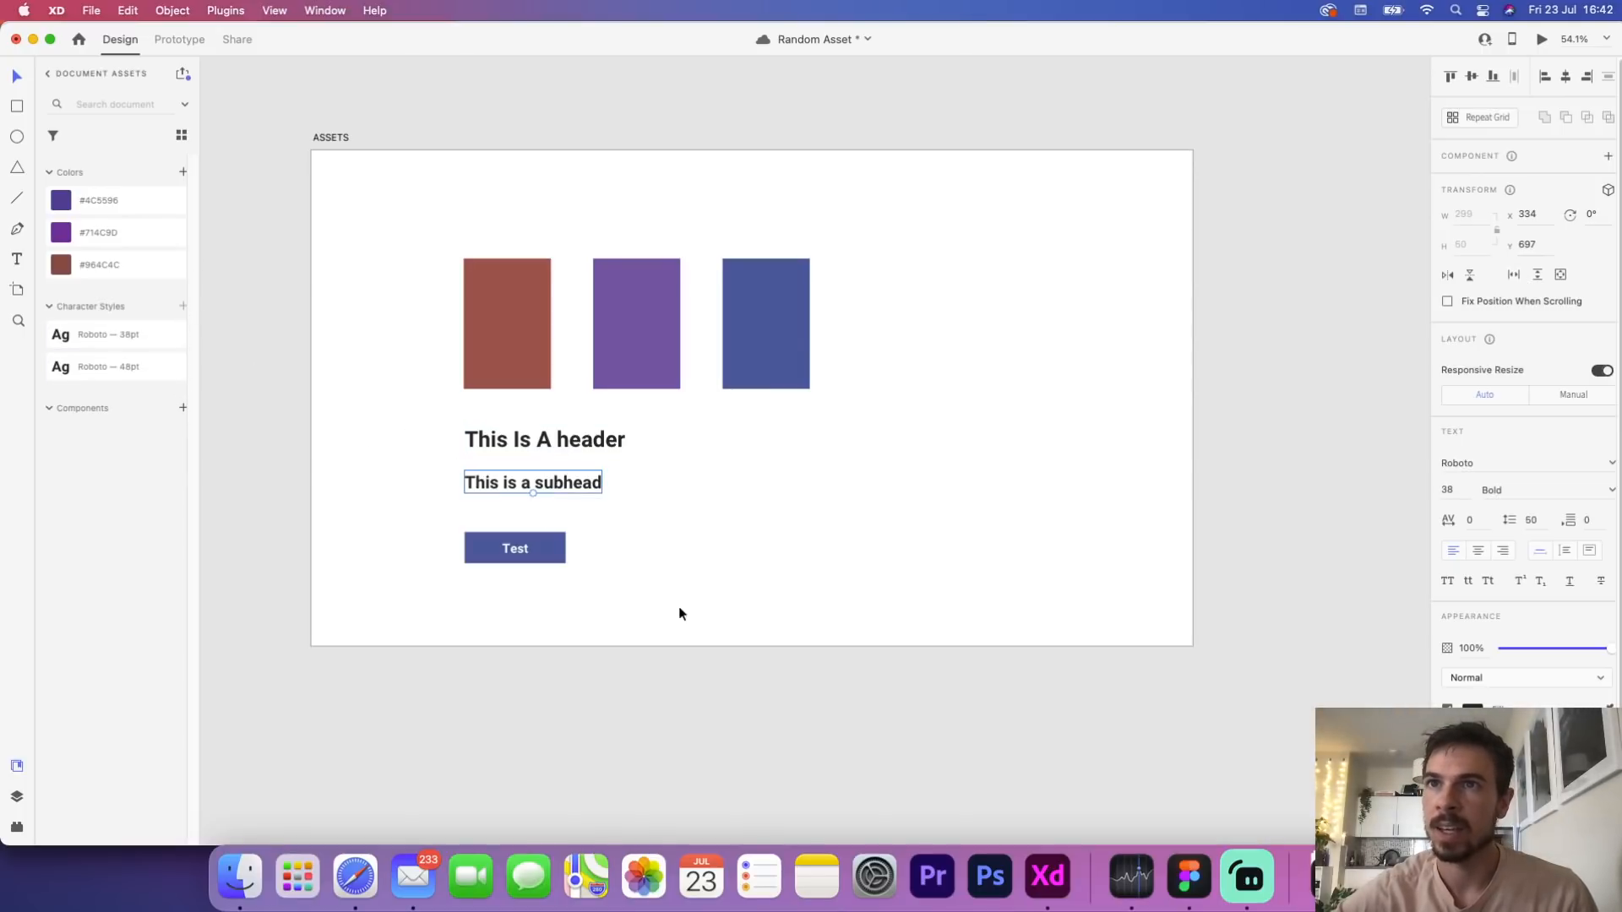
Turn the Test button group into a component in the document assets and deselect it
{"action": "left_click", "coordinate": [550, 546]}
{"action": "left_click", "coordinate": [182, 408]}
{"action": "left_click", "coordinate": [777, 610]}
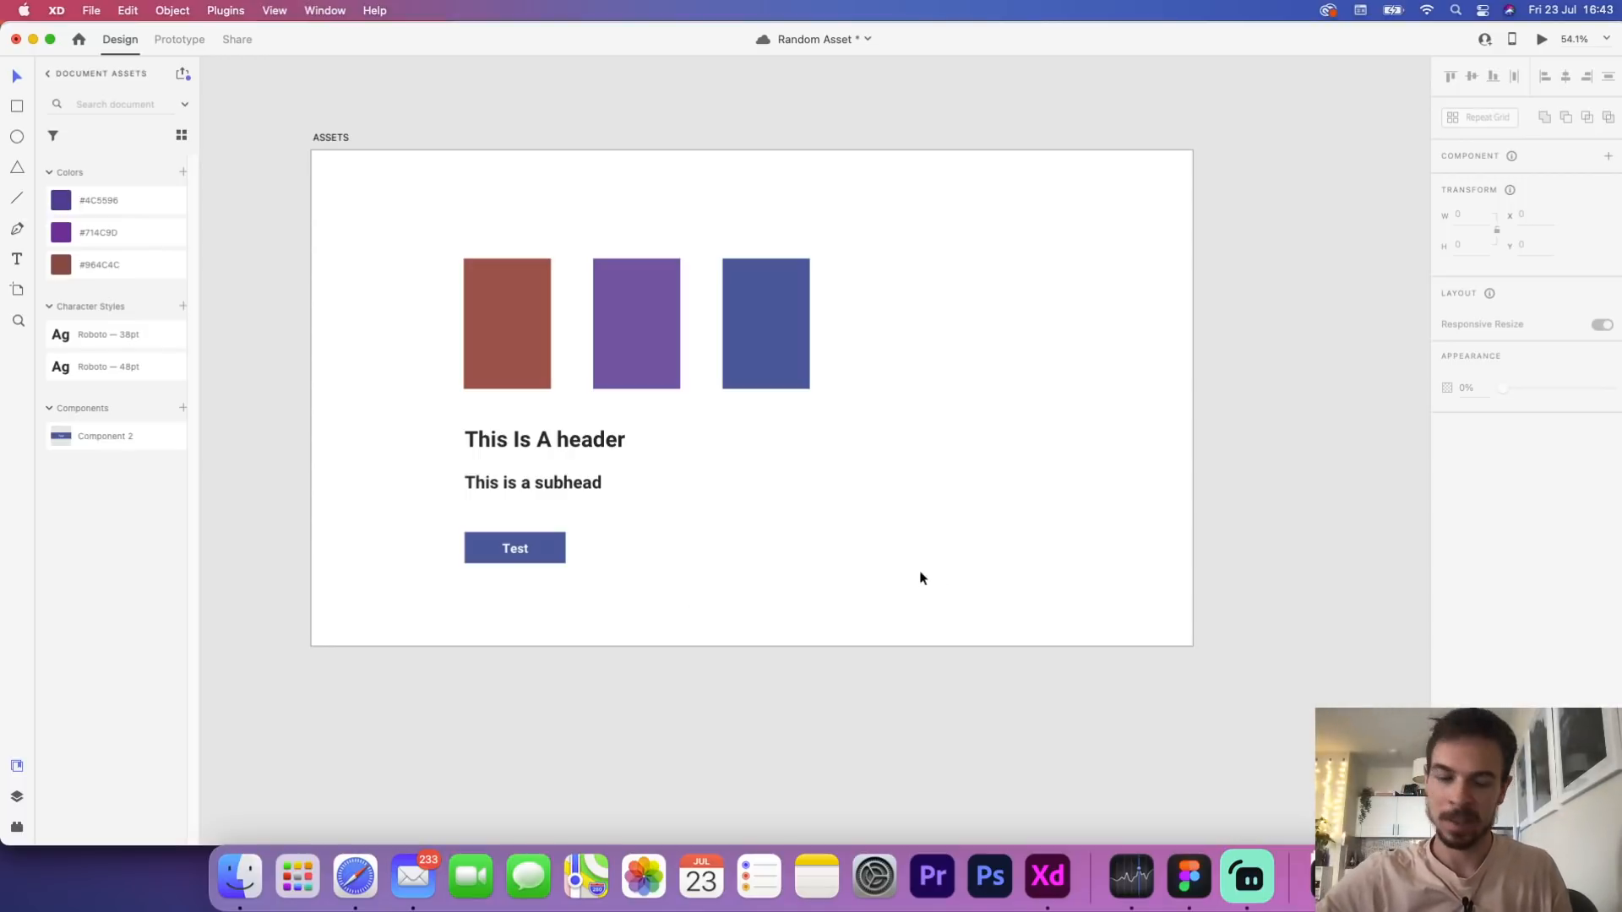
Add a blank Web 1920 artboard beside the ASSETS artboard and save the document
{"action": "left_click_drag", "start_coordinate": [1131, 518], "coordinate": [438, 551]}
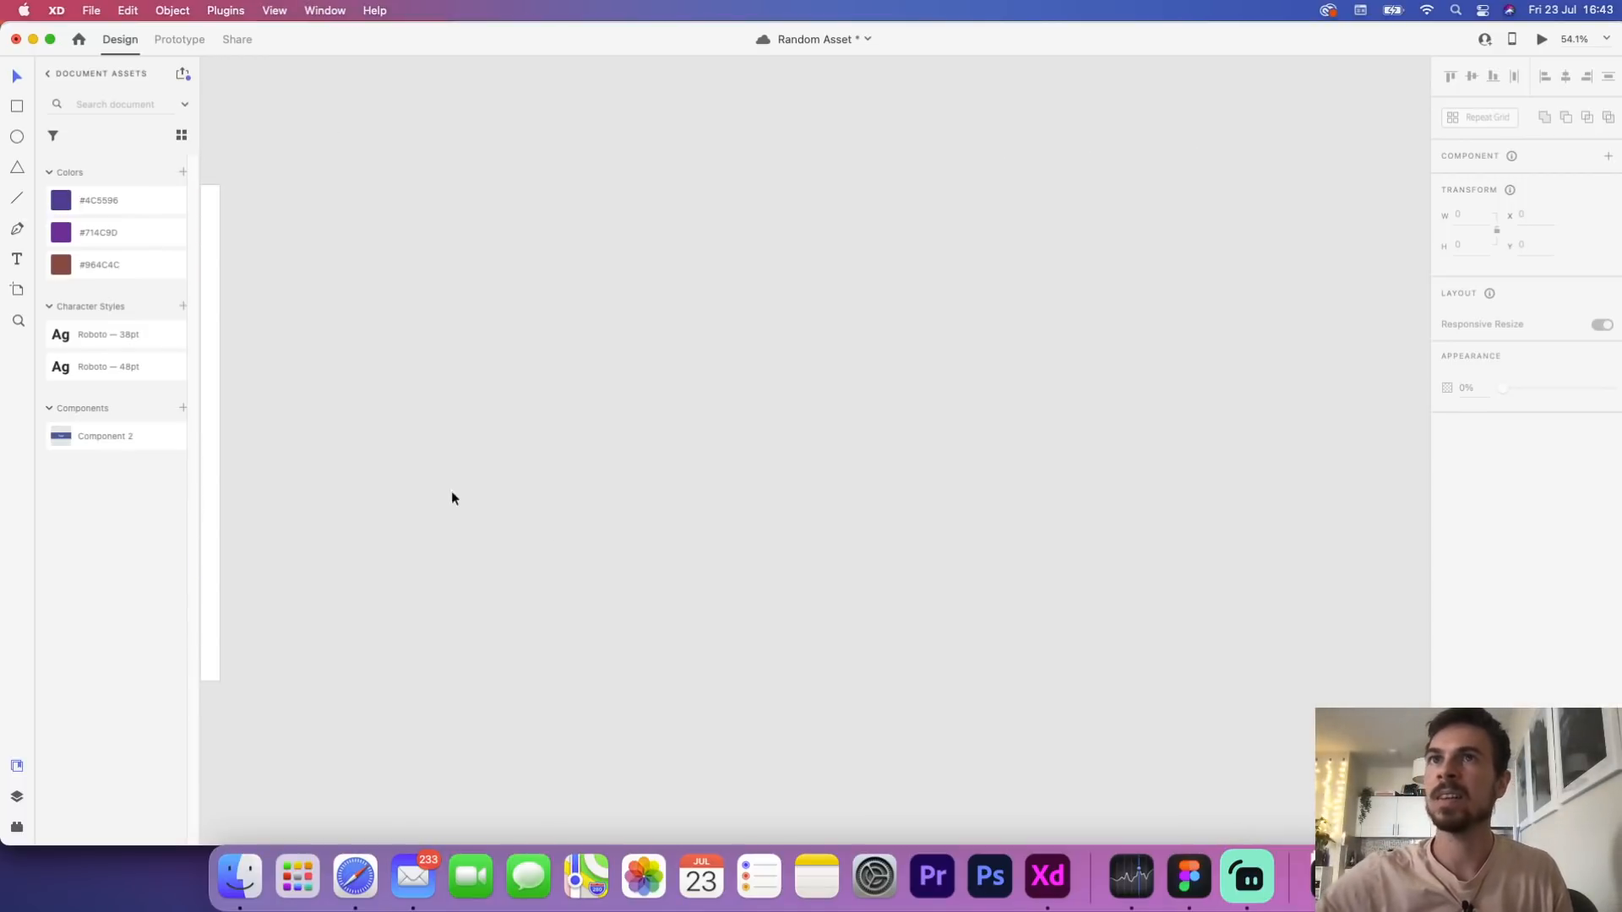
{"action": "left_click", "coordinate": [18, 289]}
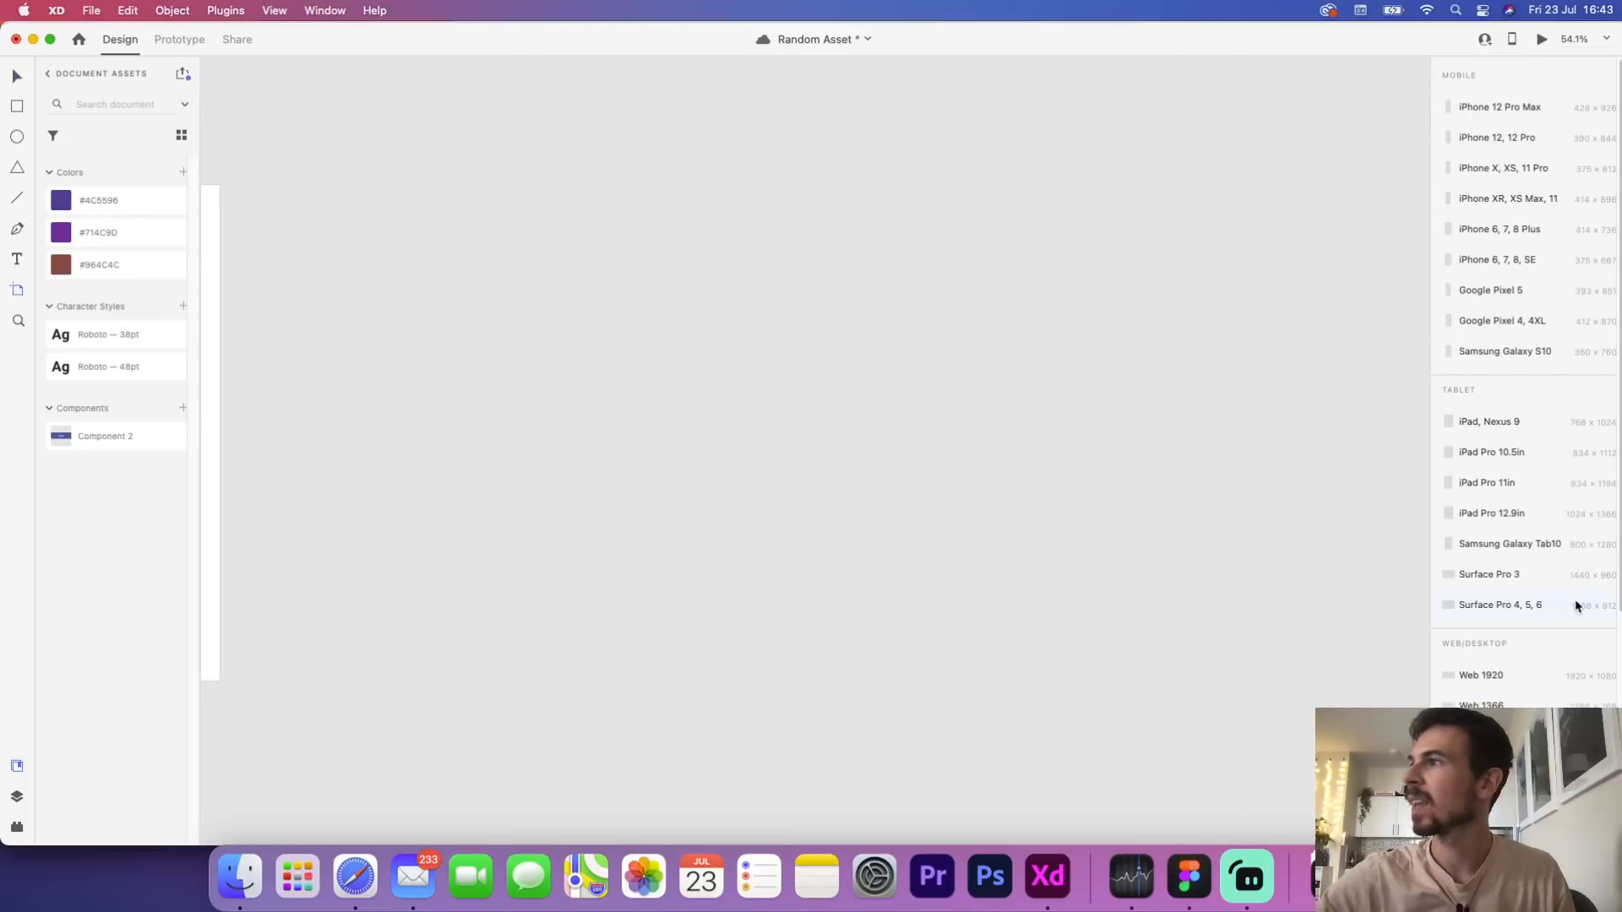
{"action": "scroll", "coordinate": [1553, 563], "scroll_direction": "down", "scroll_amount": 3}
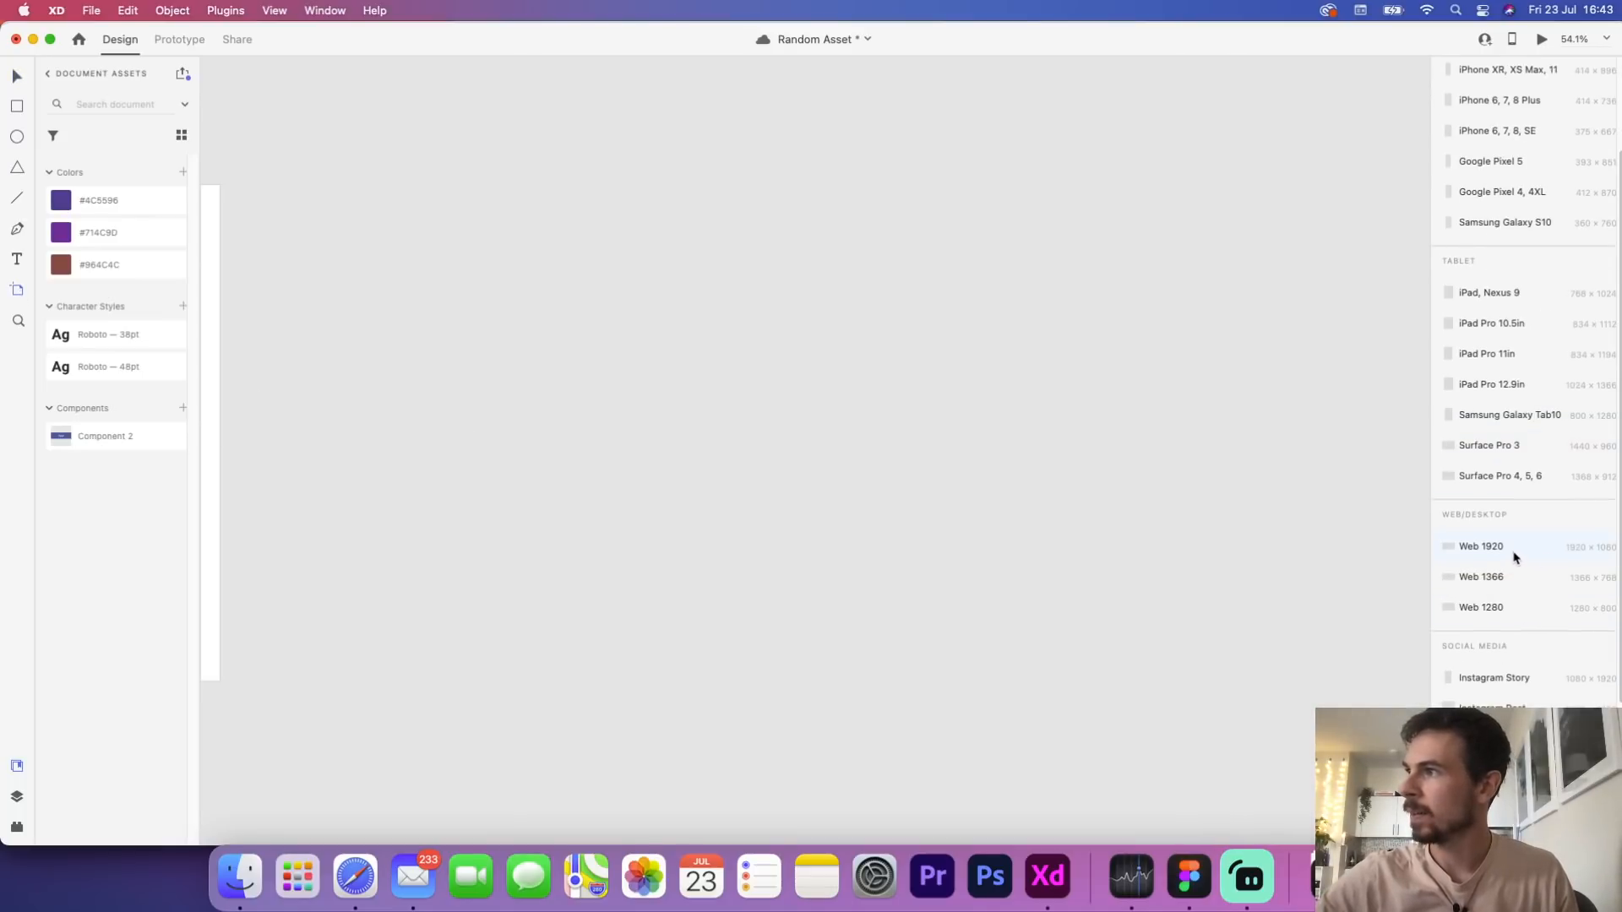
{"action": "left_click", "coordinate": [1515, 557]}
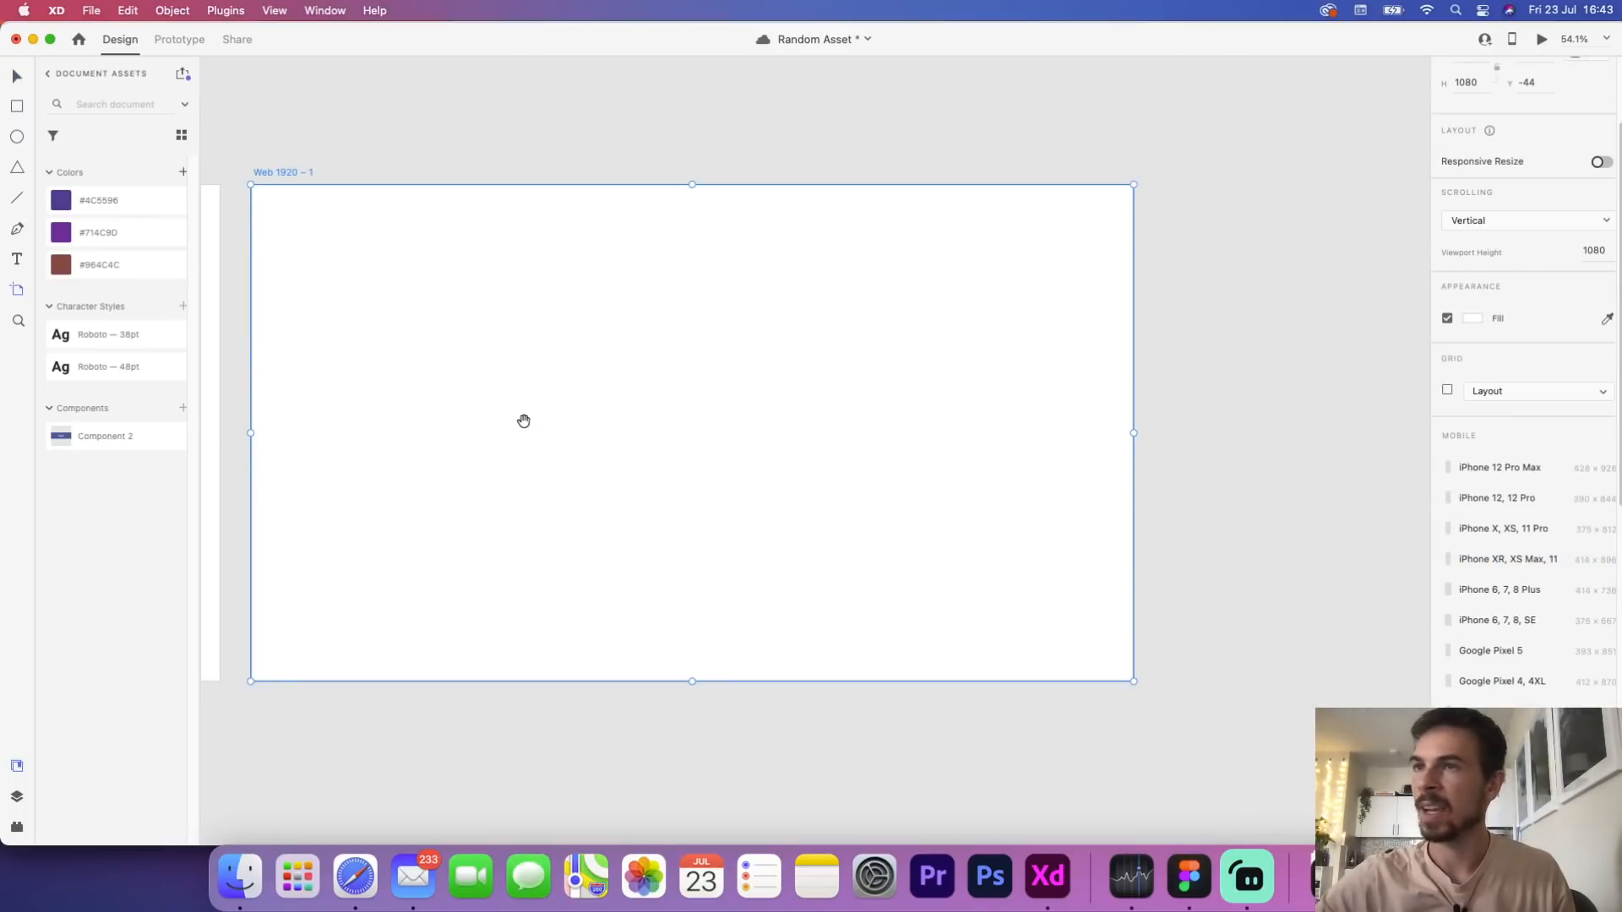
{"action": "left_click_drag", "start_coordinate": [524, 421], "coordinate": [751, 449]}
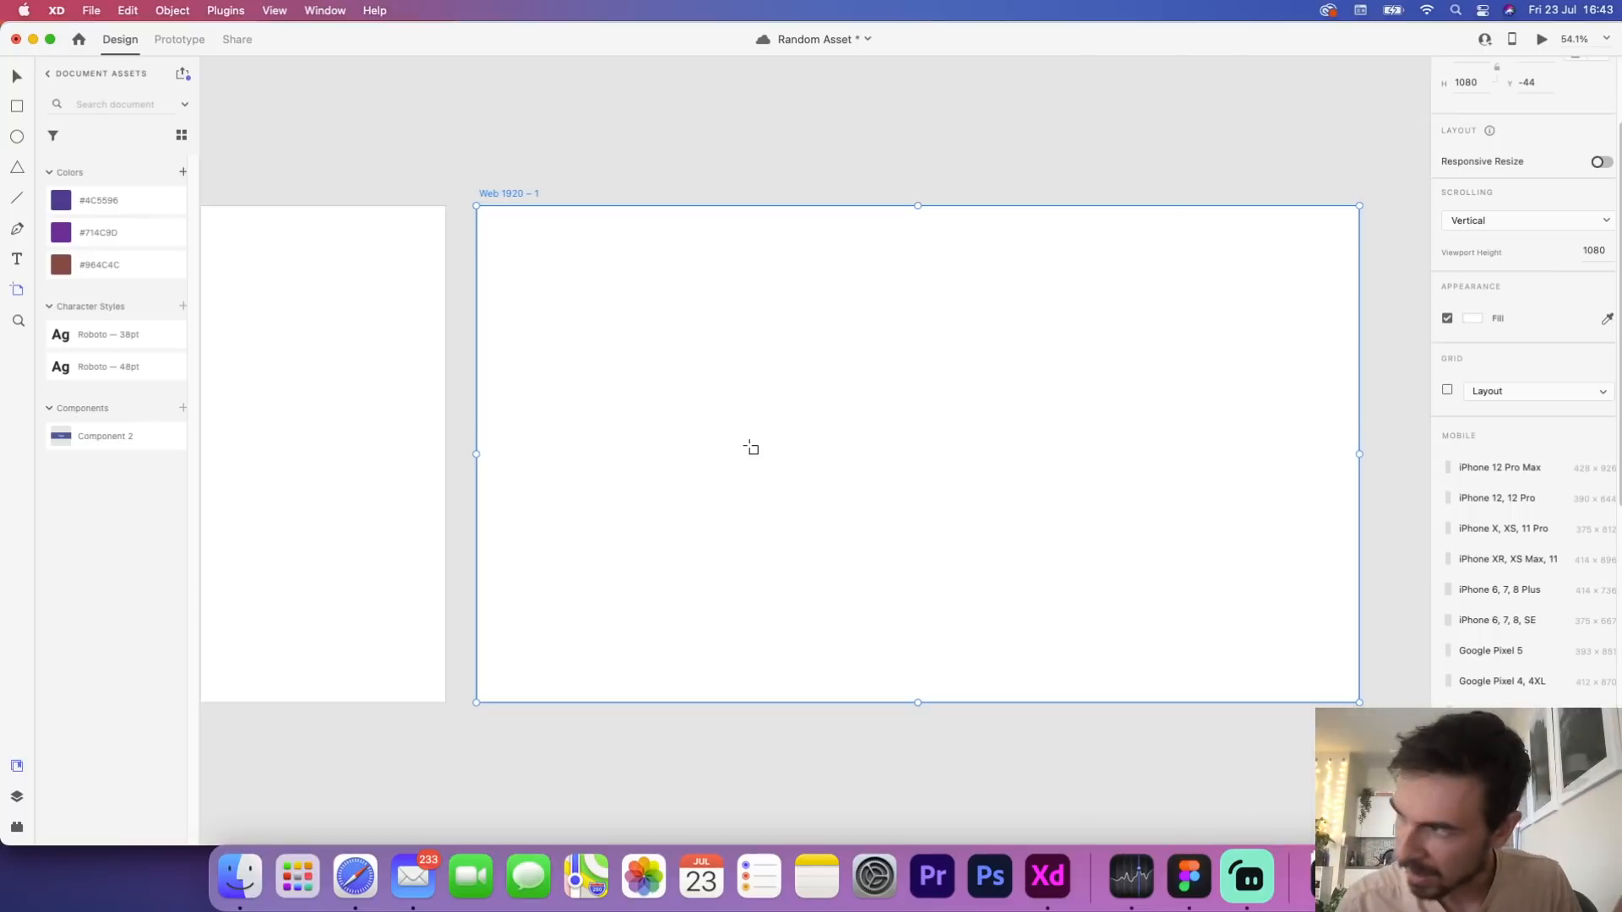
{"action": "left_click_drag", "start_coordinate": [939, 475], "coordinate": [787, 452]}
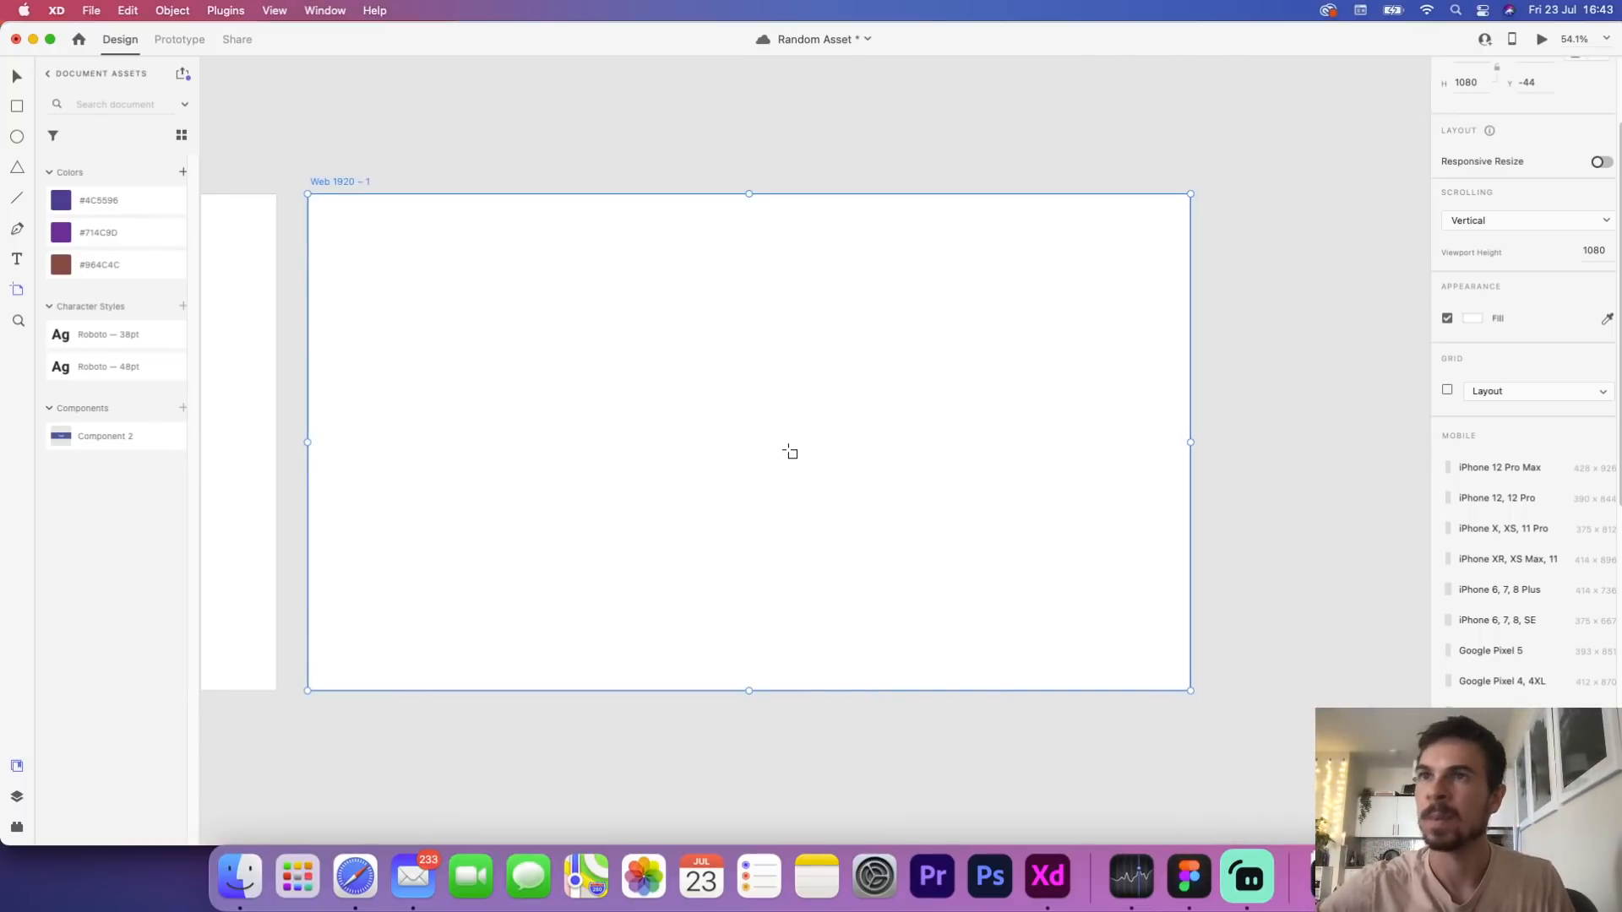
{"action": "key", "text": "super+s"}
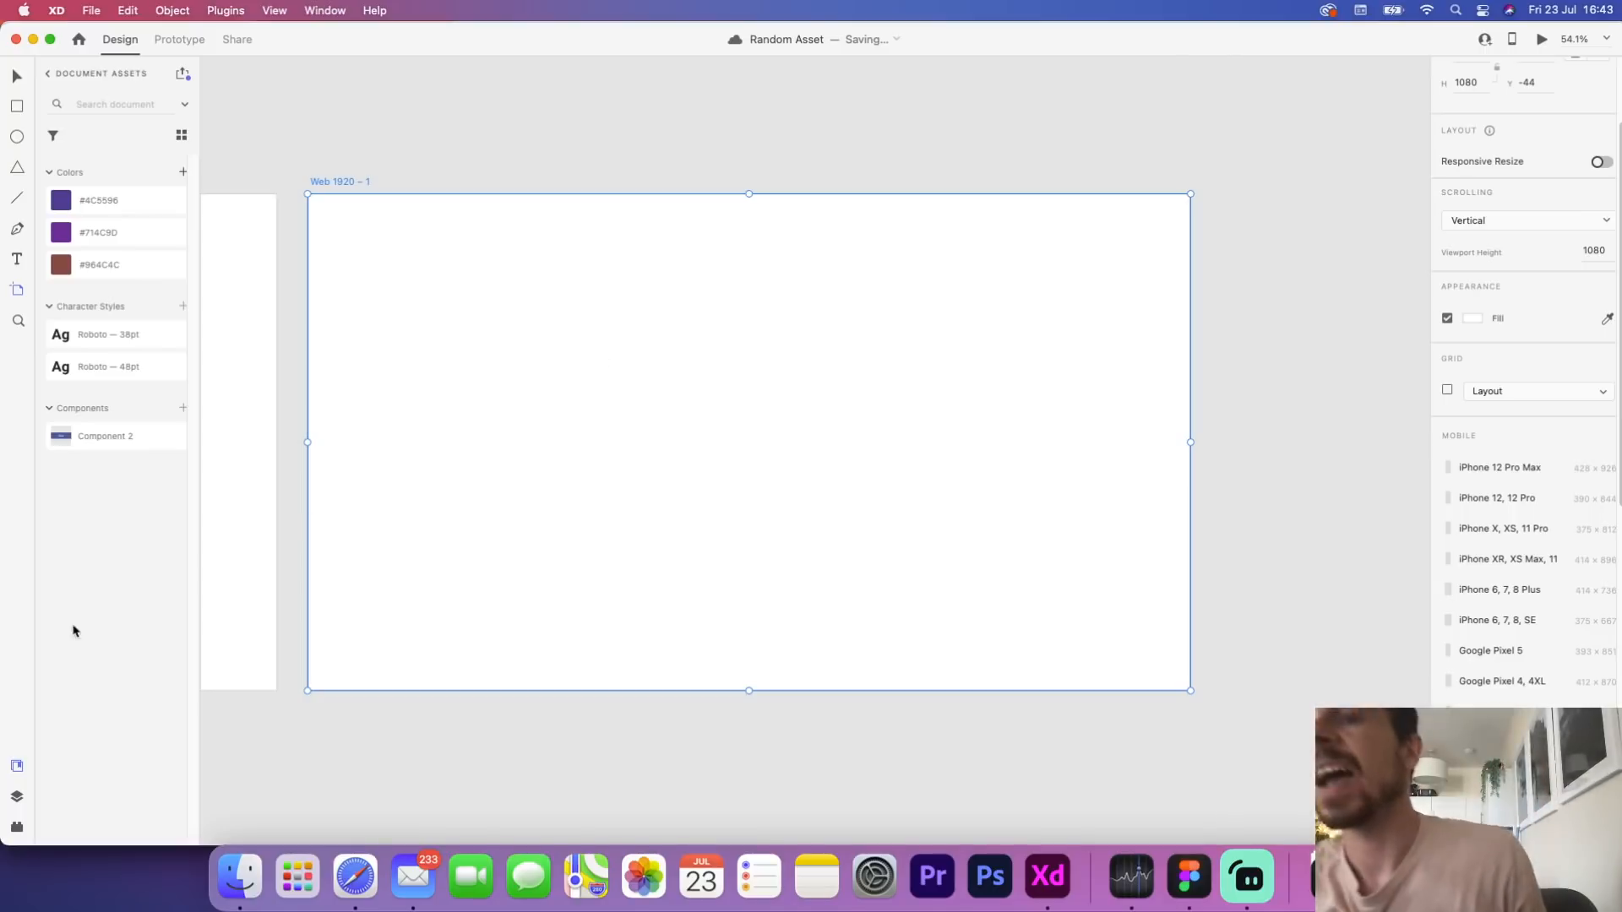
{"action": "left_click", "coordinate": [16, 797]}
{"action": "left_click", "coordinate": [595, 761]}
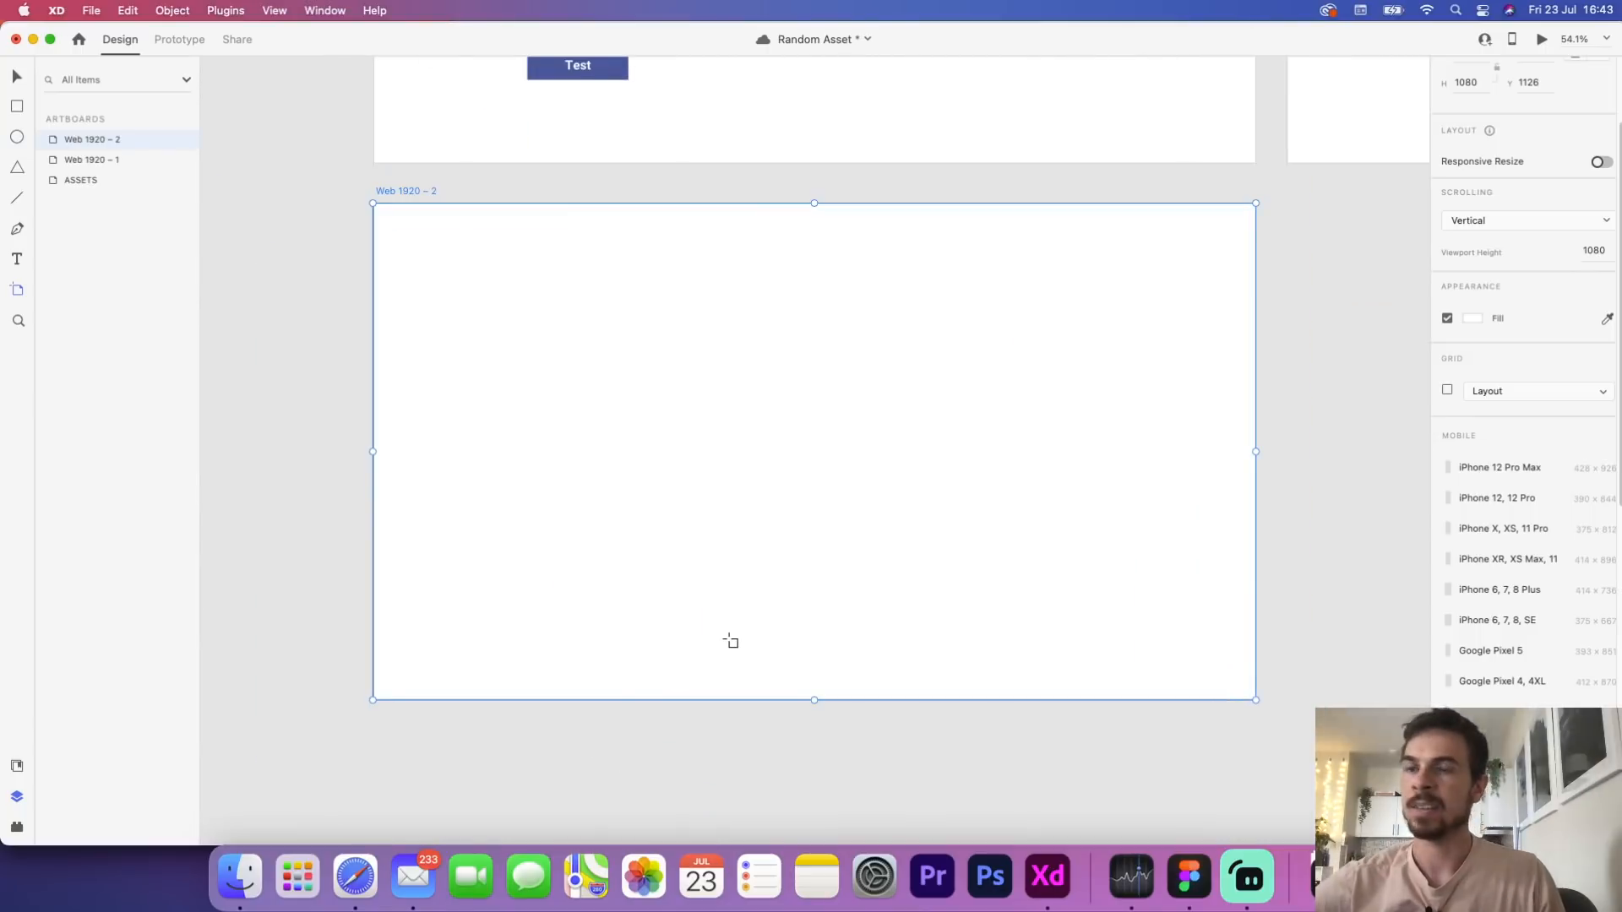
{"action": "key", "text": "super+z"}
{"action": "left_click_drag", "start_coordinate": [1084, 276], "coordinate": [217, 555]}
{"action": "left_click_drag", "start_coordinate": [948, 226], "coordinate": [860, 458]}
Add the text "This is a text" on the Web 1920 artboard, in its left half above the middle
{"action": "left_click", "coordinate": [17, 106]}
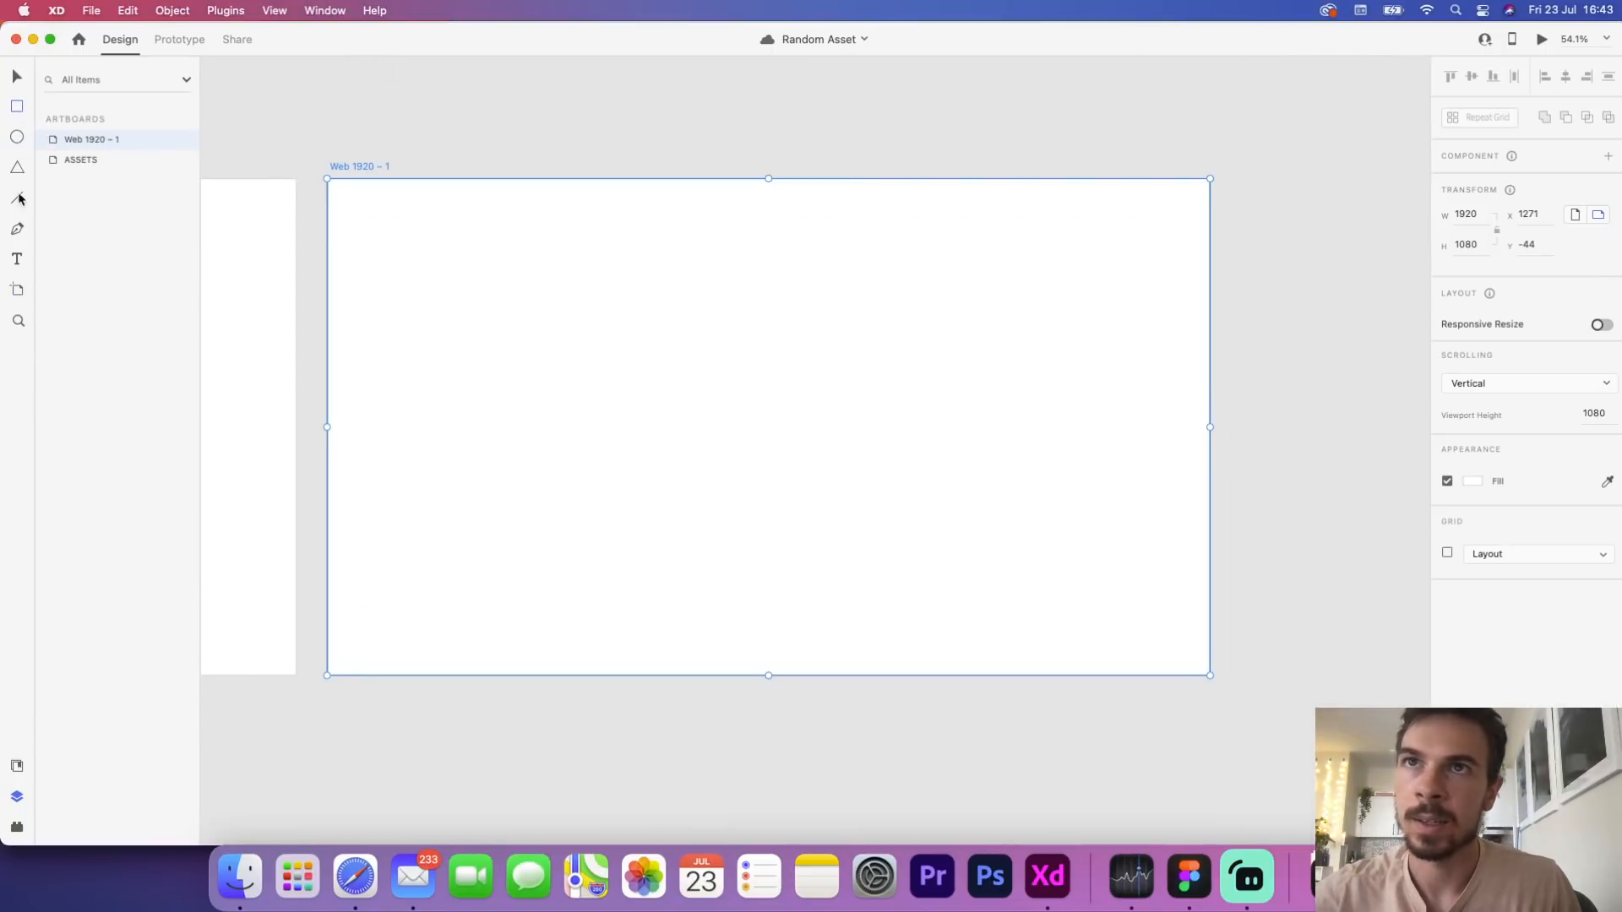
{"action": "left_click", "coordinate": [533, 378]}
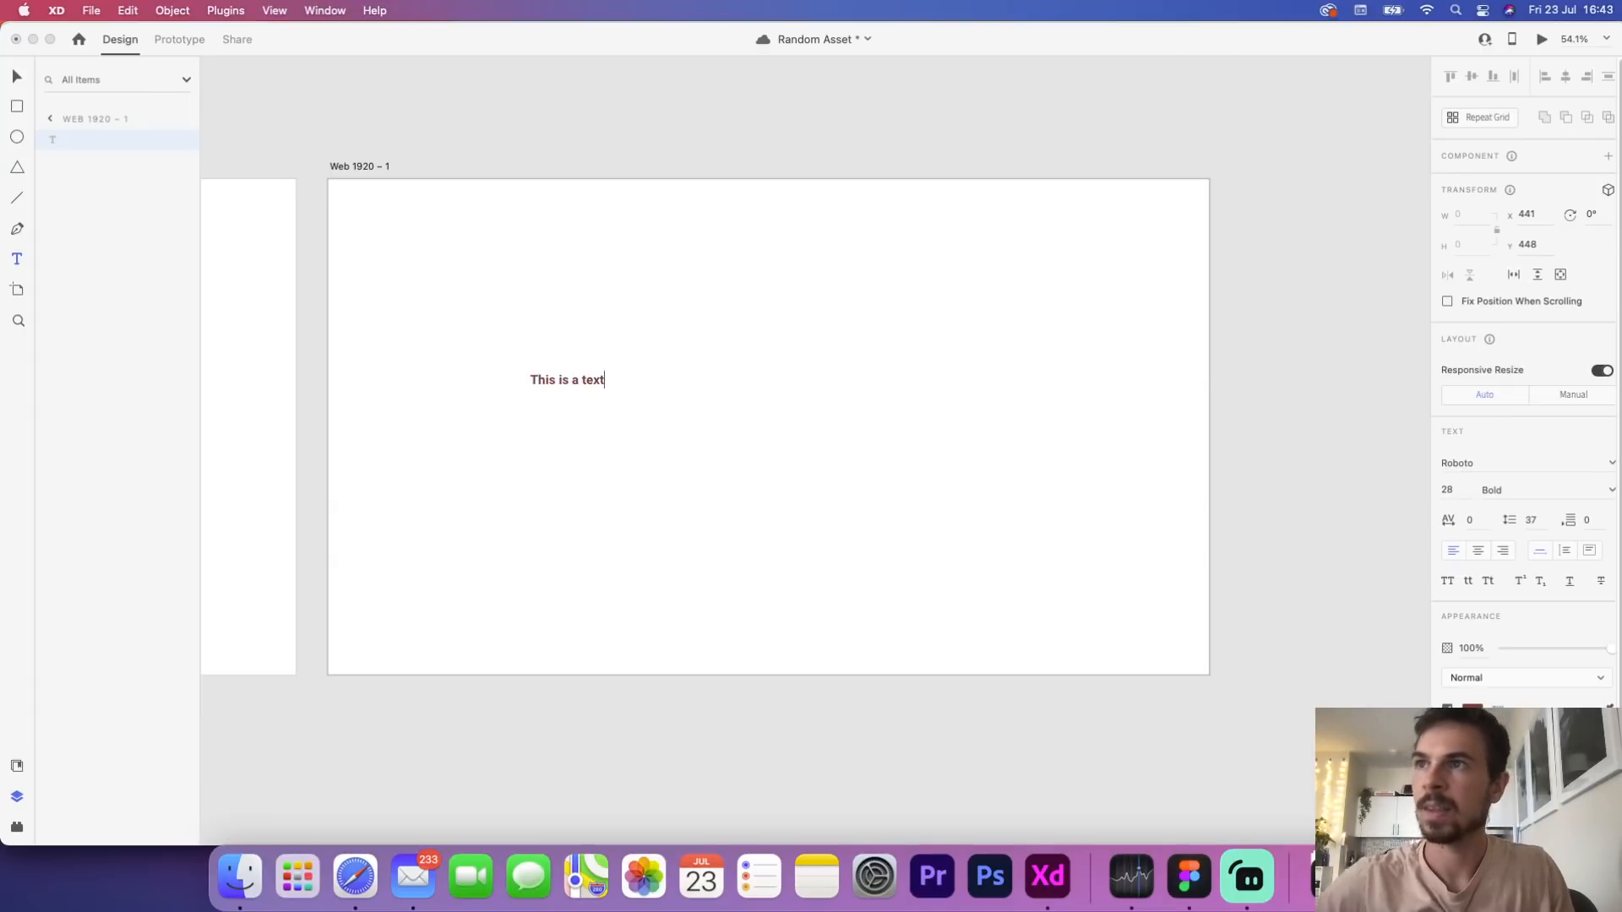
{"action": "key", "text": "Escape"}
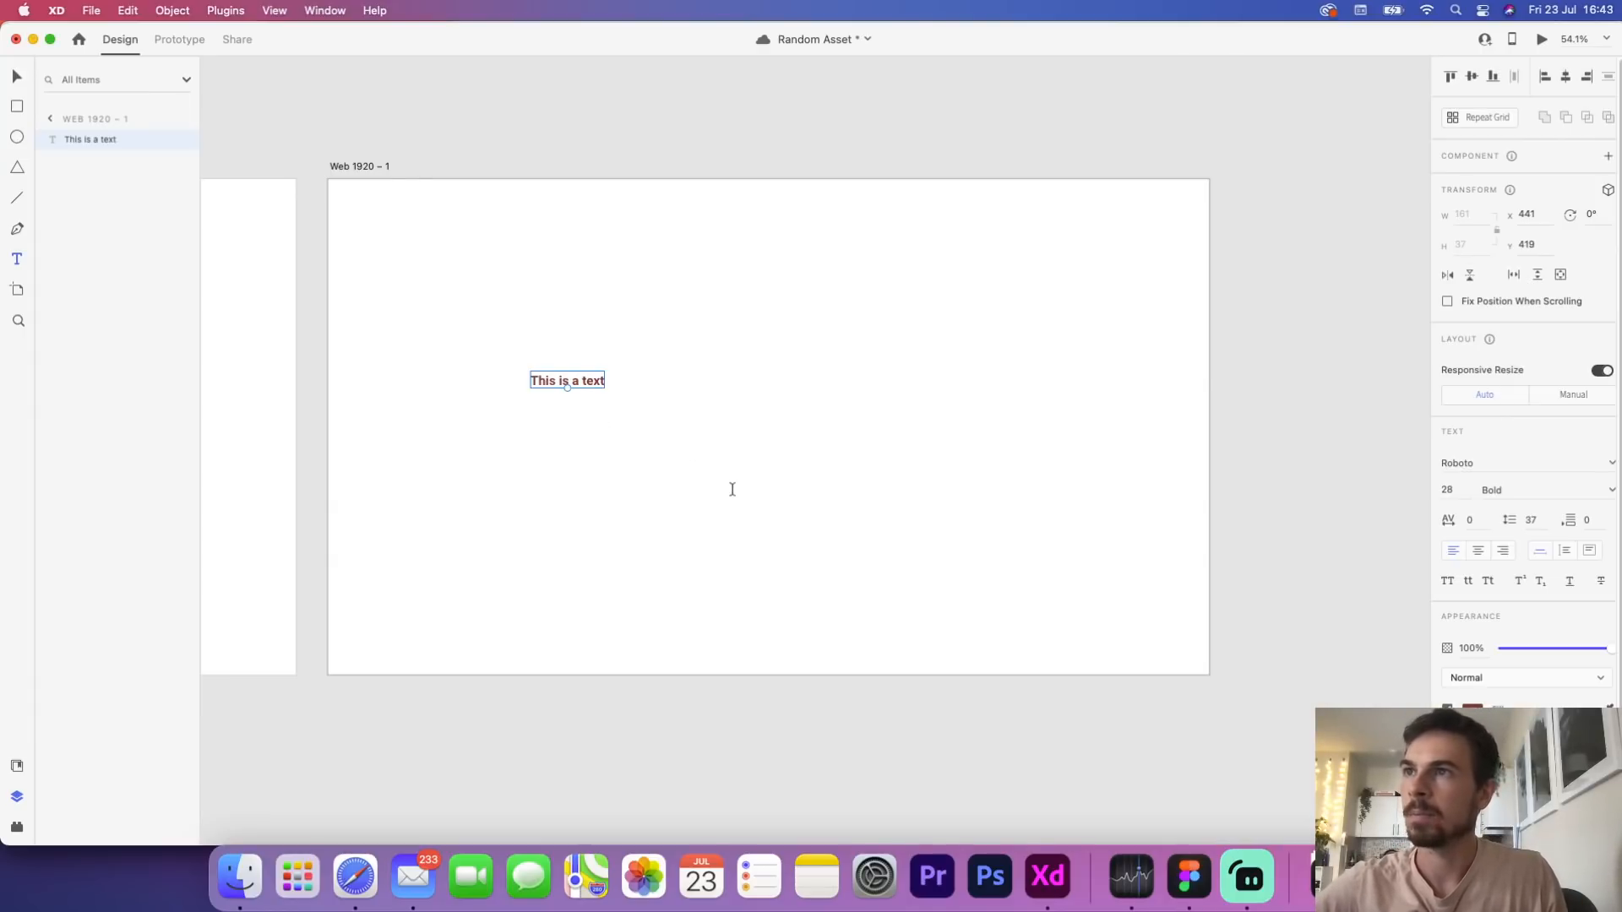
Apply the saved Roboto 38pt character style from the document assets to "This is a text"
{"action": "double_click", "coordinate": [583, 377]}
{"action": "key", "text": "super+a"}
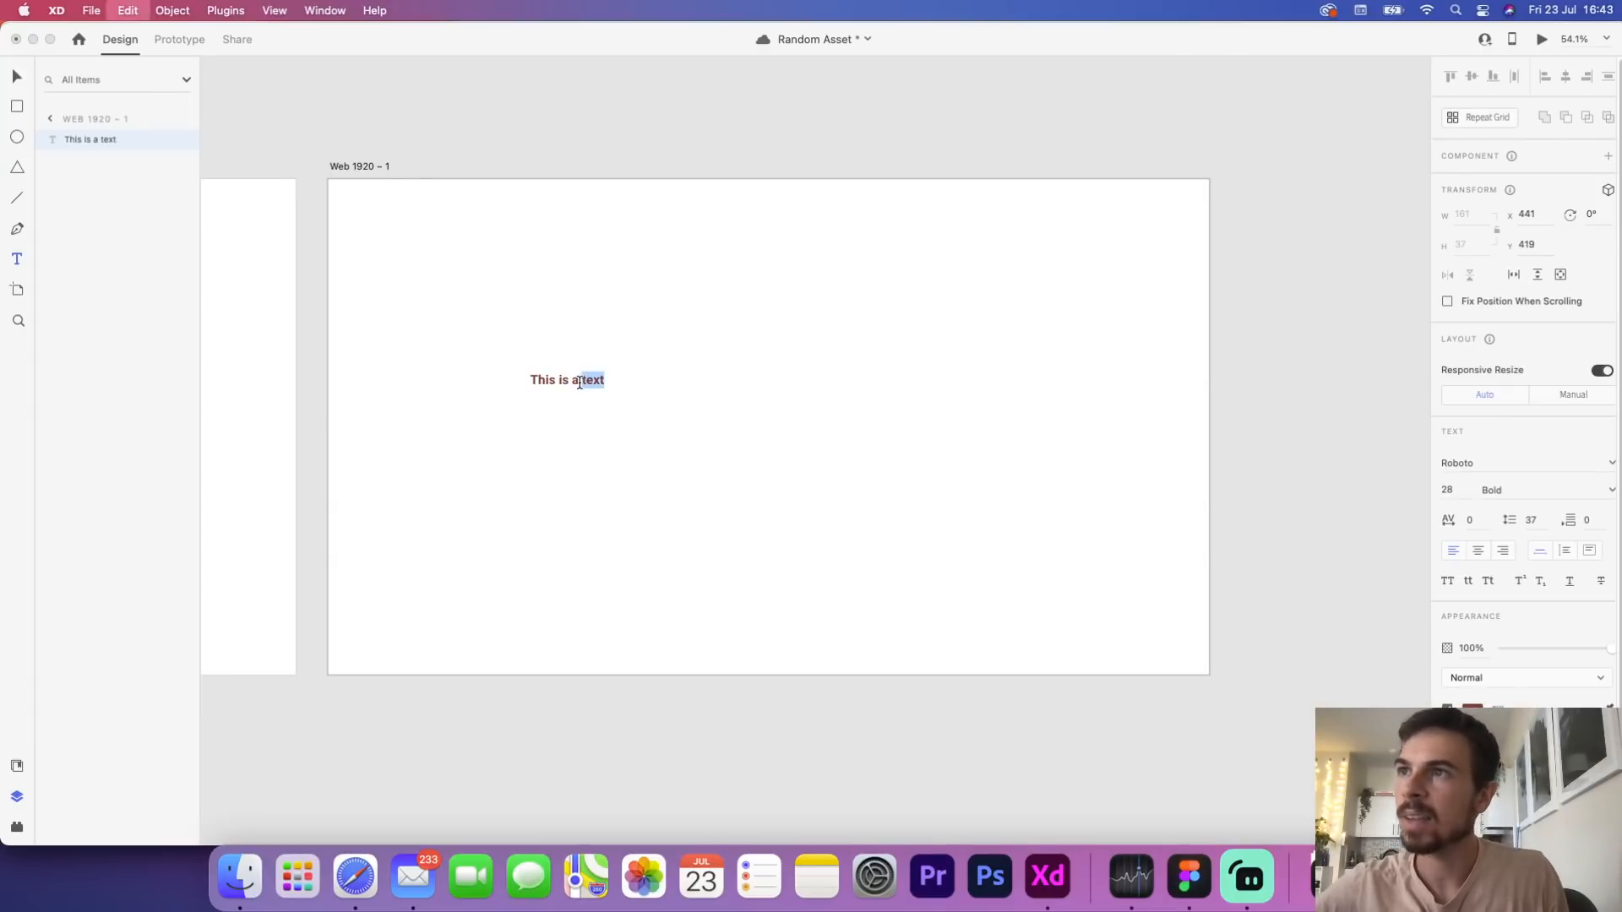
{"action": "scroll", "coordinate": [1470, 535], "scroll_direction": "down", "scroll_amount": 2}
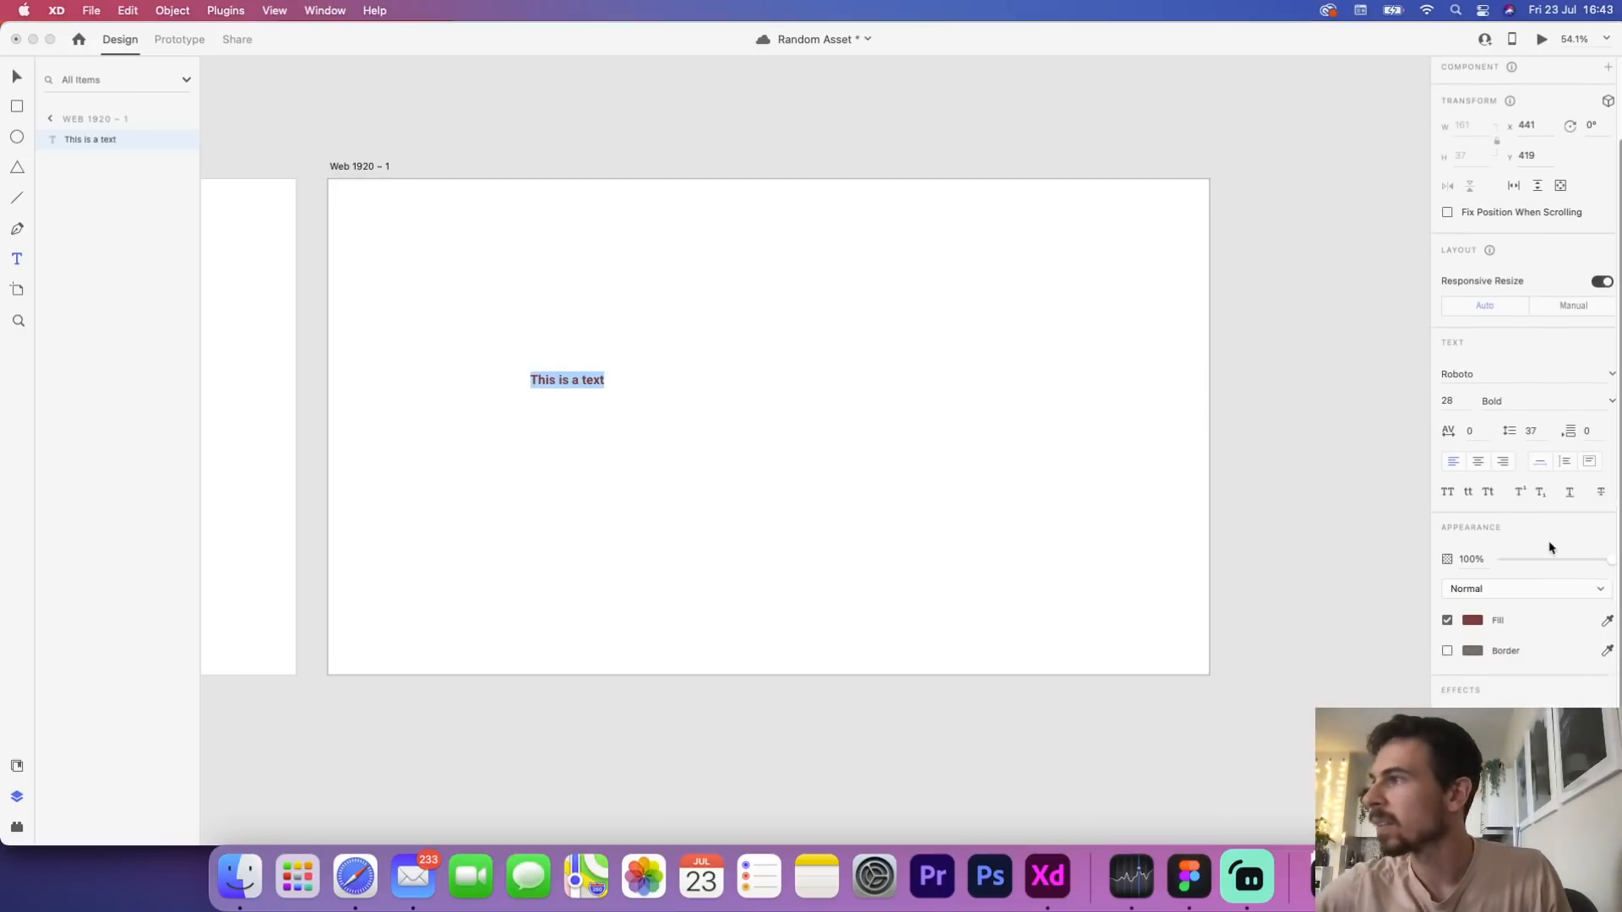
{"action": "scroll", "coordinate": [1529, 454], "scroll_direction": "up", "scroll_amount": 1}
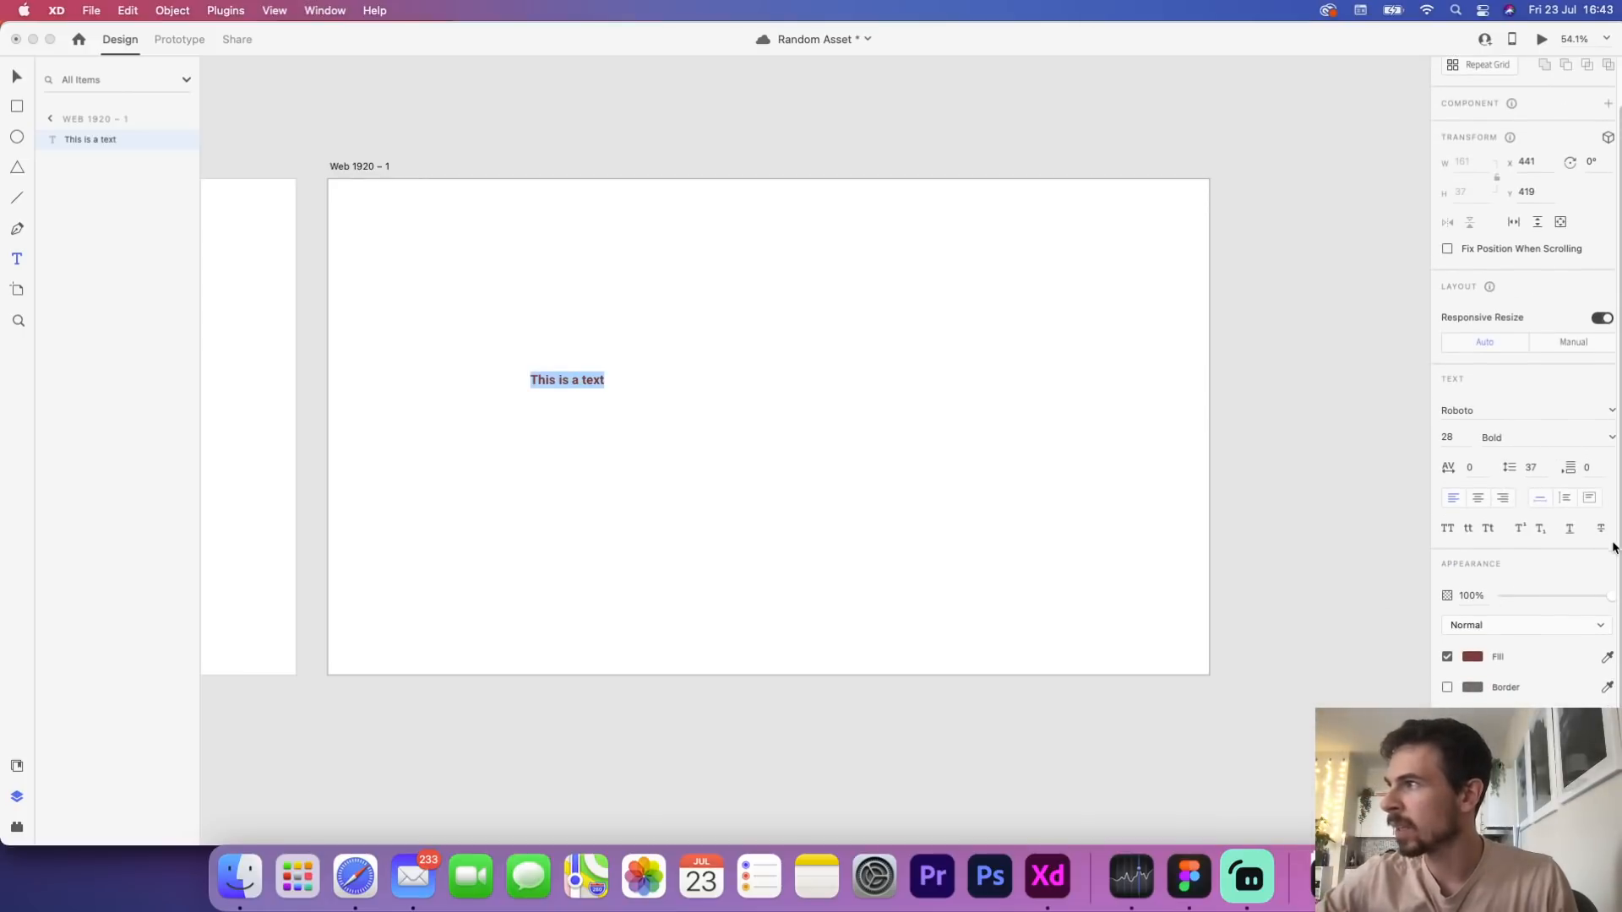
{"action": "left_click", "coordinate": [51, 739]}
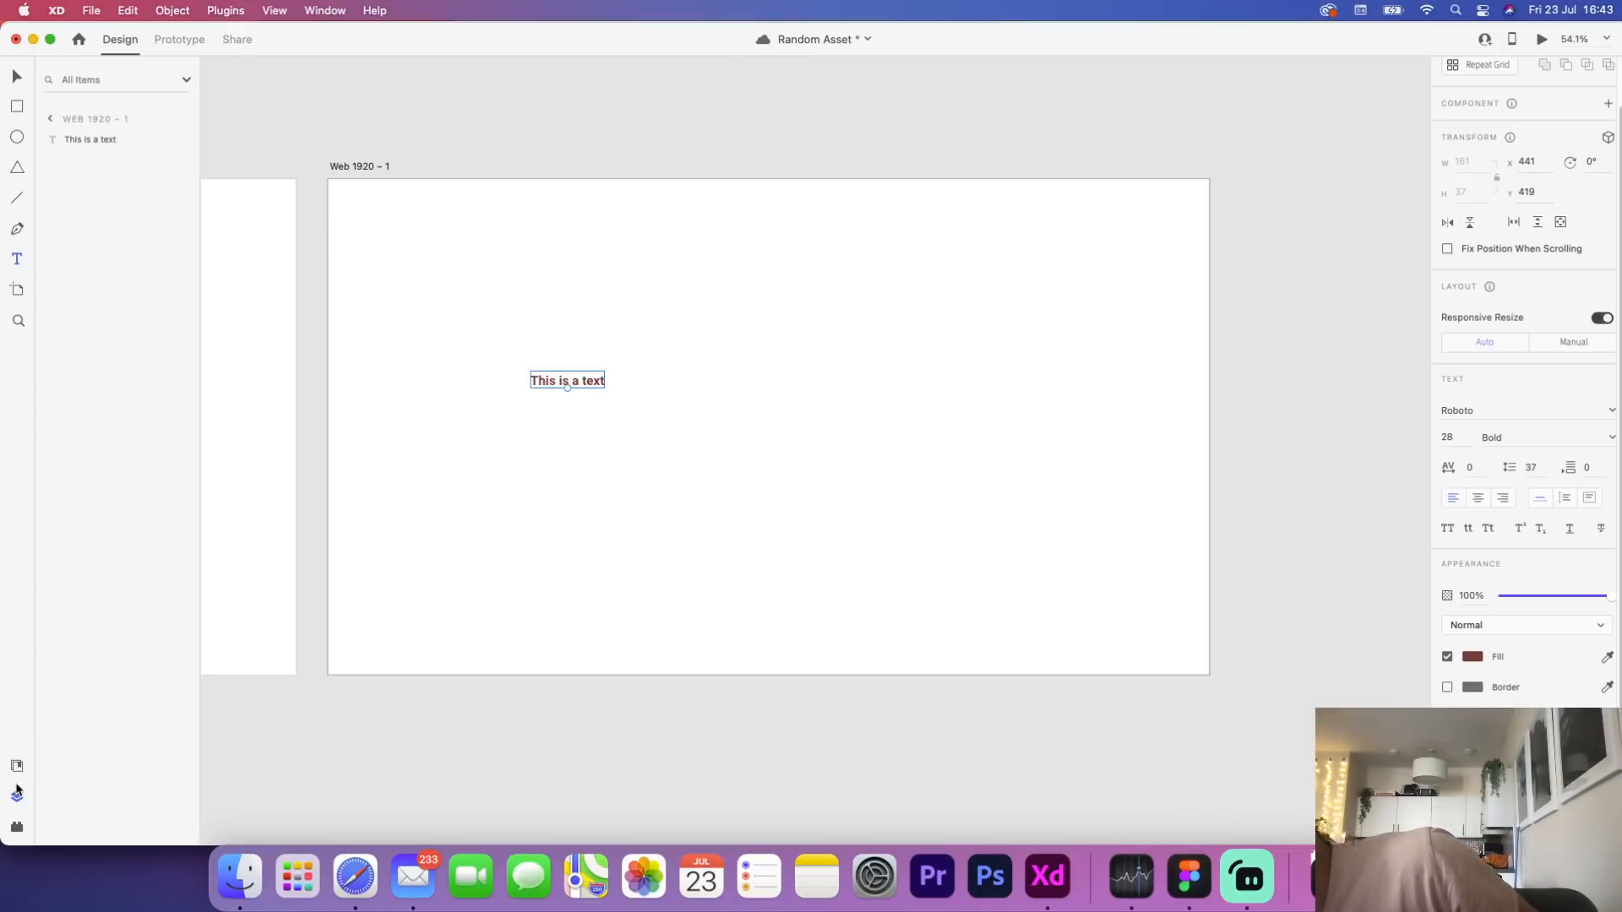
{"action": "left_click", "coordinate": [123, 583]}
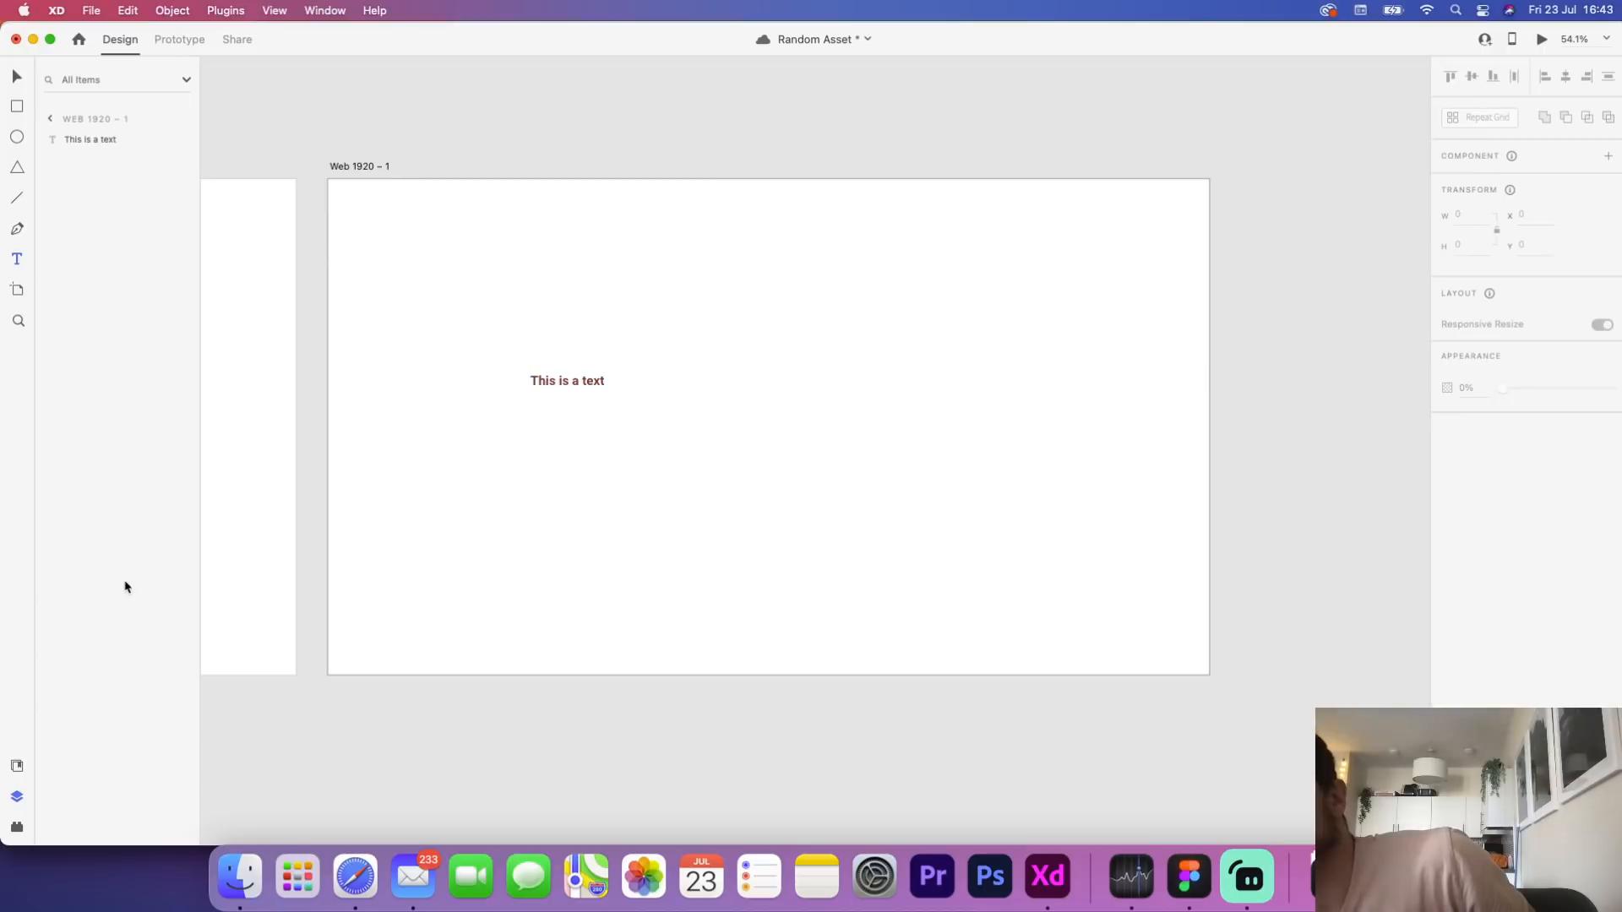
{"action": "double_click", "coordinate": [585, 375]}
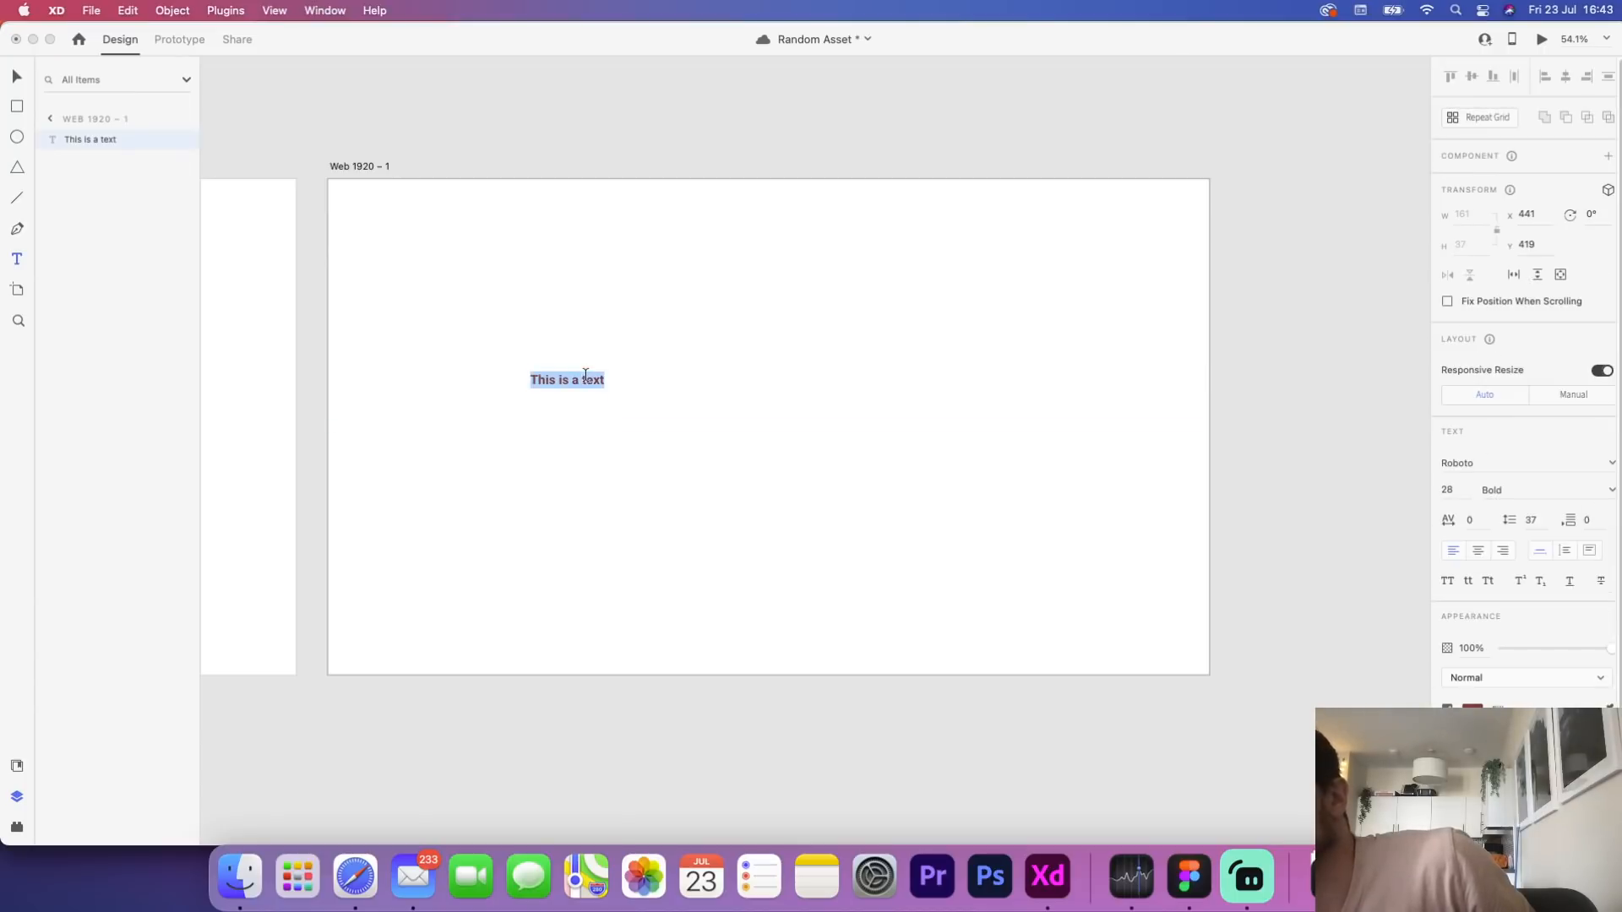
{"action": "left_click", "coordinate": [16, 766]}
{"action": "left_click", "coordinate": [16, 766]}
{"action": "left_click", "coordinate": [16, 766]}
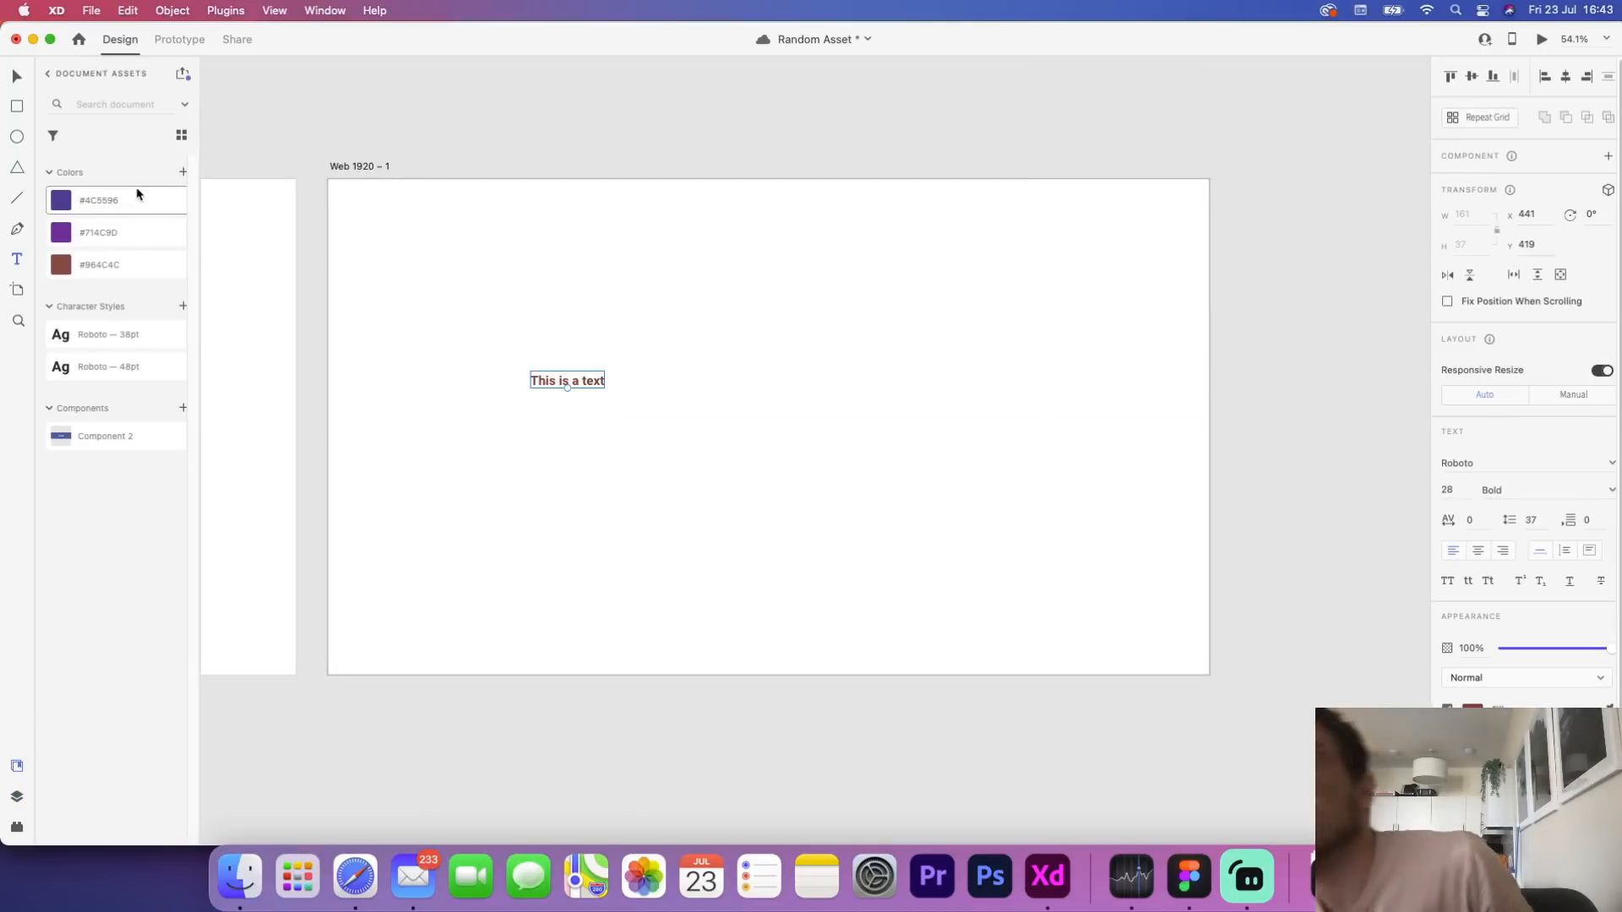
{"action": "left_click", "coordinate": [108, 338]}
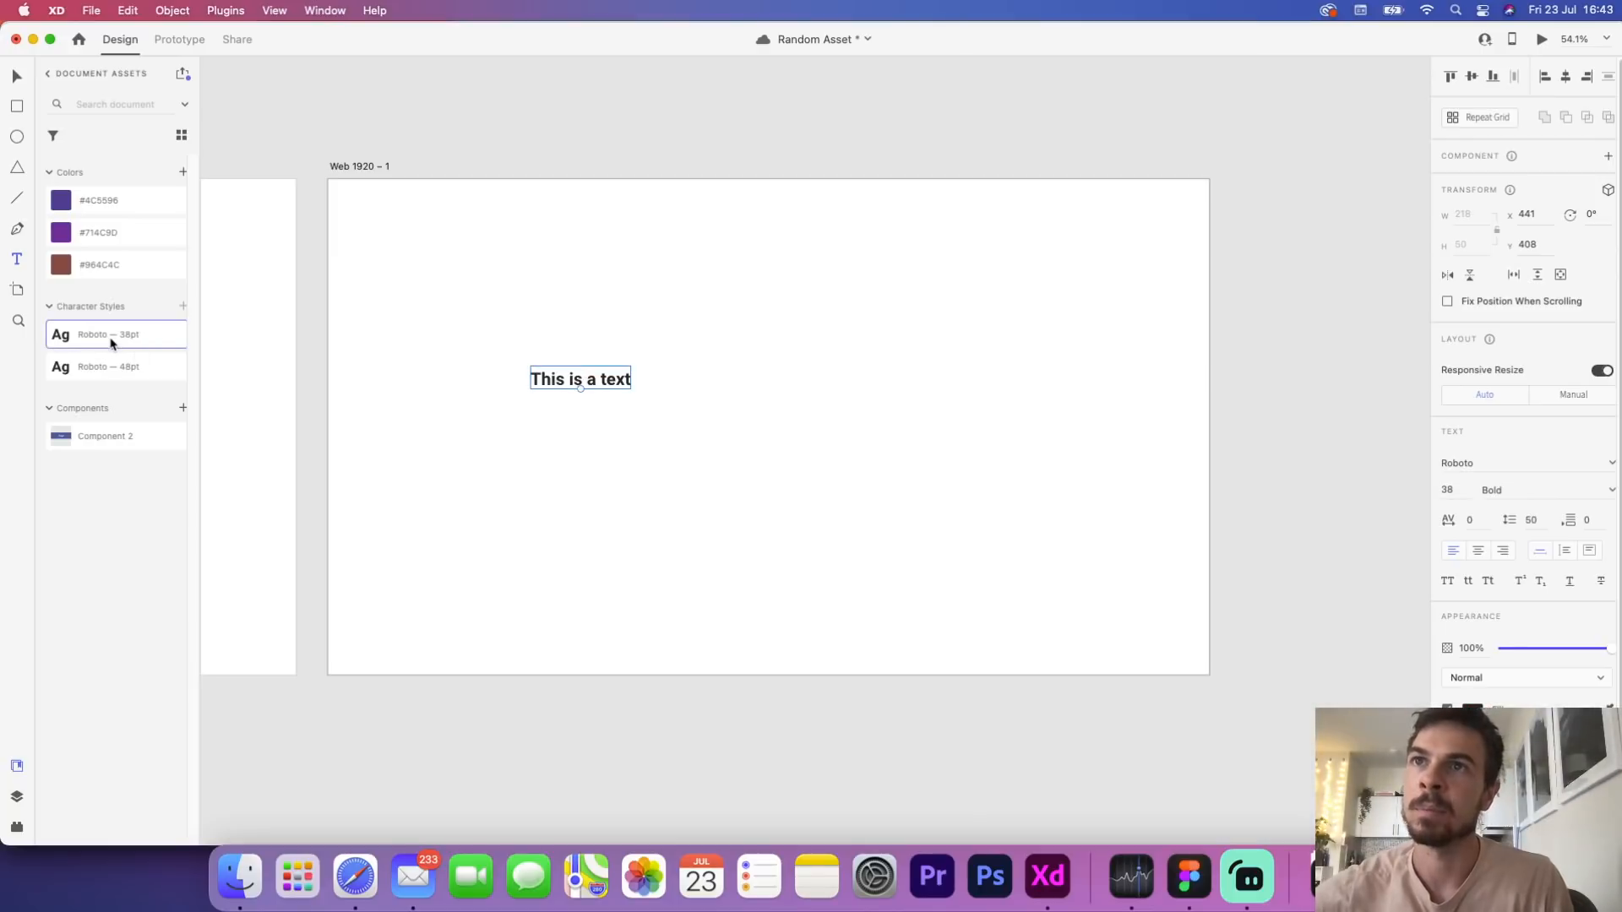
Draw a header rectangle of about 1920 × 119 across the artboard's top and fill it with the #4C5596 color asset
{"action": "left_click", "coordinate": [18, 798]}
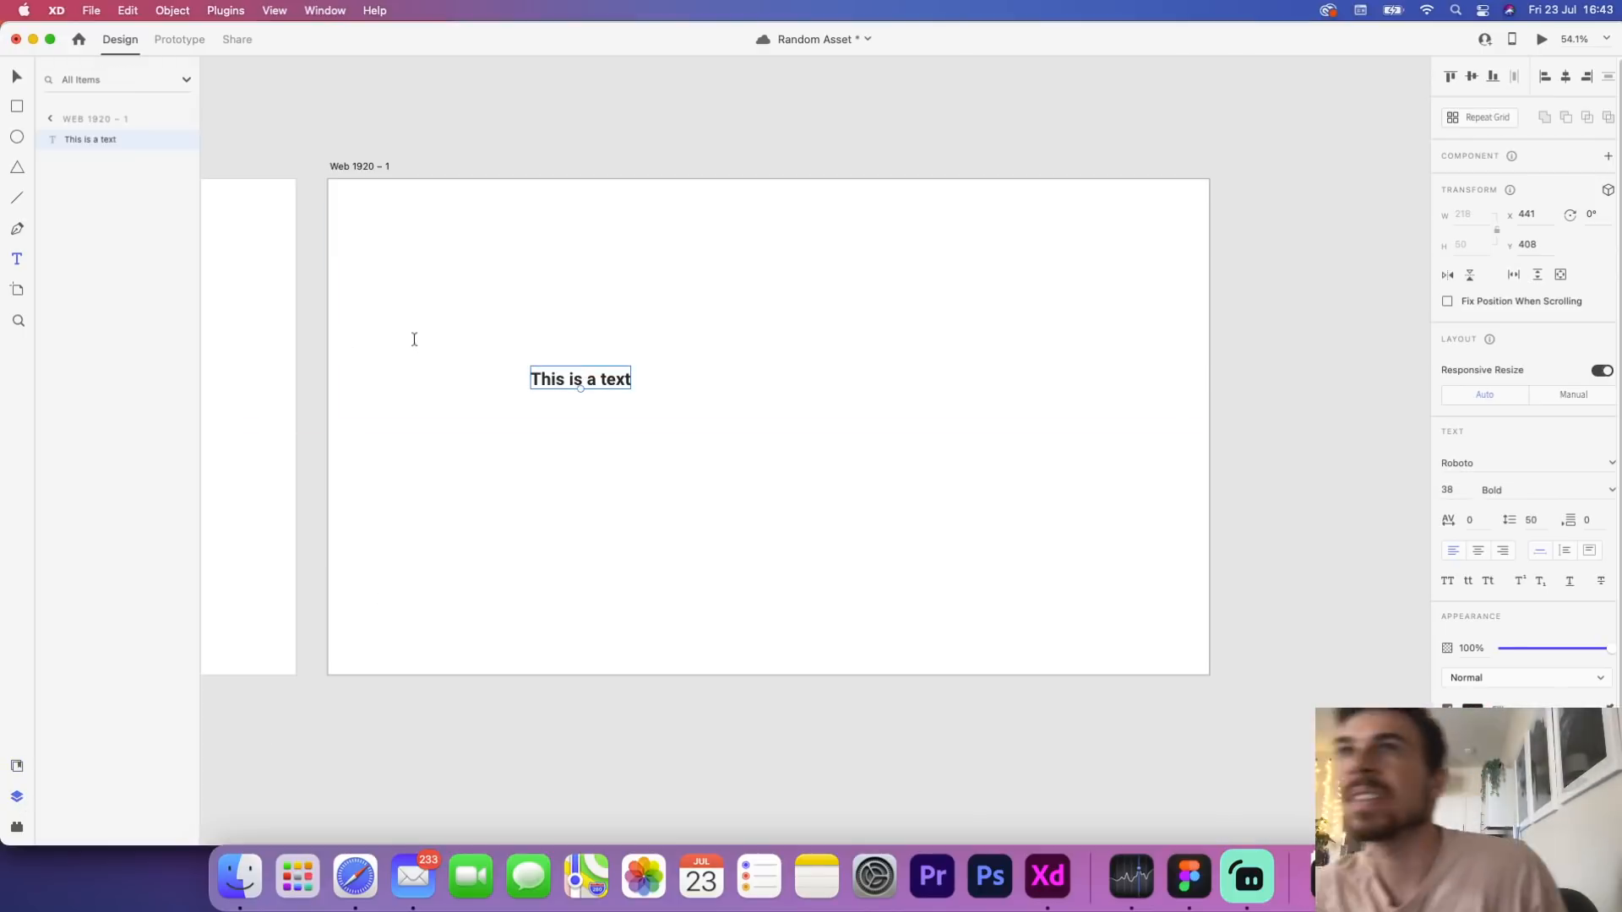
{"action": "left_click", "coordinate": [22, 132]}
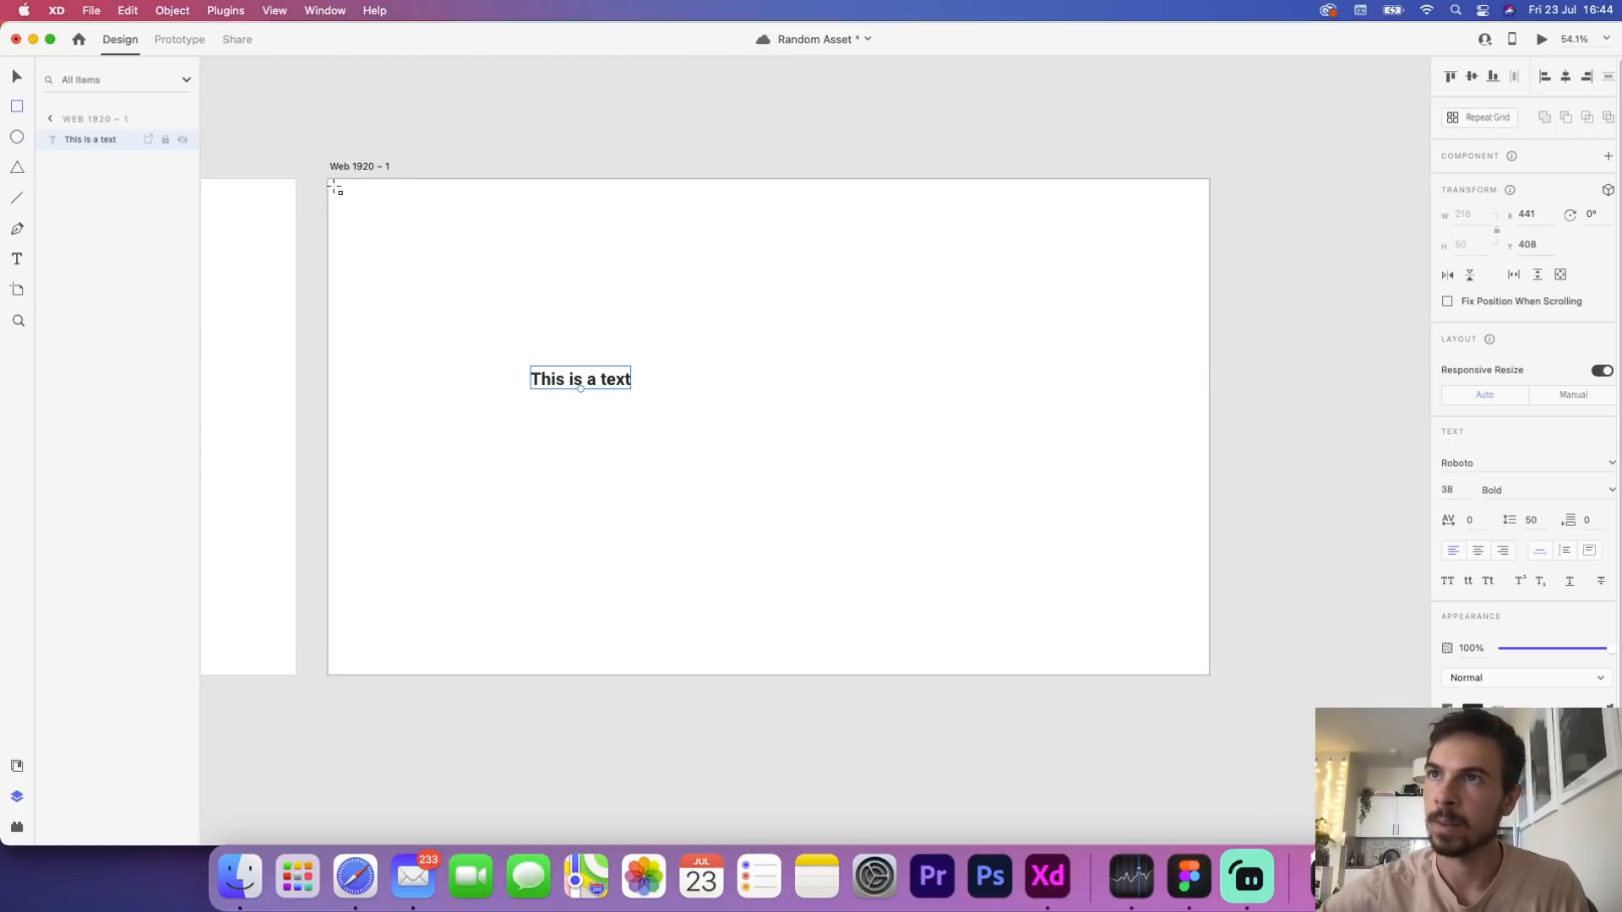
{"action": "left_click_drag", "start_coordinate": [329, 180], "coordinate": [1210, 234]}
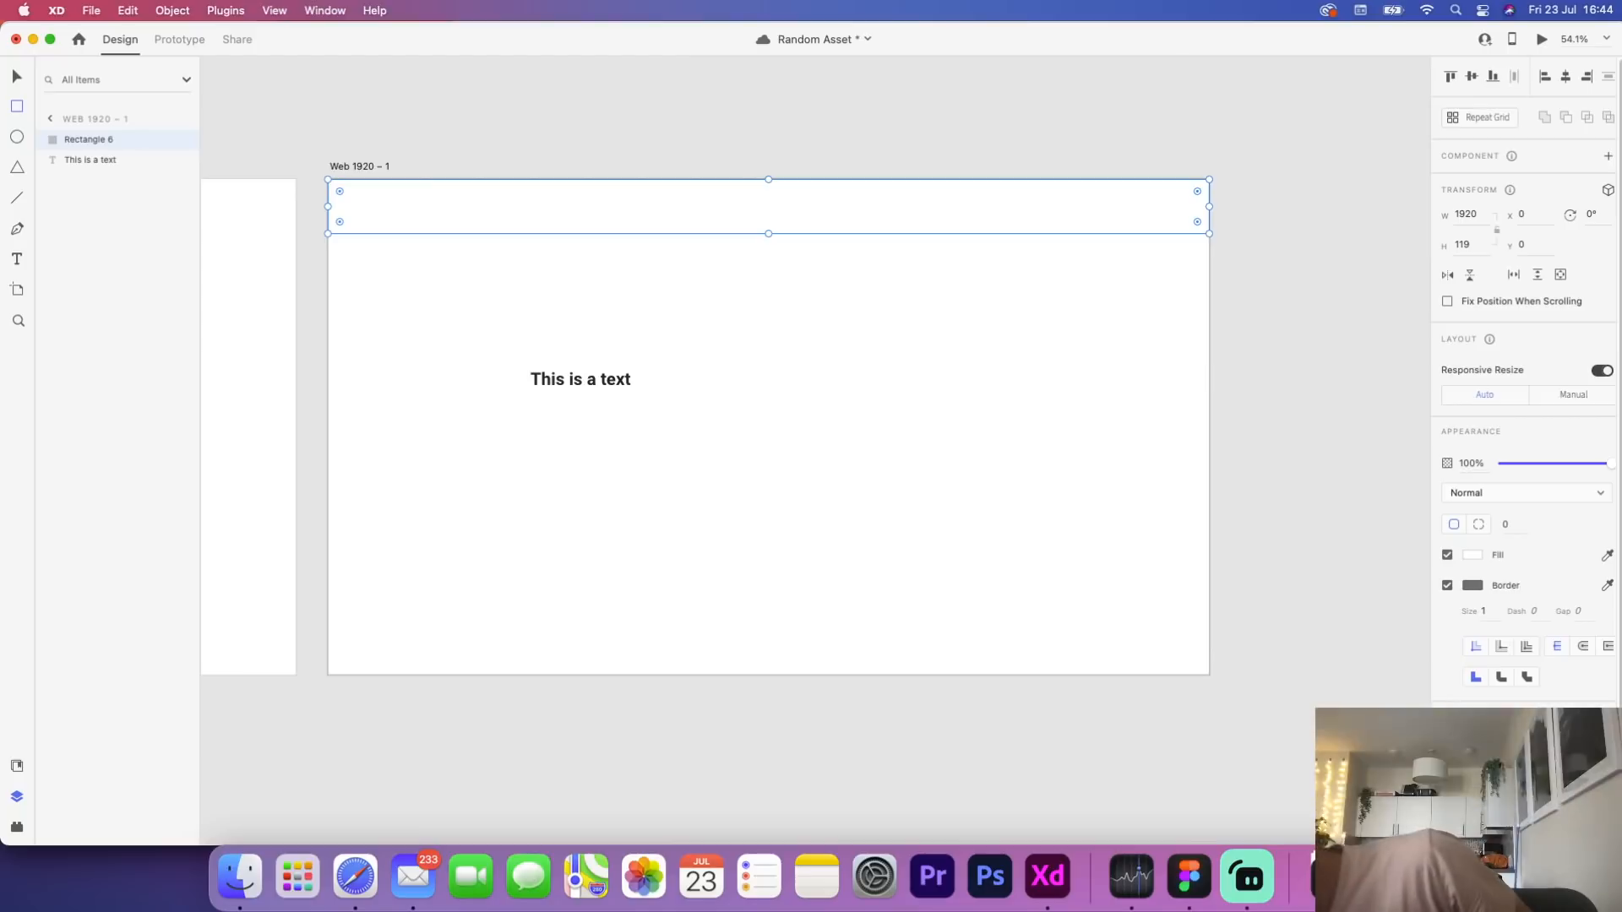
{"action": "left_click", "coordinate": [19, 768]}
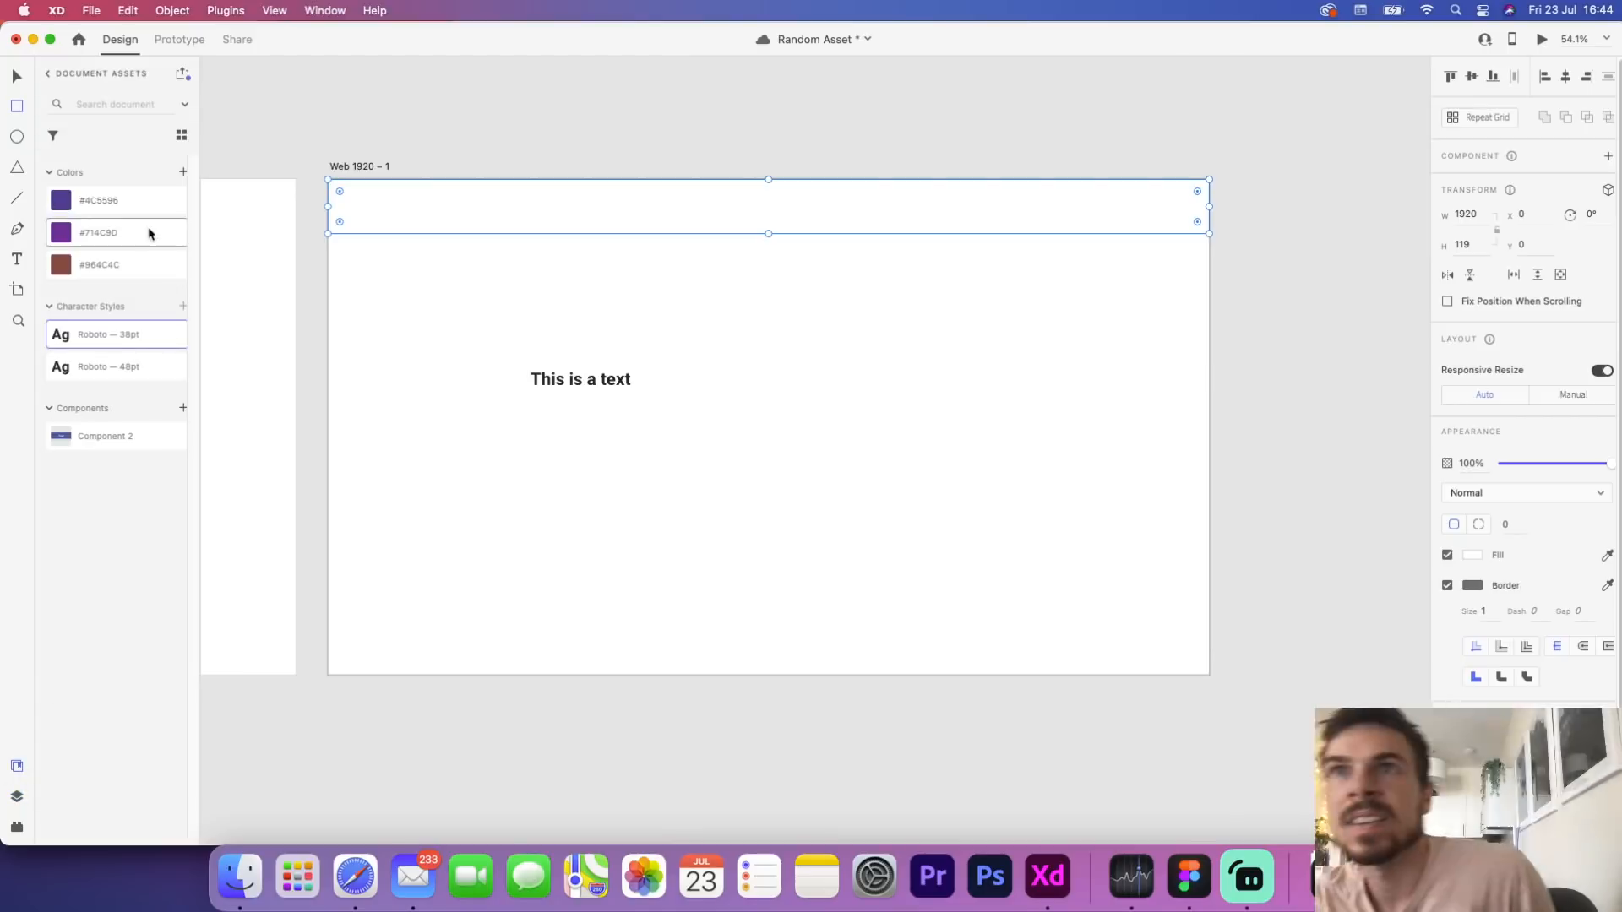
{"action": "left_click", "coordinate": [125, 201]}
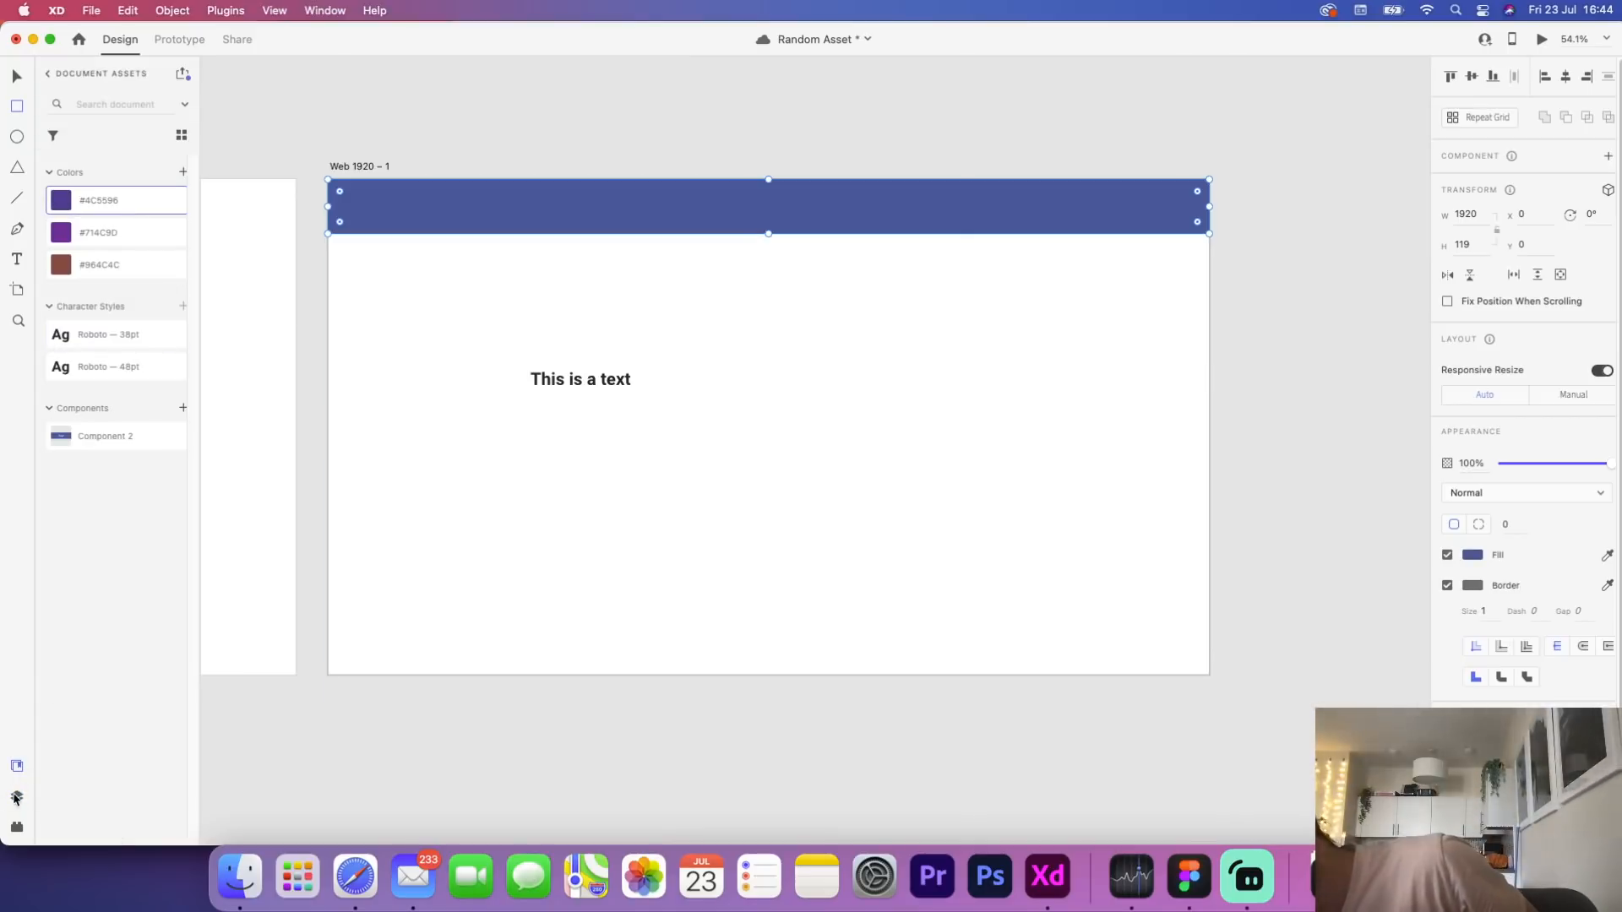
Place an instance of the Test button component from the document assets below the text, near the artboard's center
{"action": "left_click", "coordinate": [16, 797]}
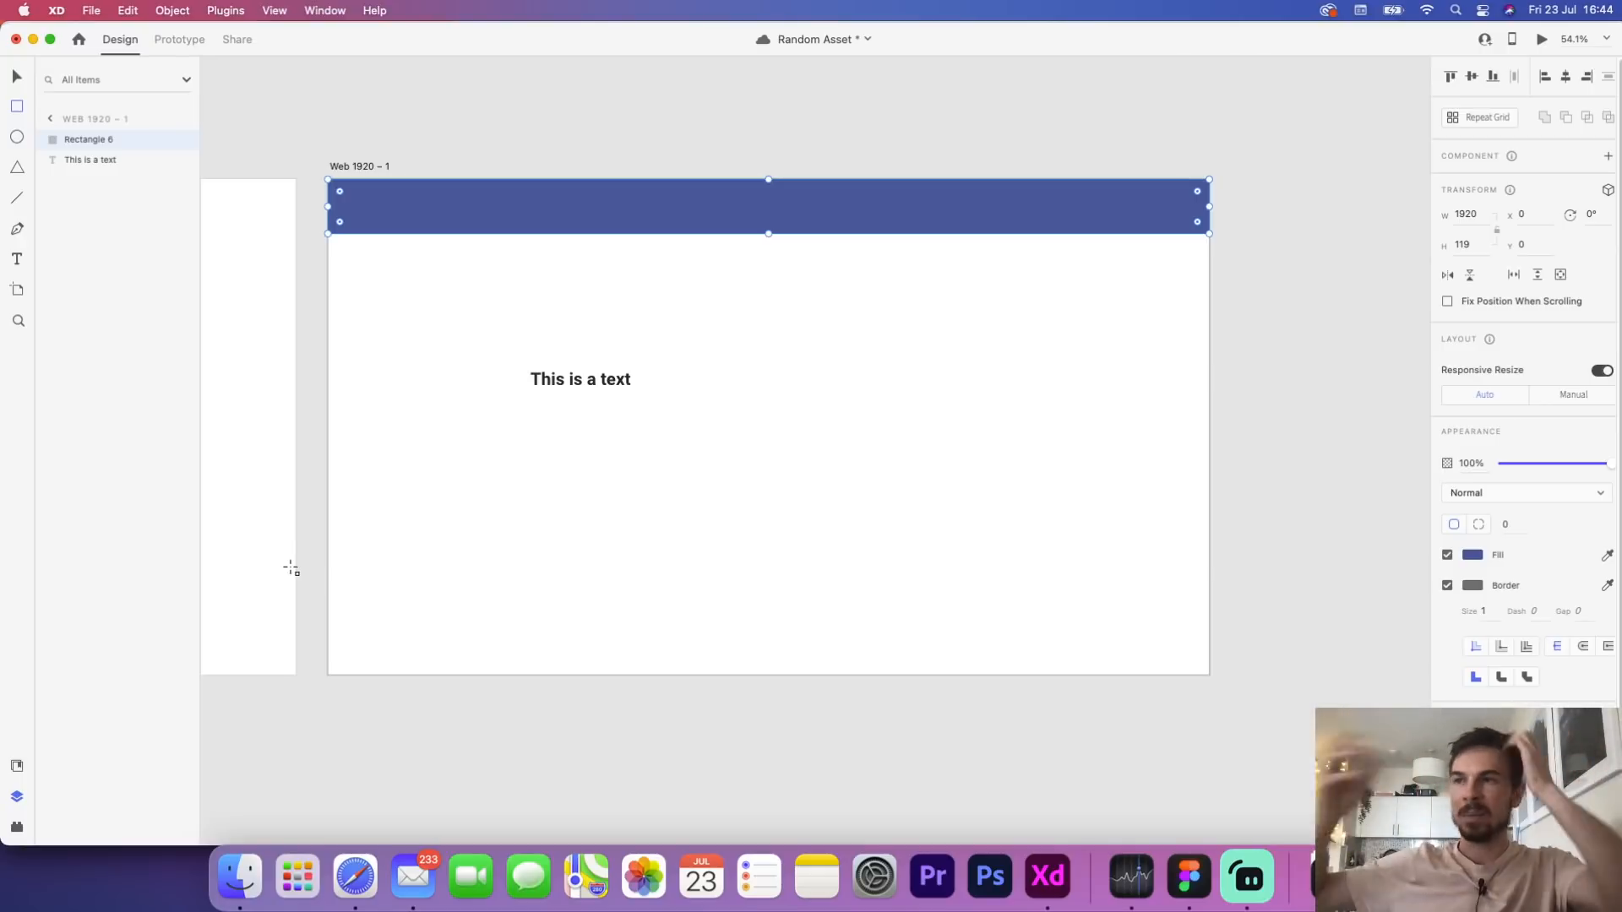
{"action": "left_click", "coordinate": [17, 768]}
{"action": "left_click_drag", "start_coordinate": [101, 436], "coordinate": [724, 489]}
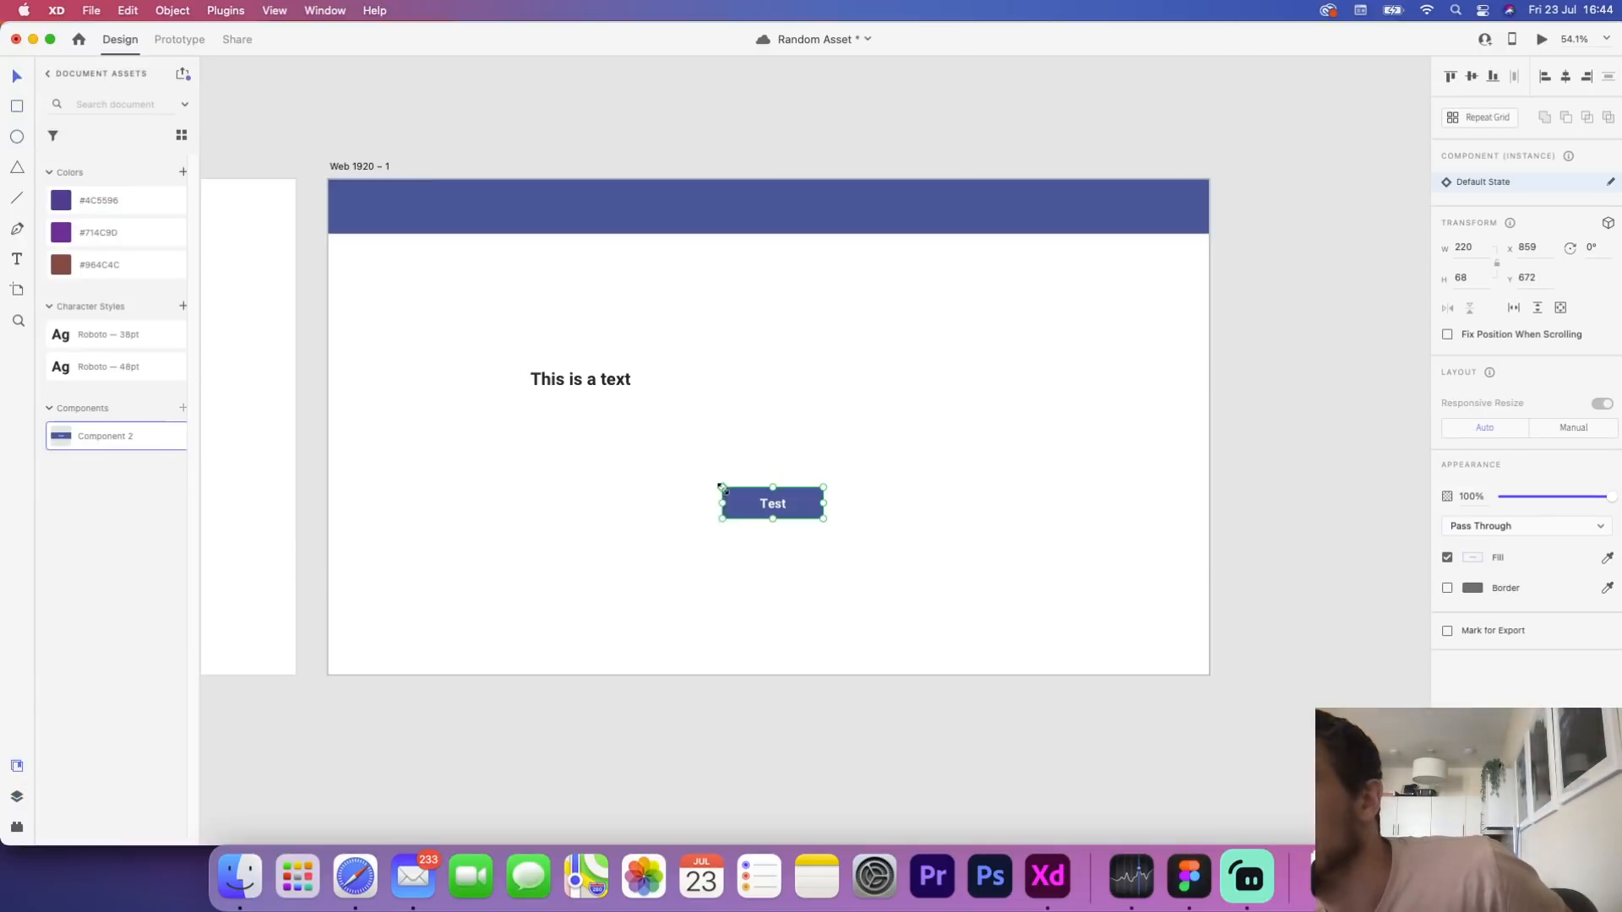
{"action": "left_click", "coordinate": [17, 794]}
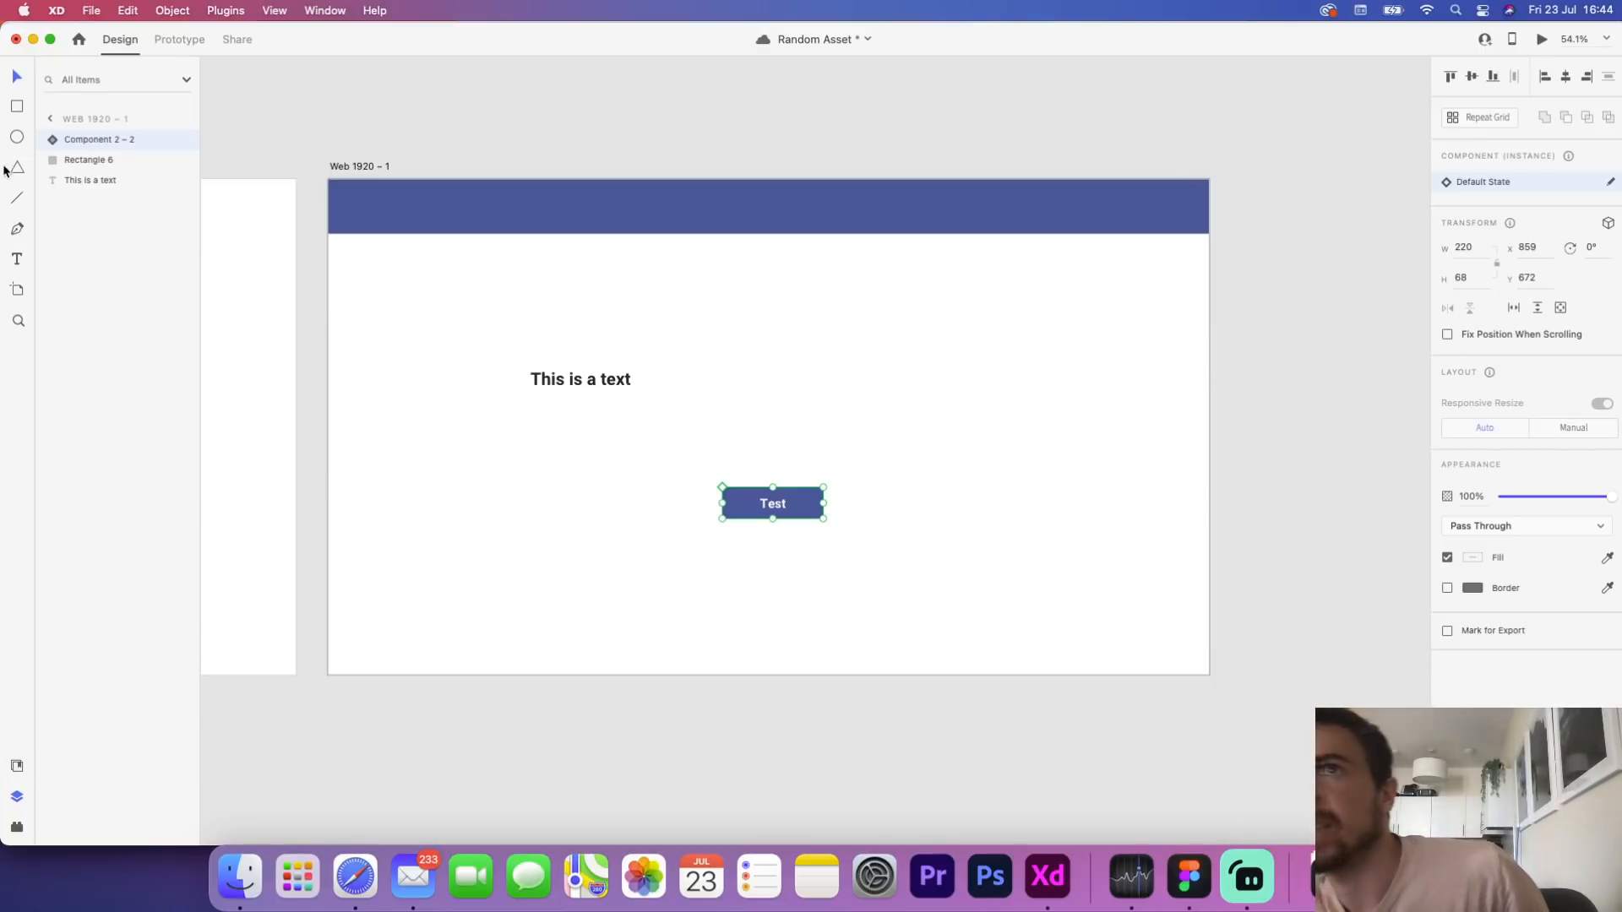
Draw a rectangle of about 285 × 195 beside the text and a tall one of about 160 × 664, both filled with the #4C5596 asset
{"action": "left_click", "coordinate": [17, 106]}
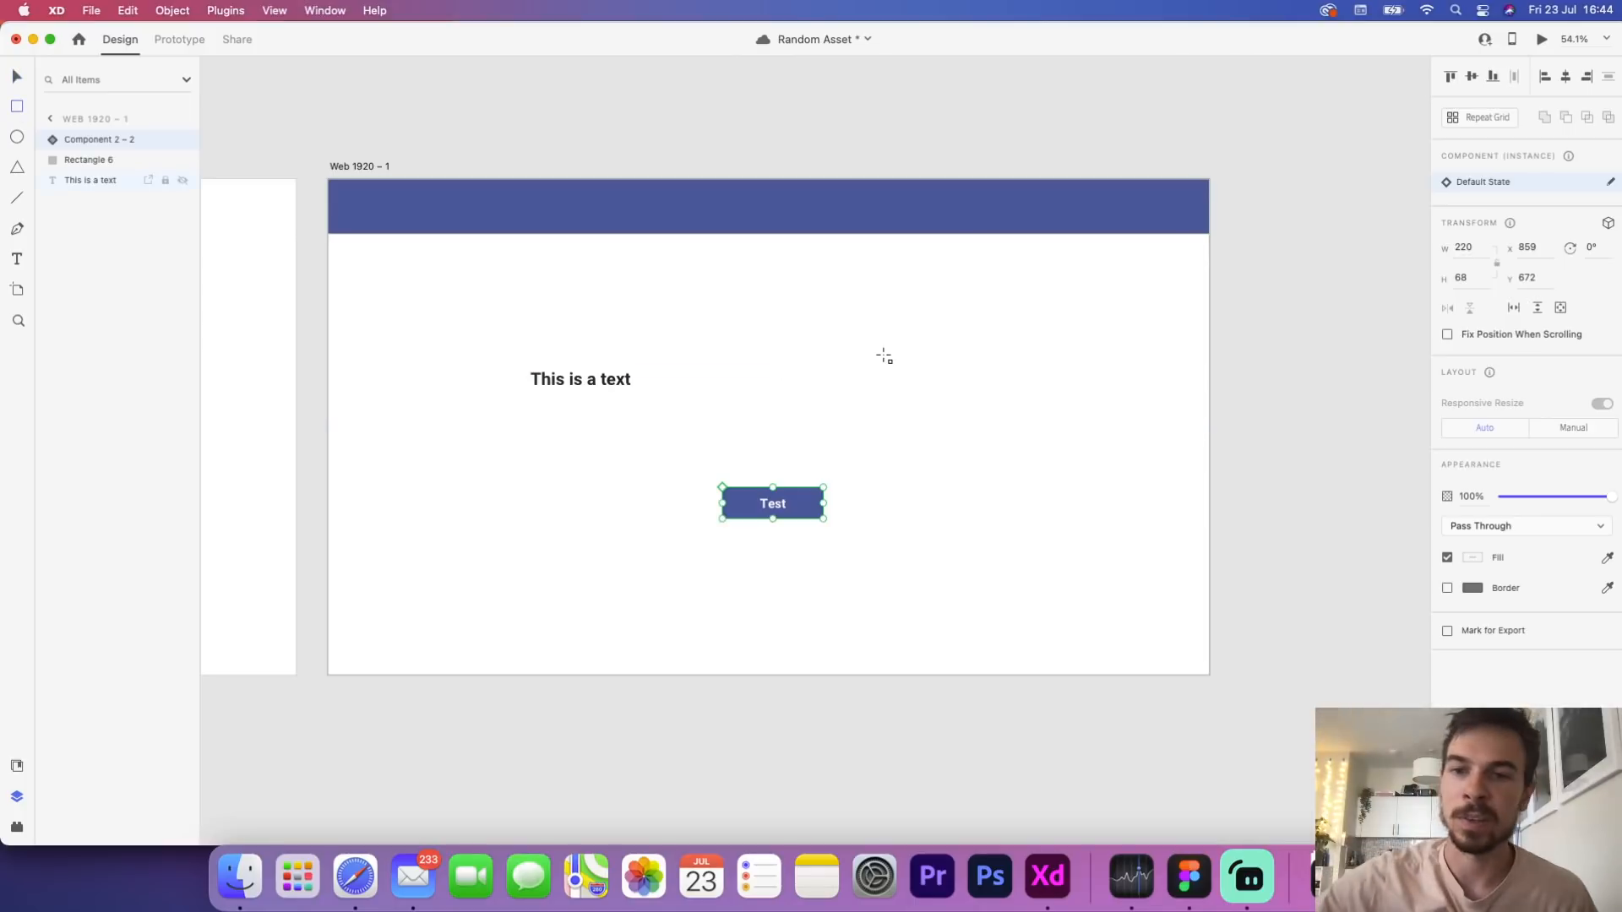
{"action": "left_click_drag", "start_coordinate": [874, 331], "coordinate": [1005, 420]}
{"action": "left_click", "coordinate": [16, 766]}
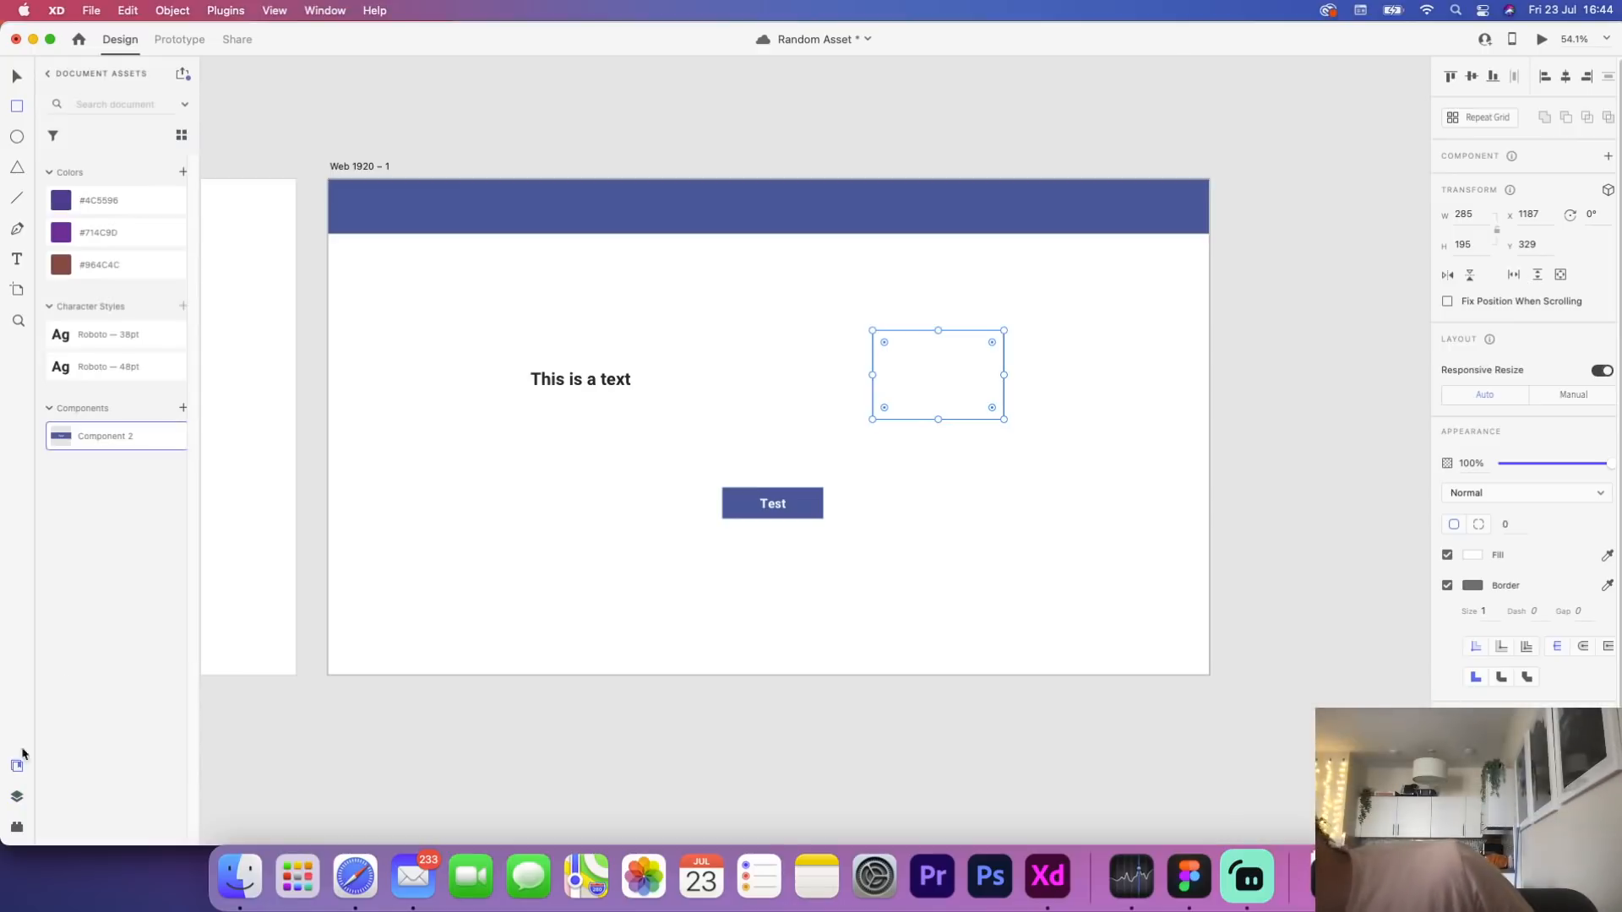
{"action": "left_click", "coordinate": [122, 201]}
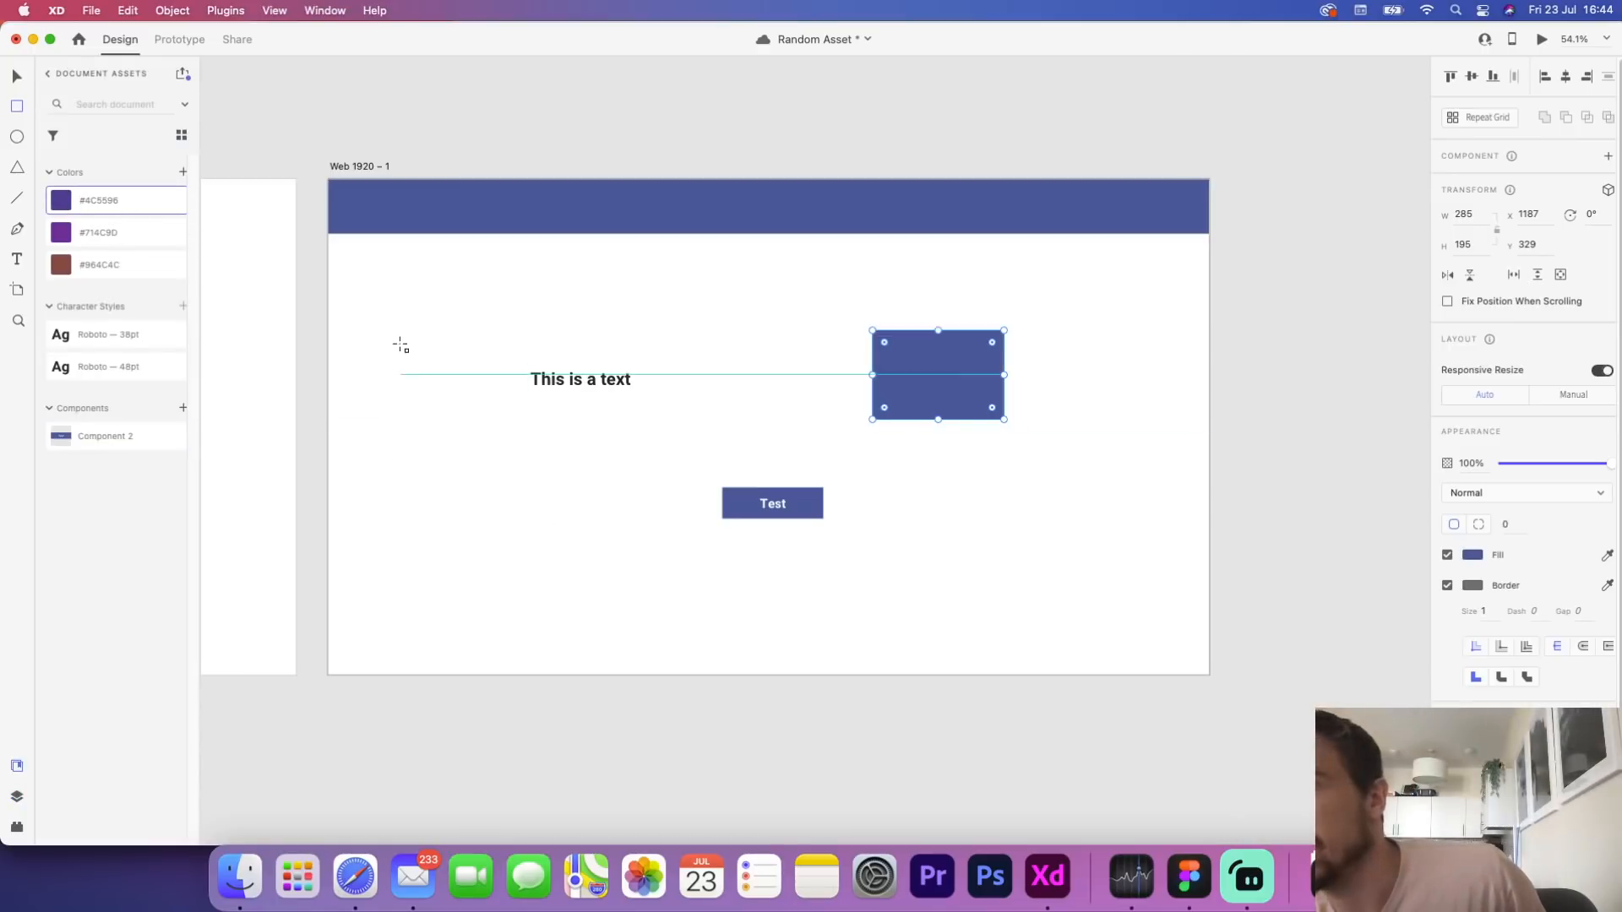
{"action": "left_click_drag", "start_coordinate": [393, 282], "coordinate": [468, 588]}
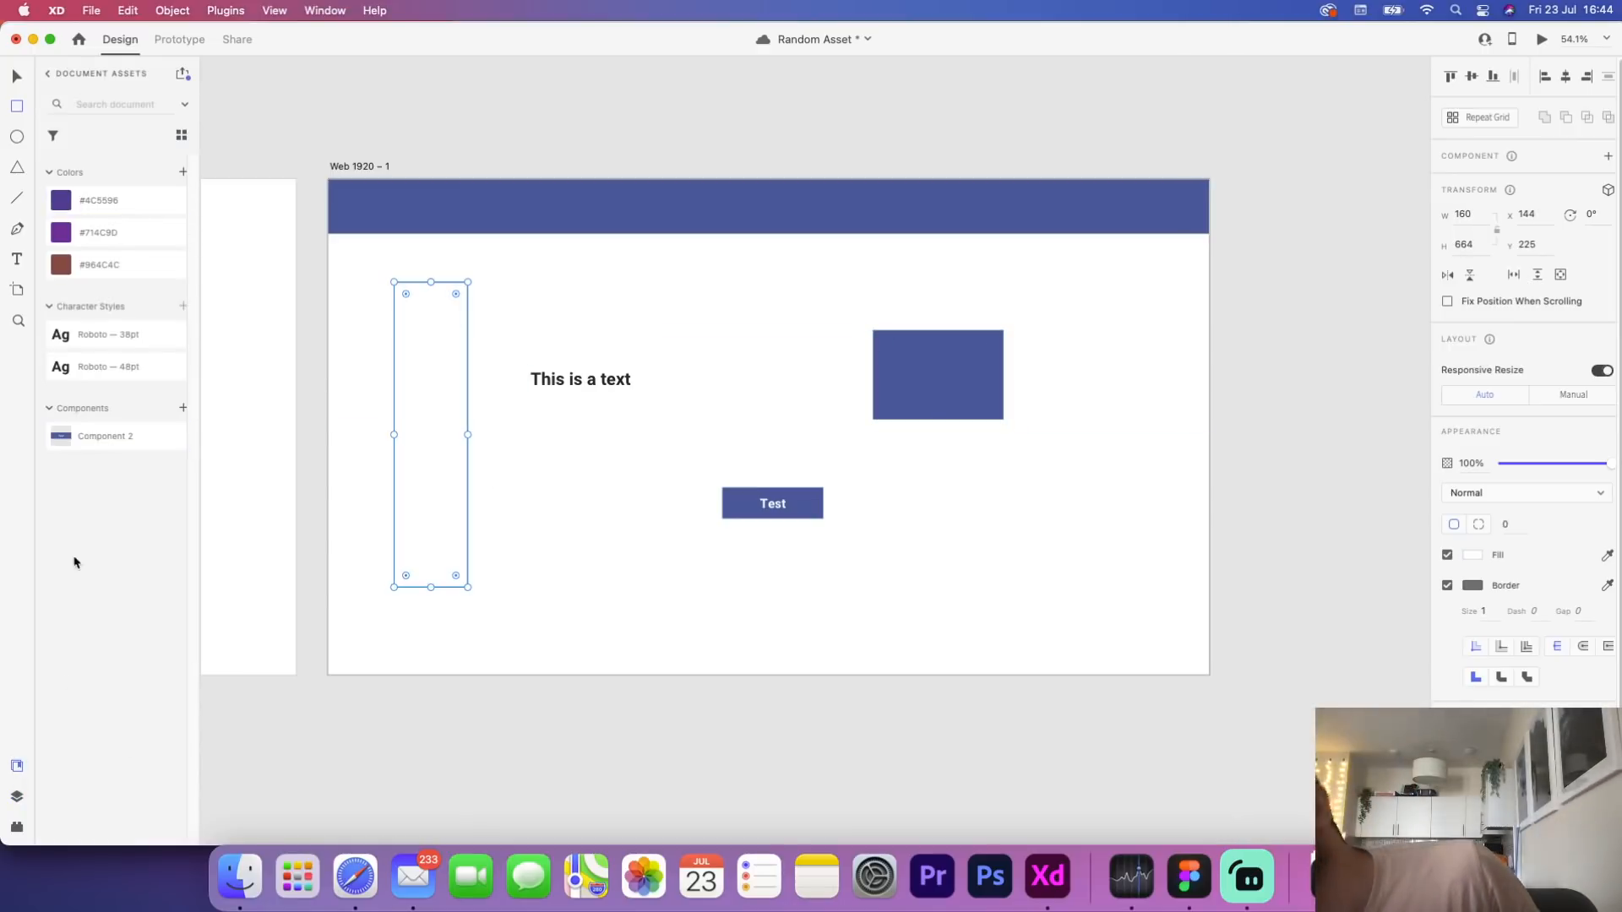
{"action": "left_click", "coordinate": [142, 200]}
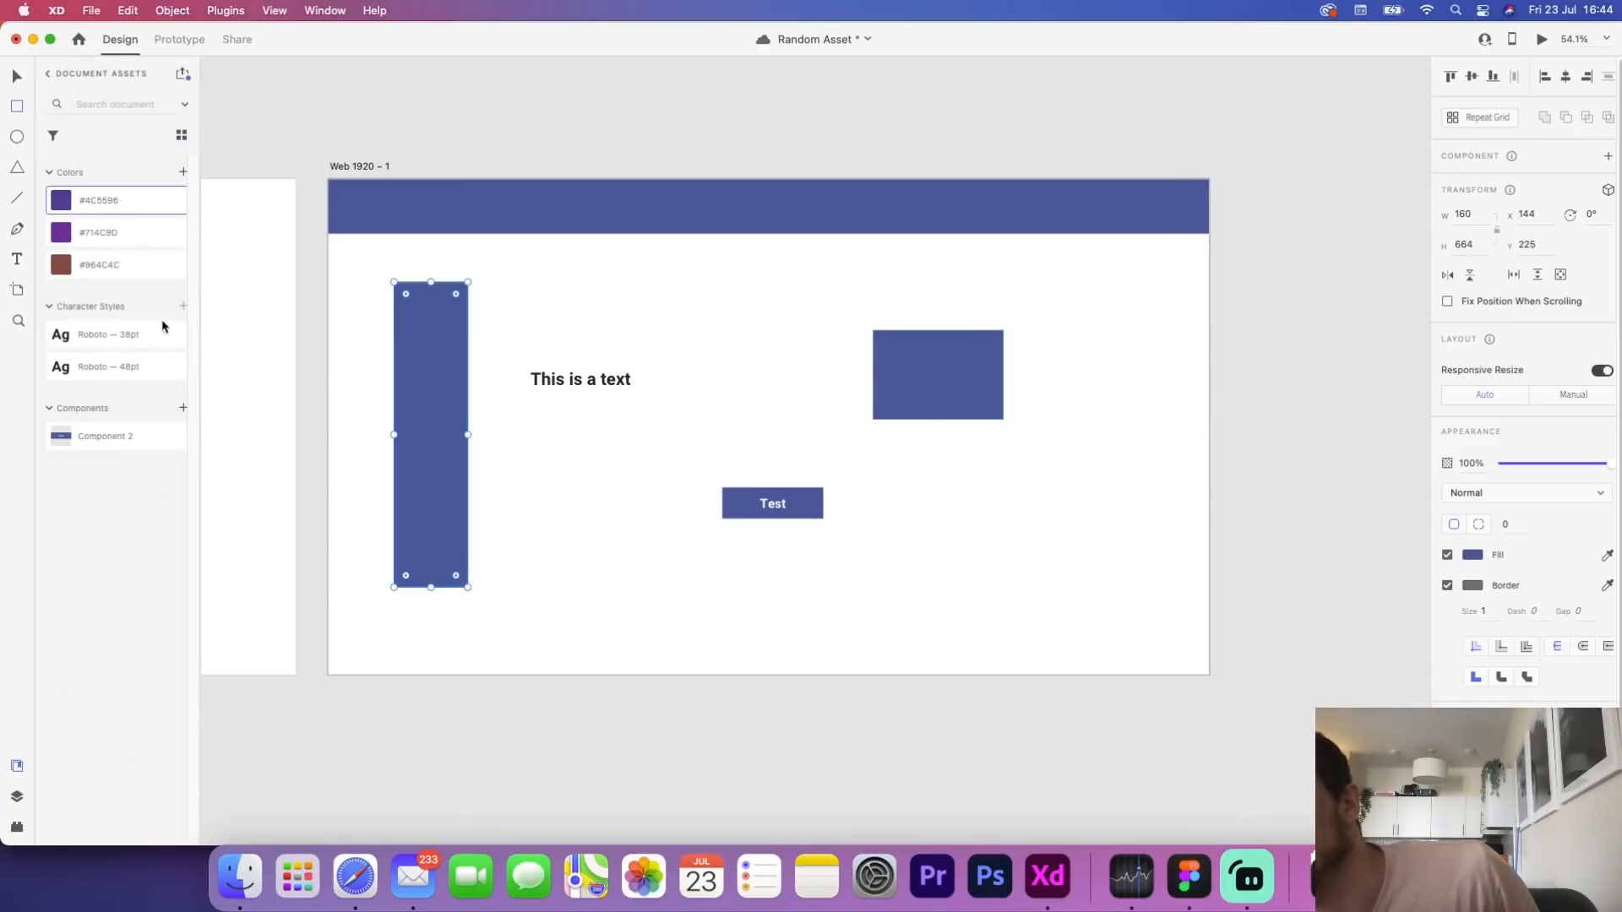
Edit the #4C5596 color asset to #364295 and deselect everything
{"action": "right_click", "coordinate": [123, 199]}
{"action": "left_click", "coordinate": [142, 262]}
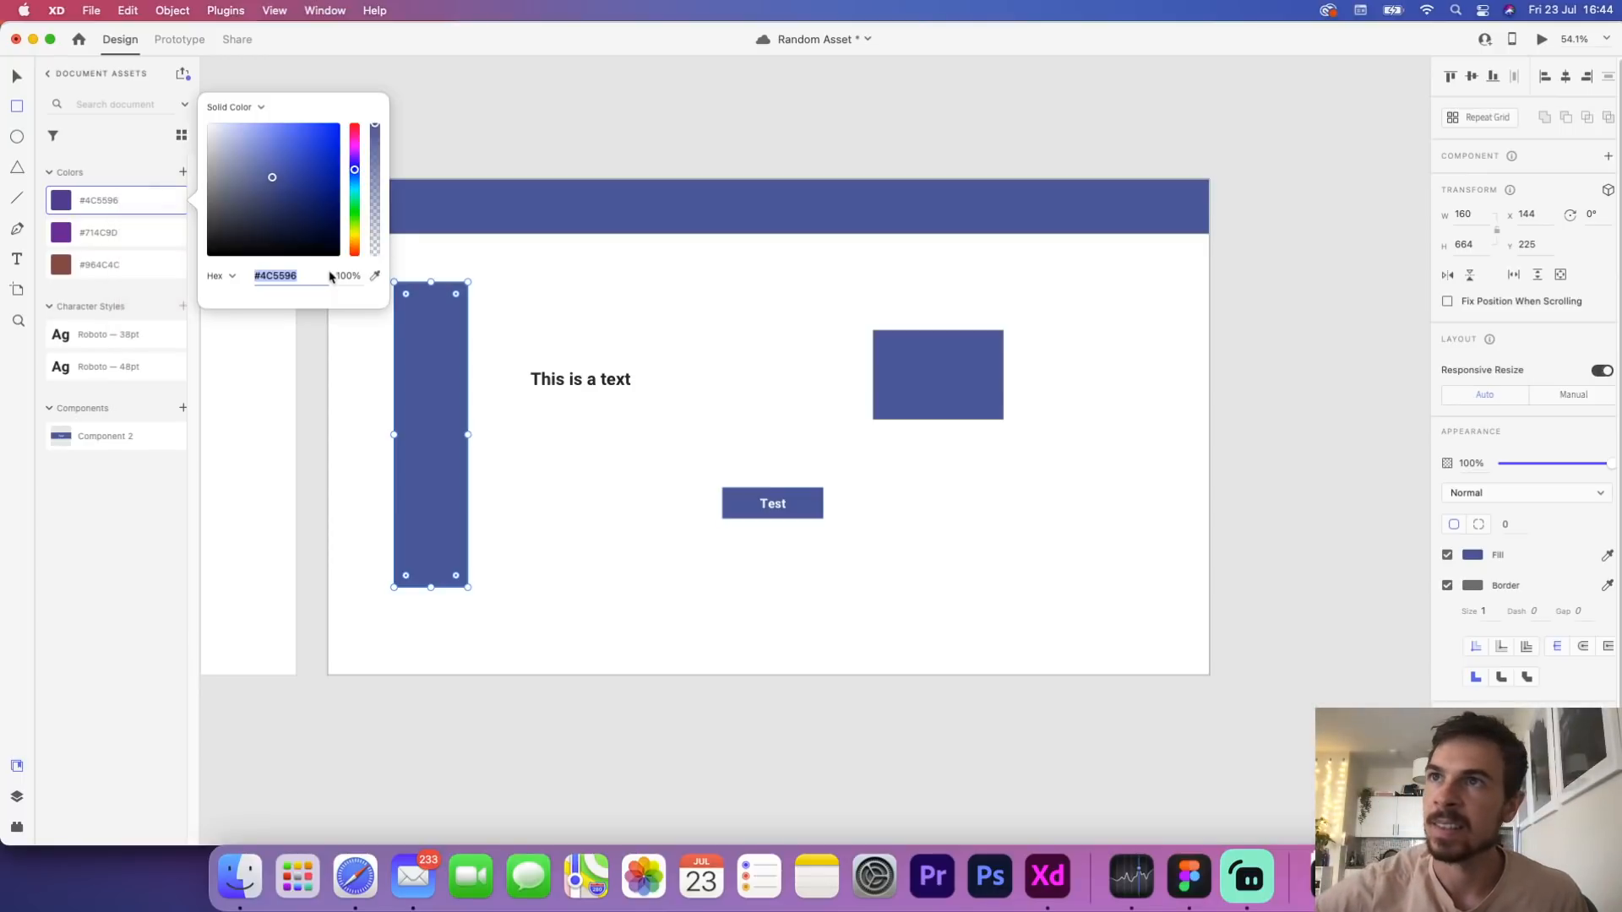
{"action": "left_click", "coordinate": [283, 152]}
{"action": "mouse_move", "coordinate": [283, 152]}
{"action": "left_mouse_down"}
{"action": "mouse_move", "coordinate": [300, 162]}
{"action": "mouse_move", "coordinate": [291, 179]}
{"action": "left_mouse_up"}
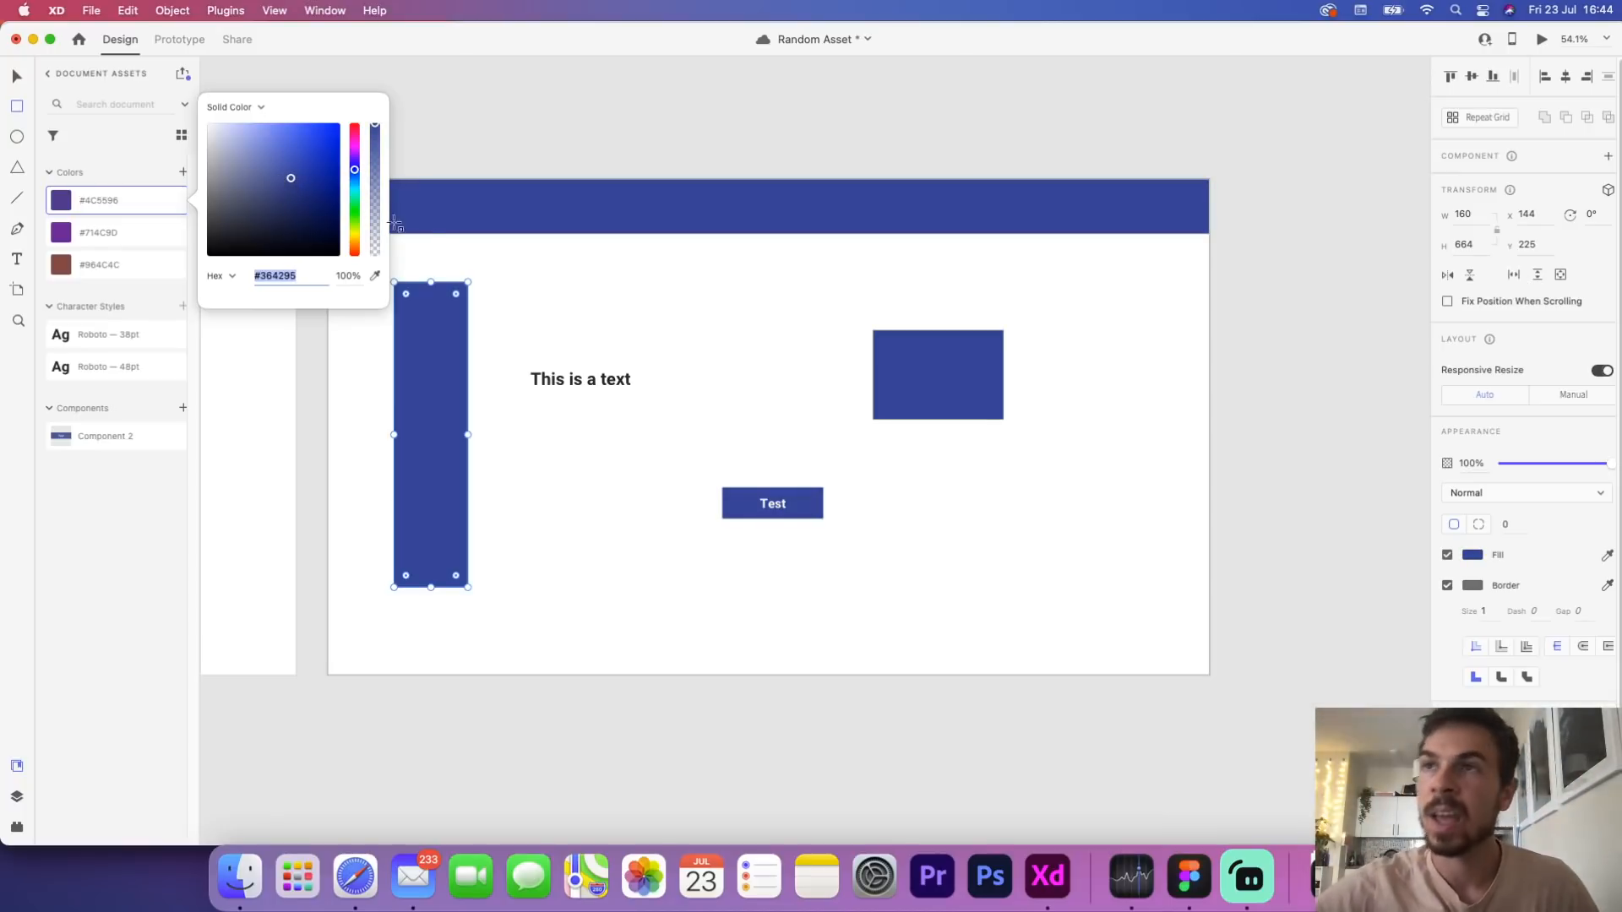
{"action": "left_click", "coordinate": [15, 72]}
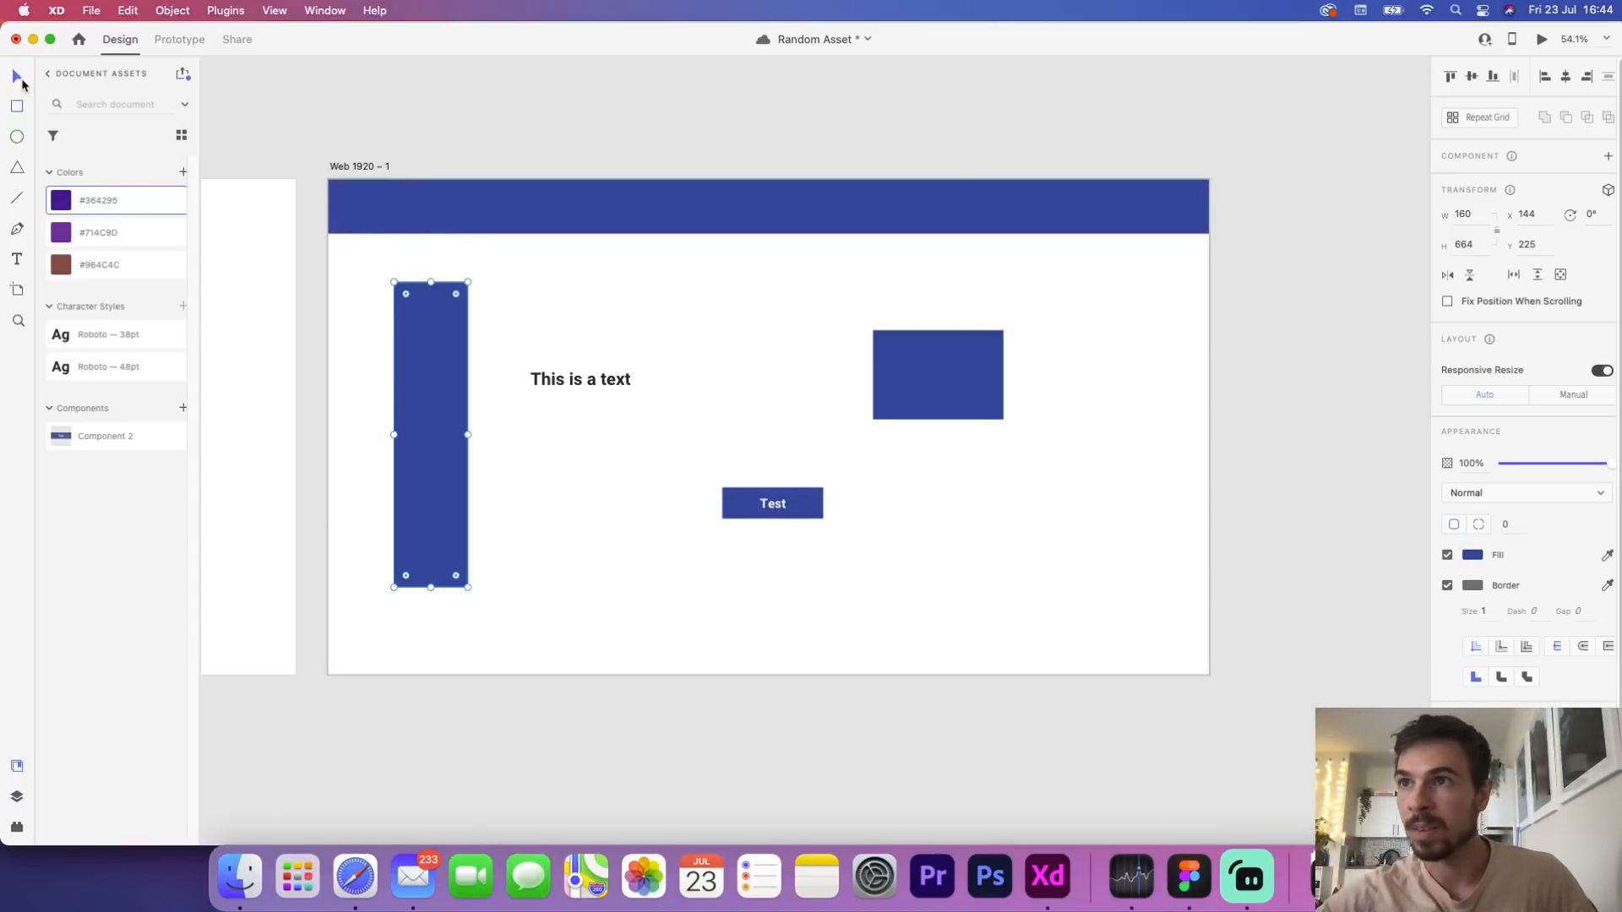
{"action": "left_click", "coordinate": [608, 498]}
Change only the tall rectangle's own fill to a pale greyish blue, then deselect it
{"action": "left_click", "coordinate": [433, 458]}
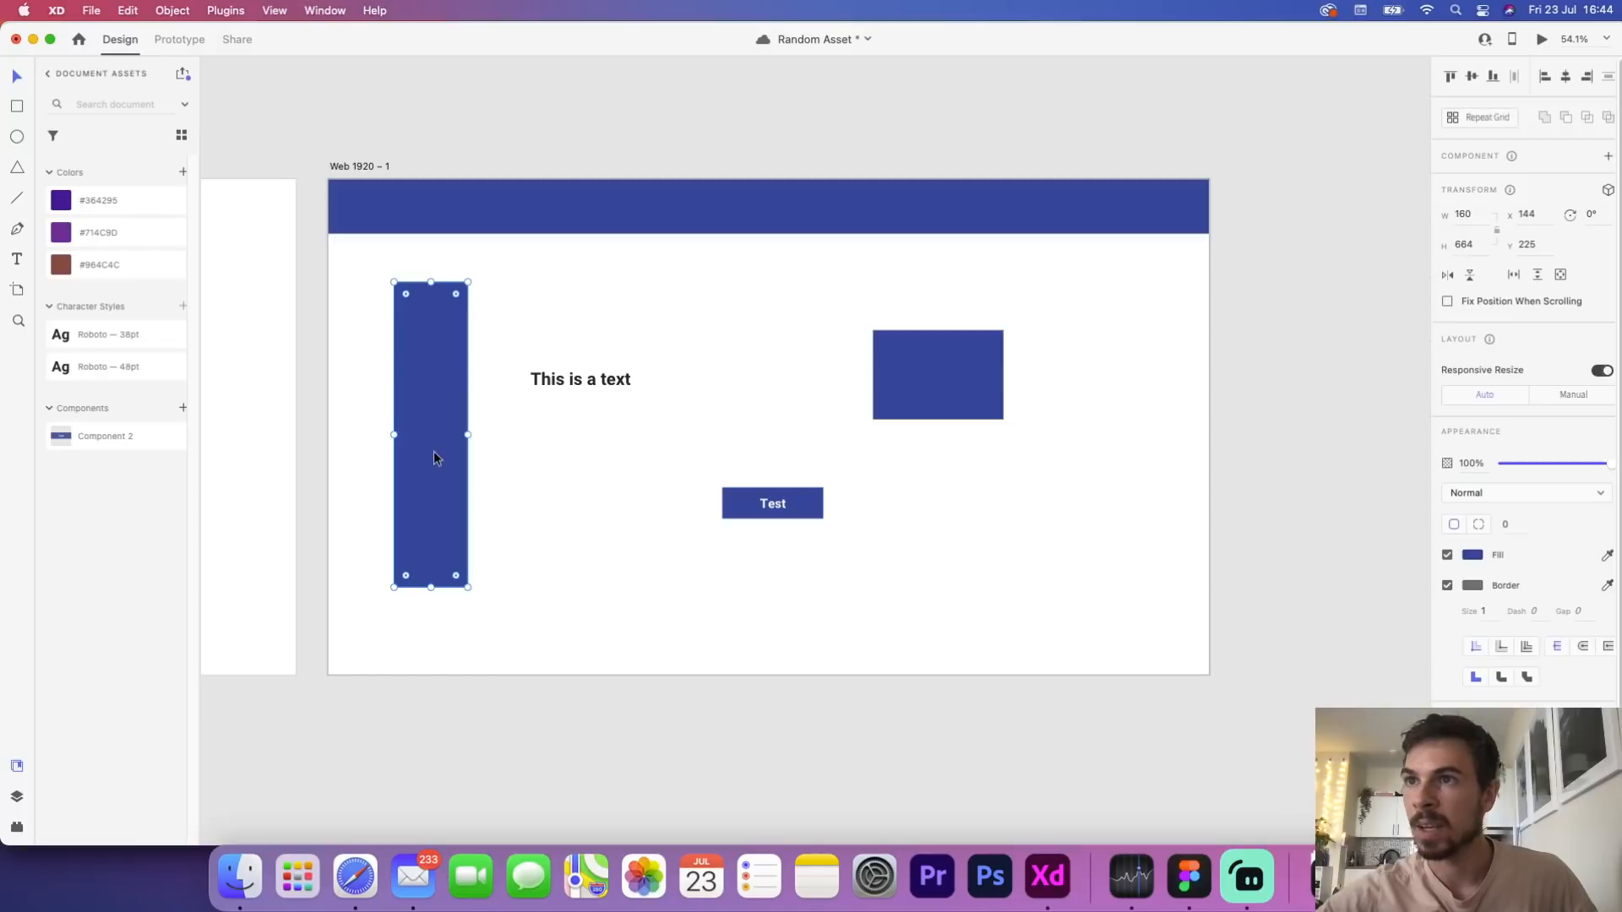
{"action": "left_click", "coordinate": [1473, 555]}
{"action": "left_click_drag", "start_coordinate": [1375, 543], "coordinate": [1293, 502]}
{"action": "left_click", "coordinate": [983, 594]}
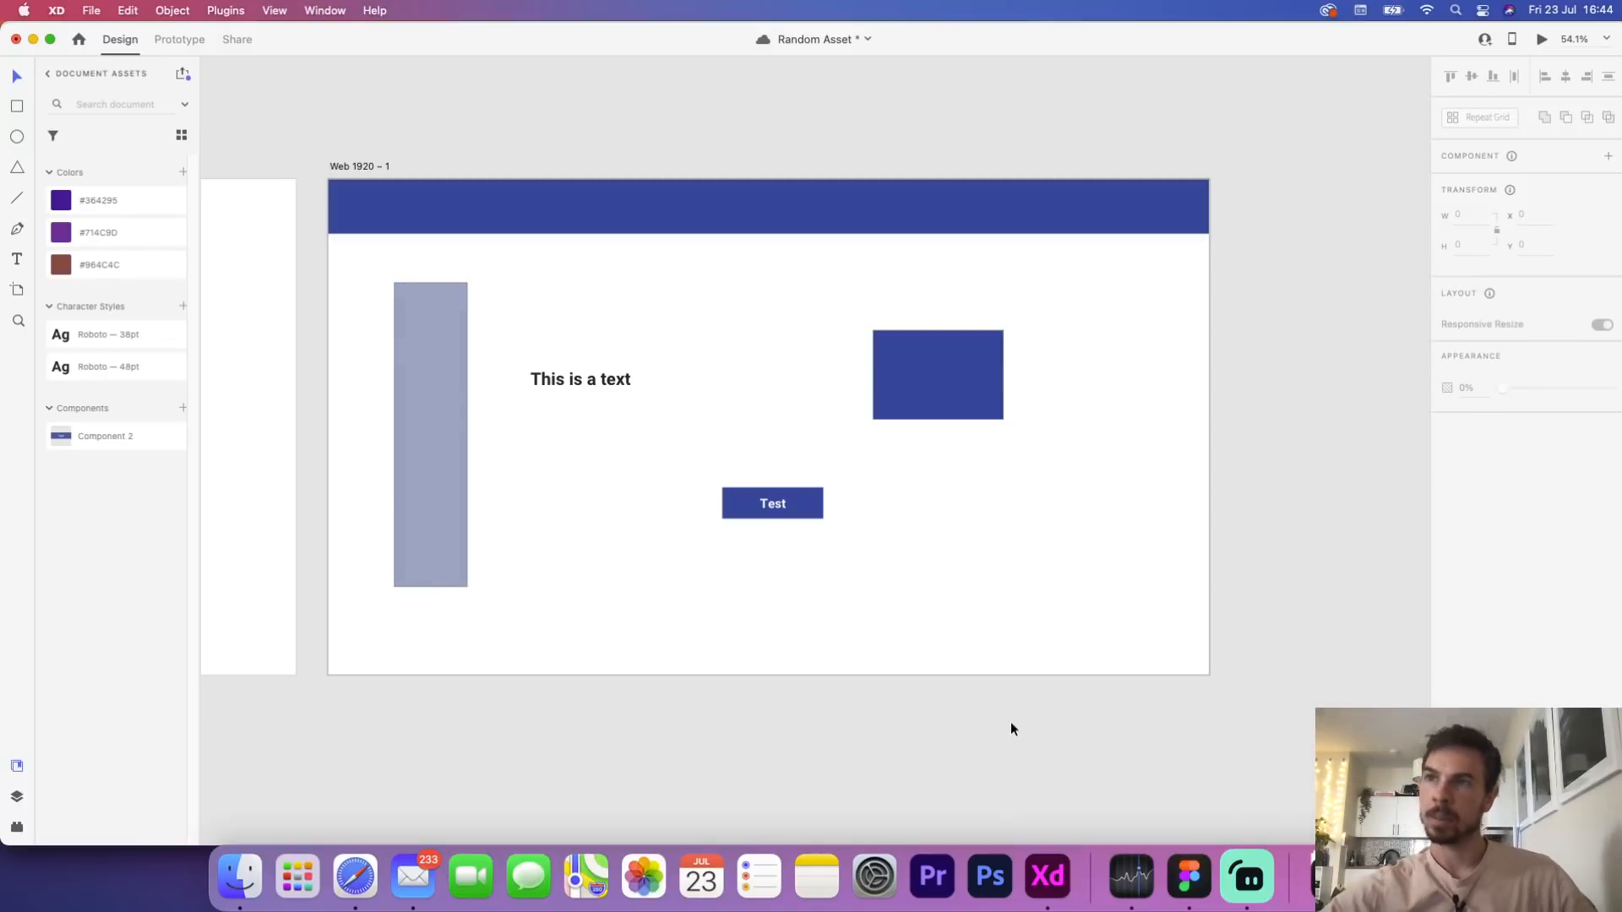
Switch to Figma, select the teal circle and view the Assets file's local components before returning to the layer list
{"action": "key", "text": "super+Tab"}
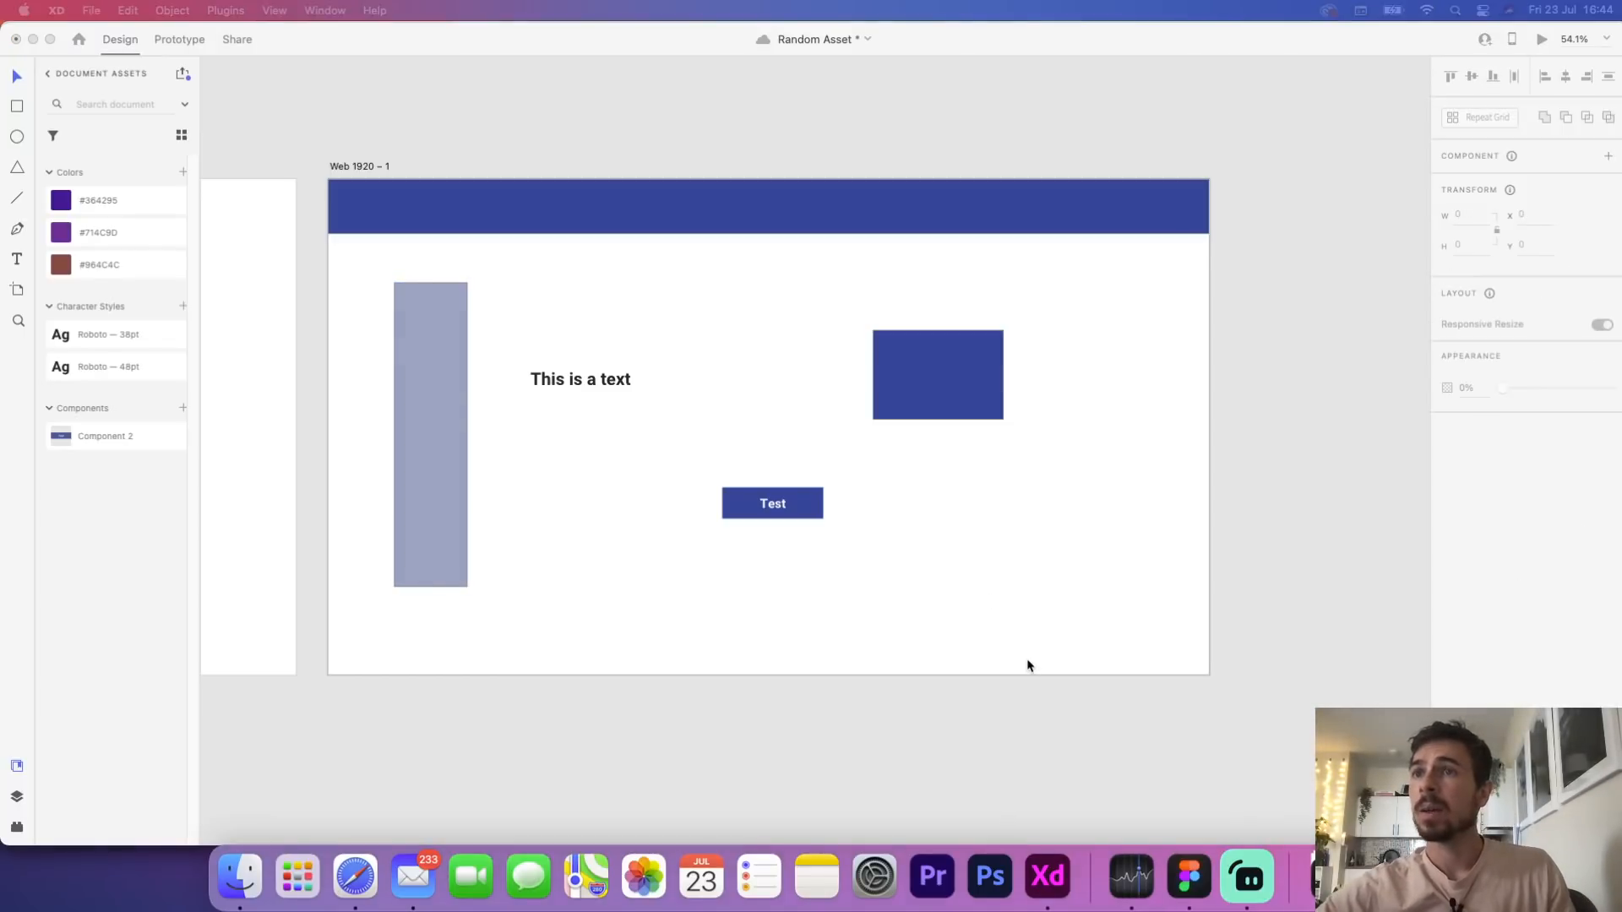
{"action": "left_click", "coordinate": [1189, 874]}
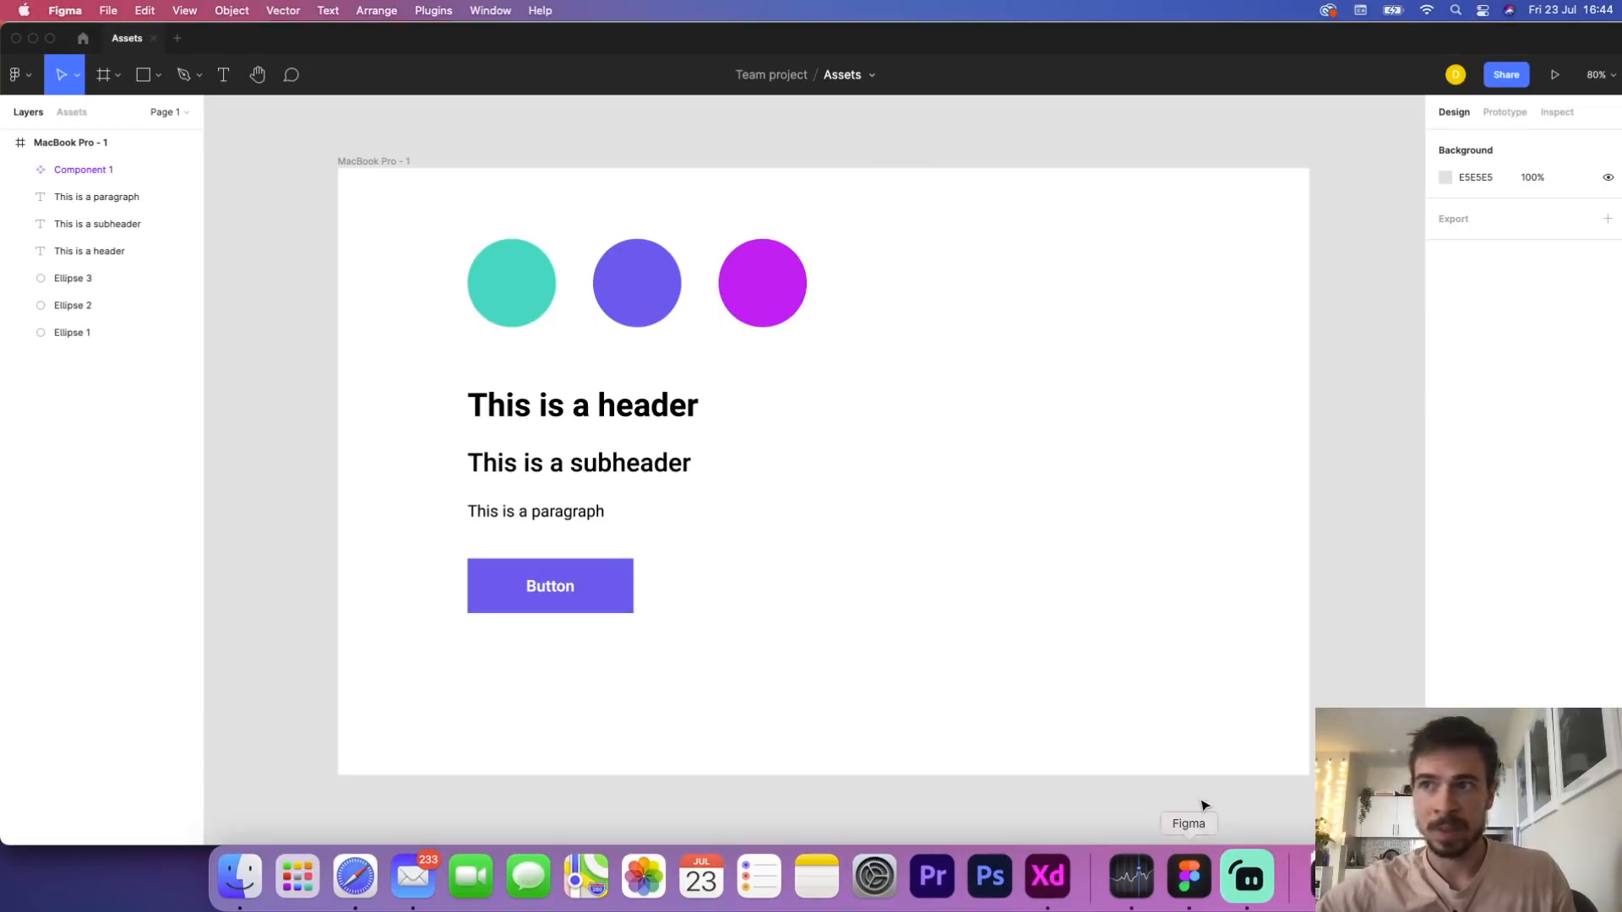
{"action": "left_click", "coordinate": [542, 270]}
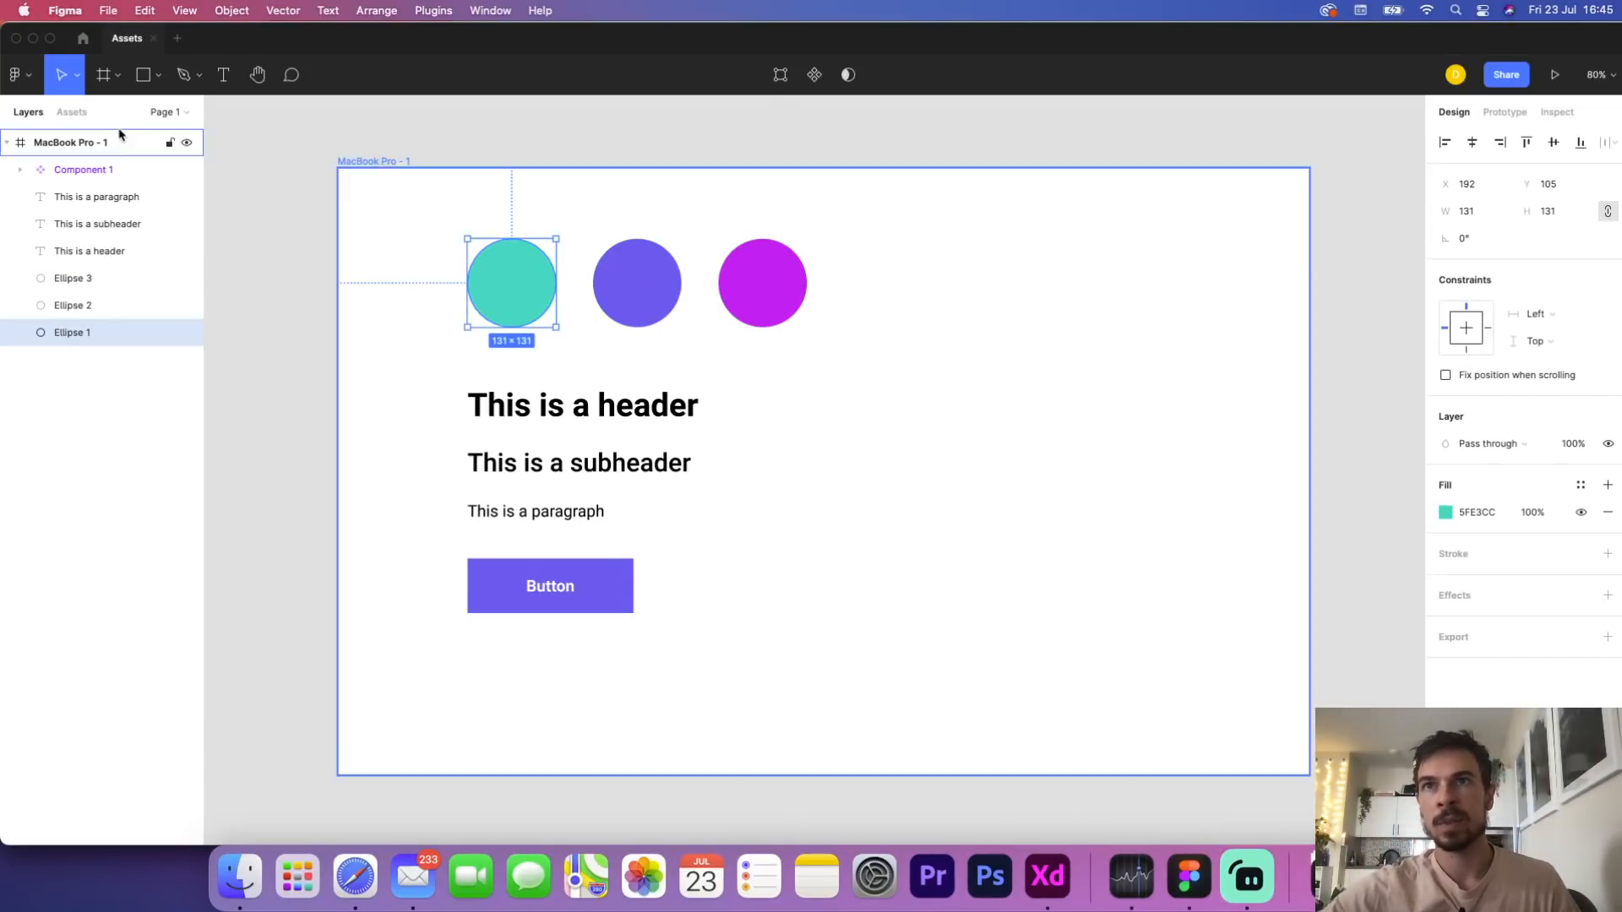
{"action": "left_click", "coordinate": [88, 118]}
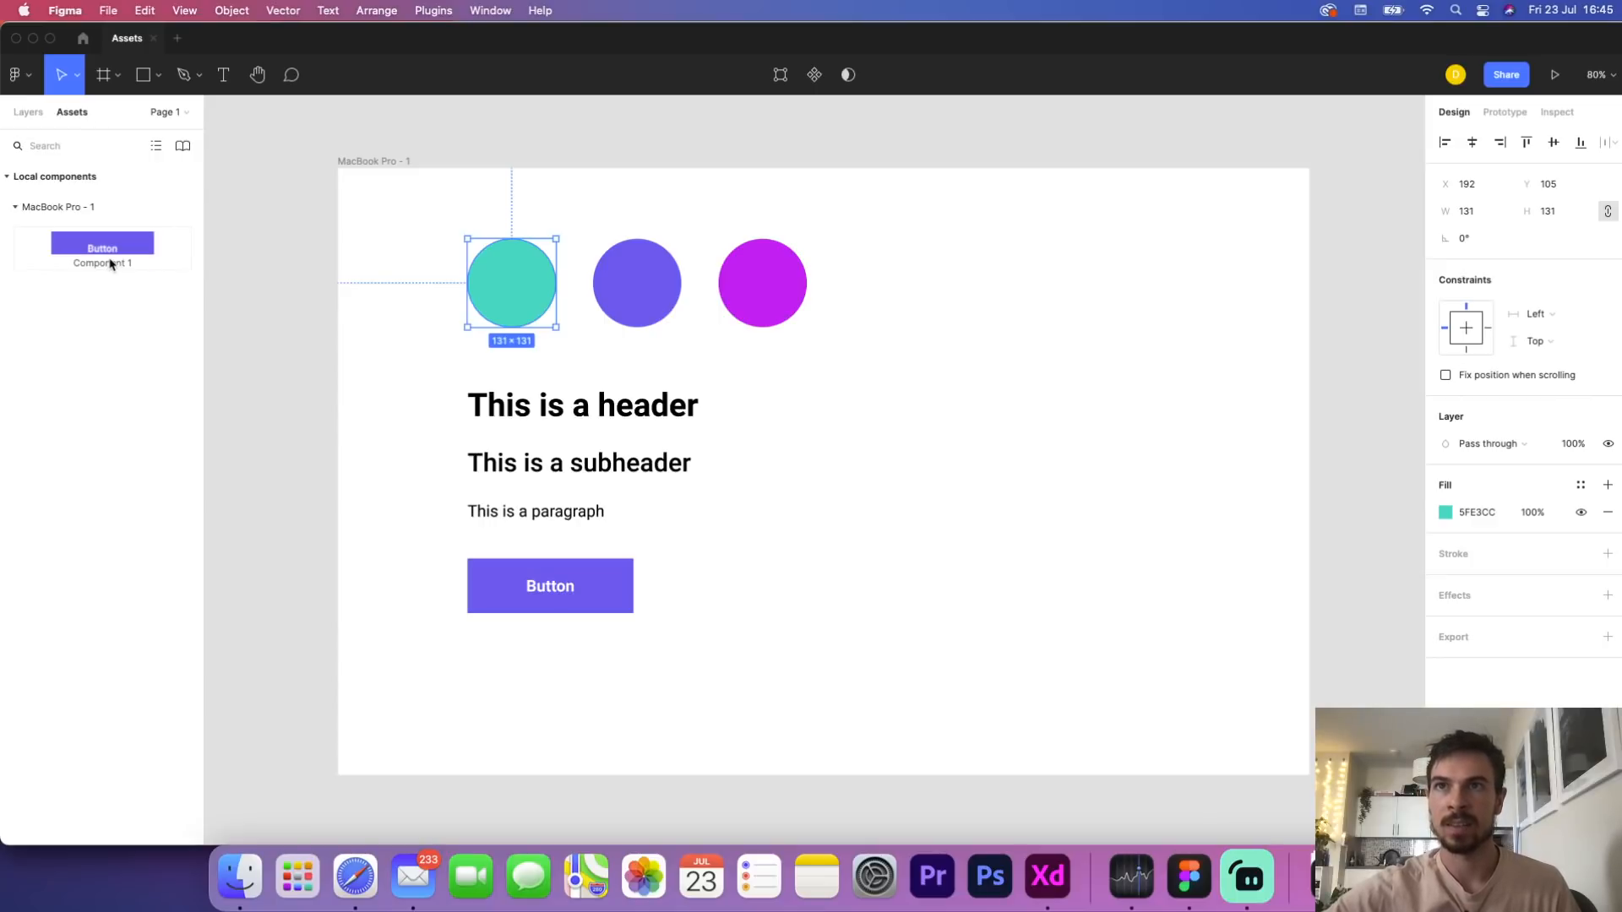
{"action": "left_click", "coordinate": [29, 113]}
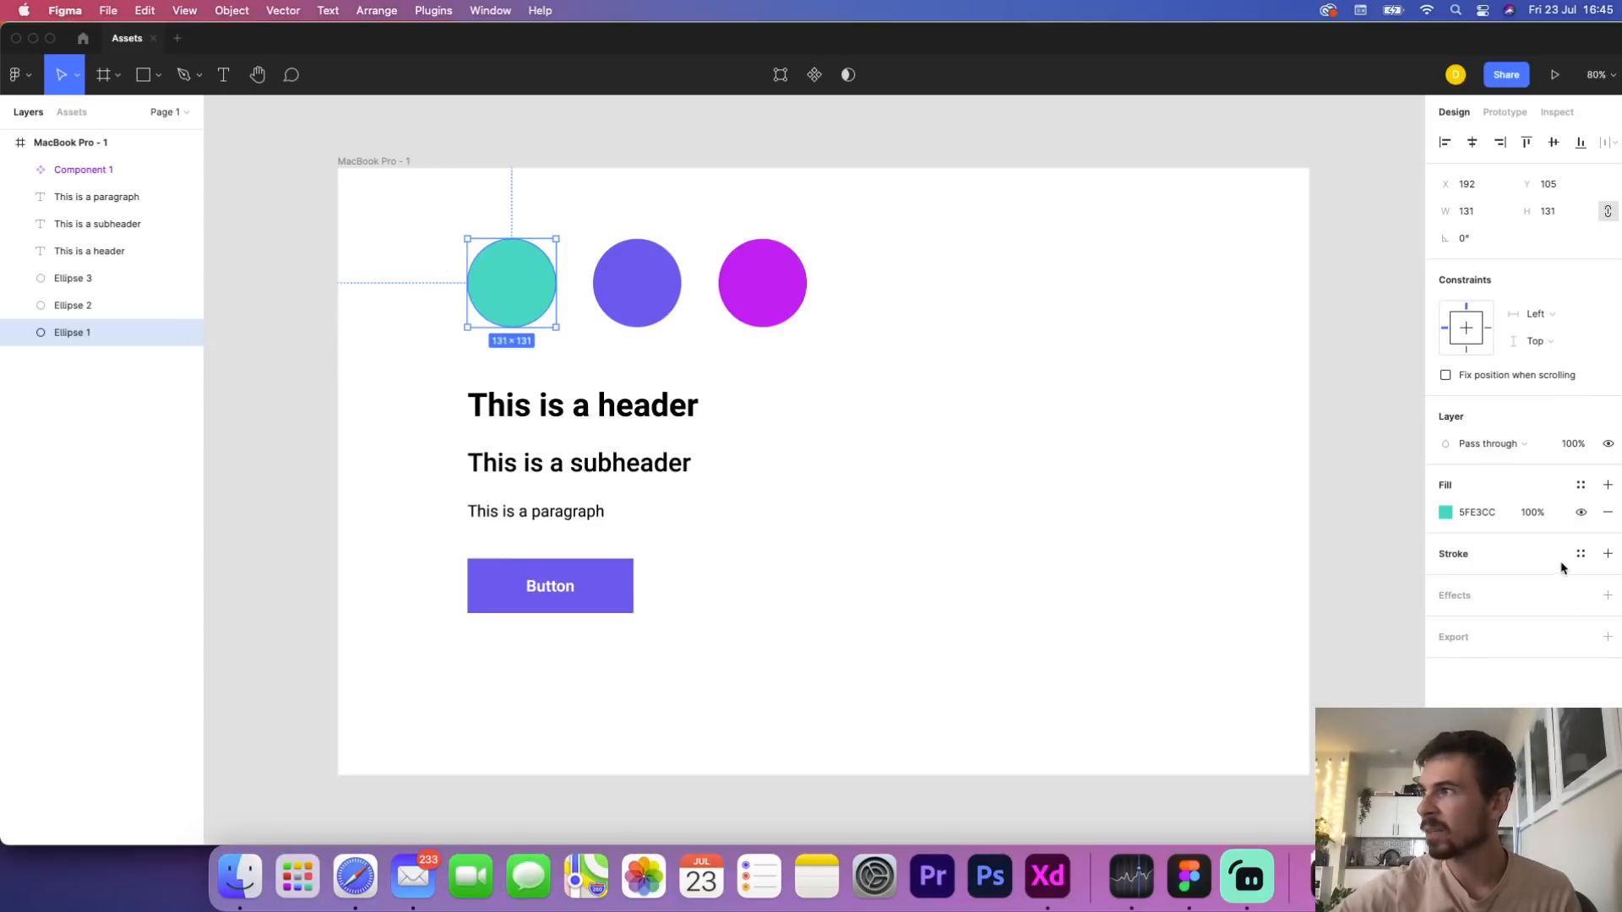
Create a color style named green from the teal circle's fill
{"action": "left_click", "coordinate": [1607, 488]}
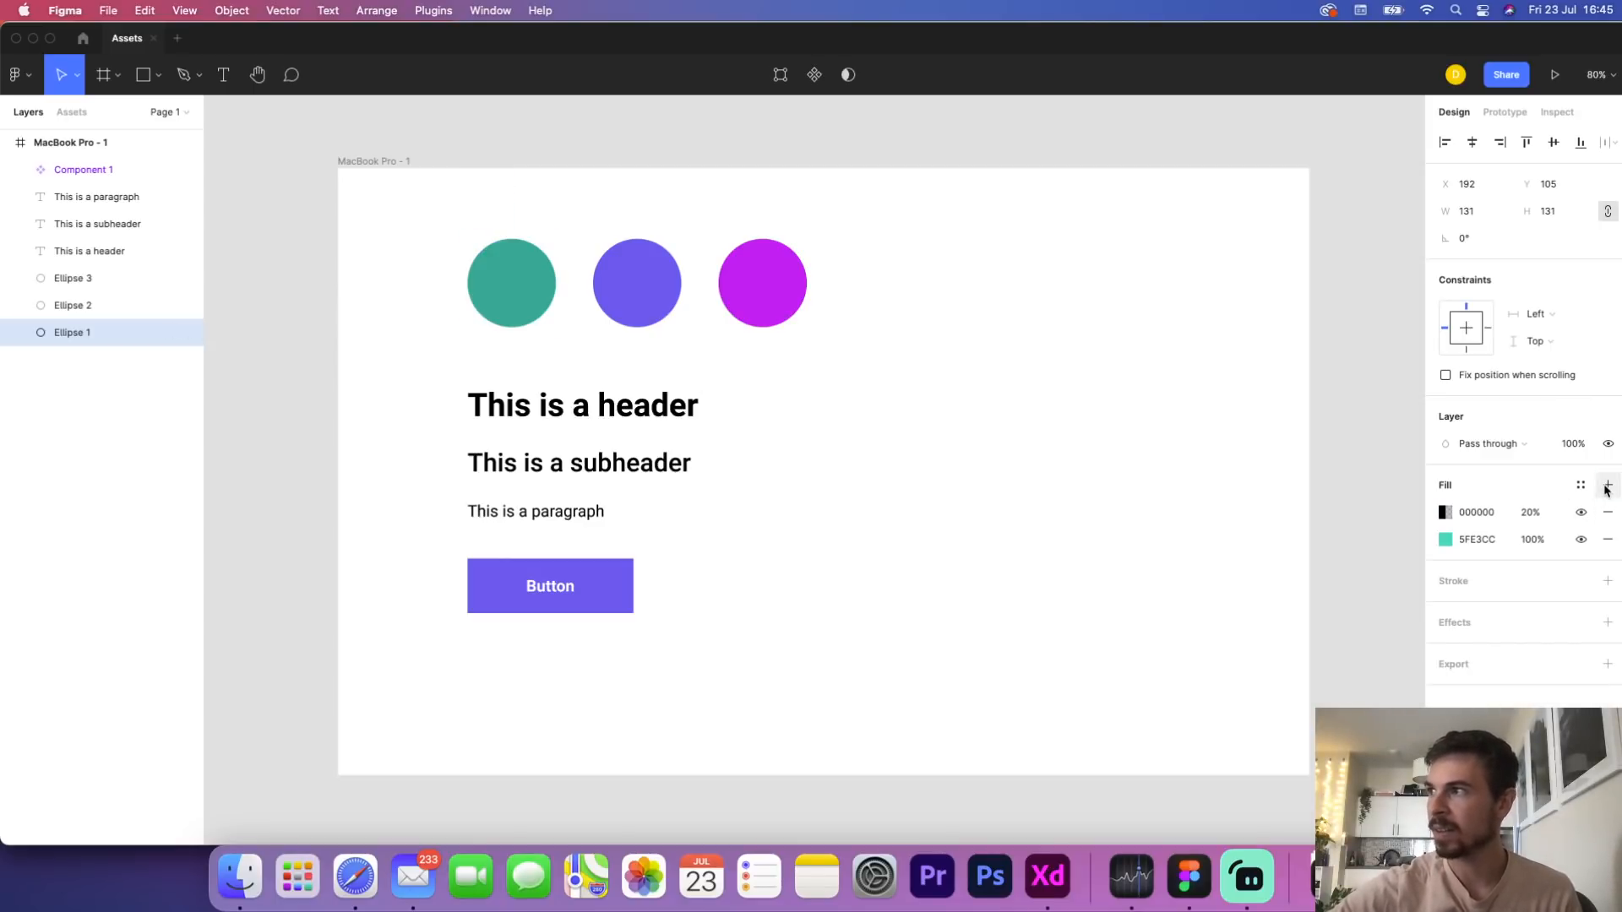
{"action": "key", "text": "super+z"}
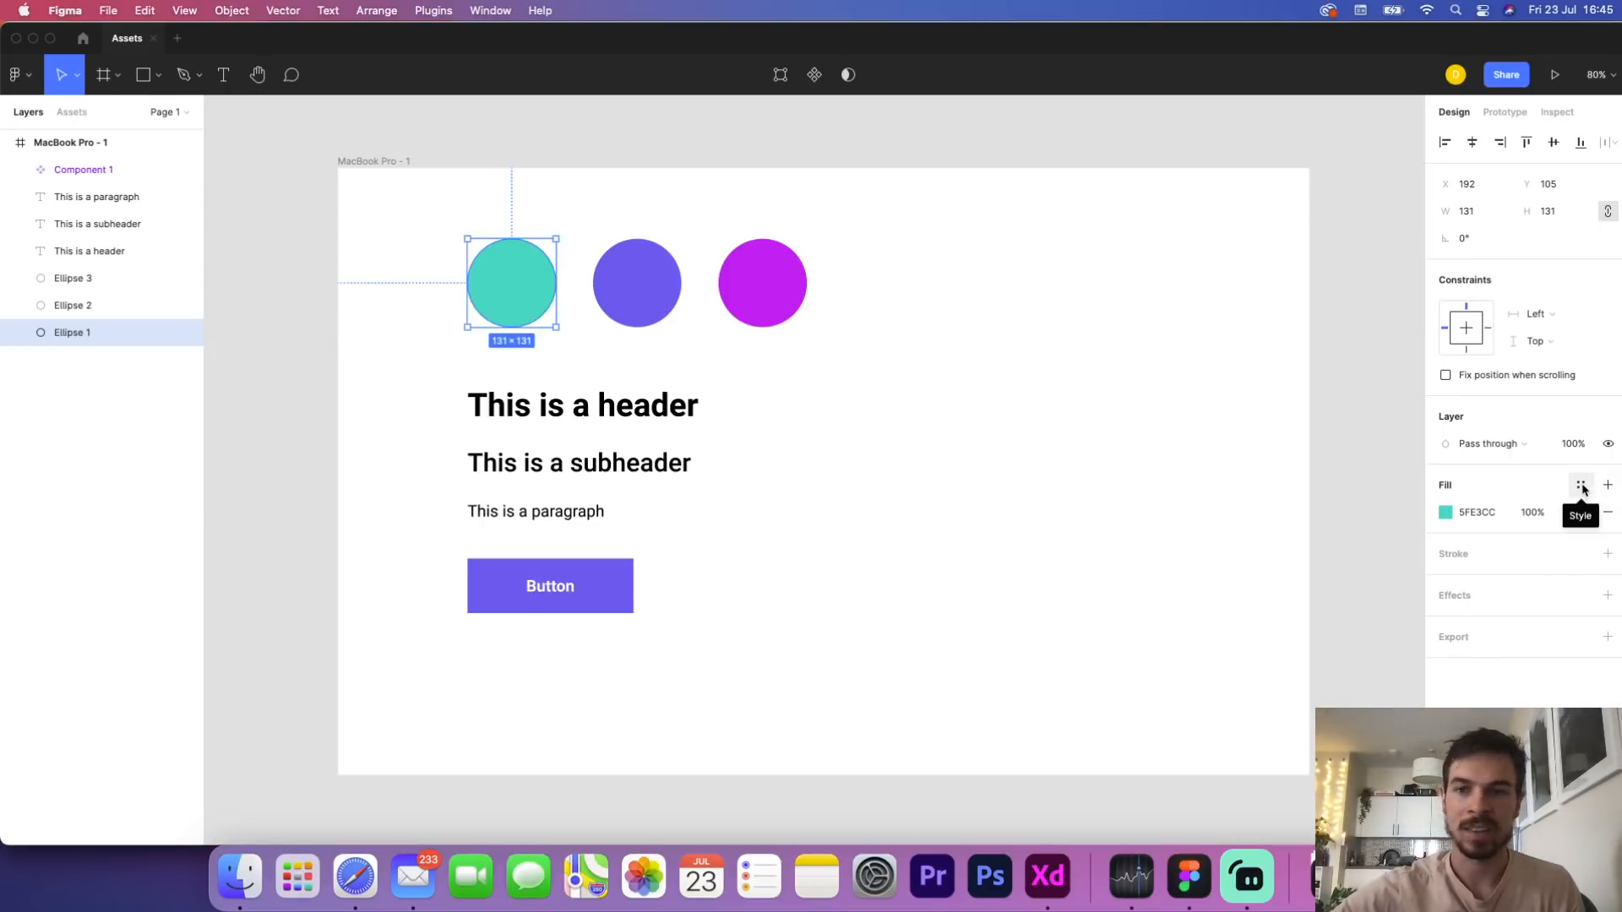
{"action": "left_click", "coordinate": [1580, 487]}
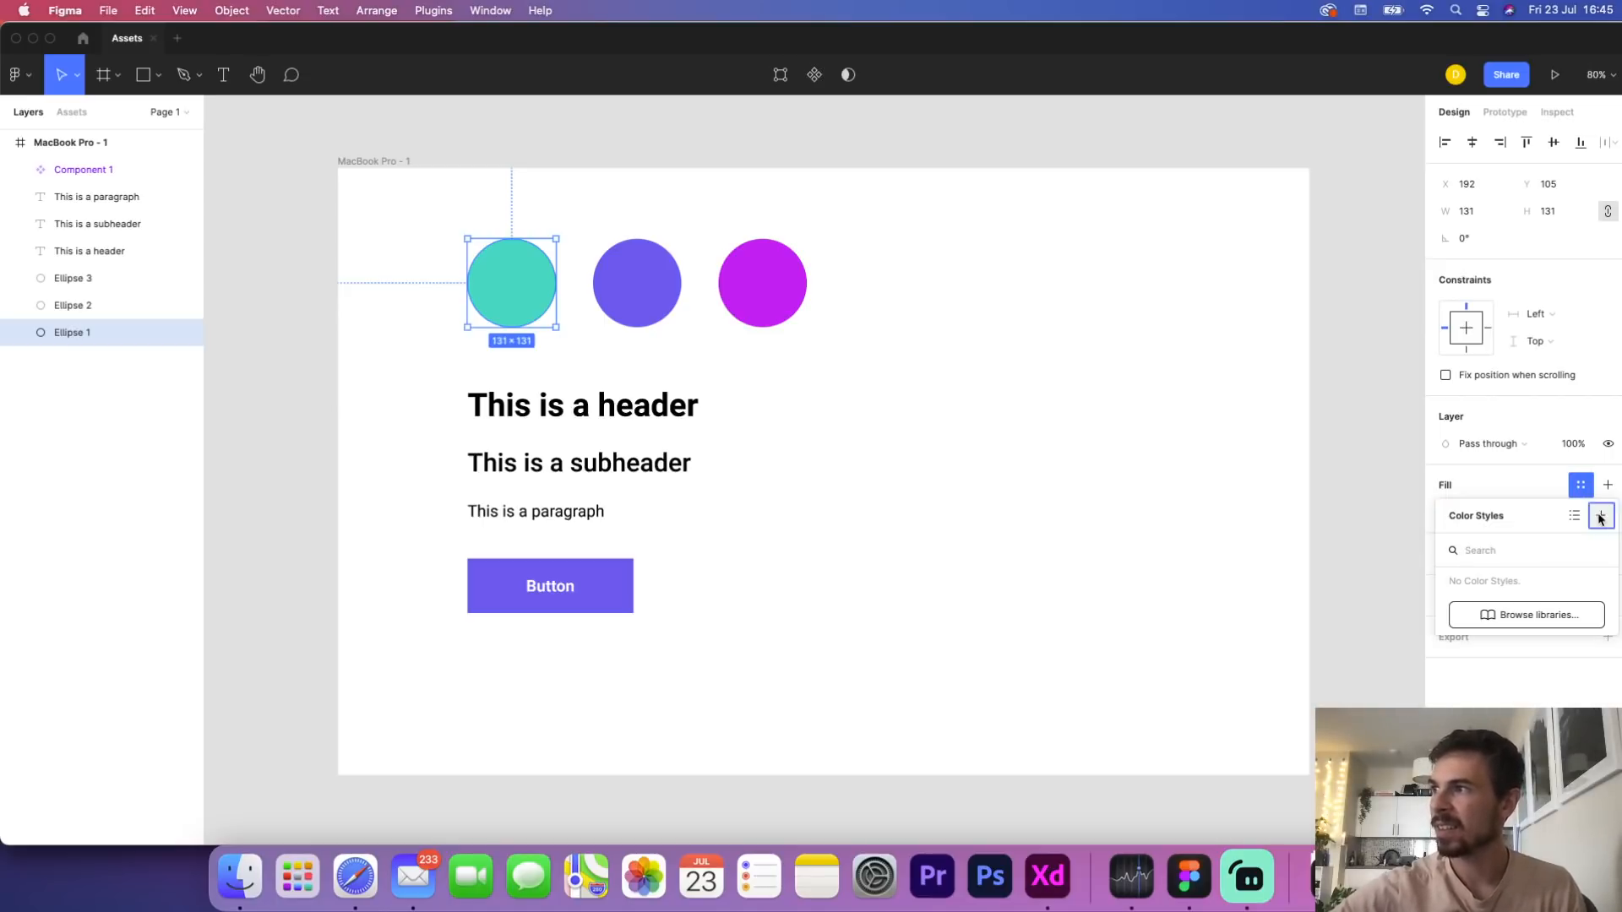
{"action": "left_click", "coordinate": [1601, 515]}
{"action": "type", "text": "green"}
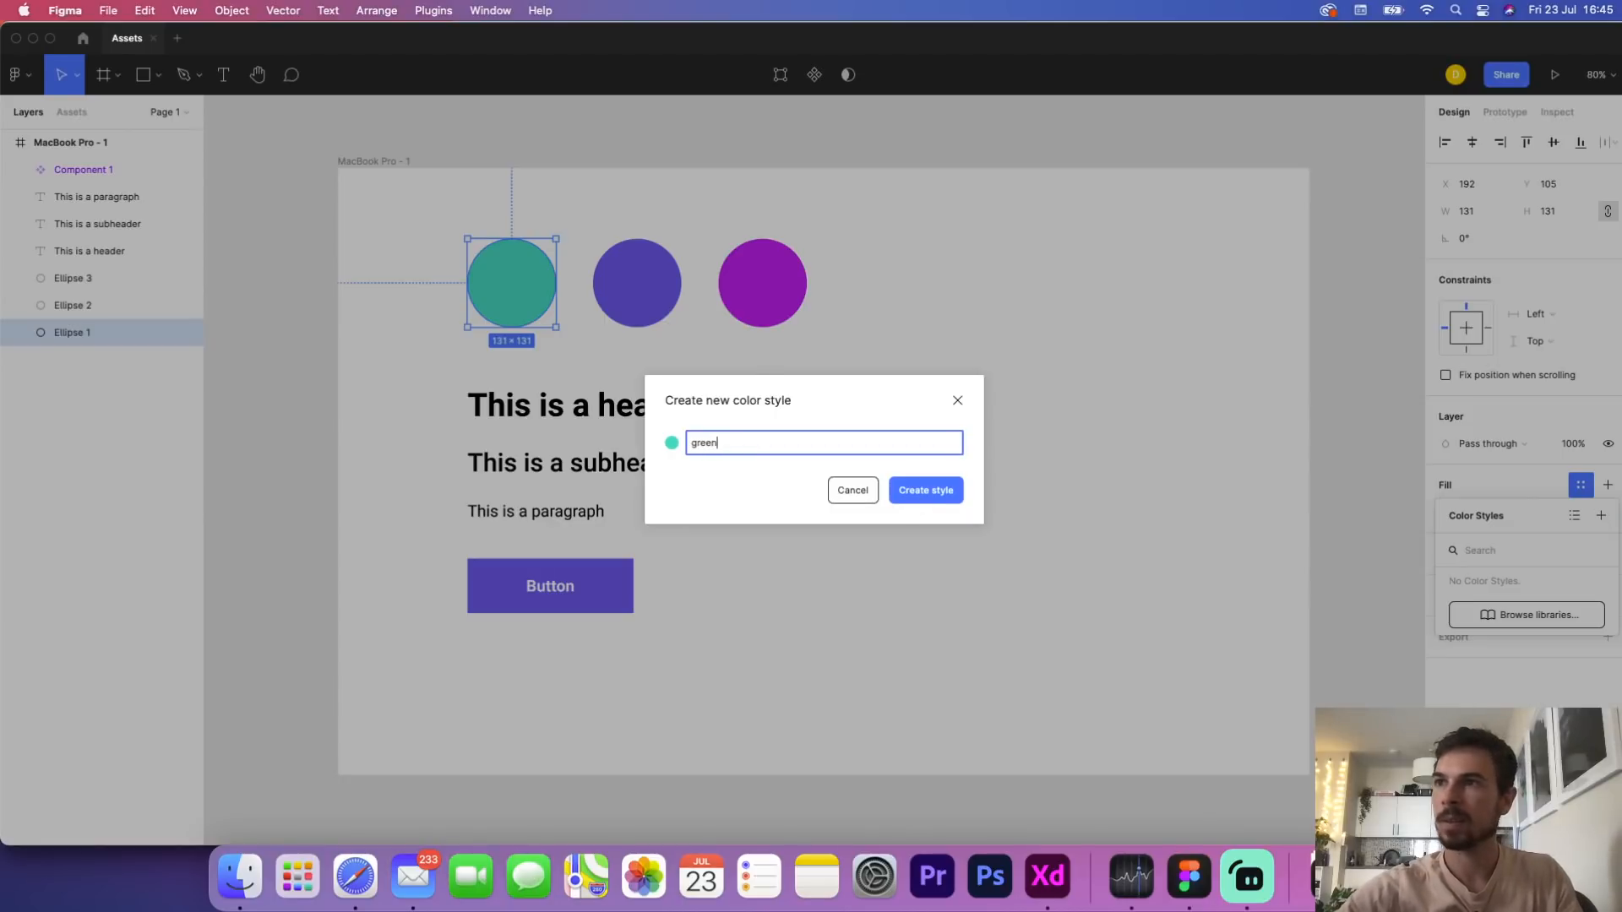
{"action": "key", "text": "Return"}
Select the middle blue-violet circle and open the color styles for its fill
{"action": "left_click", "coordinate": [668, 275]}
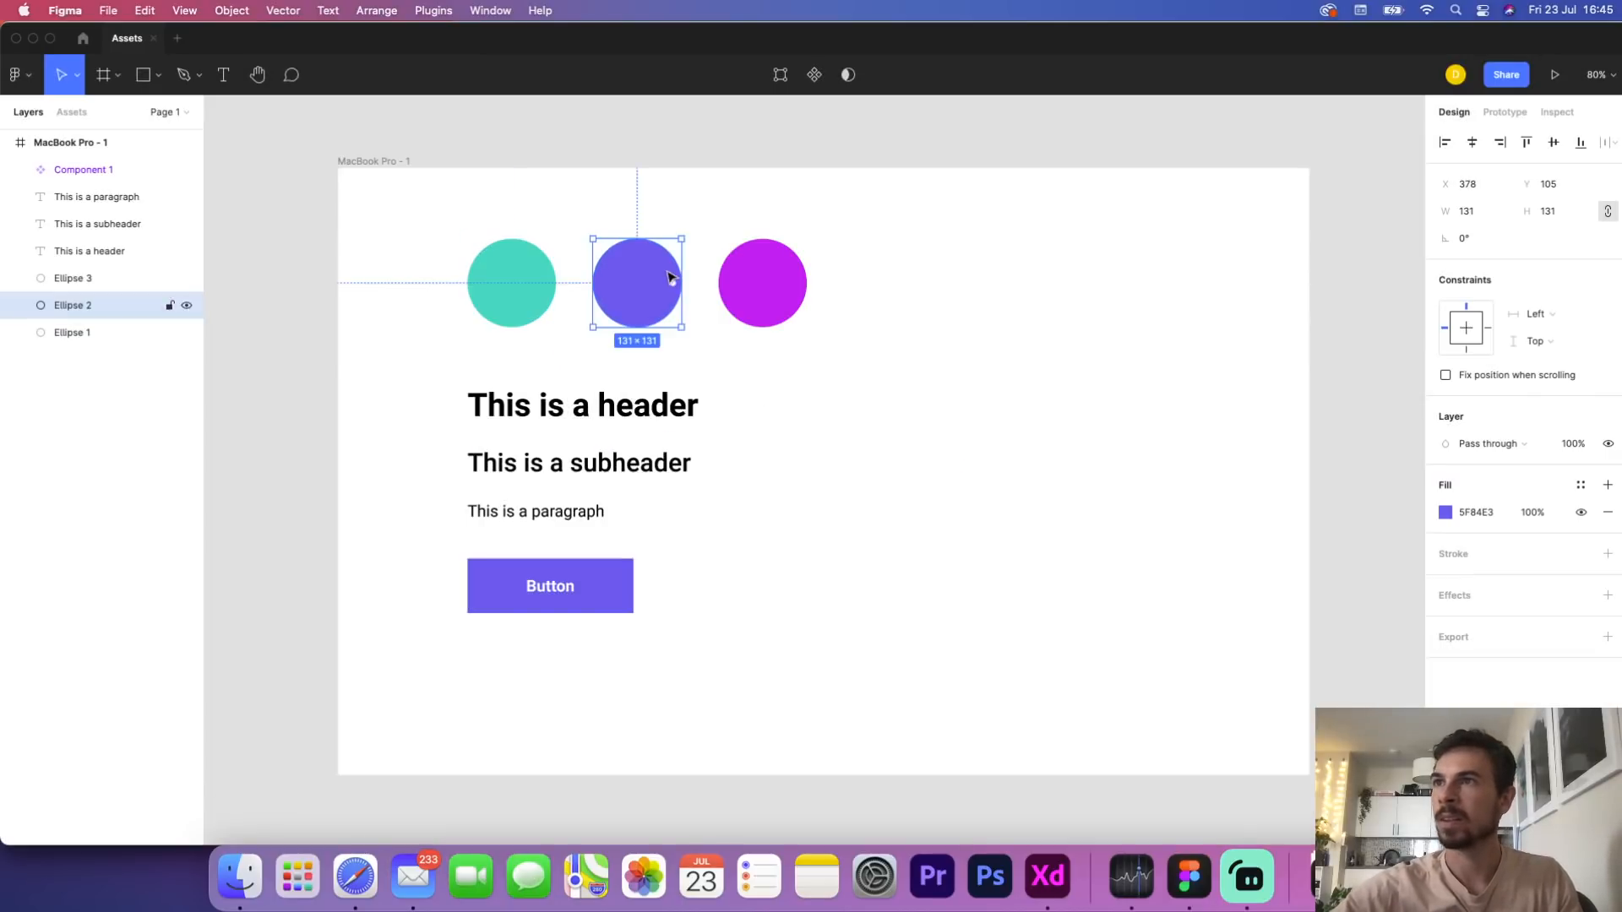
{"action": "left_click", "coordinate": [1584, 487]}
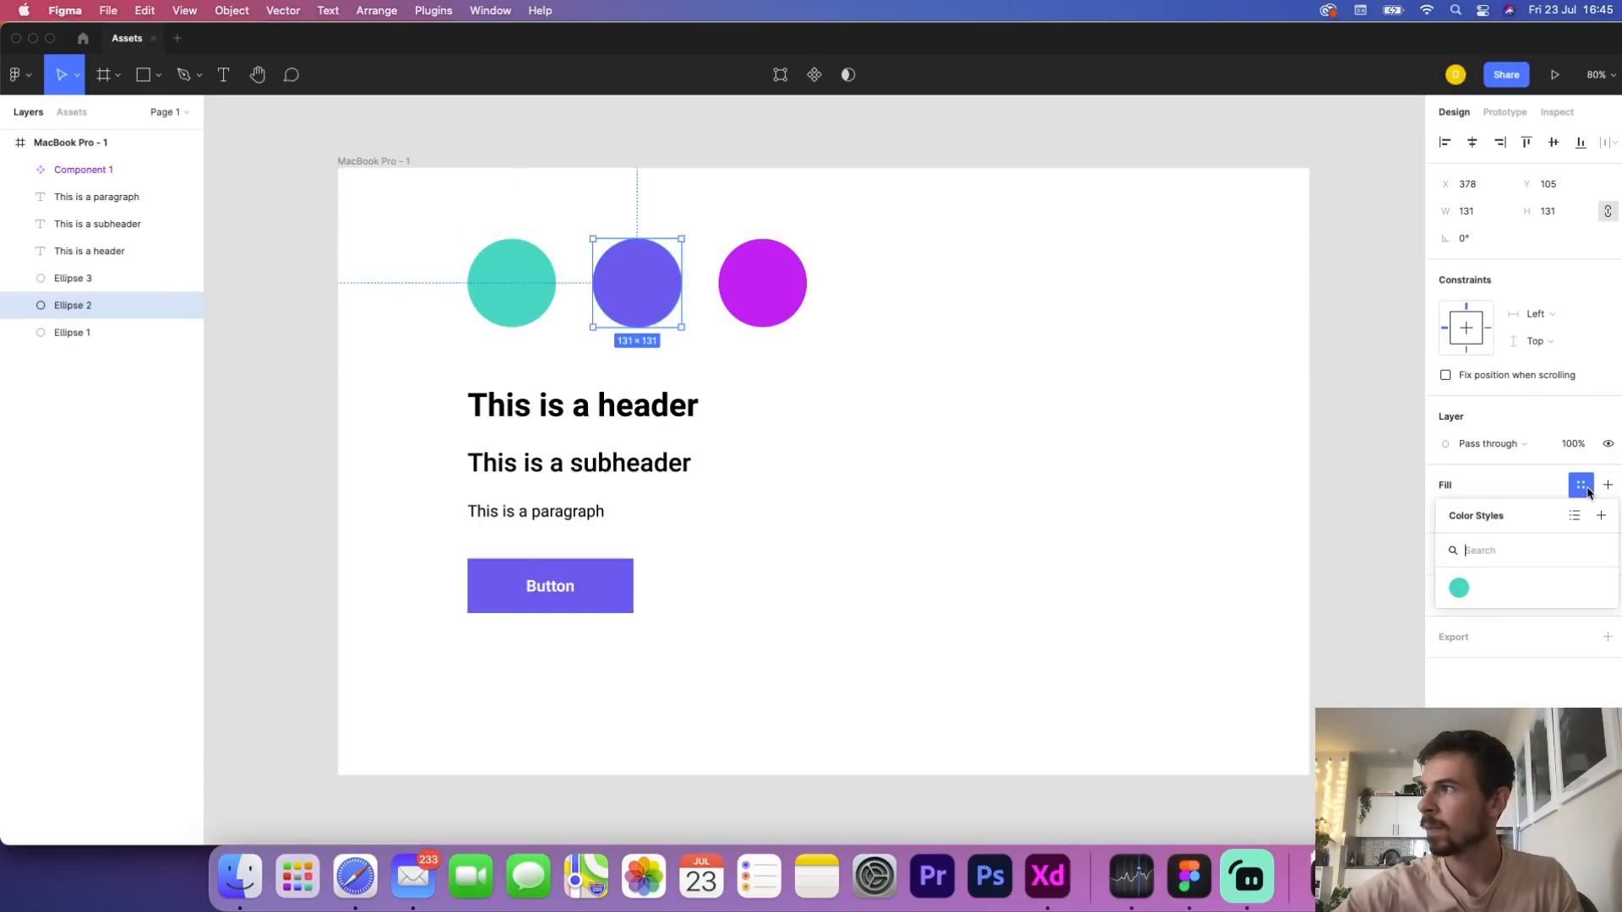
{"action": "type", "text": "blue"}
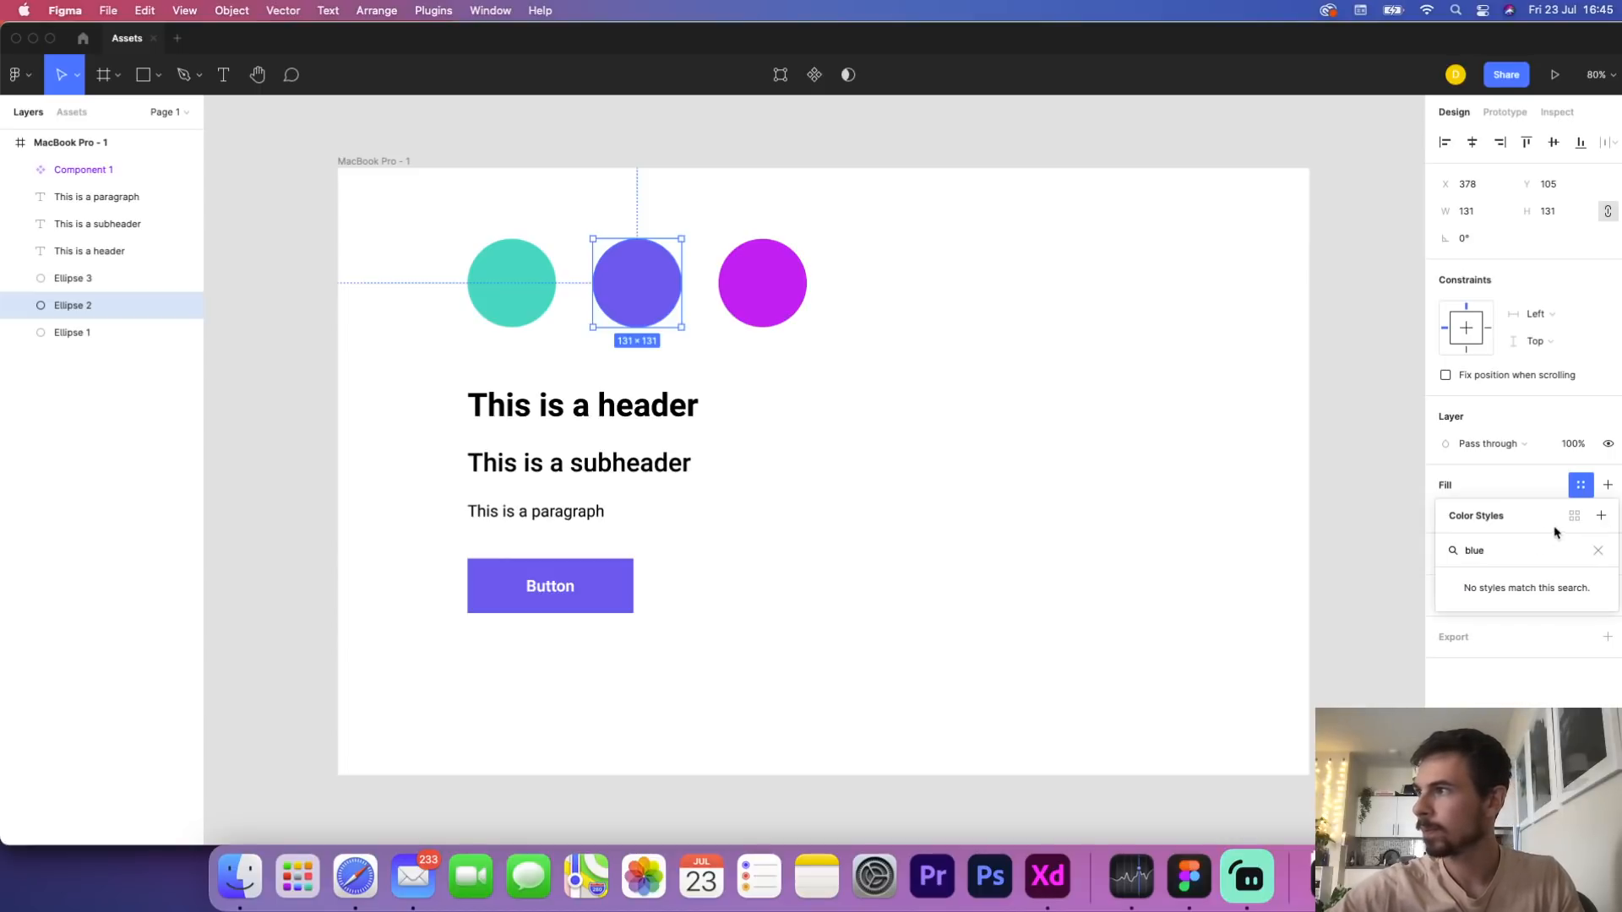
{"action": "left_click", "coordinate": [1577, 483]}
{"action": "left_click", "coordinate": [1571, 489]}
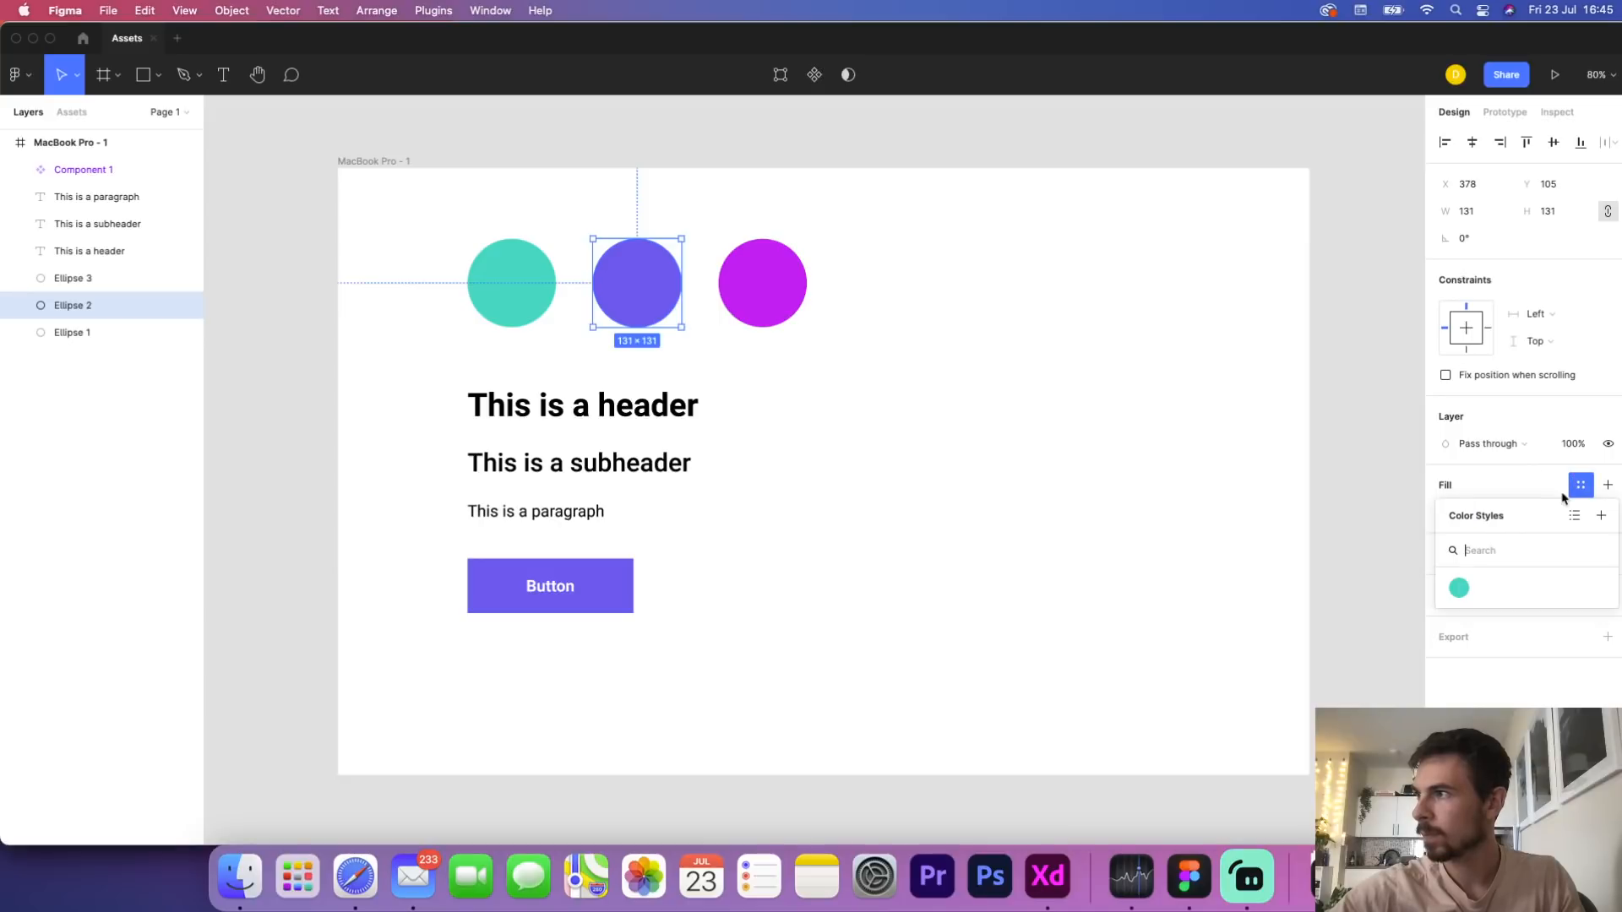
{"action": "left_click", "coordinate": [1575, 517]}
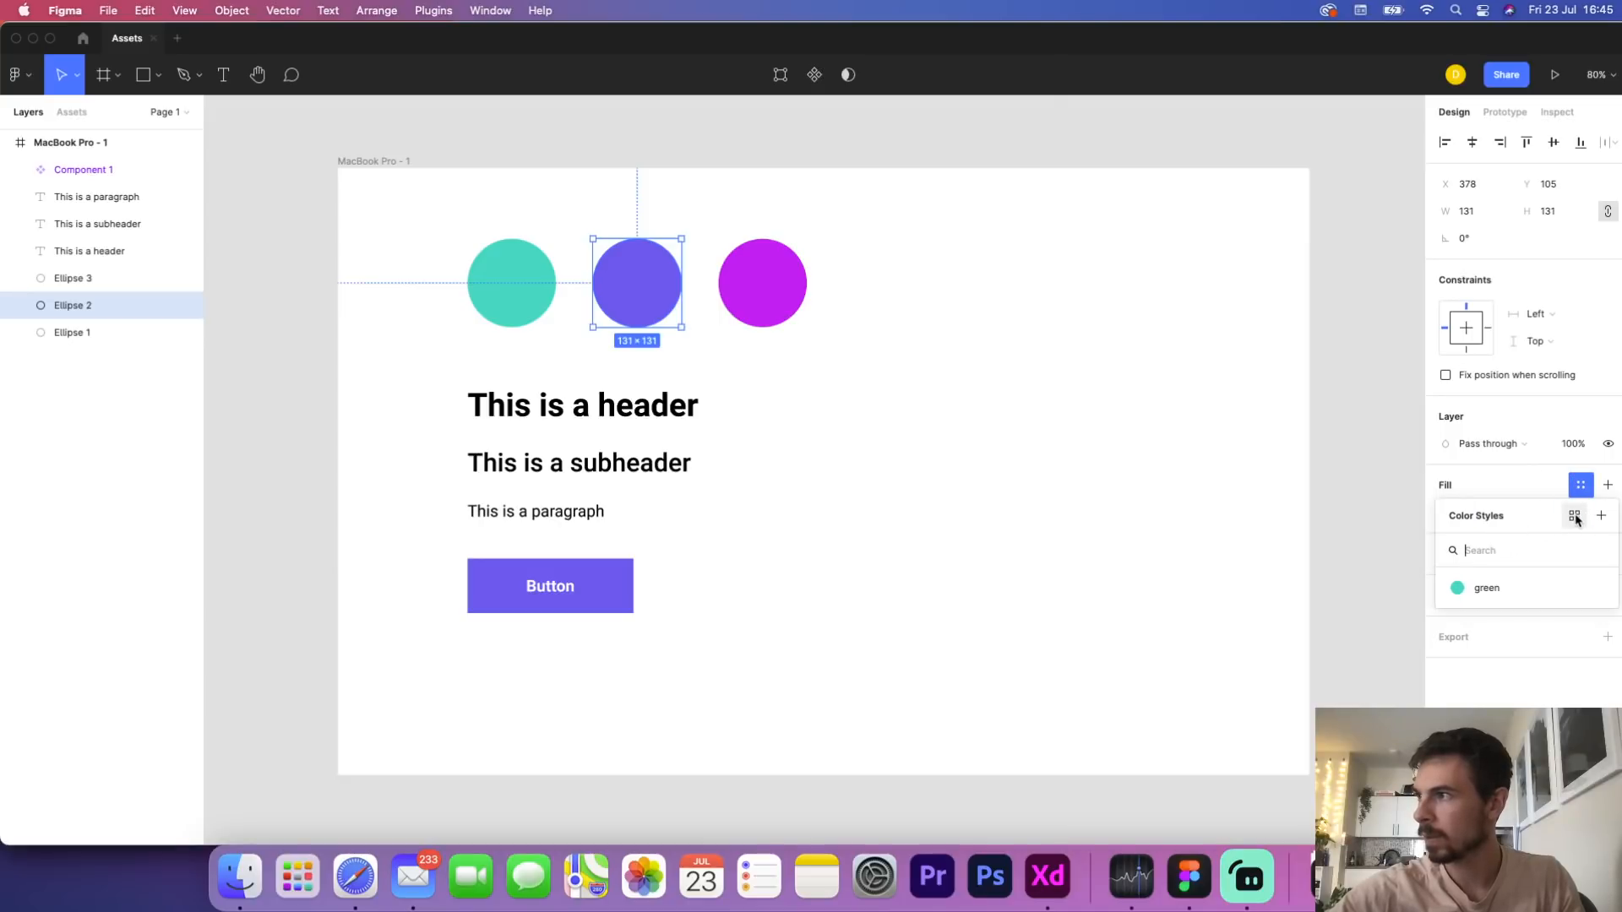
{"action": "left_click", "coordinate": [1575, 517]}
Create a color style named blue from the middle circle's fill
{"action": "left_click", "coordinate": [1601, 515]}
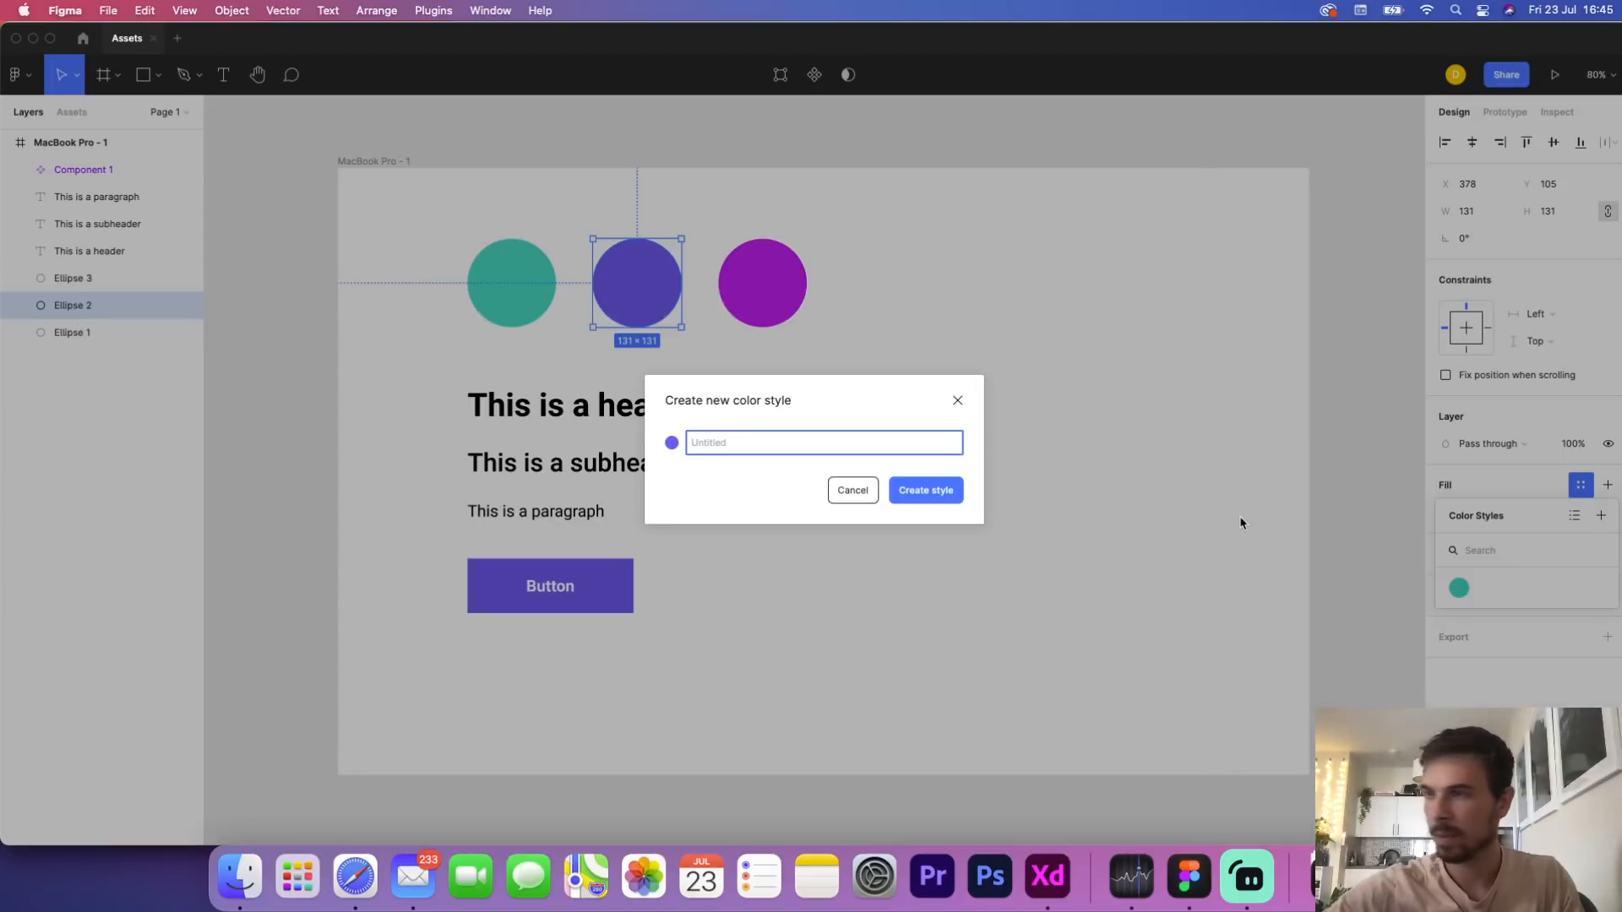
{"action": "type", "text": "blue"}
{"action": "key", "text": "Return"}
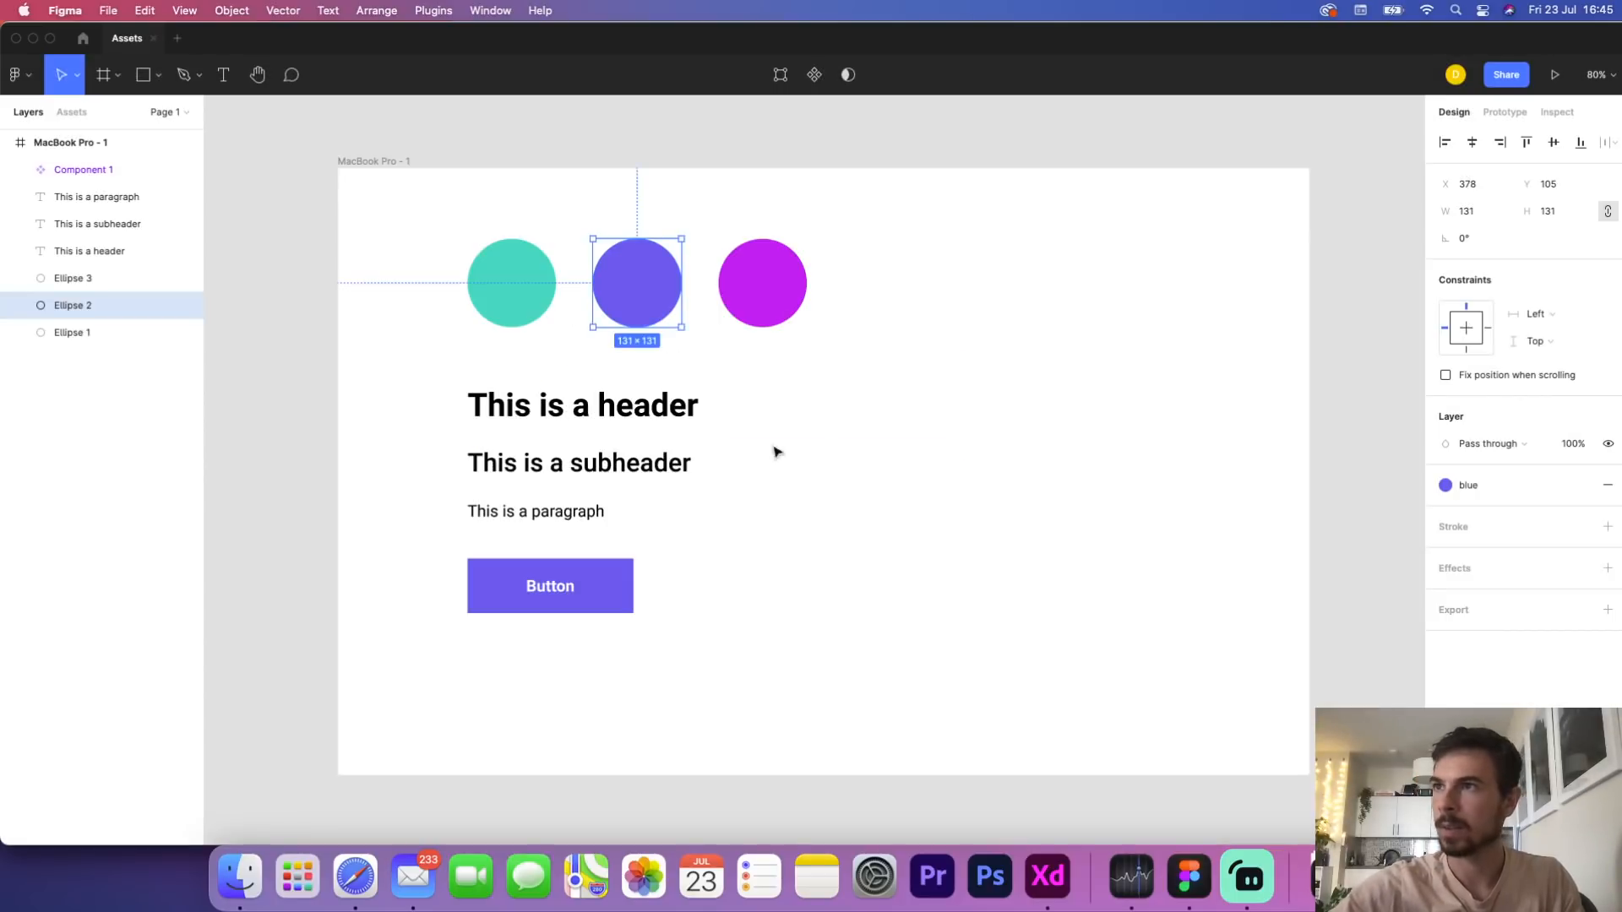
Create a text style named header from the "This is a header" text
{"action": "left_click", "coordinate": [630, 397]}
{"action": "scroll", "coordinate": [1572, 630], "scroll_direction": "down", "scroll_amount": 1}
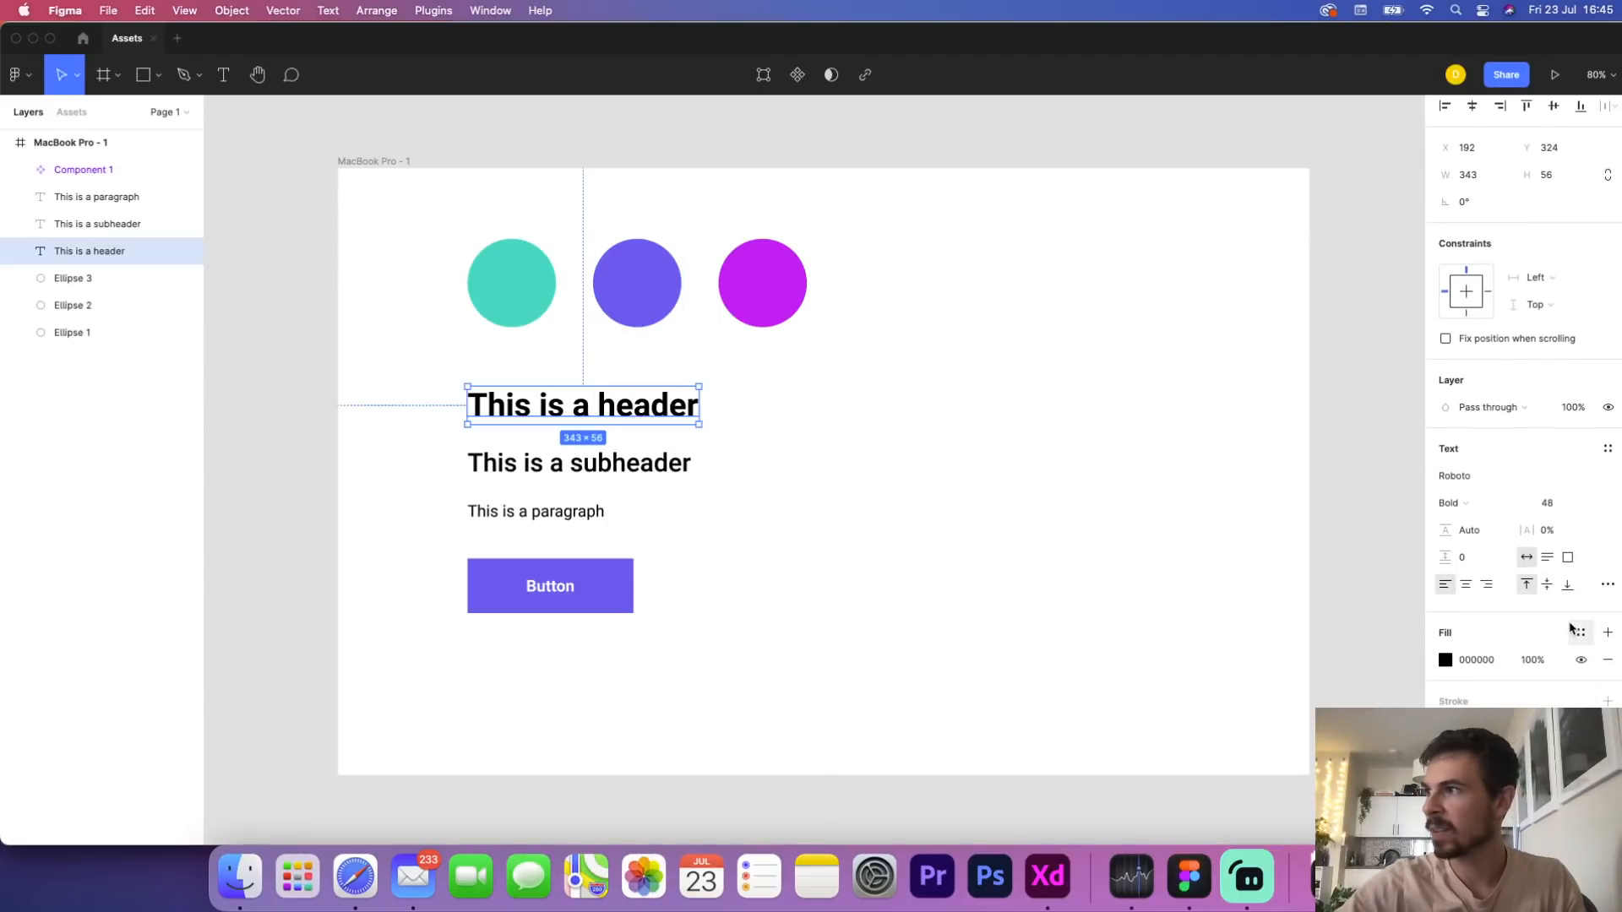
{"action": "left_click", "coordinate": [1608, 448]}
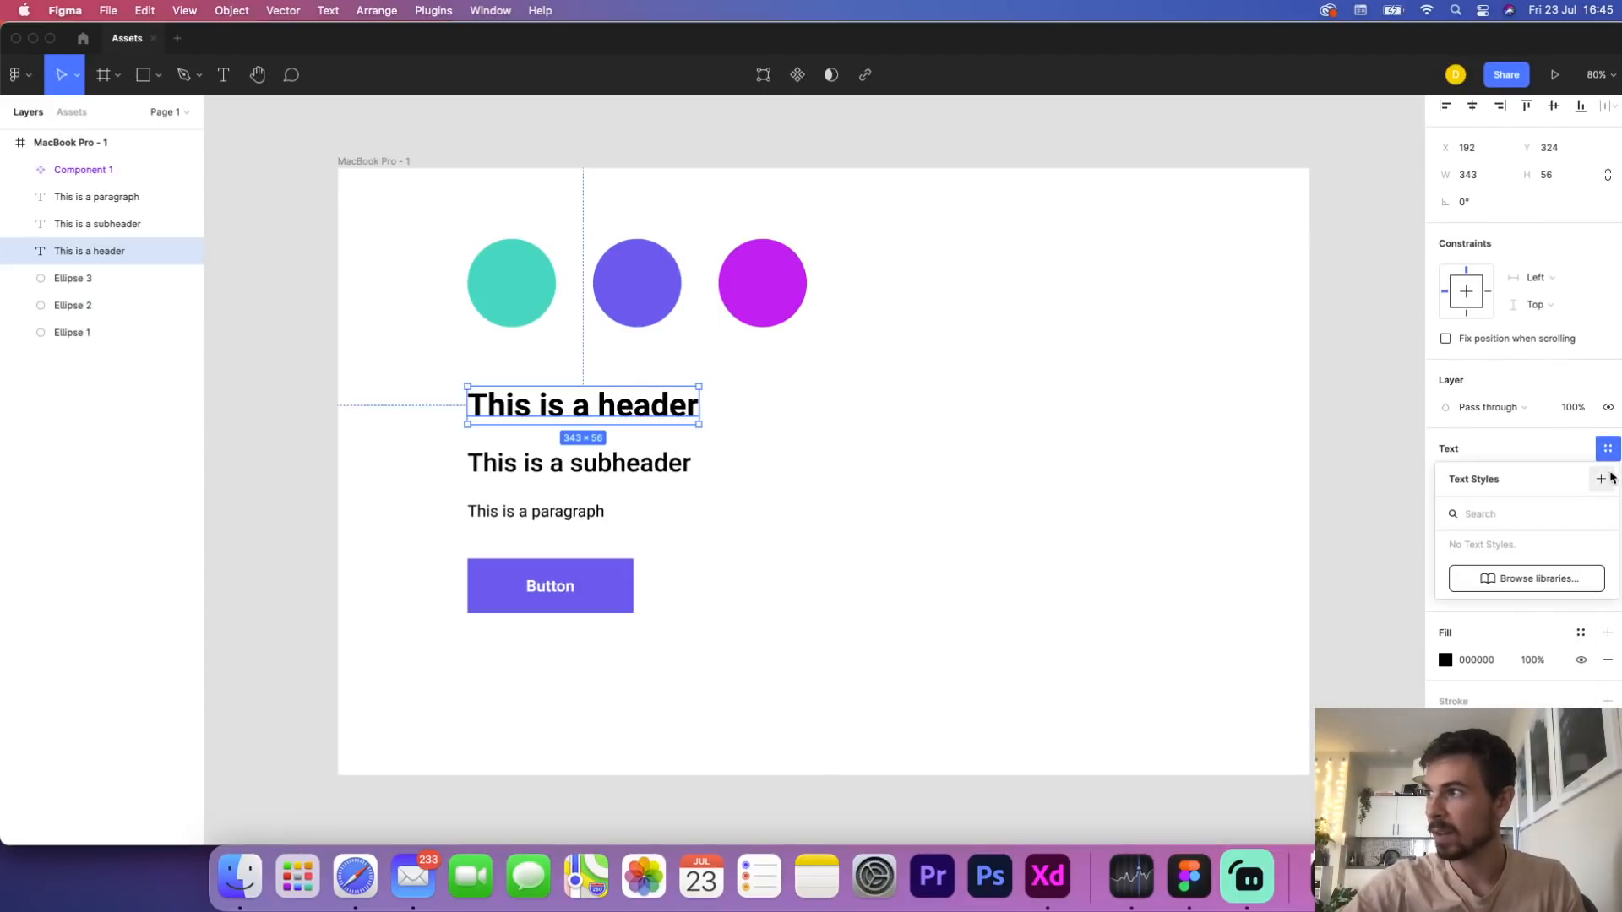
{"action": "left_click", "coordinate": [1601, 479]}
{"action": "type", "text": "header"}
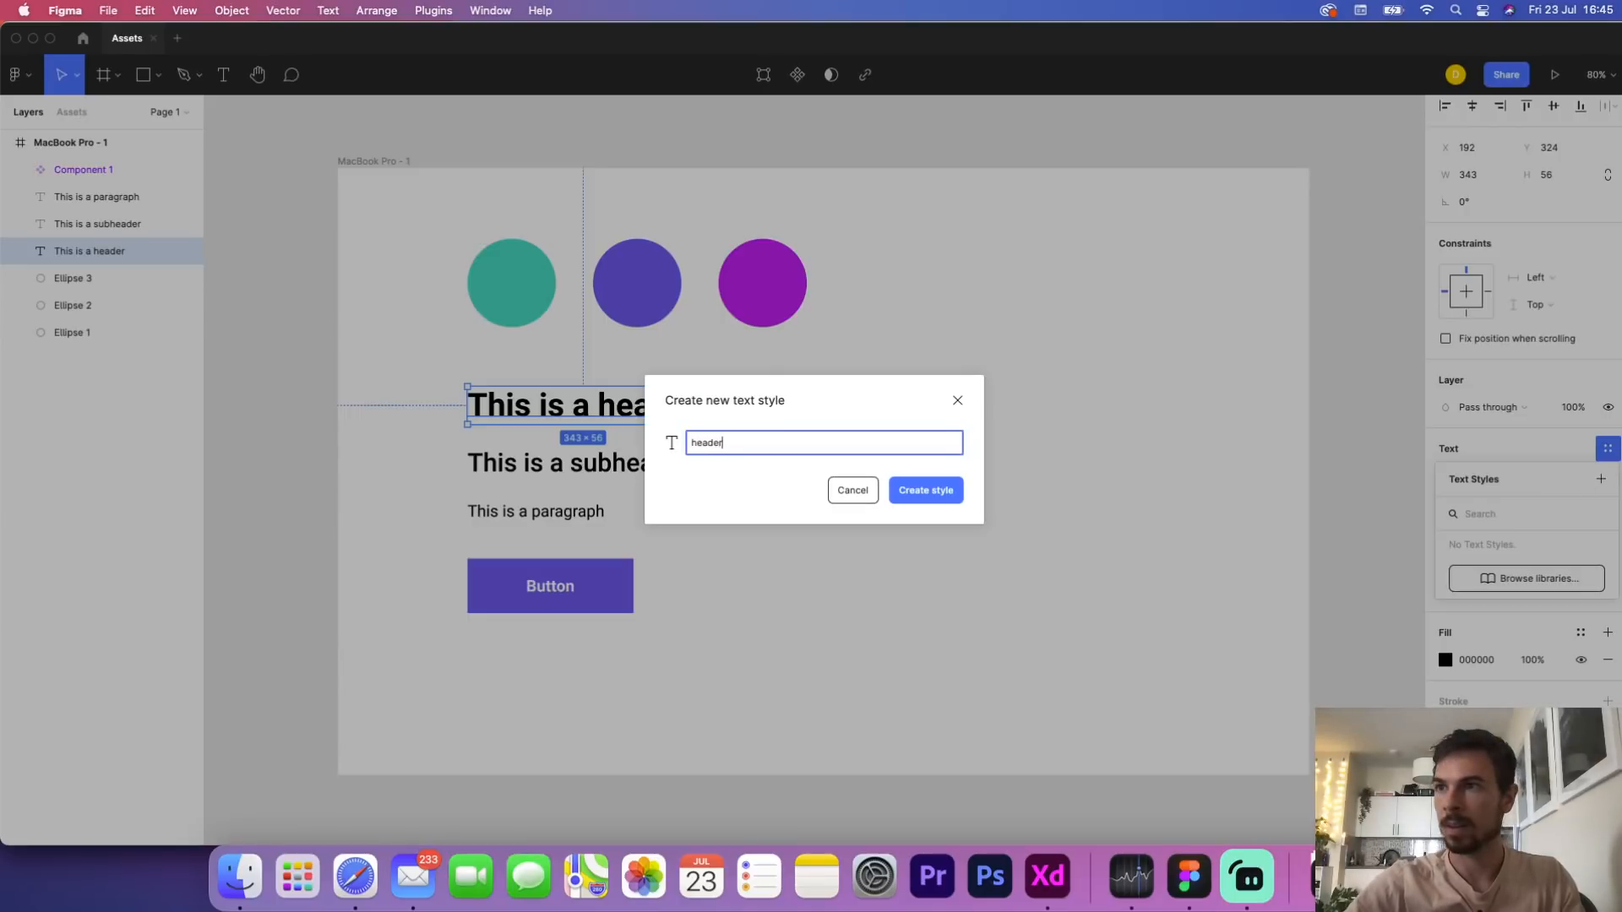
{"action": "key", "text": "Return"}
Create a text style named subheader from the "This is a subheader" text
{"action": "left_click", "coordinate": [661, 475]}
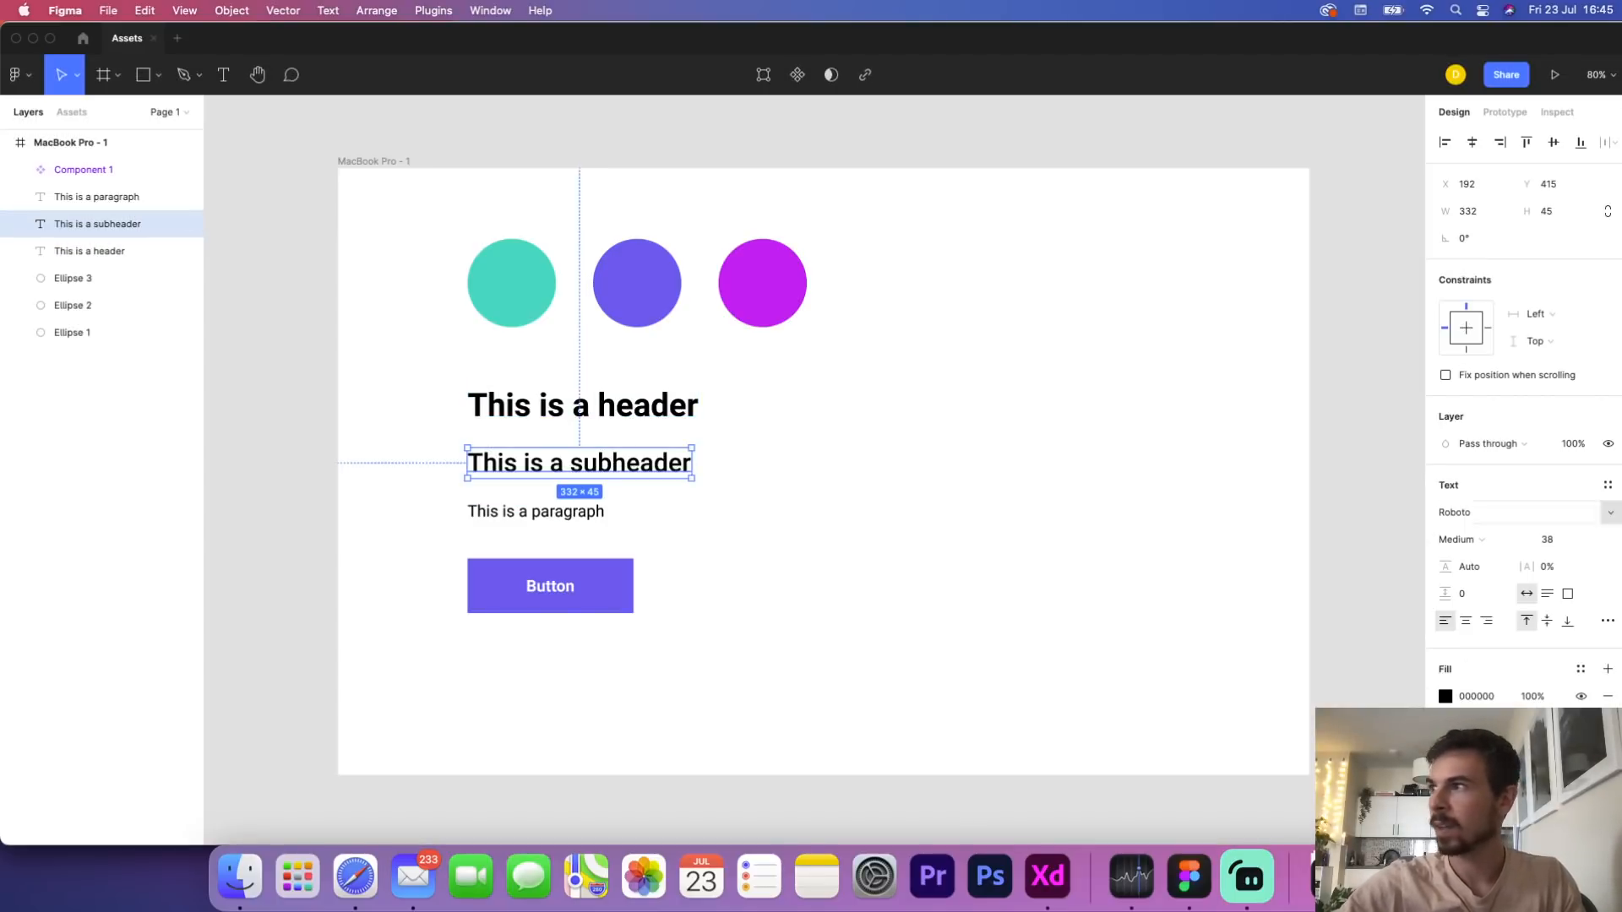
{"action": "left_click", "coordinate": [1607, 488]}
{"action": "left_click", "coordinate": [1601, 515]}
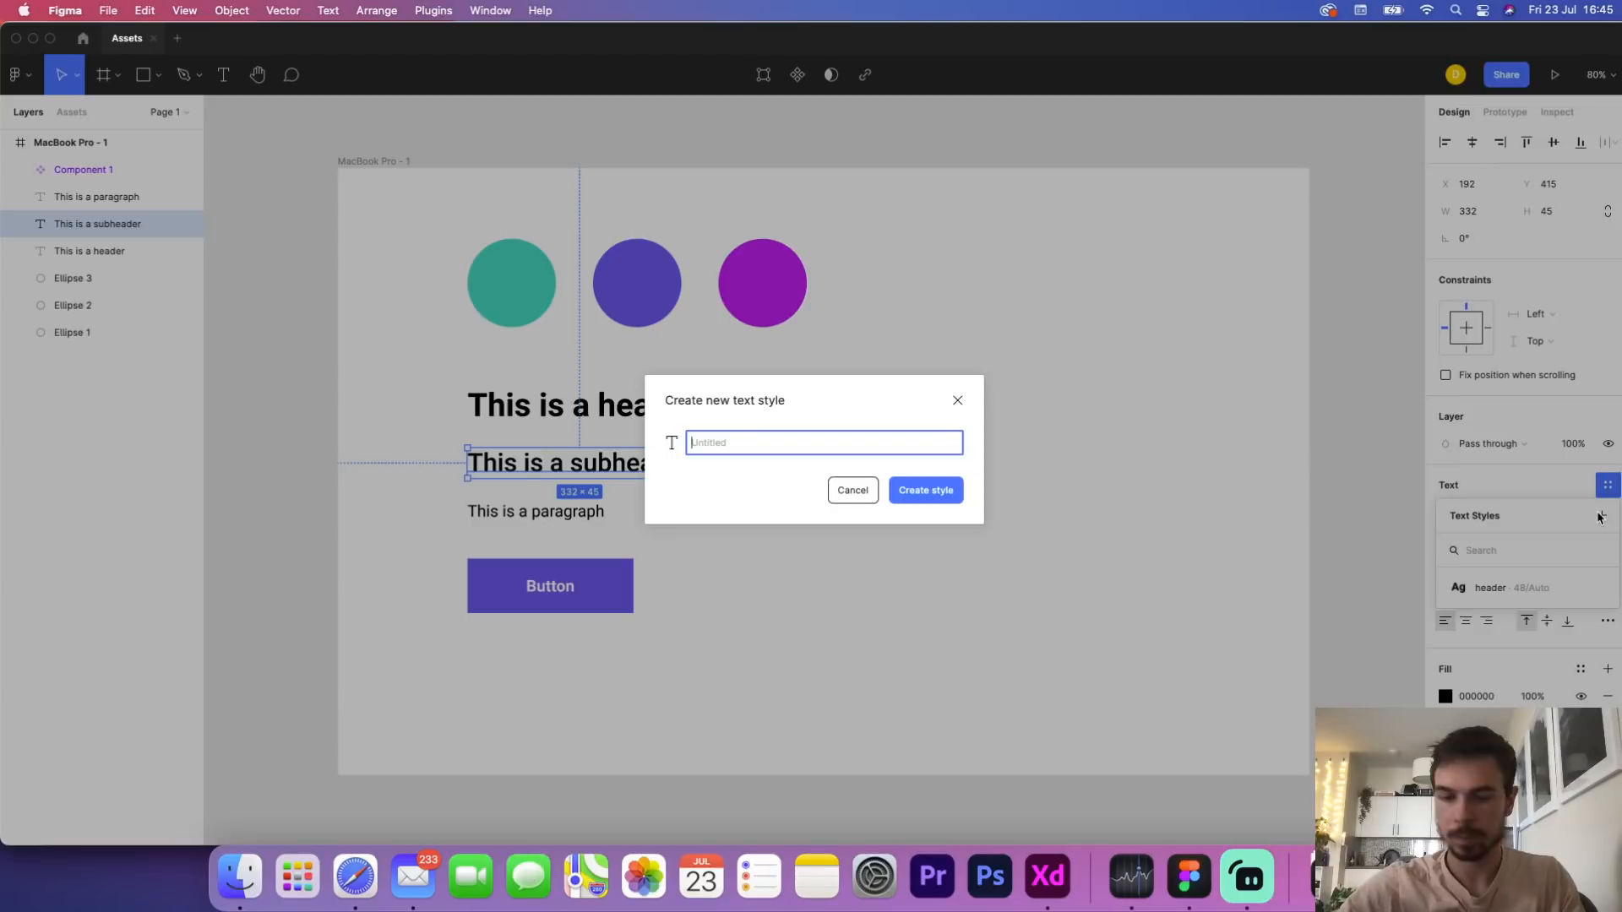
{"action": "type", "text": "subheader"}
{"action": "key", "text": "Return"}
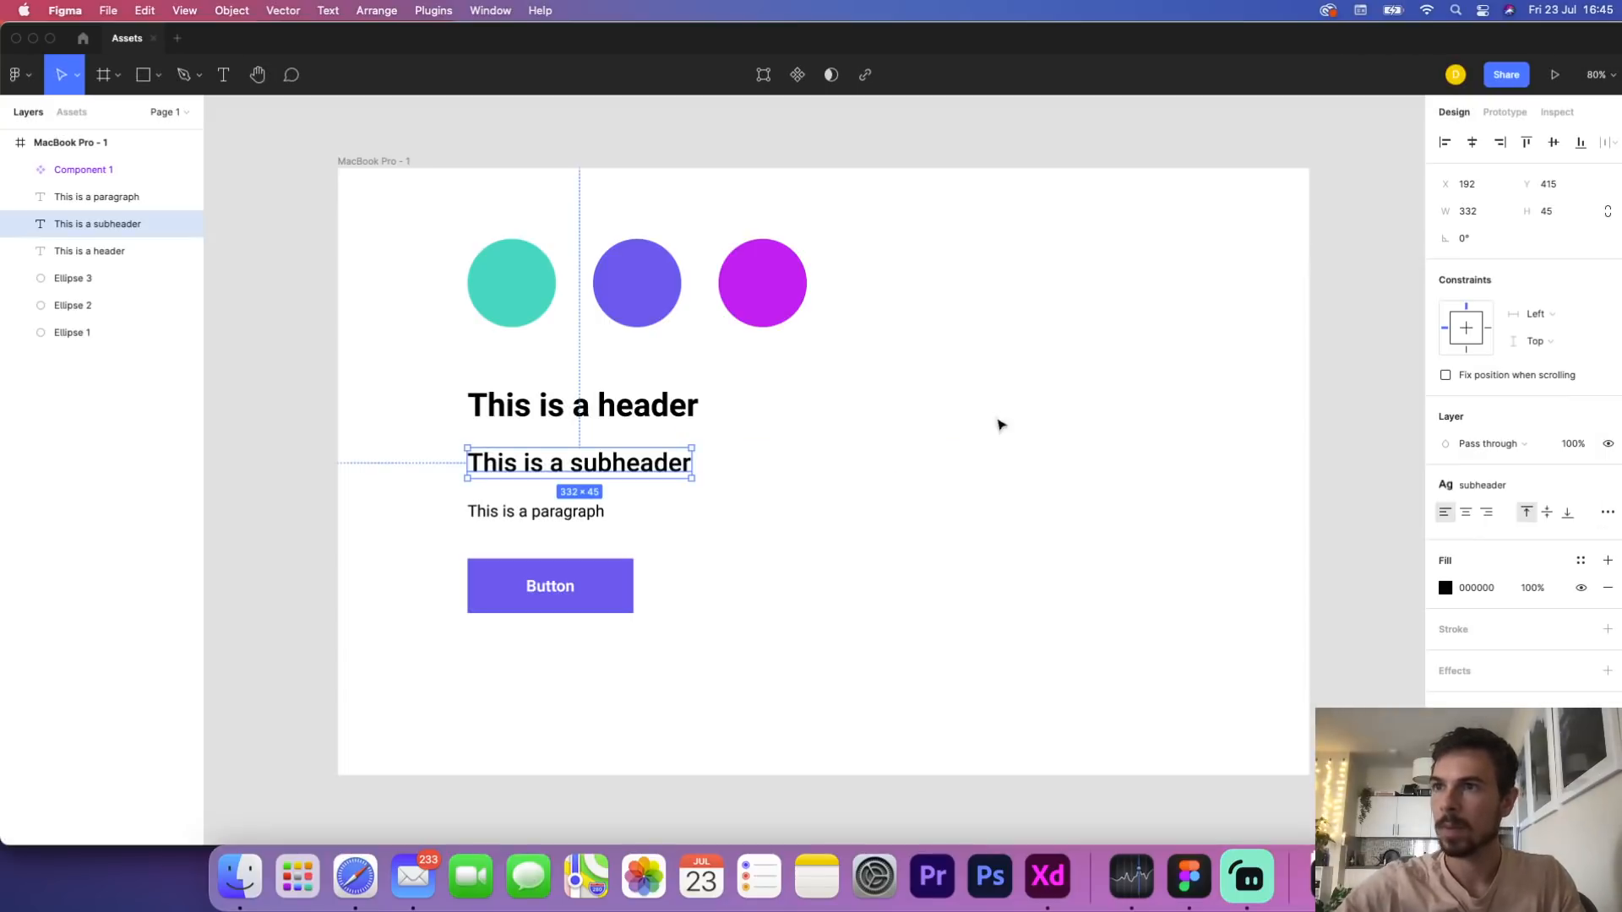
Create a text style named paragraph from the "This is a paragraph" text
{"action": "left_click", "coordinate": [583, 512]}
{"action": "left_click", "coordinate": [1607, 485]}
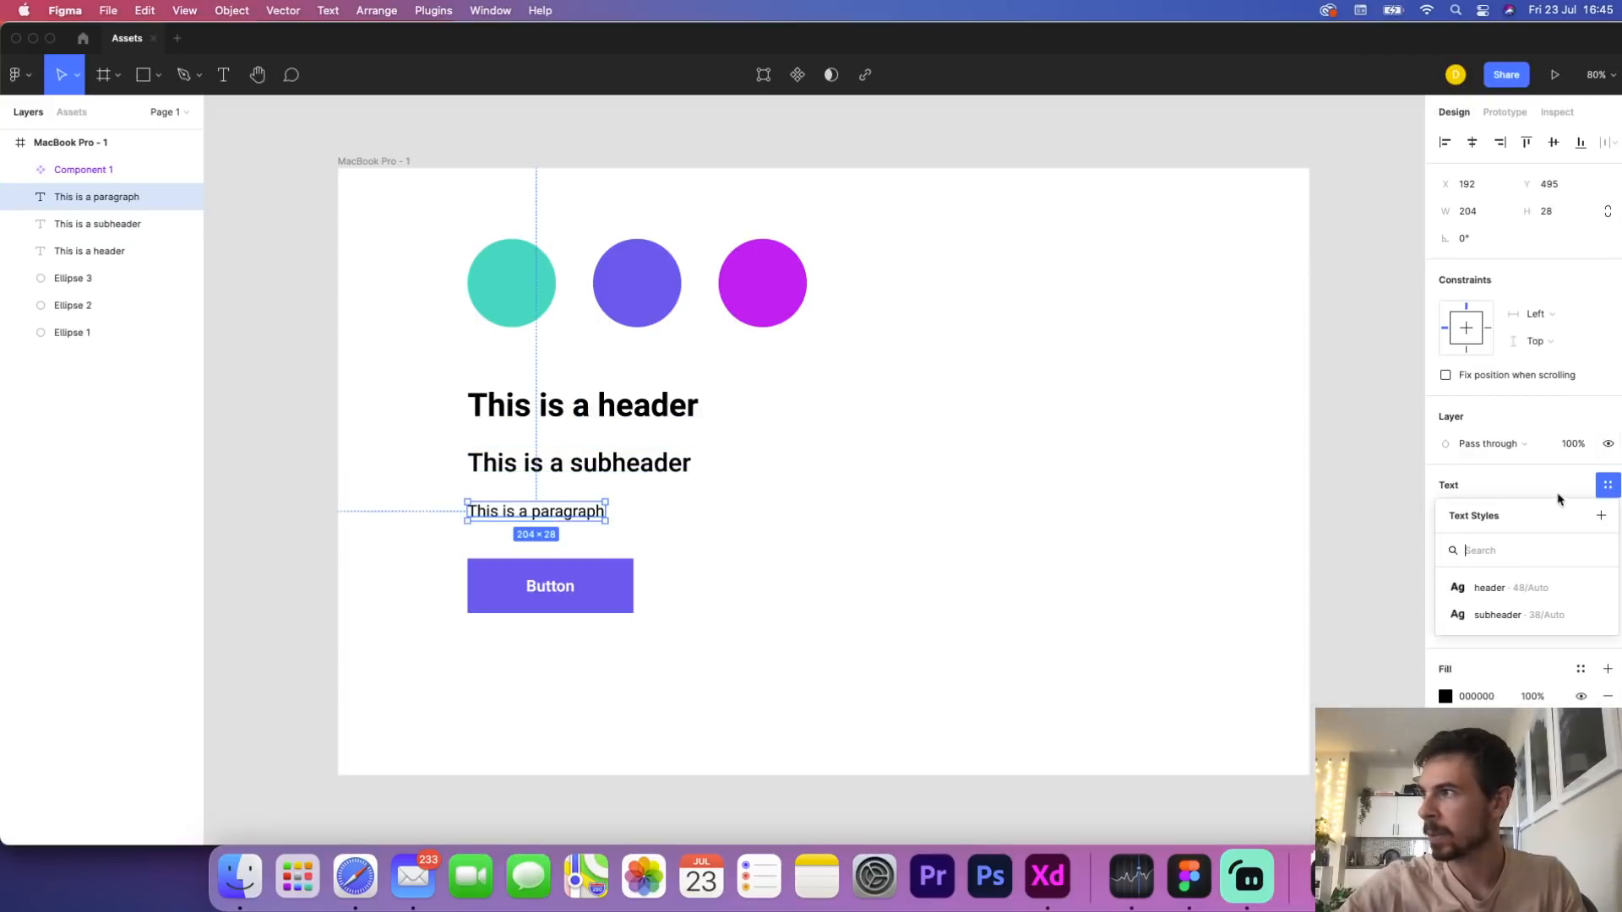
{"action": "left_click", "coordinate": [1601, 515]}
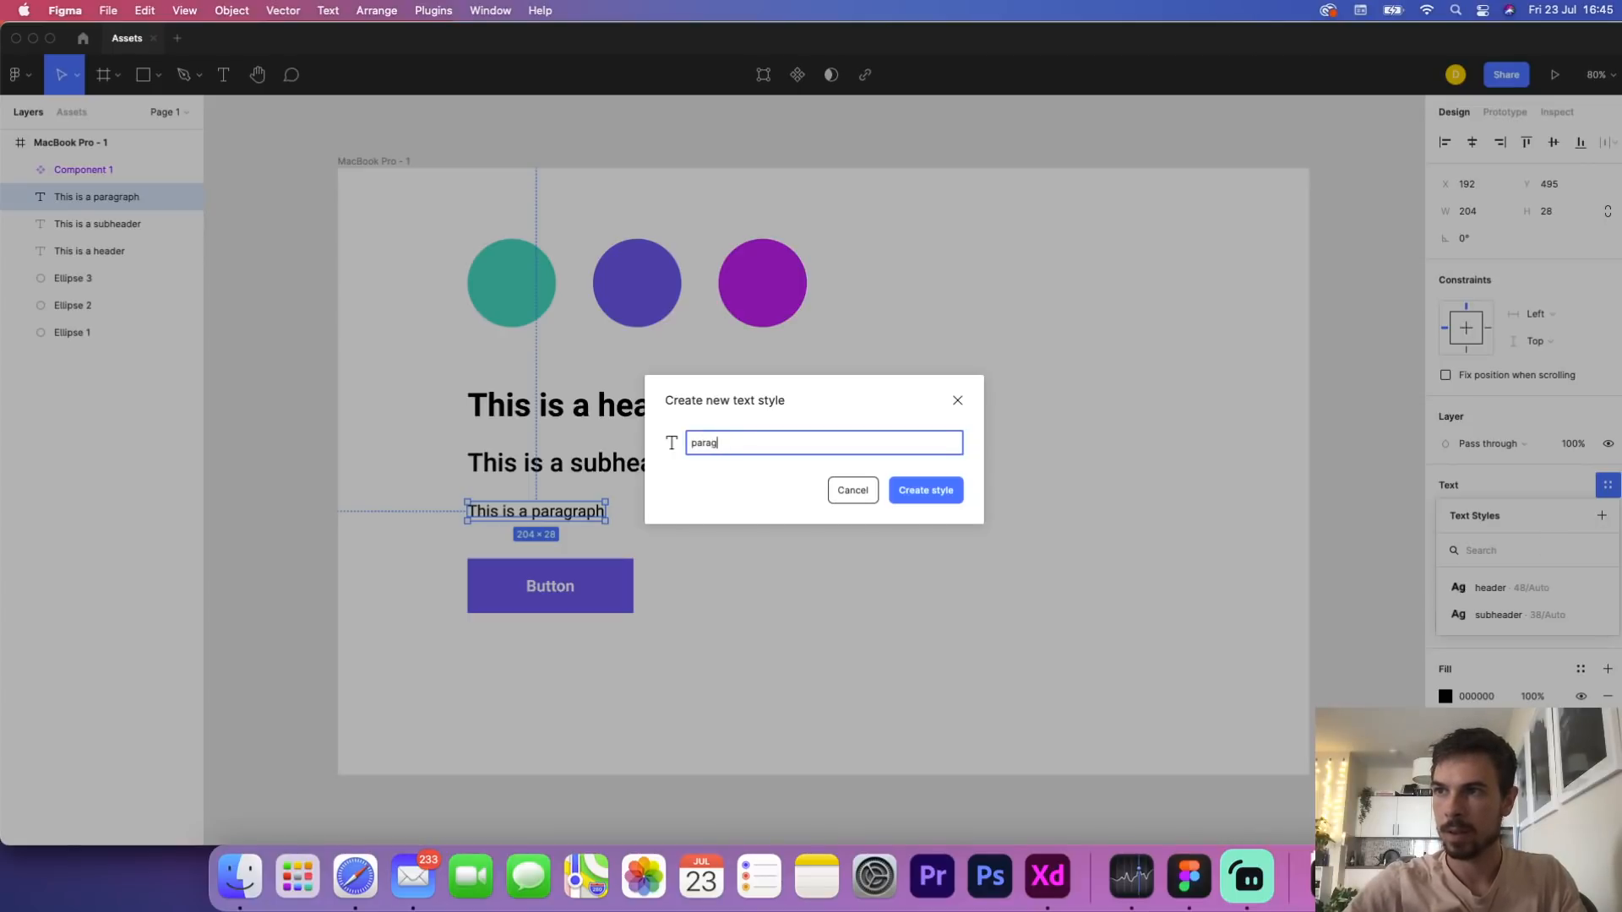
{"action": "type", "text": "paragraph"}
{"action": "key", "text": "Return"}
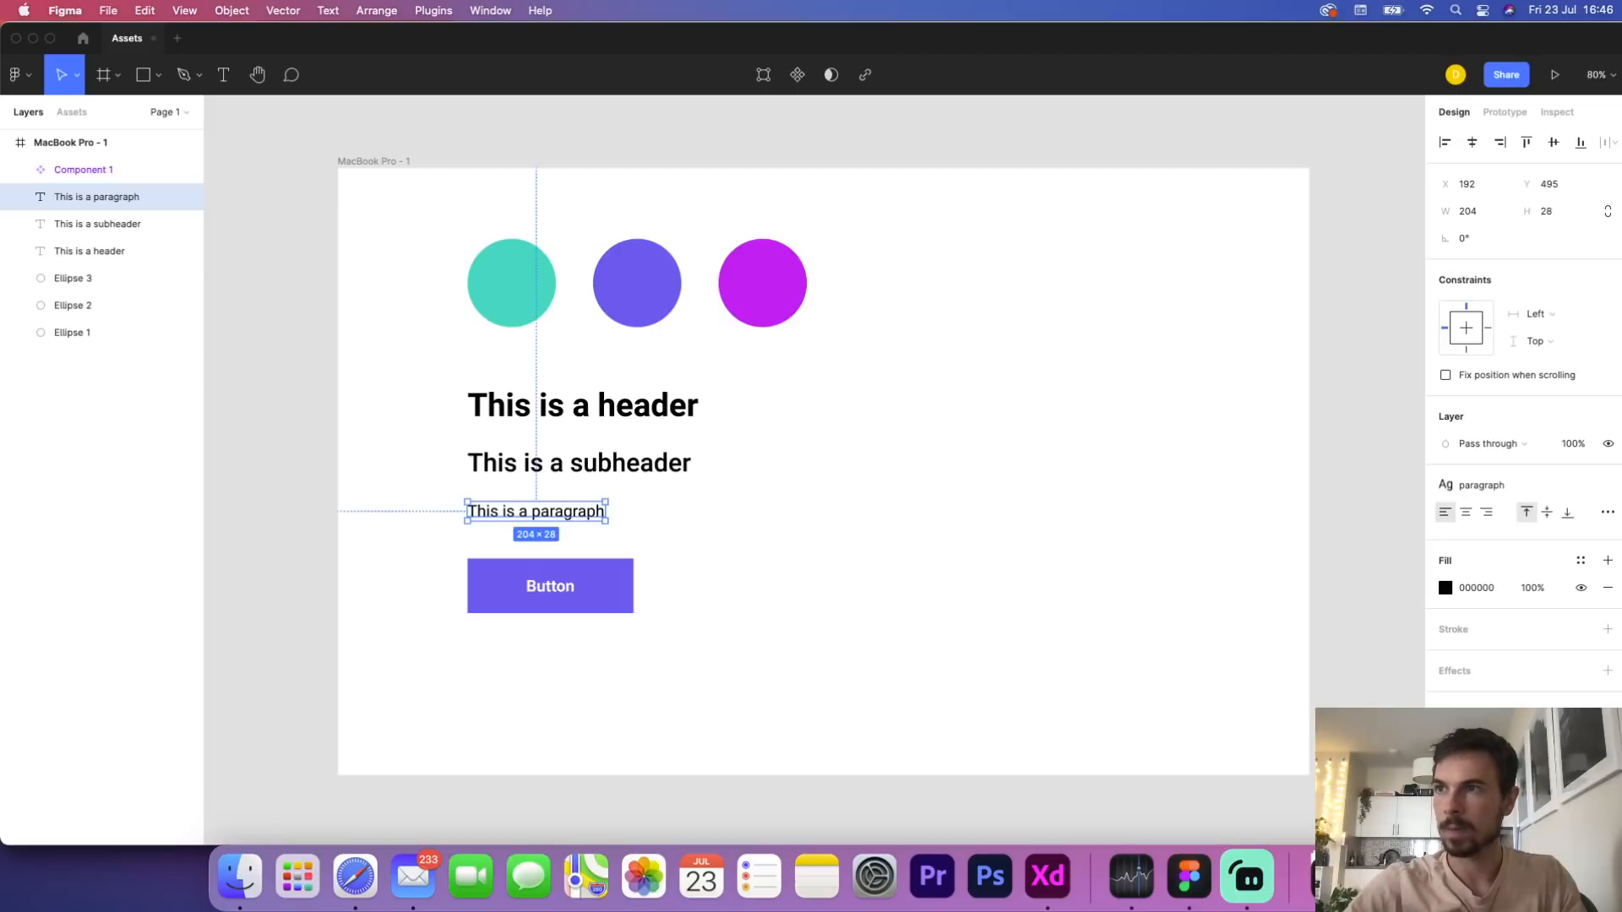
Inspect the button component, the file's text and color styles and its local components, and return to the layer list
{"action": "left_click", "coordinate": [608, 610]}
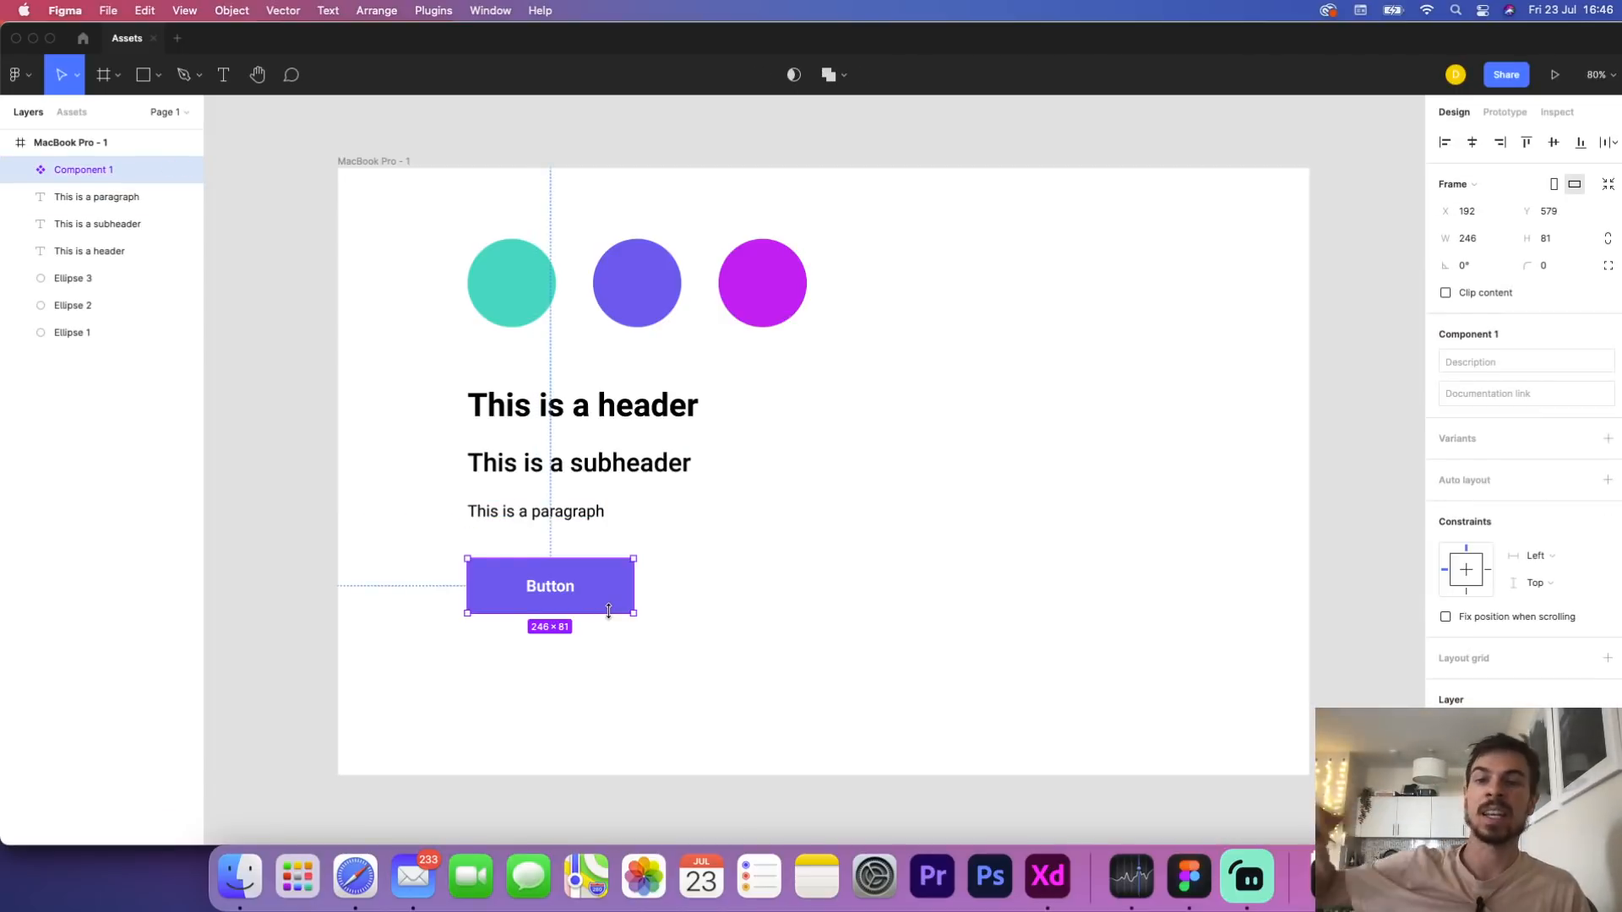
{"action": "left_click", "coordinate": [687, 622]}
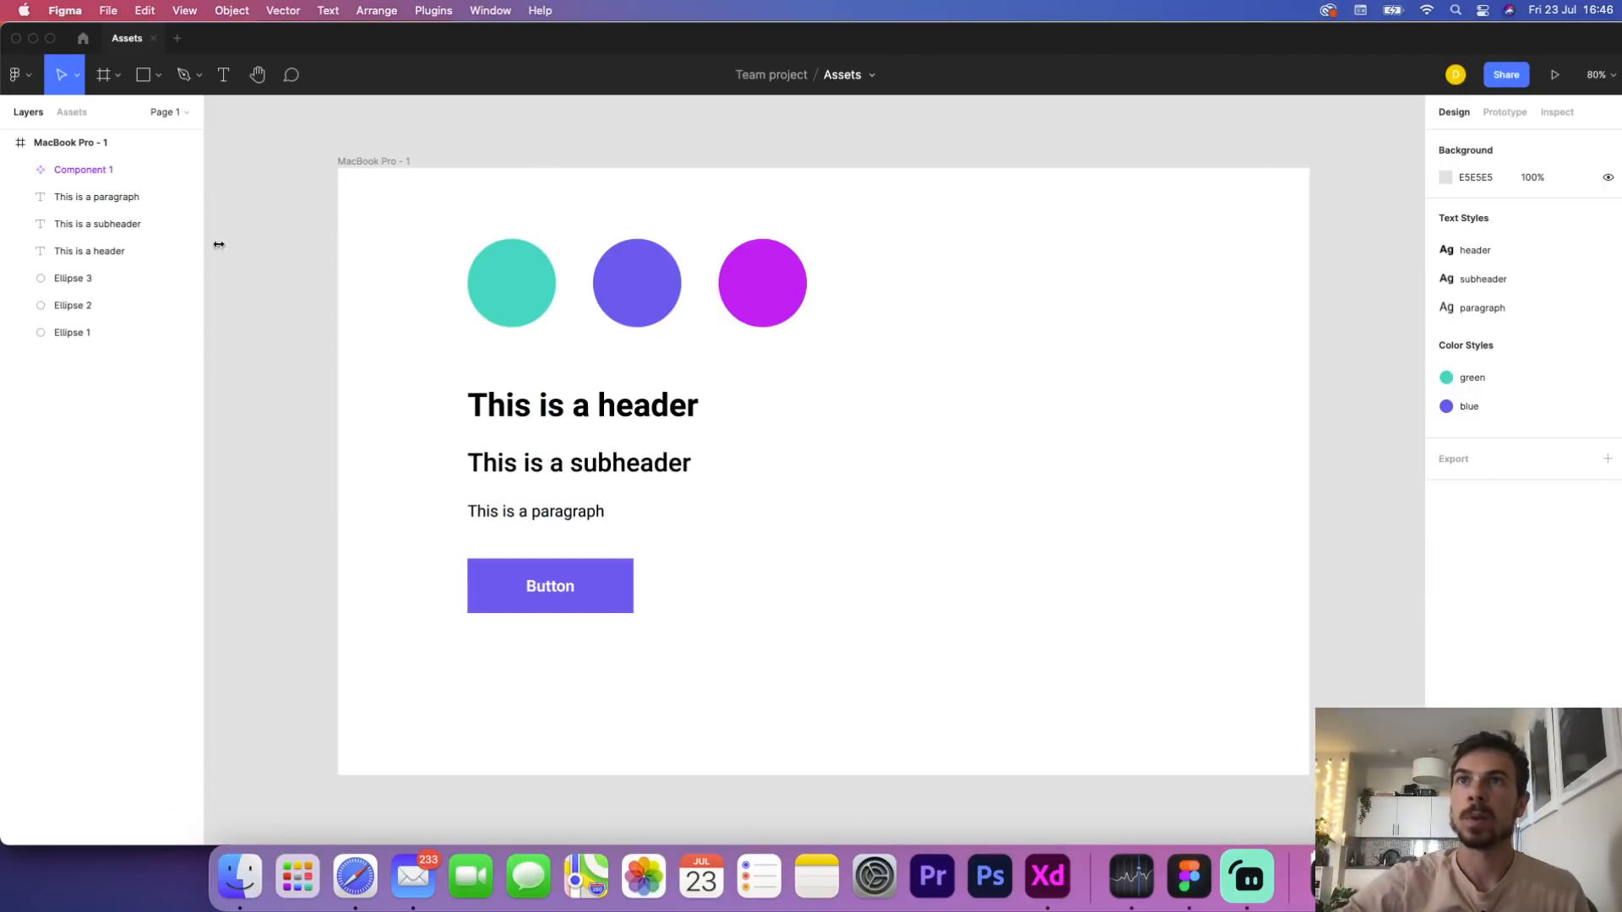
{"action": "left_click", "coordinate": [72, 112]}
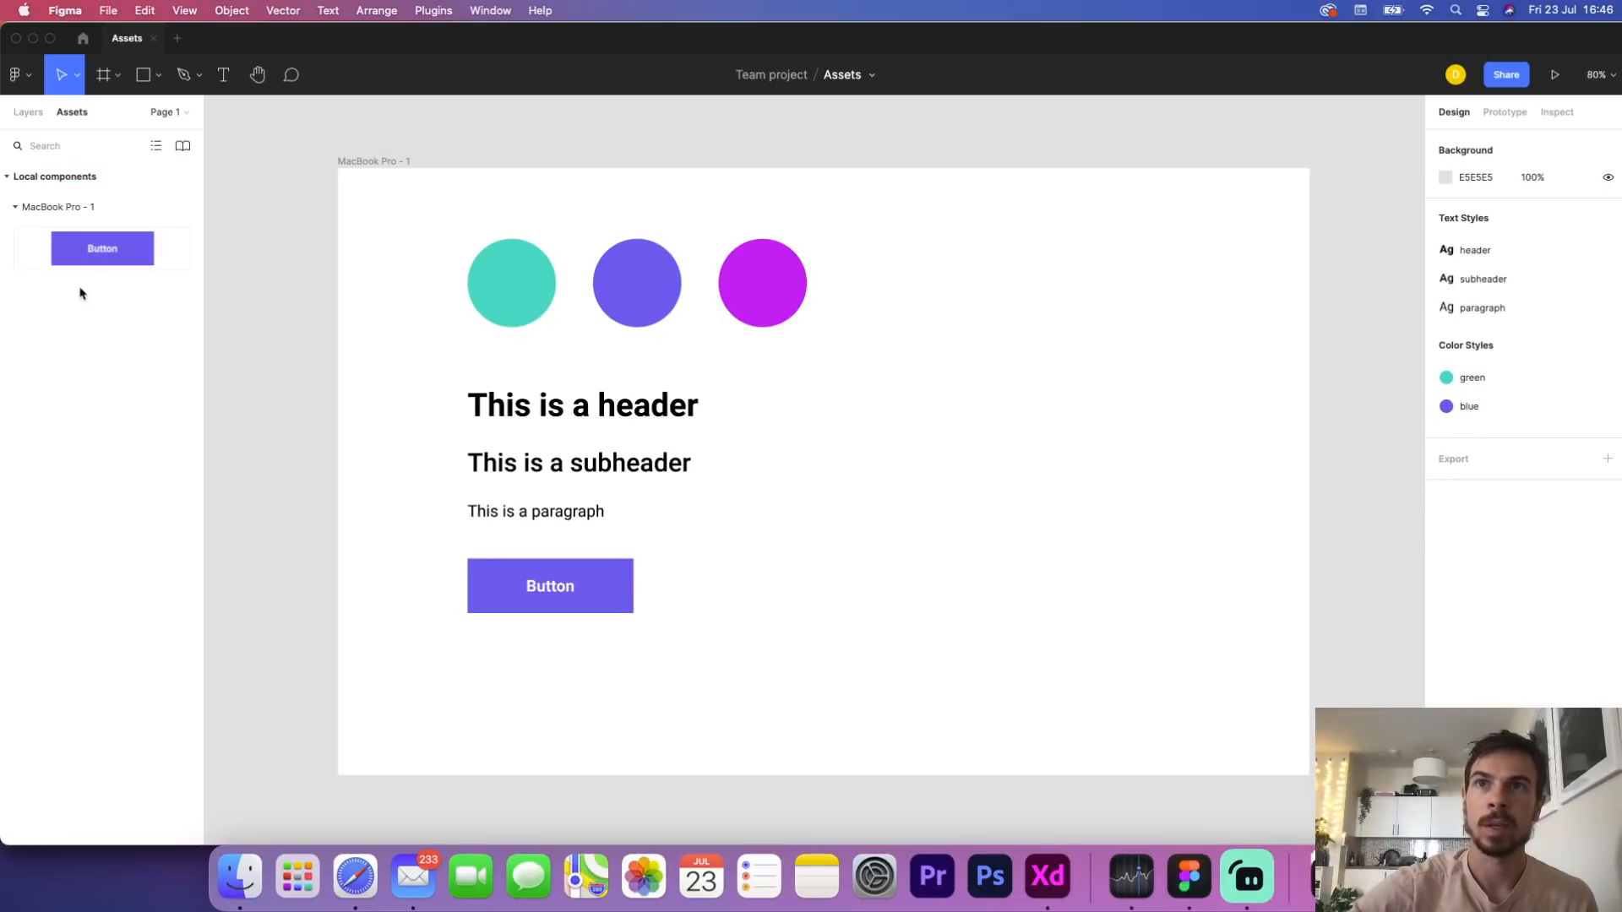
{"action": "left_click", "coordinate": [17, 207]}
{"action": "left_click", "coordinate": [15, 207]}
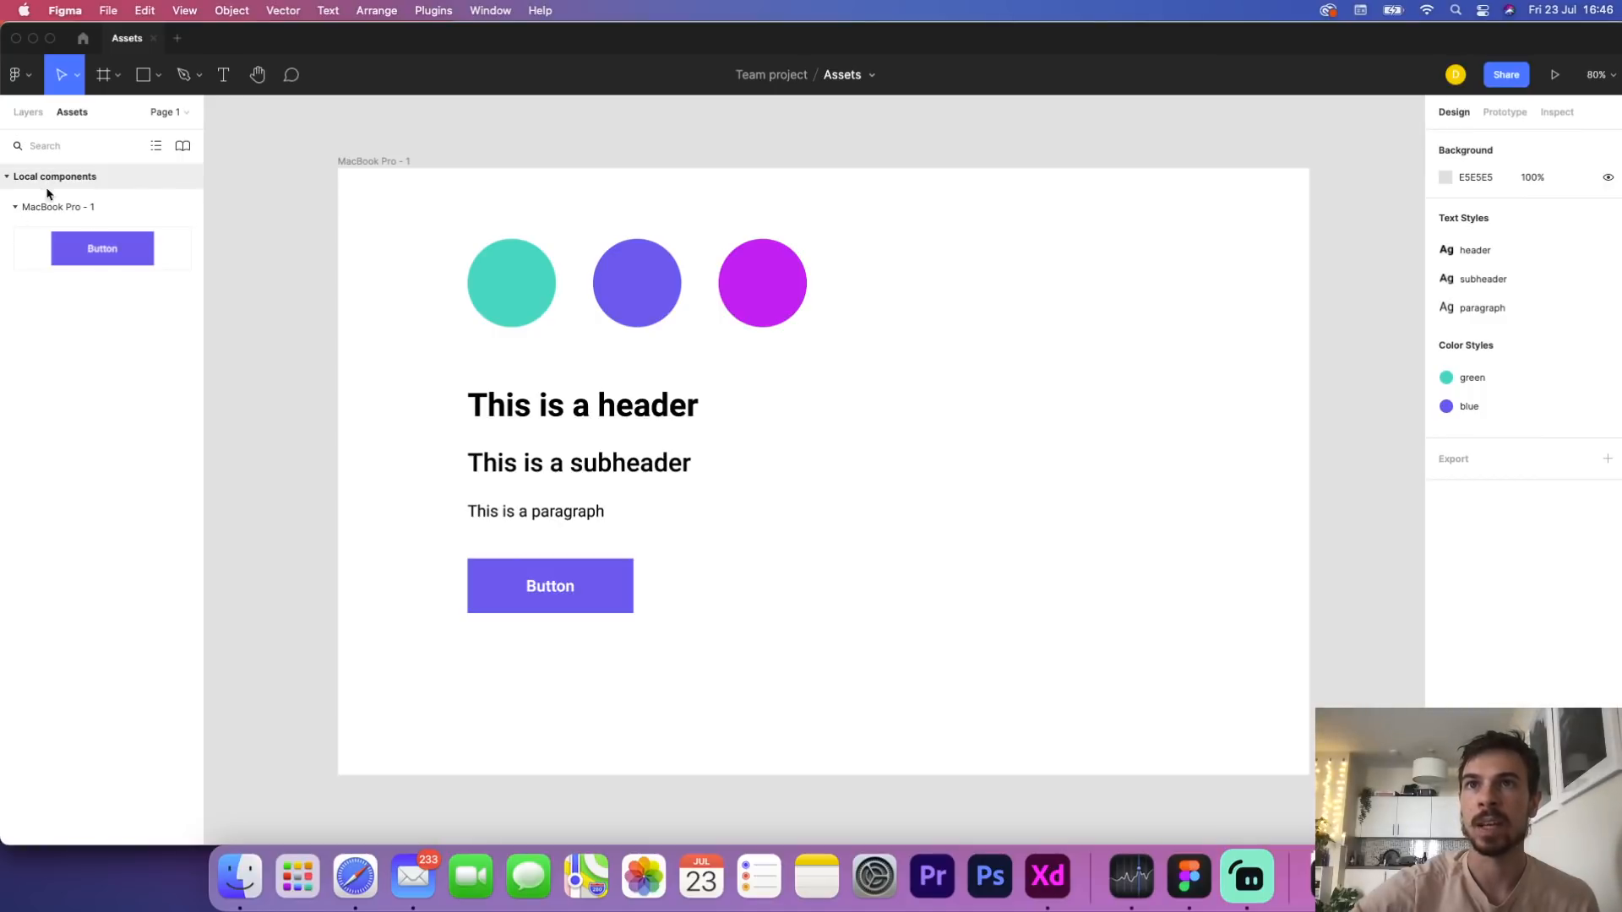
{"action": "left_click", "coordinate": [28, 112]}
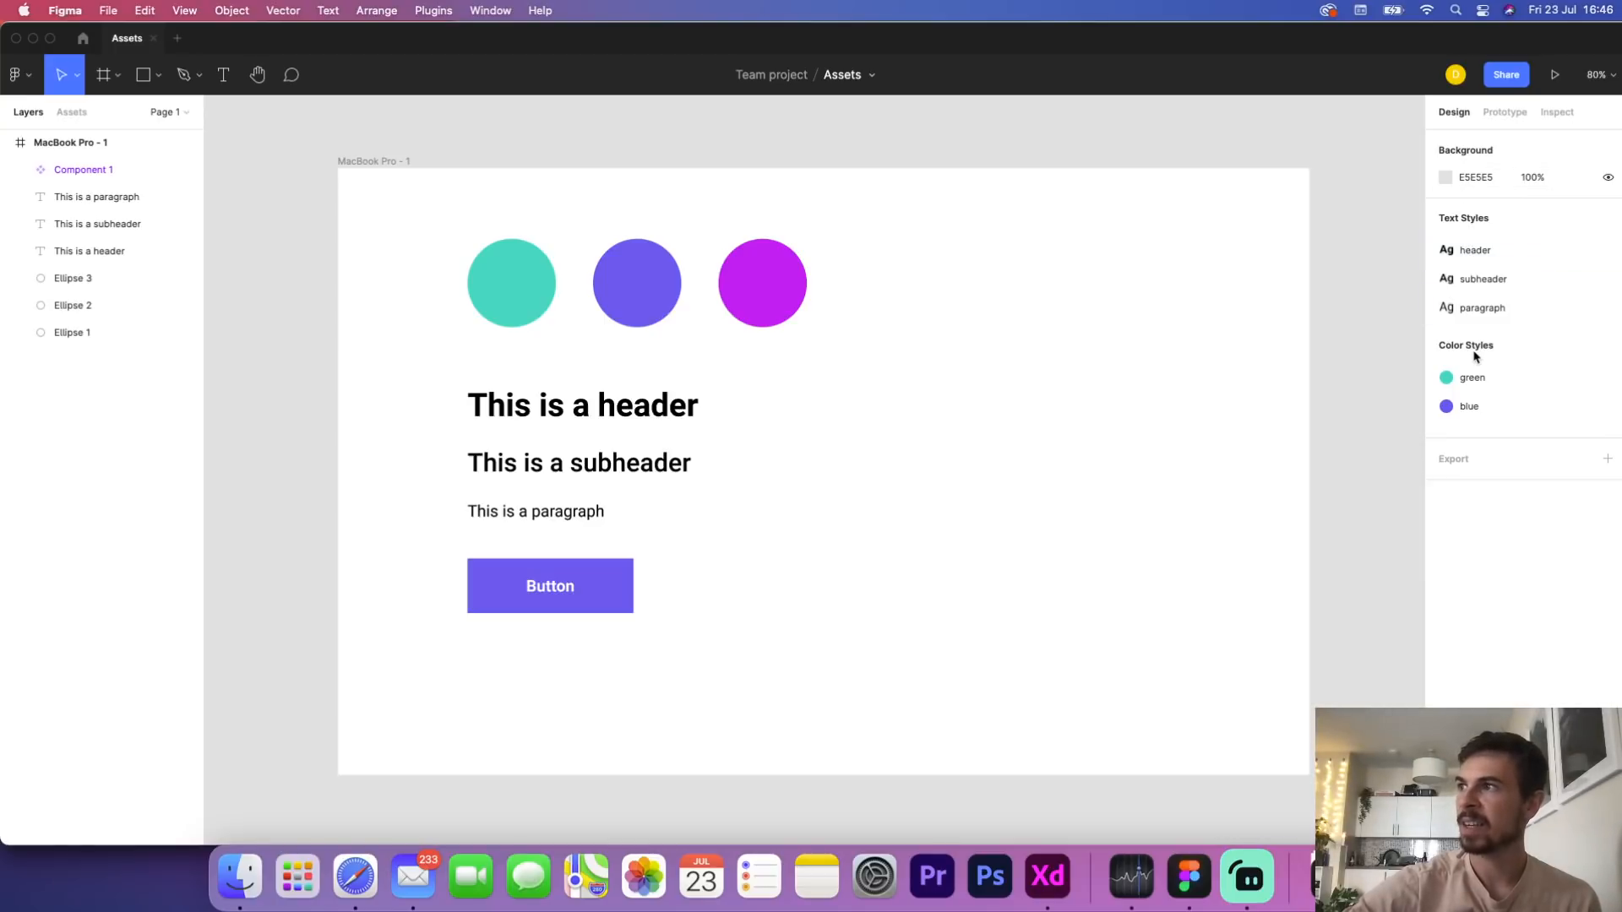
Add a second MacBook Pro frame, 1440 × 900, beside the existing one
{"action": "scroll", "coordinate": [1065, 448], "scroll_direction": "right", "scroll_amount": 15}
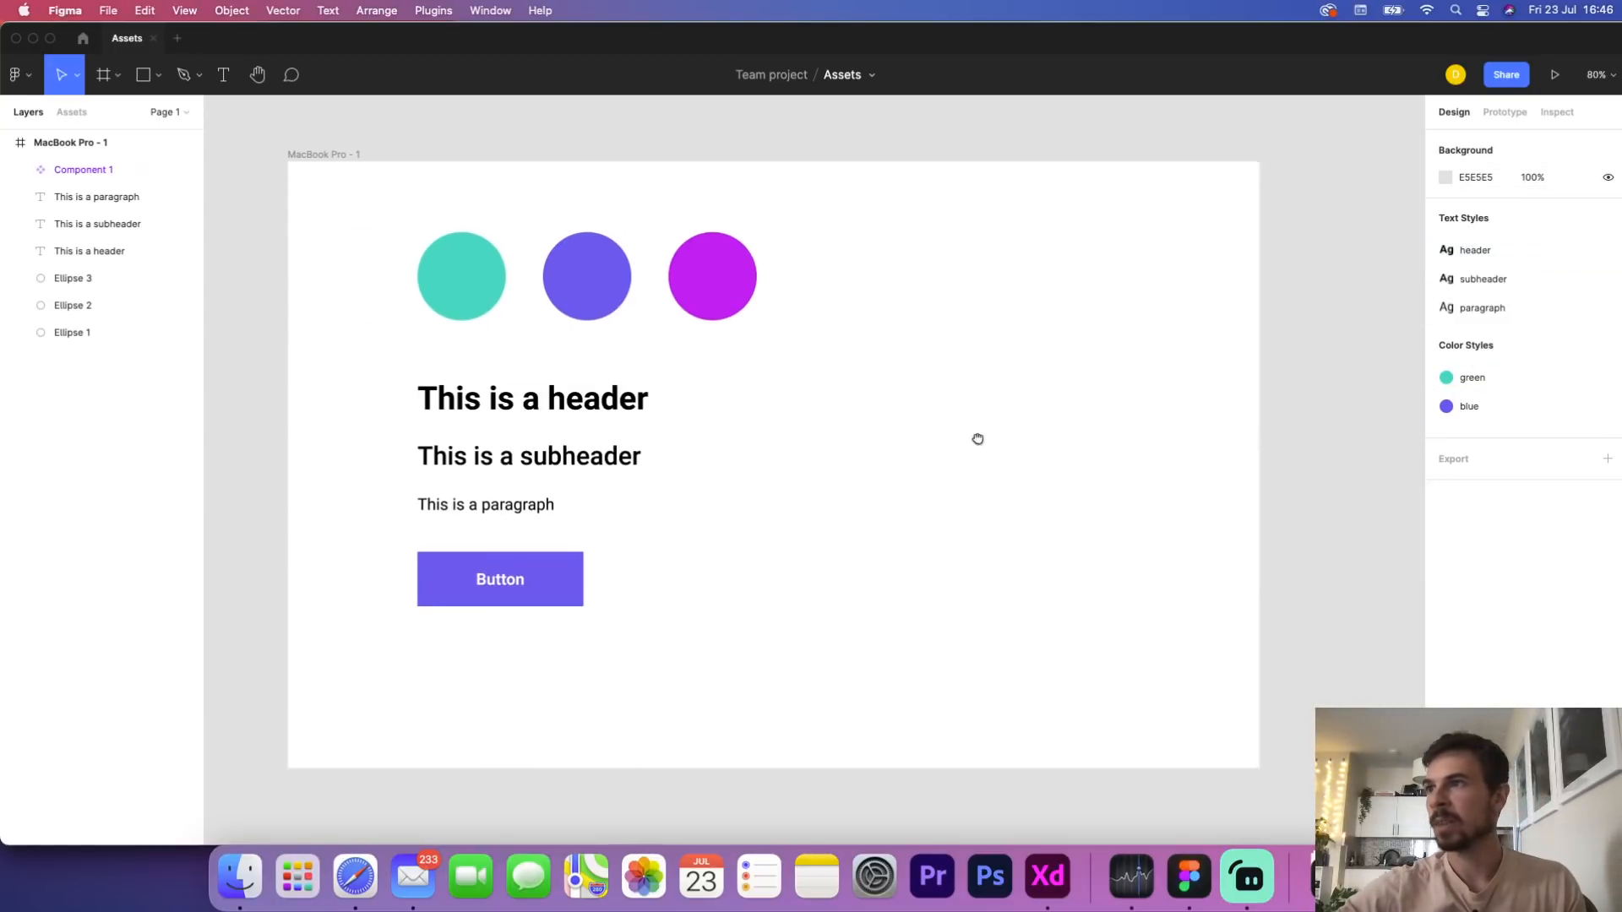
{"action": "left_click", "coordinate": [117, 74]}
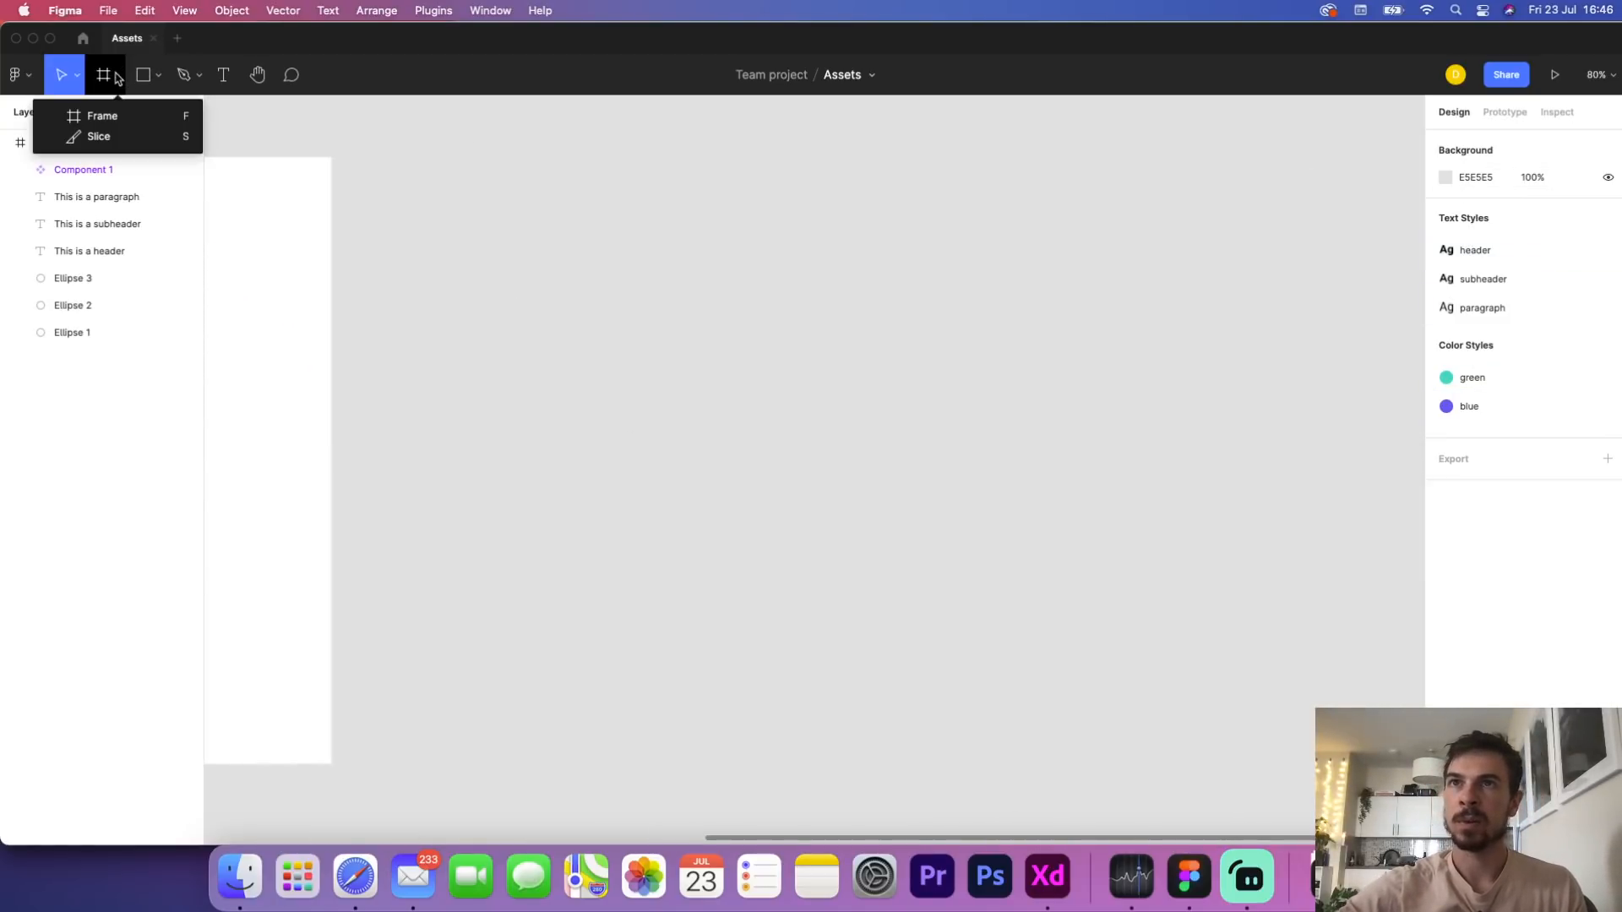
{"action": "left_click", "coordinate": [88, 115]}
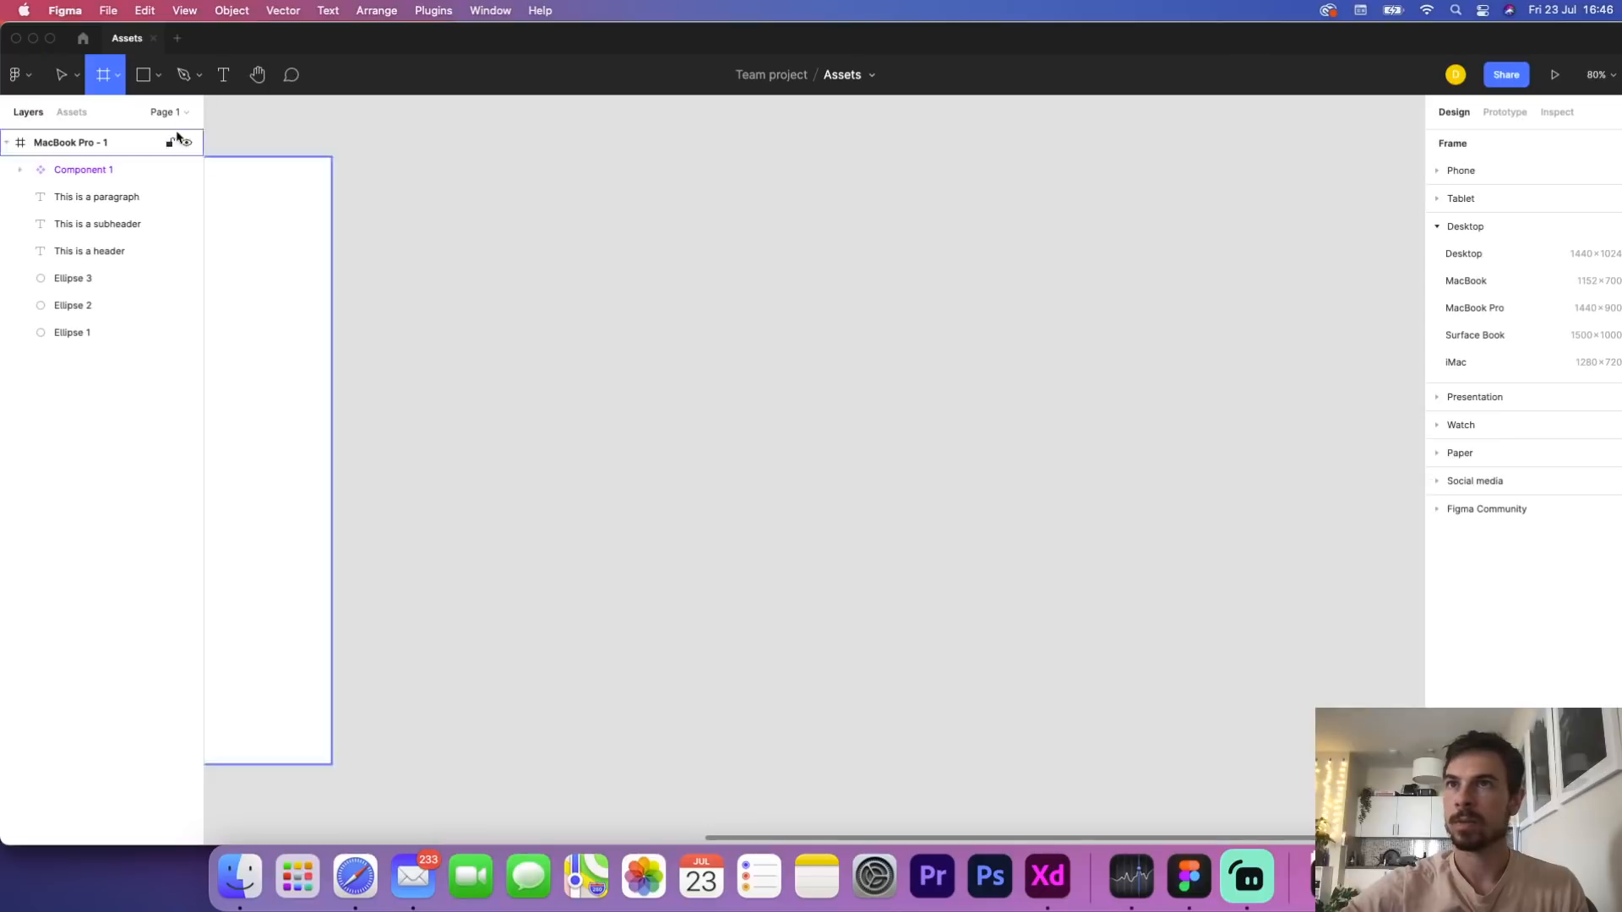
{"action": "left_click", "coordinate": [1507, 314]}
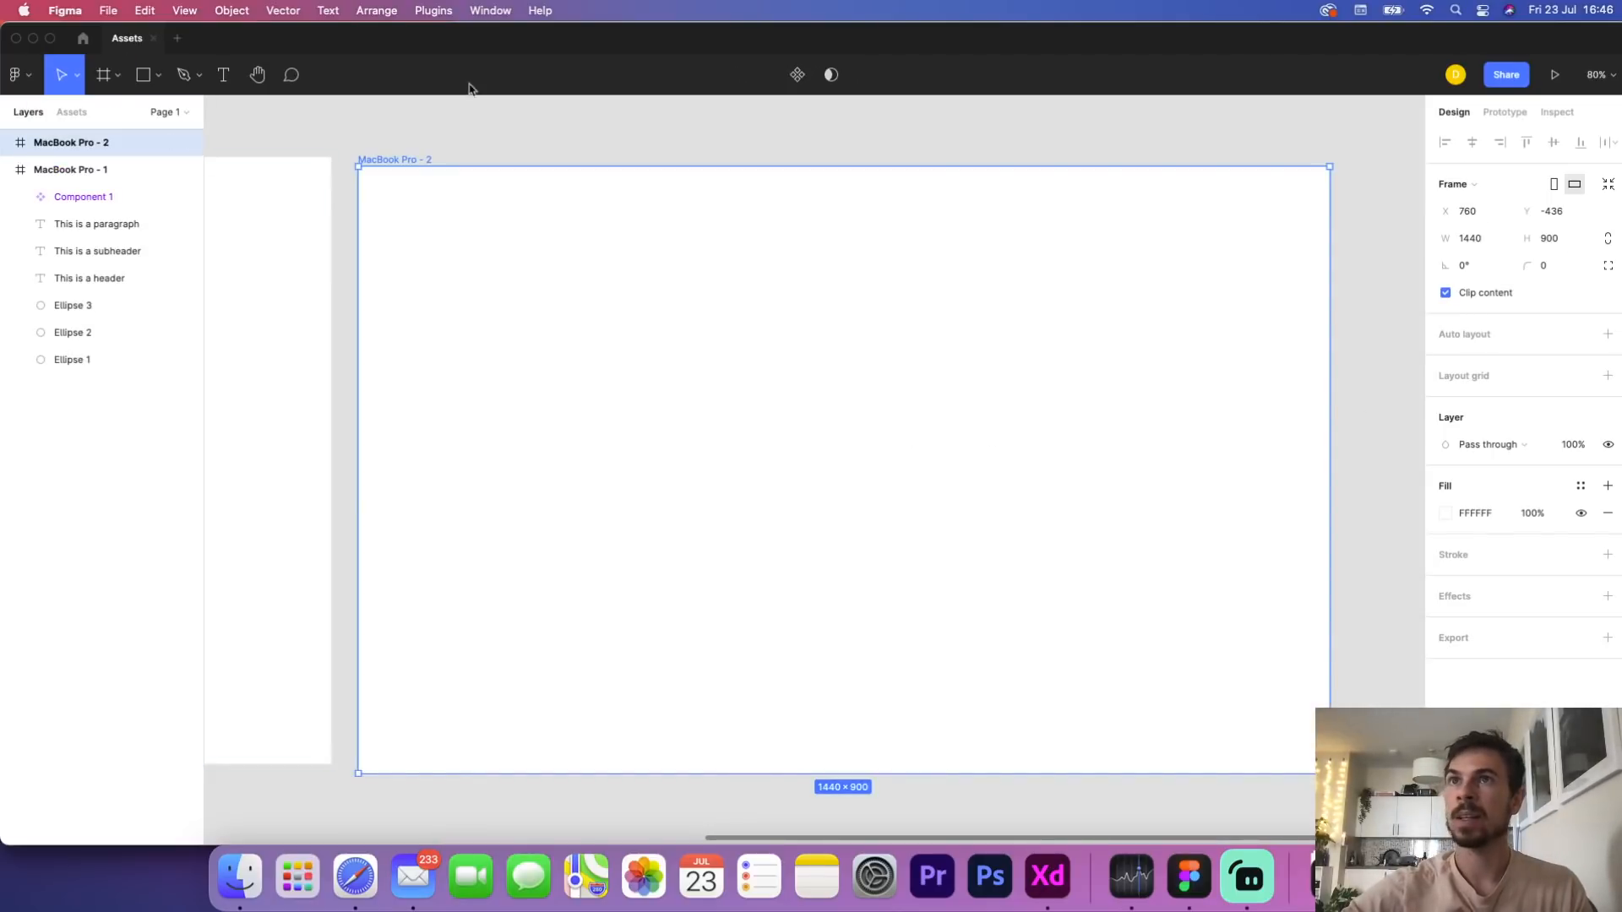
Add the text "This is a header" in the upper part of the new MacBook Pro frame
{"action": "left_click", "coordinate": [224, 82]}
{"action": "left_click", "coordinate": [520, 311]}
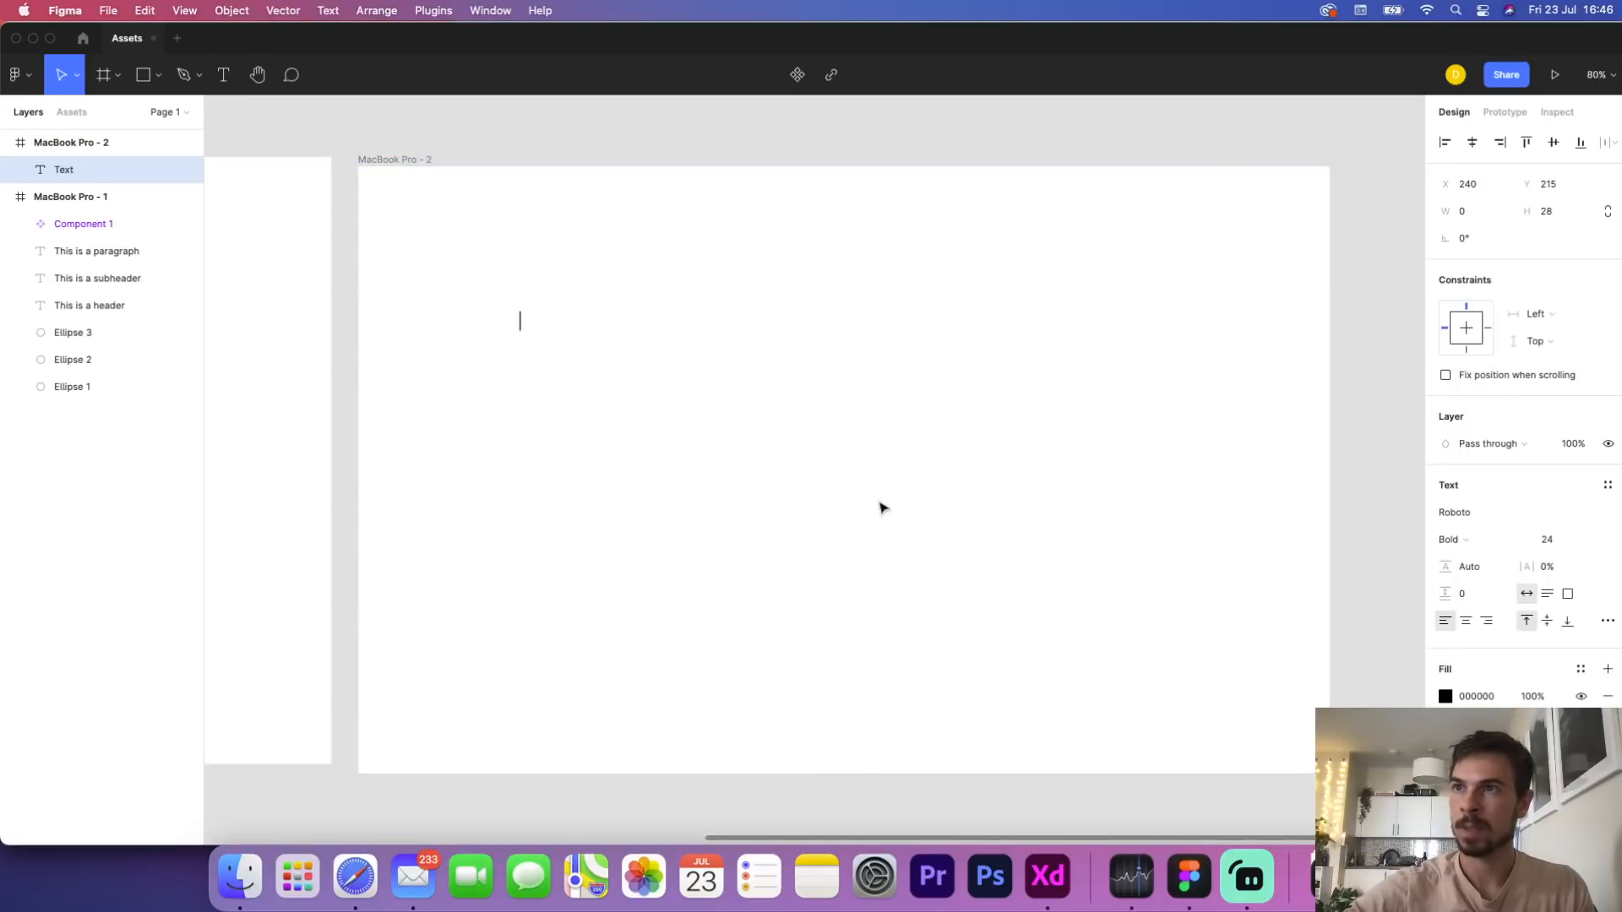
{"action": "type", "text": "This is a header"}
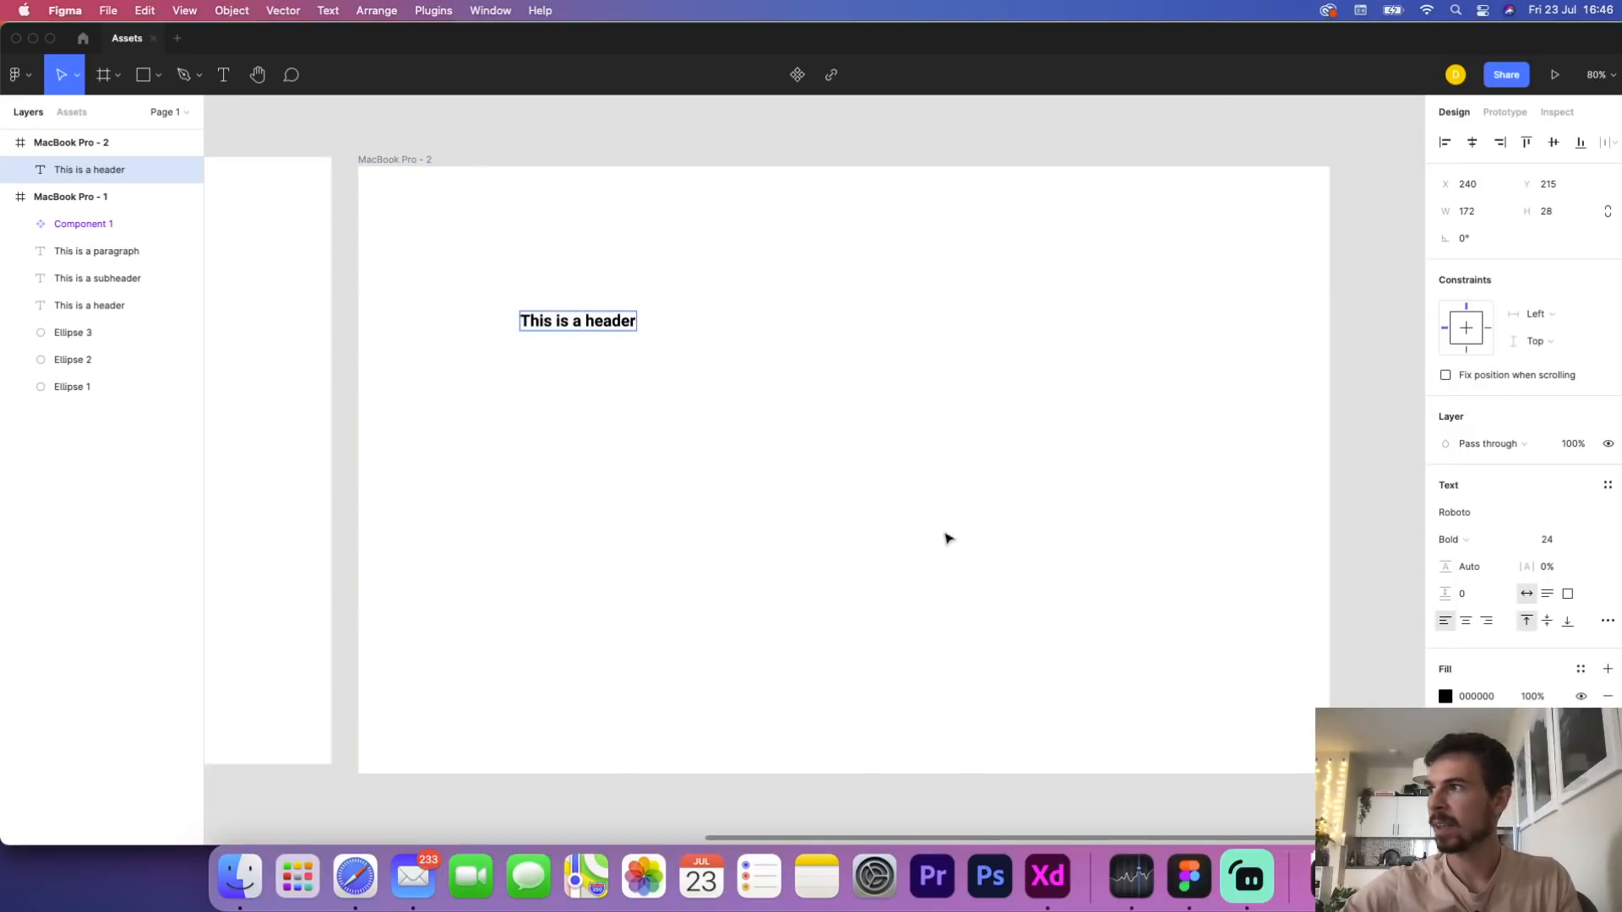
Apply the header text style to the whole "This is a header" text on the MacBook Pro - 2 frame
{"action": "key", "text": "super+a"}
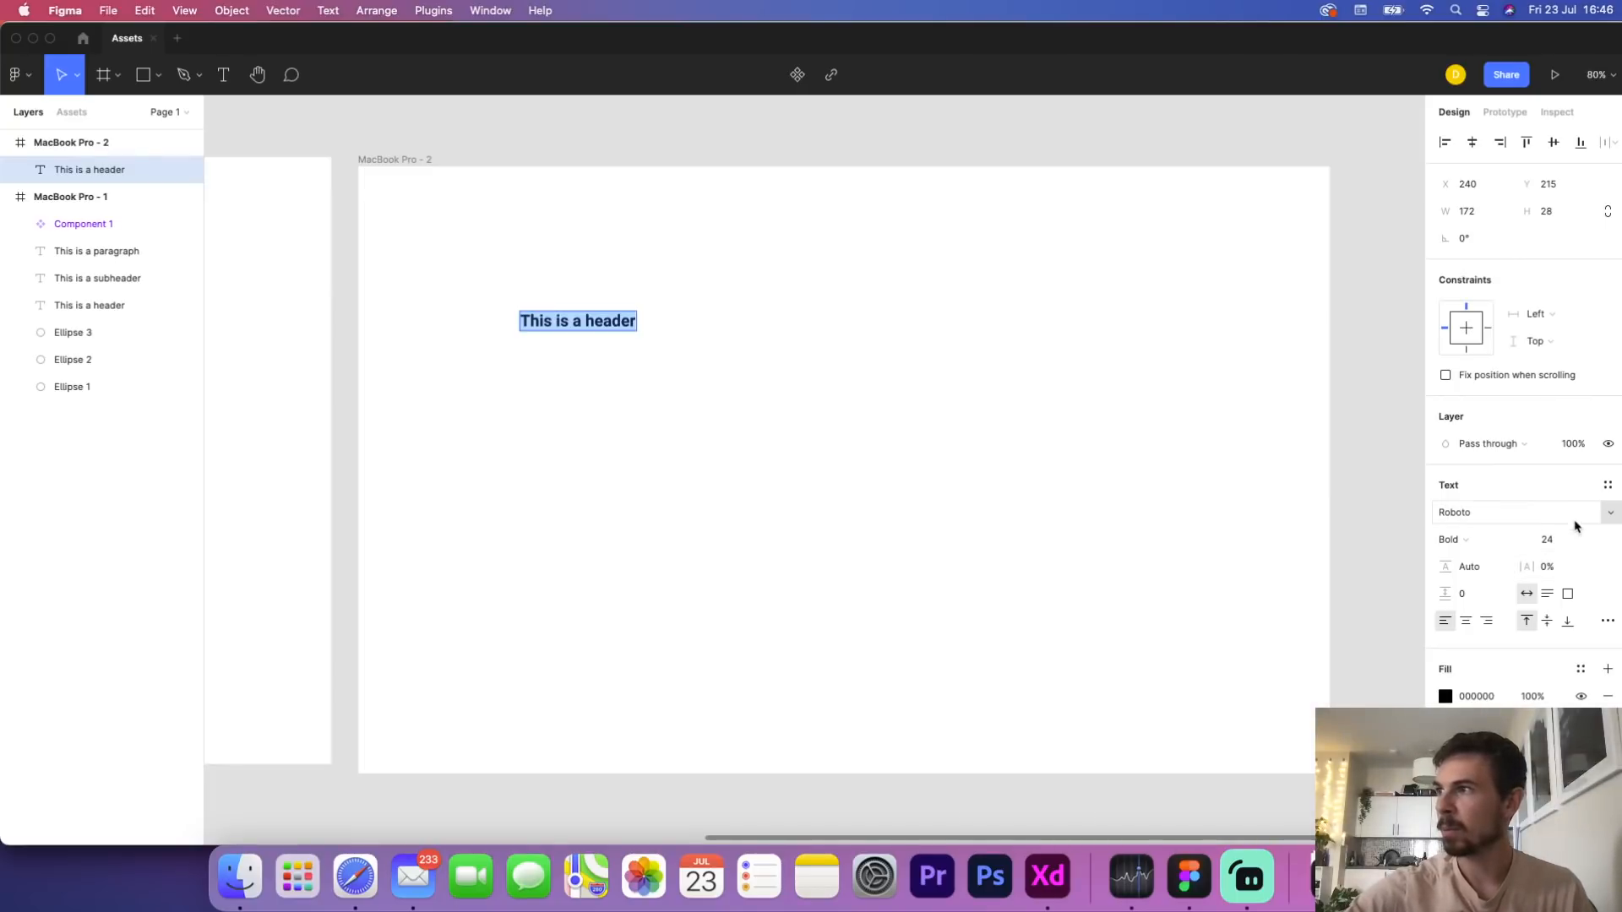
{"action": "left_click", "coordinate": [1608, 488]}
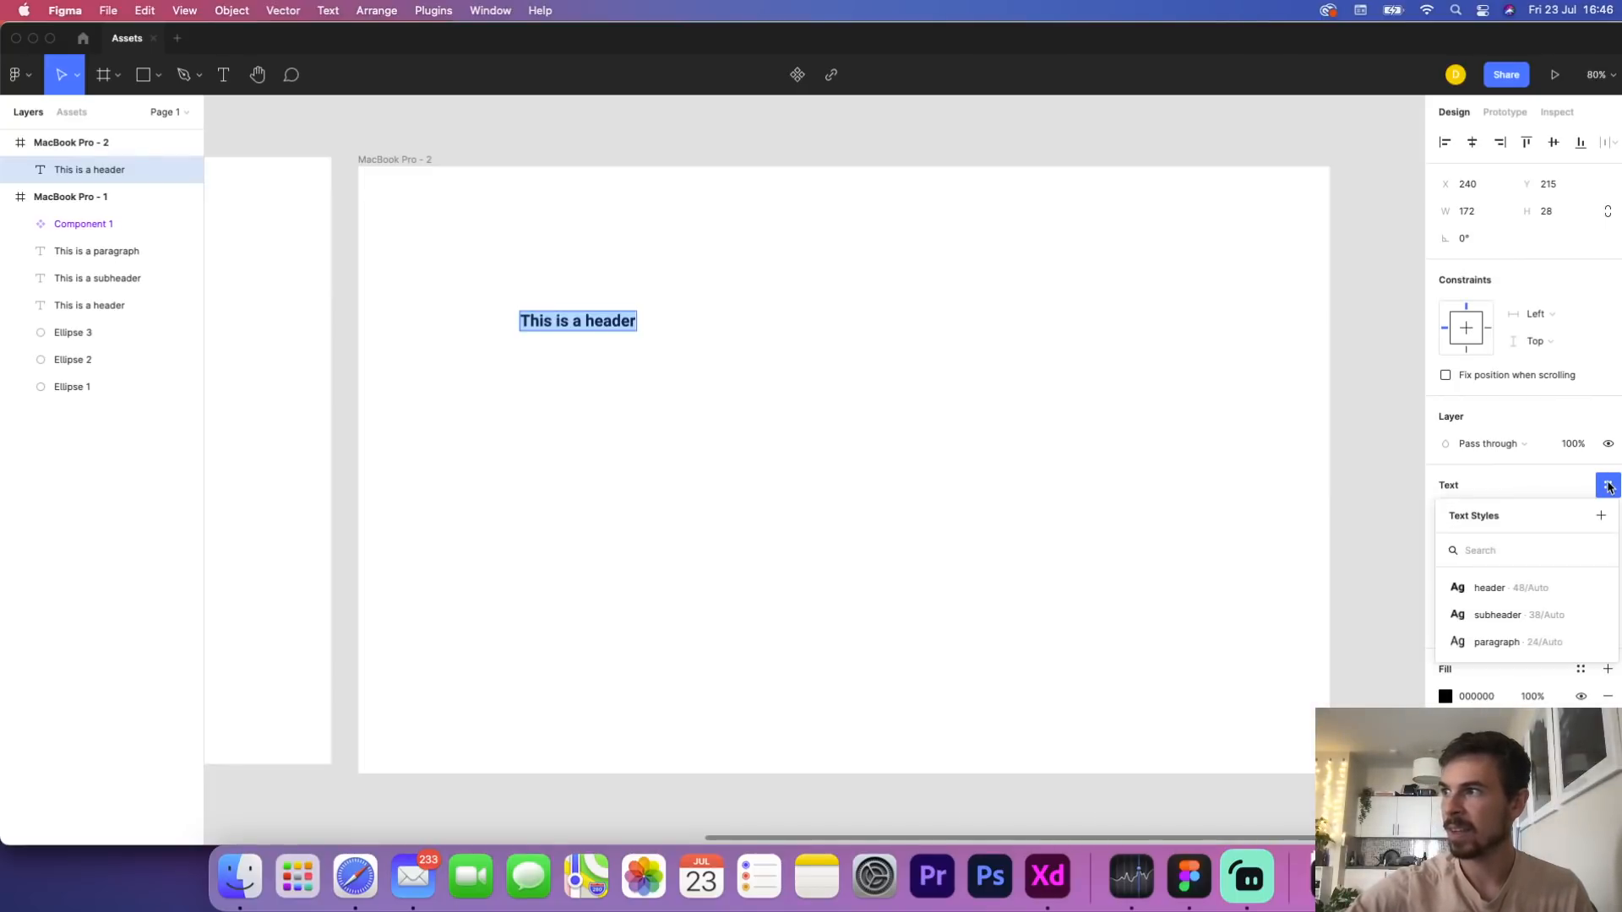
{"action": "left_click", "coordinate": [1510, 587]}
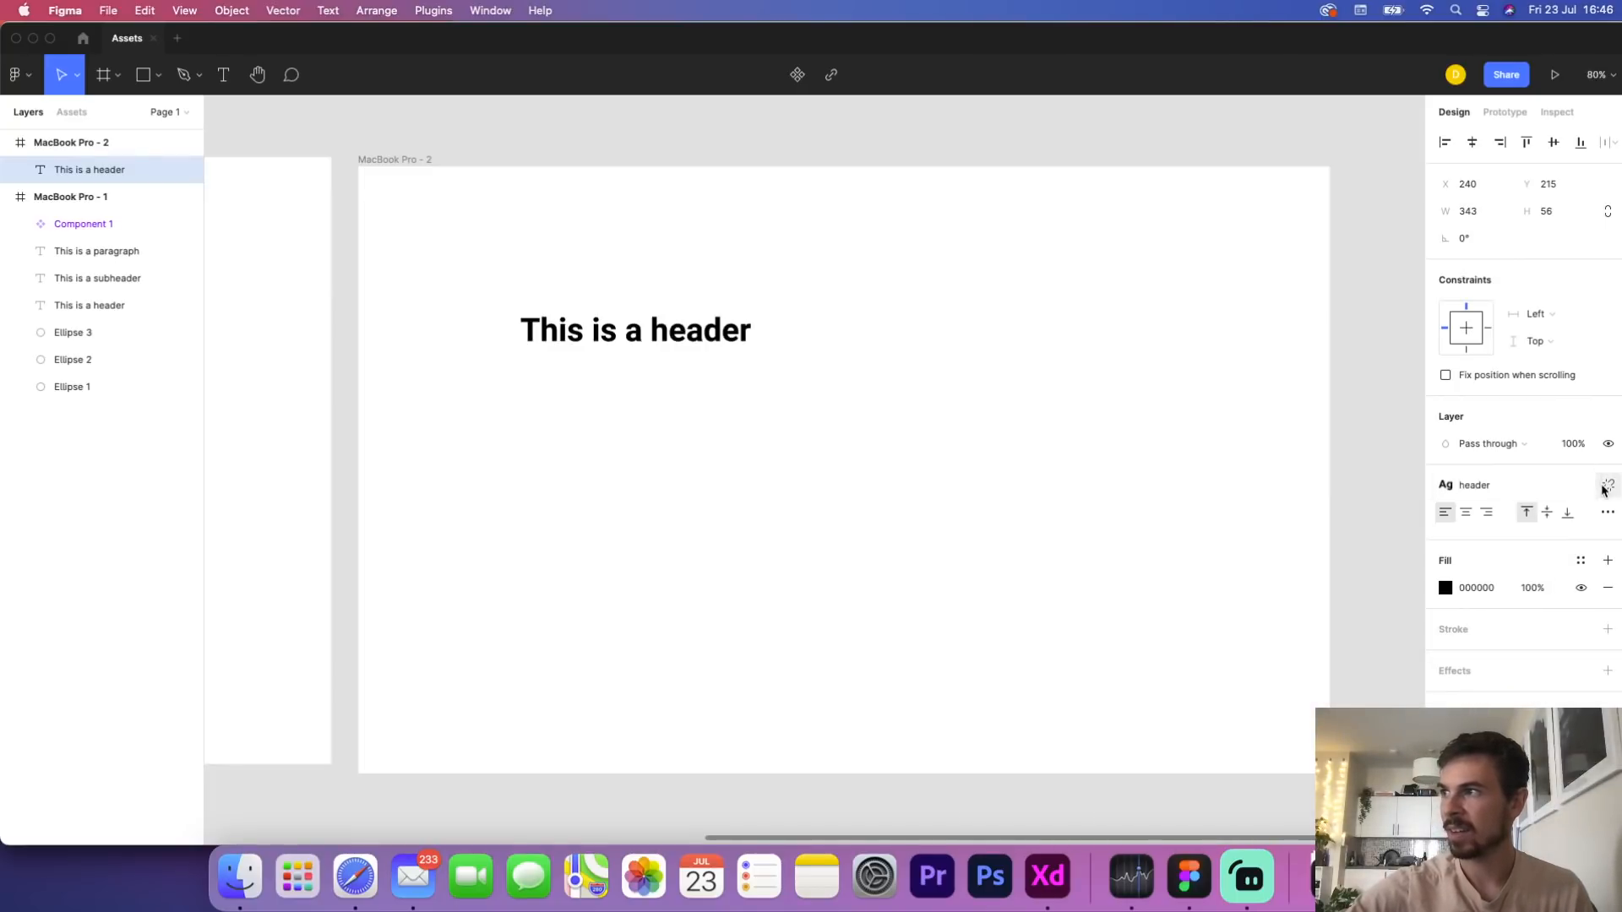
Switch the "This is a header" text through the paragraph, subheader and header styles, ending with the paragraph style
{"action": "left_click", "coordinate": [1543, 484]}
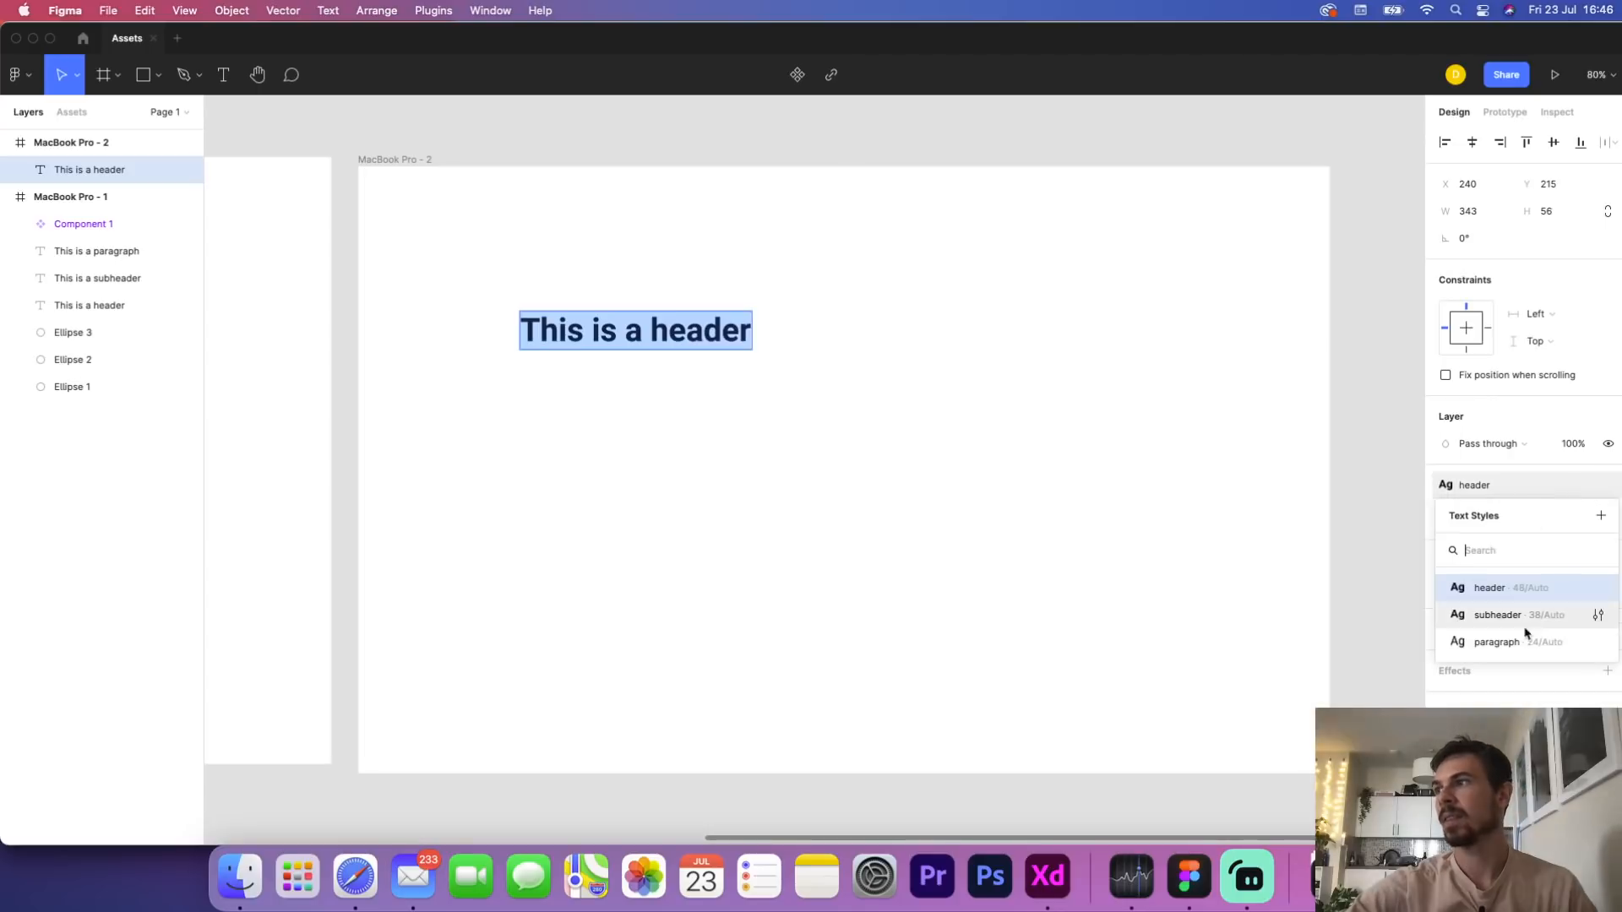
{"action": "left_click", "coordinate": [1526, 640]}
{"action": "left_click", "coordinate": [1485, 487]}
{"action": "left_click", "coordinate": [1488, 612]}
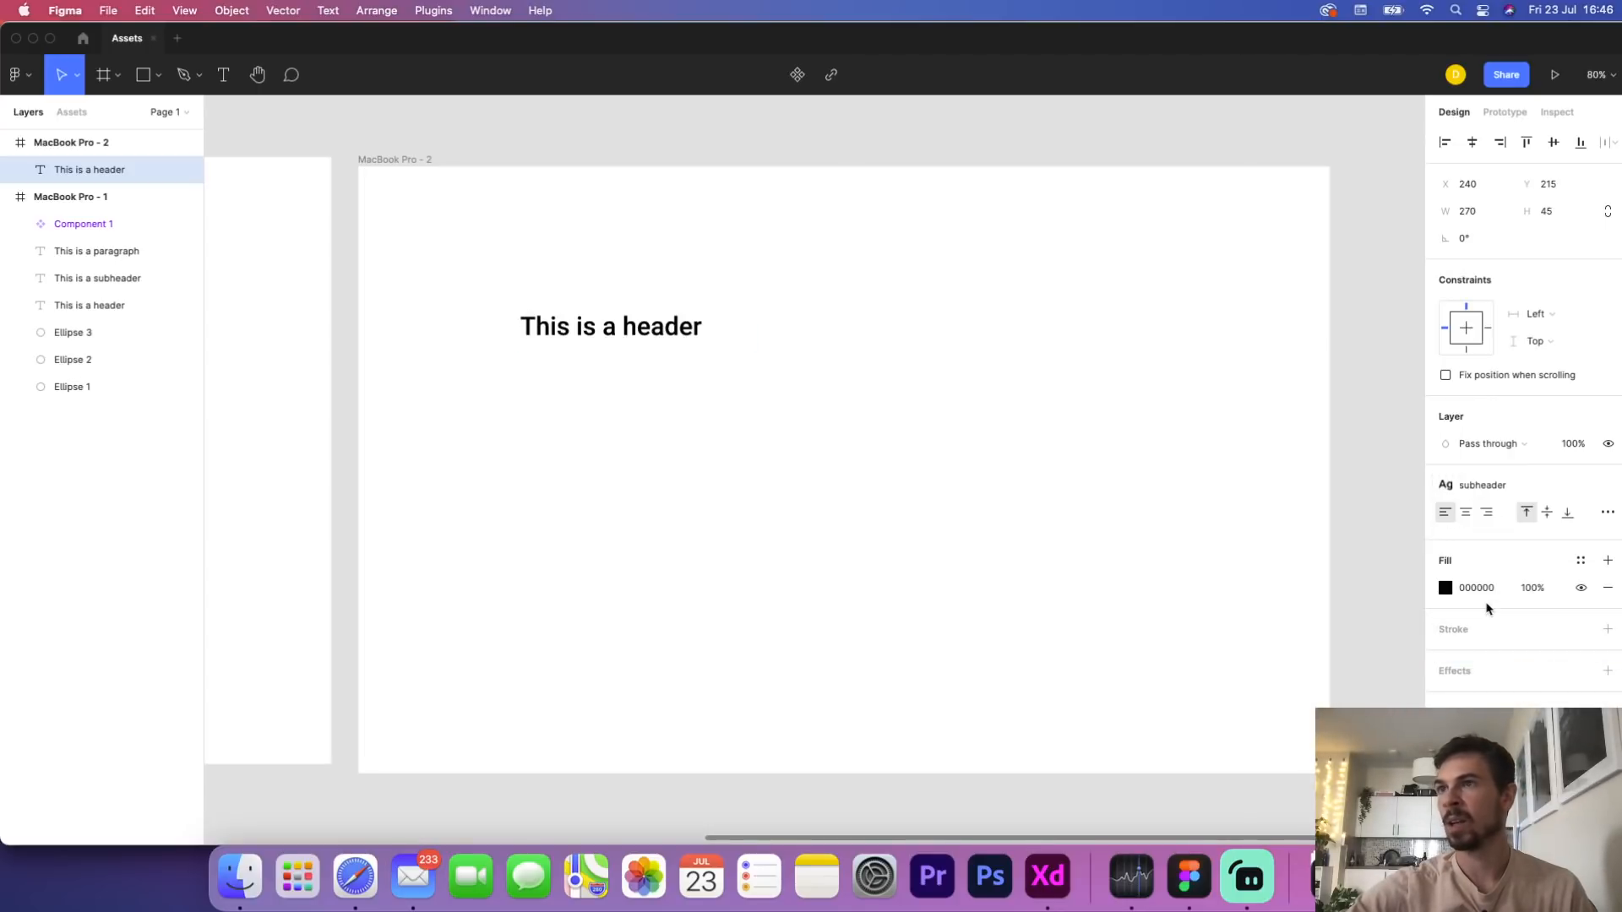
{"action": "left_click", "coordinate": [1486, 489]}
{"action": "left_click", "coordinate": [1485, 586]}
{"action": "left_click", "coordinate": [1487, 490]}
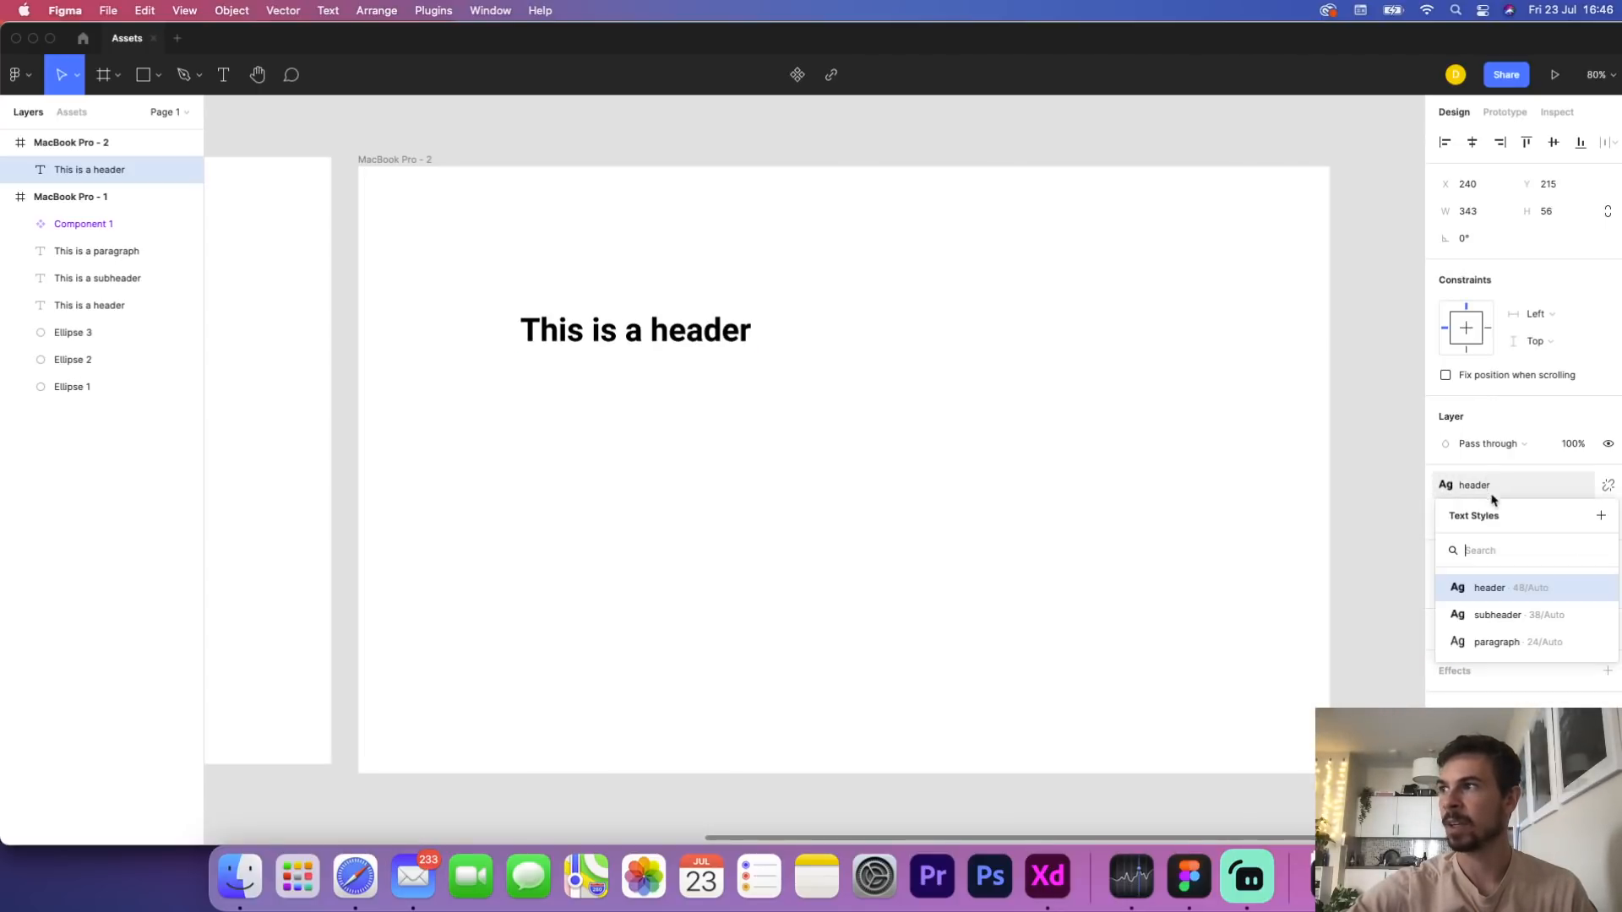
{"action": "left_click", "coordinate": [1487, 640]}
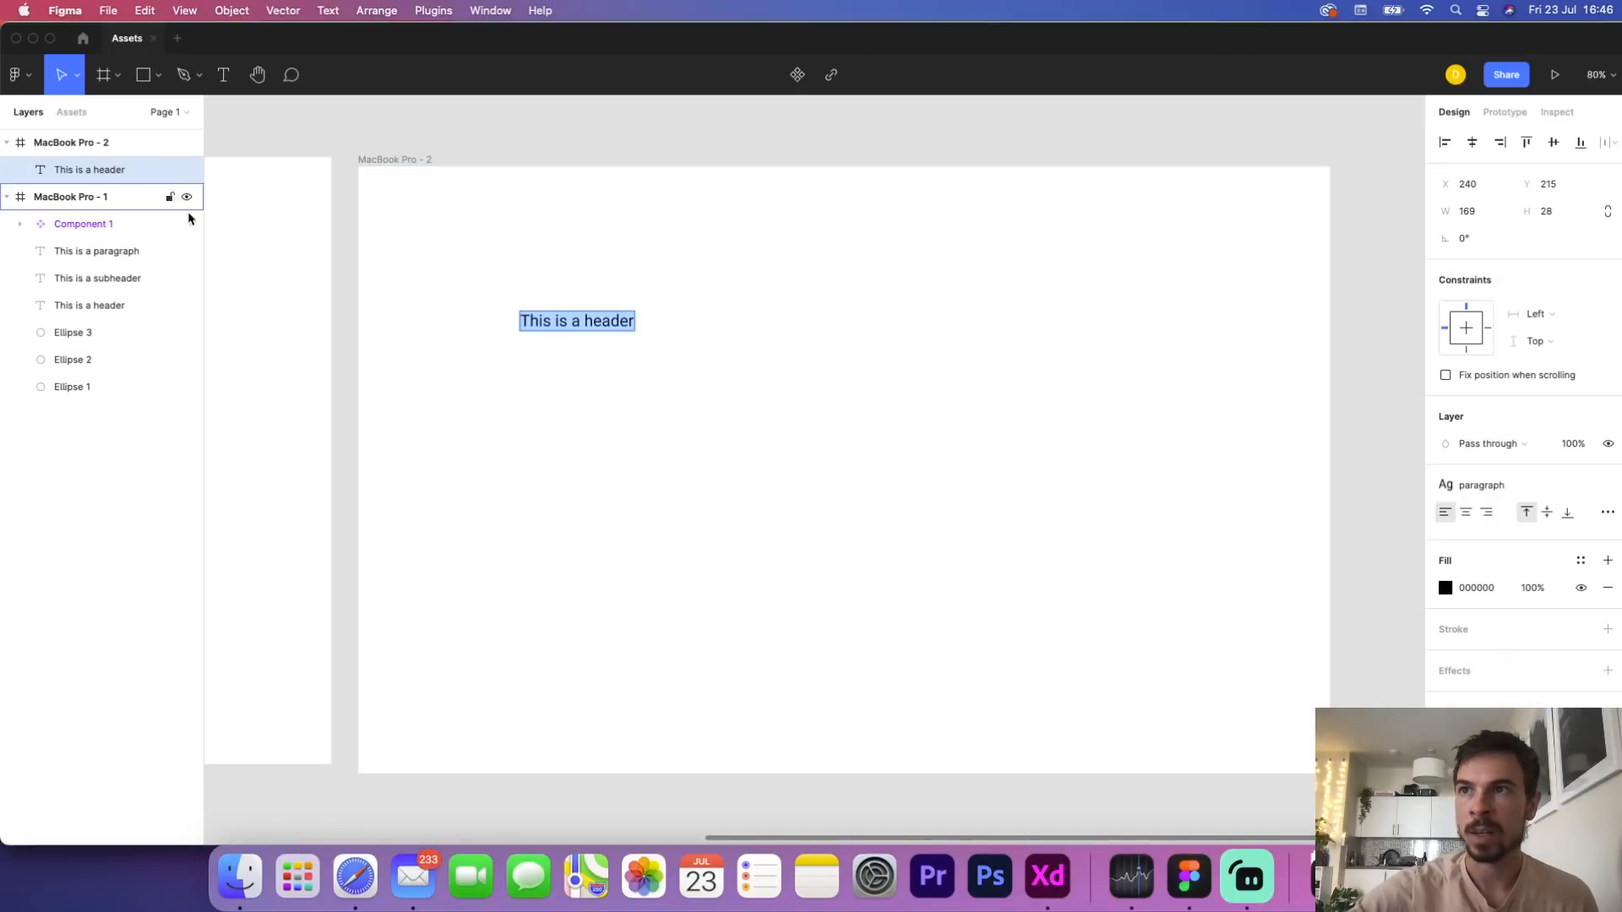
Draw a rectangle about 319 × 177 near the middle of the second frame and fill it with the blue color style
{"action": "left_click", "coordinate": [143, 75]}
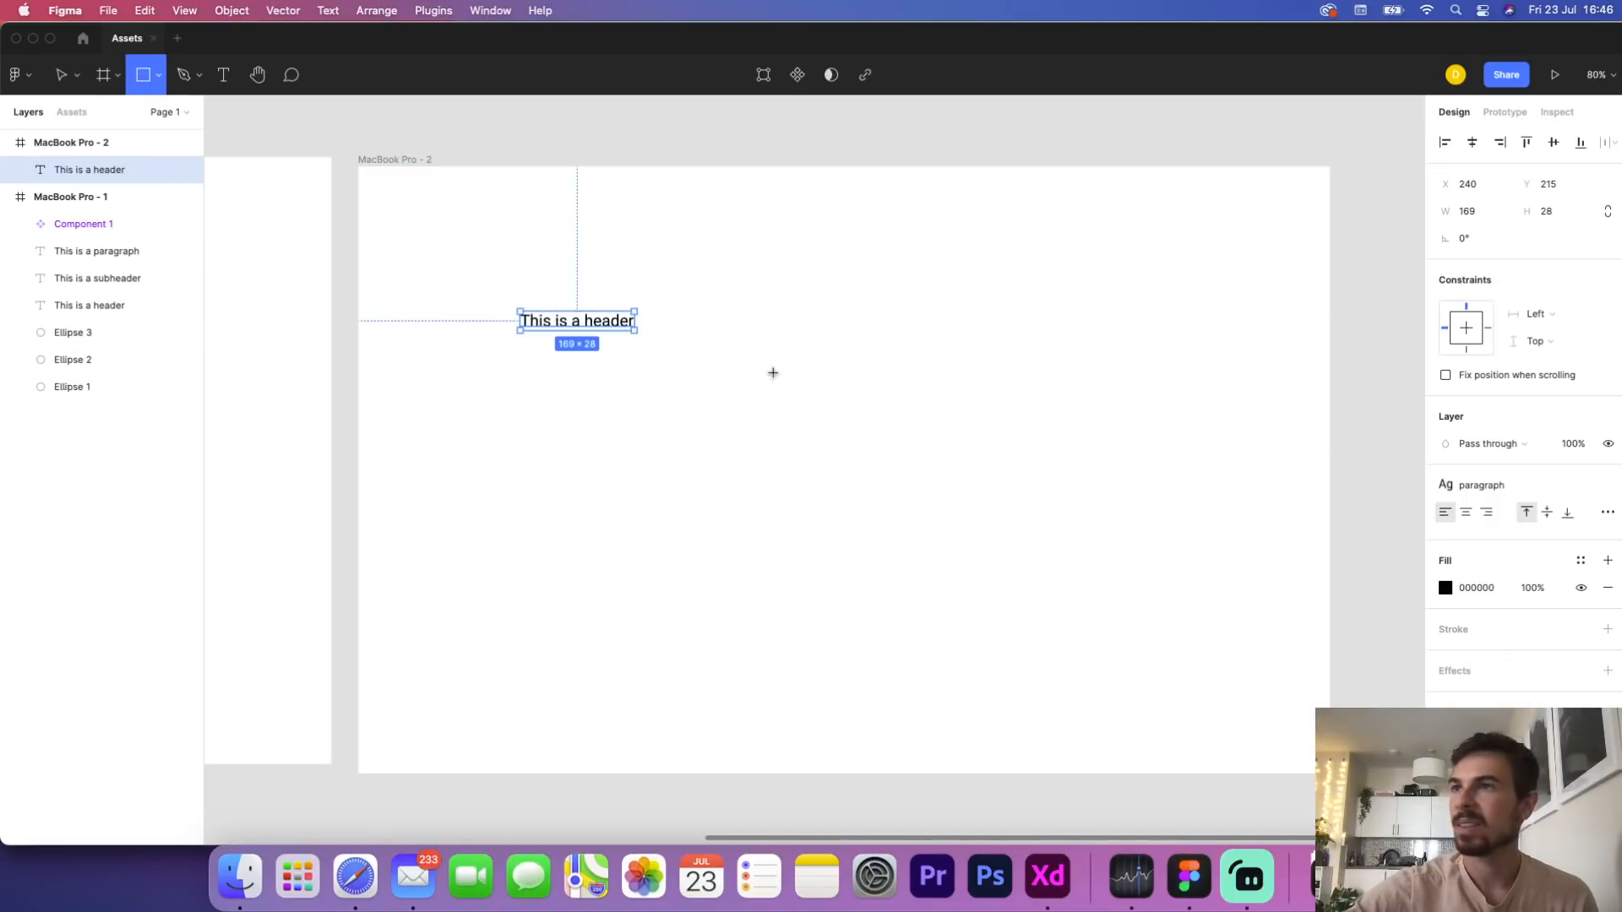
{"action": "left_click_drag", "start_coordinate": [771, 370], "coordinate": [986, 488]}
{"action": "left_click", "coordinate": [1581, 486]}
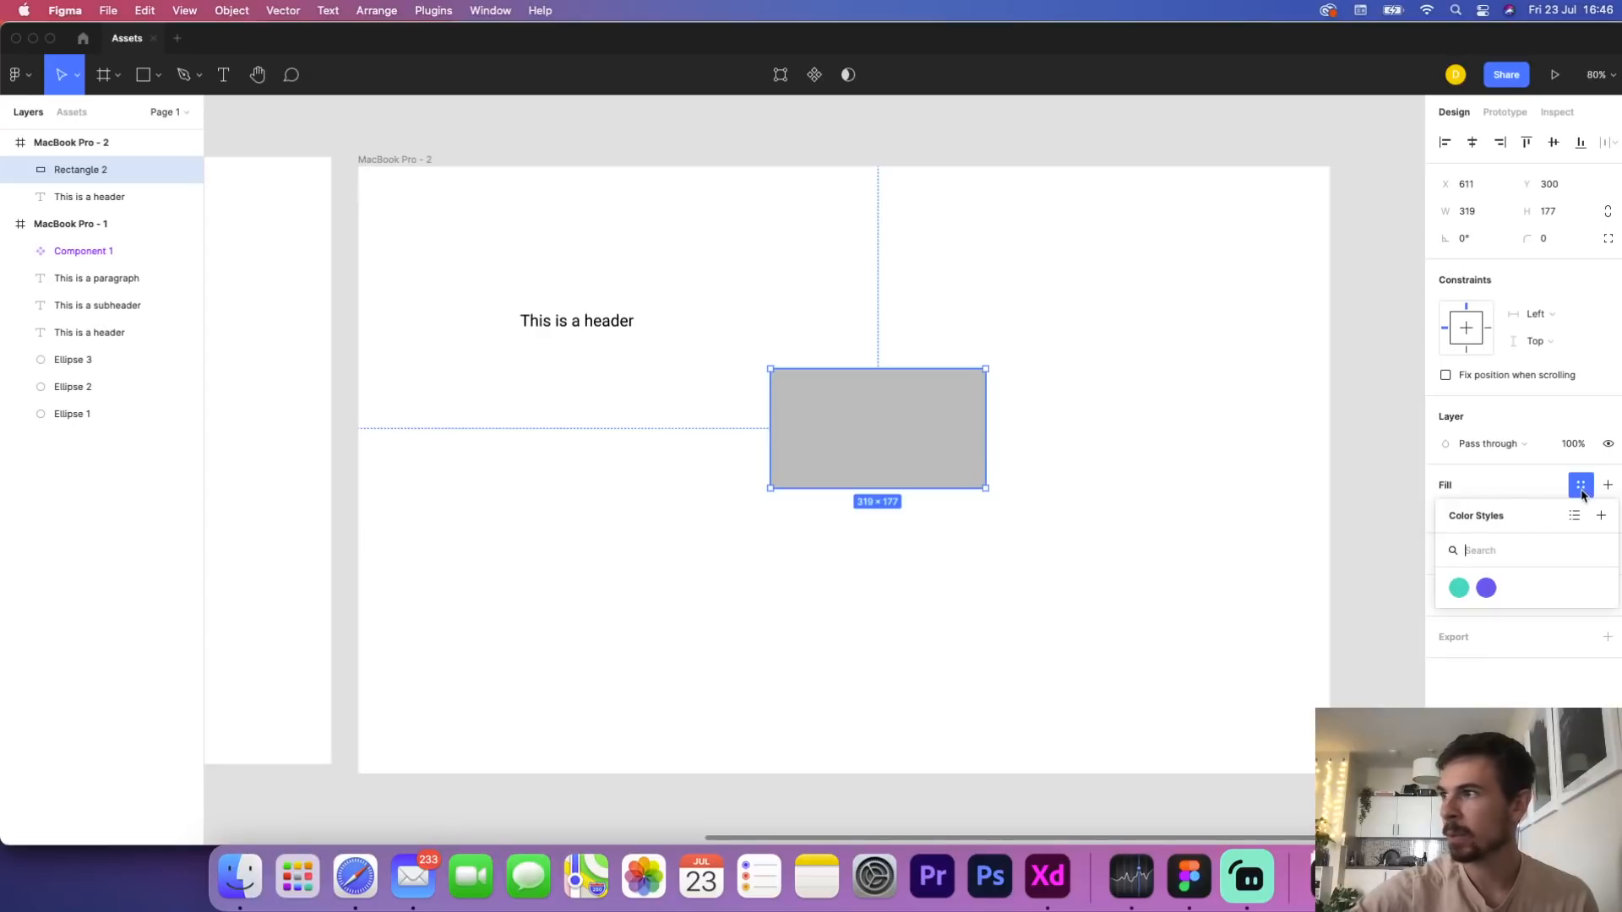
{"action": "left_click", "coordinate": [1486, 588]}
Draw a full-width 1440 × 108 rectangle along the frame's upper edge and fill it with the blue color style
{"action": "left_click", "coordinate": [158, 75]}
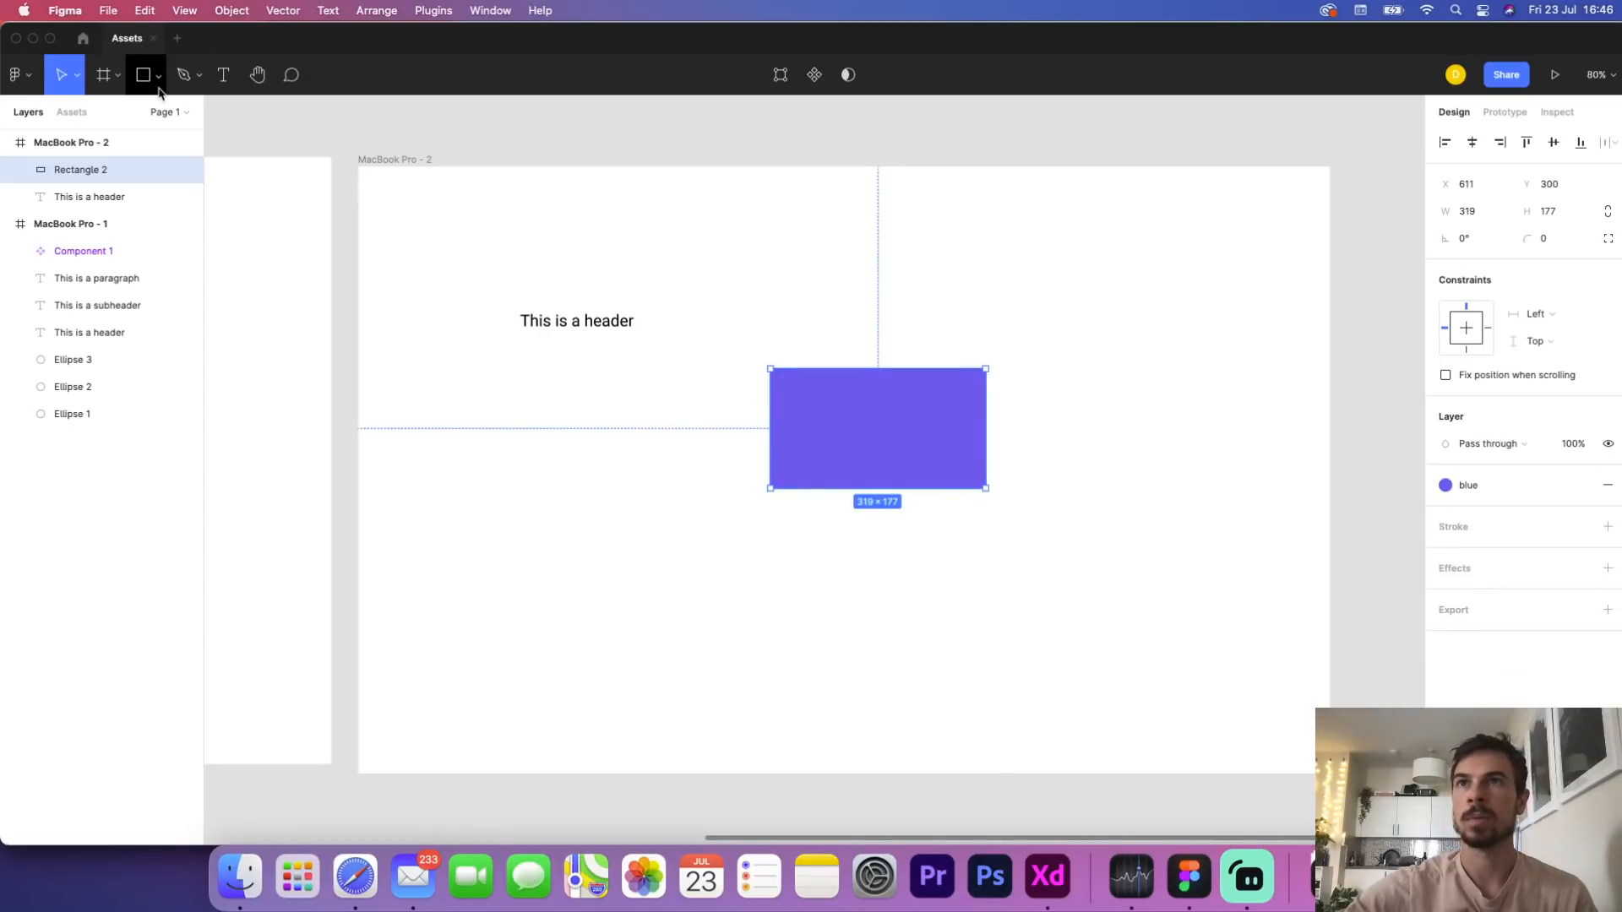
{"action": "left_click", "coordinate": [438, 246]}
{"action": "left_click", "coordinate": [158, 75]}
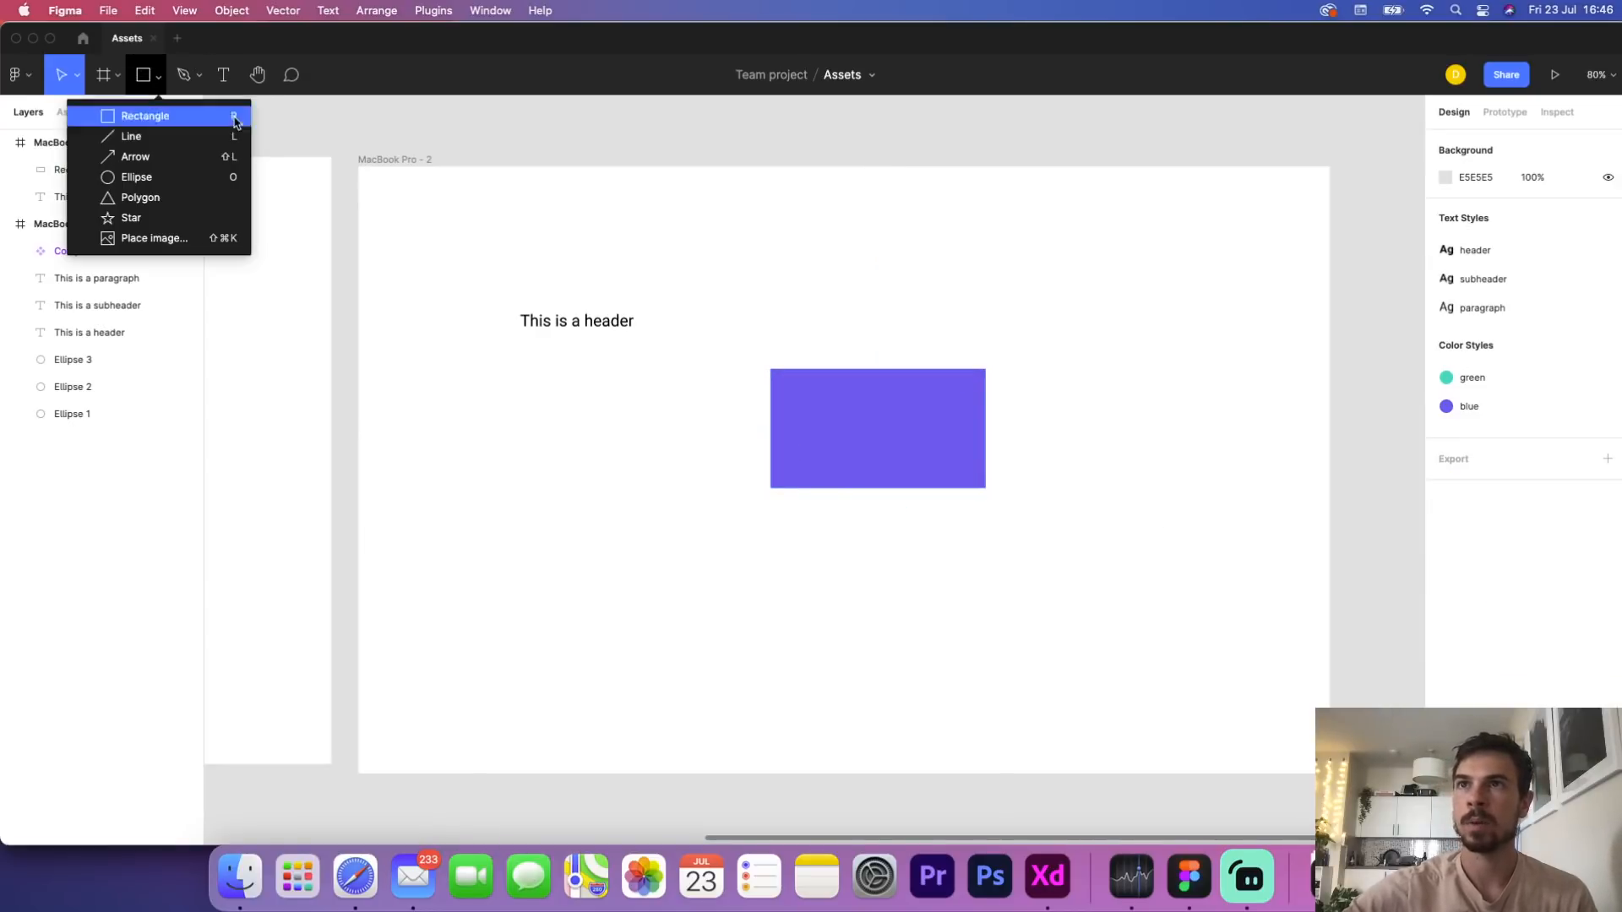
{"action": "left_click", "coordinate": [155, 119]}
{"action": "mouse_move", "coordinate": [361, 168]}
{"action": "left_mouse_down"}
{"action": "mouse_move", "coordinate": [898, 254]}
{"action": "mouse_move", "coordinate": [1326, 254]}
{"action": "mouse_move", "coordinate": [1330, 239]}
{"action": "left_mouse_up"}
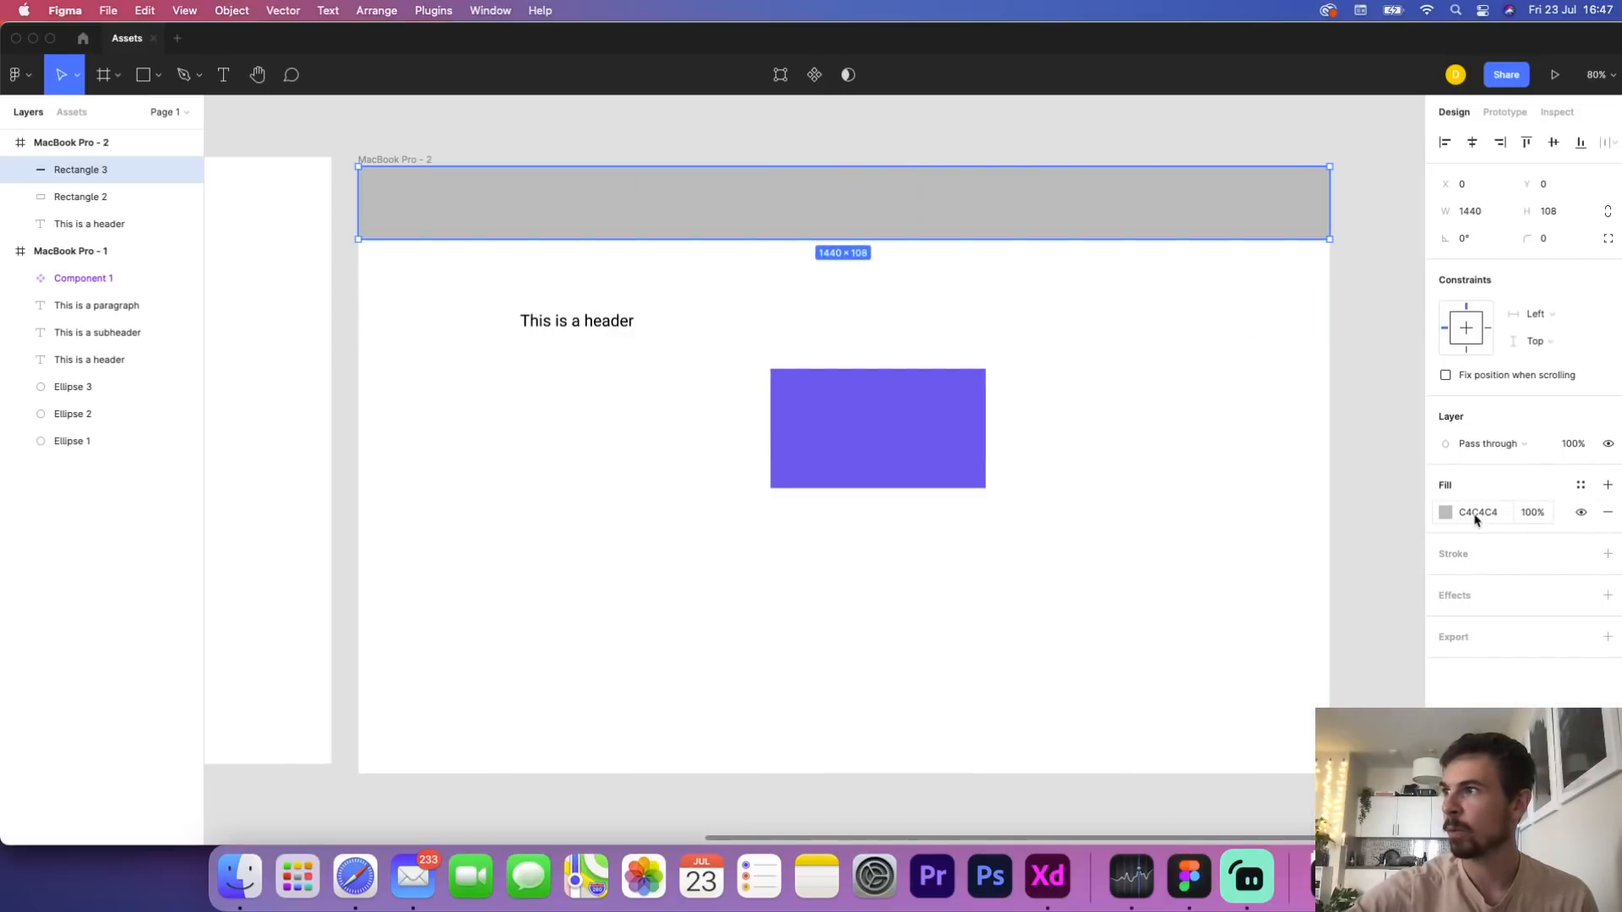
{"action": "left_click", "coordinate": [1446, 512]}
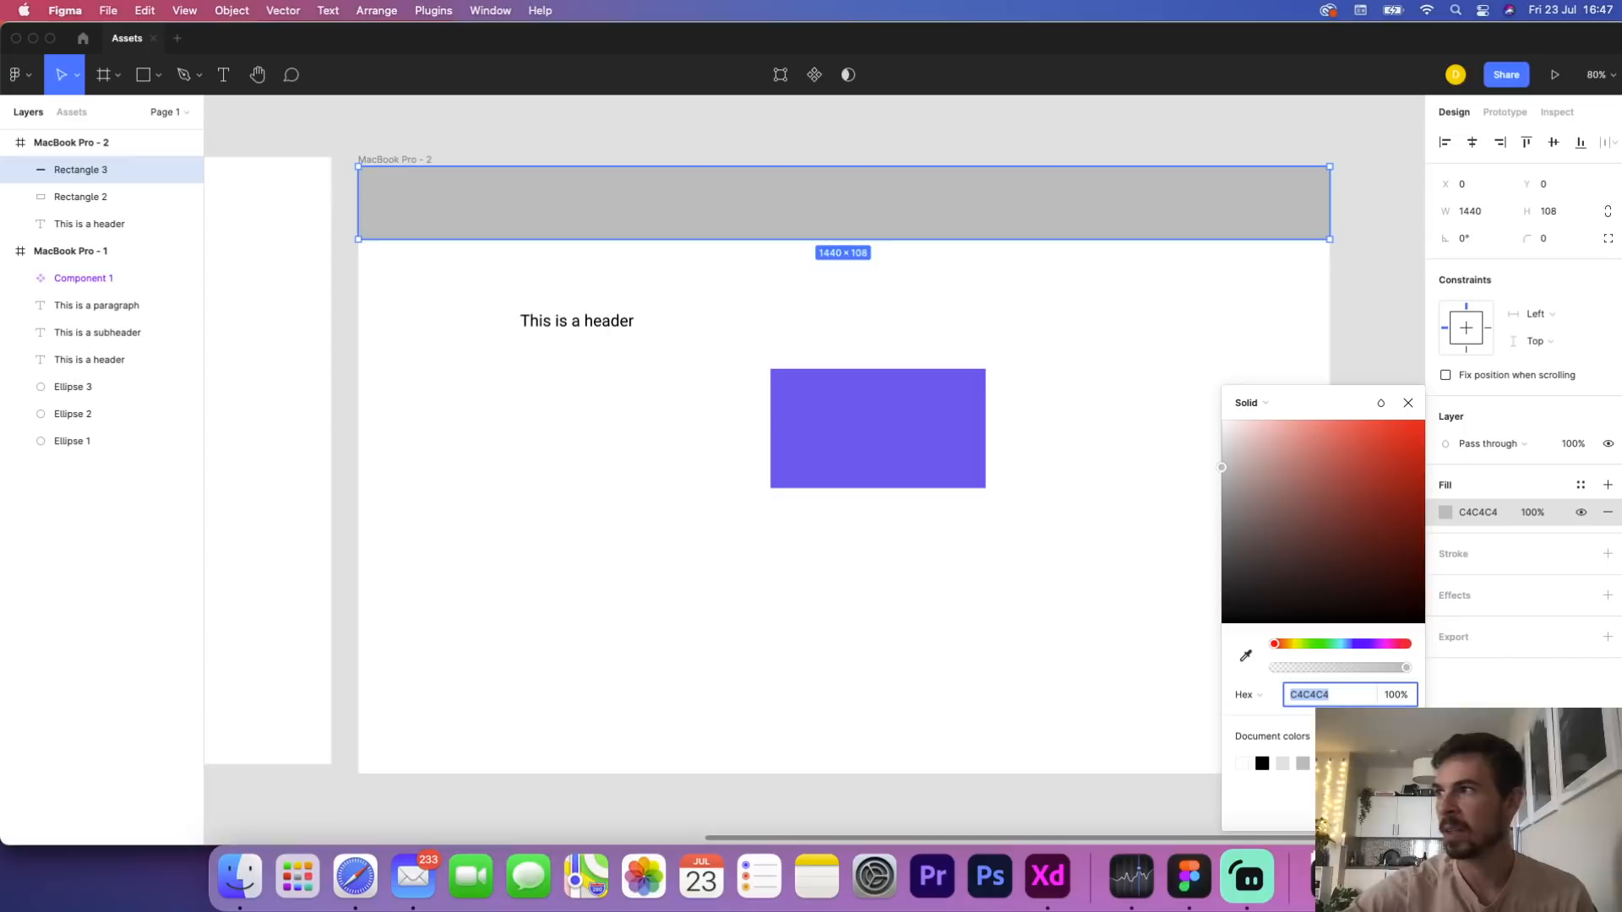
{"action": "left_click", "coordinate": [1575, 489]}
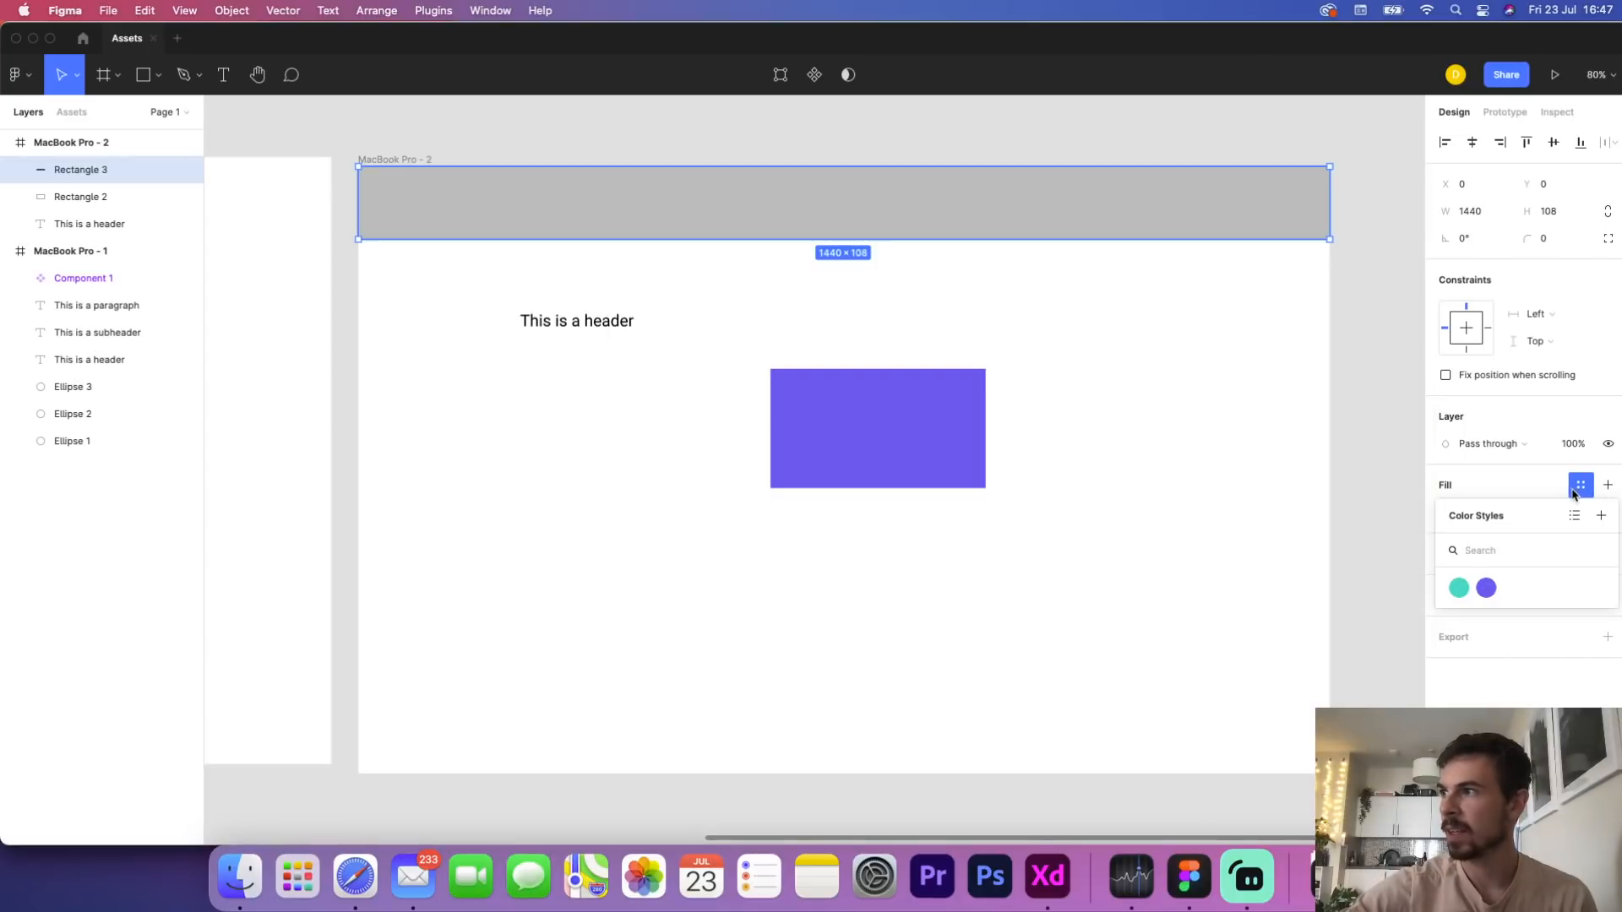
{"action": "left_click", "coordinate": [1485, 592]}
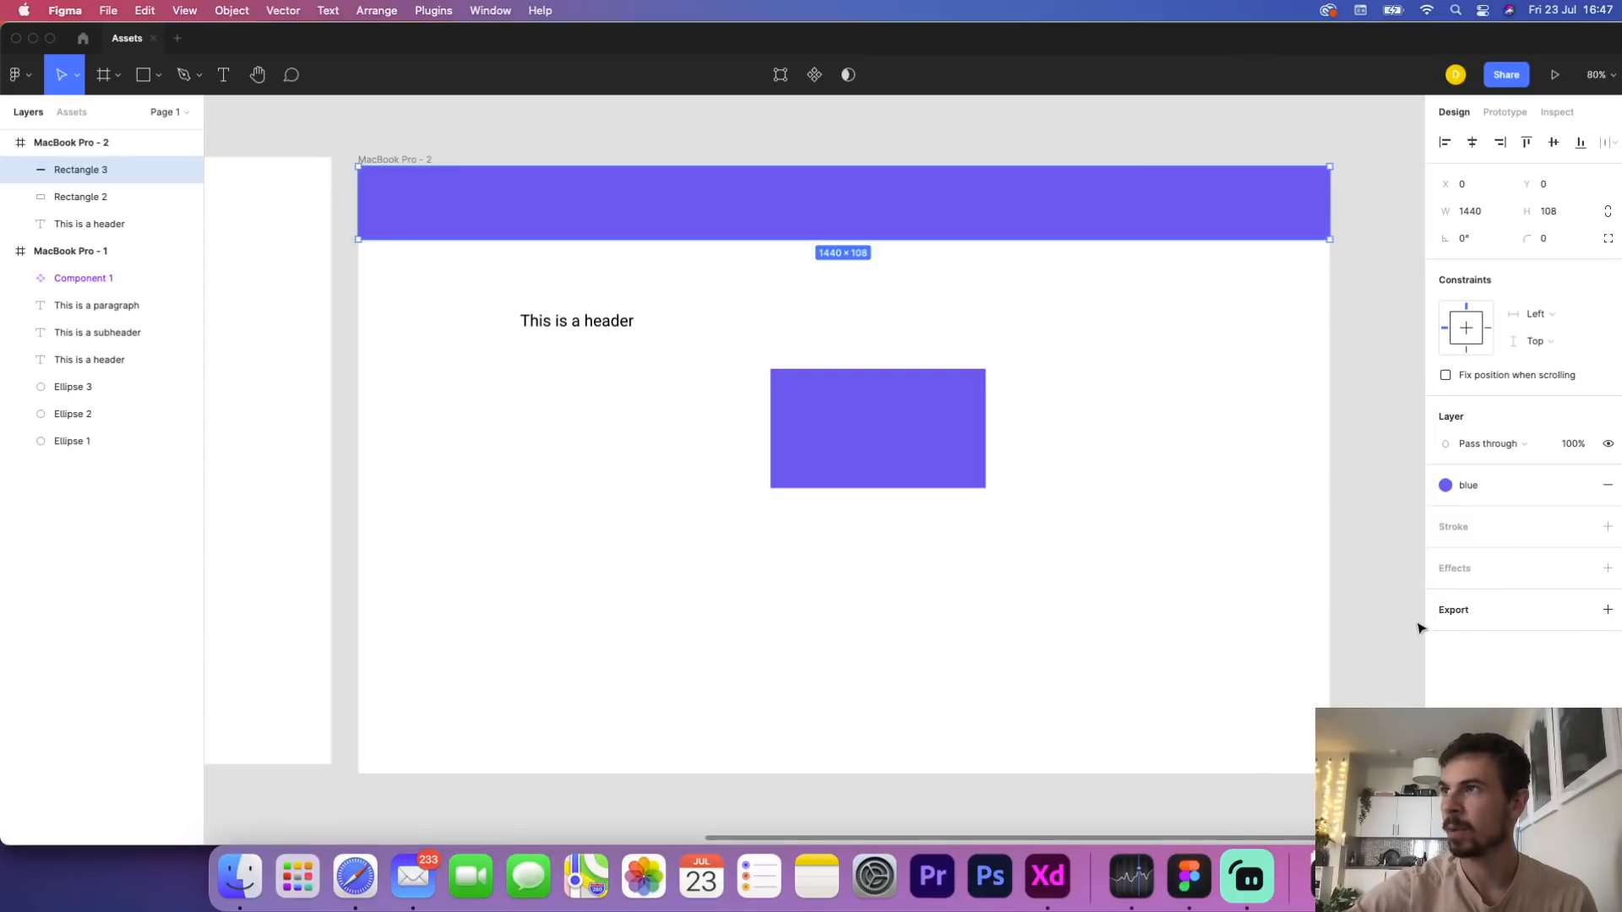
Place an instance of the button component in the lower part of the second frame and return to the layer list
{"action": "left_click", "coordinate": [71, 113]}
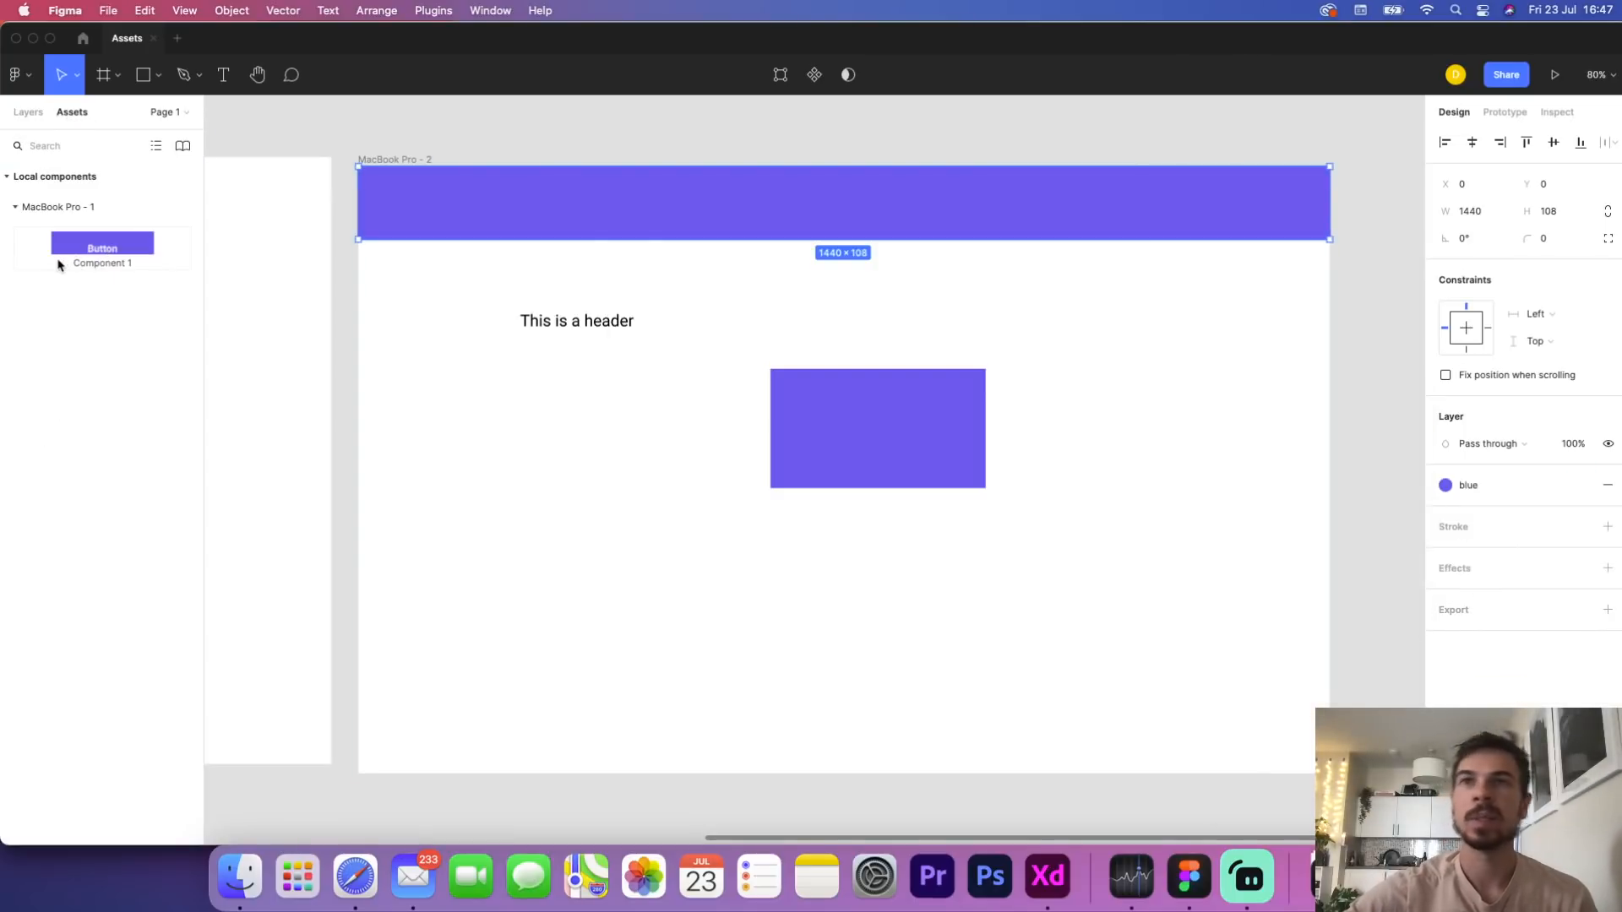
{"action": "left_click_drag", "start_coordinate": [89, 254], "coordinate": [547, 566]}
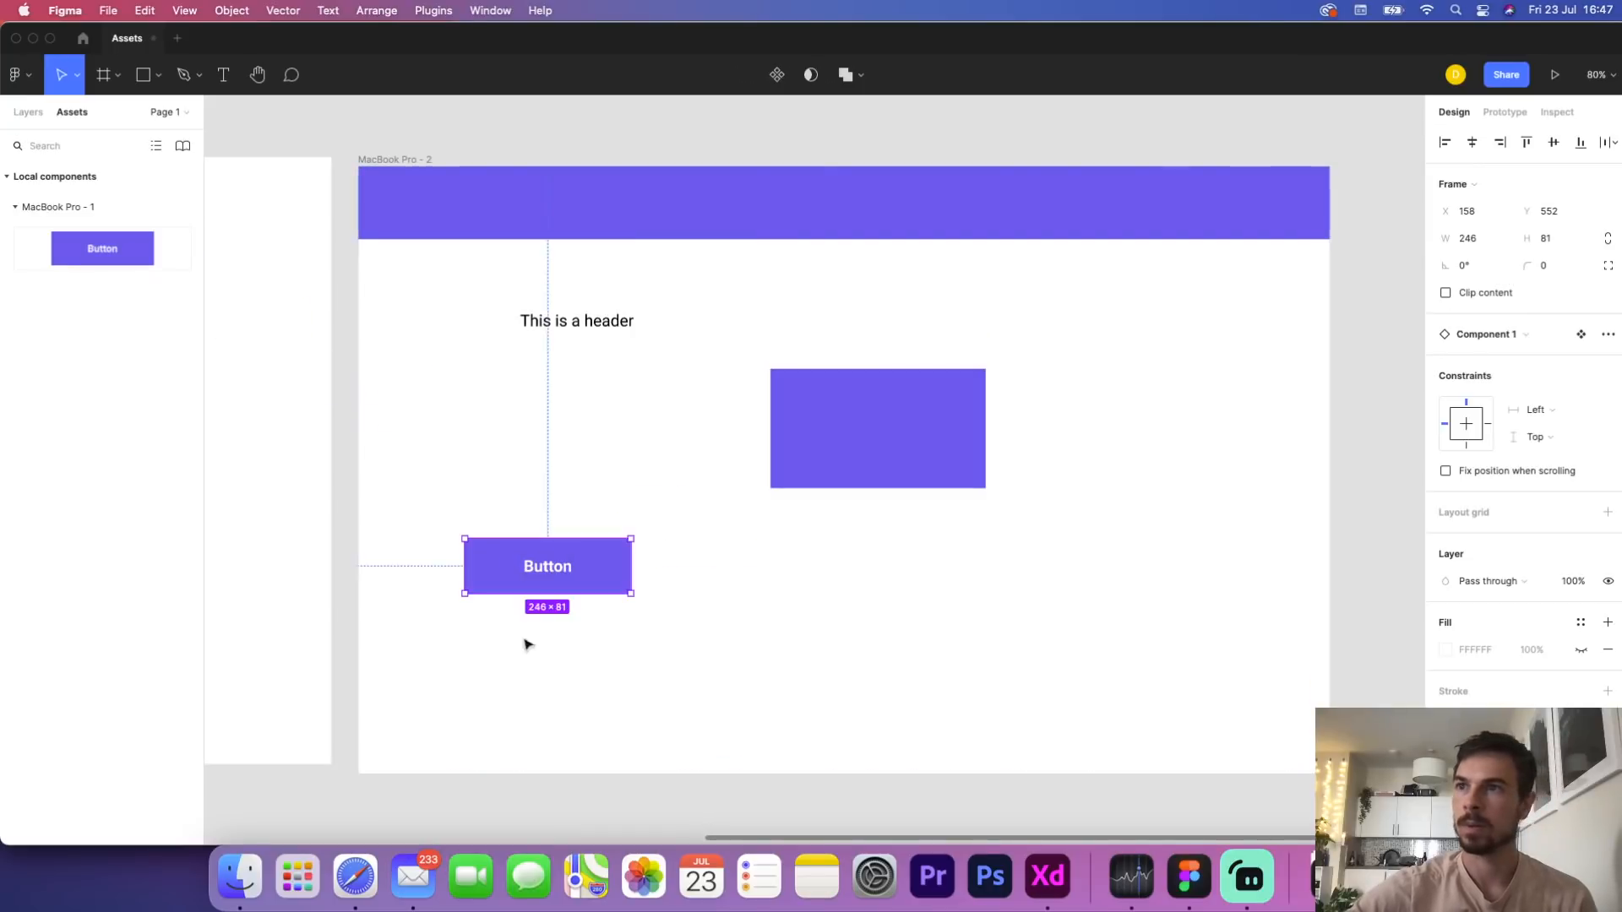
{"action": "left_click", "coordinate": [39, 117]}
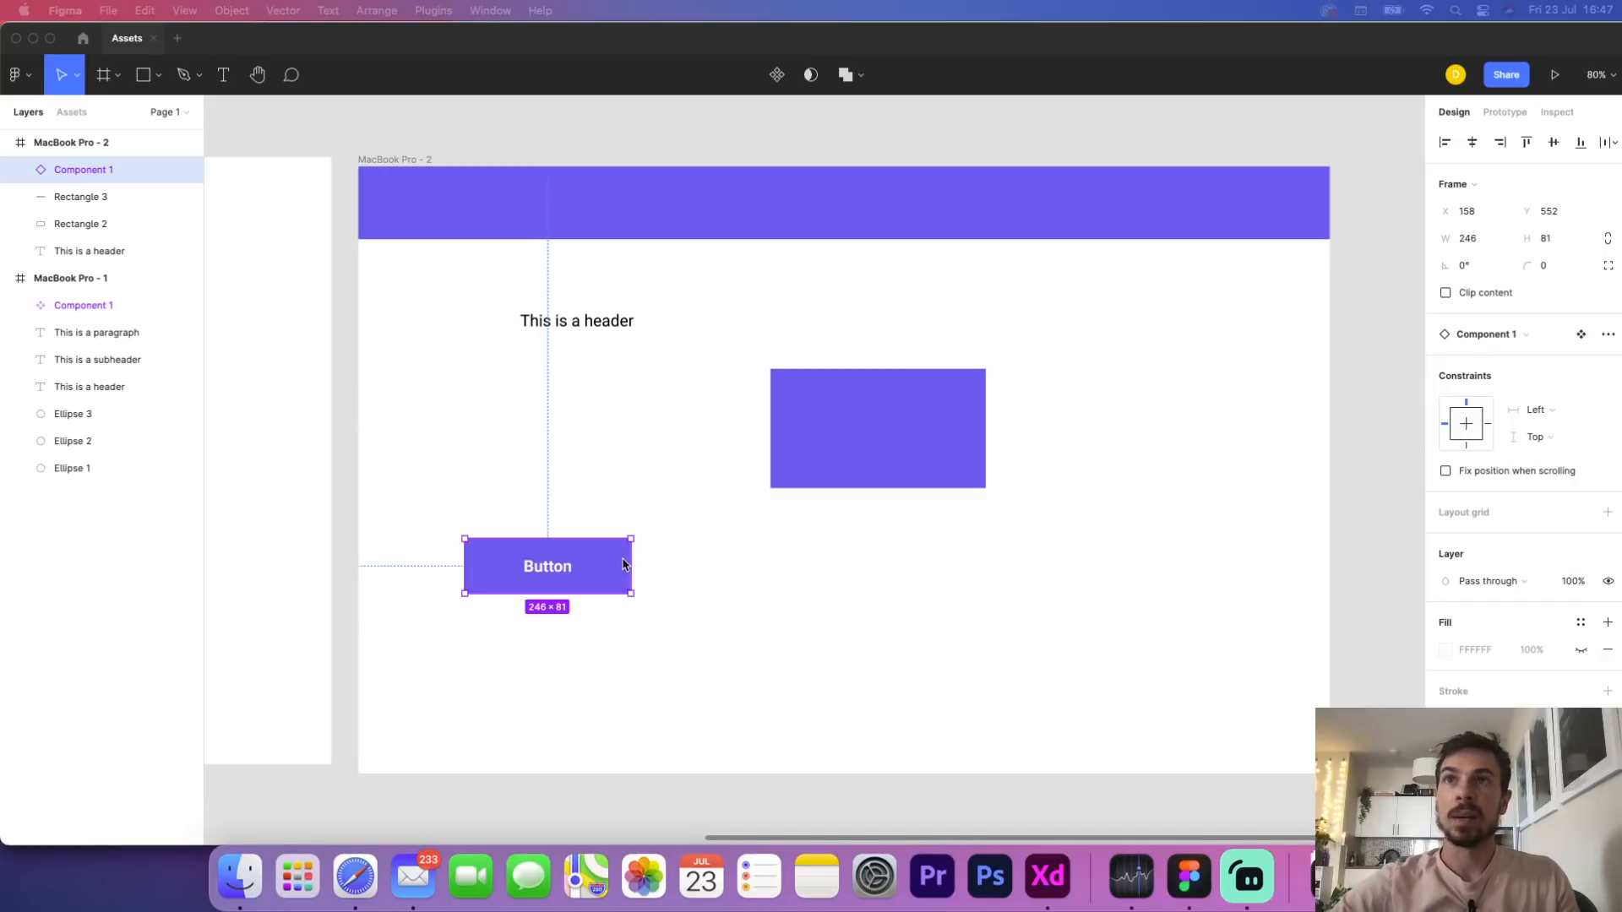
Delete the button instance and the whole MacBook Pro - 2 frame
{"action": "key", "text": "Delete"}
{"action": "left_click", "coordinate": [372, 159]}
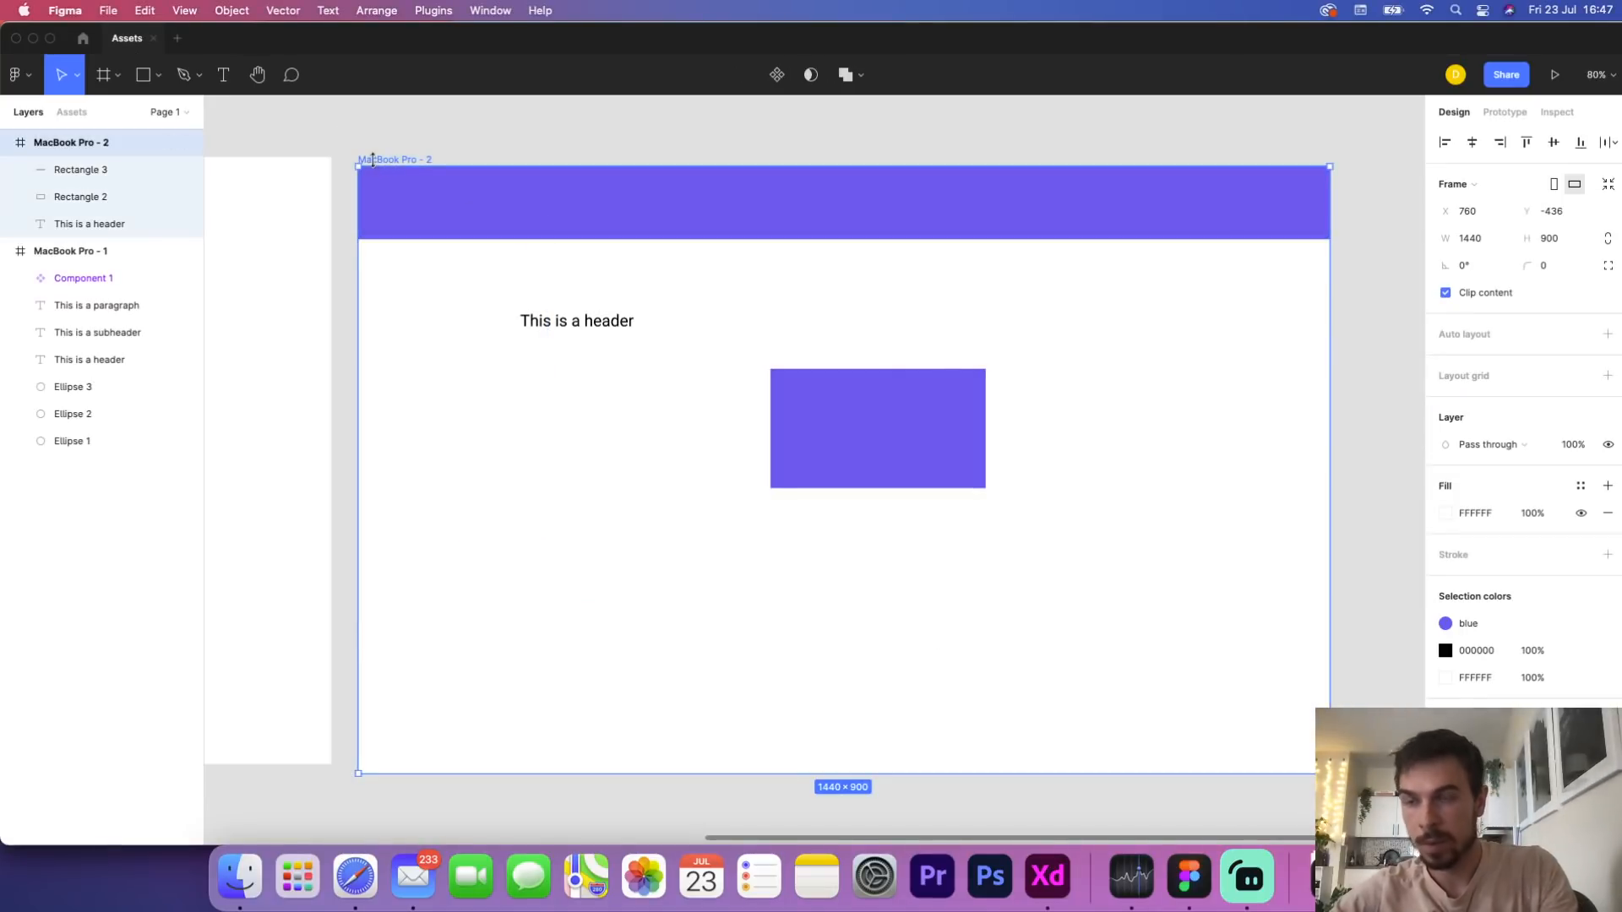
{"action": "key", "text": "Delete"}
{"action": "scroll", "coordinate": [409, 482], "scroll_direction": "left", "scroll_amount": 10}
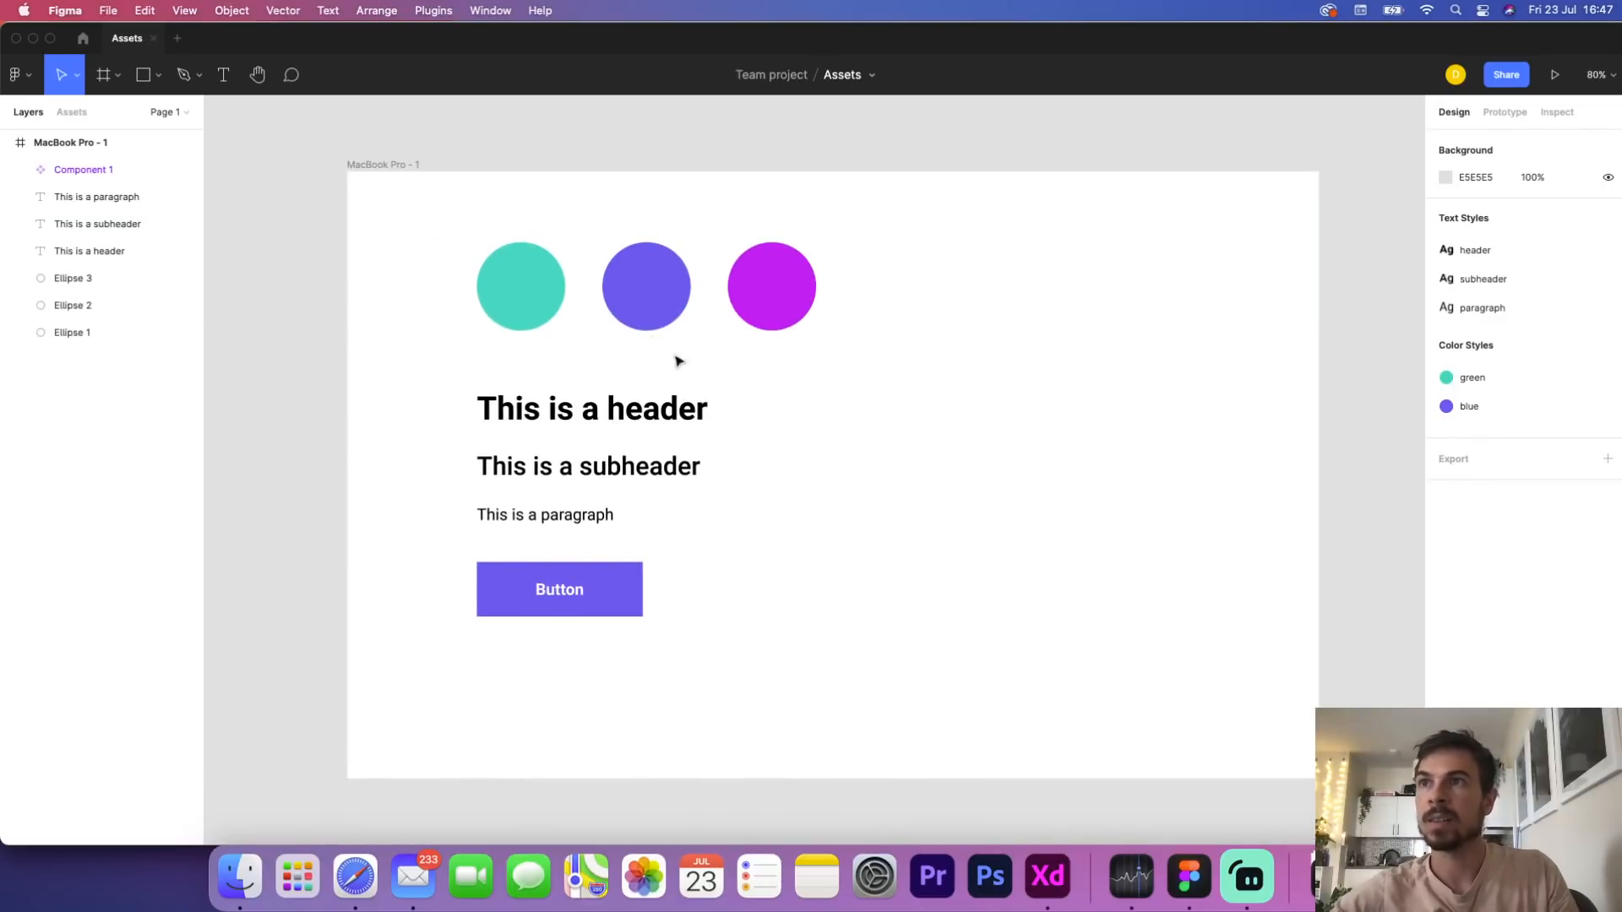
{"action": "left_click_drag", "start_coordinate": [849, 444], "coordinate": [725, 427]}
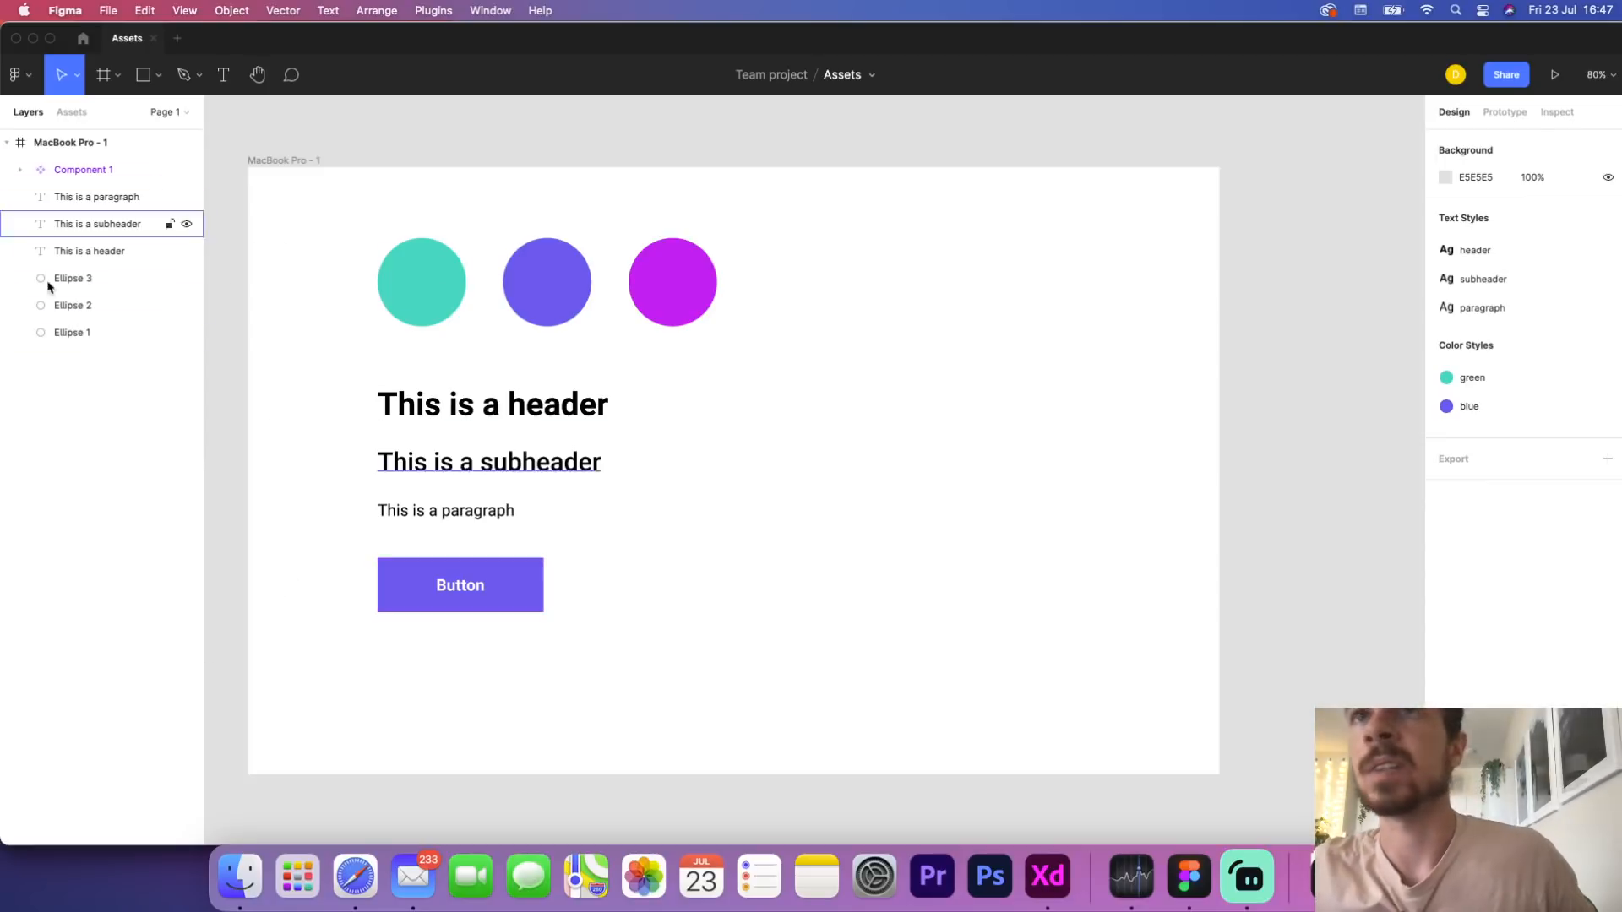
Switch to Adobe XD and look at the library management window for the Random Asset document
{"action": "left_click", "coordinate": [1067, 868]}
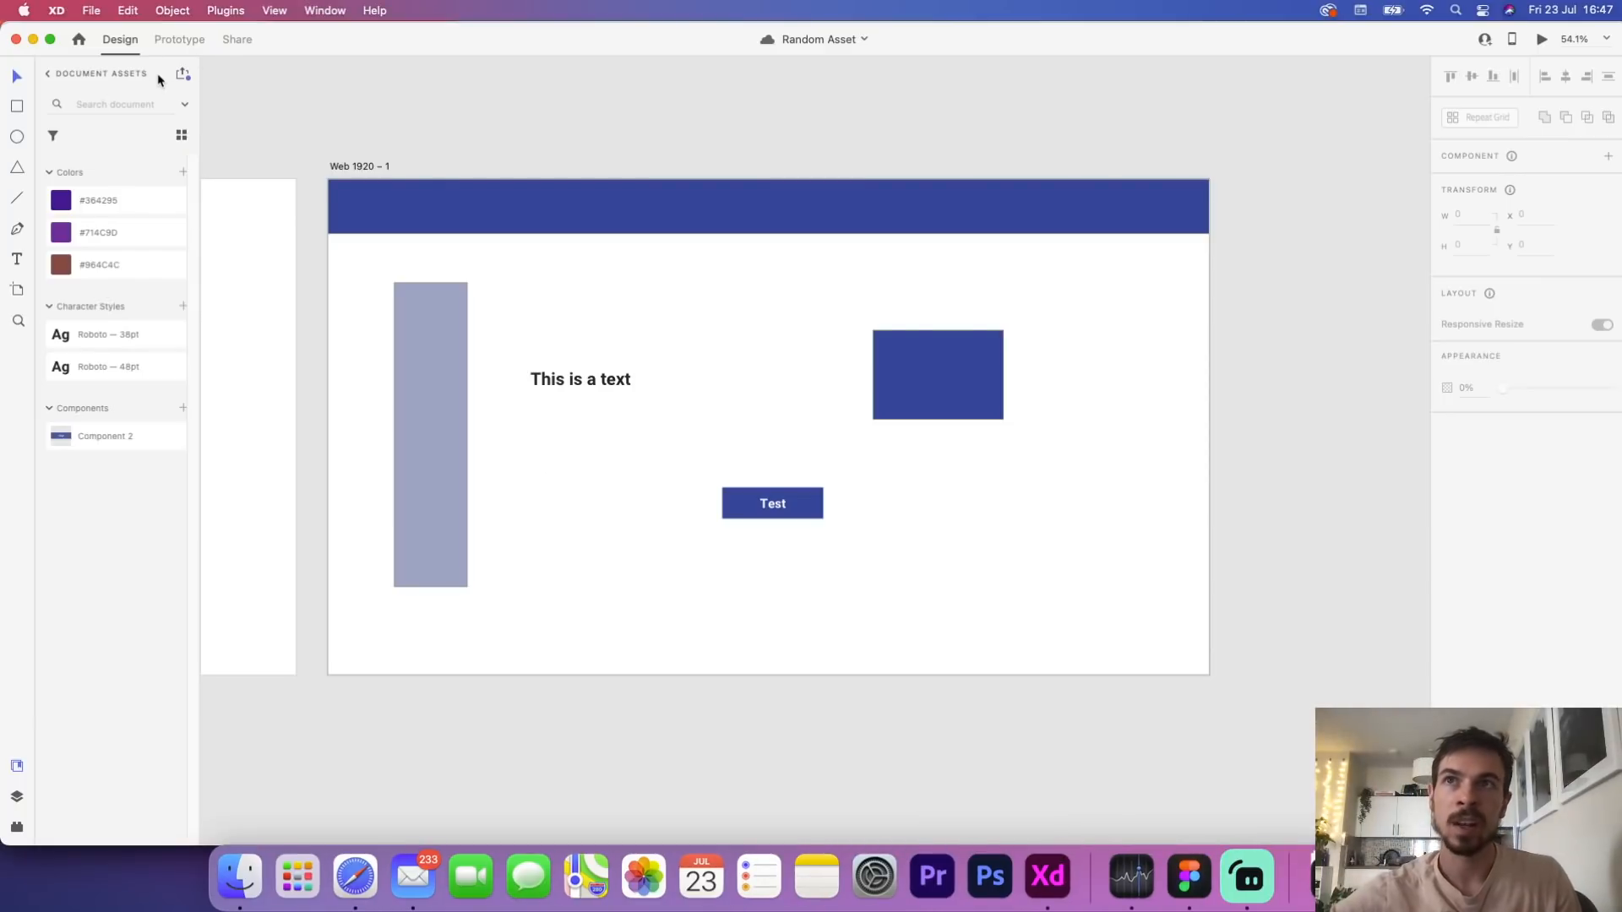
{"action": "left_click", "coordinate": [183, 77]}
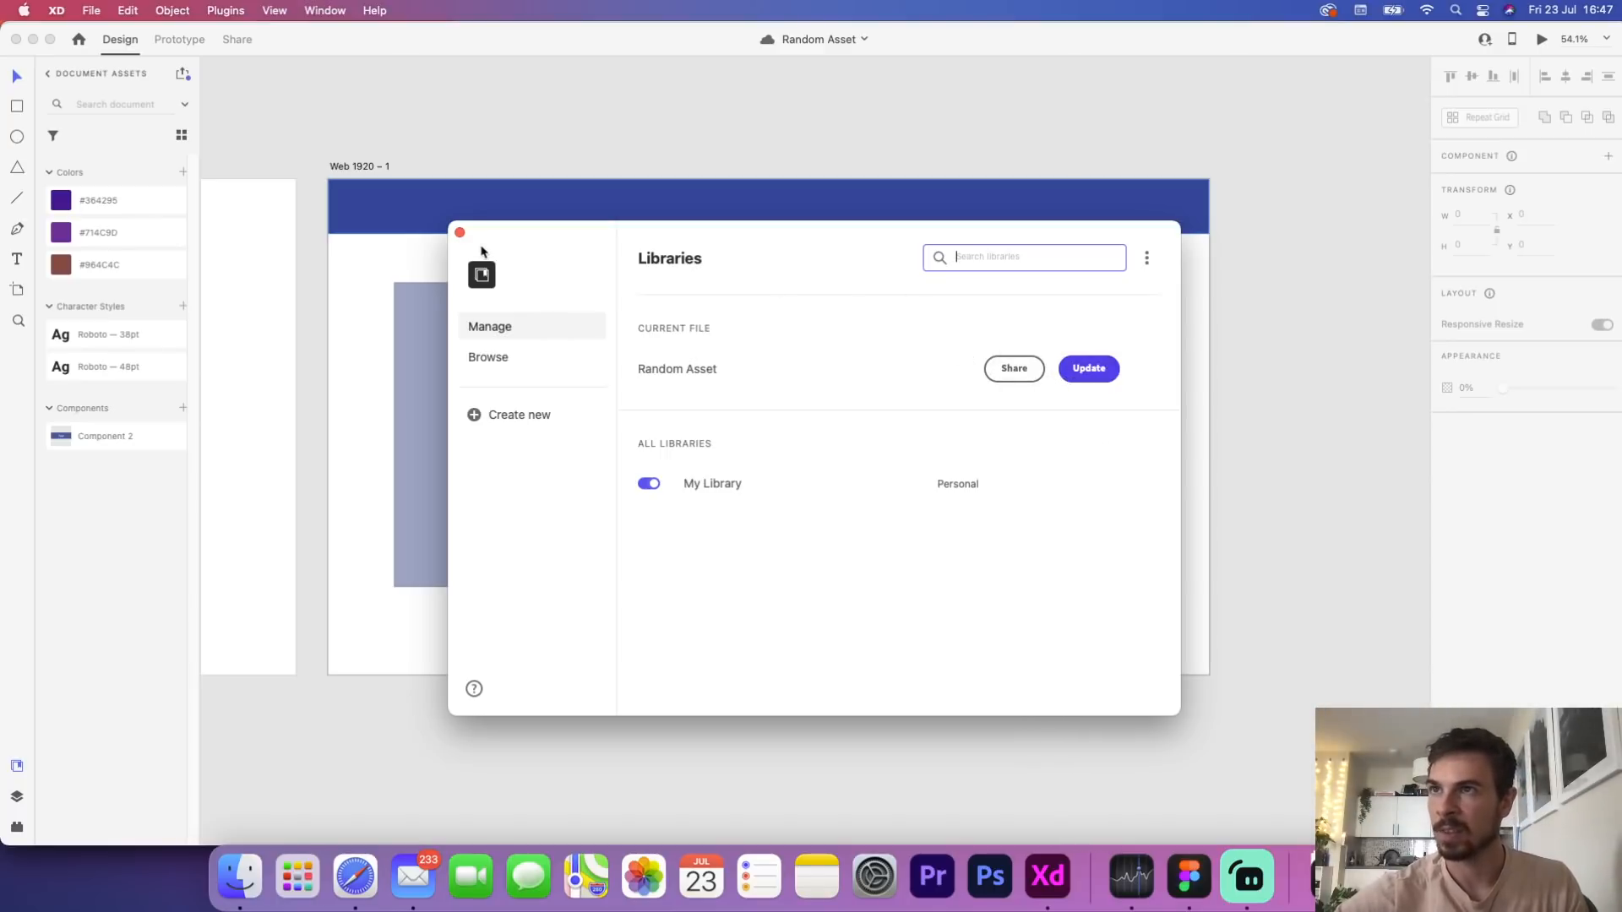
{"action": "left_click", "coordinate": [458, 234]}
Delete the Web 1920 – 1 artboard beside the ASSETS artboard
{"action": "left_click", "coordinate": [362, 164]}
{"action": "key", "text": "Delete"}
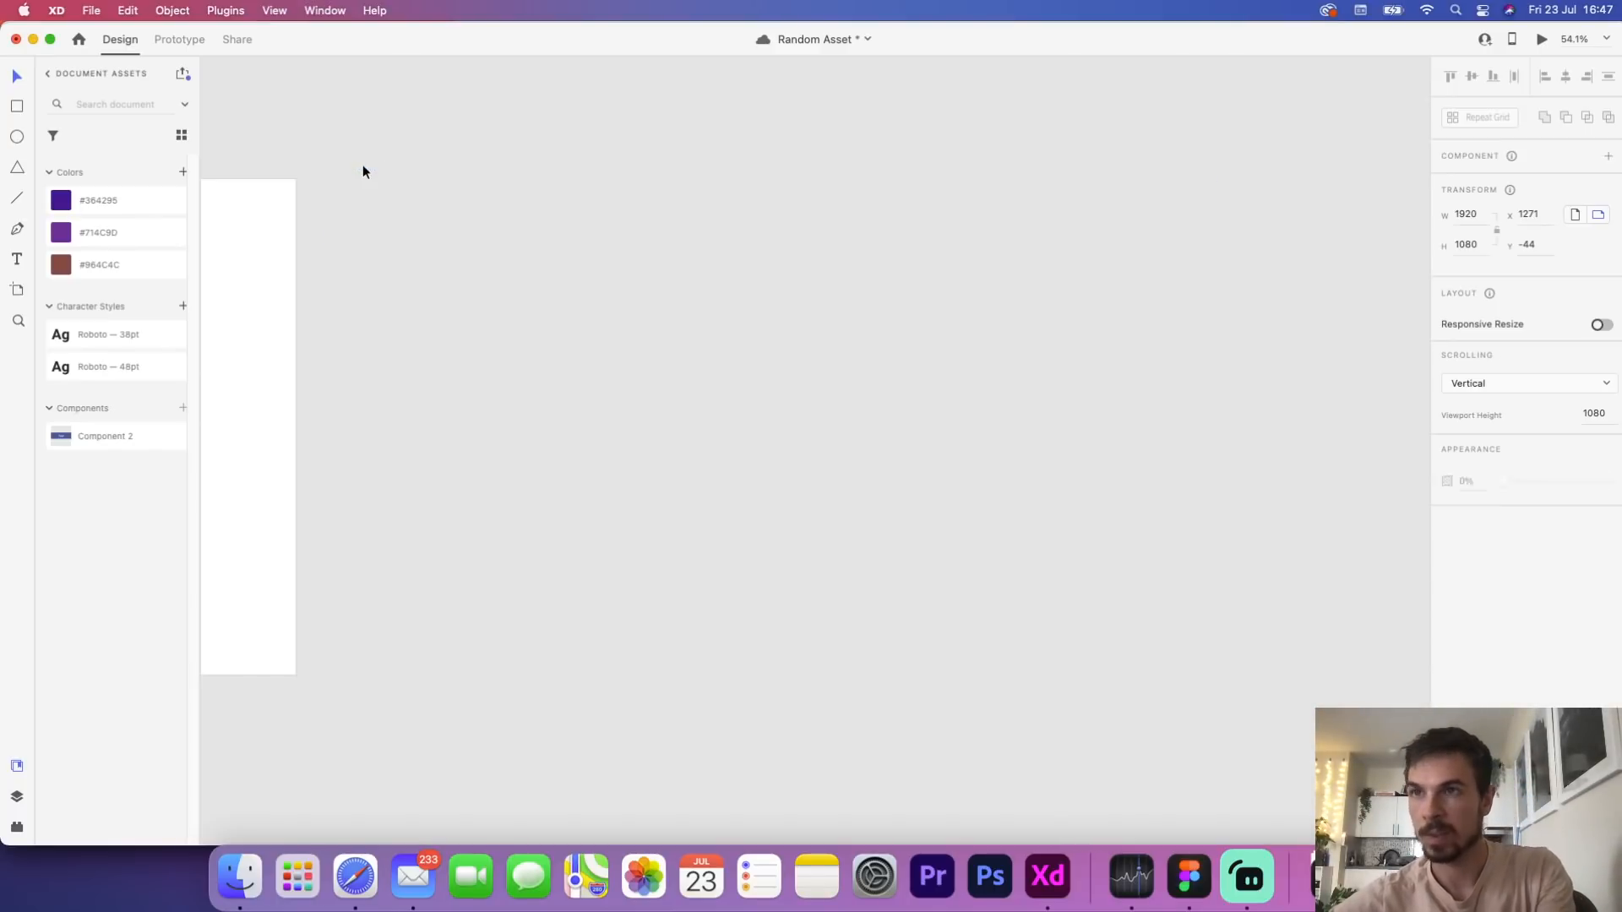
{"action": "key", "text": "super+z"}
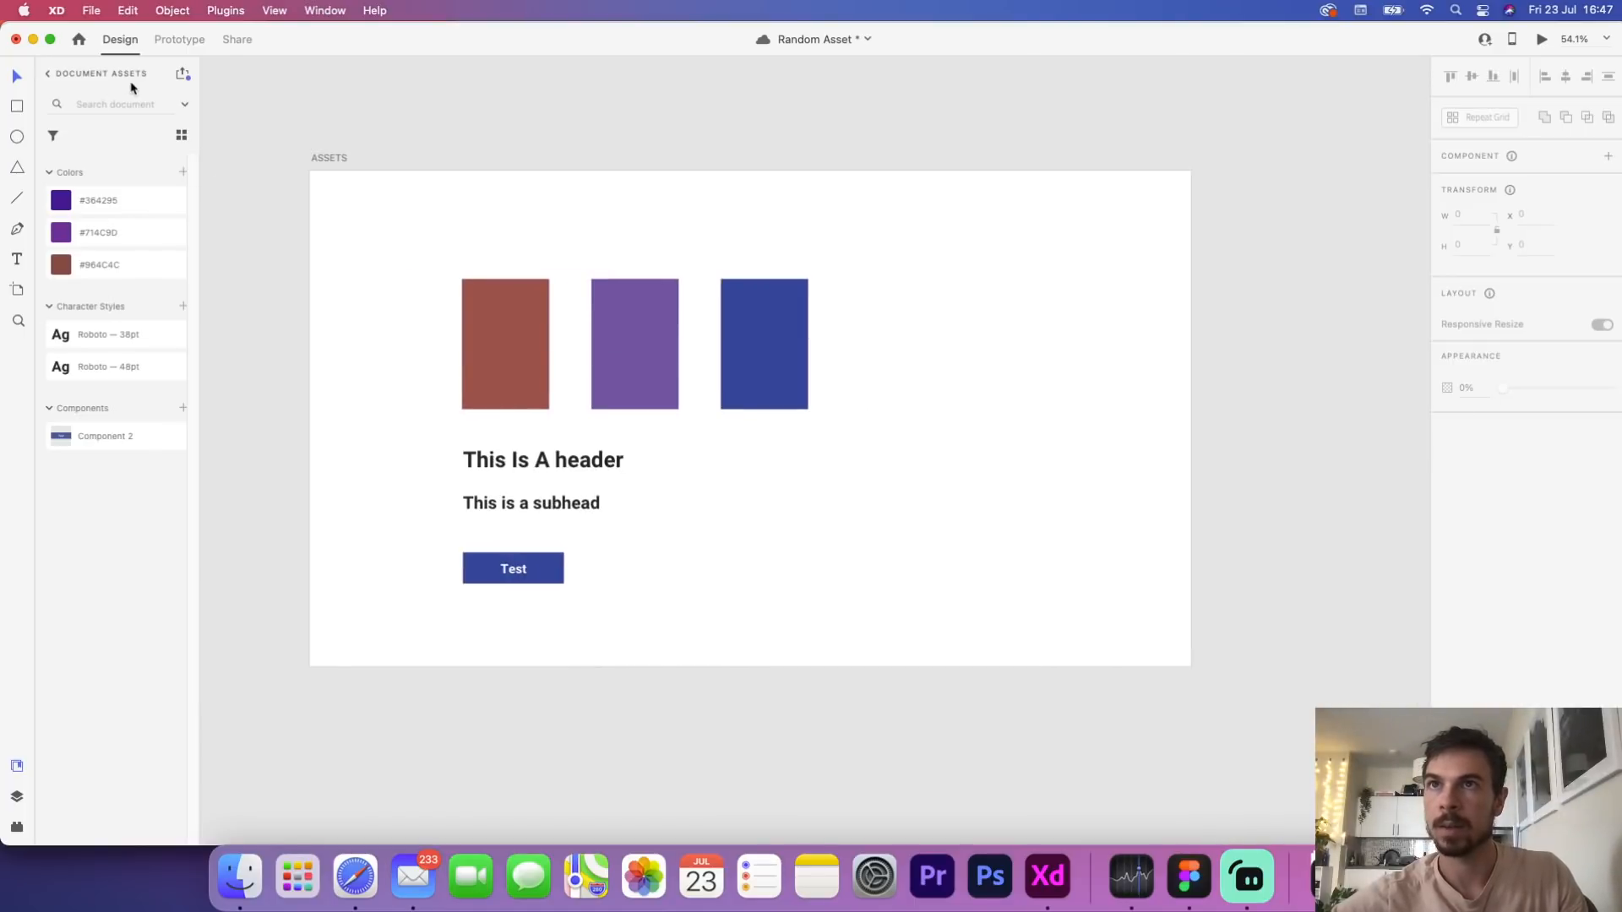
Update the published Random Asset library, view its invitation options without inviting anyone, and leave library management
{"action": "left_click", "coordinate": [183, 75]}
{"action": "left_click", "coordinate": [1087, 370]}
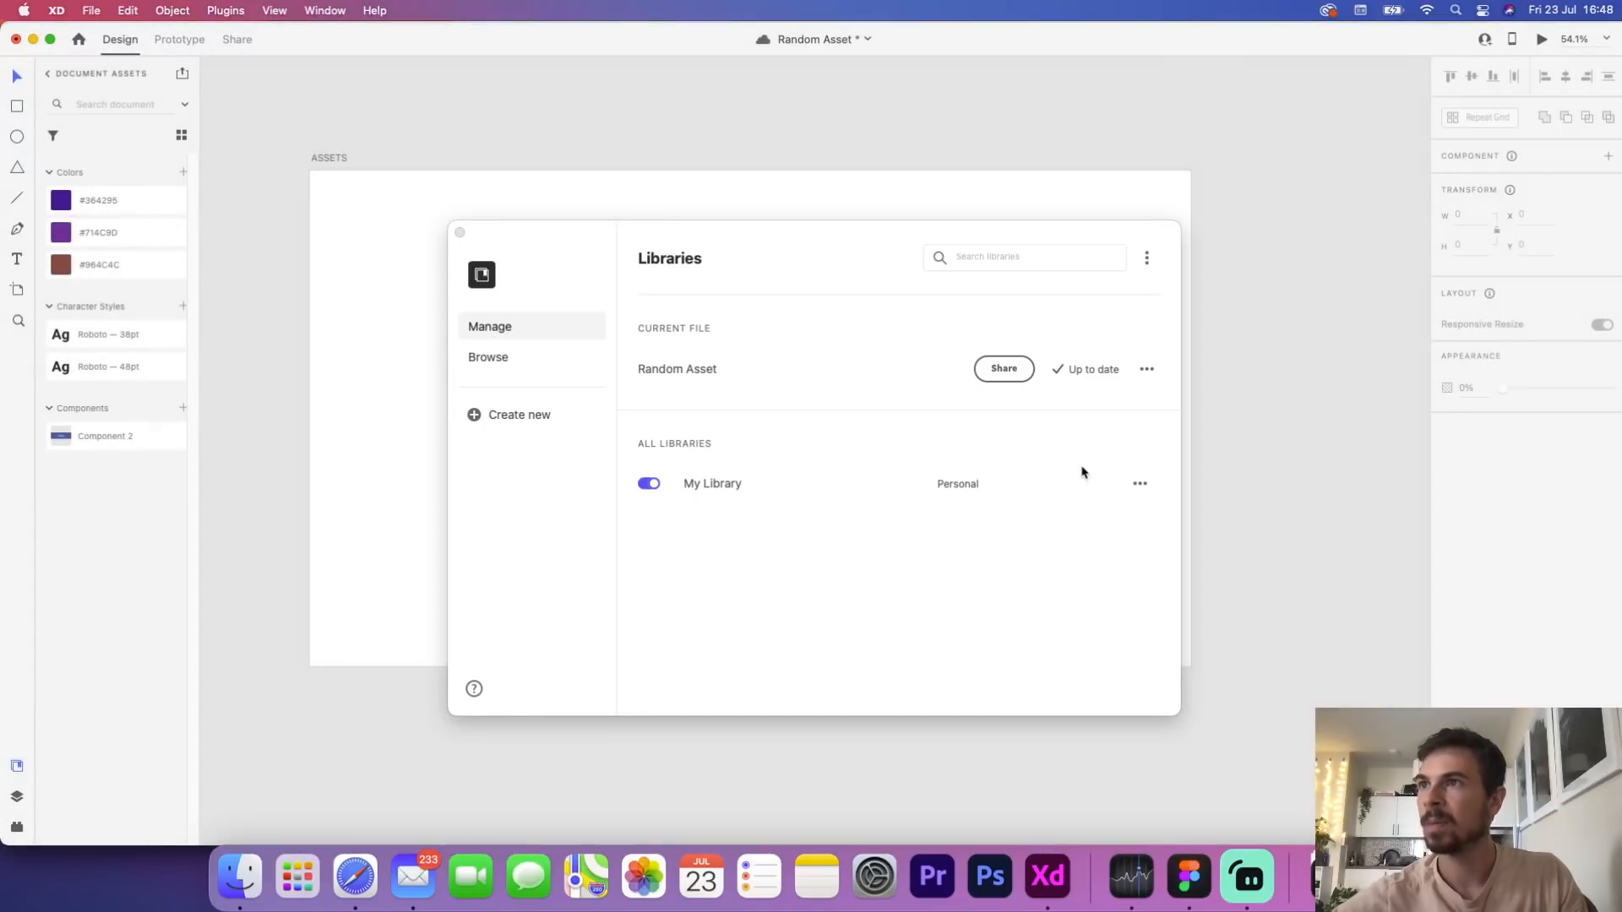
{"action": "left_click", "coordinate": [1004, 368]}
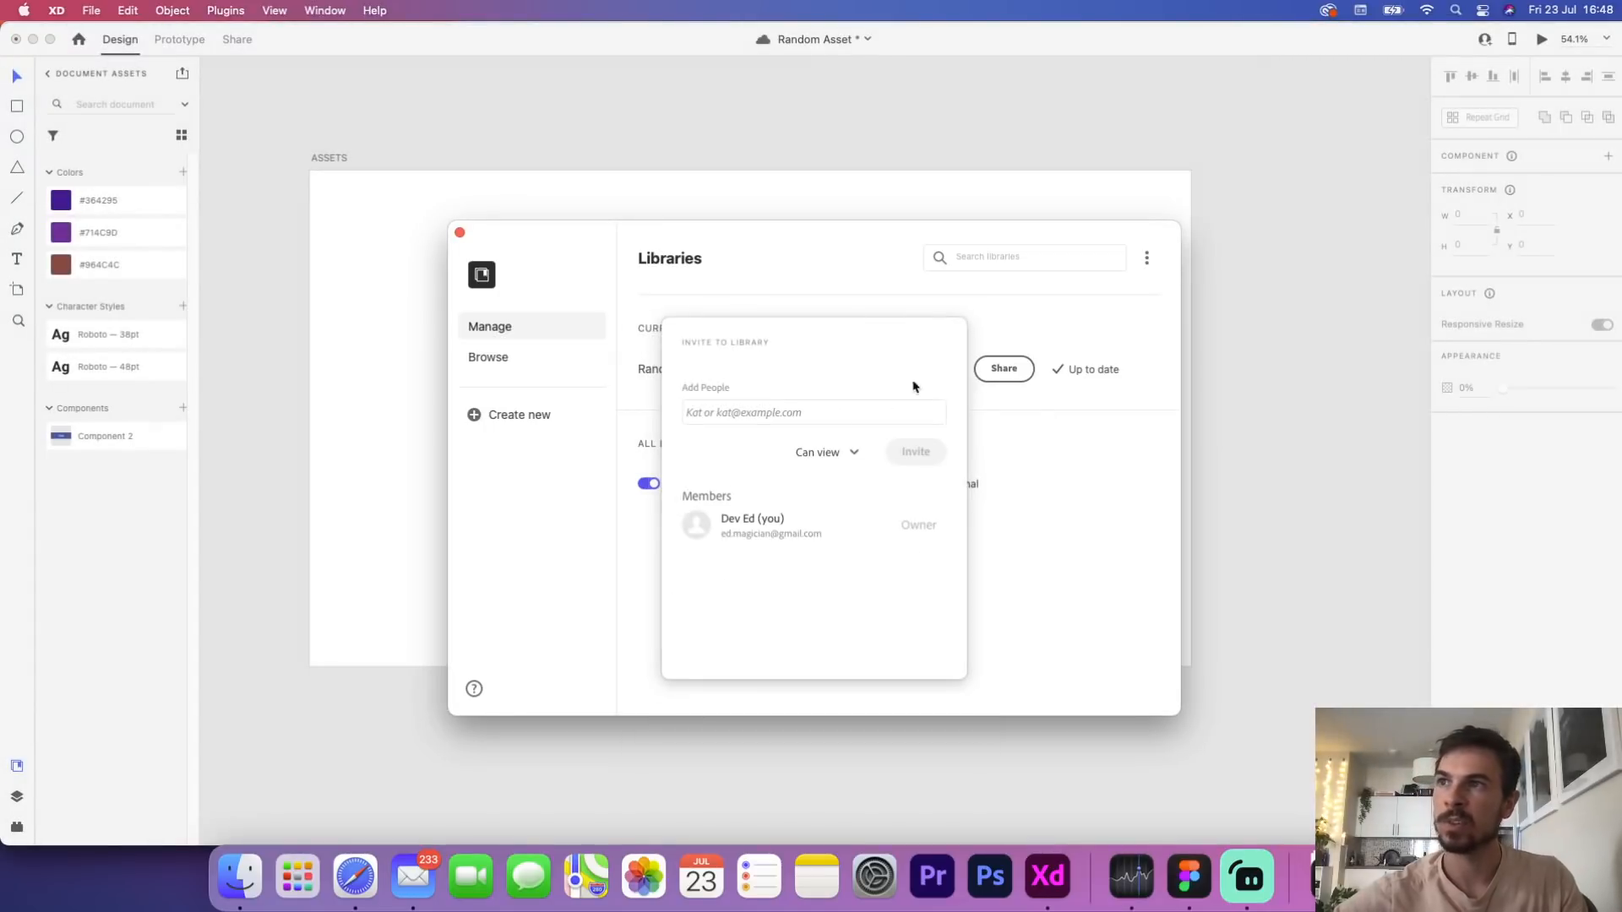
{"action": "key", "text": "Escape"}
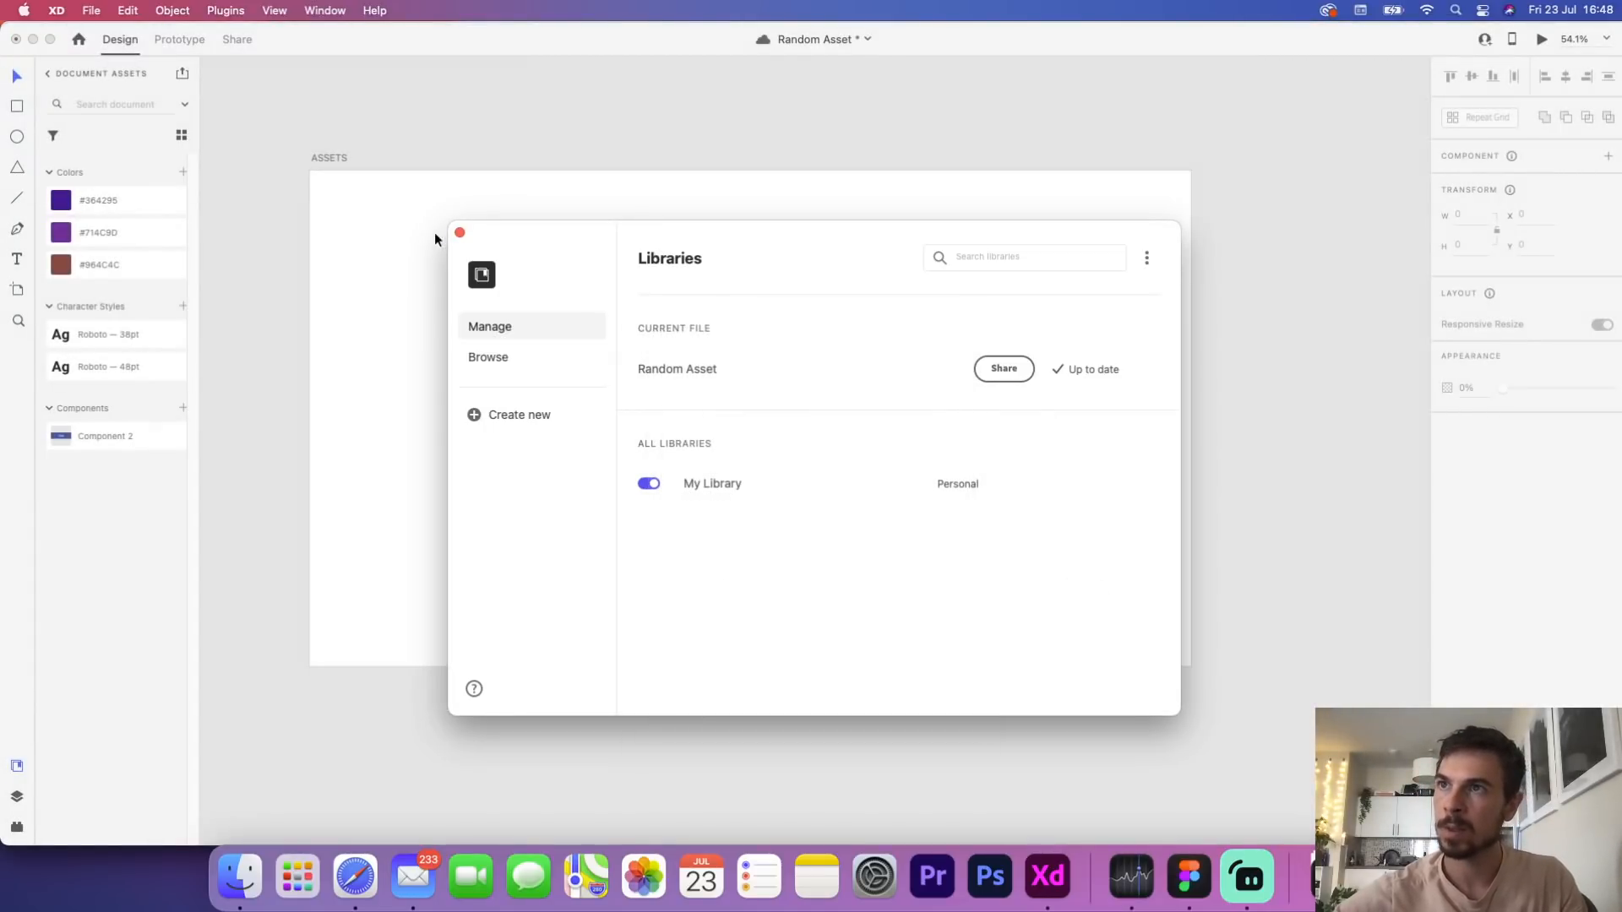
{"action": "left_click", "coordinate": [460, 233]}
Create a new document from the Web 1920 preset, 1920 × 1080 px
{"action": "left_click", "coordinate": [79, 39]}
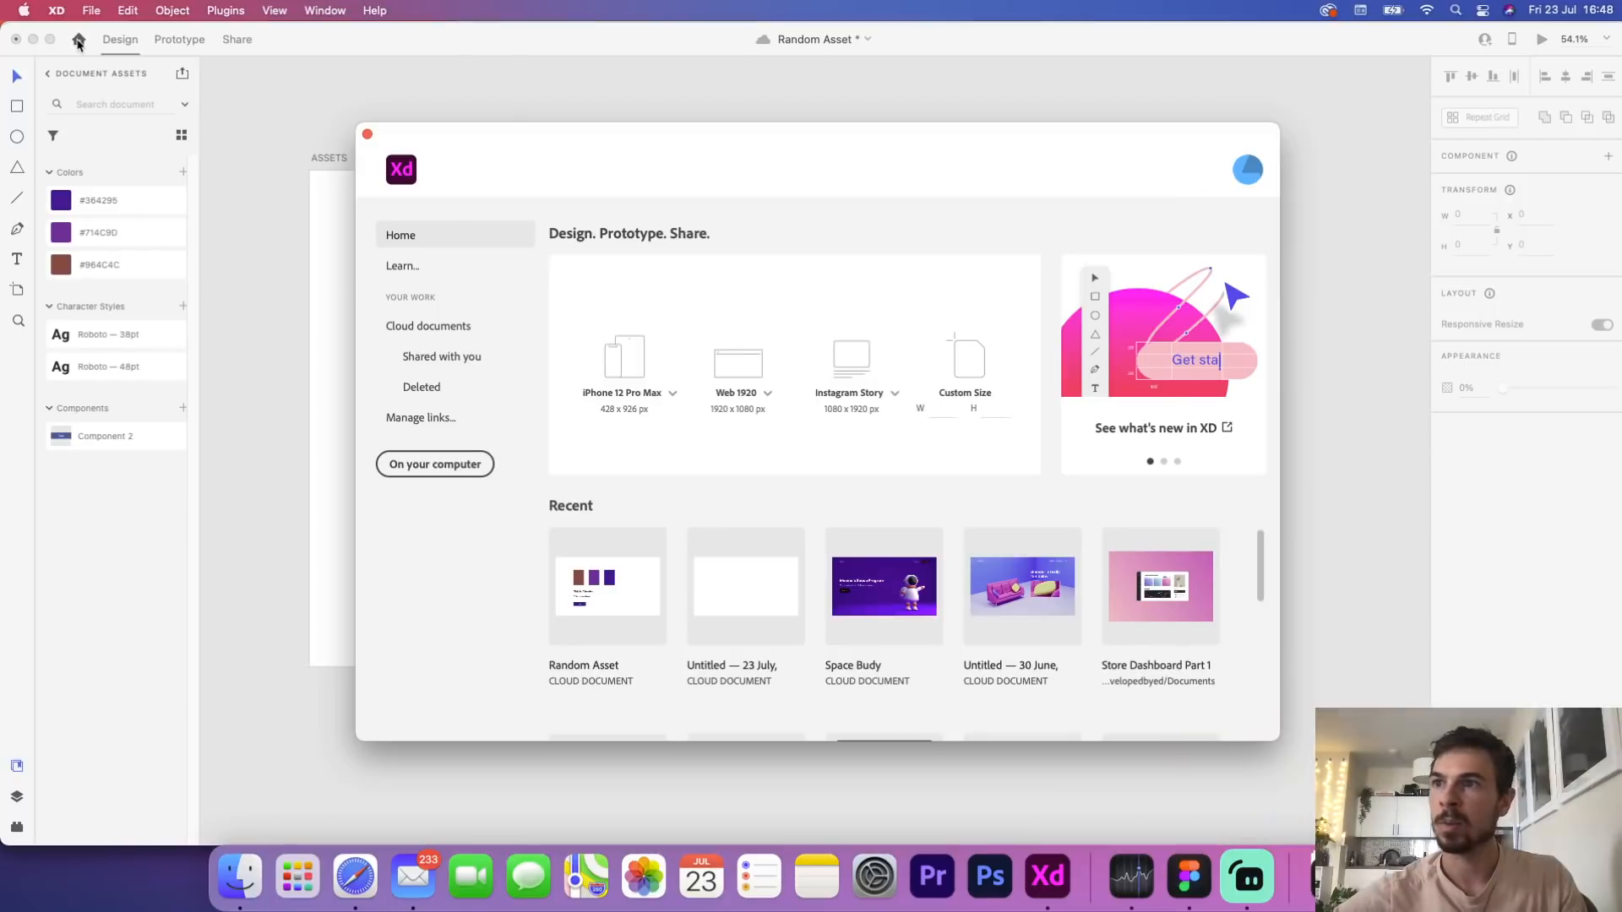
{"action": "left_click", "coordinate": [766, 400]}
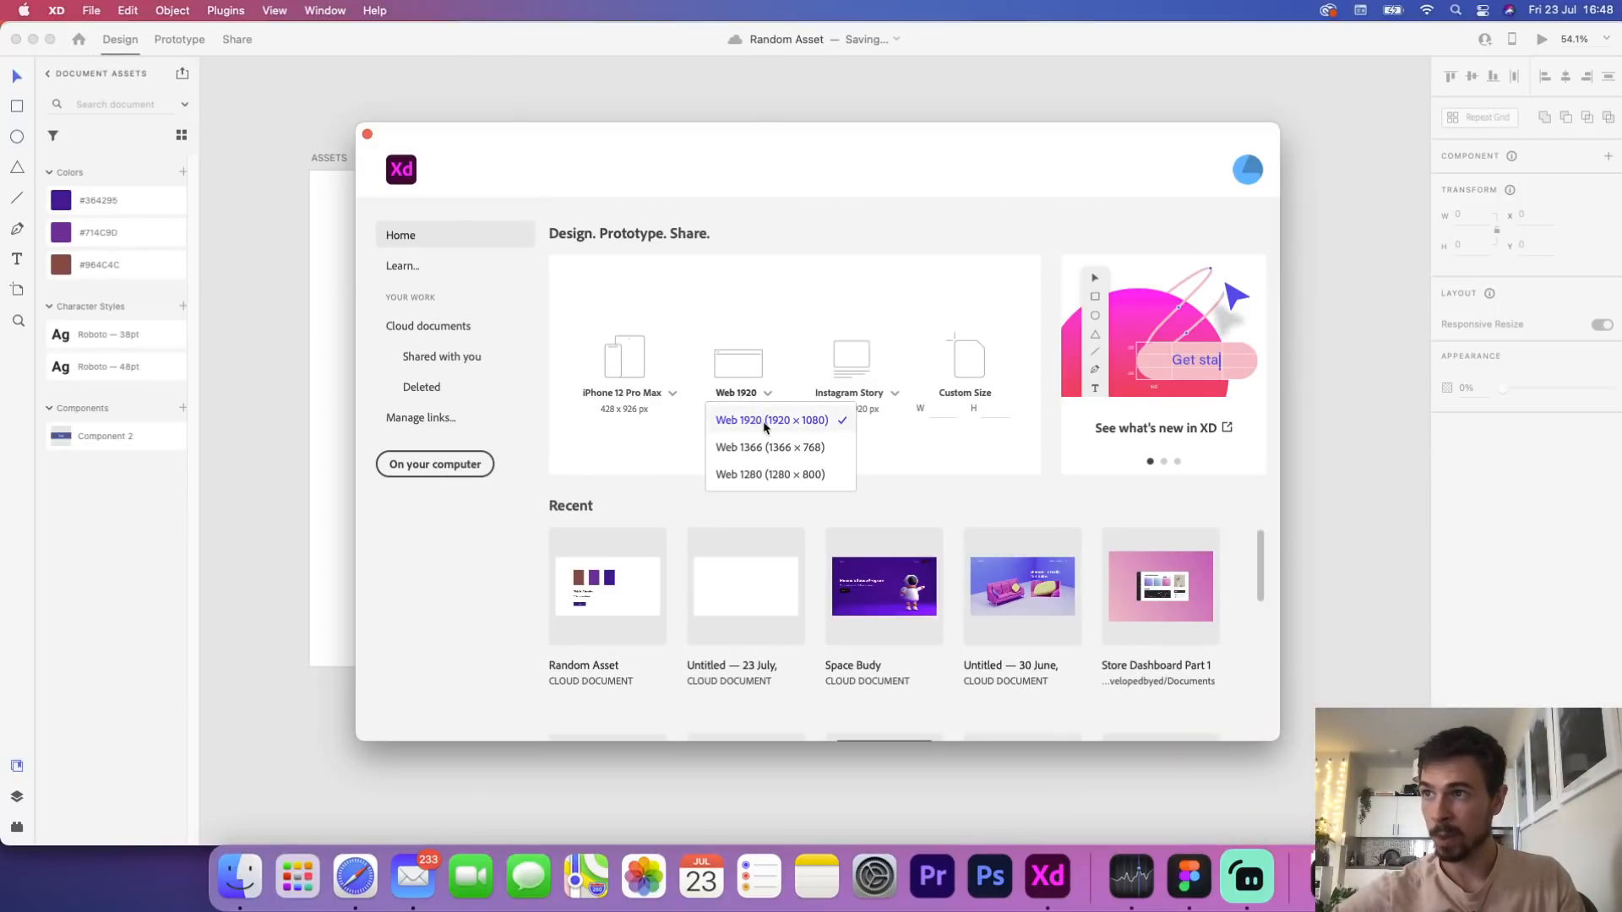
{"action": "left_click", "coordinate": [740, 387]}
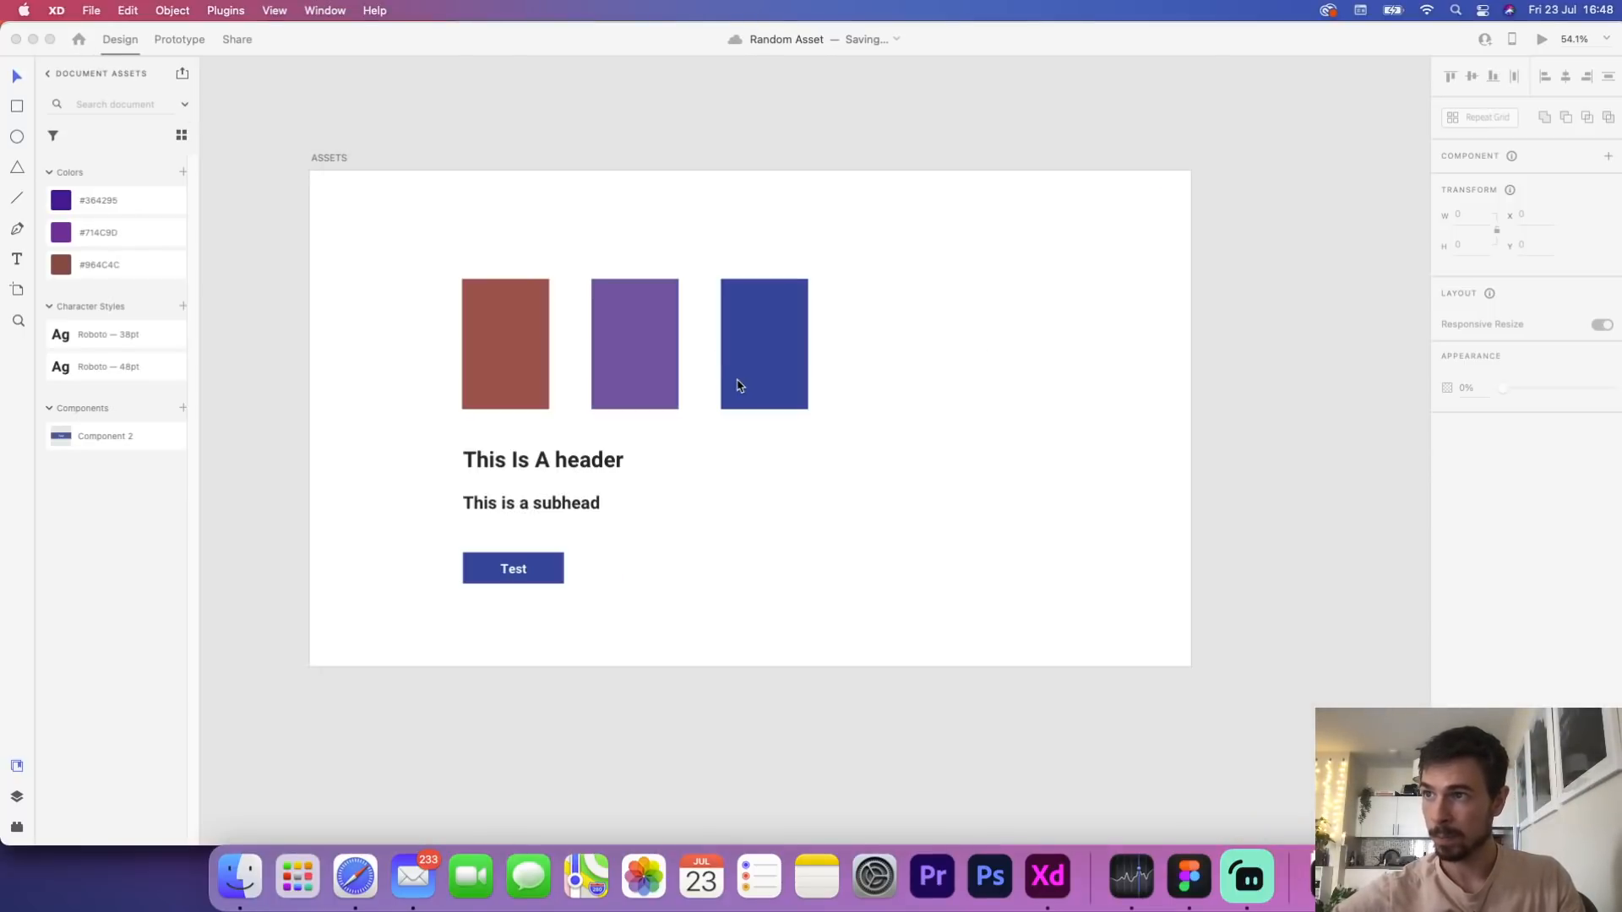
{"action": "left_click", "coordinate": [79, 39]}
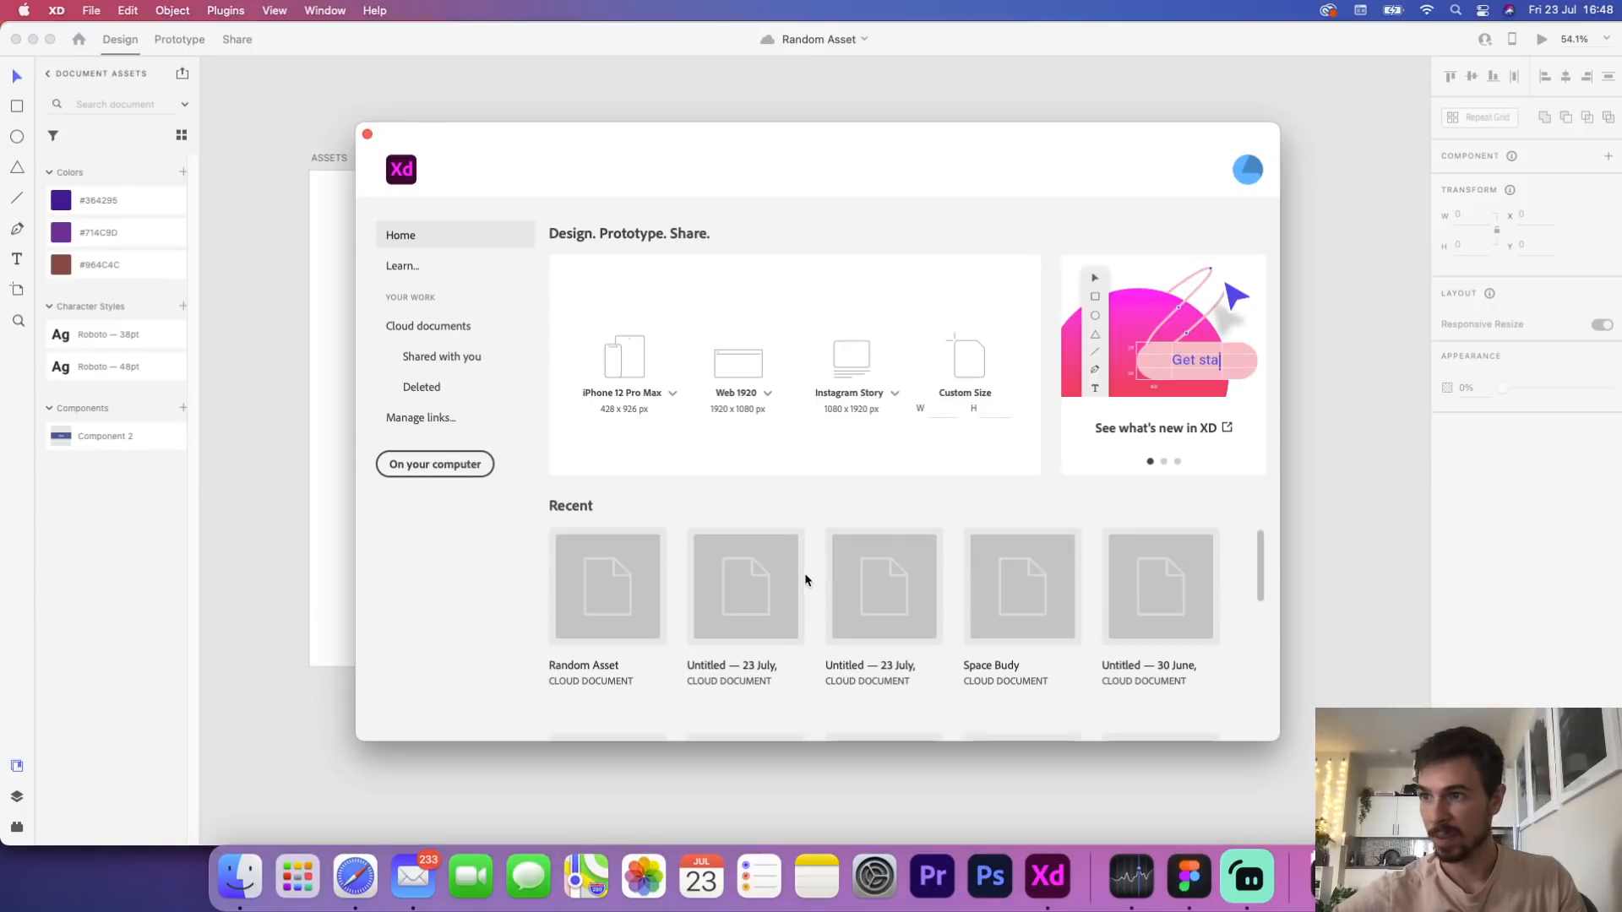
{"action": "left_click", "coordinate": [725, 369]}
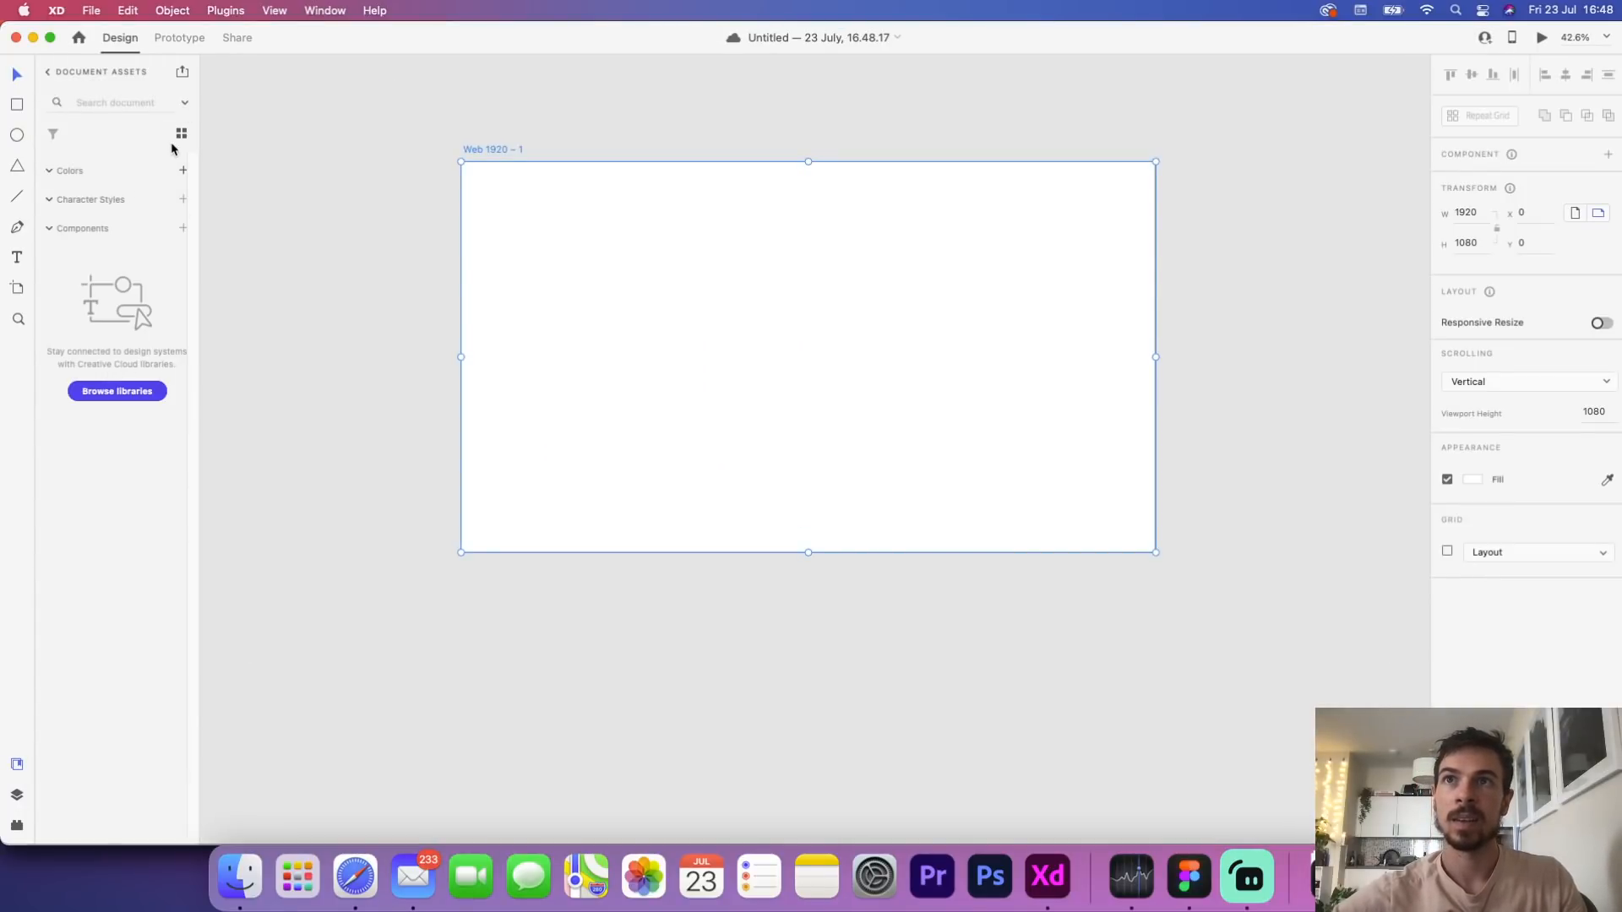
View the libraries available to the new document and return to its document assets
{"action": "left_click", "coordinate": [133, 395]}
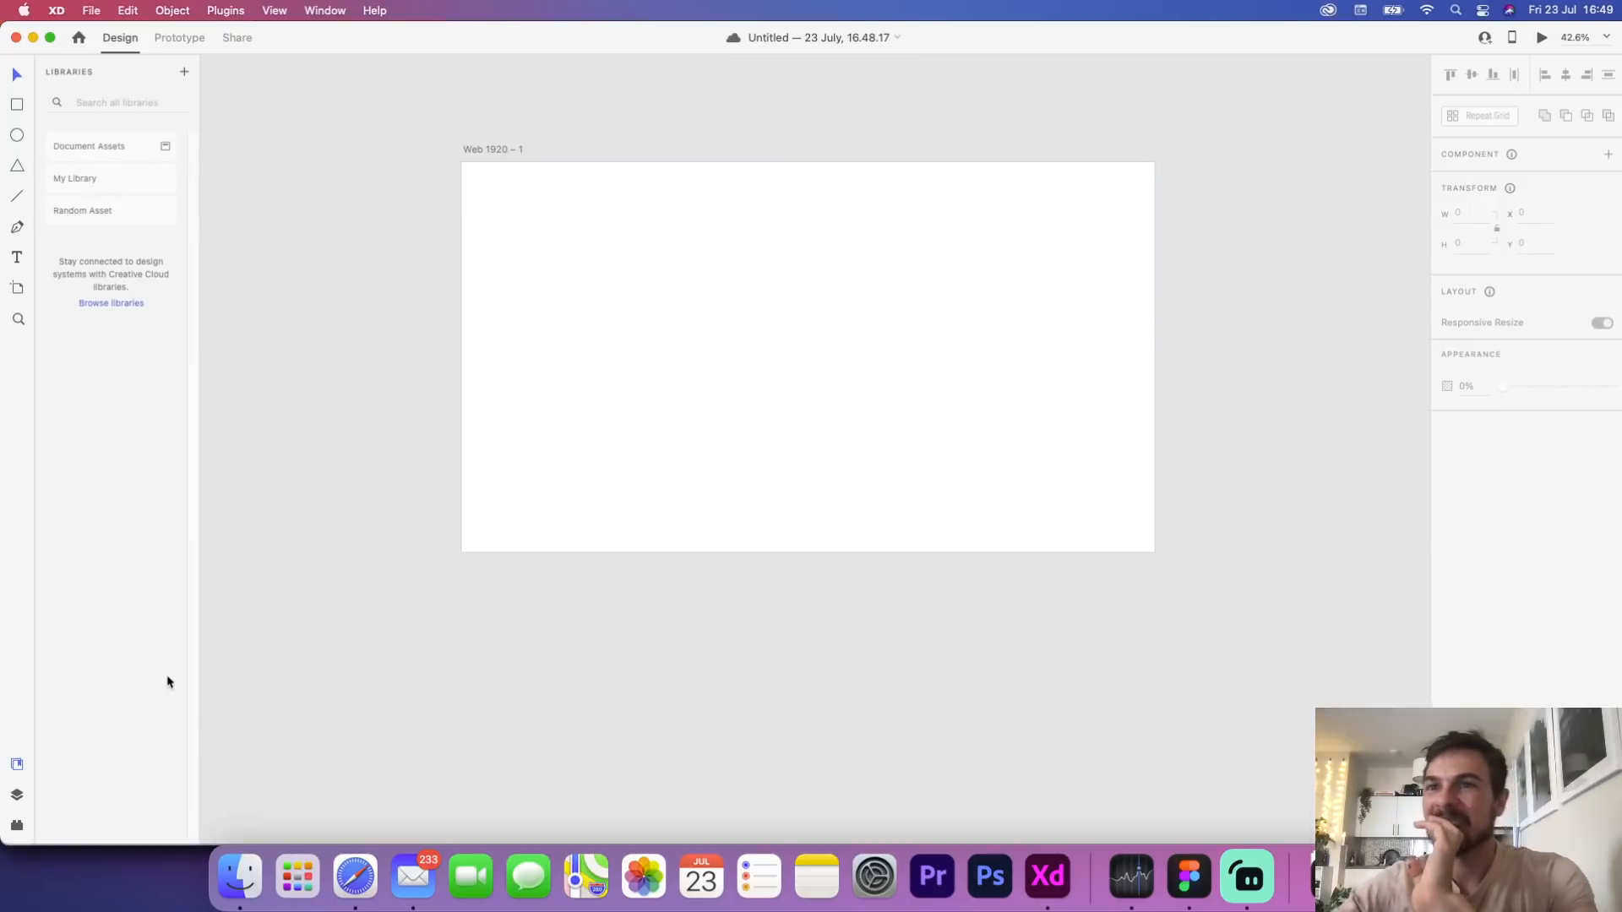
{"action": "left_click", "coordinate": [89, 146]}
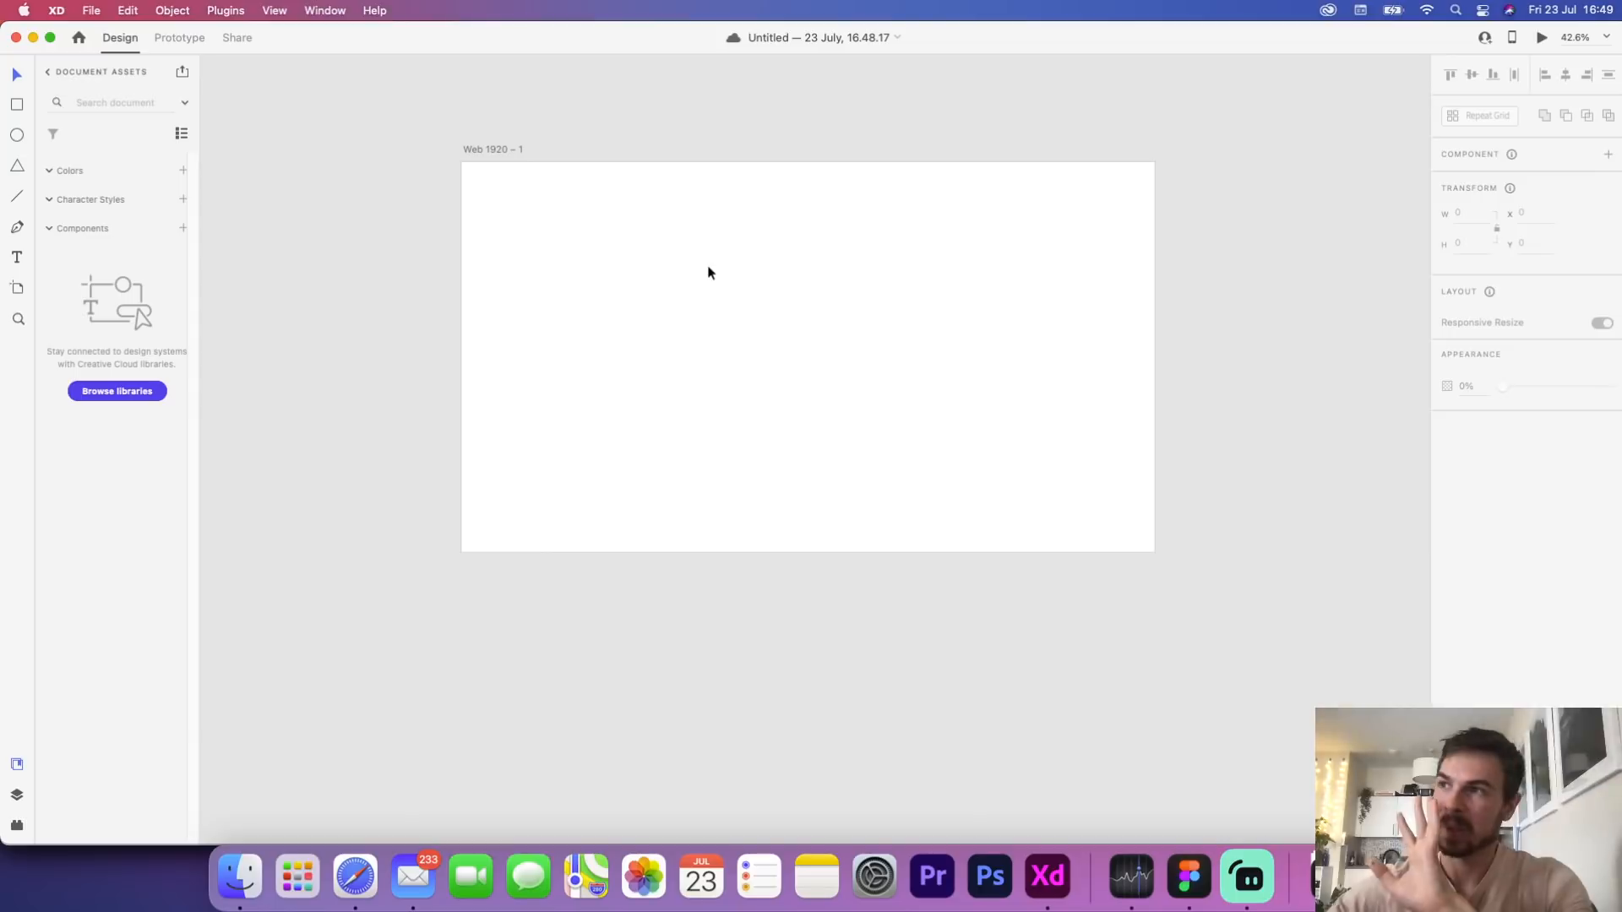
Open the Random Asset library in the new XD document to view its shared assets
{"action": "left_click", "coordinate": [49, 74]}
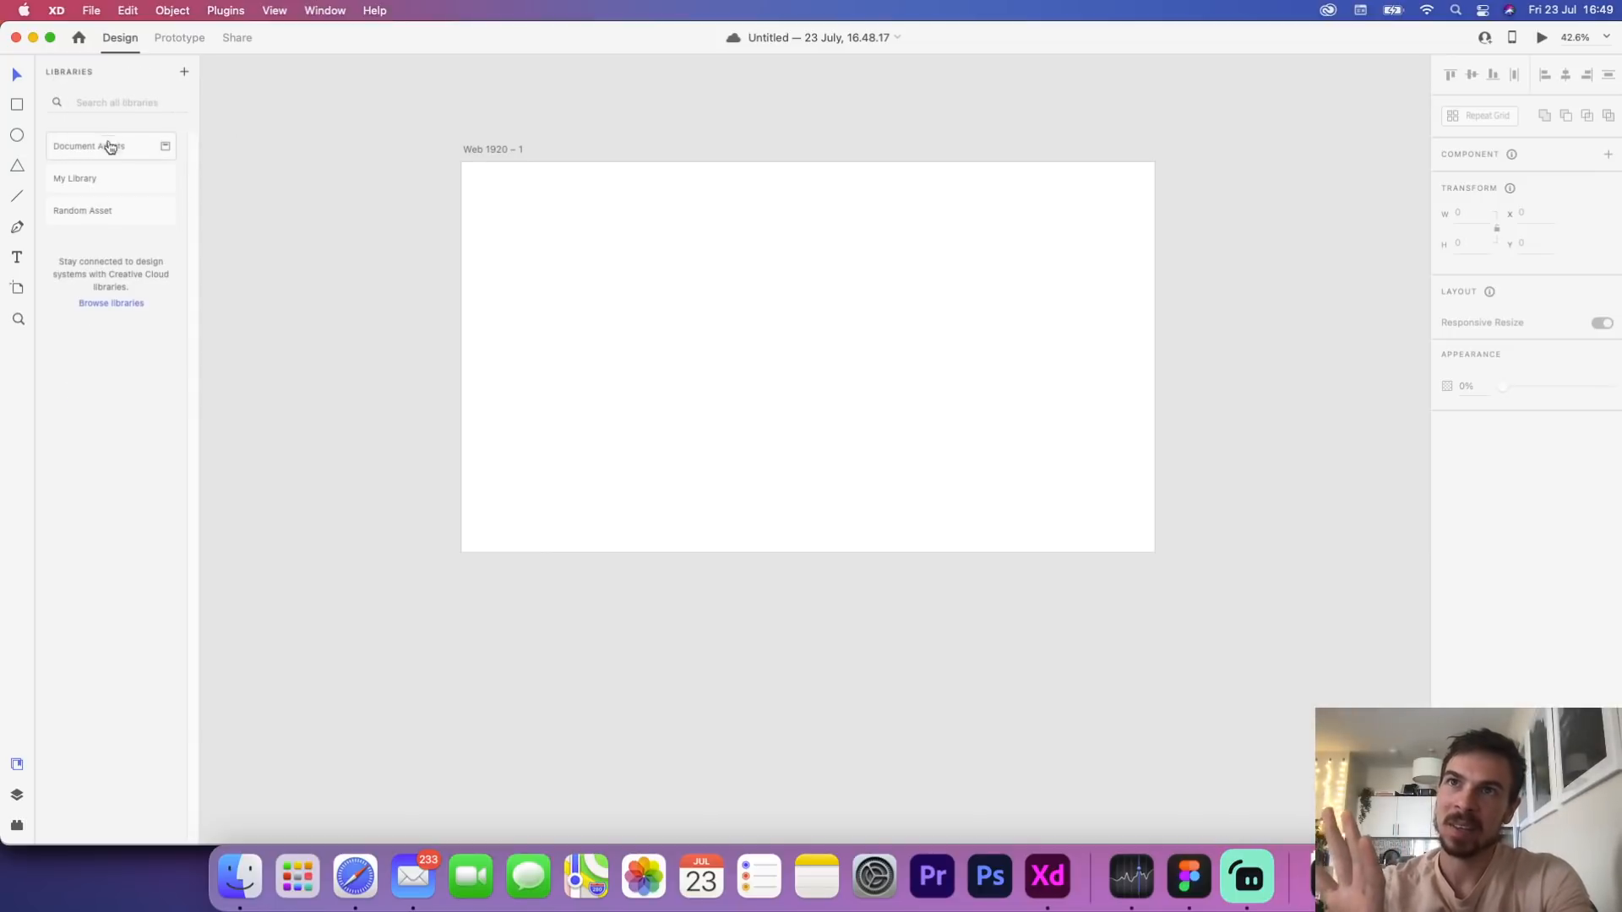
{"action": "left_click", "coordinate": [101, 217]}
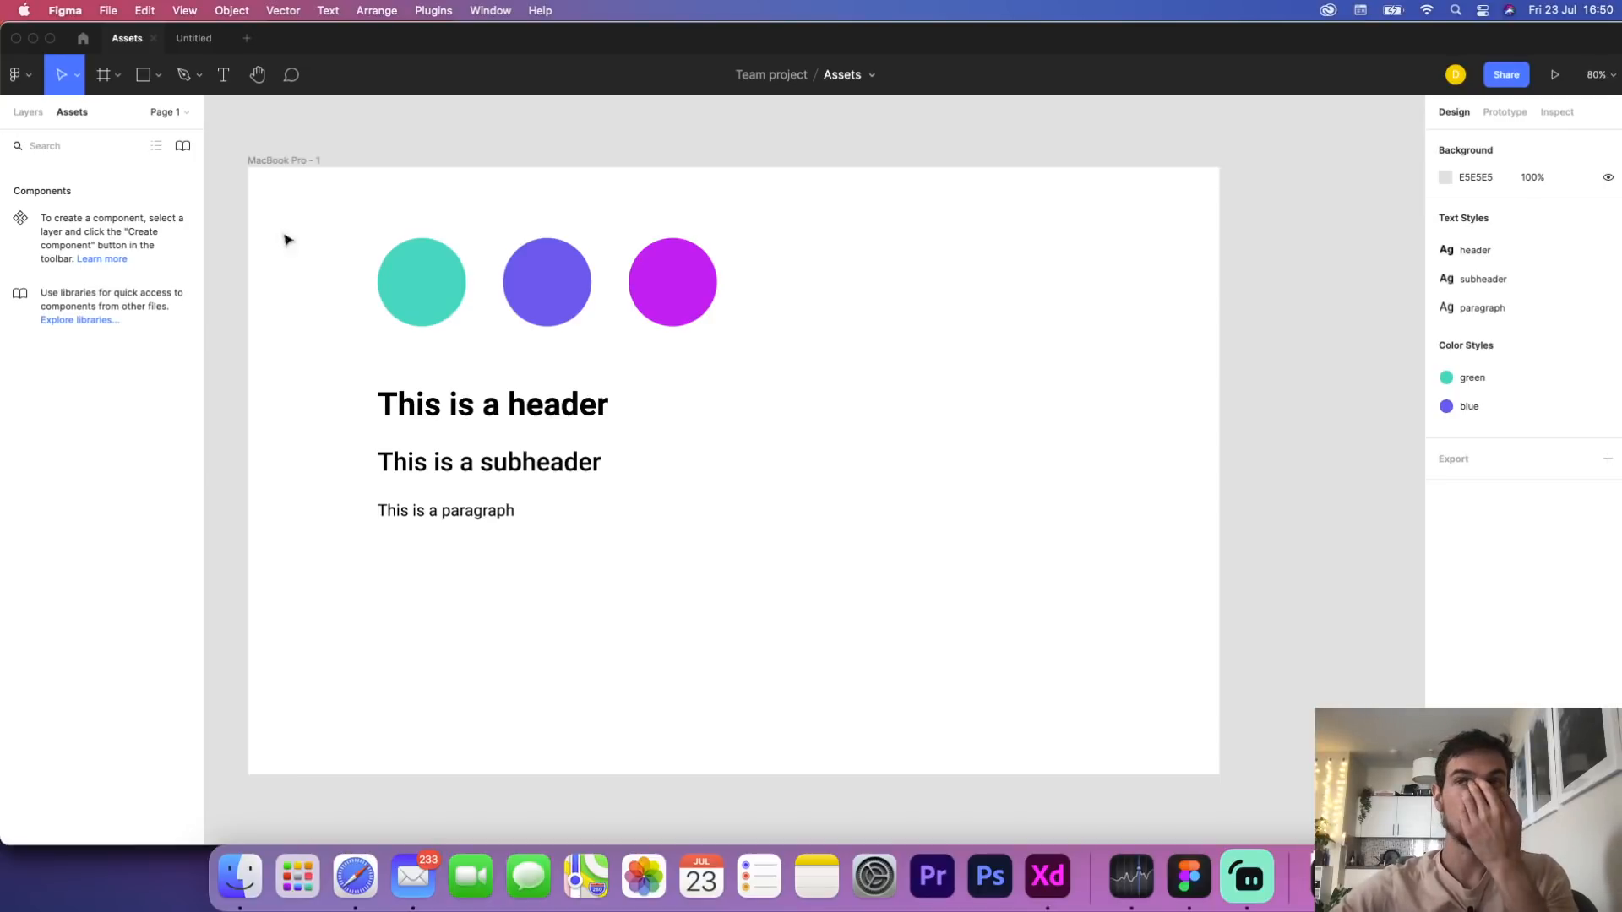
Switch to Figma's Assets file and publish its header, subheader, paragraph, green and blue styles as a library
{"action": "left_click", "coordinate": [184, 149]}
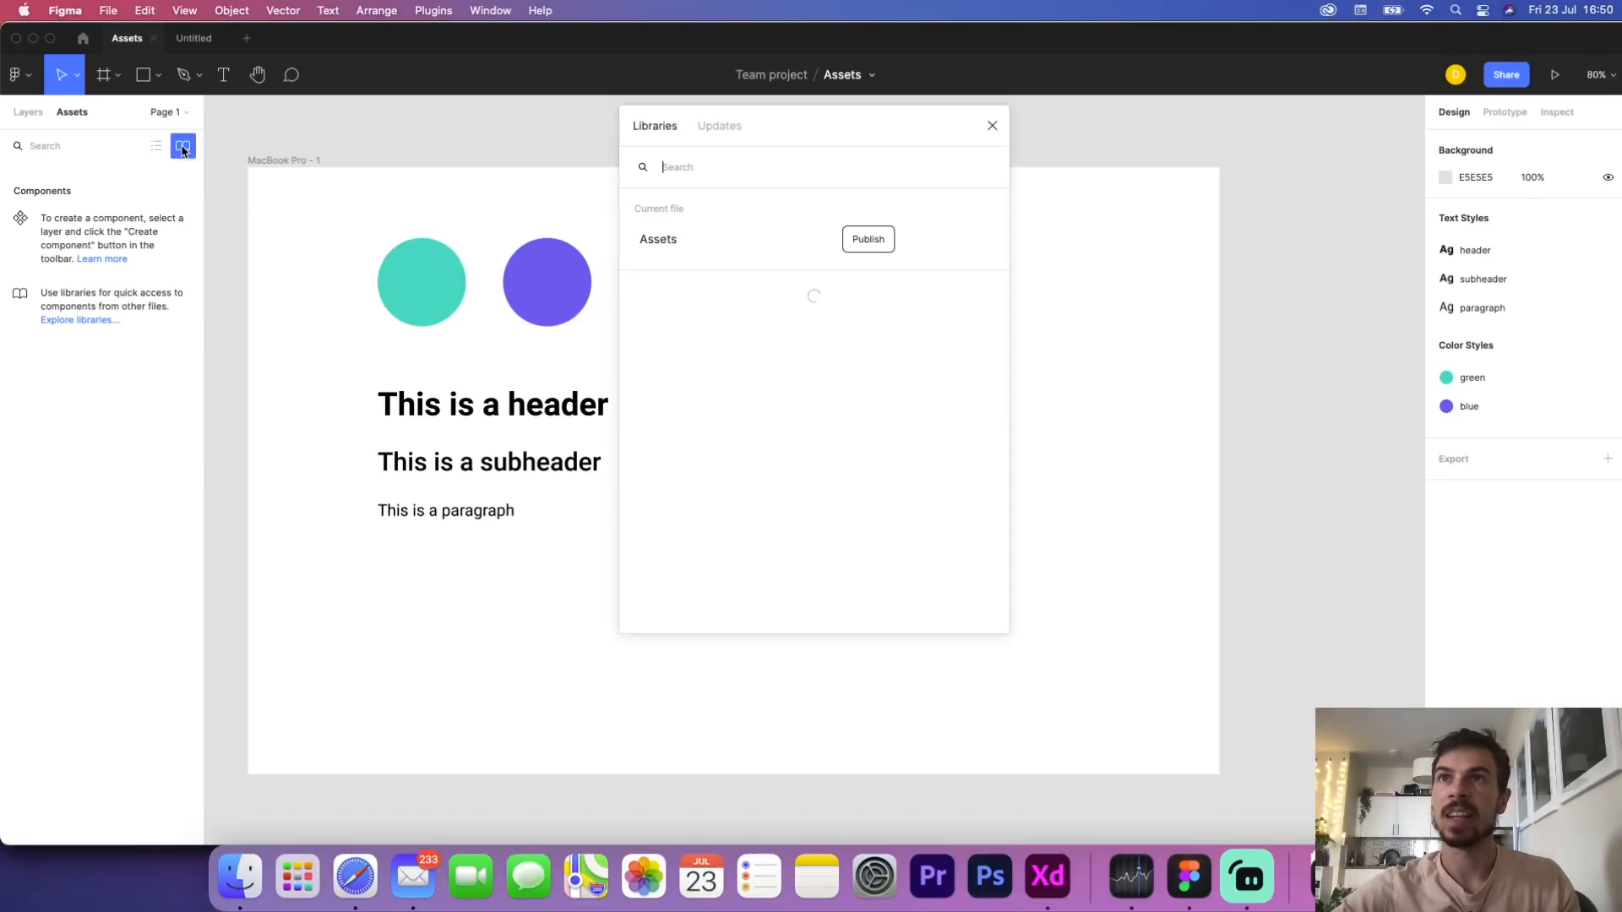
{"action": "left_click", "coordinate": [869, 239]}
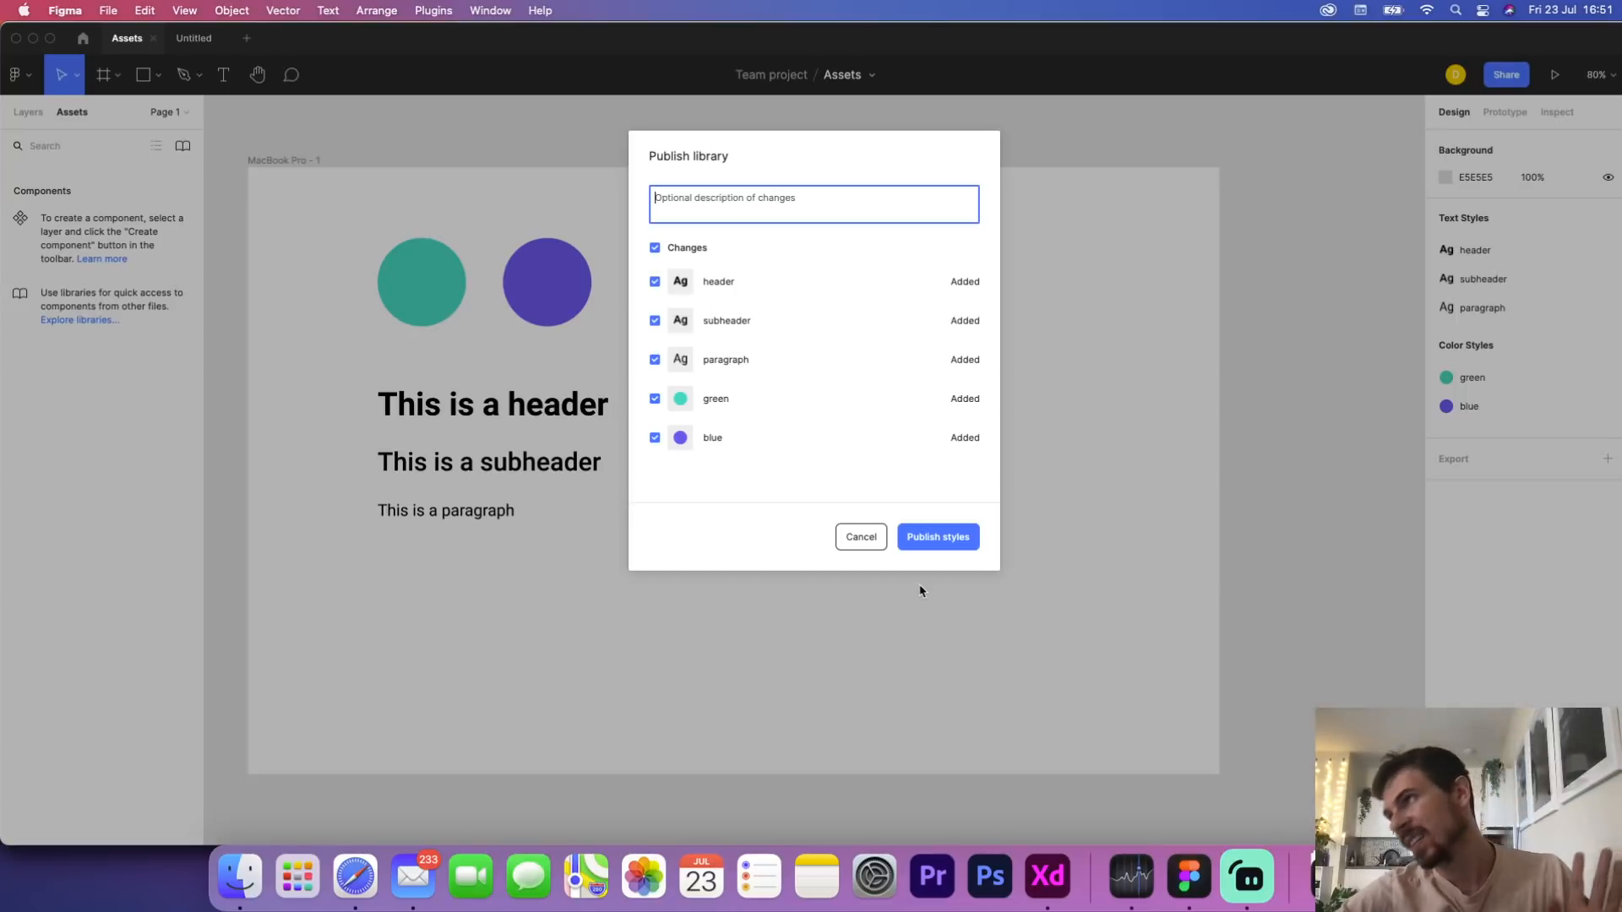
{"action": "left_click", "coordinate": [936, 541]}
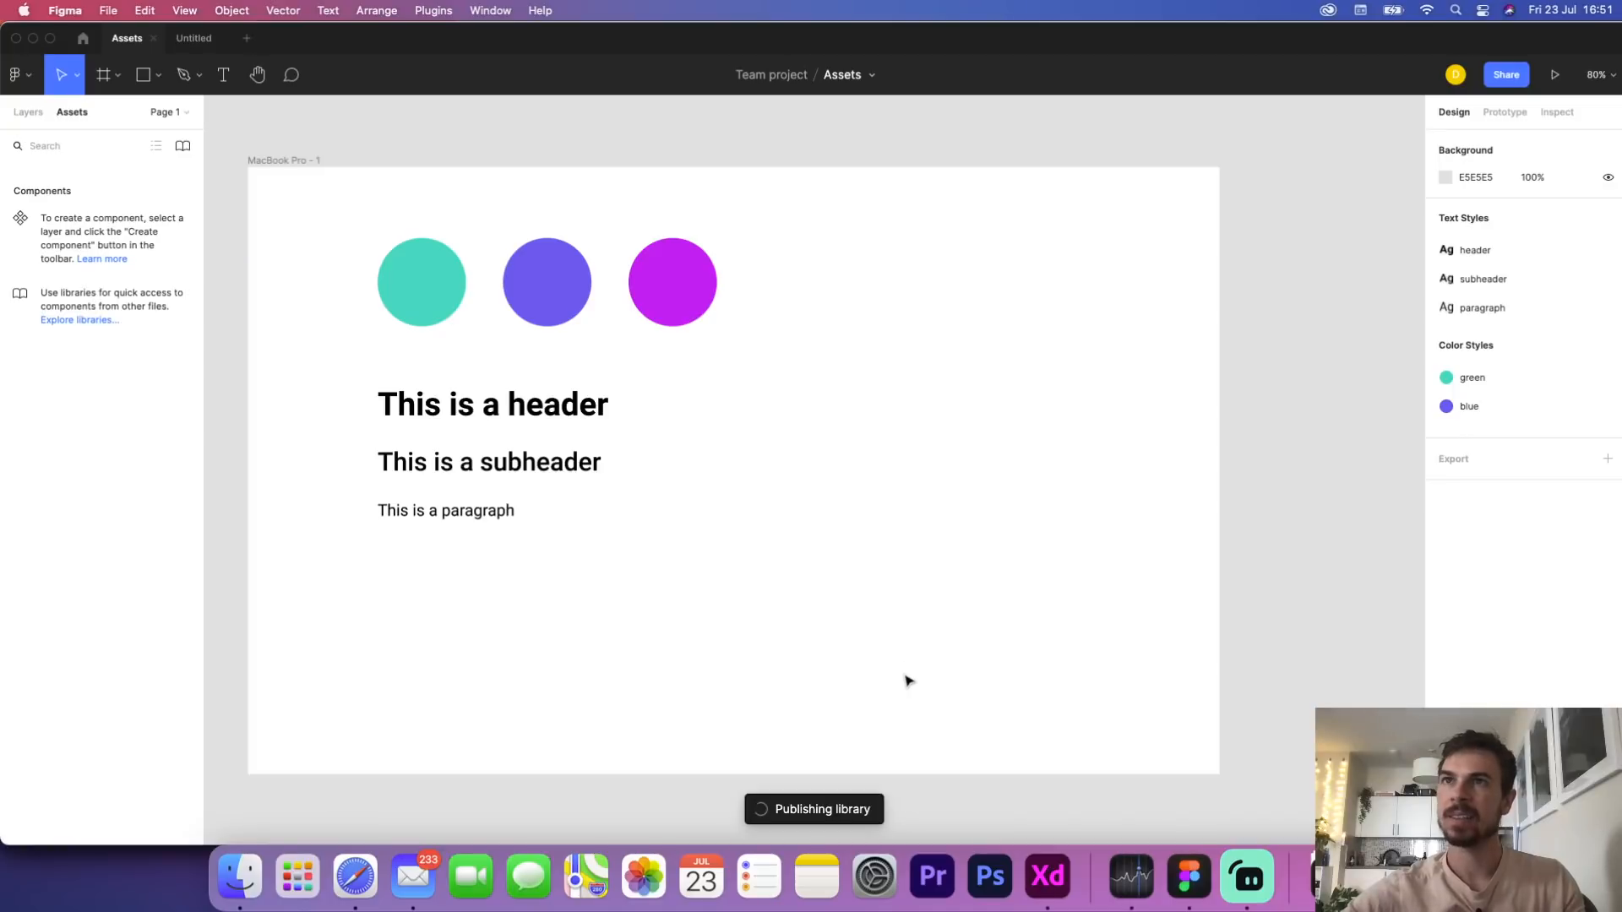
Enable the Assets library in the Untitled file, view the styles it contains and leave library management
{"action": "left_click", "coordinate": [194, 38]}
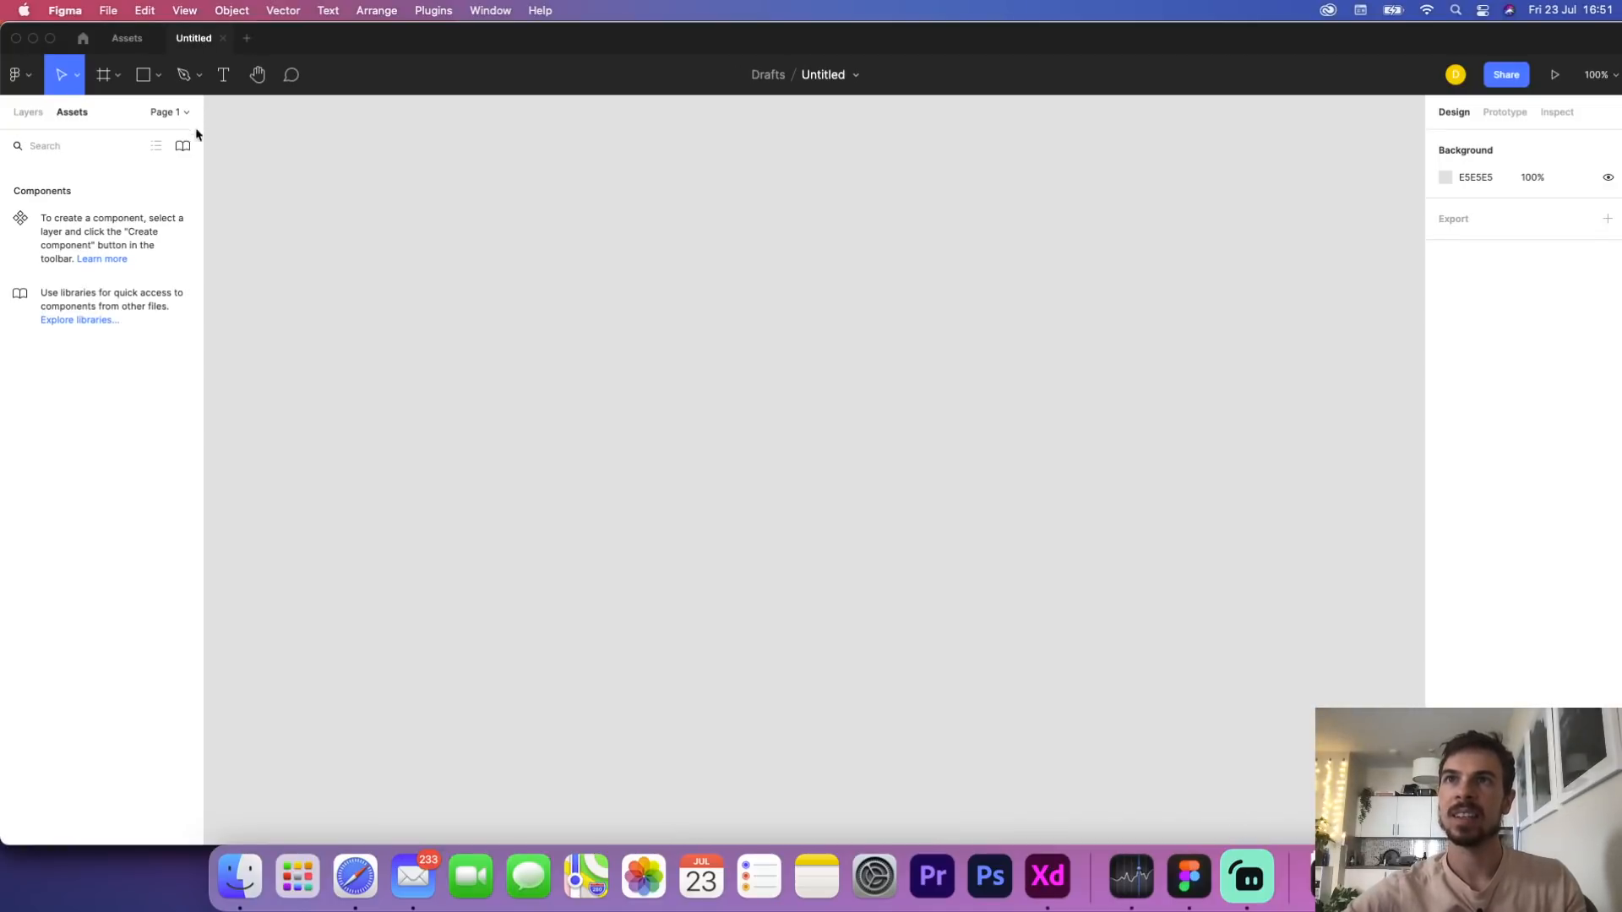
{"action": "left_click", "coordinate": [182, 146]}
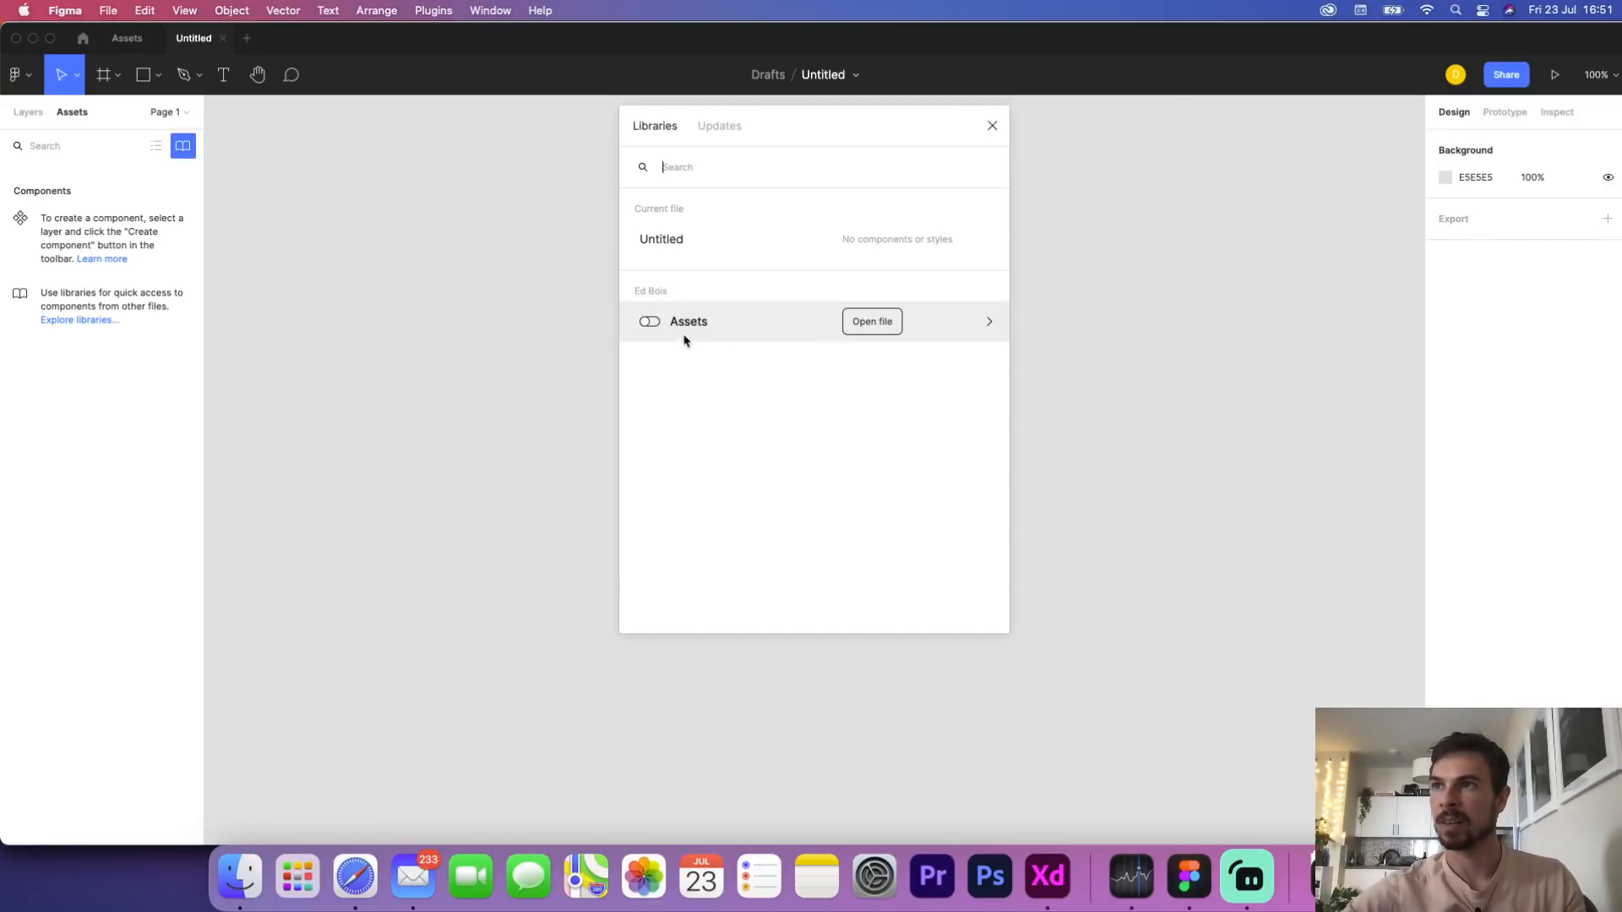
{"action": "left_click", "coordinate": [657, 324]}
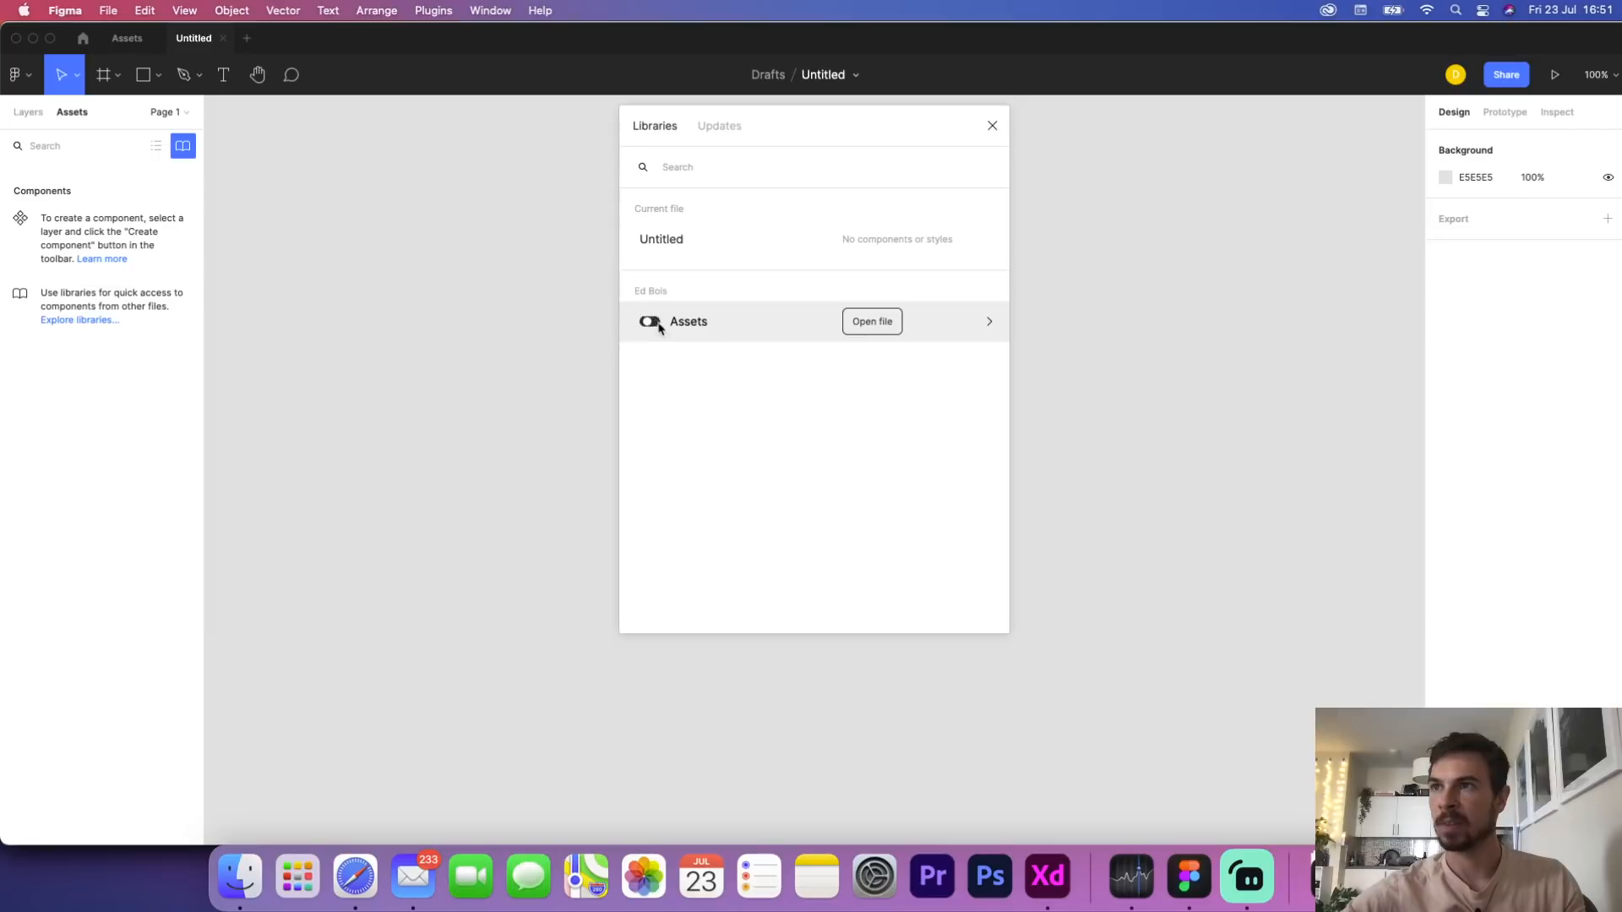
{"action": "left_click", "coordinate": [987, 320]}
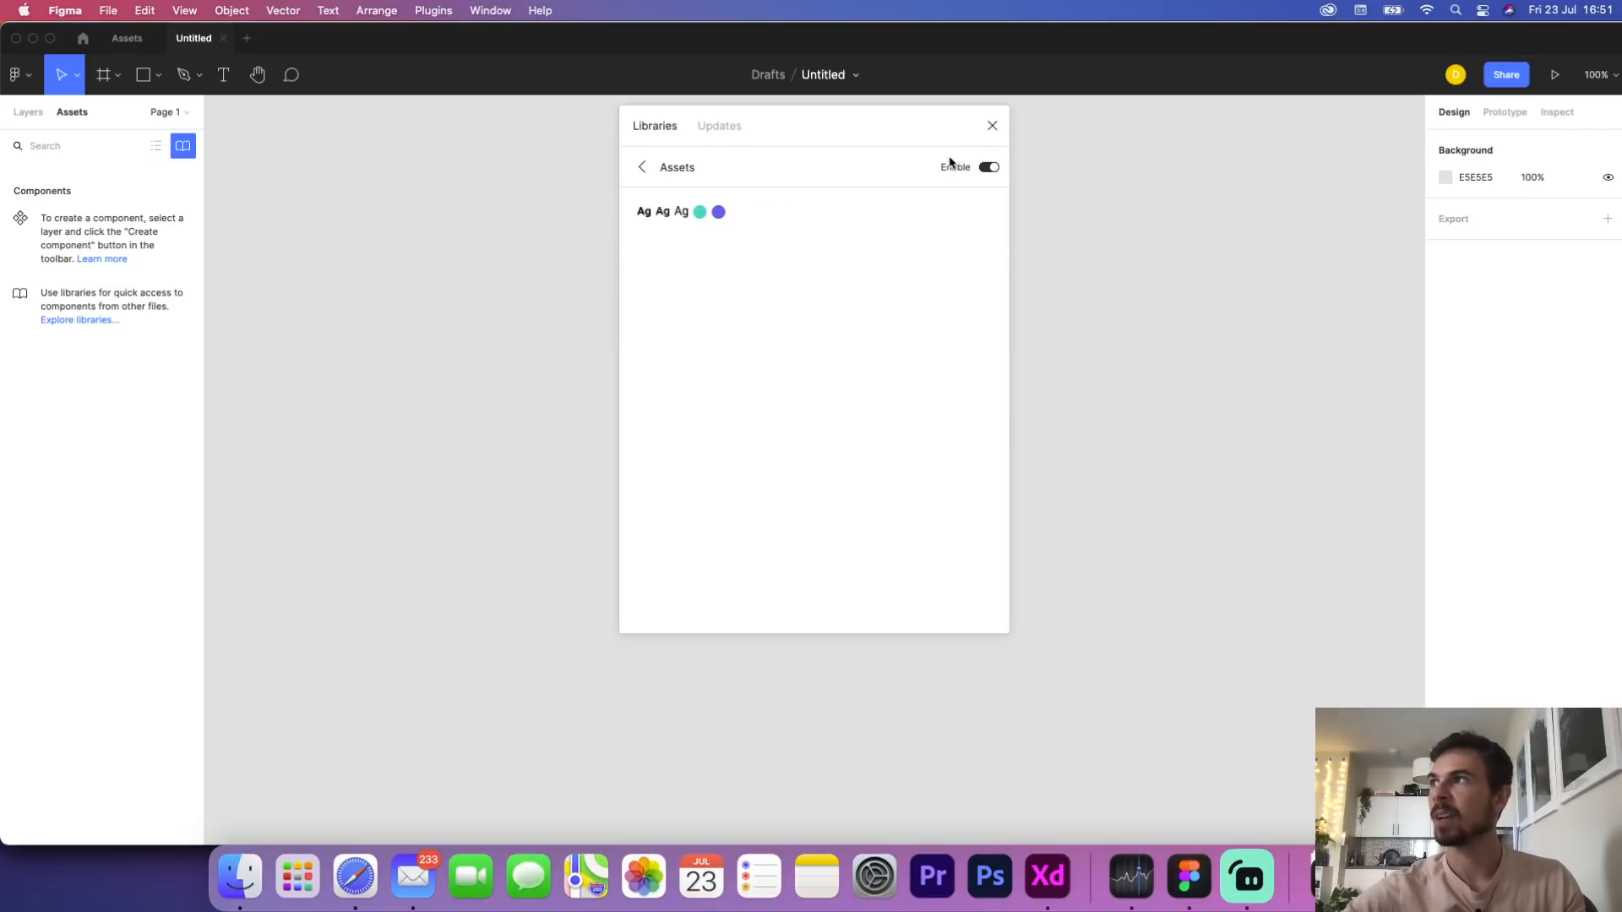
{"action": "left_click", "coordinate": [992, 126]}
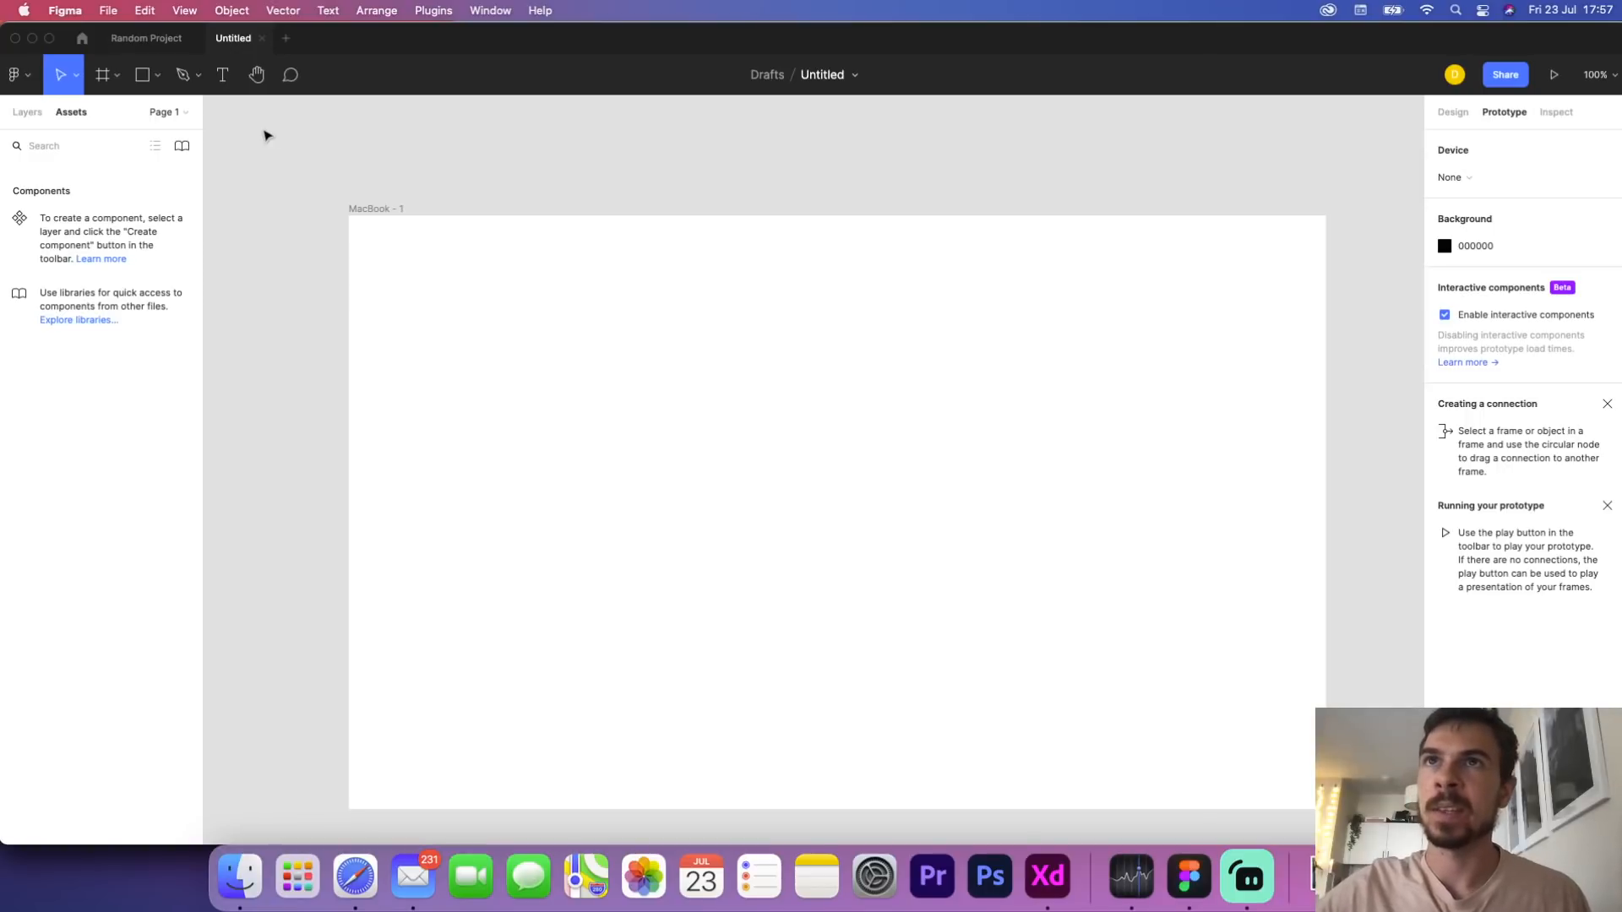
Draw a rectangle about 187 × 61 near the upper-left corner of the MacBook - 1 frame and fill it with medium blue
{"action": "left_click", "coordinate": [28, 112]}
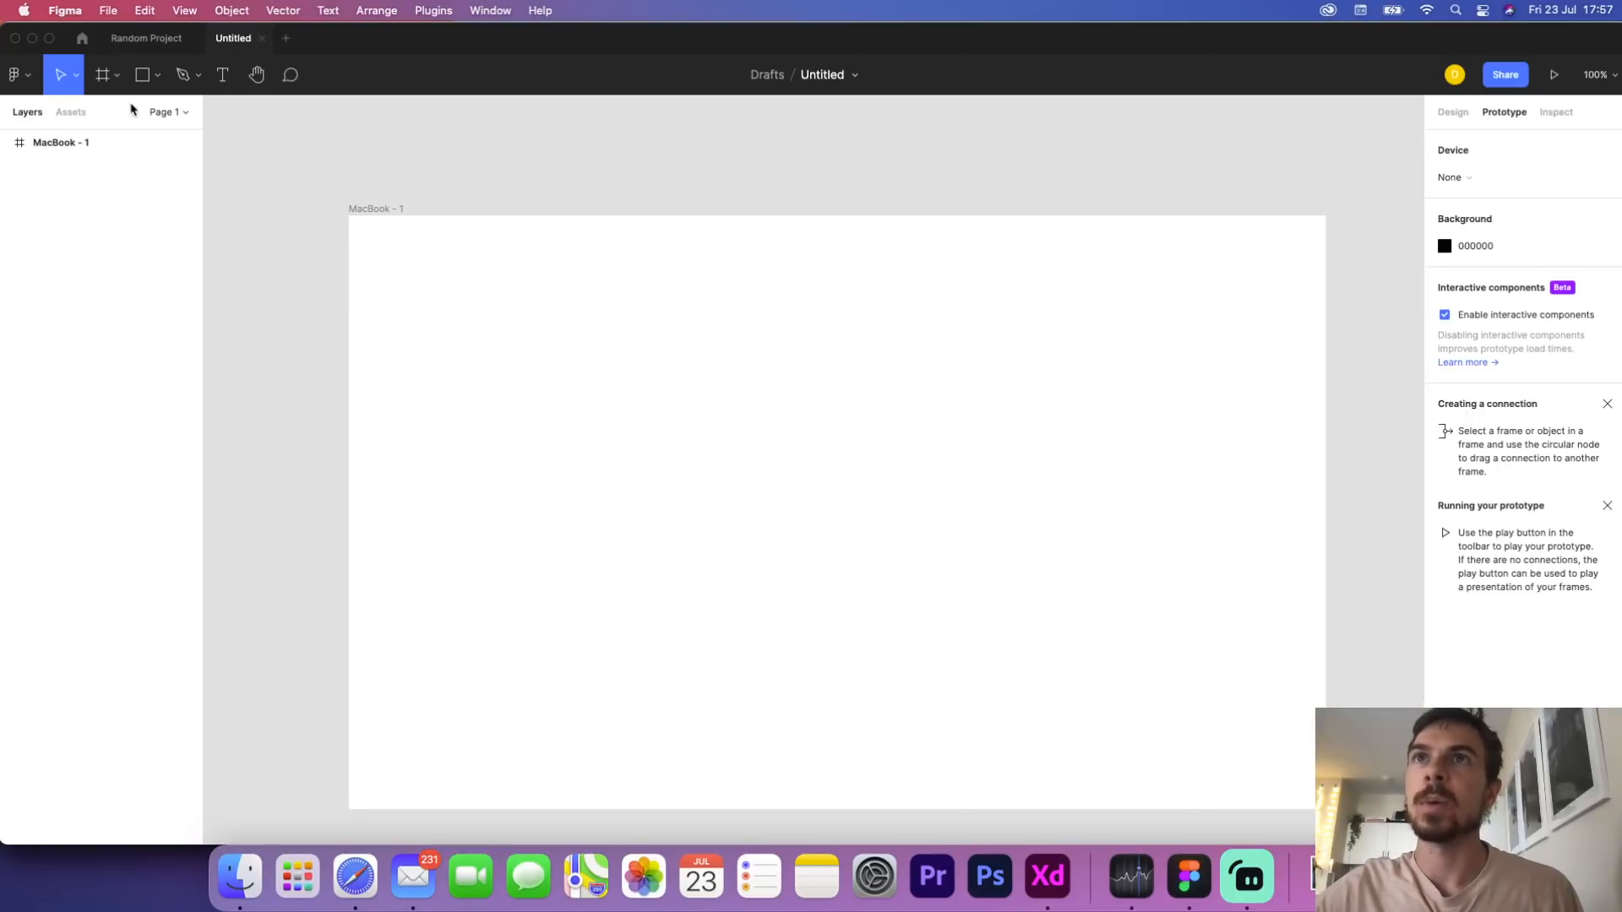
{"action": "left_click", "coordinate": [142, 74]}
{"action": "mouse_move", "coordinate": [452, 291]}
{"action": "left_mouse_down"}
{"action": "mouse_move", "coordinate": [648, 350]}
{"action": "mouse_move", "coordinate": [612, 342]}
{"action": "left_mouse_up"}
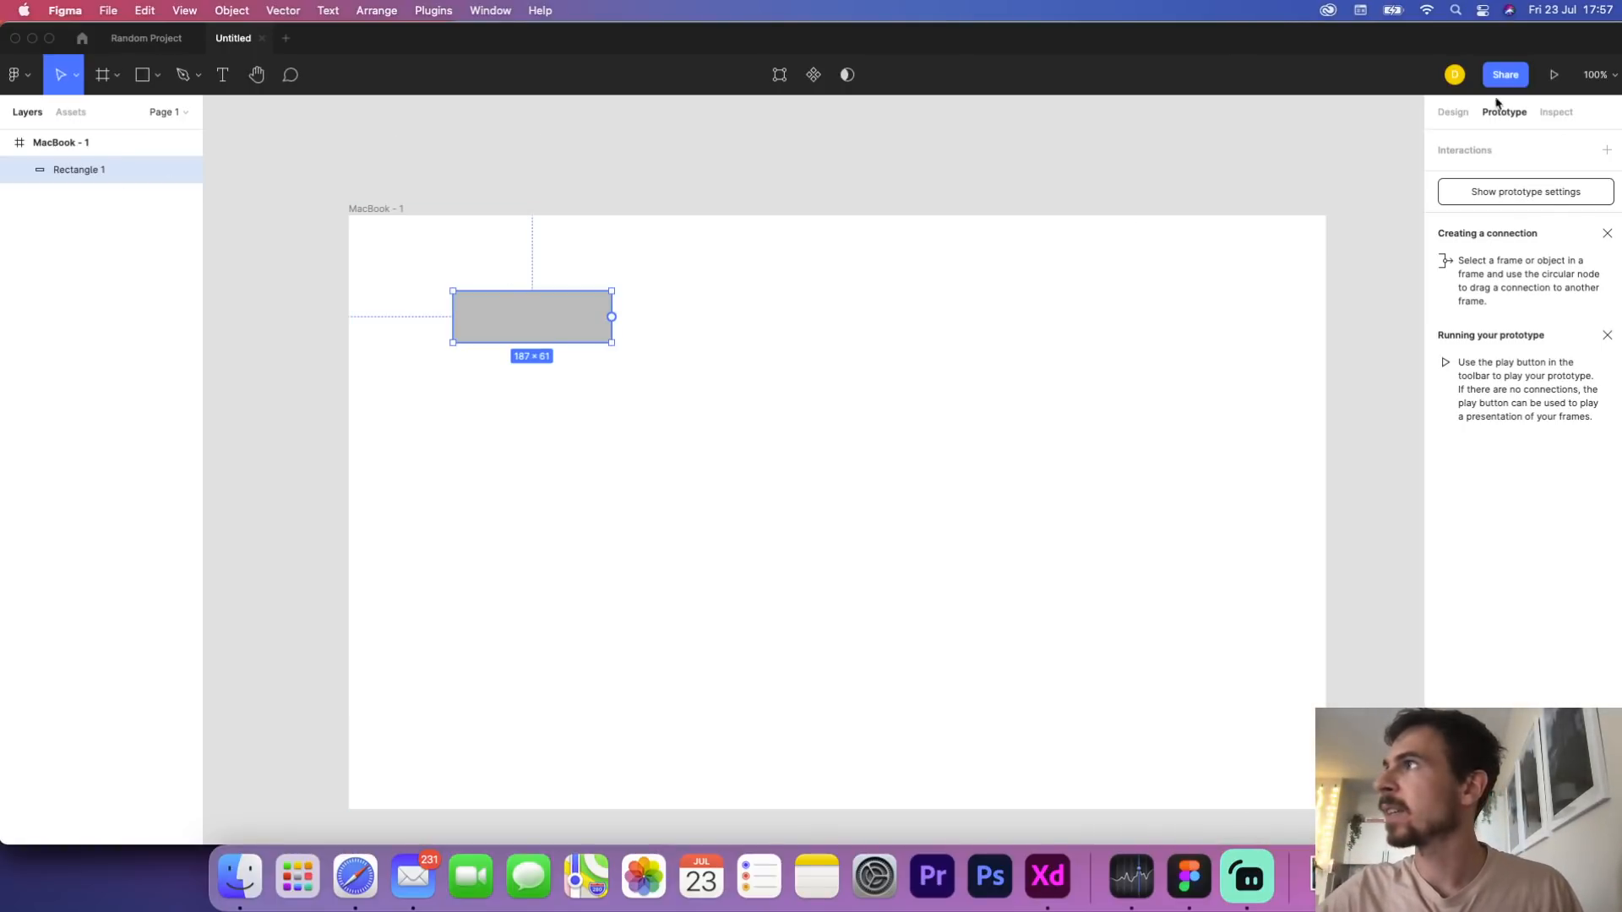
{"action": "left_click", "coordinate": [1454, 111]}
{"action": "left_click", "coordinate": [1444, 512]}
{"action": "left_click", "coordinate": [1358, 492]}
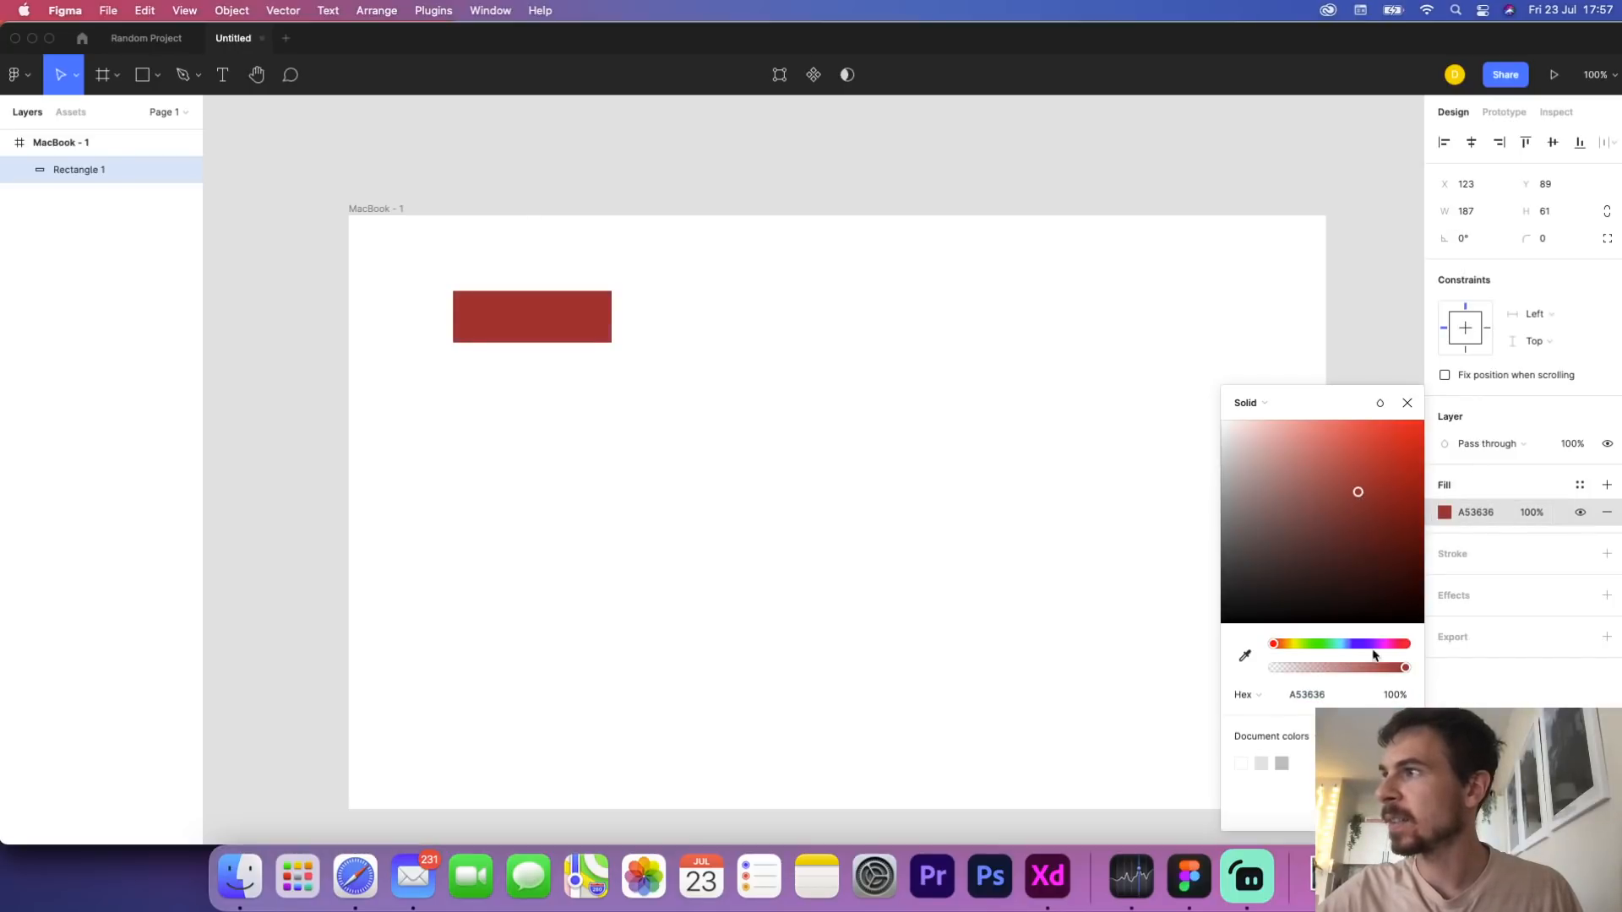
{"action": "left_click_drag", "start_coordinate": [1376, 644], "coordinate": [1349, 646]}
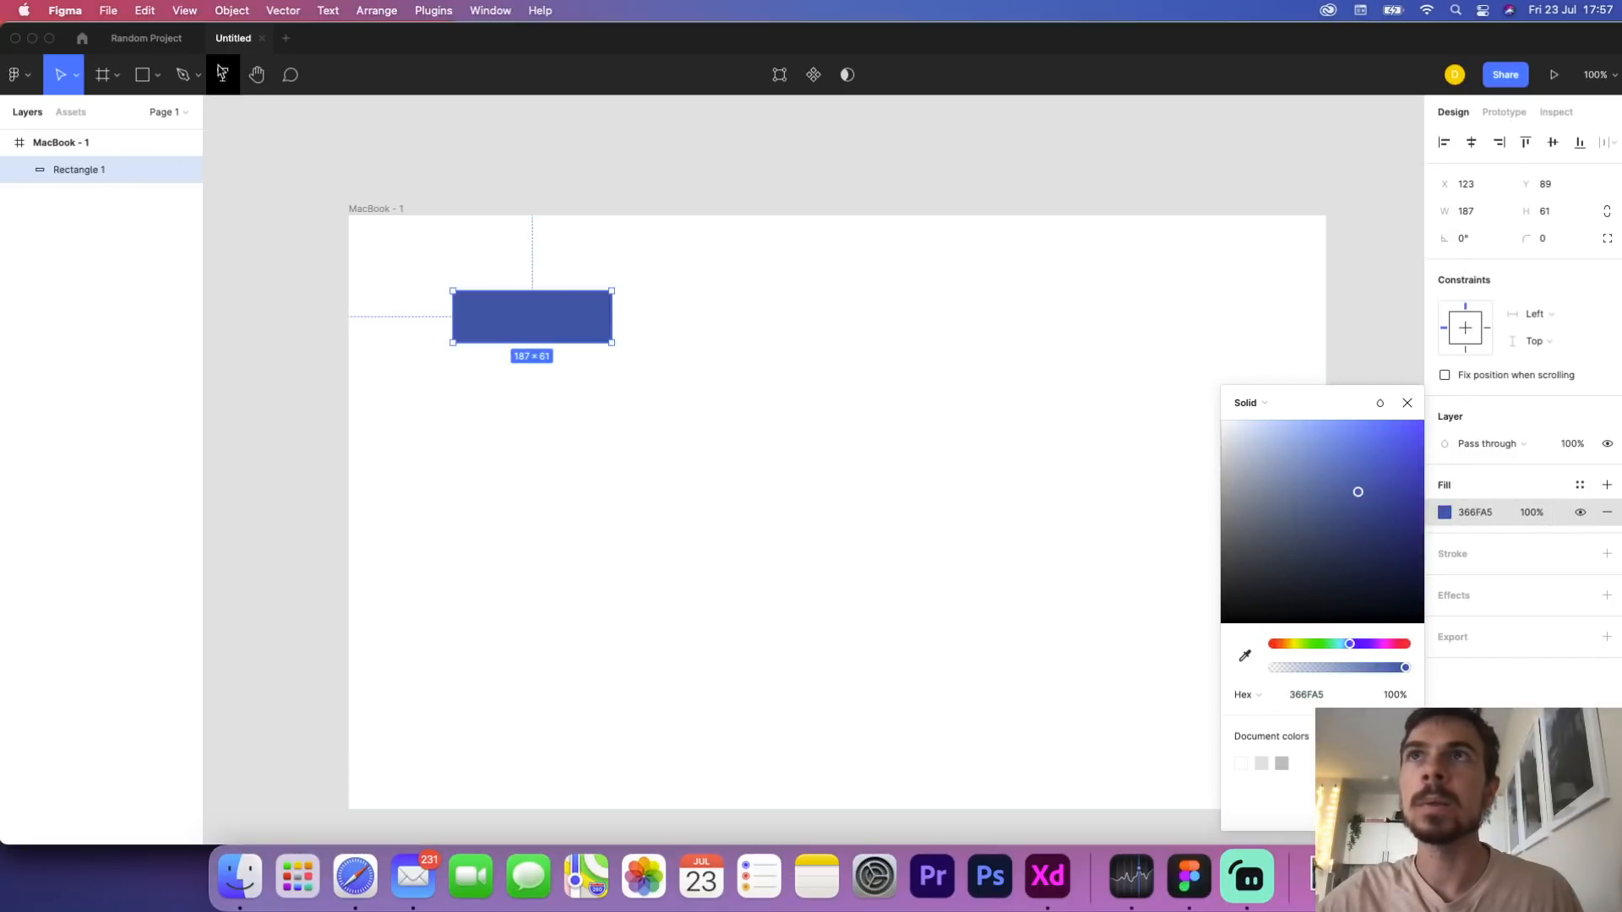
Add the text "Hey there" on the blue rectangle and centre it to form a button
{"action": "left_click", "coordinate": [222, 73]}
{"action": "left_click", "coordinate": [491, 313]}
{"action": "type", "text": "Hey there"}
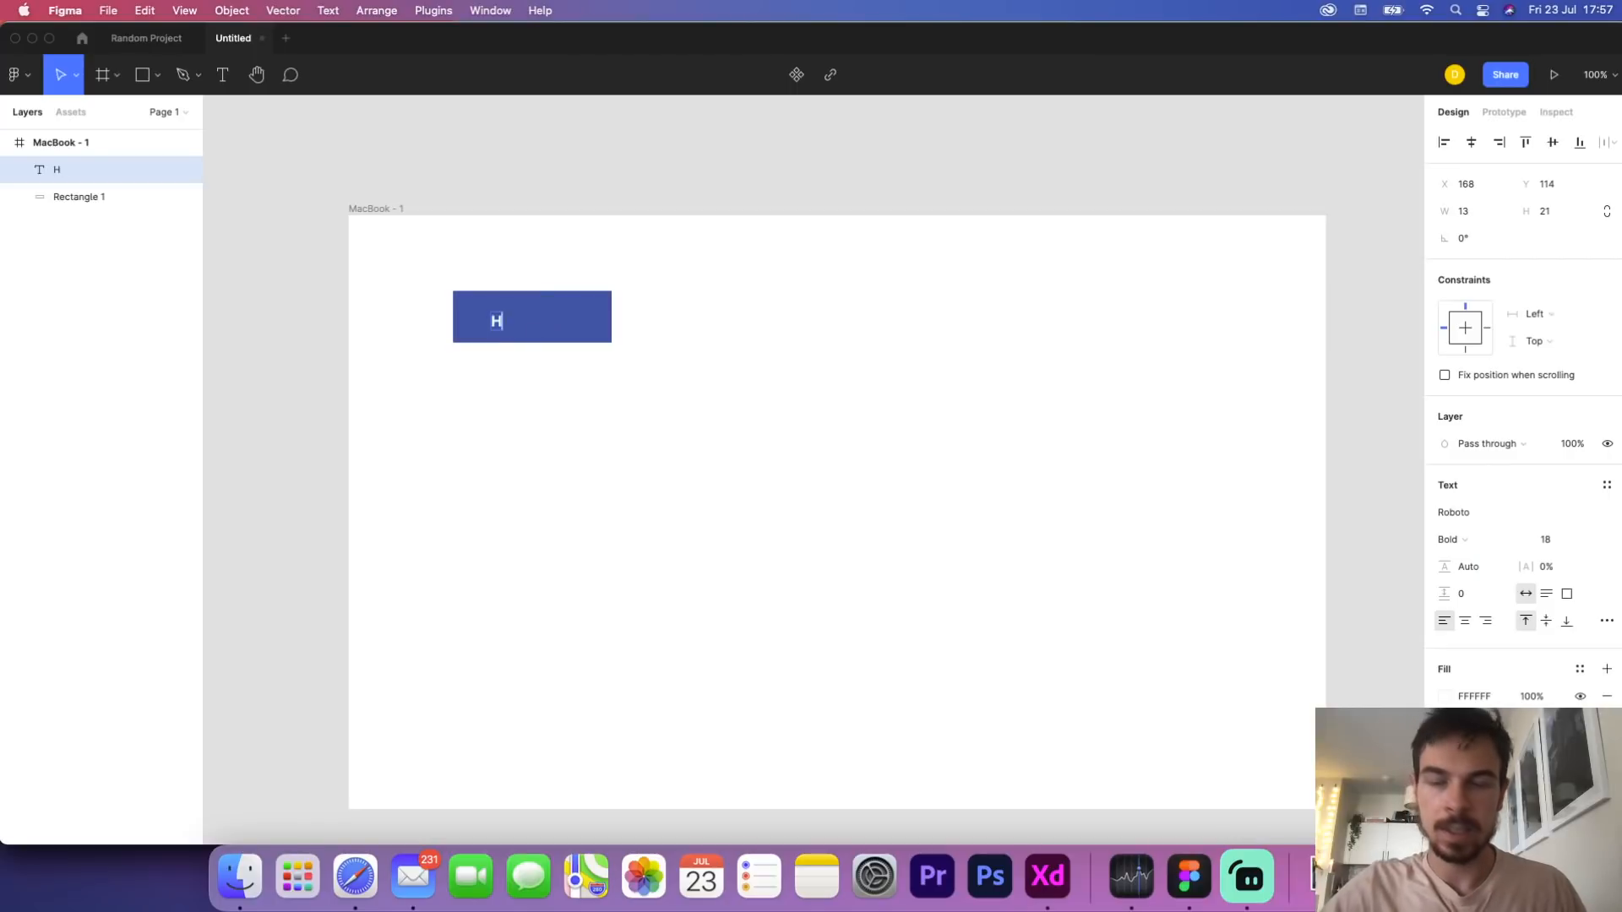
{"action": "left_click", "coordinate": [598, 370]}
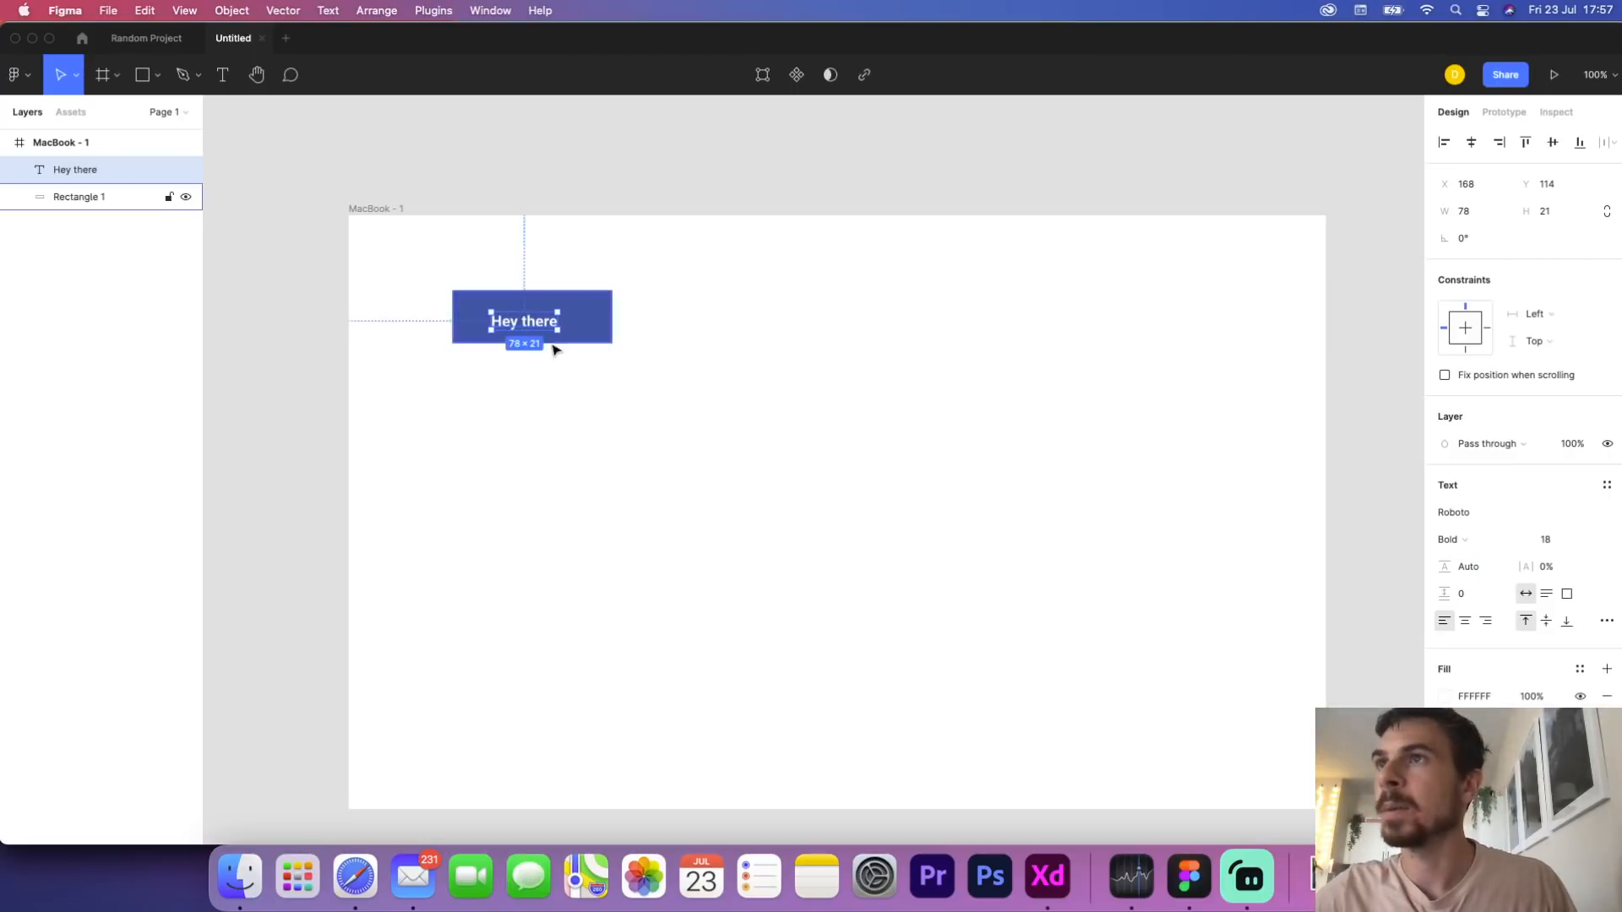
{"action": "left_click_drag", "start_coordinate": [535, 321], "coordinate": [542, 318]}
Combine the "Hey there" text and rectangle into one component and show it among the local components
{"action": "left_click_drag", "start_coordinate": [640, 417], "coordinate": [388, 219]}
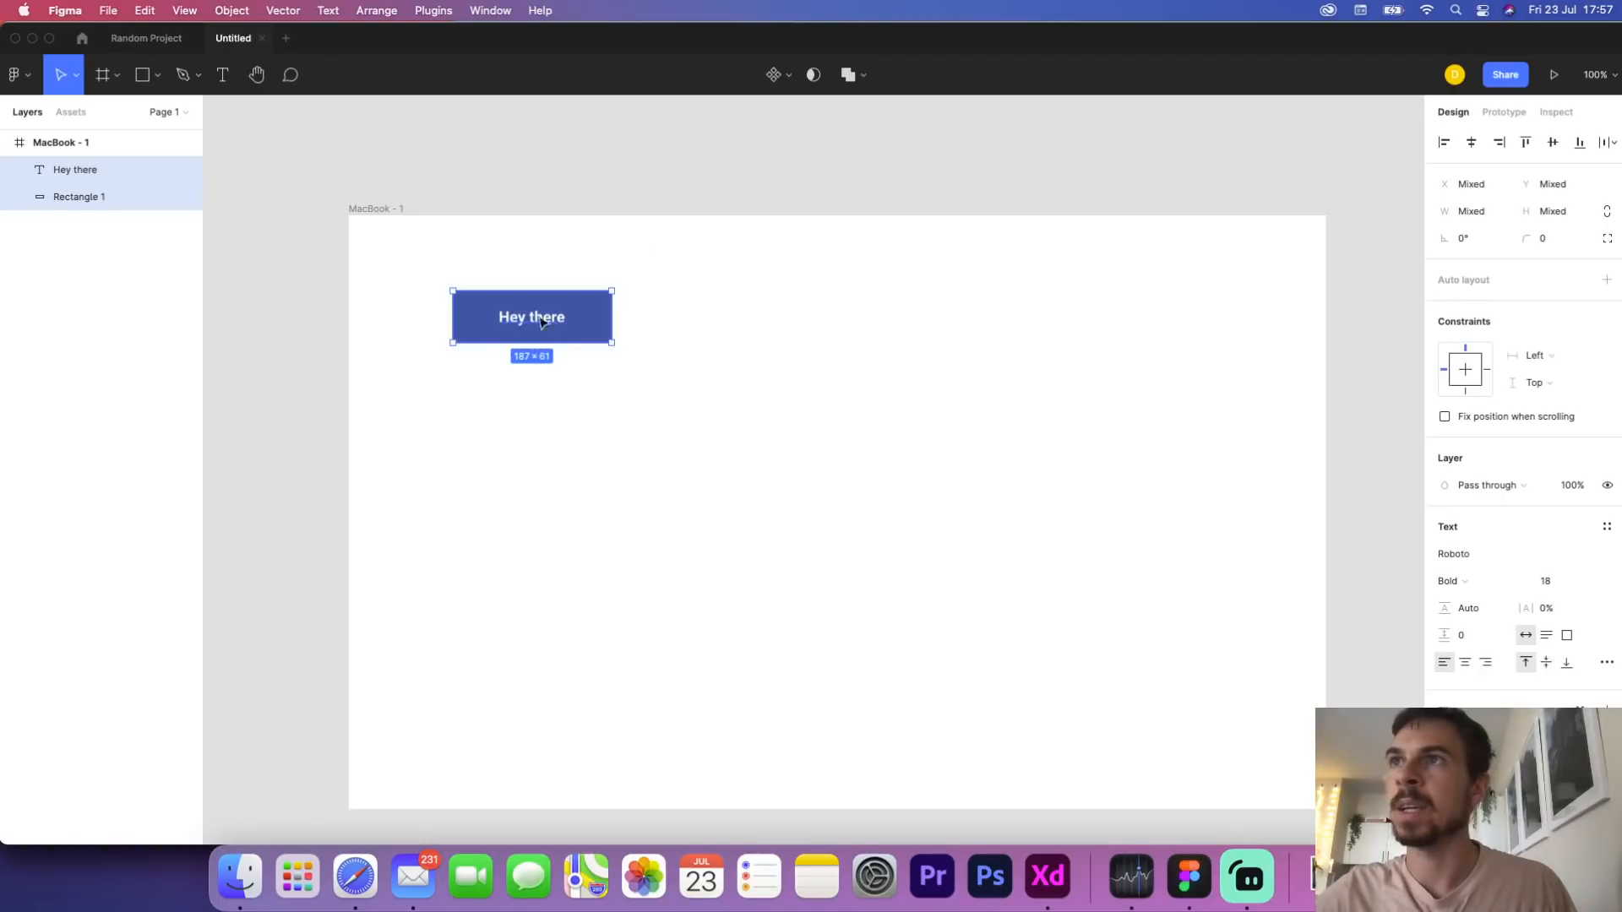
{"action": "left_click", "coordinate": [774, 76]}
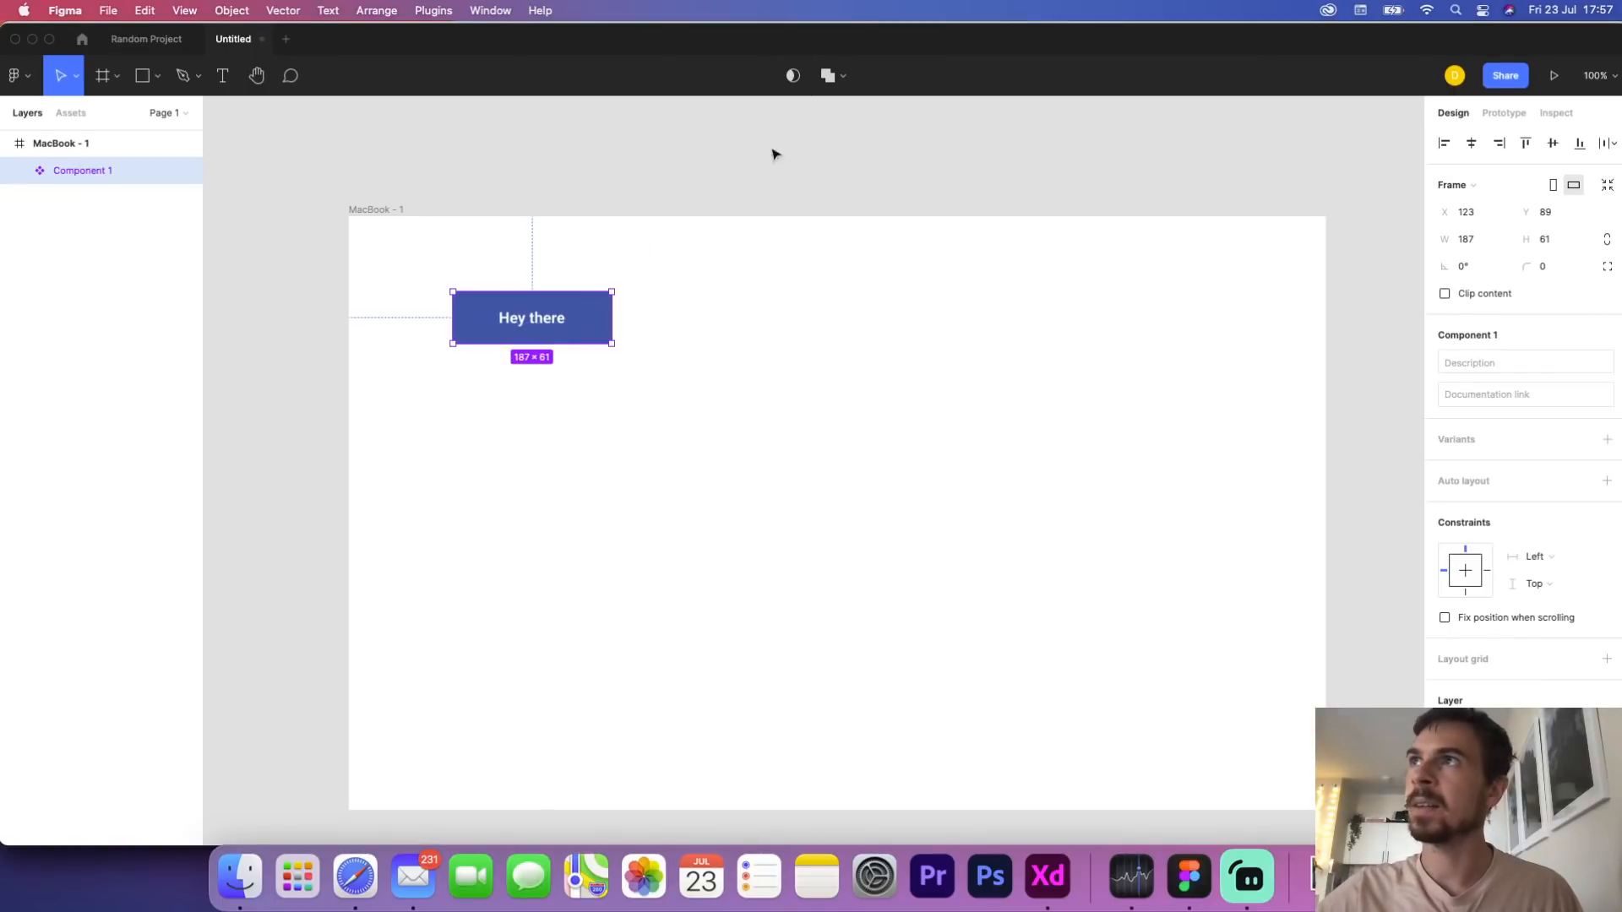
{"action": "left_click", "coordinate": [70, 113]}
{"action": "key", "text": "Escape"}
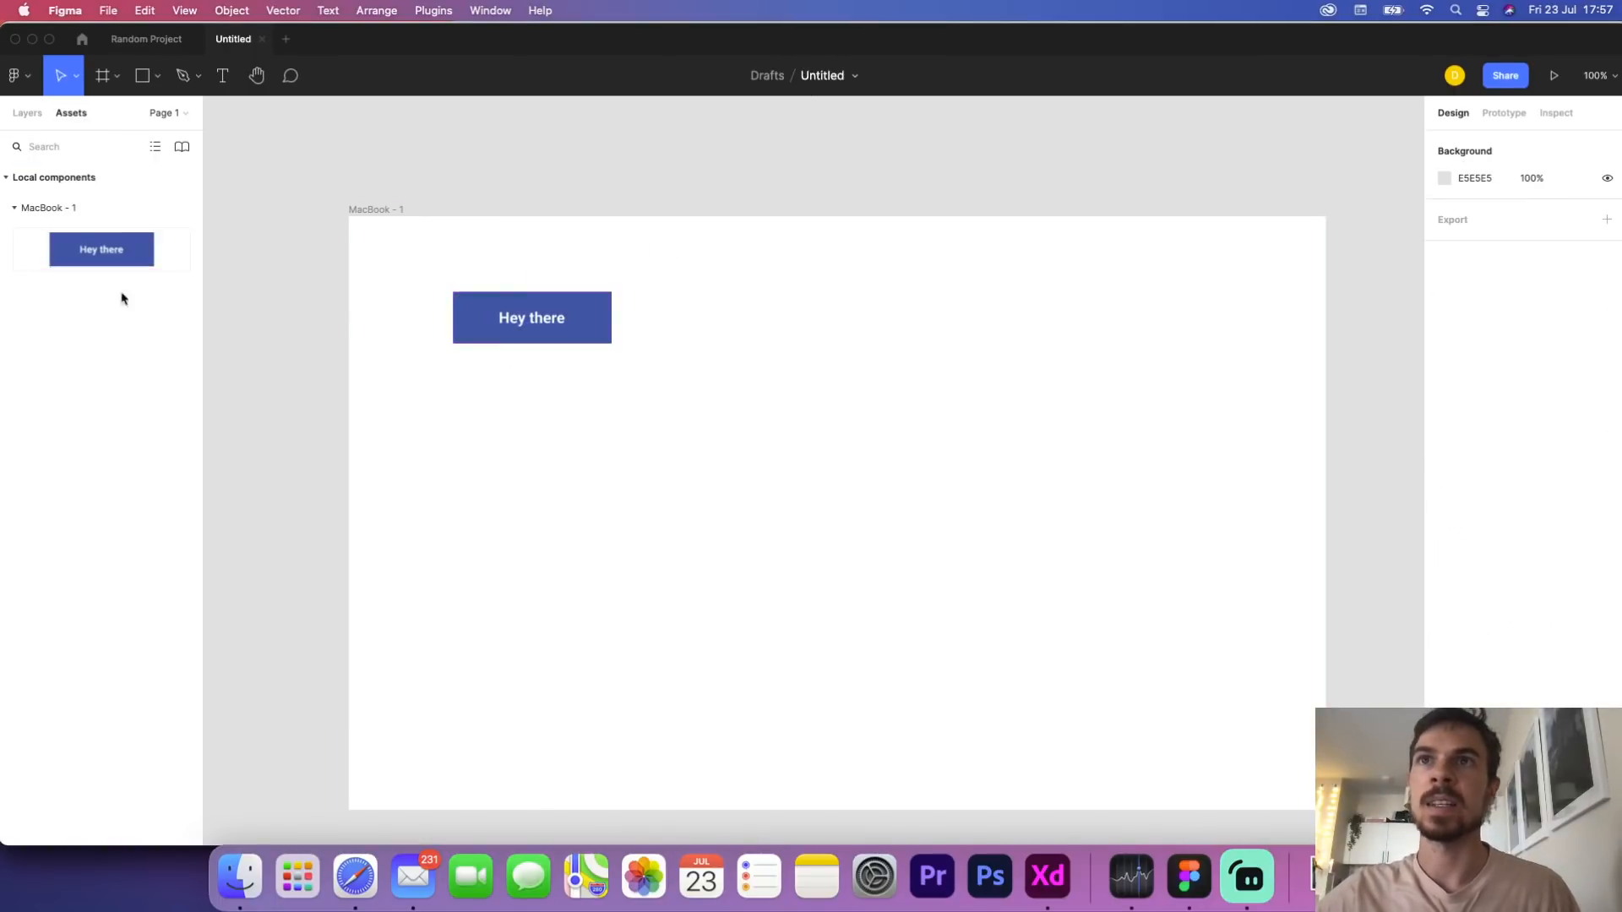
Move the main button component toward the frame's middle and place two instances of it on the MacBook - 1 frame
{"action": "left_click_drag", "start_coordinate": [541, 327], "coordinate": [618, 443]}
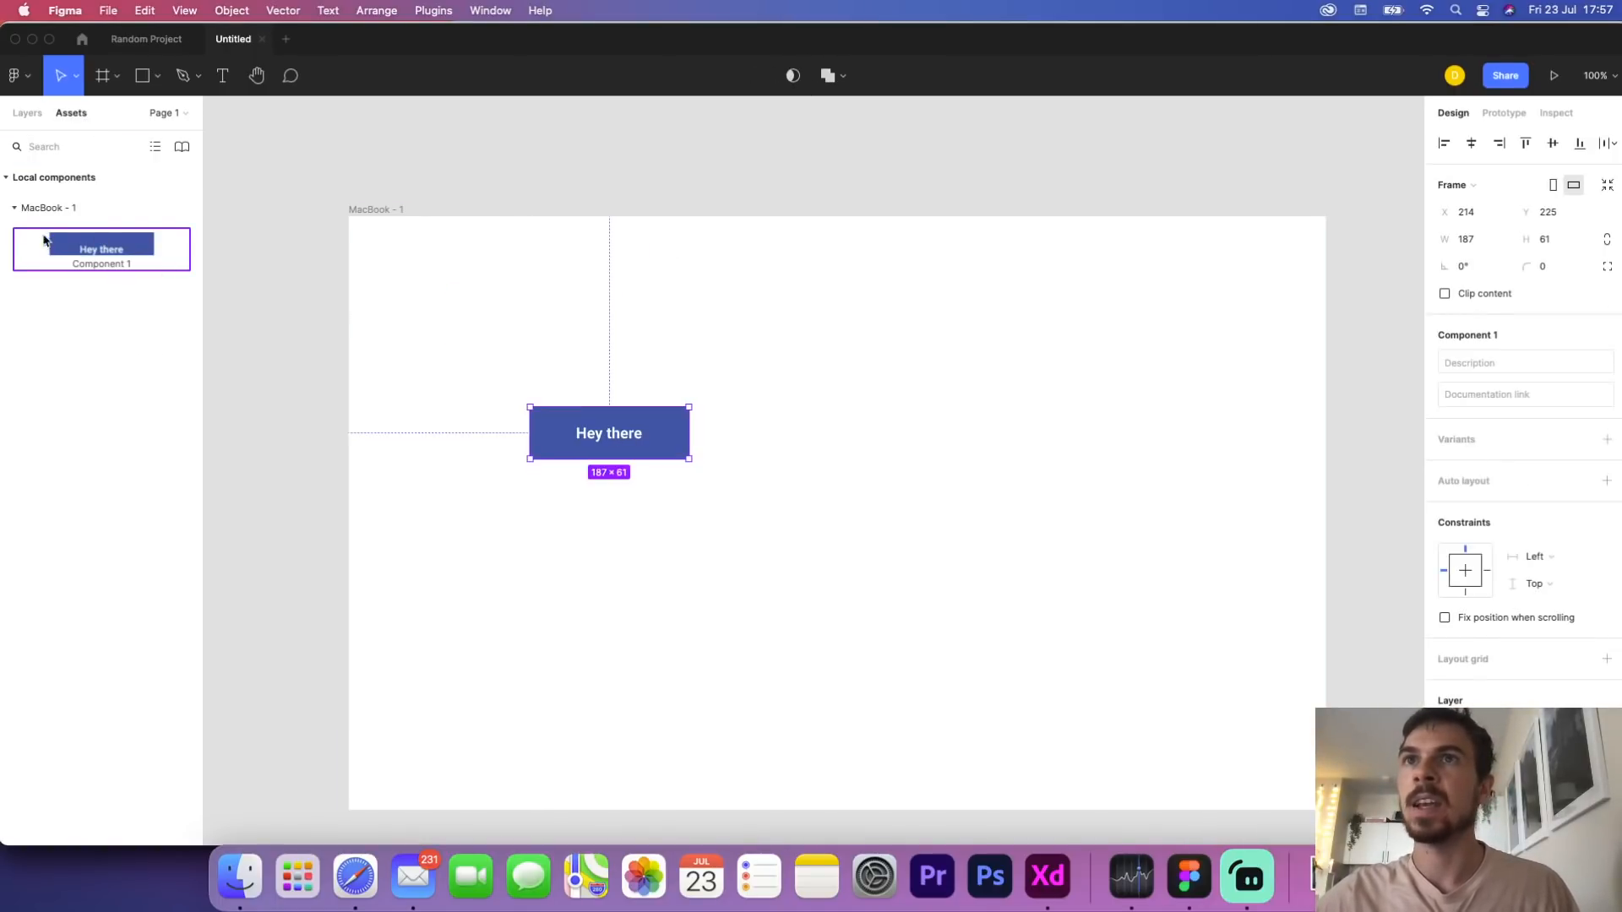
{"action": "left_click_drag", "start_coordinate": [53, 238], "coordinate": [916, 412]}
{"action": "left_click_drag", "start_coordinate": [102, 250], "coordinate": [869, 590]}
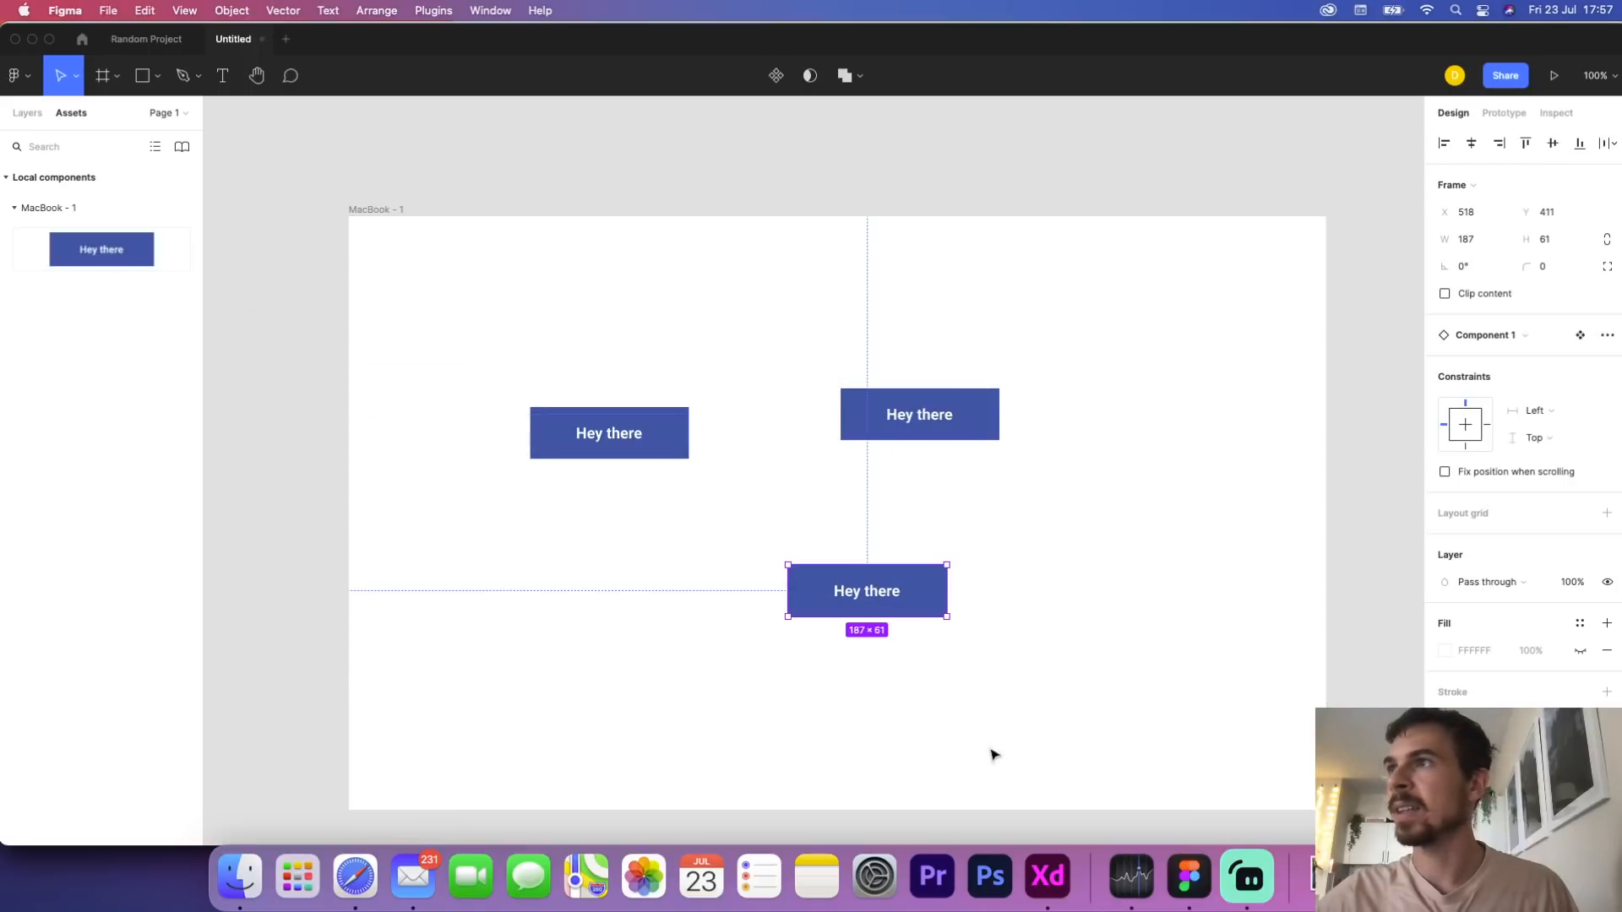
Delete both placed button instances, keeping only the main component
{"action": "left_click", "coordinate": [992, 753]}
{"action": "left_click", "coordinate": [870, 595]}
{"action": "key", "text": "BackSpace"}
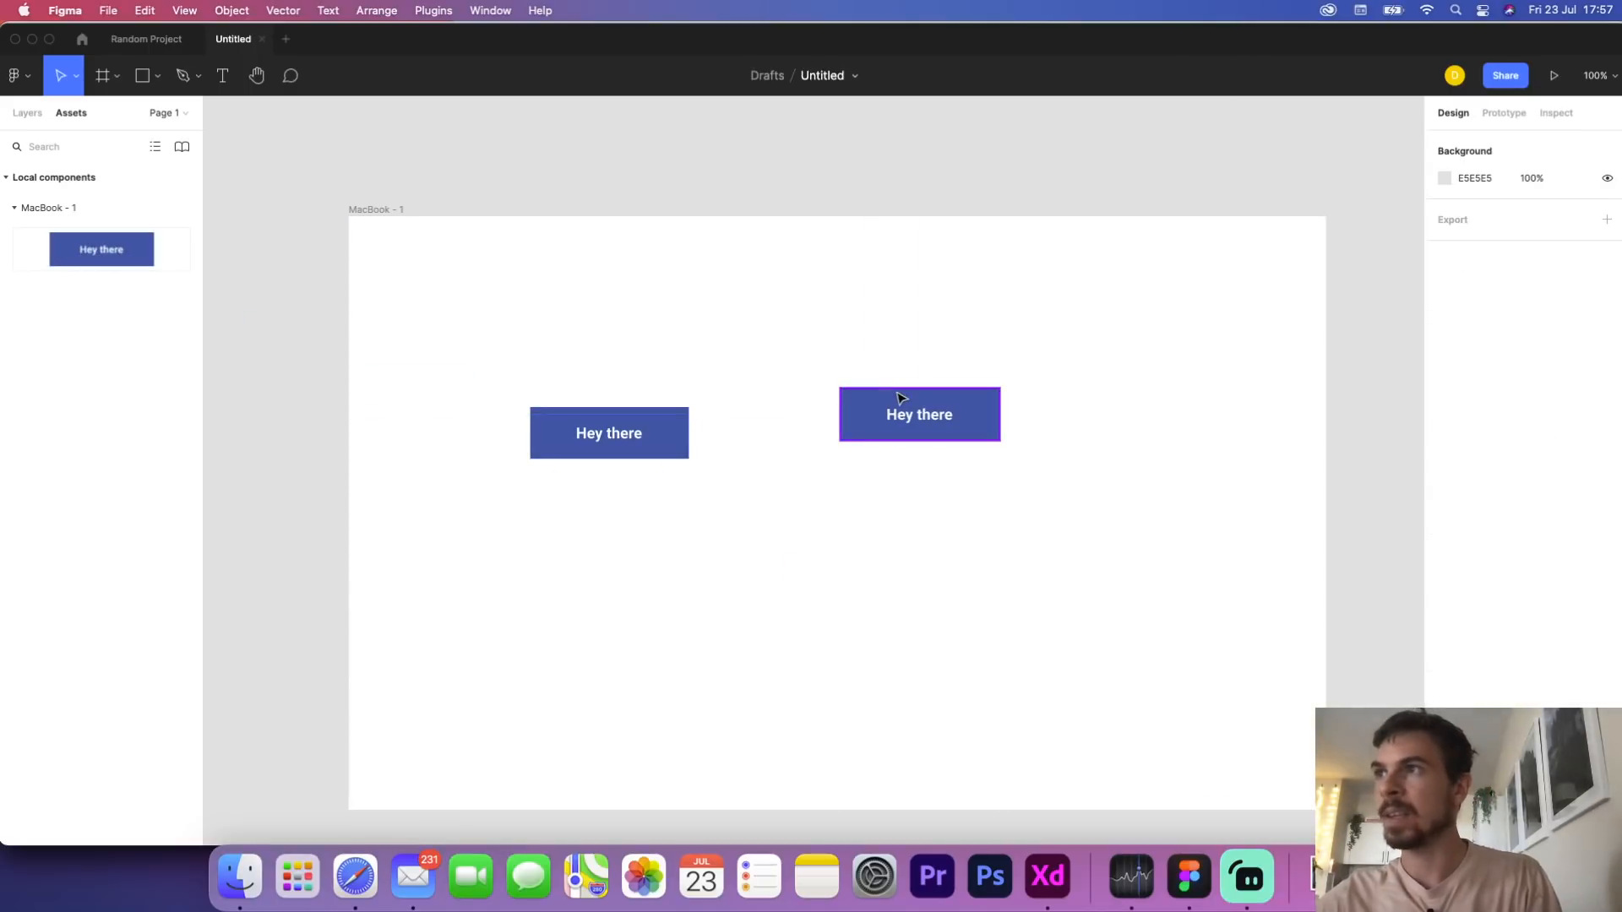
{"action": "left_click", "coordinate": [901, 401]}
{"action": "key", "text": "BackSpace"}
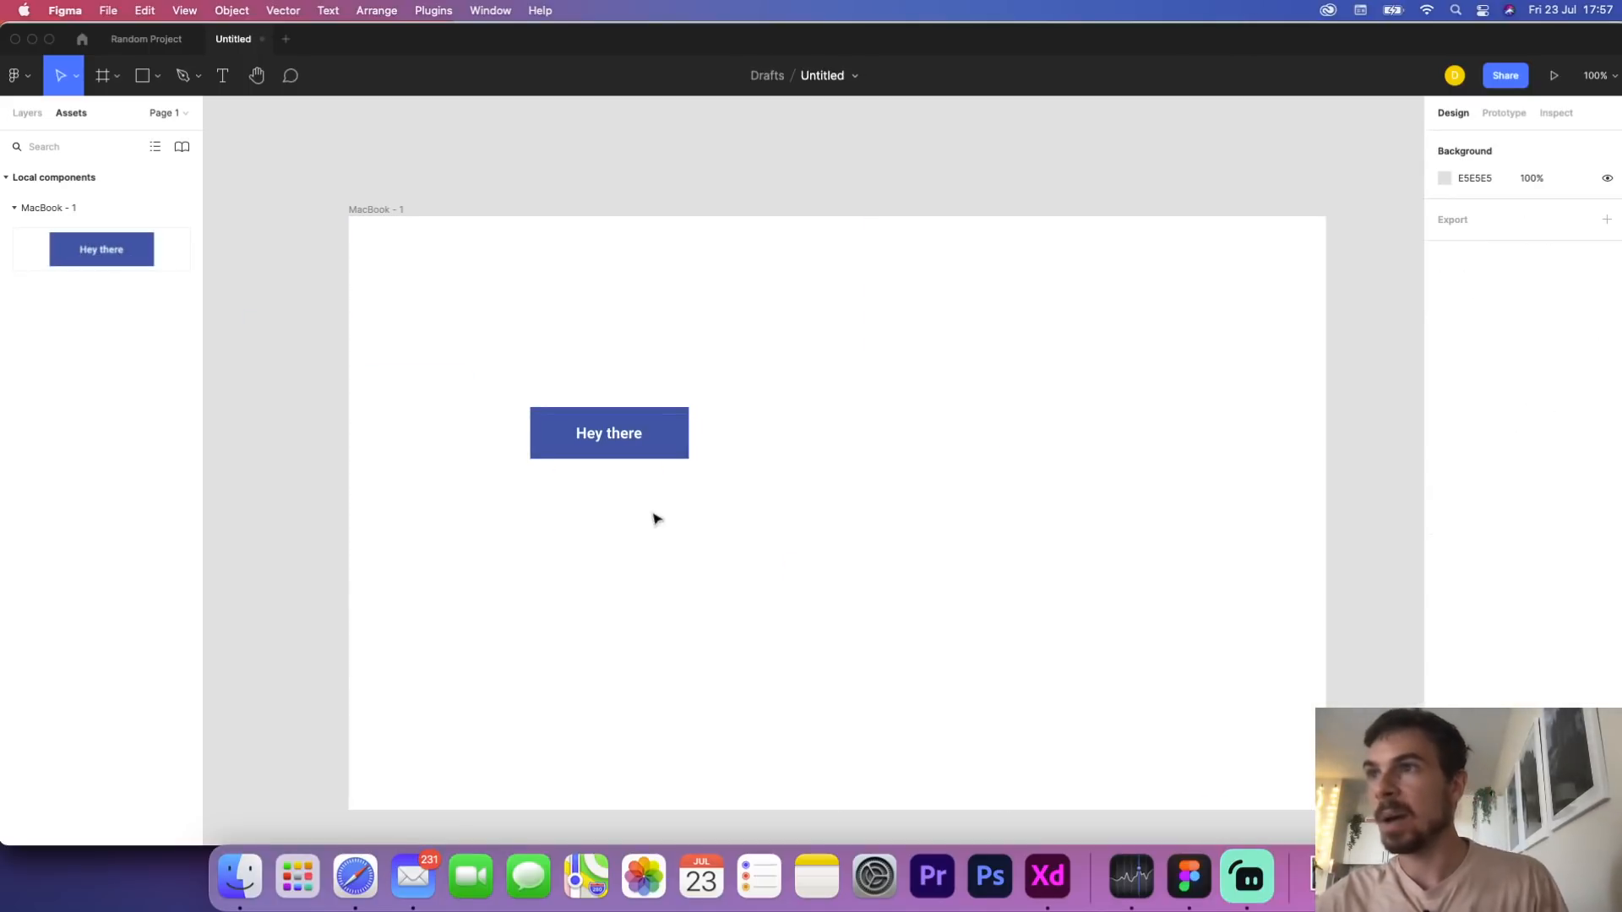
Move the main button component to about X 138, Y 151 in the frame and add a second variant to it
{"action": "left_click", "coordinate": [676, 409]}
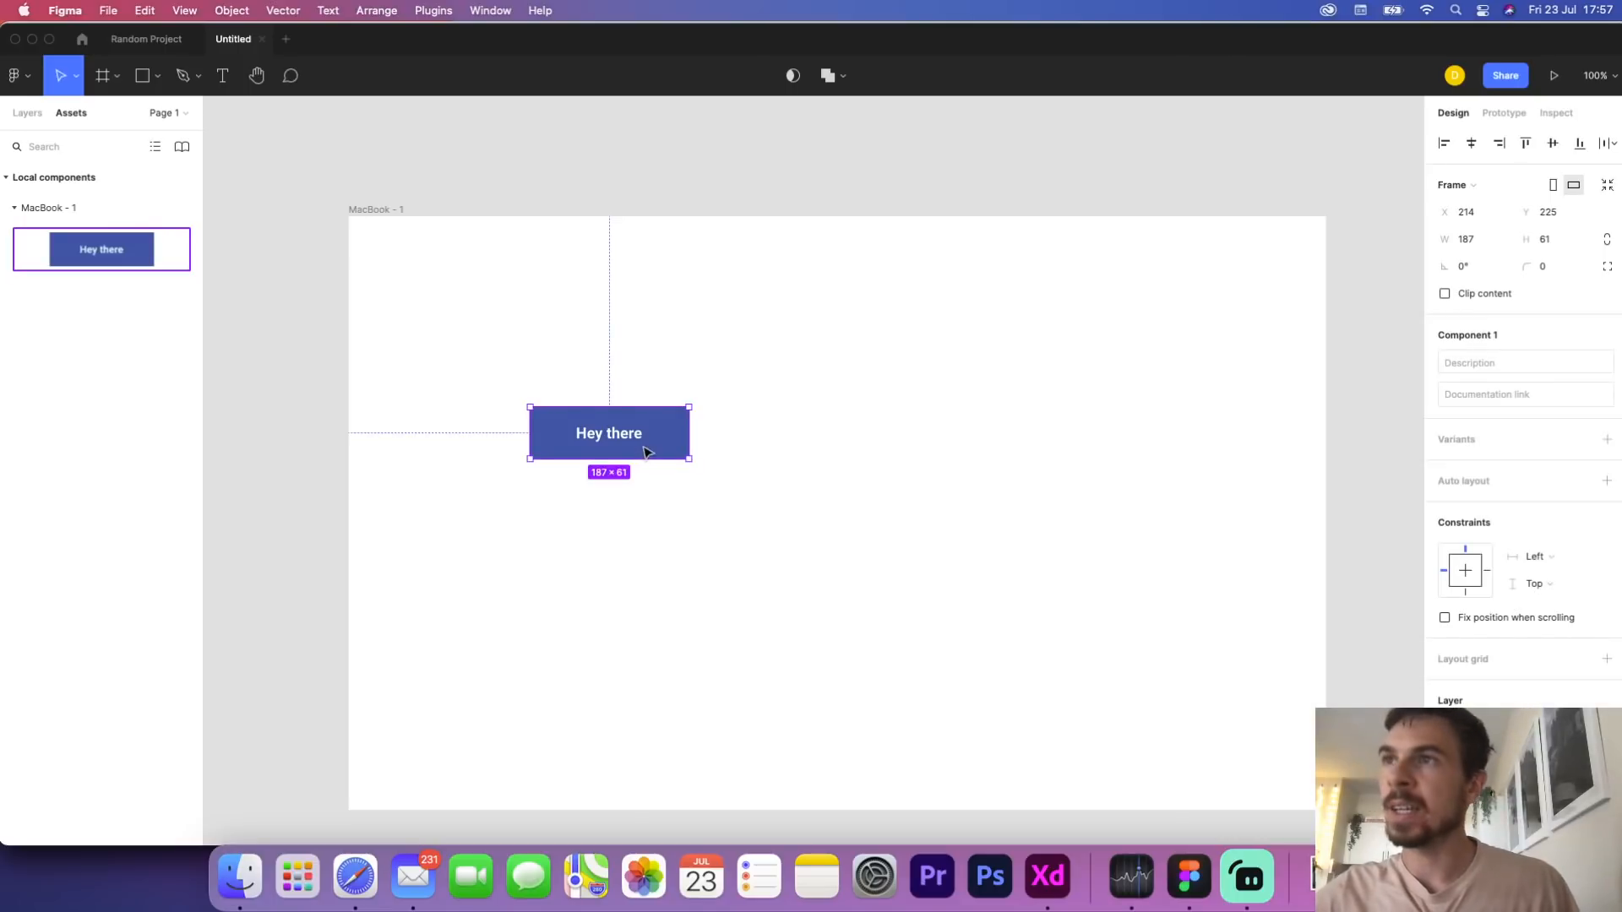
{"action": "left_click_drag", "start_coordinate": [646, 452], "coordinate": [566, 376]}
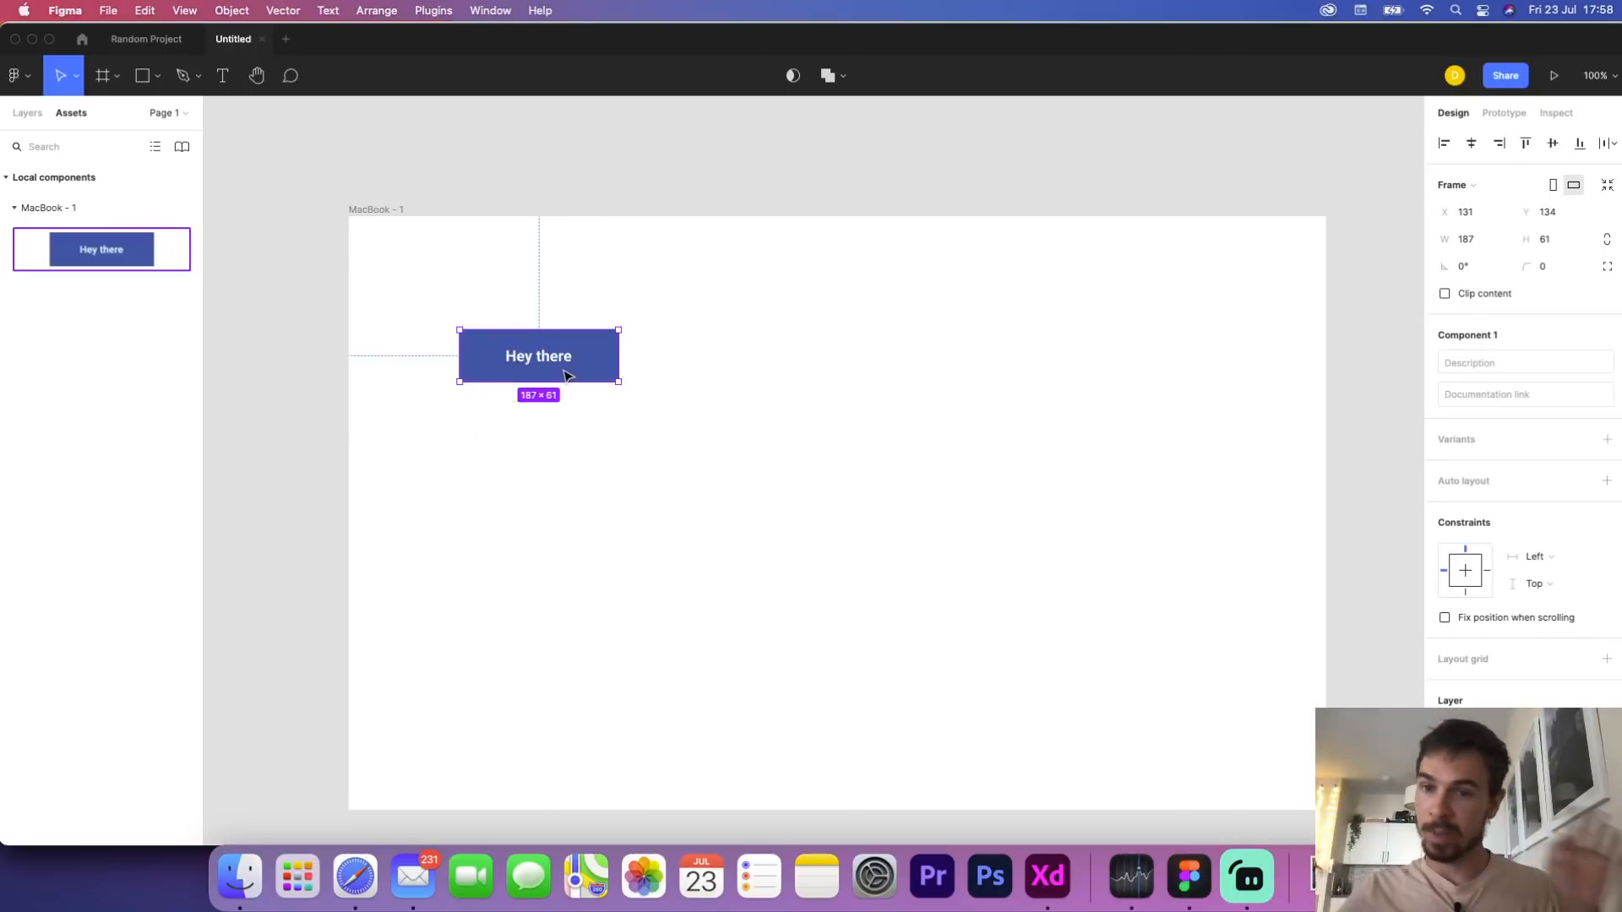
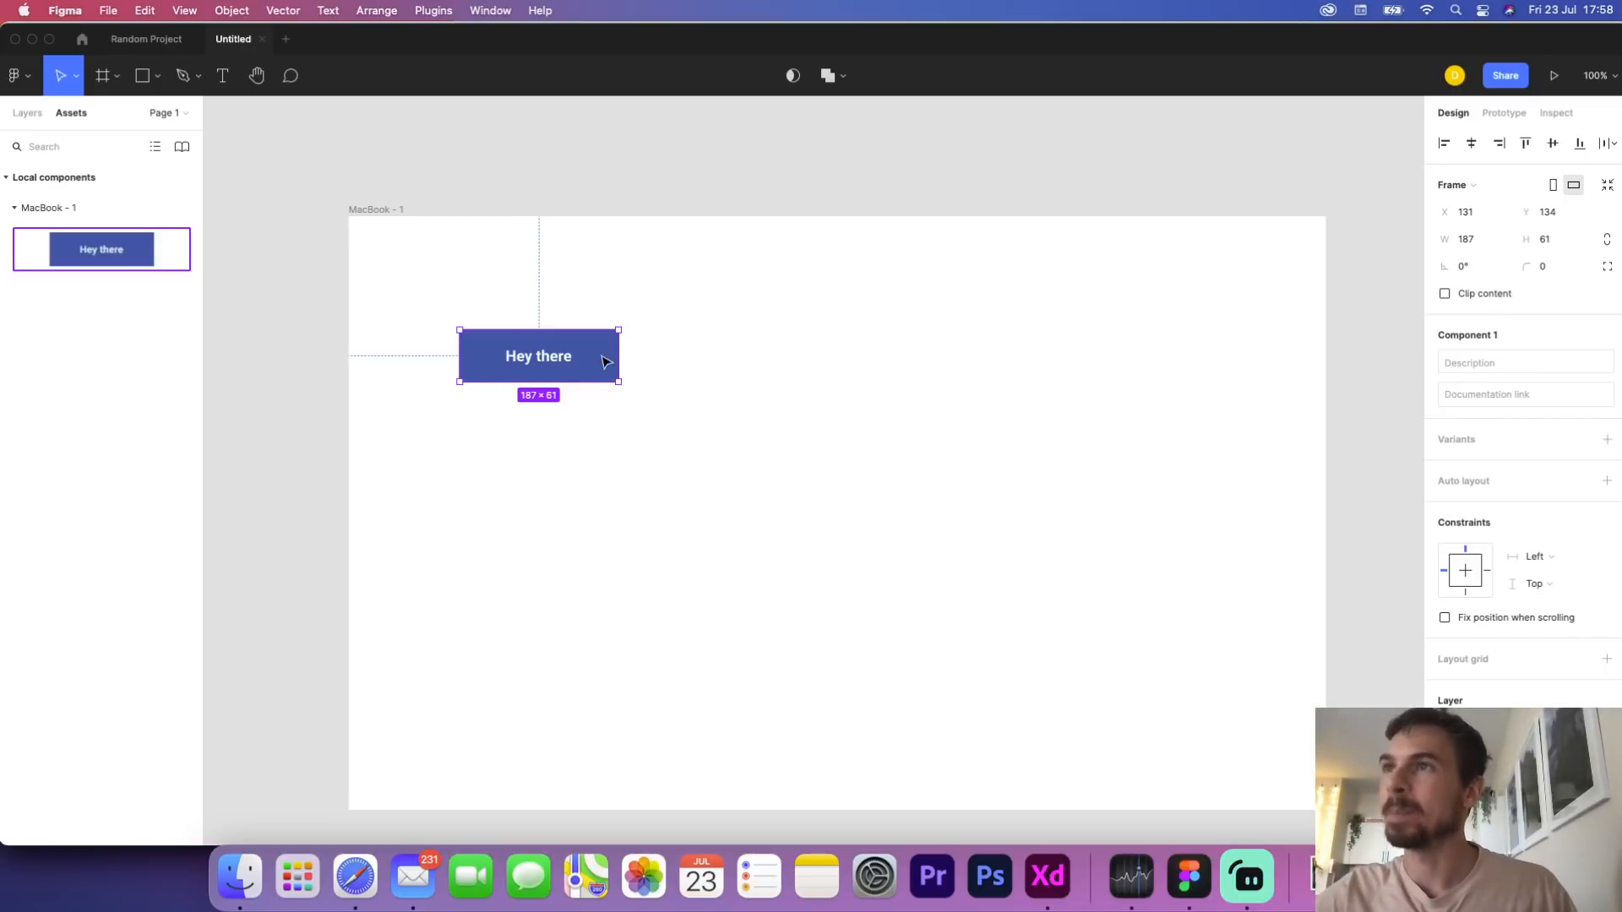
{"action": "left_click_drag", "start_coordinate": [605, 362], "coordinate": [612, 376]}
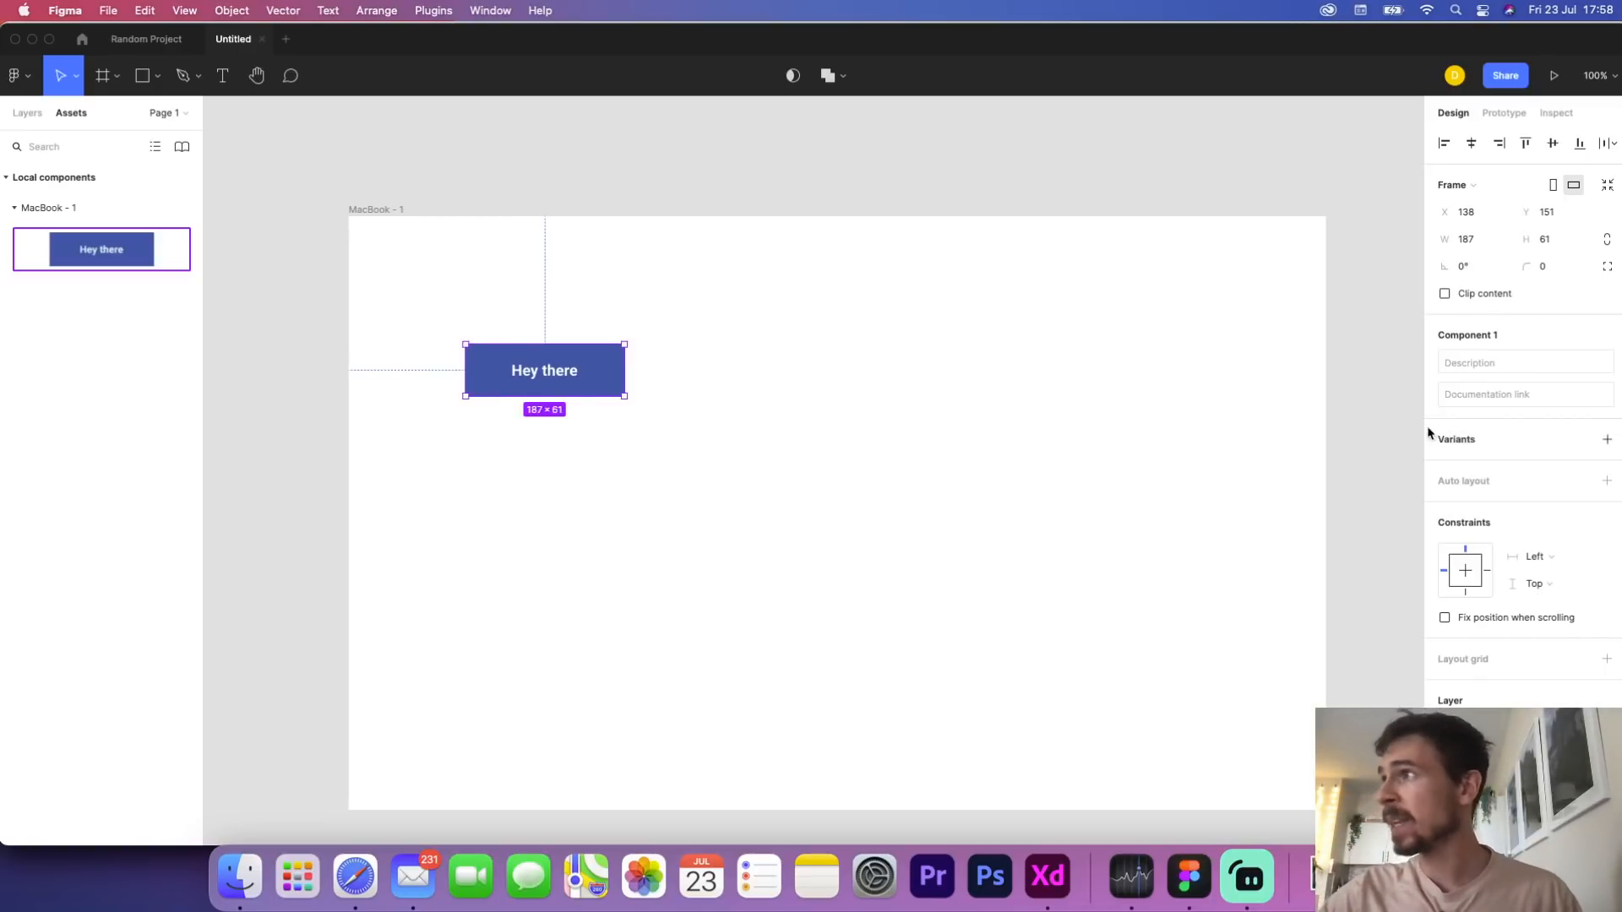
{"action": "left_click", "coordinate": [1608, 441]}
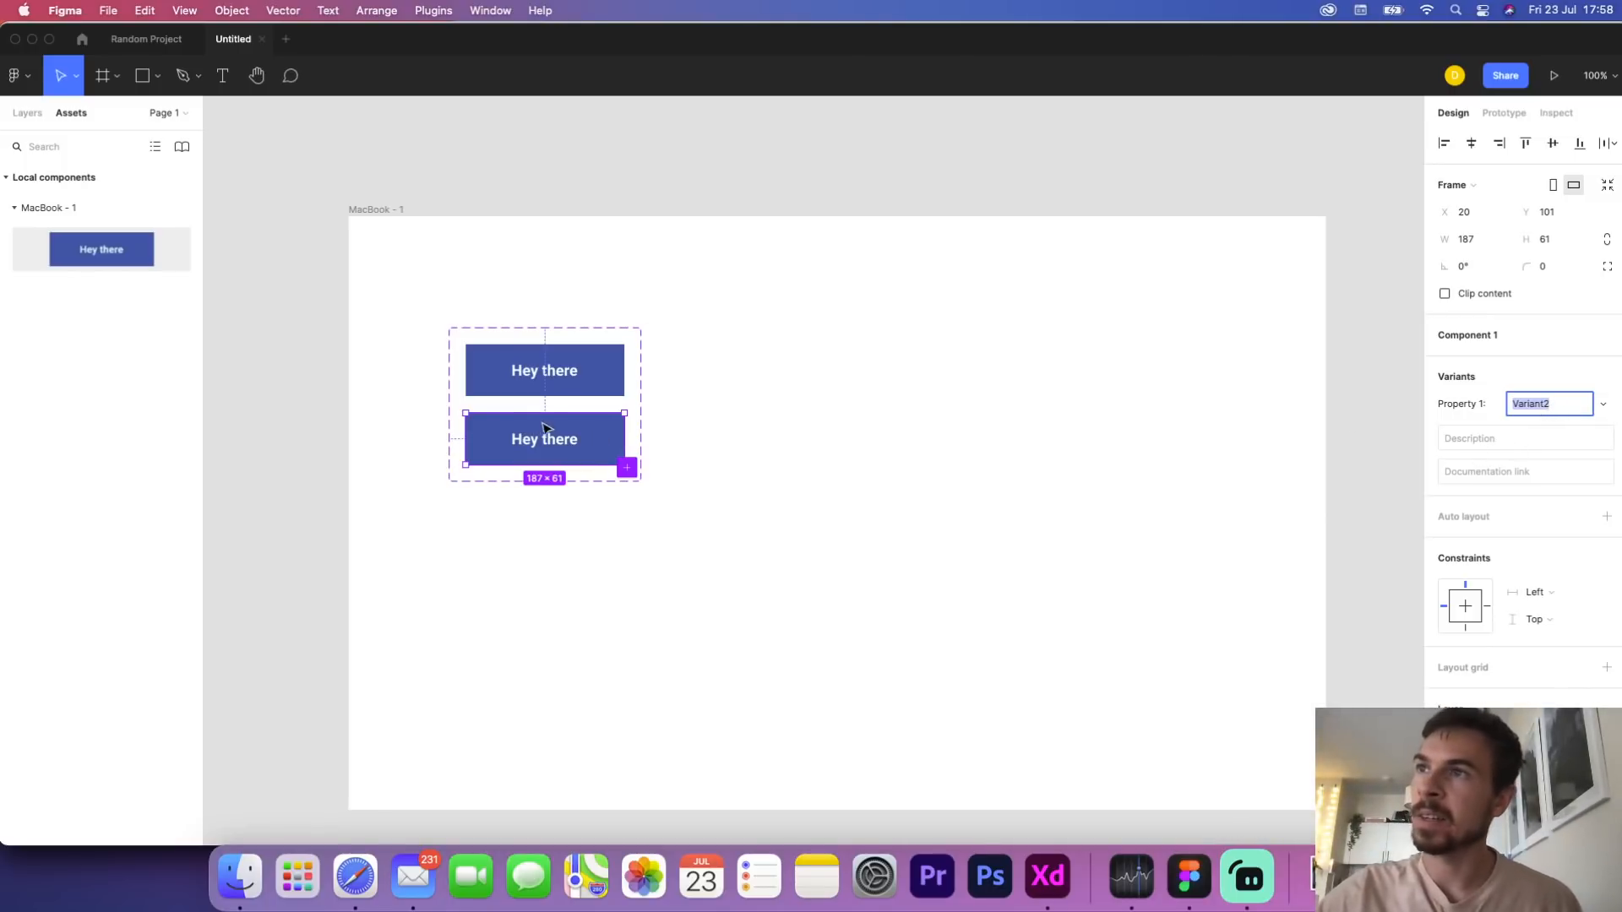
Set the second variant's rectangle to a corner radius of 25 and darken its fill to navy blue
{"action": "double_click", "coordinate": [589, 439]}
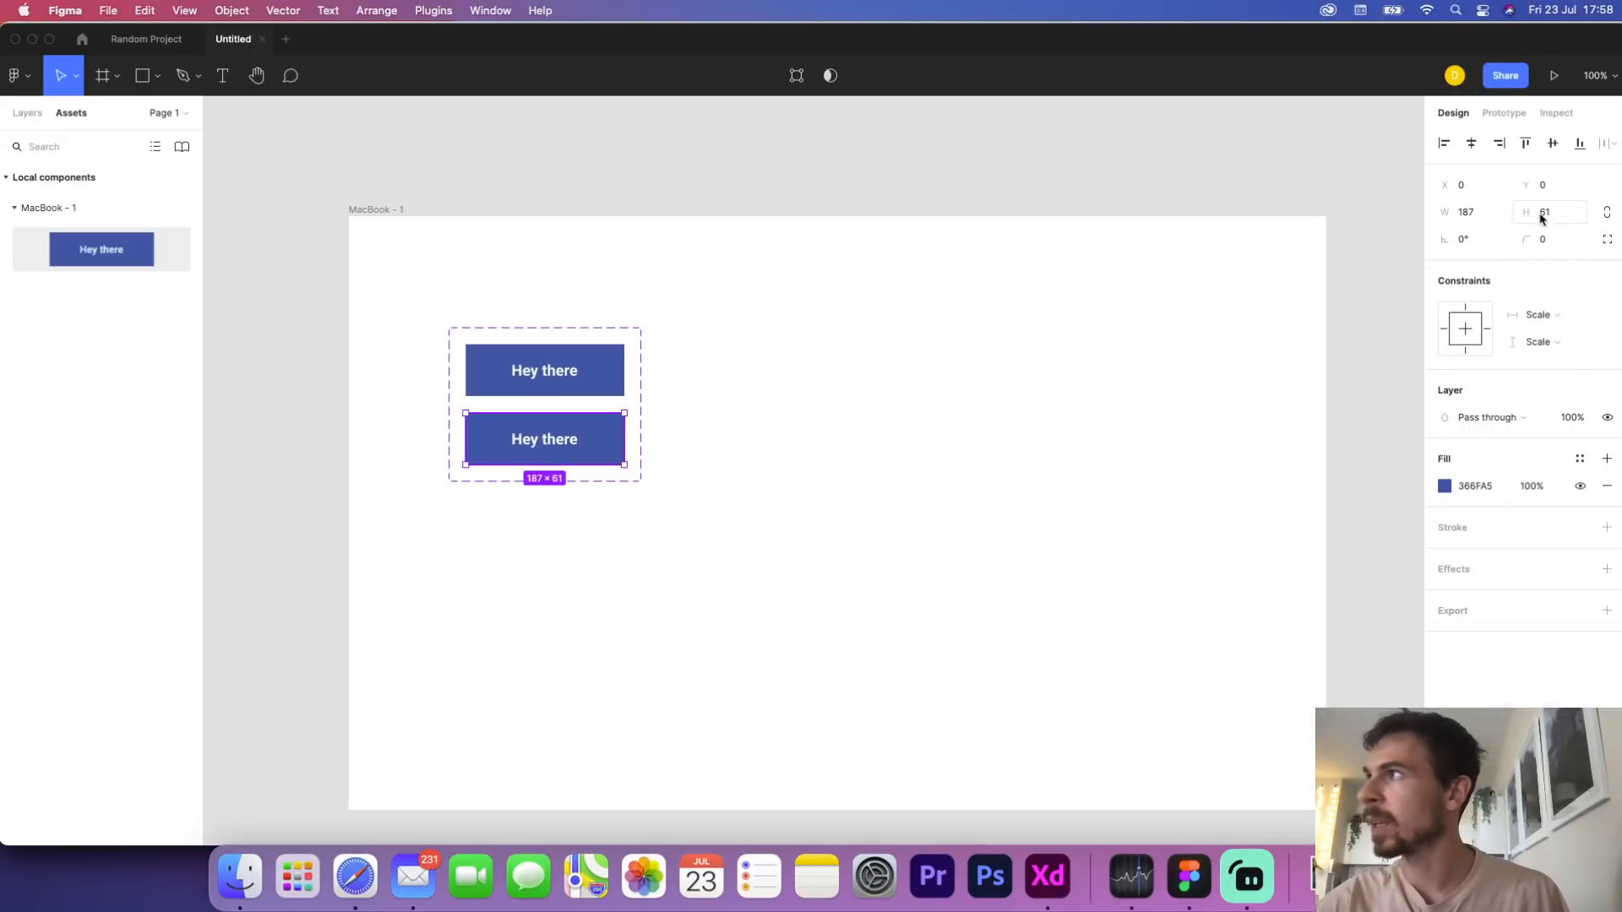
{"action": "left_click_drag", "start_coordinate": [1527, 240], "coordinate": [327, 292]}
{"action": "left_click", "coordinate": [1445, 486]}
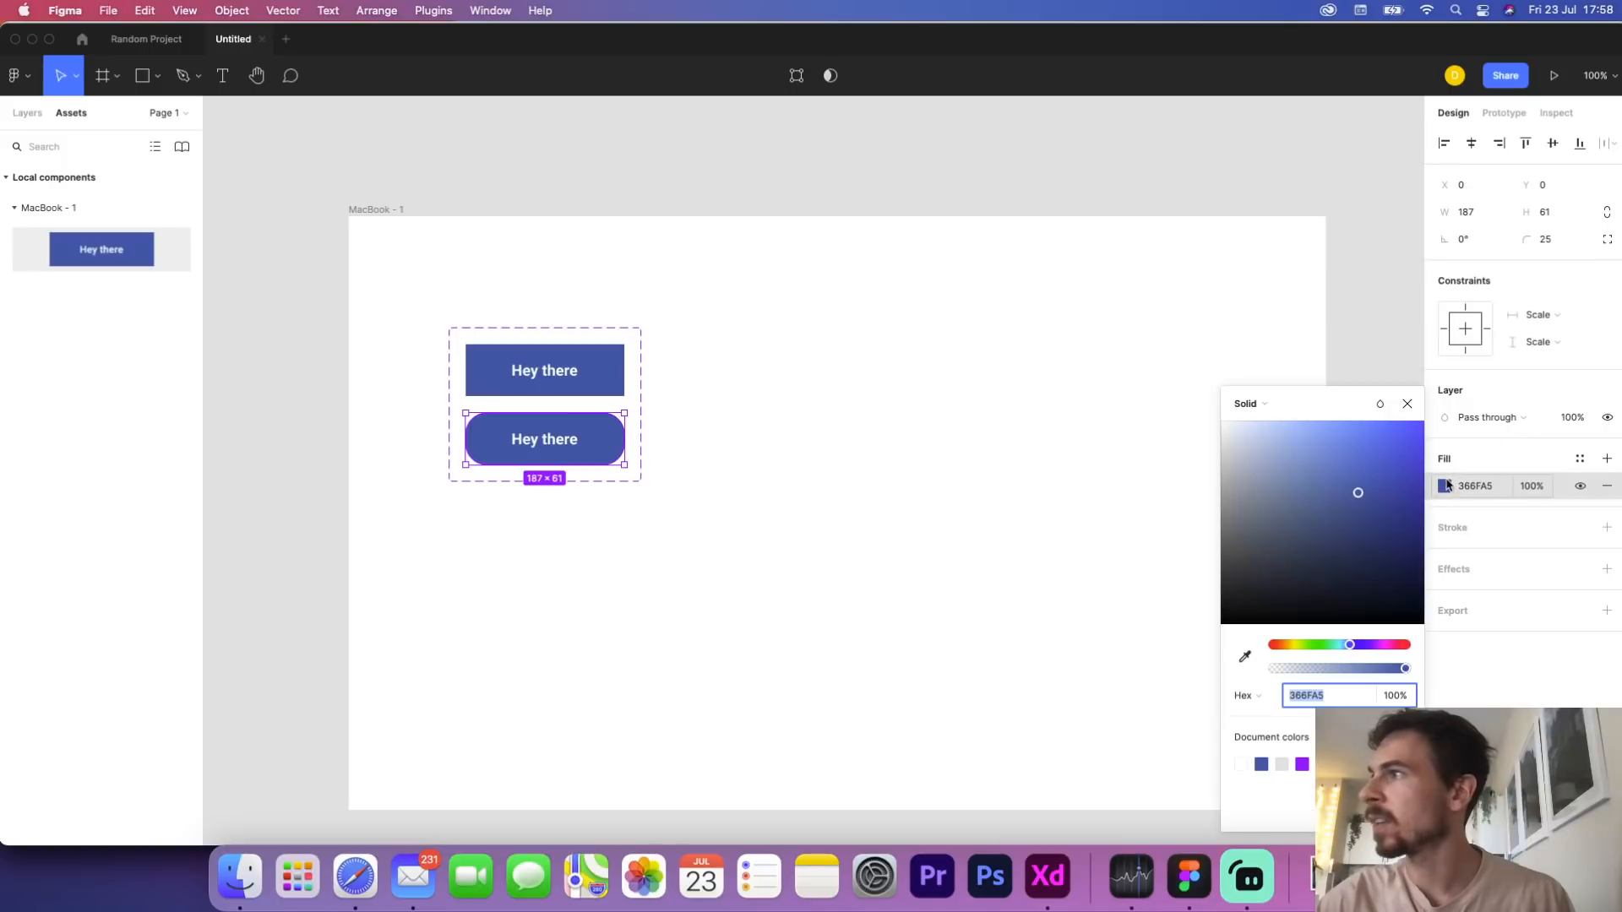
{"action": "mouse_move", "coordinate": [1367, 534]}
{"action": "left_mouse_down"}
{"action": "mouse_move", "coordinate": [1360, 518]}
{"action": "mouse_move", "coordinate": [1359, 542]}
{"action": "left_mouse_up"}
{"action": "left_click", "coordinate": [875, 543]}
Connect the default button variant to Variant2 with an On click, Change to prototype interaction
{"action": "left_click", "coordinate": [635, 473]}
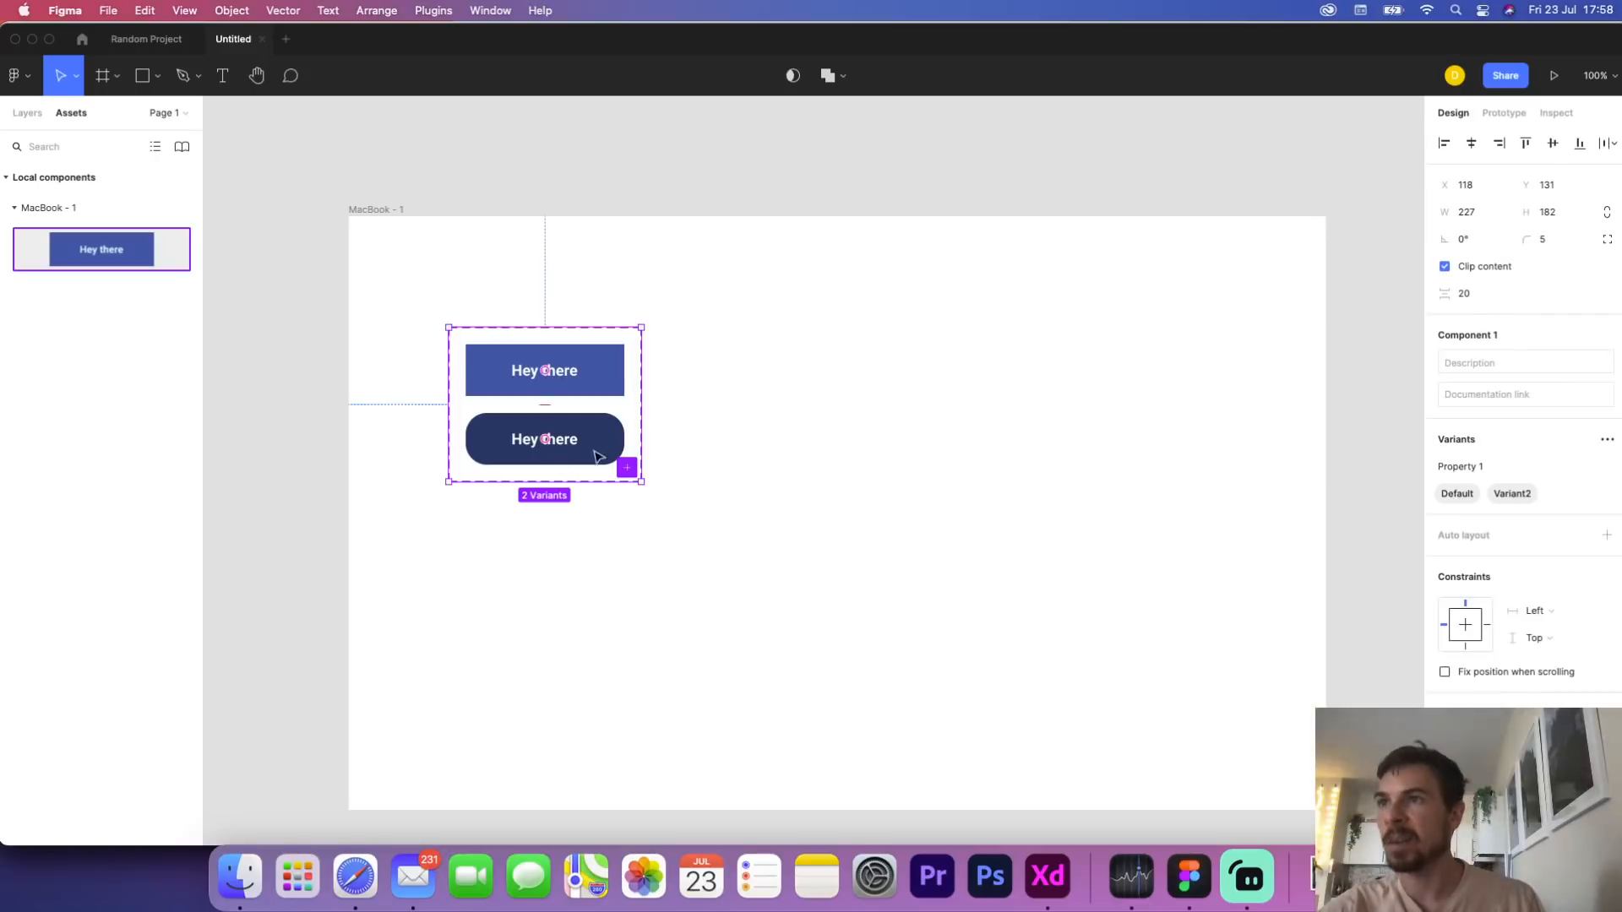
{"action": "left_click", "coordinate": [594, 376]}
{"action": "left_click", "coordinate": [1504, 113]}
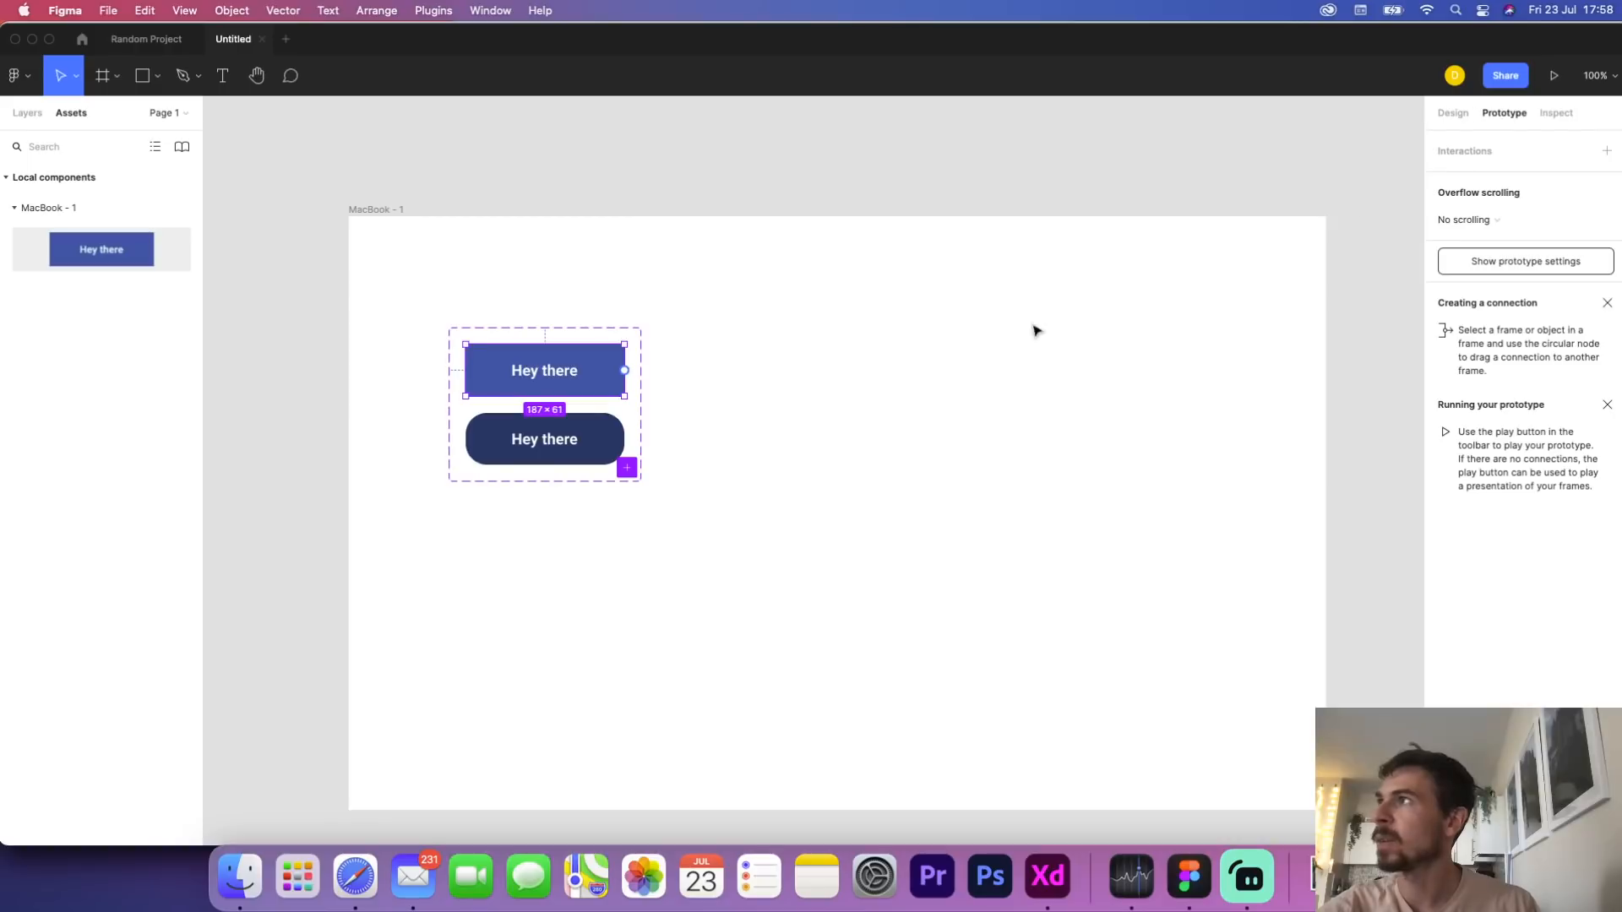
{"action": "left_click_drag", "start_coordinate": [625, 370], "coordinate": [598, 446]}
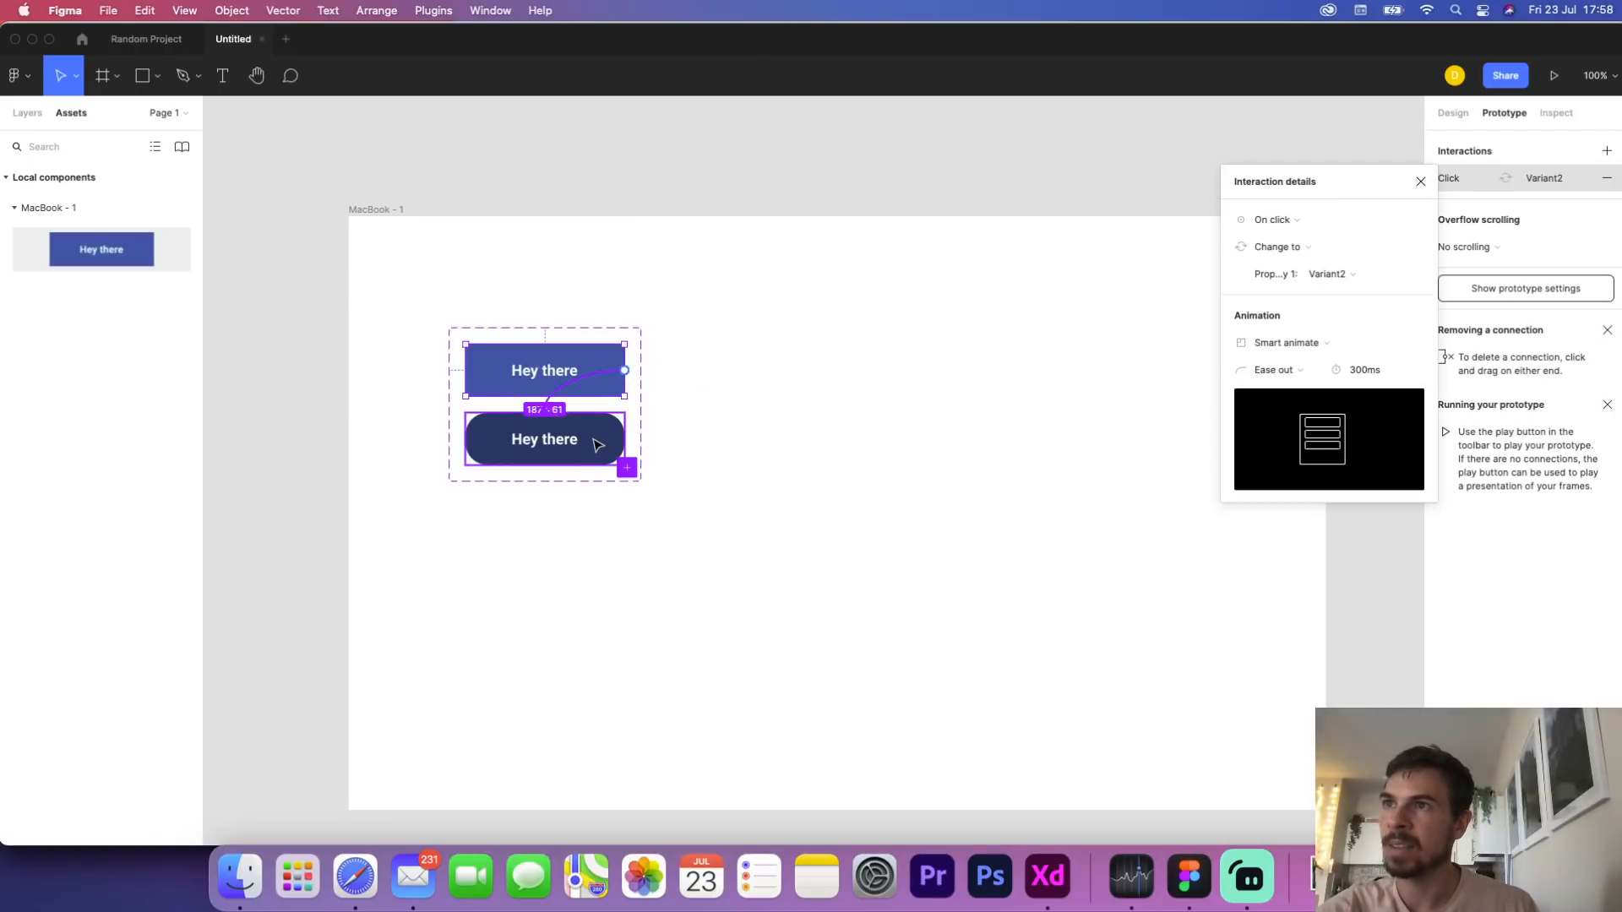
{"action": "left_click", "coordinate": [1288, 223]}
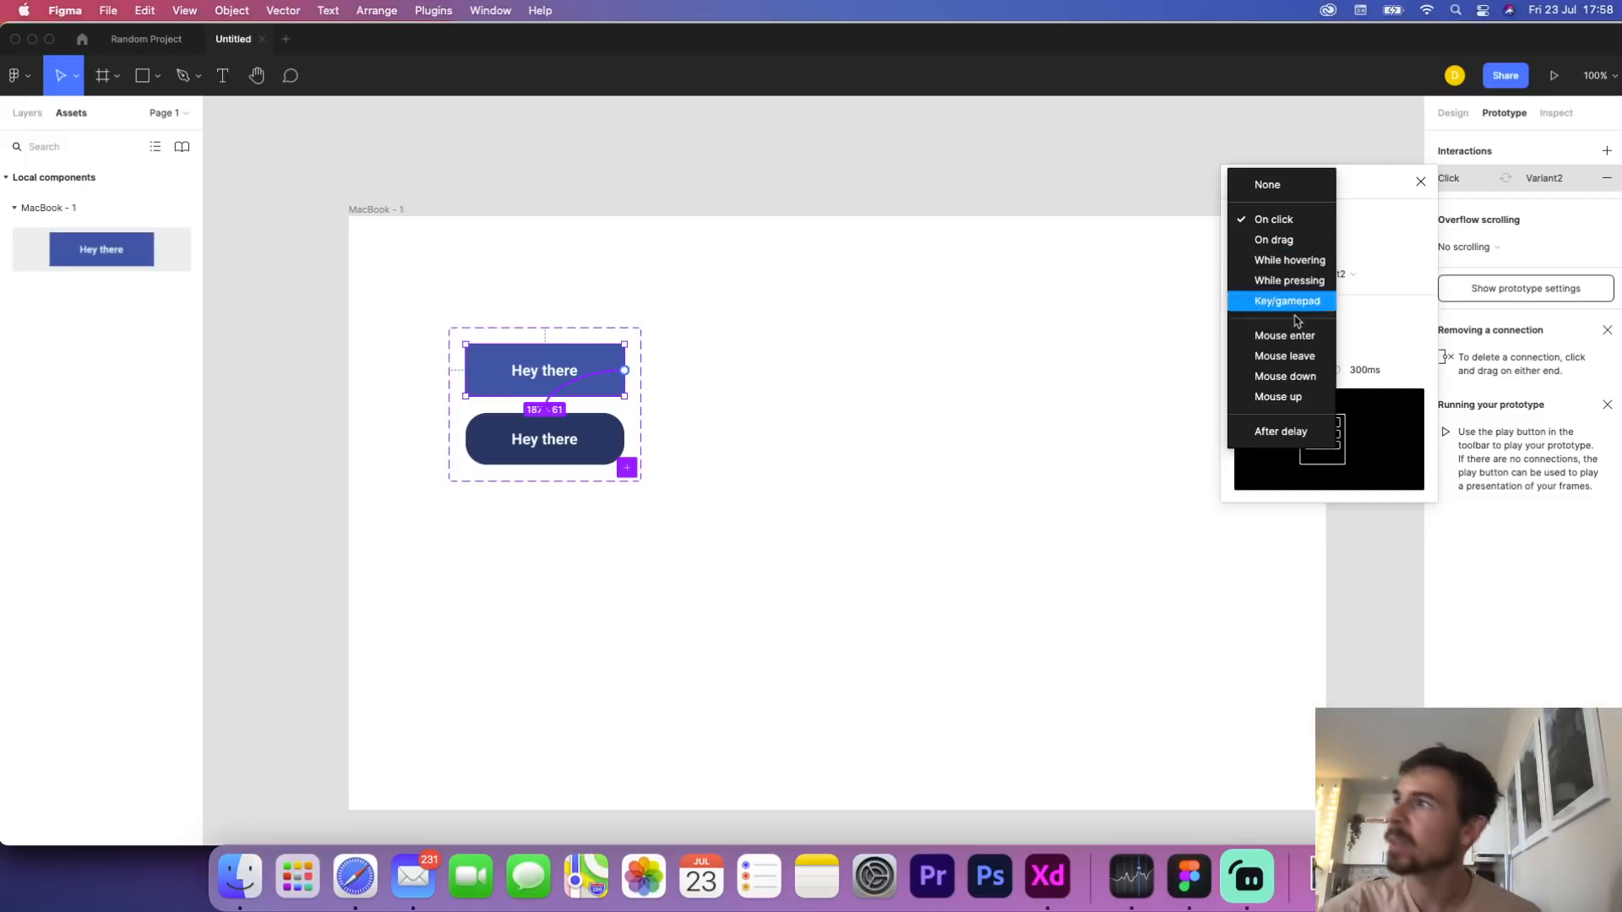
{"action": "left_click", "coordinate": [1282, 224]}
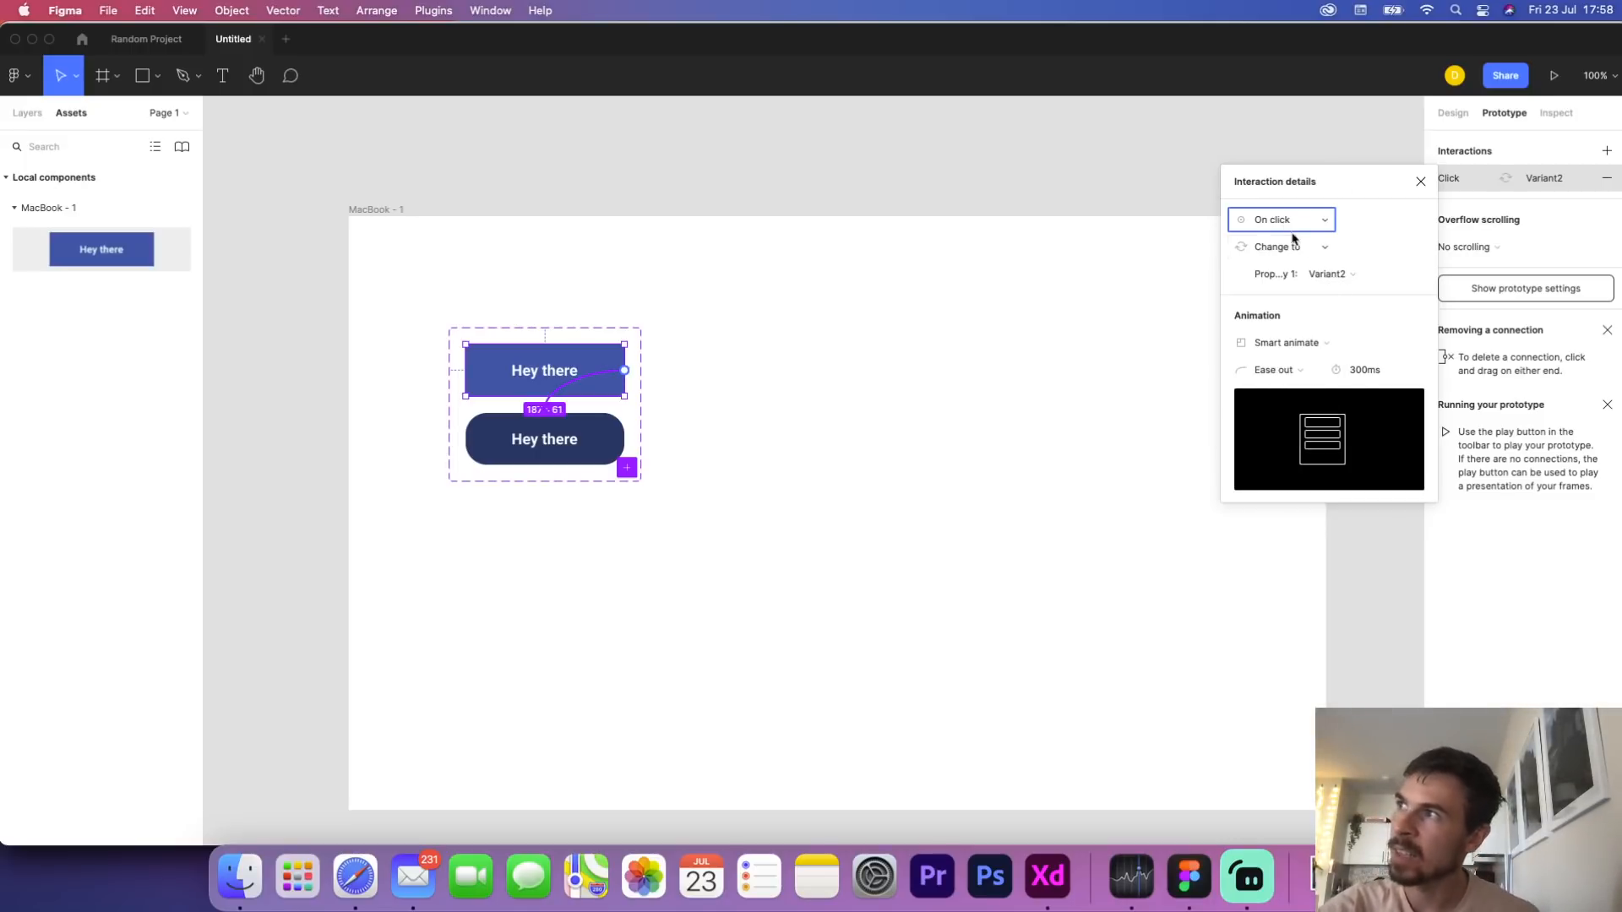
Set the Smart animate duration of the default variant's click interaction to 500 ms
{"action": "left_click", "coordinate": [1308, 249]}
{"action": "left_click", "coordinate": [1313, 247]}
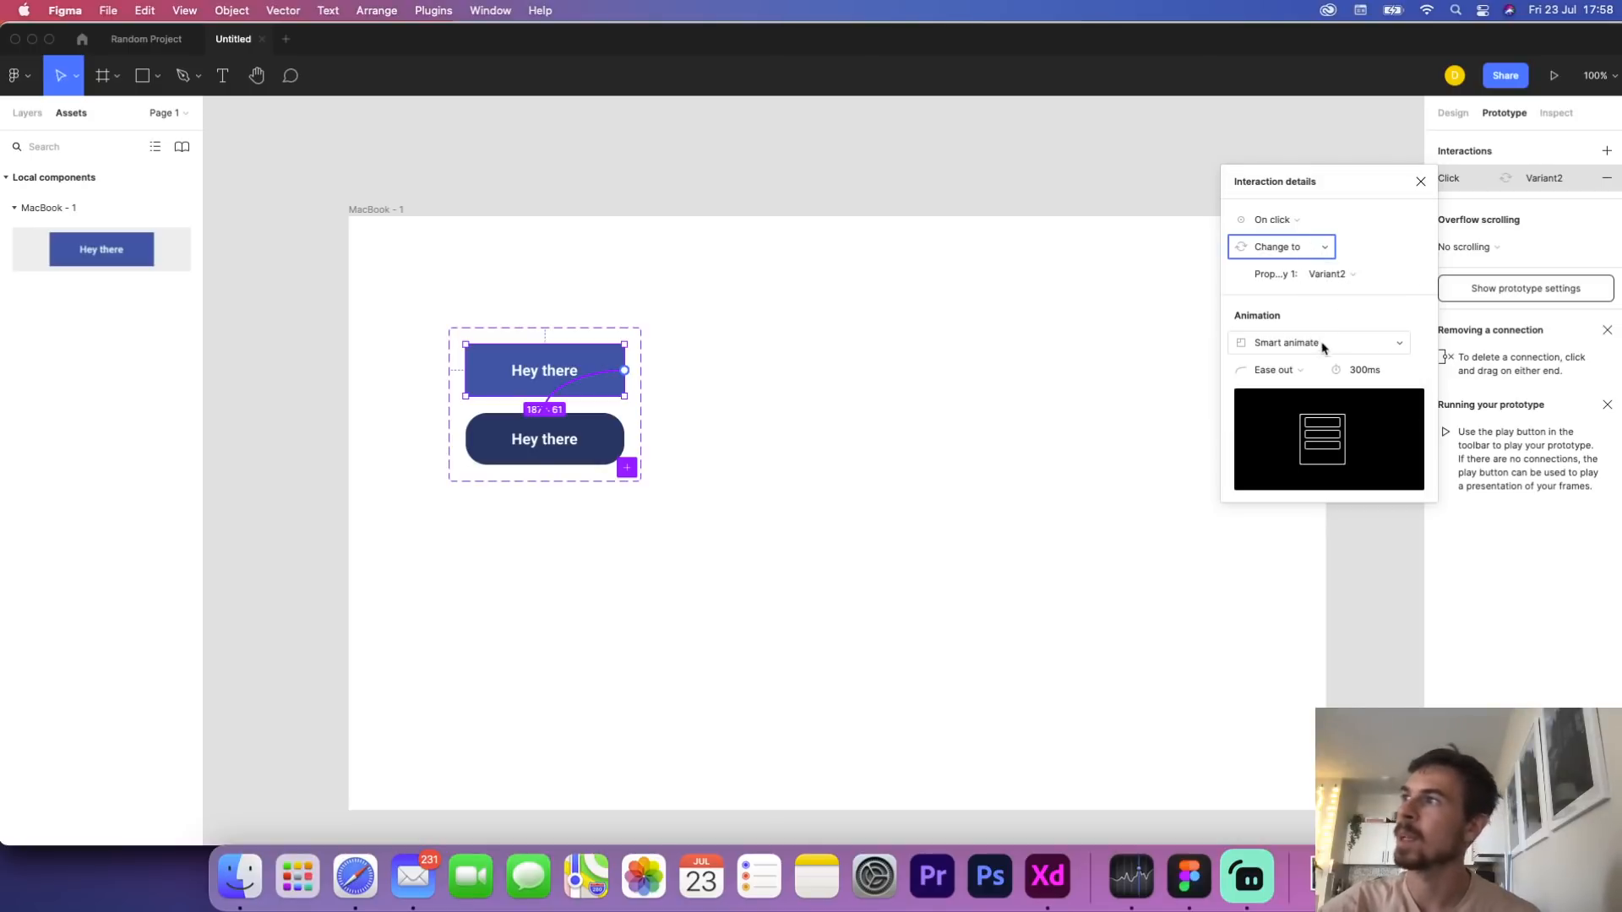
{"action": "left_click", "coordinate": [1362, 370]}
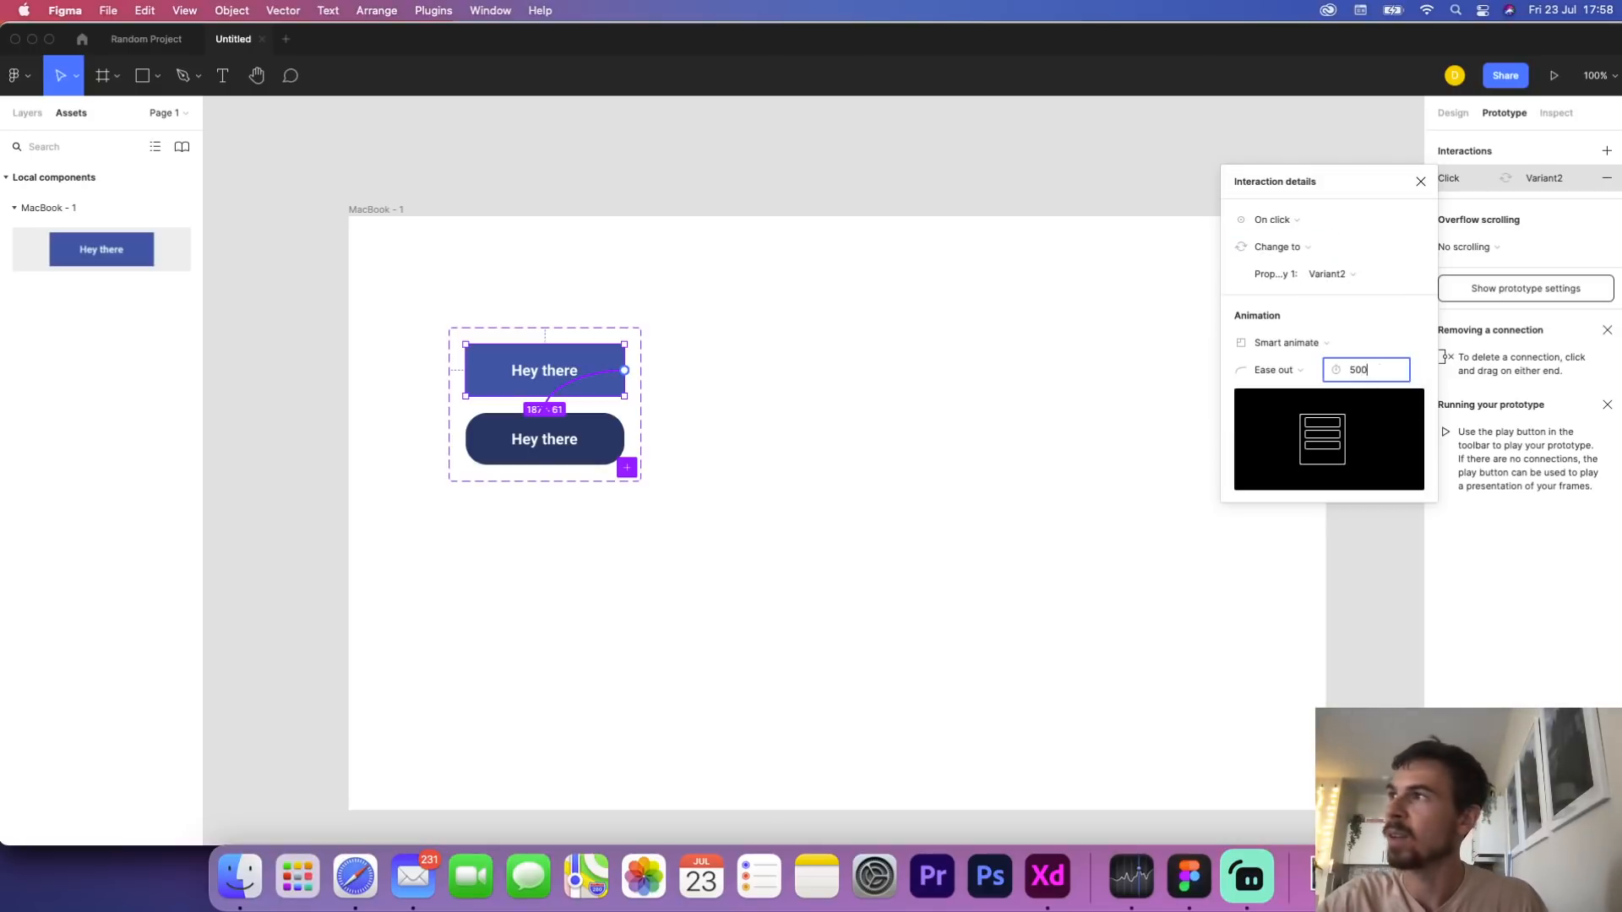
{"action": "left_click", "coordinate": [980, 509]}
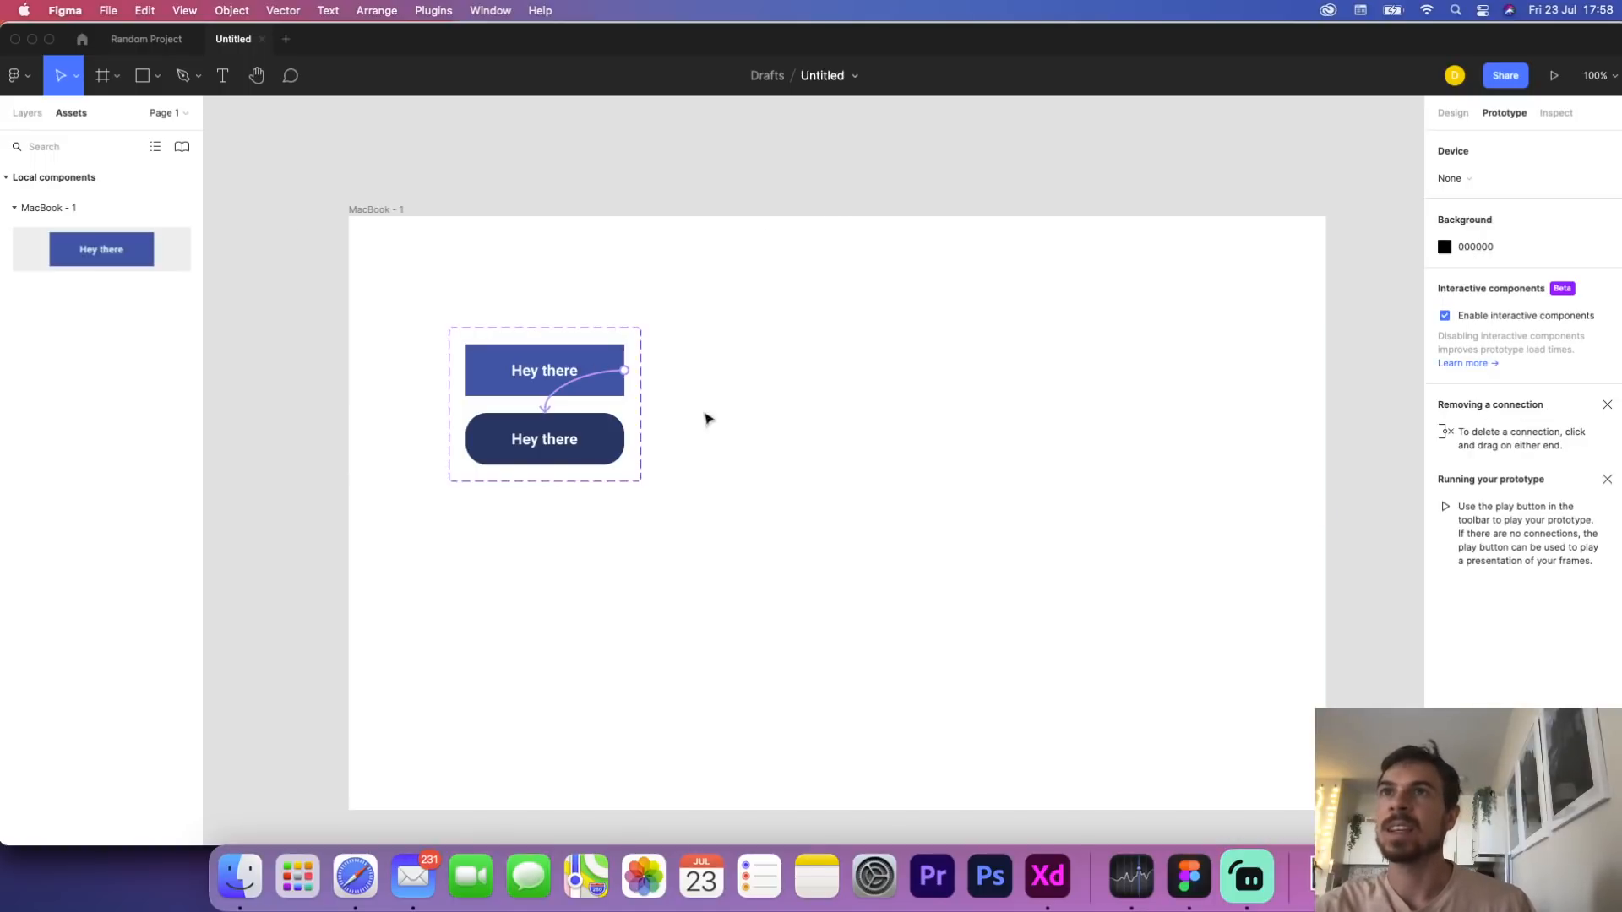
Move the button component set out of the MacBook - 1 frame and place one button instance near the frame's centre
{"action": "left_click_drag", "start_coordinate": [545, 372], "coordinate": [391, 204]}
{"action": "left_click_drag", "start_coordinate": [906, 590], "coordinate": [717, 418]}
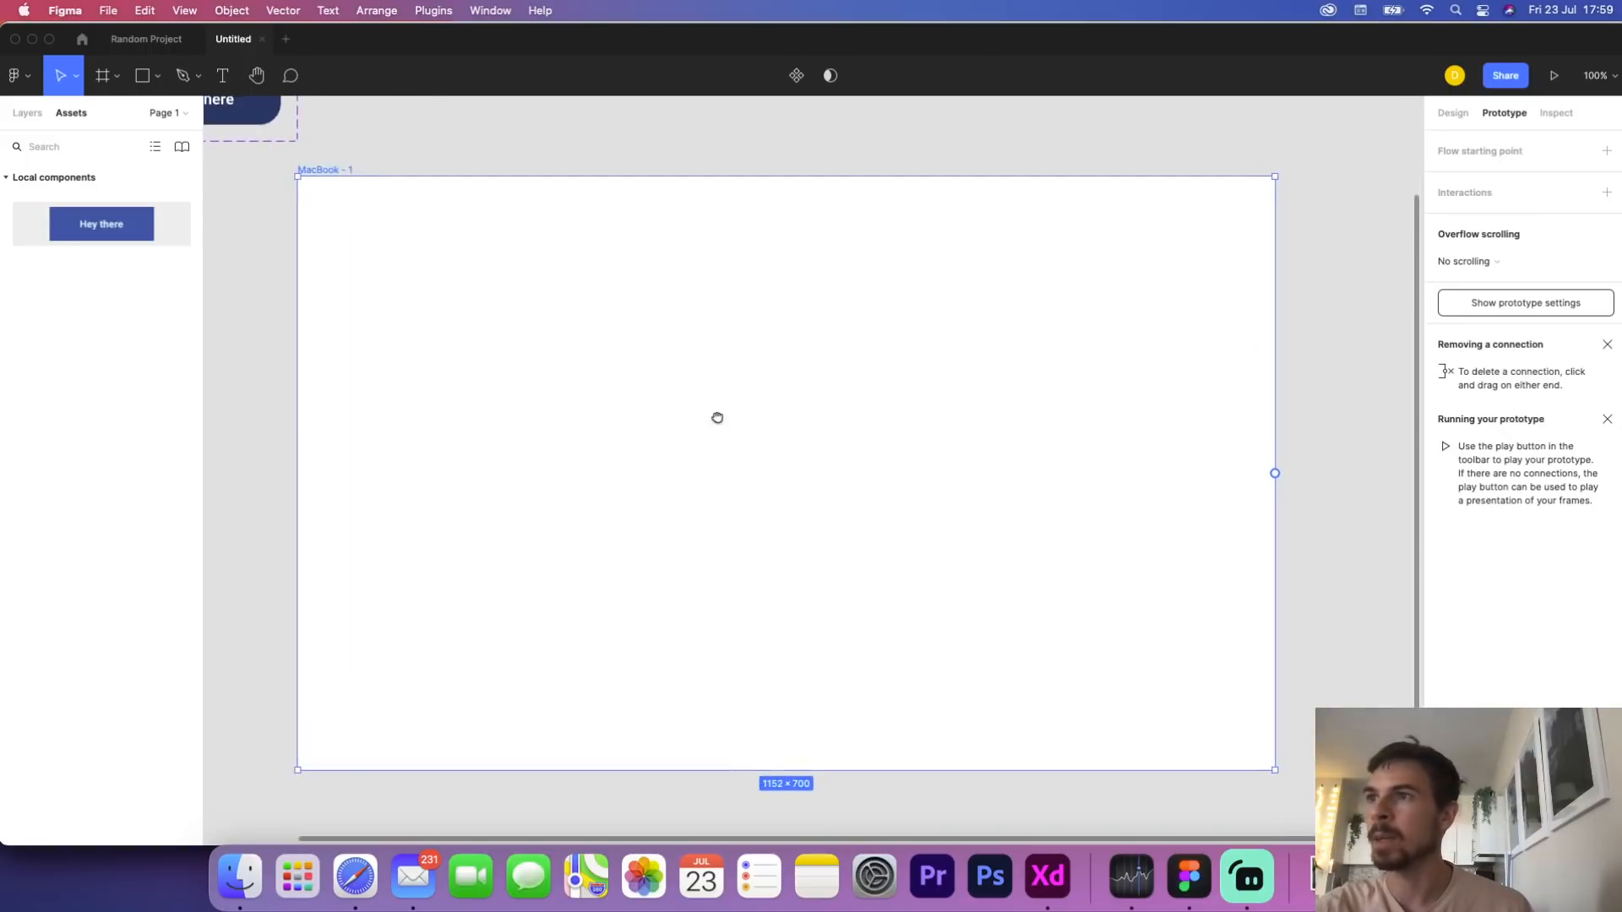
{"action": "left_click", "coordinate": [240, 370]}
{"action": "left_click_drag", "start_coordinate": [129, 236], "coordinate": [853, 498]}
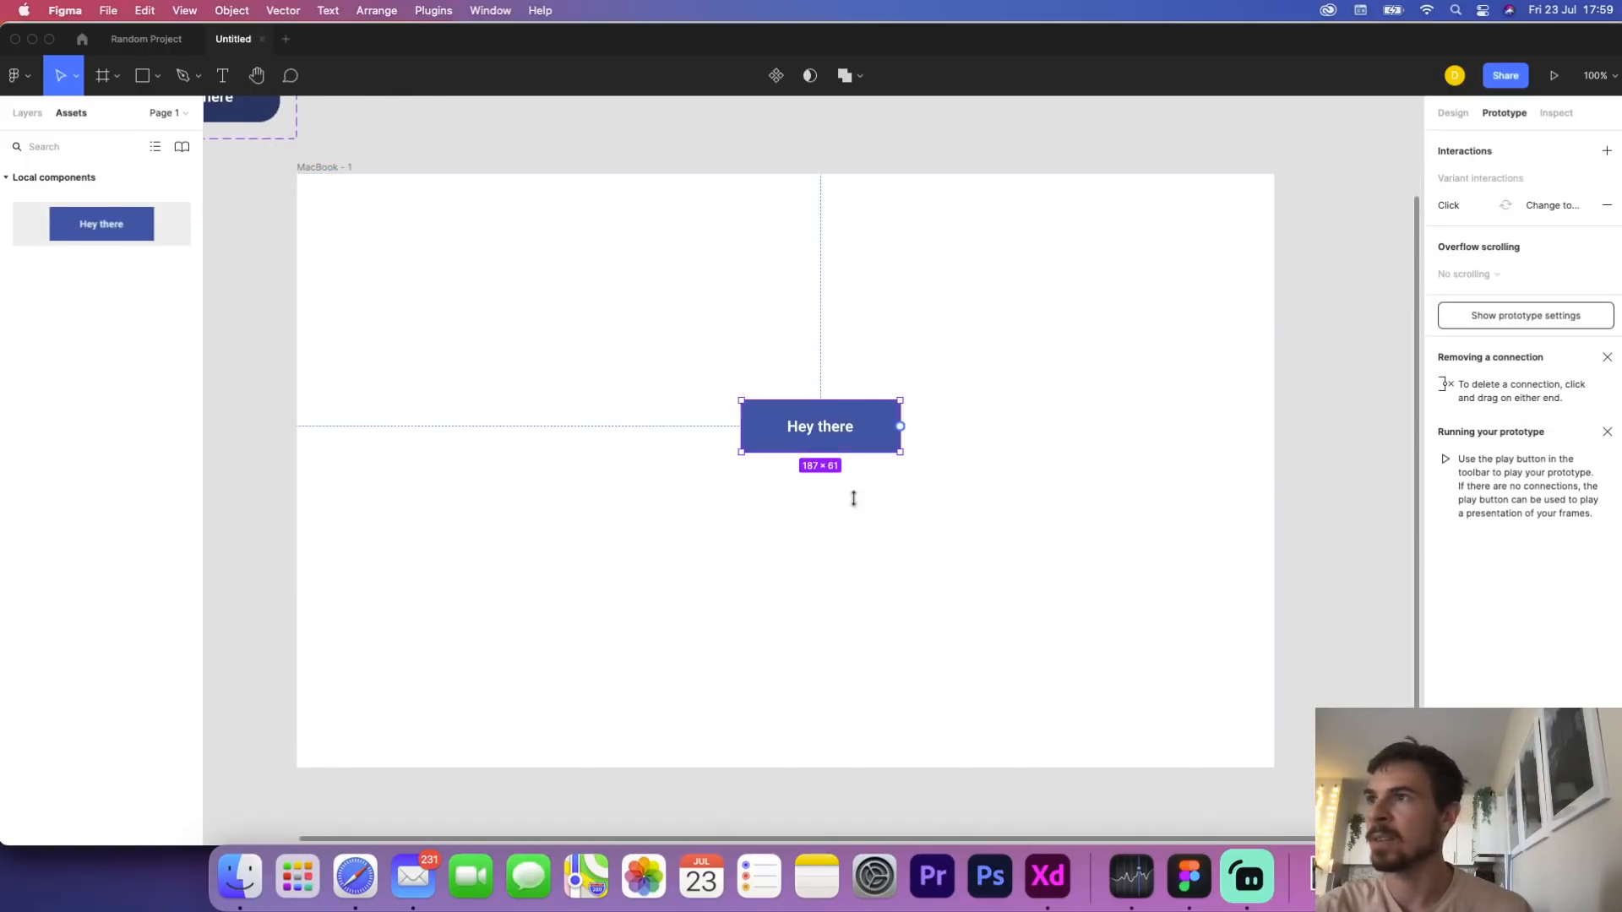
Run the prototype, test the button's click interaction and close the preview
{"action": "left_click", "coordinate": [1553, 75]}
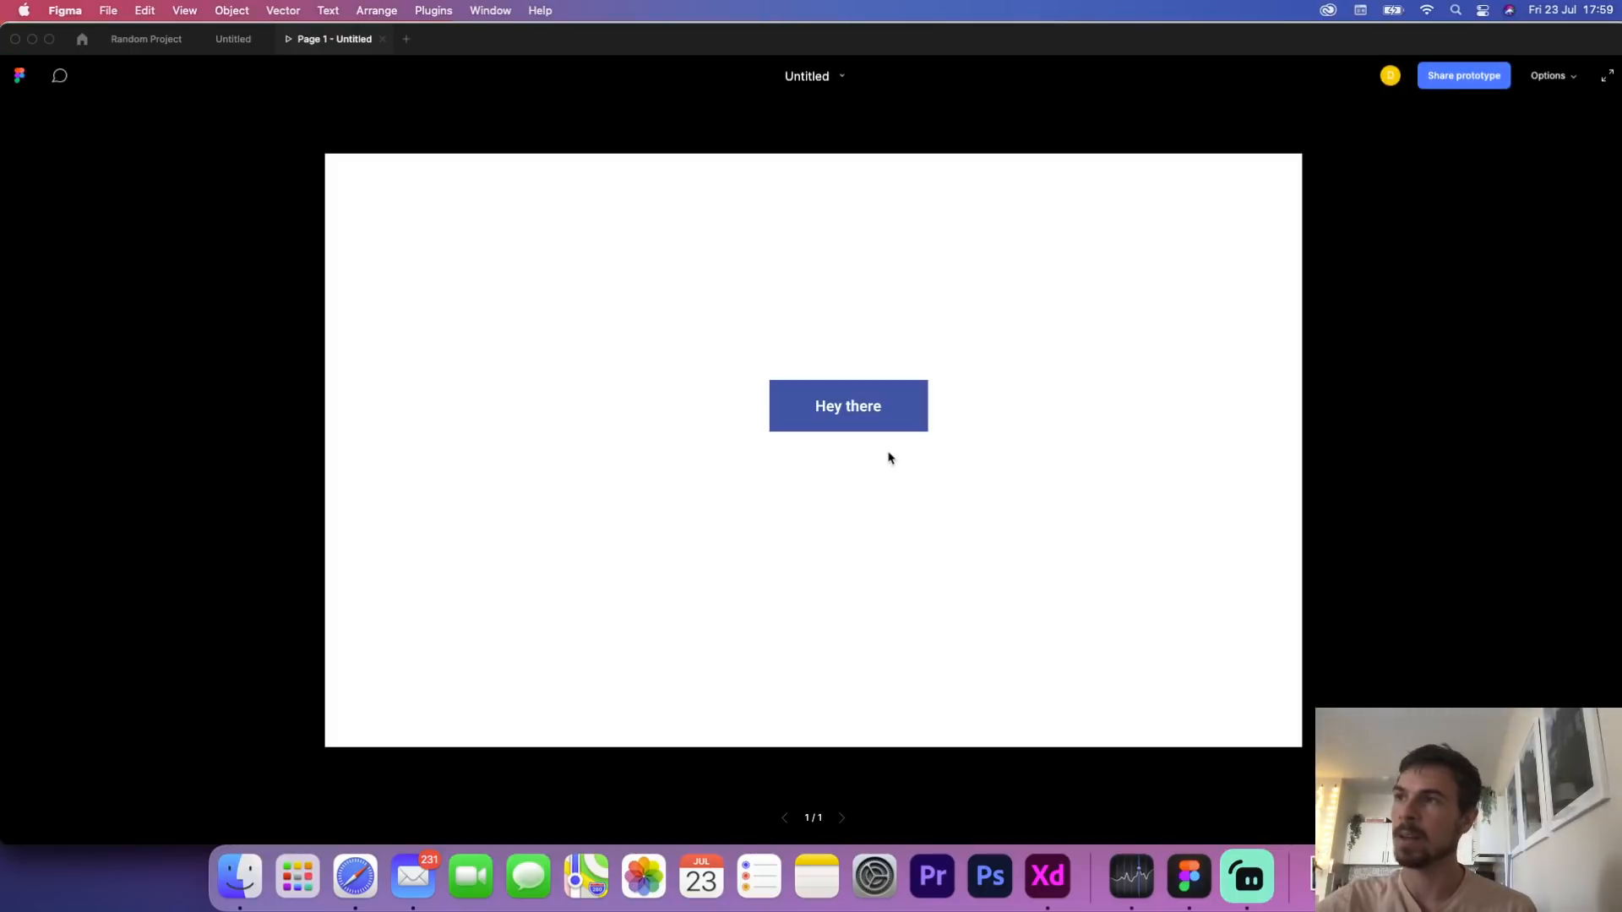
{"action": "left_click", "coordinate": [880, 414]}
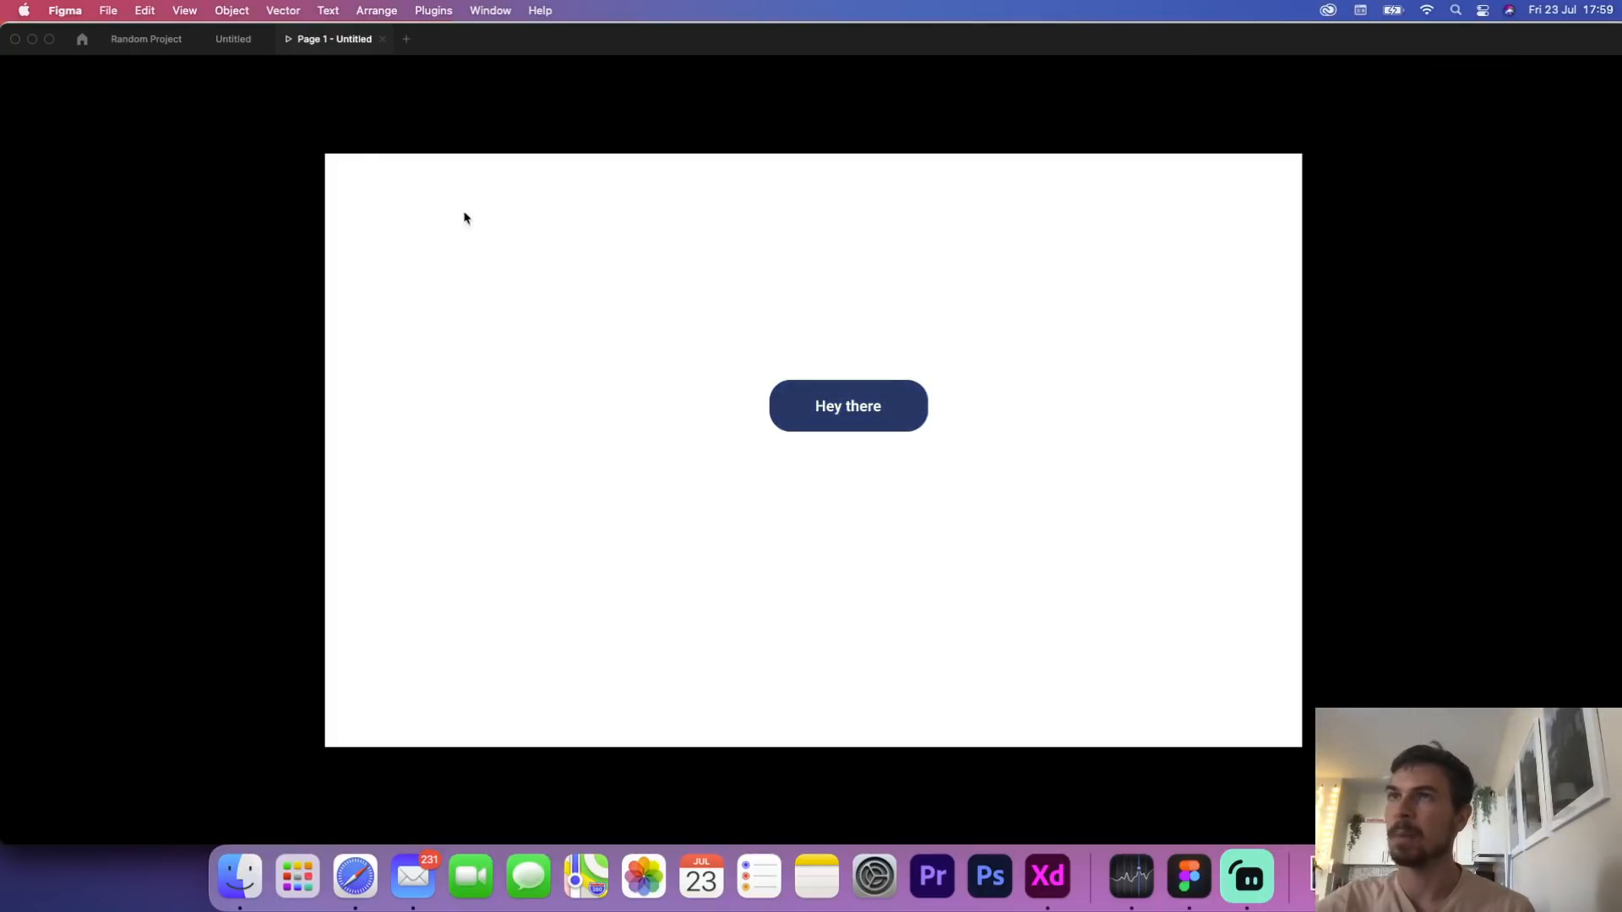
{"action": "left_click", "coordinate": [382, 39]}
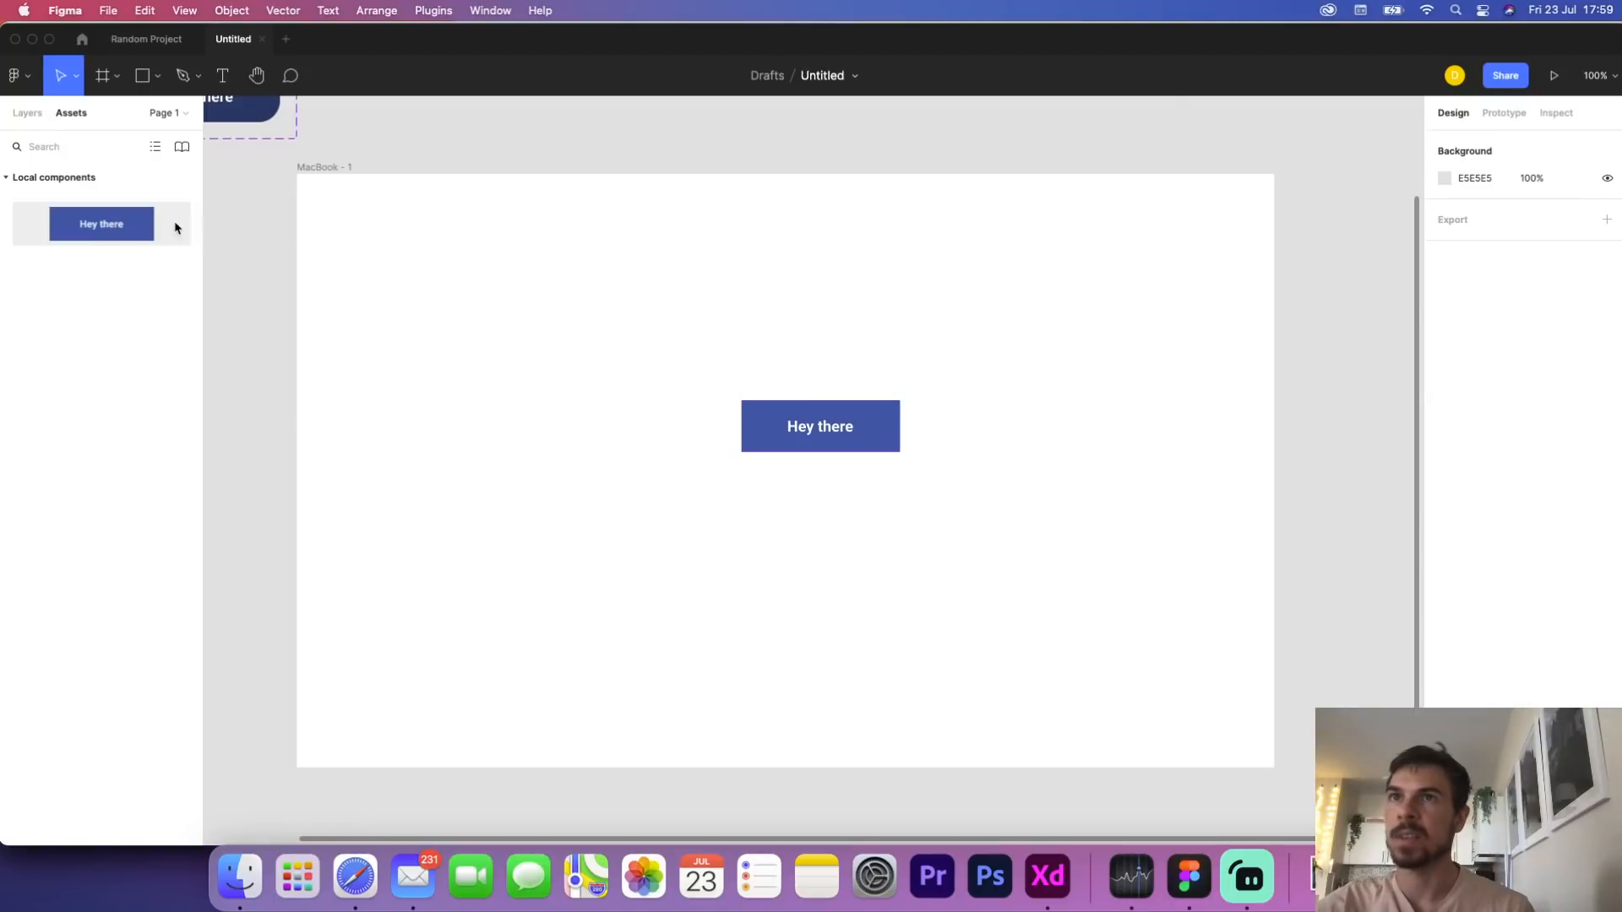
Add three more button instances around the frame and test all four in the prototype preview
{"action": "left_click_drag", "start_coordinate": [175, 227], "coordinate": [649, 308]}
{"action": "left_click_drag", "start_coordinate": [102, 224], "coordinate": [883, 605]}
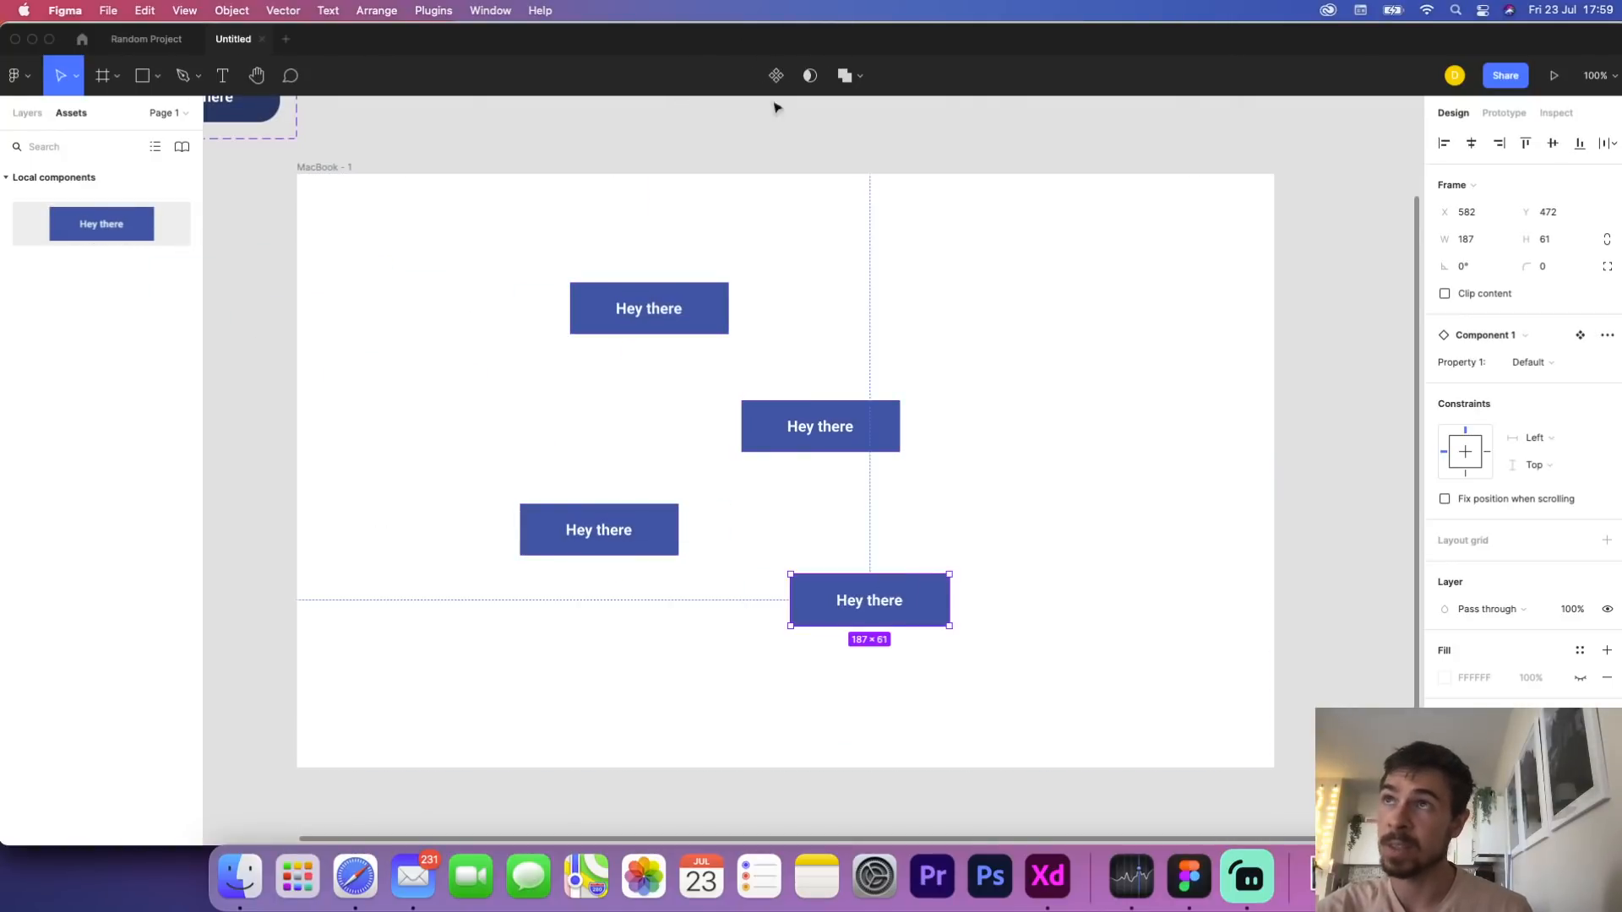
{"action": "left_click", "coordinate": [1554, 75]}
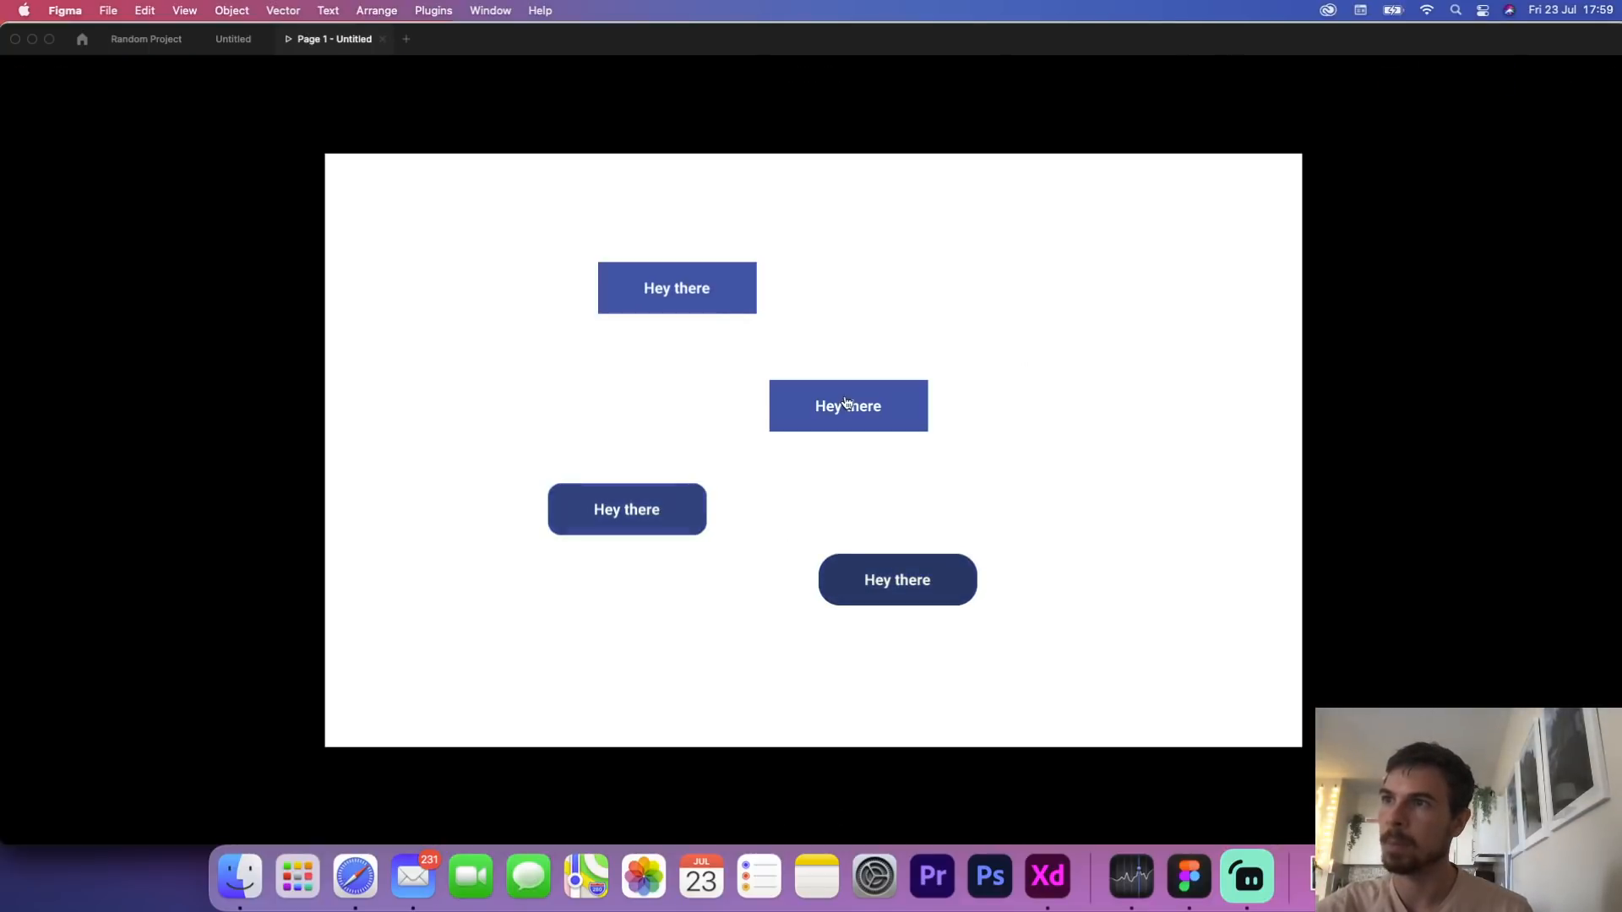
{"action": "left_click", "coordinate": [382, 41]}
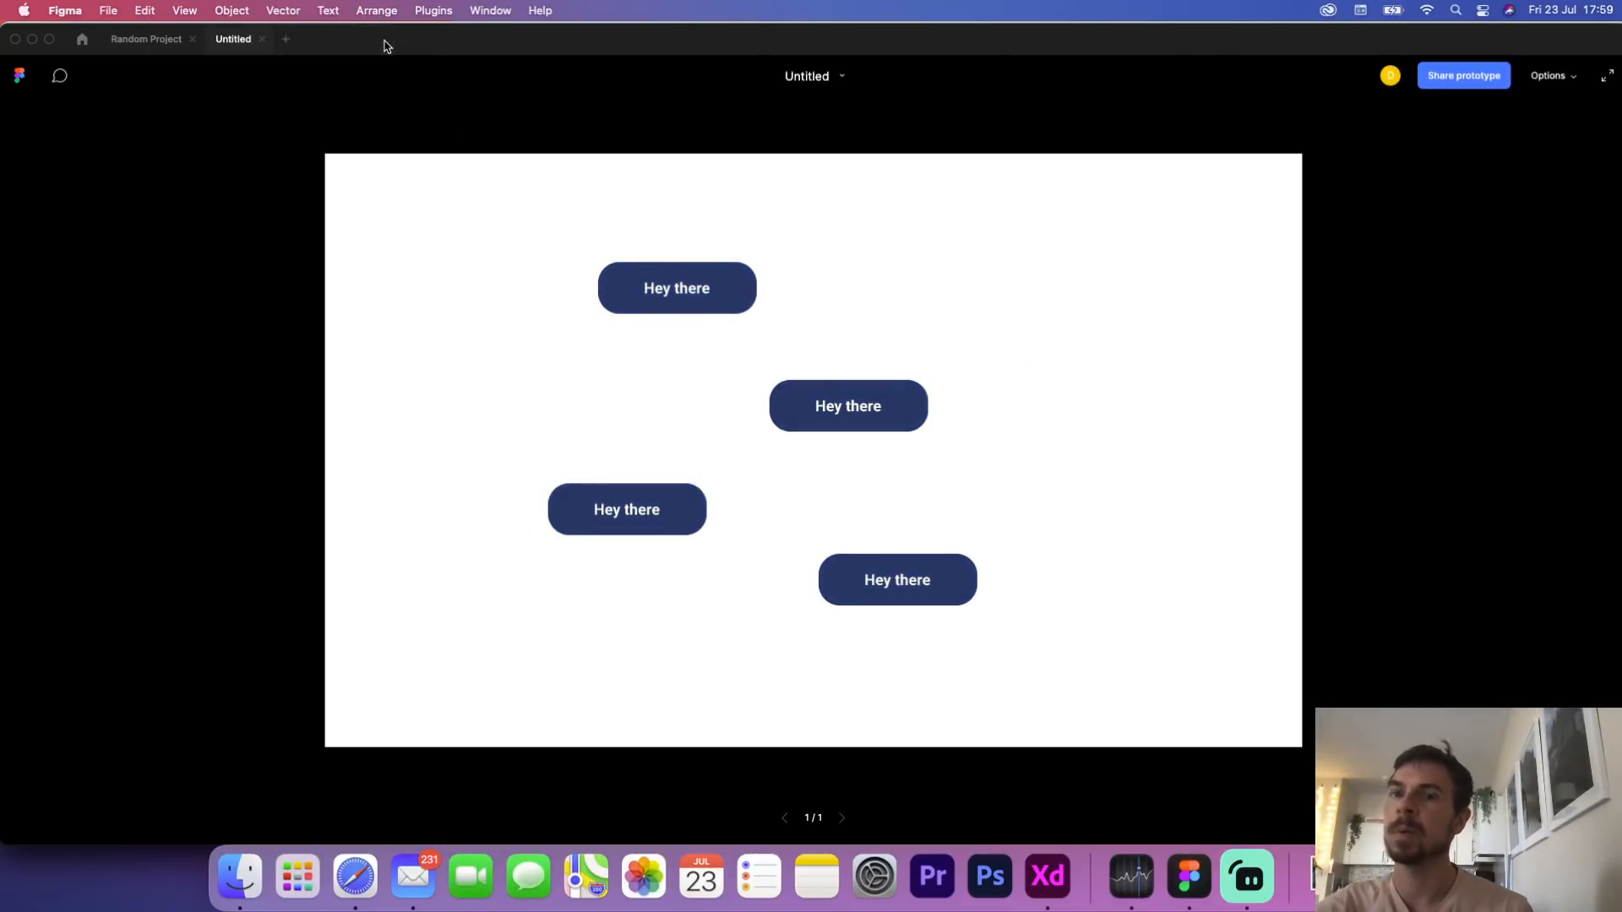
{"action": "left_click_drag", "start_coordinate": [512, 271], "coordinate": [582, 281]}
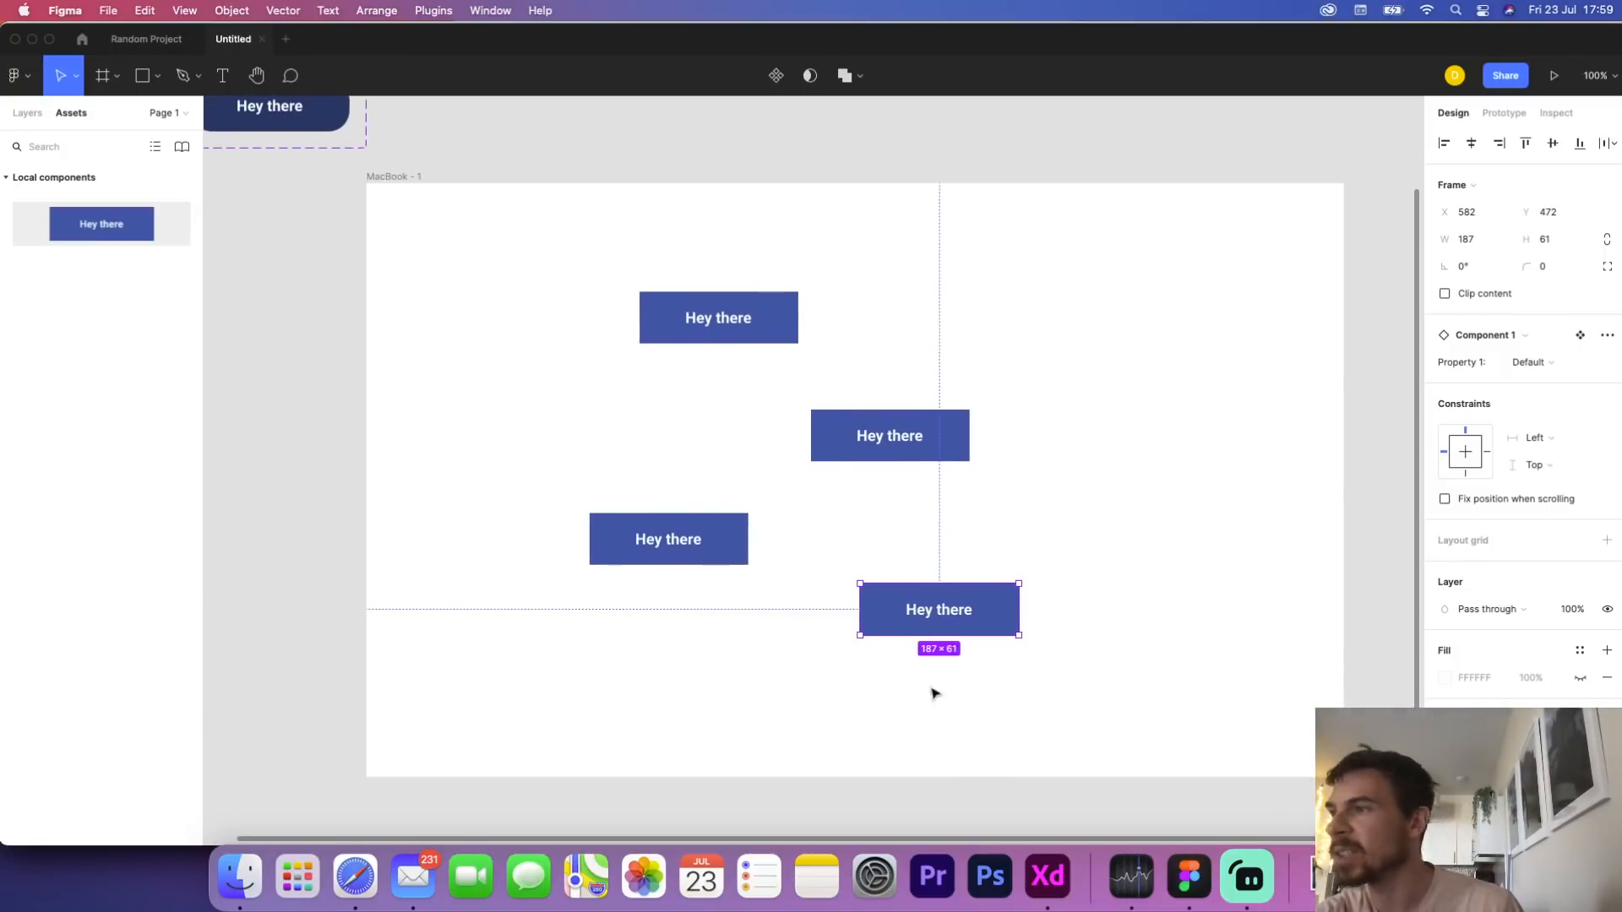
Switch to Adobe XD and delete the existing button component from the document assets
{"action": "left_click", "coordinate": [1048, 876]}
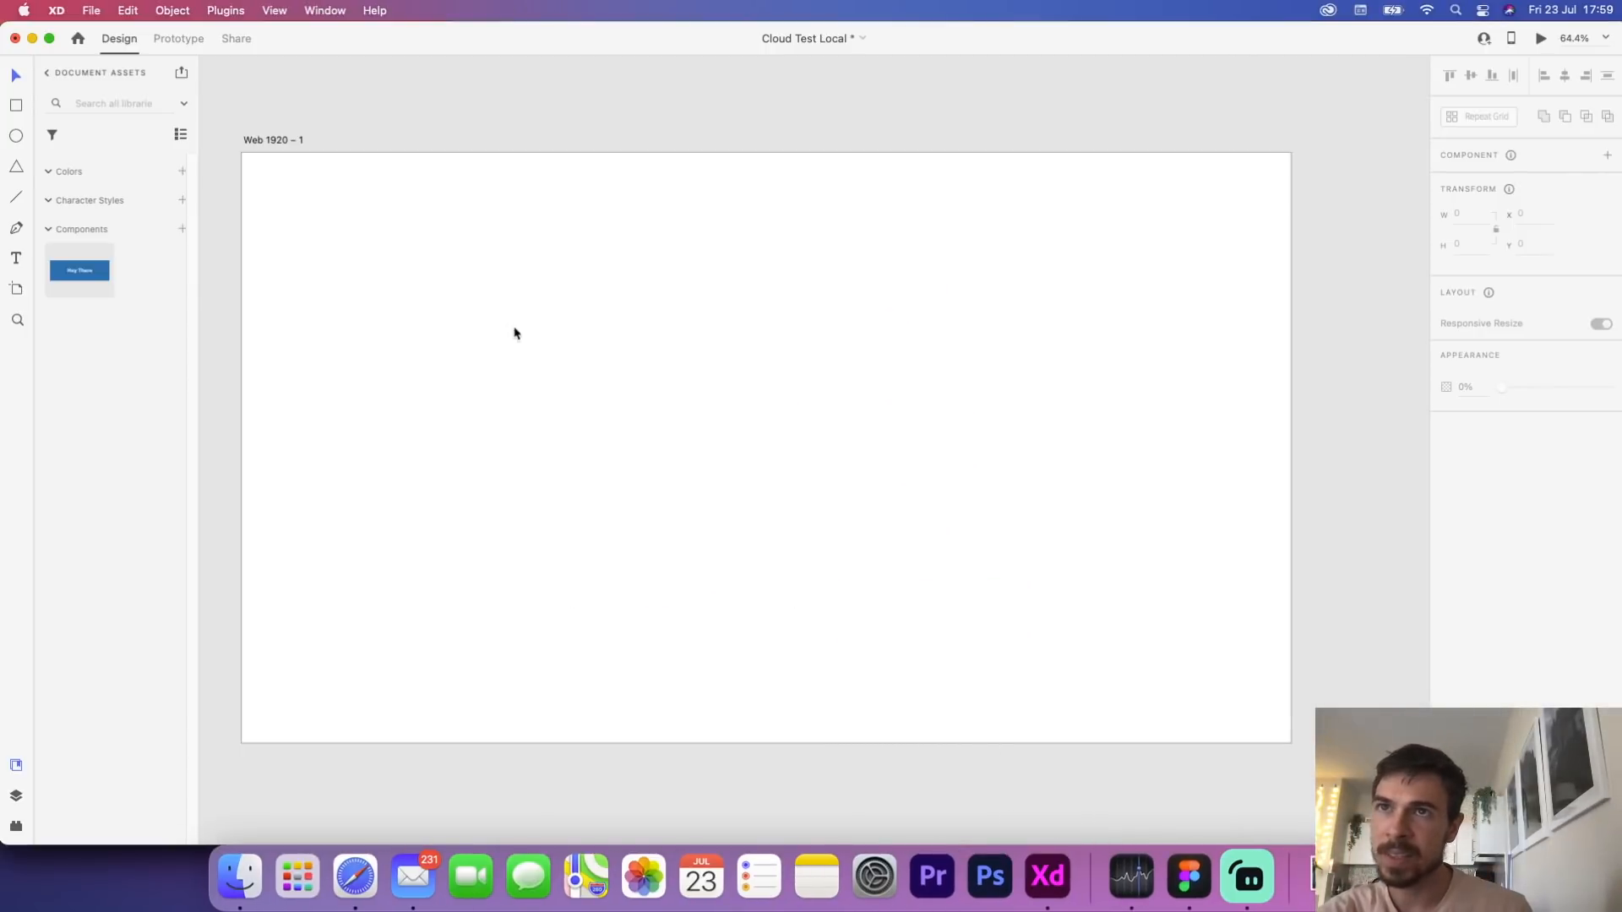
{"action": "right_click", "coordinate": [82, 271]}
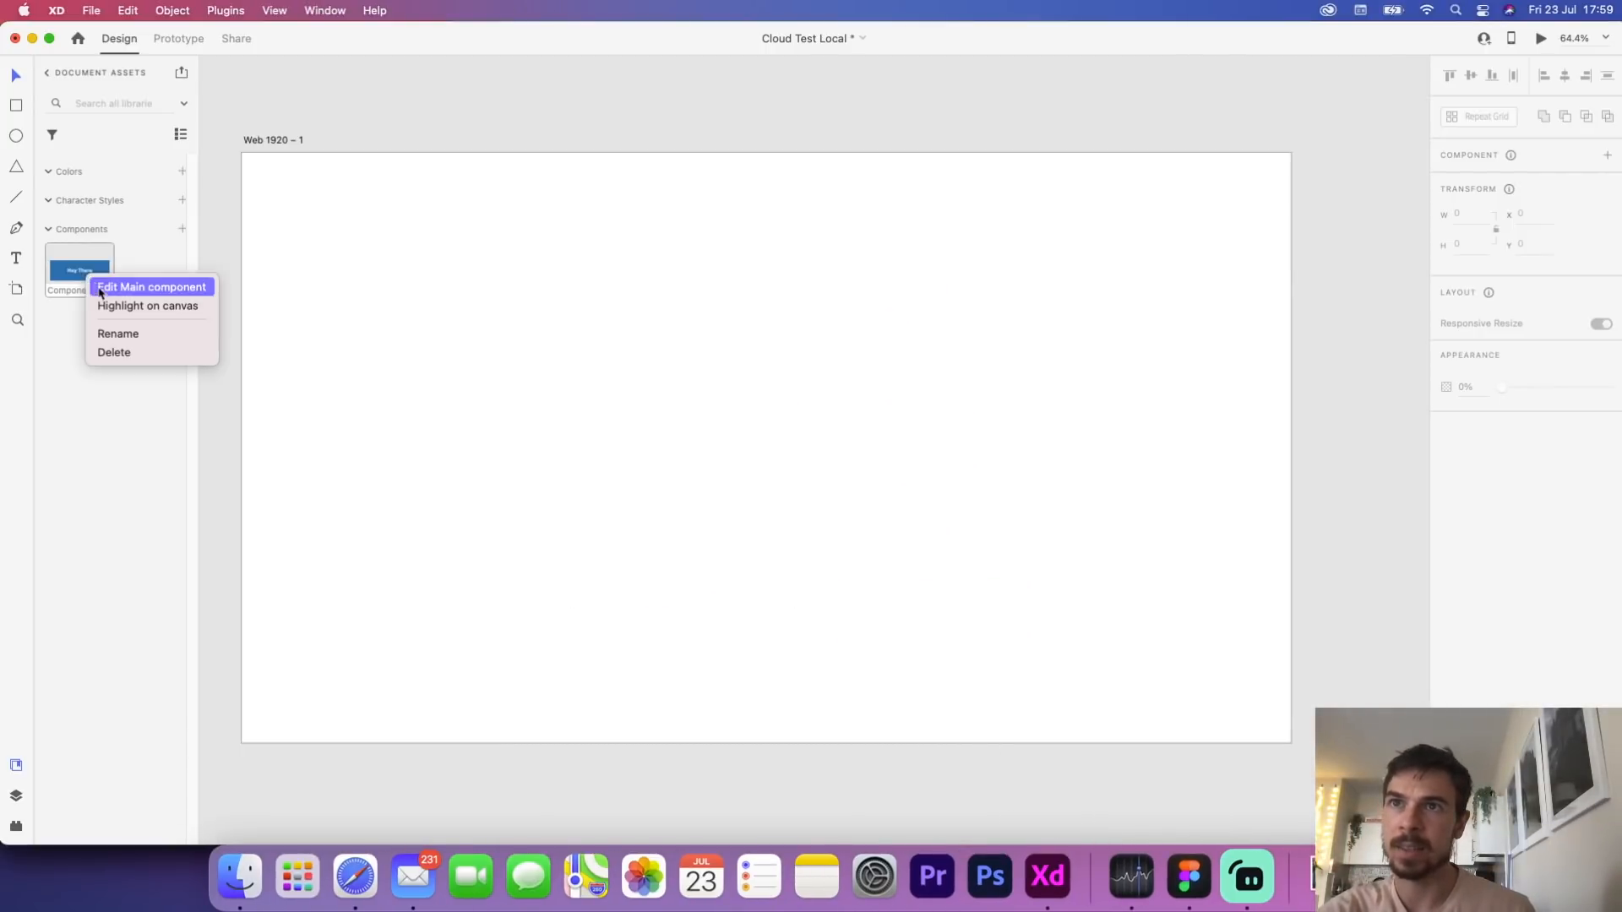
{"action": "key", "text": "Return"}
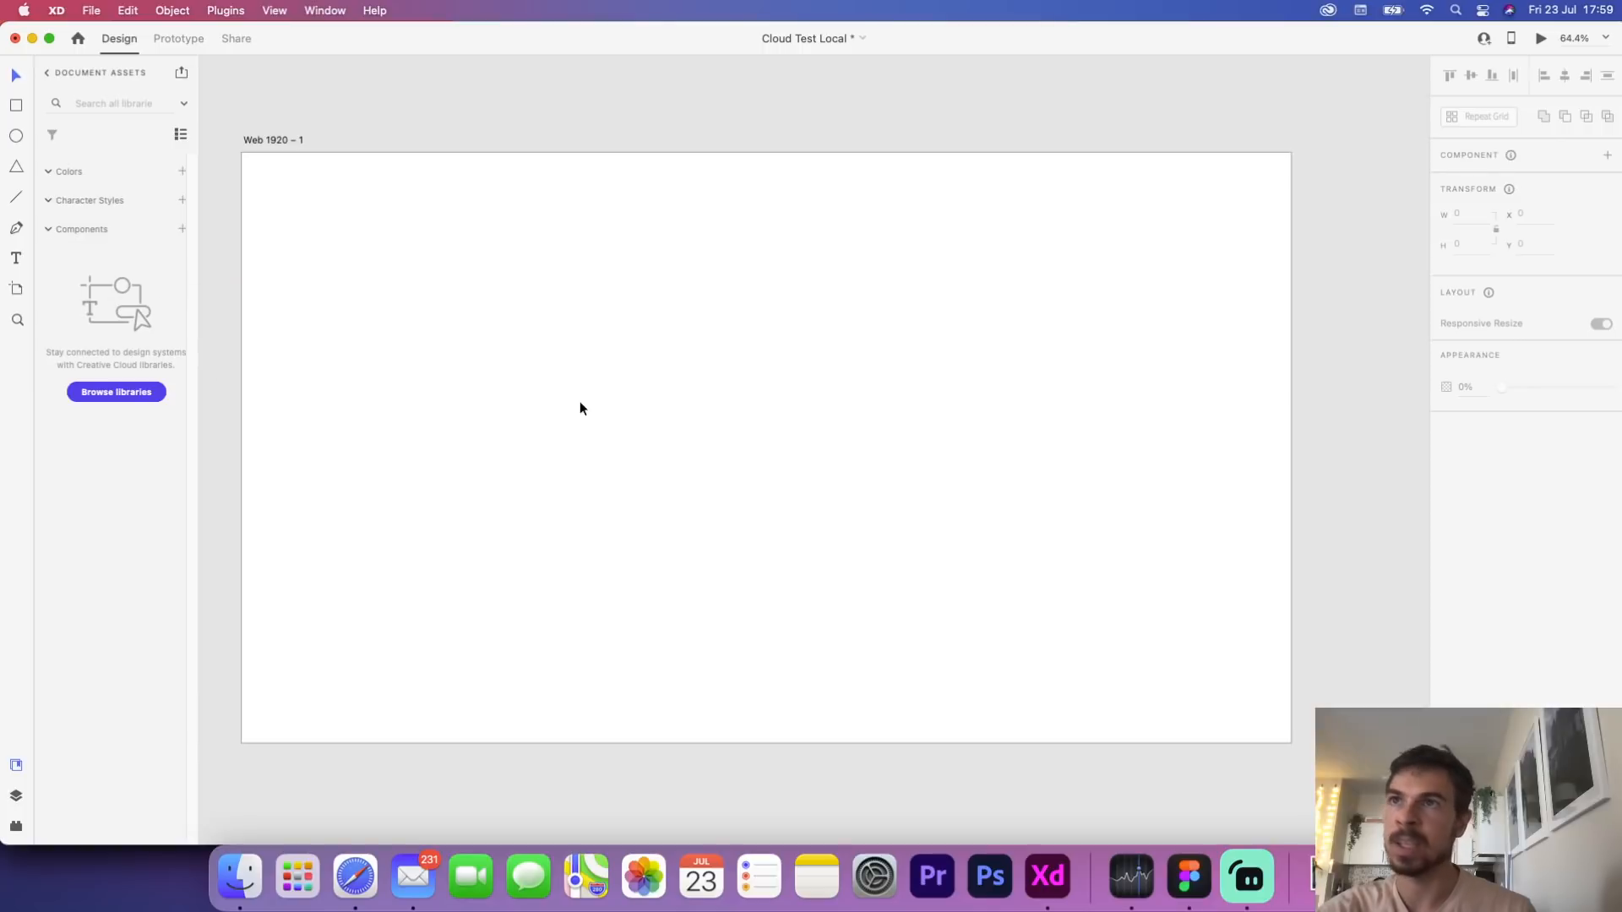
Draw a rectangle about 368 × 121 on the artboard, fill it with dark blue and remove its border
{"action": "left_click", "coordinate": [16, 106]}
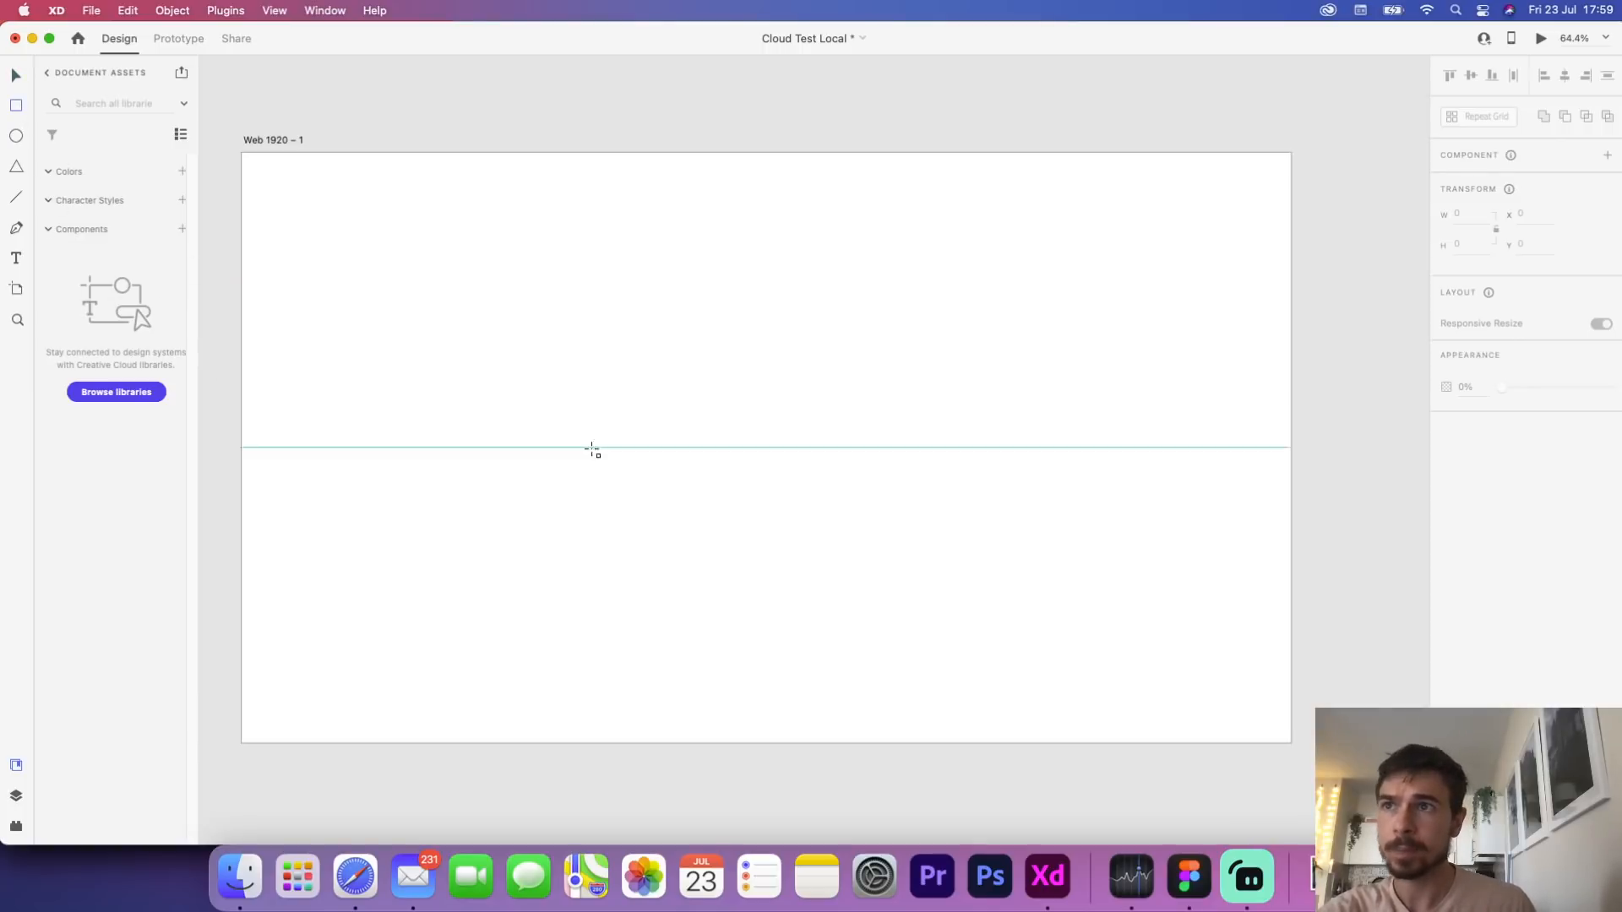
{"action": "mouse_move", "coordinate": [505, 367]}
{"action": "left_mouse_down"}
{"action": "mouse_move", "coordinate": [696, 463]}
{"action": "mouse_move", "coordinate": [705, 433]}
{"action": "left_mouse_up"}
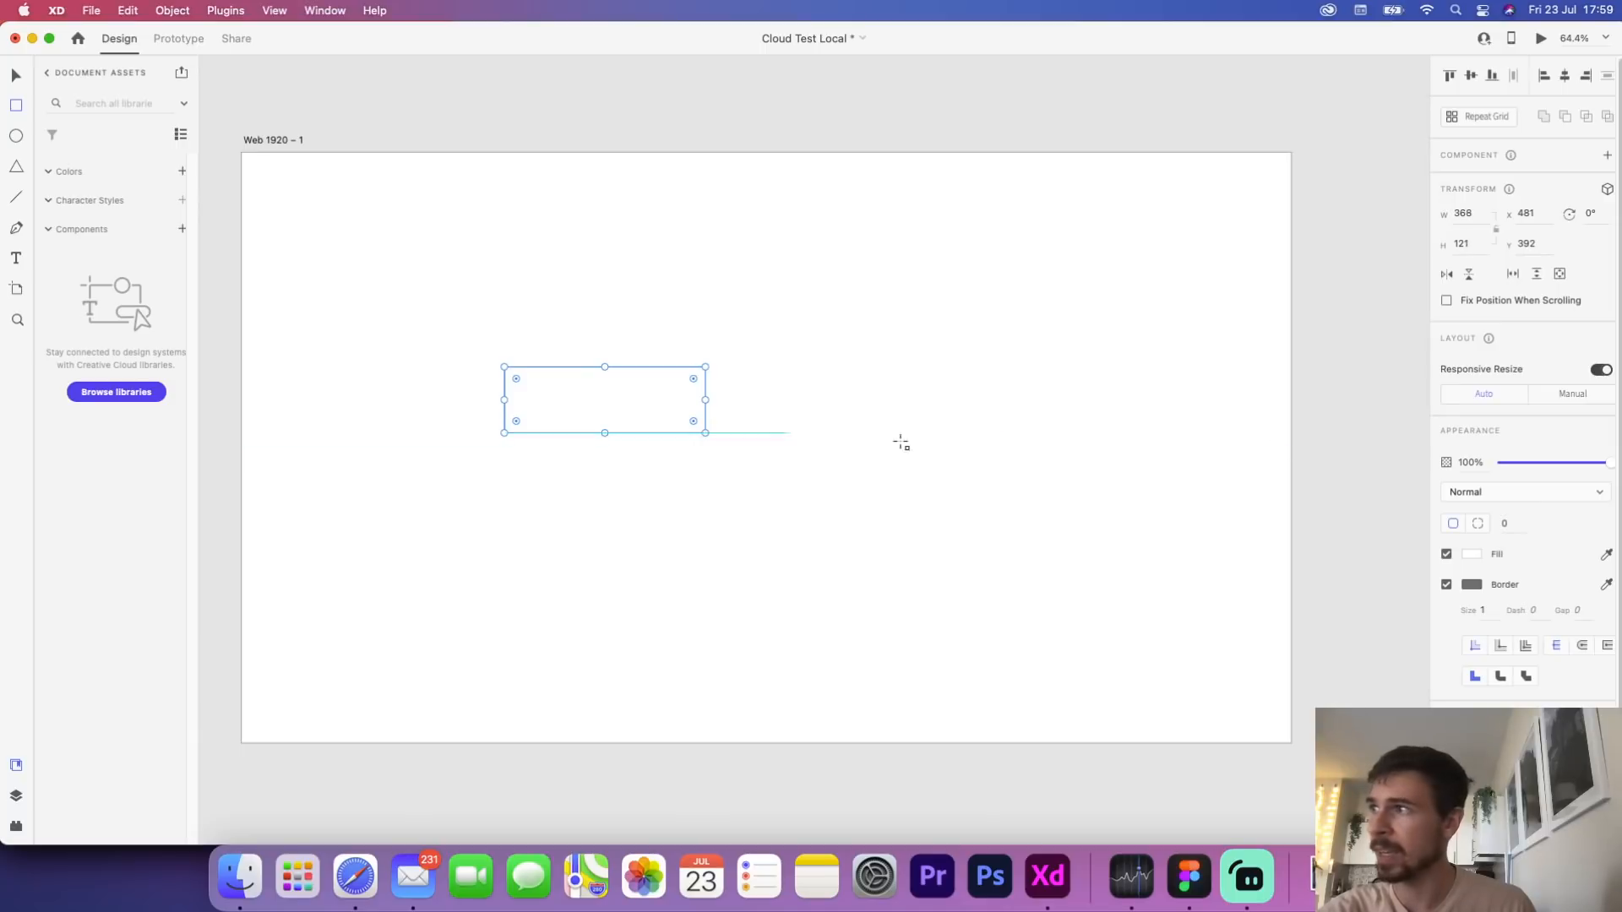
{"action": "left_click", "coordinate": [1472, 555]}
{"action": "left_click", "coordinate": [1359, 534]}
{"action": "left_click", "coordinate": [1416, 525]}
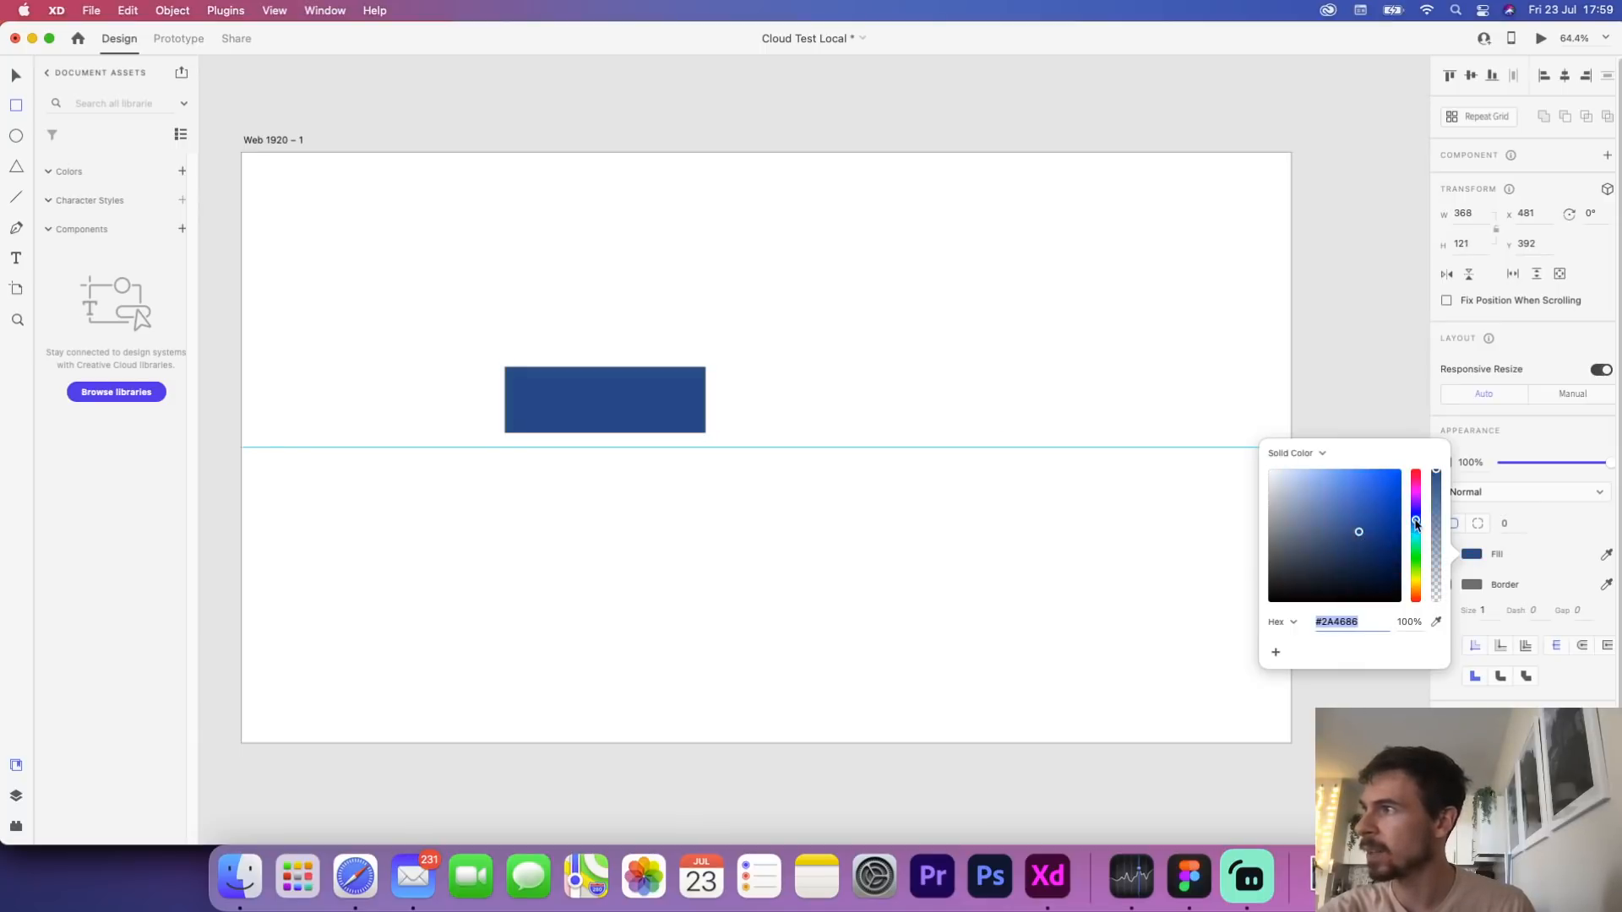
{"action": "left_click", "coordinate": [623, 407]}
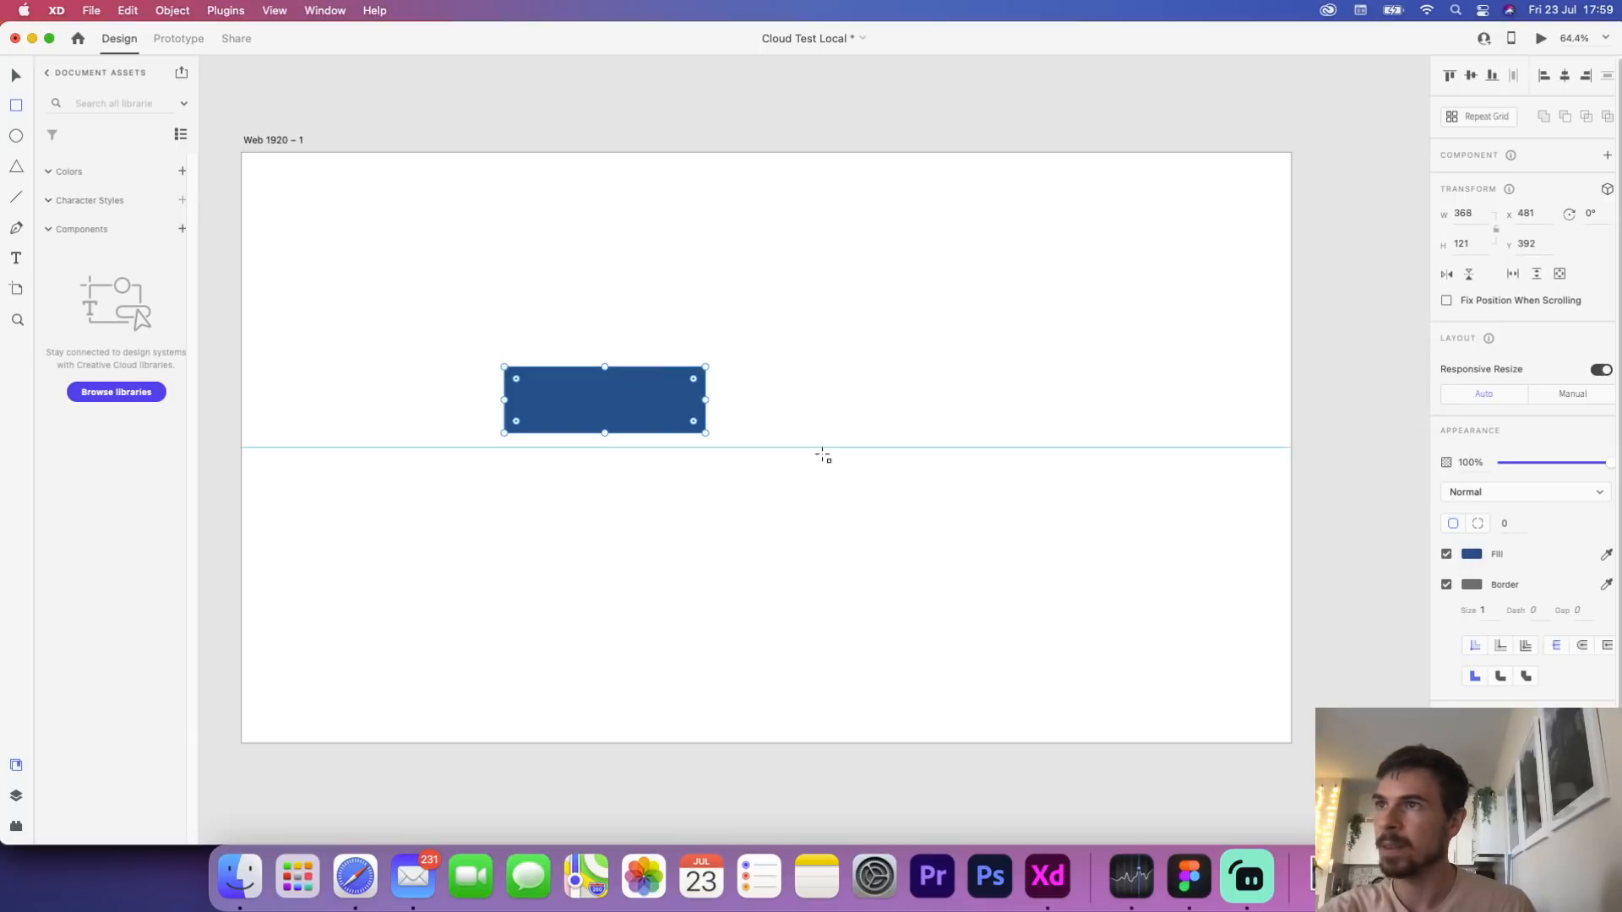
{"action": "left_click", "coordinate": [1446, 585]}
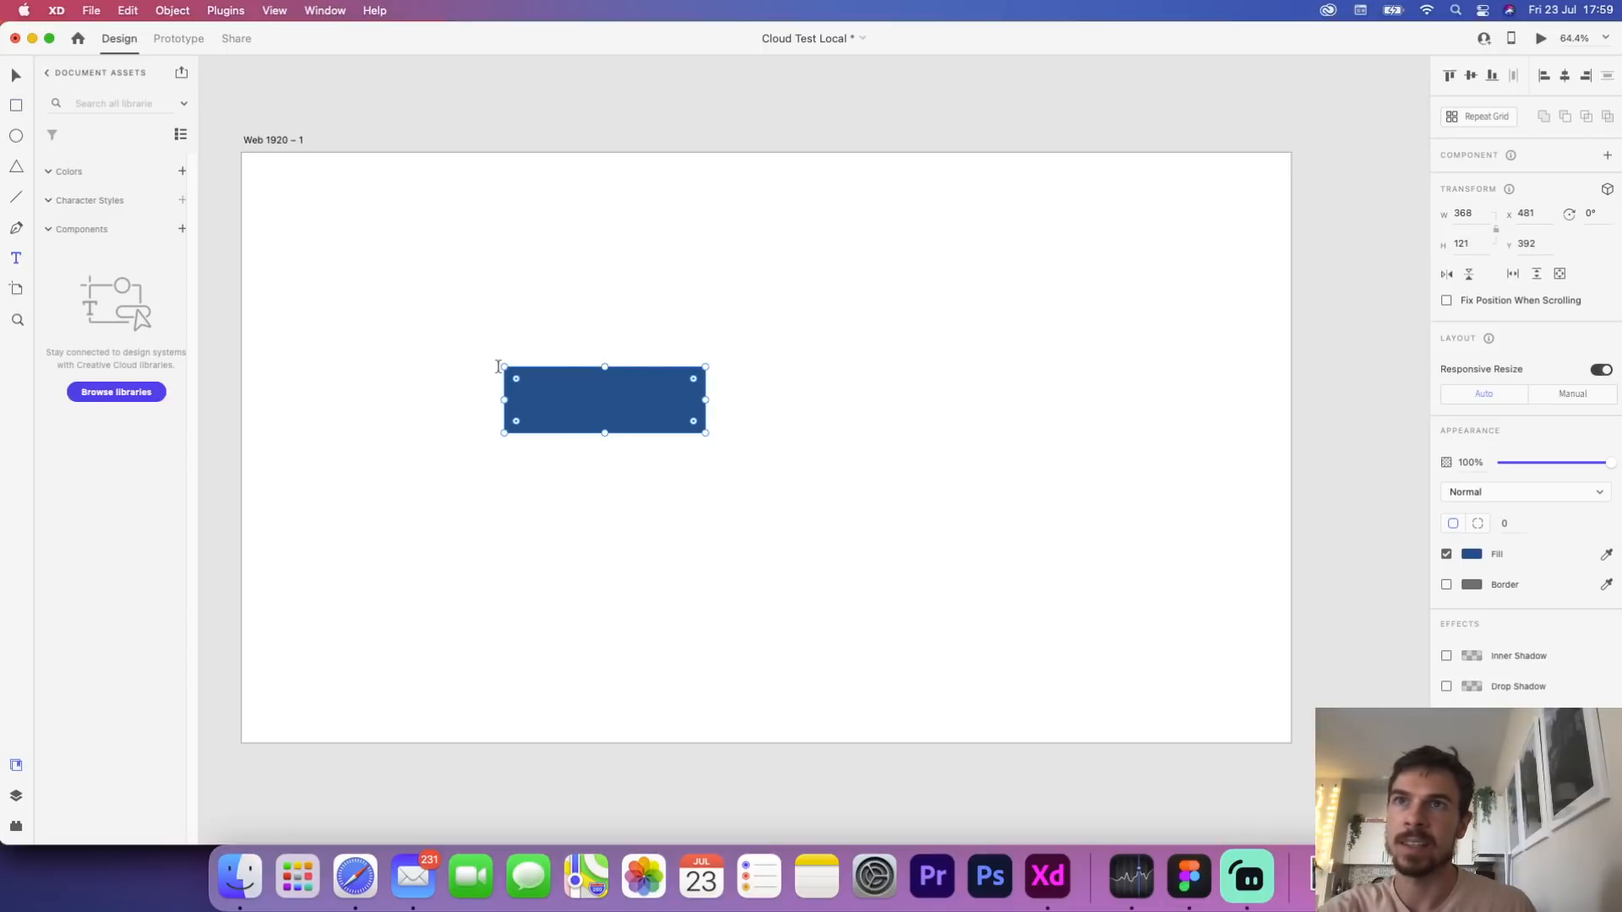
Add the text "Hey there" in the middle of the rectangle and make both objects a component
{"action": "left_click", "coordinate": [577, 390]}
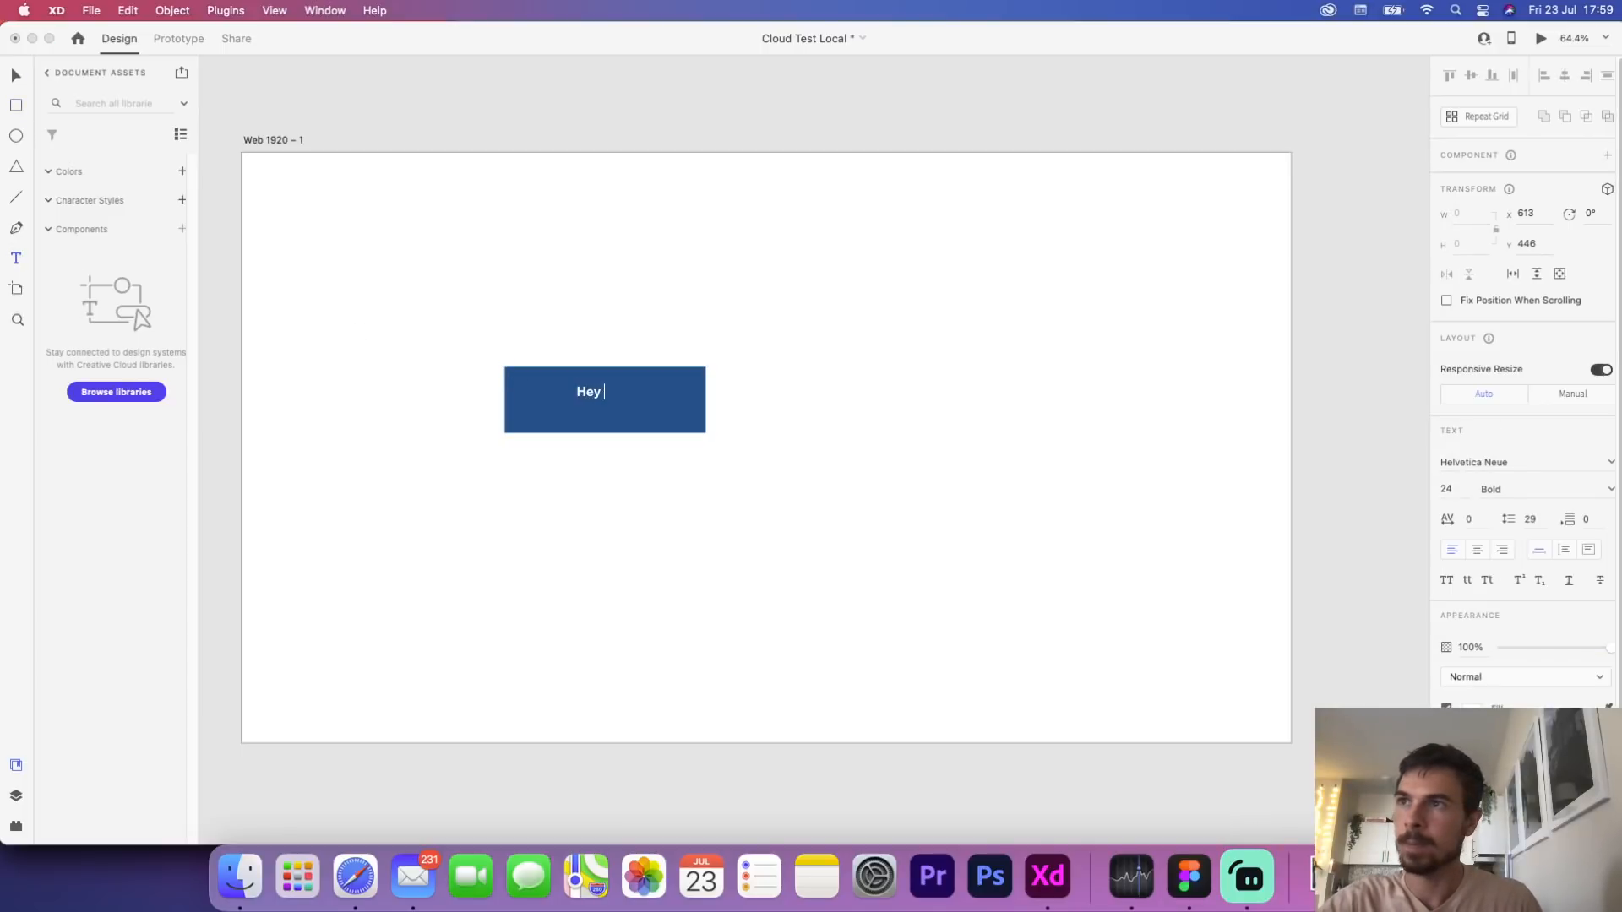
{"action": "left_click", "coordinate": [17, 75]}
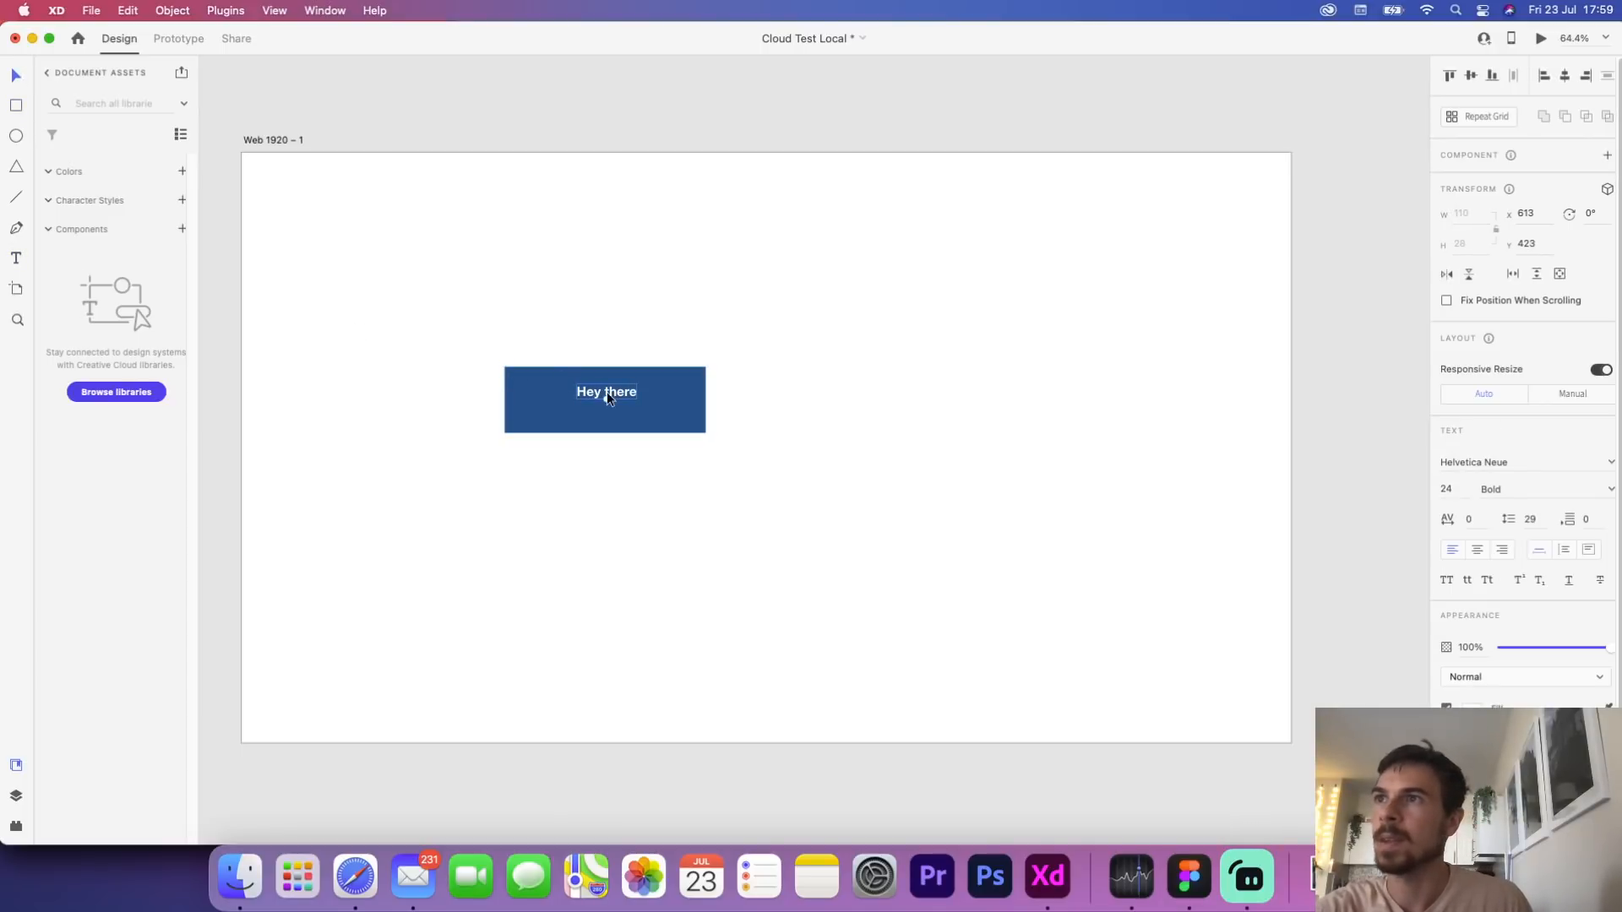
{"action": "left_click_drag", "start_coordinate": [607, 394], "coordinate": [606, 403]}
{"action": "left_click_drag", "start_coordinate": [787, 500], "coordinate": [556, 373]}
{"action": "right_click", "coordinate": [664, 391]}
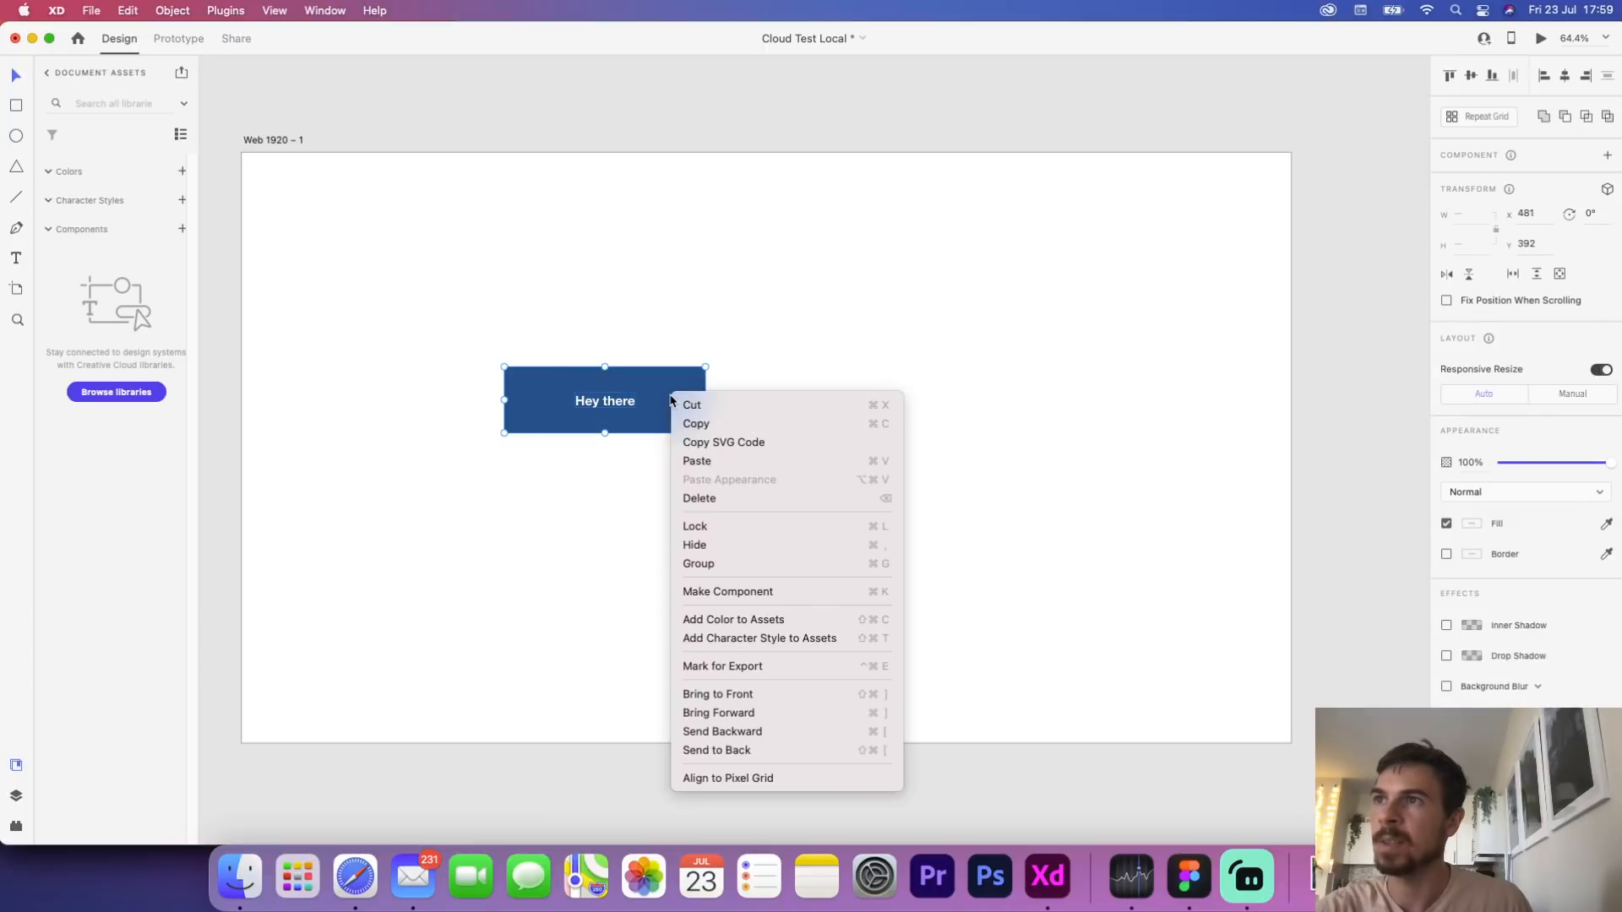
{"action": "left_click", "coordinate": [710, 596]}
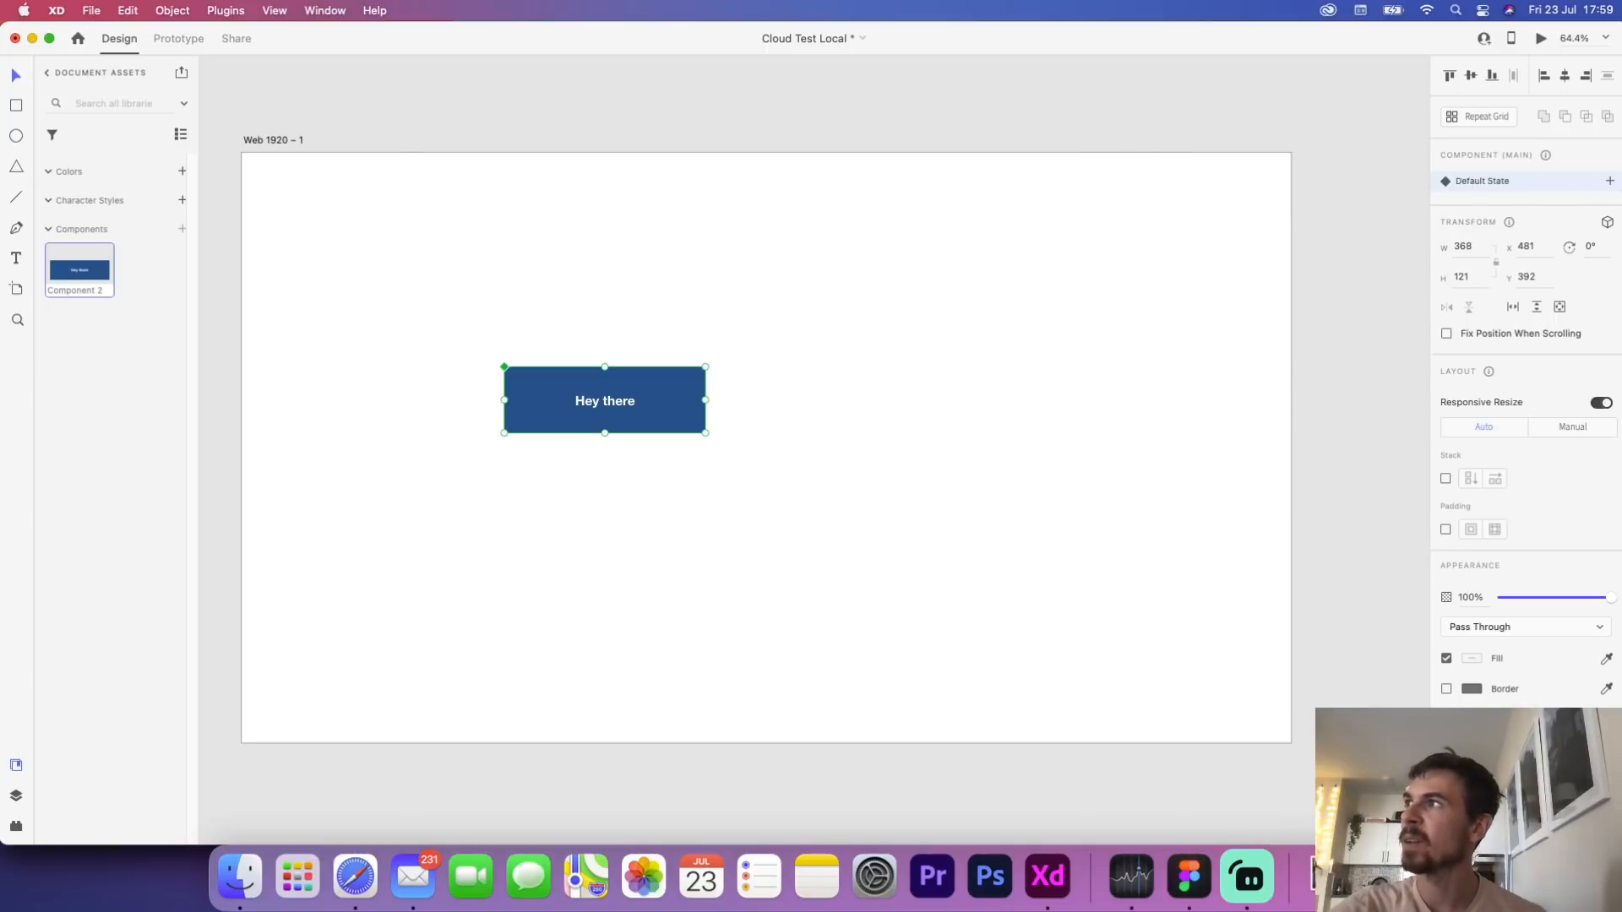
Add a Toggle State to the button component and round its rectangle's corners to a radius of 61
{"action": "left_click", "coordinate": [1611, 183]}
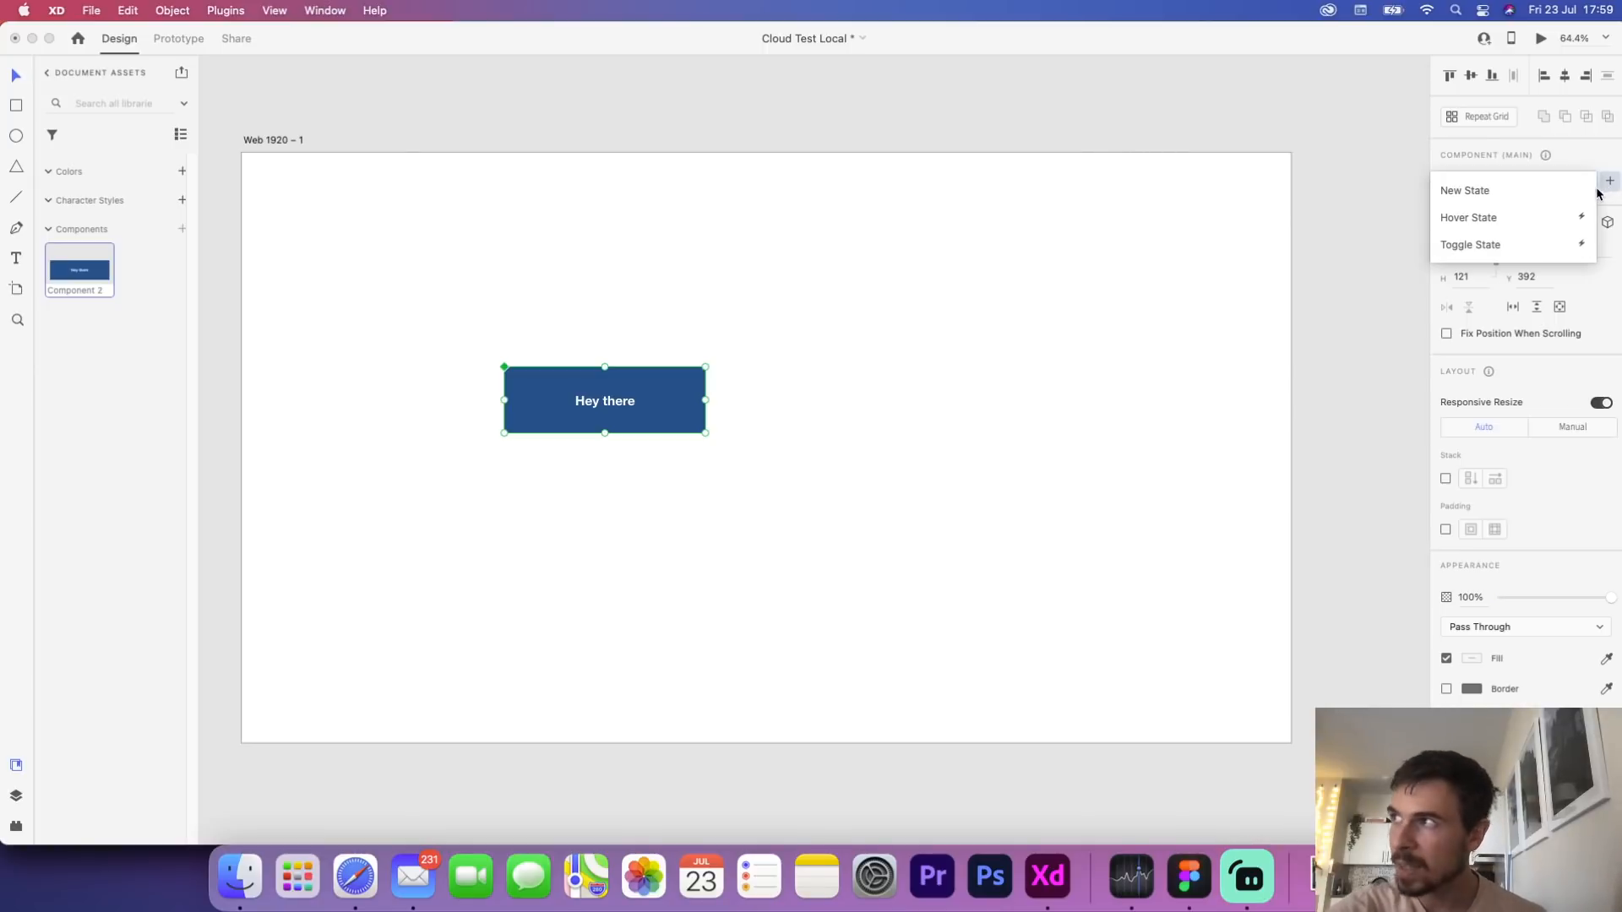
{"action": "left_click", "coordinate": [1493, 245]}
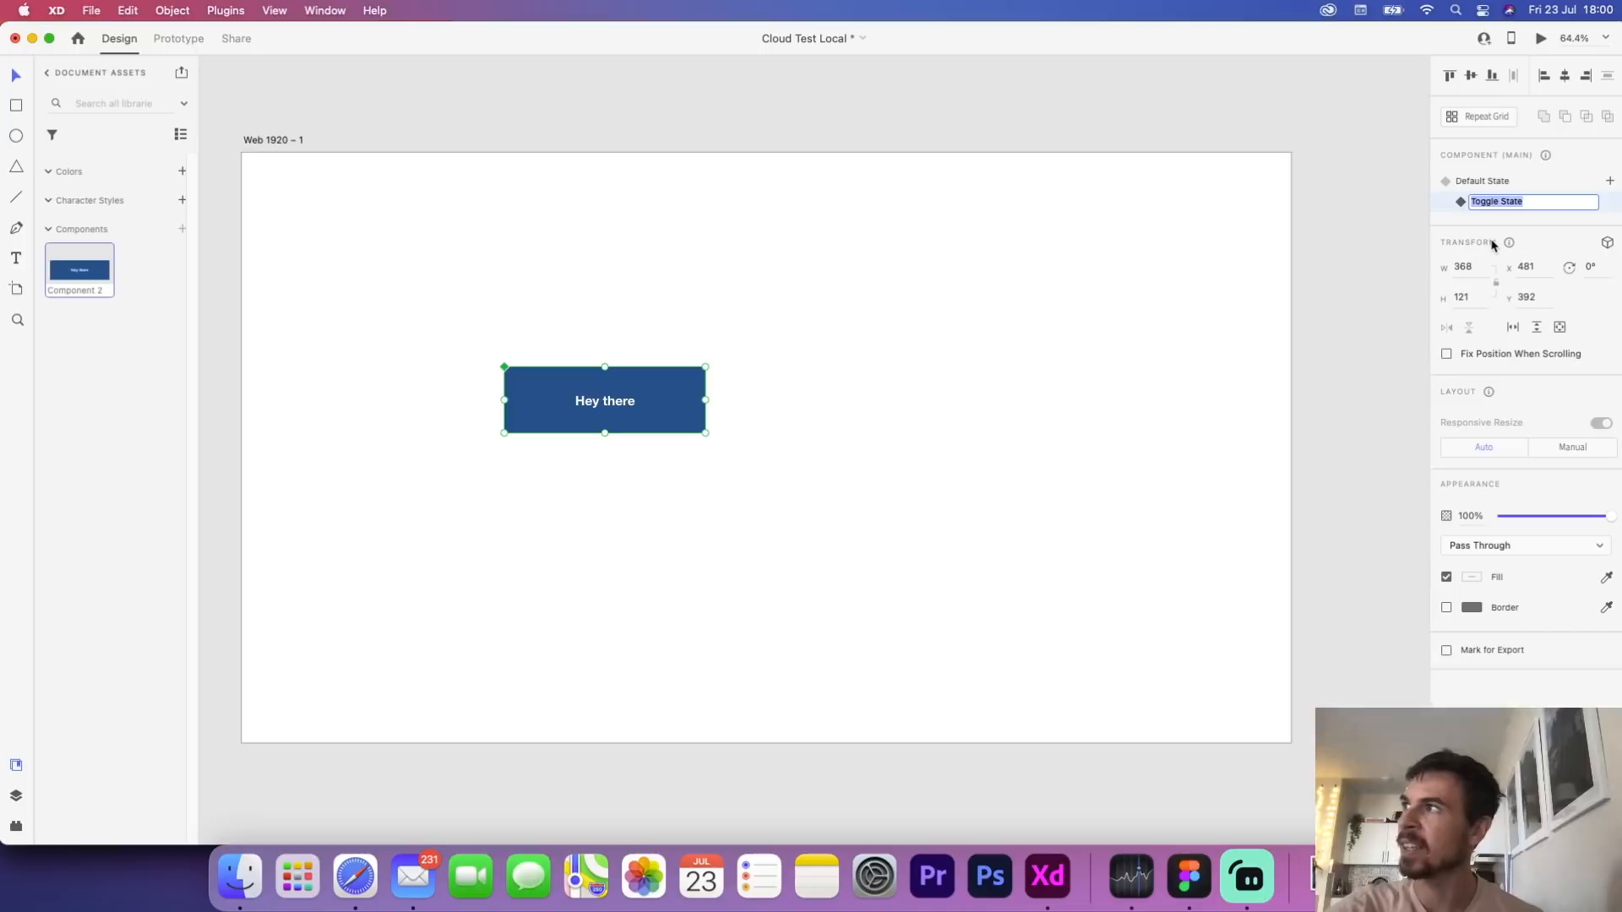
{"action": "left_click", "coordinate": [1537, 214]}
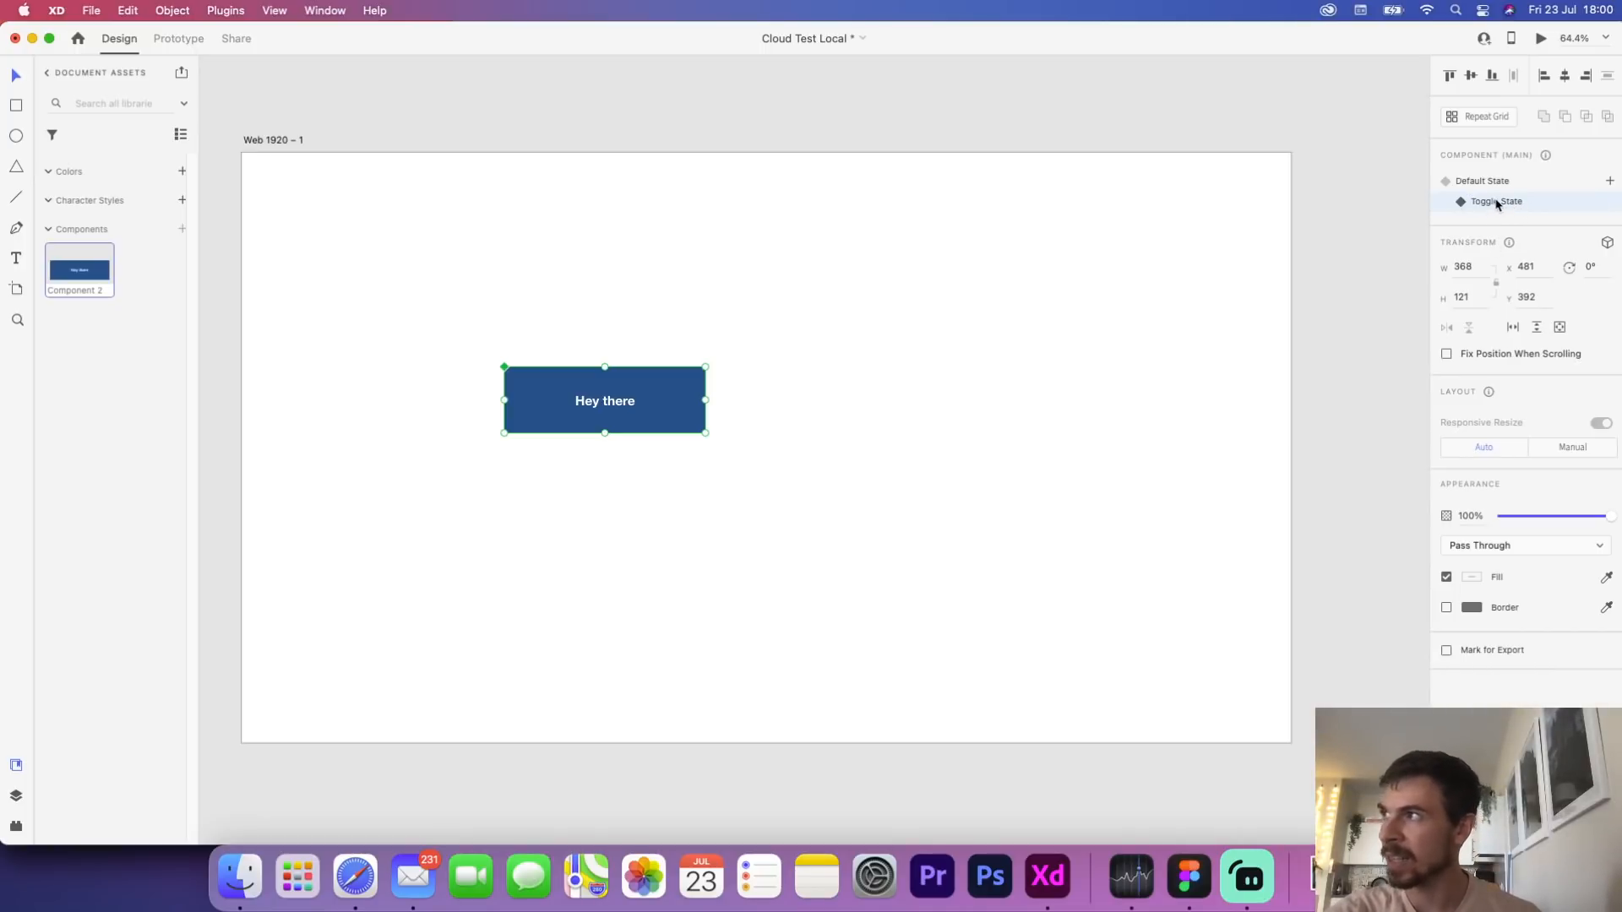
{"action": "double_click", "coordinate": [662, 392]}
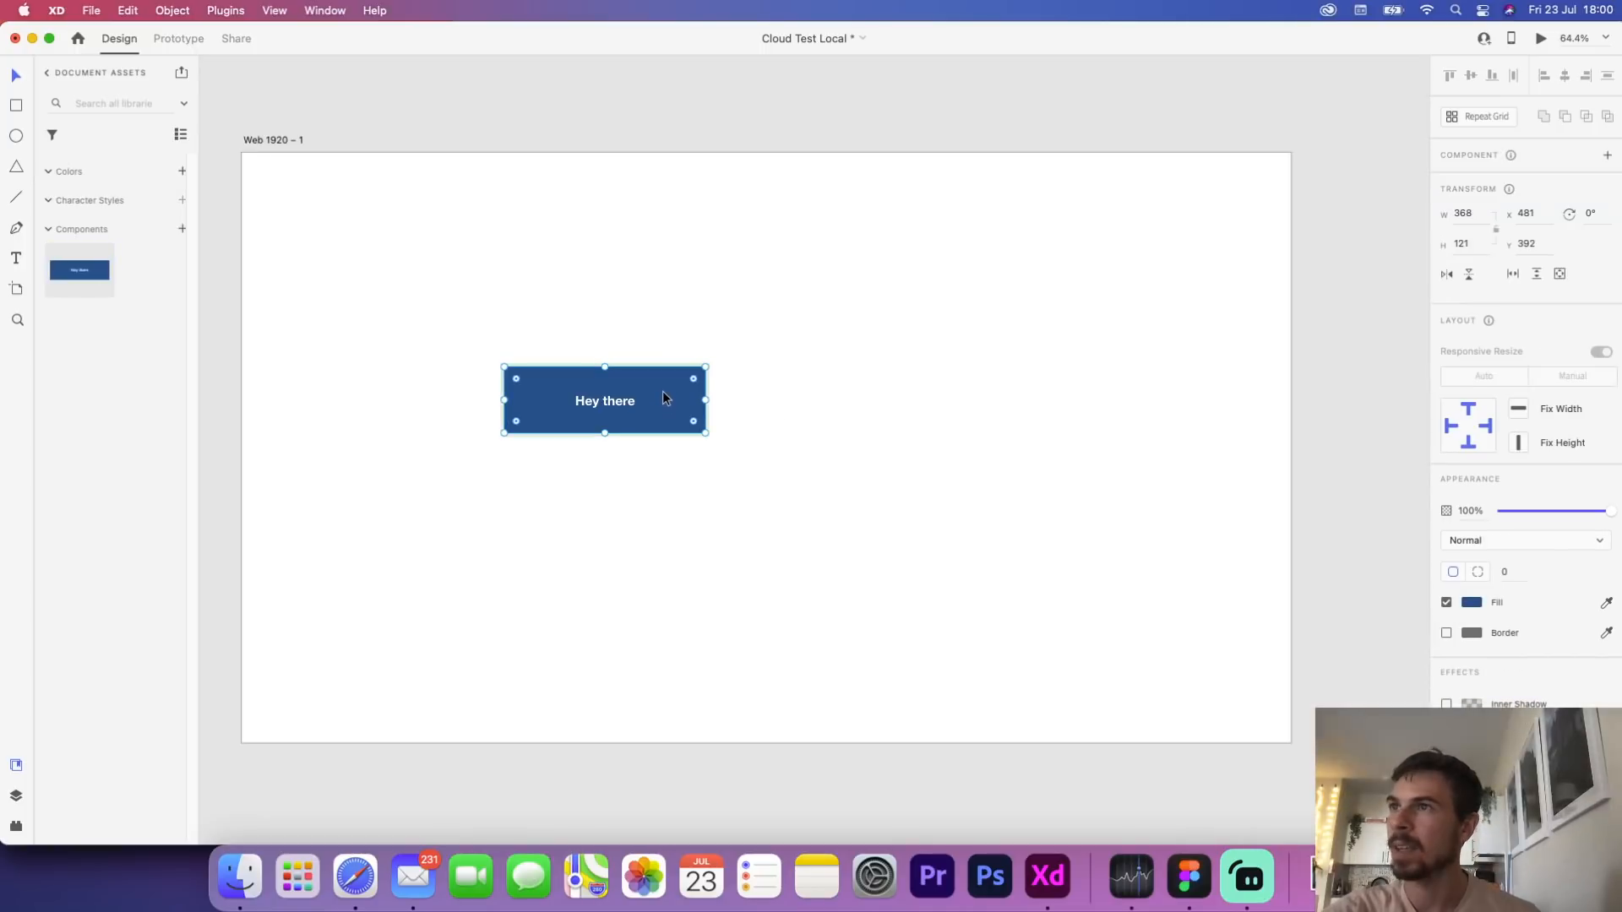
{"action": "left_click_drag", "start_coordinate": [692, 384], "coordinate": [671, 401]}
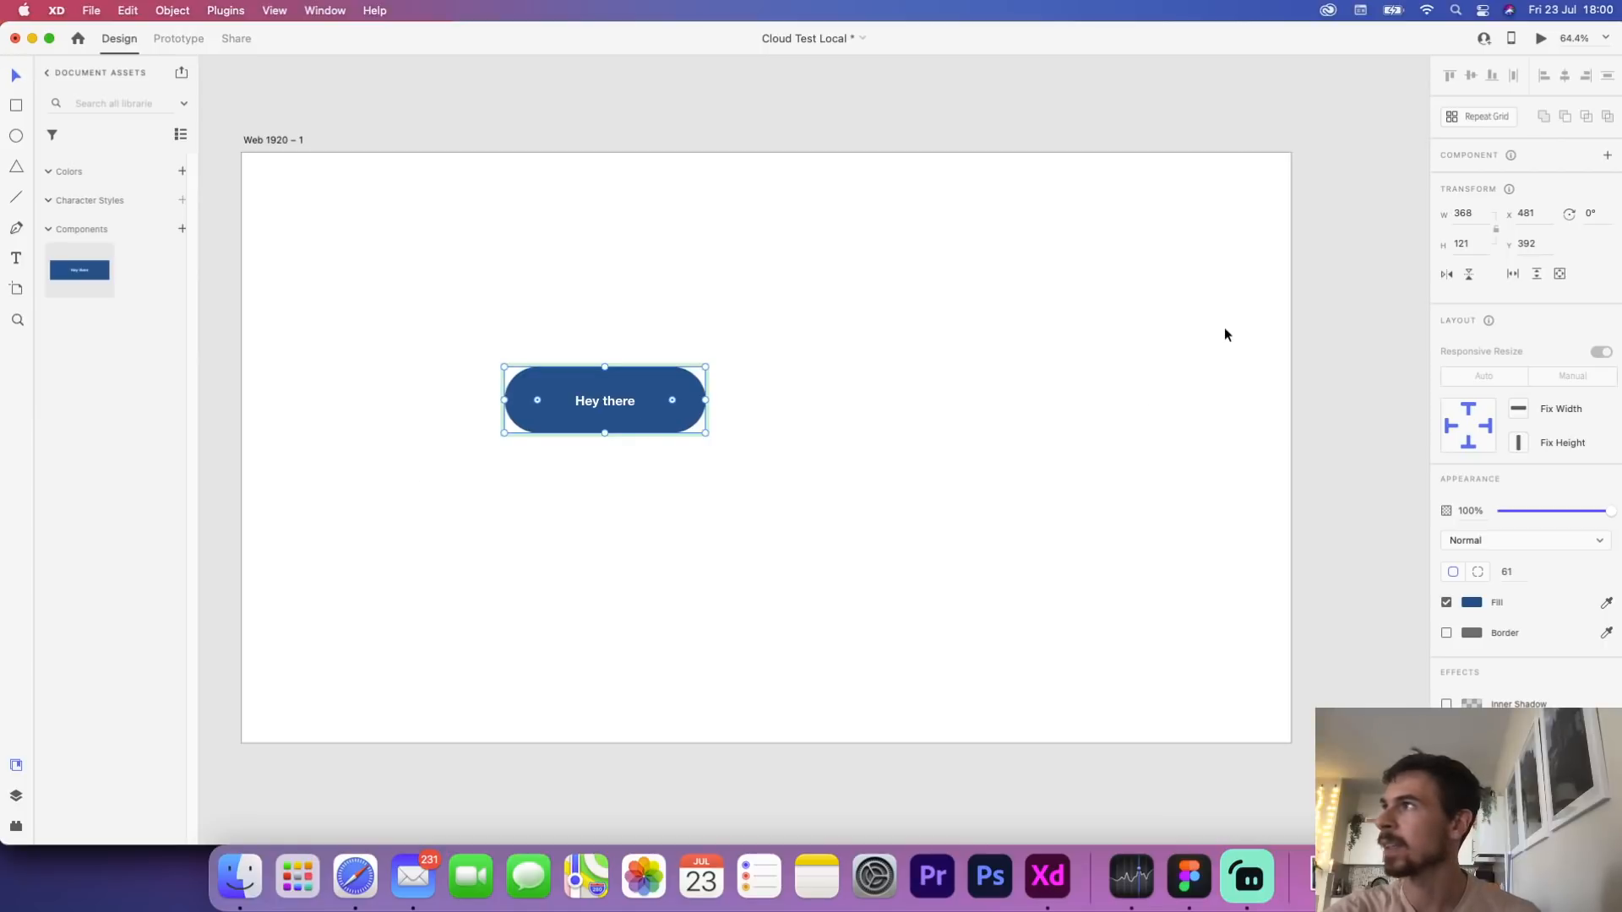
Compare the button component's Default State and Toggle State by switching between them, ending on the Default State
{"action": "left_click", "coordinate": [1137, 352]}
{"action": "left_click", "coordinate": [656, 396]}
{"action": "left_click", "coordinate": [1500, 183]}
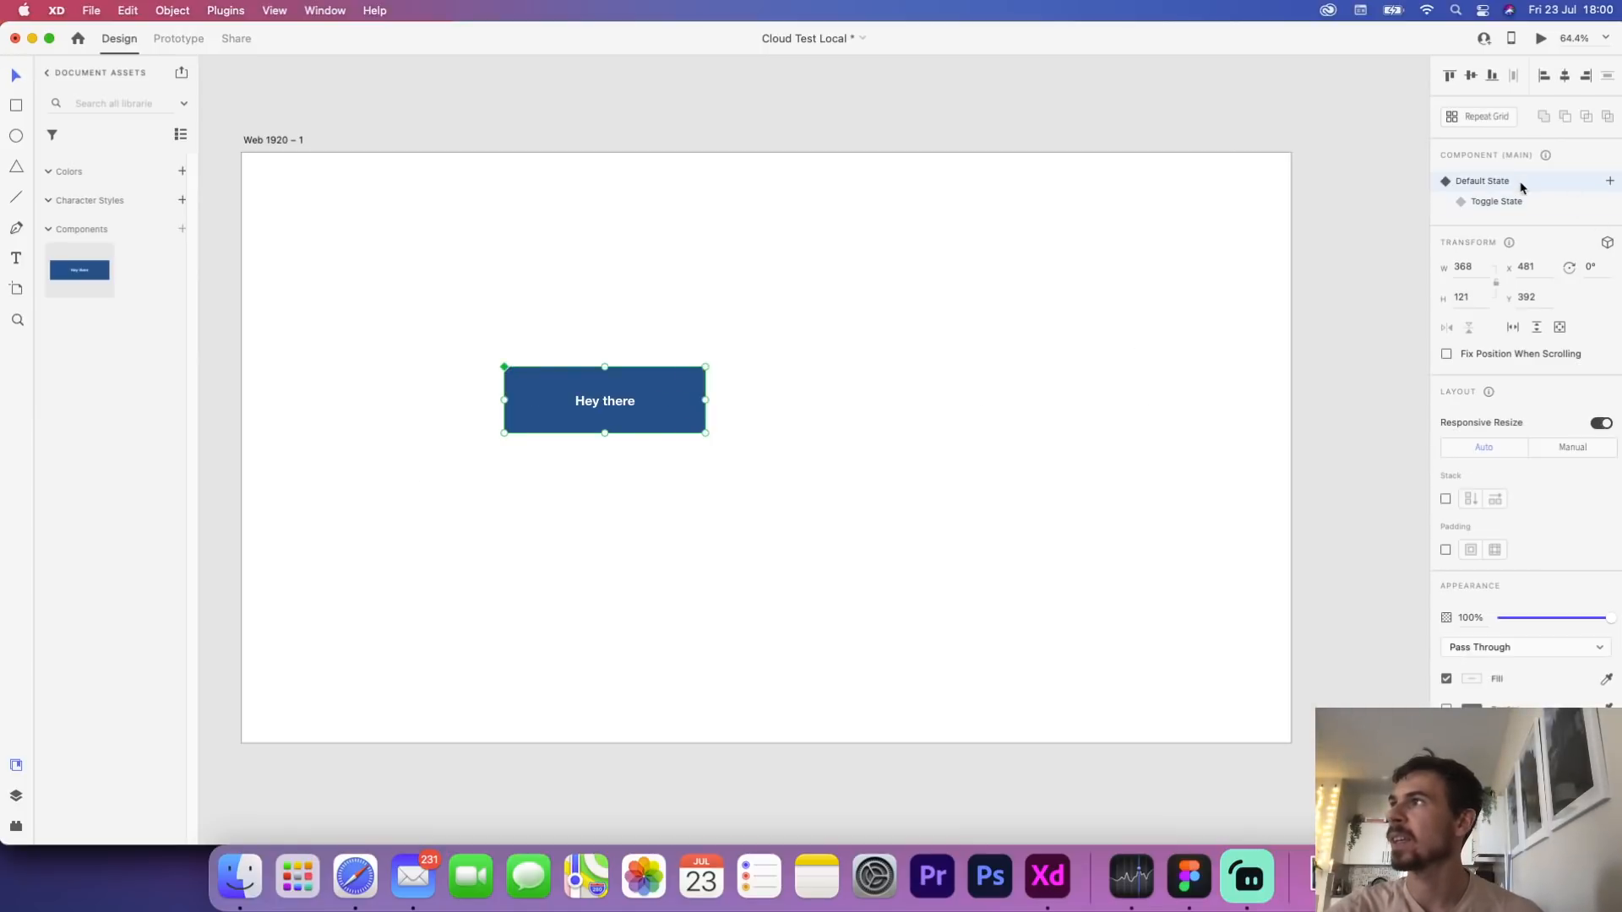
{"action": "left_click", "coordinate": [1510, 200]}
{"action": "left_click", "coordinate": [1512, 183]}
{"action": "left_click", "coordinate": [1510, 196]}
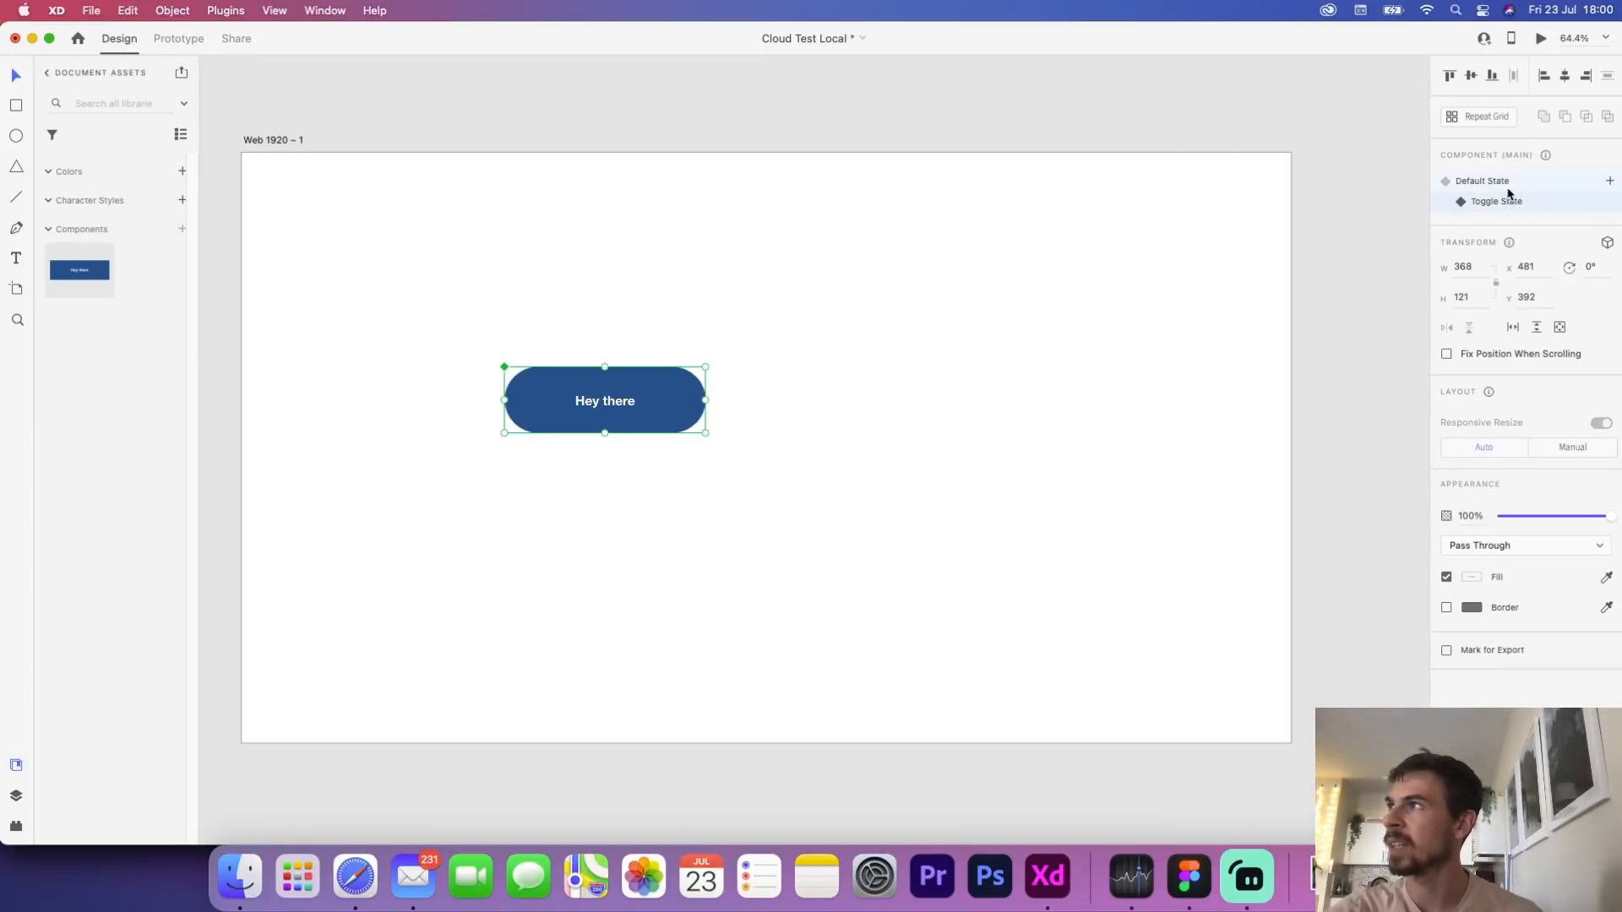
{"action": "left_click", "coordinate": [1510, 181]}
{"action": "left_click", "coordinate": [1260, 261]}
Preview the artboard, test the button's toggle several times and close the preview
{"action": "left_click", "coordinate": [1552, 37]}
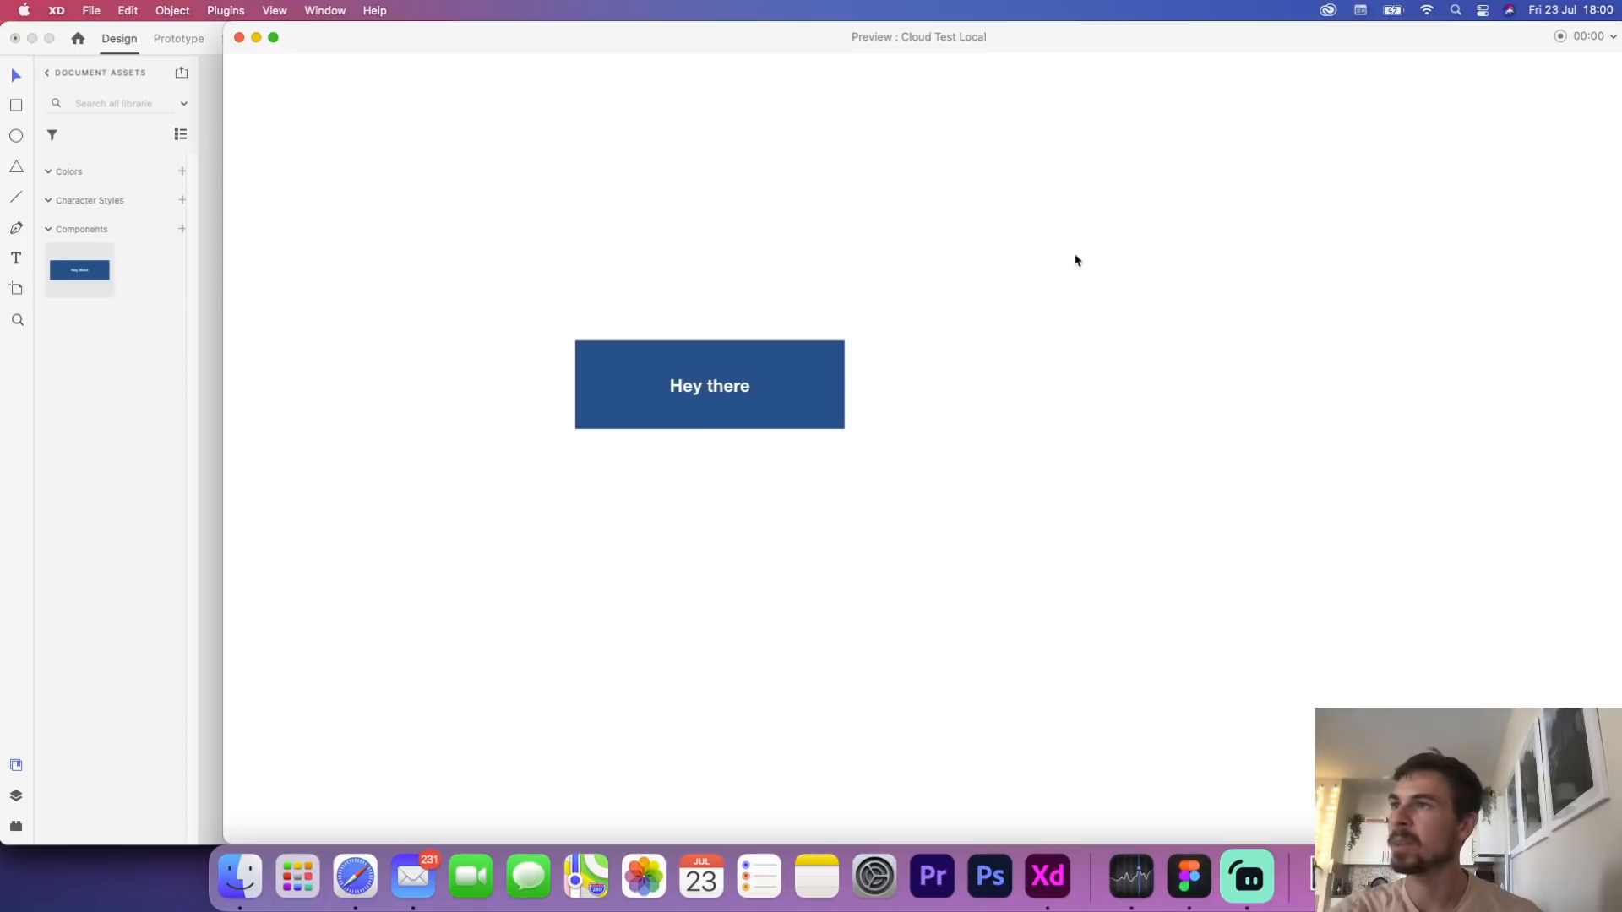
{"action": "left_click", "coordinate": [764, 387]}
{"action": "left_click", "coordinate": [768, 395]}
{"action": "left_click", "coordinate": [771, 396]}
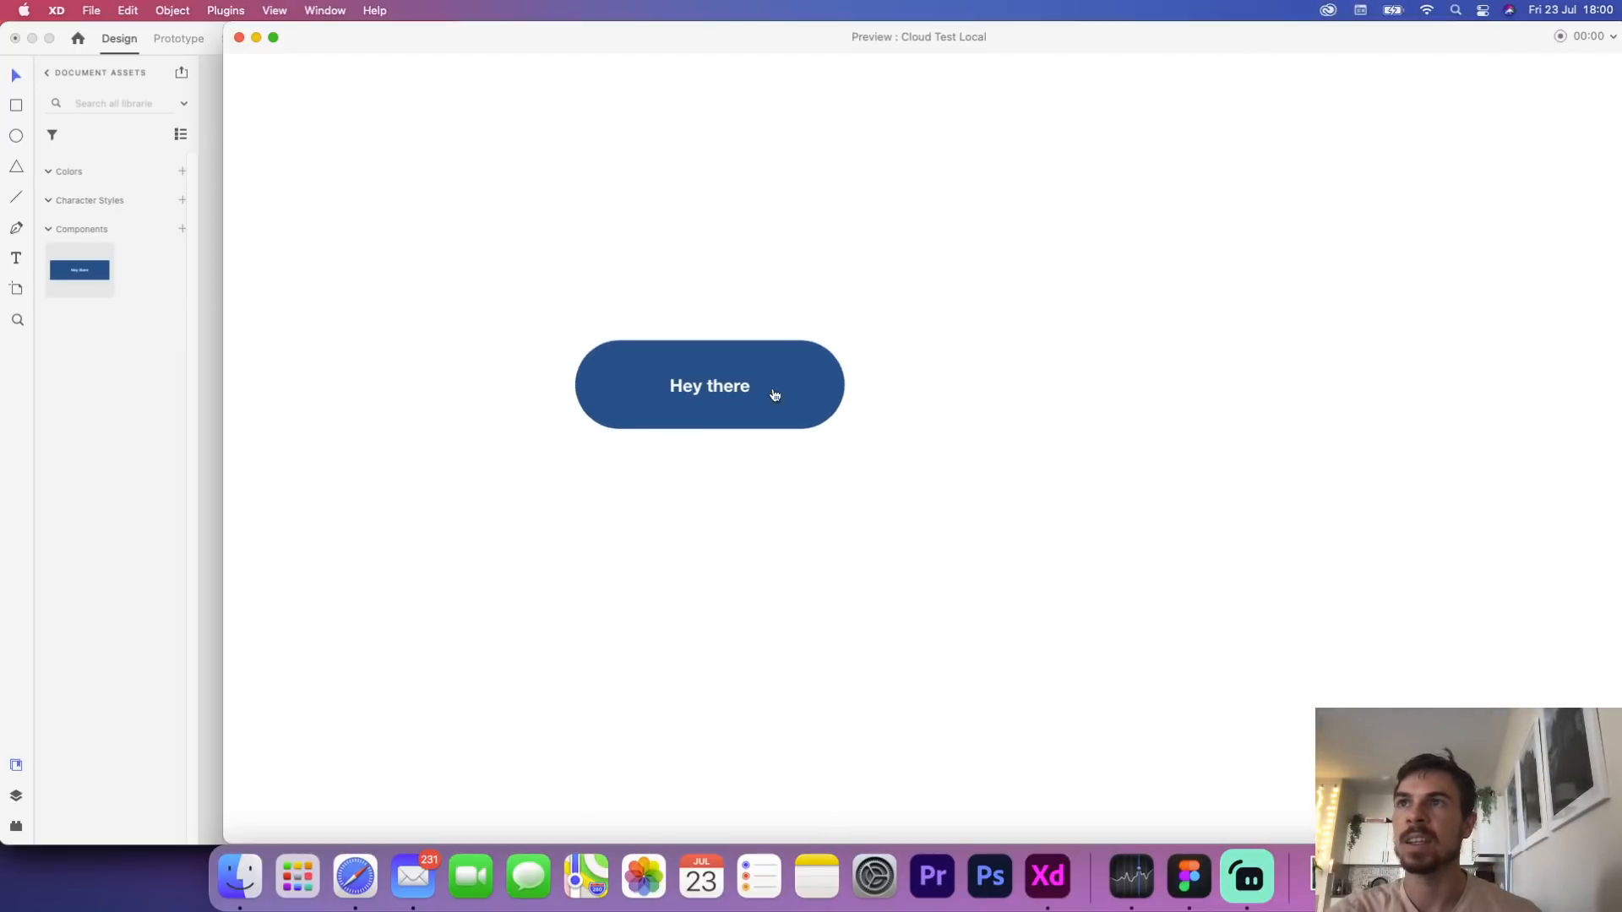
{"action": "left_click", "coordinate": [773, 393]}
{"action": "left_click", "coordinate": [239, 38]}
Leave the preview and add a new state named "Innactive Button" to the button component
{"action": "left_click", "coordinate": [626, 378]}
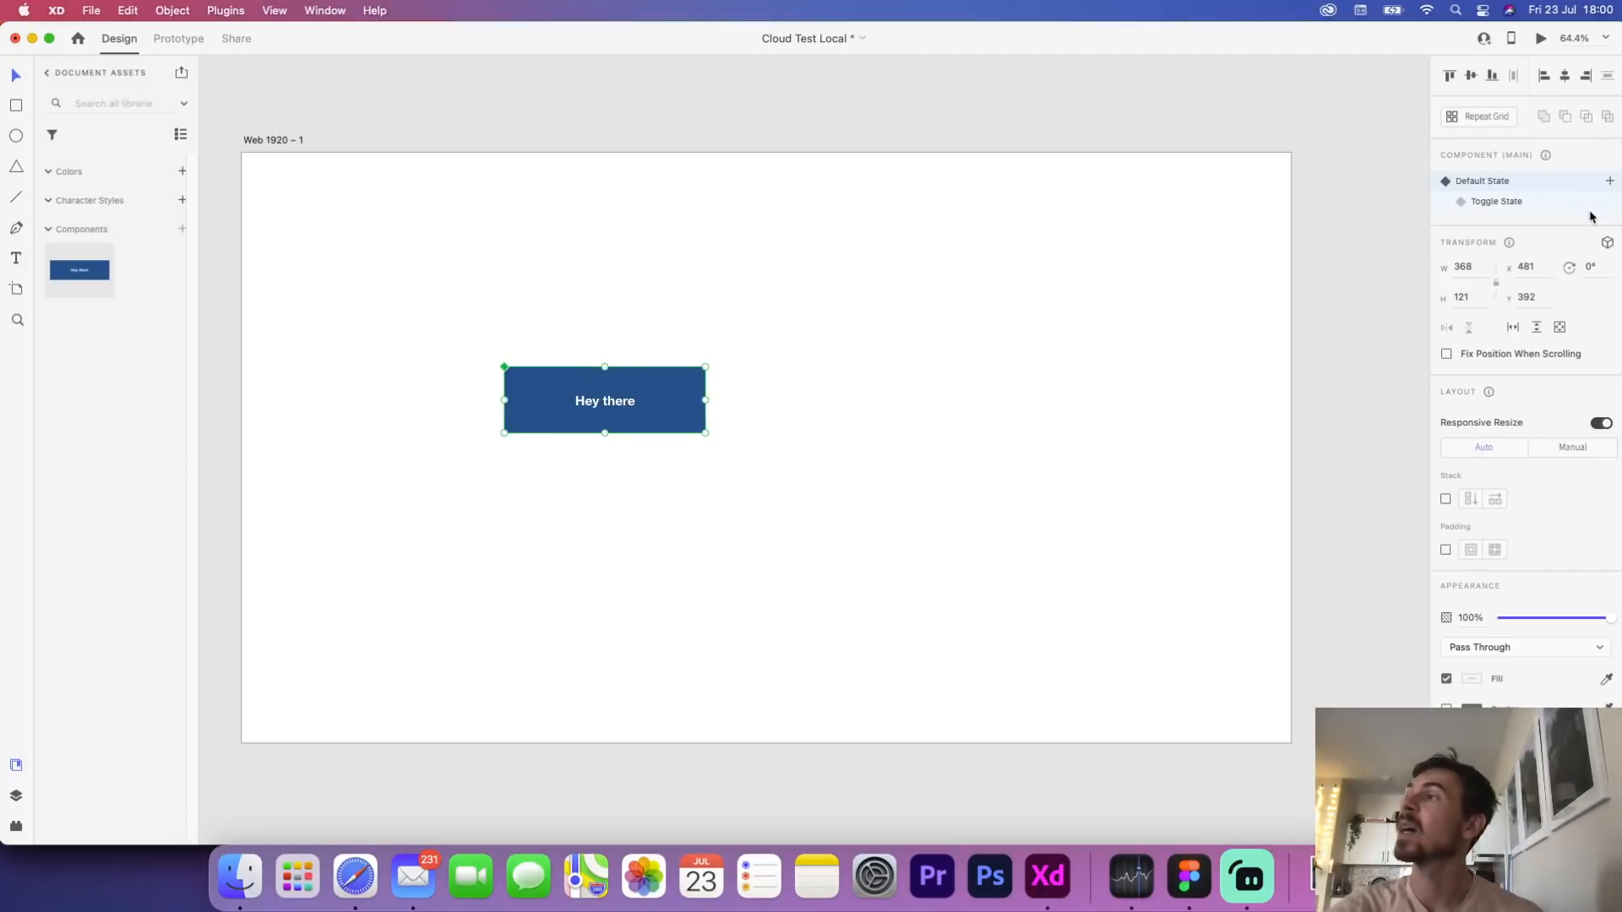
{"action": "left_click", "coordinate": [1609, 181]}
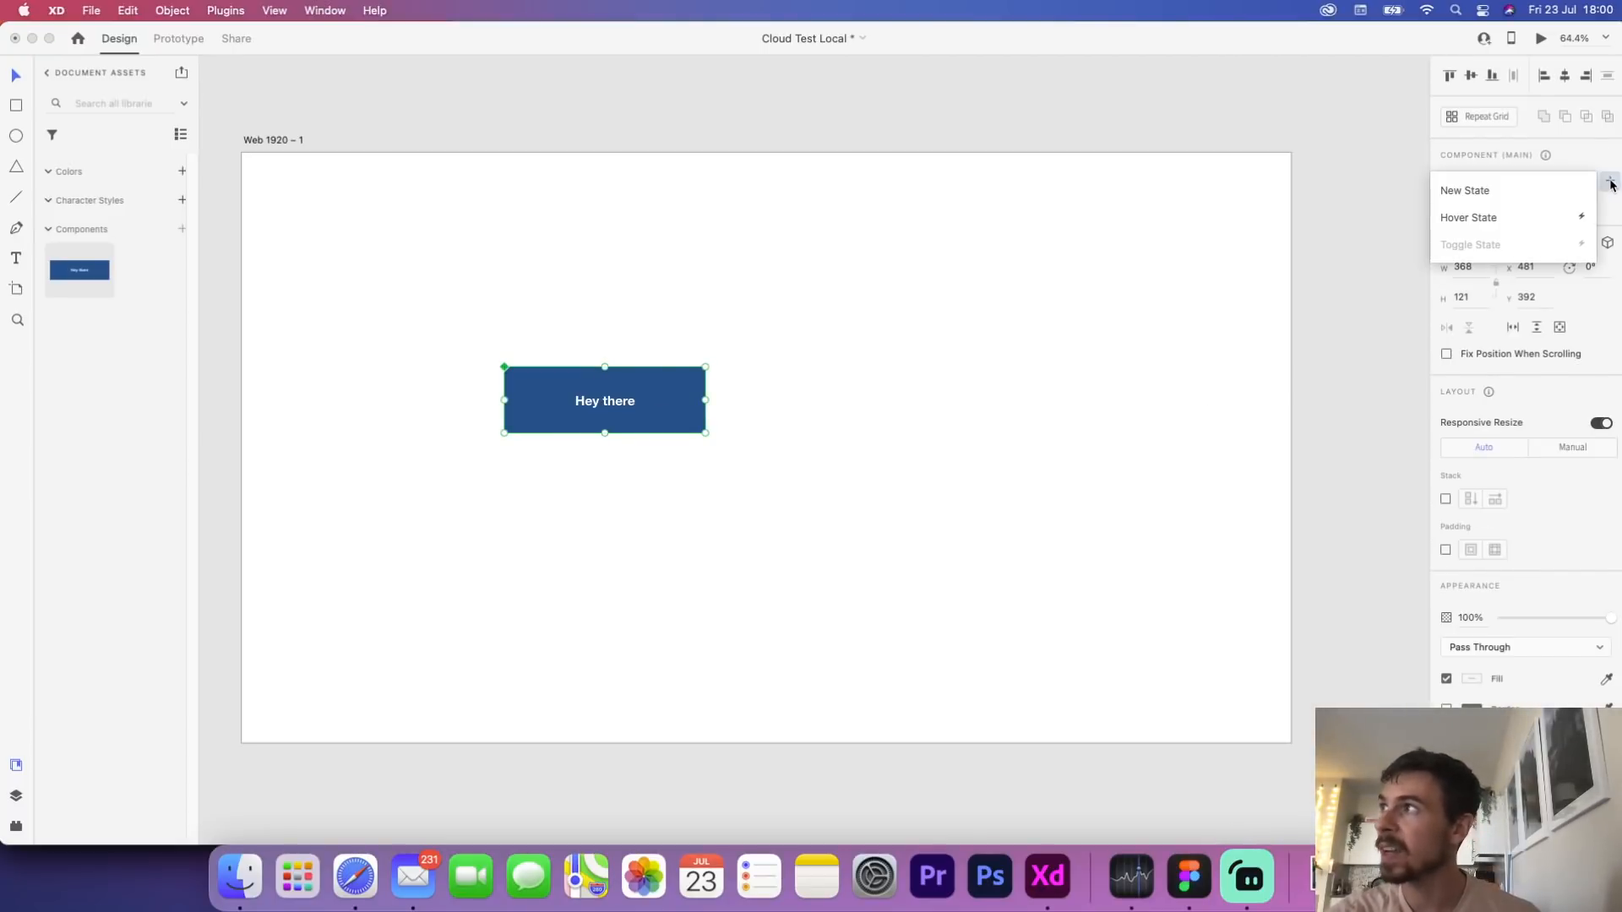
{"action": "left_click", "coordinate": [1477, 191]}
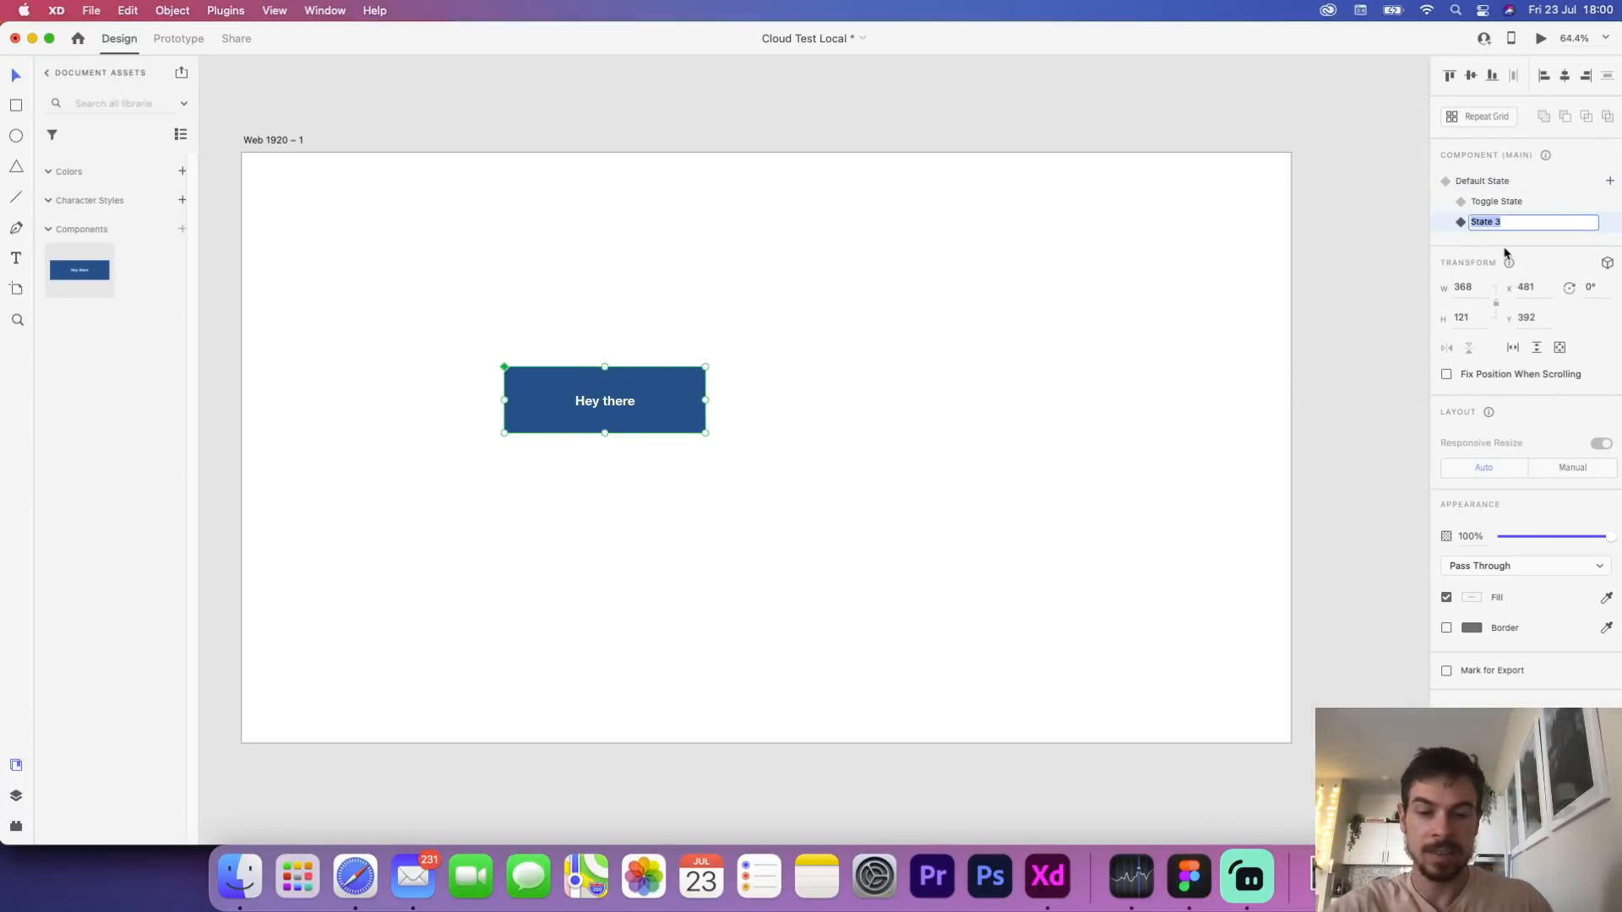
{"action": "key", "text": "BackSpace"}
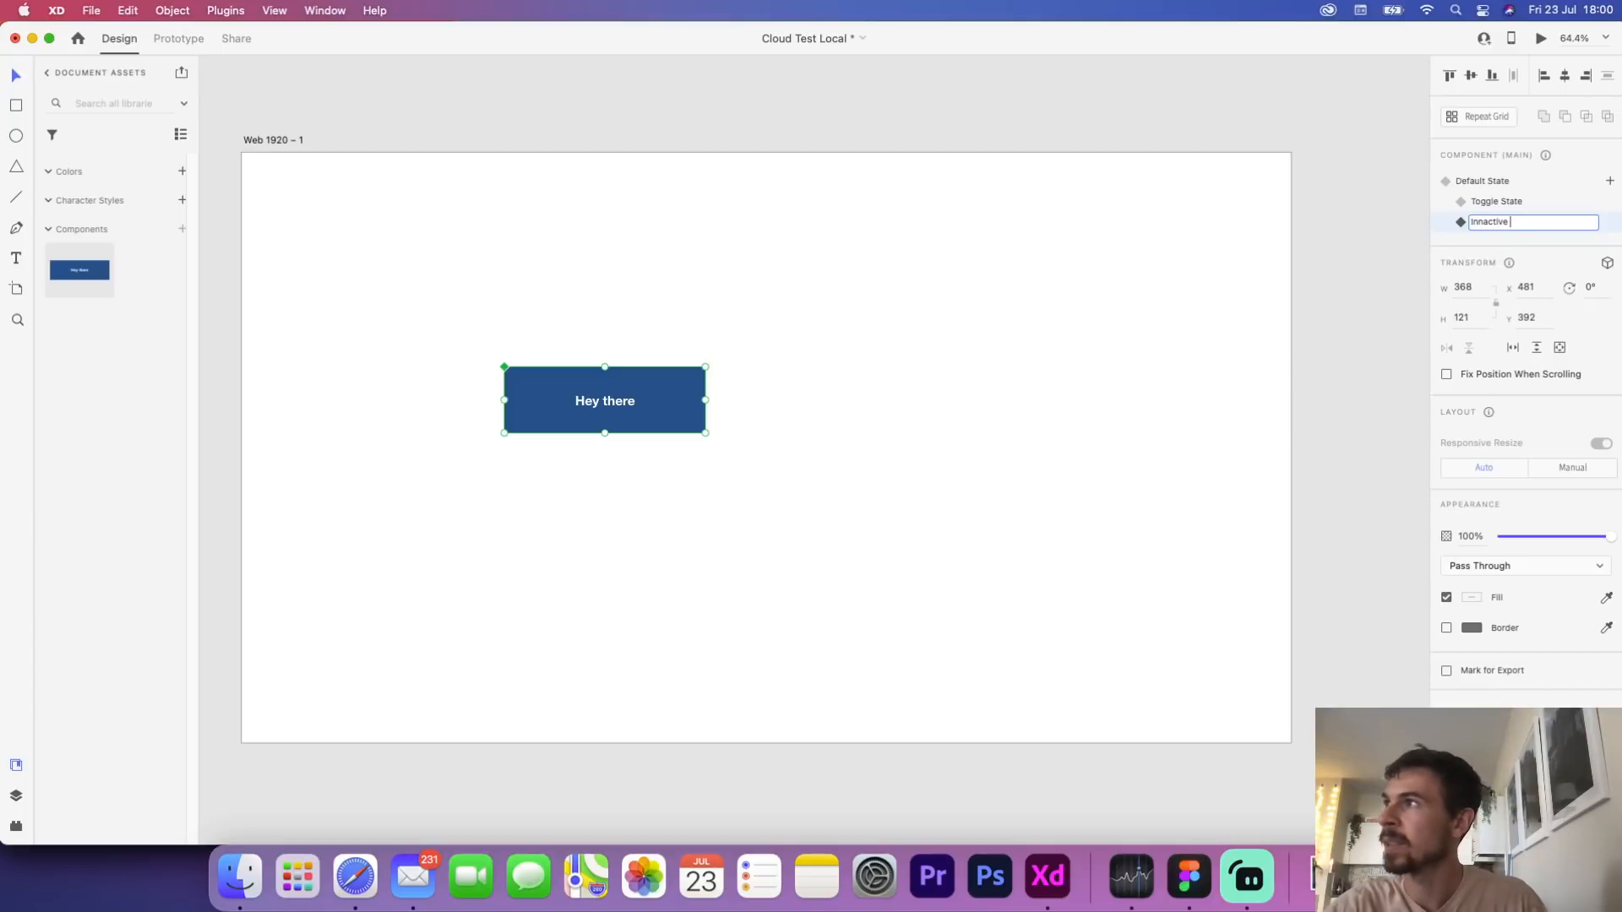
{"action": "type", "text": "Innactive Button"}
{"action": "key", "text": "Return"}
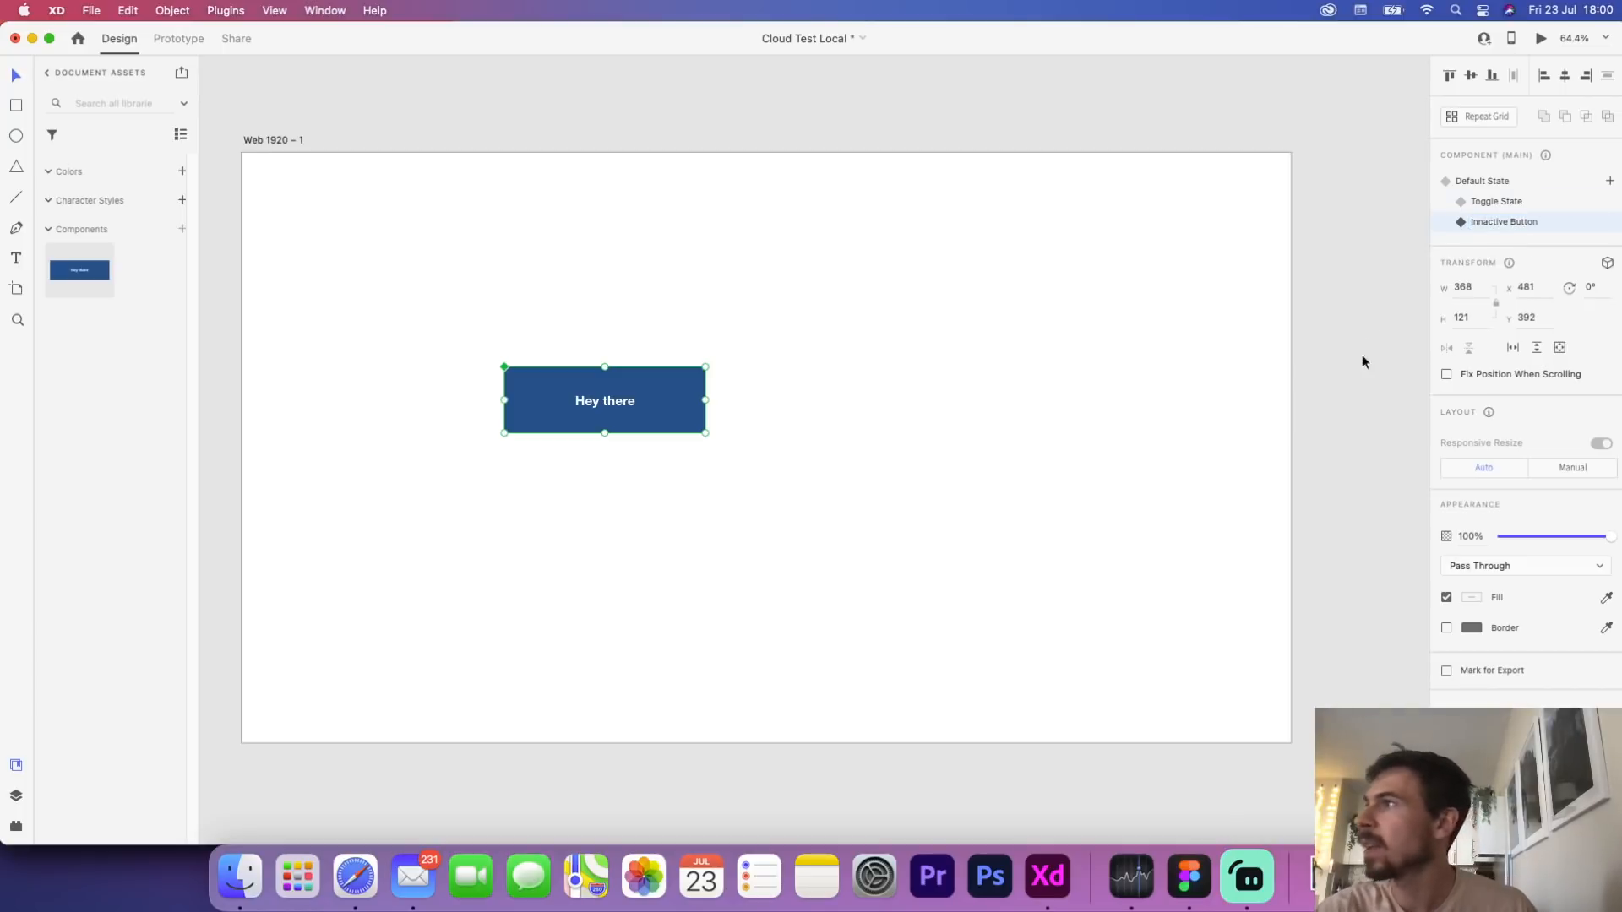
{"action": "left_click", "coordinate": [1471, 598]}
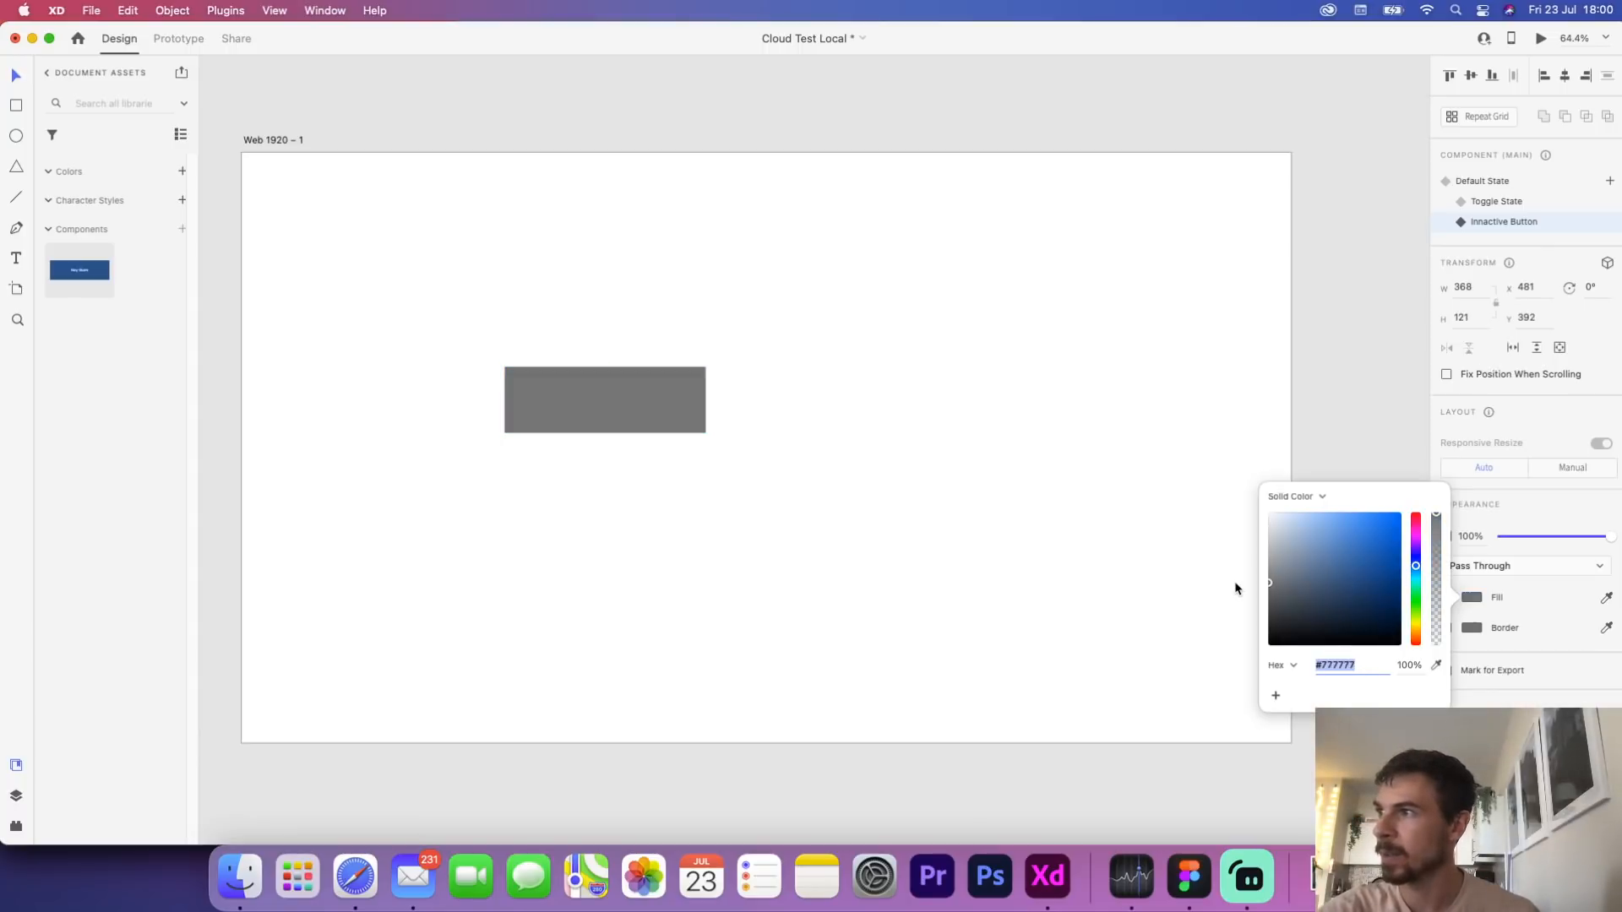
{"action": "left_click_drag", "start_coordinate": [1272, 549], "coordinate": [1231, 605]}
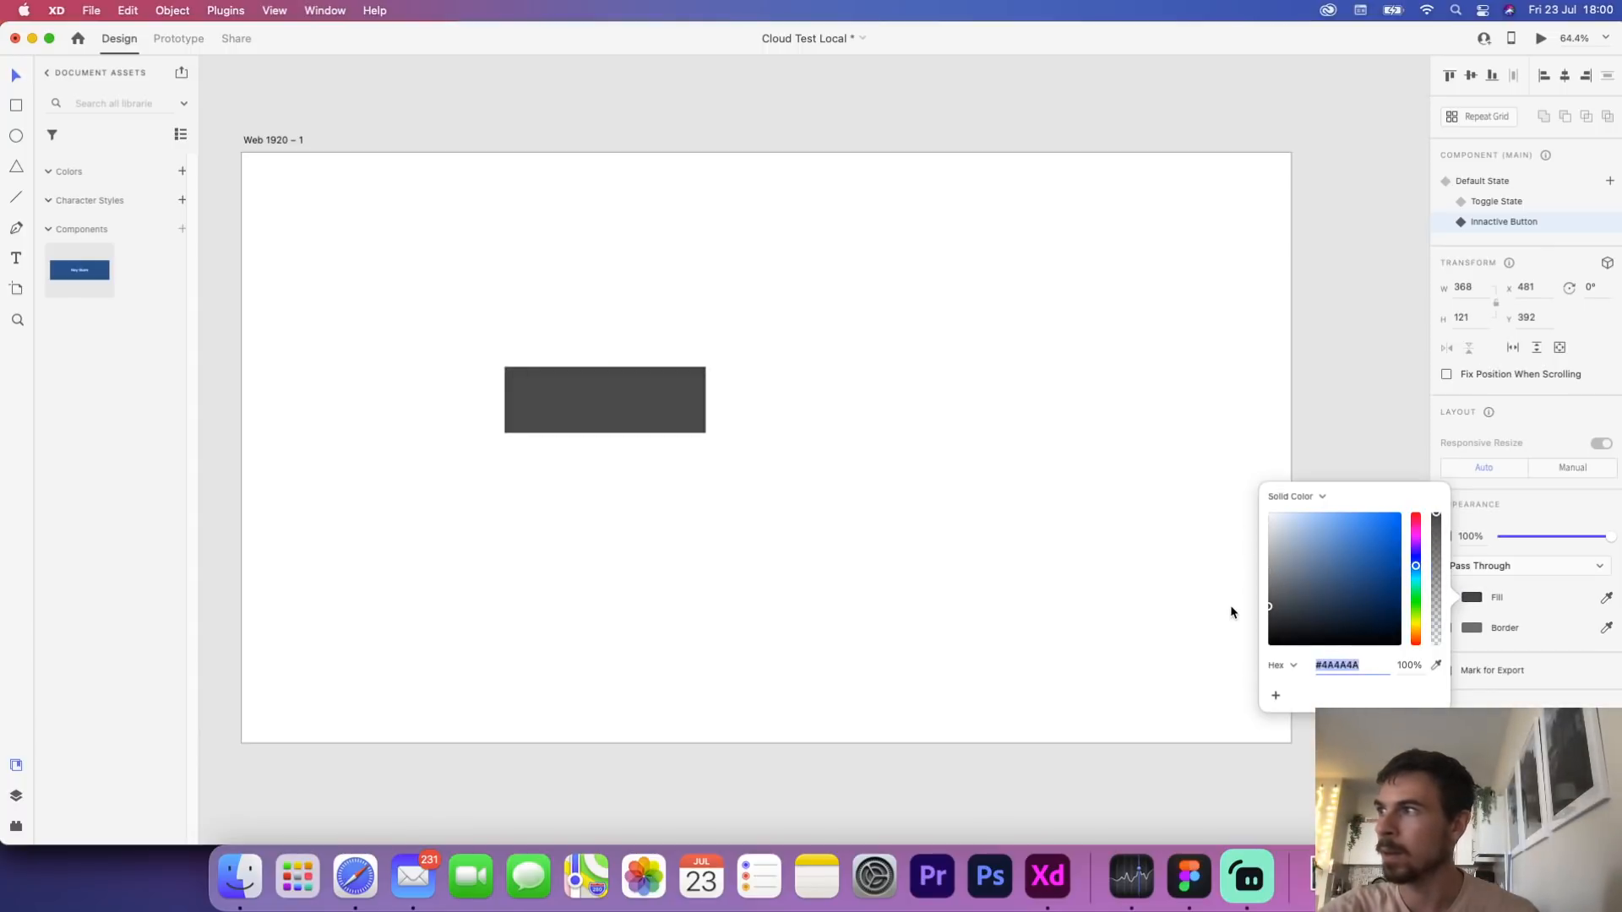
{"action": "left_click", "coordinate": [813, 523]}
{"action": "key", "text": "super+z"}
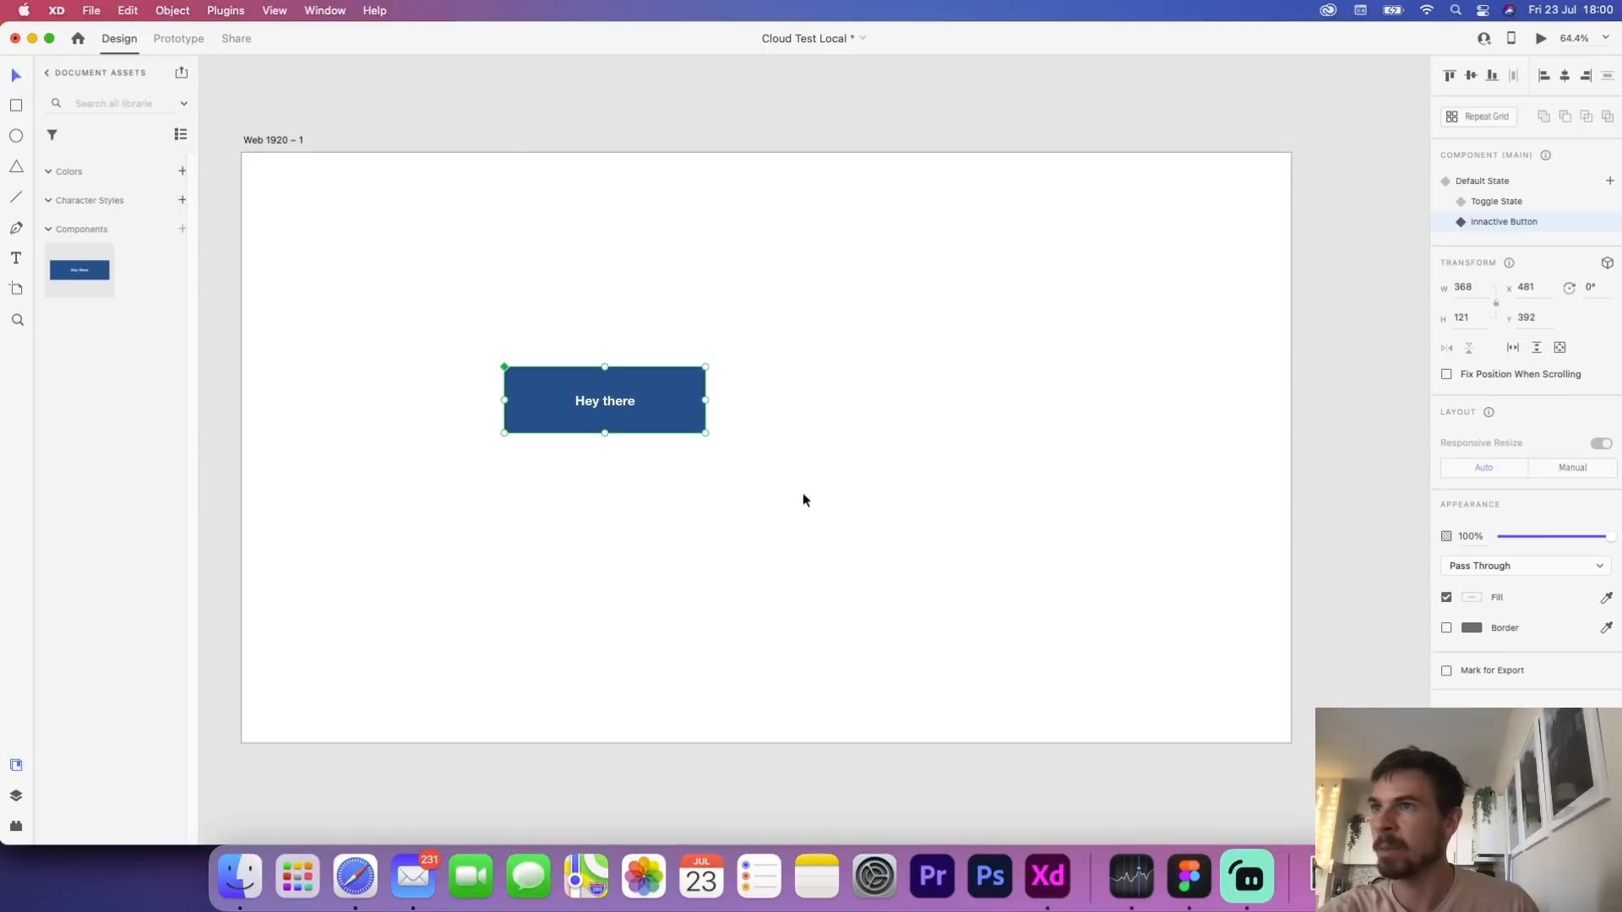
Set the fill of the rectangle inside the button's Innactive Button state to dark grey #525252
{"action": "double_click", "coordinate": [701, 407]}
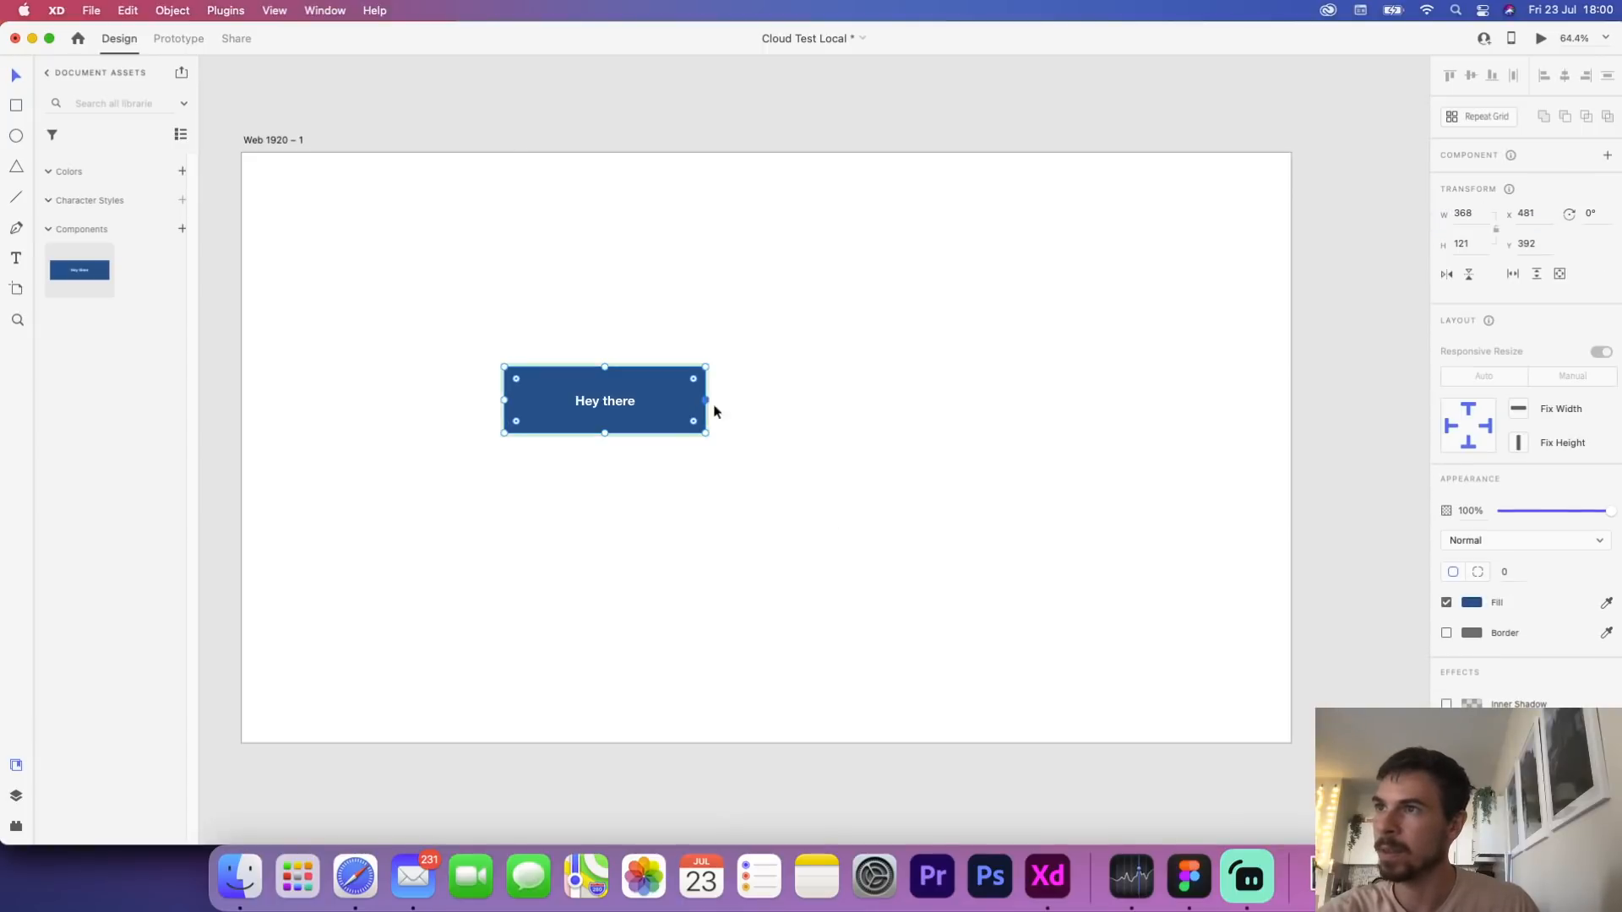
{"action": "left_click", "coordinate": [1466, 605]}
{"action": "left_click_drag", "start_coordinate": [1354, 601], "coordinate": [1249, 609]}
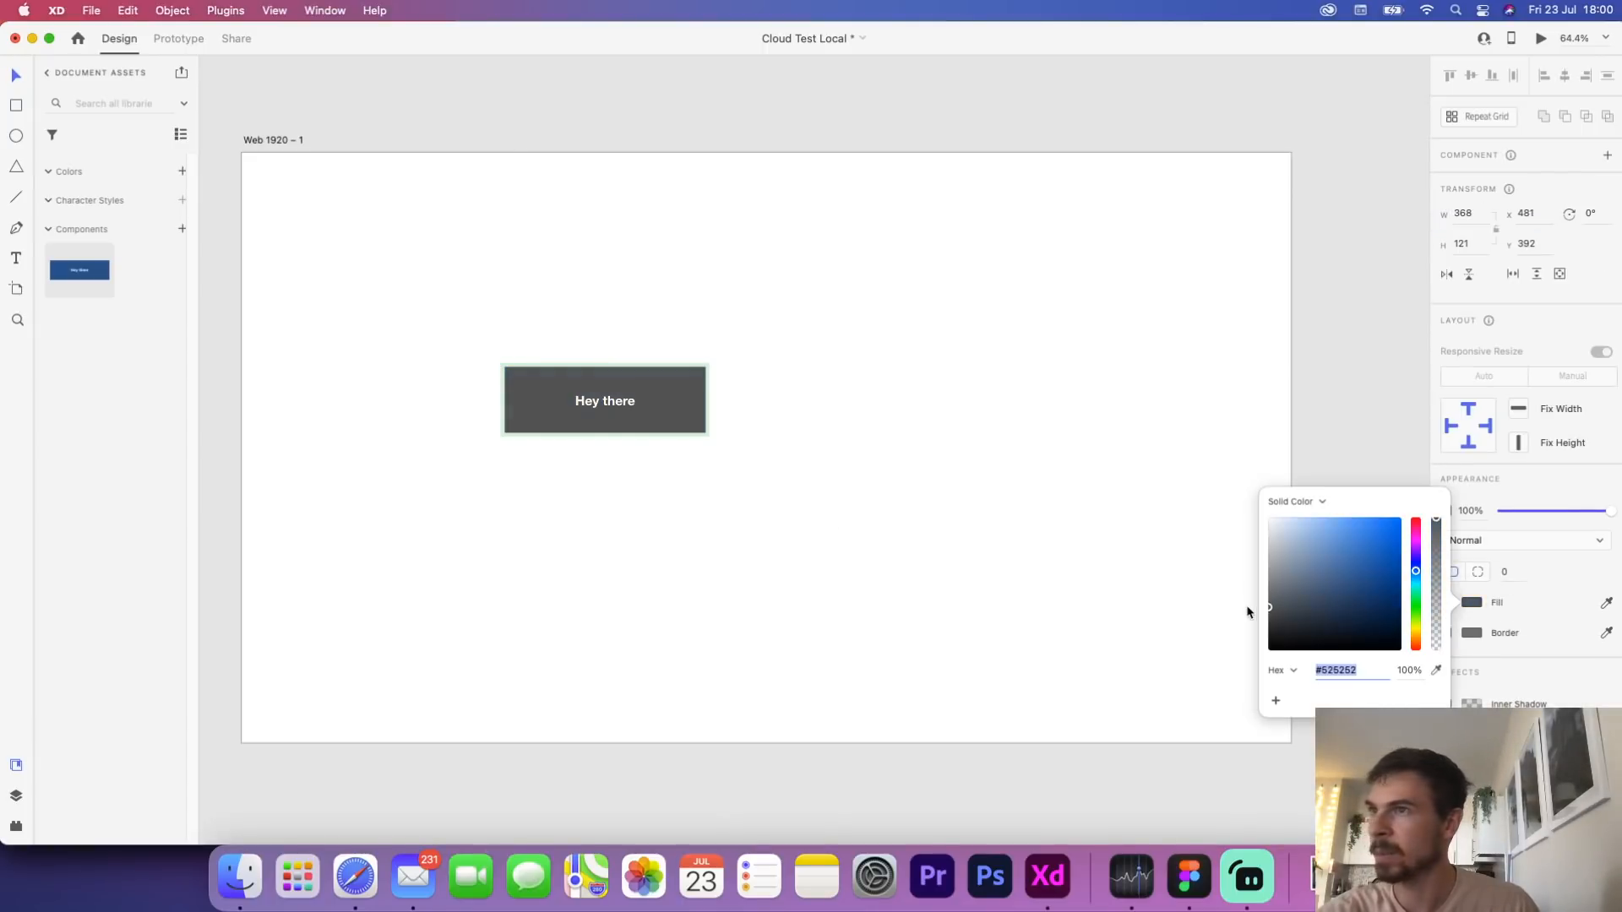
{"action": "left_click", "coordinate": [1067, 582]}
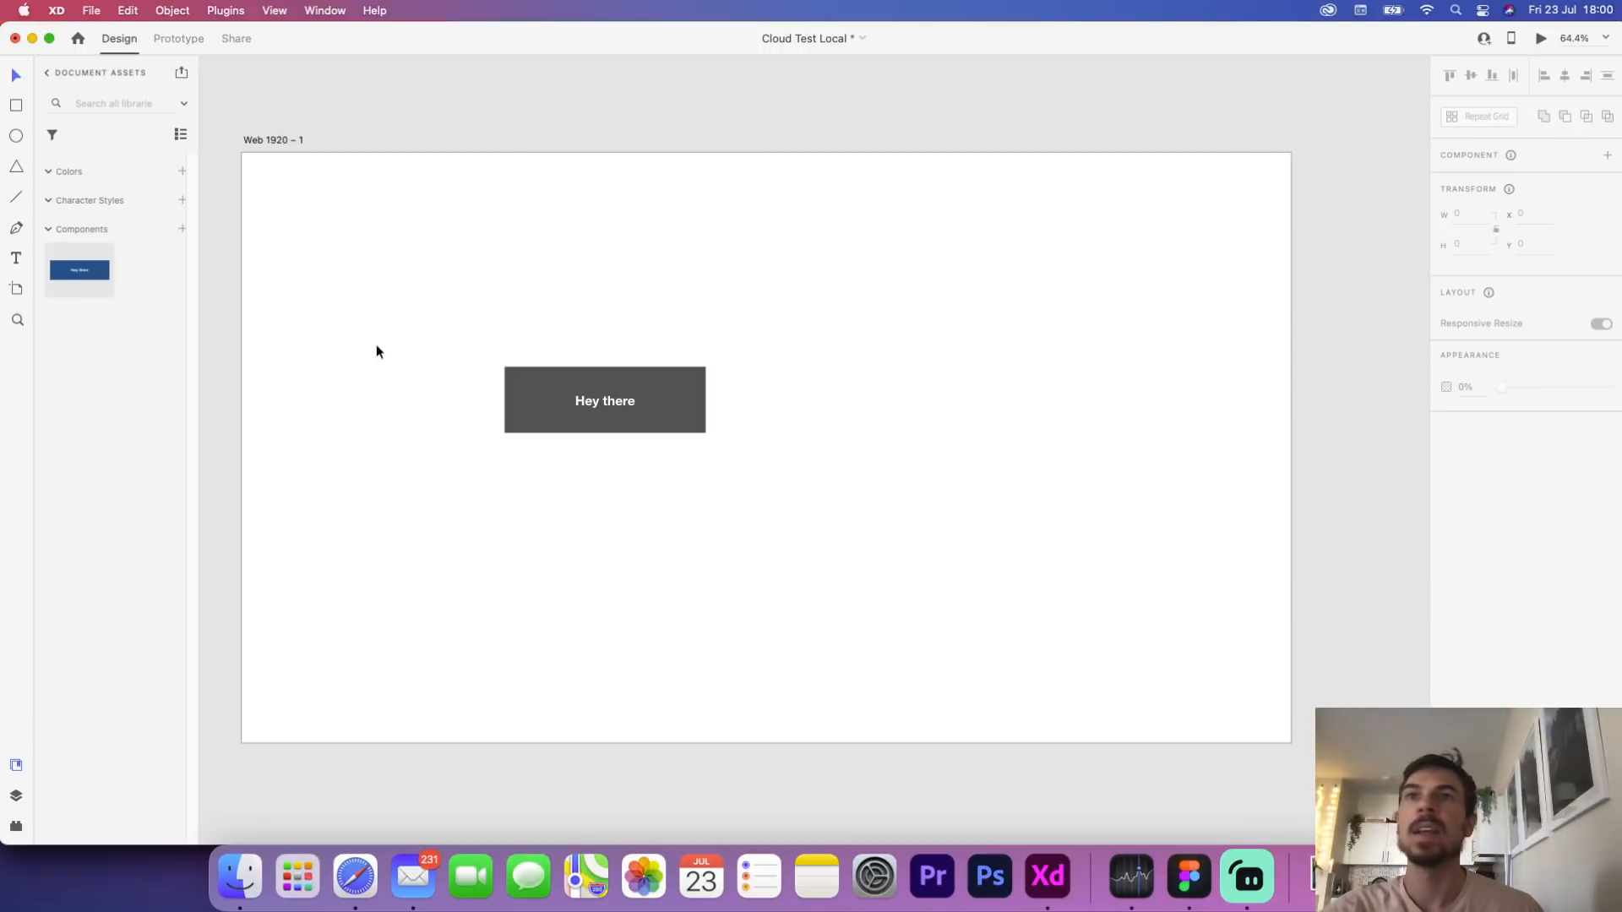
Place an instance of the button component at about X 1172, Y 356 and switch it to the Innactive Button state
{"action": "left_click_drag", "start_coordinate": [80, 270], "coordinate": [989, 348]}
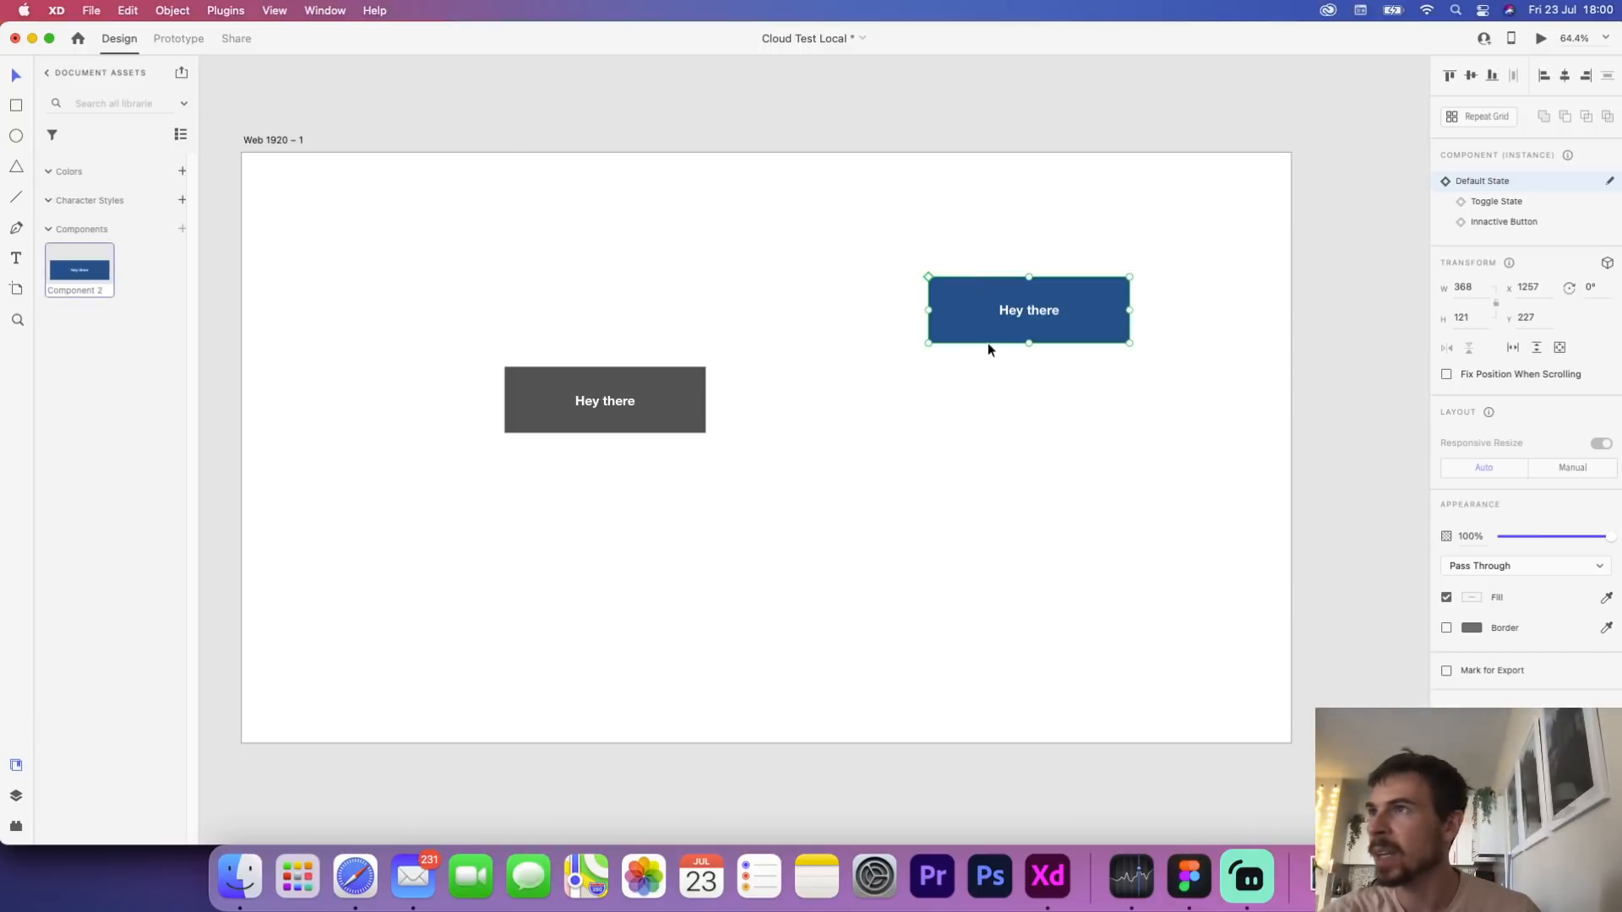
{"action": "left_click", "coordinate": [1504, 201]}
{"action": "left_click", "coordinate": [1174, 400]}
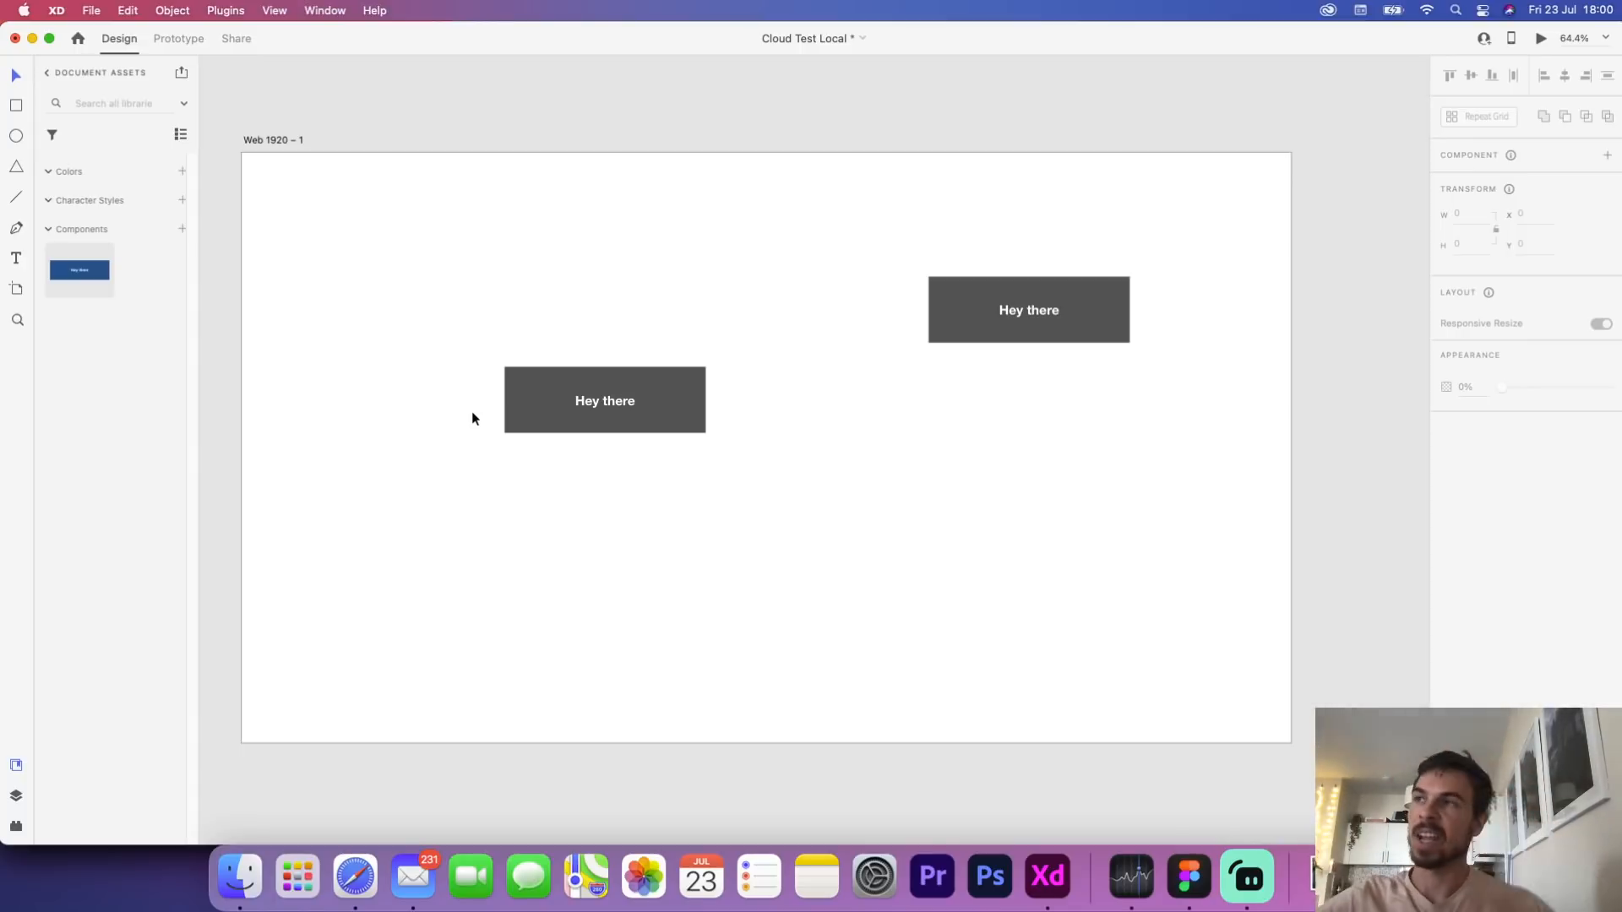
{"action": "left_click_drag", "start_coordinate": [1072, 310], "coordinate": [1024, 380]}
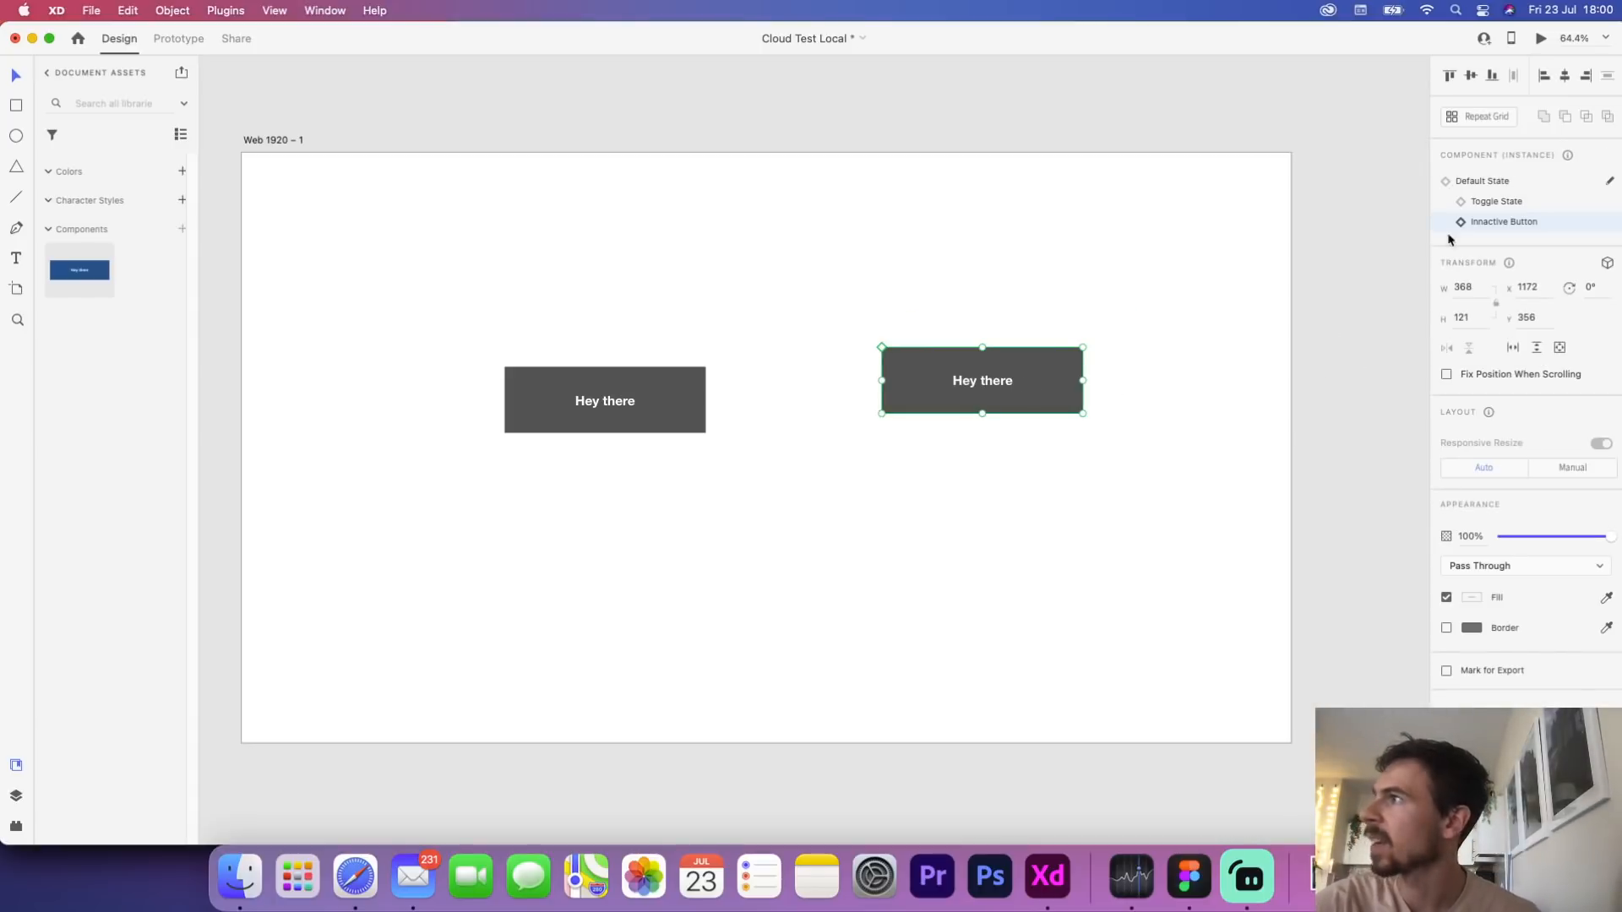
Return the button instance to its Default State and preview the artboard
{"action": "left_click", "coordinate": [1497, 202]}
{"action": "left_click", "coordinate": [1485, 182]}
{"action": "left_click", "coordinate": [1227, 338]}
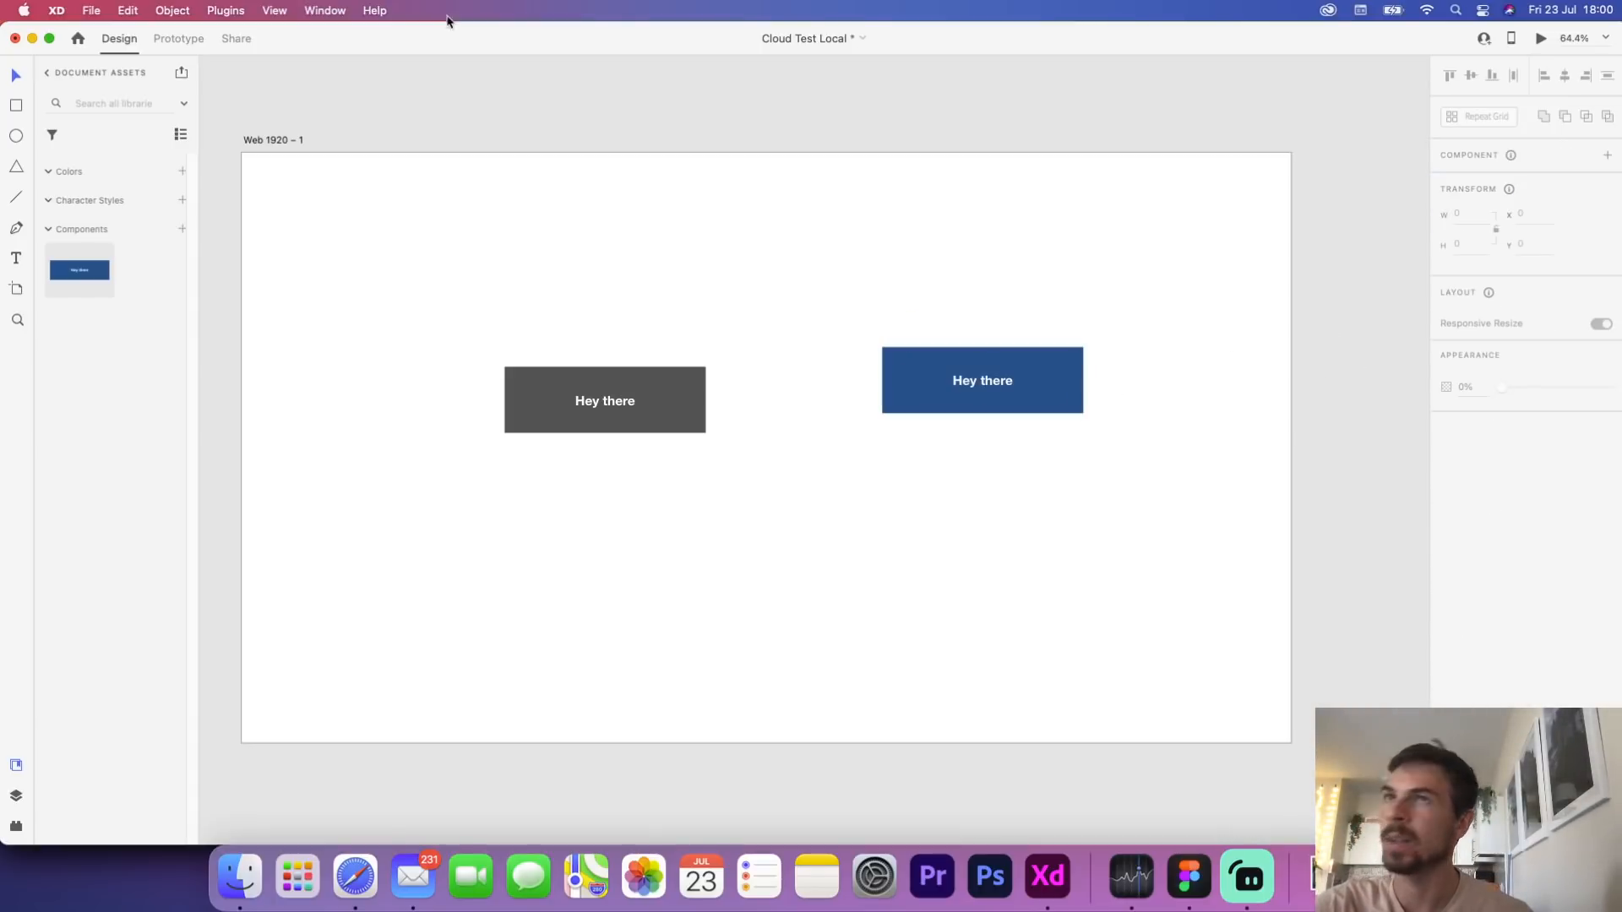
{"action": "left_click", "coordinate": [1542, 38]}
{"action": "left_click", "coordinate": [1233, 380]}
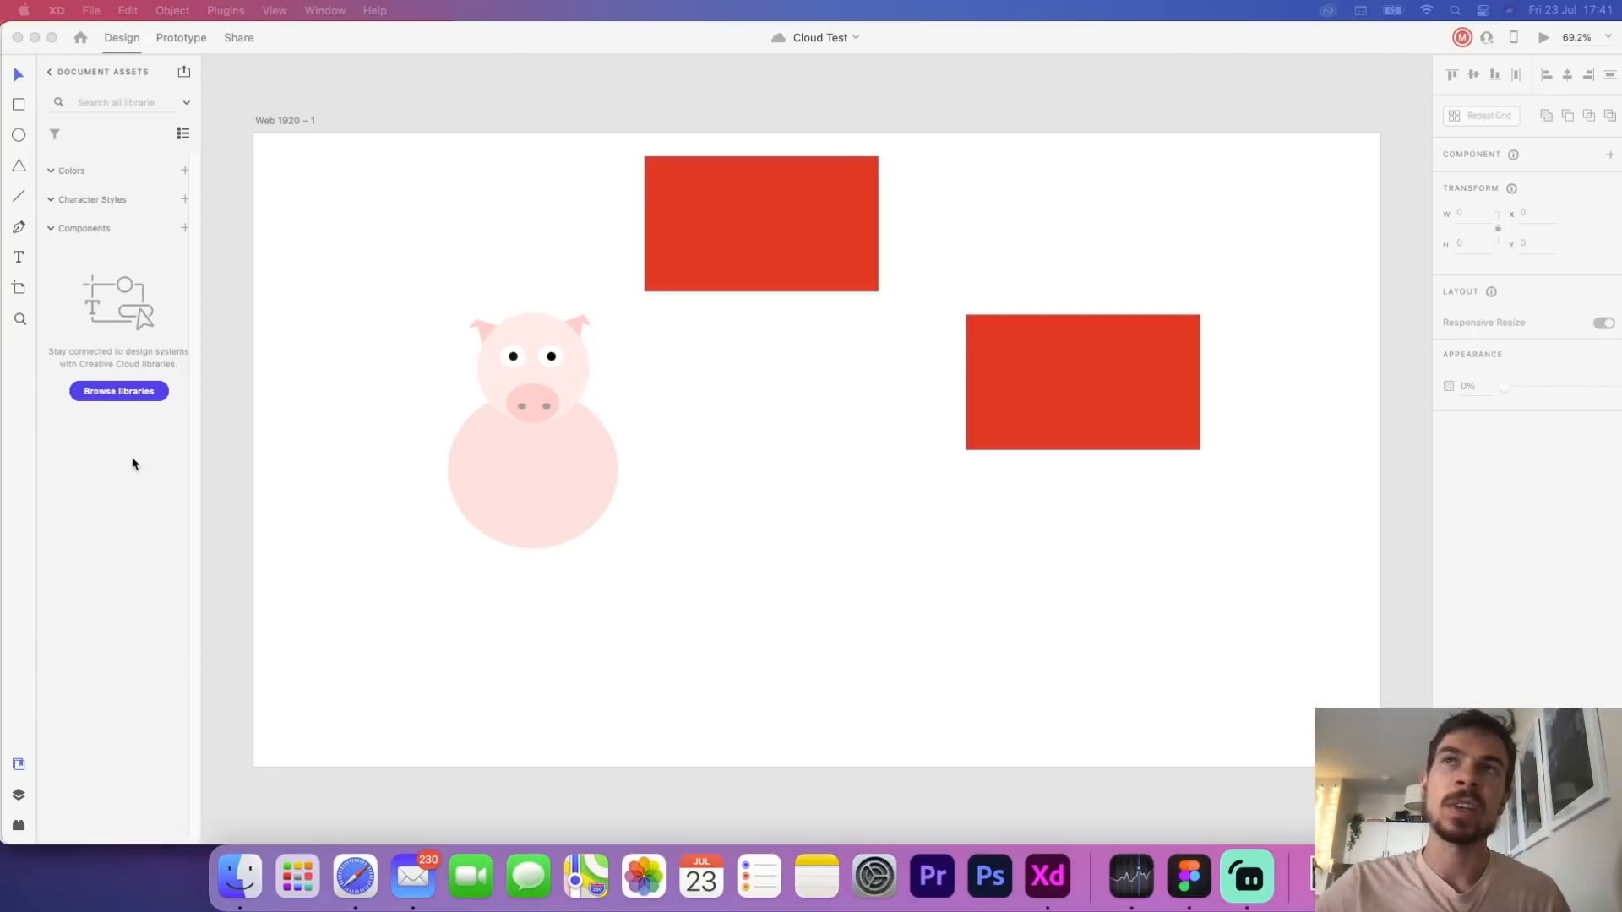
Open the home window from the Cloud Test document, examine the recent cloud and local files, and close it
{"action": "left_click", "coordinate": [82, 39]}
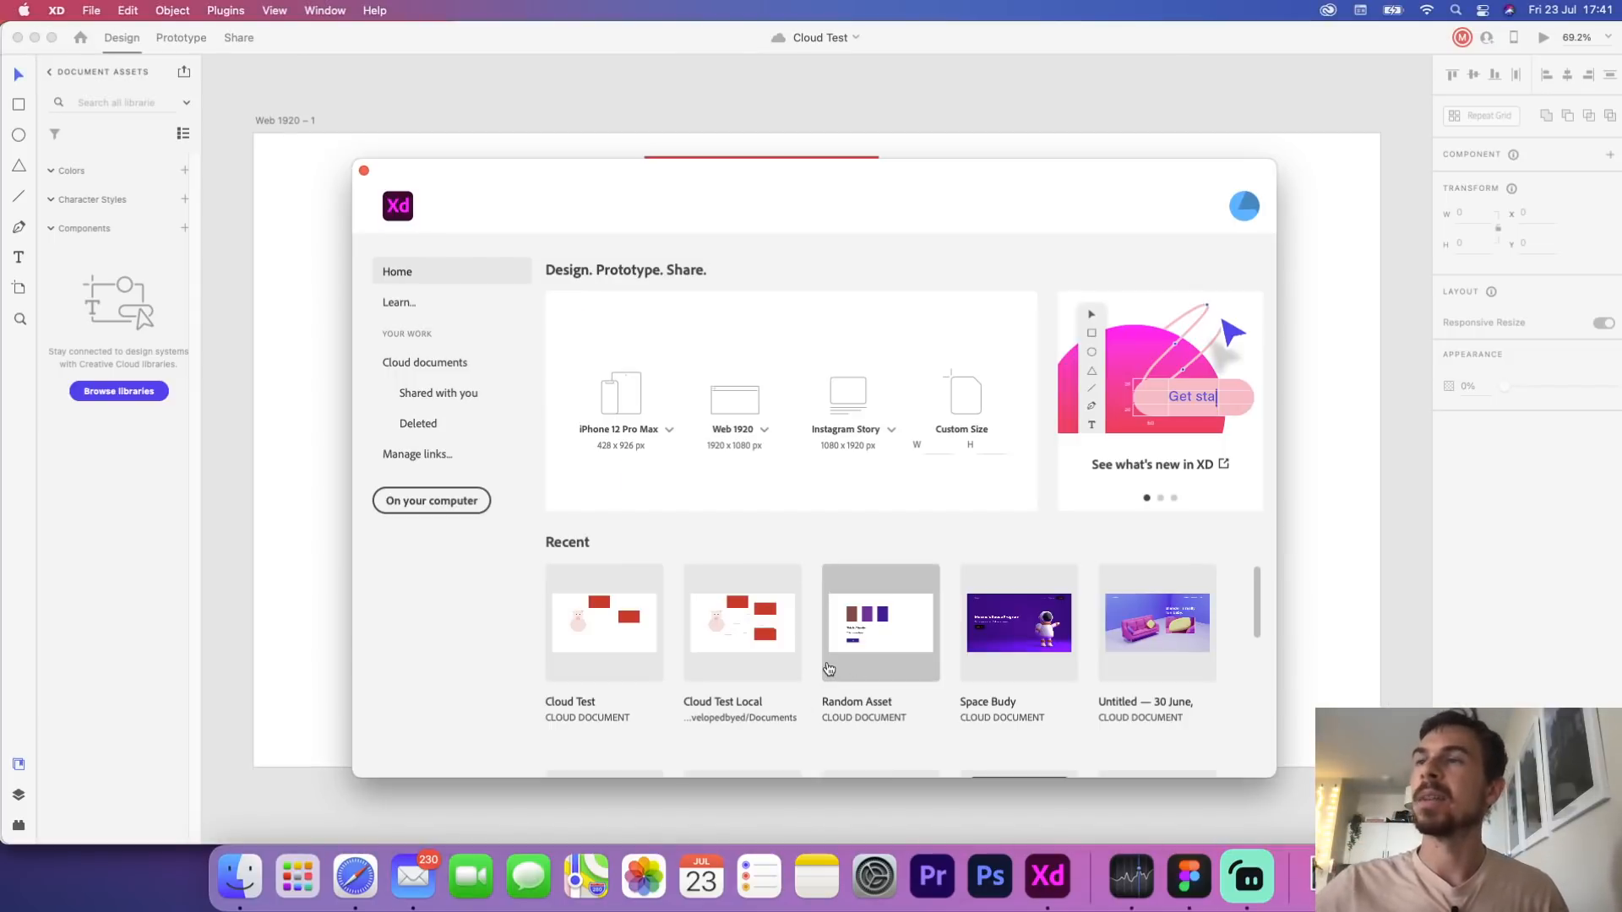
{"action": "left_click", "coordinate": [362, 171]}
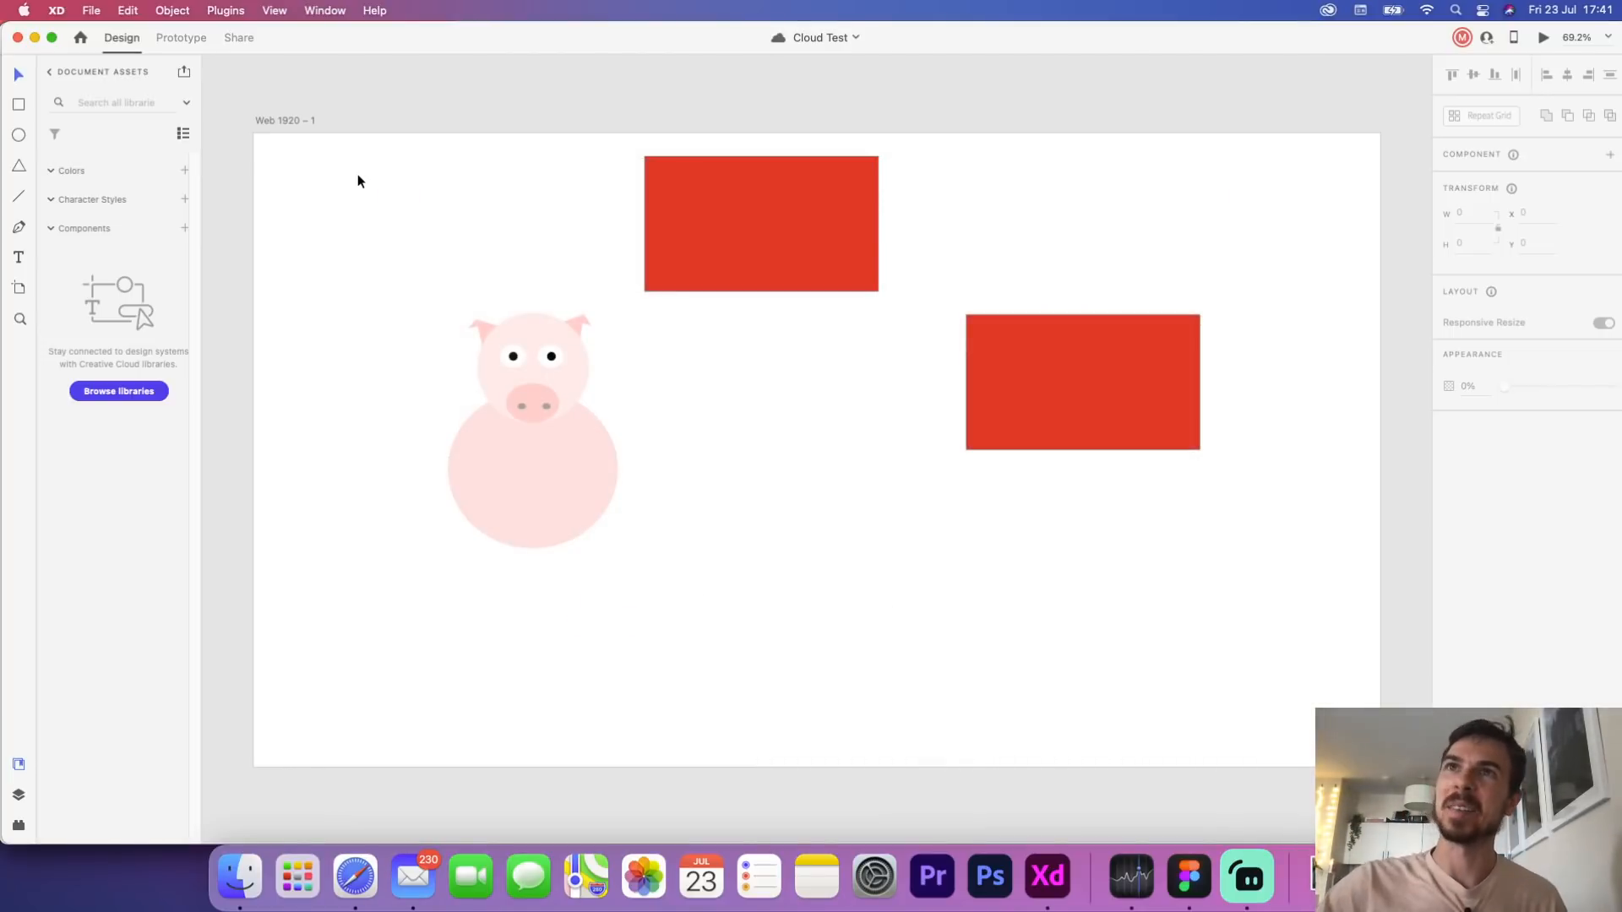
{"action": "left_click", "coordinate": [80, 37]}
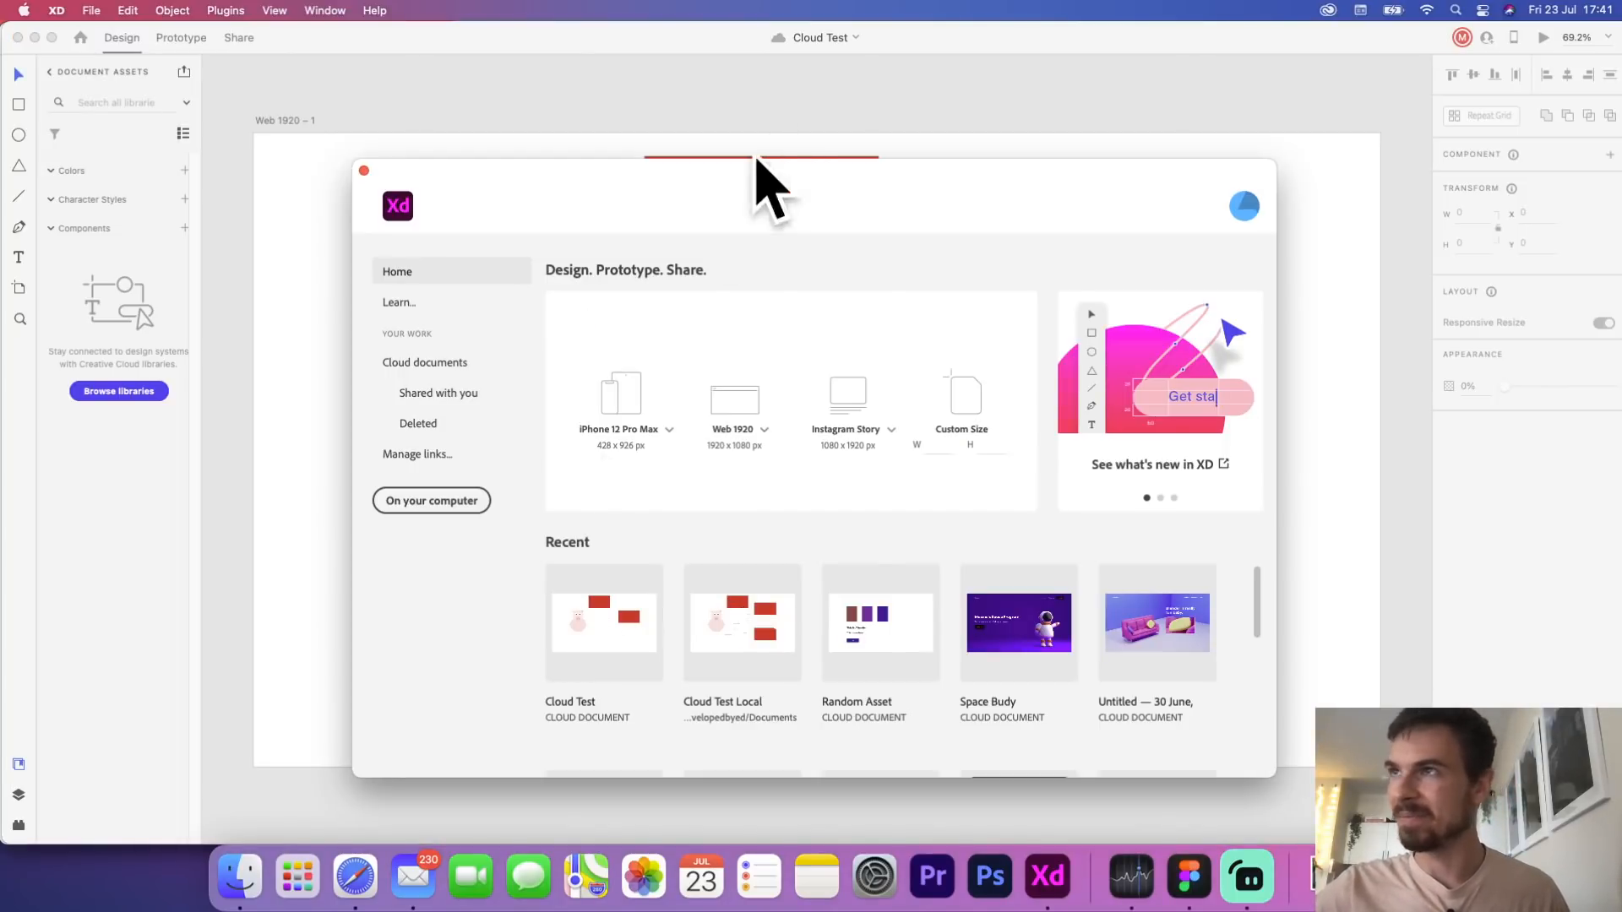
{"action": "left_click_drag", "start_coordinate": [735, 180], "coordinate": [753, 130]}
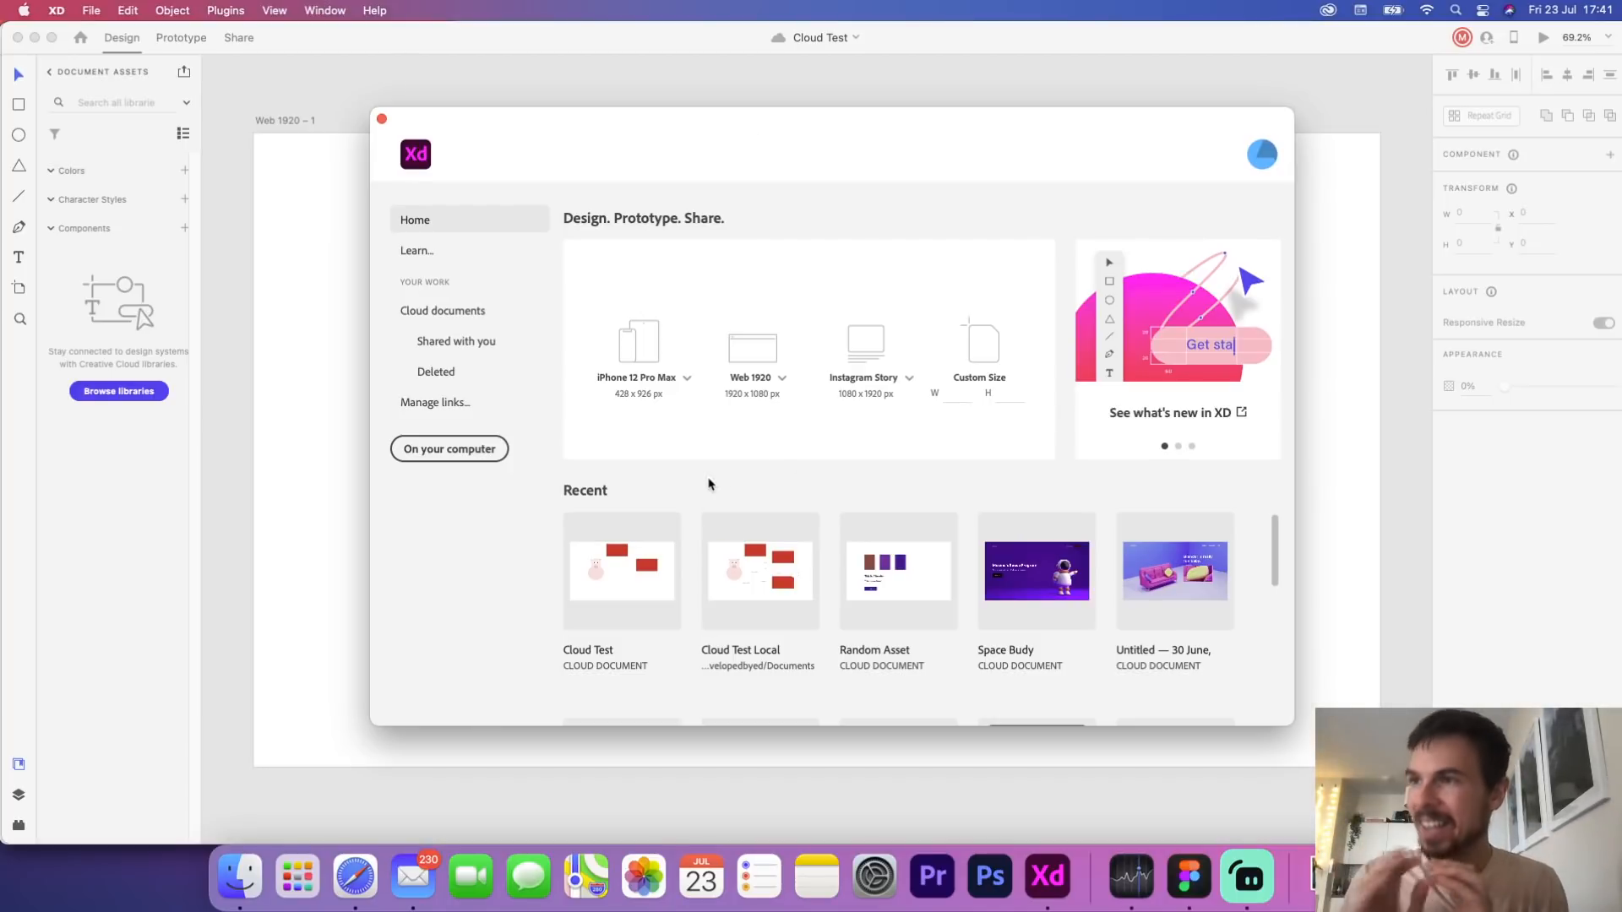
{"action": "left_click", "coordinate": [381, 118]}
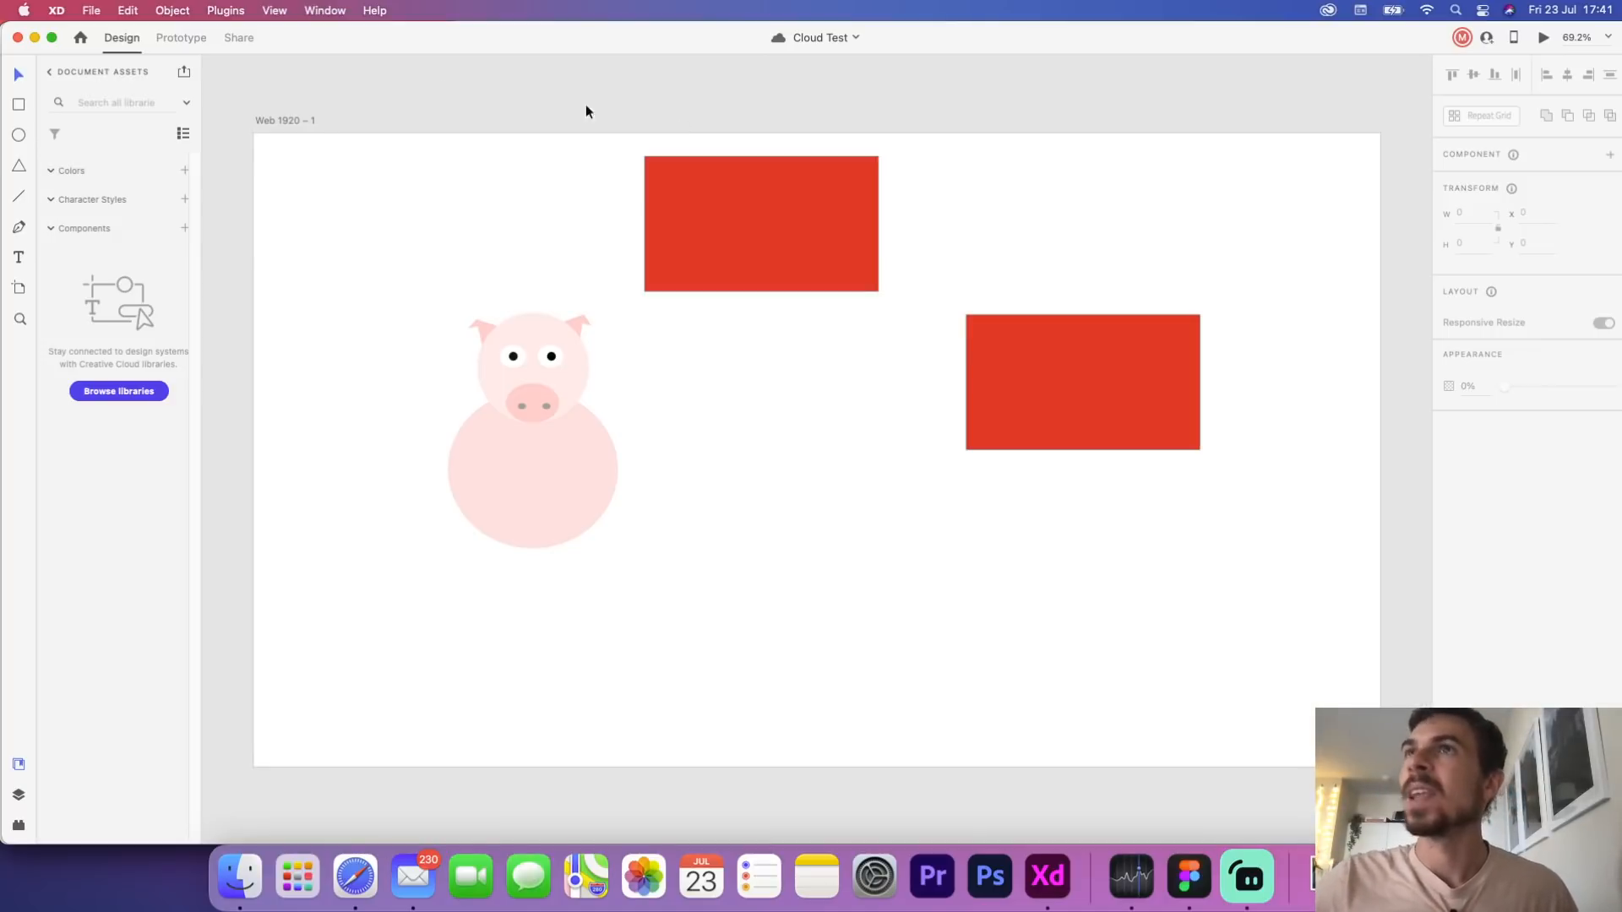
Examine the options and members for inviting people to edit the Cloud Test document, and close the invitation
{"action": "left_click", "coordinate": [1488, 39]}
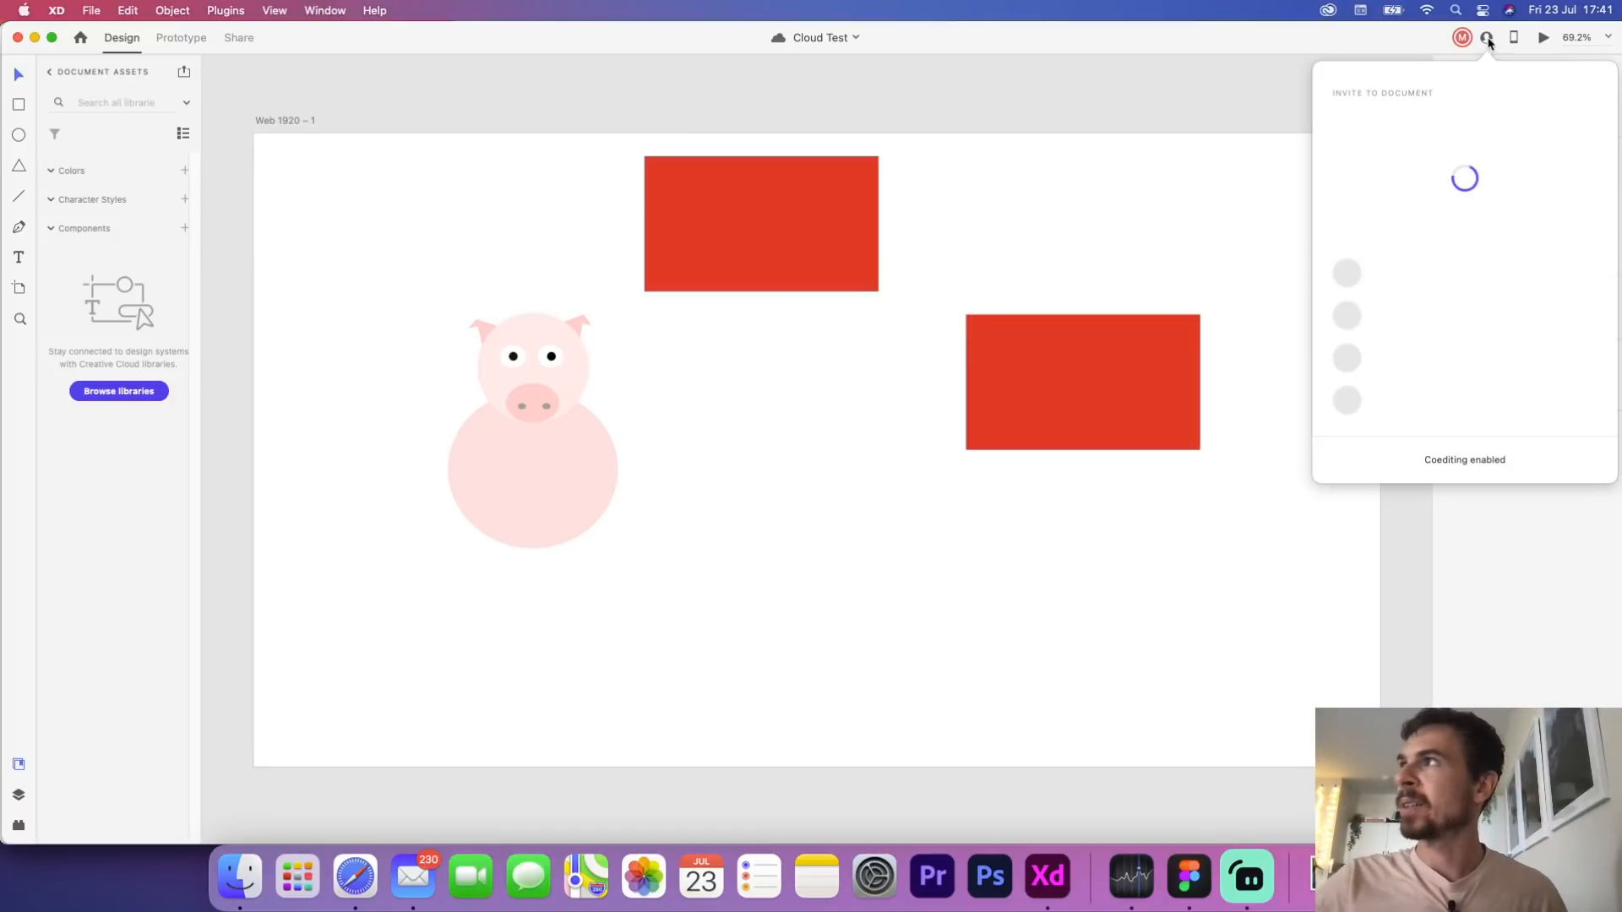
{"action": "left_click", "coordinate": [1402, 169]}
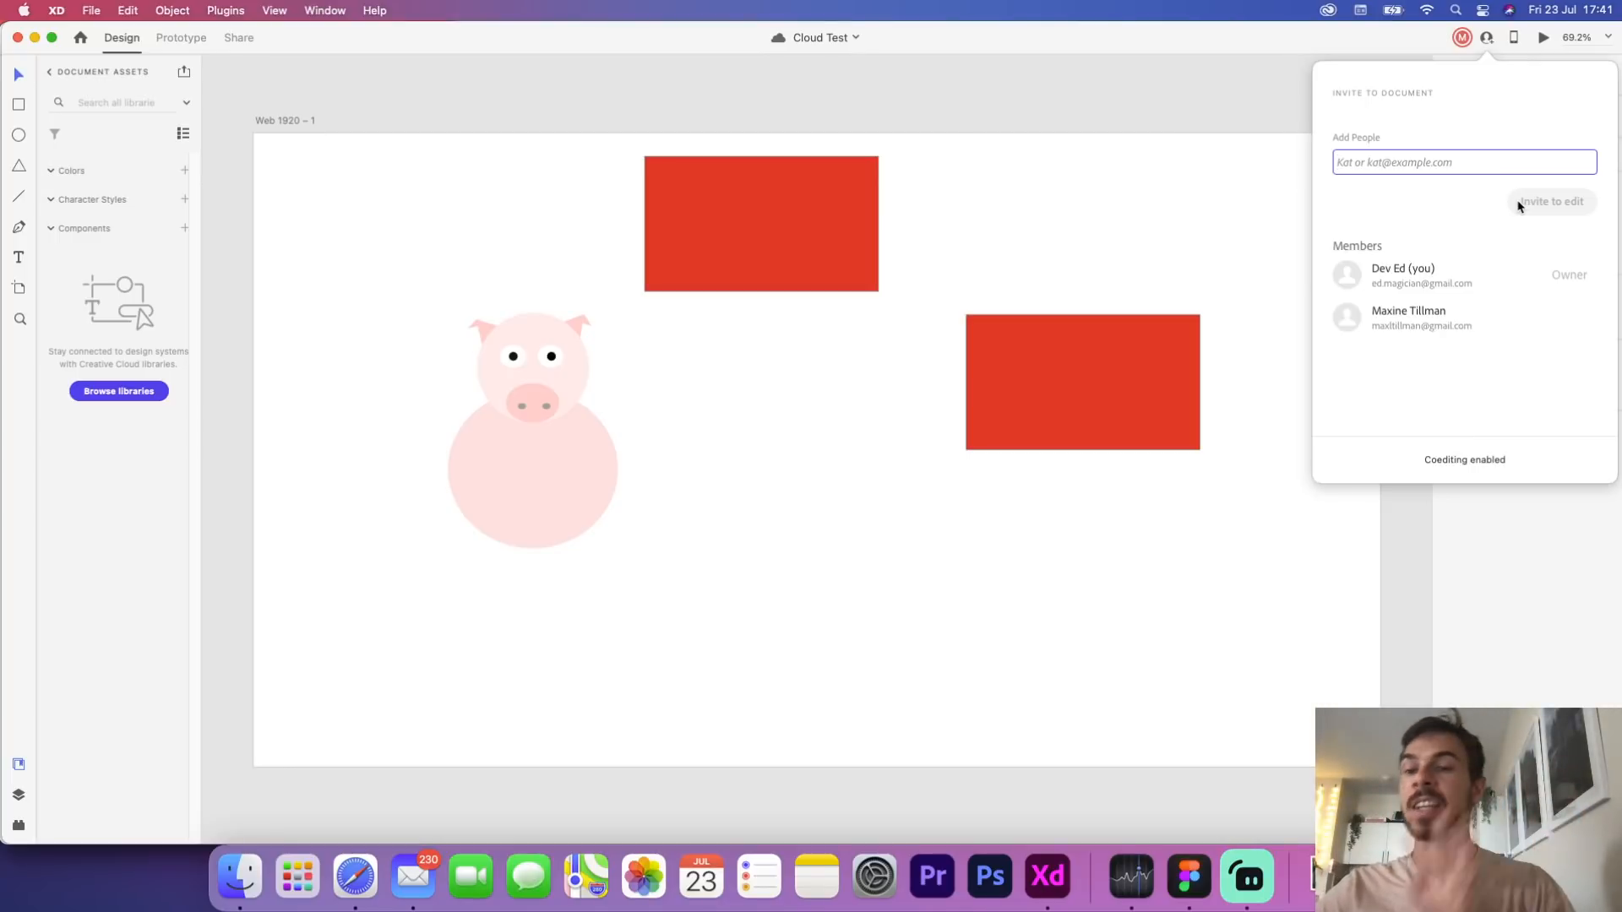
{"action": "left_click", "coordinate": [1154, 334]}
Switch to Figma, open the sharing settings of Random Project and check the edit and view permissions for invitees
{"action": "left_click", "coordinate": [1188, 874]}
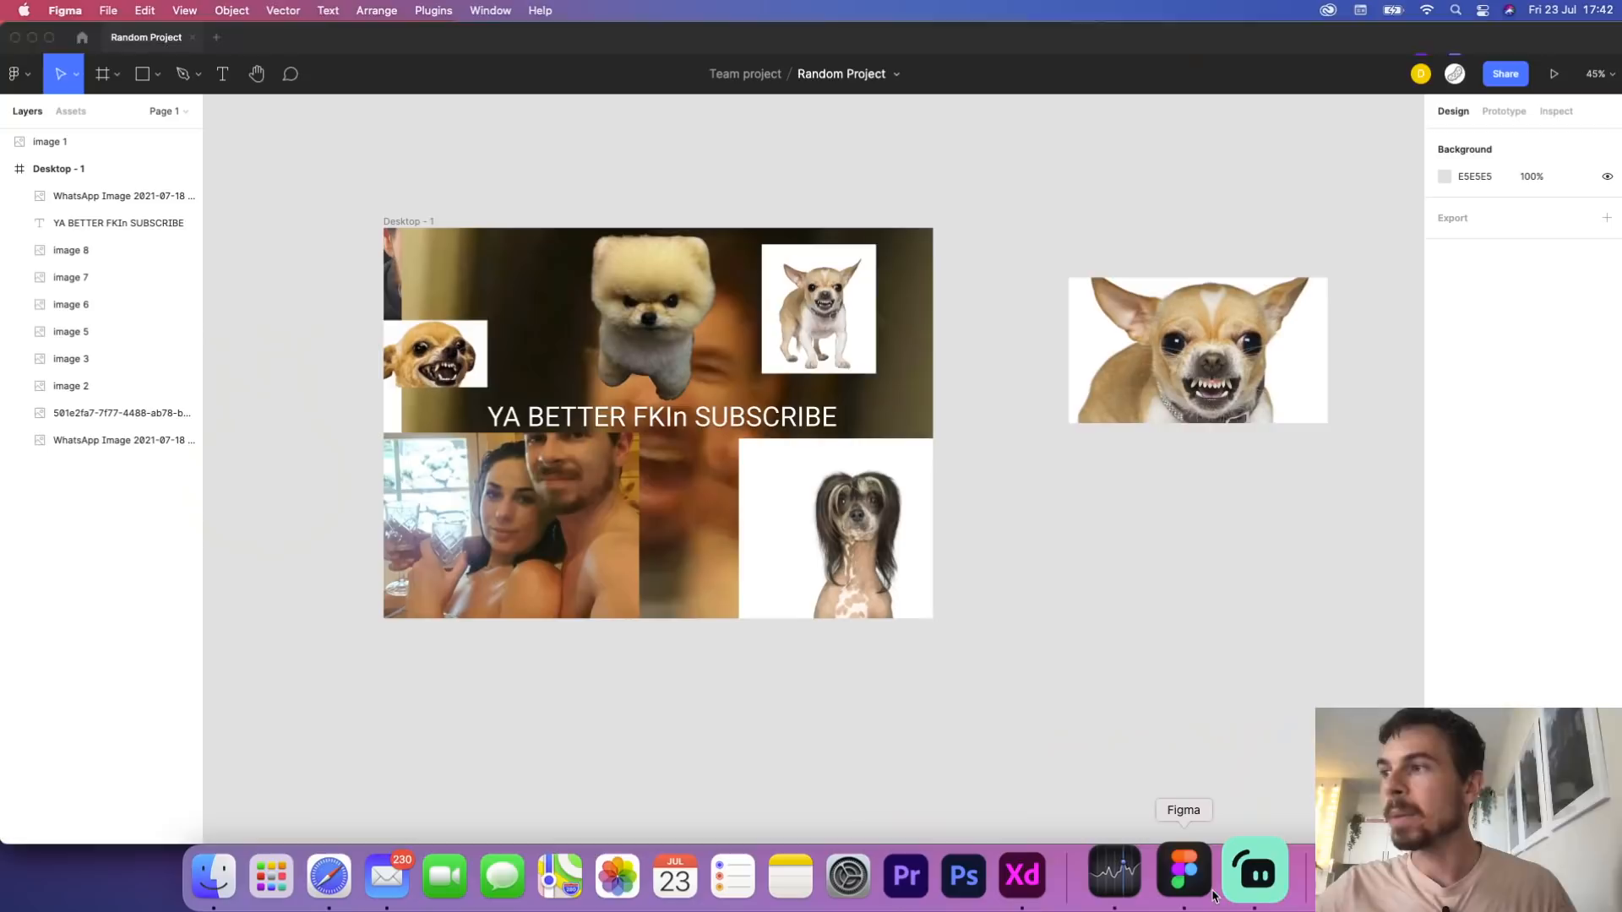
{"action": "scroll", "coordinate": [518, 319], "scroll_direction": "left", "scroll_amount": 2}
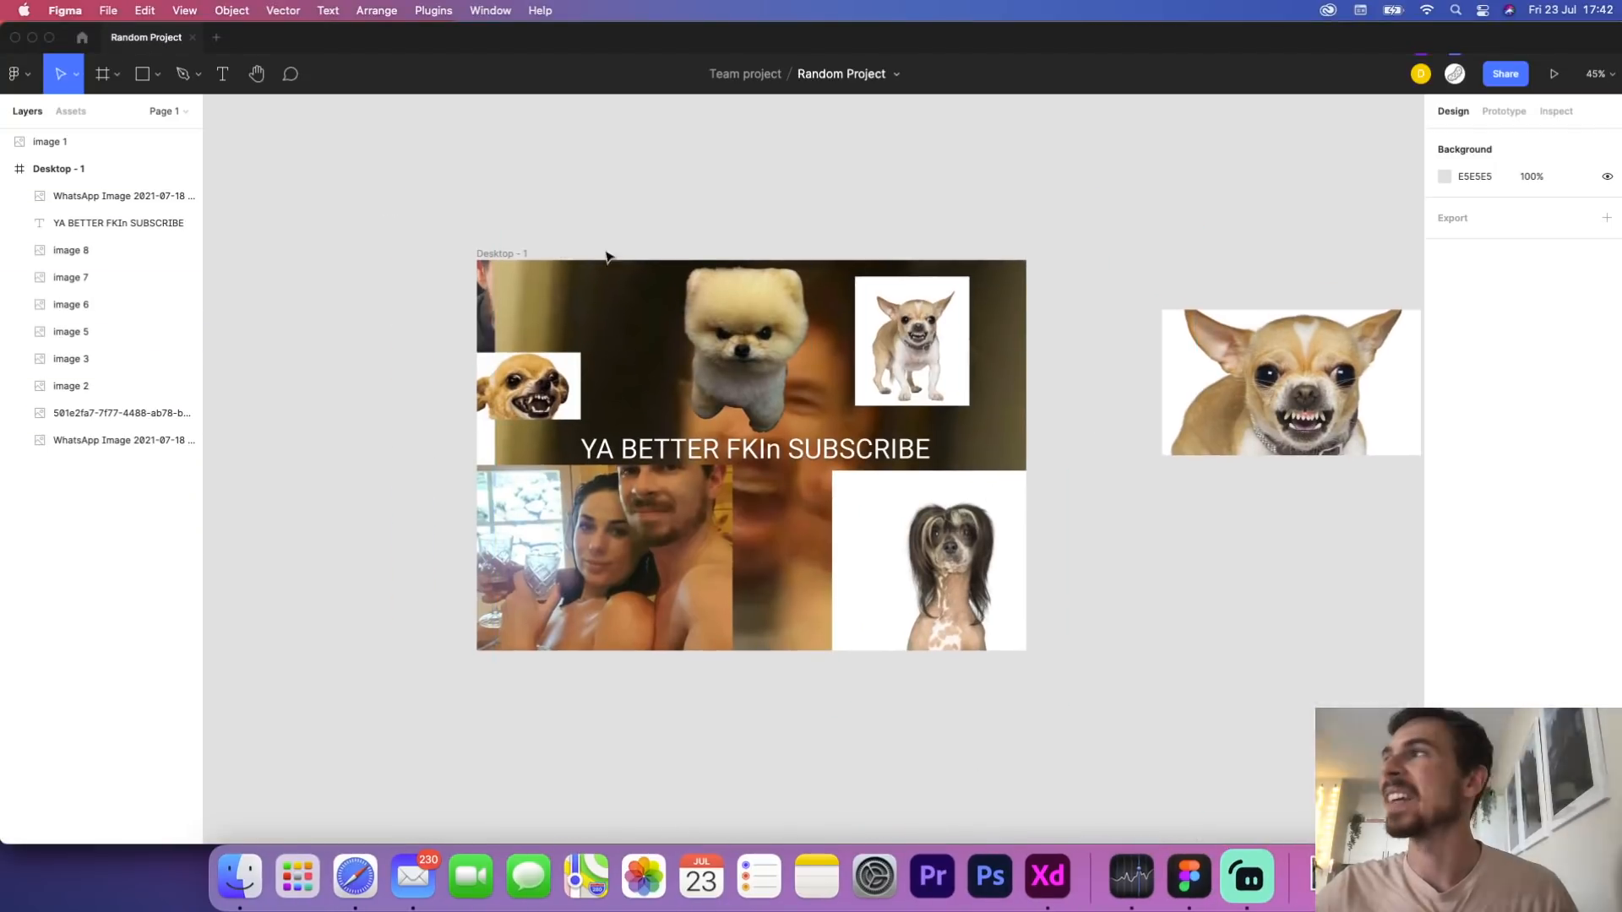
{"action": "left_click", "coordinate": [1506, 78]}
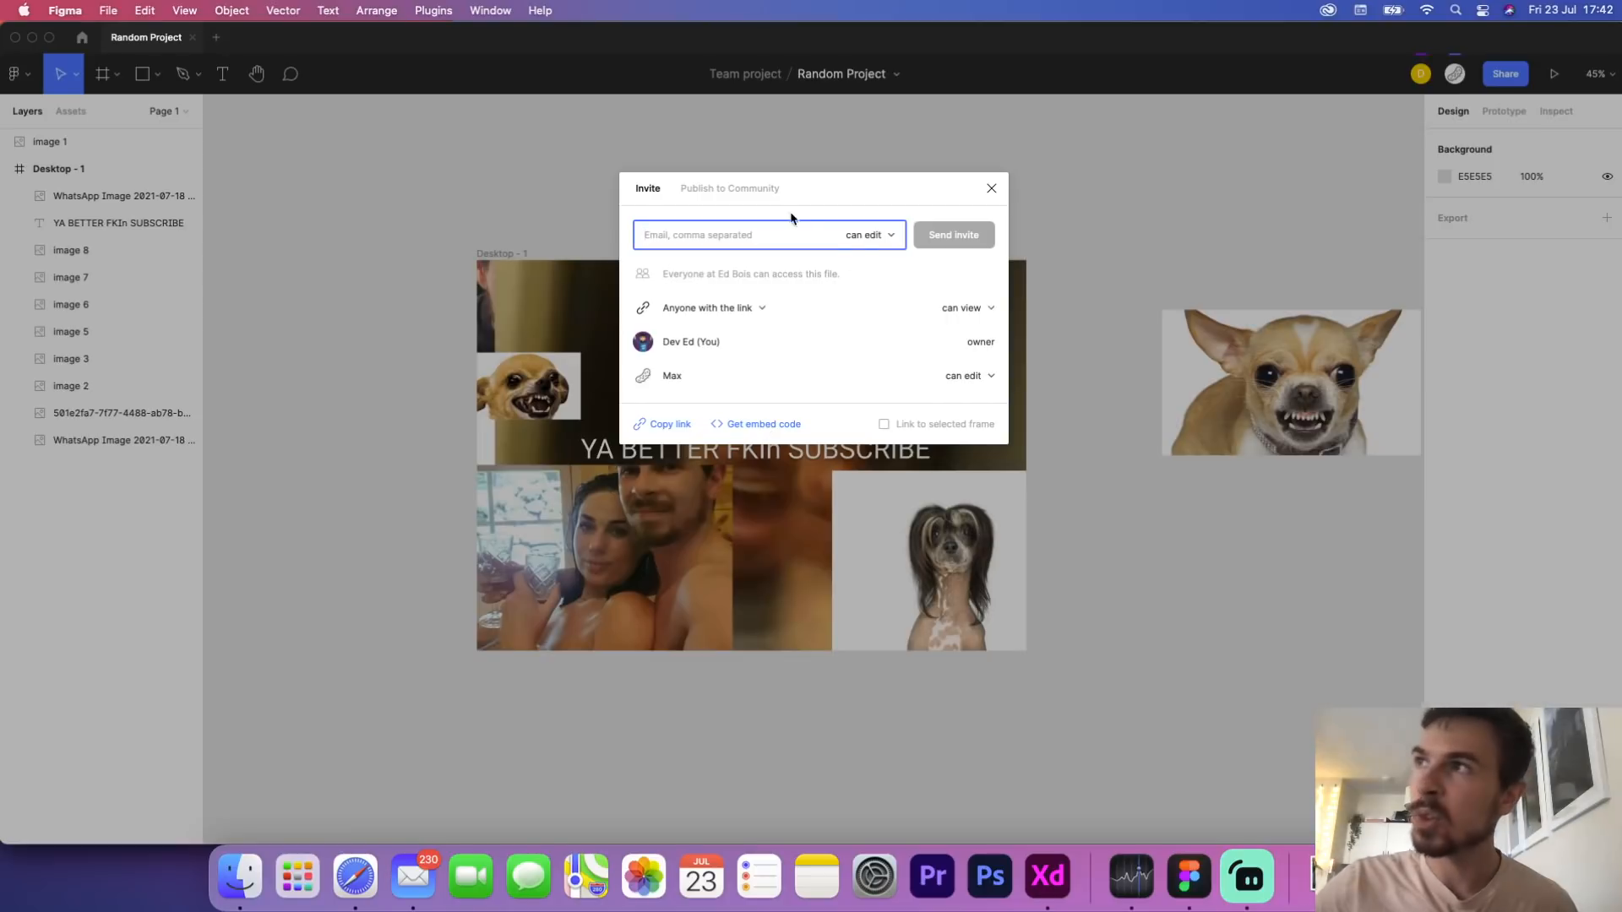
{"action": "left_click", "coordinate": [885, 240]}
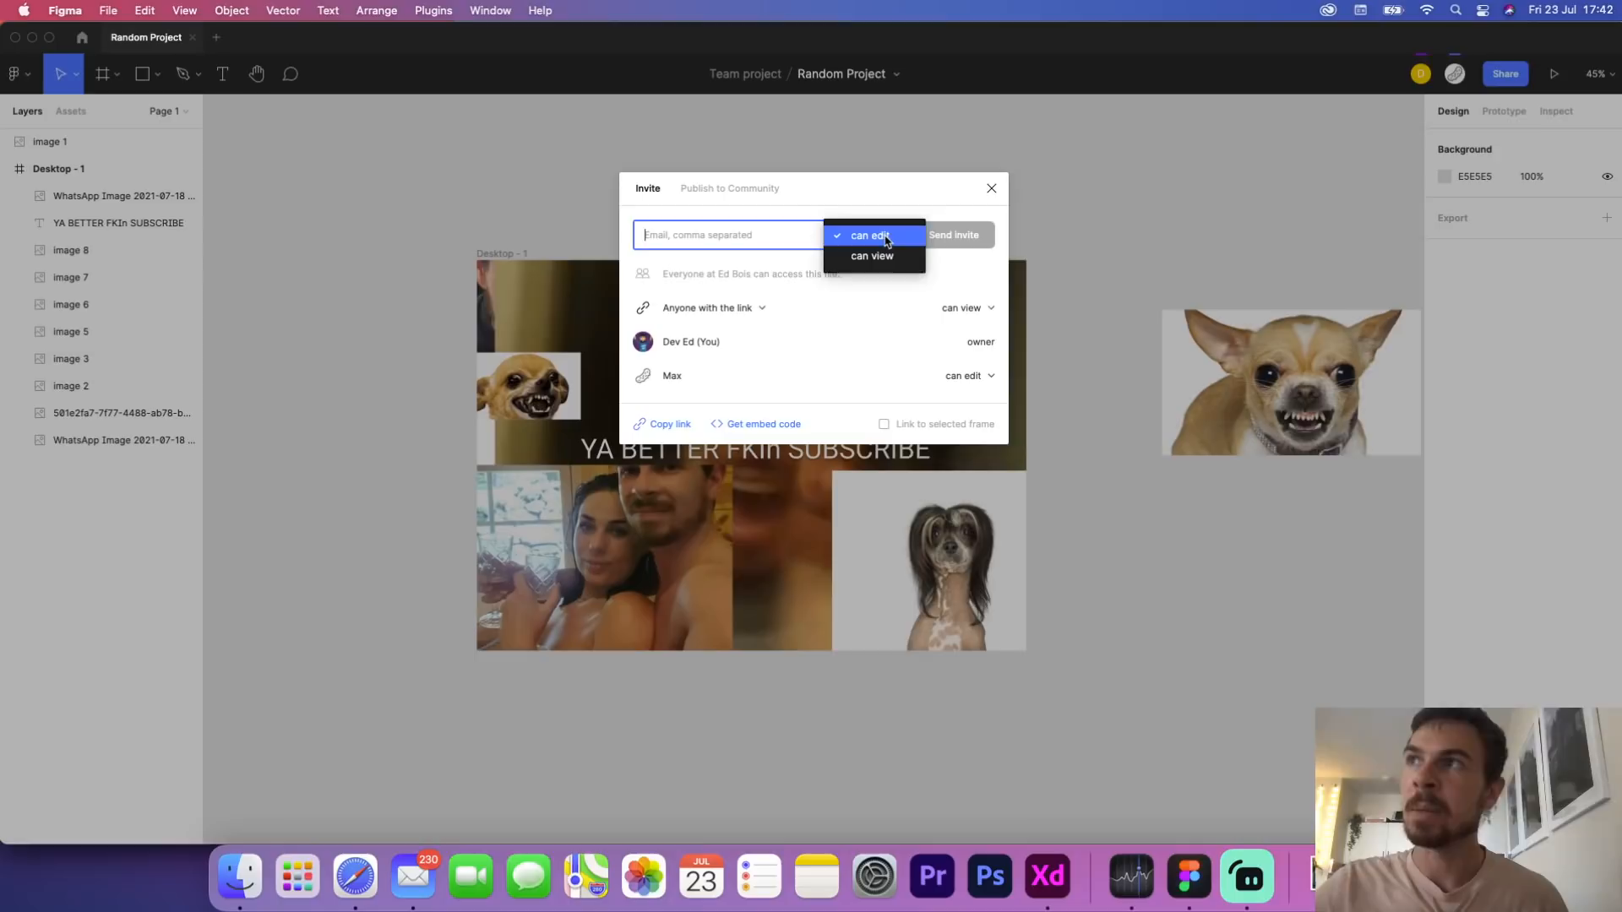
{"action": "left_click", "coordinate": [885, 240]}
{"action": "left_click", "coordinate": [884, 239]}
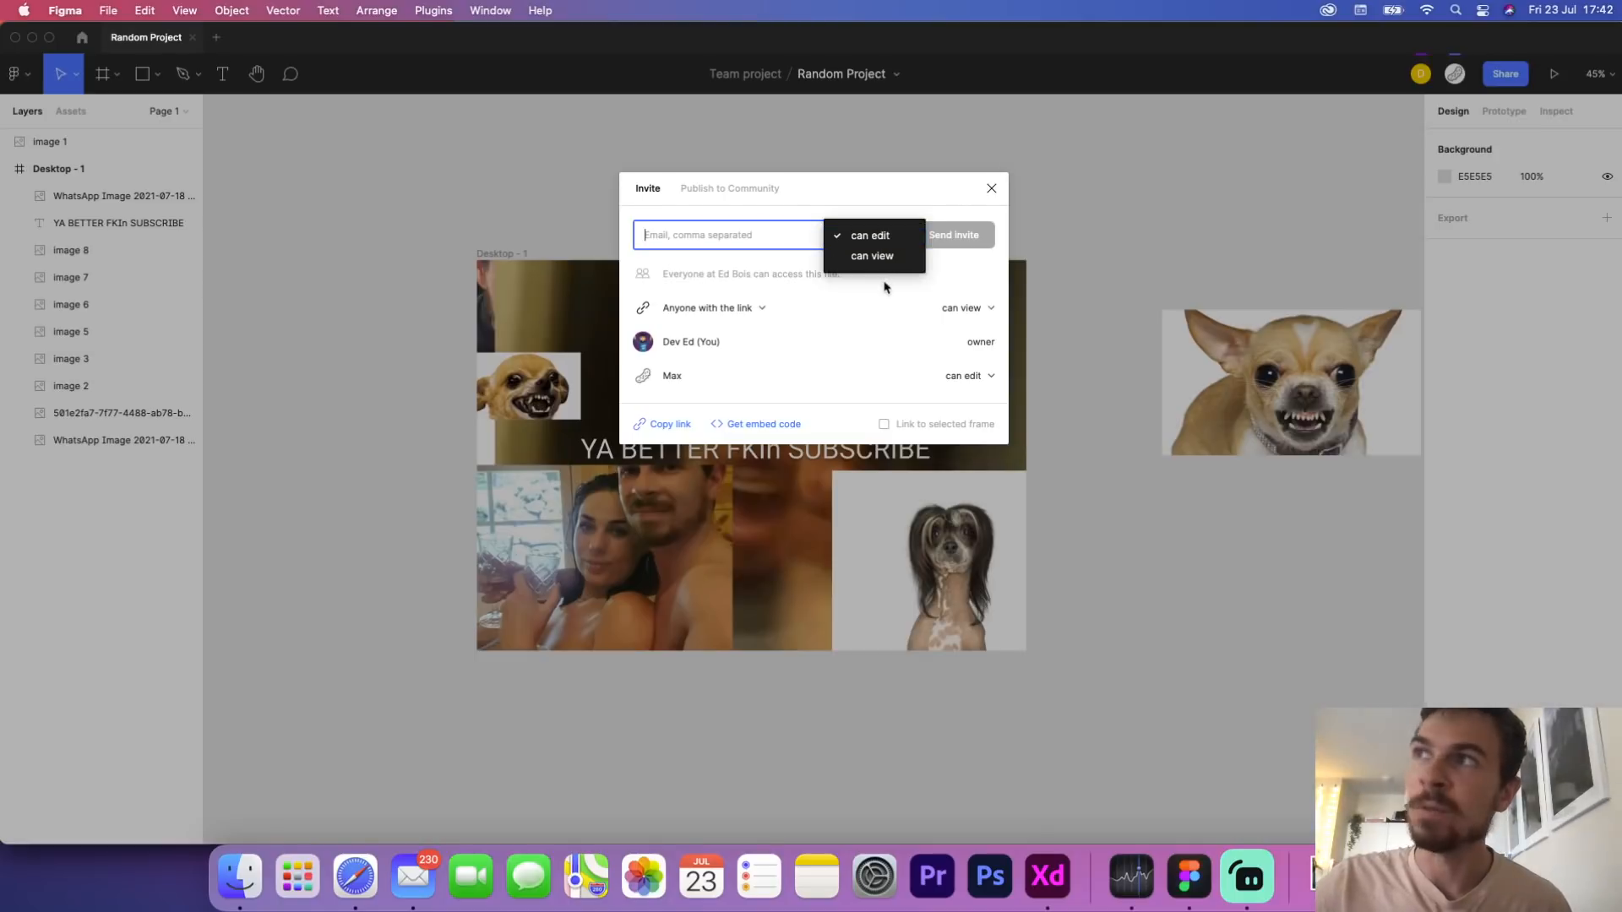
{"action": "left_click", "coordinate": [882, 240]}
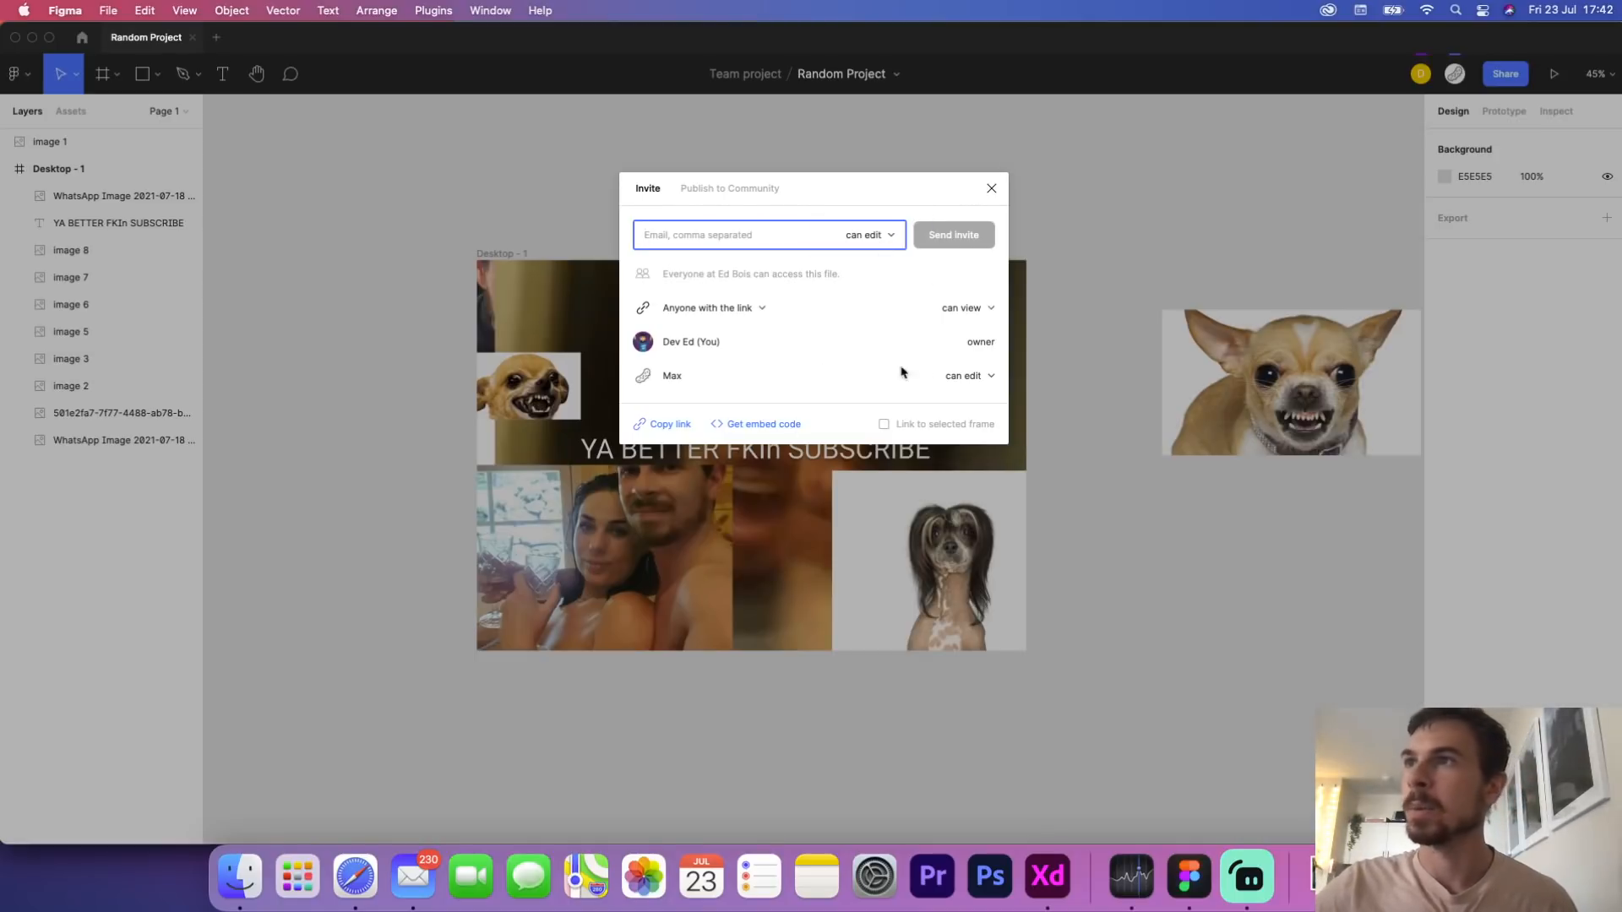
Copy the sharing link of Random Project and close the sharing dialog
{"action": "left_click", "coordinate": [672, 426]}
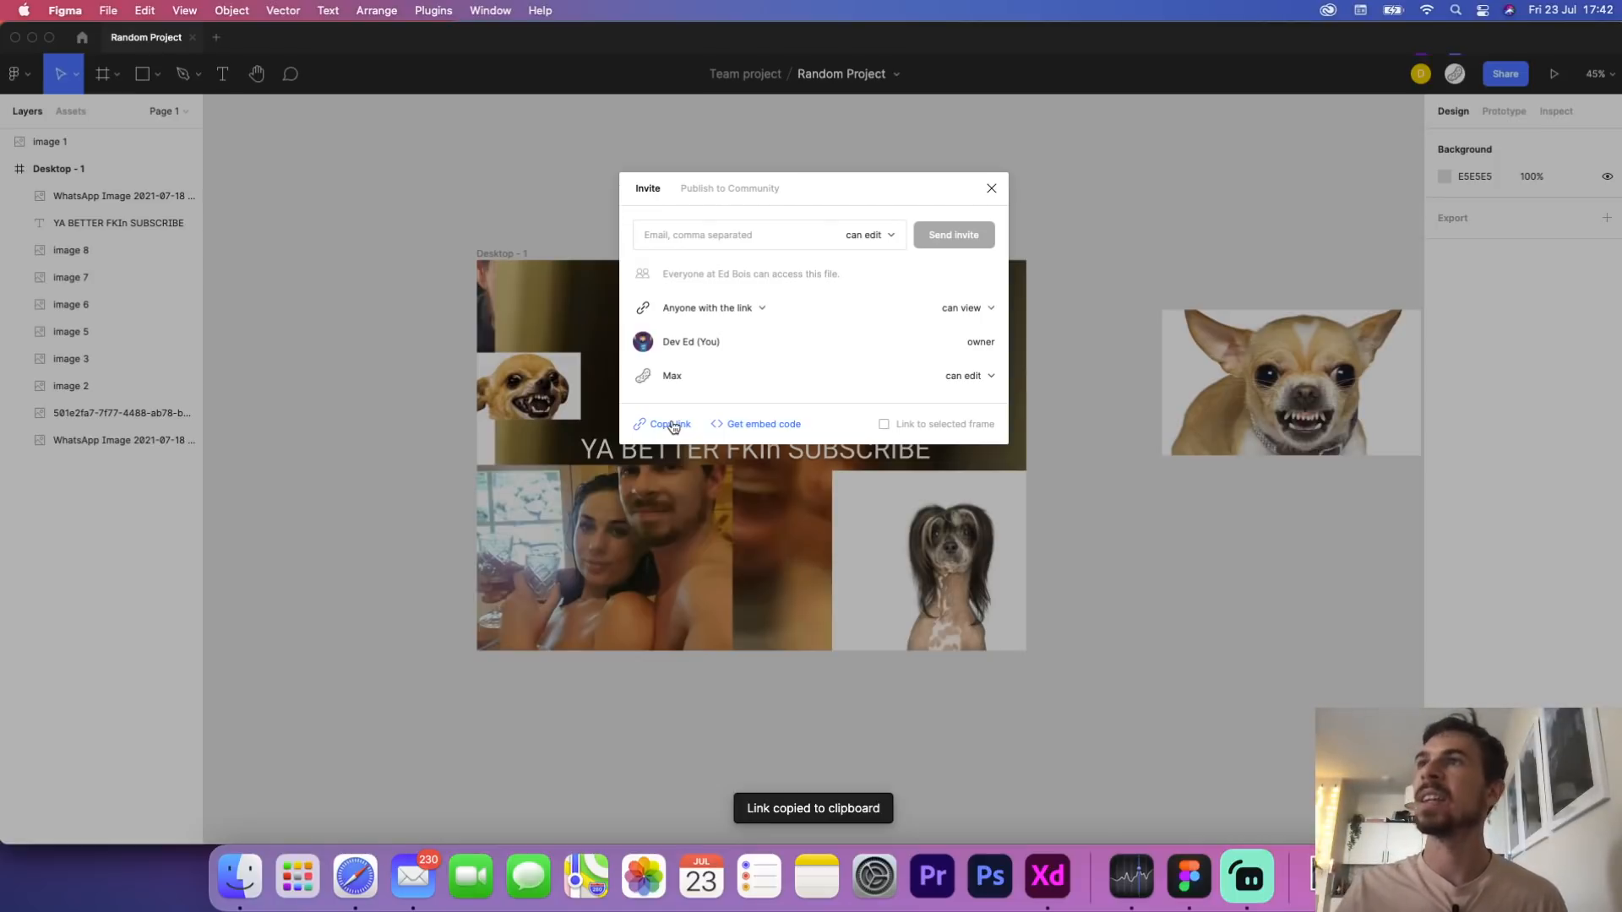
{"action": "left_click", "coordinate": [765, 188]}
{"action": "left_click", "coordinate": [557, 199]}
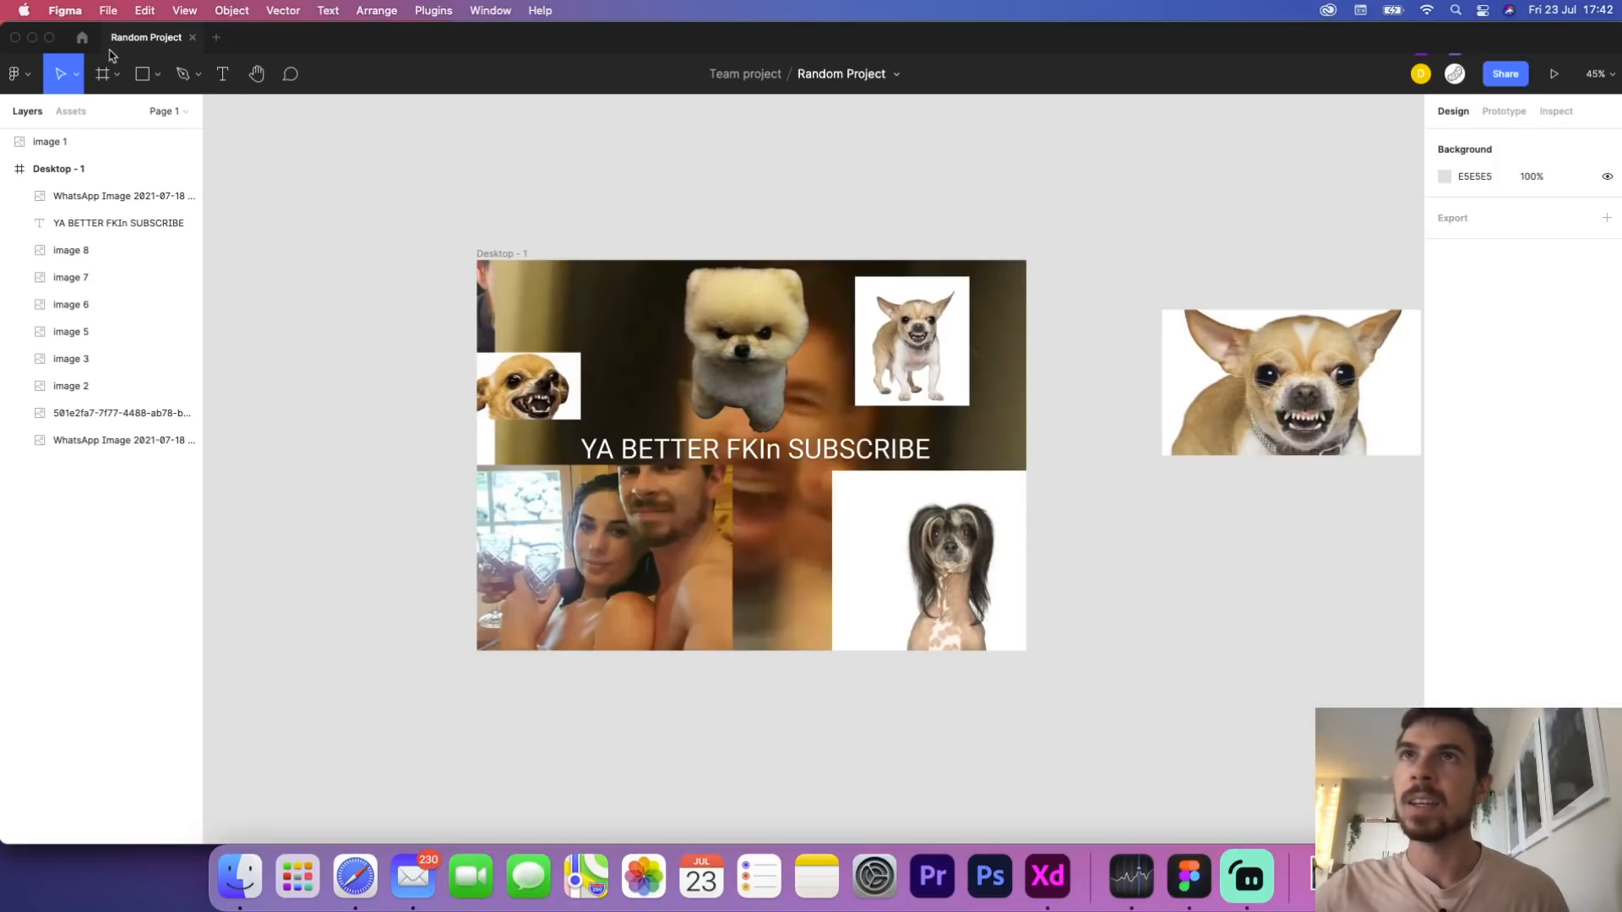
Return to the file browser, look at the team's overview and open its Team project
{"action": "left_click", "coordinate": [82, 38]}
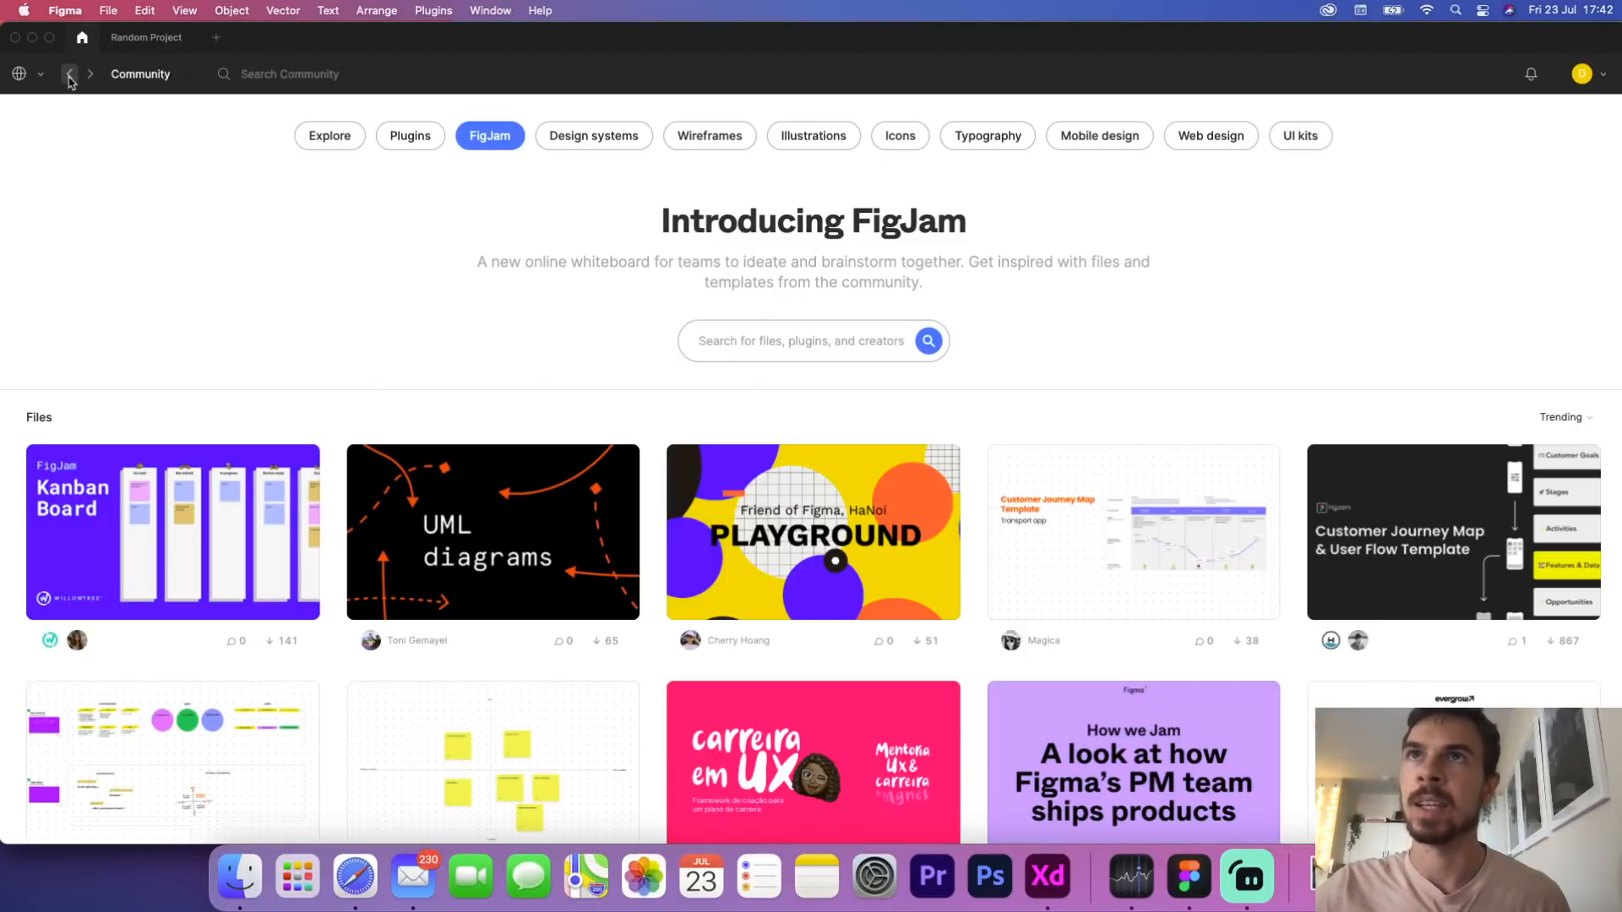
{"action": "left_click", "coordinate": [70, 78]}
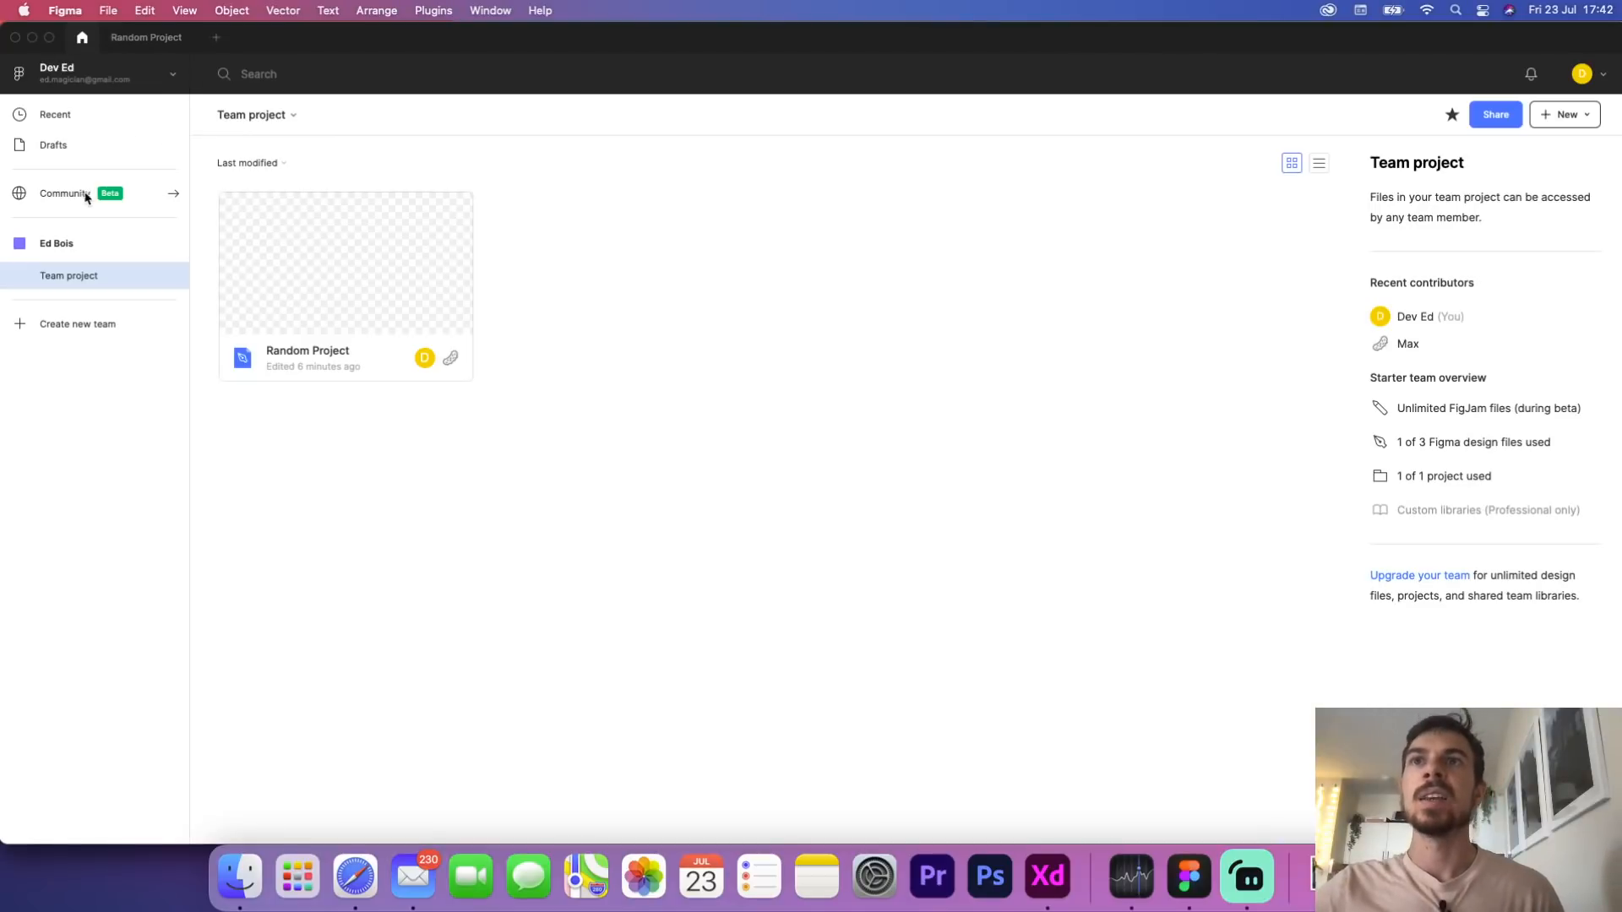
{"action": "left_click", "coordinate": [84, 251]}
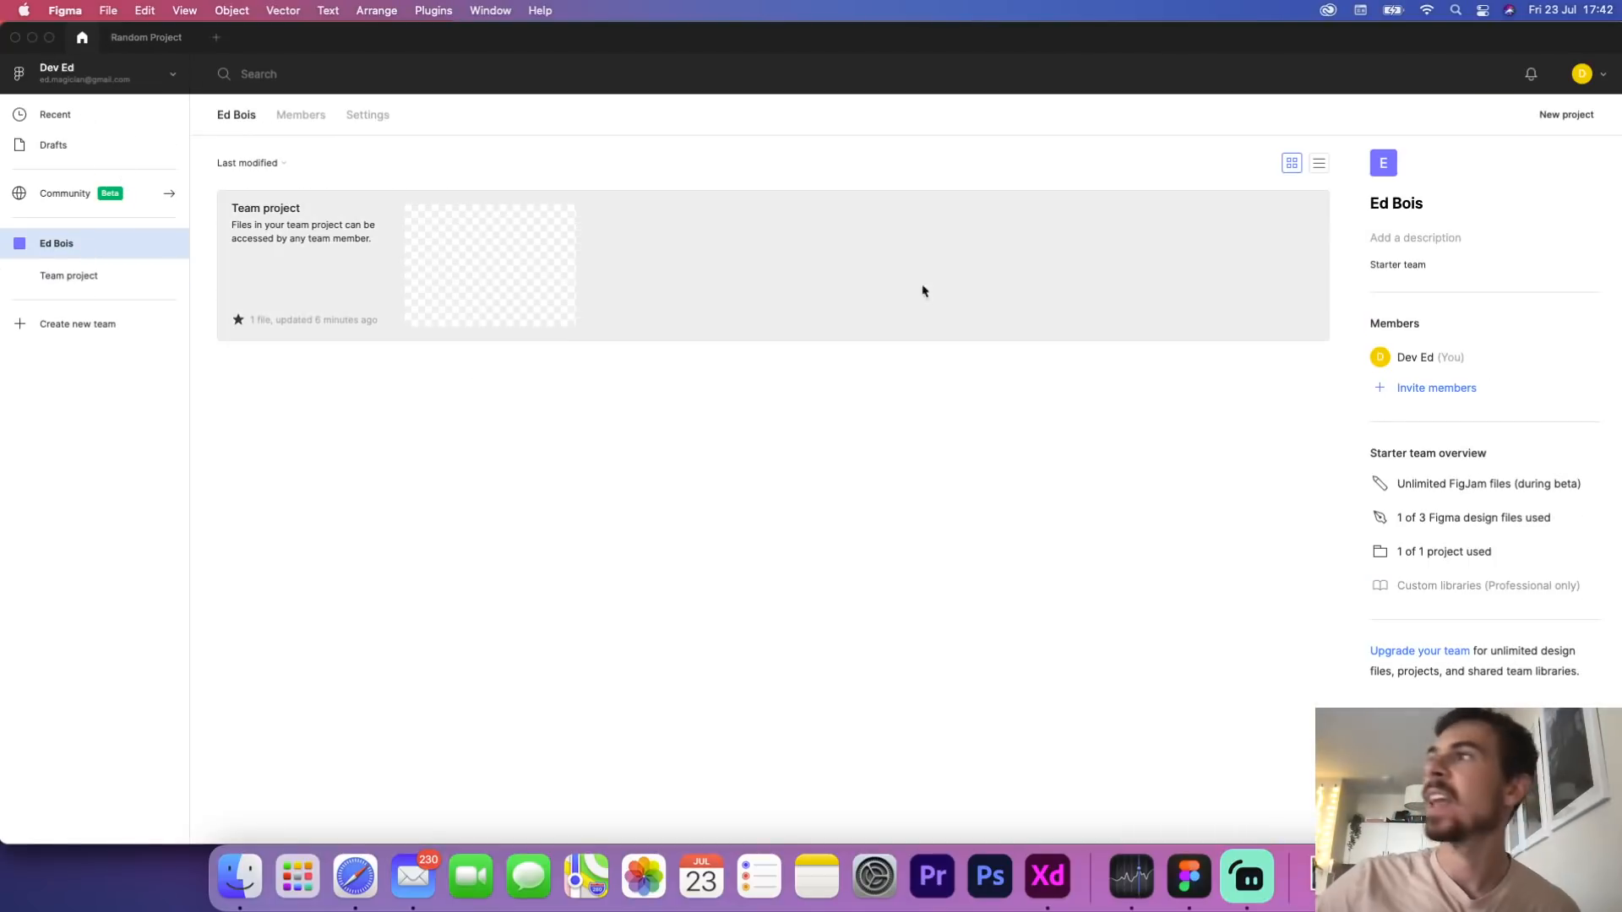
{"action": "left_click", "coordinate": [95, 272]}
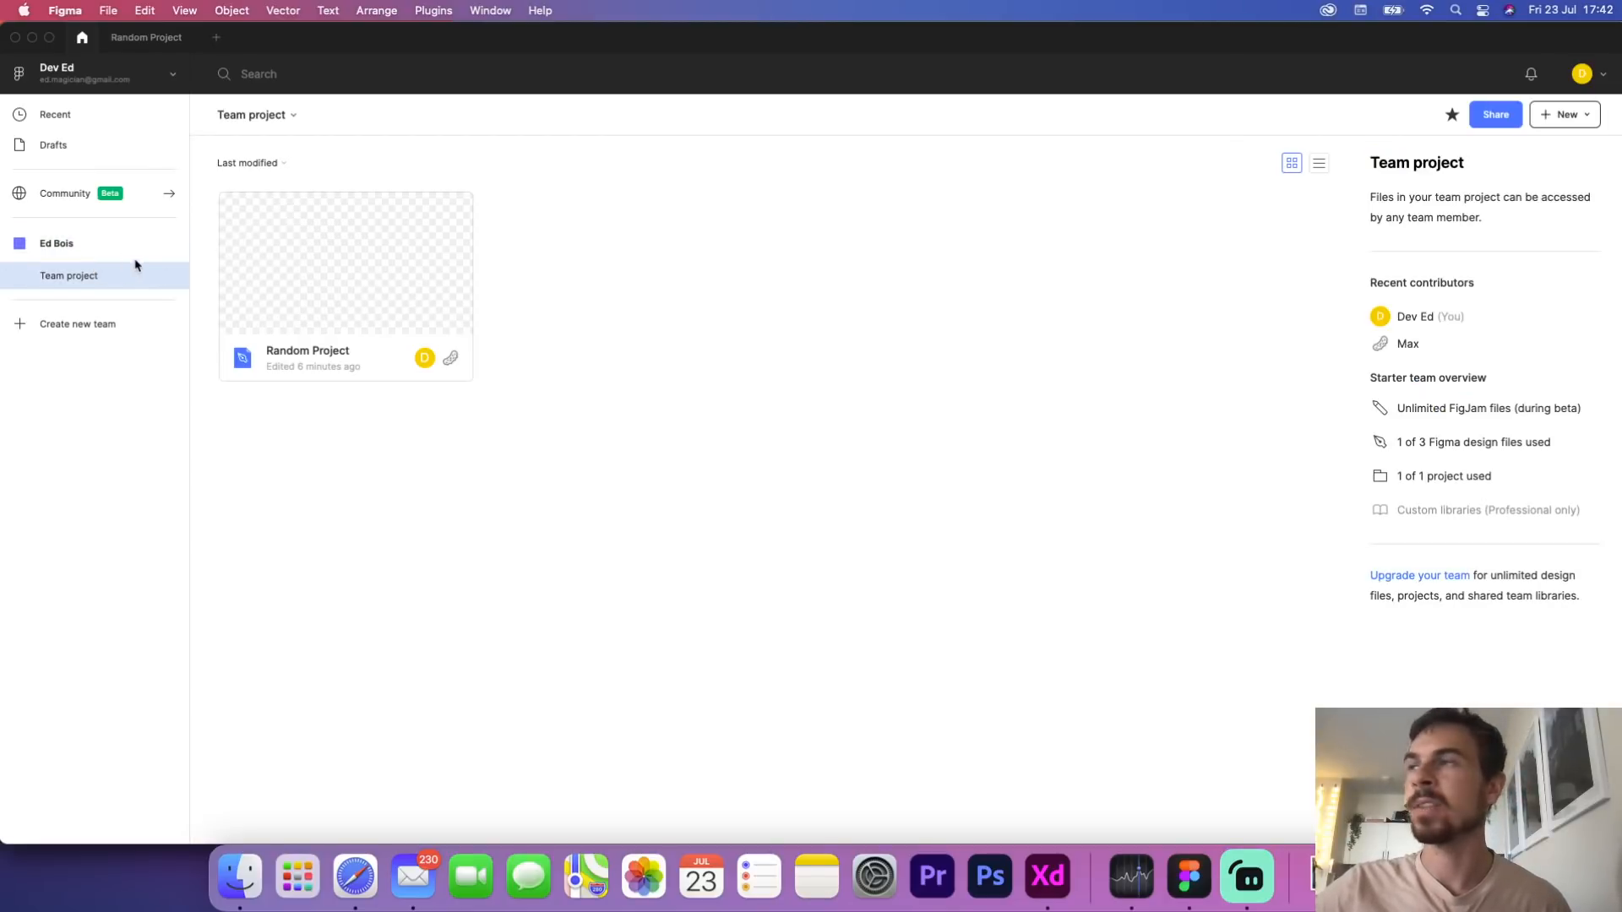
Open the sharing settings of Team project, check the access of the team members, and close them
{"action": "left_click", "coordinate": [1491, 117]}
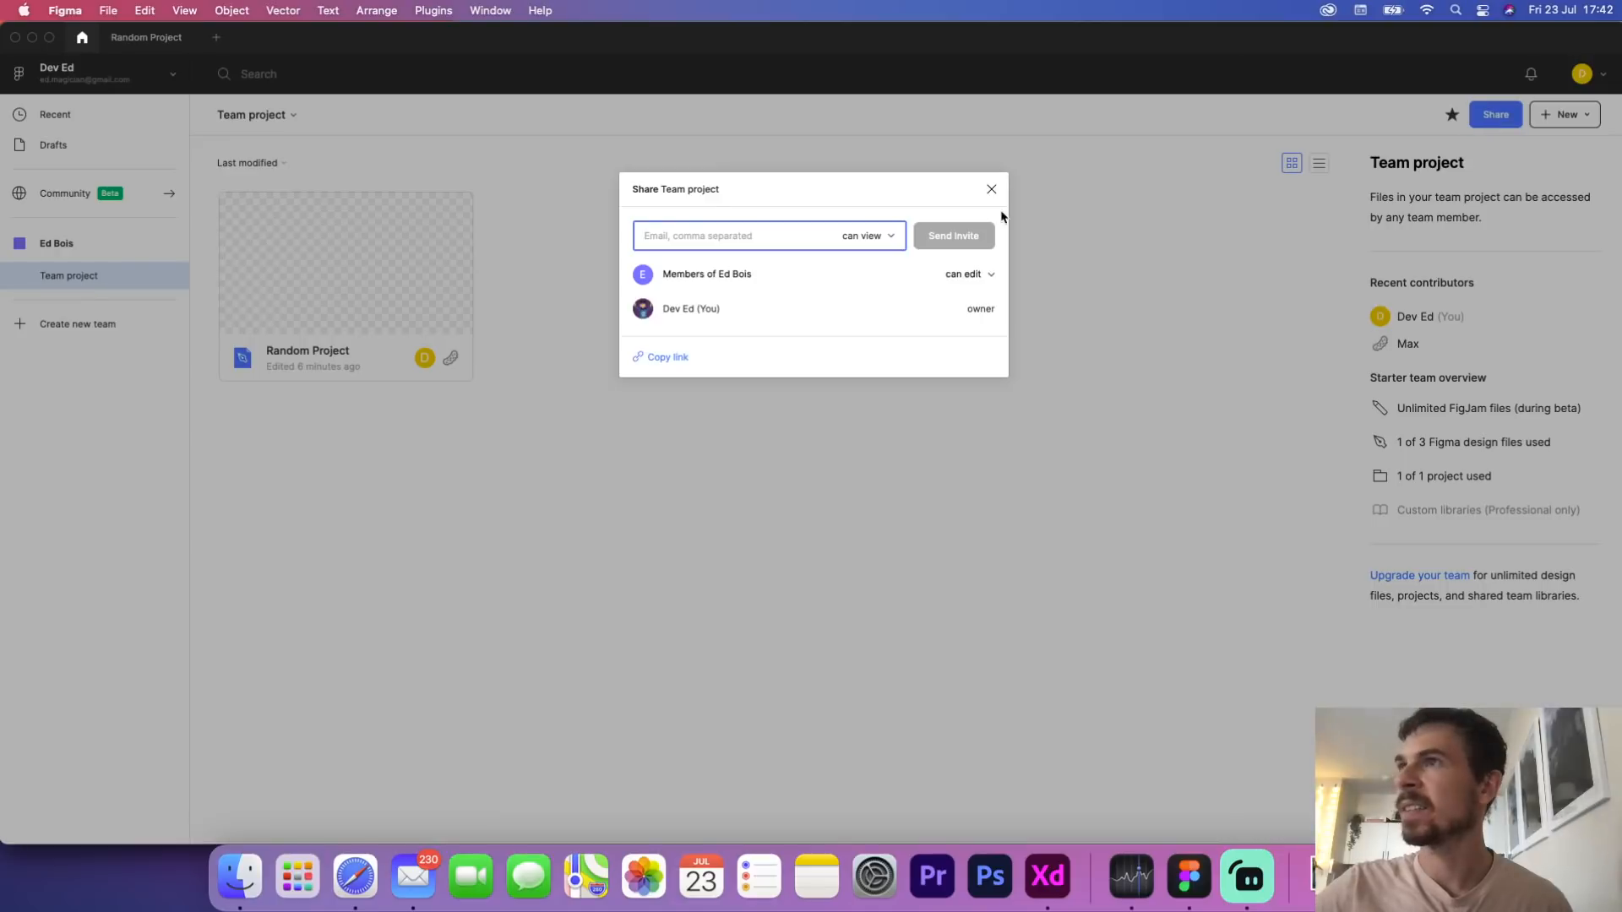
{"action": "left_click_drag", "start_coordinate": [662, 272], "coordinate": [804, 268]}
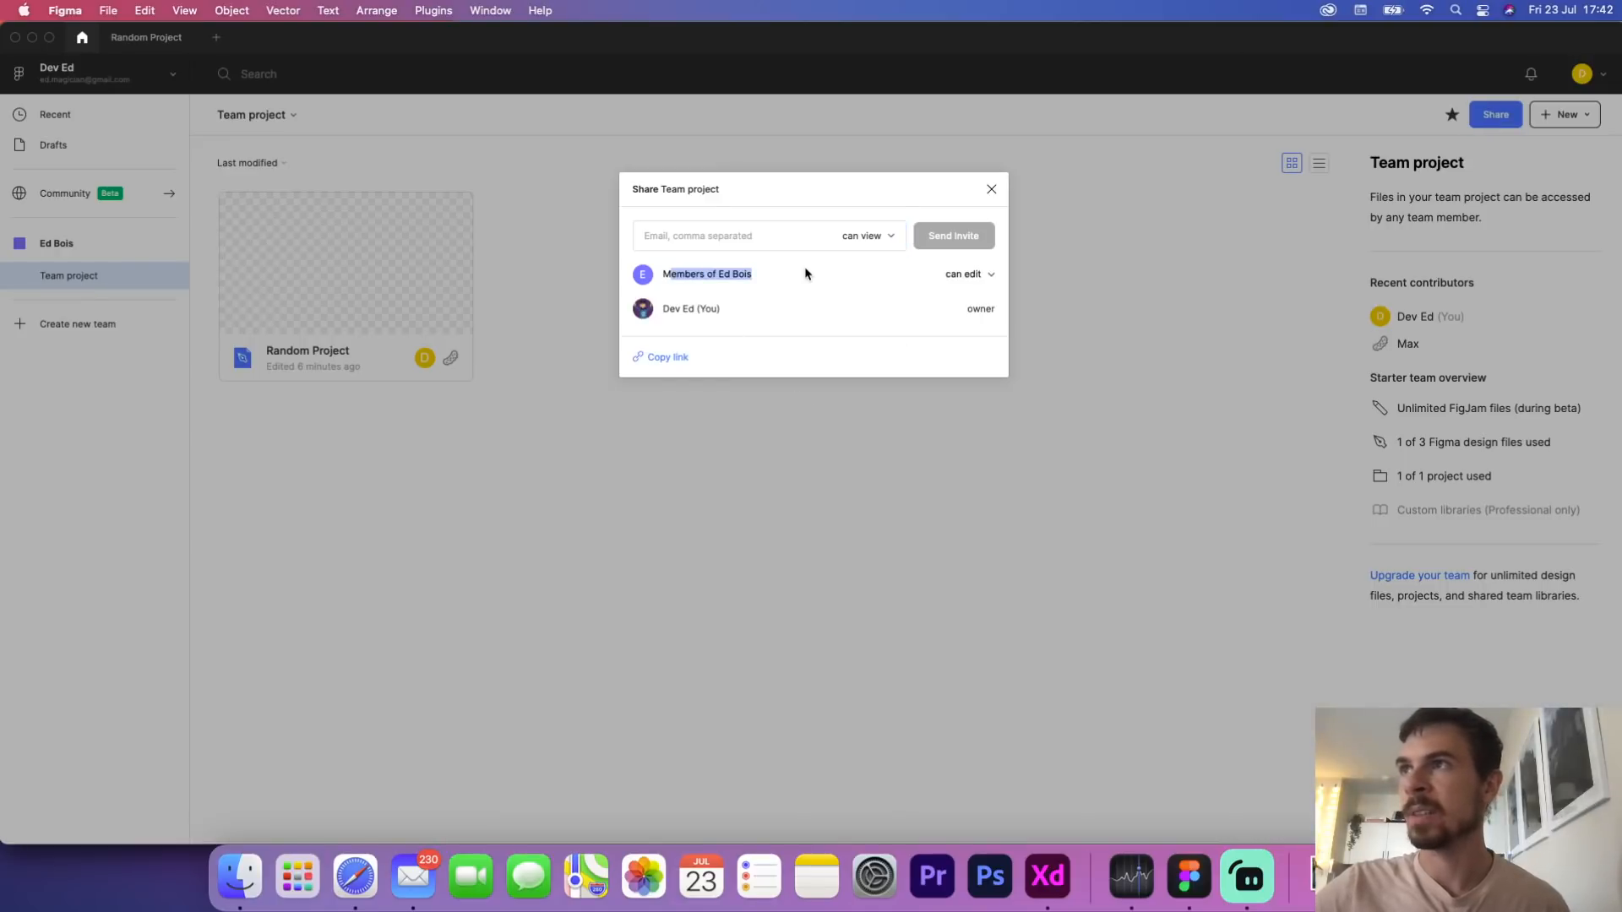
{"action": "left_click", "coordinate": [803, 470]}
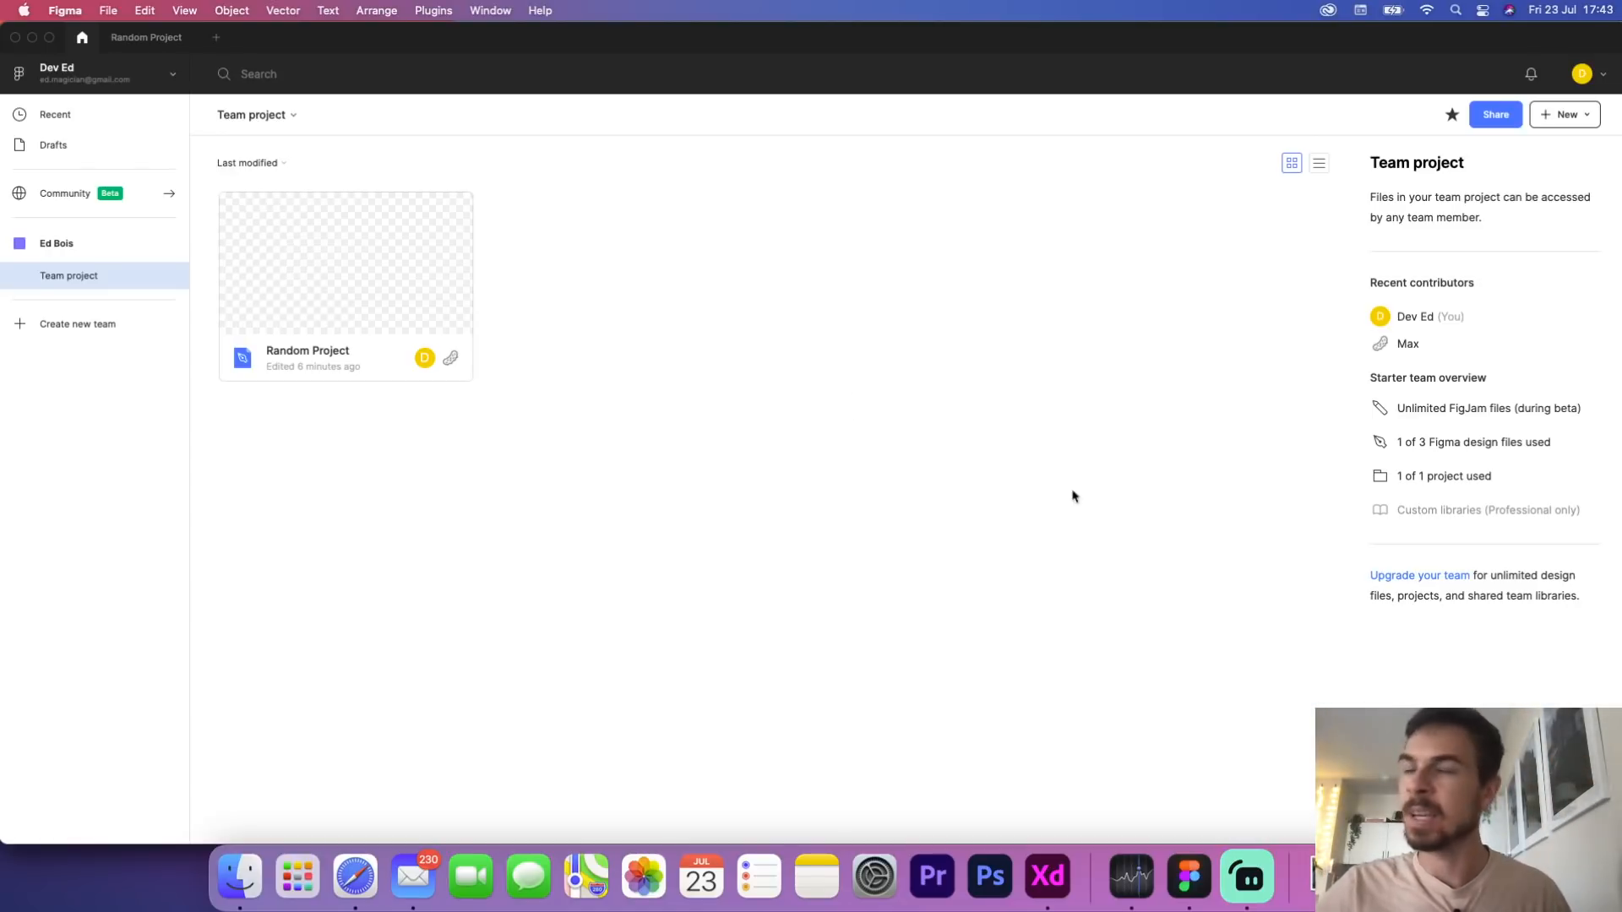
Check the starter team's file limits, compare the Professional upgrade's price and features, and close the plan overview
{"action": "left_click_drag", "start_coordinate": [1554, 441], "coordinate": [1517, 460]}
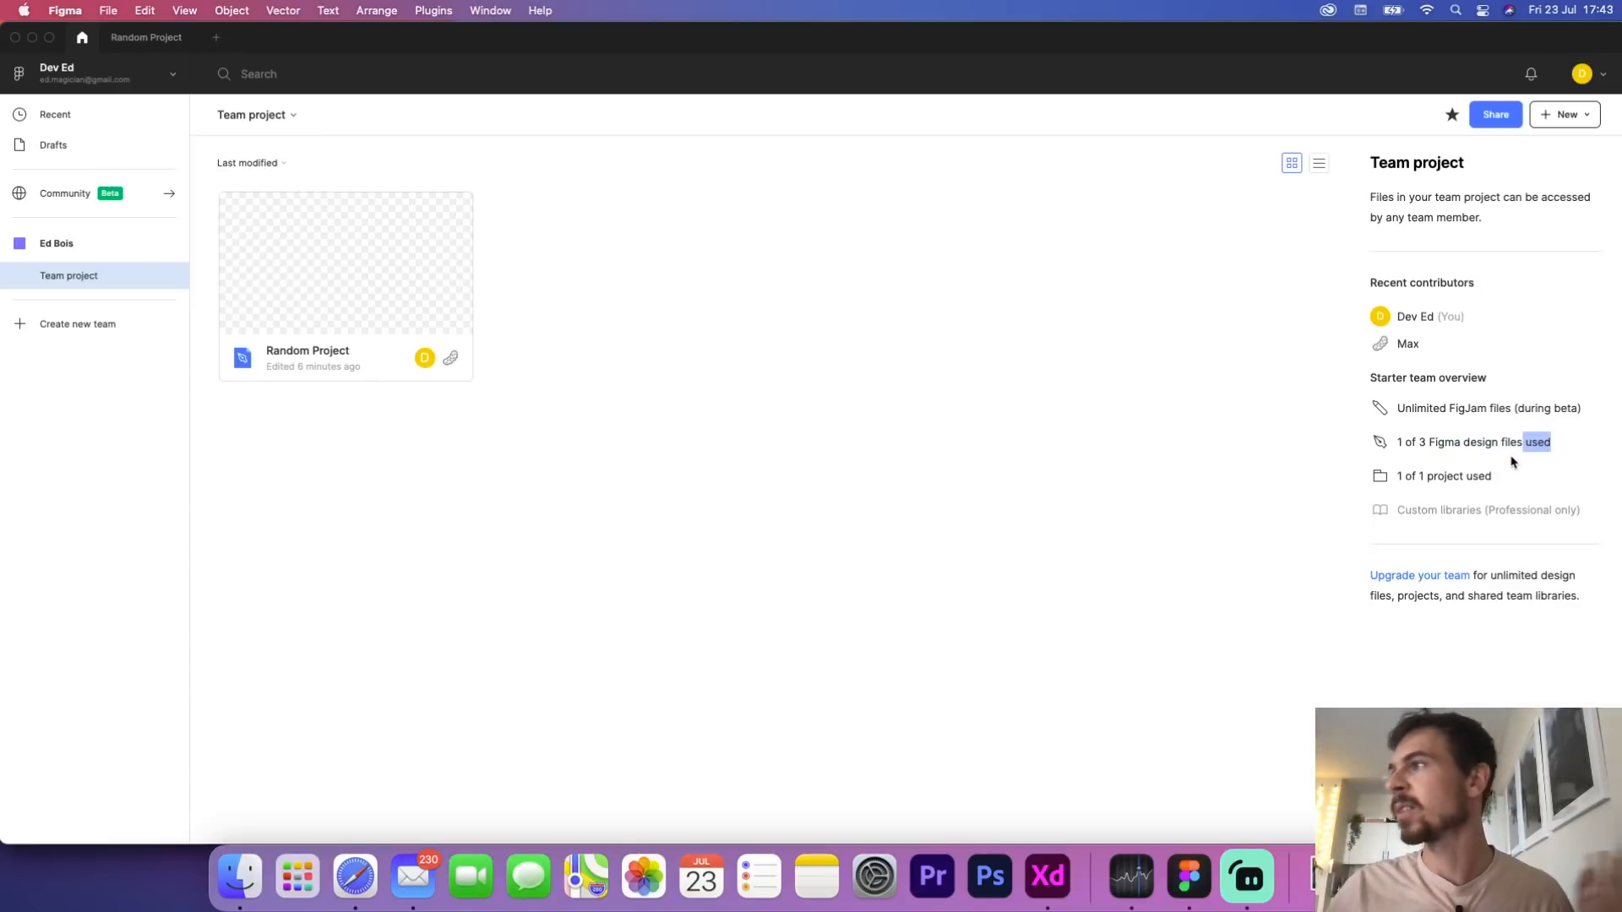
{"action": "left_click", "coordinate": [1420, 577]}
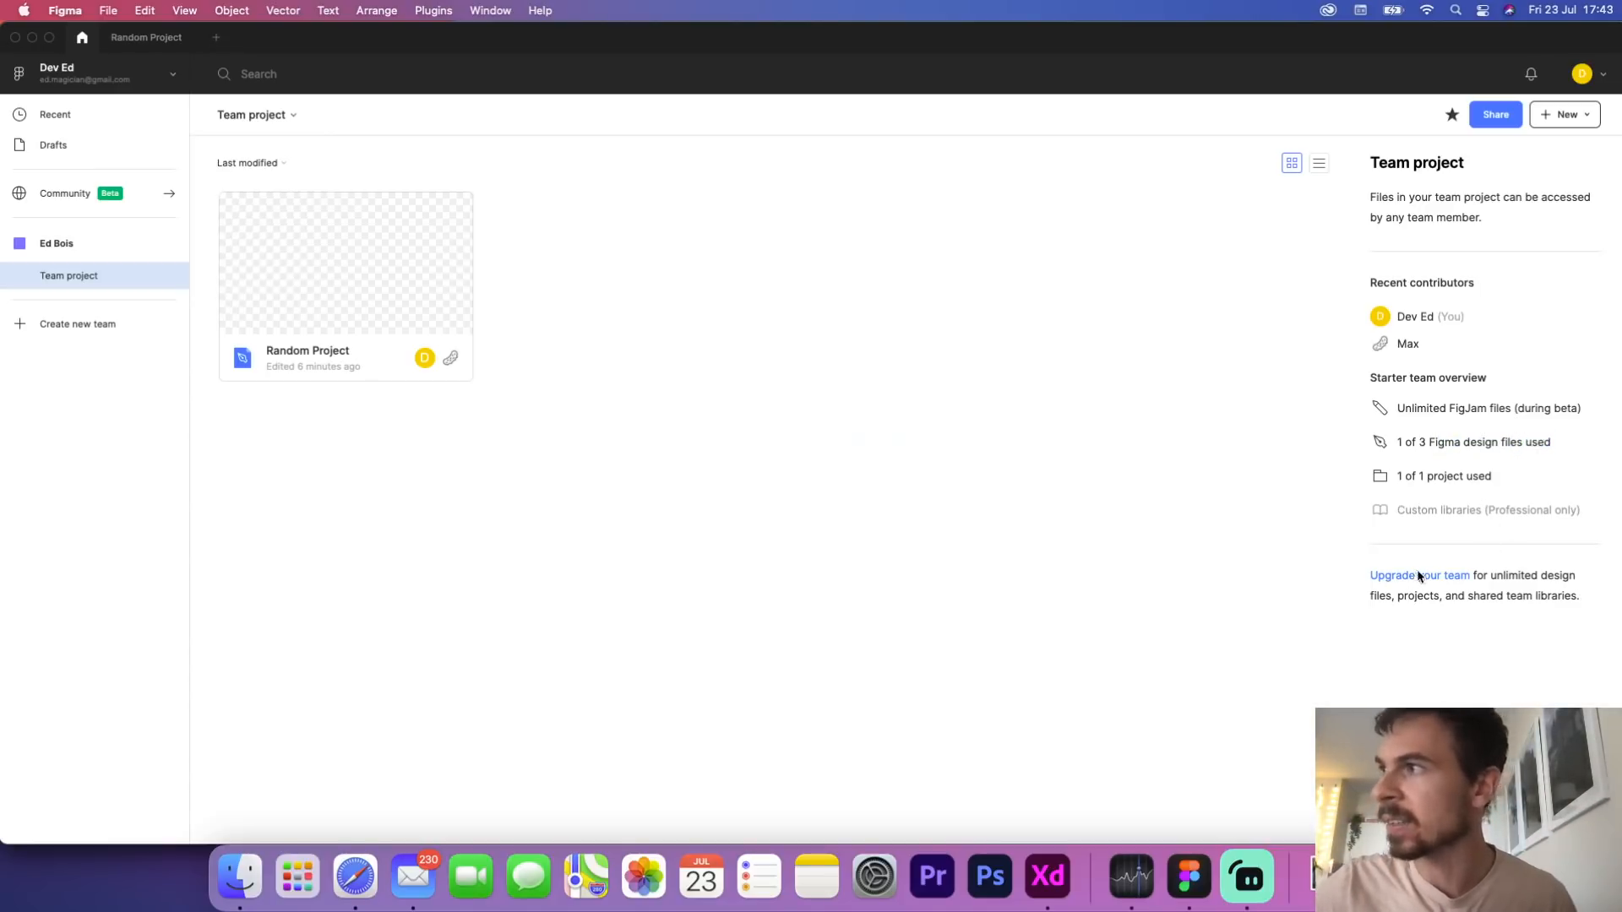
{"action": "left_click_drag", "start_coordinate": [684, 340], "coordinate": [769, 342]}
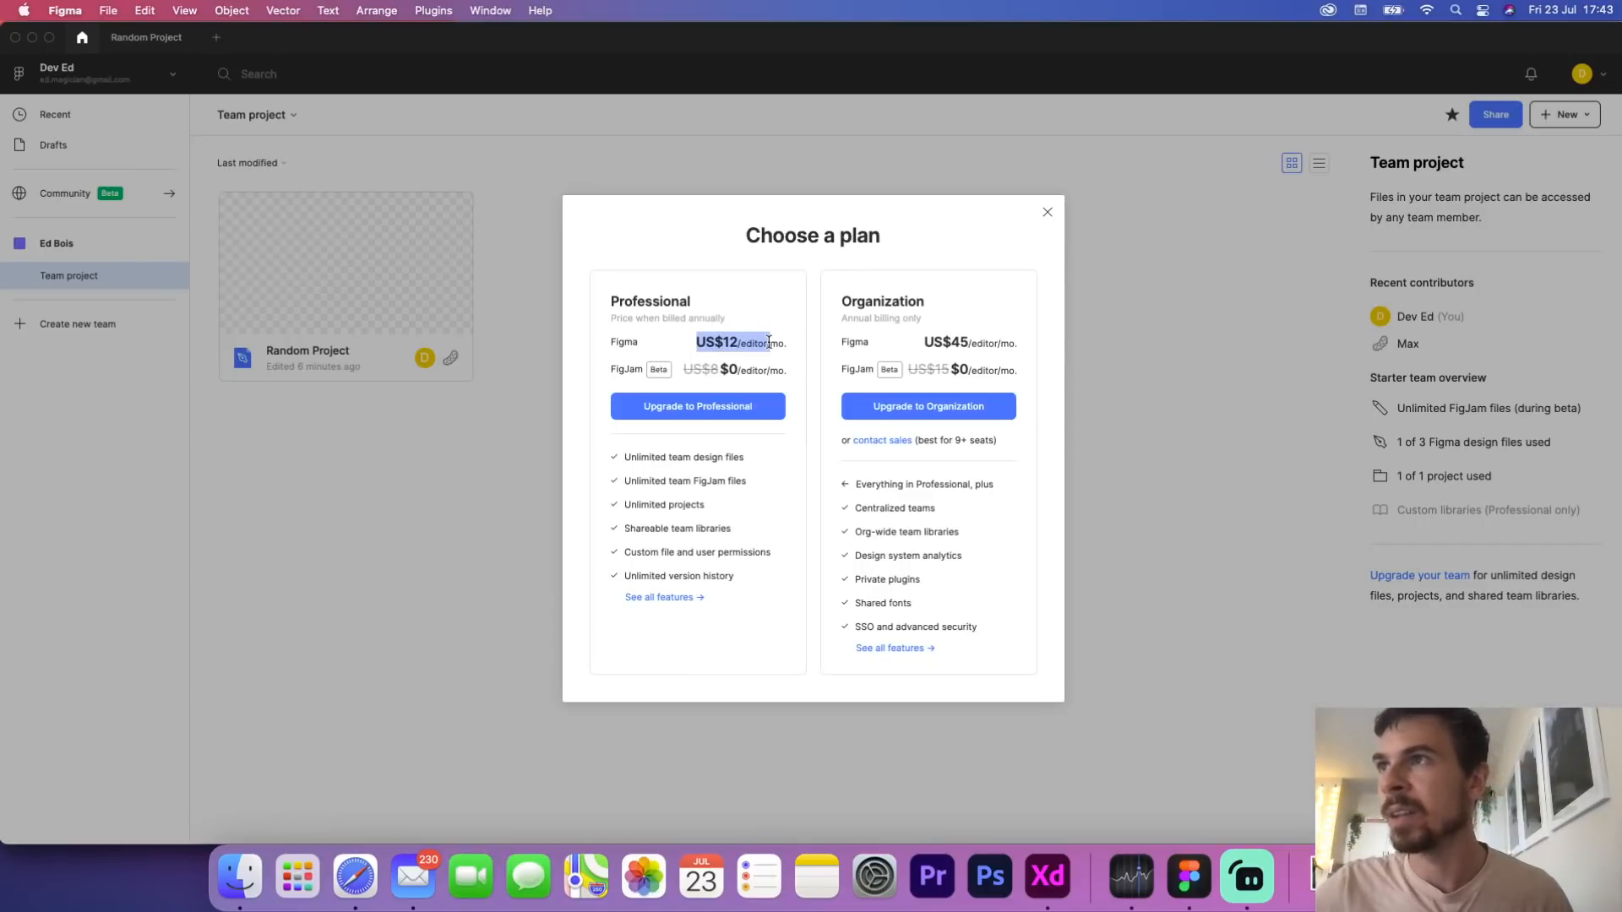
{"action": "left_click_drag", "start_coordinate": [696, 463], "coordinate": [730, 610]}
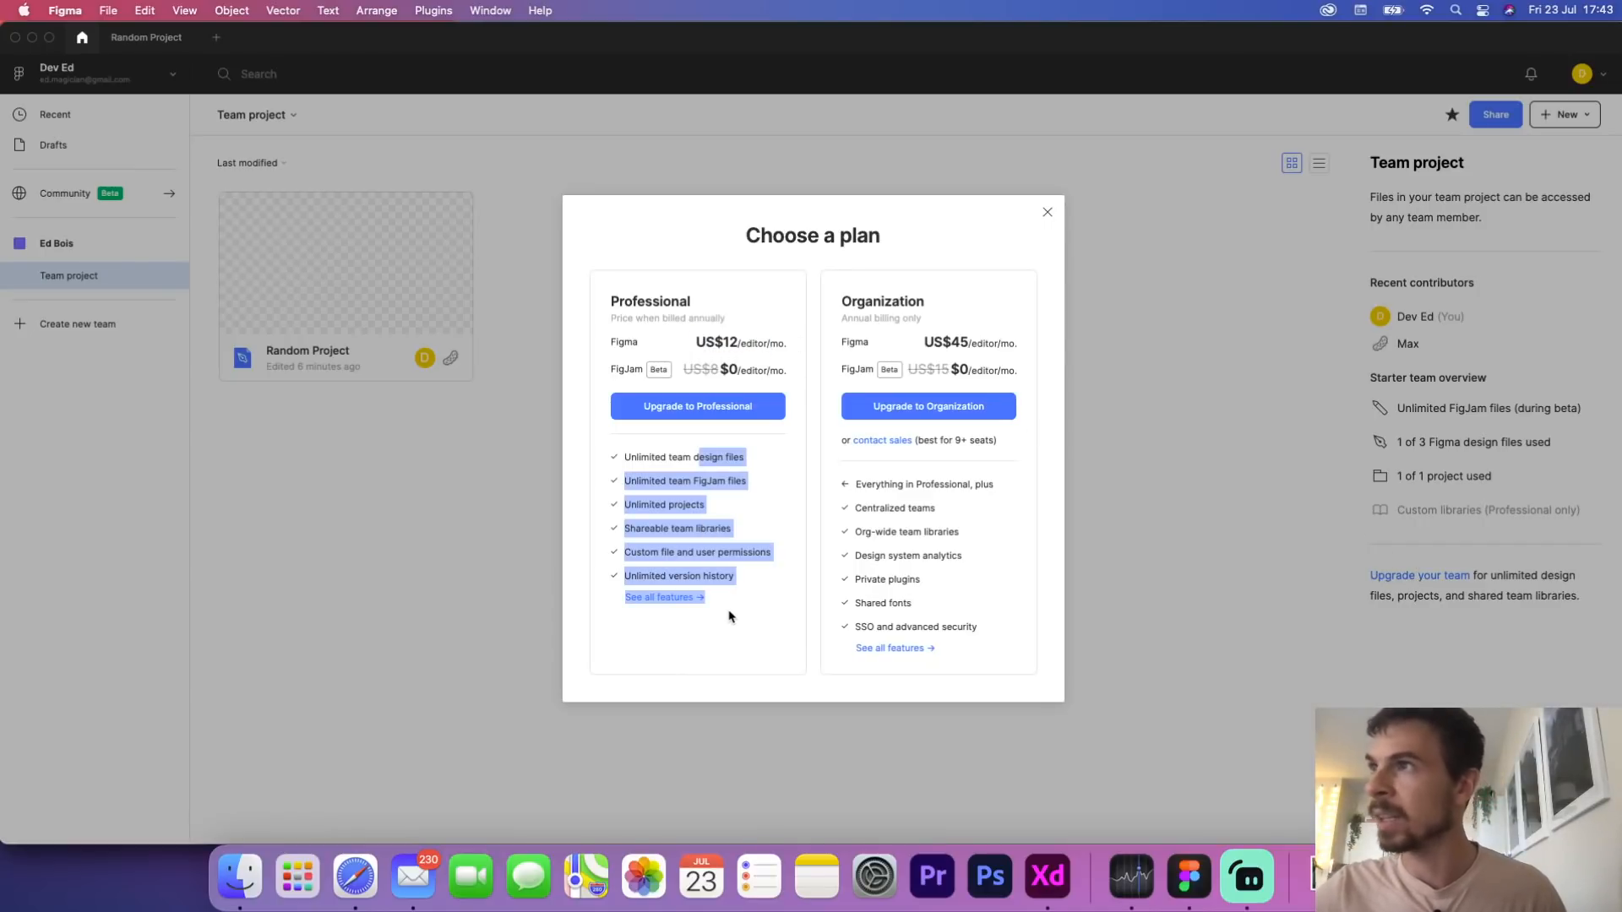
{"action": "left_click", "coordinate": [1116, 517]}
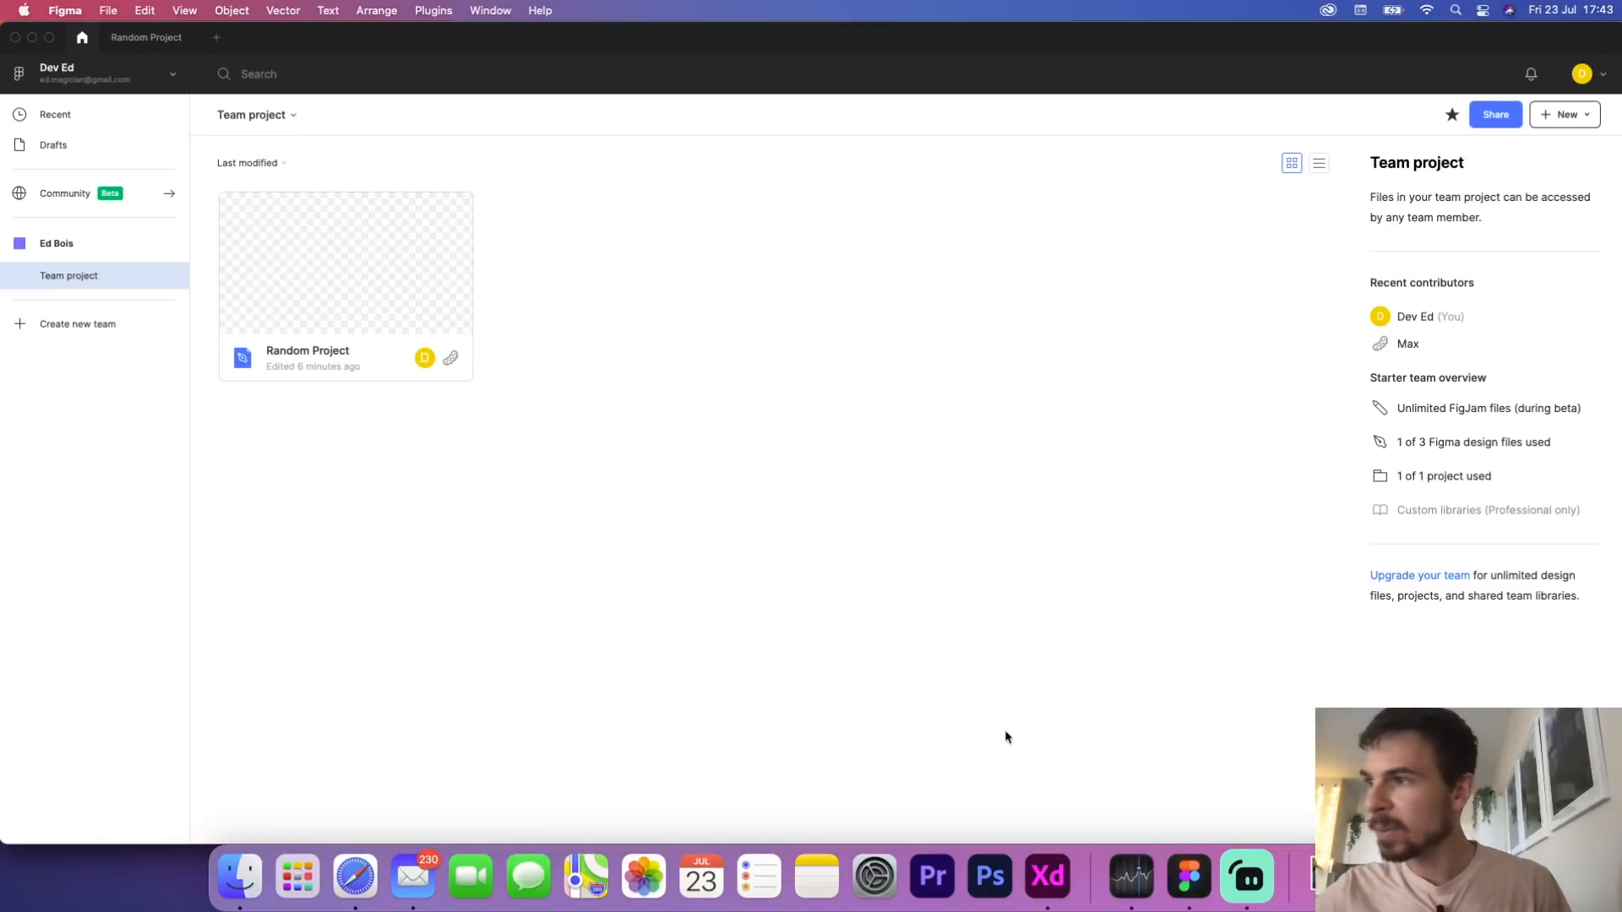
Switch to Adobe XD and back to Figma, and open the Random Project file
{"action": "left_click", "coordinate": [1044, 868]}
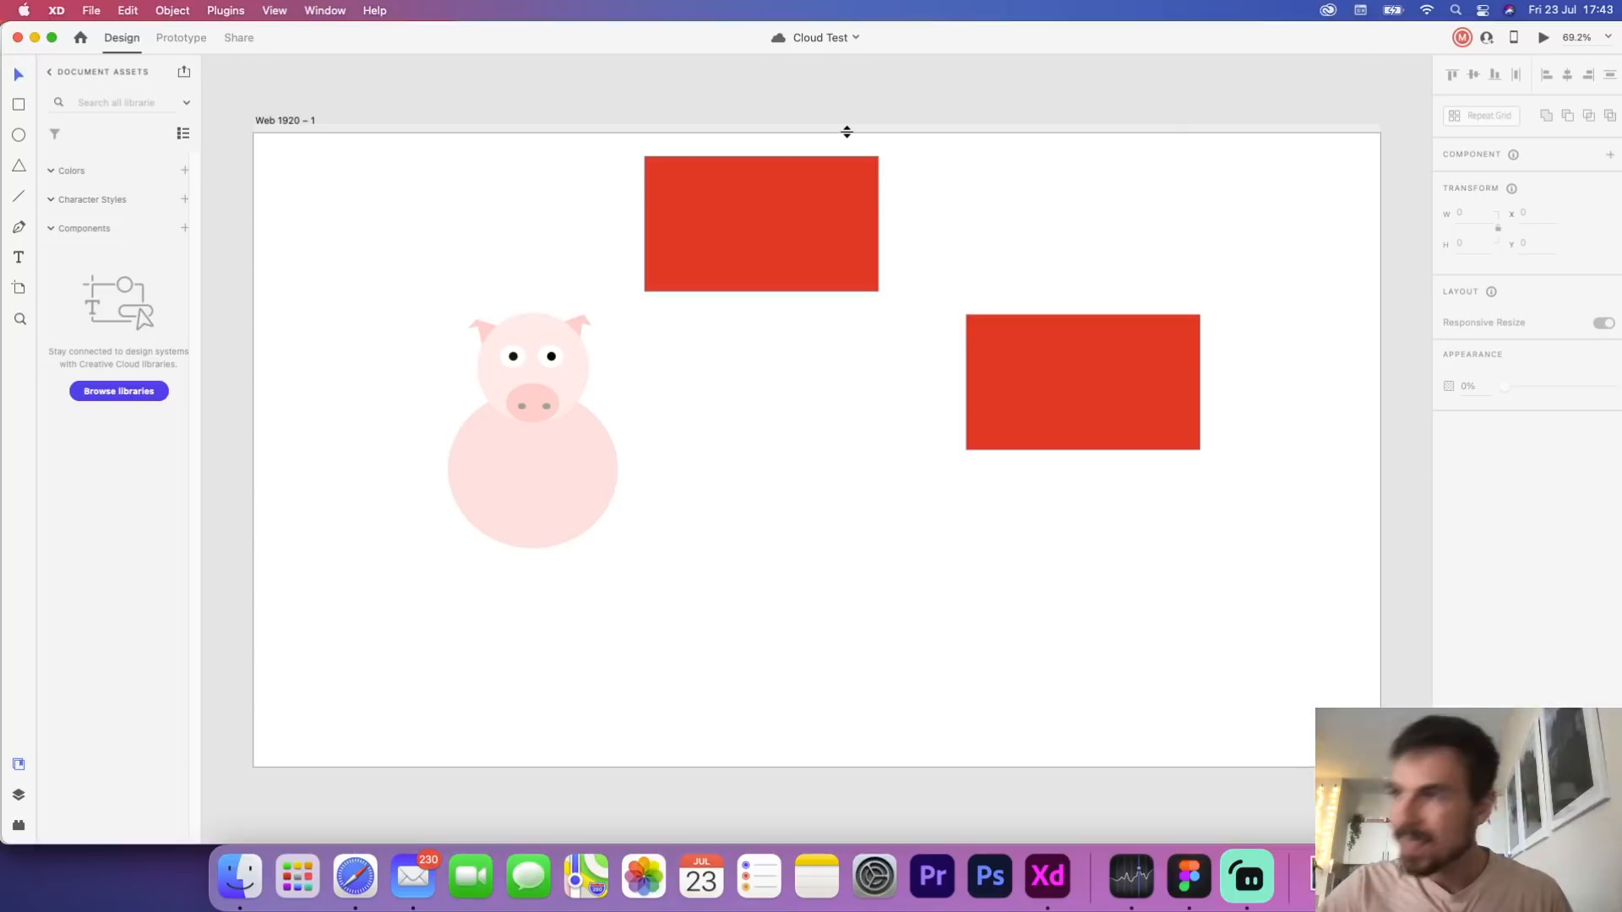
{"action": "key", "text": "super+Tab"}
{"action": "key", "text": "super+Tab"}
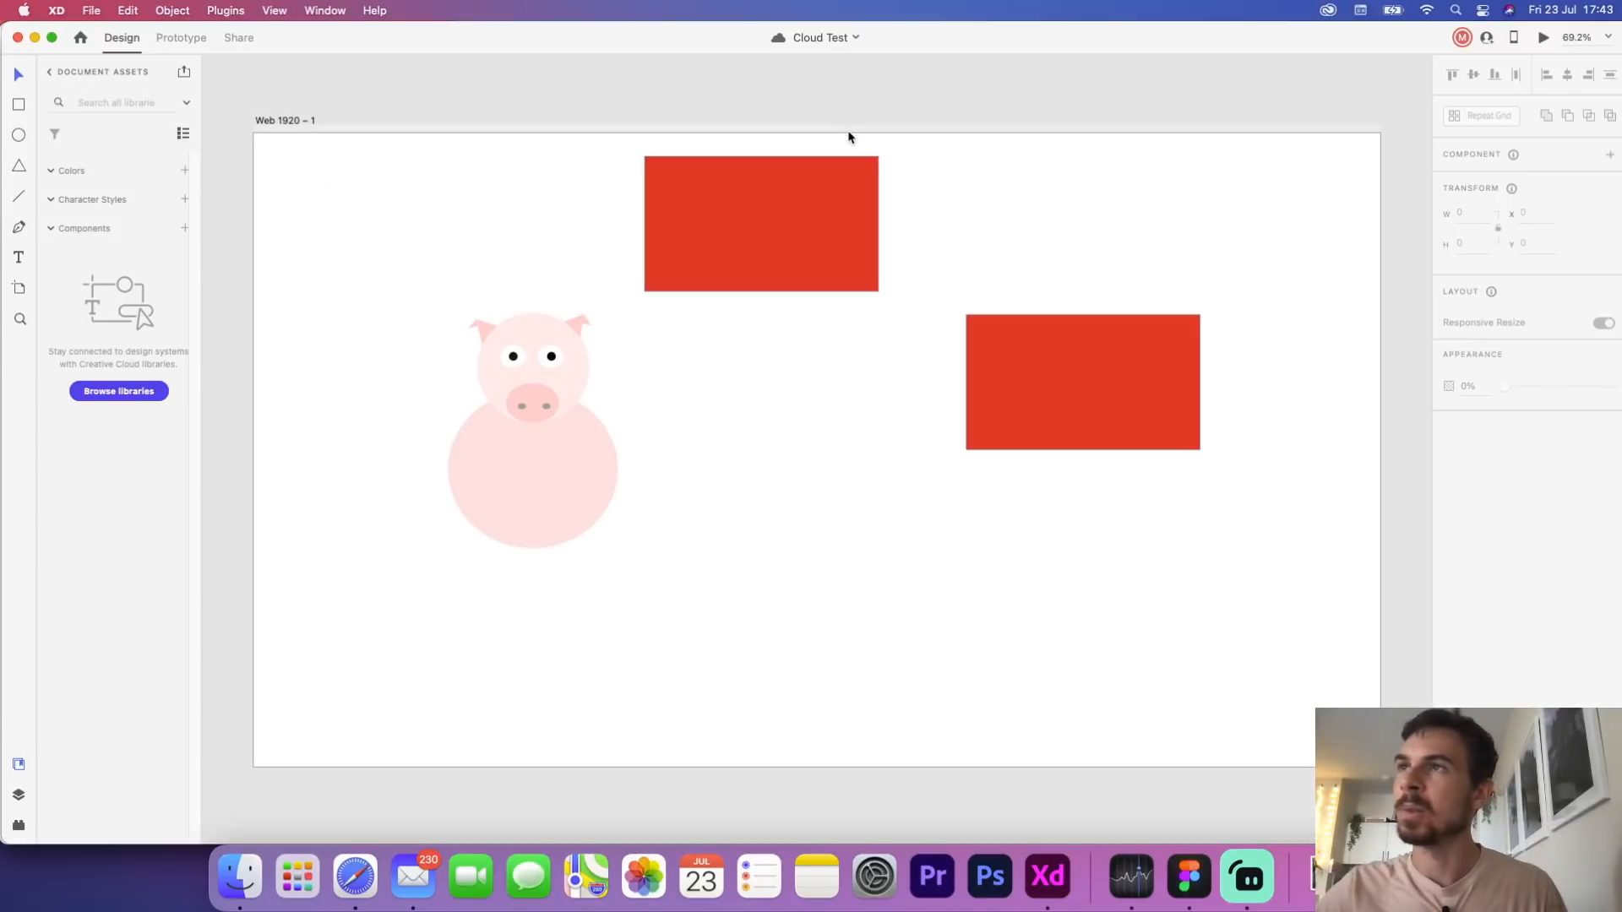
{"action": "key", "text": "super+Tab"}
{"action": "key", "text": "super+Tab"}
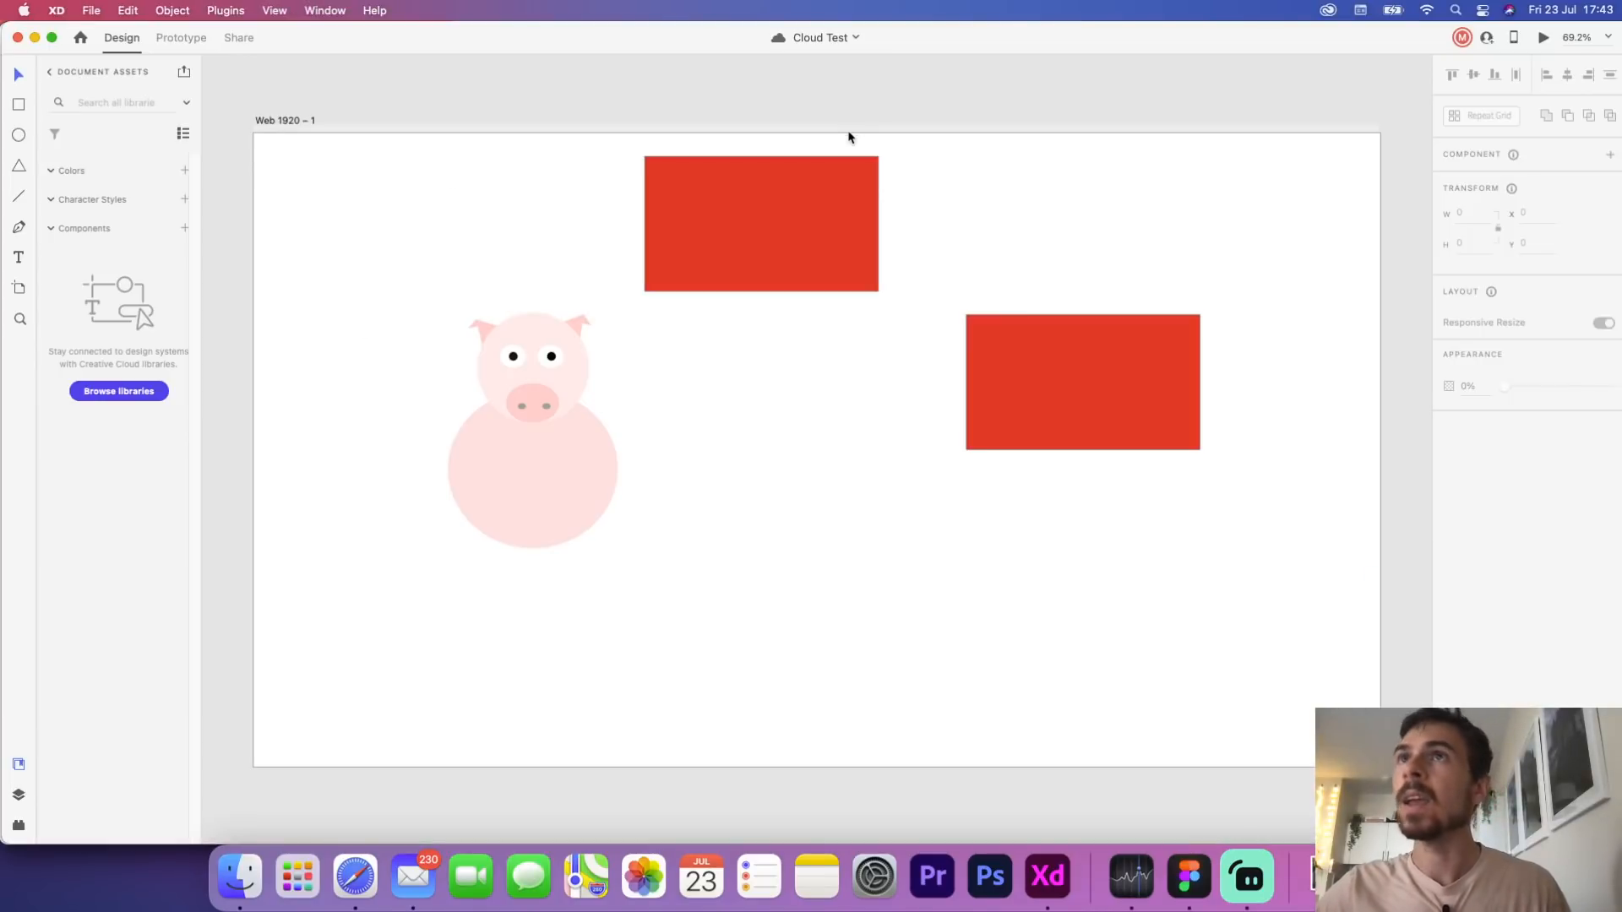
{"action": "key", "text": "super+Tab"}
{"action": "double_click", "coordinate": [347, 283]}
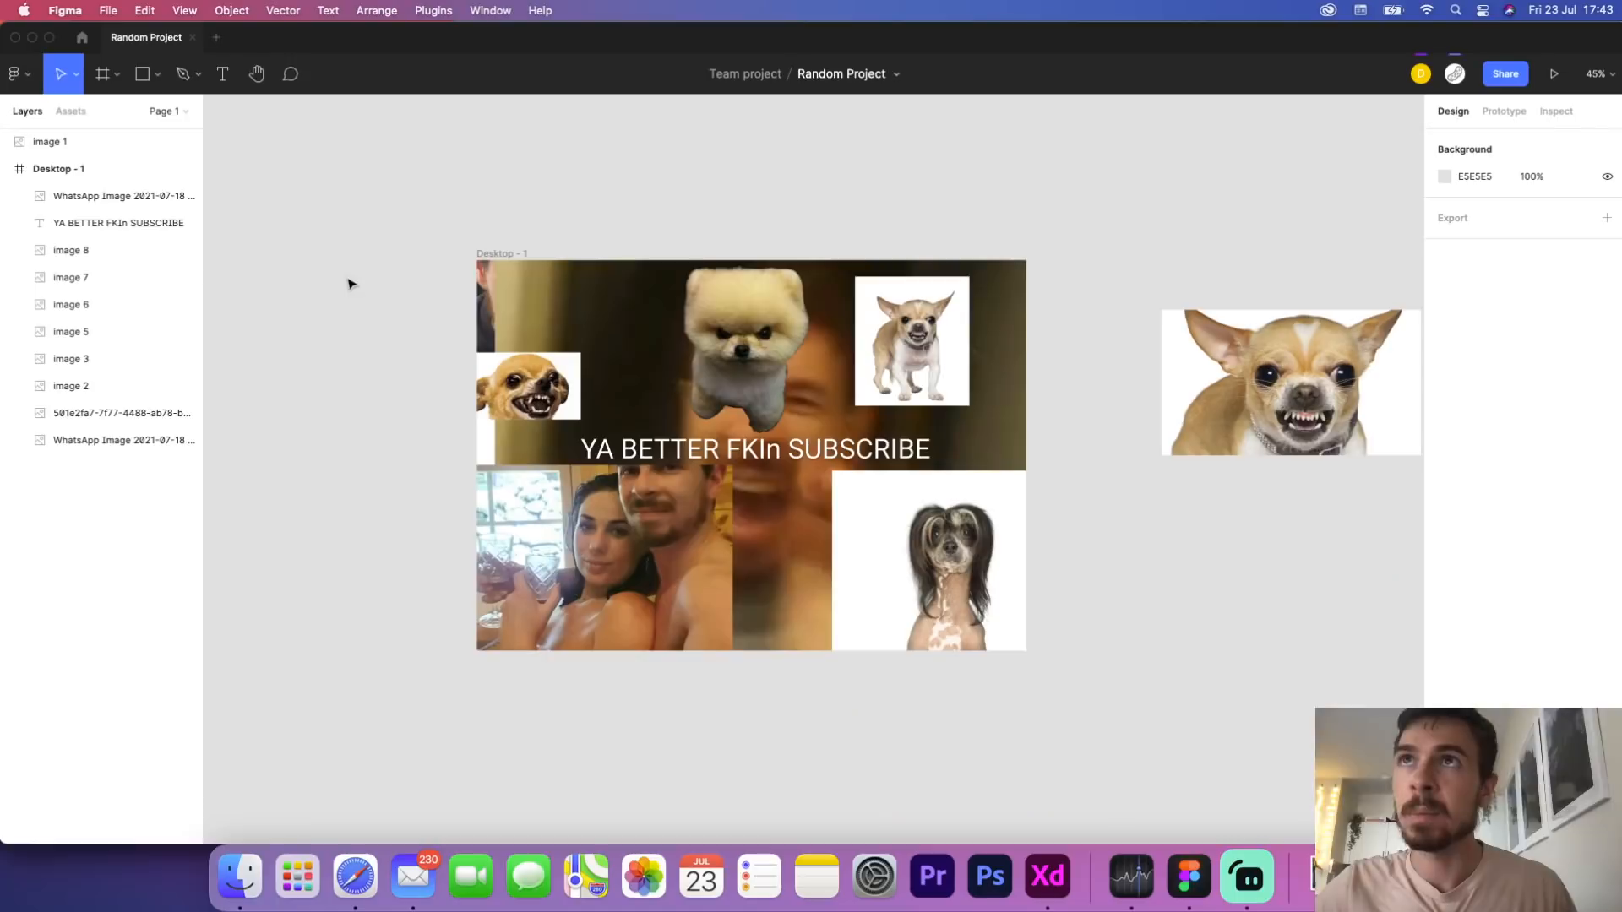
Post the comment "Hey this needs chanhes" on the empty canvas beside the Desktop - 1 frame
{"action": "left_click", "coordinate": [291, 74]}
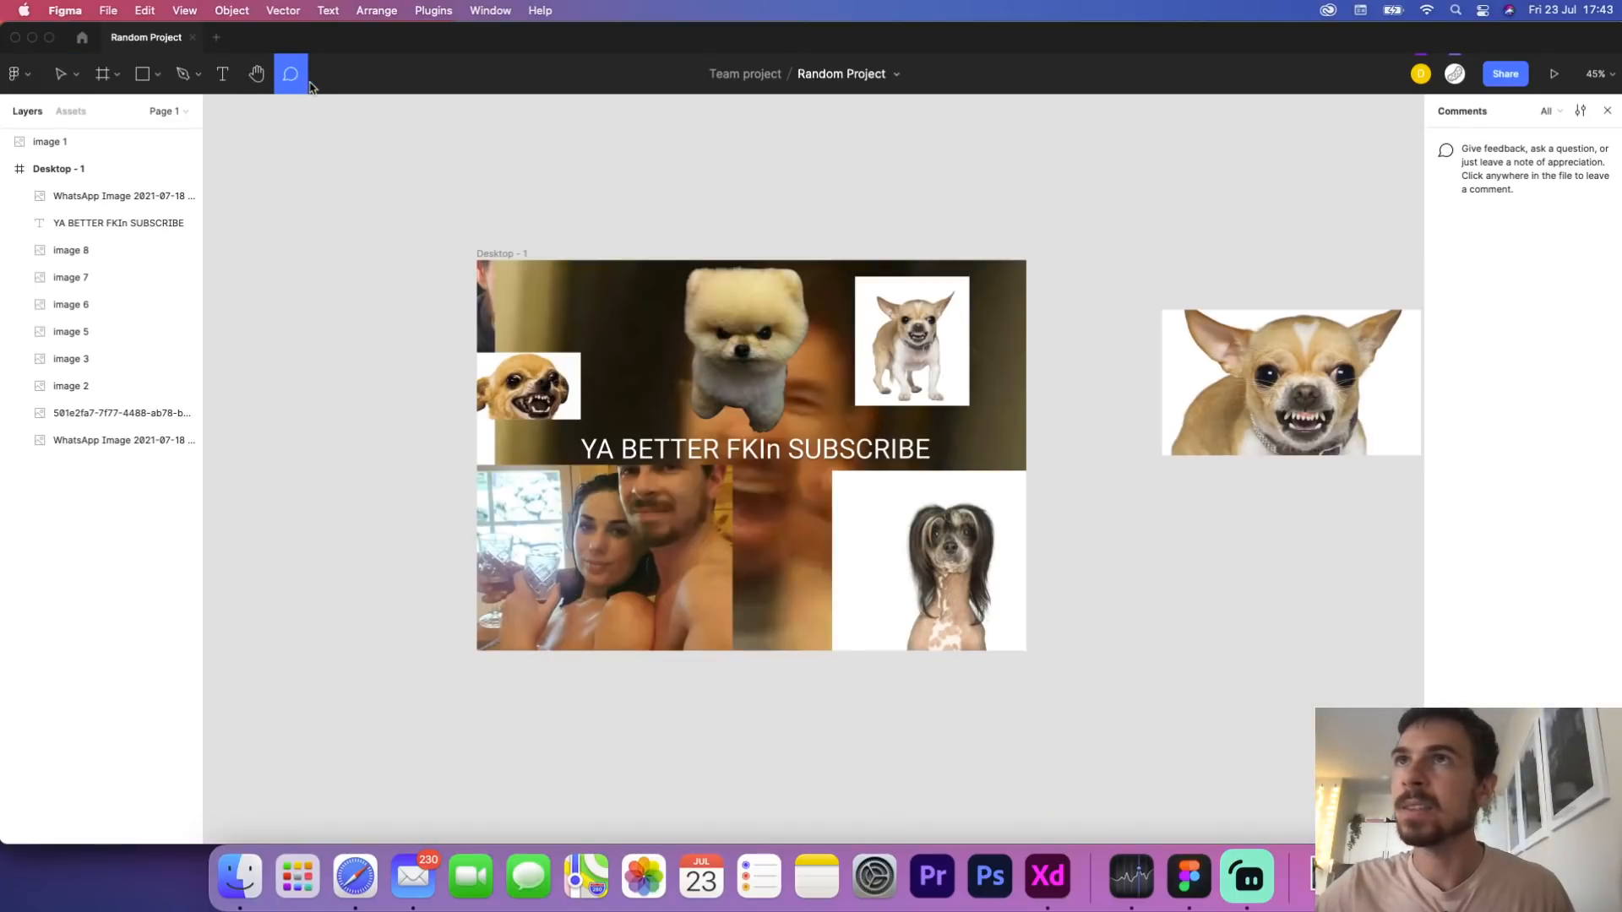
{"action": "left_click", "coordinate": [414, 276]}
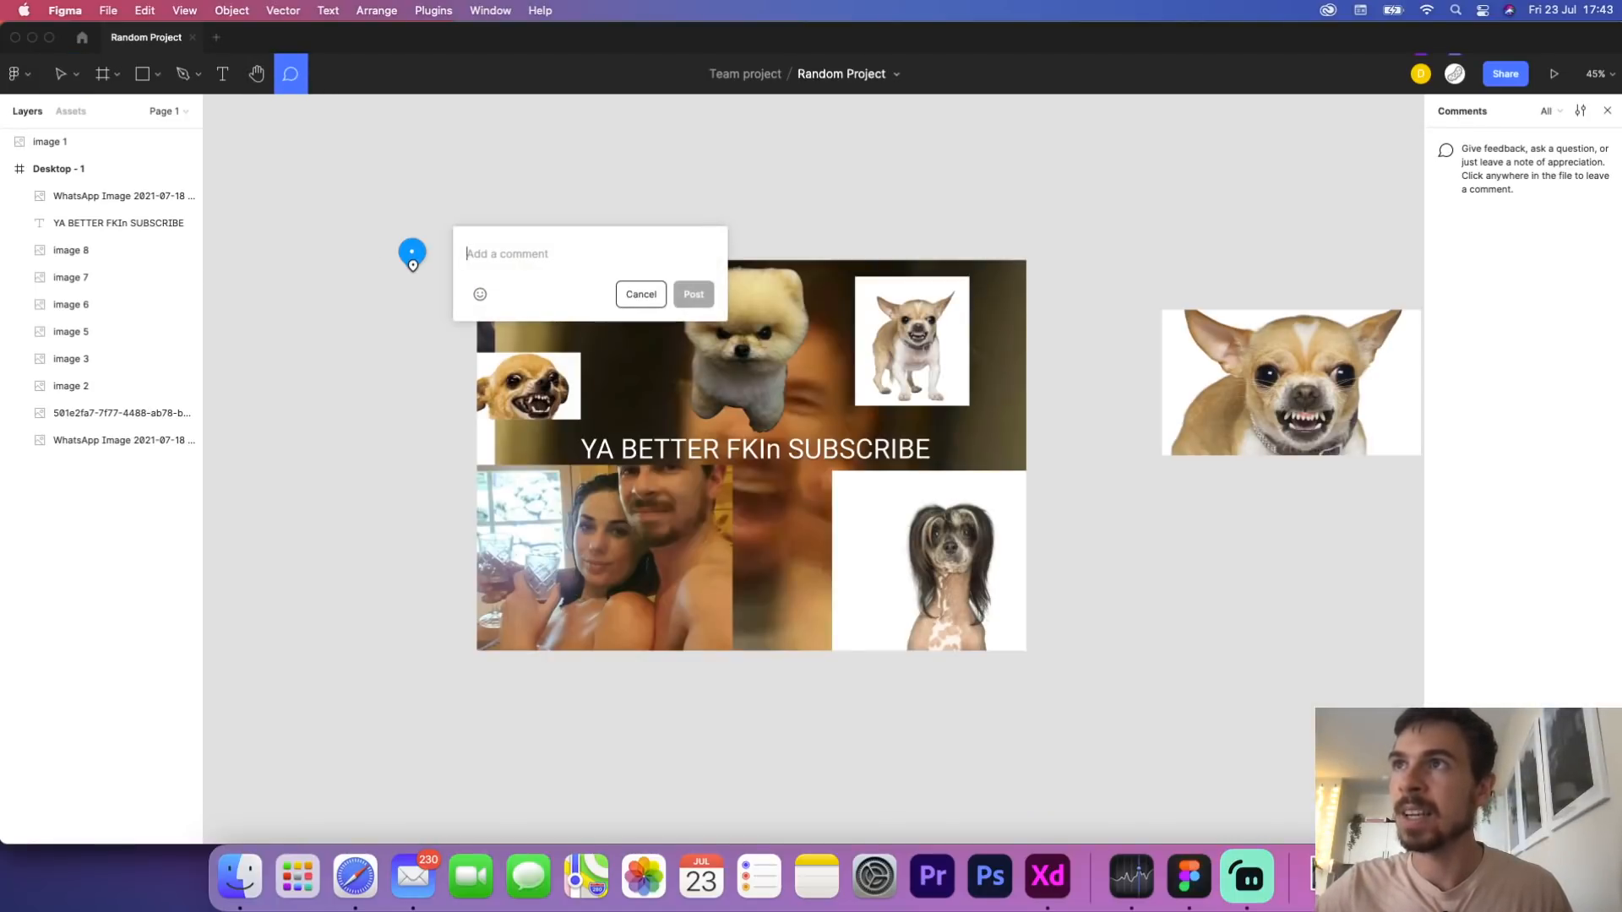
{"action": "type", "text": "Hey th"}
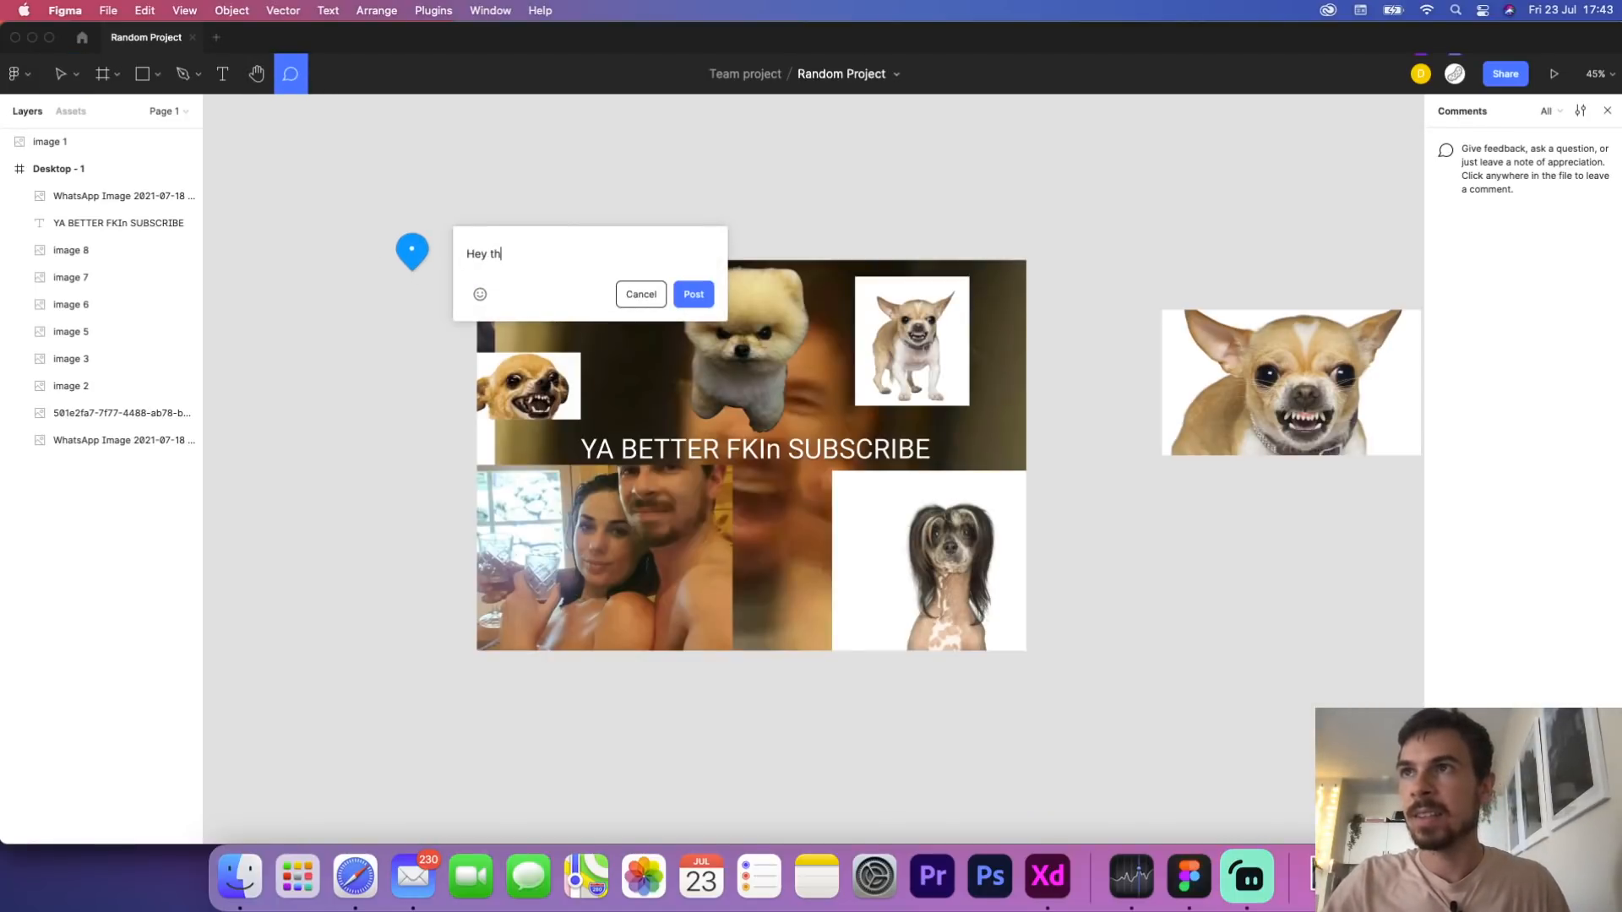
{"action": "type", "text": "is needs chanhe"}
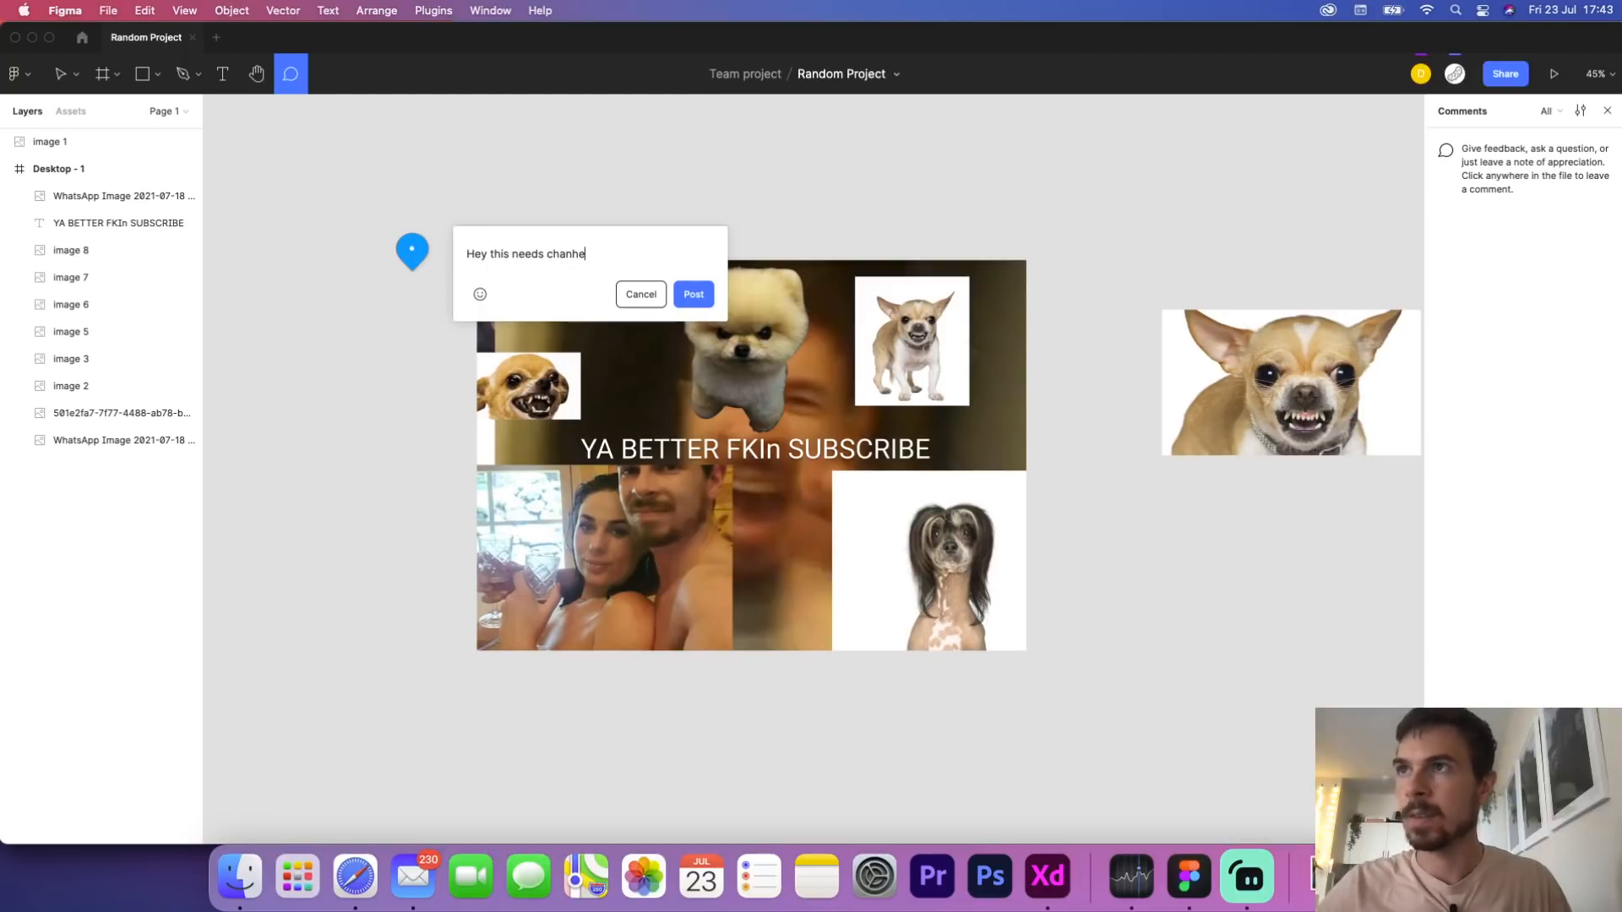
{"action": "type", "text": "s"}
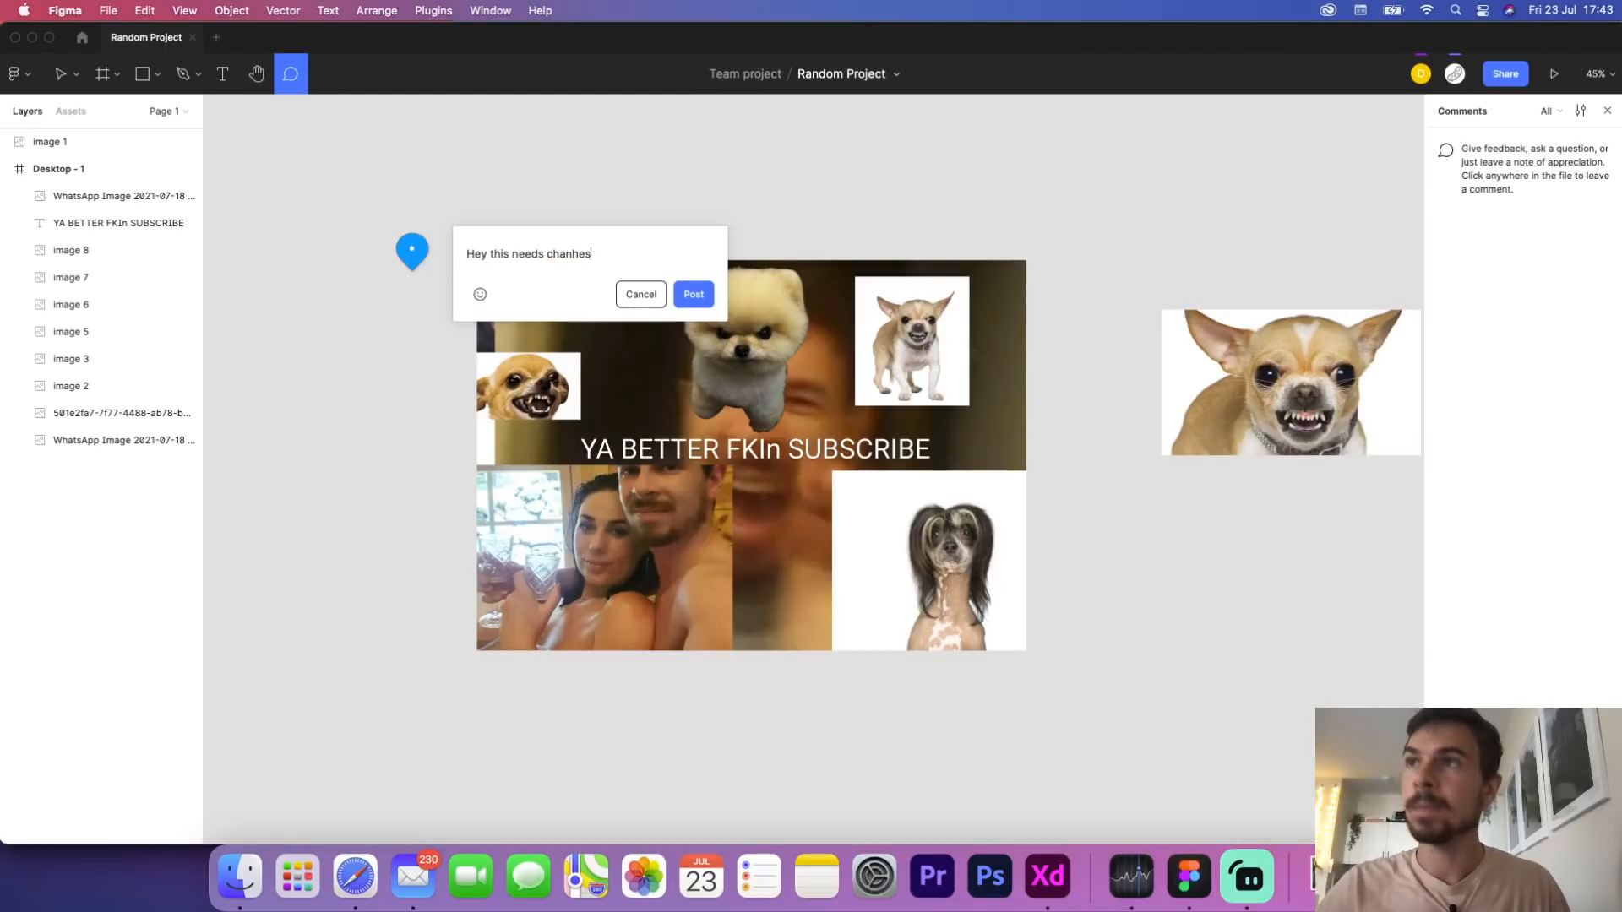
{"action": "left_click", "coordinate": [694, 294]}
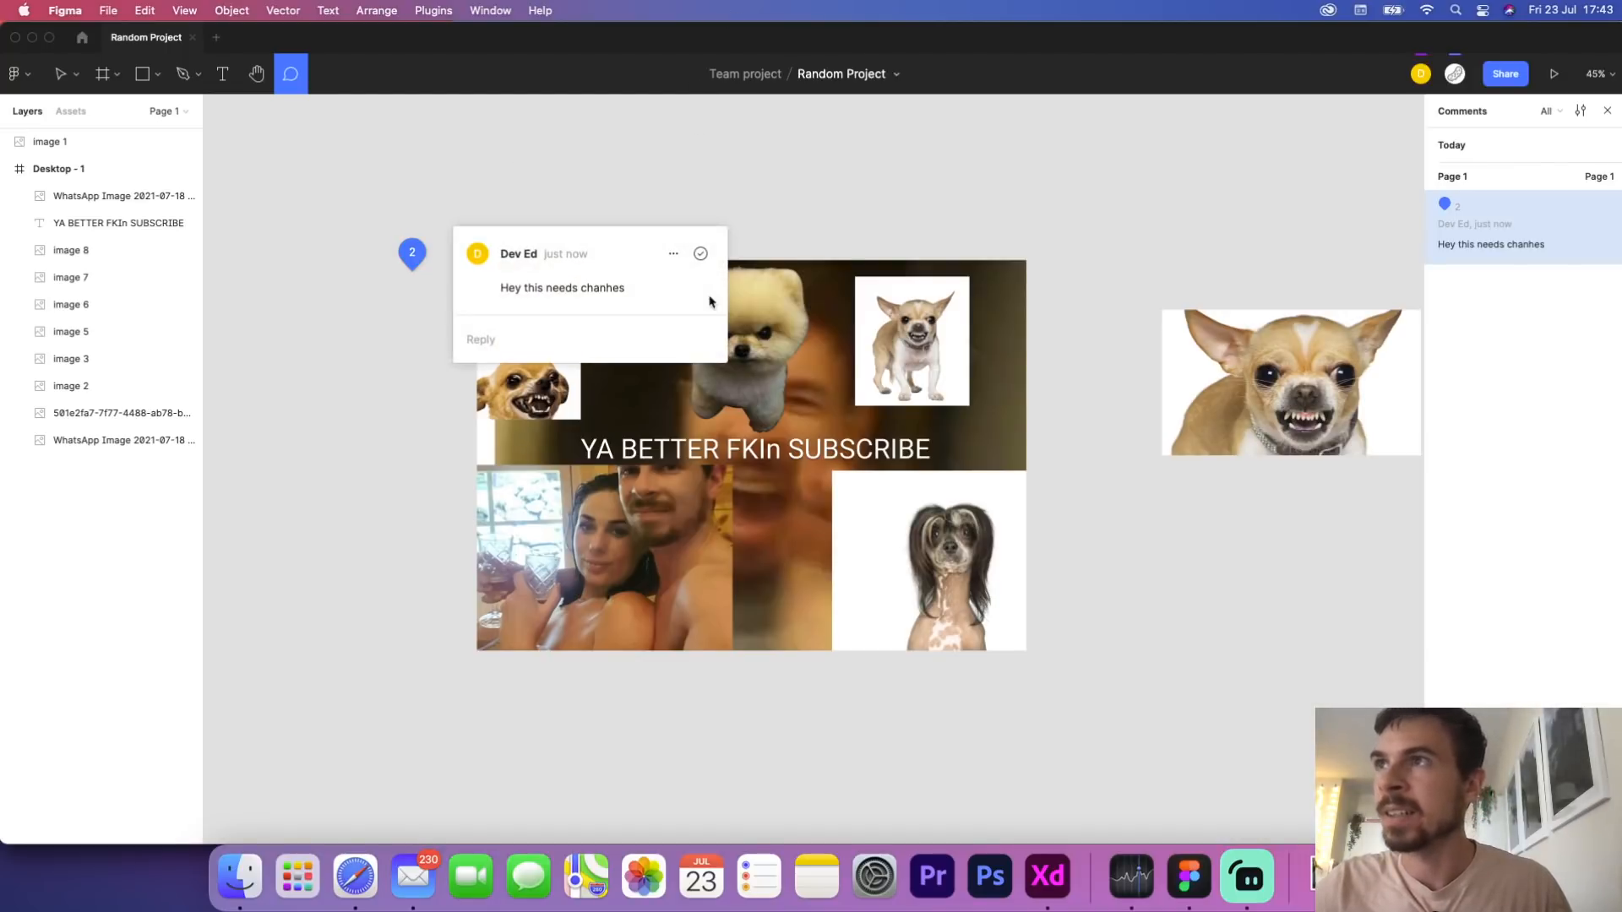
Leave commenting mode to hide the comment pin, and return to it to show the comments again
{"action": "left_click", "coordinate": [60, 73]}
{"action": "left_click", "coordinate": [427, 257]}
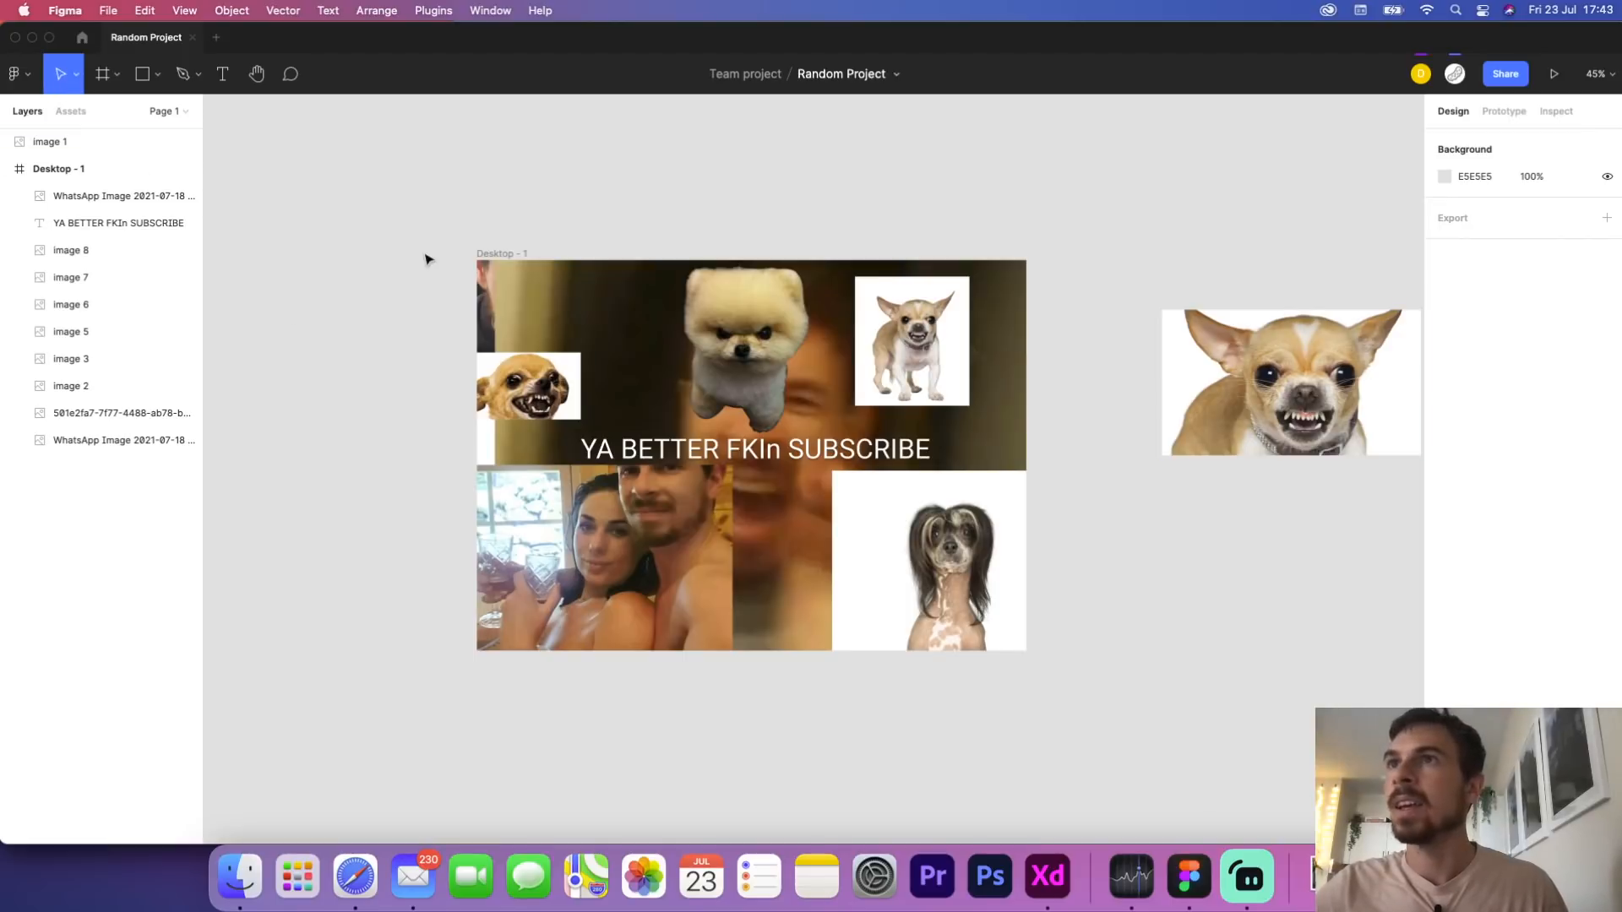
{"action": "left_click_drag", "start_coordinate": [445, 188], "coordinate": [333, 377]}
{"action": "left_click", "coordinate": [289, 74]}
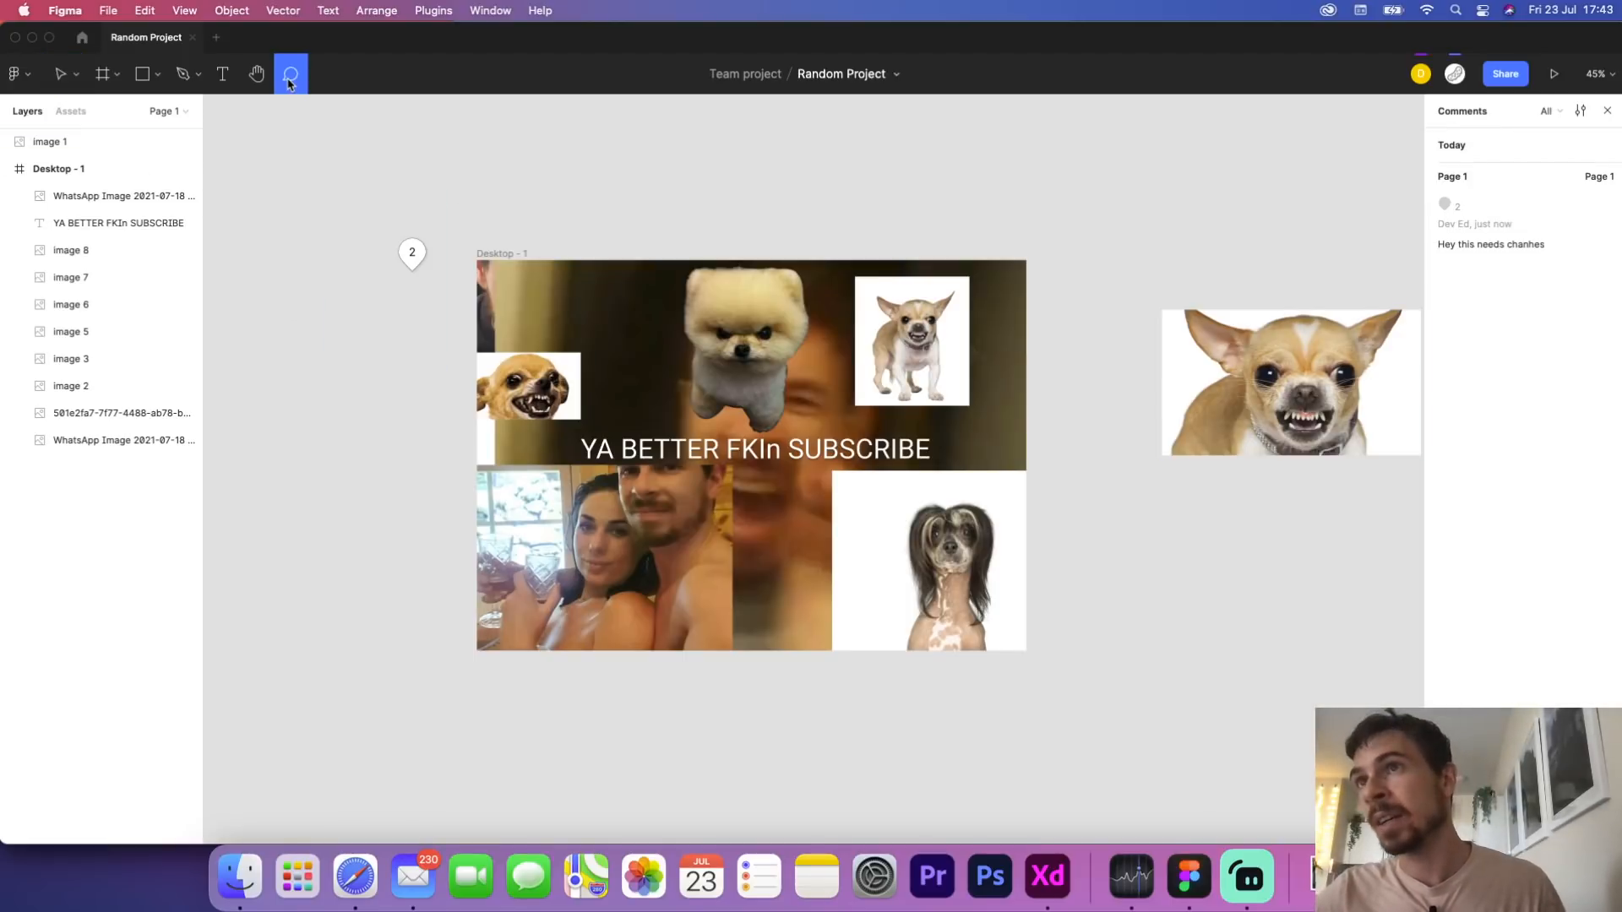
Open the posted comment, start a reply with "dfg", check the comment's options, and mark it as resolved
{"action": "left_click", "coordinate": [413, 251]}
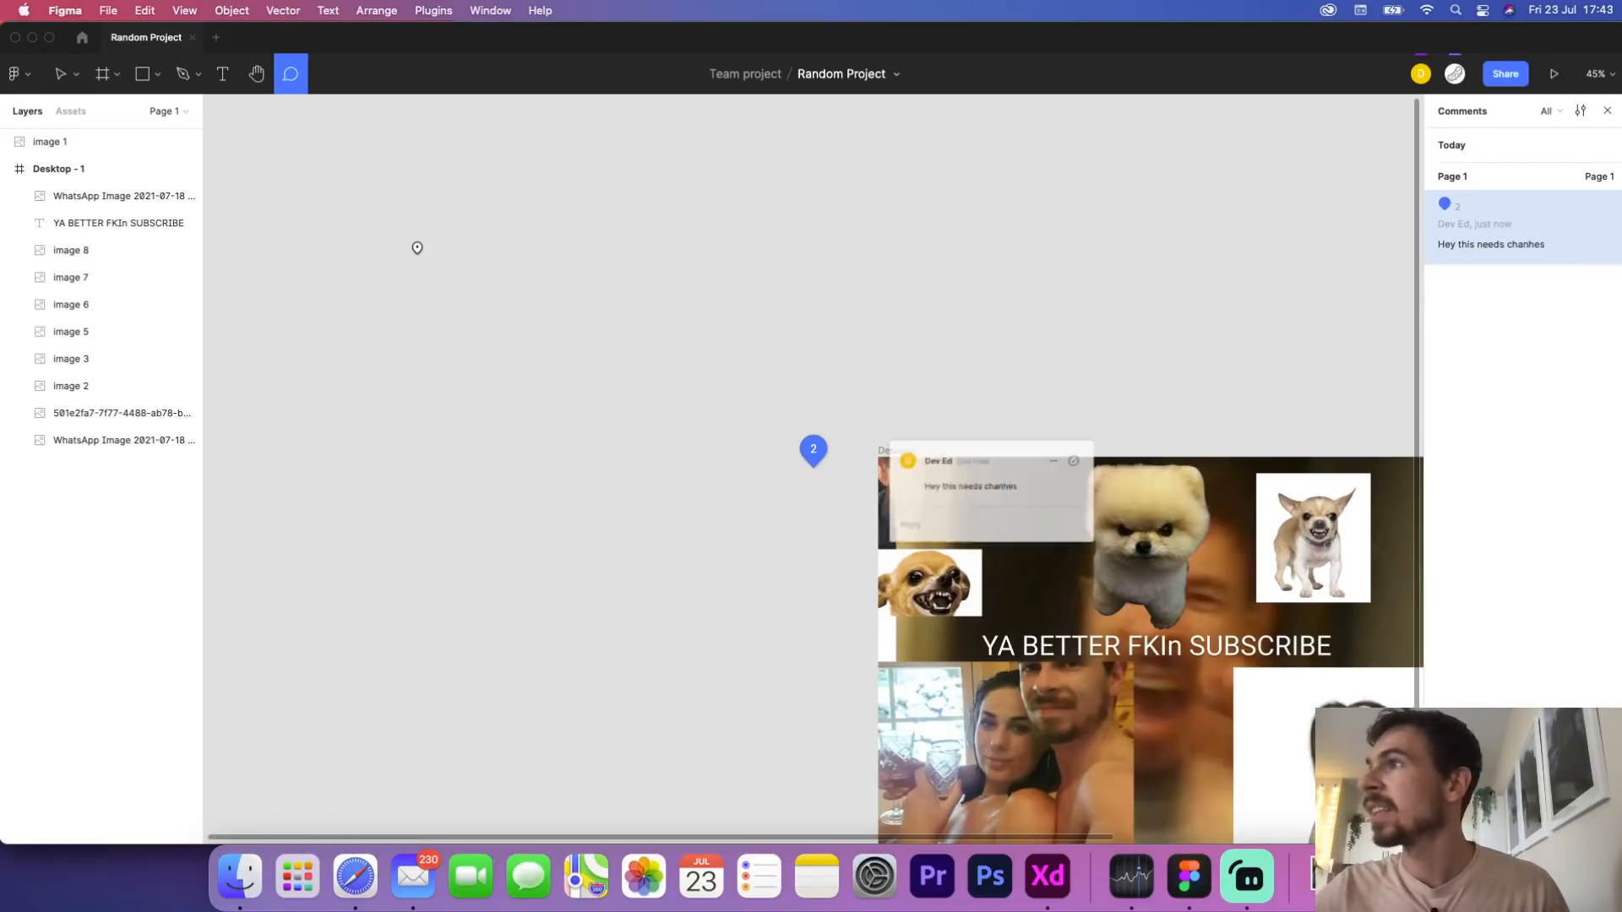
{"action": "type", "text": "dfg"}
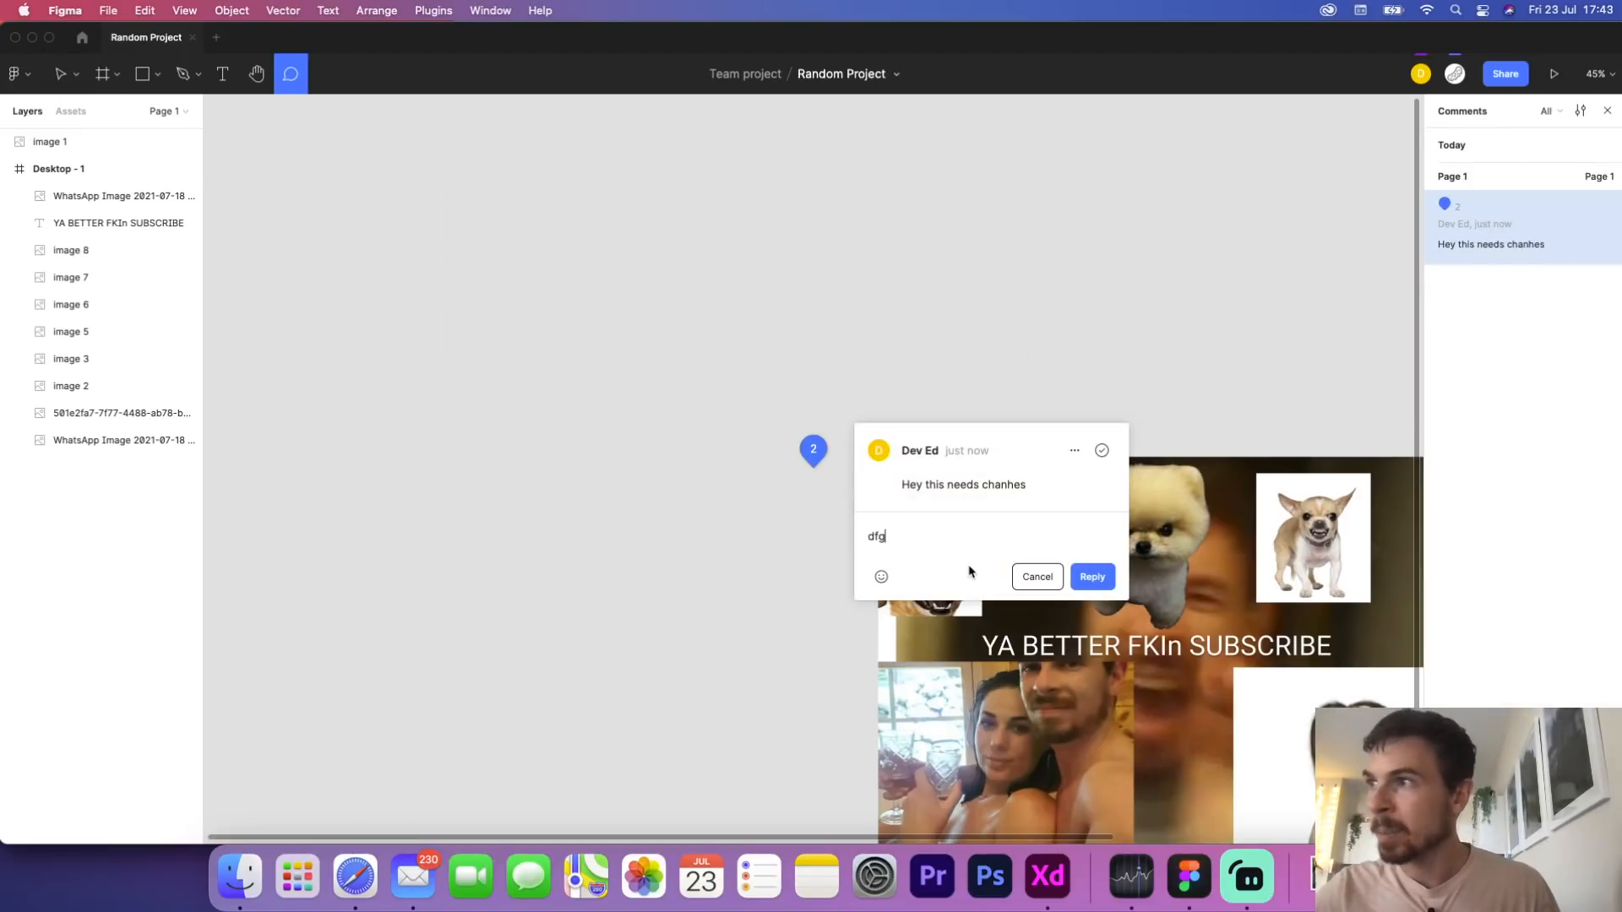
{"action": "left_click", "coordinate": [1077, 451]}
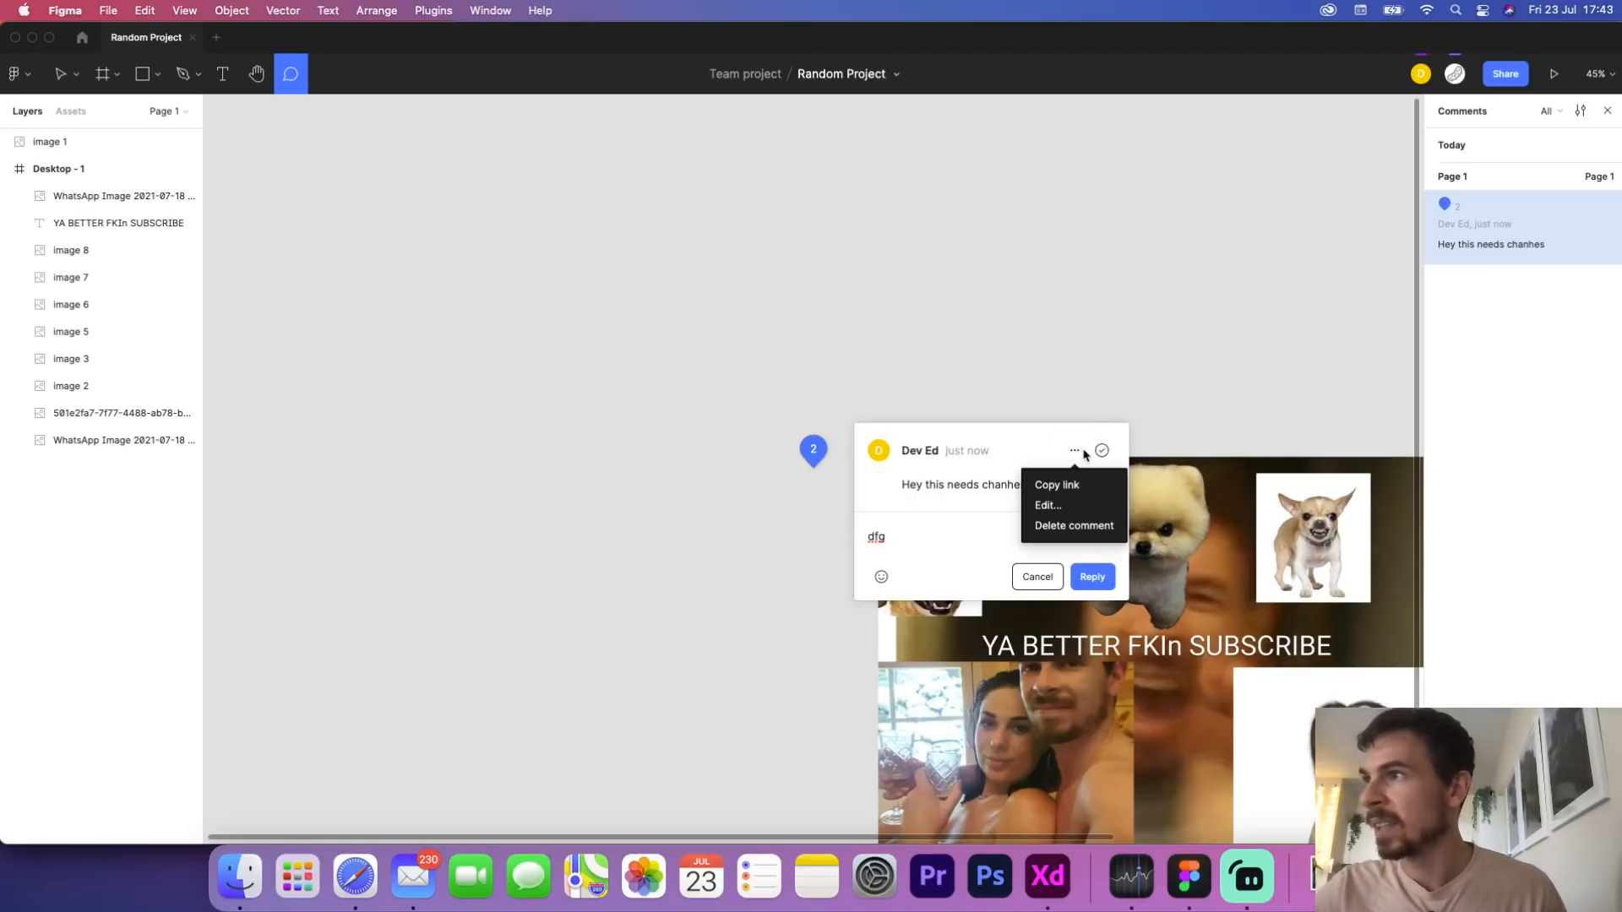
{"action": "left_click", "coordinate": [1102, 451]}
{"action": "left_click", "coordinate": [1102, 452]}
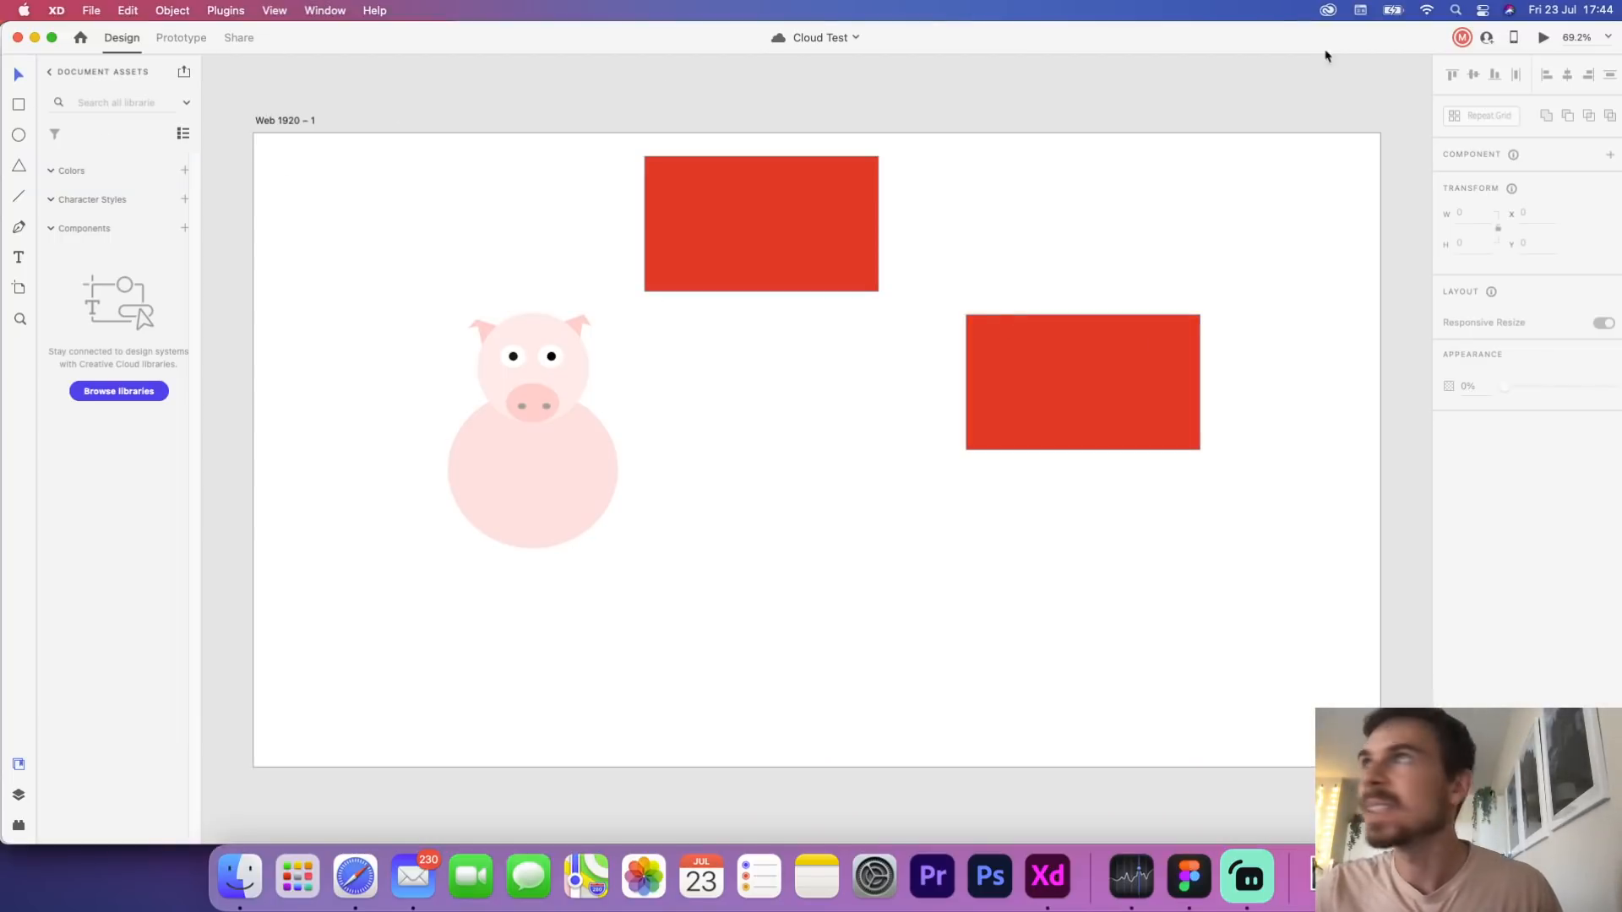
In Adobe XD, review the members and invitation options of the Cloud Test document and close the invitation
{"action": "left_click", "coordinate": [1491, 40]}
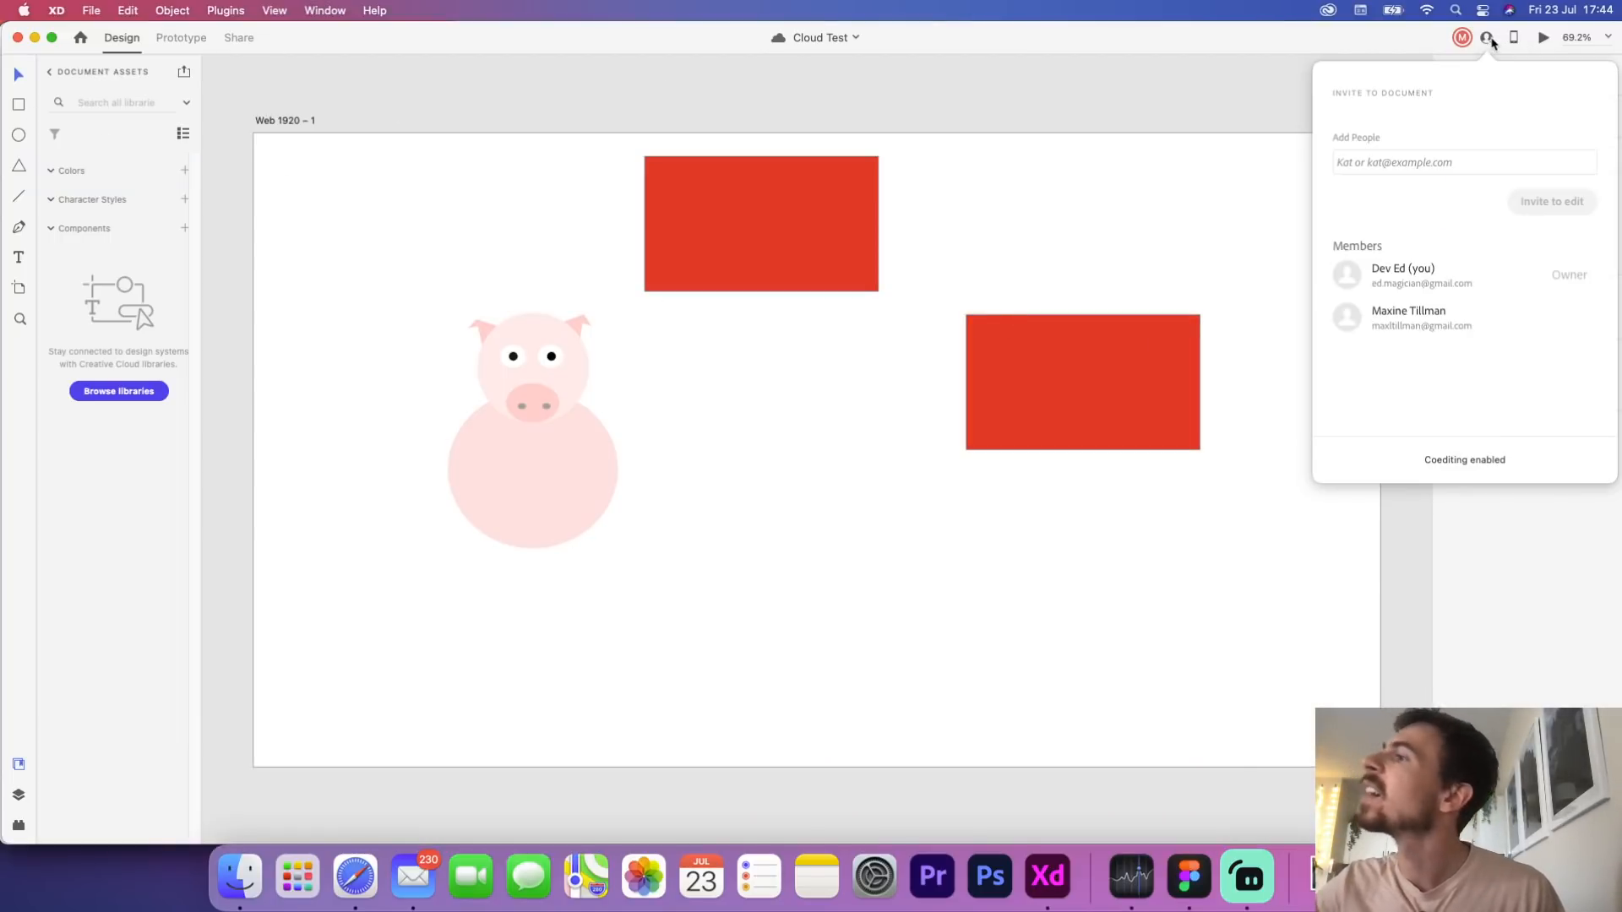
{"action": "left_click", "coordinate": [1489, 40]}
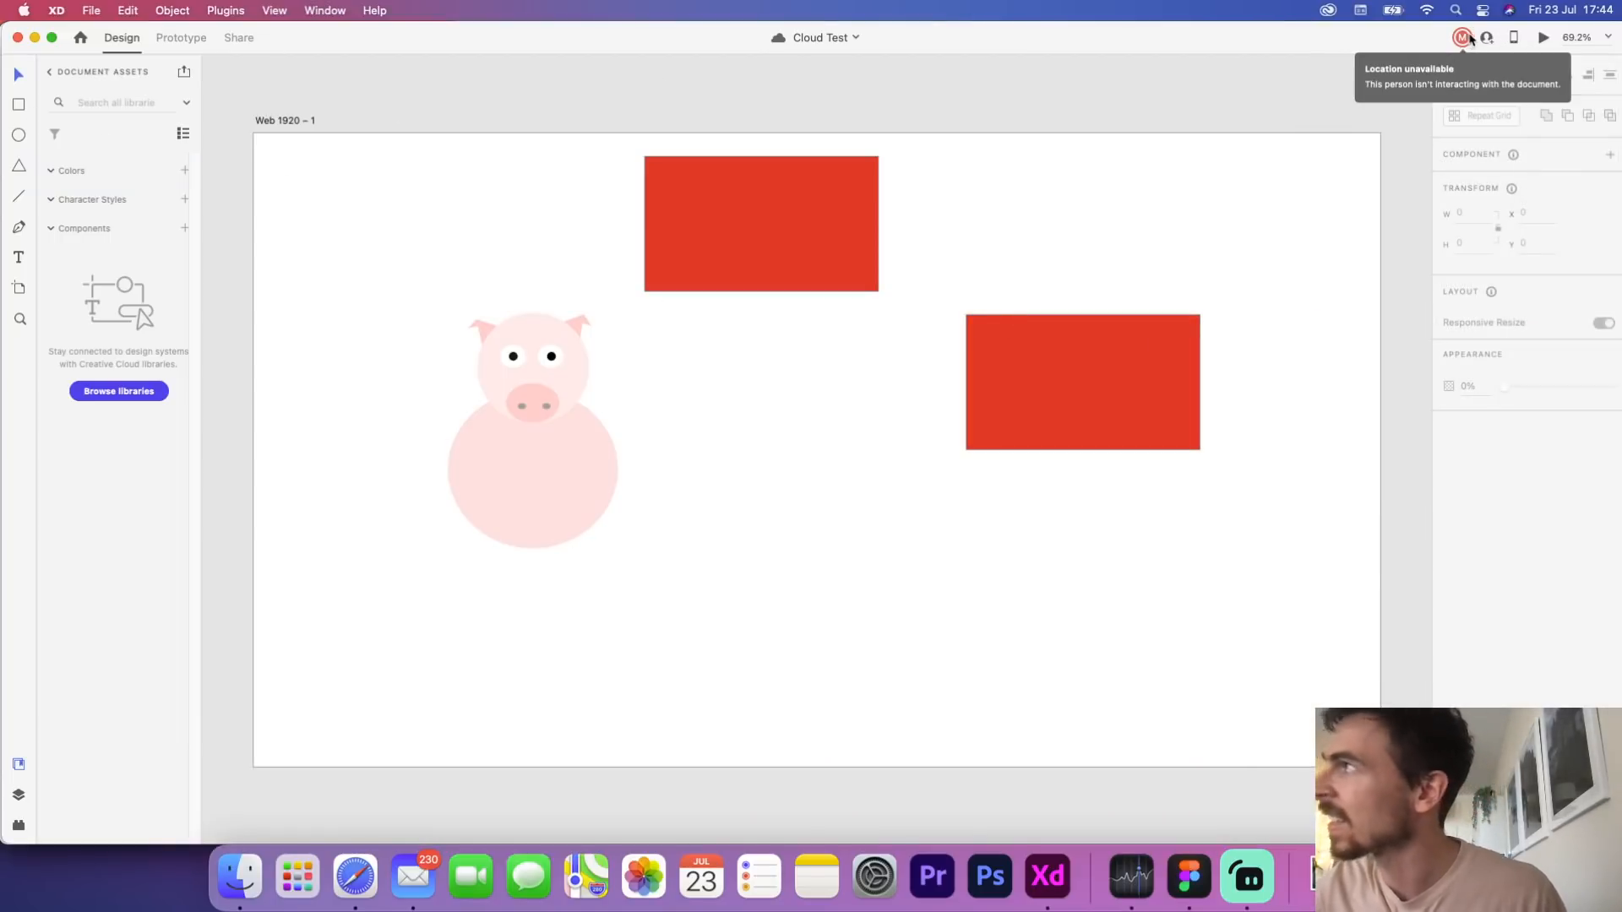
{"action": "left_click", "coordinate": [1488, 39]}
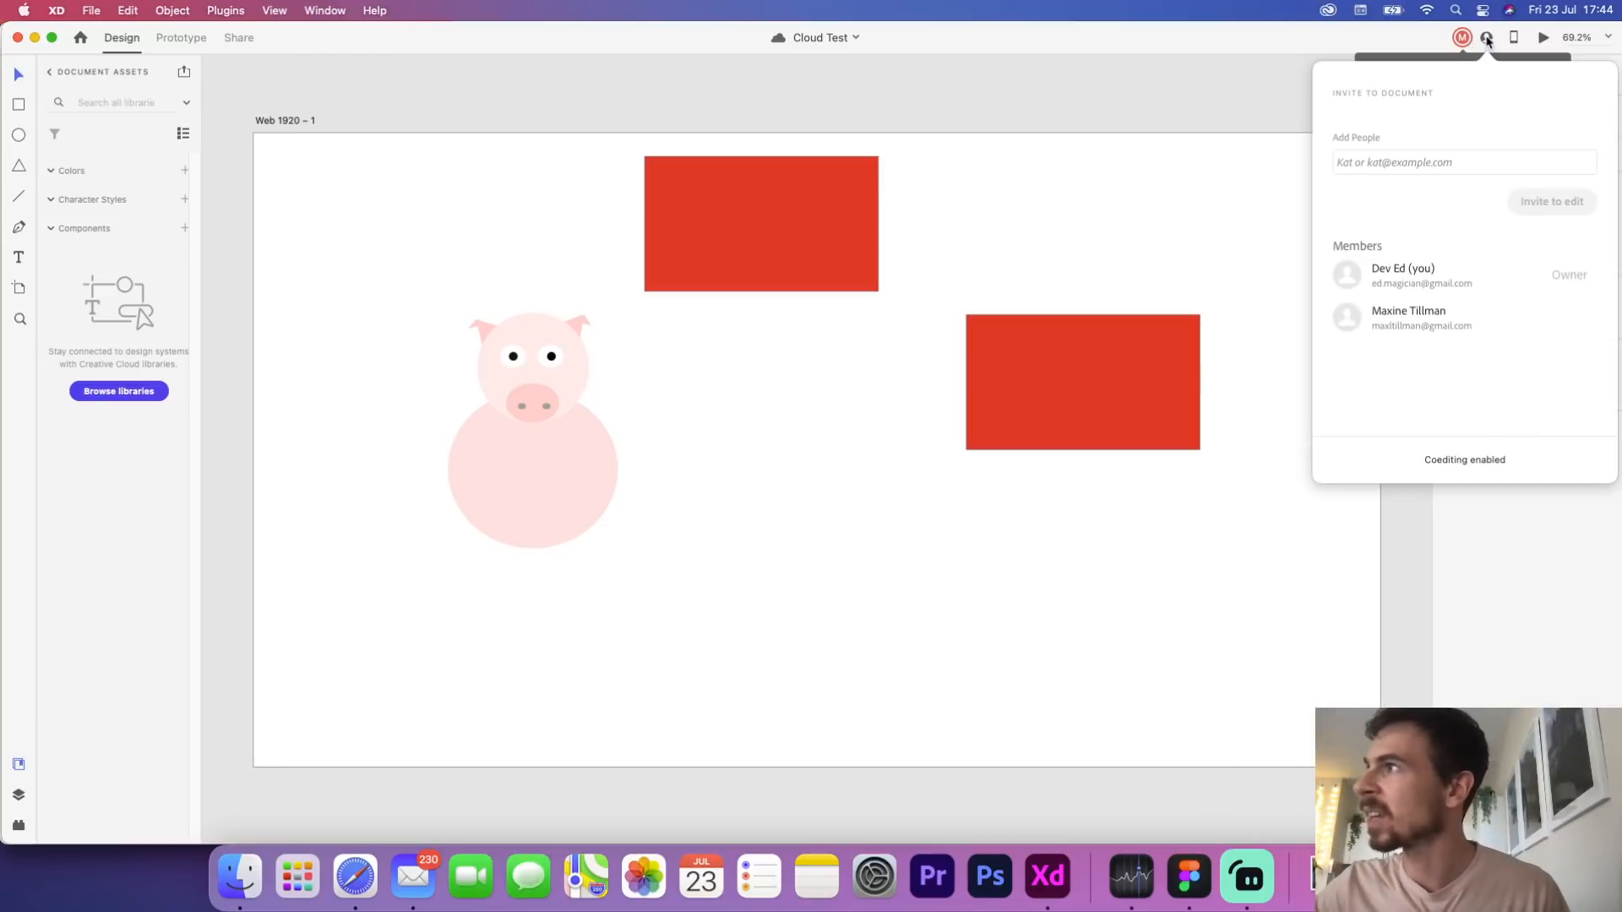
{"action": "left_click", "coordinate": [1488, 41]}
Compare the Random Project canvas in Figma with the Cloud Test document in Adobe XD
{"action": "key", "text": "super+Tab"}
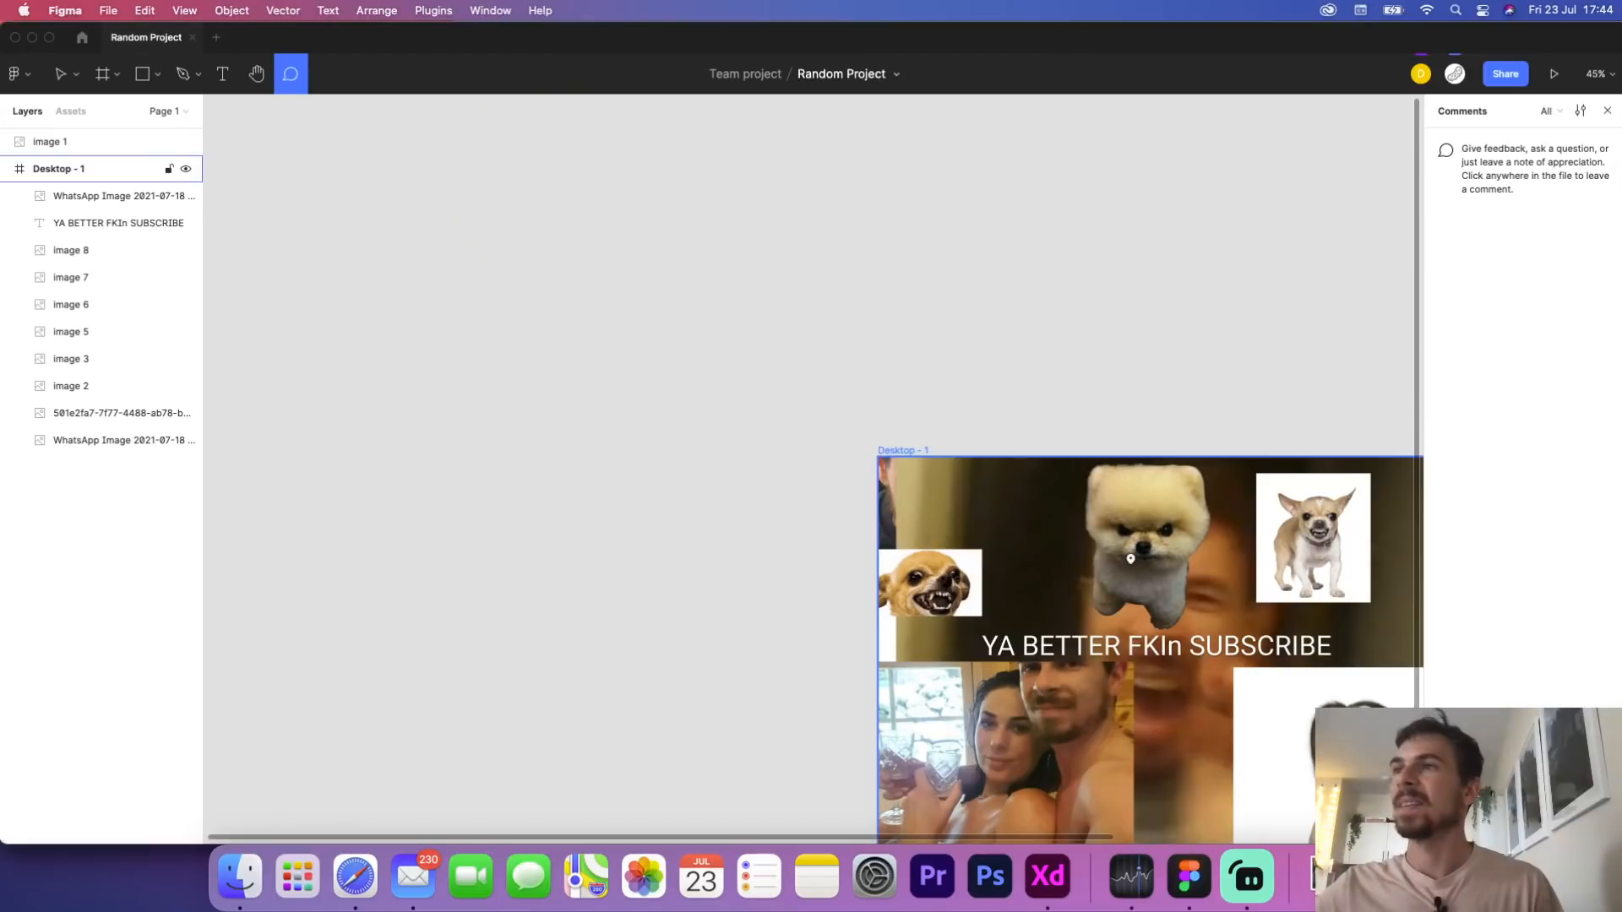
{"action": "left_click_drag", "start_coordinate": [673, 510], "coordinate": [389, 357]}
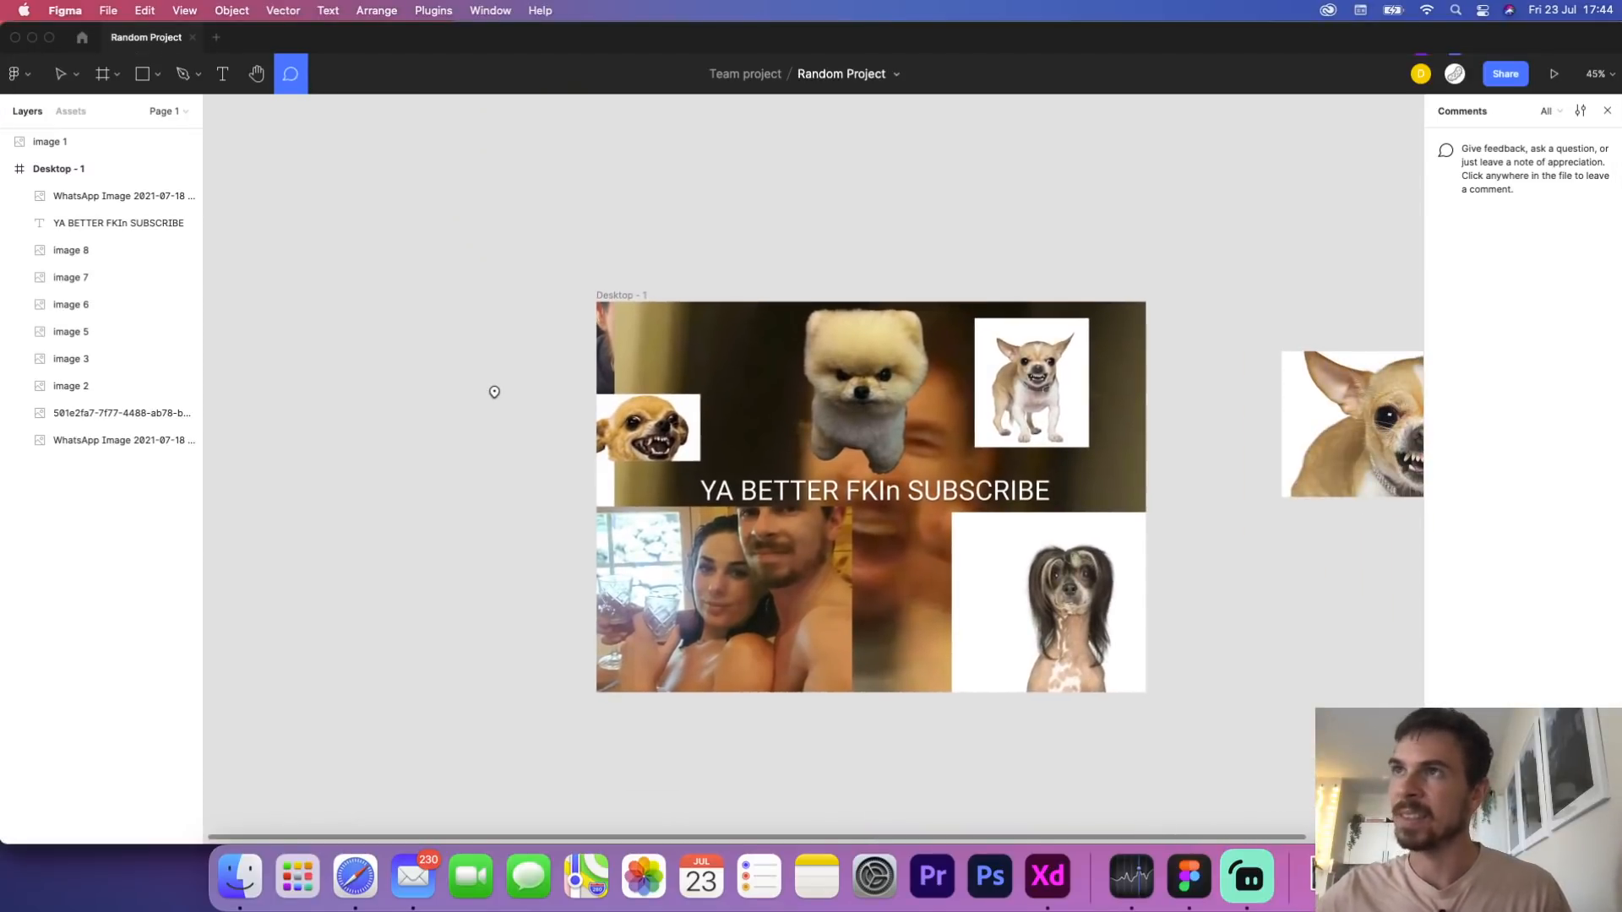
{"action": "key", "text": "super+Tab"}
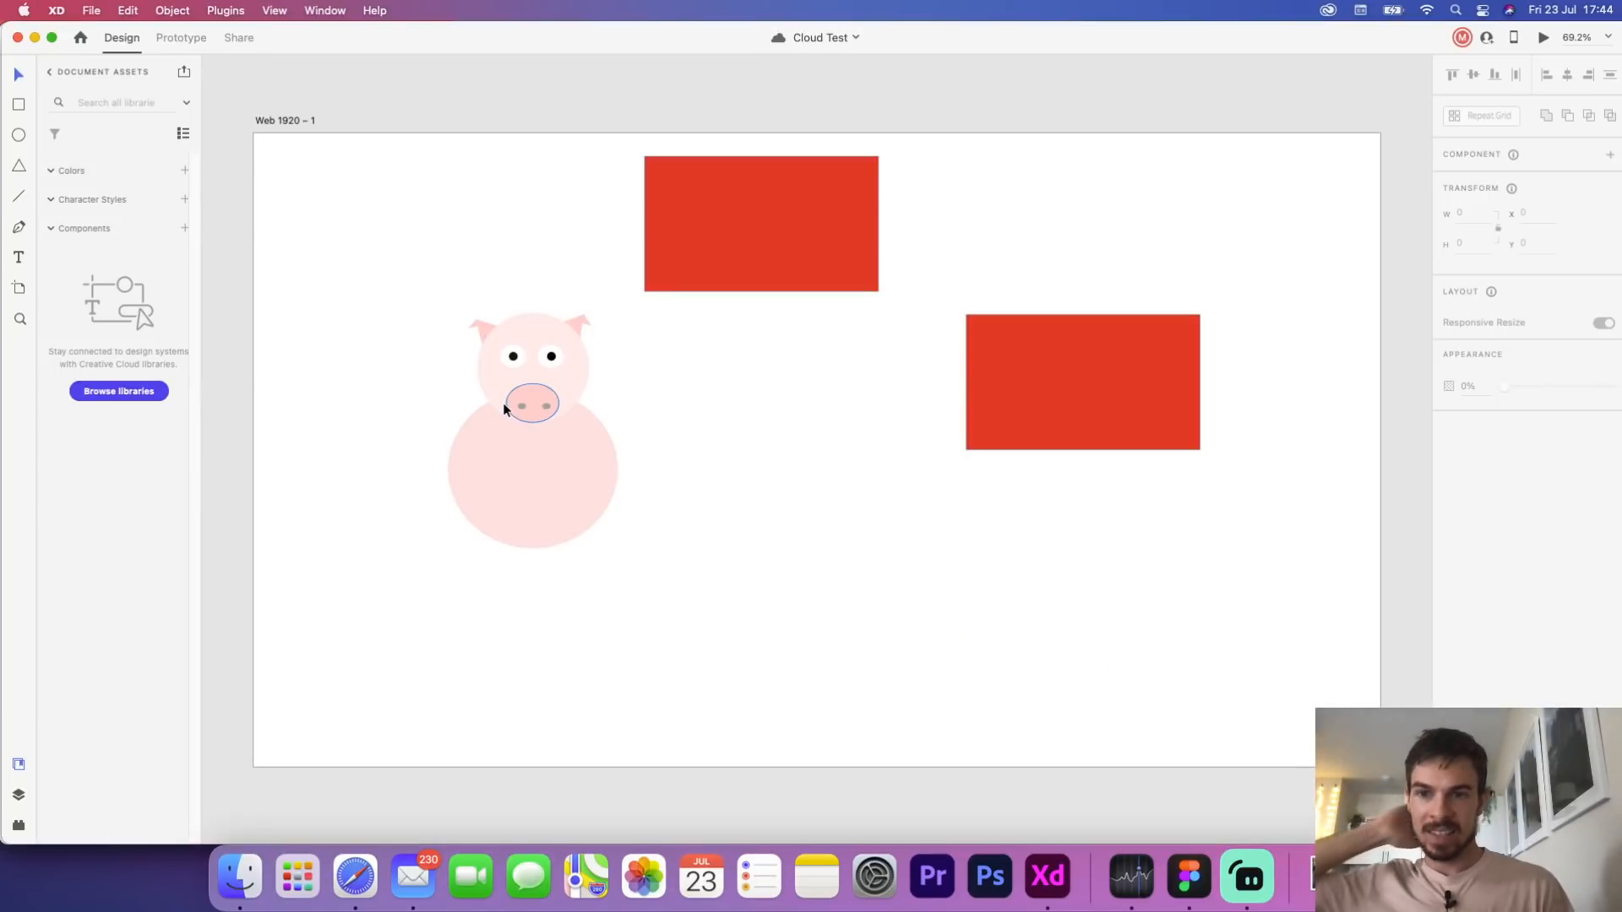
{"action": "key", "text": "super+Tab"}
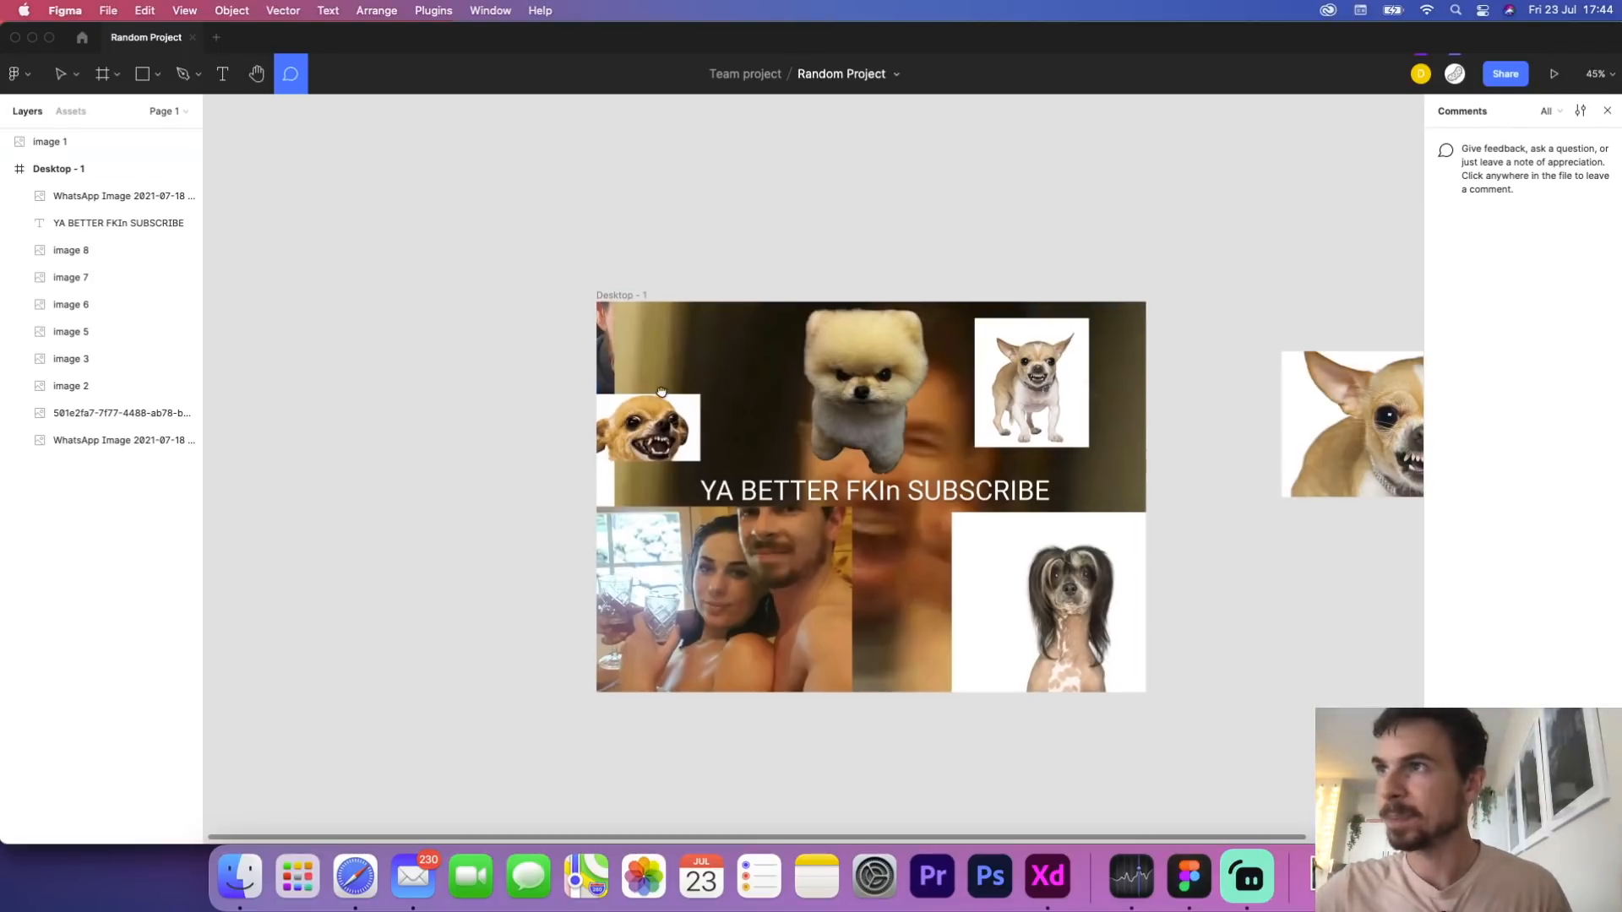
{"action": "scroll", "coordinate": [505, 397], "scroll_direction": "right", "scroll_amount": 4}
Return to Adobe XD, cancel renaming the Cloud Test document, and open its version history
{"action": "key", "text": "super+Tab"}
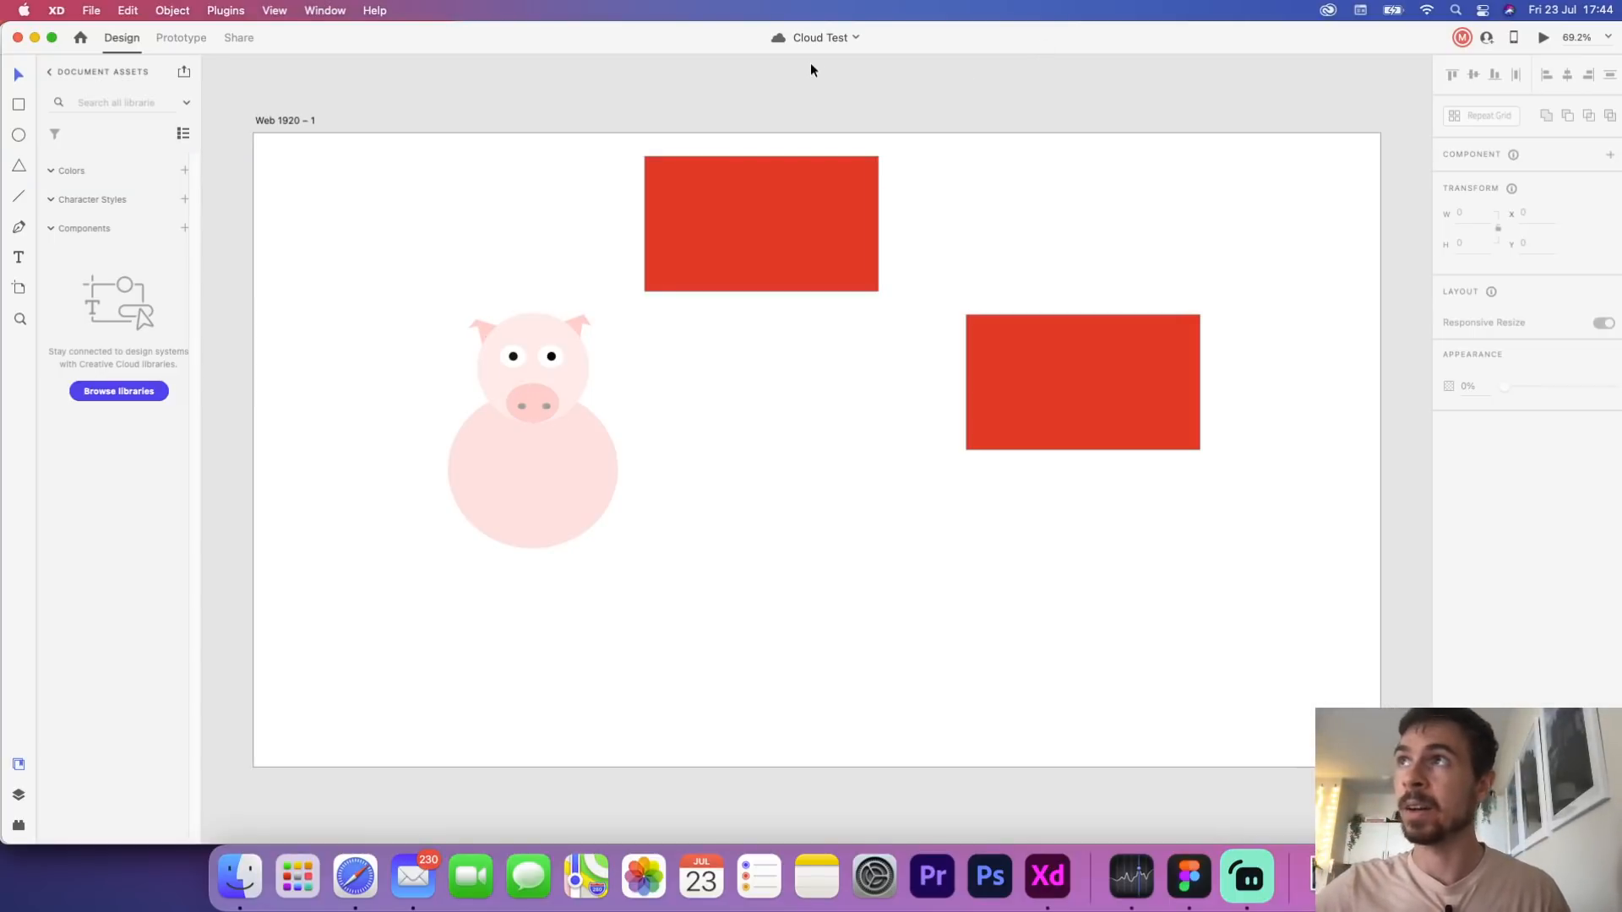
{"action": "left_click", "coordinate": [841, 38]}
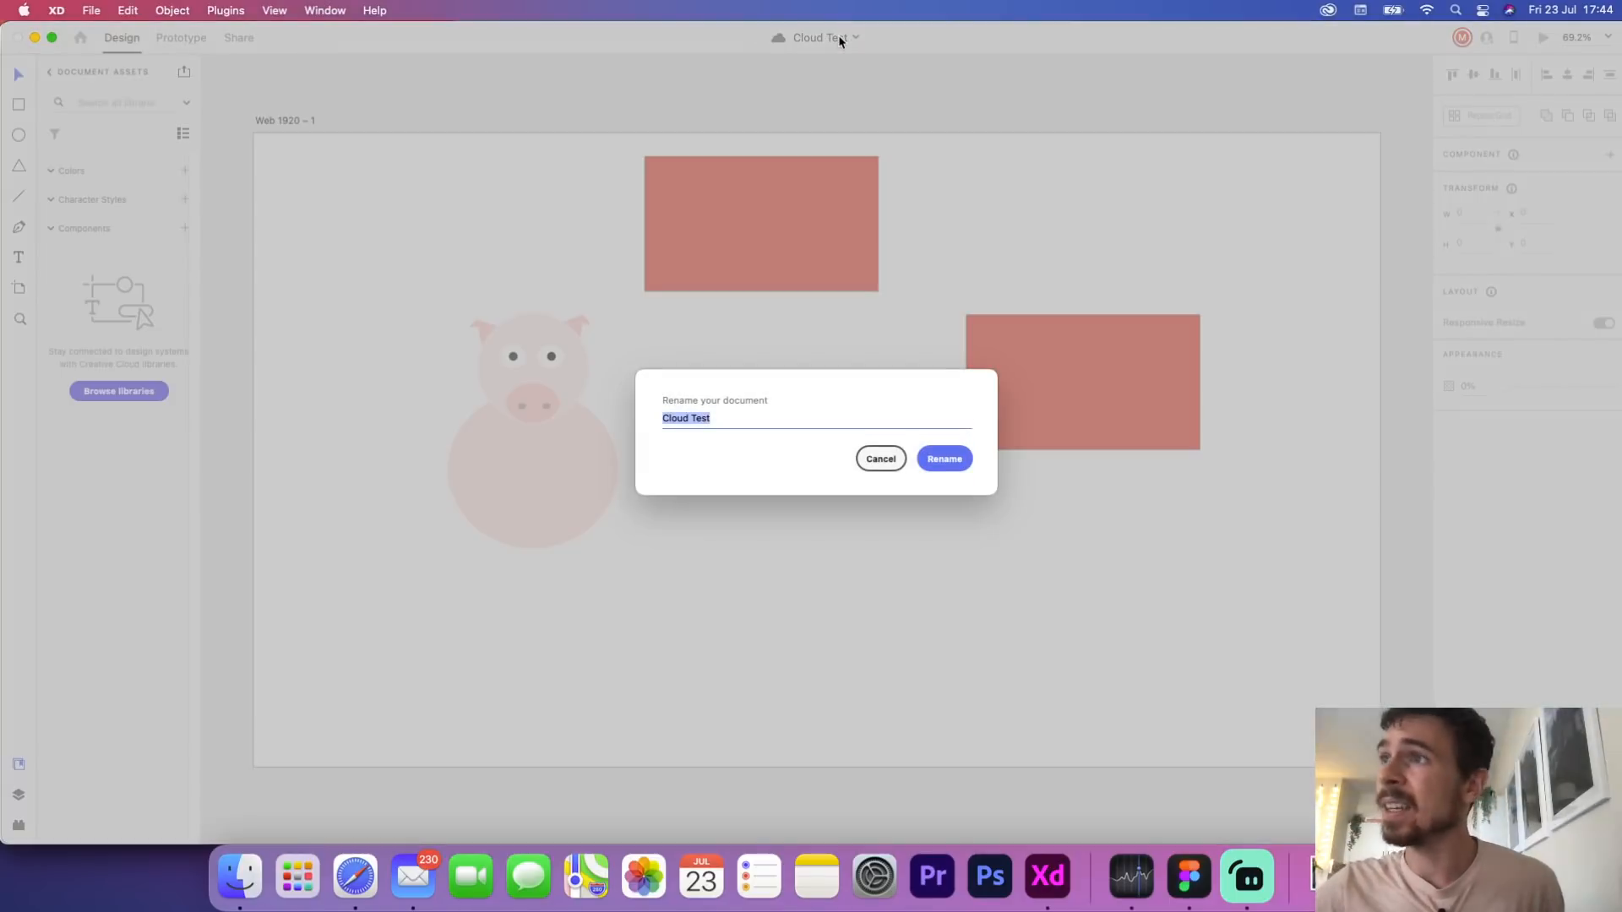
{"action": "left_click", "coordinate": [879, 461]}
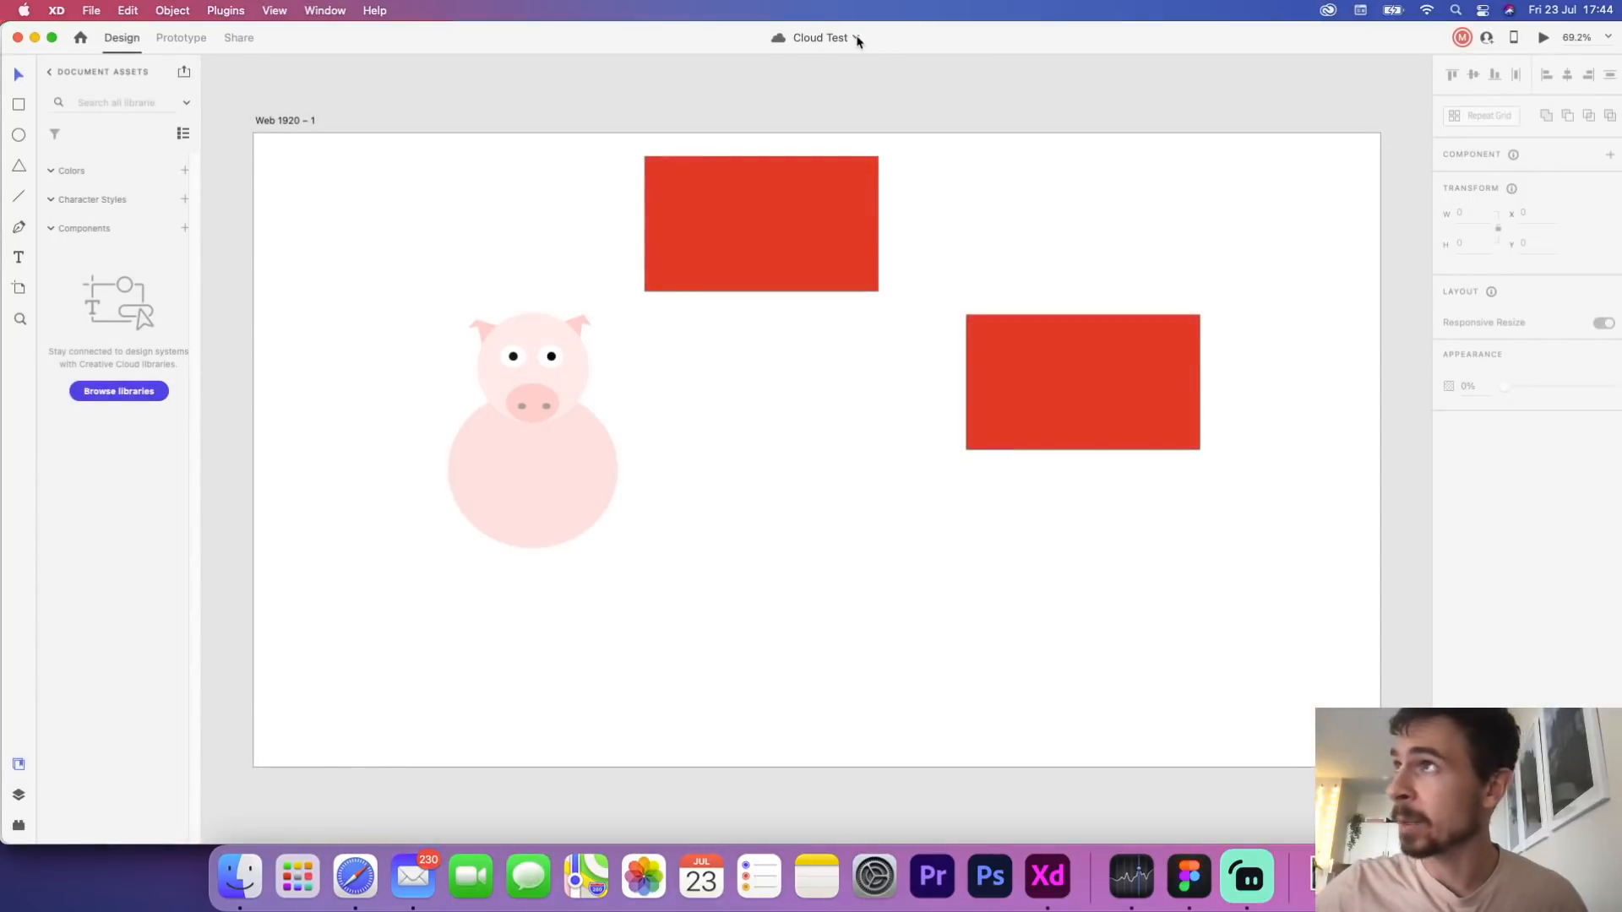
{"action": "left_click", "coordinate": [856, 38]}
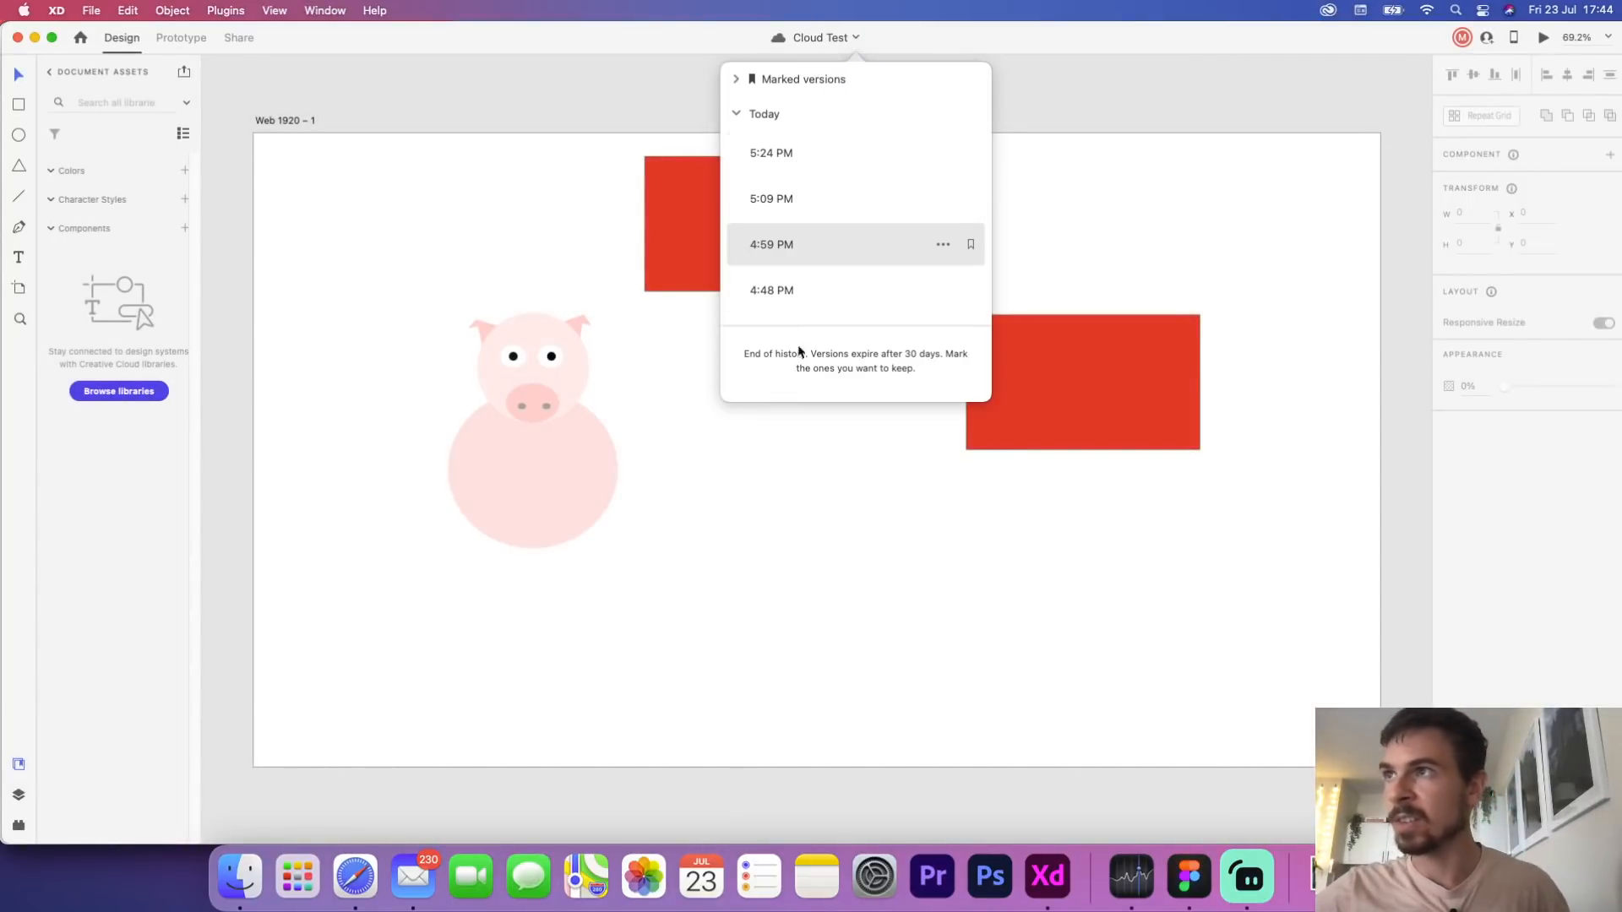
Close the version history, move the lower red rectangle slightly down and left, and place two copies of it along the artboard's lower part
{"action": "left_click", "coordinate": [799, 615]}
{"action": "left_click", "coordinate": [1047, 426]}
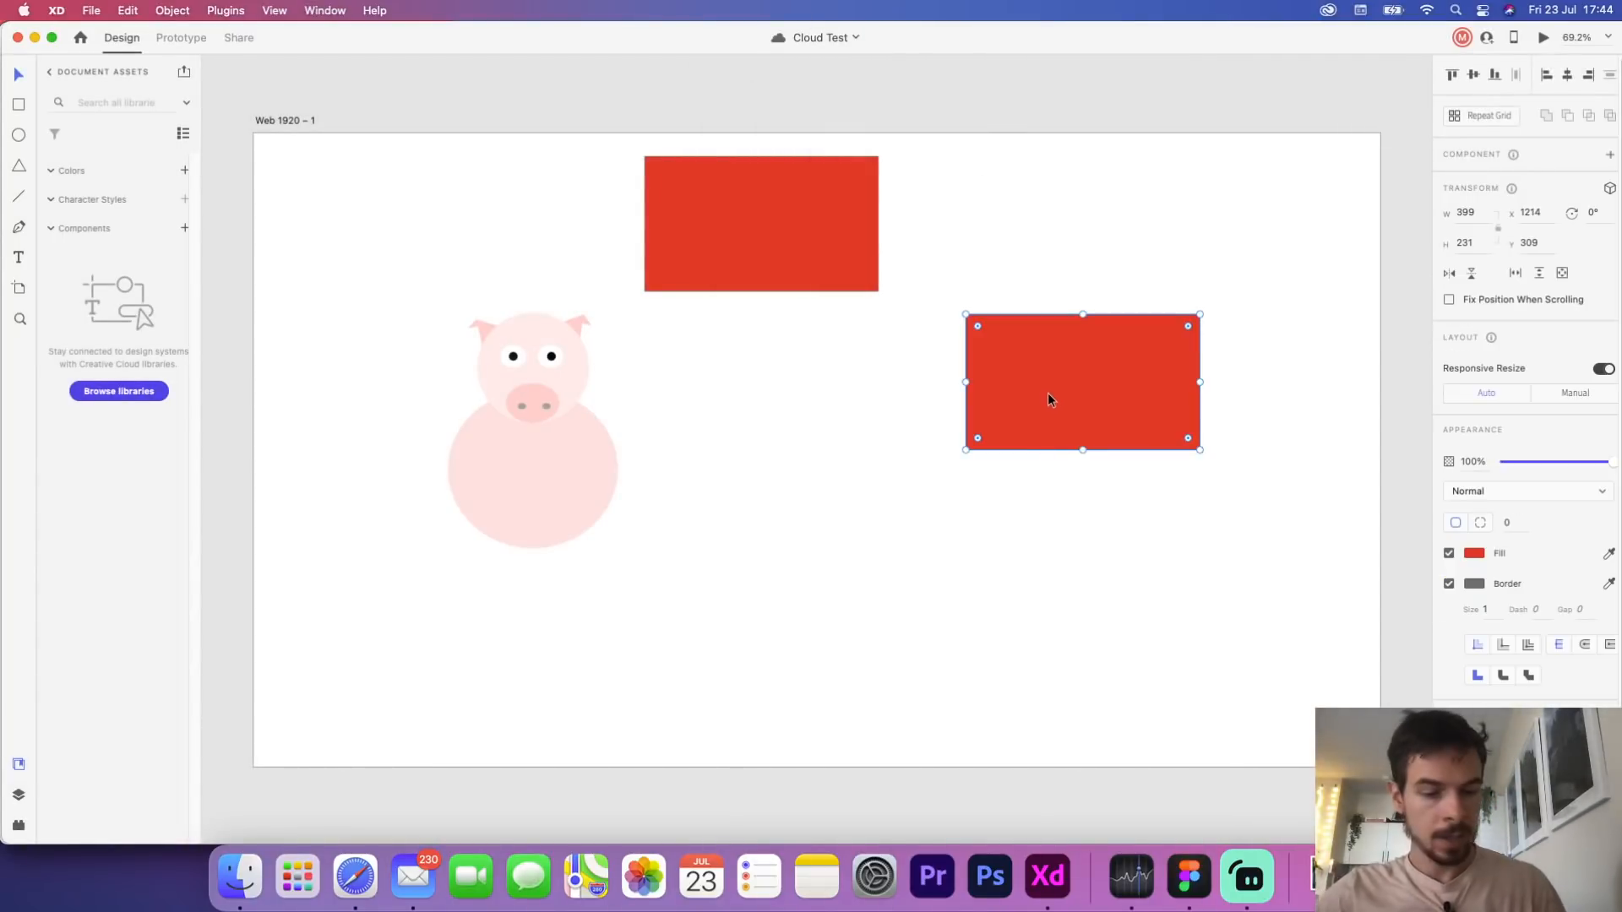
{"action": "left_click_drag", "start_coordinate": [1047, 393], "coordinate": [1001, 463]}
{"action": "left_click_drag", "start_coordinate": [1001, 462], "coordinate": [776, 627], "text": "alt"}
{"action": "left_click_drag", "start_coordinate": [844, 607], "coordinate": [1124, 642], "text": "alt"}
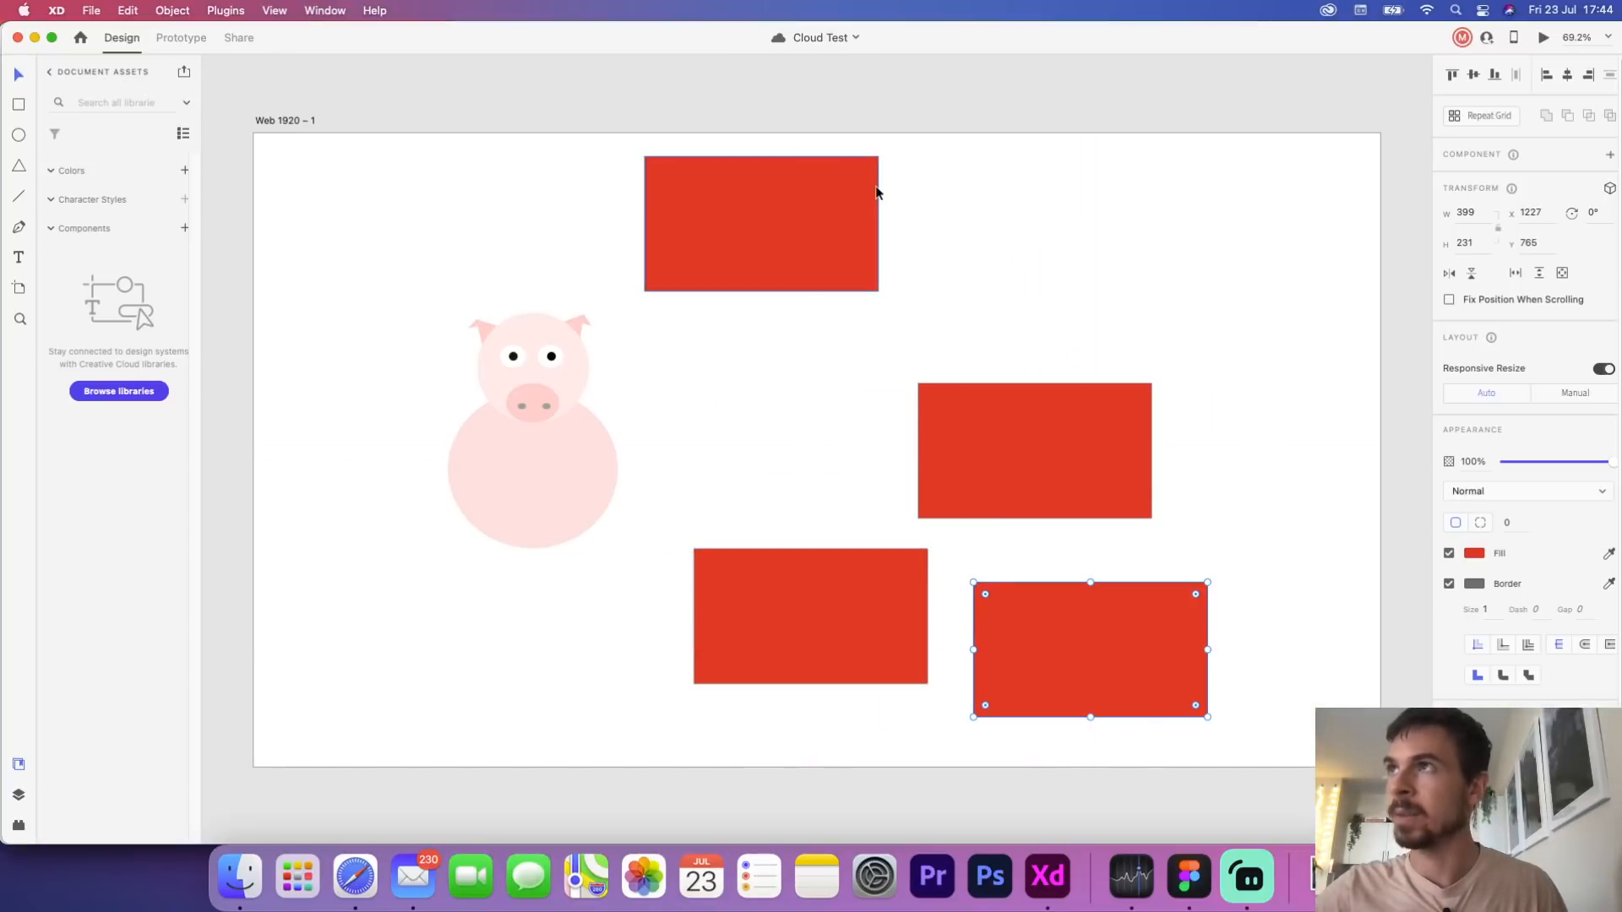
{"action": "left_click", "coordinate": [989, 208]}
Reopen the Cloud Test version history, check the 5:09 PM version's options, and open that version in a new window
{"action": "left_click", "coordinate": [855, 38]}
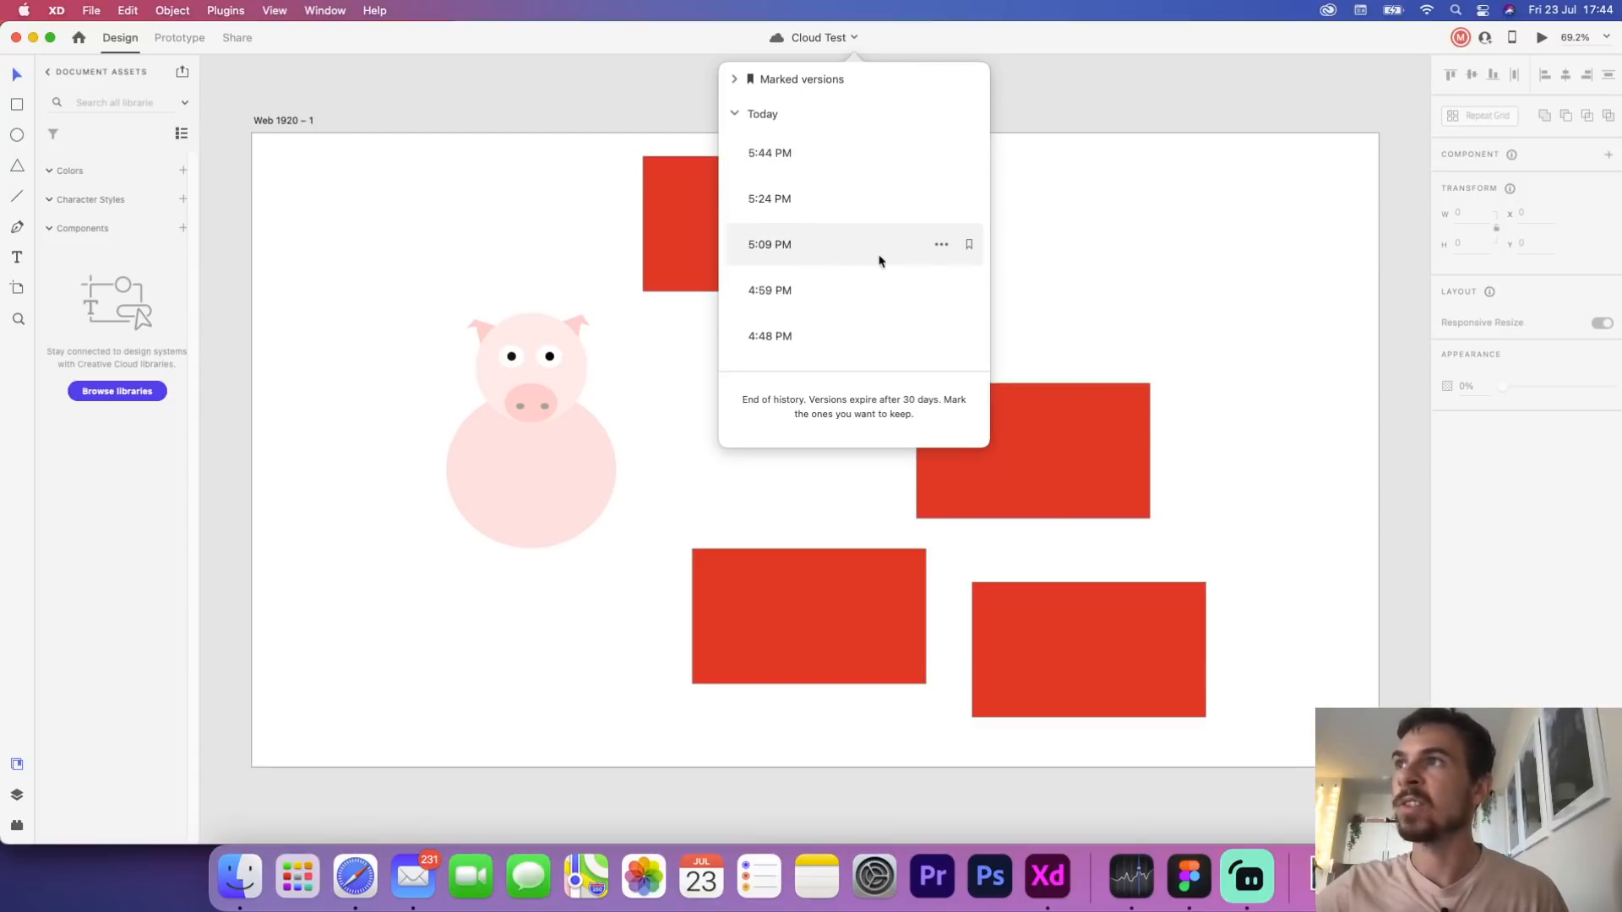
{"action": "left_click", "coordinate": [942, 246]}
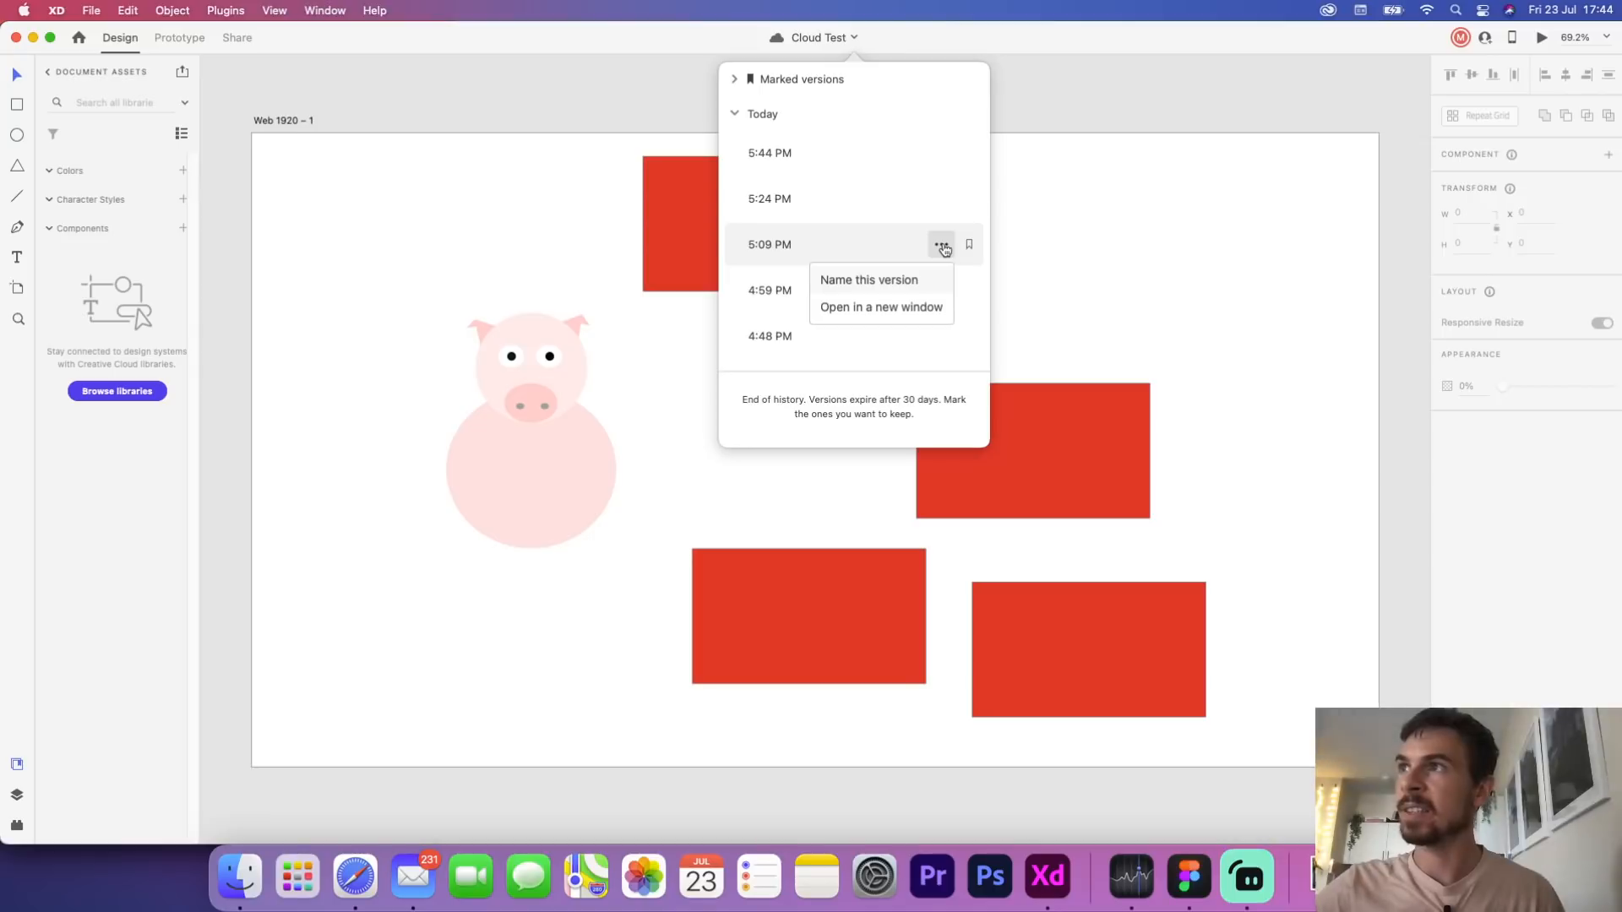
{"action": "left_click", "coordinate": [874, 240]}
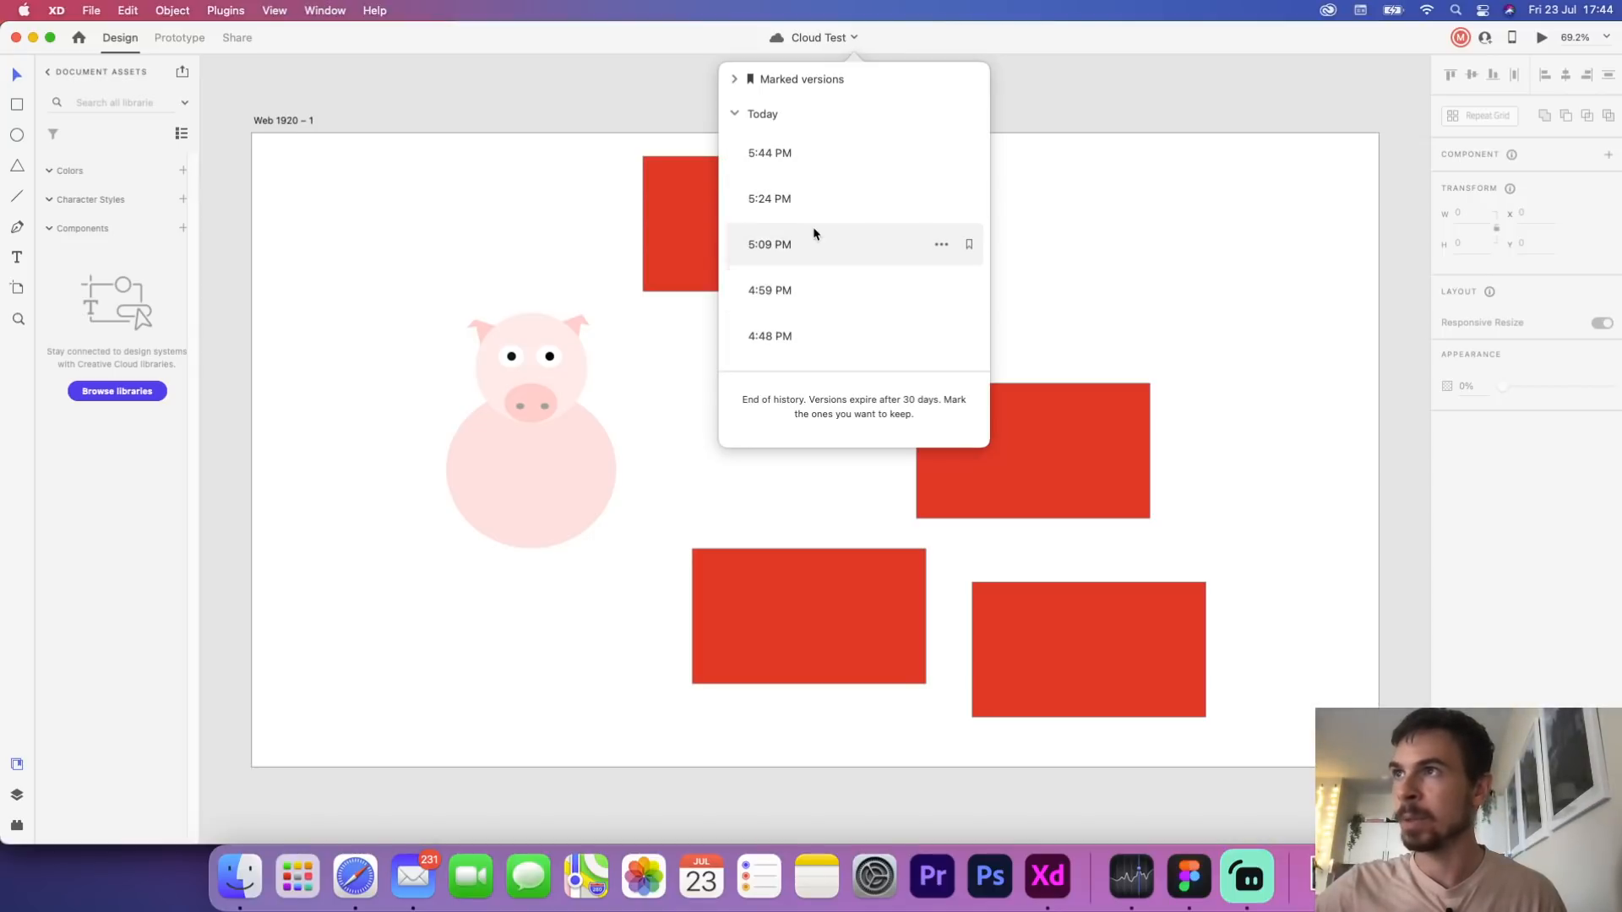
{"action": "left_click", "coordinate": [943, 247]}
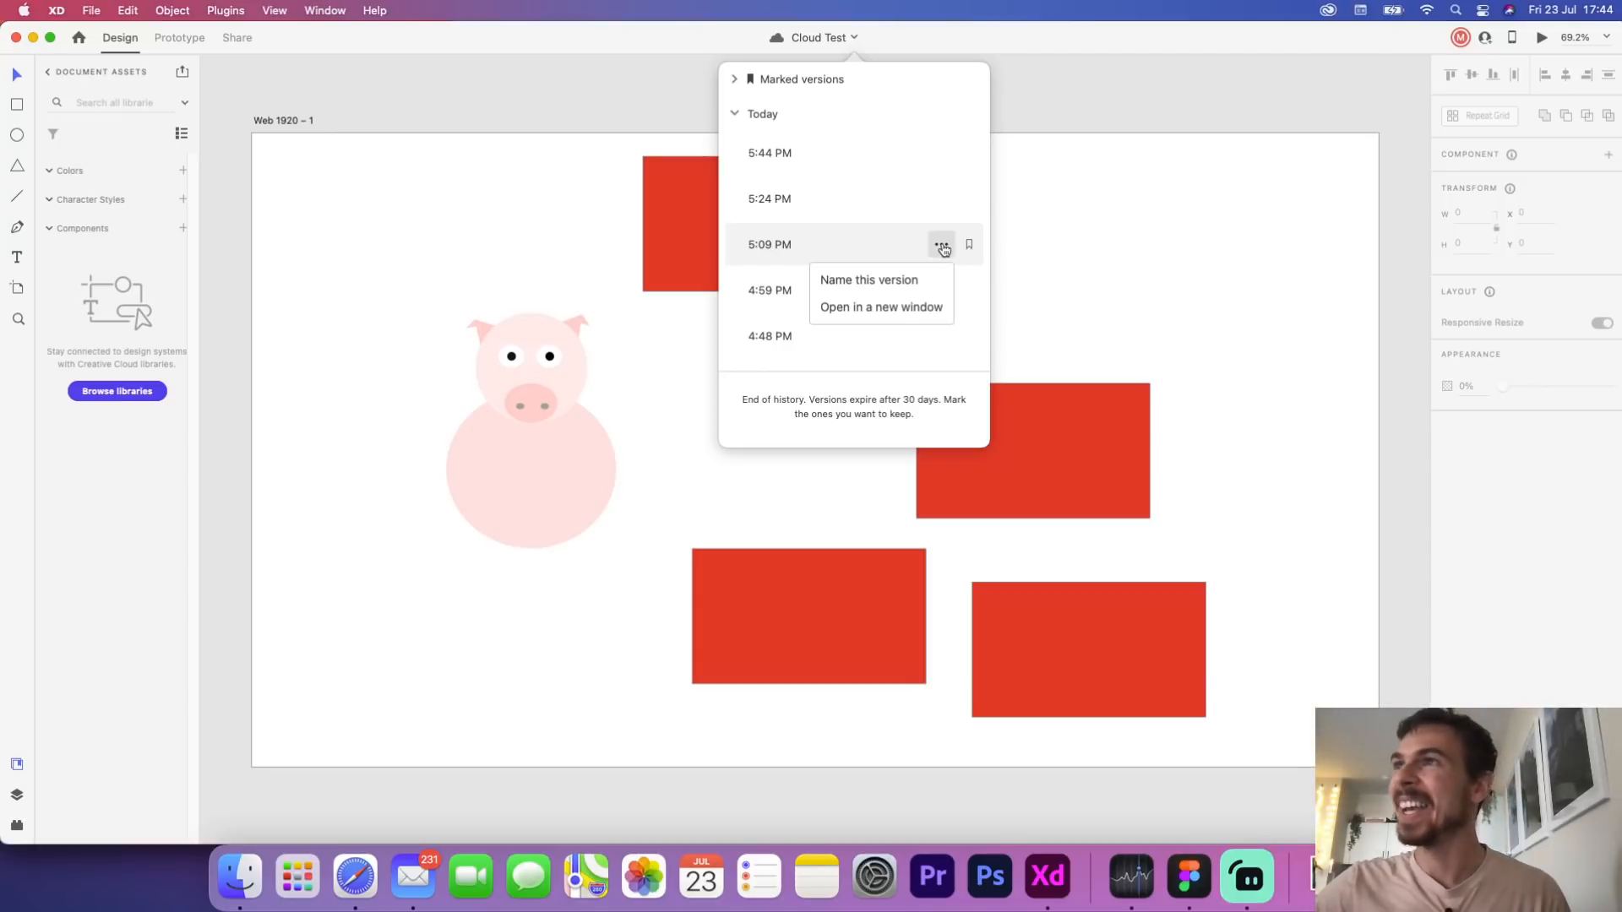
{"action": "left_click", "coordinate": [894, 313]}
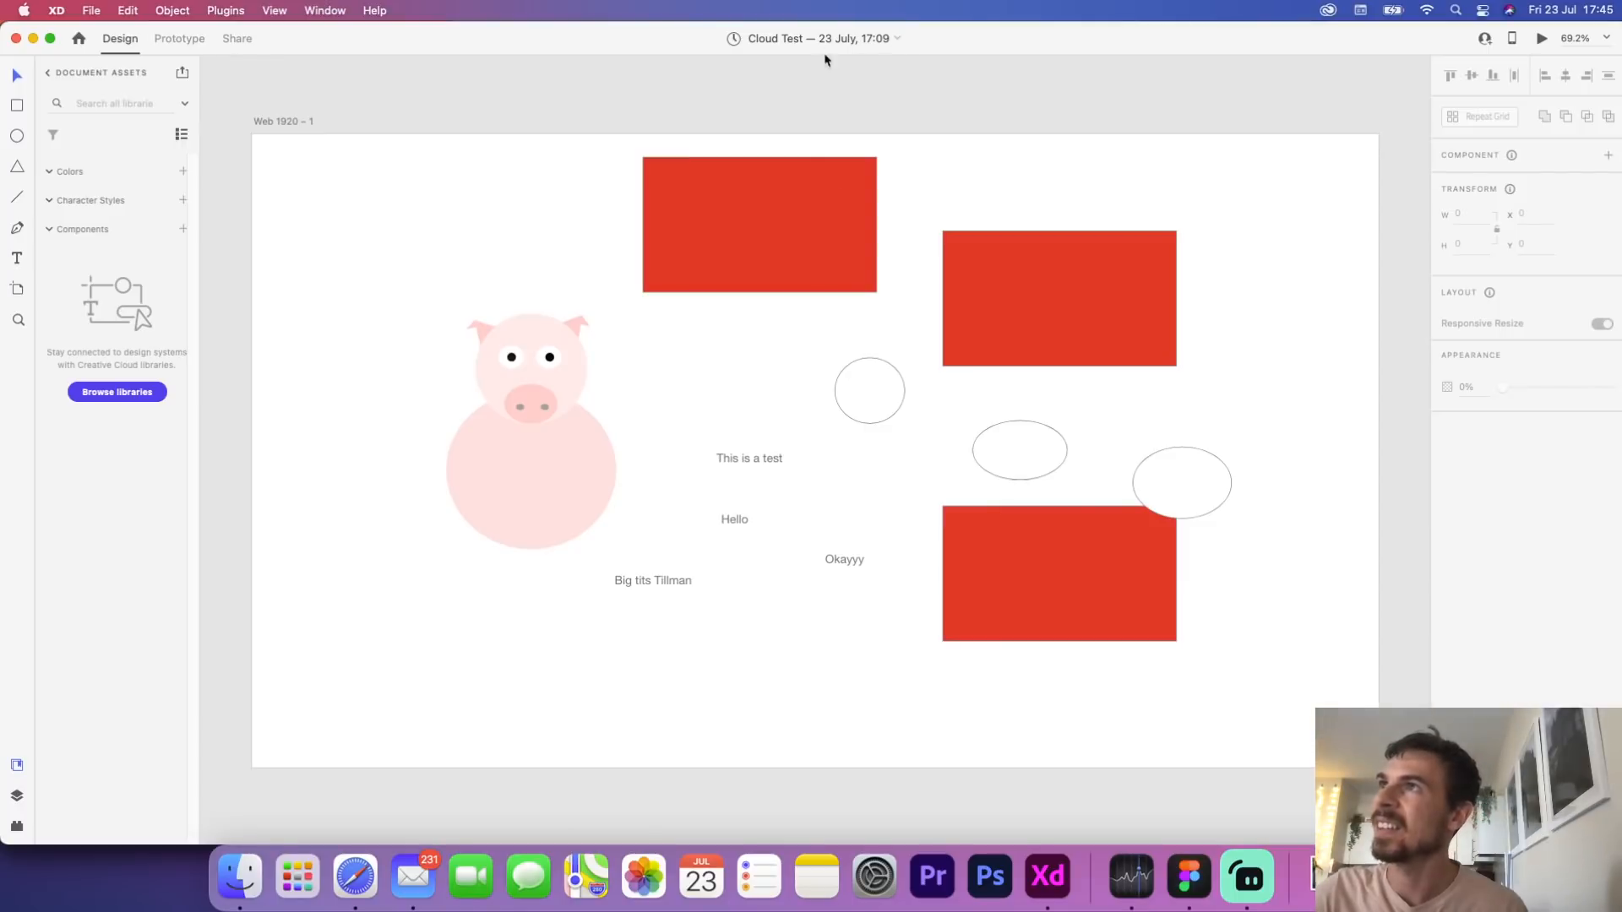
Check the cloud save and people invitation options of the 5:09 PM version, dismissing both without saving
{"action": "key", "text": "super+shift+s"}
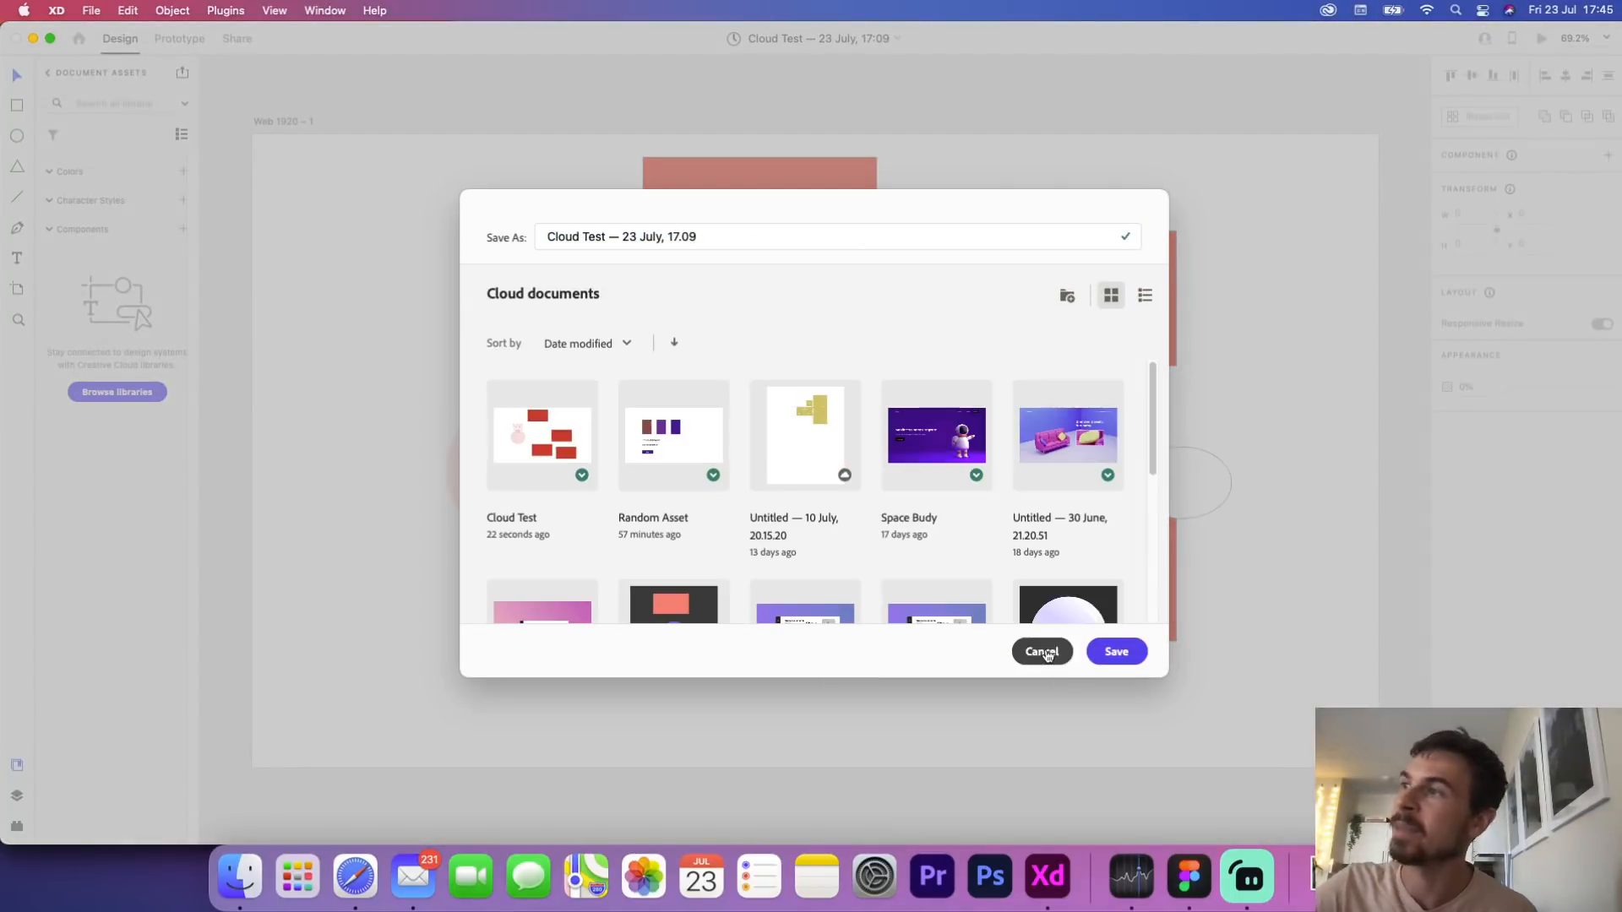
{"action": "left_click", "coordinate": [1042, 652]}
{"action": "left_click", "coordinate": [1483, 40]}
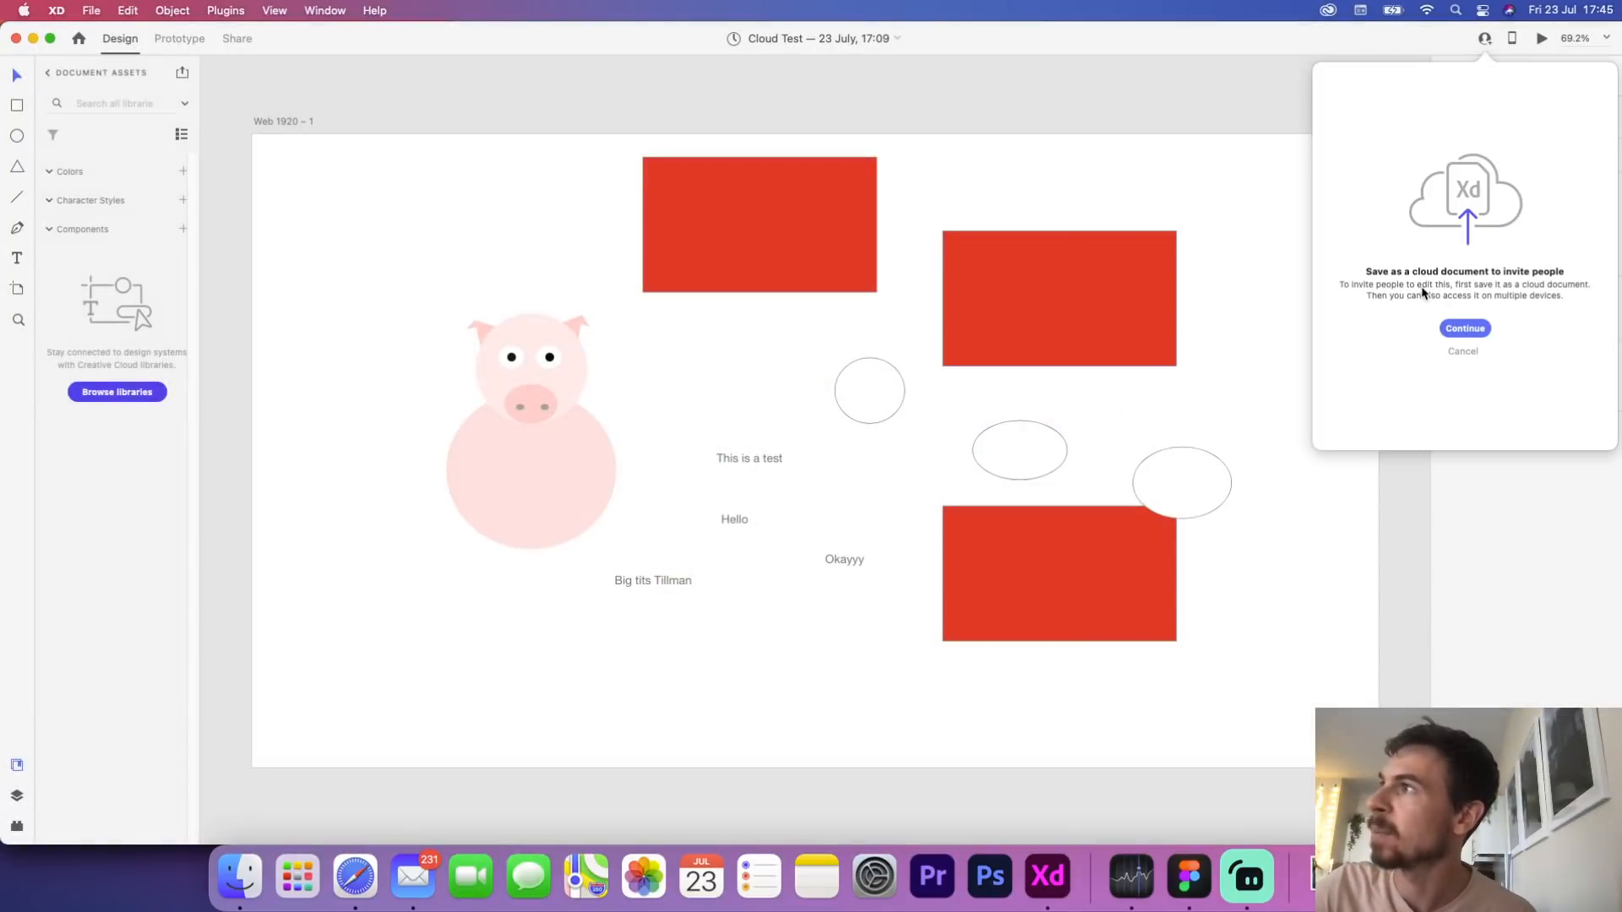
{"action": "left_click", "coordinate": [832, 138]}
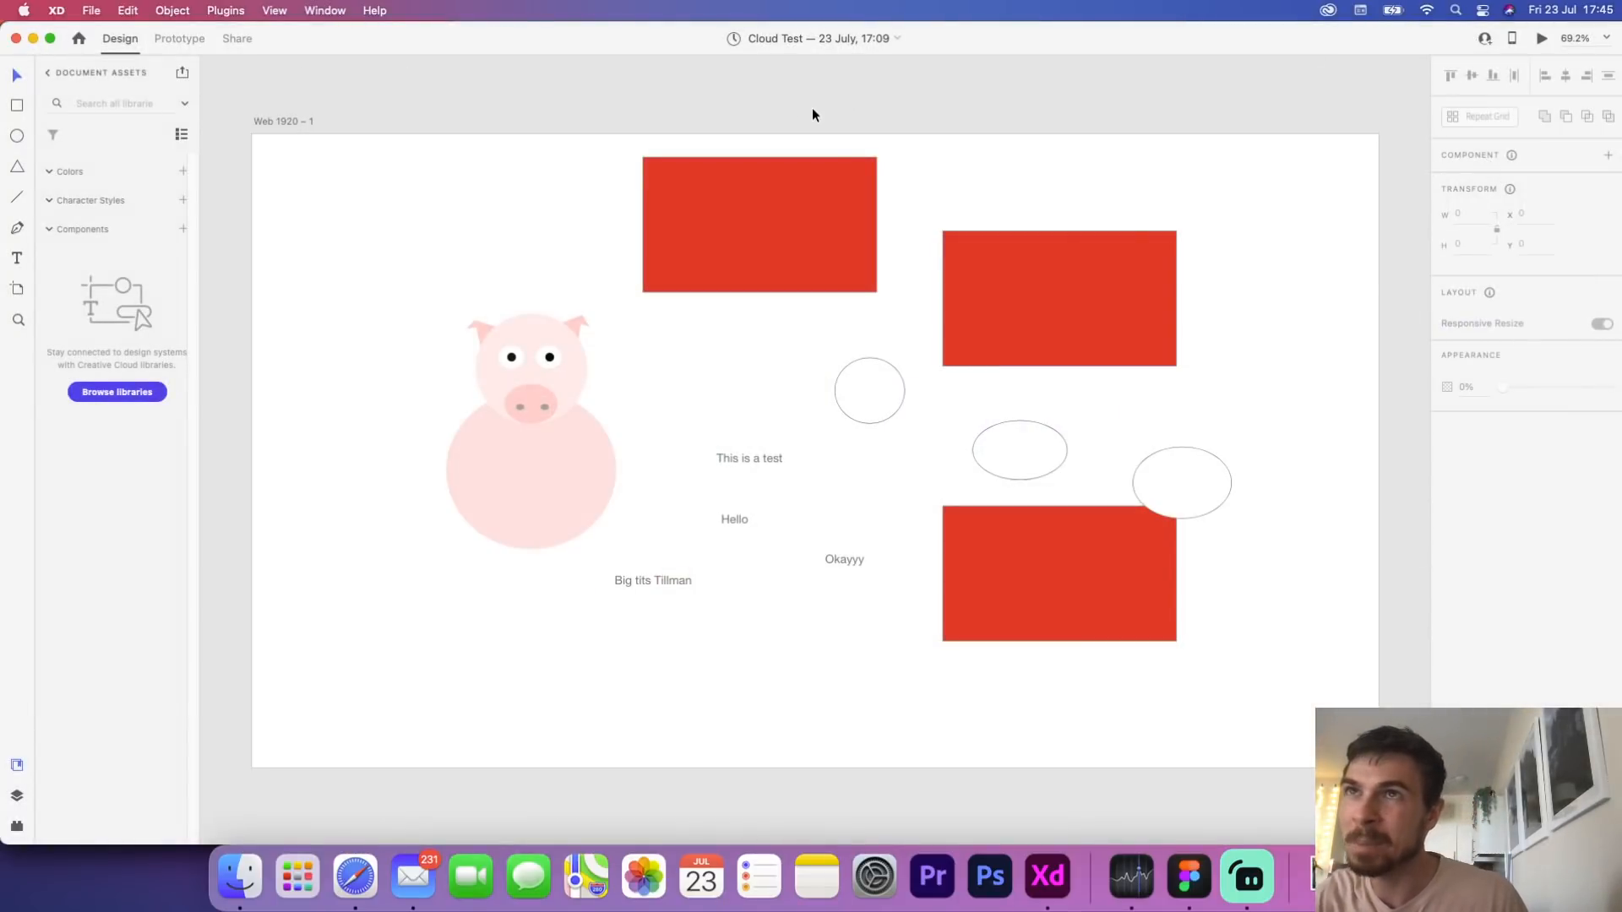
Switch to Figma and open the version history of Random Project
{"action": "key", "text": "super+Tab"}
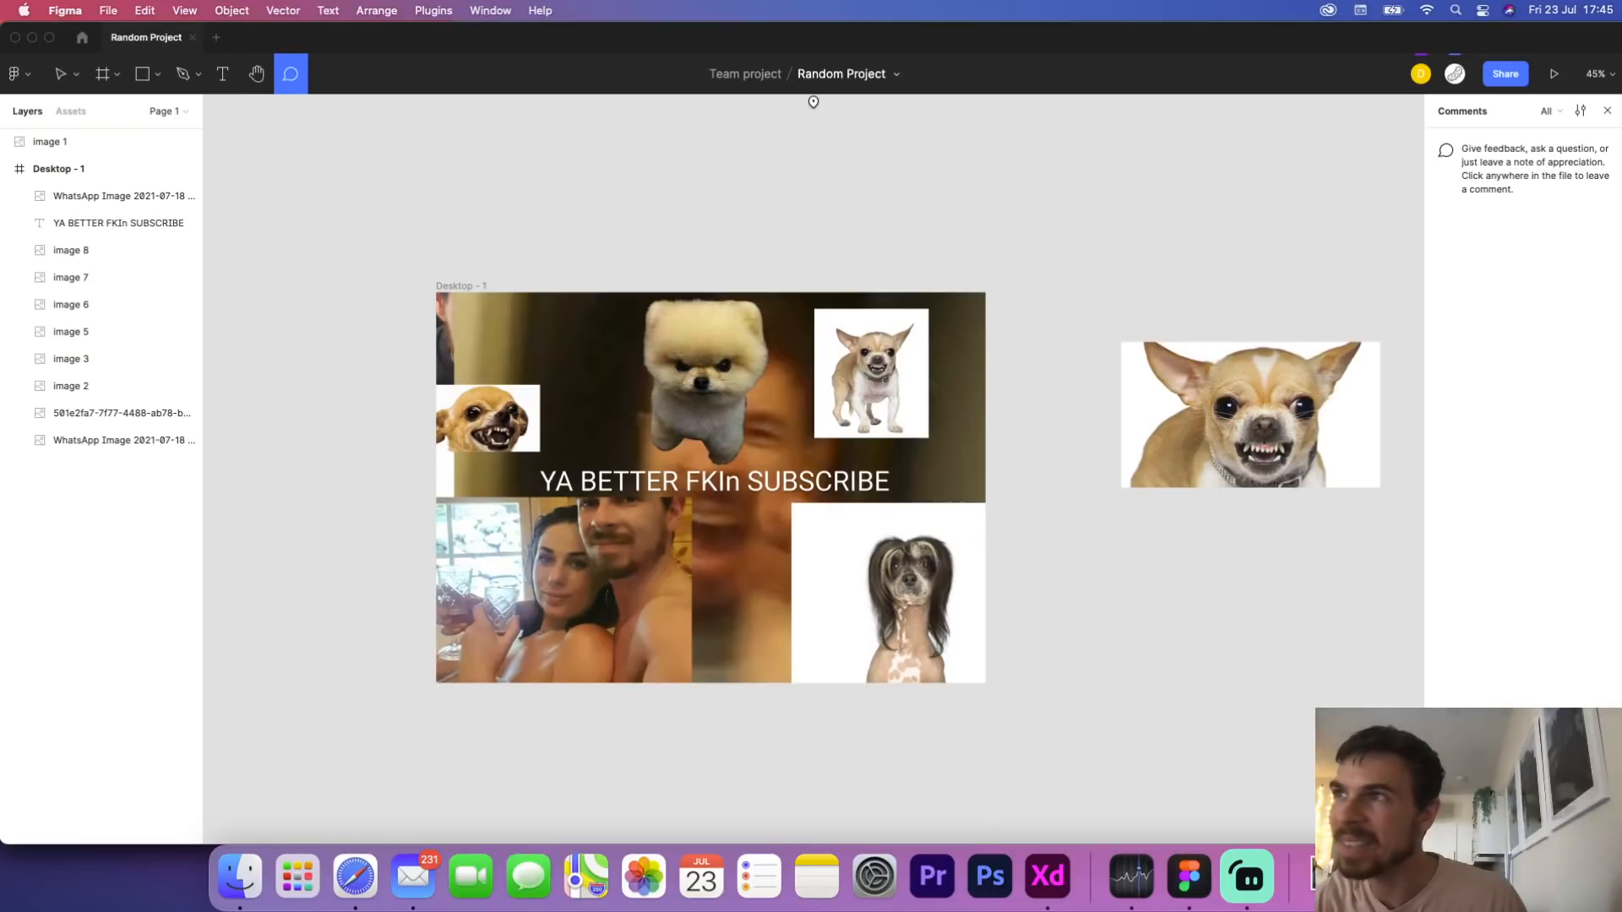
{"action": "left_click", "coordinate": [896, 75]}
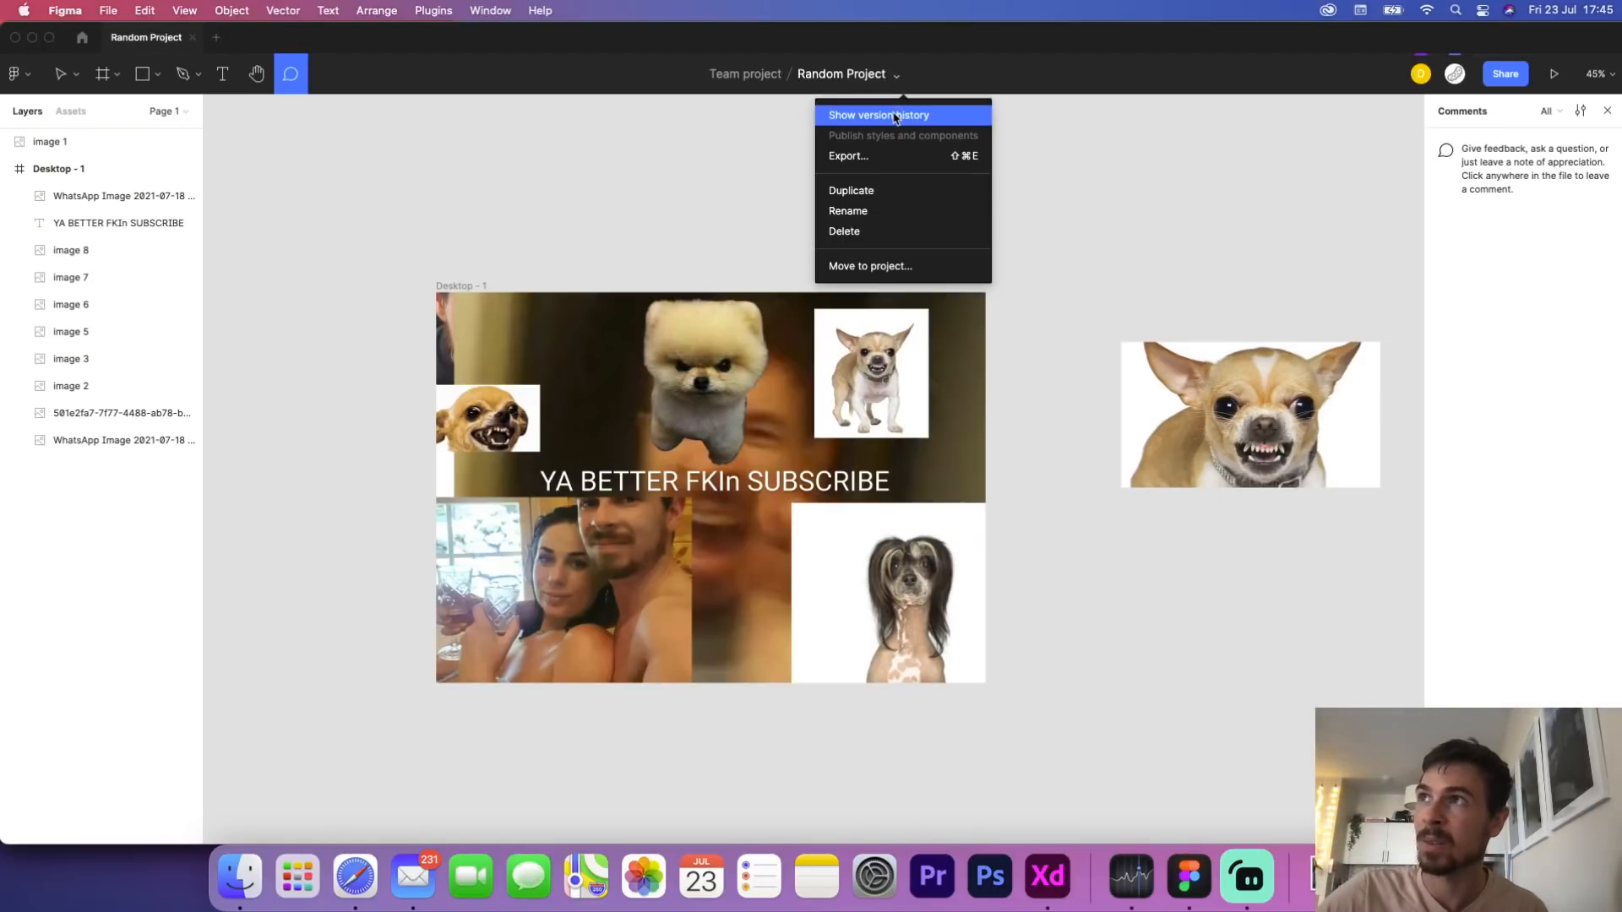
{"action": "left_click", "coordinate": [896, 118]}
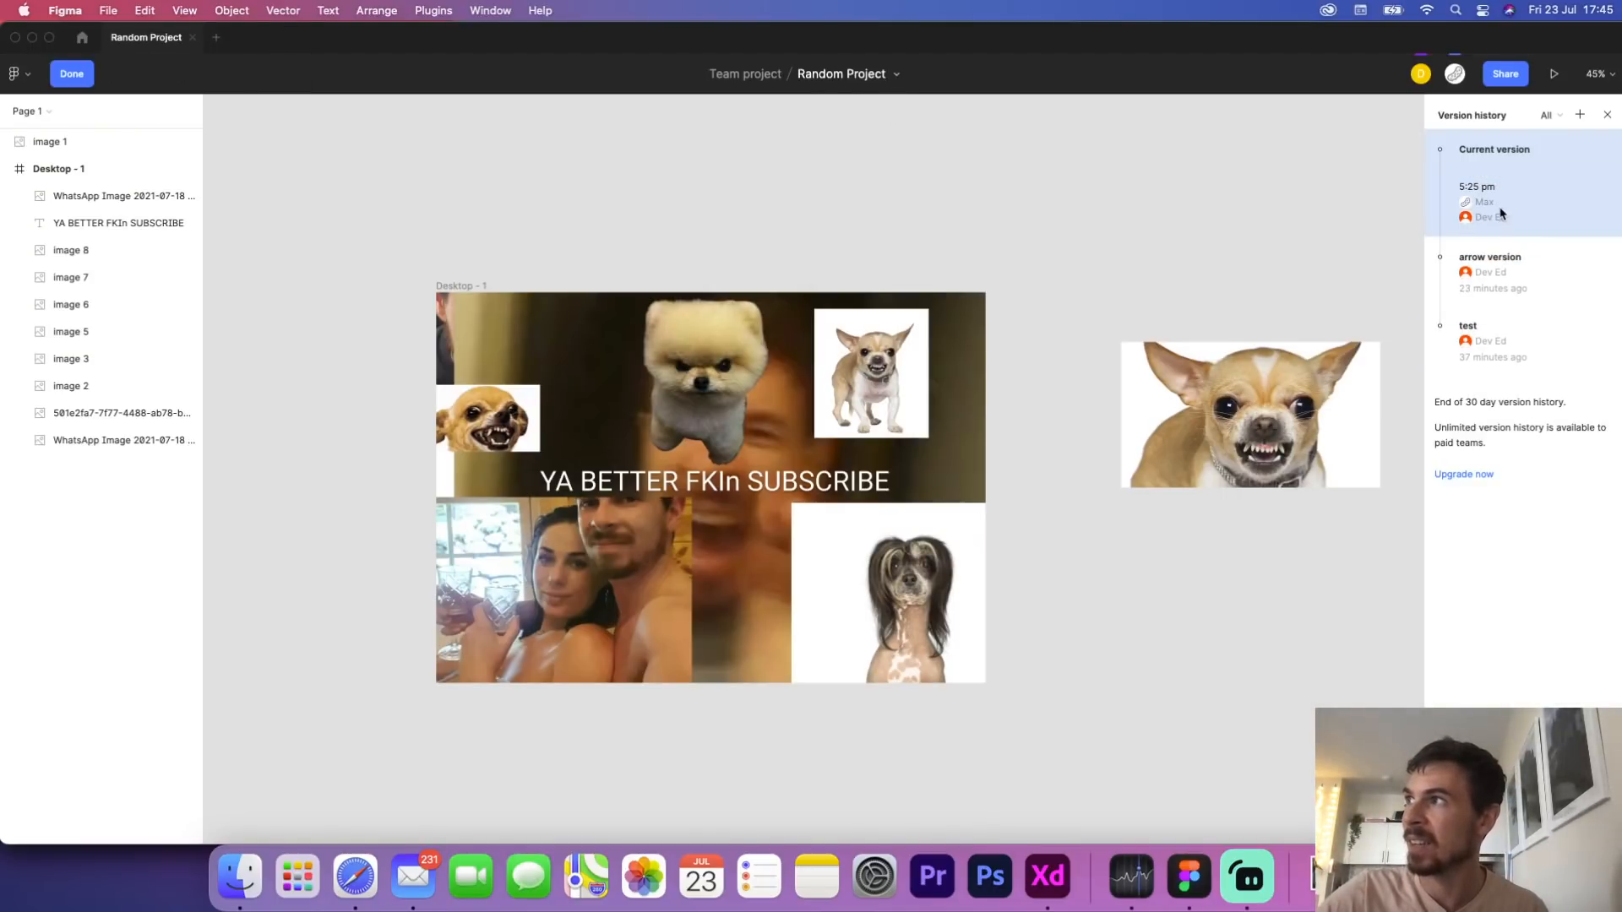
Preview the saved versions of Random Project, switching between the 5:25 pm entry and the arrow version
{"action": "left_click", "coordinate": [1502, 214]}
{"action": "left_click", "coordinate": [1503, 307]}
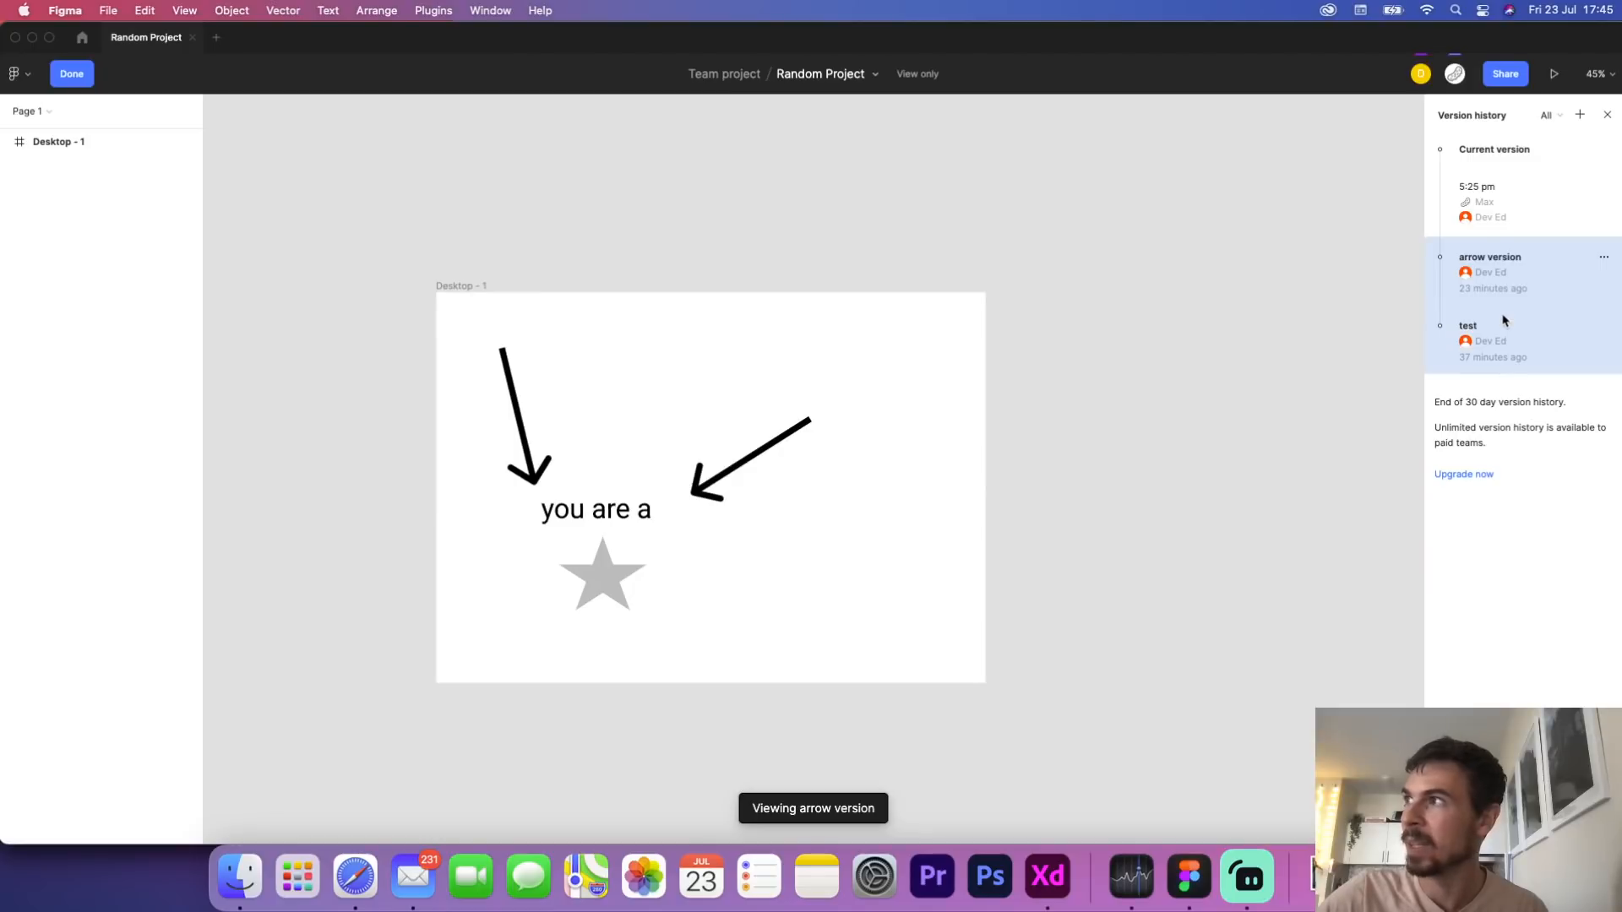
{"action": "left_click", "coordinate": [1506, 328]}
{"action": "left_click", "coordinate": [1537, 262]}
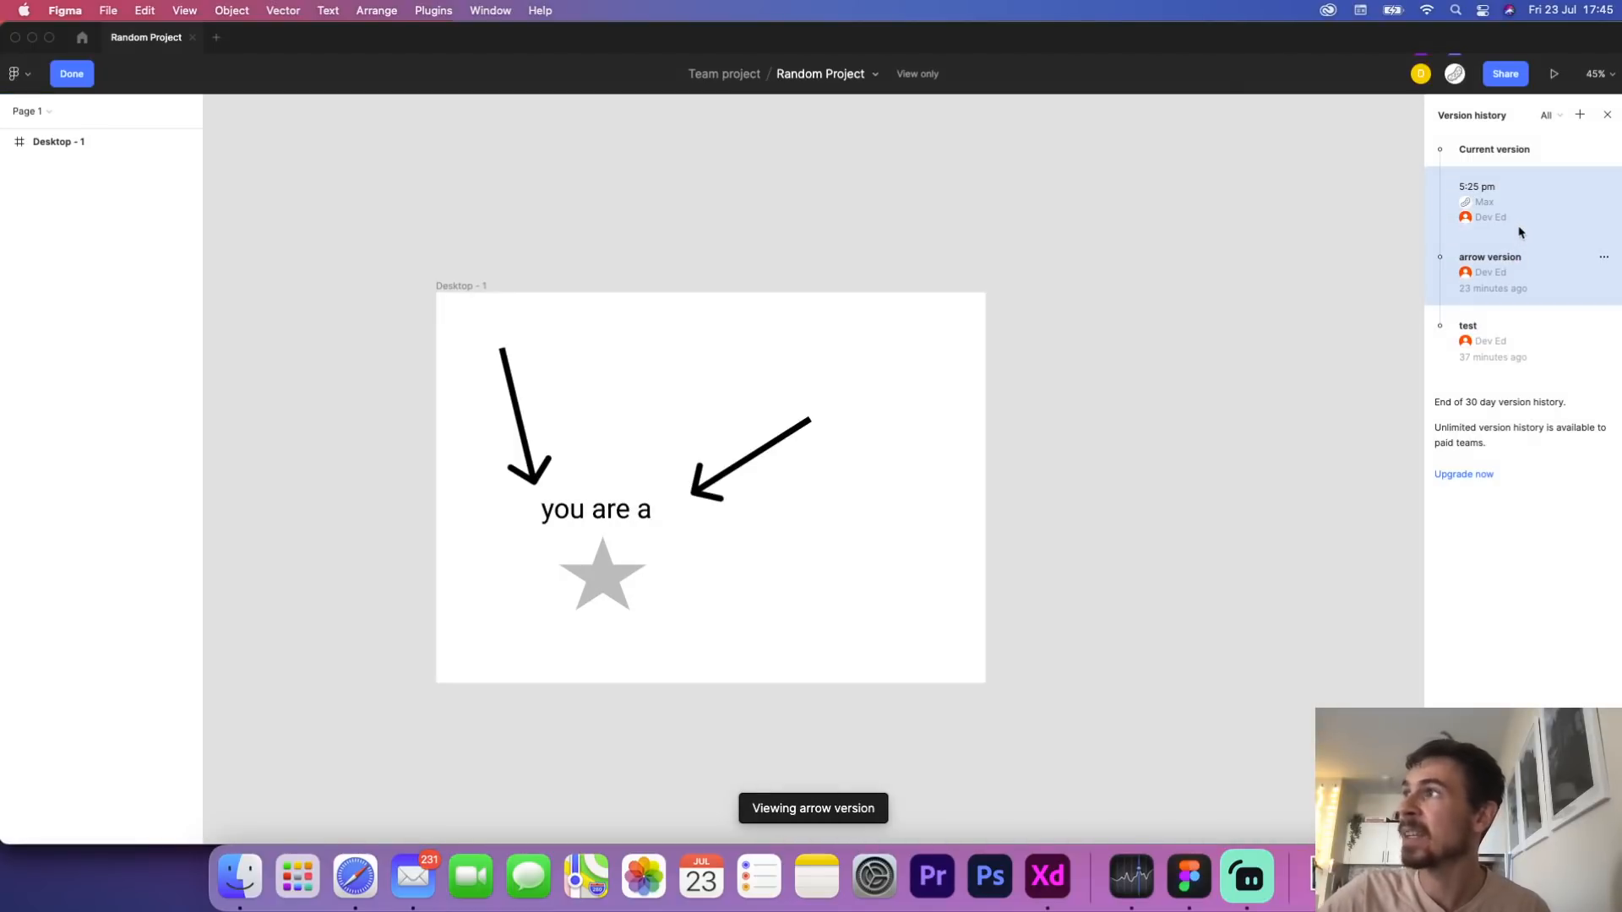
{"action": "left_click", "coordinate": [1520, 229]}
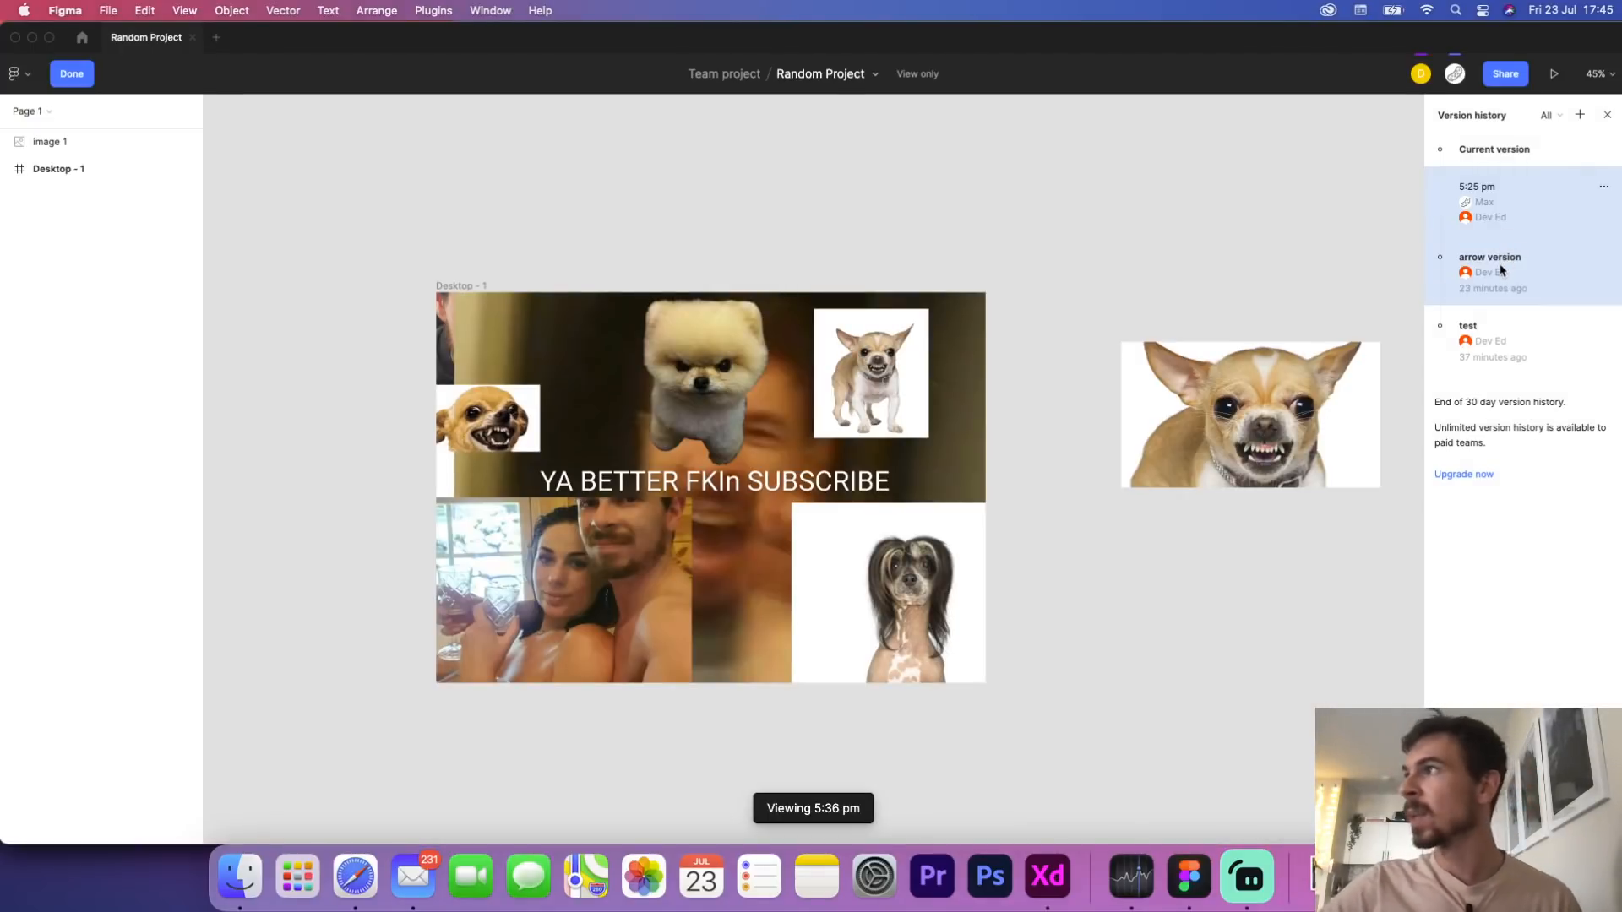
{"action": "left_click", "coordinate": [1502, 271]}
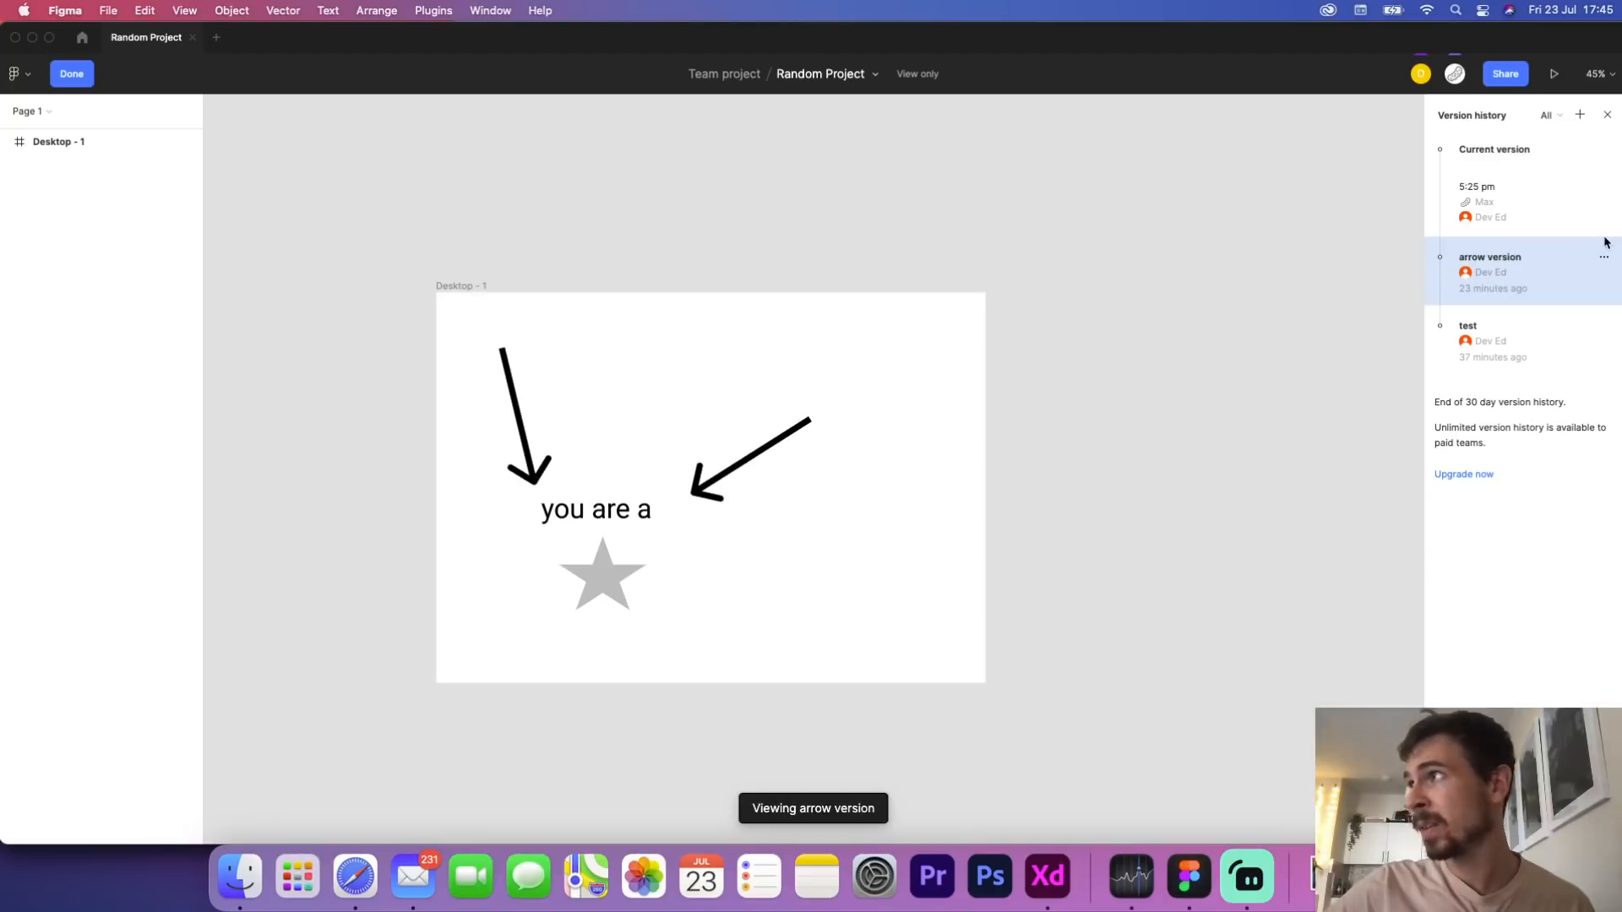
Copy the link to the arrow version, then view the 5:25 pm version of Random Project
{"action": "left_click", "coordinate": [1604, 258]}
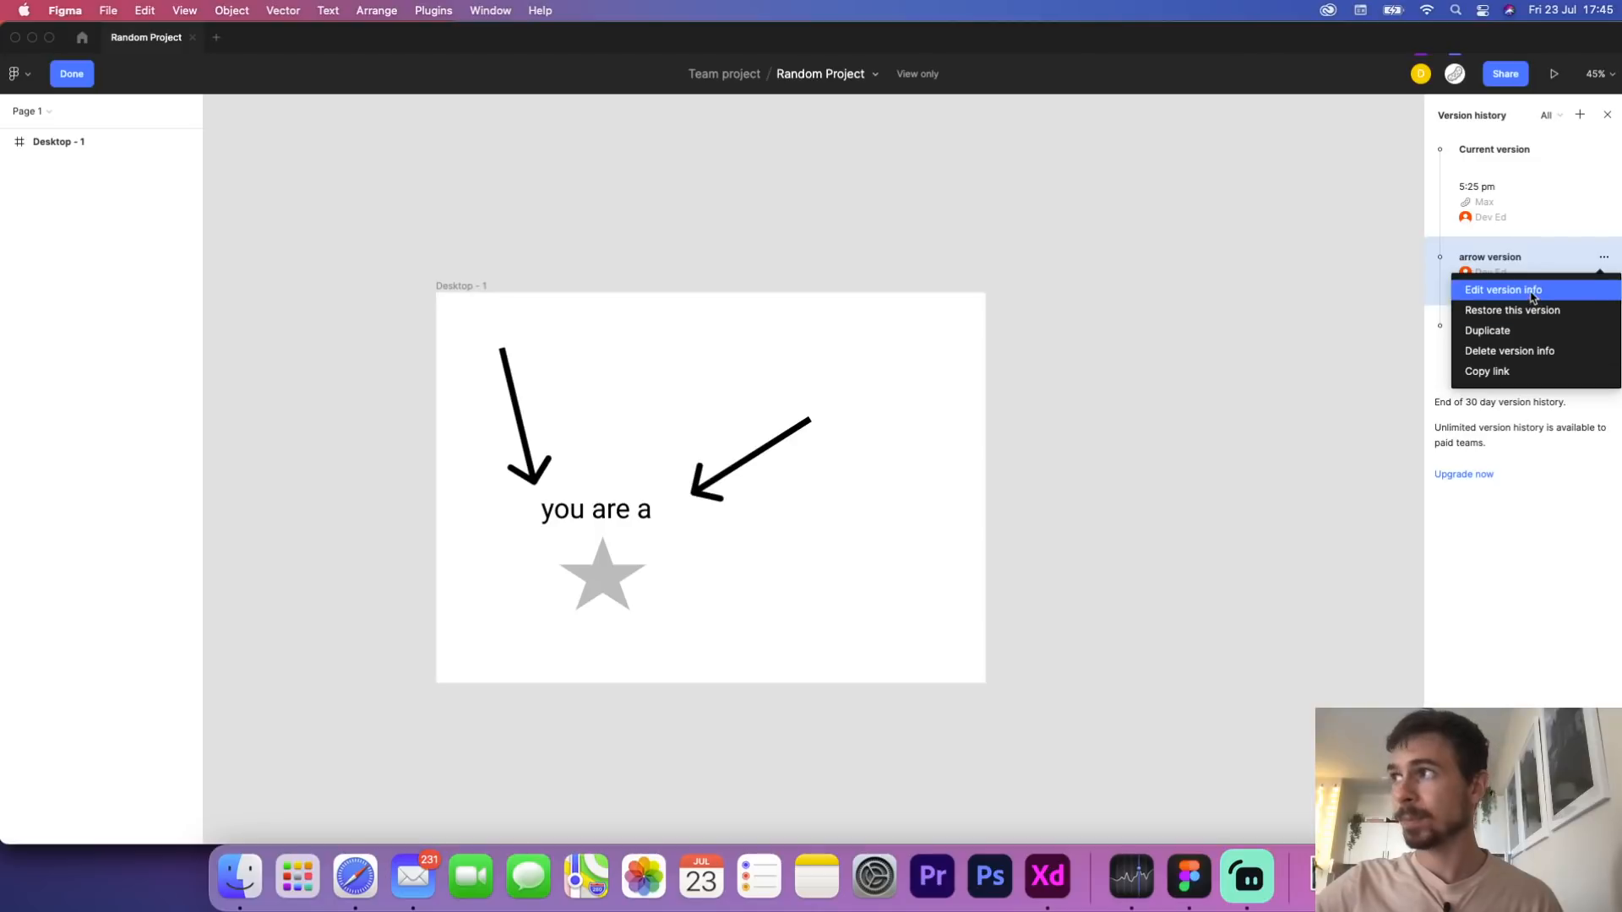
{"action": "left_click", "coordinate": [1517, 377]}
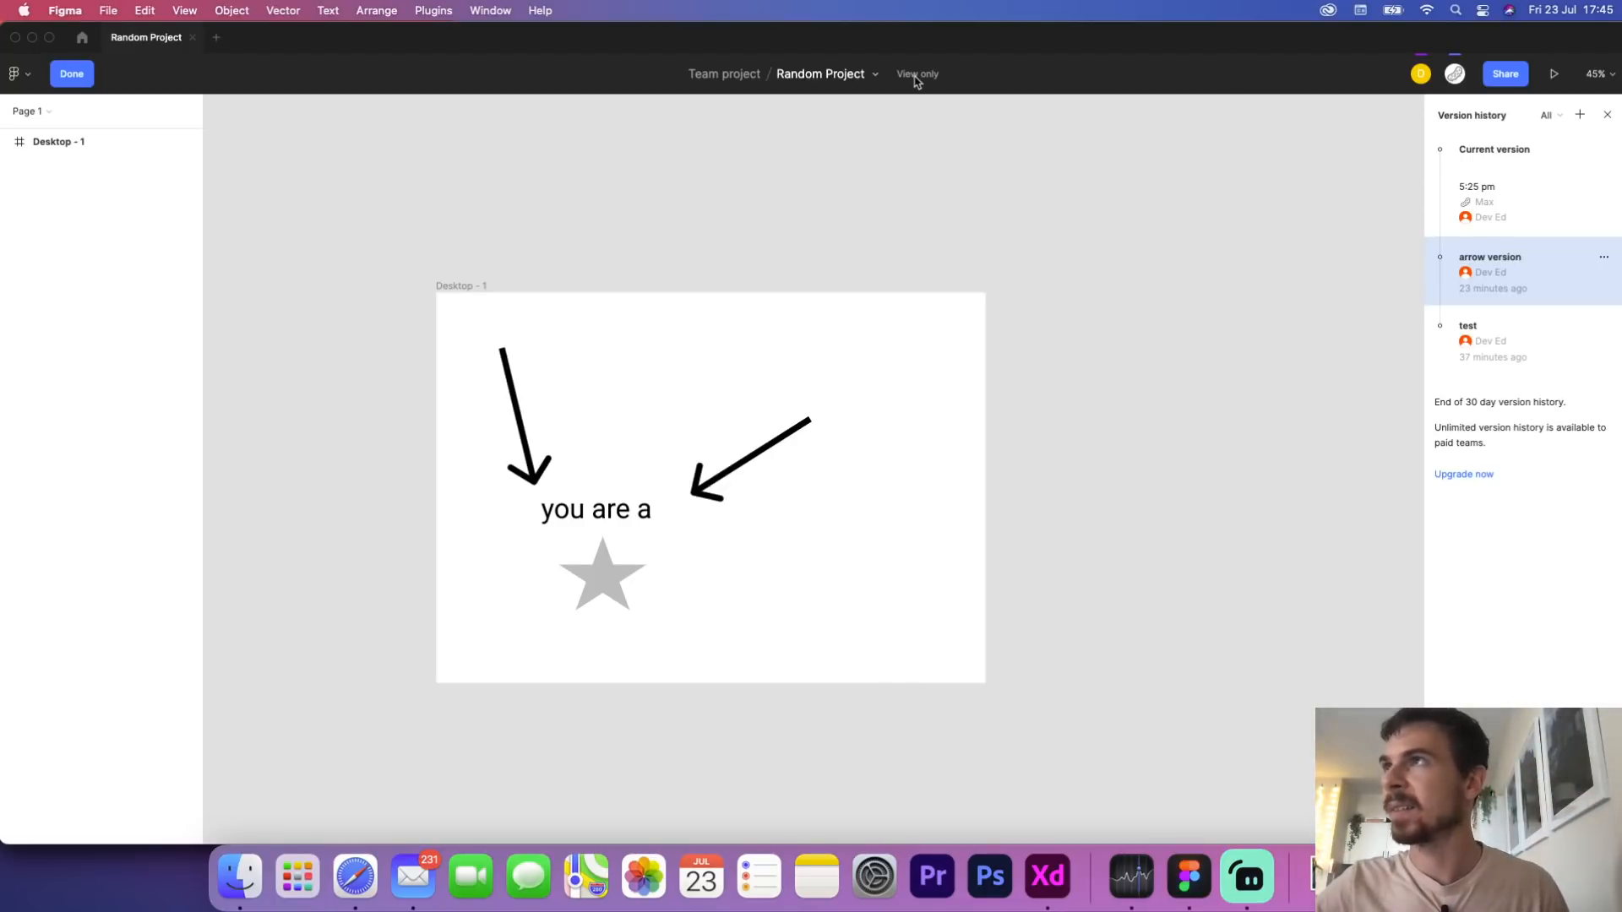
{"action": "left_click", "coordinate": [1460, 350]}
{"action": "left_click", "coordinate": [1511, 189]}
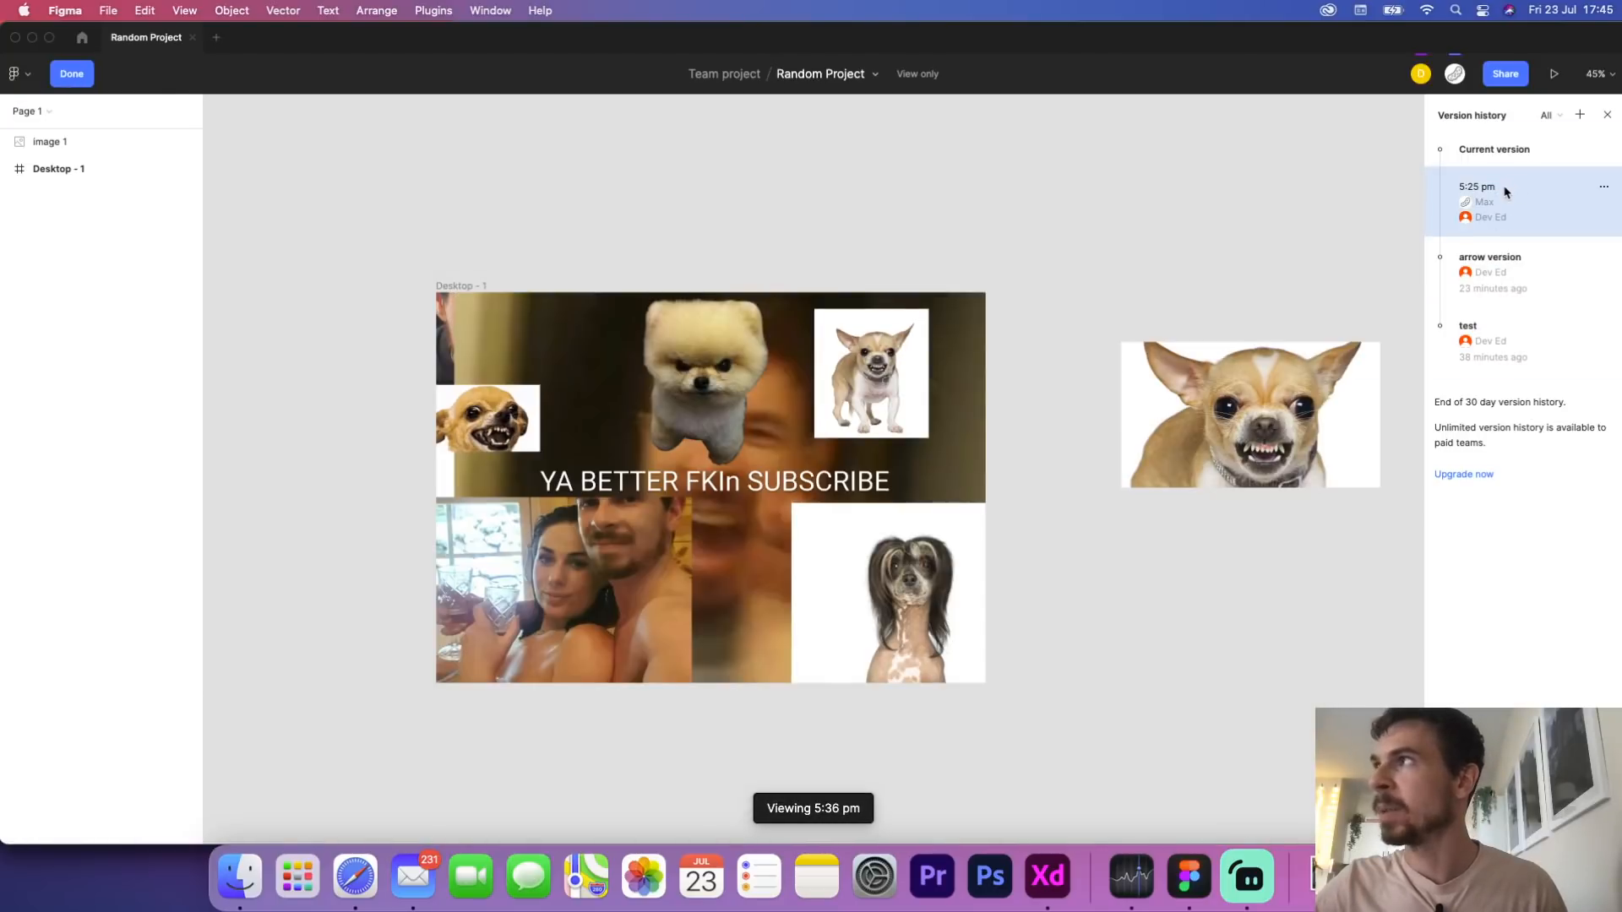
{"action": "left_click", "coordinate": [81, 37]}
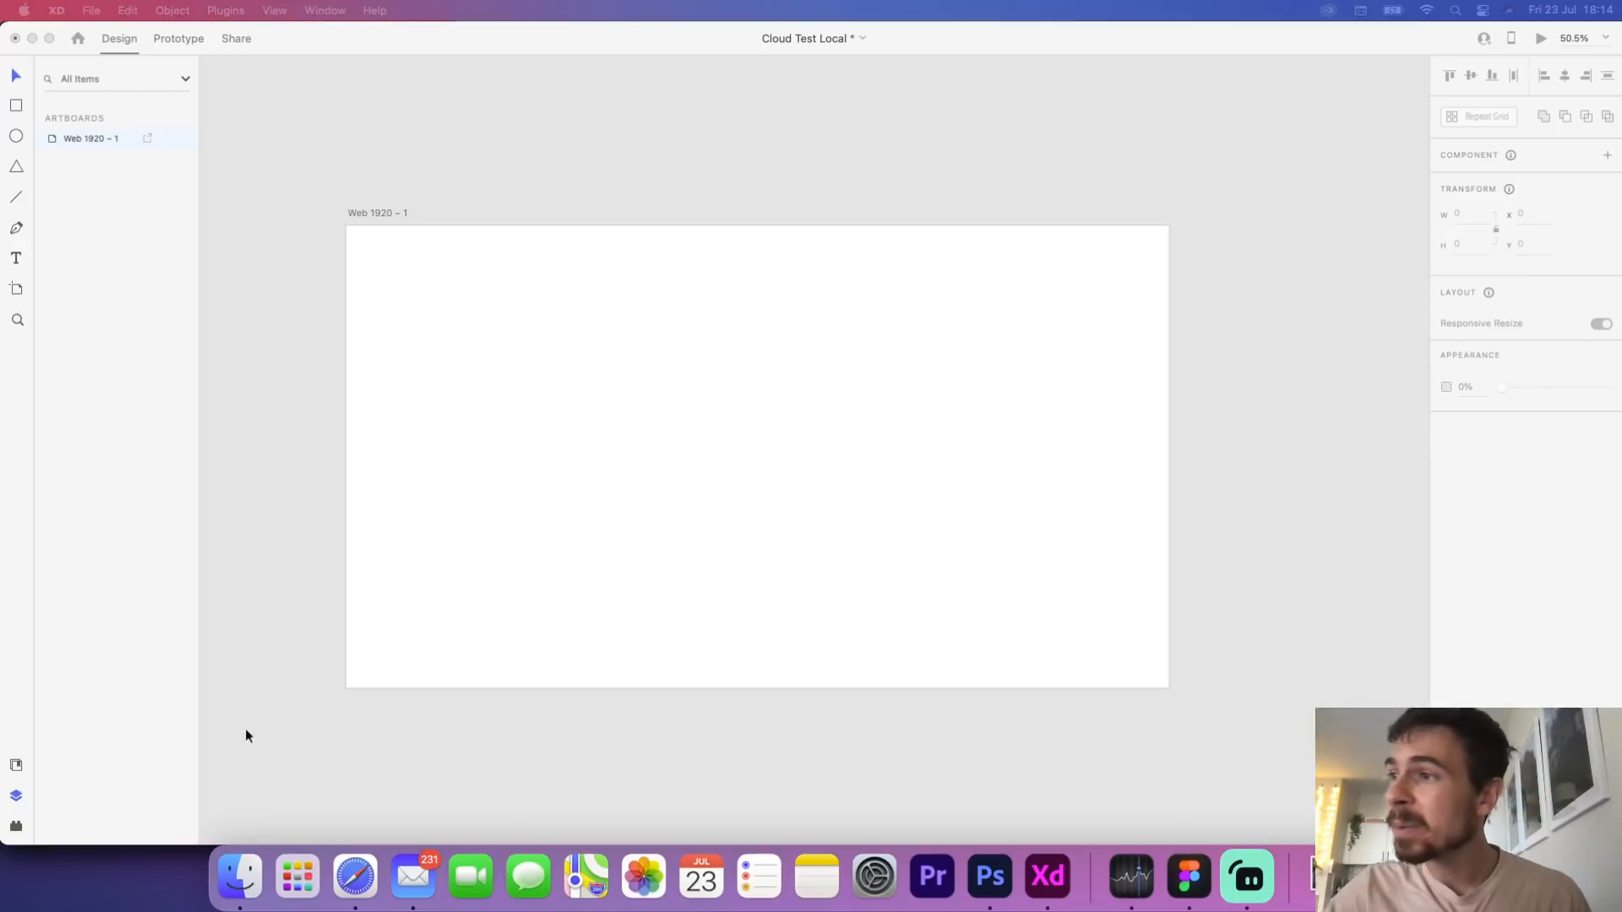
Compare the blank MacBook - 1 frame in Figma with the Cloud Test Local artboard in Adobe XD
{"action": "left_click", "coordinate": [1185, 862]}
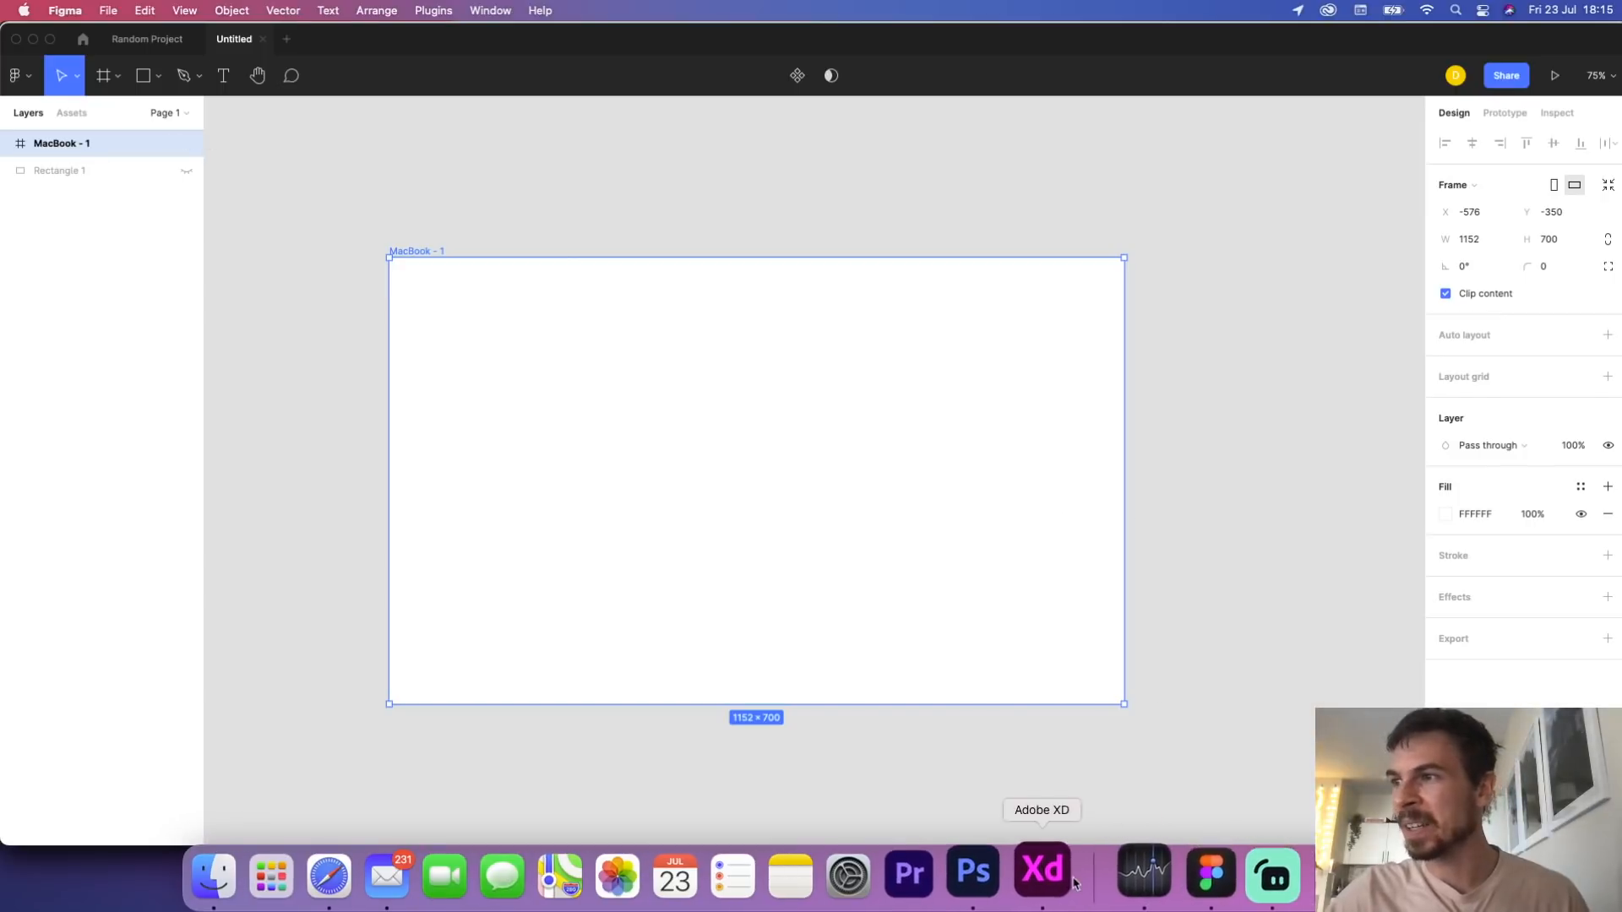
{"action": "left_click", "coordinate": [1044, 877]}
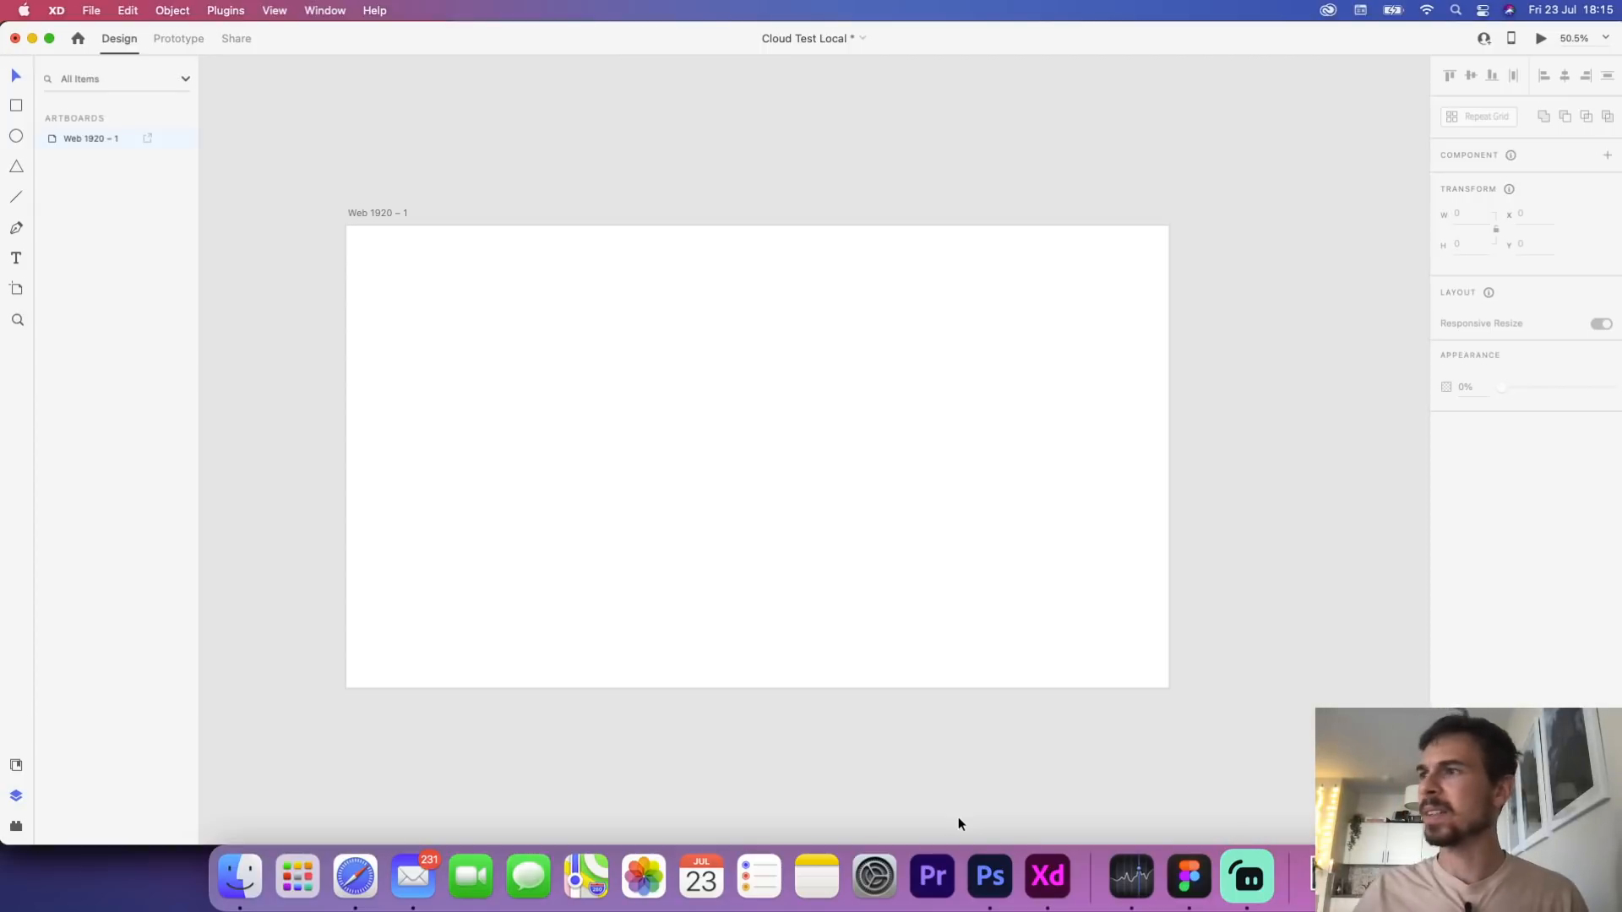
{"action": "left_click", "coordinate": [1029, 316]}
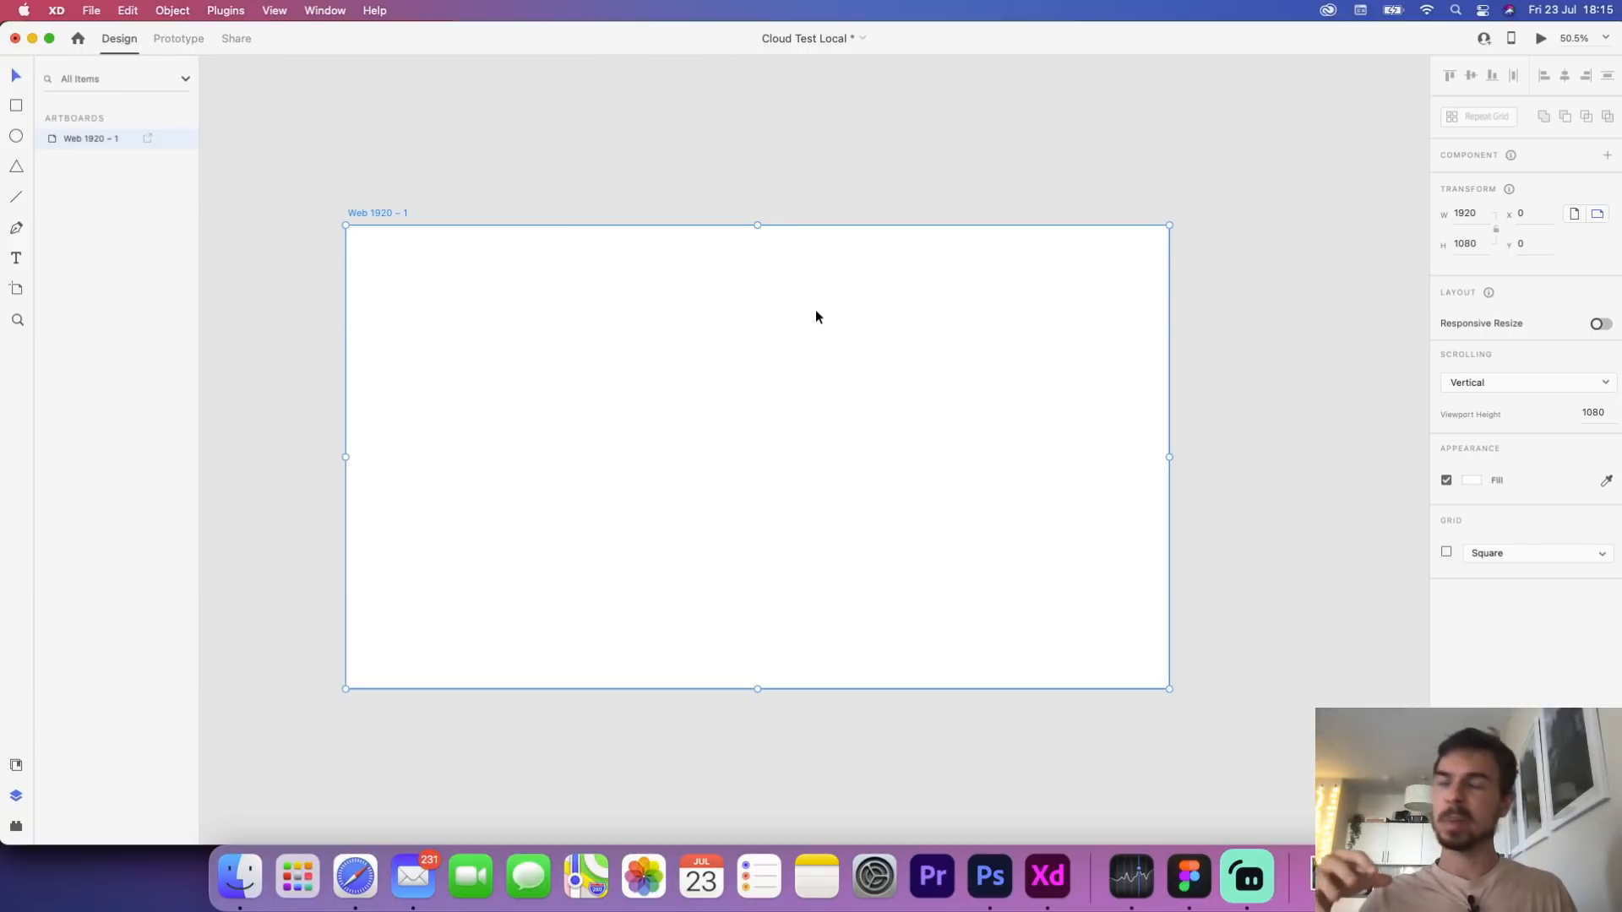
{"action": "left_click", "coordinate": [749, 166]}
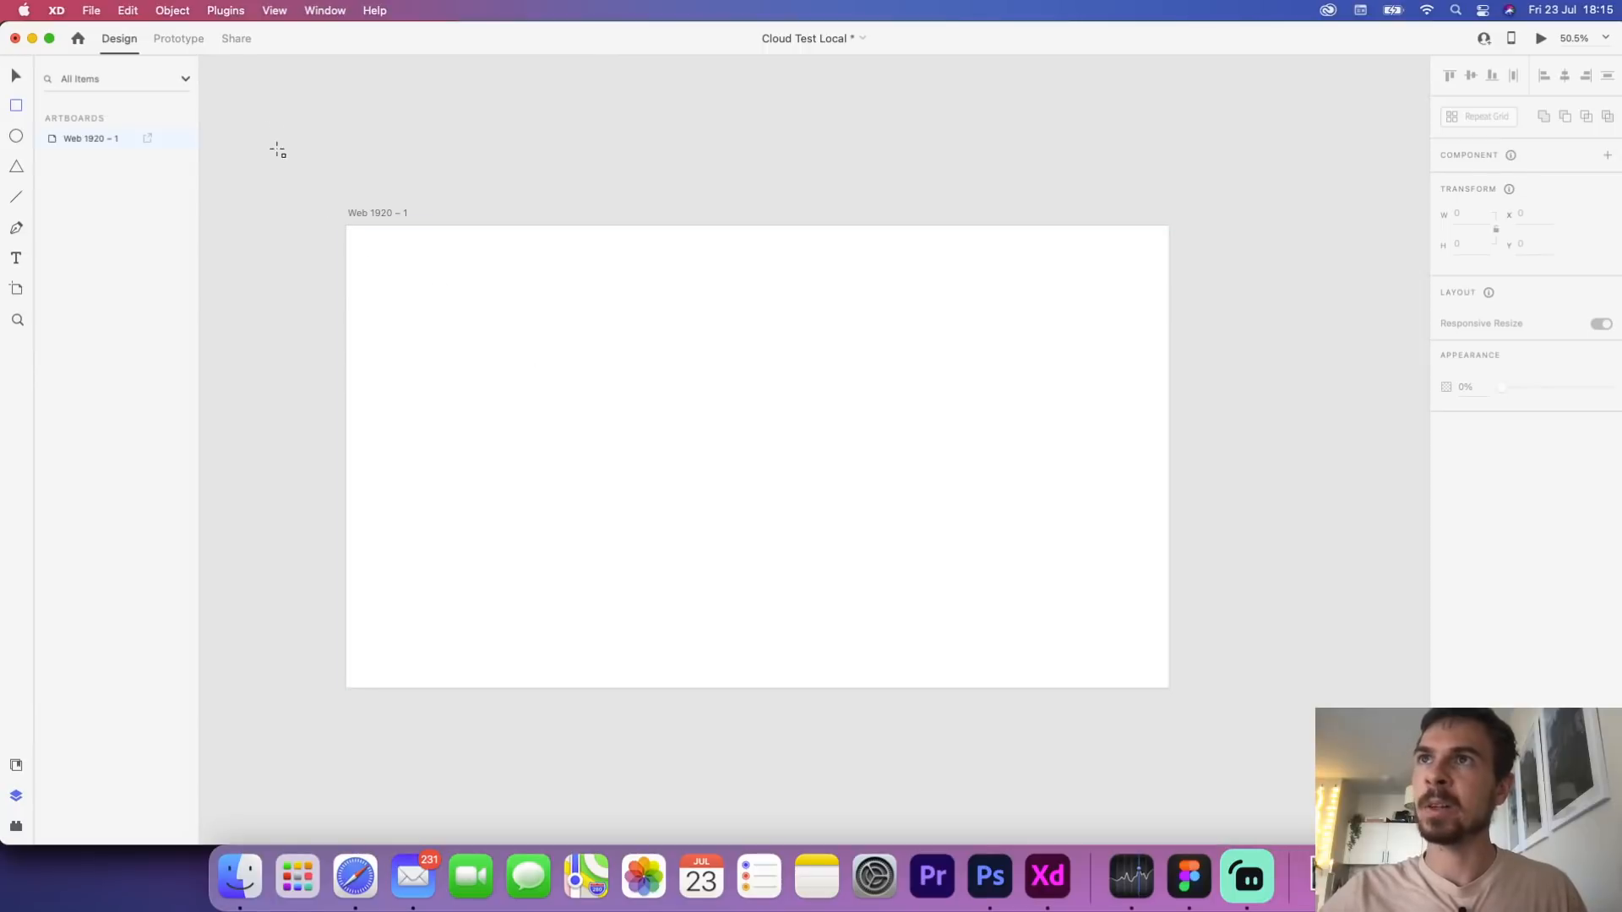
{"action": "mouse_move", "coordinate": [272, 117]}
{"action": "left_mouse_down"}
{"action": "mouse_move", "coordinate": [1003, 642]}
{"action": "mouse_move", "coordinate": [1291, 809]}
{"action": "left_mouse_up"}
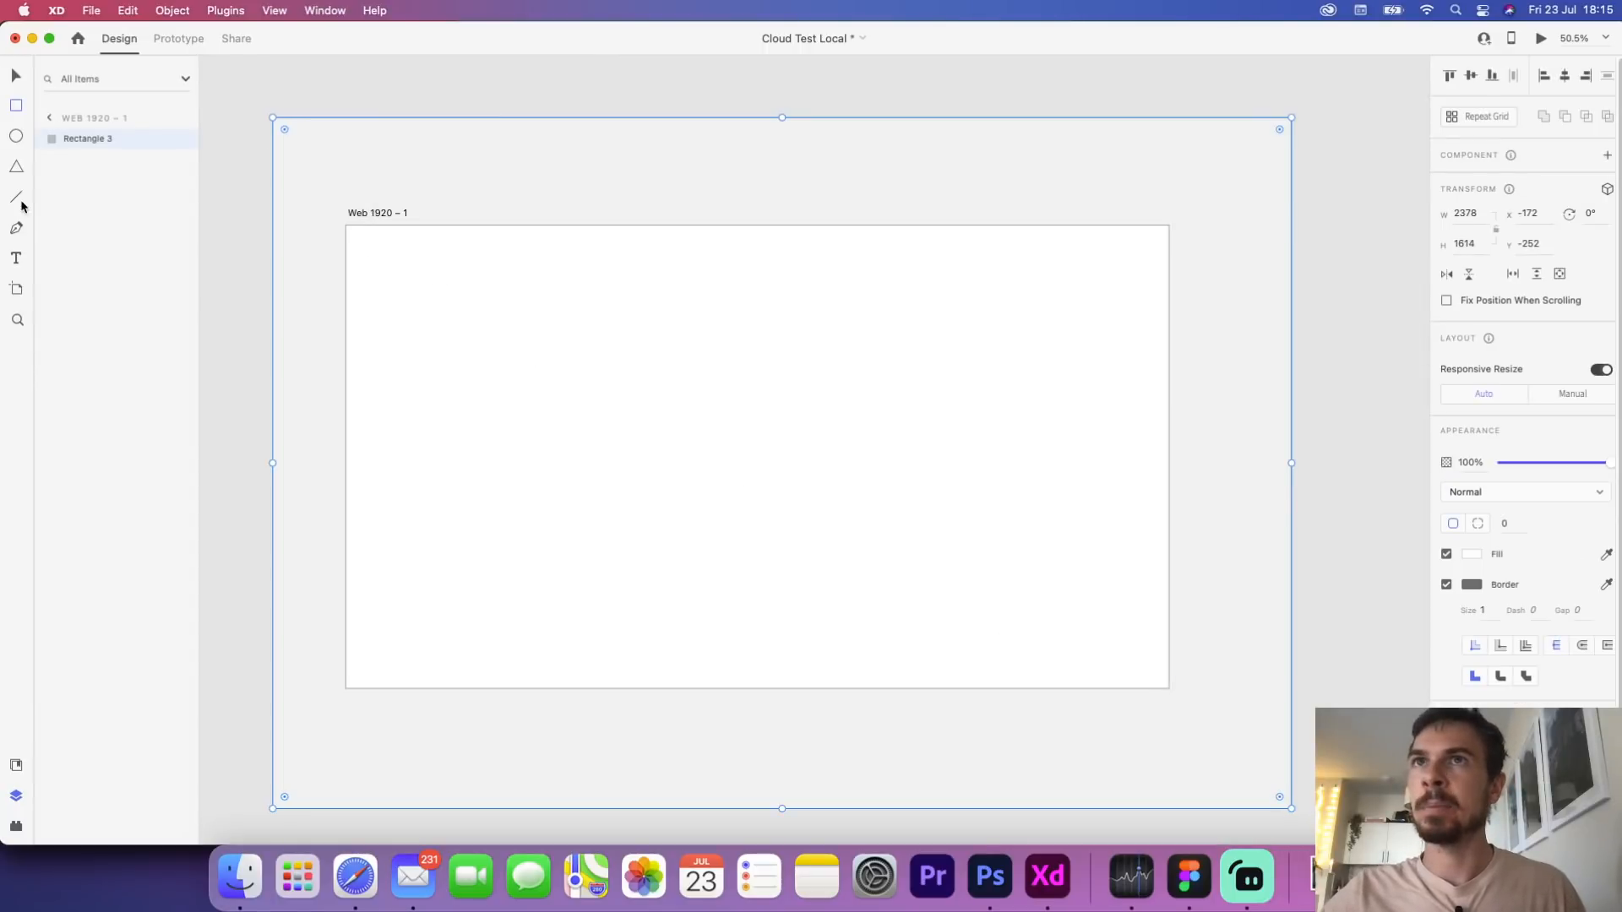
{"action": "left_click", "coordinate": [50, 119]}
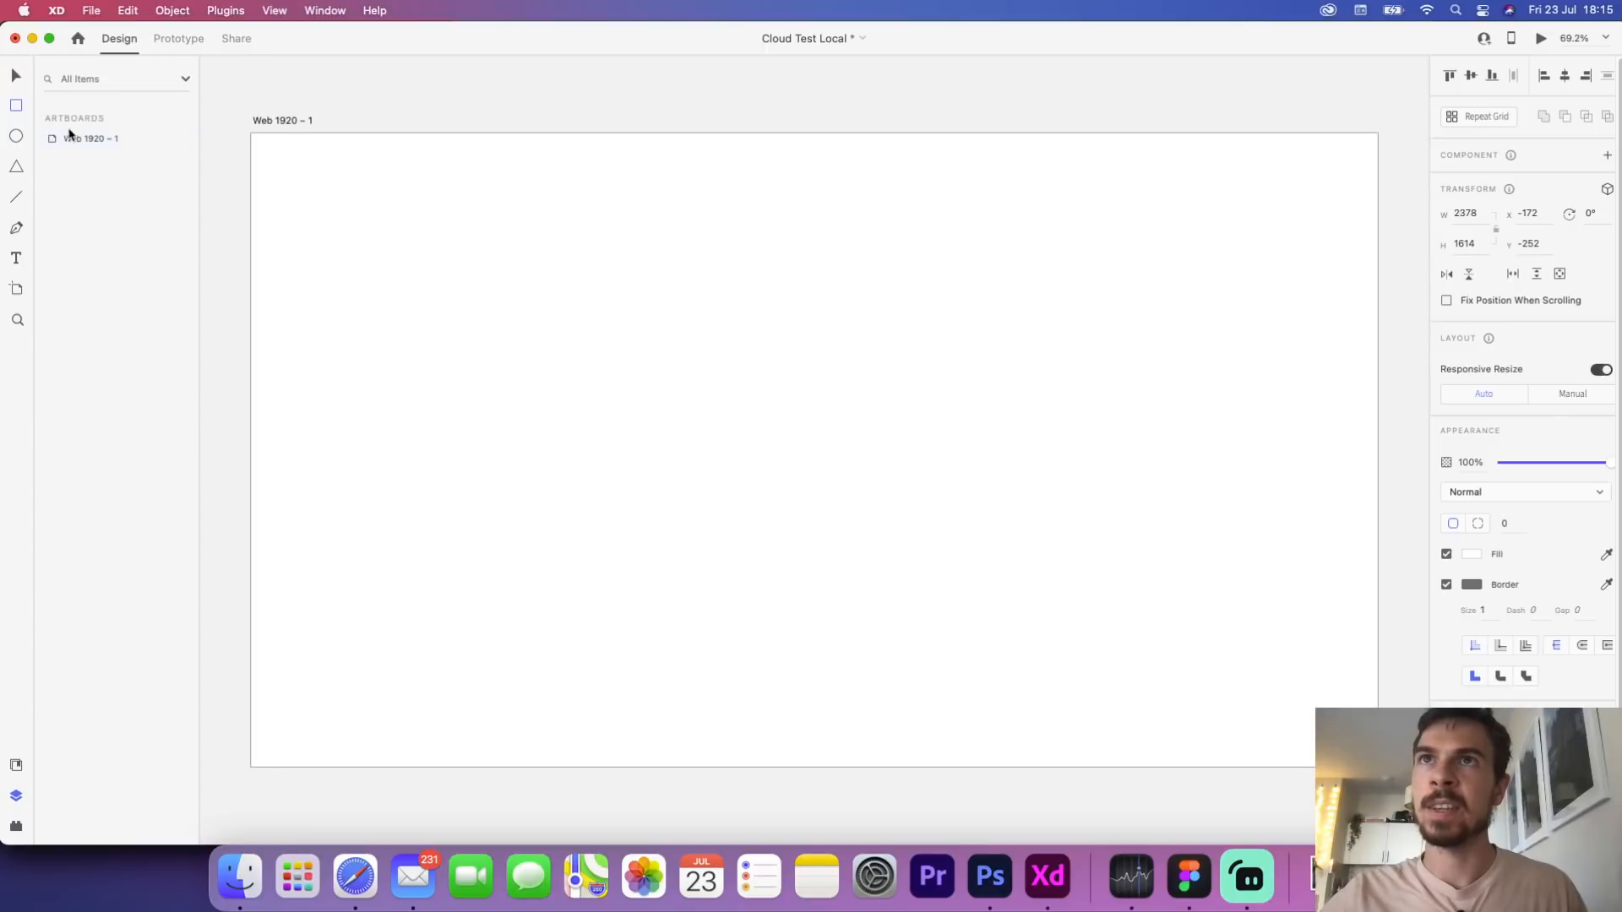
{"action": "key", "text": "Delete"}
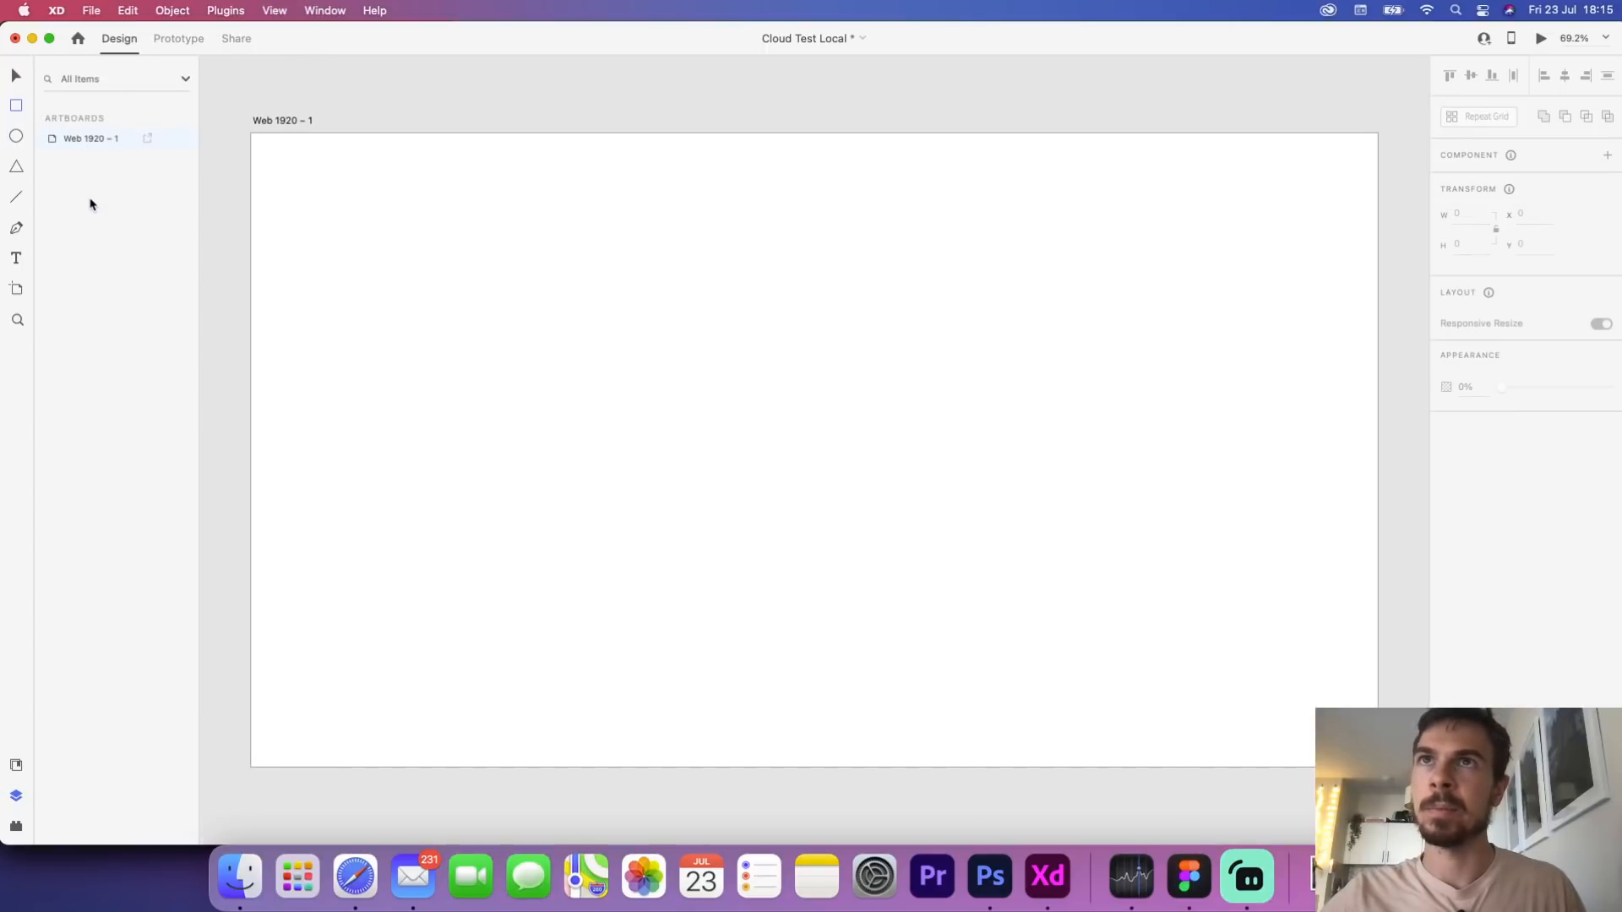
Draw a rectangle about 2081 × 1284 extending past the Web 1920 – 1 artboard and give it a linear gradient fill starting at #C64848
{"action": "mouse_move", "coordinate": [206, 89]}
{"action": "left_mouse_down"}
{"action": "mouse_move", "coordinate": [1202, 867]}
{"action": "mouse_move", "coordinate": [1487, 862]}
{"action": "mouse_move", "coordinate": [1616, 503]}
{"action": "mouse_move", "coordinate": [1123, 645]}
{"action": "mouse_move", "coordinate": [1132, 628]}
{"action": "left_mouse_up"}
{"action": "left_click", "coordinate": [1482, 554]}
{"action": "left_click", "coordinate": [1301, 445]}
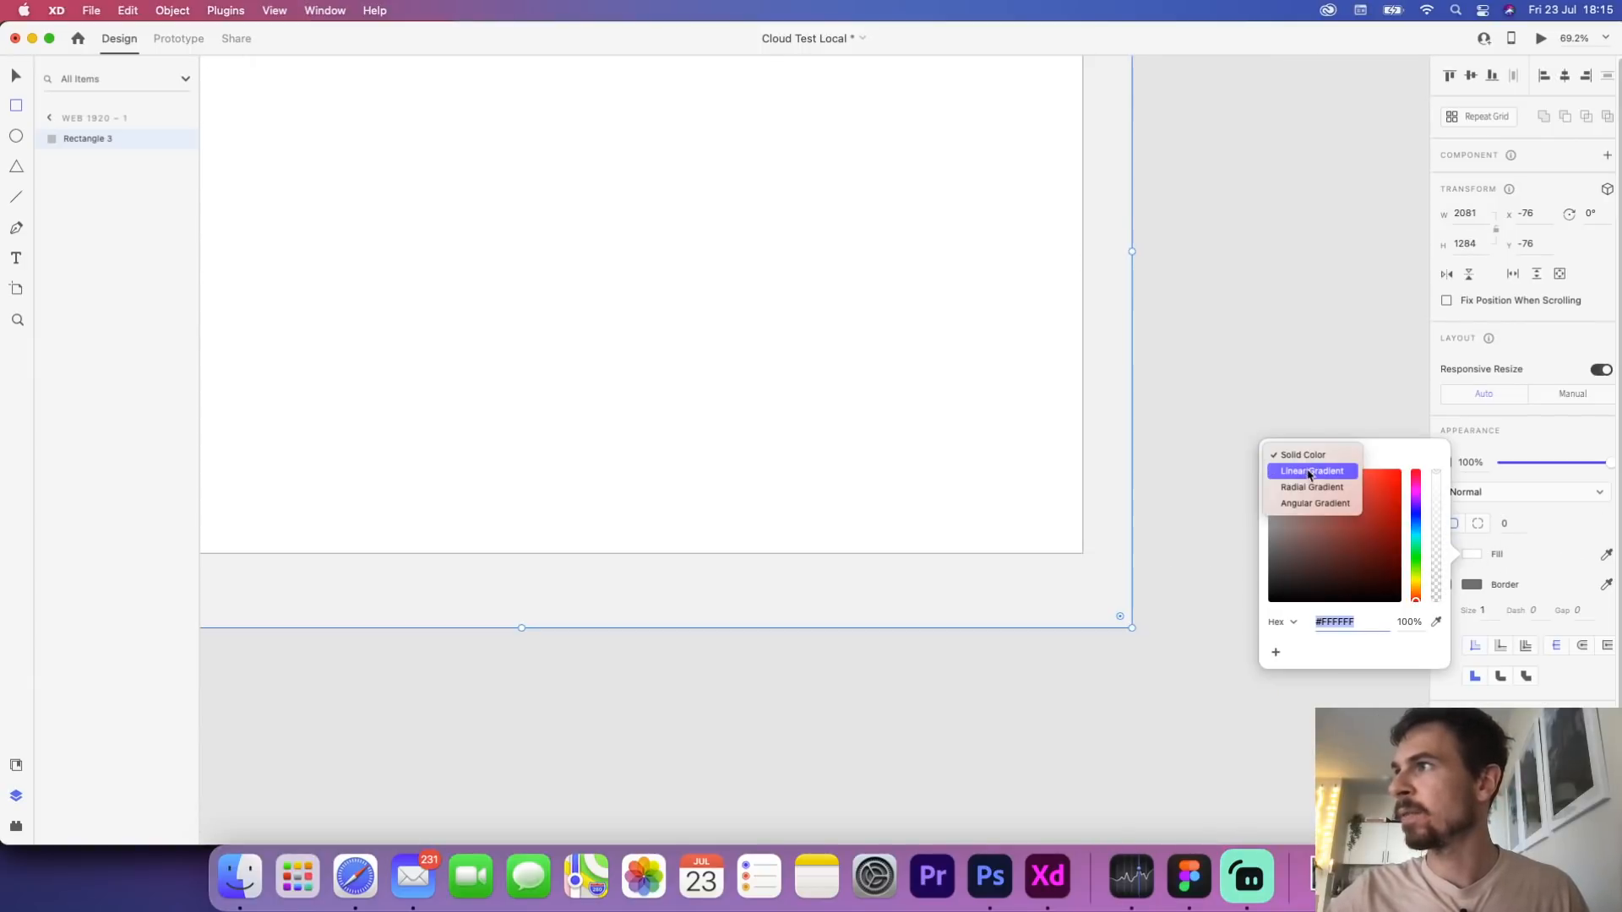
{"action": "left_click", "coordinate": [1308, 471]}
{"action": "left_click_drag", "start_coordinate": [1369, 497], "coordinate": [1352, 509]}
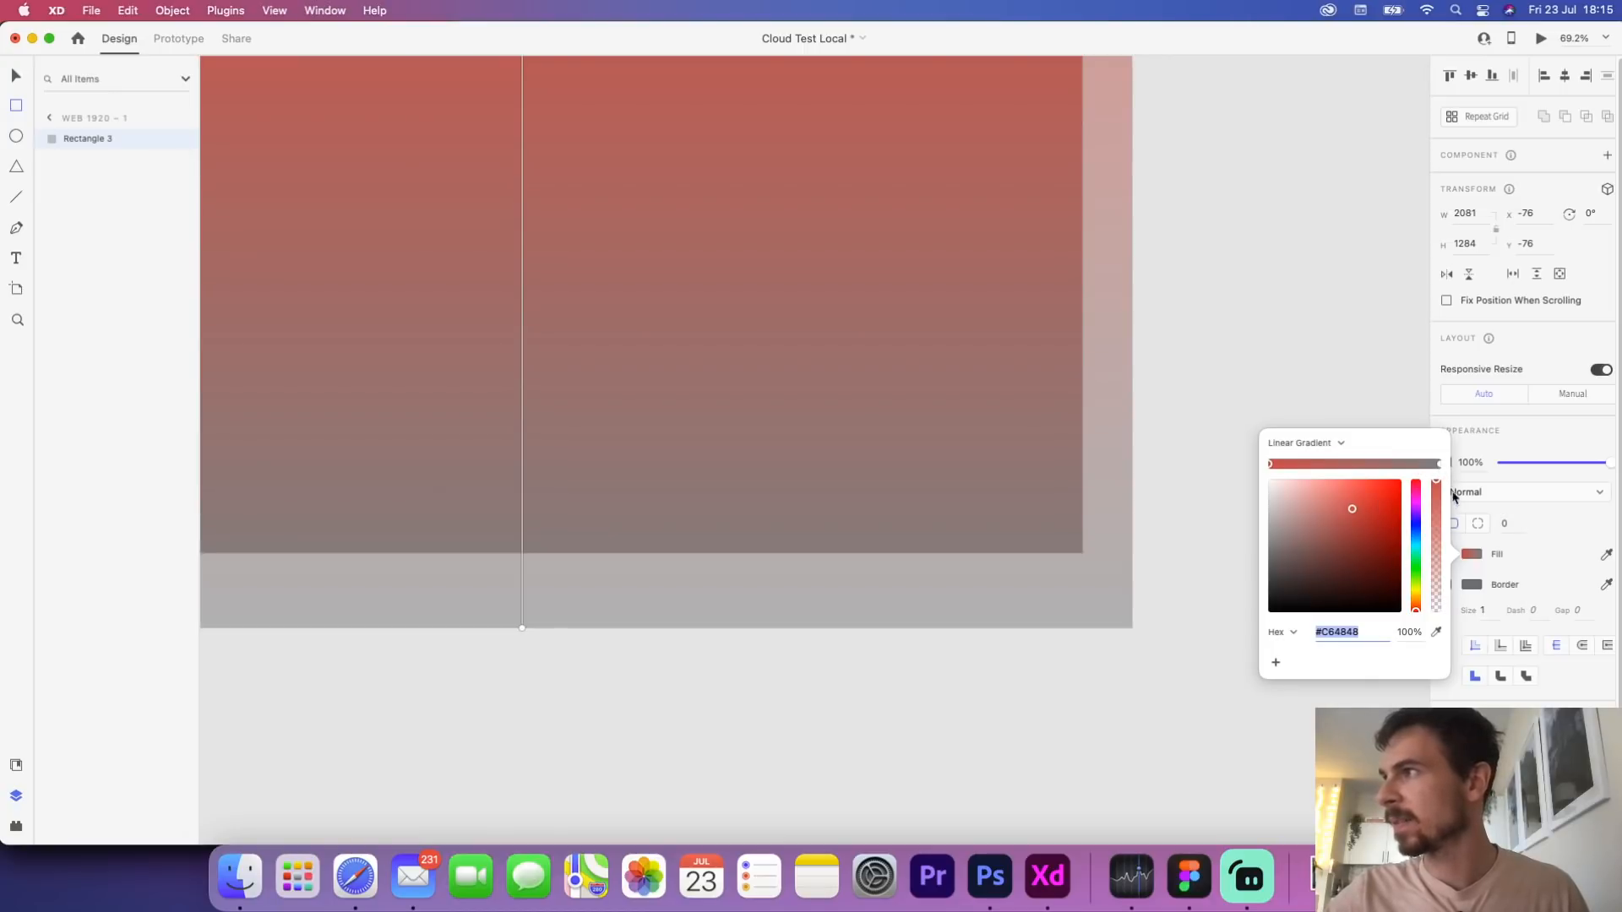
Change the end stop of the rectangle's gradient to a light yellow-green and deselect the rectangle
{"action": "left_click", "coordinate": [1439, 465]}
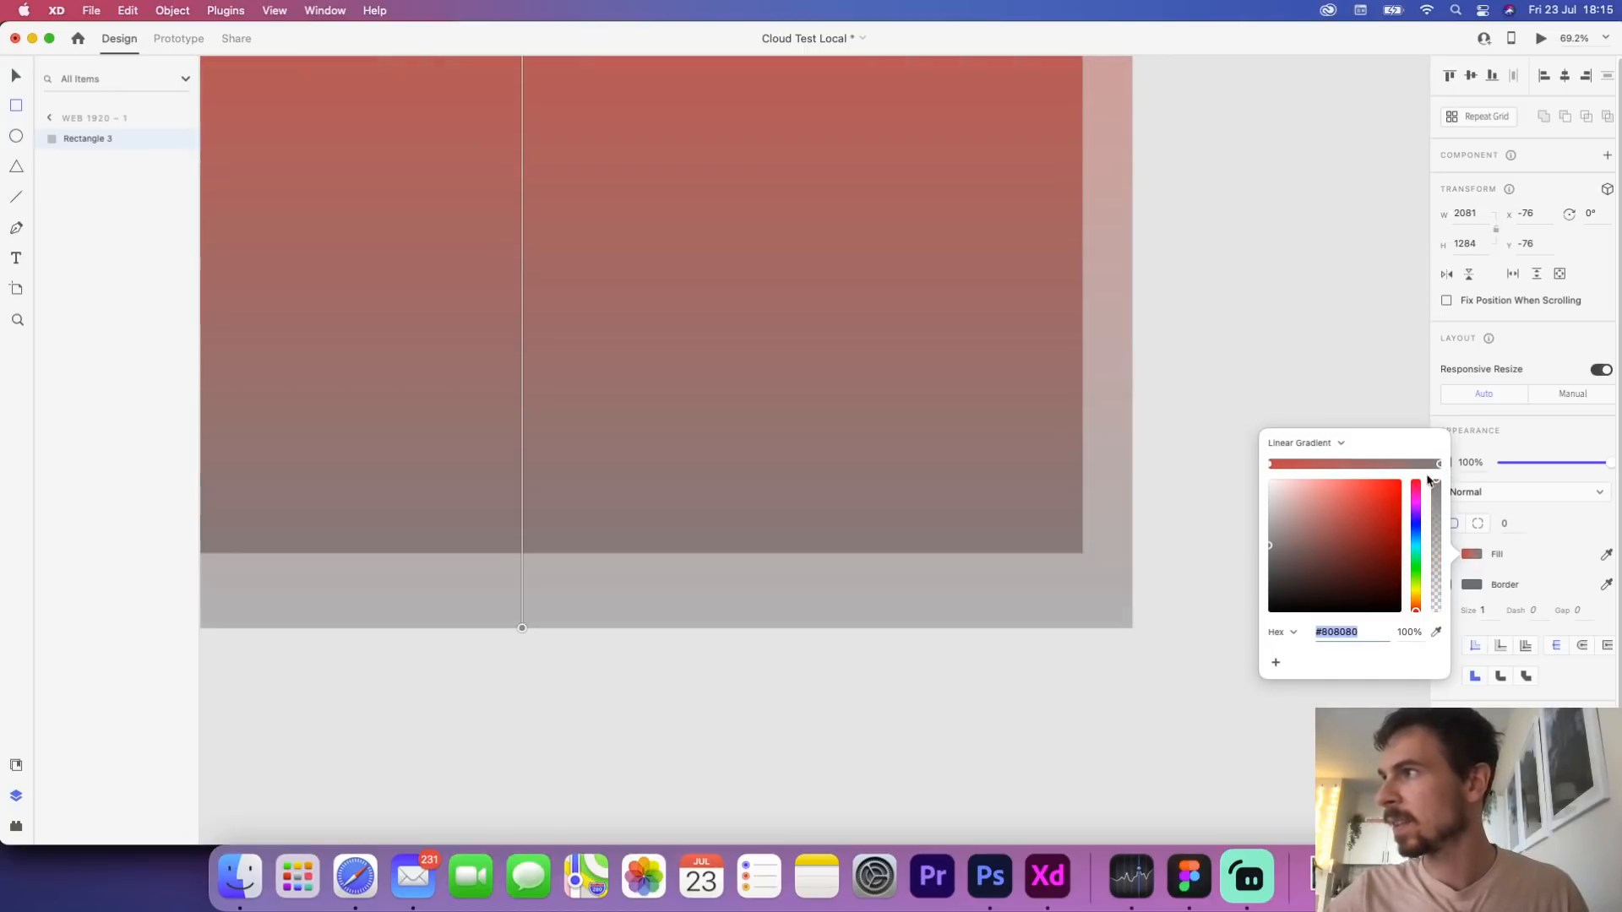
{"action": "left_click_drag", "start_coordinate": [1413, 548], "coordinate": [1407, 574]}
{"action": "left_click_drag", "start_coordinate": [1311, 505], "coordinate": [1319, 507]}
{"action": "left_click", "coordinate": [20, 80]}
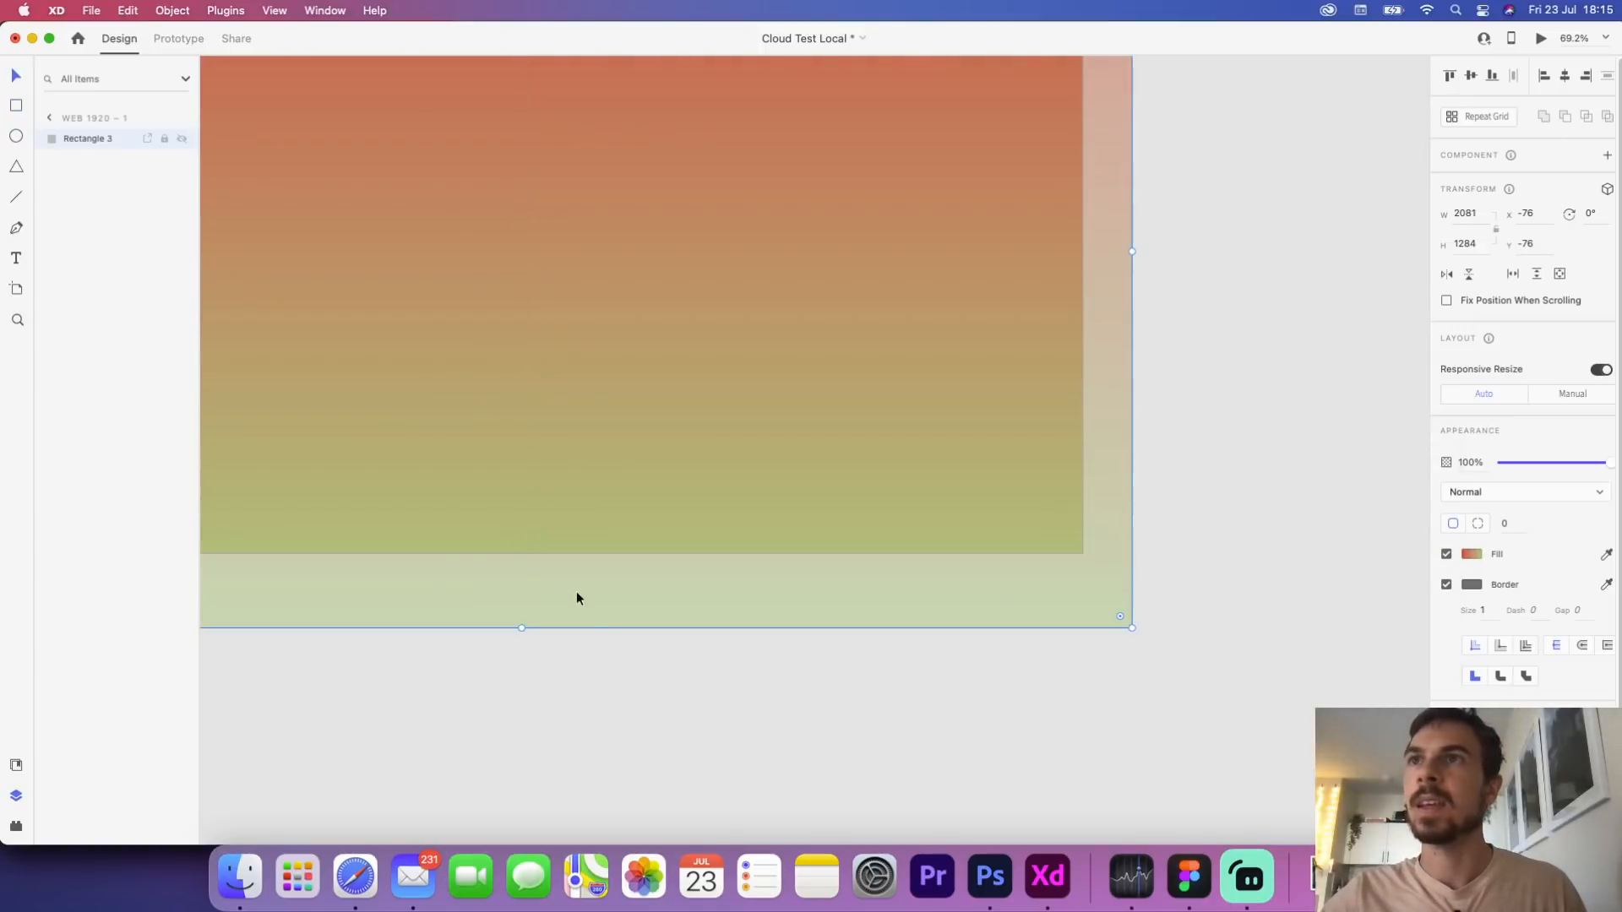
{"action": "left_click", "coordinate": [627, 731]}
Move the gradient rectangle to about X -134, Y -79 and return to the list of artboards
{"action": "scroll", "coordinate": [584, 608], "scroll_direction": "down", "scroll_amount": 3}
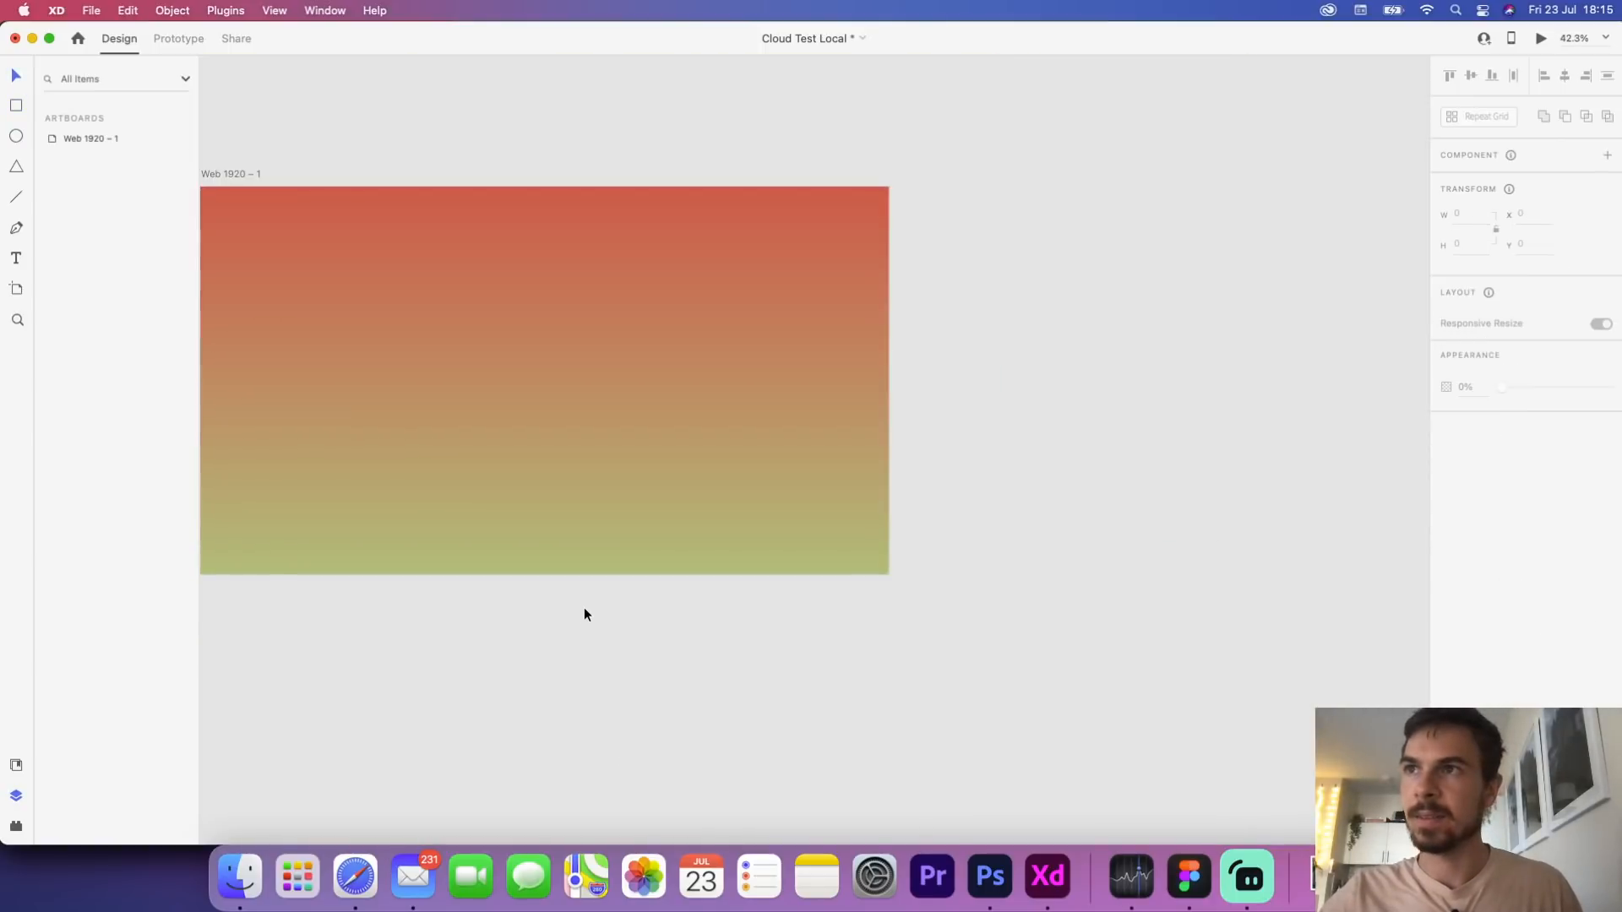
{"action": "left_click", "coordinate": [585, 609]}
{"action": "mouse_move", "coordinate": [515, 322]}
{"action": "left_mouse_down"}
{"action": "mouse_move", "coordinate": [550, 322]}
{"action": "mouse_move", "coordinate": [495, 327]}
{"action": "mouse_move", "coordinate": [508, 326]}
{"action": "left_mouse_up"}
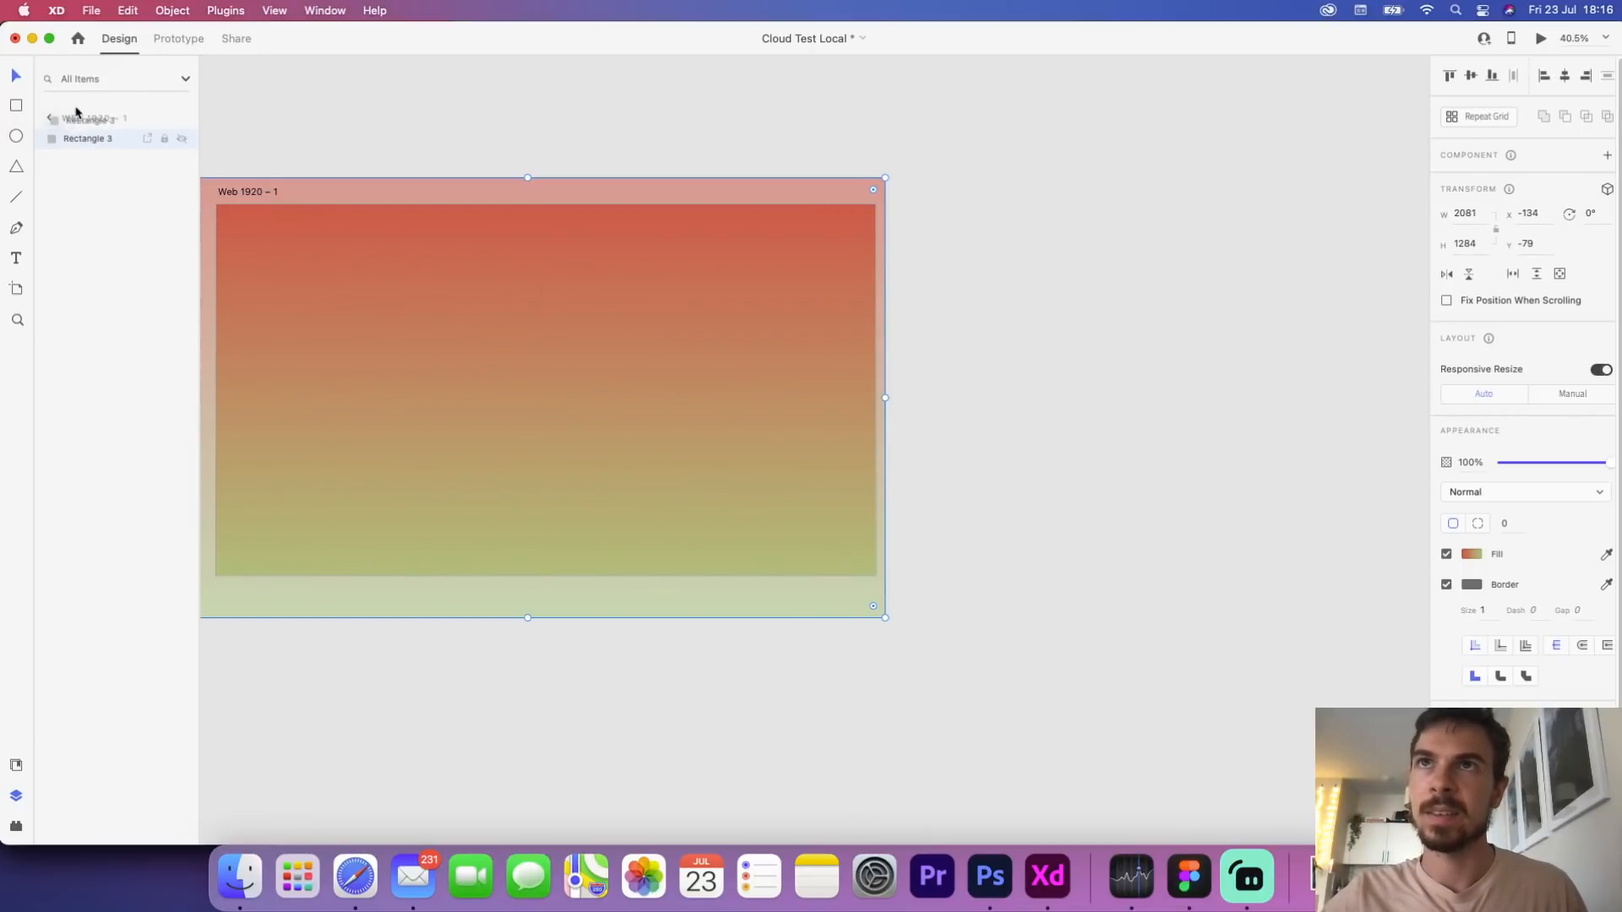
{"action": "left_click", "coordinate": [51, 118]}
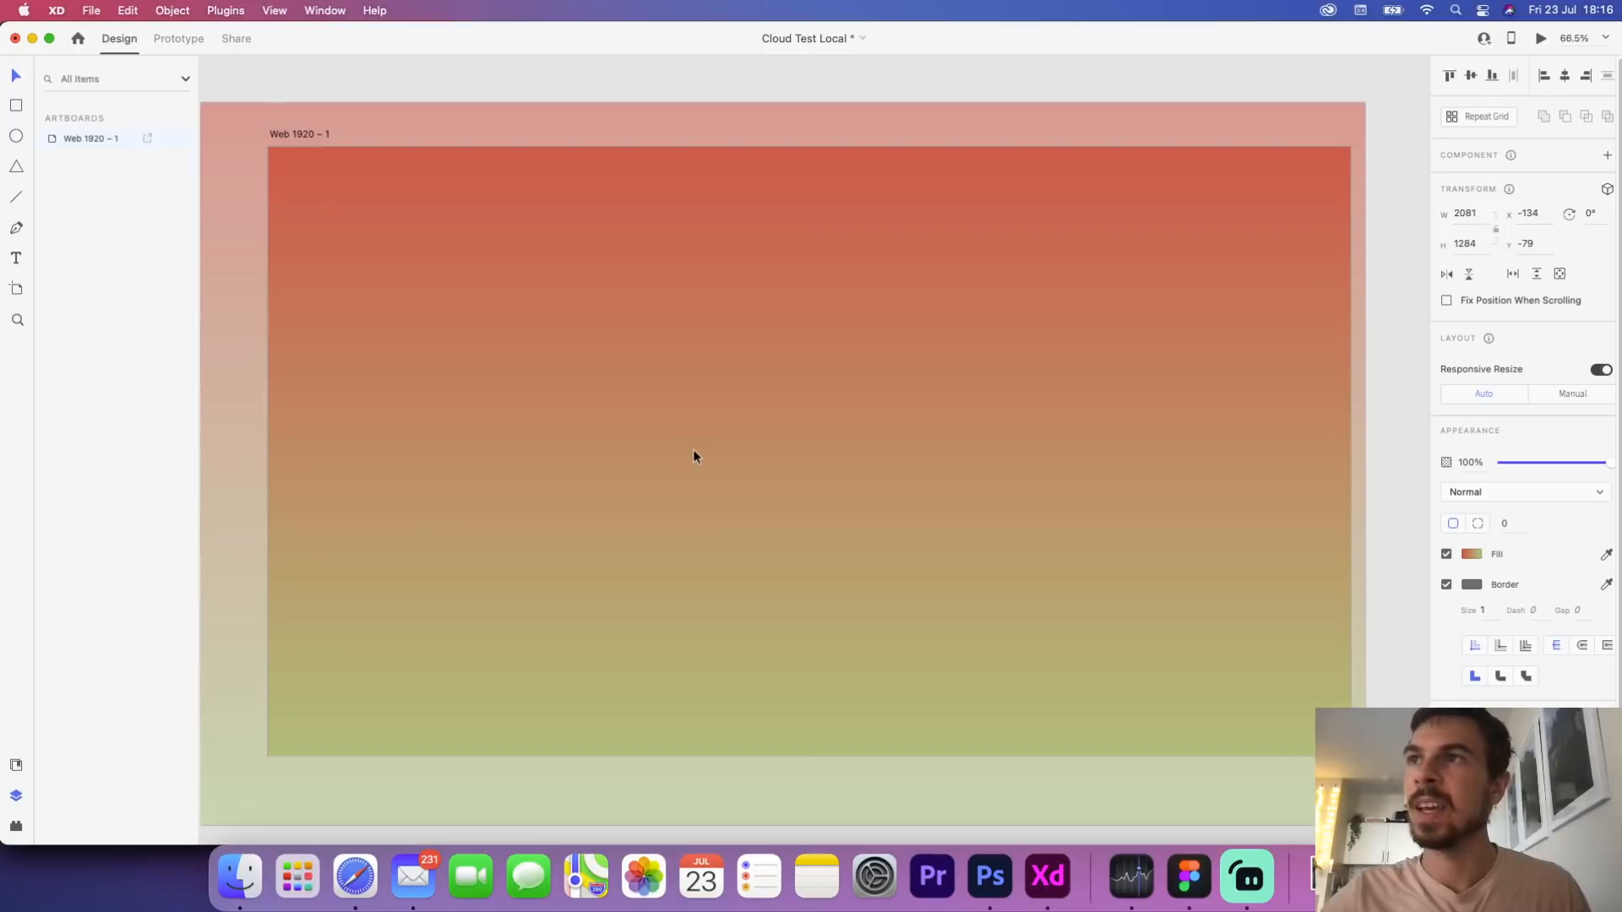
Select the Web 1920 – 1 artboard to examine how the oversized gradient rectangle is displayed, and switch to Figma
{"action": "scroll", "coordinate": [693, 449], "scroll_direction": "down", "scroll_amount": 3}
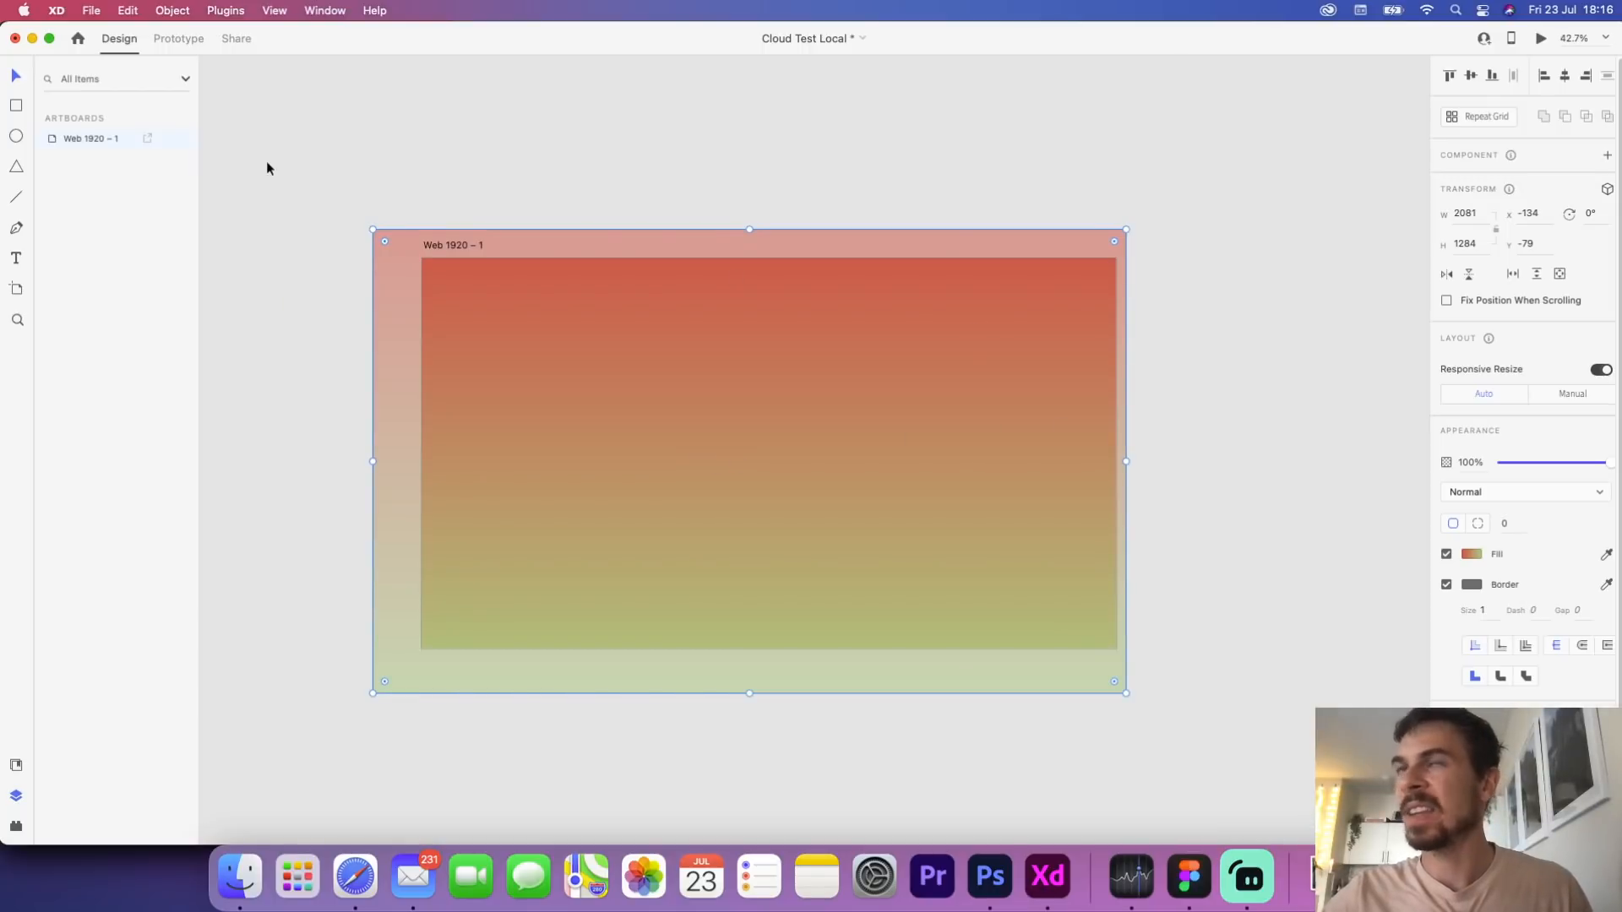
{"action": "left_click", "coordinate": [91, 138]}
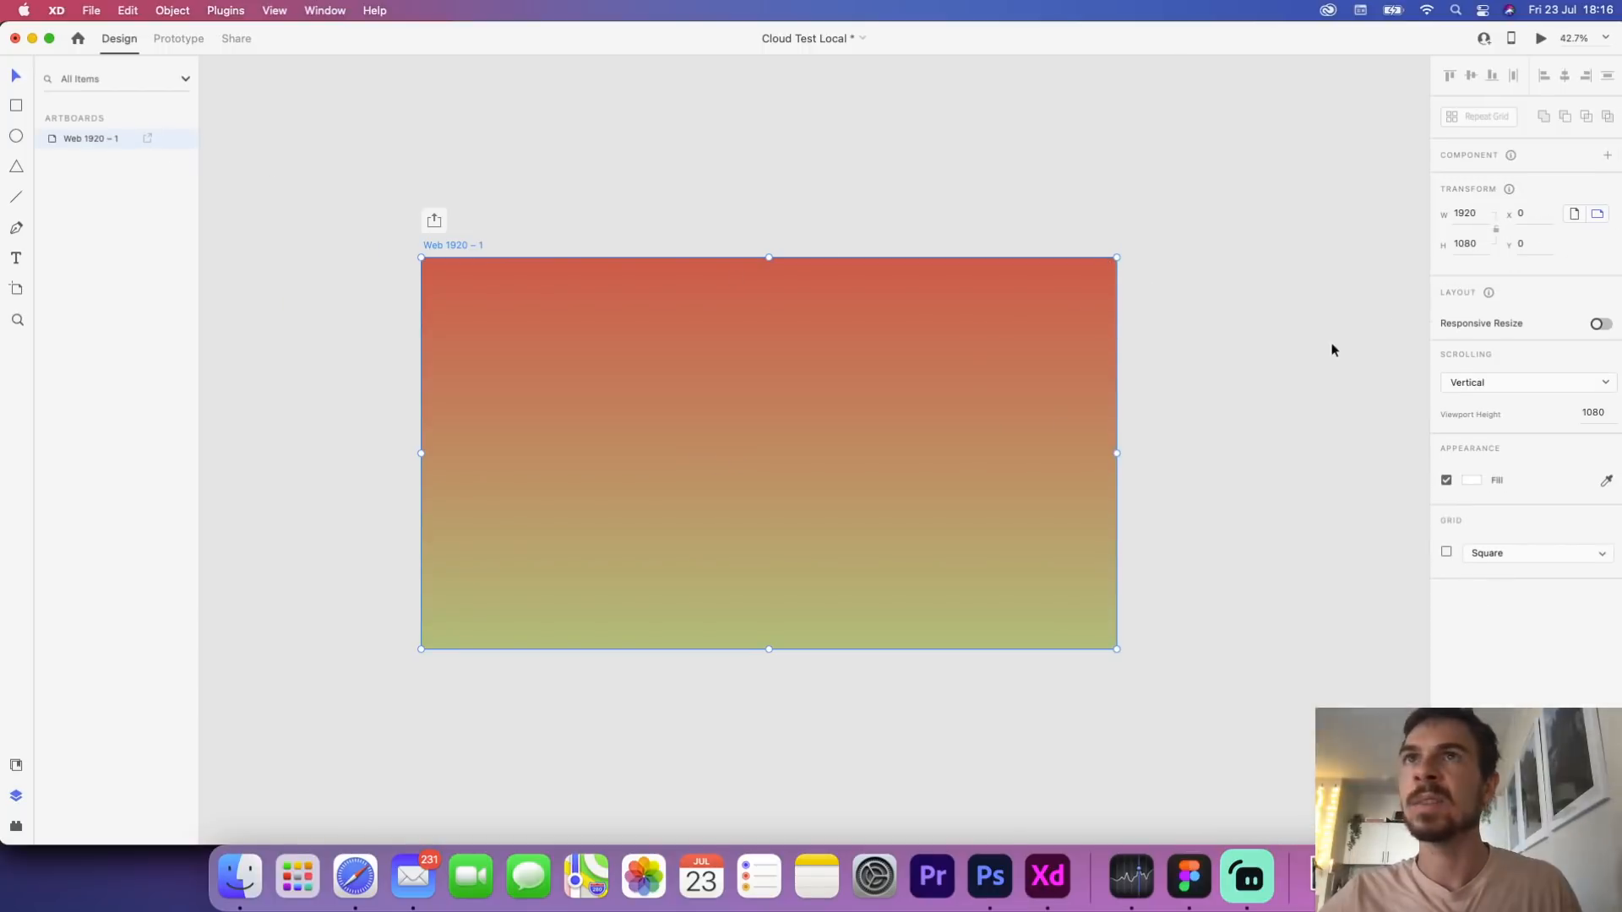
{"action": "key", "text": "super+Tab"}
{"action": "left_click", "coordinate": [319, 251]}
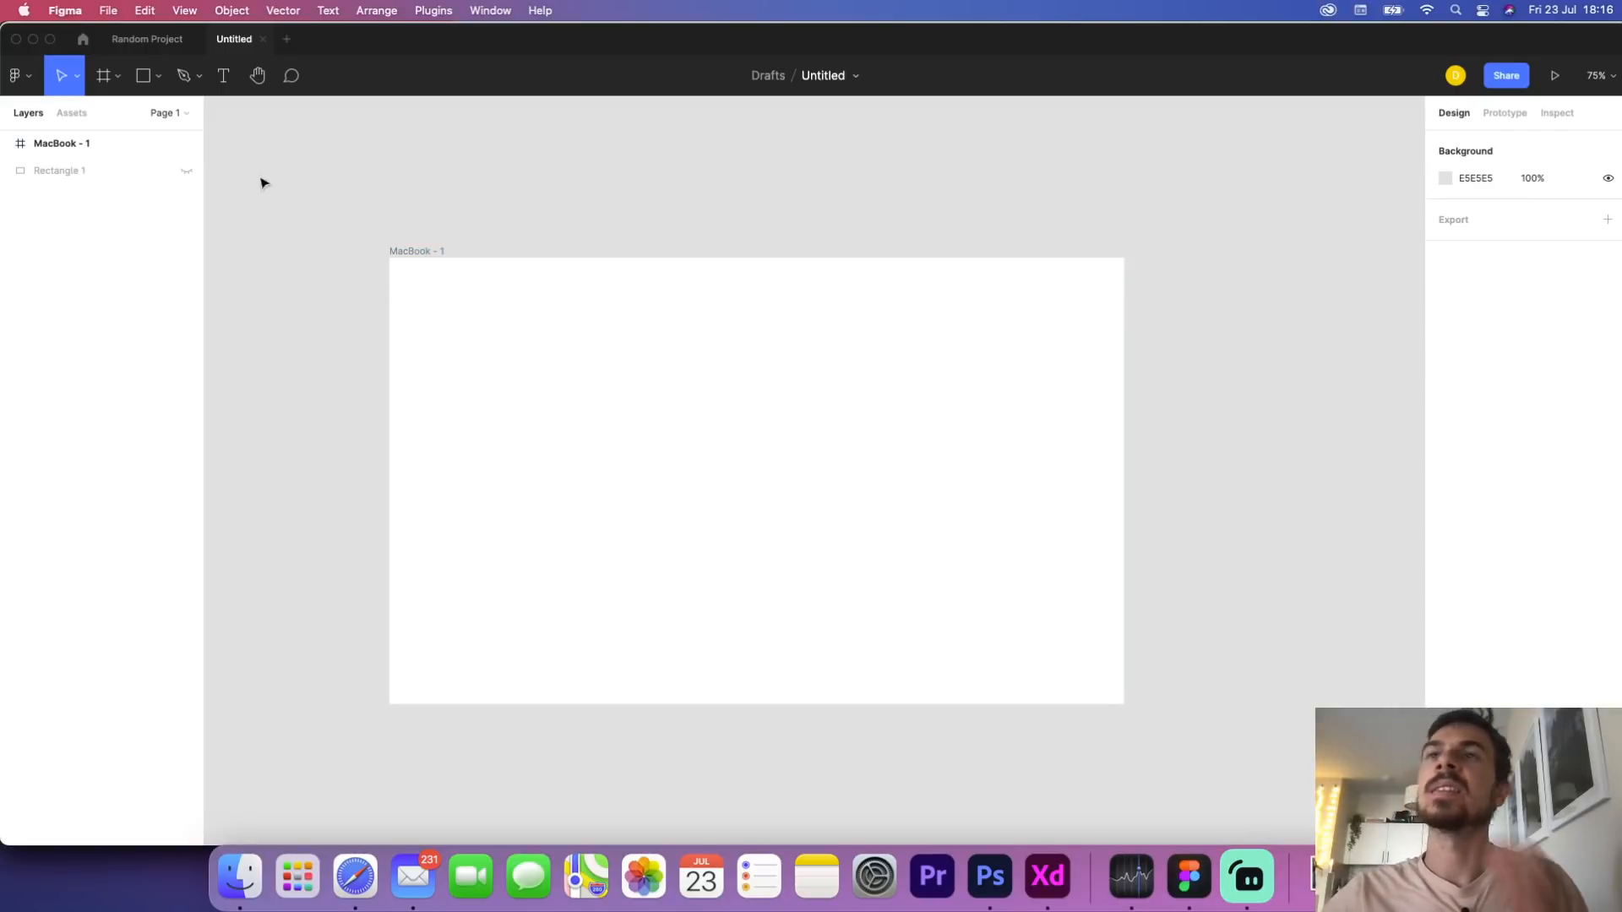
Show the hidden gradient rectangle behind the MacBook - 1 frame and round the frame's corners to a radius of 41
{"action": "left_click", "coordinate": [613, 382]}
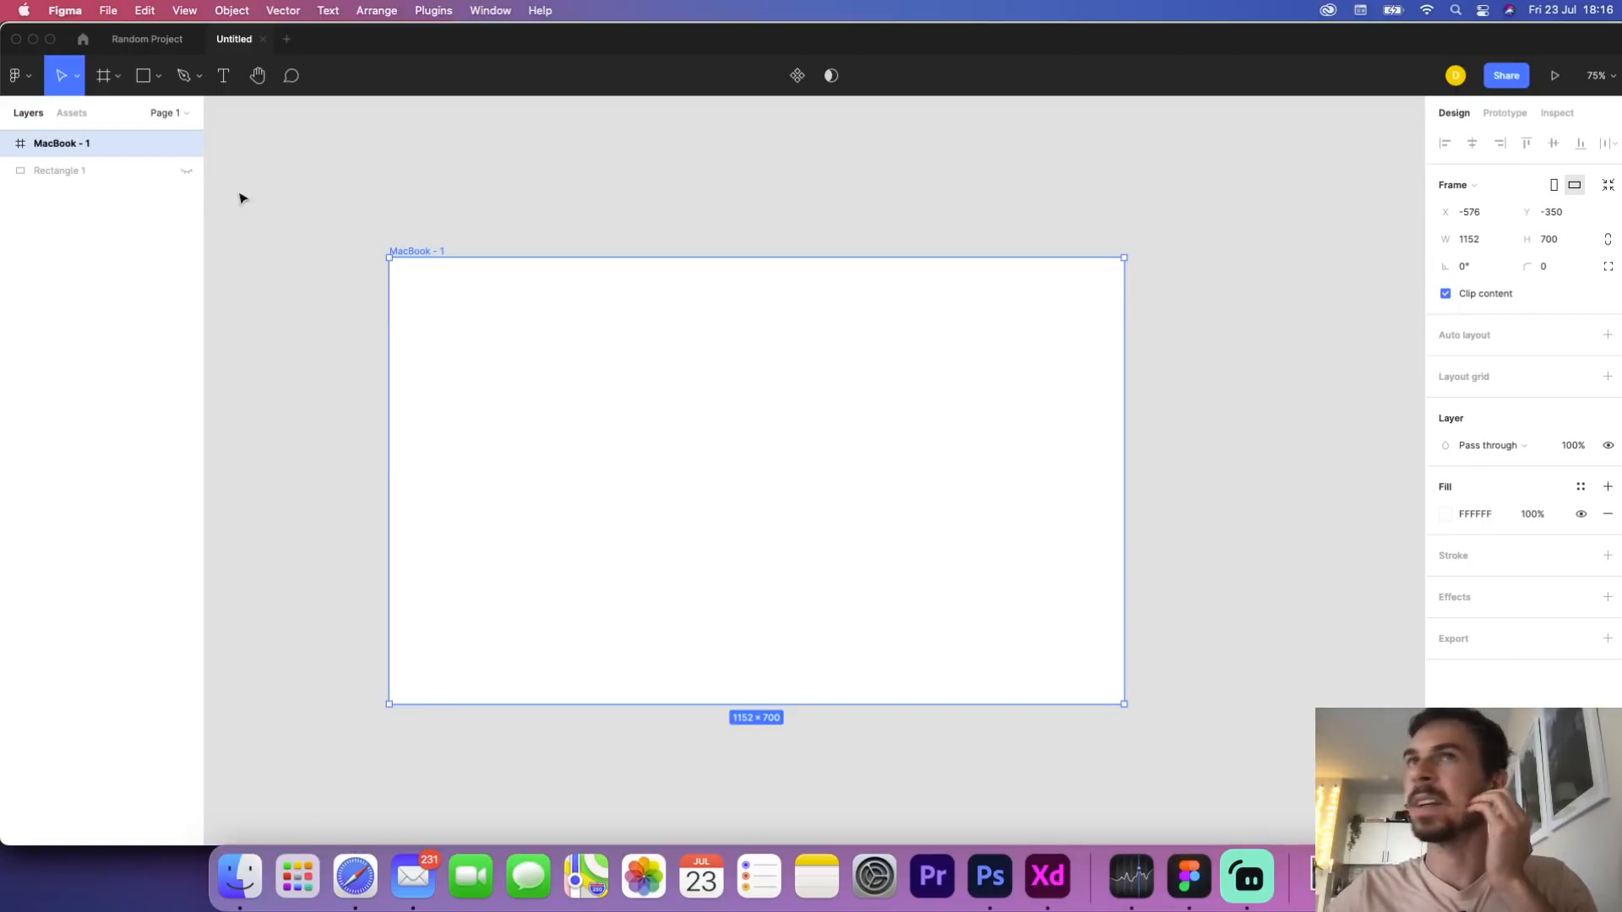
{"action": "left_click", "coordinate": [187, 170]}
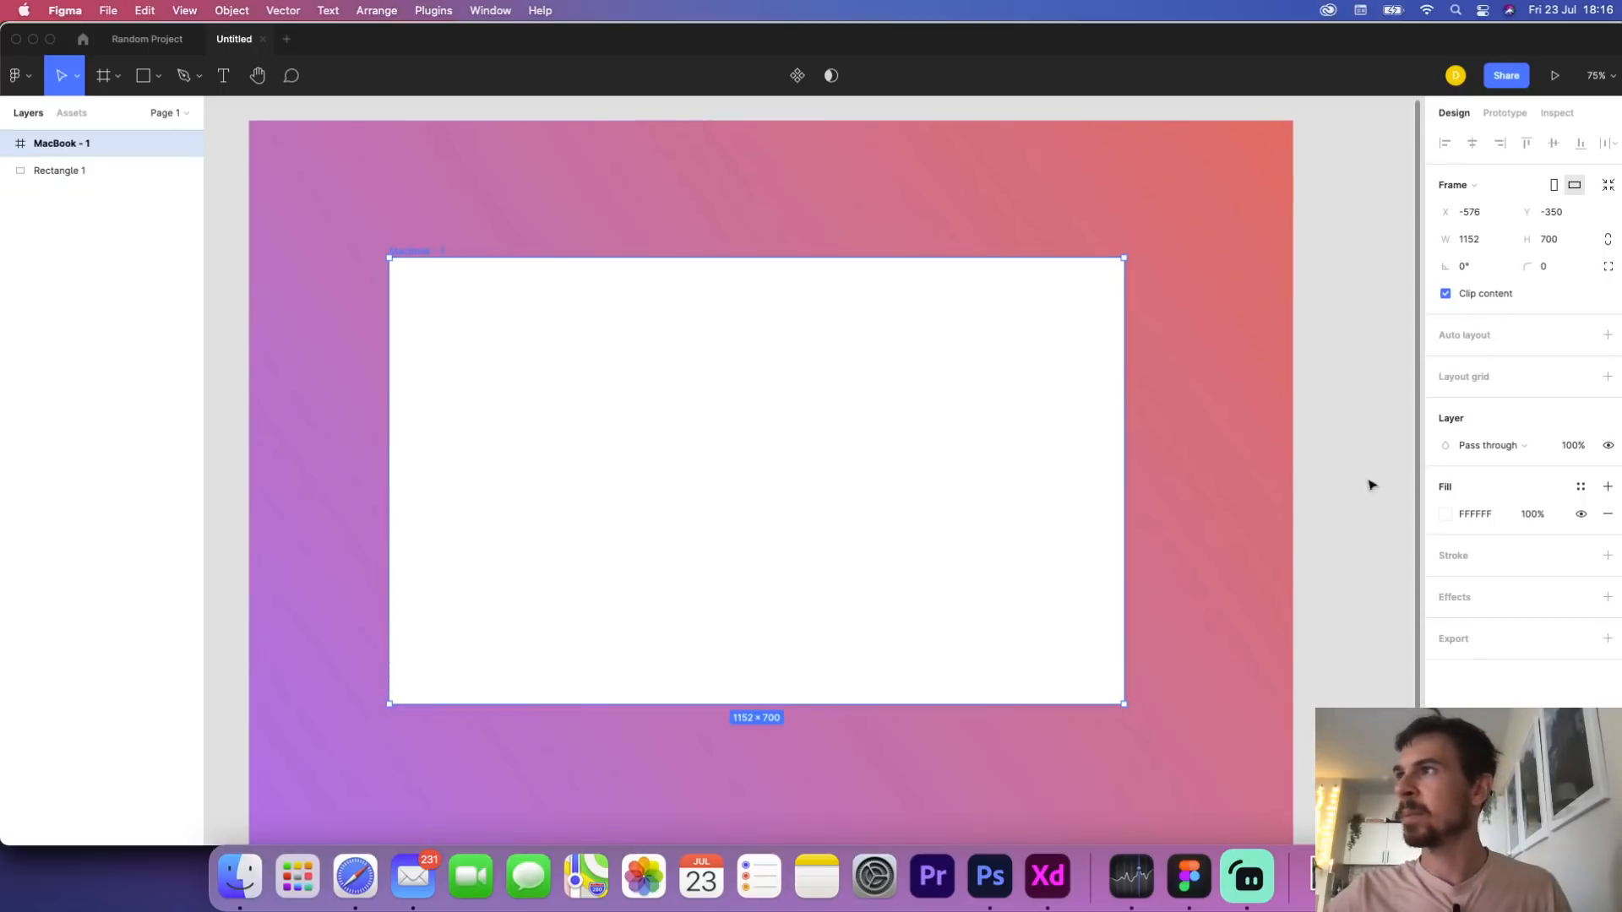
{"action": "left_click", "coordinate": [1360, 453]}
{"action": "left_click", "coordinate": [913, 439]}
{"action": "left_click_drag", "start_coordinate": [1530, 266], "coordinate": [590, 288]}
{"action": "left_click", "coordinate": [1329, 496]}
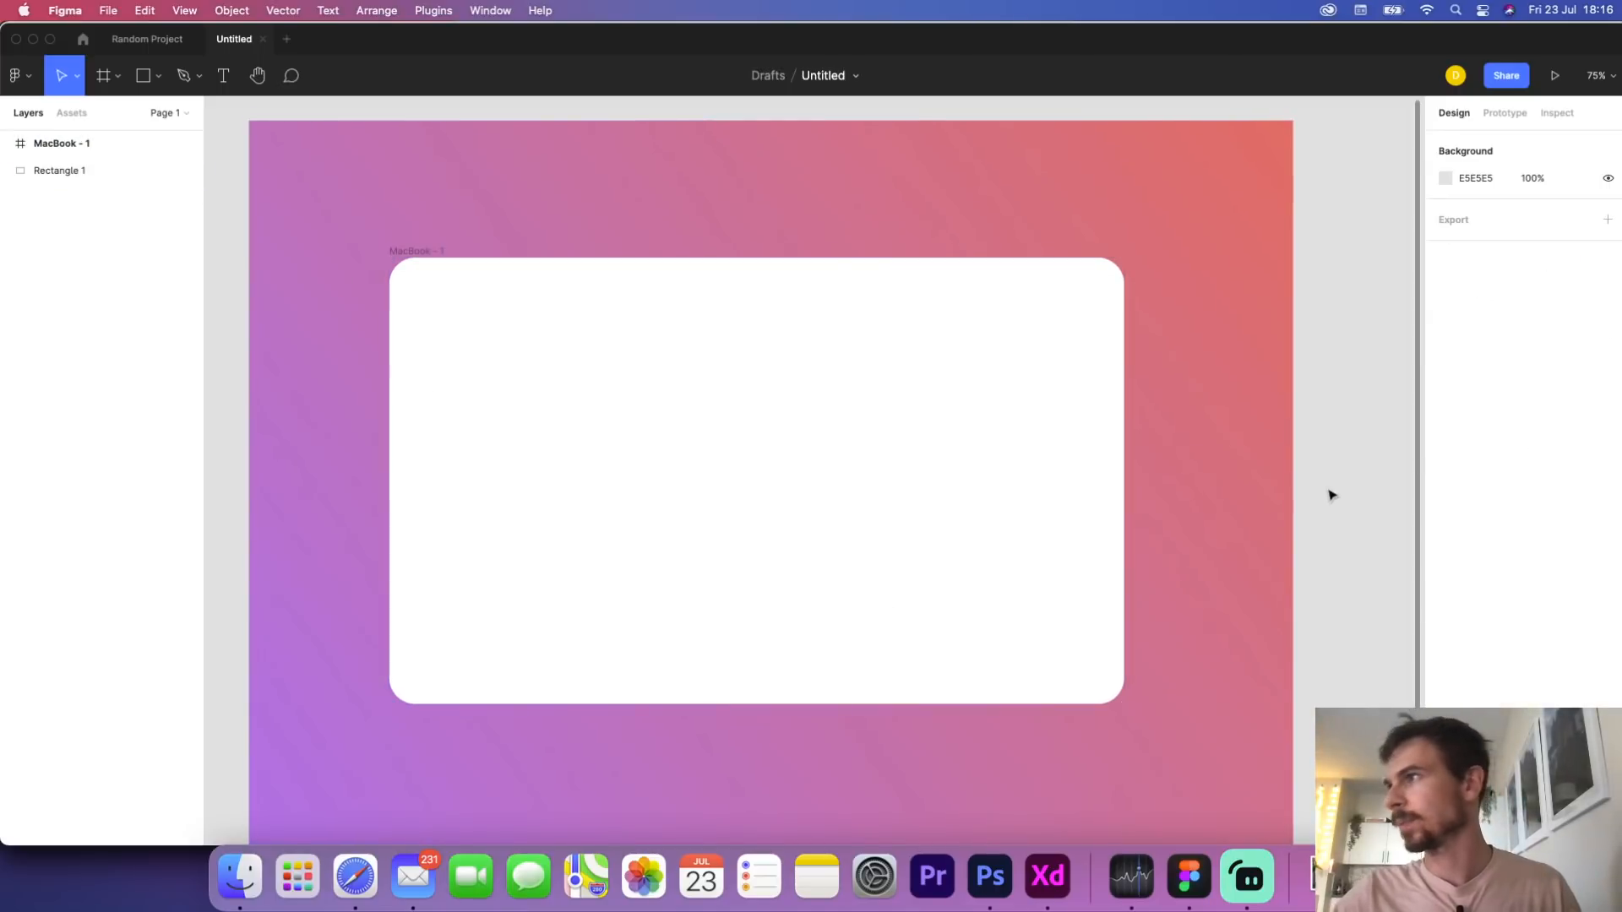
Examine the rounded MacBook - 1 frame against the gradient rectangle at different zoom levels and select the frame
{"action": "scroll", "coordinate": [895, 579], "scroll_direction": "down", "scroll_amount": 5}
{"action": "scroll", "coordinate": [1032, 606], "scroll_direction": "up", "scroll_amount": 8}
{"action": "scroll", "coordinate": [1032, 606], "scroll_direction": "down", "scroll_amount": 8}
{"action": "scroll", "coordinate": [1045, 609], "scroll_direction": "up", "scroll_amount": 6}
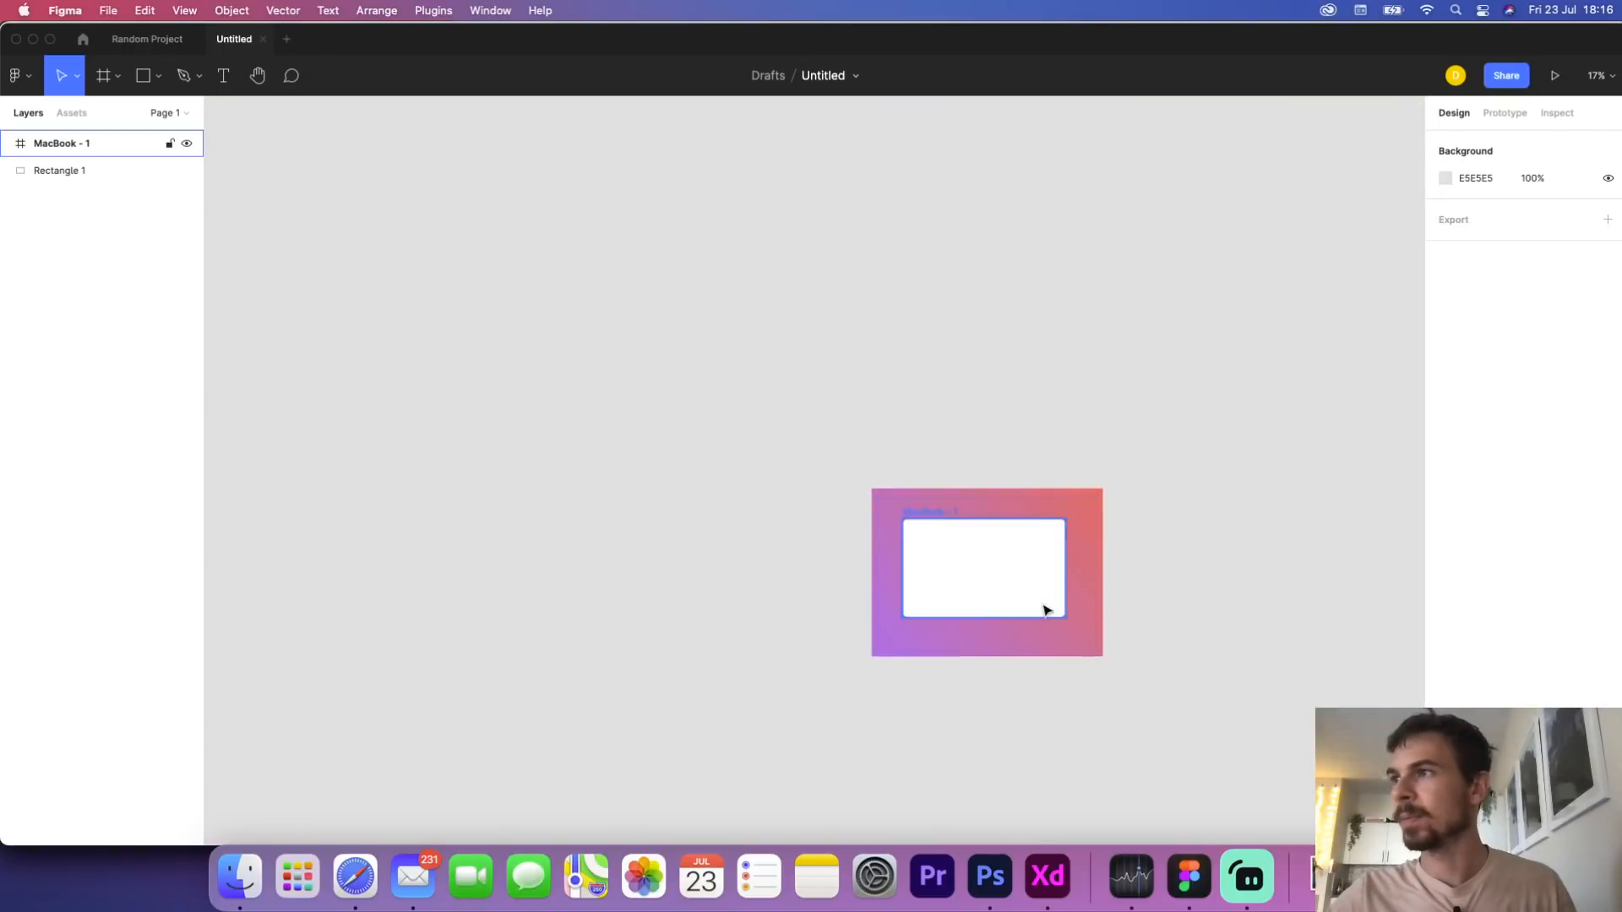
{"action": "scroll", "coordinate": [942, 539], "scroll_direction": "down", "scroll_amount": 1}
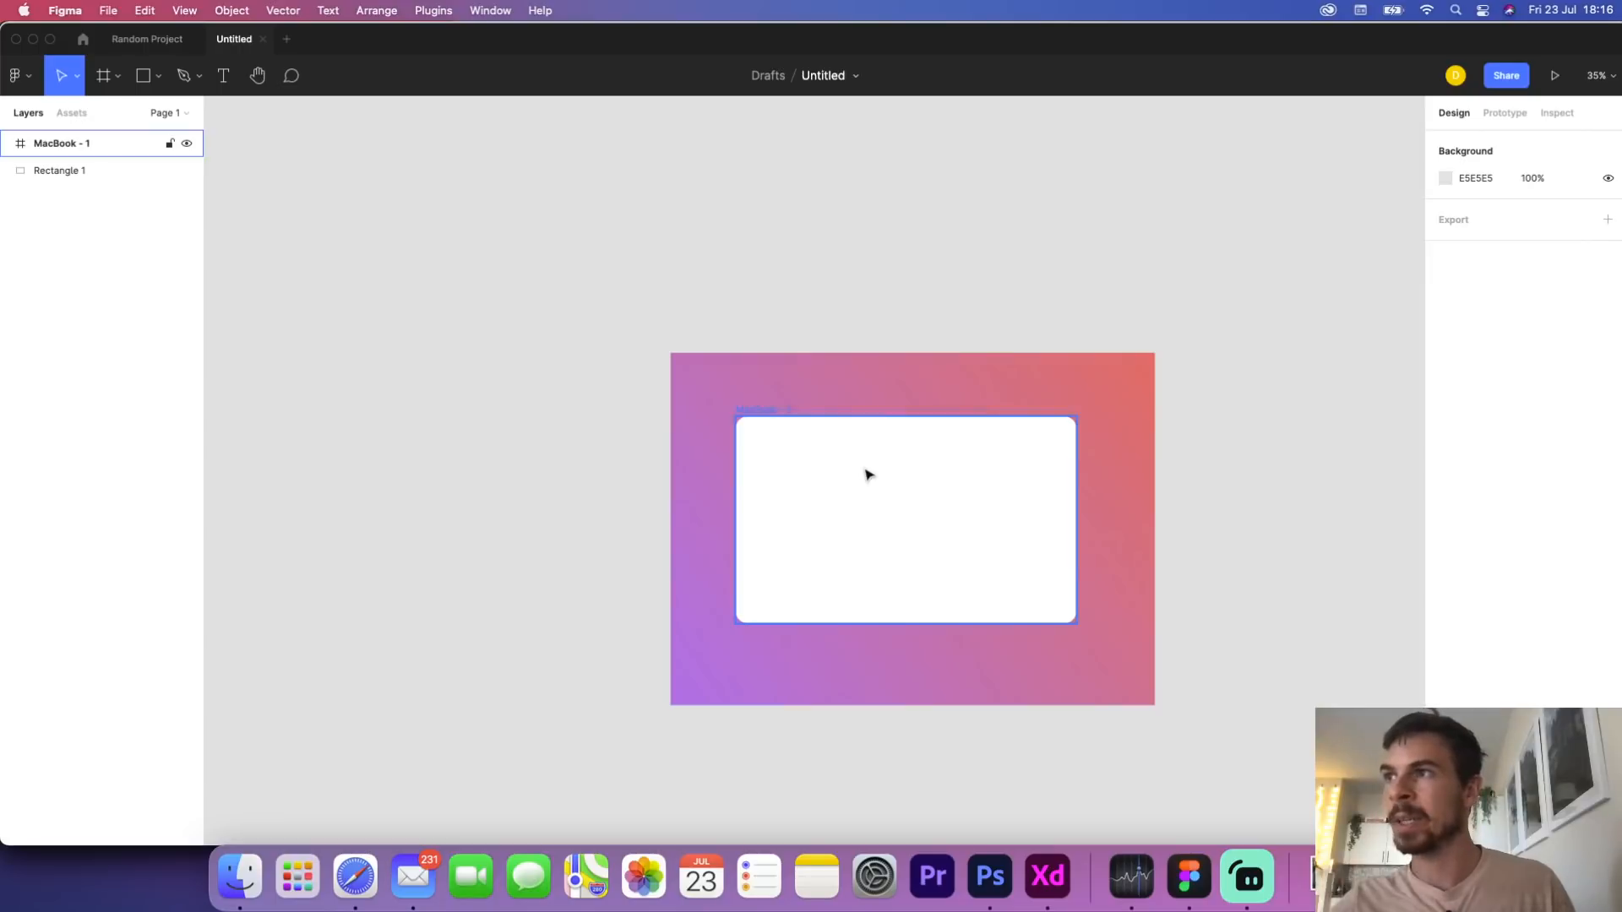
{"action": "scroll", "coordinate": [1208, 485], "scroll_direction": "down", "scroll_amount": 3}
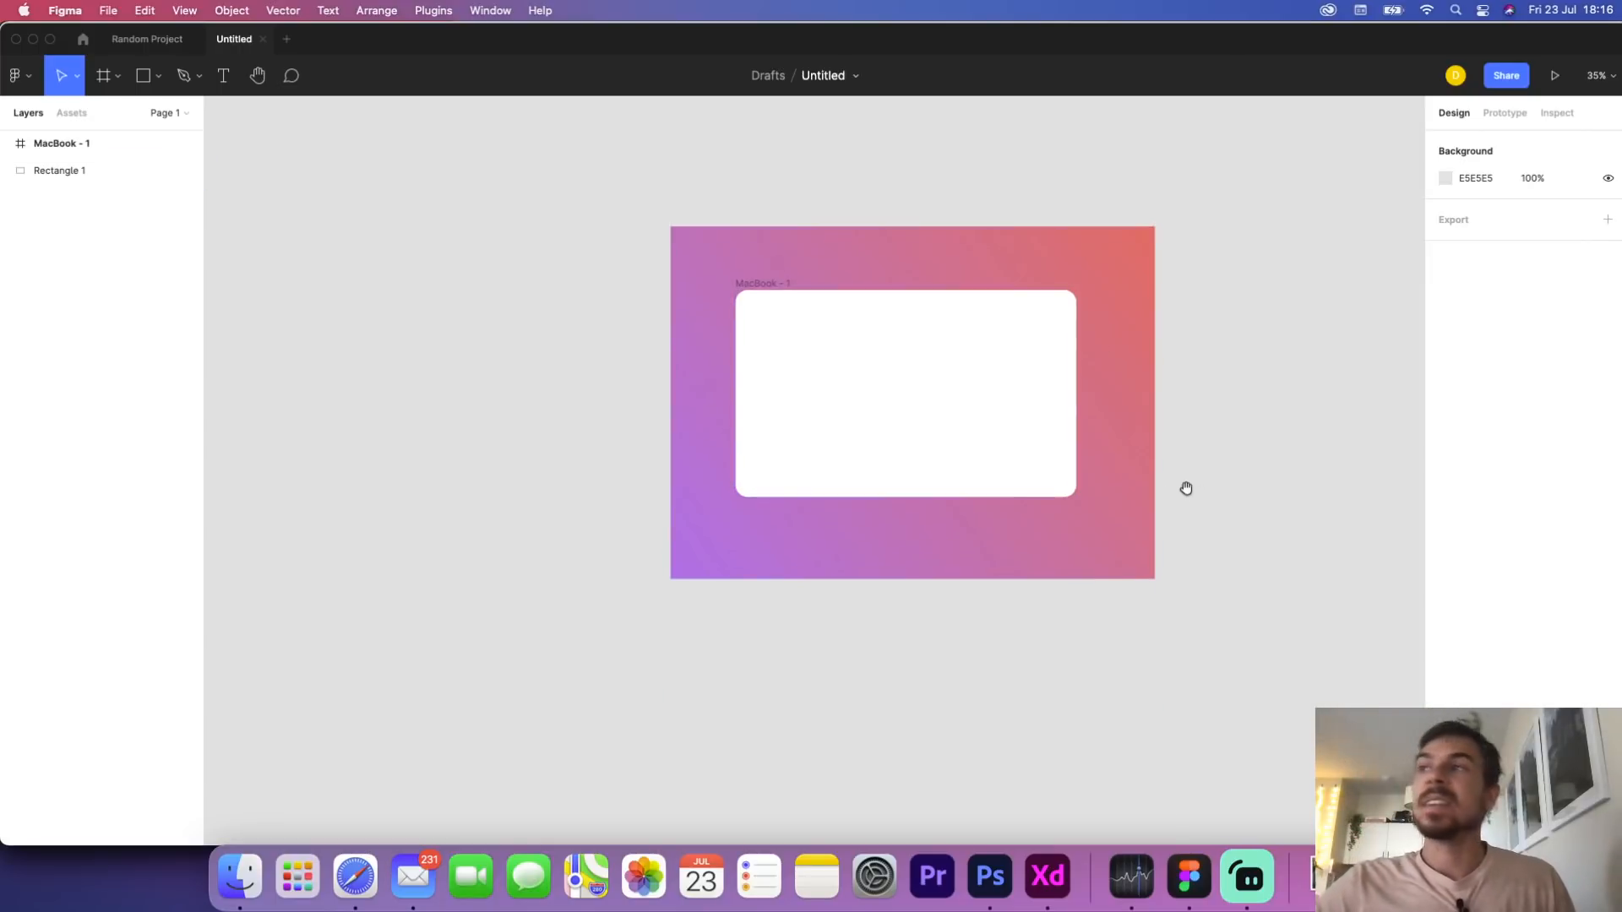
{"action": "scroll", "coordinate": [1107, 398], "scroll_direction": "up", "scroll_amount": 5}
{"action": "scroll", "coordinate": [1106, 398], "scroll_direction": "down", "scroll_amount": 3}
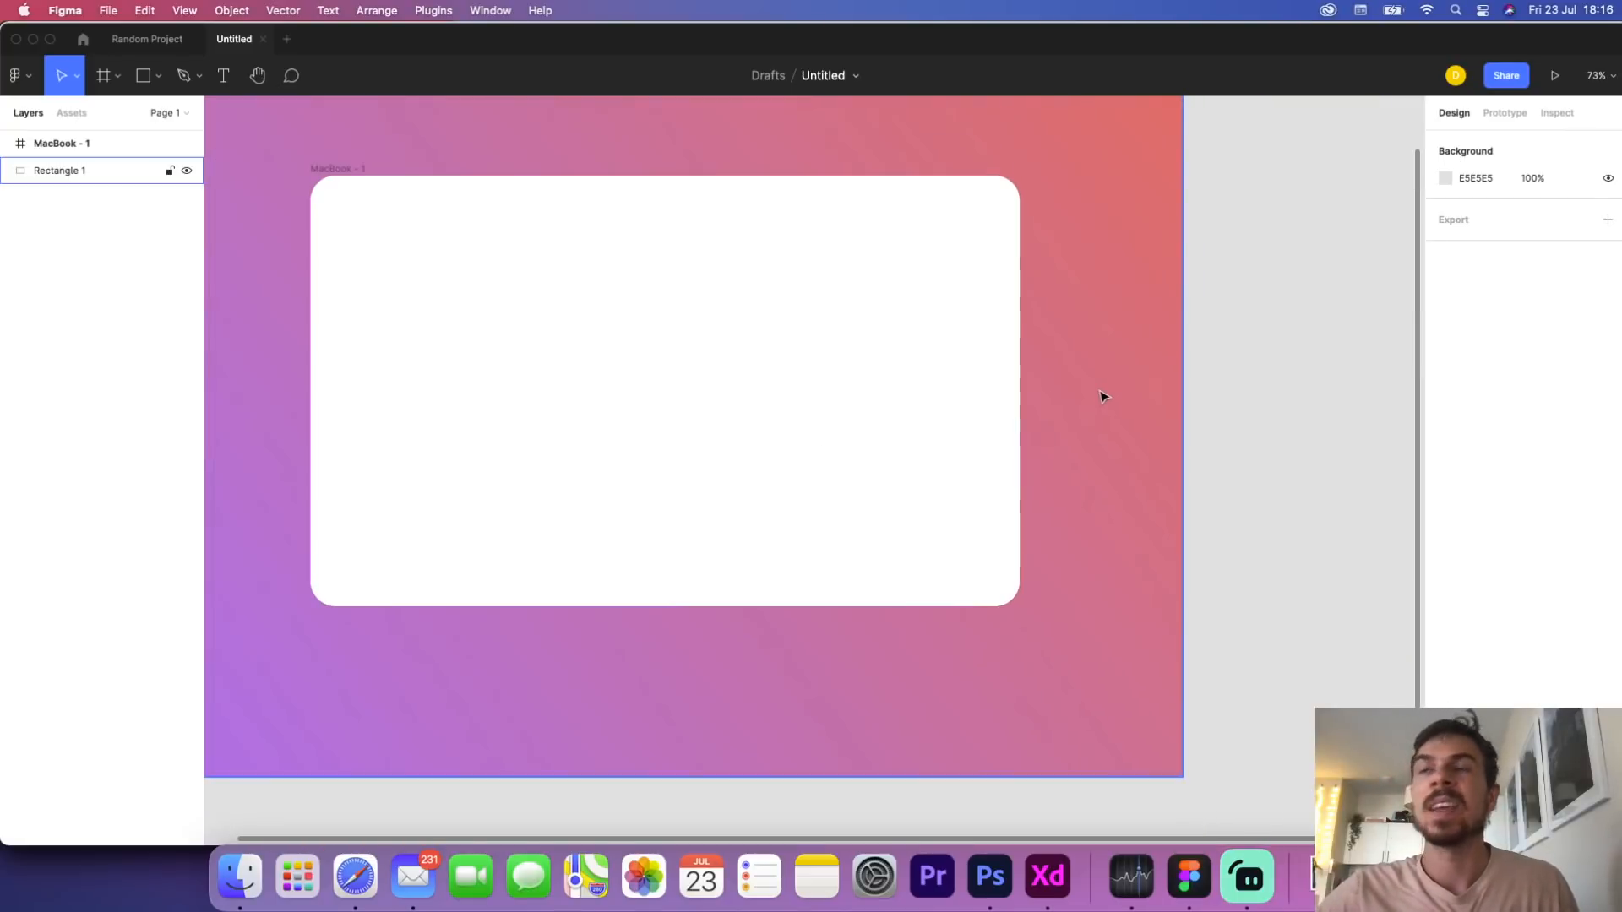
{"action": "scroll", "coordinate": [1103, 396], "scroll_direction": "down", "scroll_amount": 2}
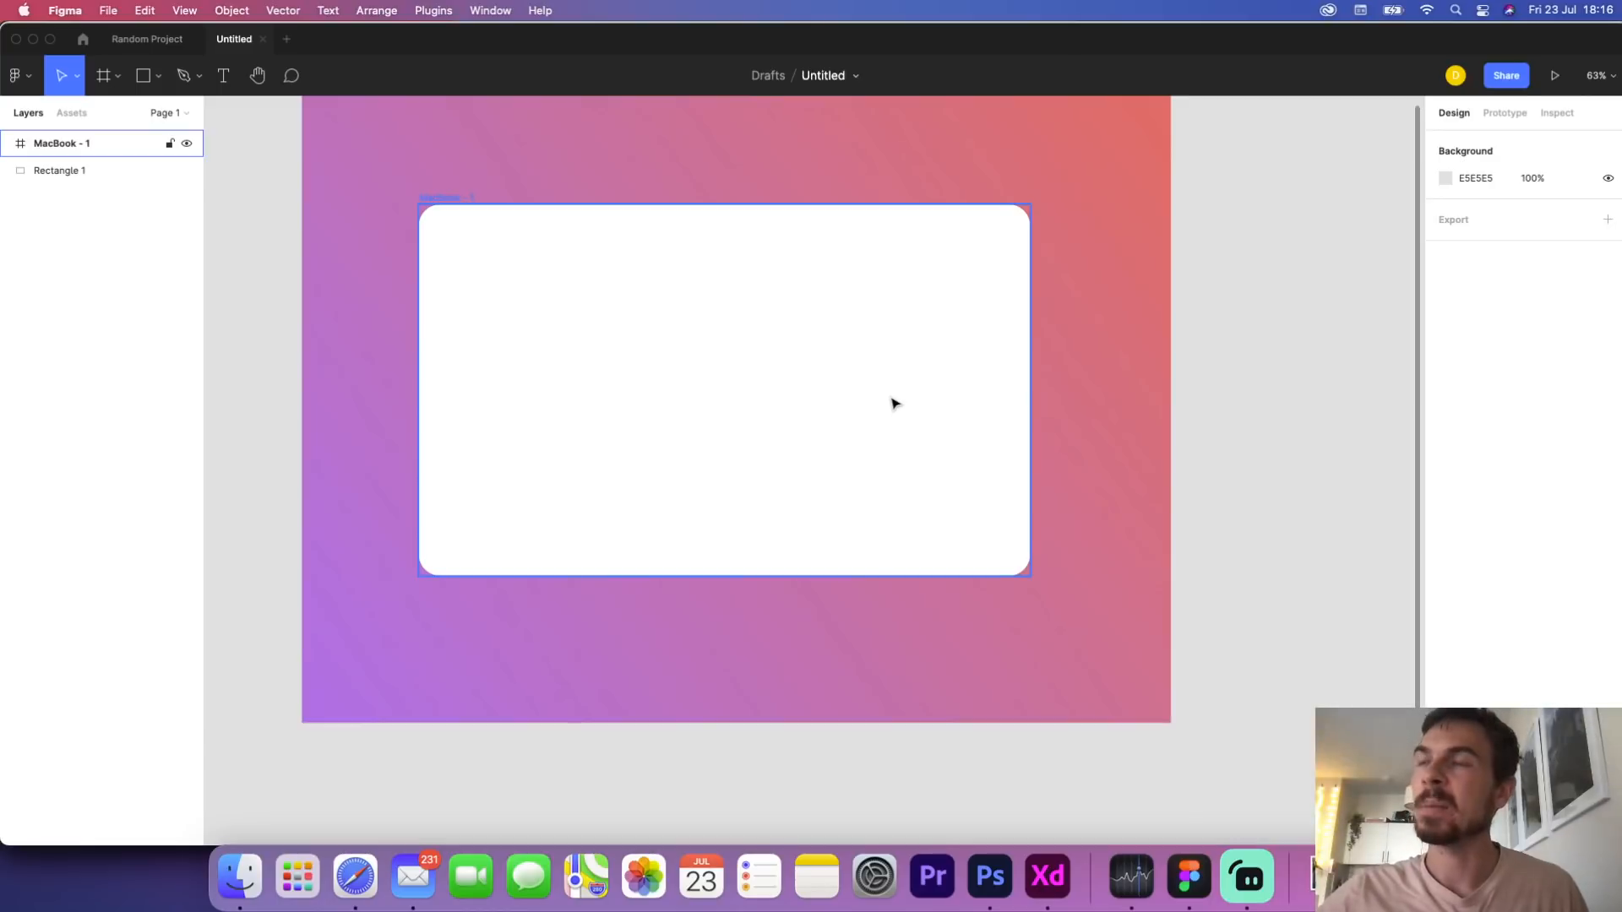
{"action": "left_click", "coordinate": [608, 306]}
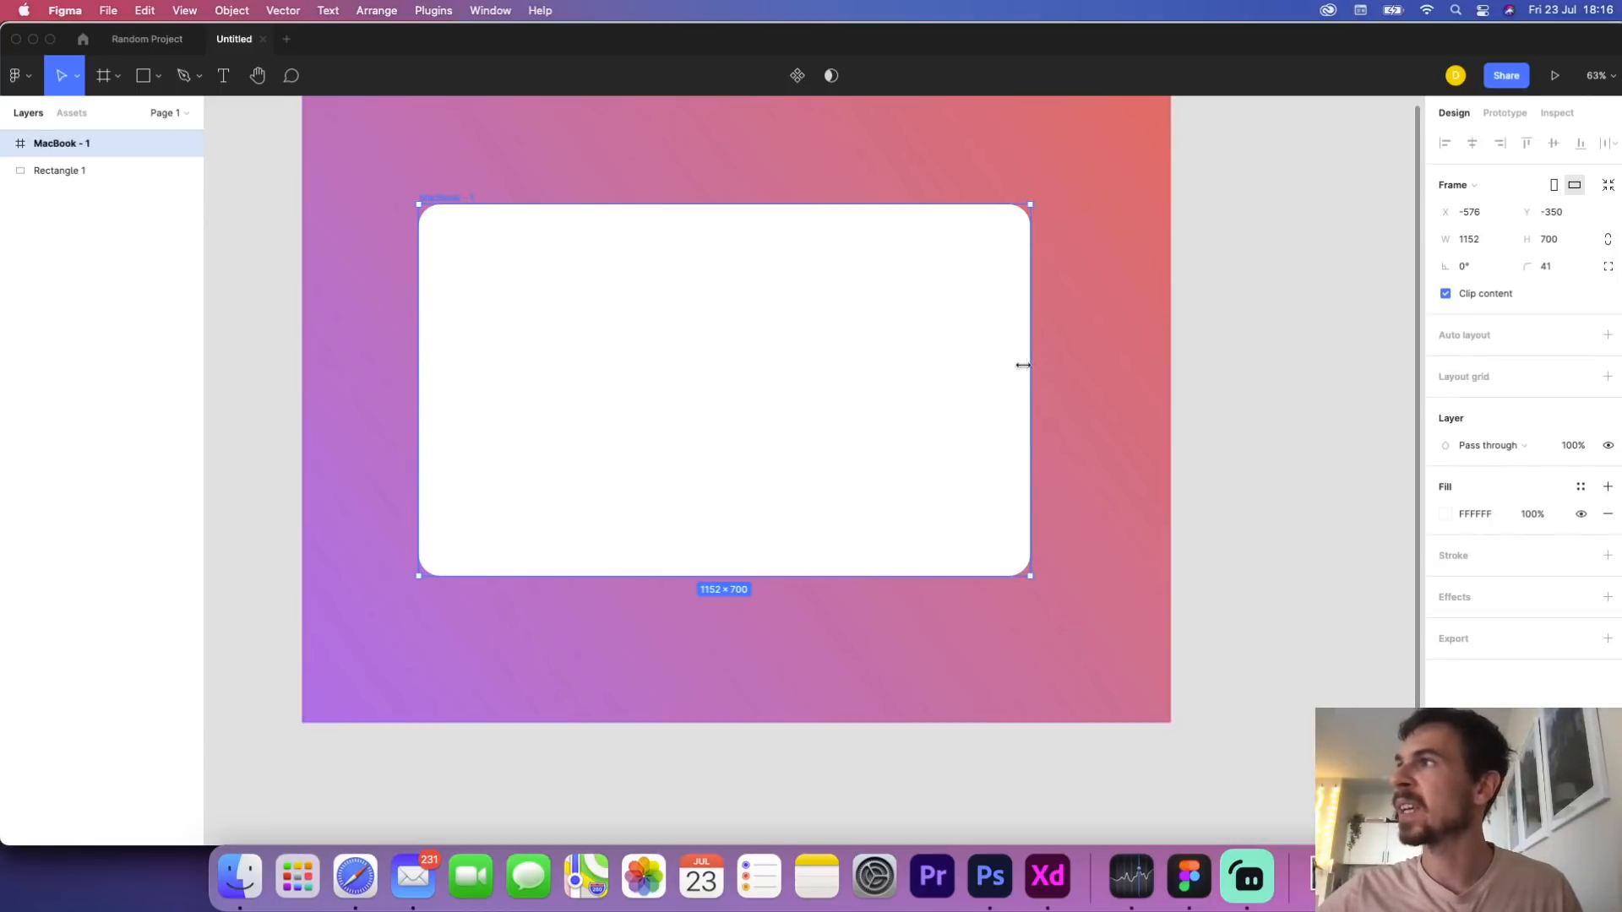
Switch to Adobe XD, delete the gradient rectangle from the Web 1920 – 1 artboard and select the artboard
{"action": "key", "text": "super+Tab"}
{"action": "left_click", "coordinate": [808, 362]}
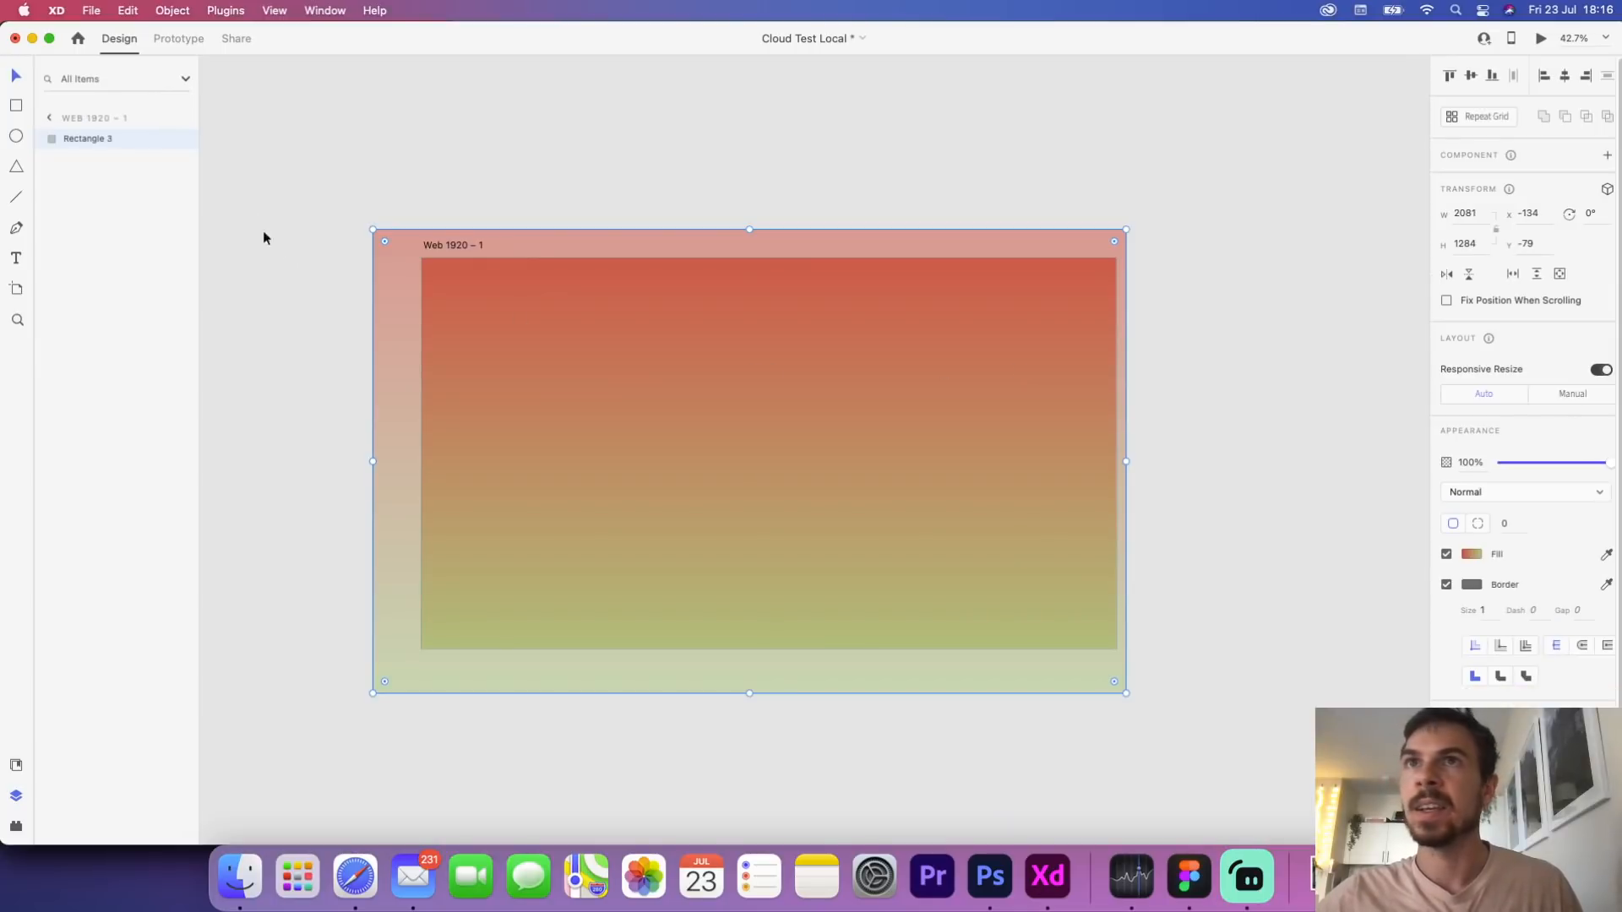
{"action": "key", "text": "Delete"}
{"action": "left_click", "coordinate": [765, 477]}
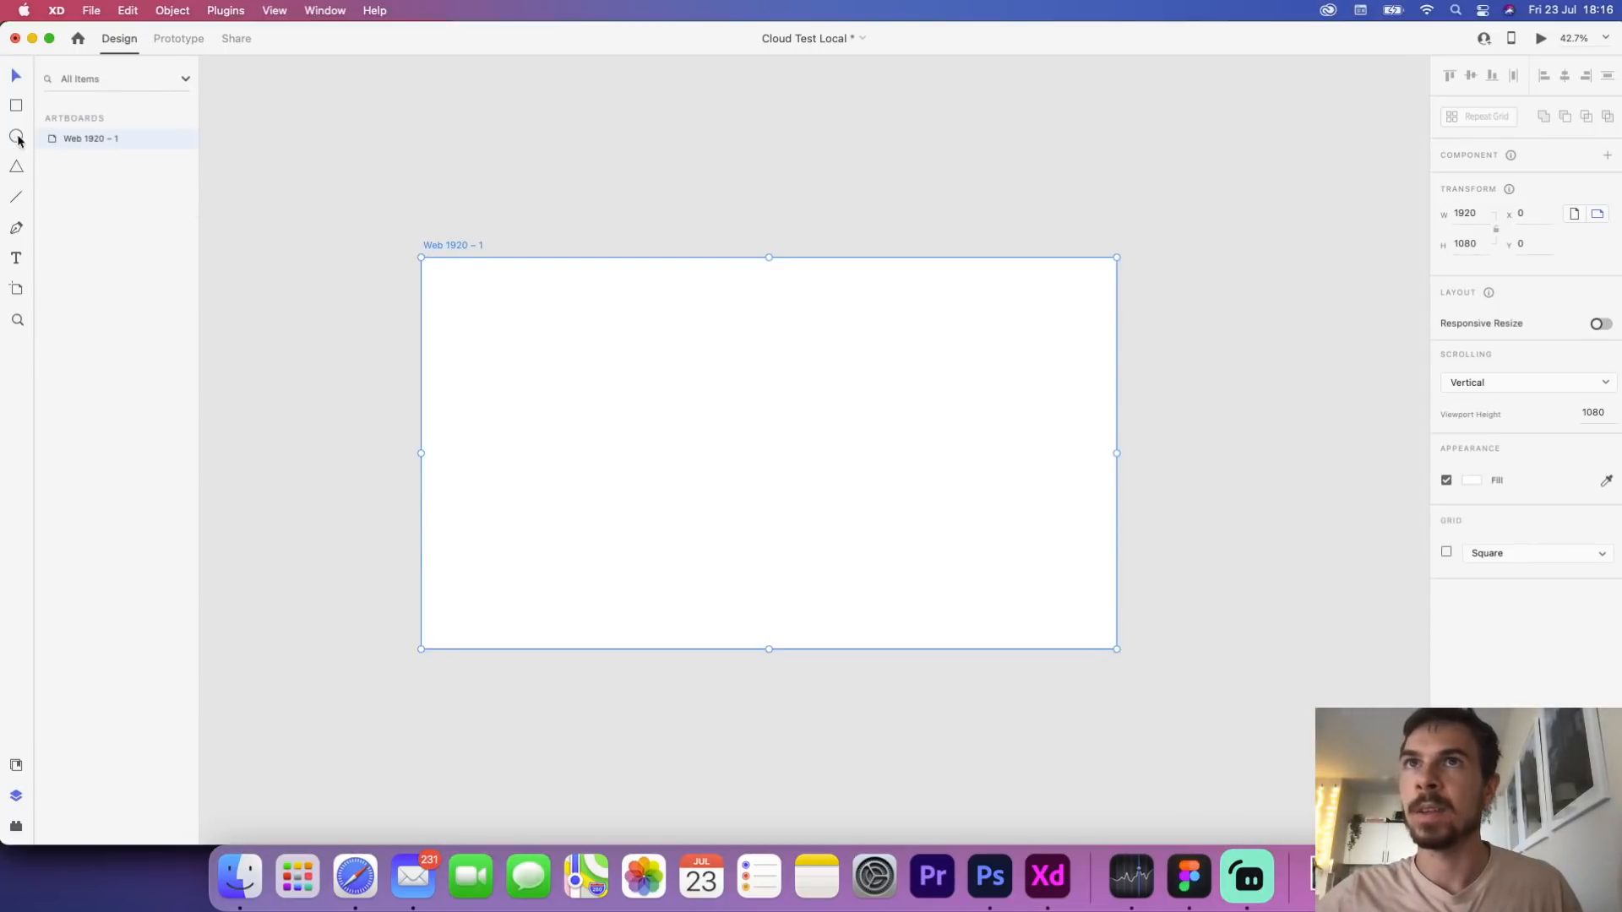
Draw a rectangle about 876 × 427 on the Web 1920 – 1 artboard and move it to about X 490, Y 296
{"action": "left_click", "coordinate": [16, 105]}
{"action": "left_click_drag", "start_coordinate": [609, 329], "coordinate": [927, 484]}
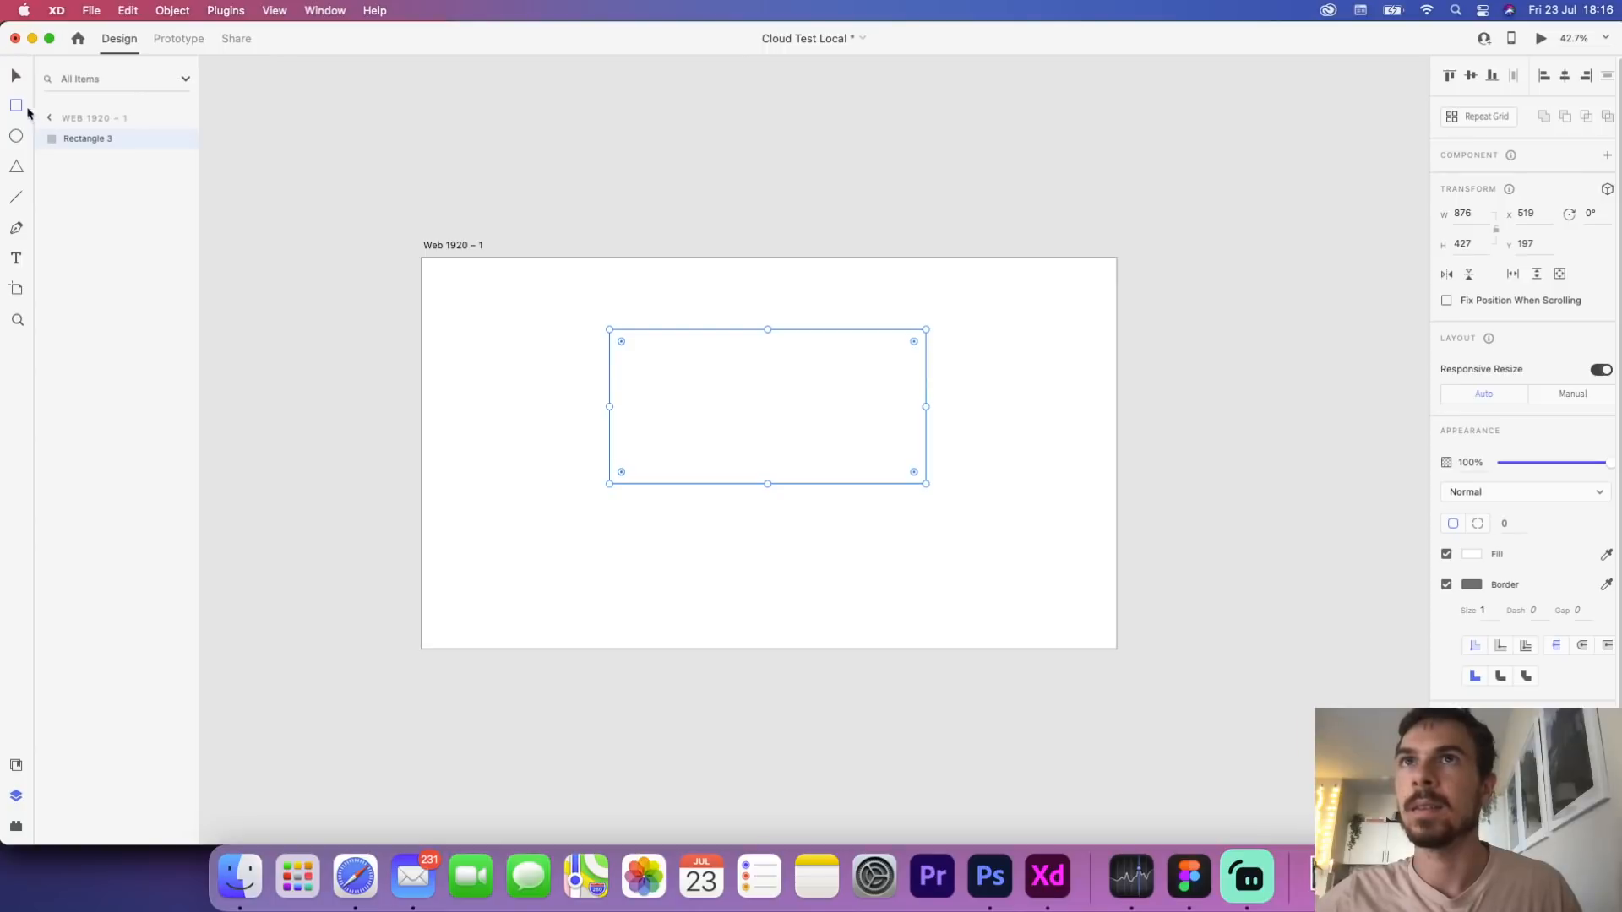
{"action": "left_click", "coordinate": [17, 83]}
{"action": "left_click_drag", "start_coordinate": [748, 376], "coordinate": [737, 418]}
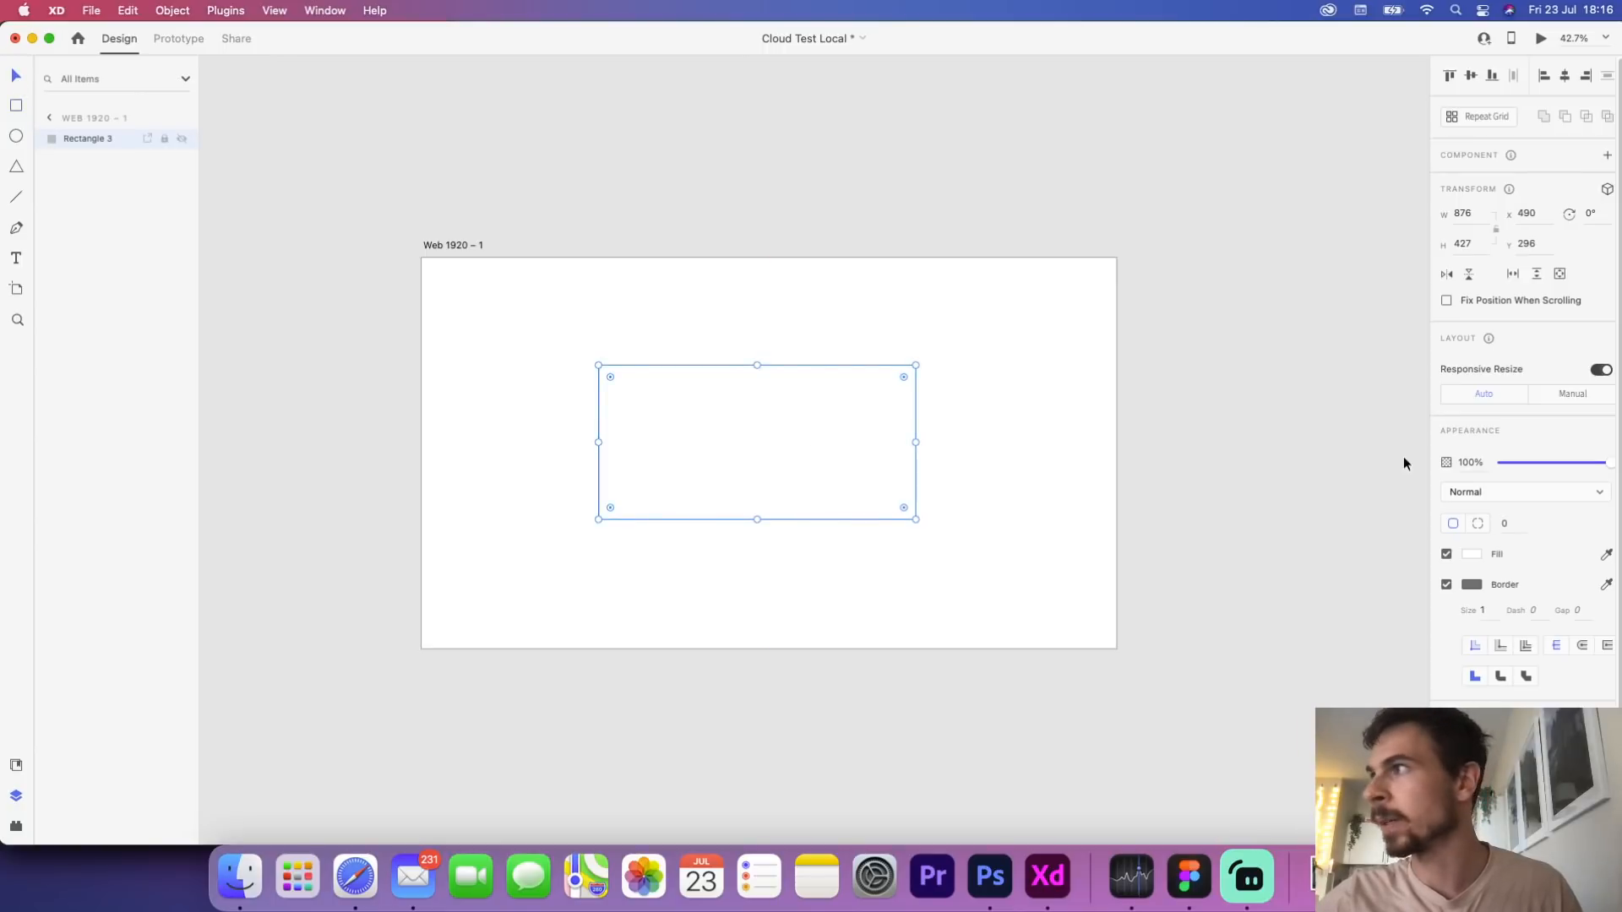
Give the rectangle a solid red fill, review its properties and delete it
{"action": "left_click", "coordinate": [1472, 555]}
{"action": "left_click", "coordinate": [1352, 502]}
{"action": "left_click", "coordinate": [842, 421]}
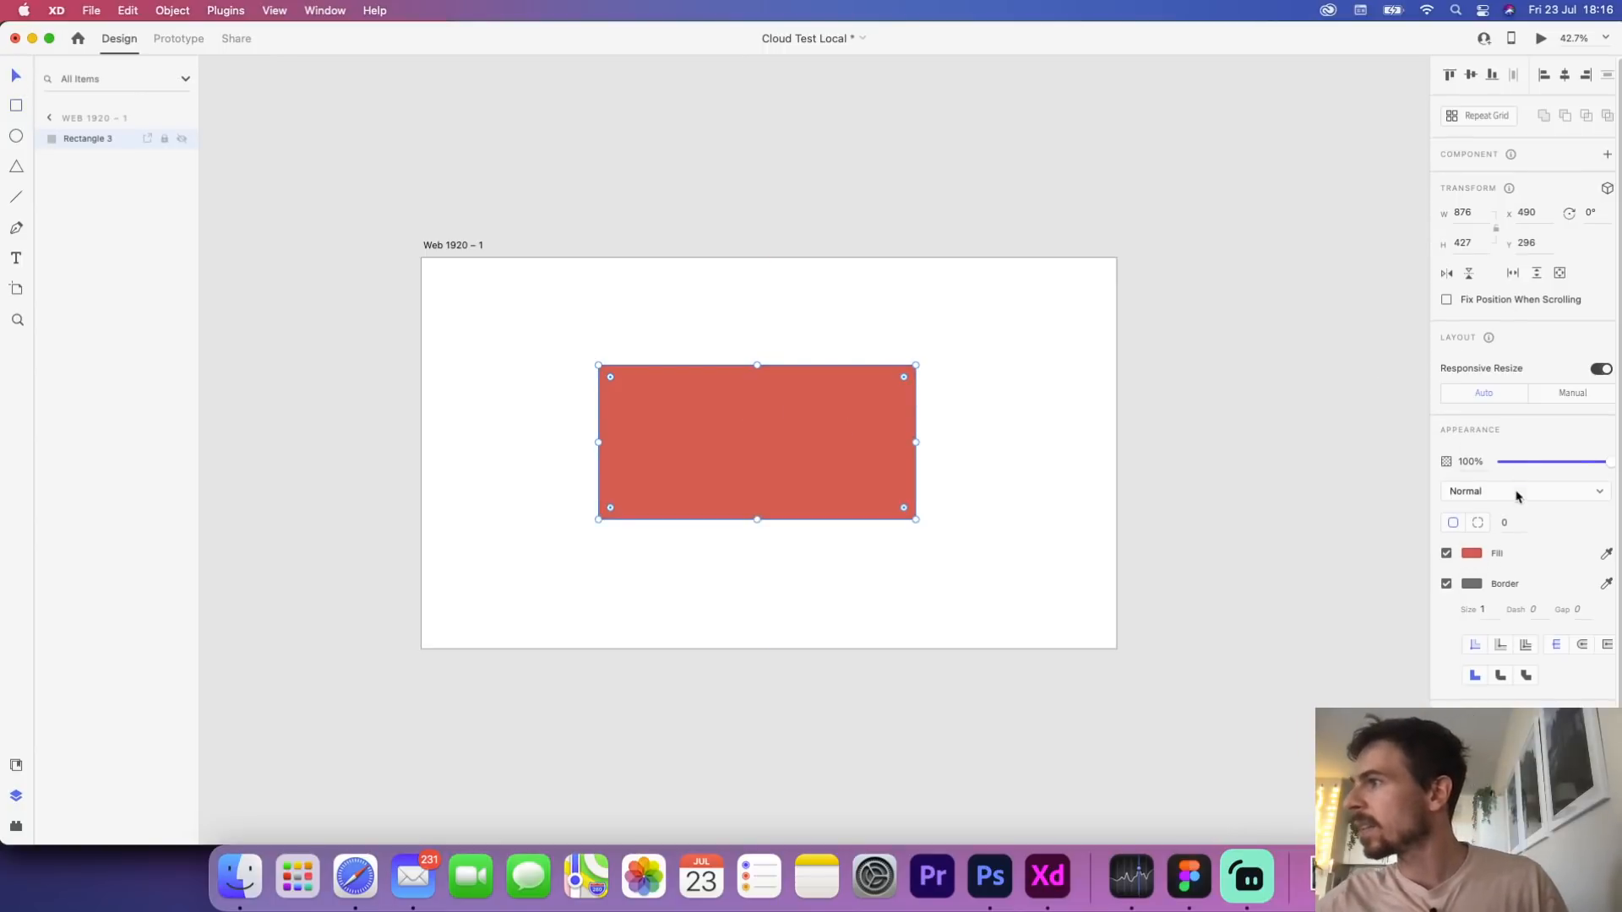
{"action": "scroll", "coordinate": [1518, 496], "scroll_direction": "down", "scroll_amount": 1}
{"action": "scroll", "coordinate": [1511, 502], "scroll_direction": "up", "scroll_amount": 1}
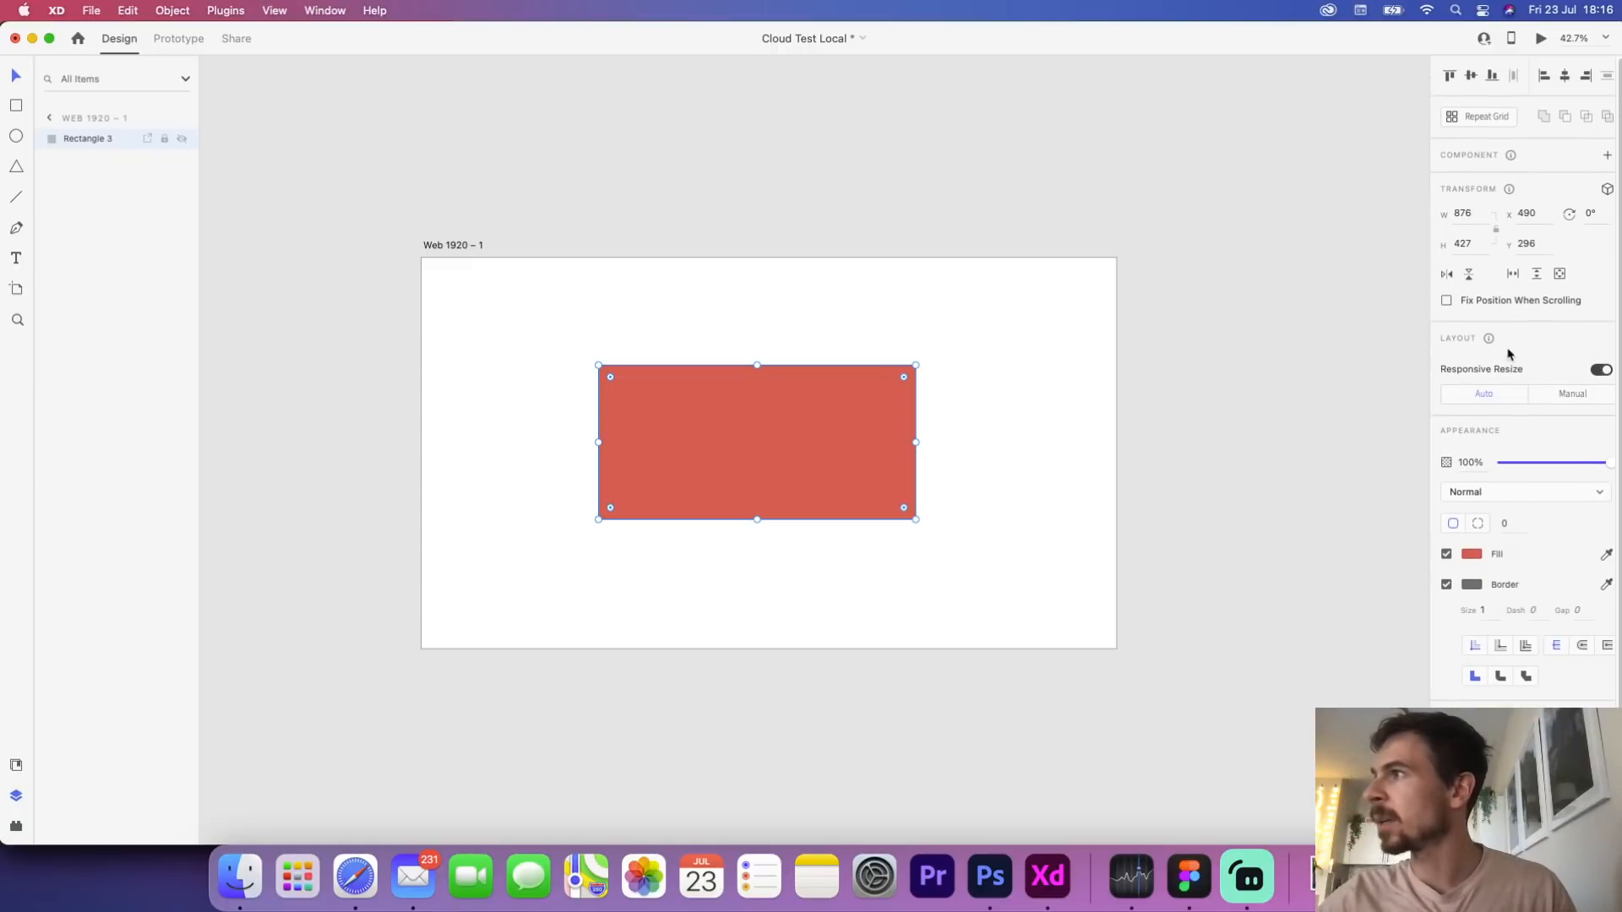
{"action": "key", "text": "BackSpace"}
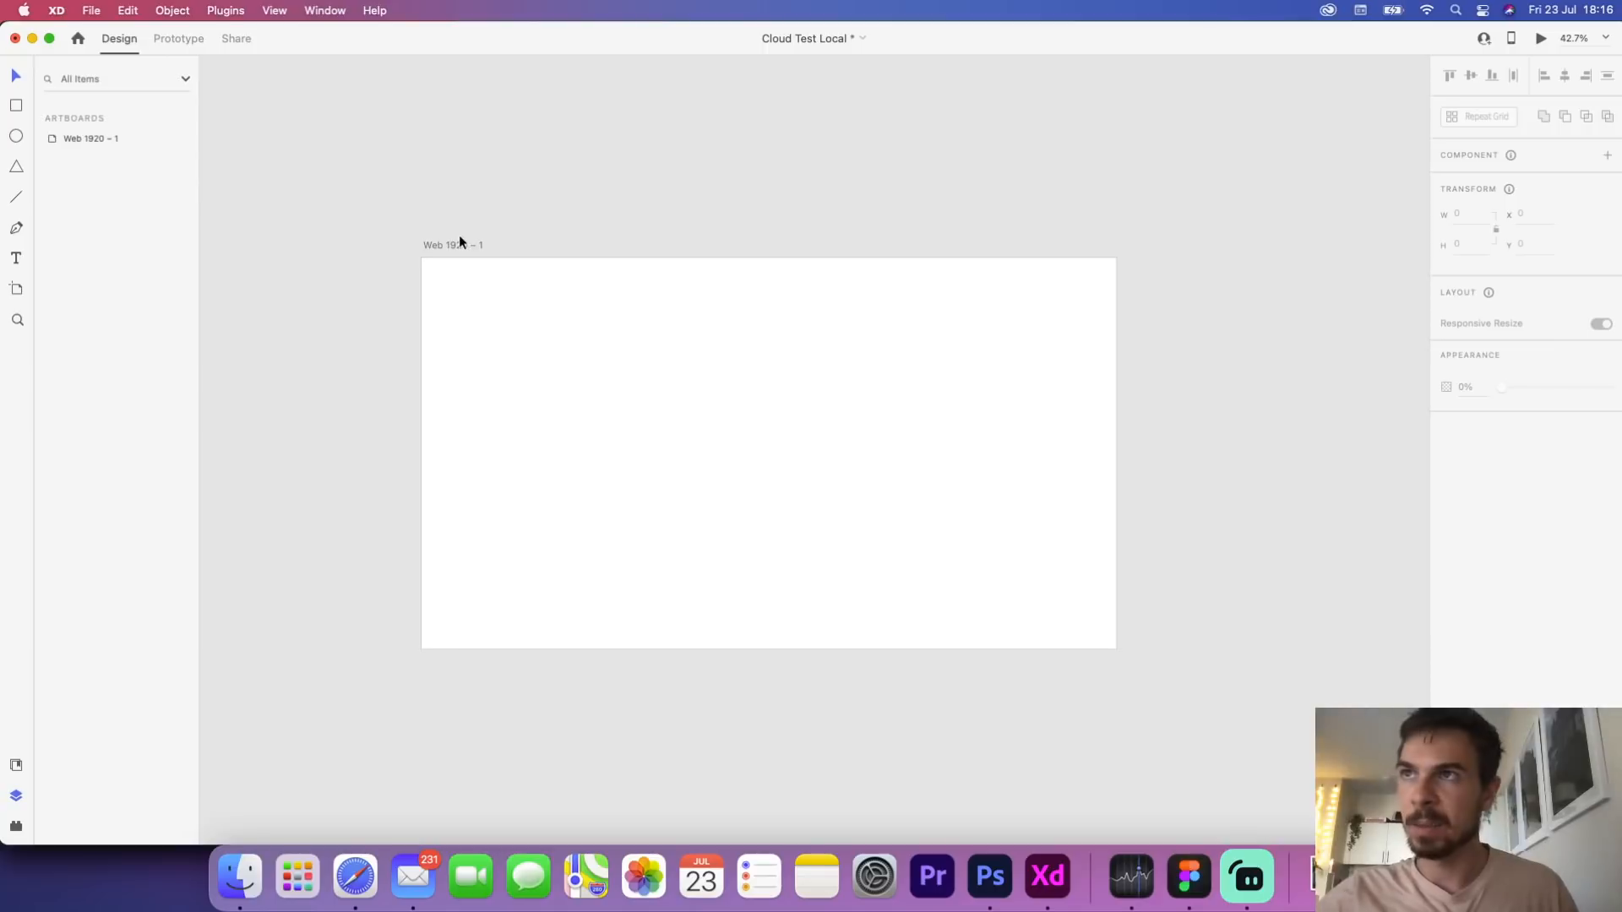
Turn on the grid for the Web 1920 – 1 artboard with the Layout type, check its column colour settings and deselect the artboard
{"action": "left_click", "coordinate": [456, 244]}
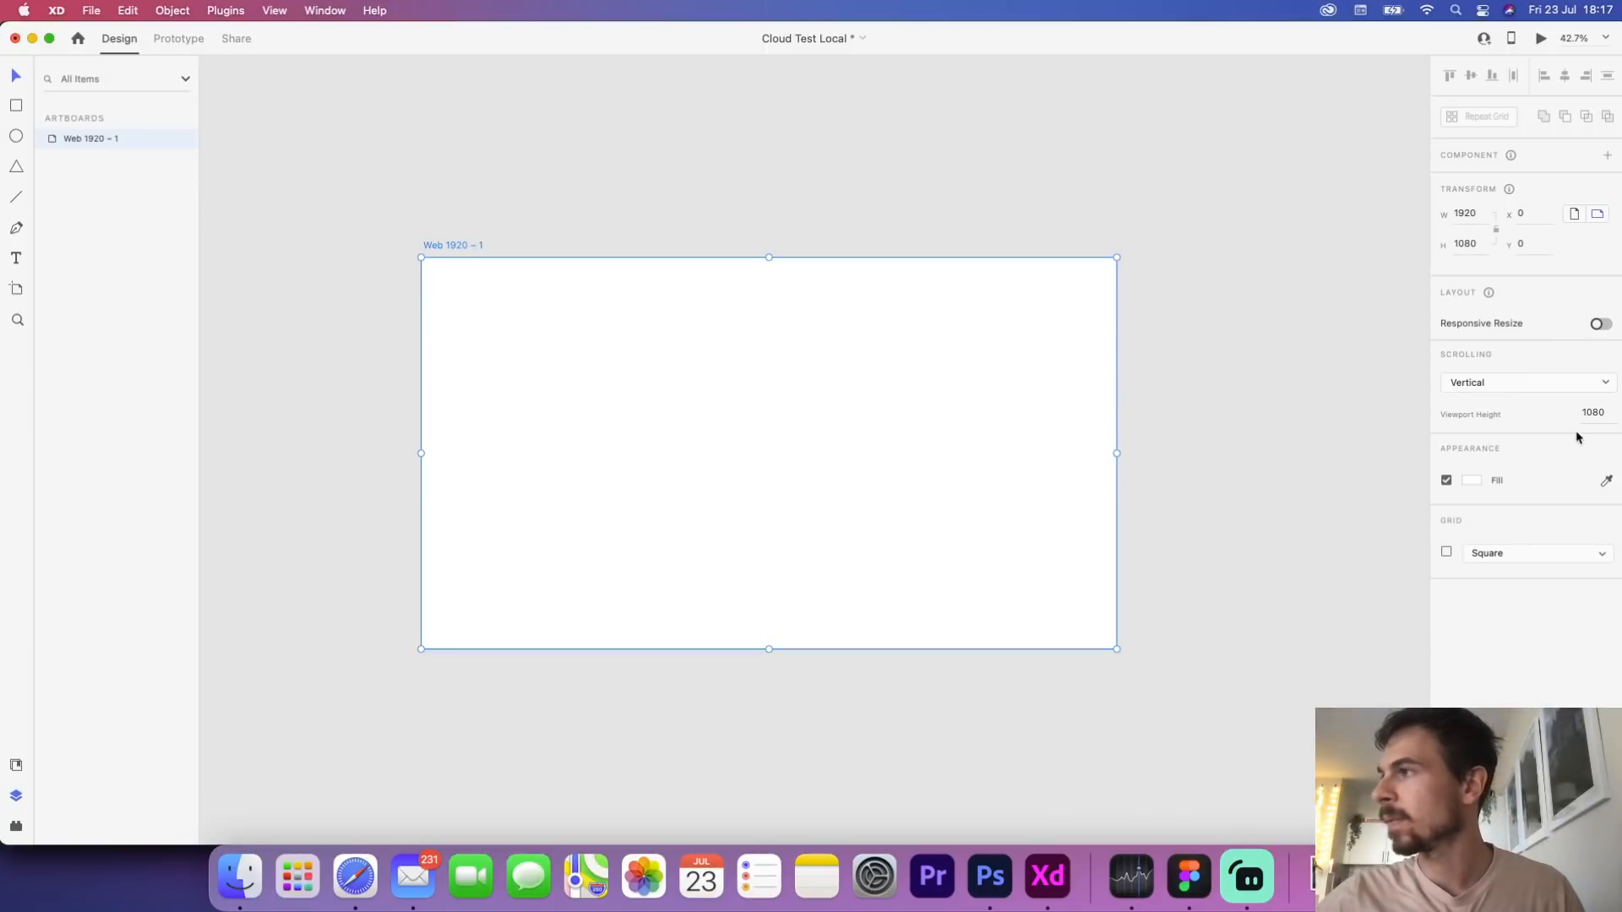
{"action": "left_click", "coordinate": [1446, 552]}
{"action": "left_click", "coordinate": [1525, 557]}
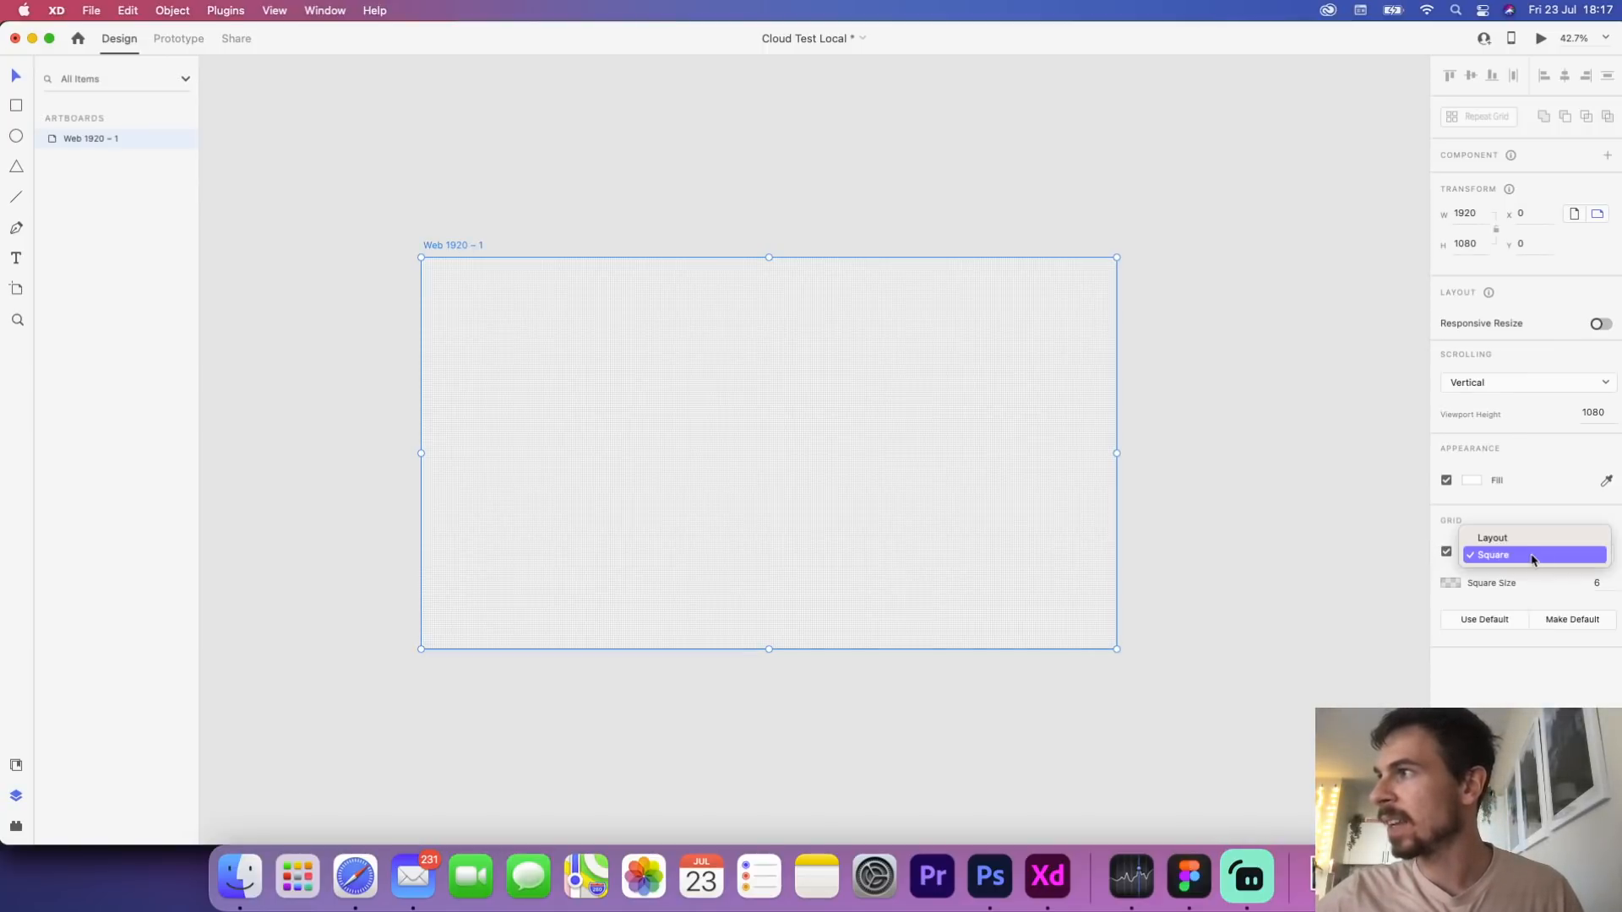
{"action": "left_click", "coordinate": [1512, 543]}
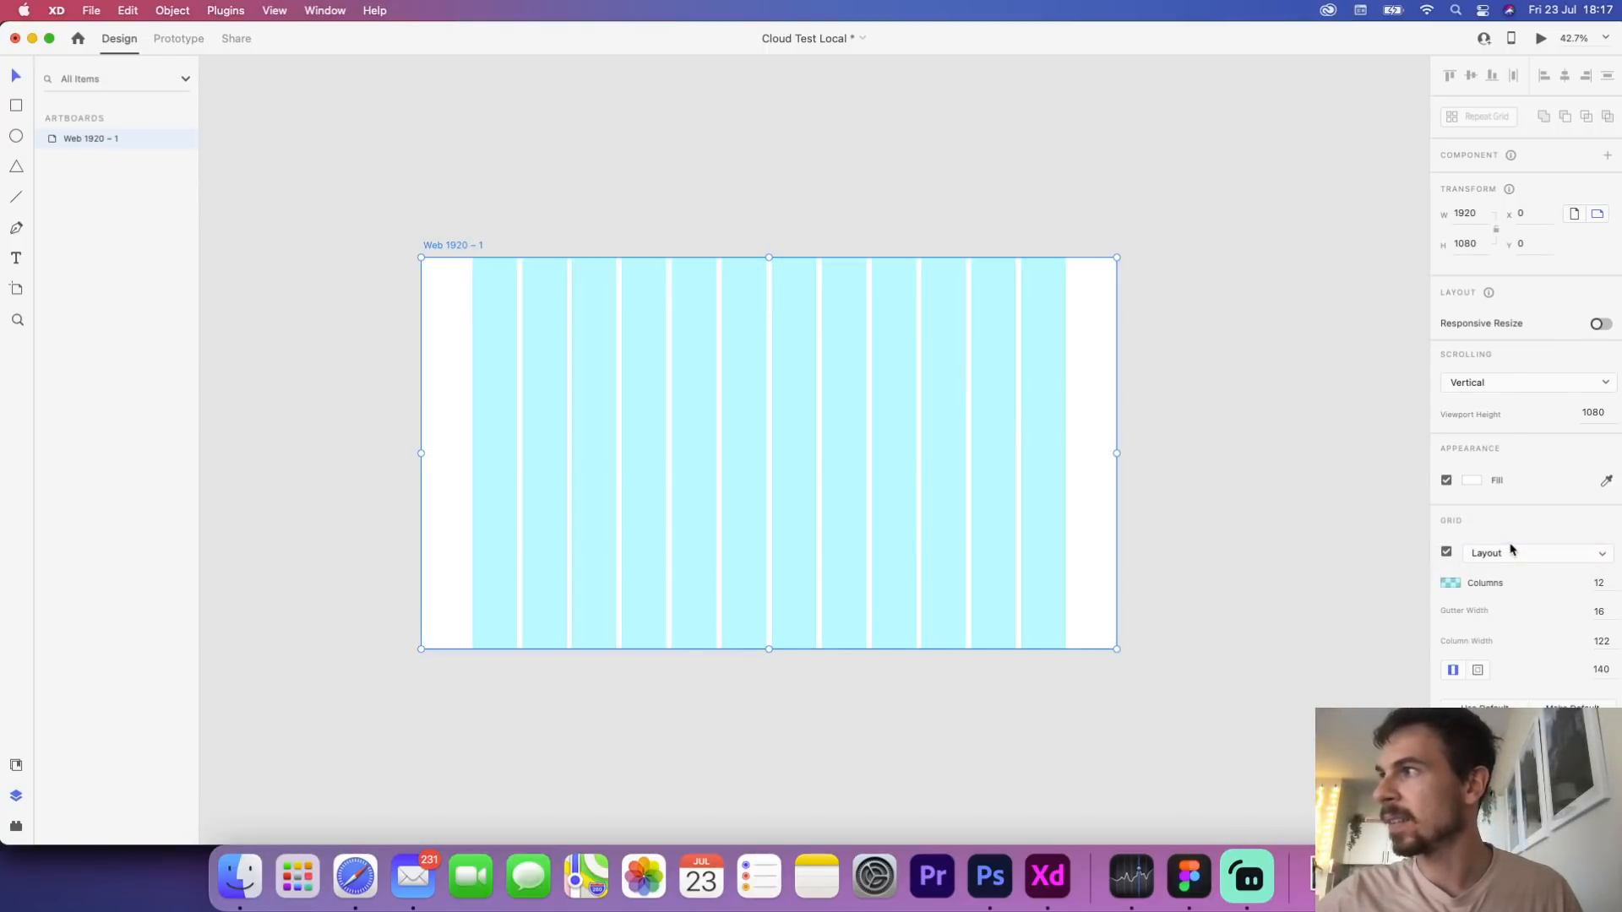
{"action": "left_click", "coordinate": [1455, 584]}
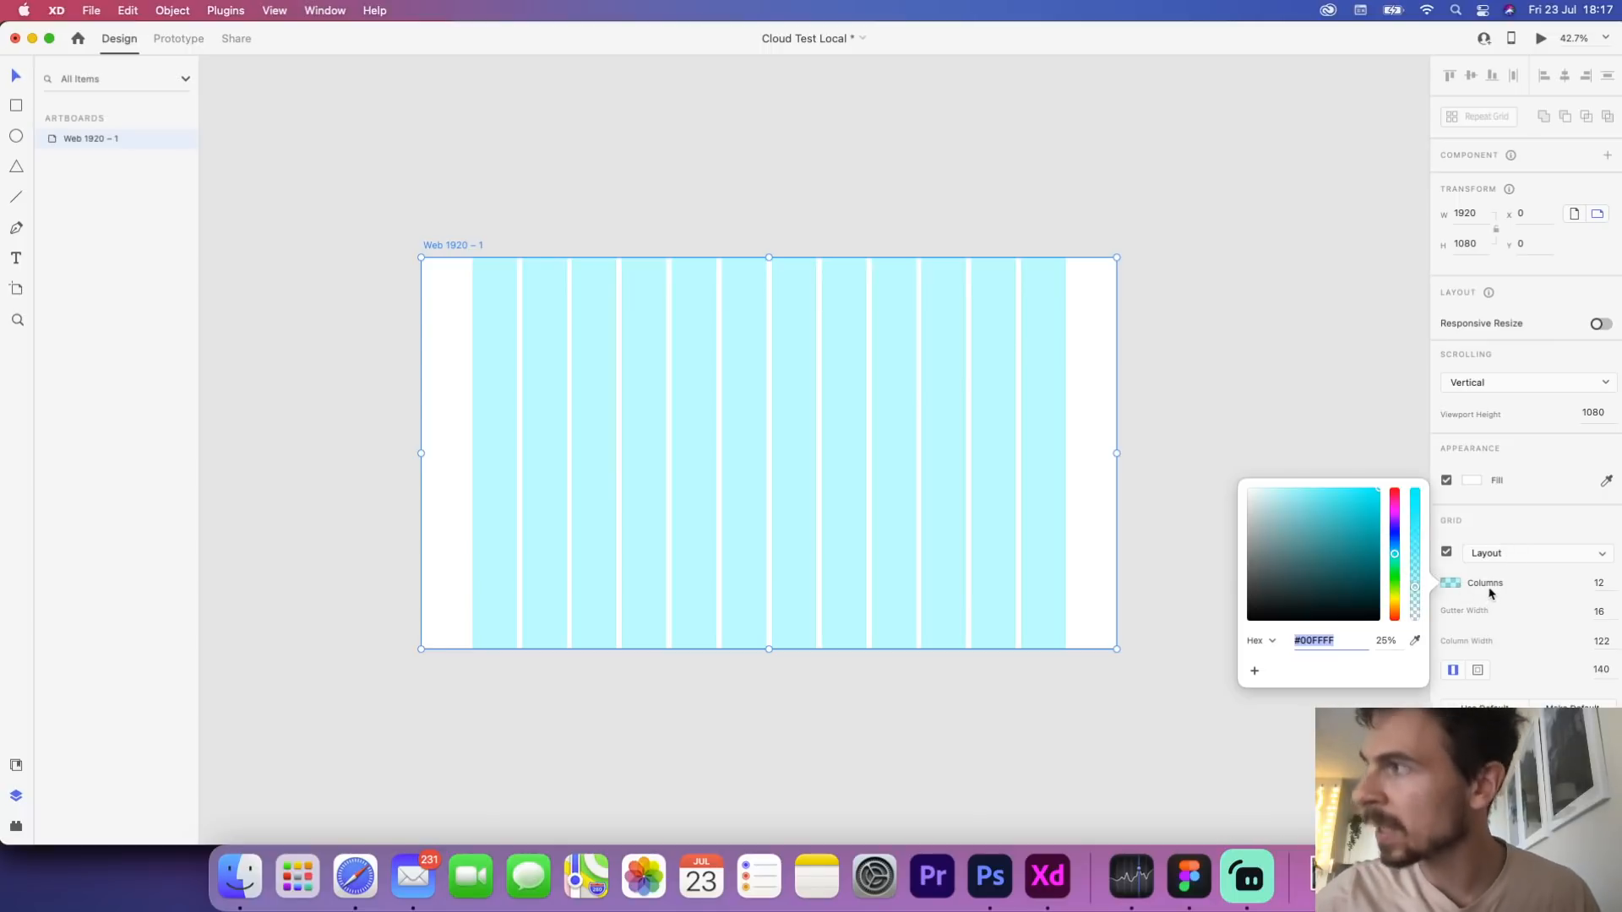
{"action": "left_click", "coordinate": [1577, 591]}
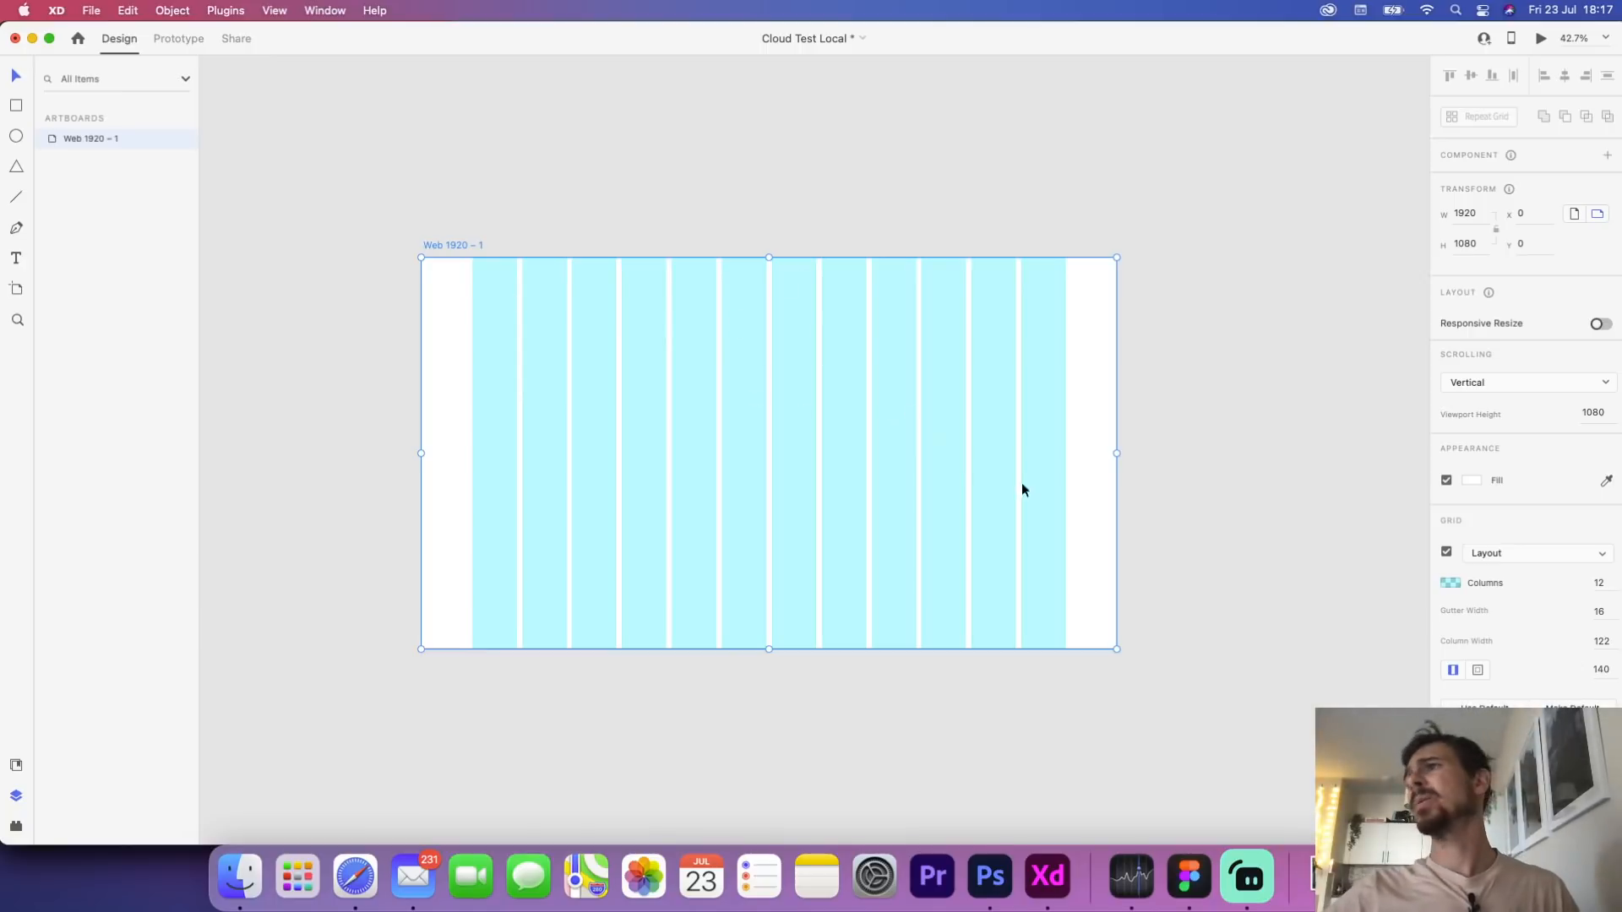
{"action": "left_click", "coordinate": [1159, 571]}
Switch to Figma and add a layout grid of 12 columns to the MacBook - 1 frame
{"action": "key", "text": "super+Tab"}
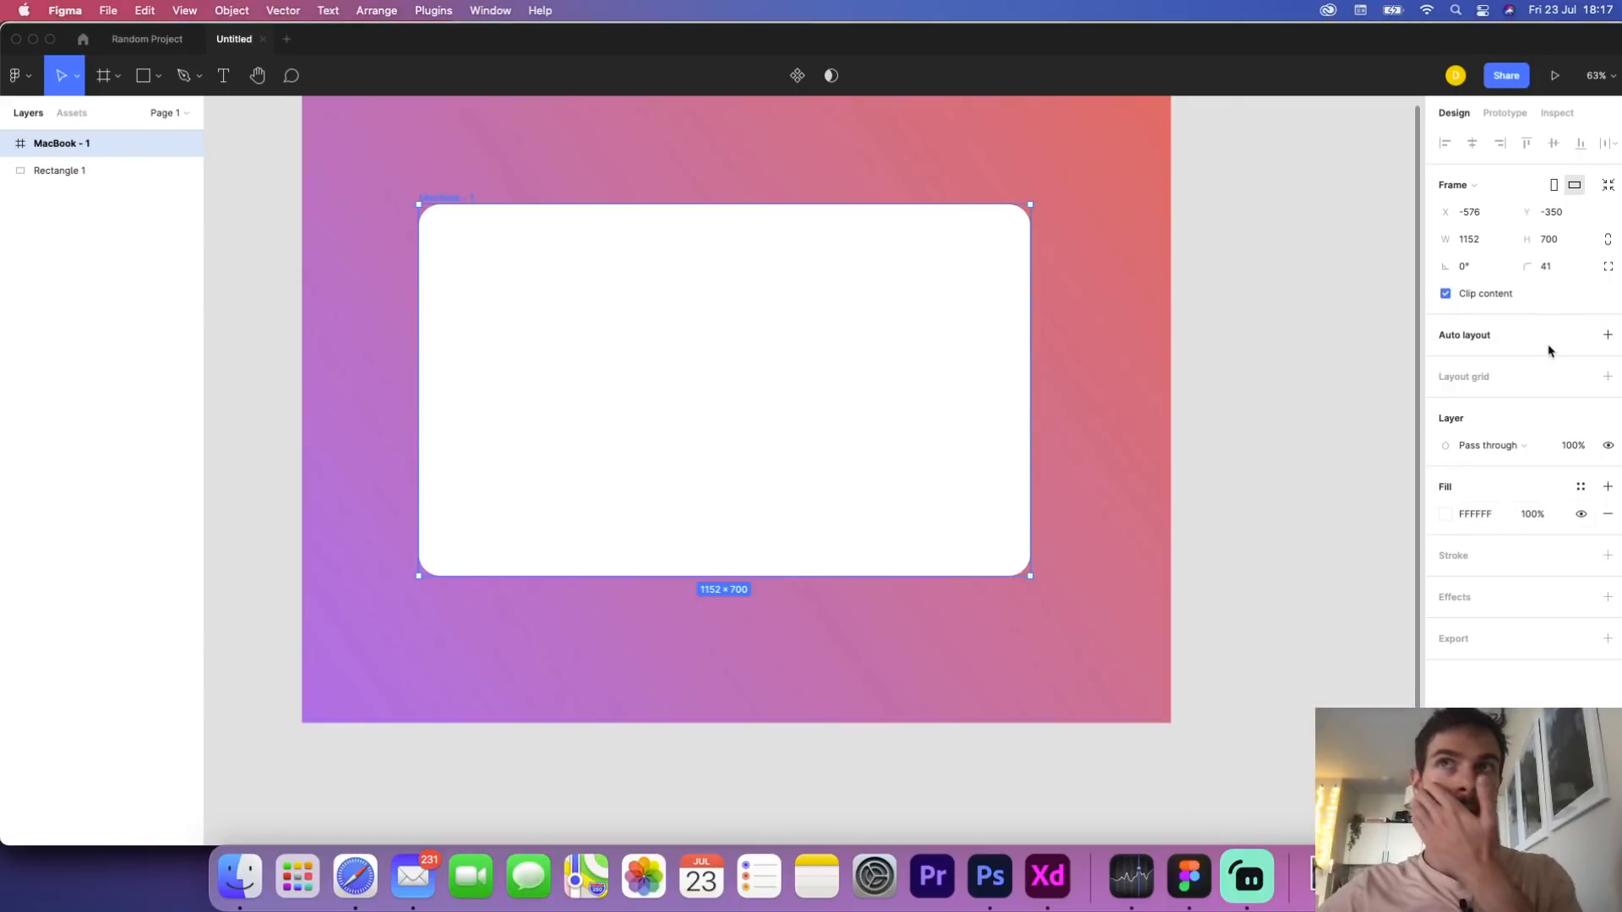
{"action": "left_click", "coordinate": [1608, 377]}
{"action": "left_click", "coordinate": [1446, 404]}
{"action": "left_click", "coordinate": [1249, 407]}
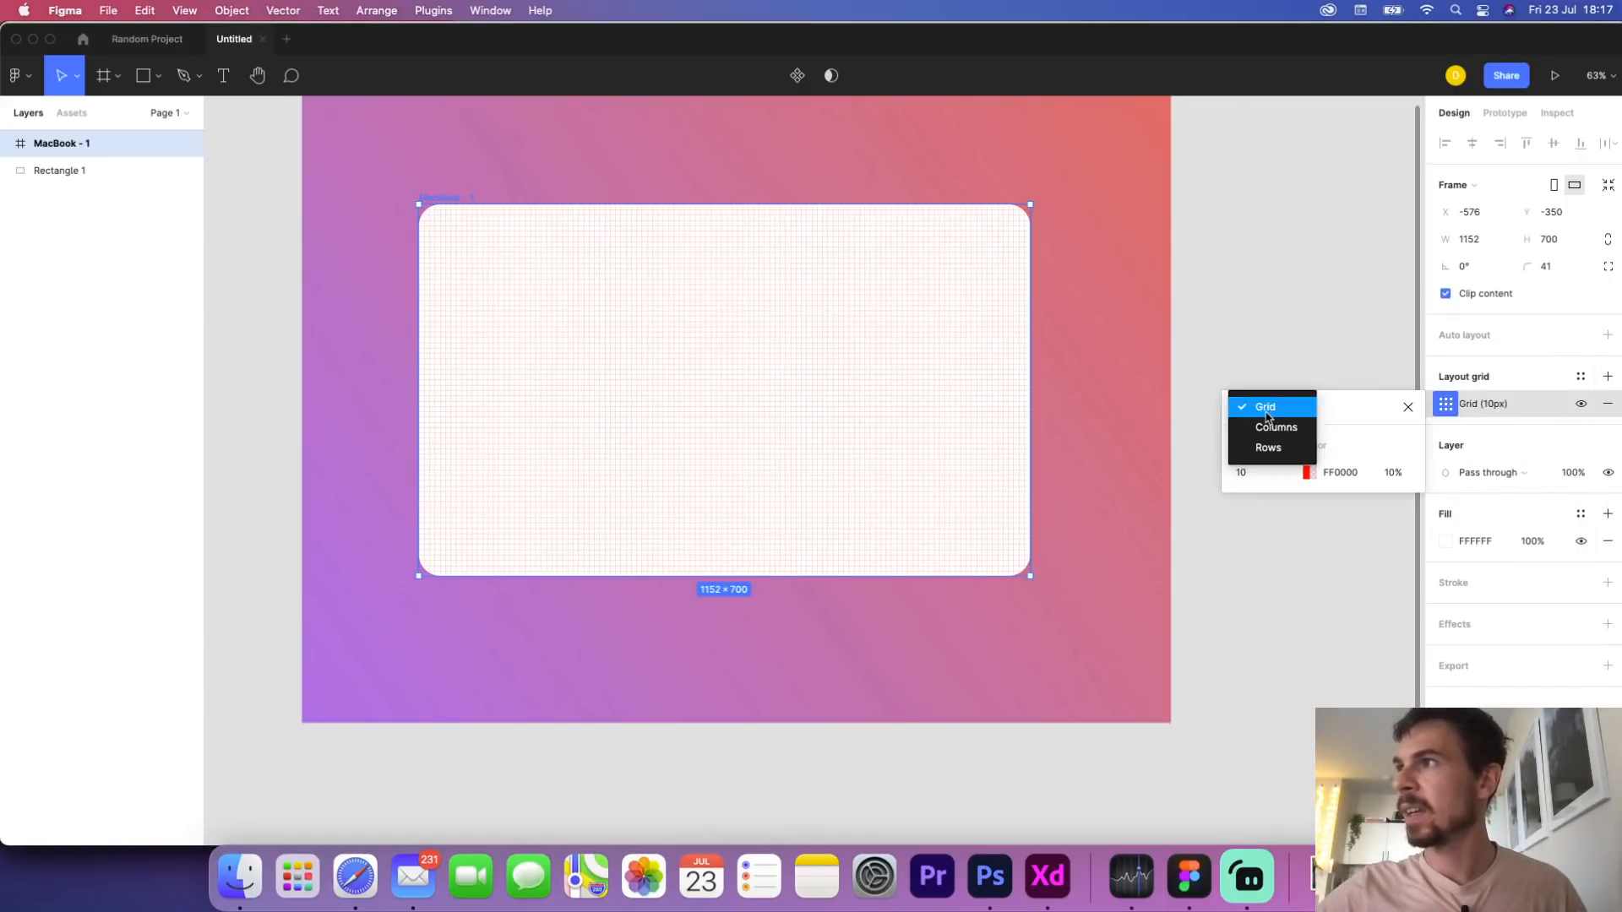
{"action": "left_click", "coordinate": [1278, 429]}
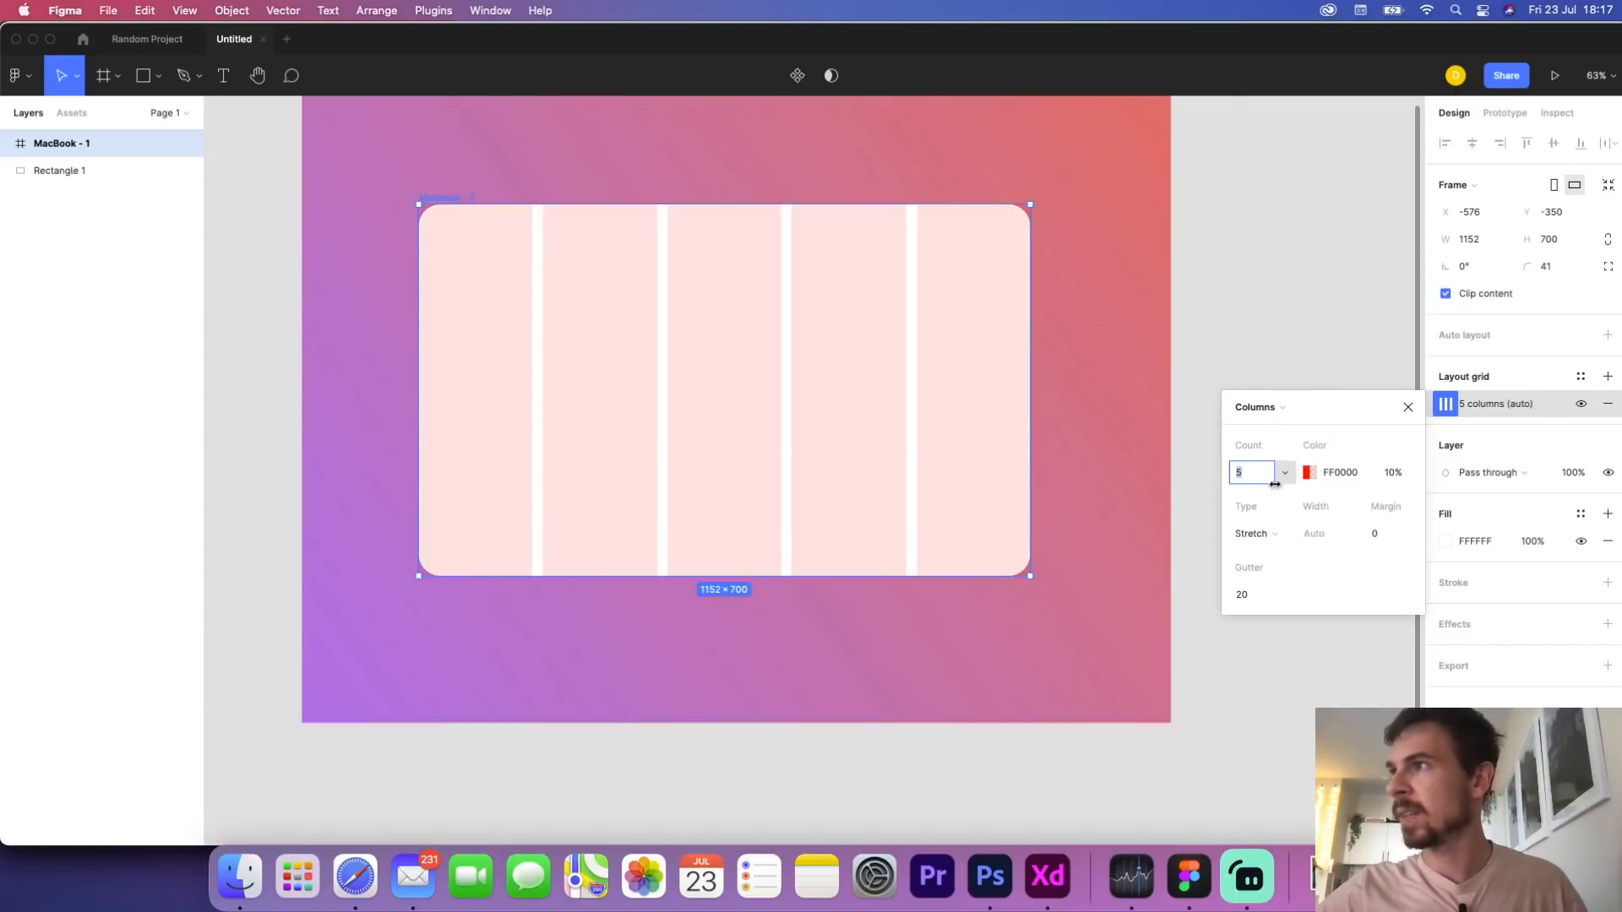
{"action": "type", "text": "12"}
{"action": "key", "text": "Return"}
Change the column grid's colour to 00A3FF and hide the grid
{"action": "left_click", "coordinate": [1309, 472]}
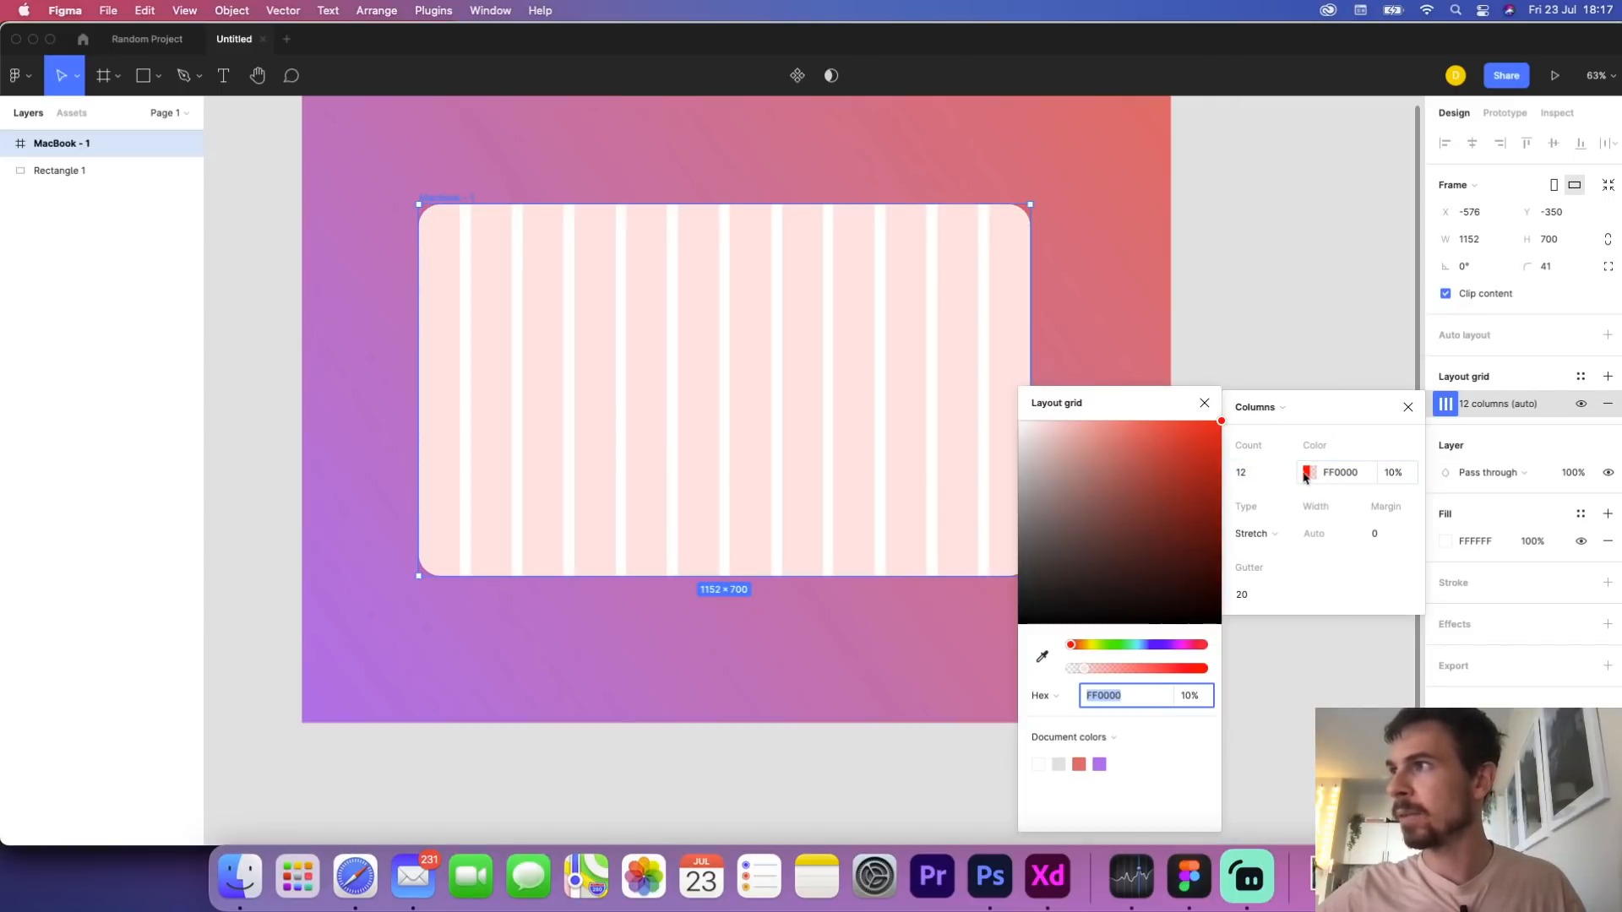
{"action": "left_click", "coordinate": [1149, 644]}
{"action": "left_click", "coordinate": [1513, 717]}
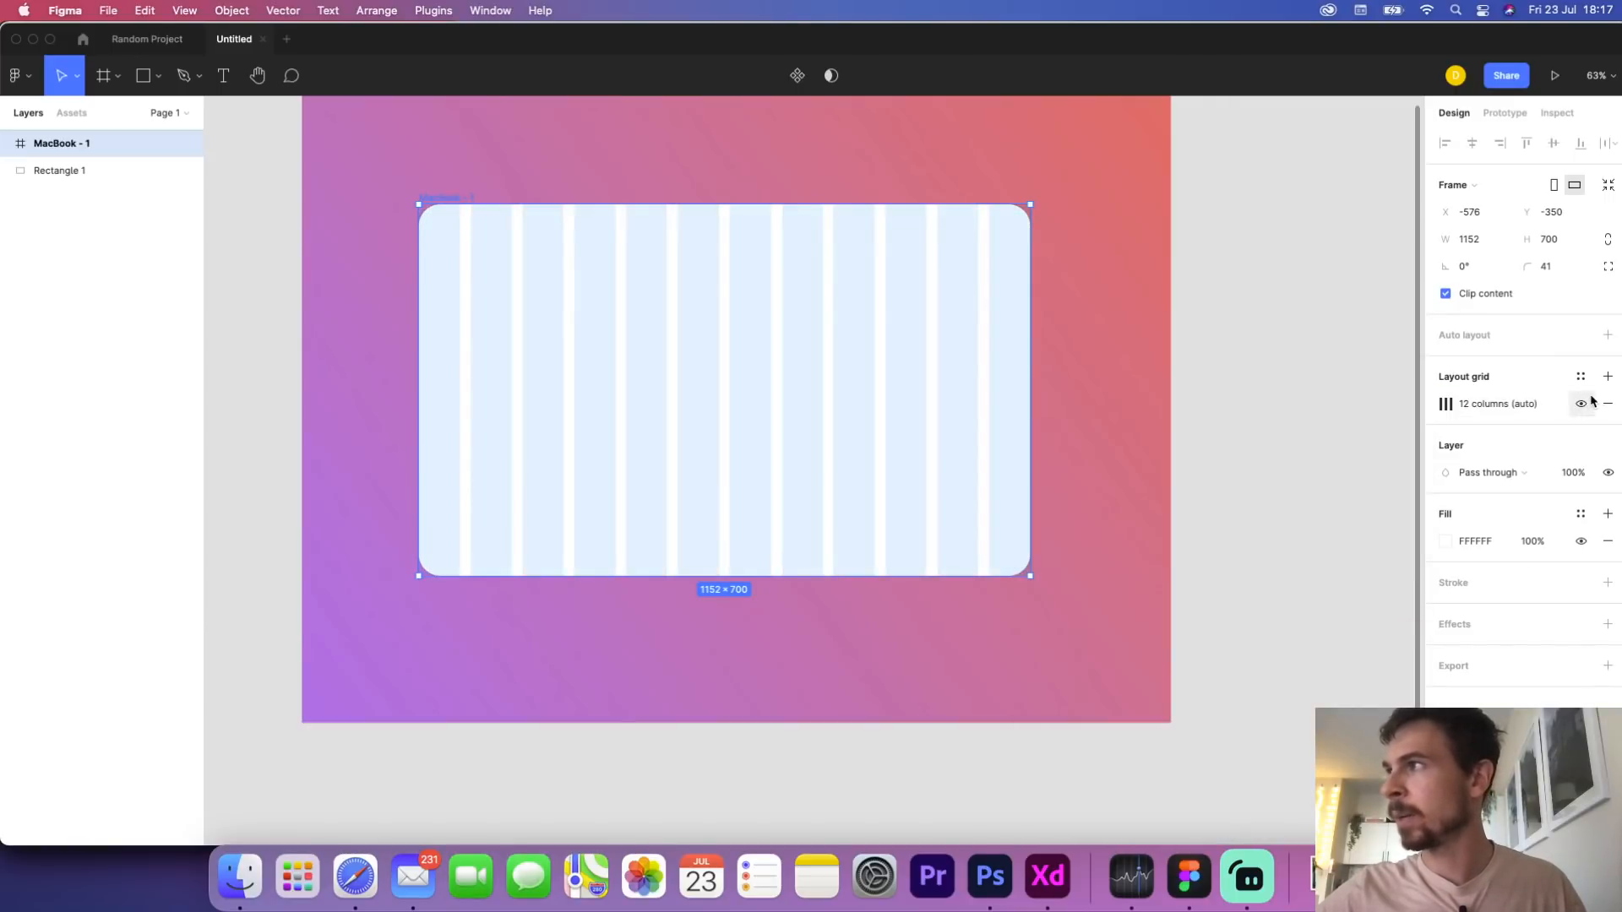
{"action": "left_click", "coordinate": [1580, 404]}
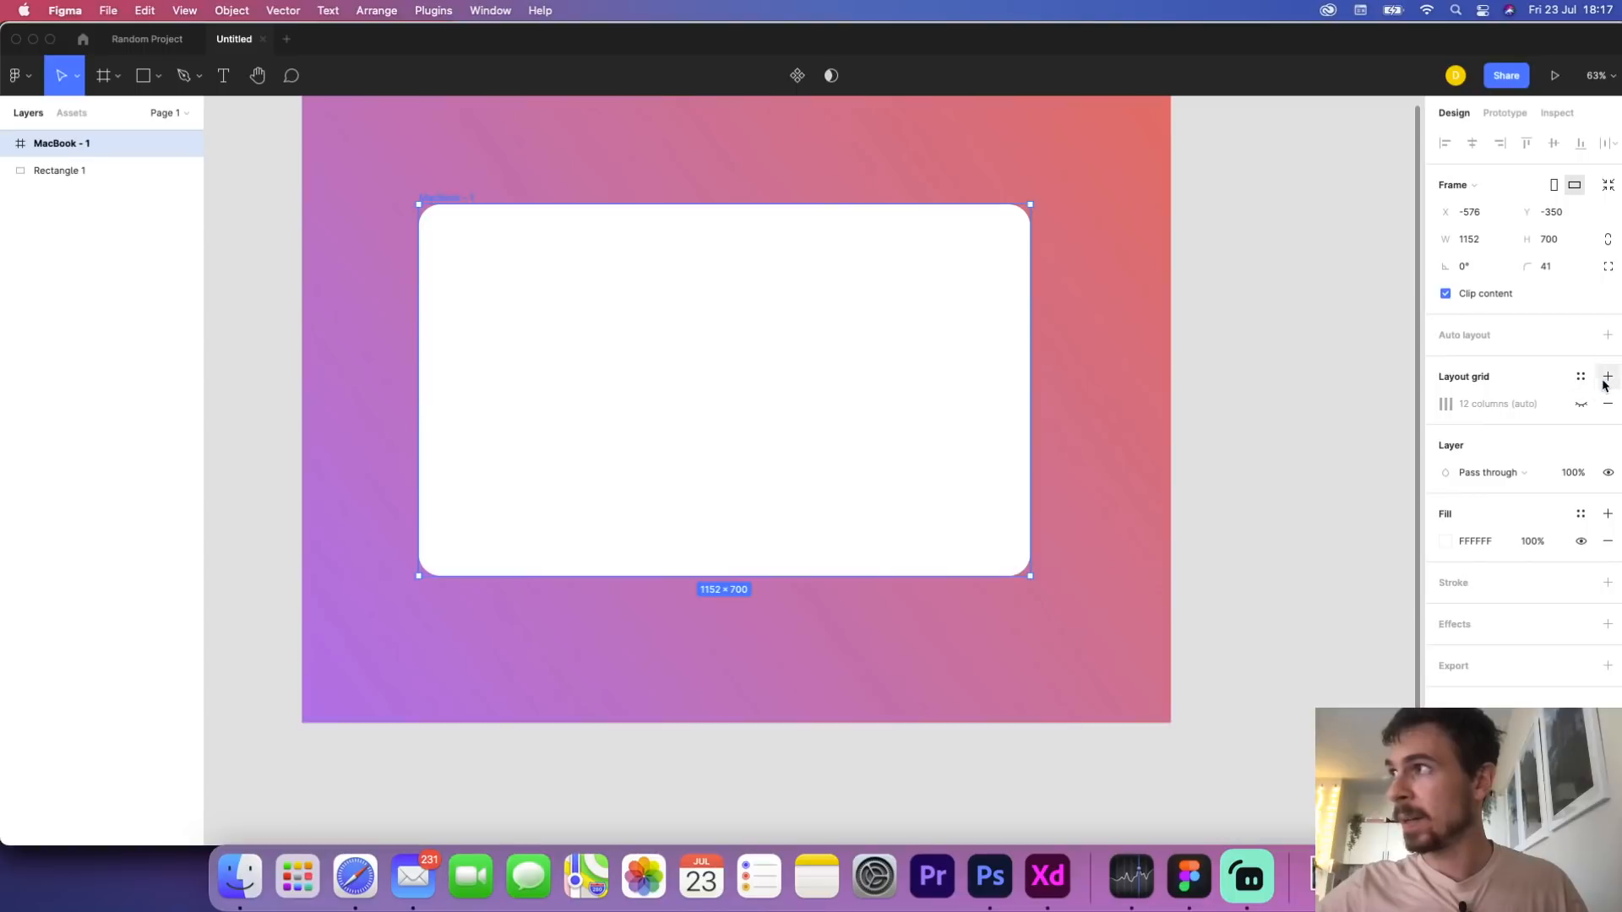
Convert the 12-column layout grid to rows alongside a newly added 10px grid that is hidden
{"action": "left_click", "coordinate": [1608, 376]}
{"action": "left_click", "coordinate": [1446, 431]}
{"action": "left_click", "coordinate": [1250, 439]}
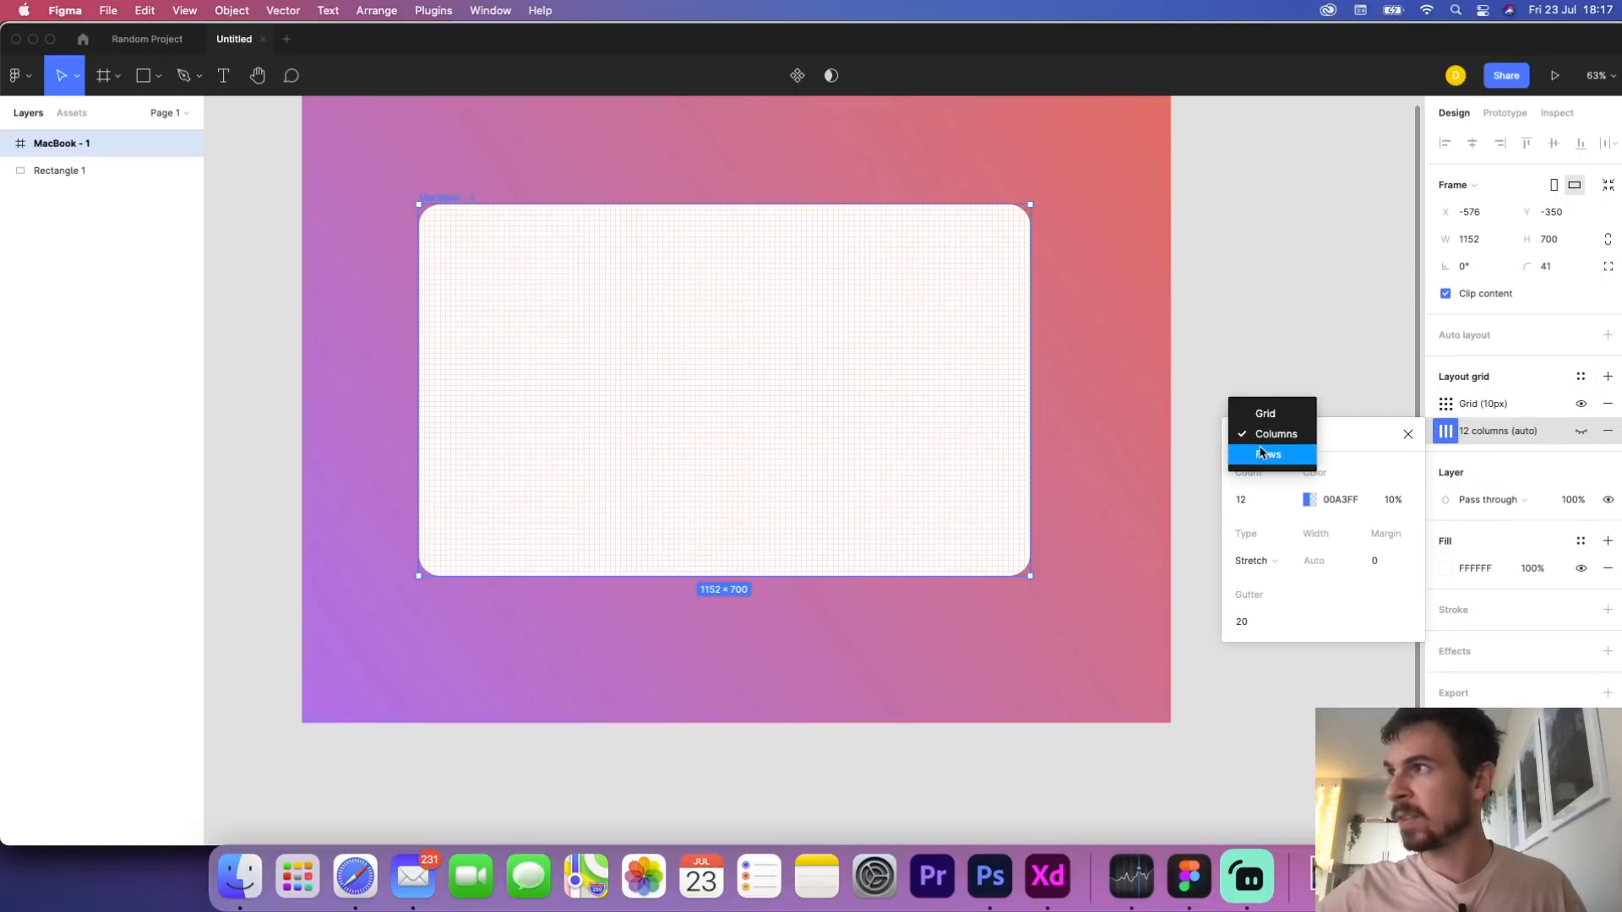
{"action": "left_click", "coordinate": [1264, 458]}
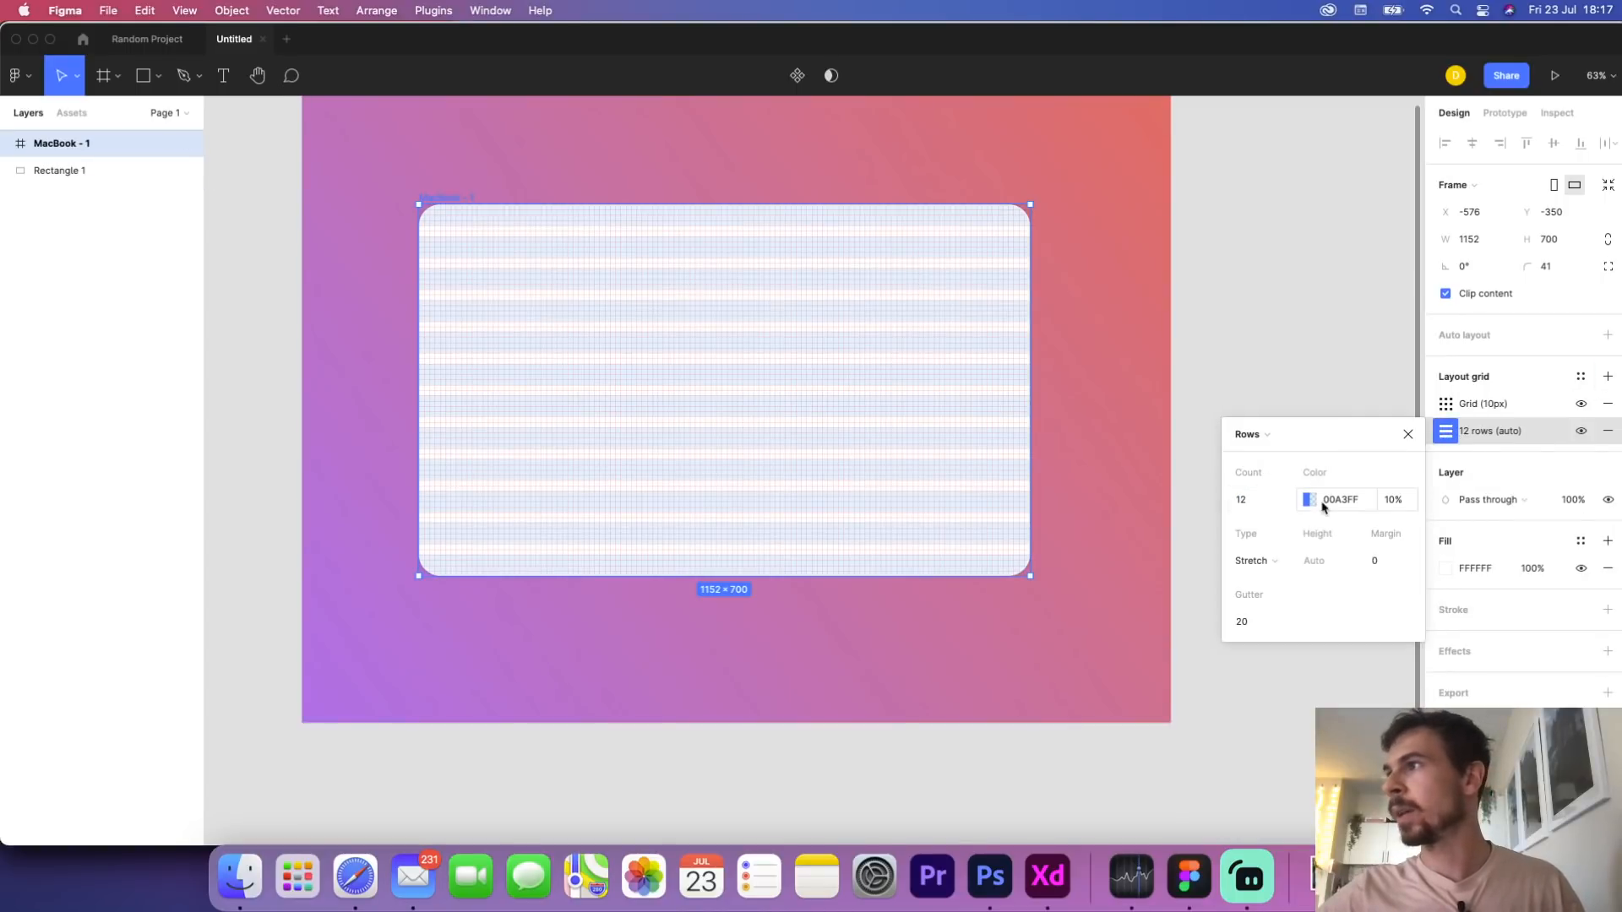
{"action": "left_click", "coordinate": [1581, 404]}
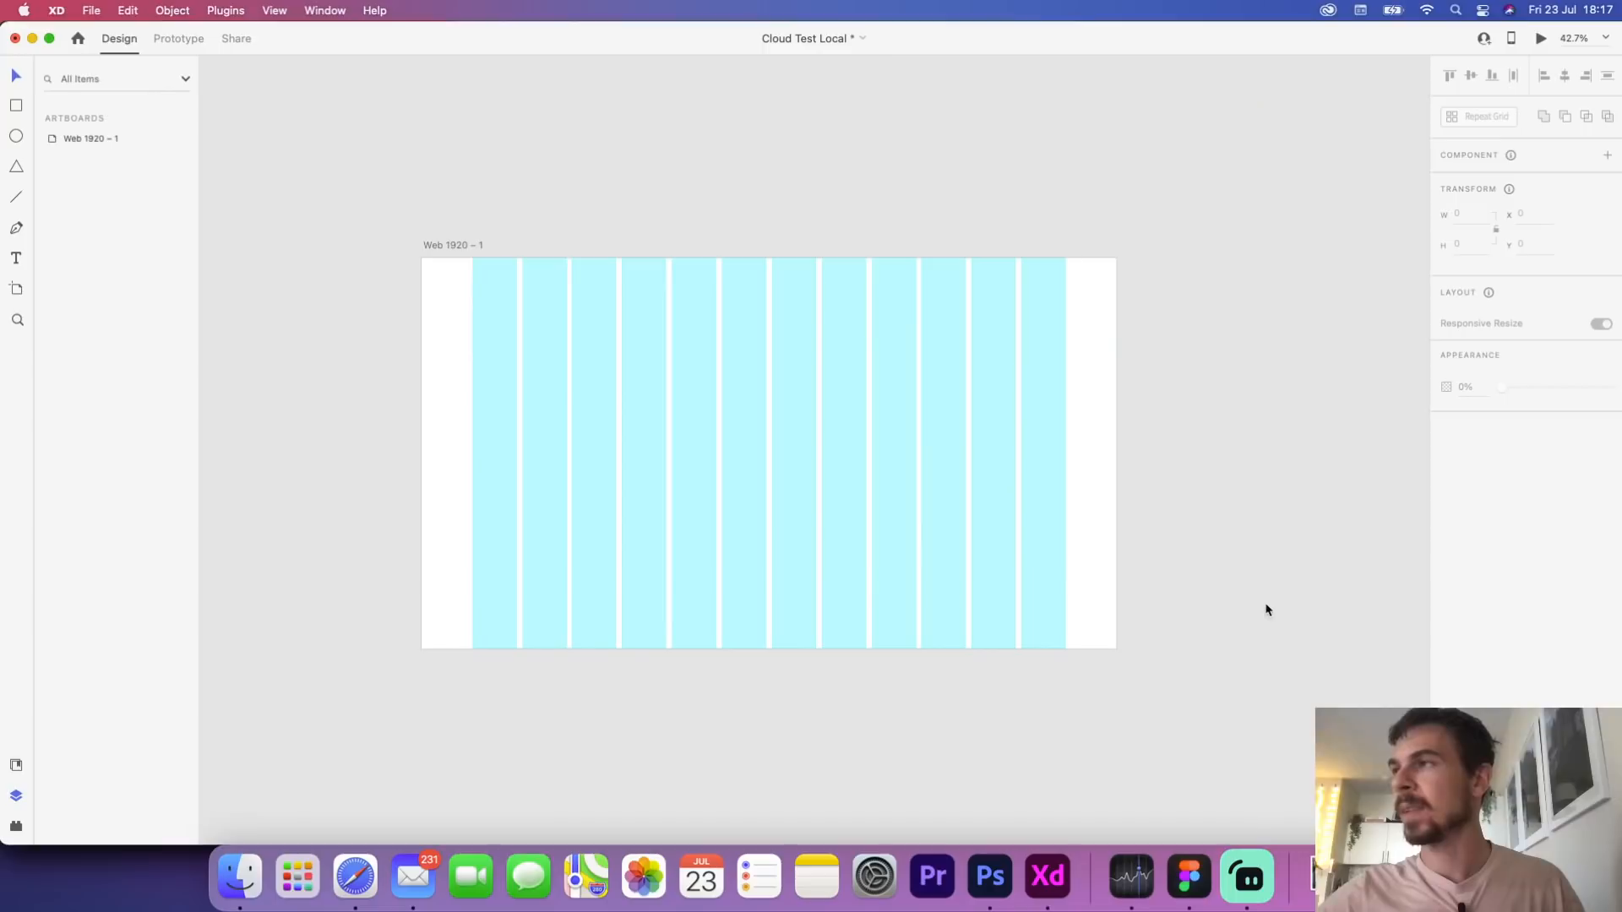
Check the grid type options of the Web 1920 – 1 artboard in Adobe XD
{"action": "left_click", "coordinate": [887, 383]}
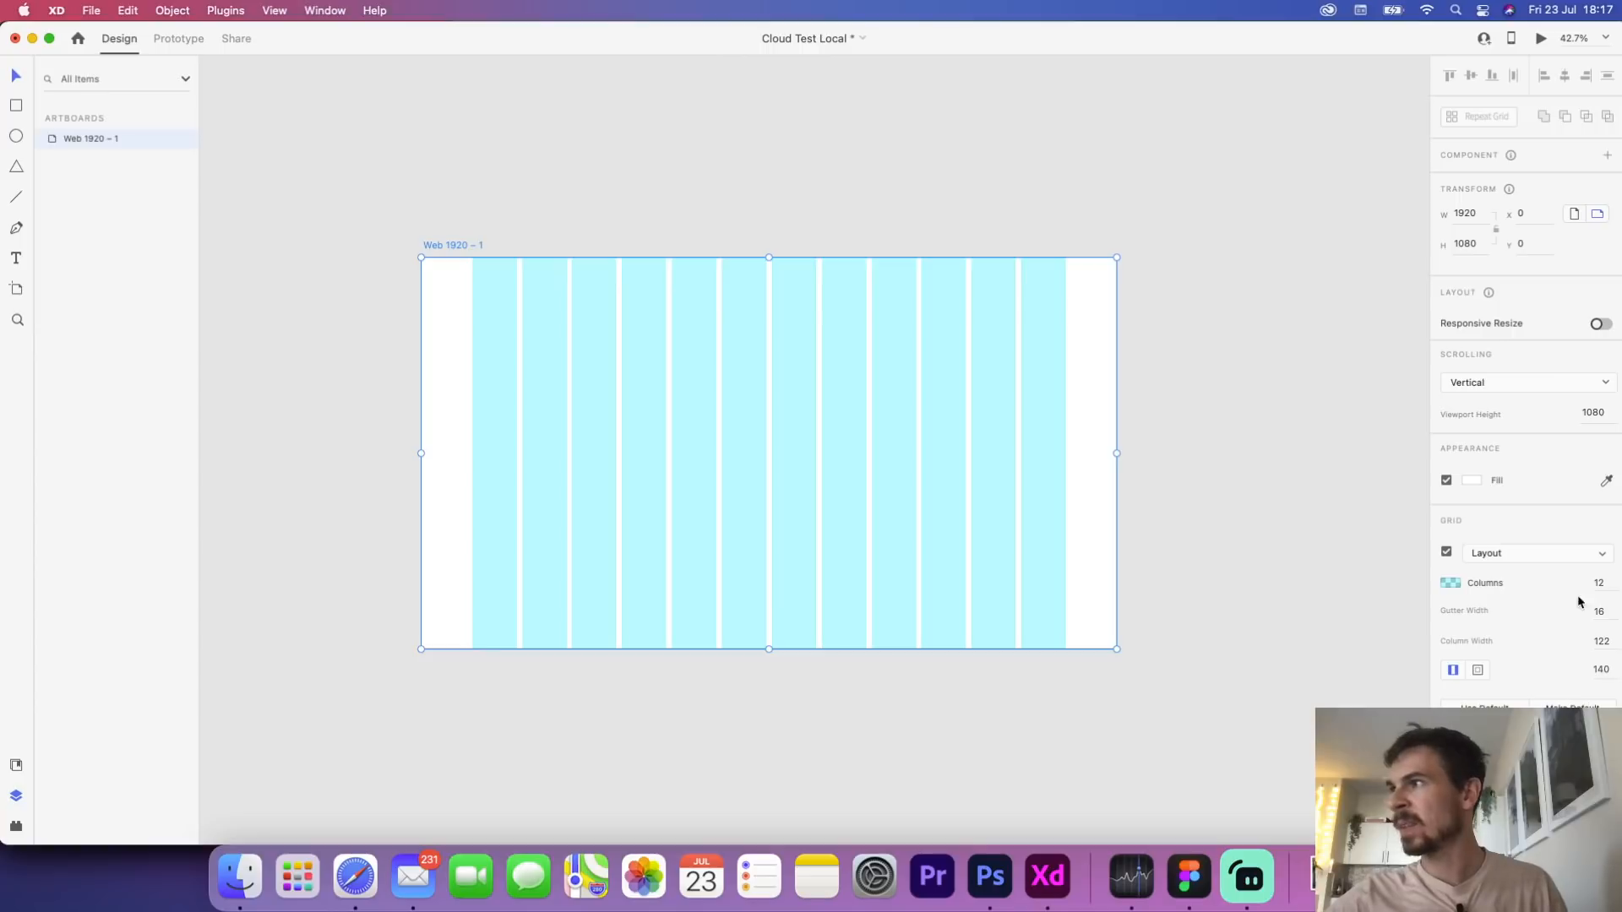
{"action": "left_click", "coordinate": [1528, 554]}
{"action": "left_click", "coordinate": [1524, 556]}
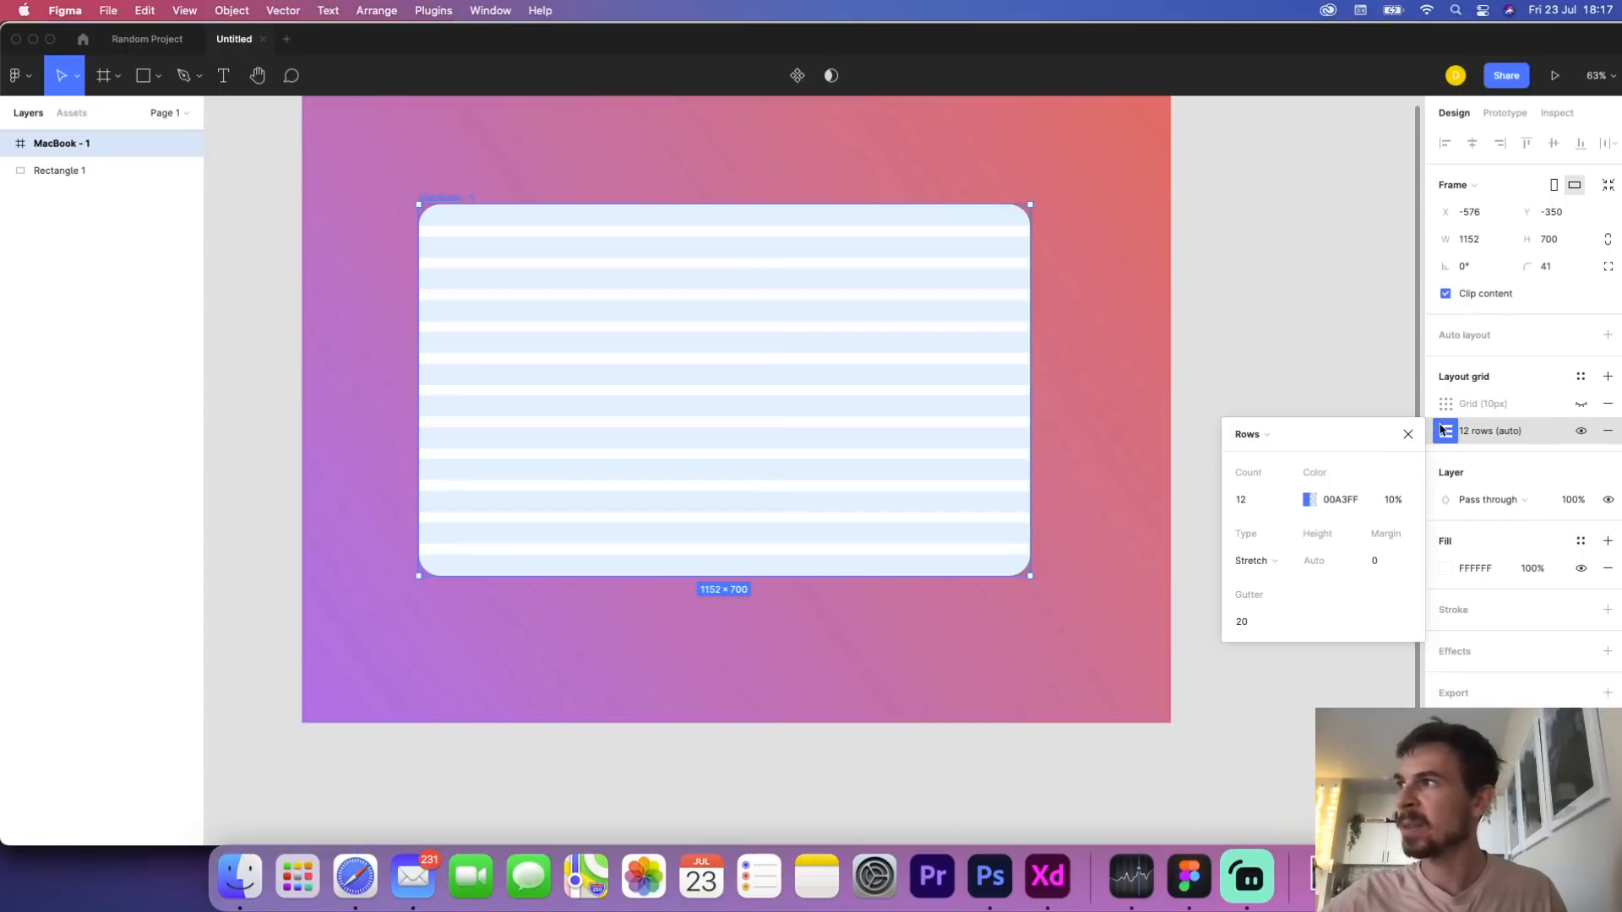
{"action": "left_click", "coordinate": [1444, 431]}
{"action": "left_click", "coordinate": [1581, 431]}
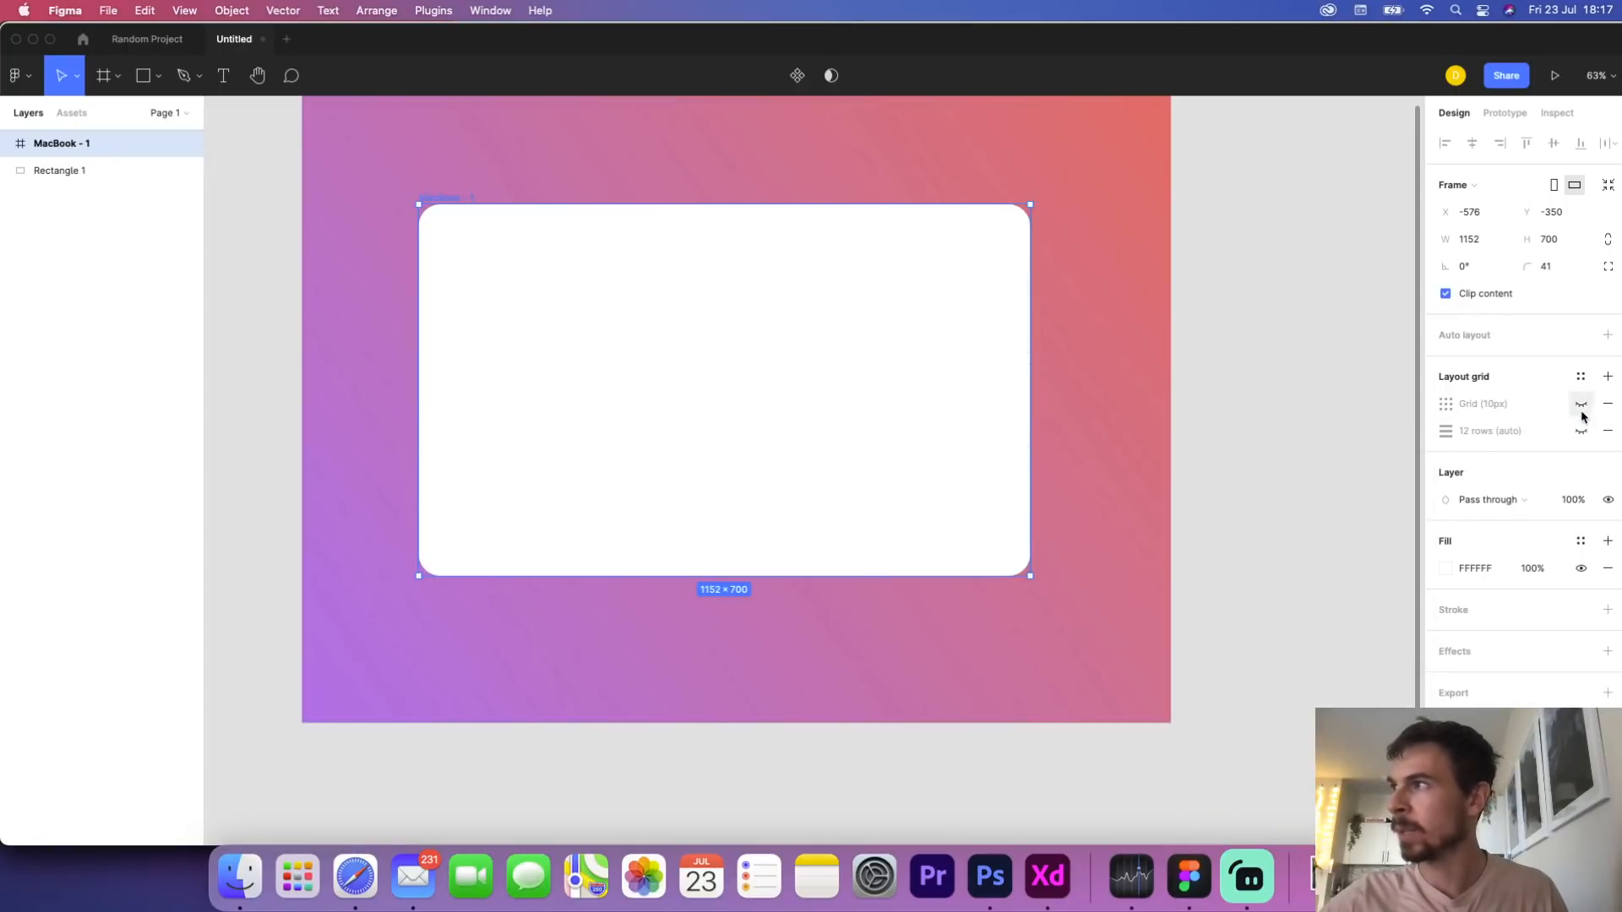
{"action": "left_click", "coordinate": [1581, 405]}
{"action": "left_click", "coordinate": [1580, 431]}
{"action": "left_click", "coordinate": [1581, 405]}
{"action": "left_click", "coordinate": [1581, 431]}
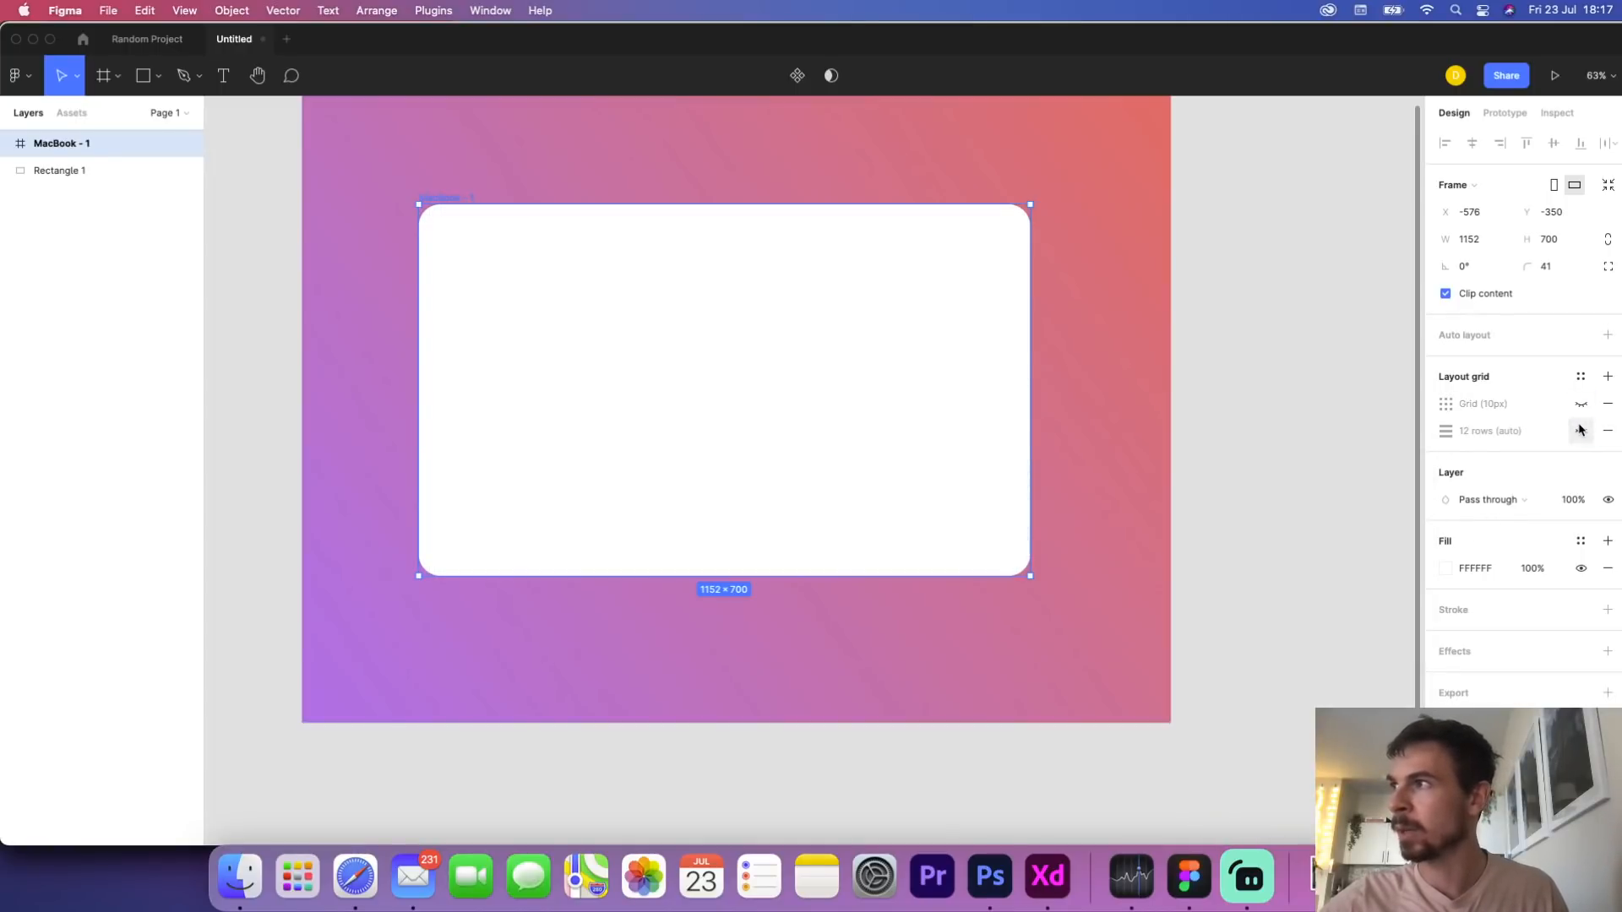
{"action": "left_click", "coordinate": [1581, 430]}
{"action": "left_click", "coordinate": [1579, 430]}
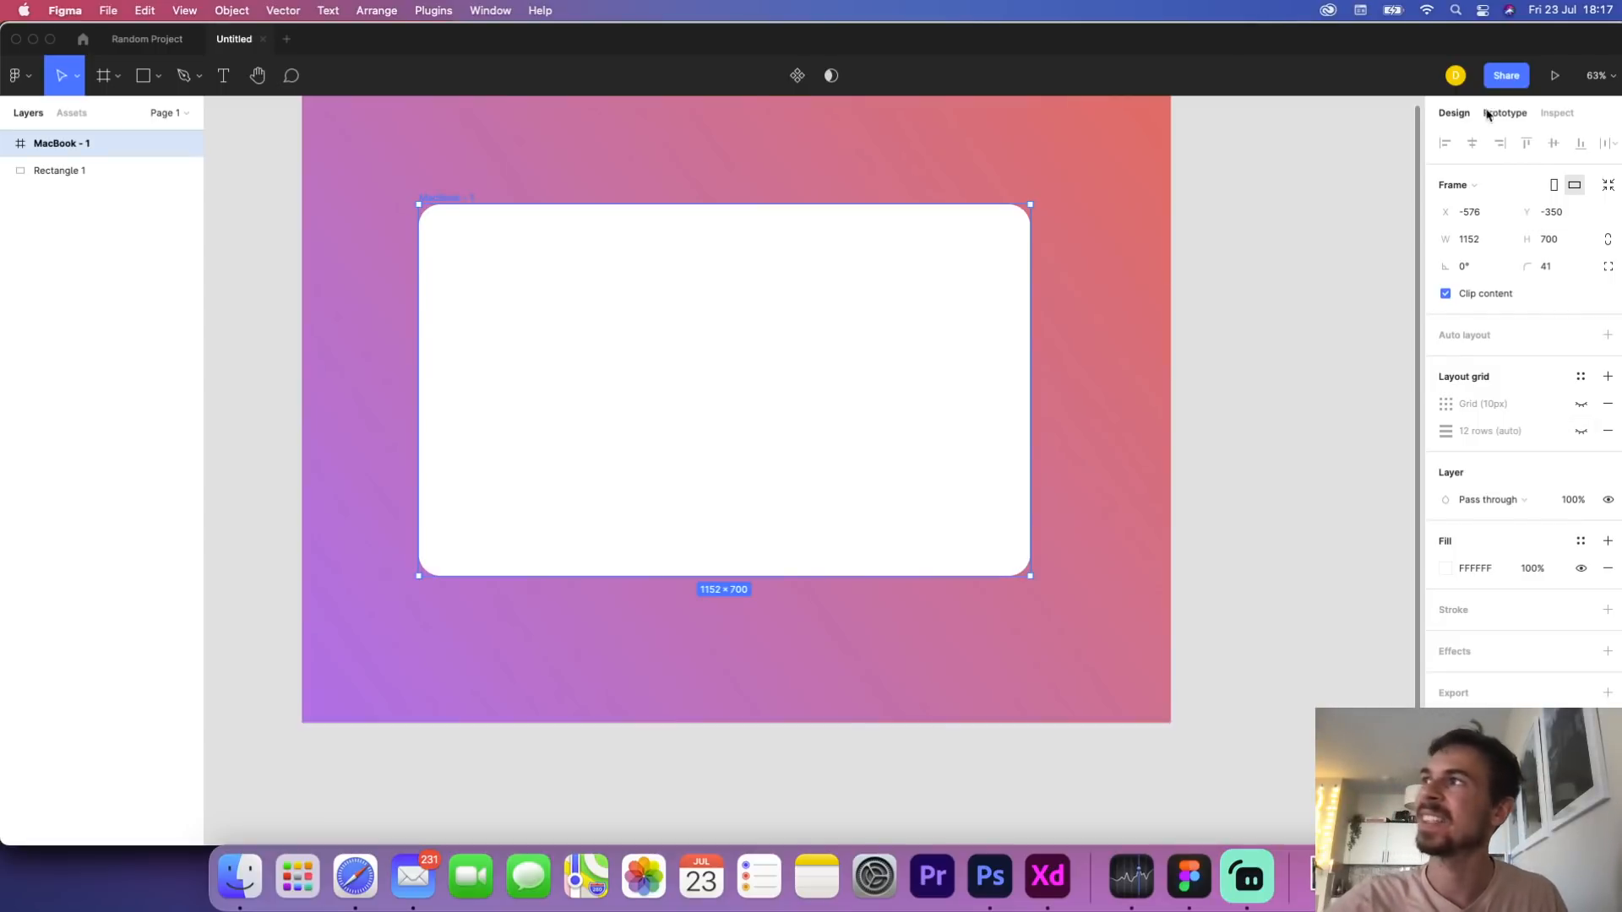
{"action": "scroll", "coordinate": [720, 358], "scroll_direction": "up", "scroll_amount": 2}
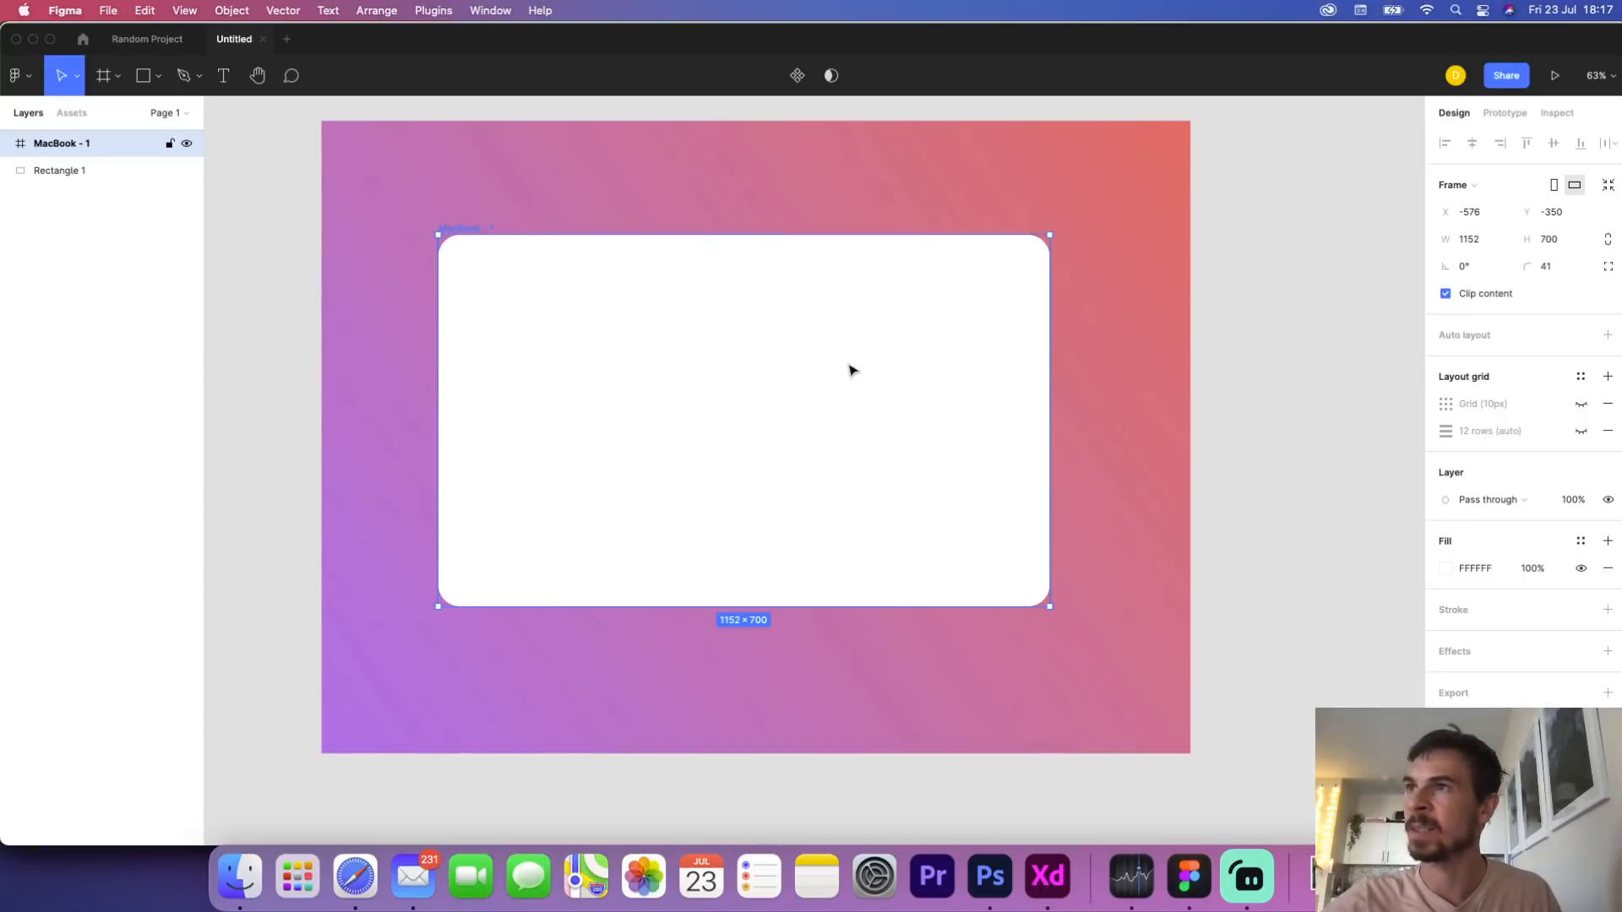